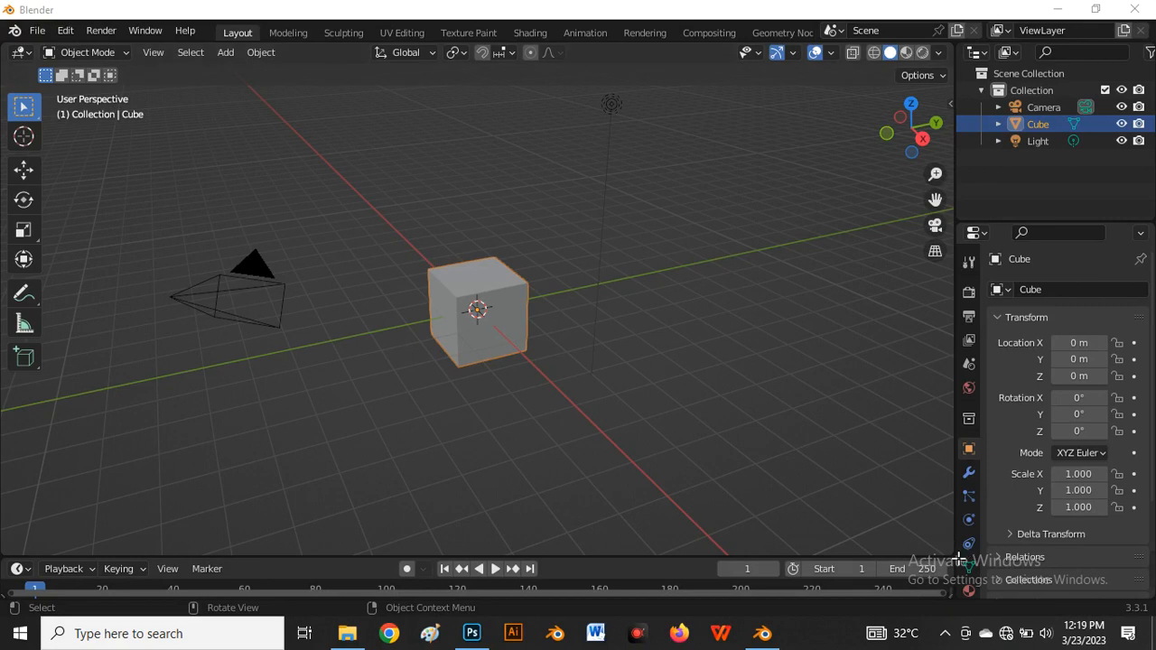
# Split the 3D viewport into two side-by-side areas, one in Front view and the other in Right view
pyautogui.moveTo(960, 560); pyautogui.dragTo(477, 542)
pyautogui.scroll(3, 215, 340)
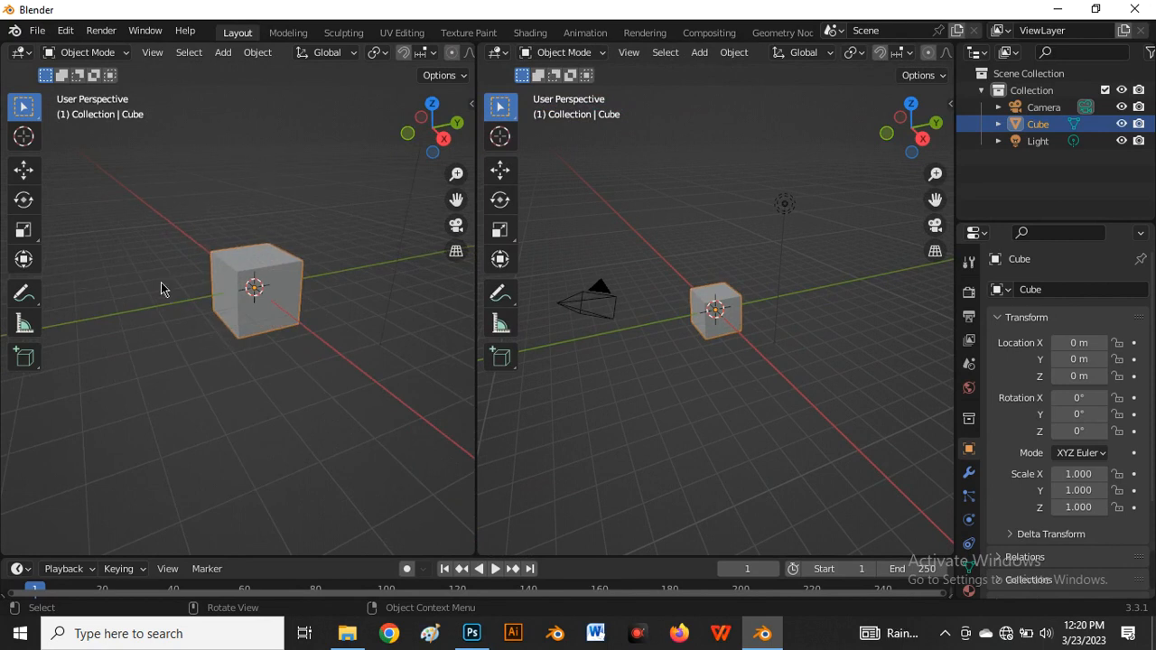
pyautogui.press('`')
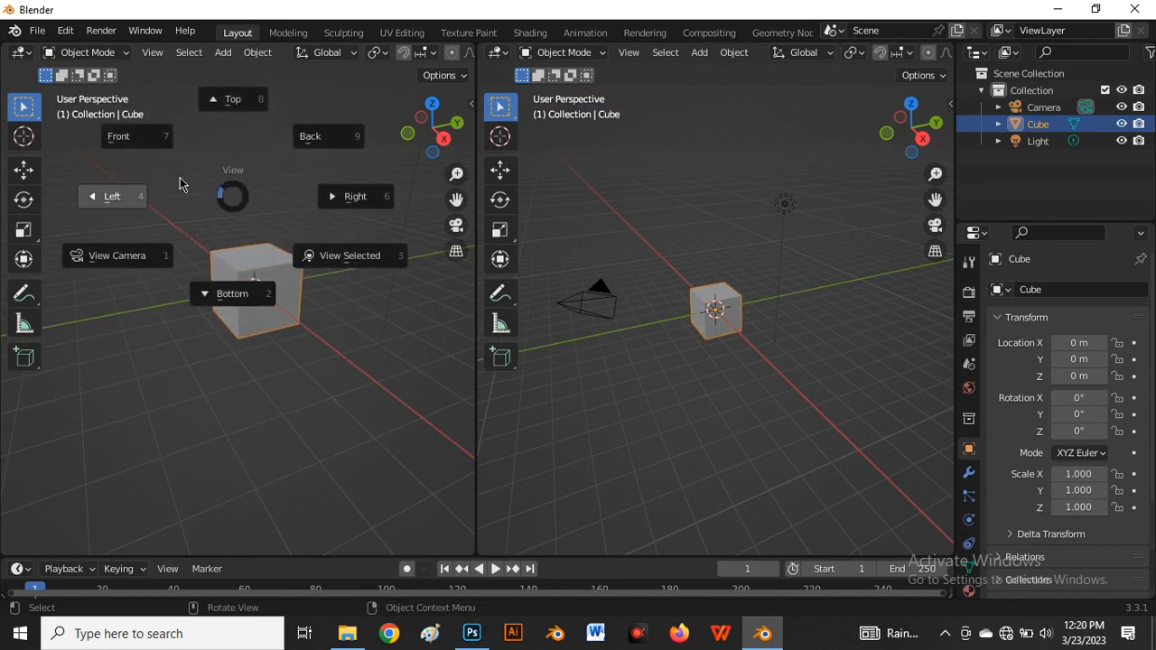
pyautogui.click(136, 142)
pyautogui.press('`')
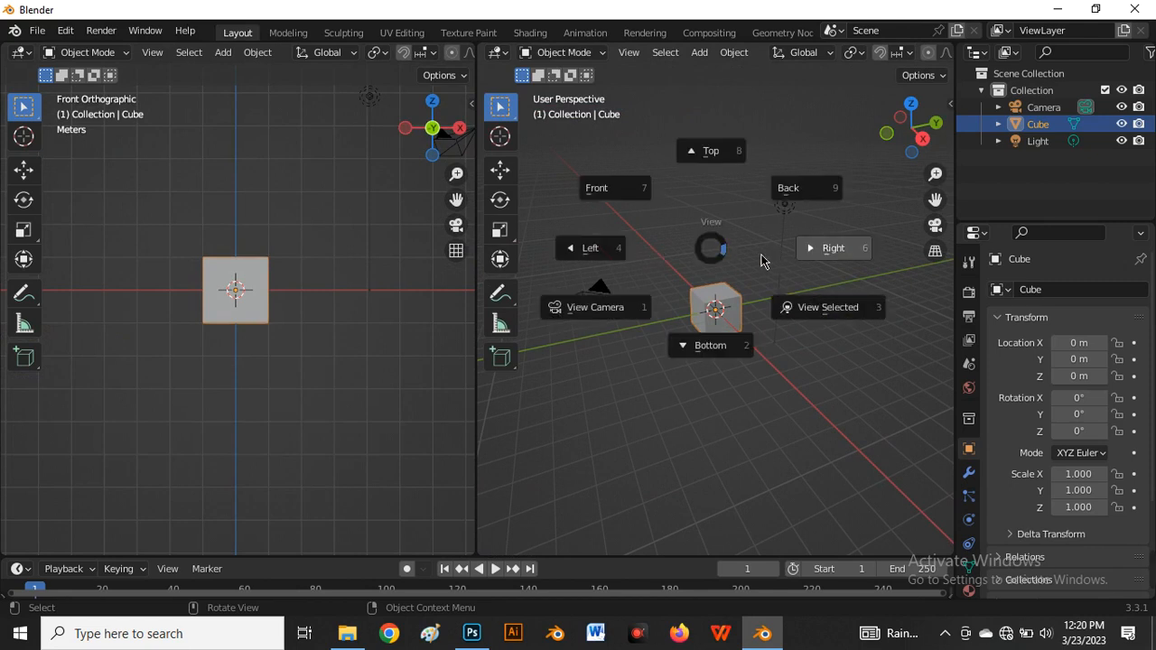
pyautogui.click(836, 258)
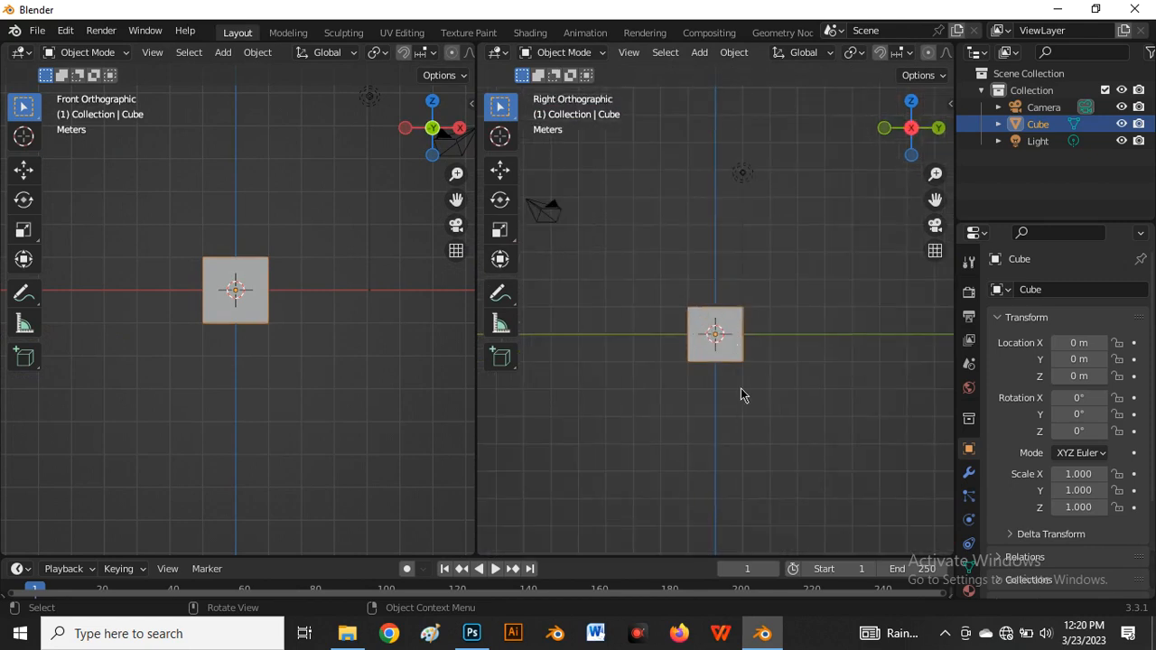
pyautogui.scroll(4, 741, 404)
pyautogui.scroll(3, 279, 276)
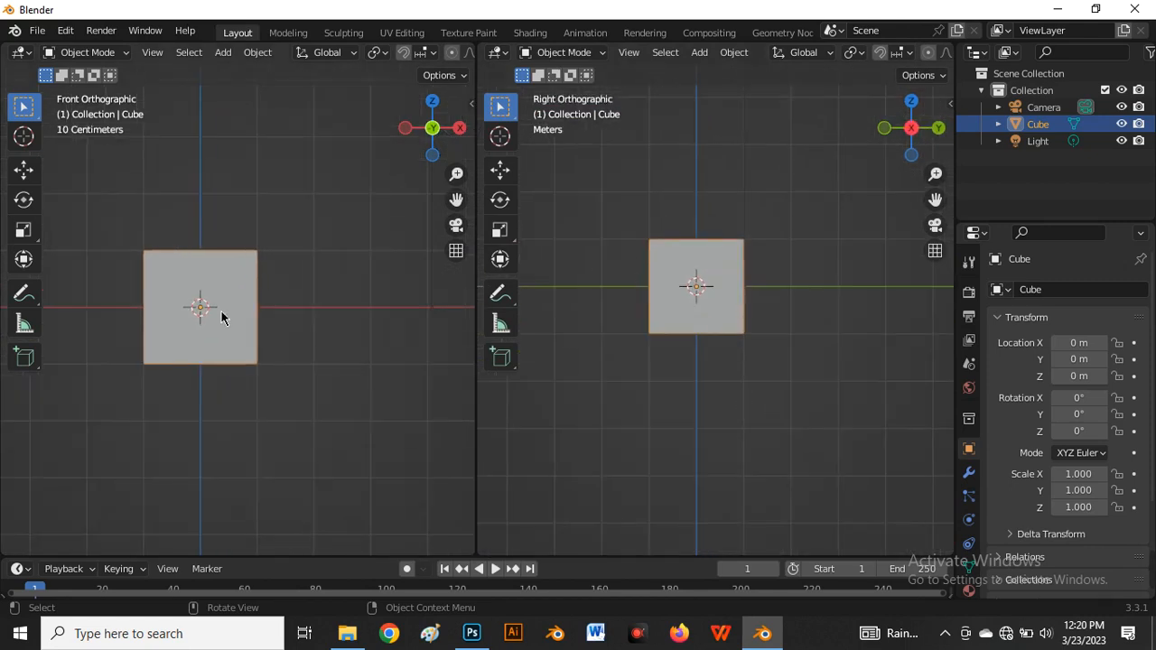
# Hide the default cube and add the character turnaround image e852158d5b7098b4af317993e37d456b from the lightbox folder to the Front view as a reference
pyautogui.click(1121, 124)
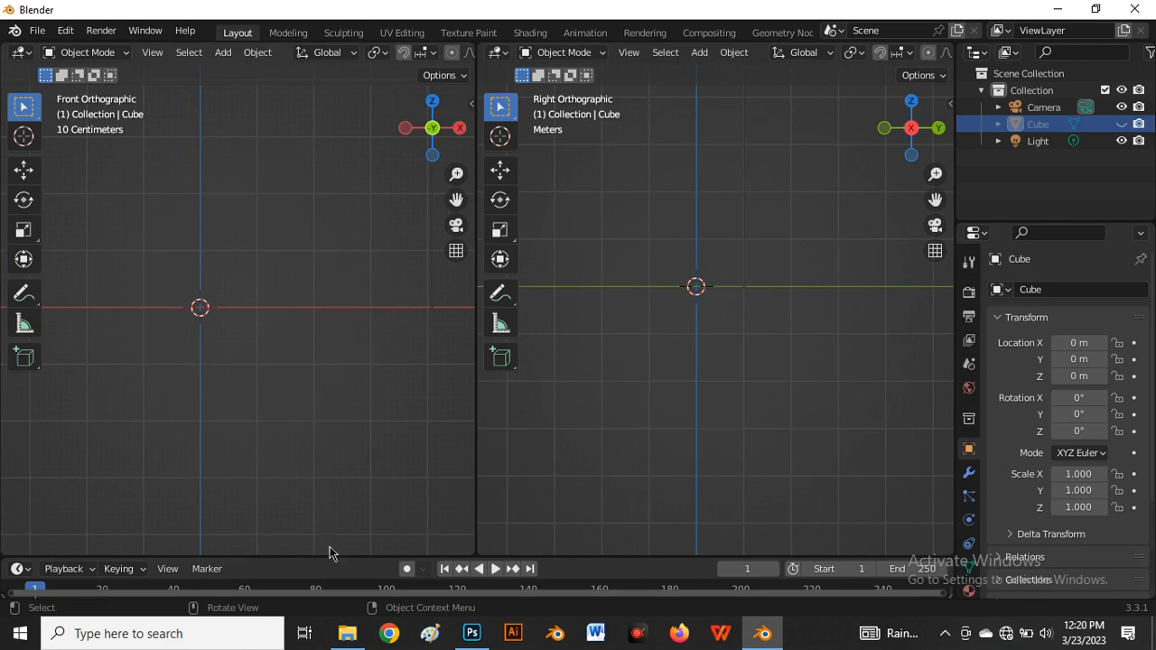
pyautogui.moveTo(346, 637)
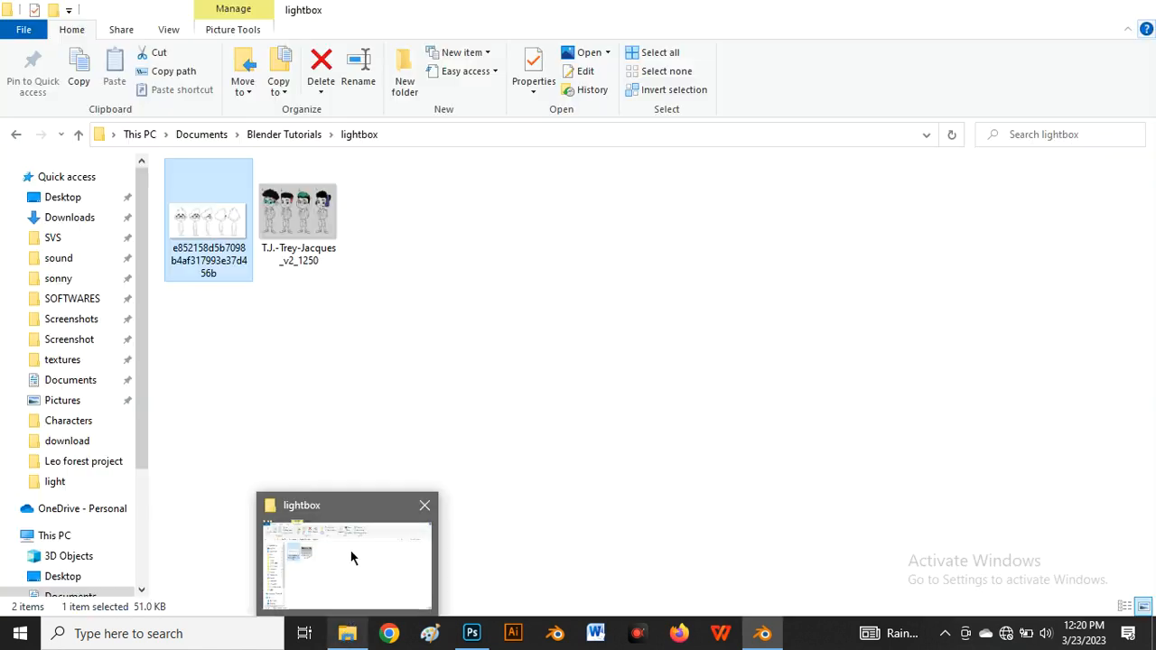
pyautogui.click(351, 554)
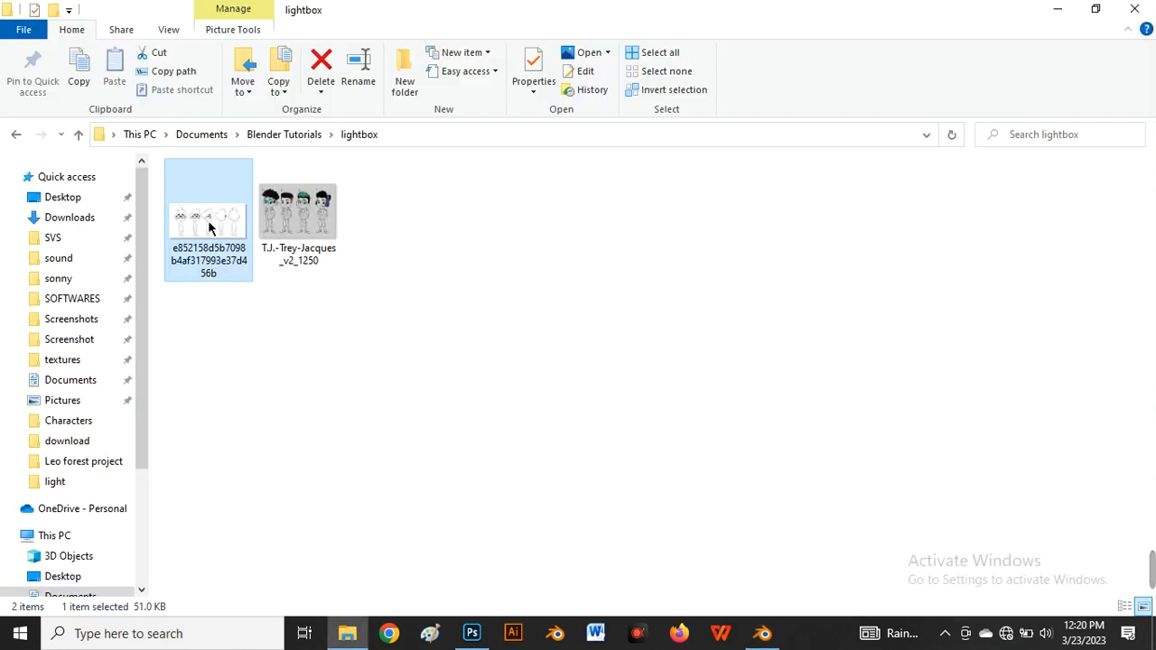
pyautogui.moveTo(196, 225); pyautogui.dragTo(384, 444)
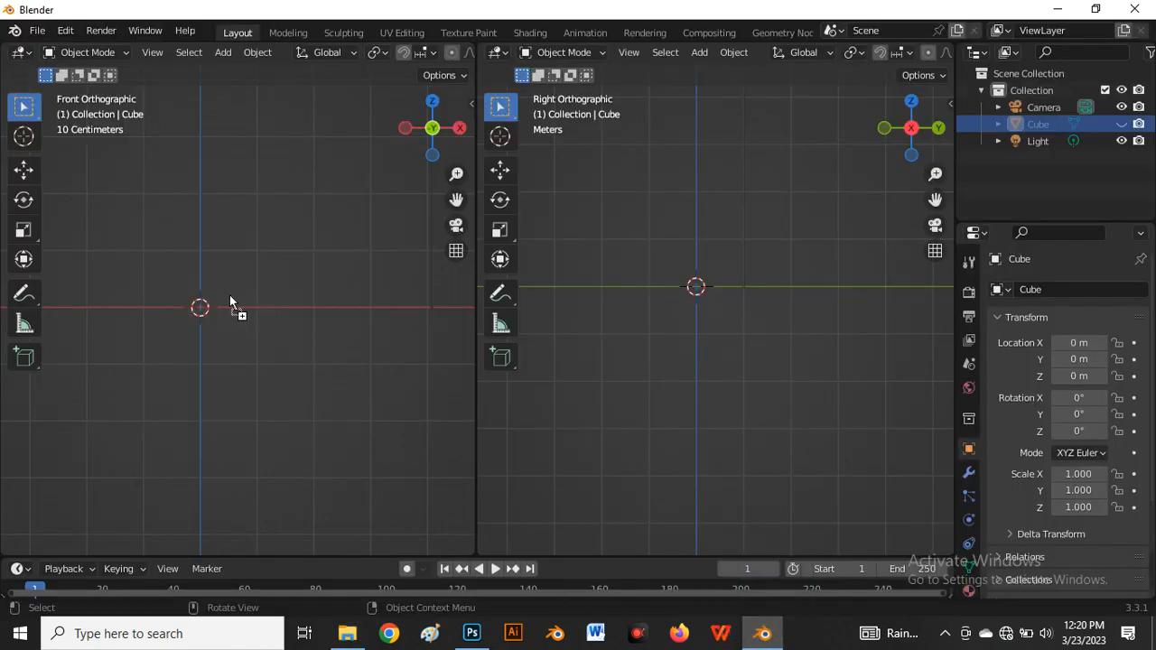
pyautogui.moveTo(231, 302); pyautogui.dragTo(221, 300)
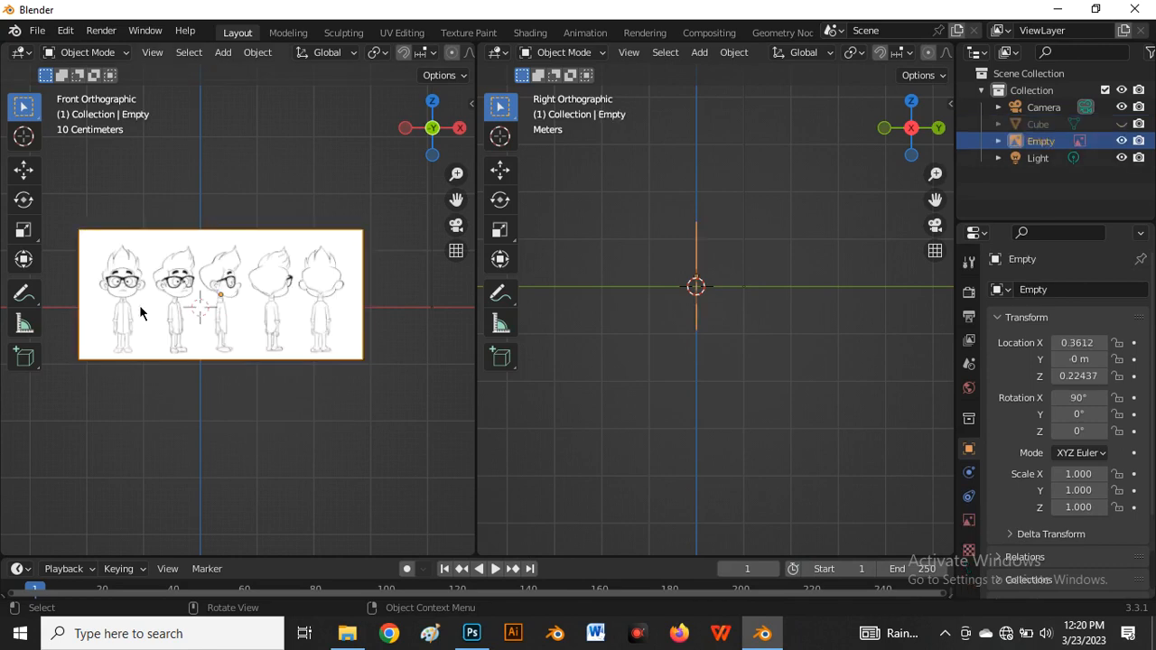
# Move the reference image to about X 0.03 m, Z 1.16 m so its lower edge rests on the X axis
pyautogui.scroll(2, 139, 310)
pyautogui.scroll(-2, 214, 301)
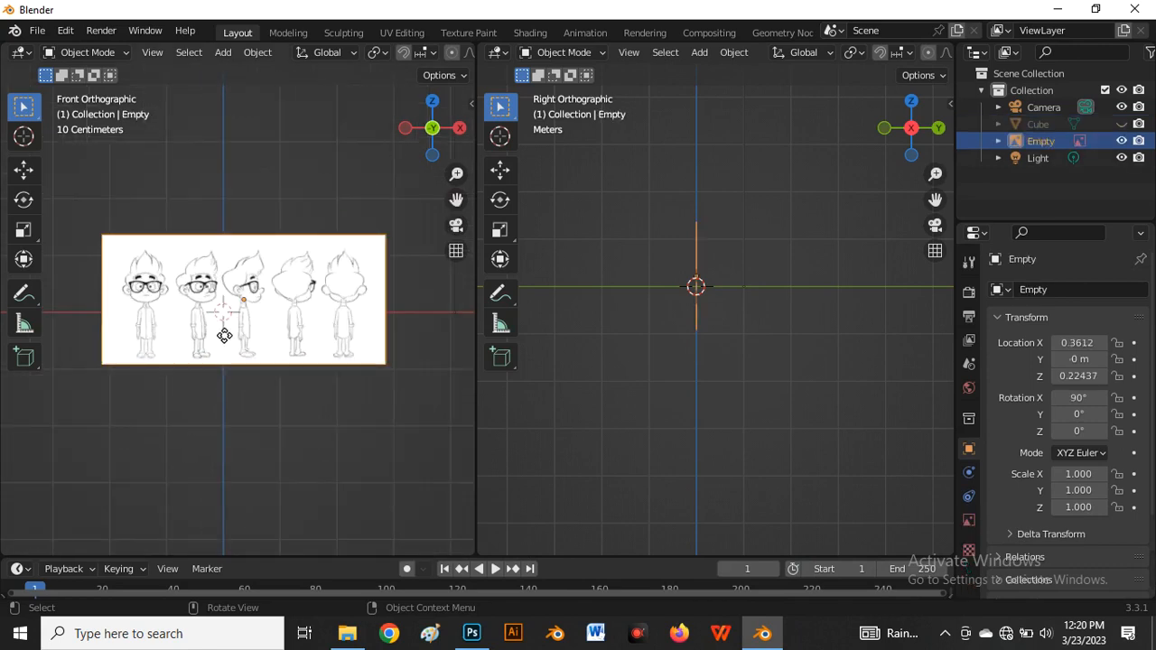
pyautogui.press('g')
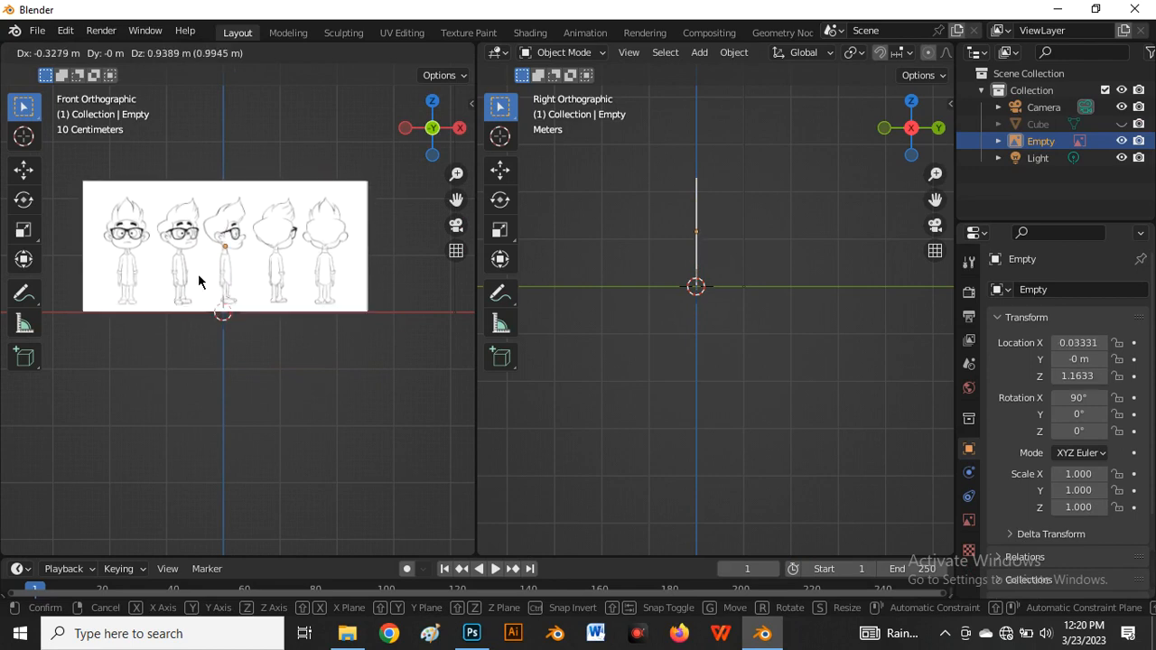
pyautogui.click(198, 281)
# Enable the Opacity option in the reference image's data properties
pyautogui.scroll(2, 202, 316)
pyautogui.scroll(-3, 206, 356)
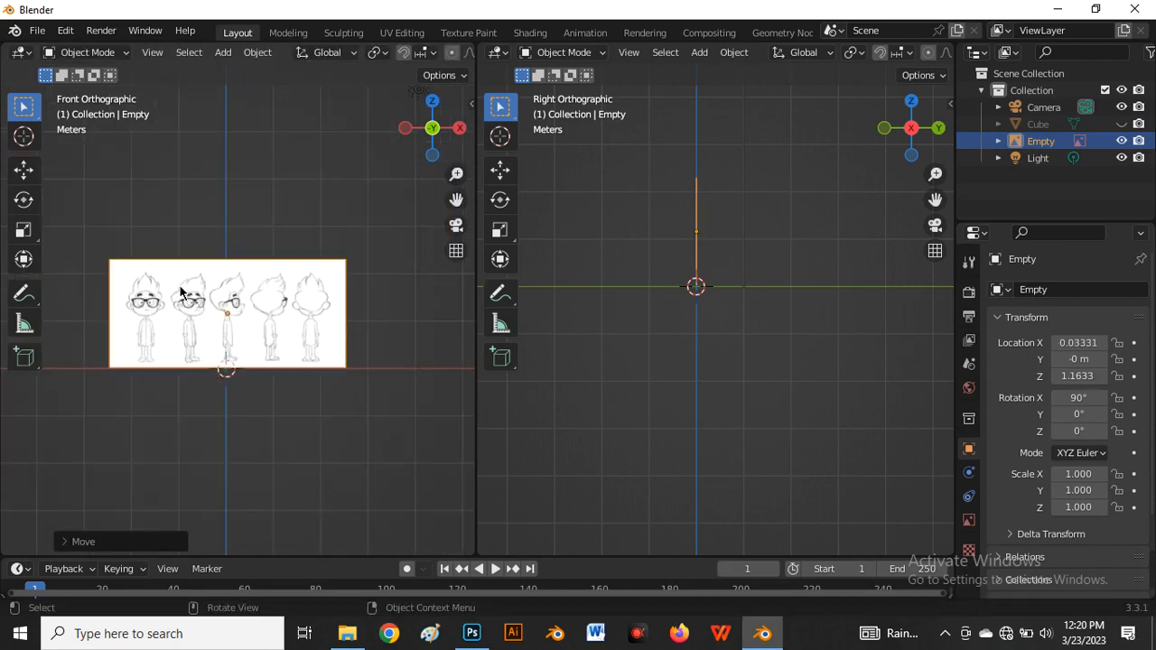
pyautogui.click(968, 520)
pyautogui.click(1057, 489)
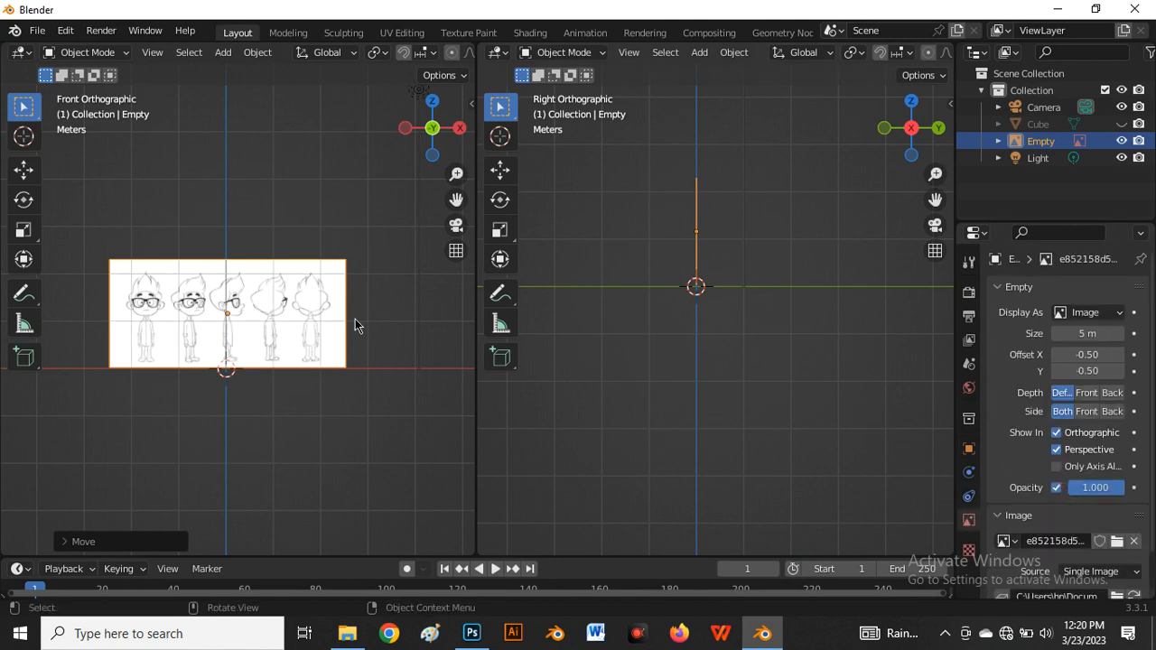
# Move the reference image along X with the Move tool so the front-facing figure sits near the Z axis
pyautogui.scroll(2, 171, 322)
pyautogui.click(29, 176)
pyautogui.scroll(3, 271, 316)
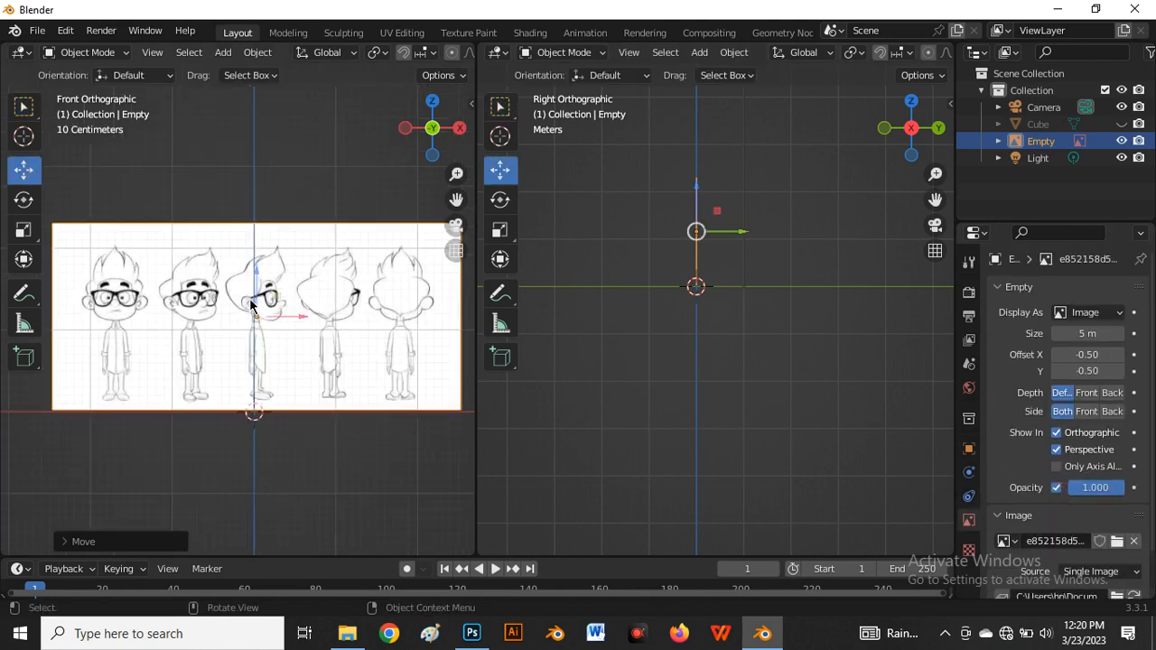
pyautogui.press('g')
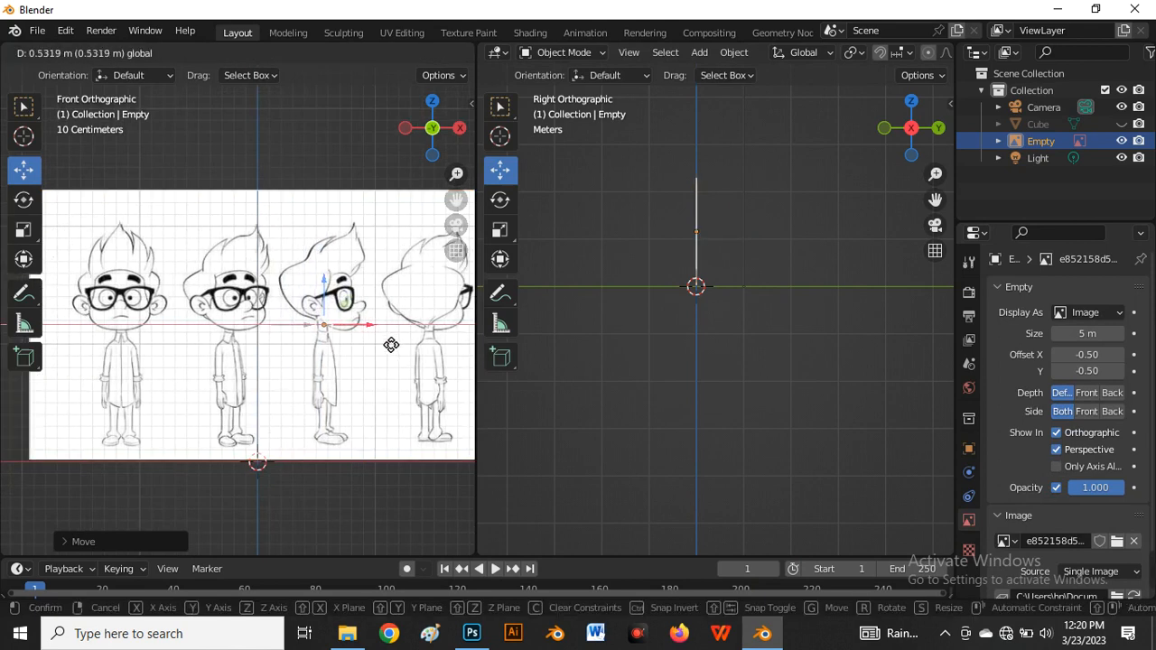
pyautogui.click(26, 360)
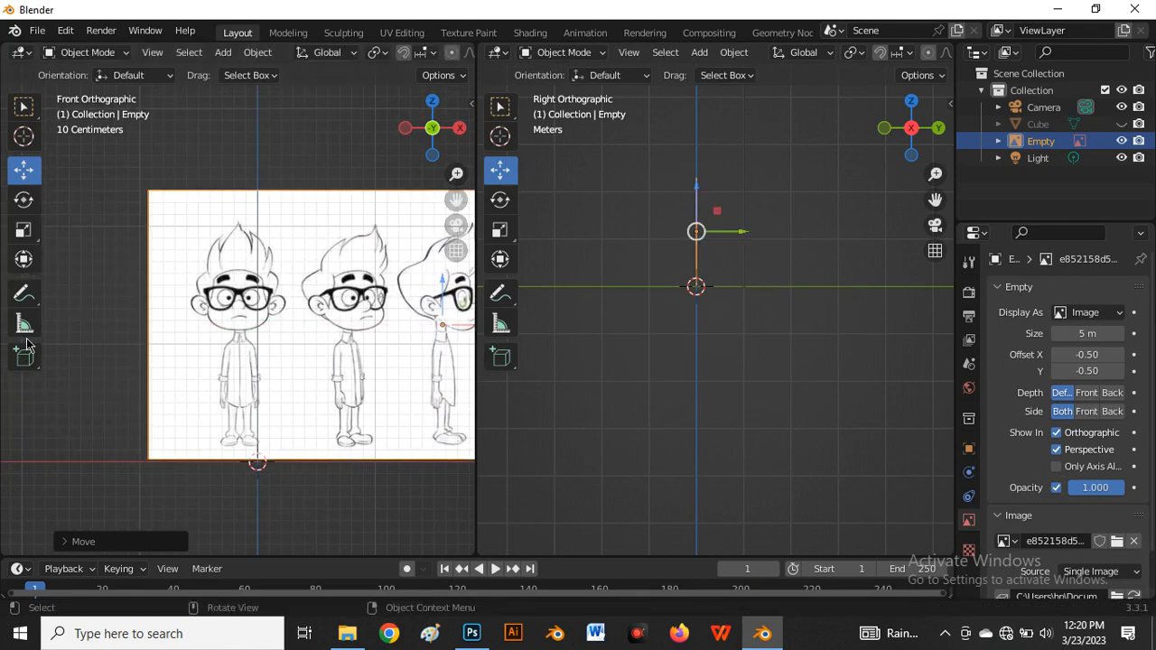
# Shift the reference image about 0.16 m further along X to centre the front-facing figure's face on the Z axis
pyautogui.scroll(4, 250, 313)
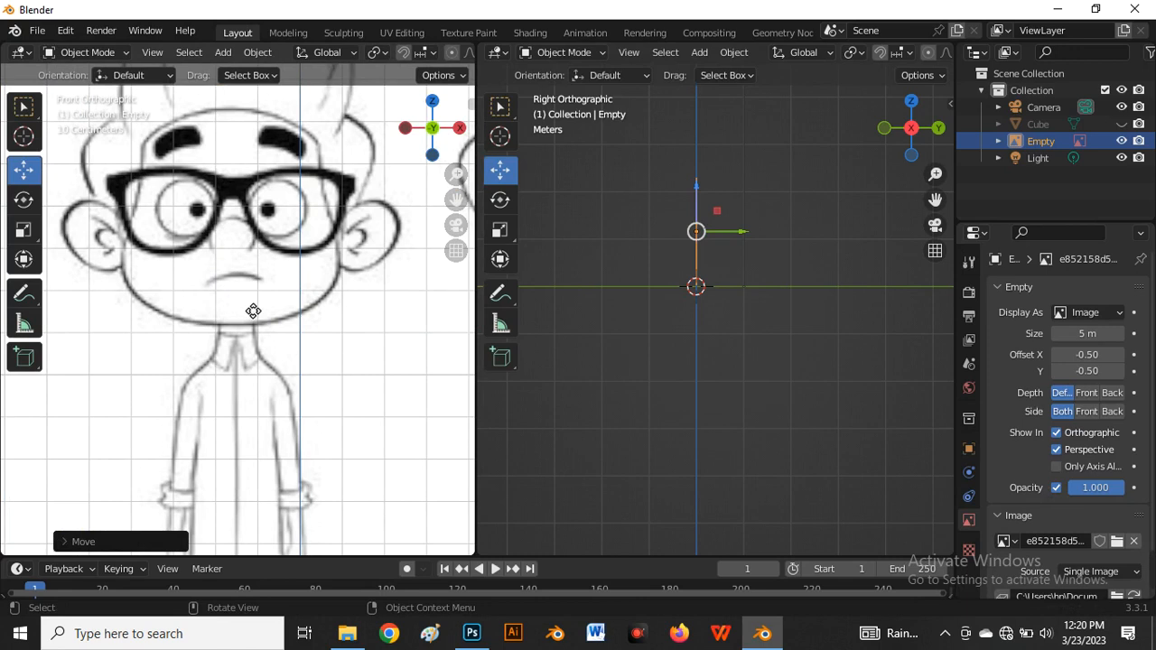
pyautogui.press('g')
pyautogui.press('x')
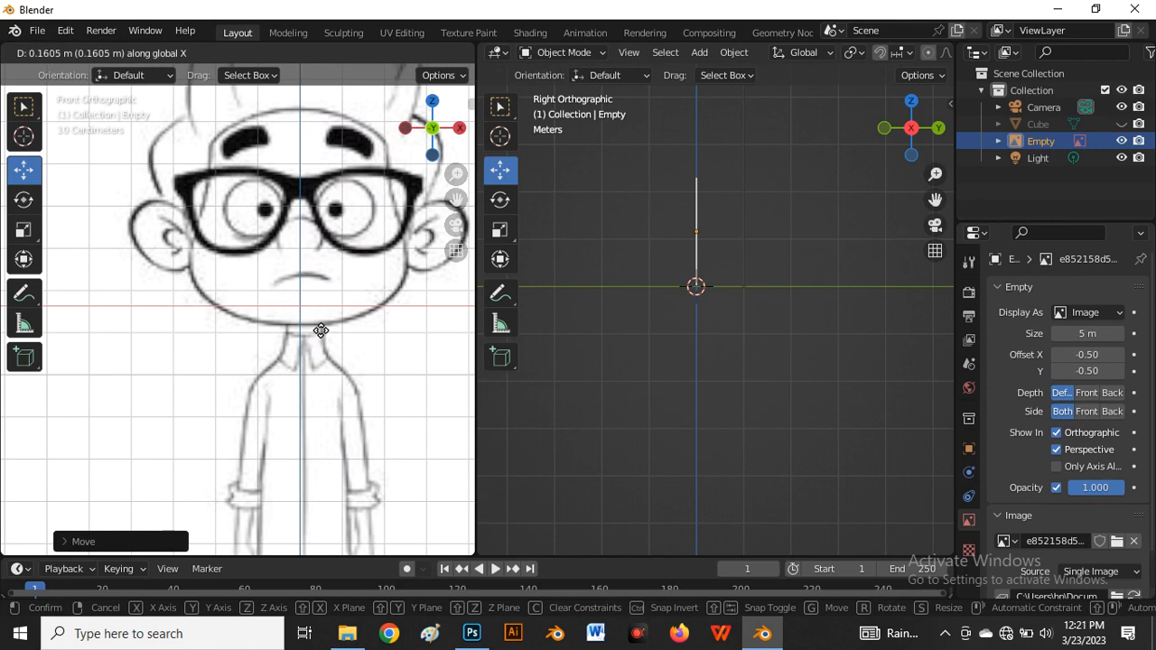
pyautogui.click(320, 331)
pyautogui.scroll(5, 301, 206)
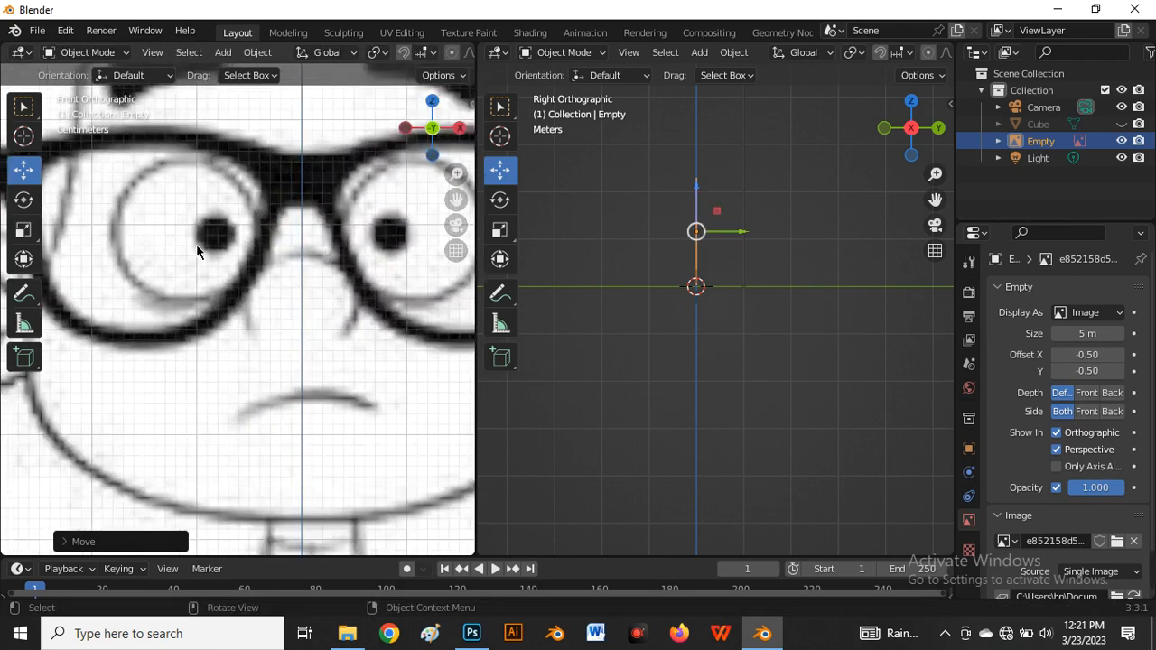
pyautogui.scroll(-8, 196, 244)
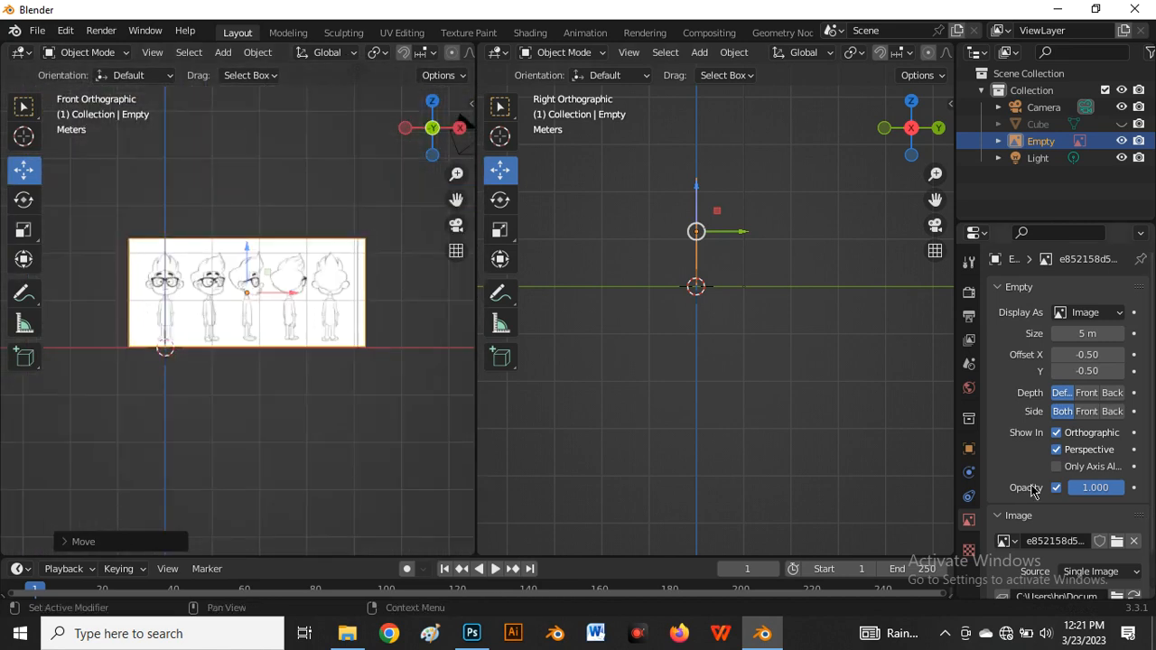
# Duplicate the reference image and leave the copy in the same place as the original
pyautogui.scroll(2, 319, 283)
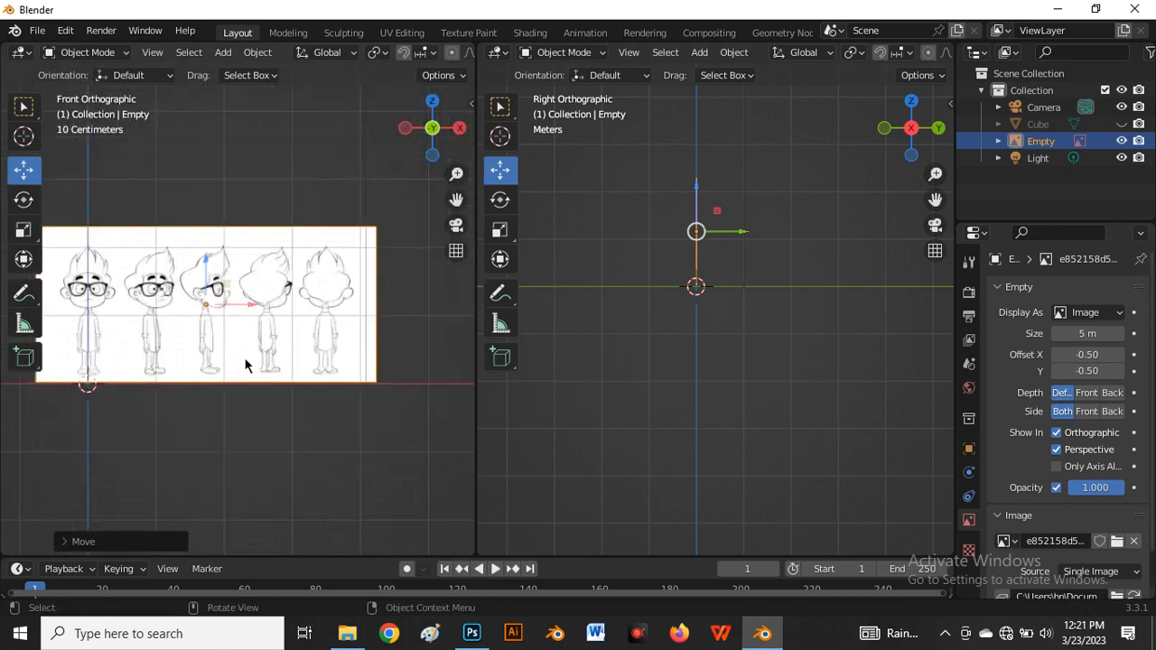
pyautogui.scroll(3, 716, 273)
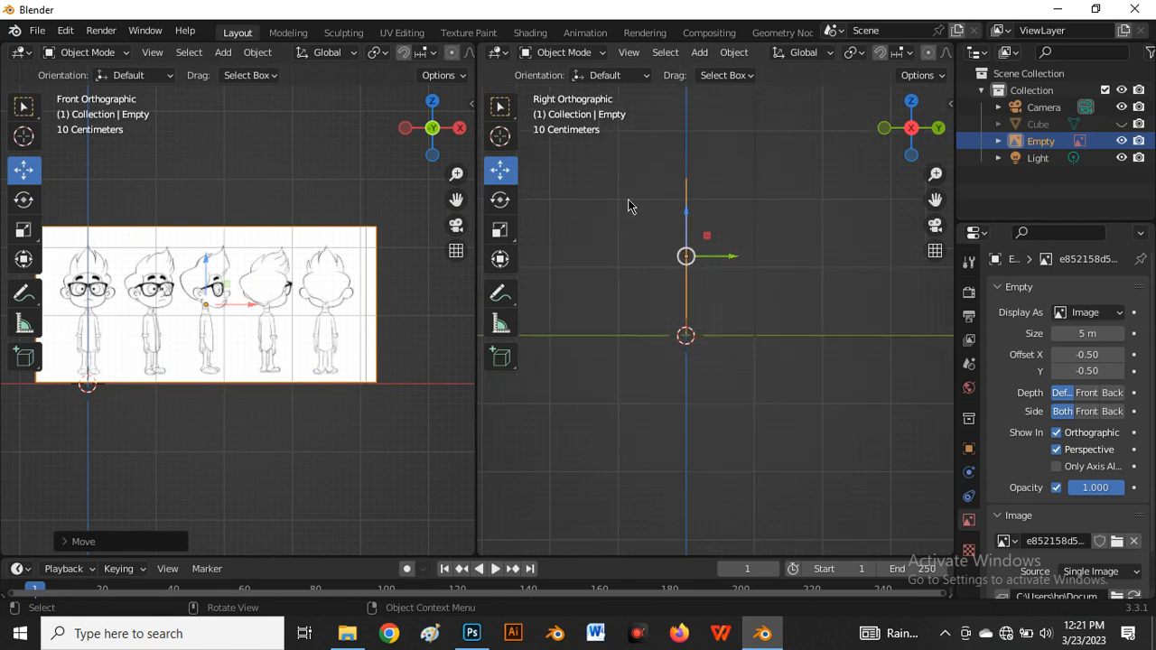
pyautogui.scroll(2, 621, 178)
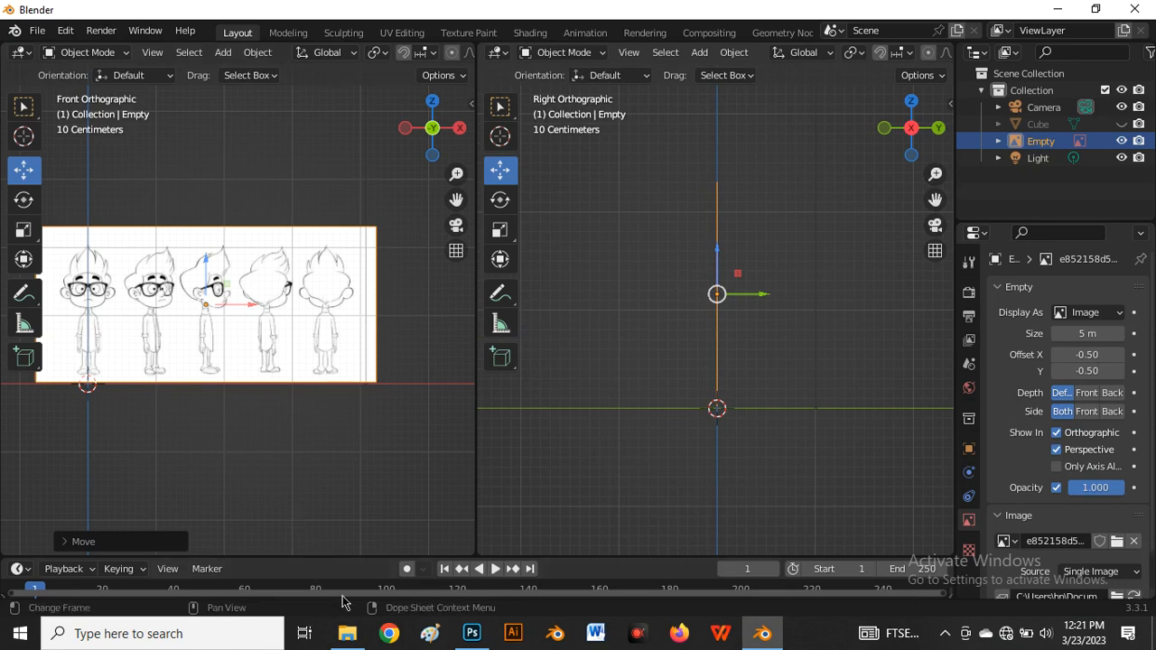
pyautogui.click(155, 256)
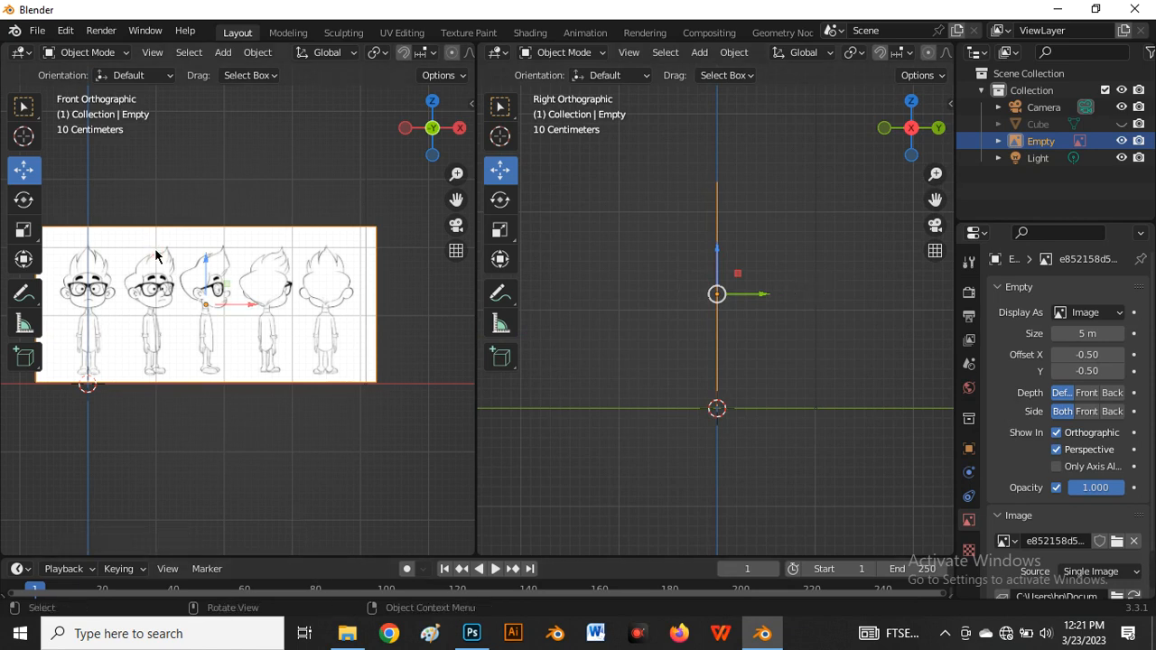
pyautogui.hotkey('shift', 'd')
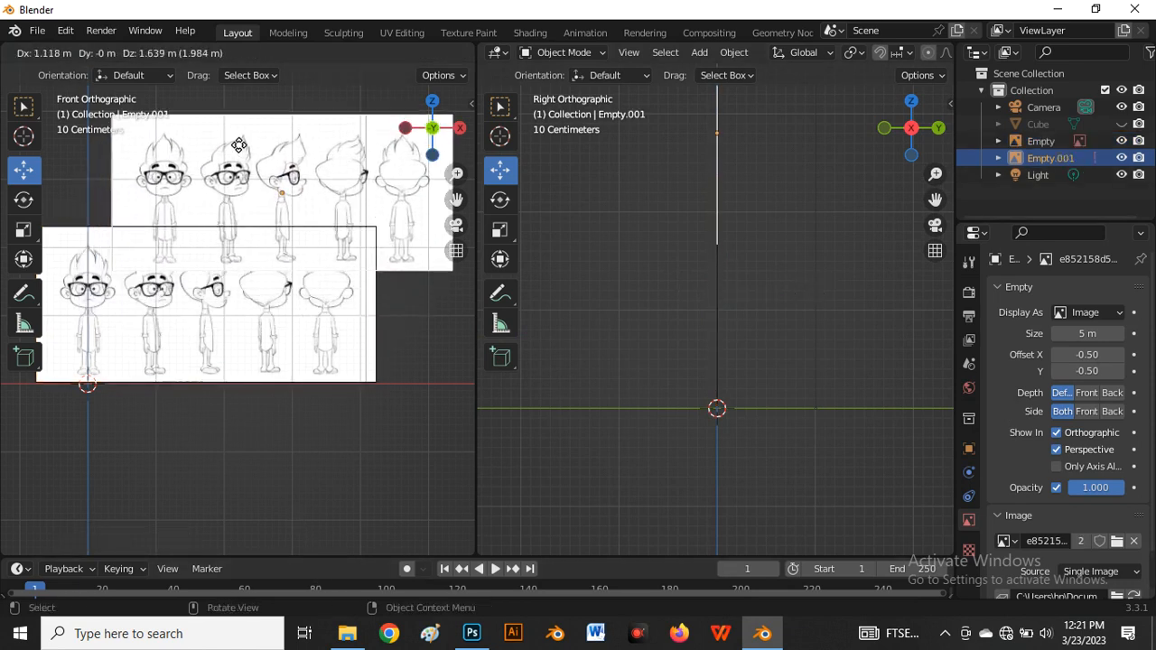
pyautogui.rightClick(239, 144)
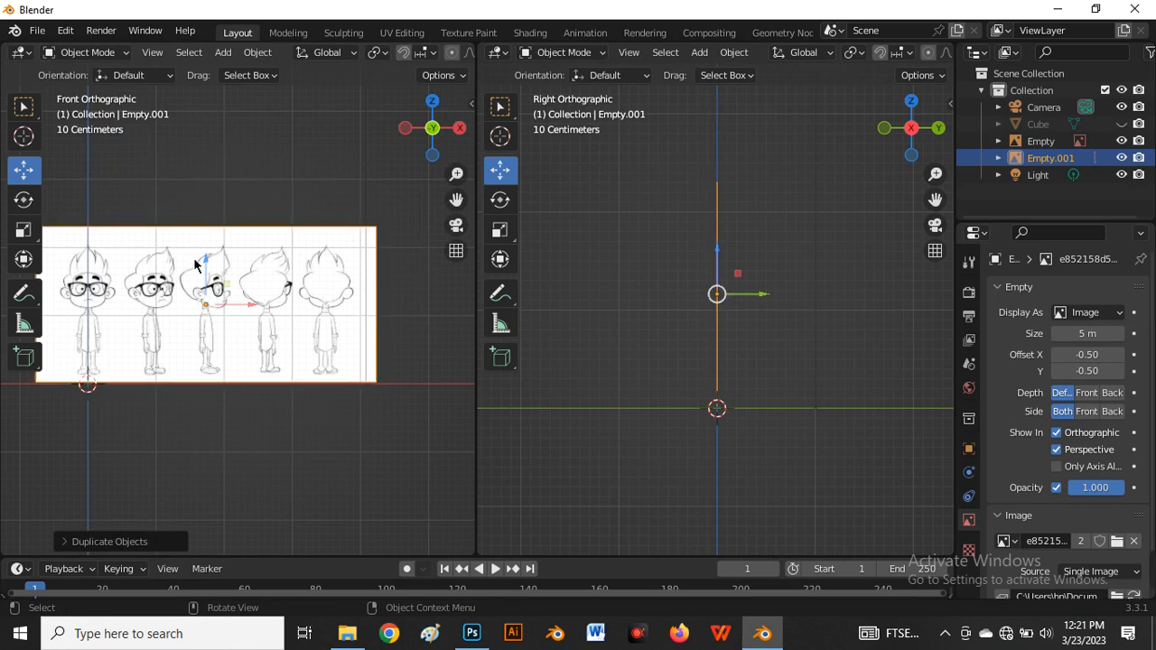
# Rotate the duplicated reference image 90 degrees around the Z axis so it faces the Right view
pyautogui.press('r')
pyautogui.write('z')
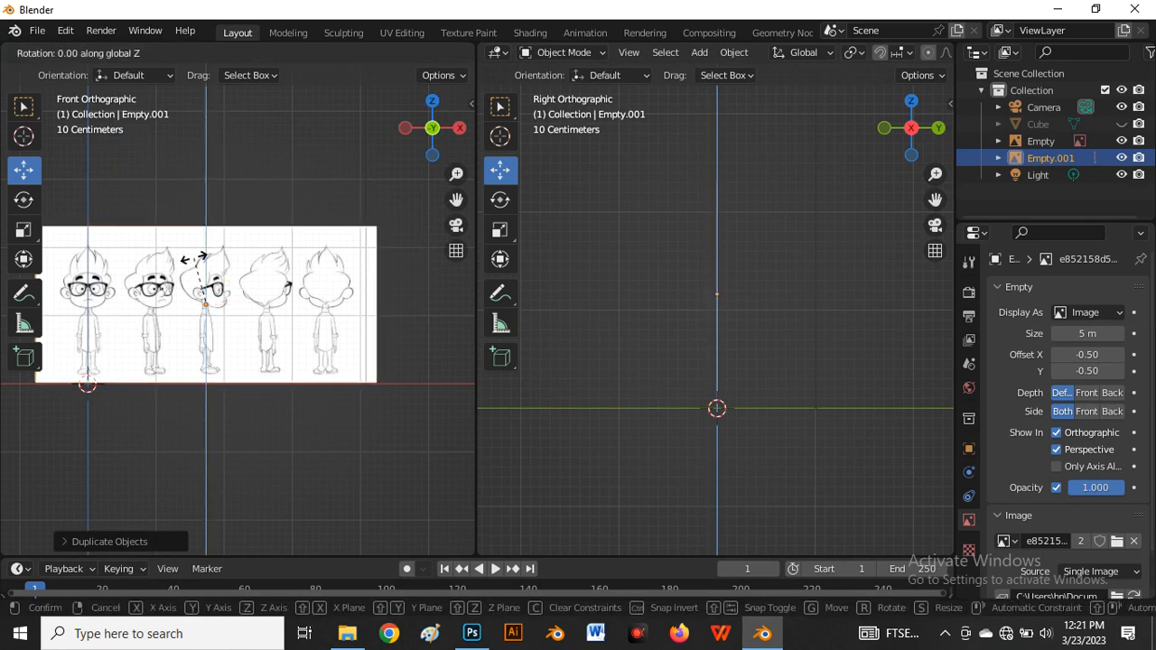
pyautogui.write('90')
pyautogui.press('Return')
# Mirror the rotated reference image along its local X axis
pyautogui.scroll(-3, 732, 315)
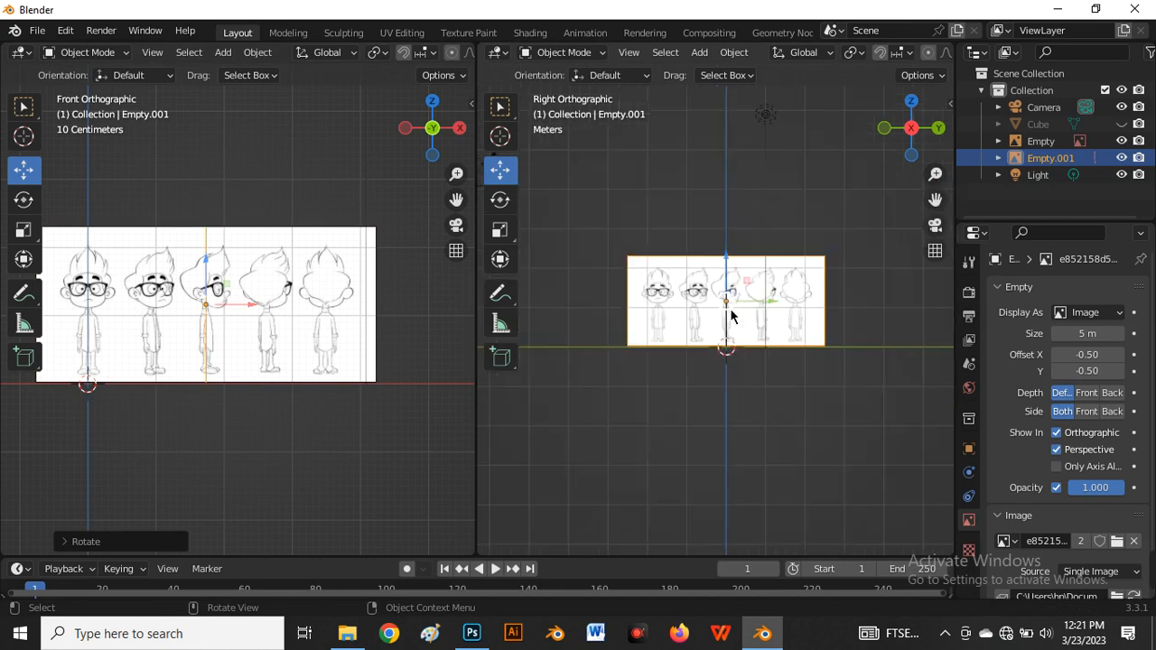
pyautogui.scroll(4, 732, 314)
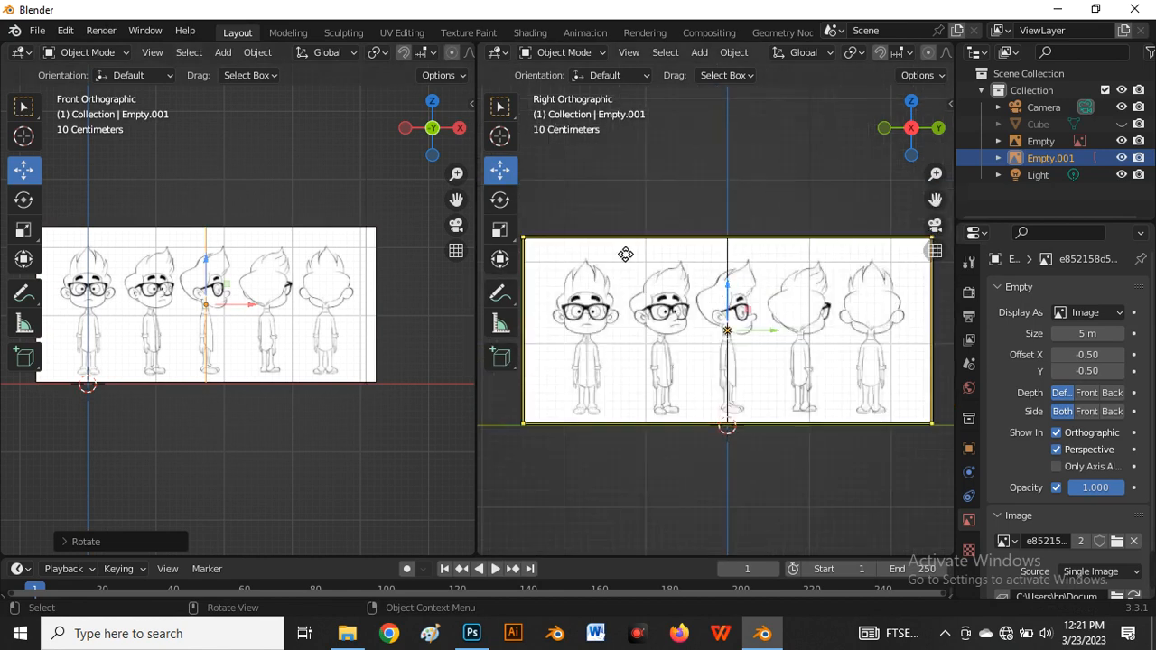
pyautogui.scroll(-1, 621, 253)
pyautogui.scroll(4, 707, 362)
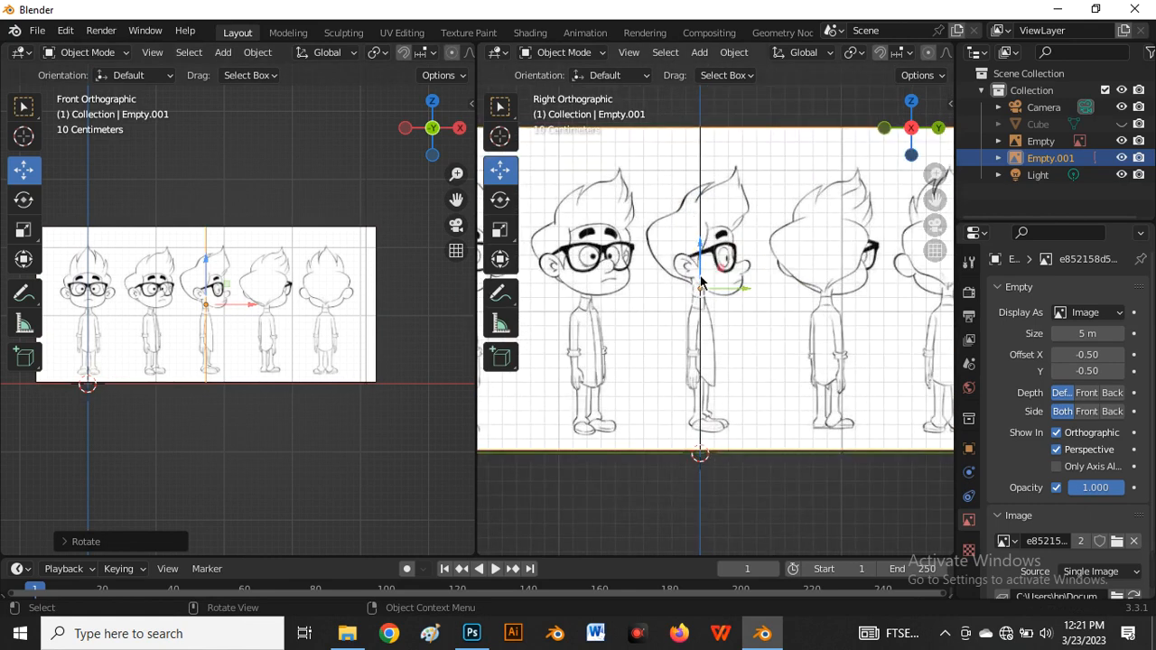
pyautogui.scroll(-4, 722, 289)
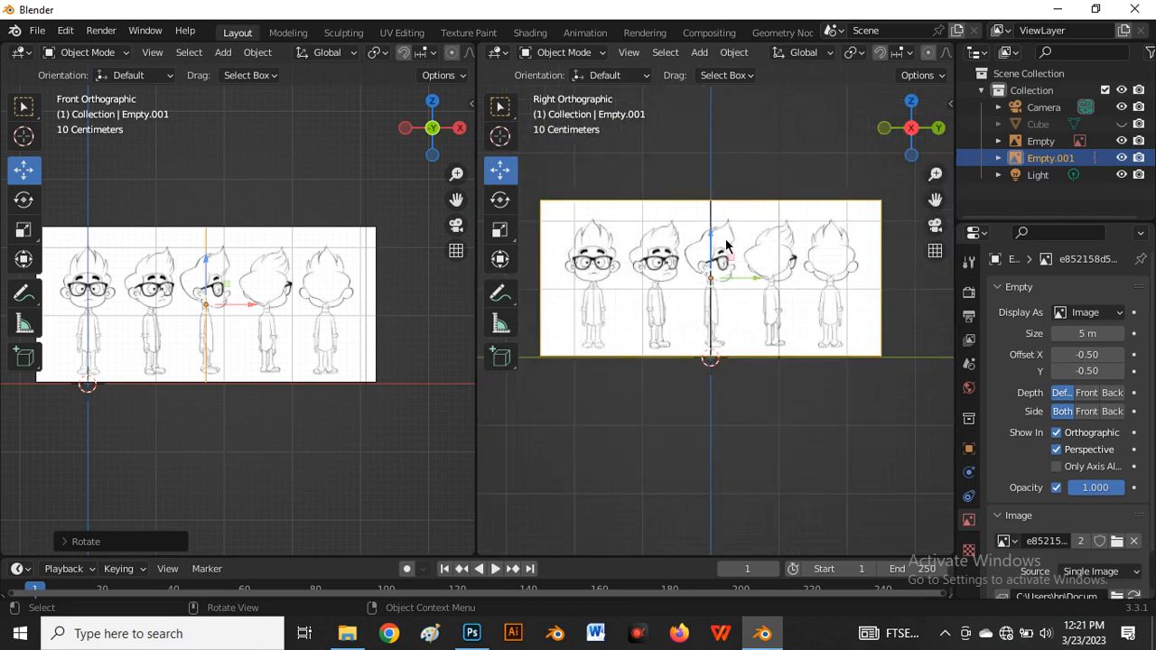
pyautogui.rightClick(726, 244)
pyautogui.moveTo(682, 403)
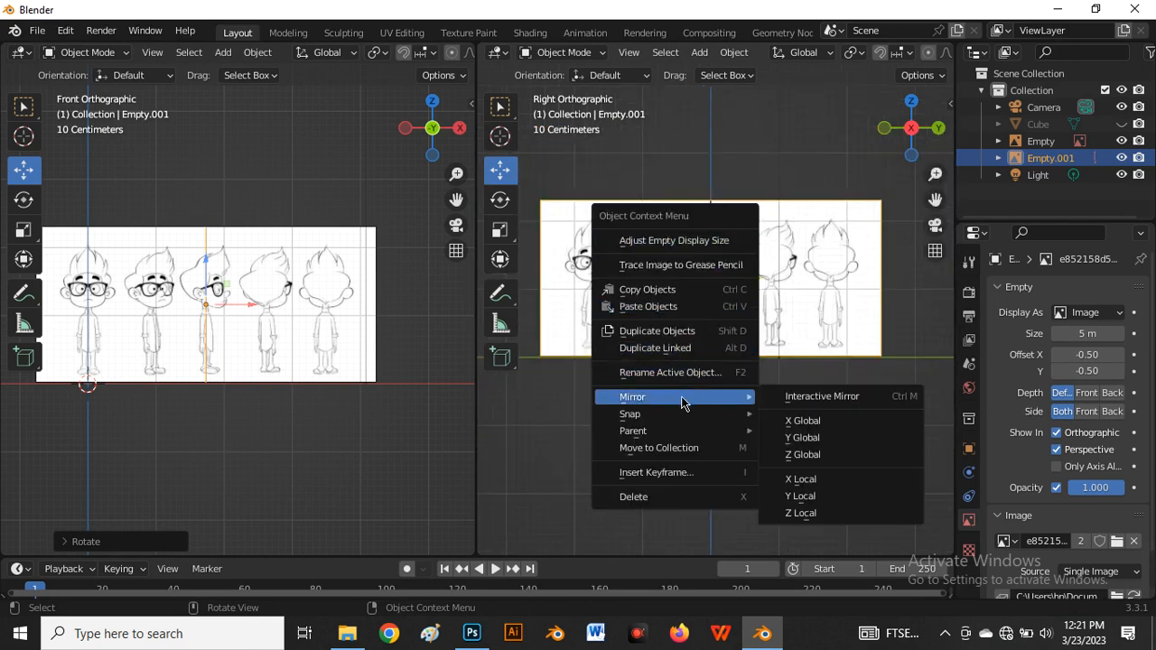
pyautogui.click(812, 480)
# Shift the mirrored reference image about 0.03 m along Y to align the side-facing figure with the Z axis in the Right view
pyautogui.scroll(4, 671, 293)
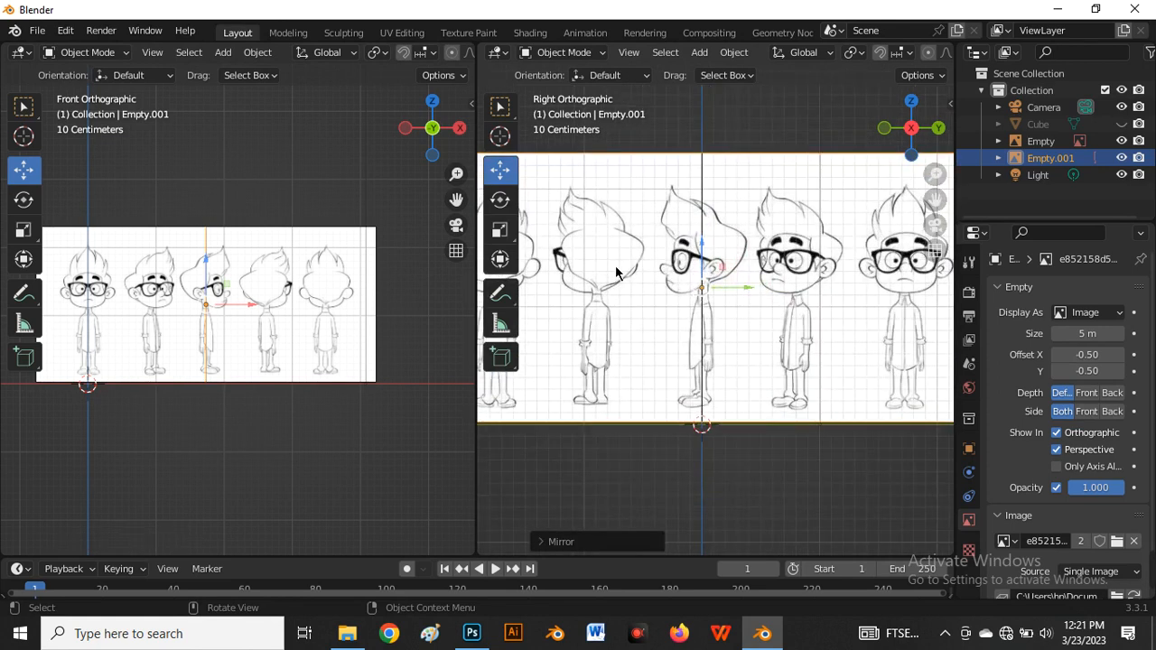
pyautogui.scroll(3, 701, 287)
pyautogui.press('g')
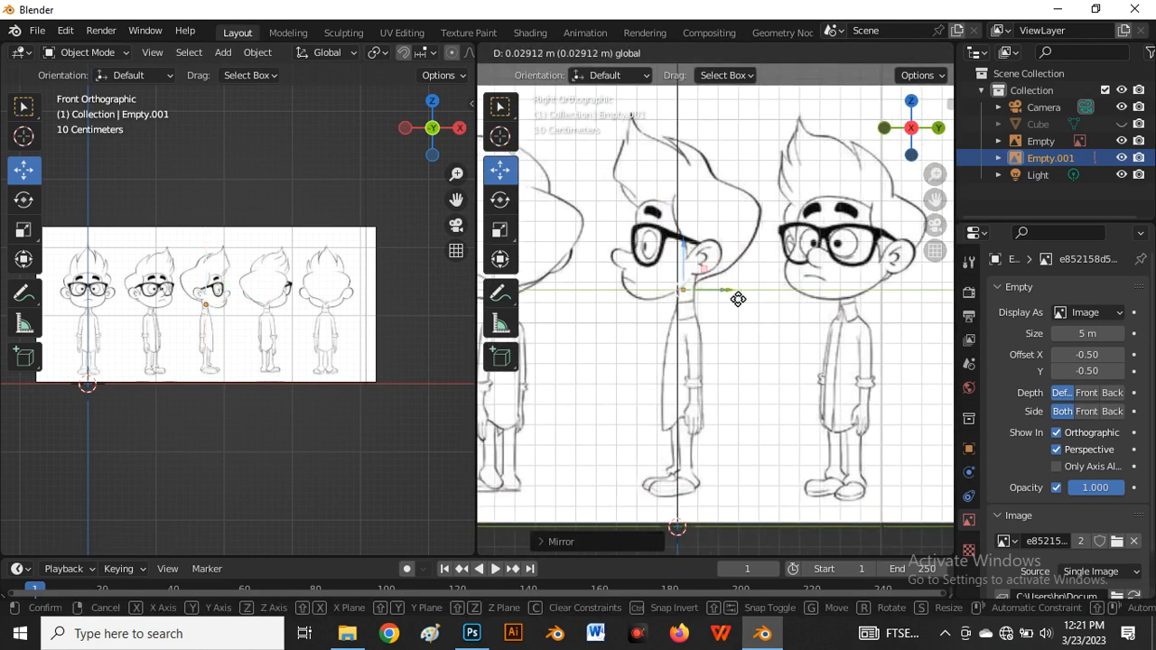
pyautogui.click(737, 300)
pyautogui.scroll(-5, 658, 224)
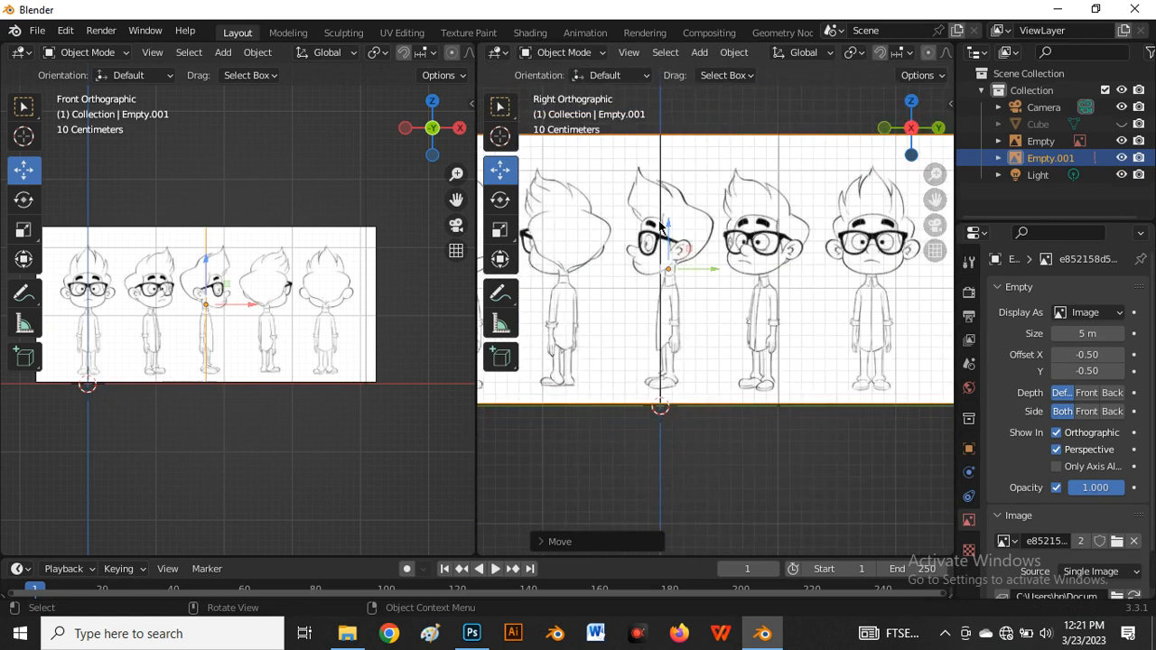
# Move the side reference image back along negative X, clear of the origin and the front reference image
pyautogui.moveTo(655, 207); pyautogui.dragTo(697, 270, button='middle')
pyautogui.scroll(-4, 700, 273)
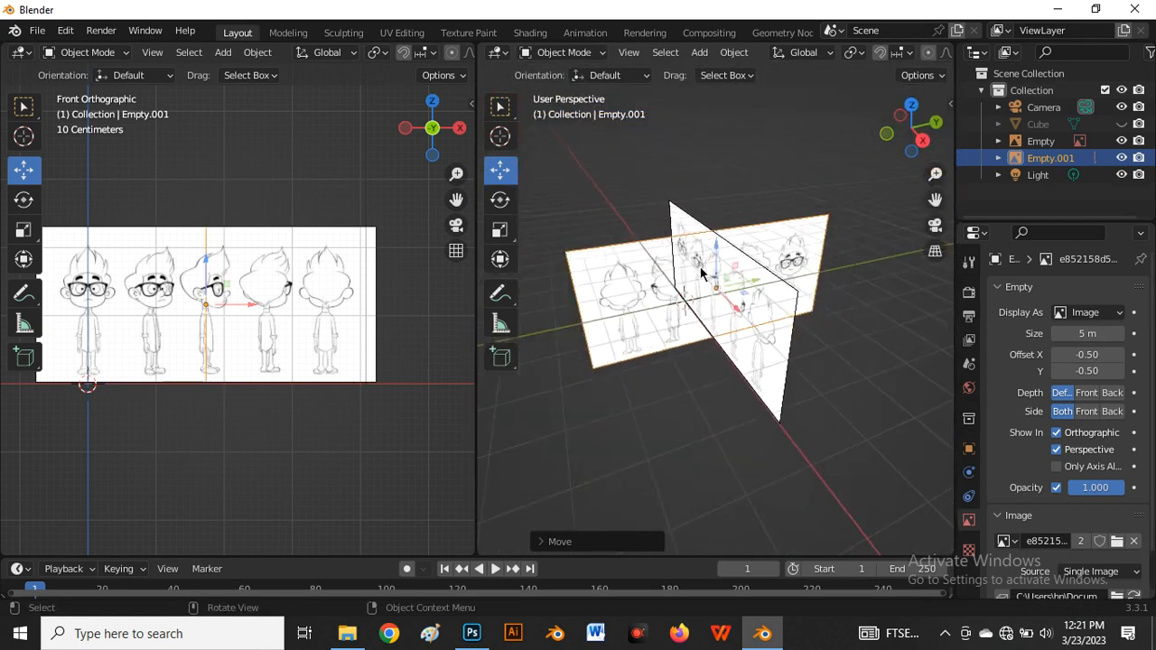
pyautogui.moveTo(658, 307); pyautogui.dragTo(752, 363, button='middle')
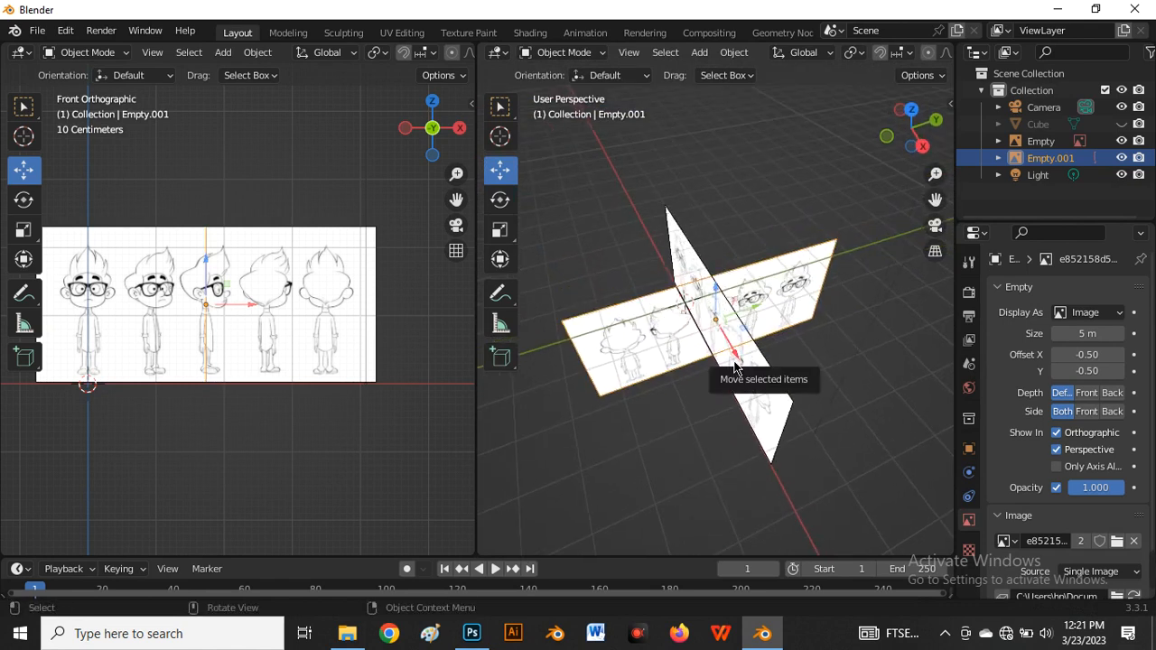
pyautogui.moveTo(734, 362); pyautogui.dragTo(637, 287)
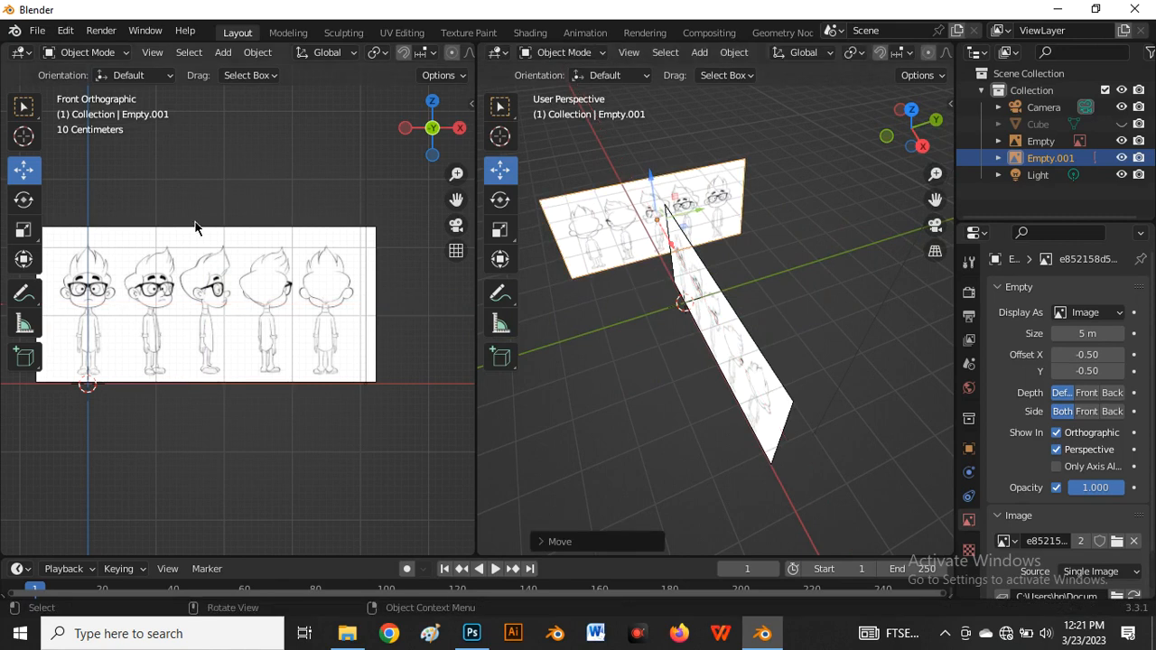
# Move the front reference image back along positive Y, clear of the origin, and return the perspective viewport to the Right view
pyautogui.click(244, 283)
pyautogui.moveTo(761, 319); pyautogui.dragTo(933, 303)
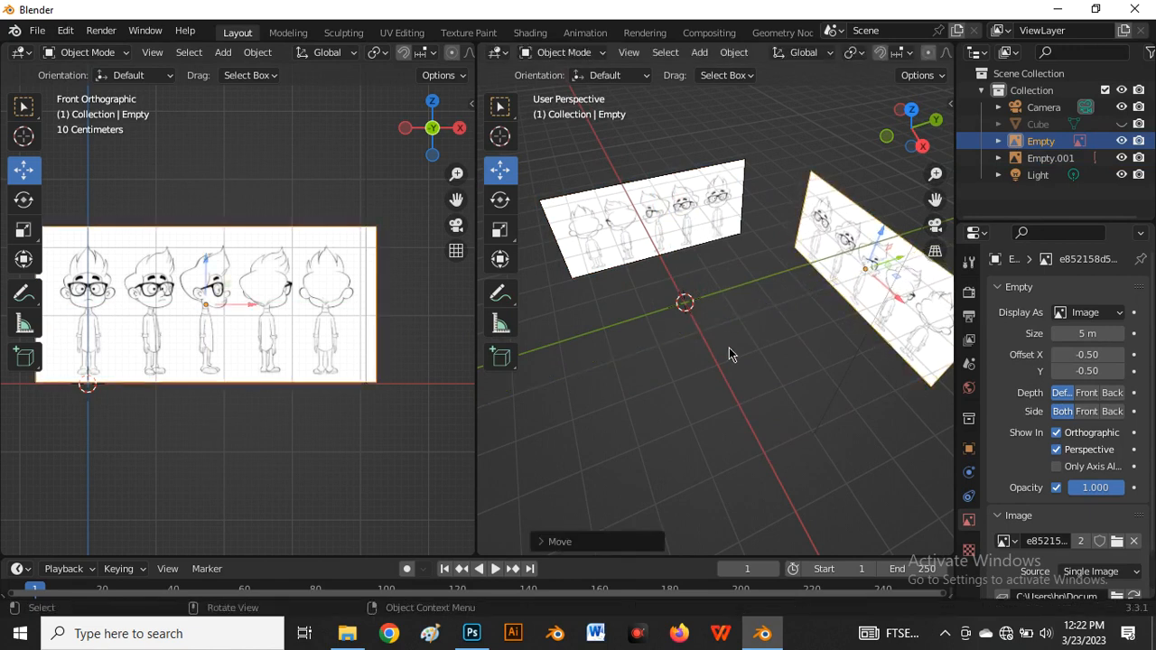
pyautogui.press('`')
pyautogui.click(820, 322)
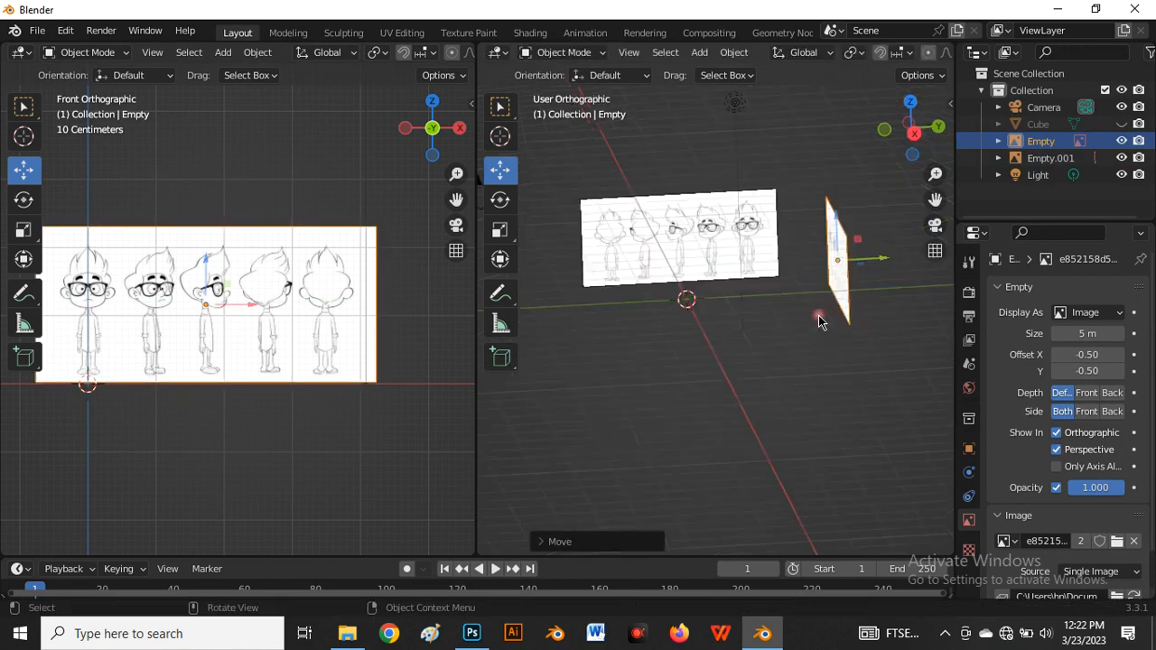
pyautogui.scroll(4, 685, 214)
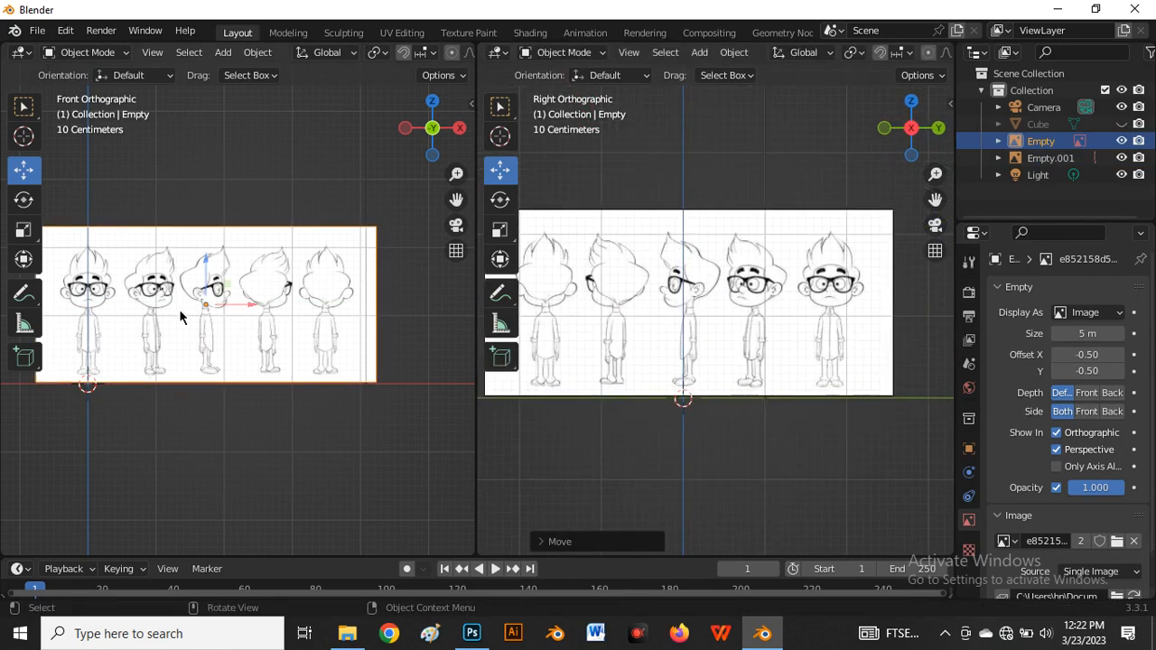
pyautogui.scroll(-3, 662, 283)
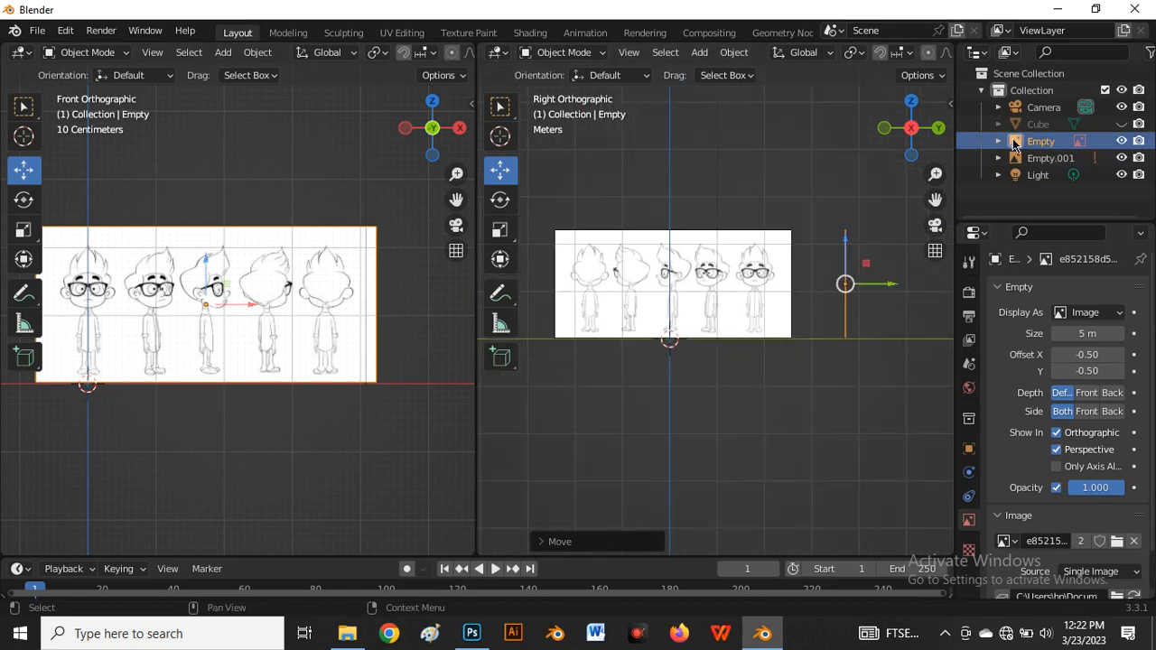
# Show the selectable restriction toggles in the Outliner, make both reference images unselectable, and test selecting them in the Right view
pyautogui.click(1150, 54)
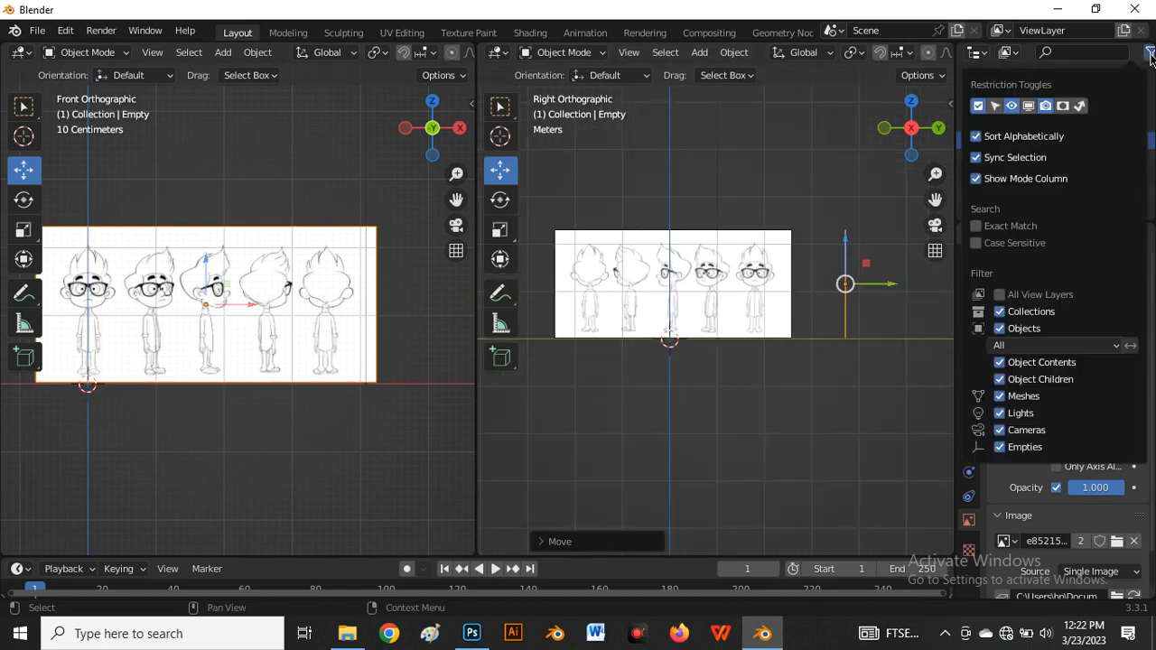
pyautogui.click(994, 107)
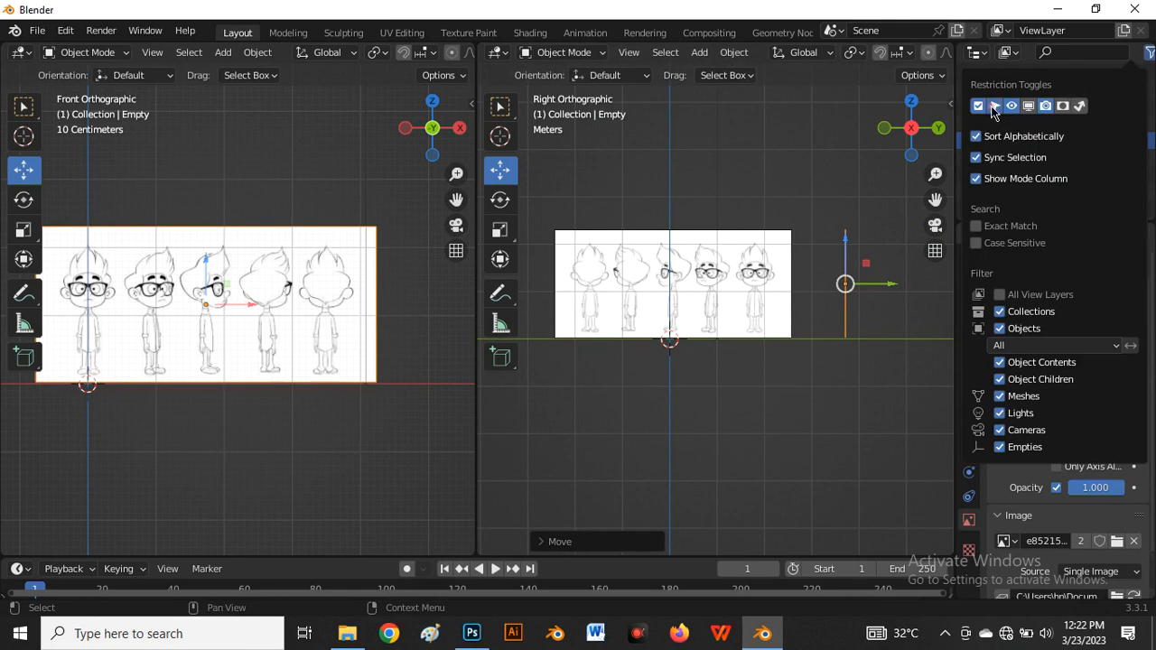
pyautogui.scroll(2, 668, 255)
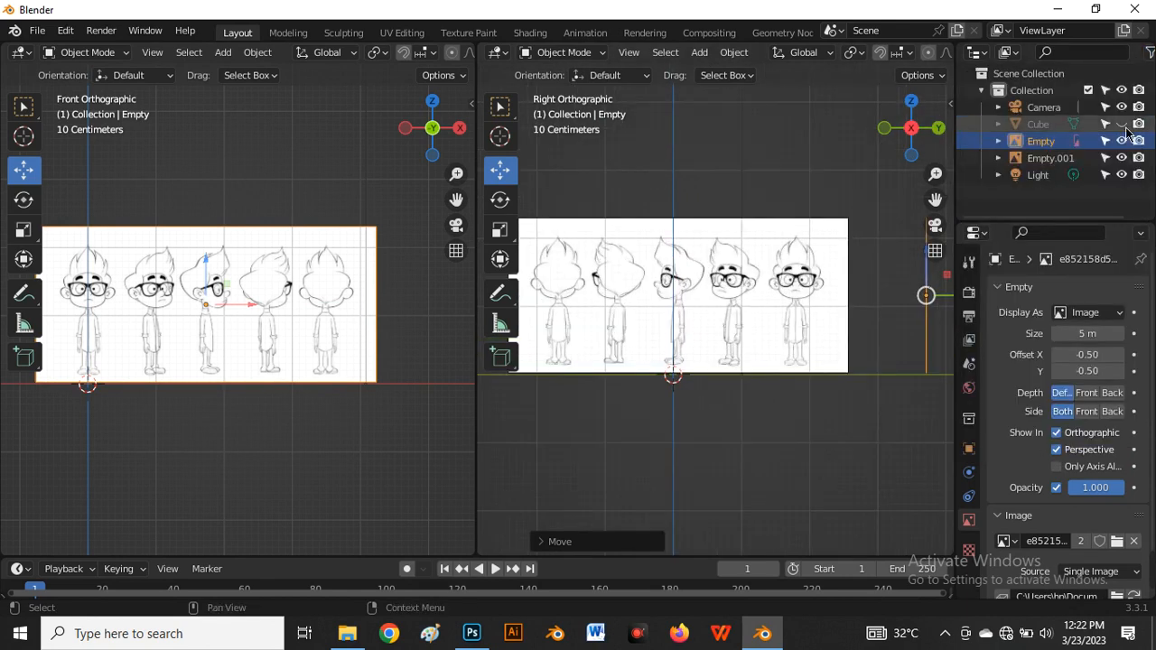
pyautogui.moveTo(1105, 141); pyautogui.dragTo(1106, 174)
pyautogui.moveTo(633, 221); pyautogui.dragTo(715, 377)
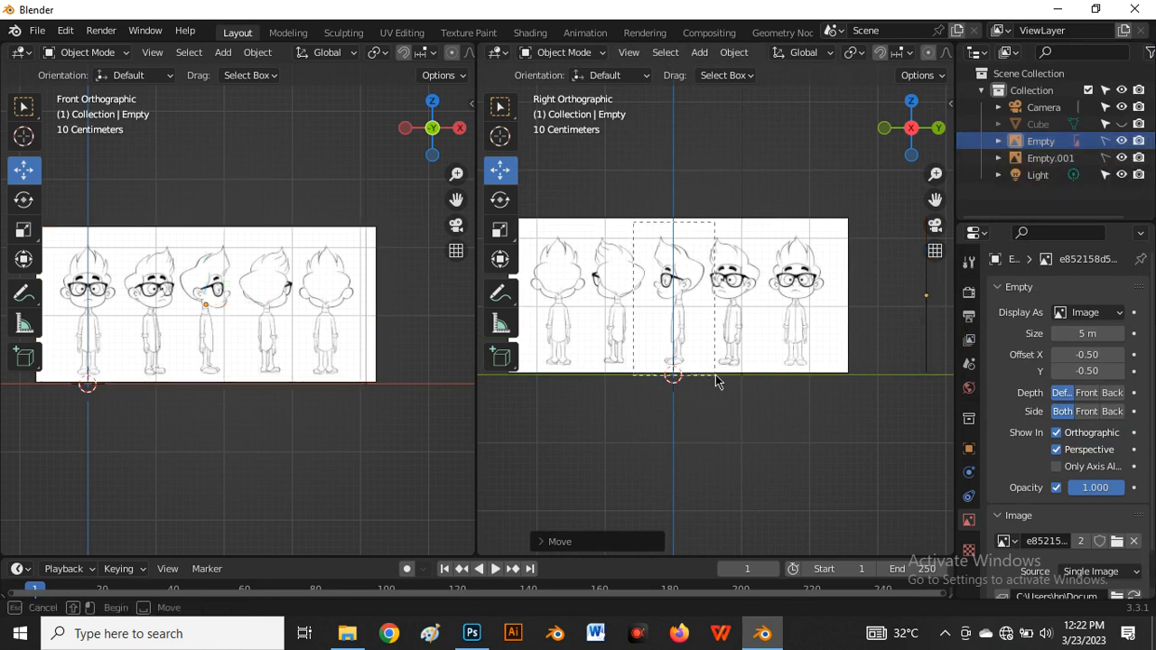
pyautogui.moveTo(695, 321); pyautogui.dragTo(704, 275)
pyautogui.scroll(-4, 746, 228)
pyautogui.scroll(3, 708, 236)
pyautogui.scroll(2, 708, 241)
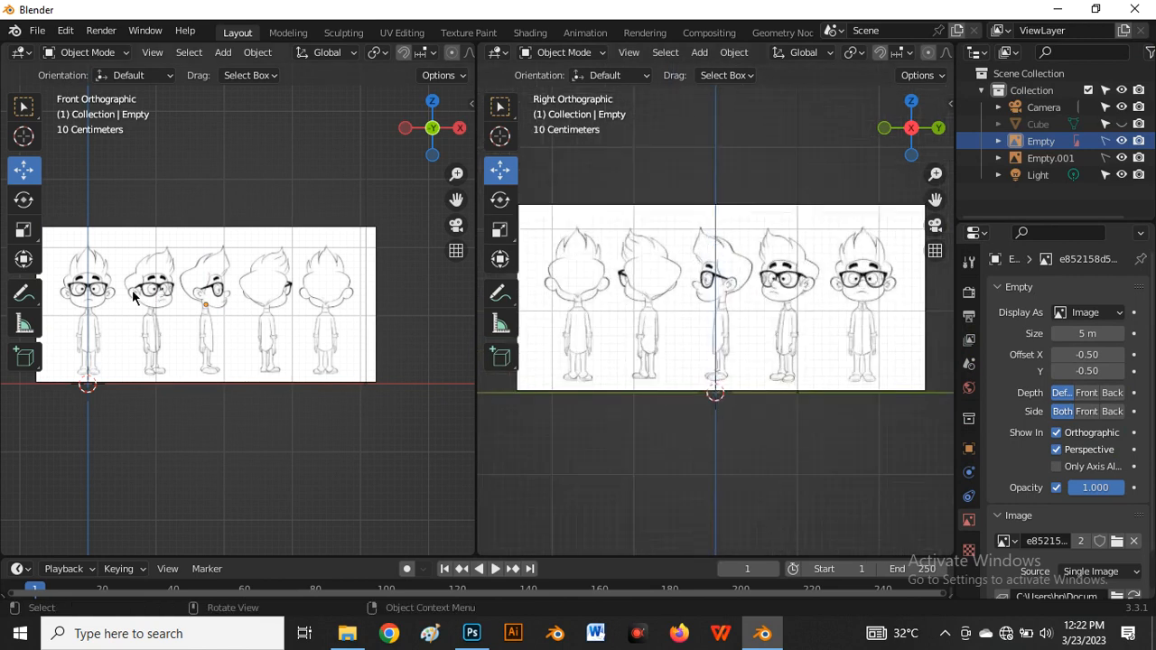
# Unhide the cube and raise it along Z from the origin towards the front-facing figure's head
pyautogui.keyDown('shift'); pyautogui.moveTo(186, 304); pyautogui.dragTo(222, 299, button='middle'); pyautogui.keyUp('shift')
pyautogui.scroll(2, 223, 299)
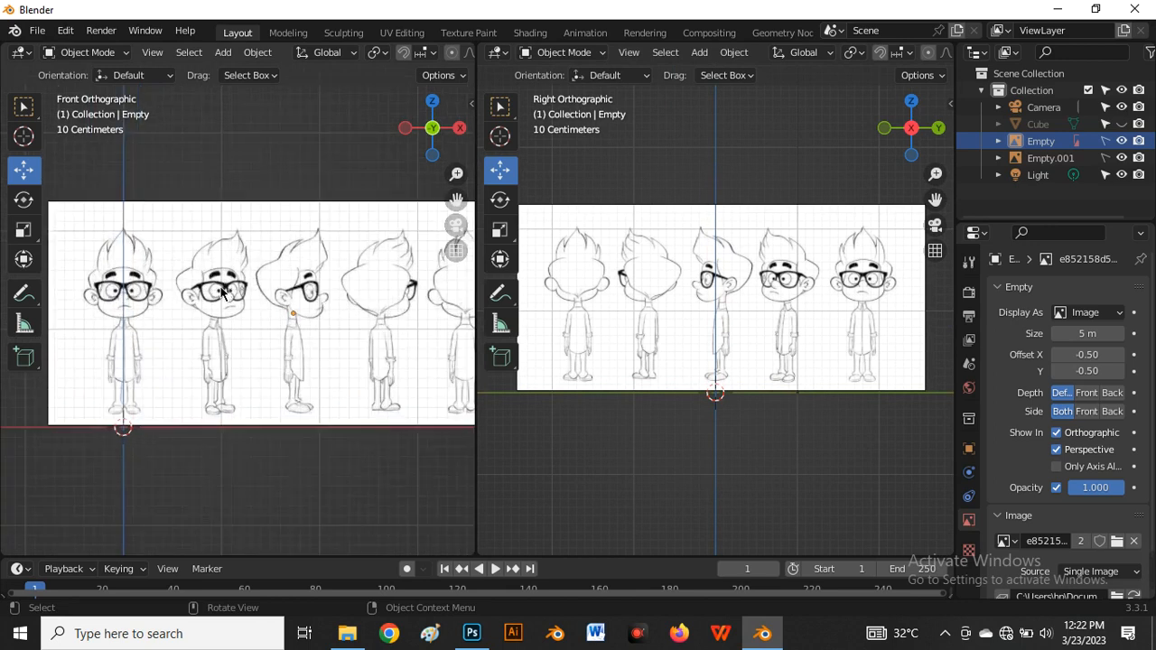
pyautogui.scroll(4, 221, 292)
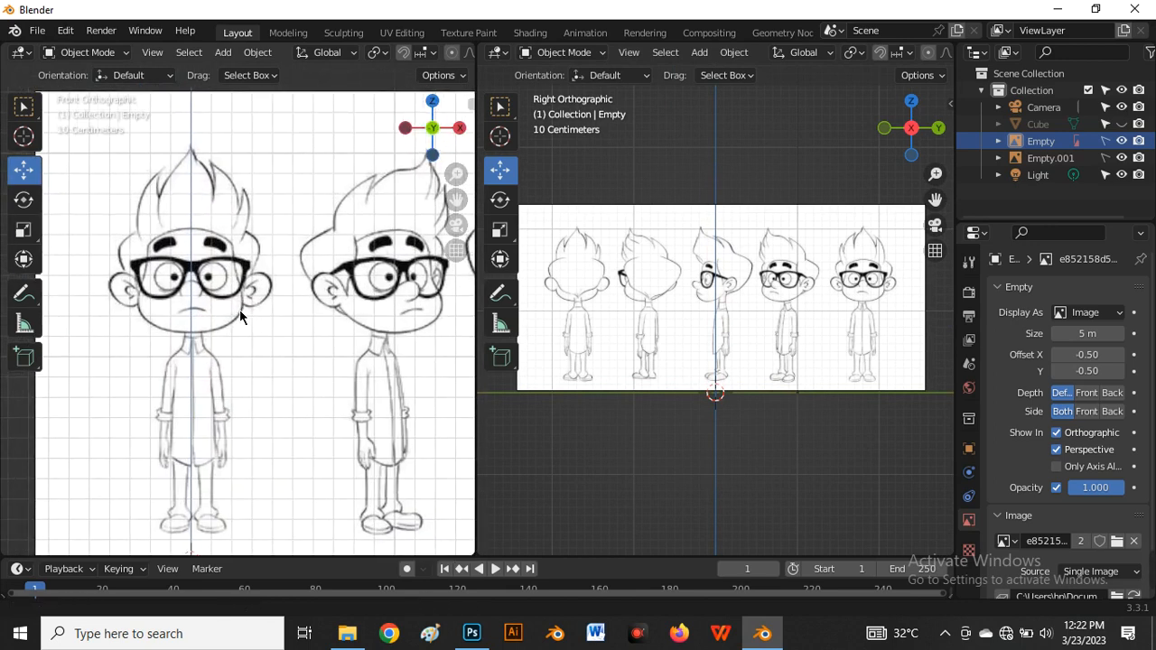
pyautogui.scroll(5, 637, 332)
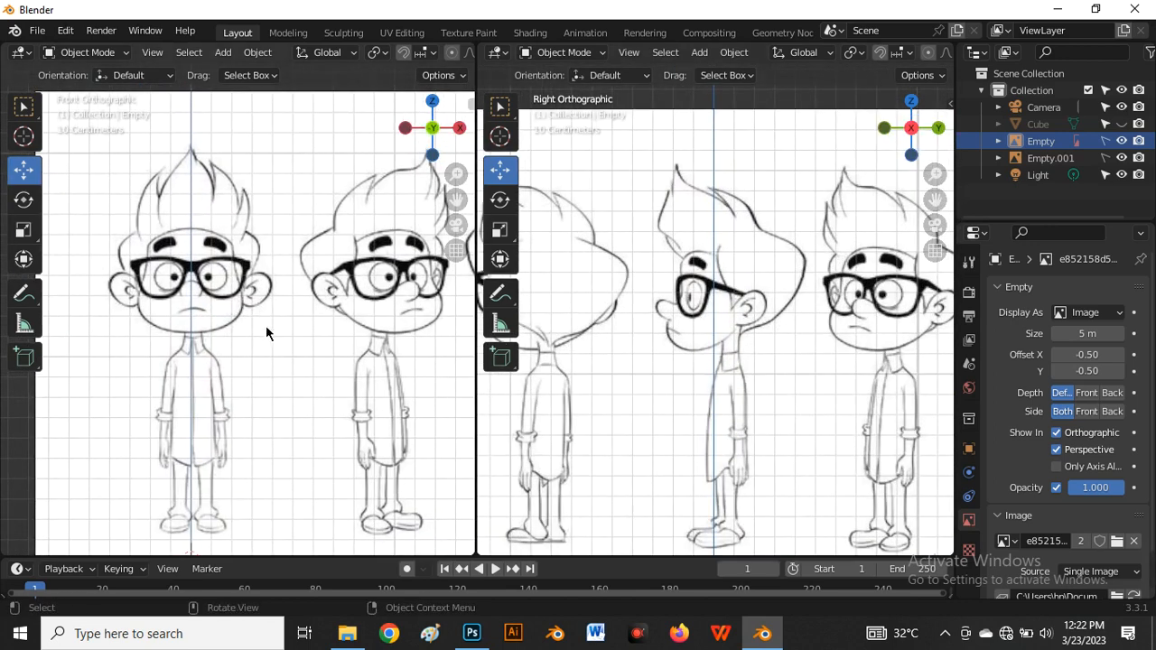
pyautogui.hotkey('shift', 'a')
pyautogui.moveTo(265, 325)
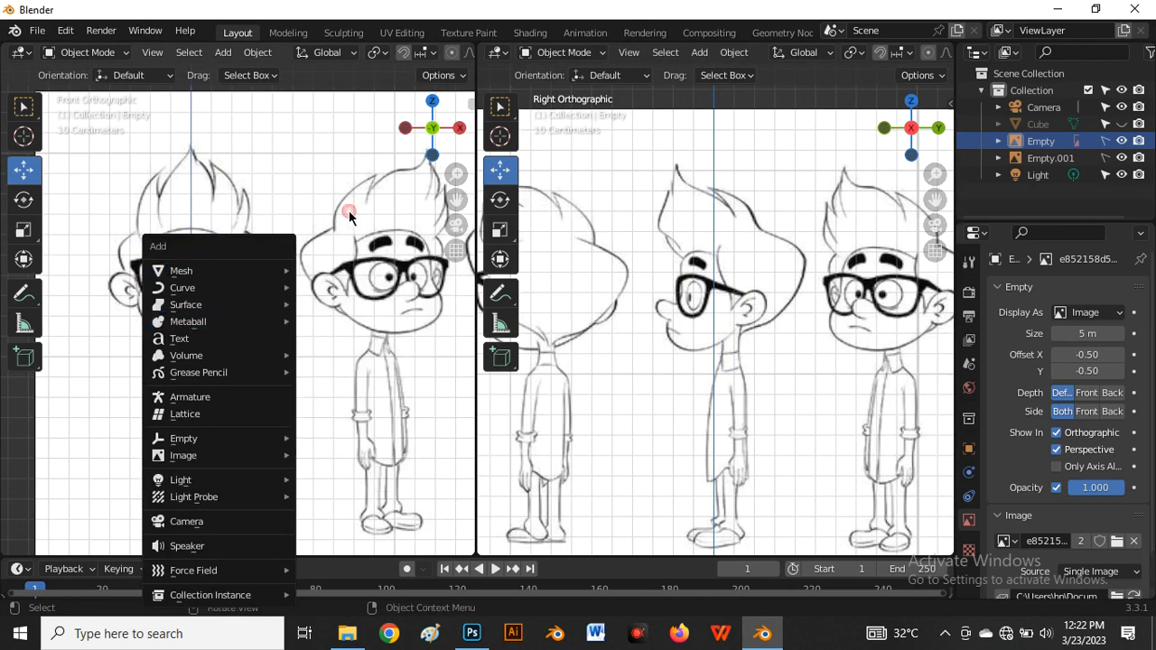
pyautogui.click(1122, 124)
pyautogui.scroll(-3, 327, 302)
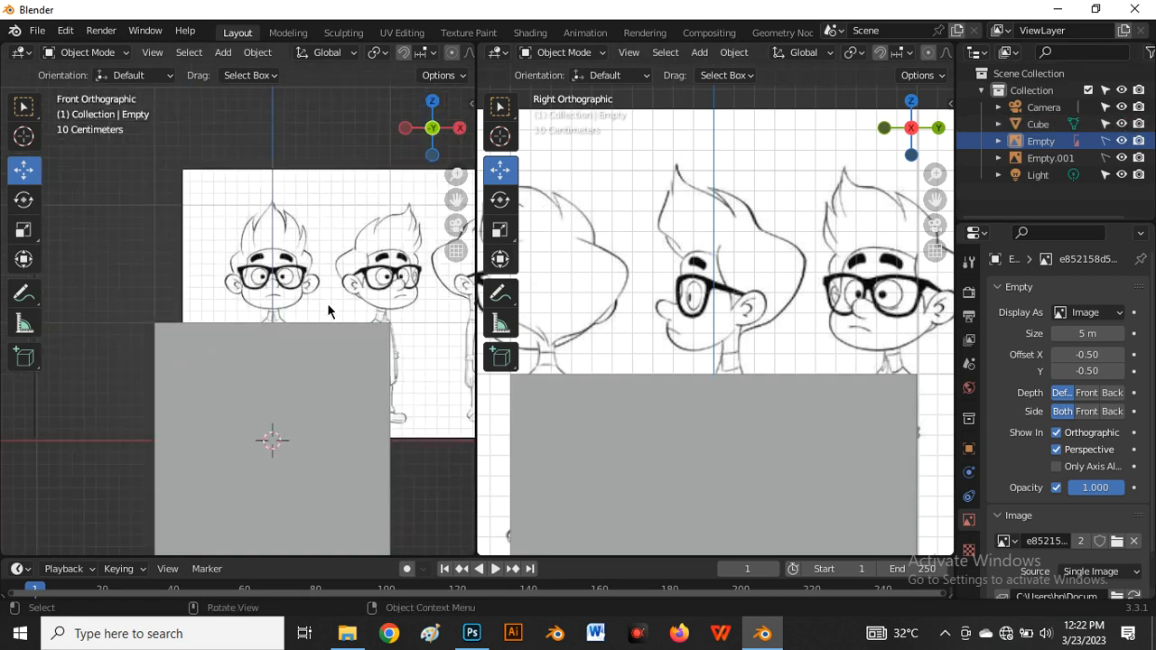
pyautogui.click(310, 400)
pyautogui.moveTo(273, 395); pyautogui.dragTo(283, 222)
# Scale the cube down uniformly to roughly the face's width and raise it slightly along Z over the head
pyautogui.scroll(2, 307, 407)
pyautogui.press('s')
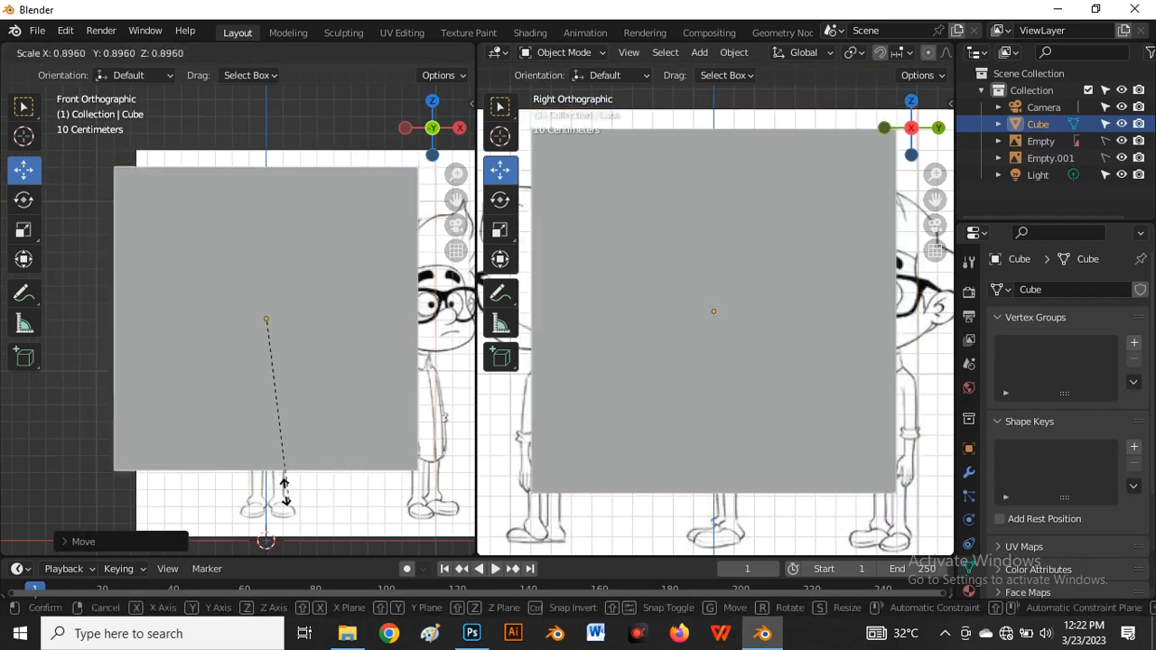
pyautogui.click(271, 381)
pyautogui.scroll(2, 718, 343)
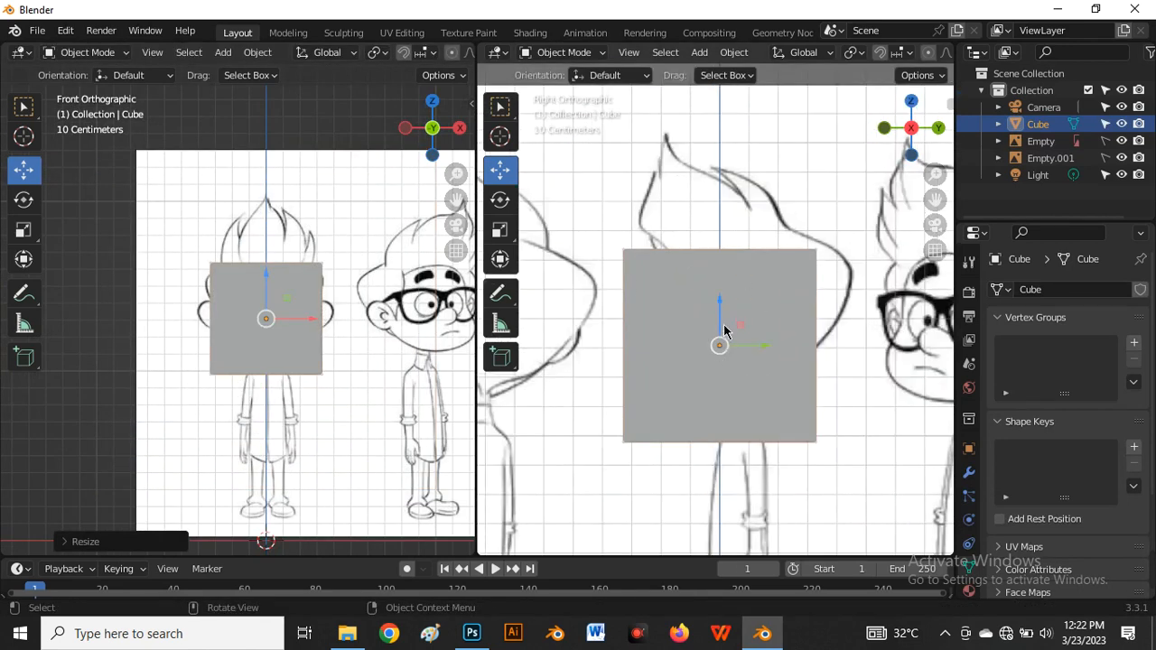
pyautogui.moveTo(723, 331); pyautogui.dragTo(722, 296)
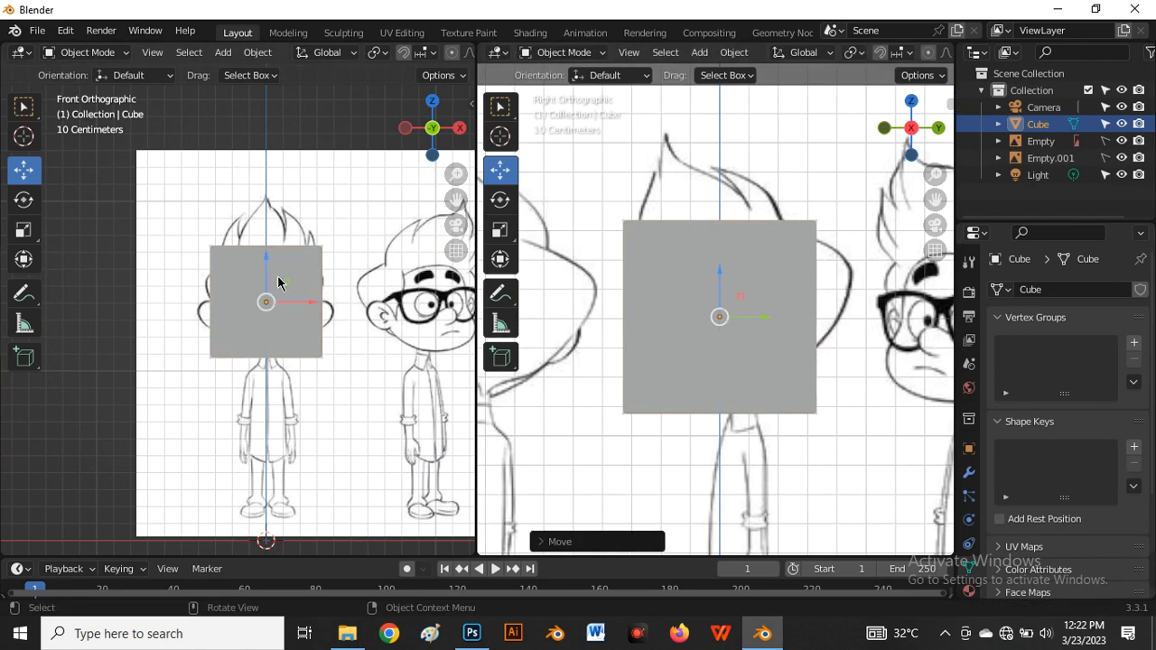
pyautogui.scroll(3, 339, 254)
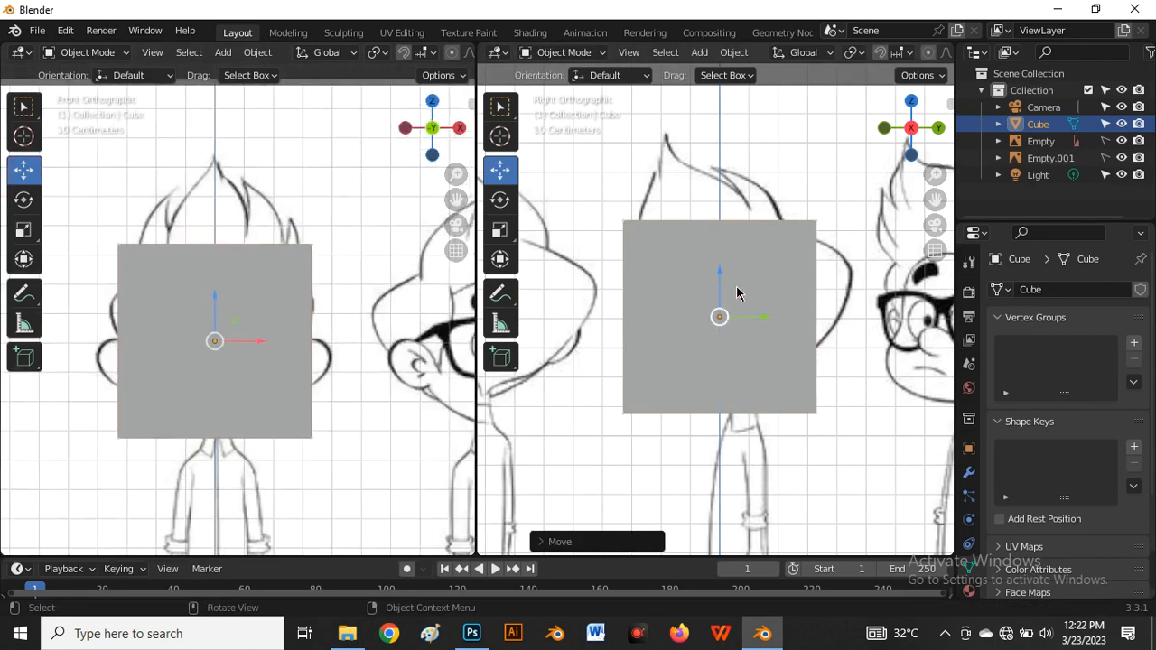
# Add a Subdivision Surface modifier to the cube and set its viewport level to 3
pyautogui.click(970, 478)
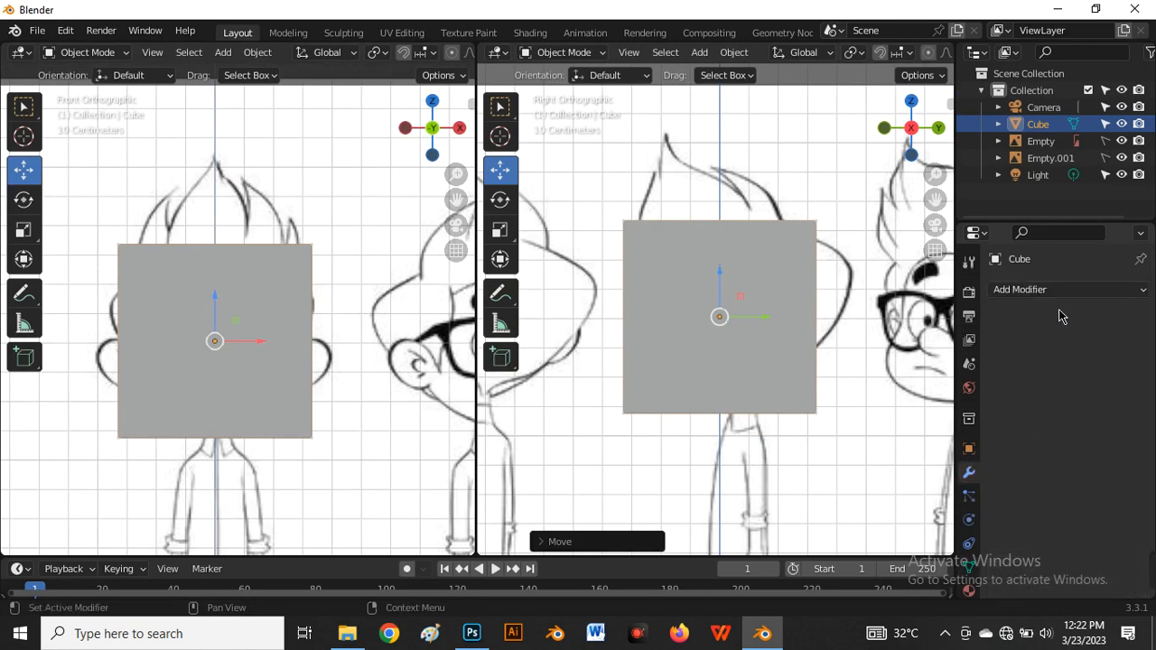
pyautogui.click(1062, 291)
pyautogui.scroll(-2, 831, 563)
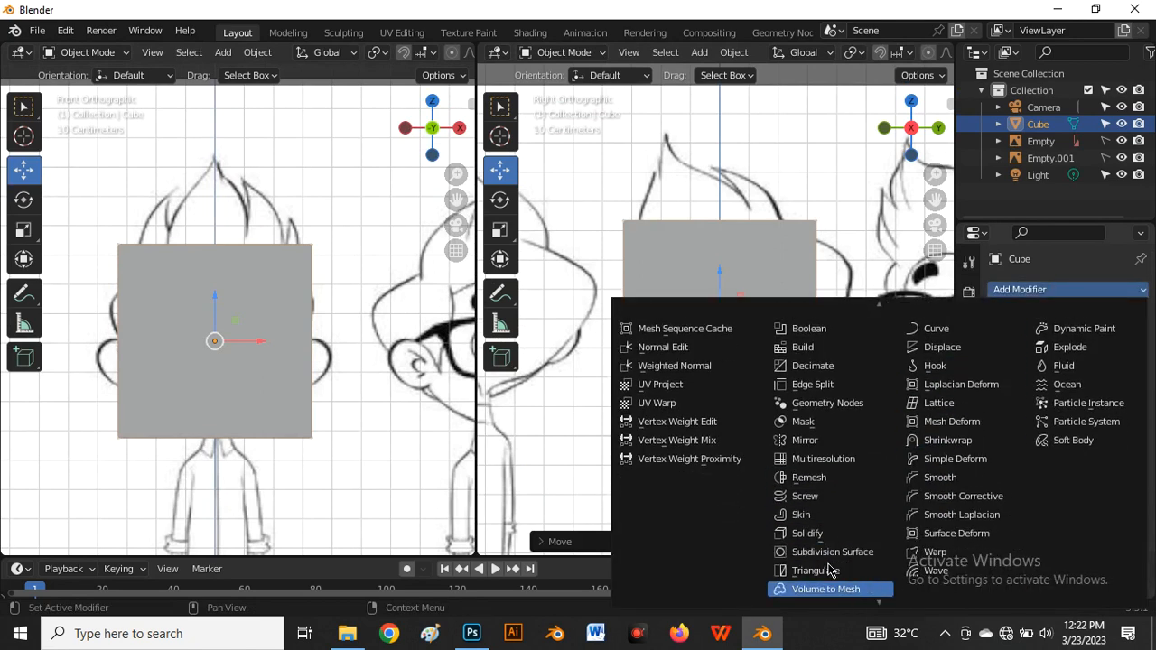
pyautogui.click(842, 551)
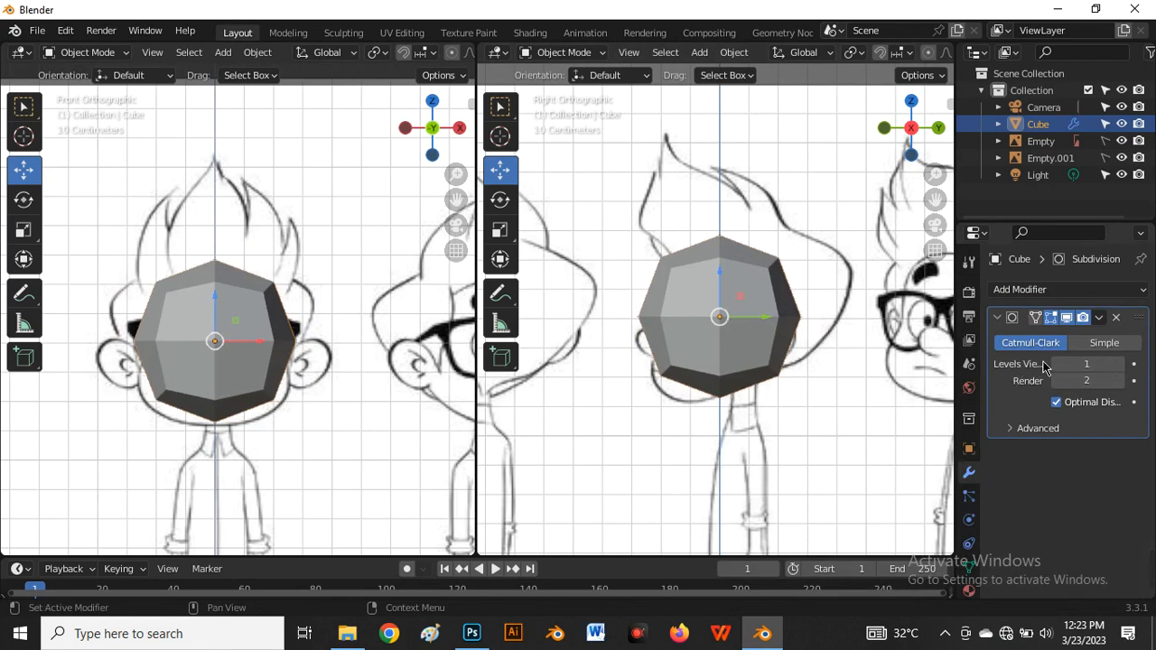
pyautogui.click(1121, 364)
pyautogui.click(1121, 364)
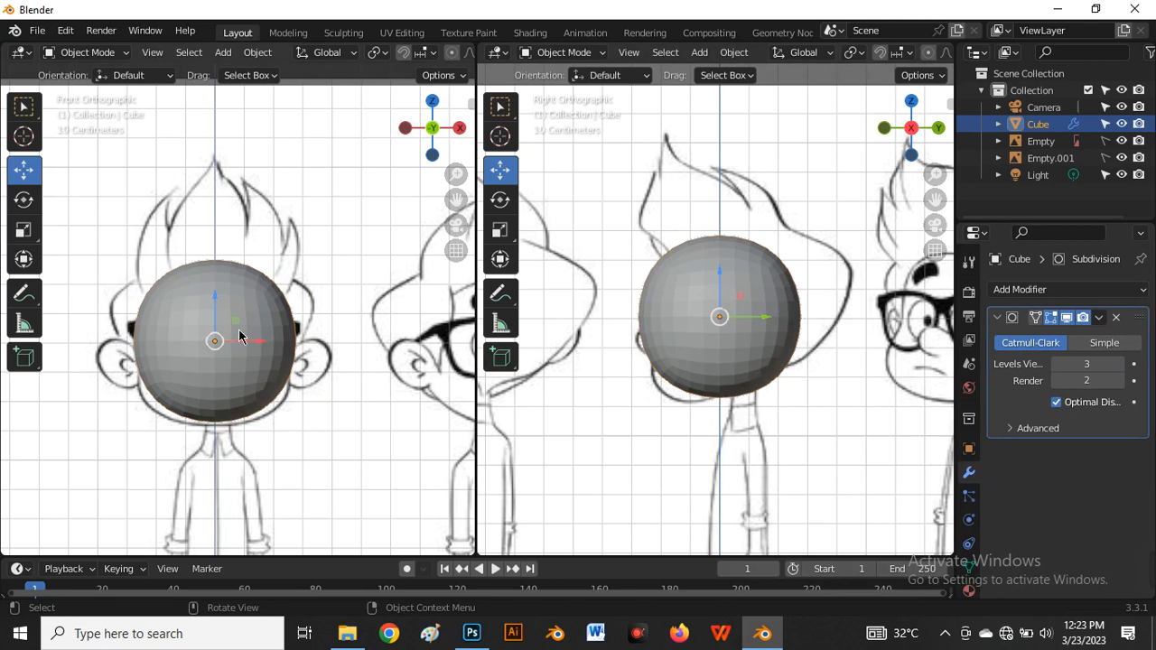
# Apply the cube's Subdivision Surface modifier
pyautogui.scroll(1, 240, 337)
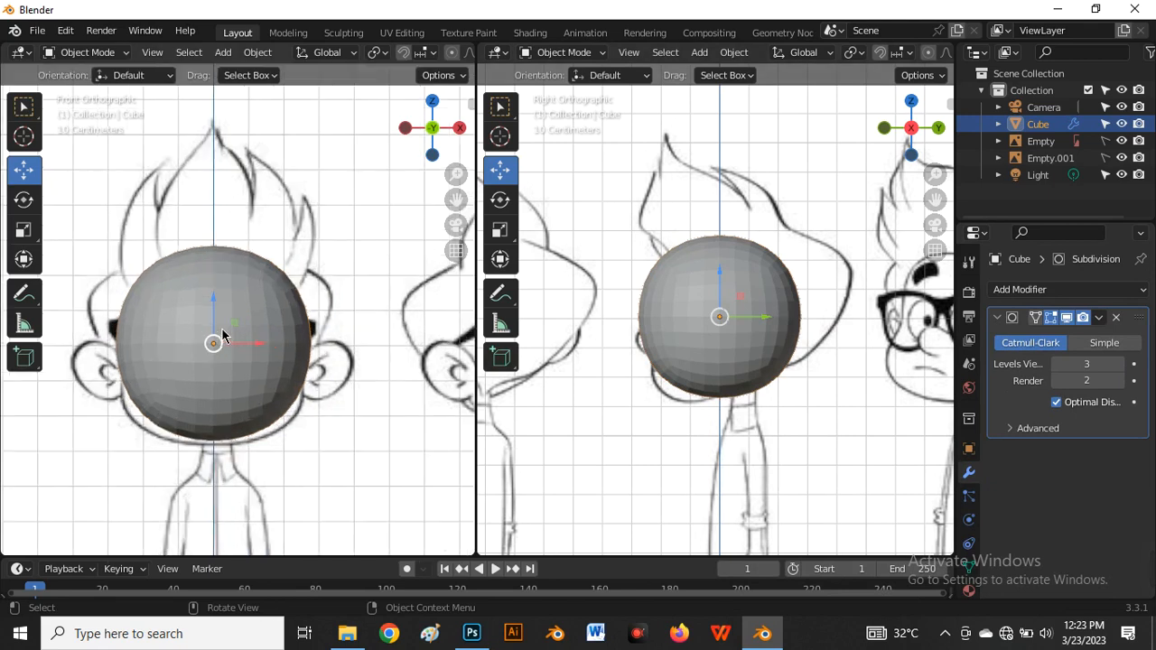
pyautogui.click(1099, 320)
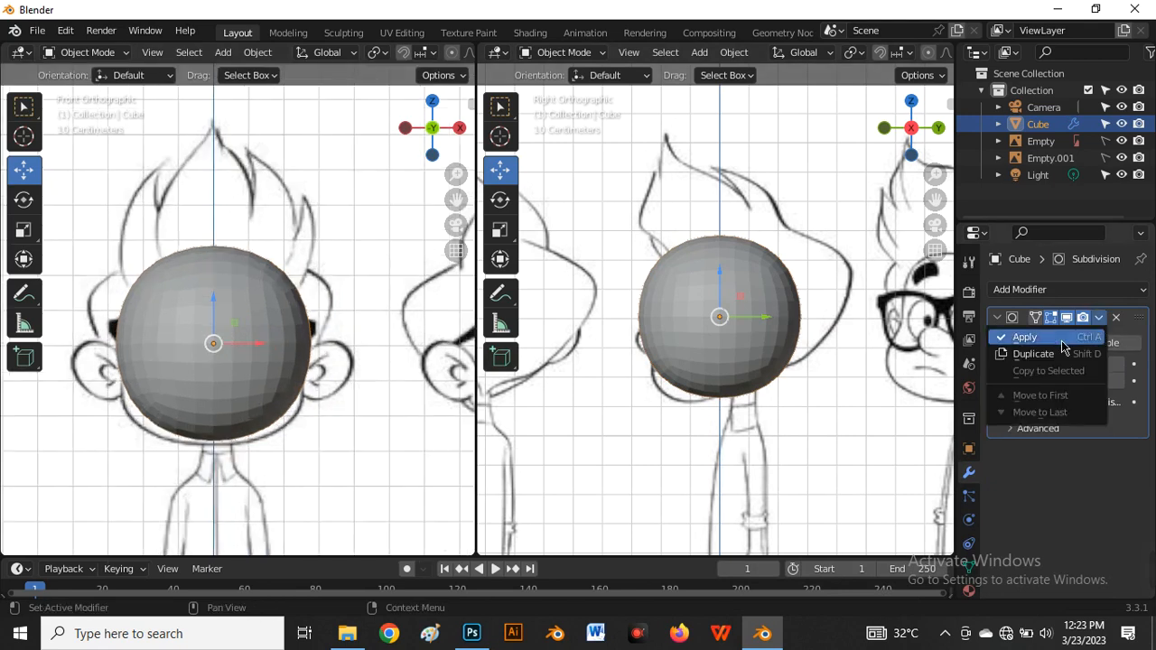
pyautogui.click(1030, 337)
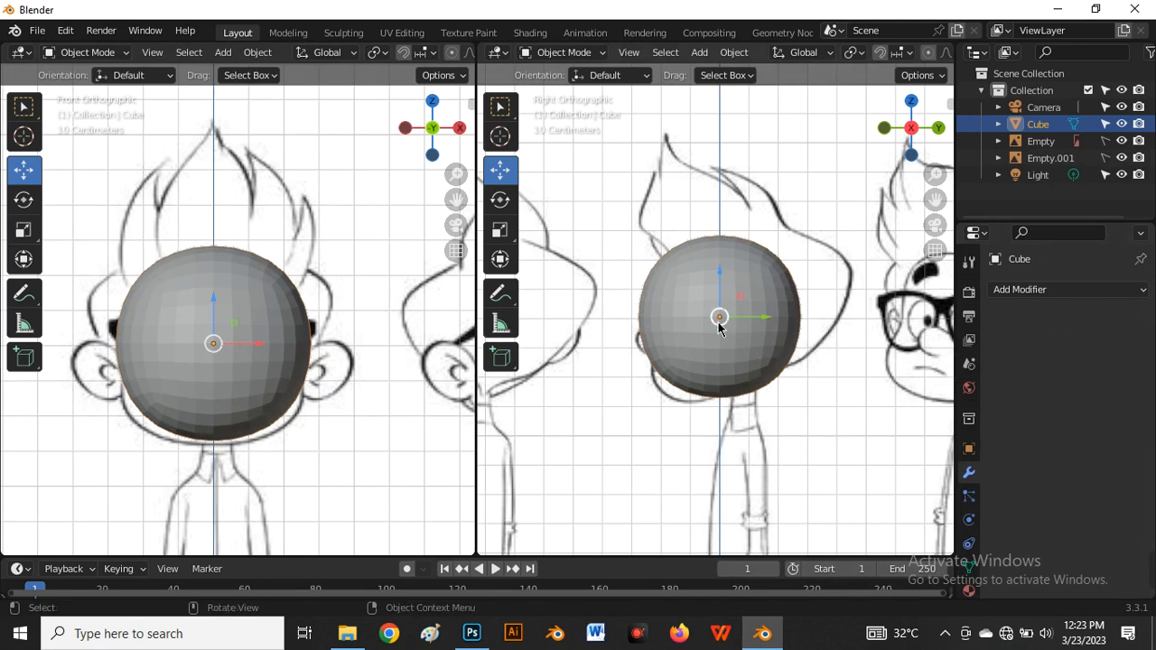
# Enable the Wireframe geometry overlay in both the Right and Front viewports
pyautogui.scroll(-5, 772, 61)
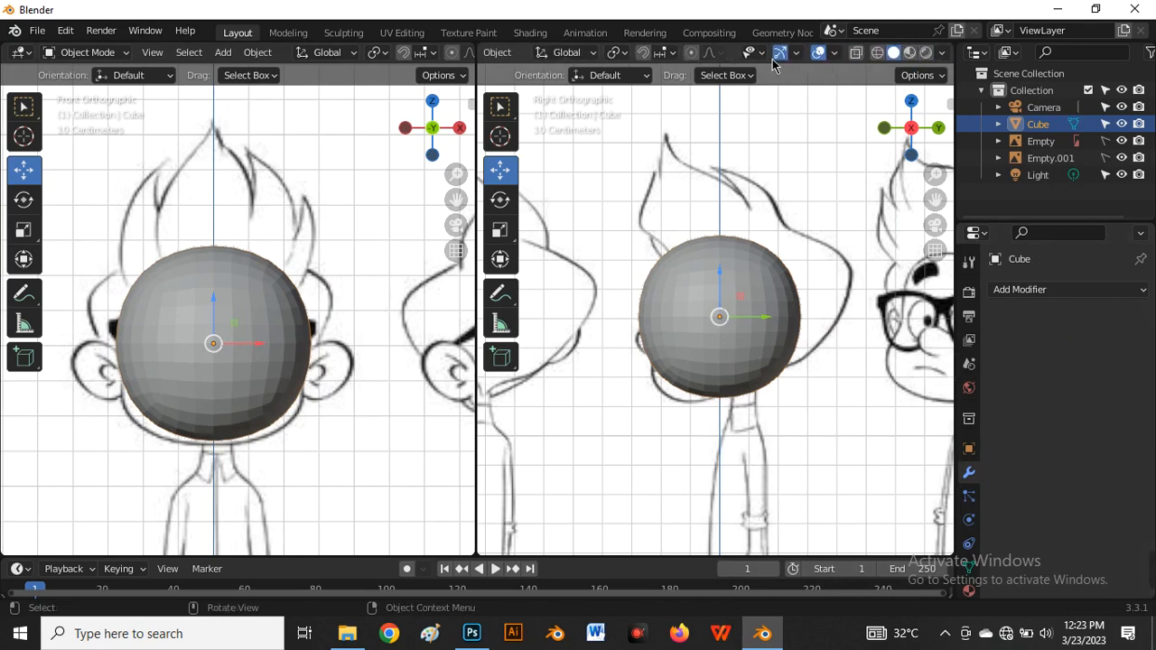
pyautogui.click(833, 54)
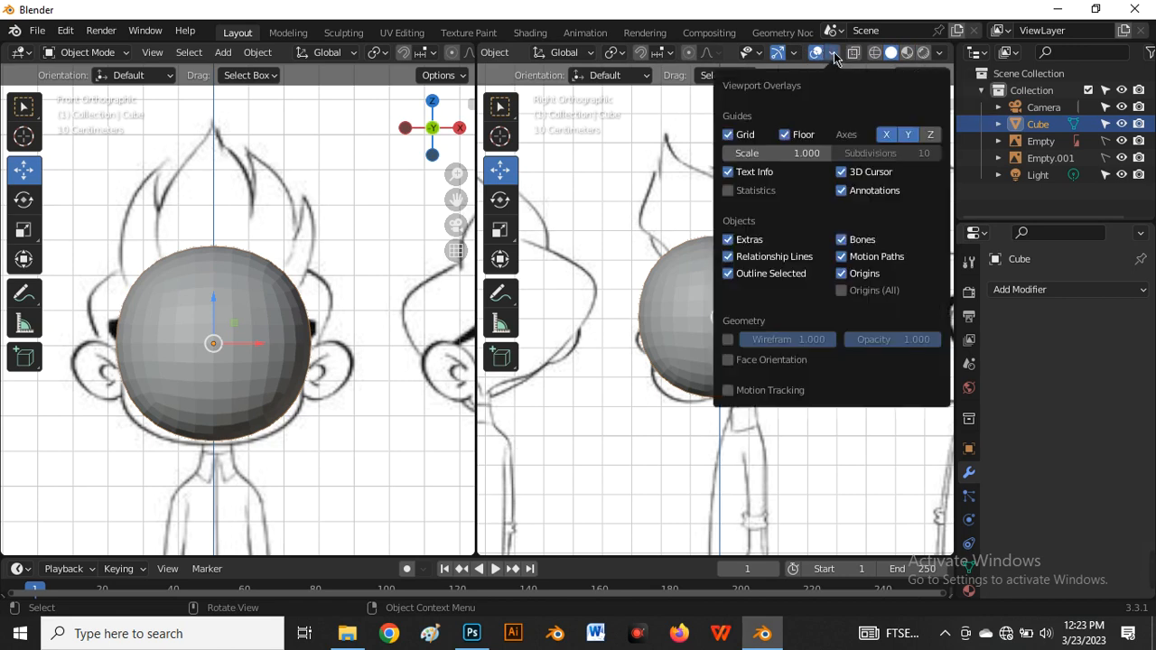
pyautogui.click(730, 342)
pyautogui.scroll(-5, 375, 54)
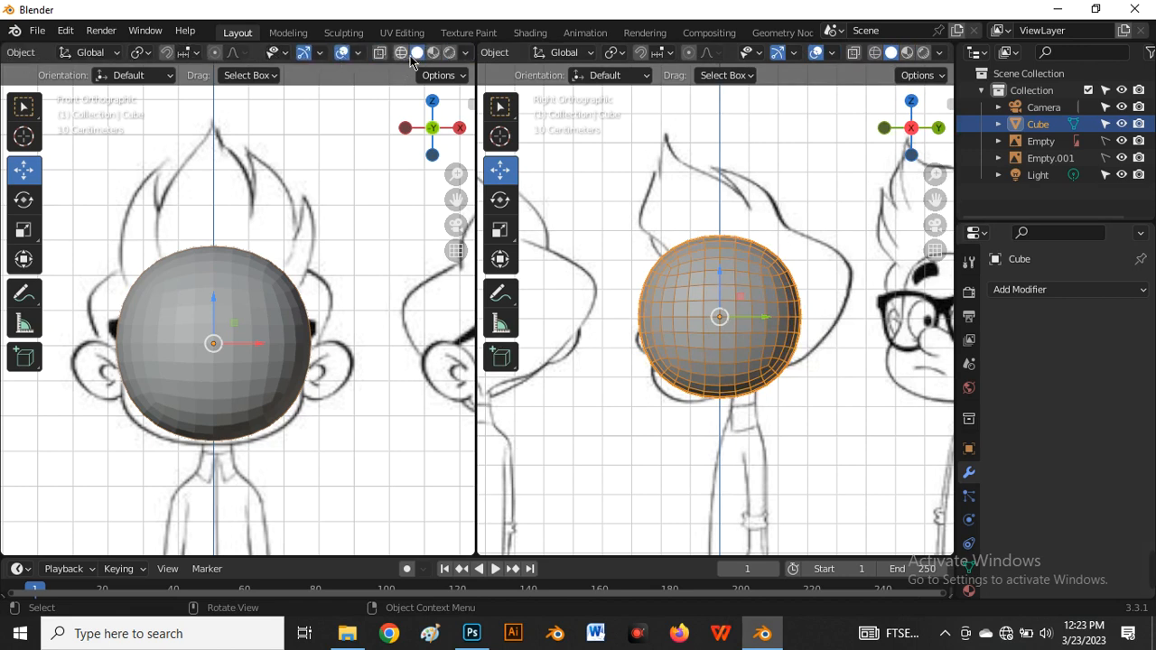
pyautogui.click(358, 53)
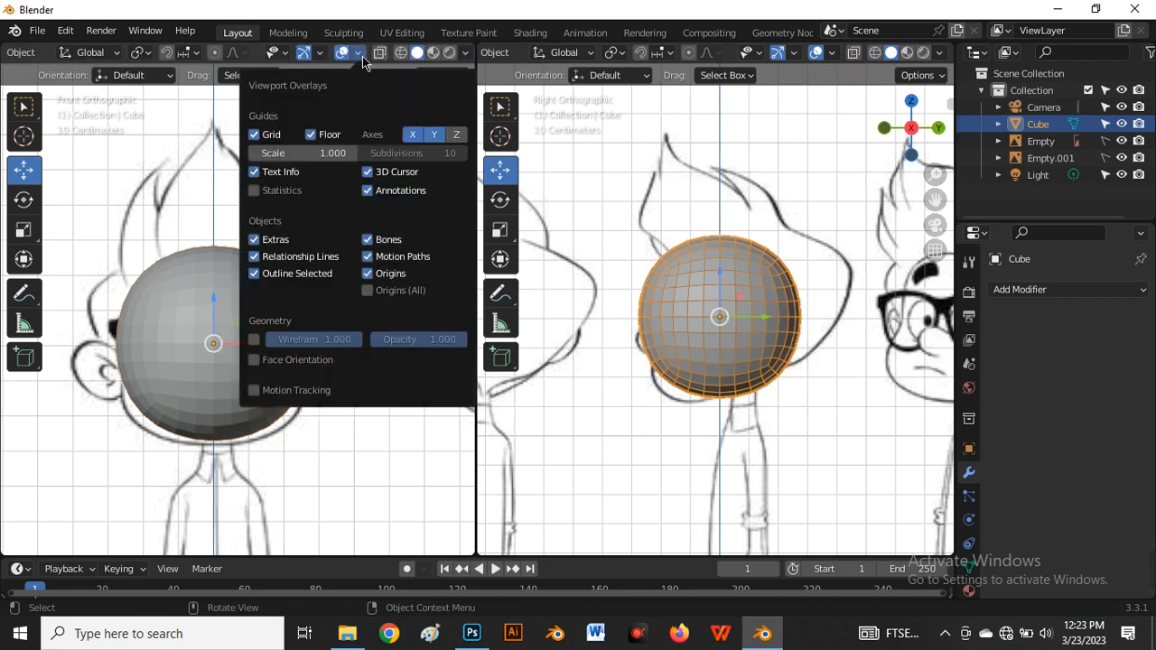
pyautogui.click(253, 338)
pyautogui.scroll(-5, 356, 305)
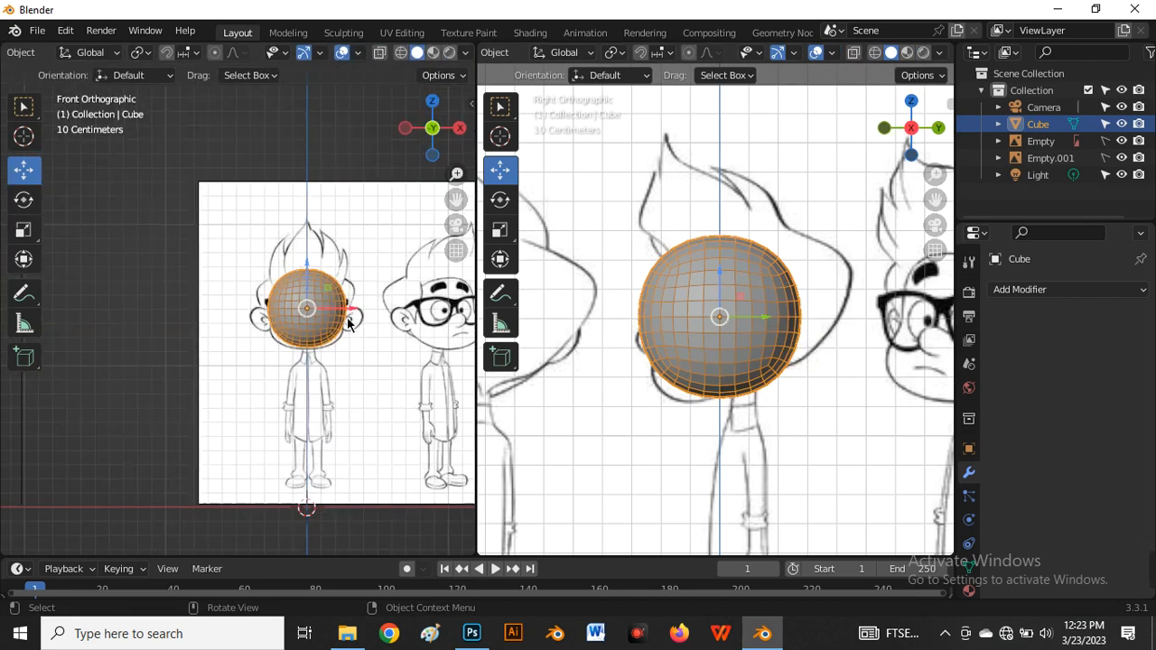
# Switch the cube to Edit Mode and reduce the selection to a single vertex just below the front centre of the mesh
pyautogui.scroll(4, 313, 287)
pyautogui.scroll(2, 278, 281)
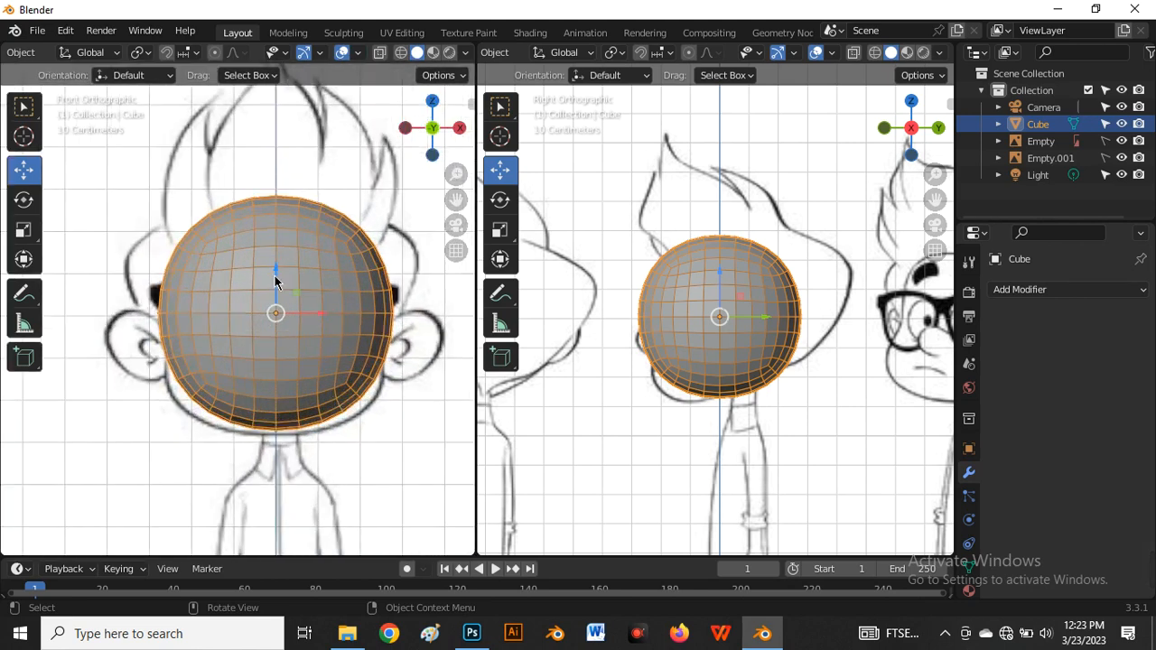
pyautogui.press('Tab')
pyautogui.scroll(-2, 282, 284)
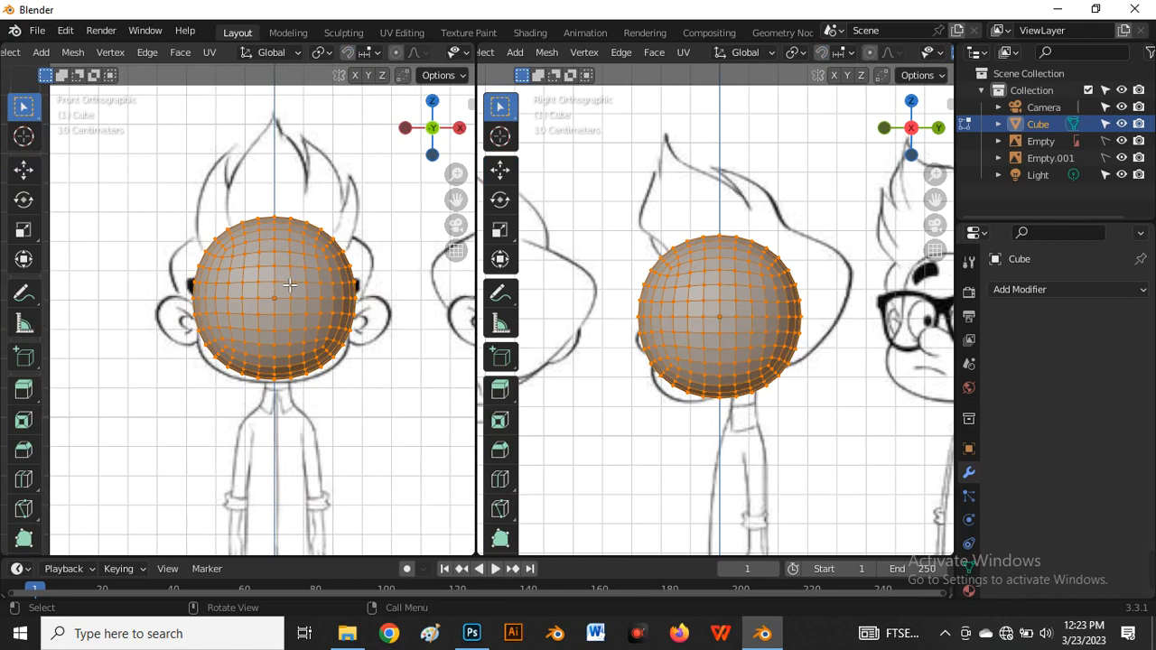
pyautogui.scroll(3, 289, 286)
pyautogui.scroll(-1, 291, 285)
pyautogui.hotkey('alt', 'z')
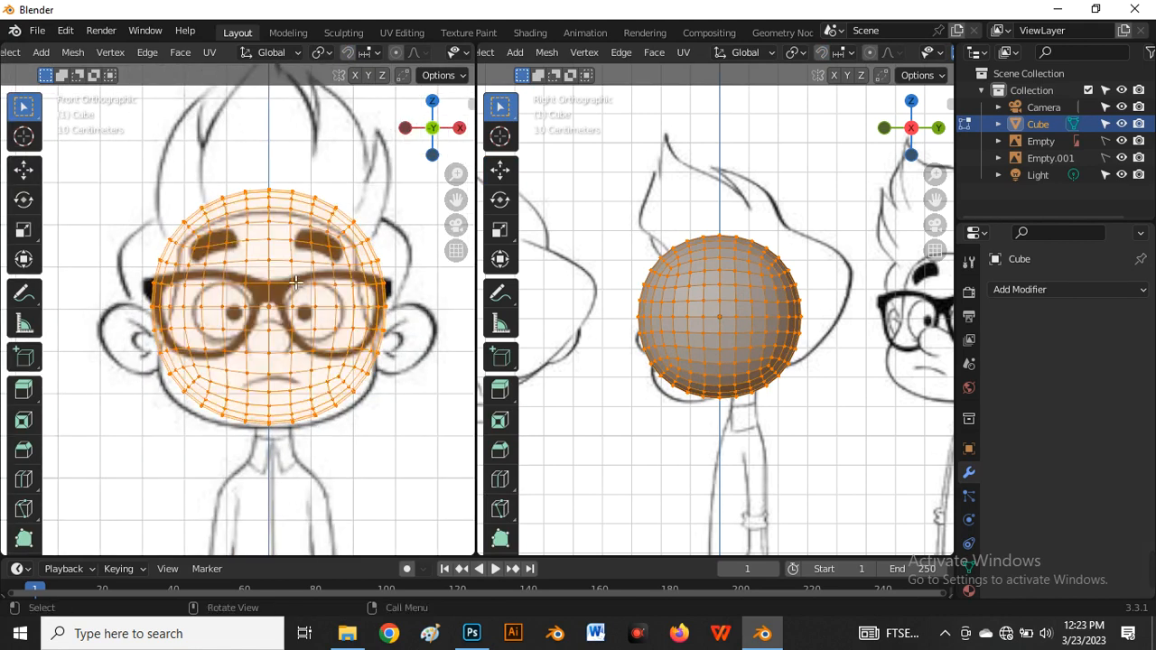
pyautogui.scroll(-1, 280, 333)
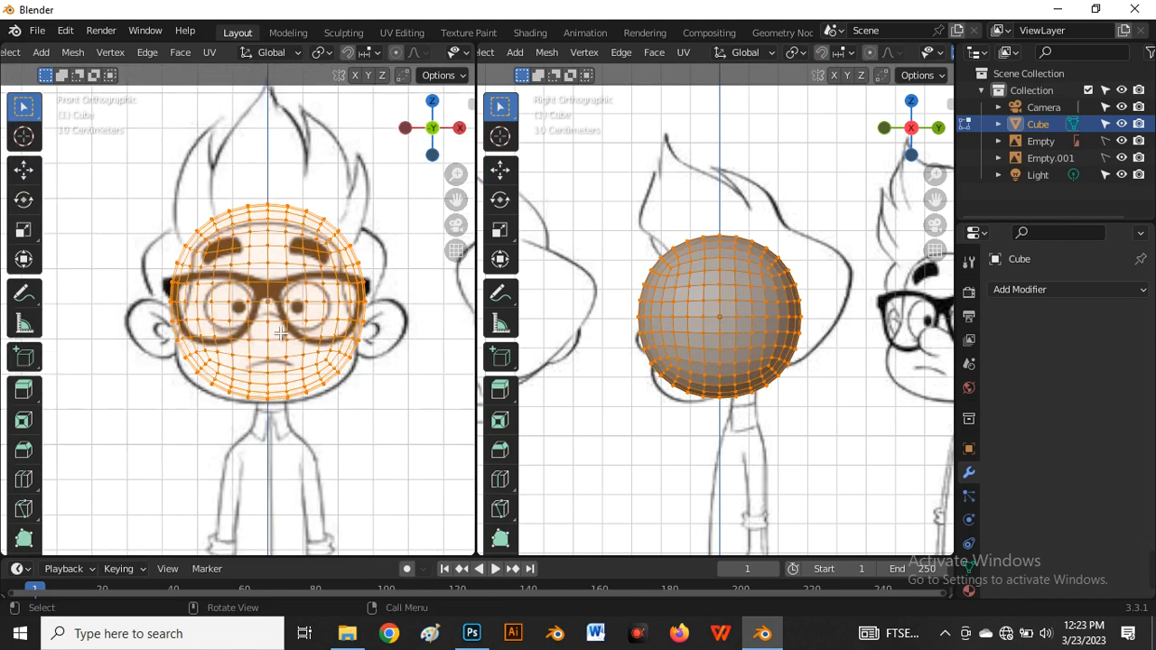
pyautogui.press('alt')
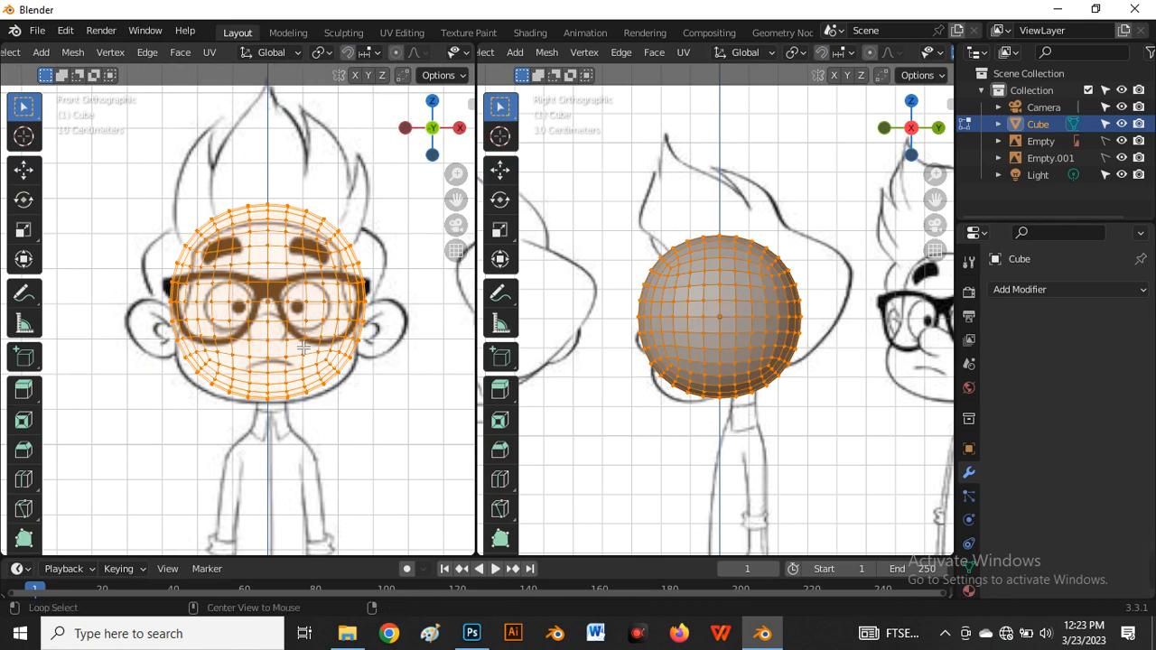
pyautogui.hotkey('alt', 'z')
pyautogui.hotkey('alt', 'a')
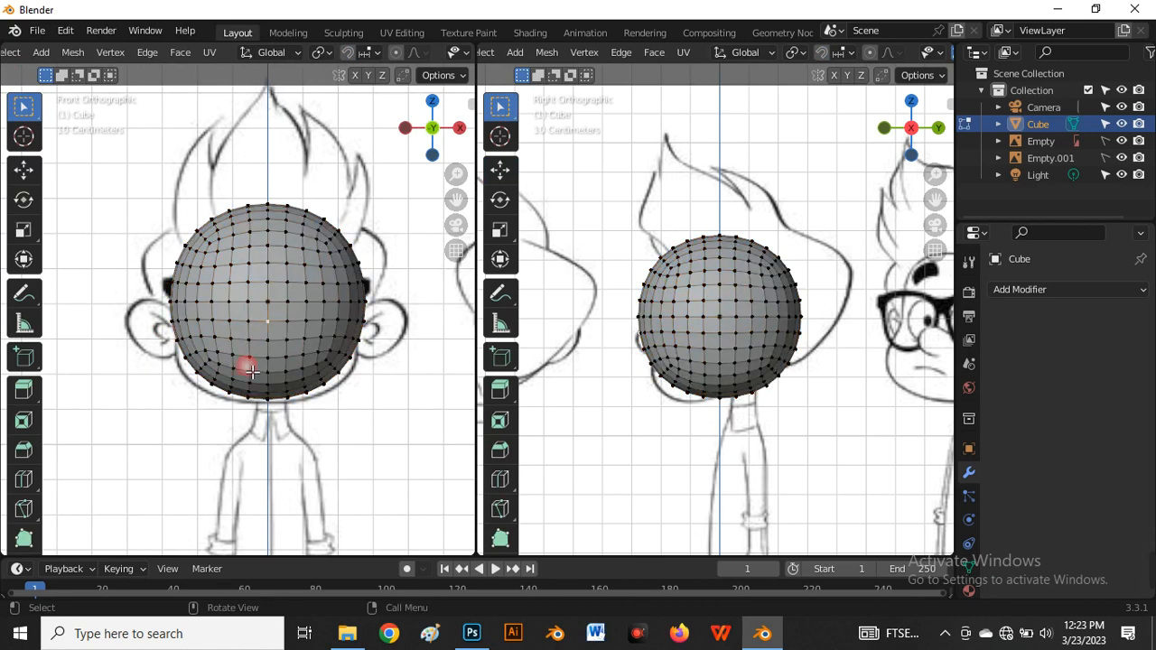
# Turn on proportional editing and activate the Move tool for the mesh vertices
pyautogui.press('o')
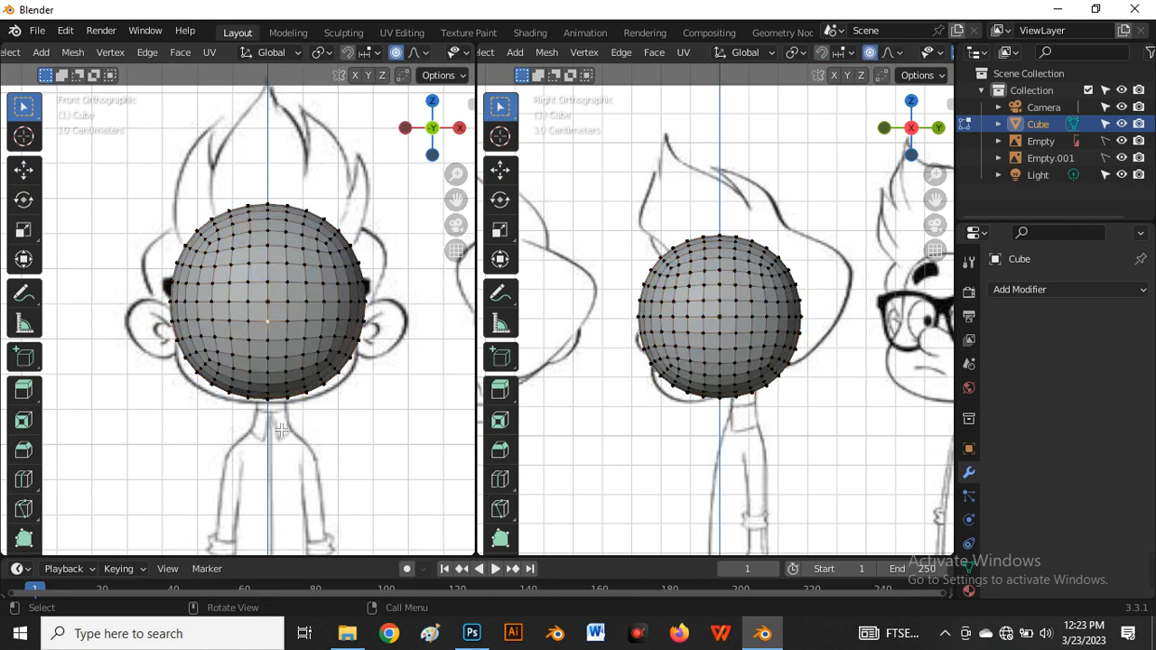
pyautogui.click(24, 169)
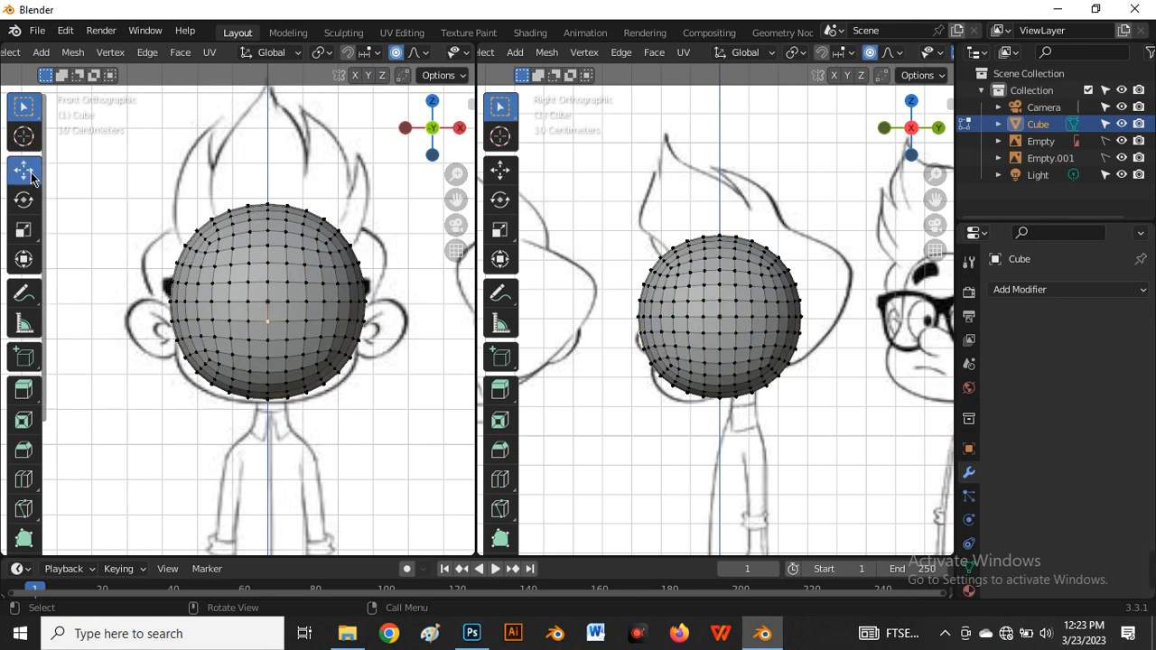
pyautogui.scroll(-2, 245, 308)
pyautogui.scroll(2, 304, 312)
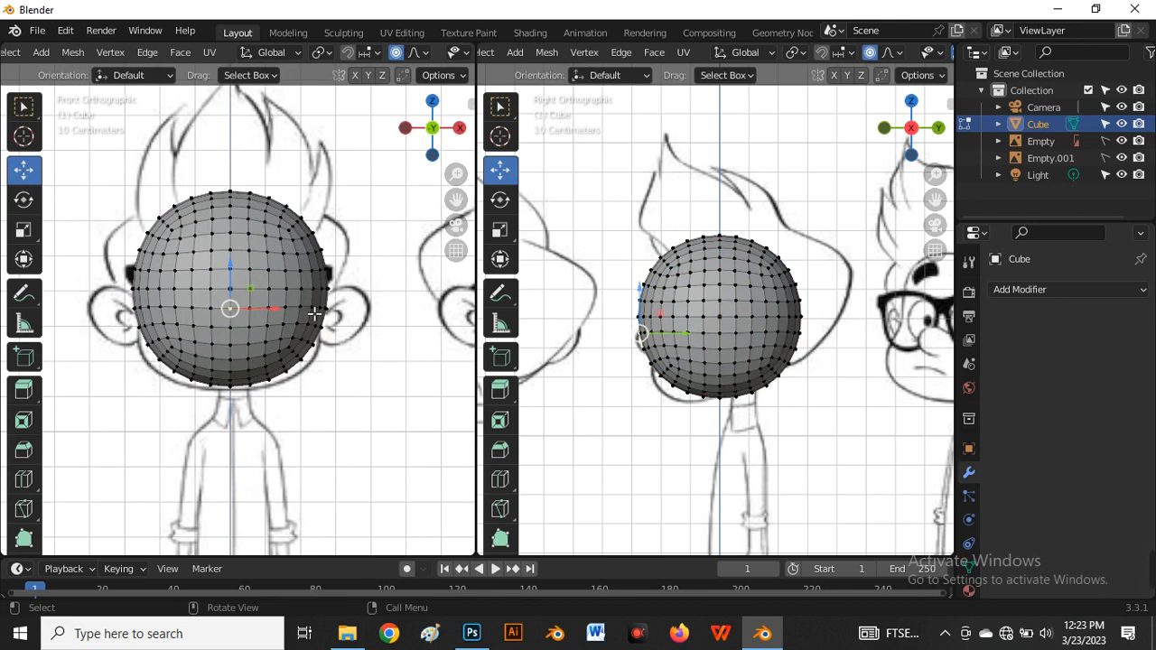
# Try moving a vertex near the face's ear side along X, adjust the proportional editing size to about 0.32, and undo the vertex move
pyautogui.click(303, 309)
pyautogui.moveTo(332, 318); pyautogui.dragTo(348, 319)
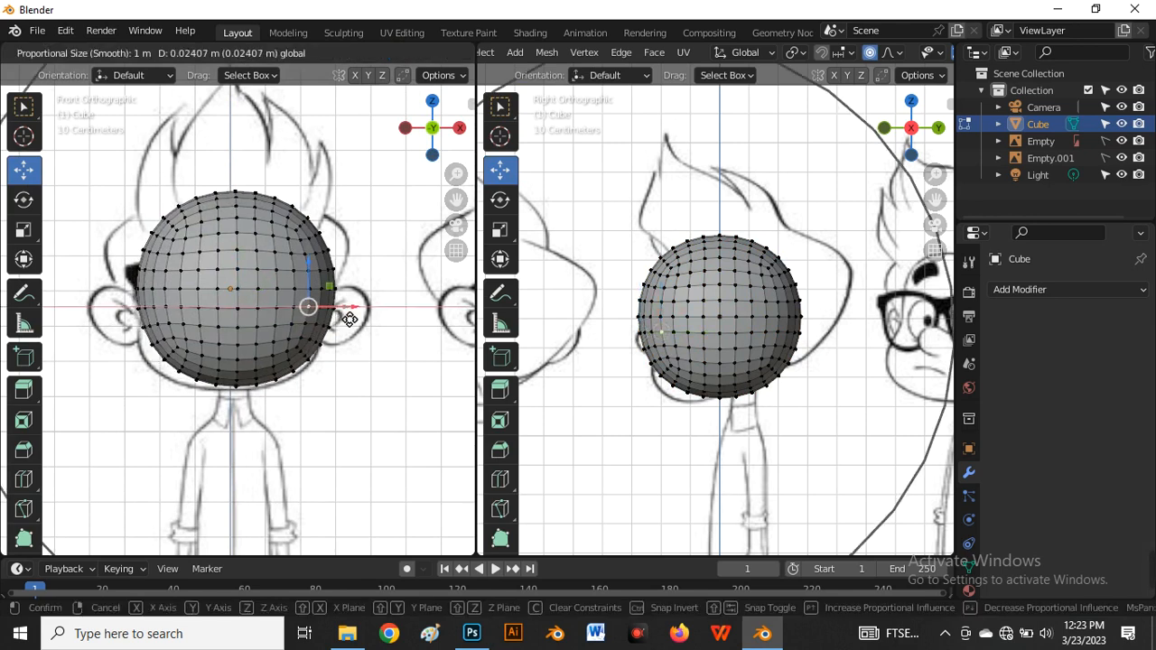
pyautogui.scroll(7, 349, 319)
pyautogui.scroll(7, 350, 320)
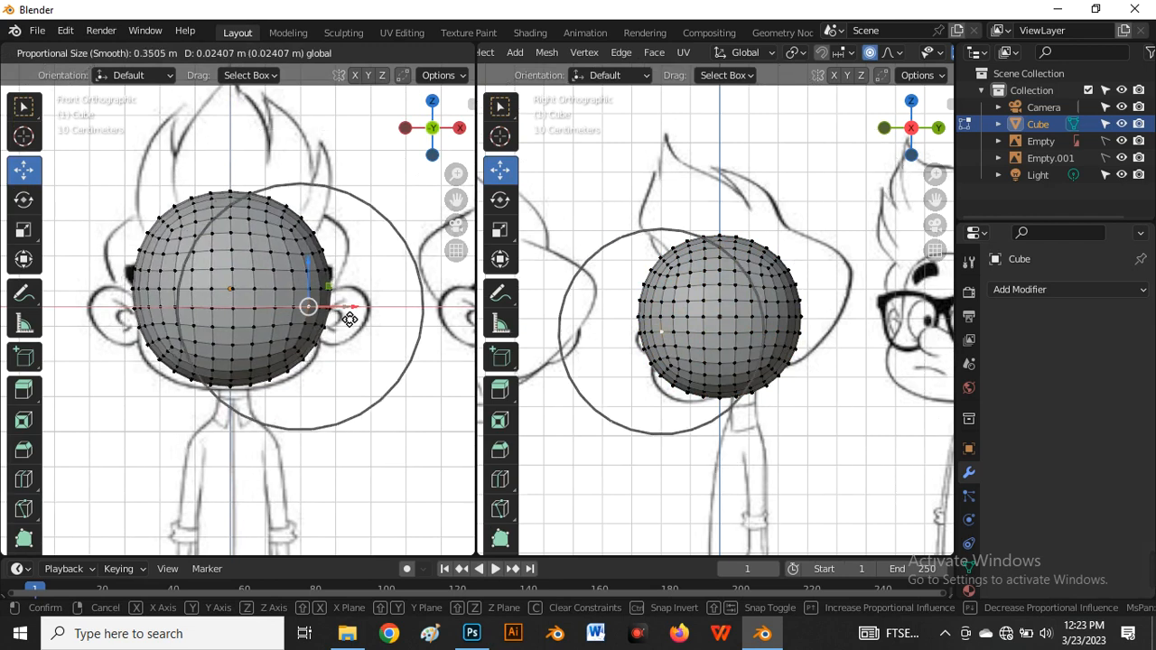
pyautogui.scroll(-7, 349, 320)
pyautogui.moveTo(350, 319); pyautogui.dragTo(371, 354)
pyautogui.scroll(7, 347, 319)
pyautogui.rightClick(346, 319)
pyautogui.scroll(-6, 347, 319)
pyautogui.scroll(6, 352, 334)
pyautogui.scroll(-7, 372, 354)
pyautogui.scroll(7, 371, 354)
pyautogui.scroll(-5, 371, 354)
pyautogui.scroll(7, 371, 354)
pyautogui.scroll(-5, 371, 354)
pyautogui.hotkey('ctrl', 'z')
# Turn proportional editing off and back on
pyautogui.scroll(1, 361, 352)
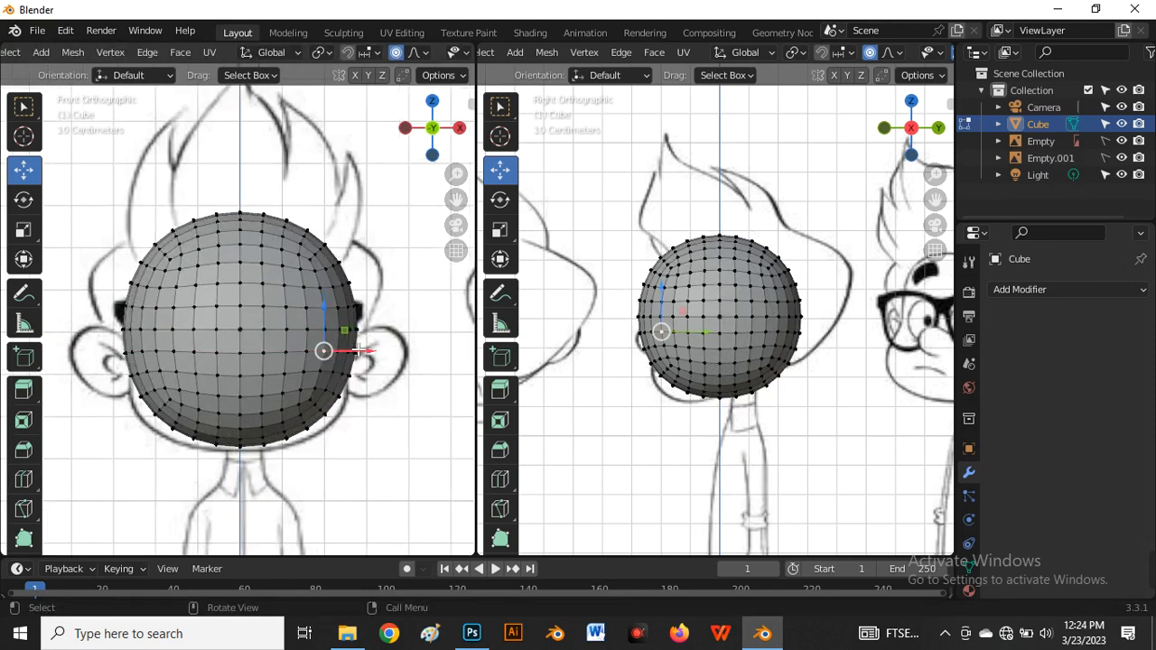
pyautogui.scroll(2, 359, 350)
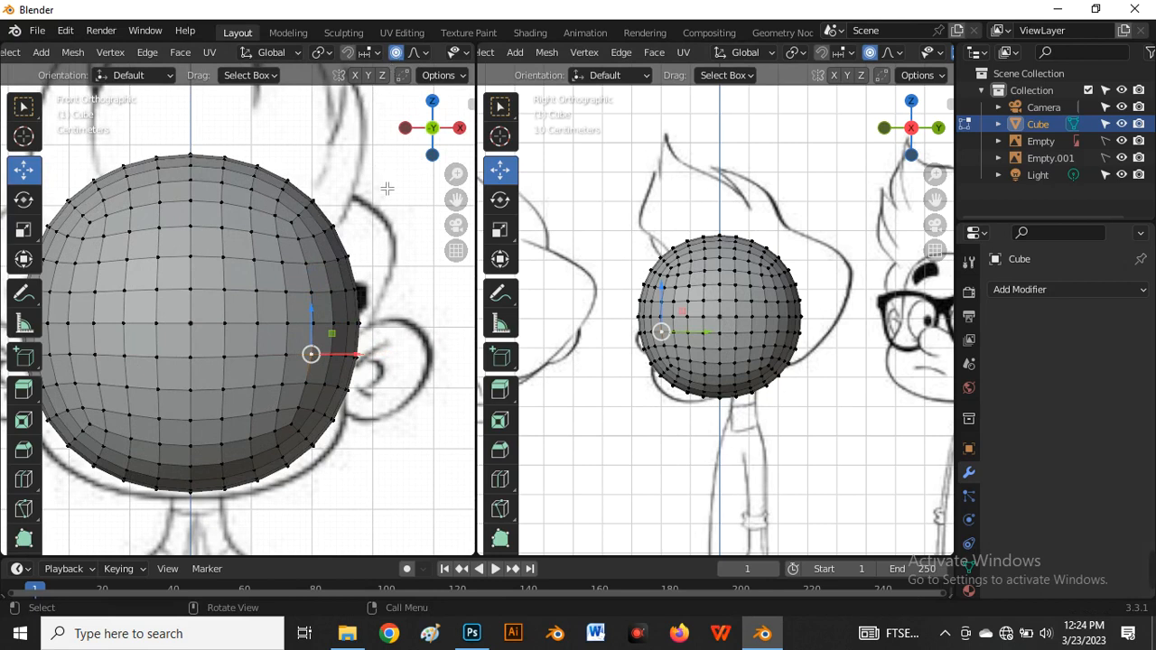
pyautogui.press('o')
pyautogui.click(399, 55)
# Turn on X-ray in the Front view, select the whole mesh and scale it up uniformly by about 1.06 to reach the chin line
pyautogui.scroll(-4, 352, 266)
pyautogui.scroll(1, 353, 408)
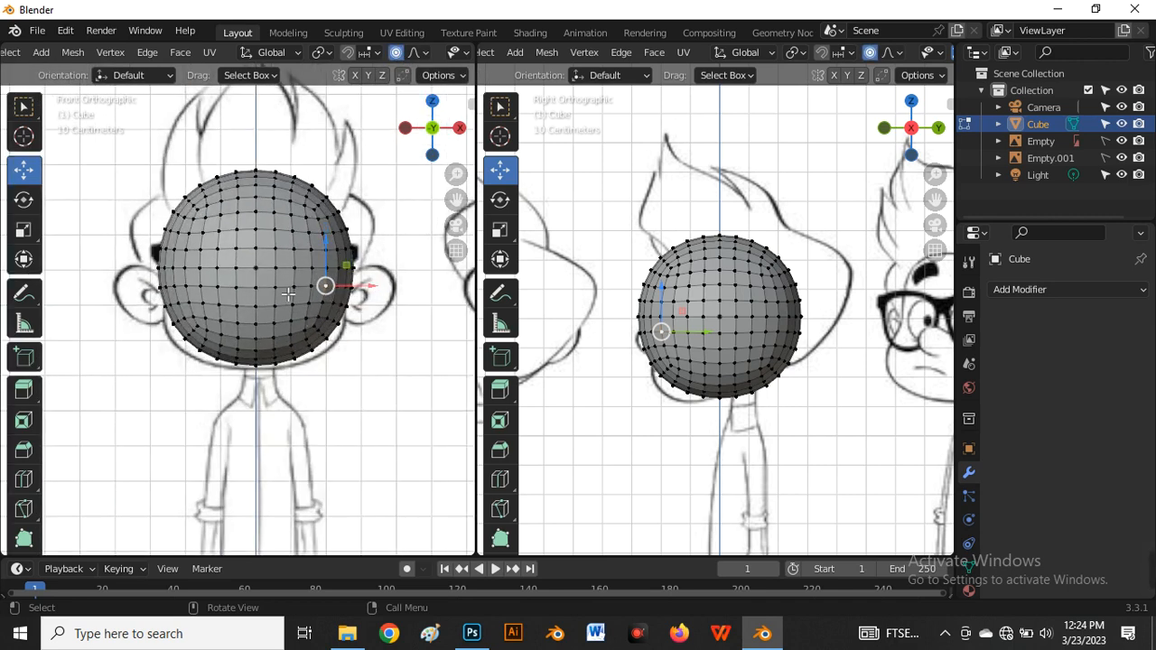
pyautogui.hotkey('alt', 'z')
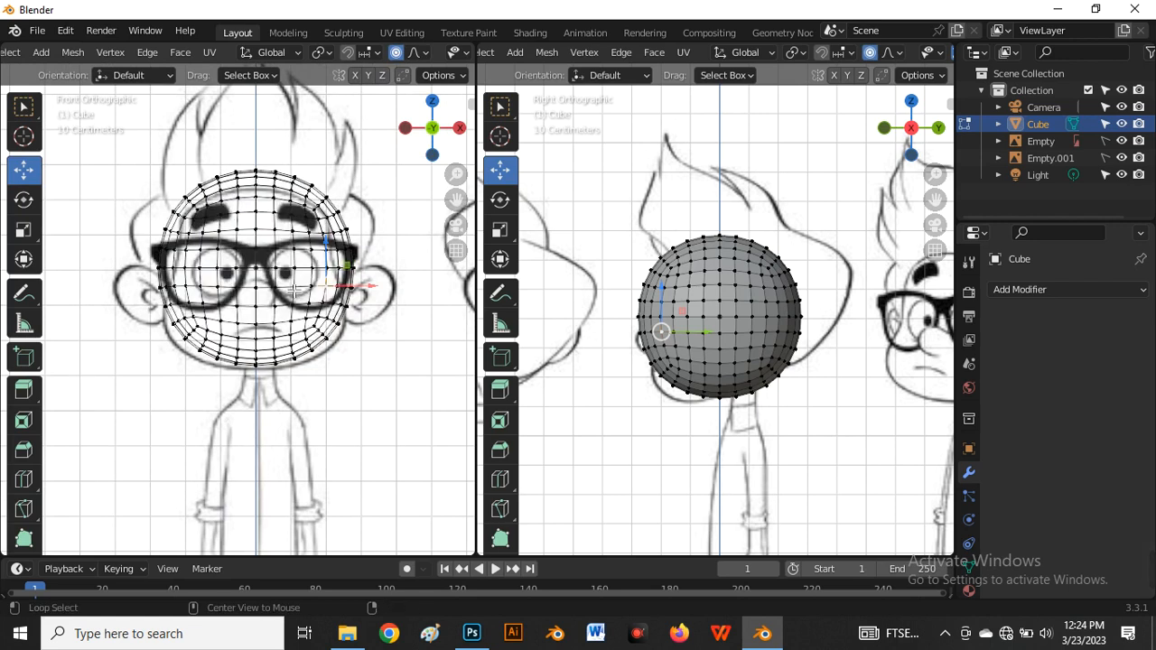
pyautogui.press('a')
pyautogui.scroll(2, 312, 308)
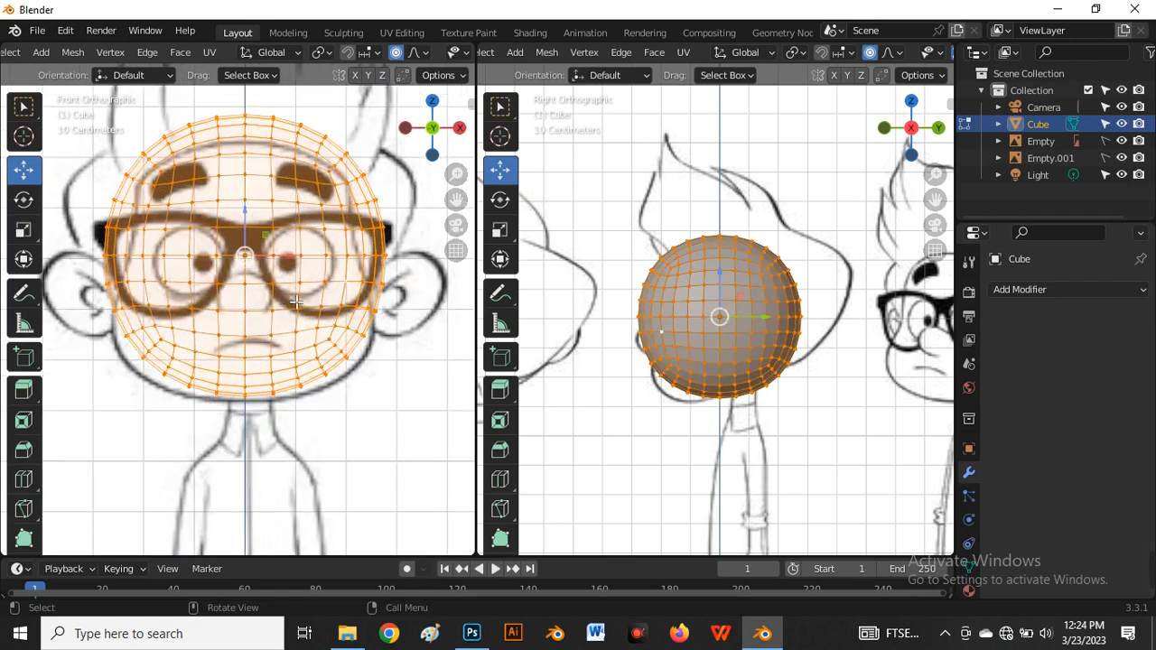
pyautogui.press('s')
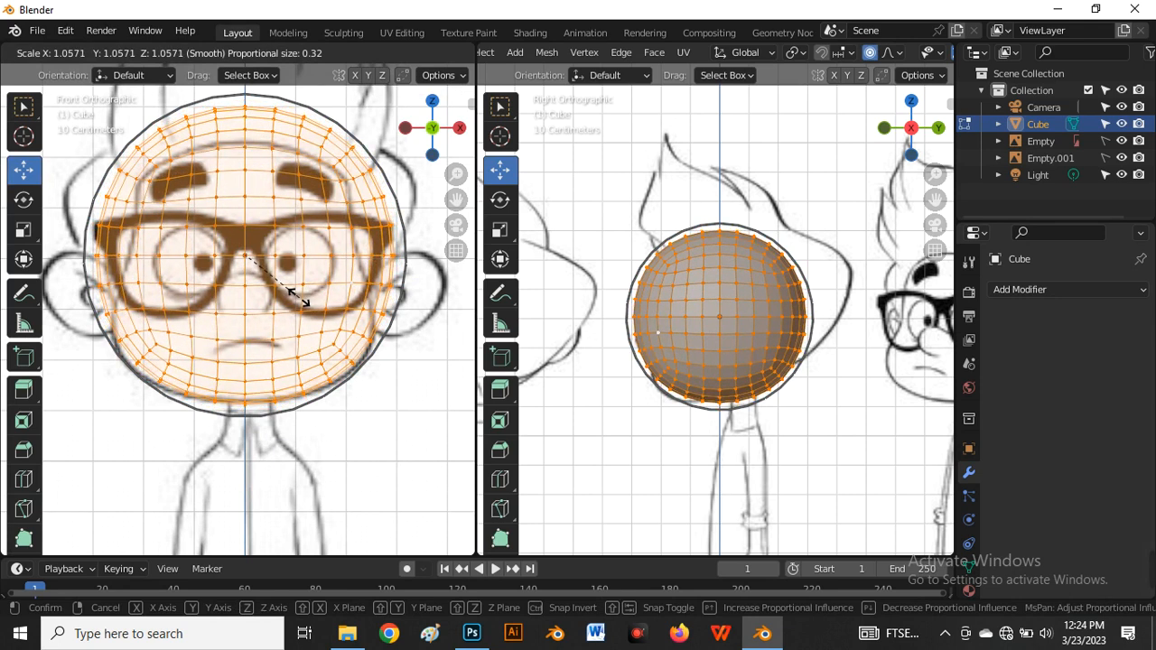
pyautogui.click(302, 301)
# Widen the whole mesh along X by a factor of about 1.035
pyautogui.press('s')
pyautogui.press('x')
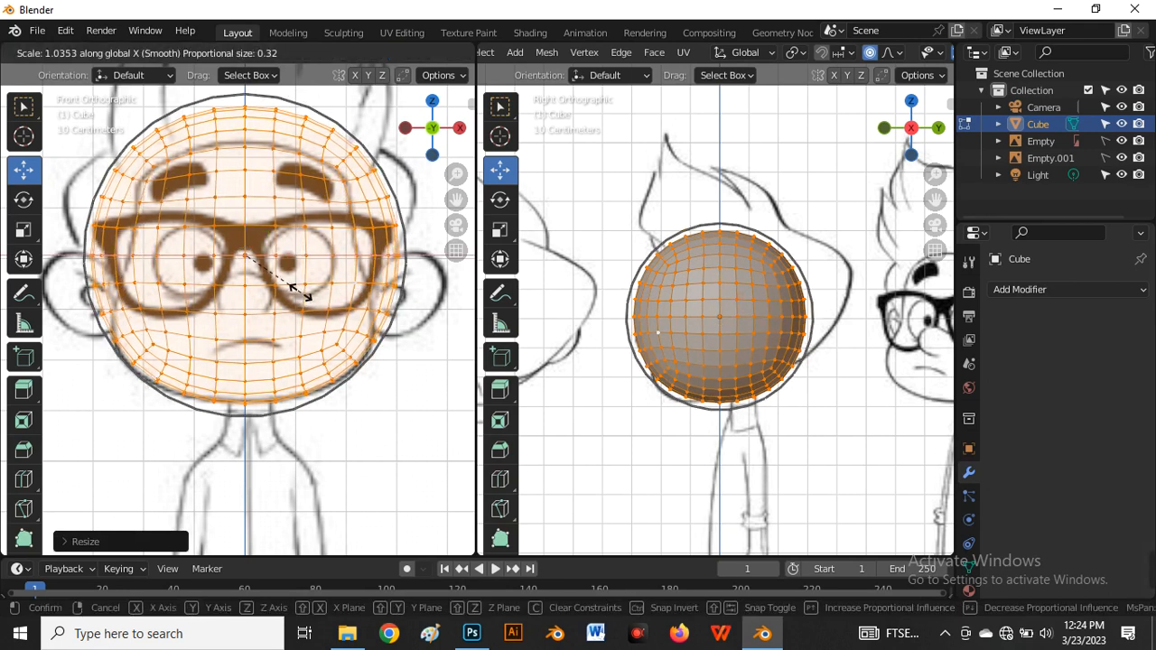
pyautogui.click(307, 299)
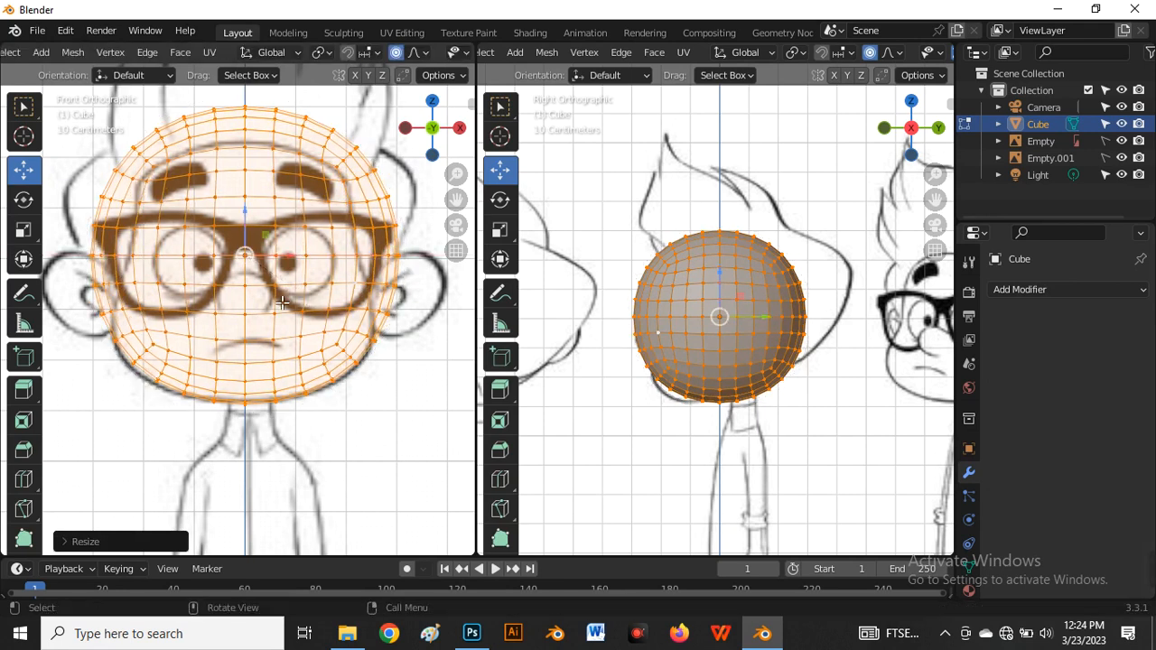
# Select the horizontal edge loop through the eyes and scale it along X to about 0.78 with proportional editing to narrow the head
pyautogui.scroll(-3, 282, 305)
pyautogui.scroll(3, 282, 304)
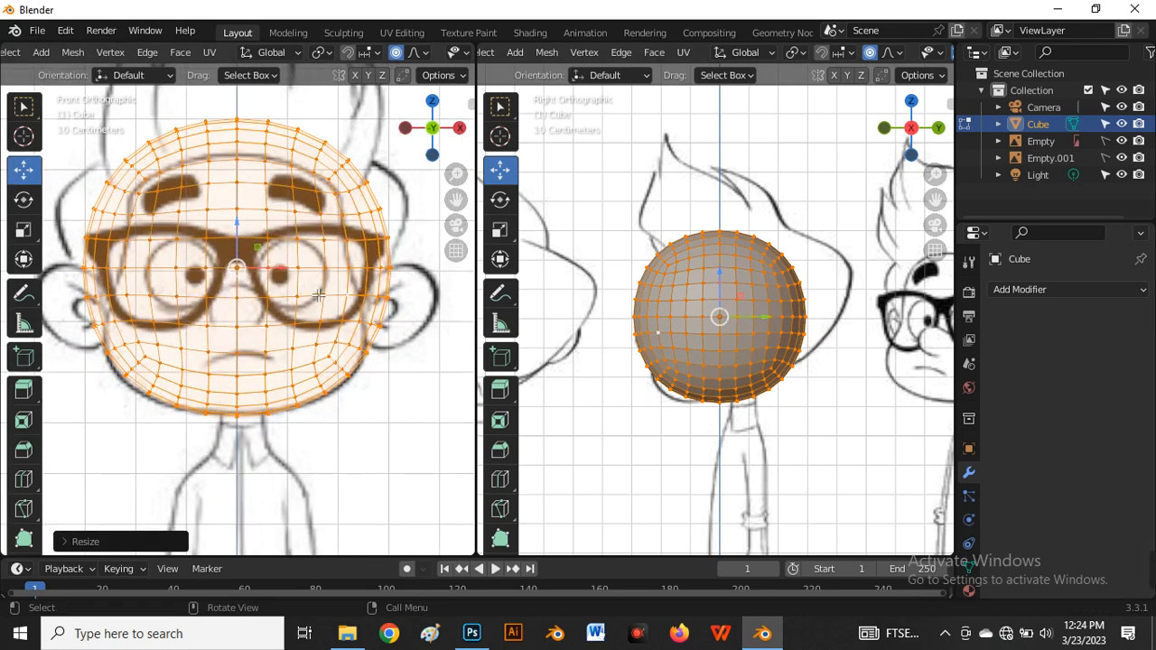
pyautogui.scroll(-3, 351, 314)
pyautogui.scroll(2, 345, 273)
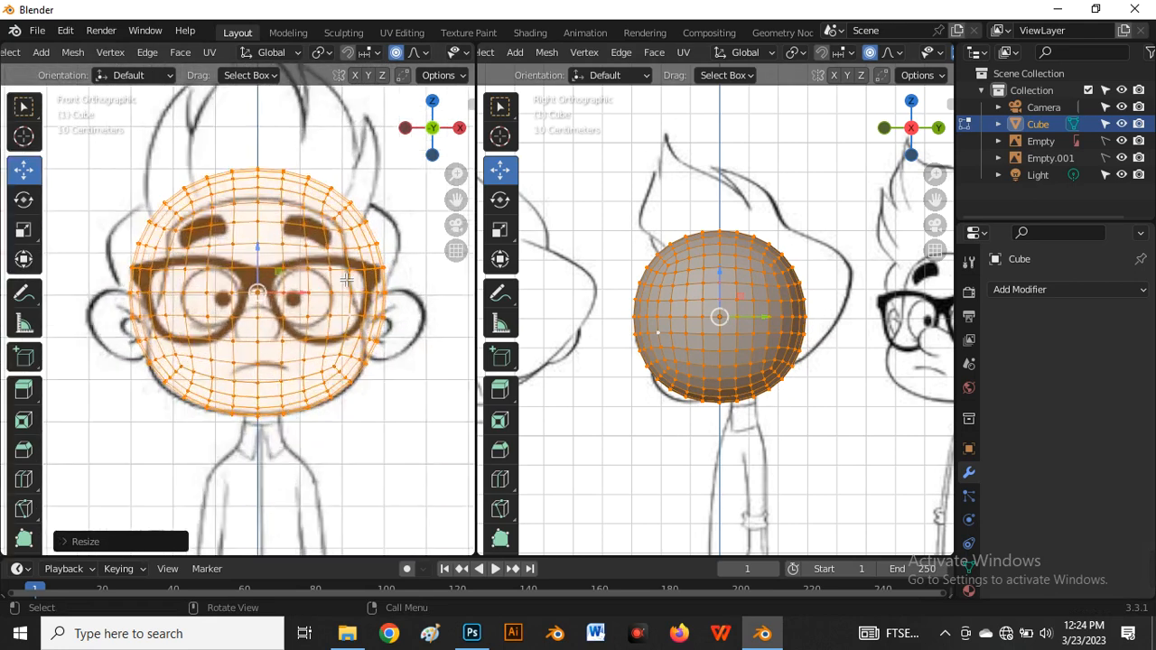
pyautogui.click(349, 294)
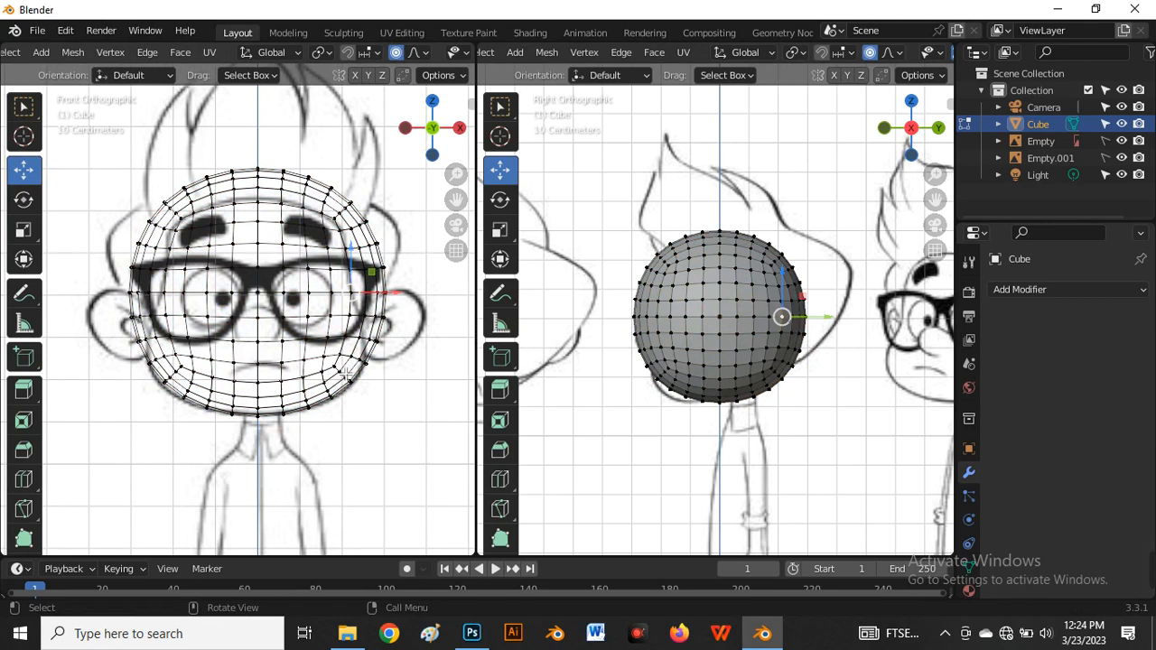
pyautogui.keyDown('alt'); pyautogui.click(347, 294); pyautogui.keyUp('alt')
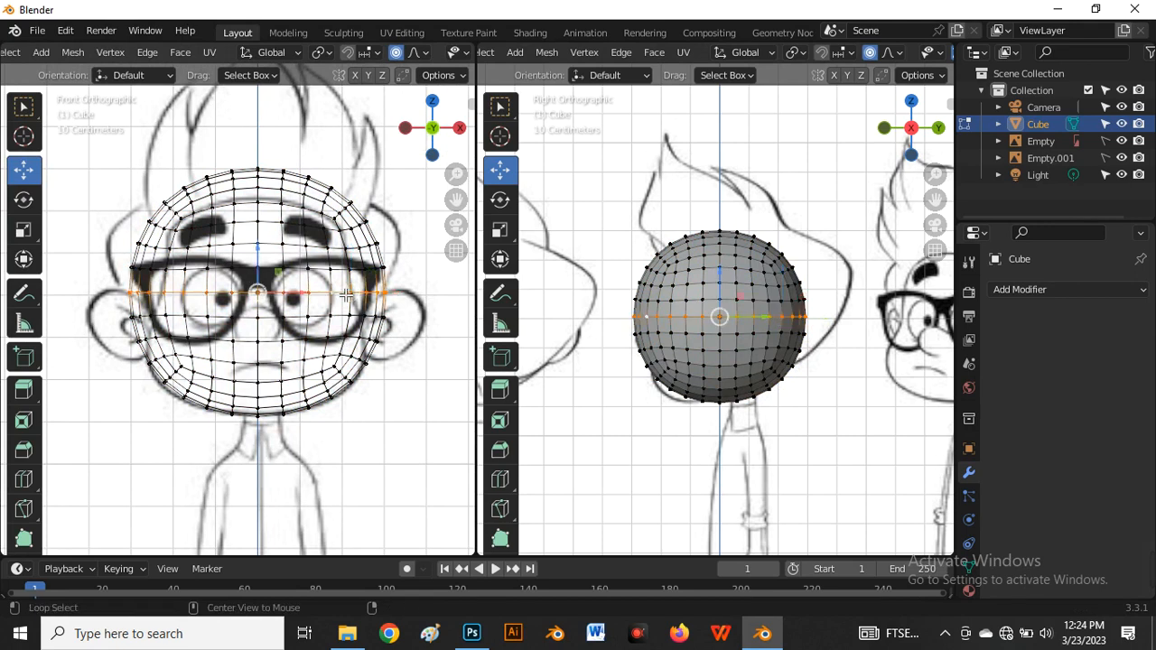
pyautogui.press('s')
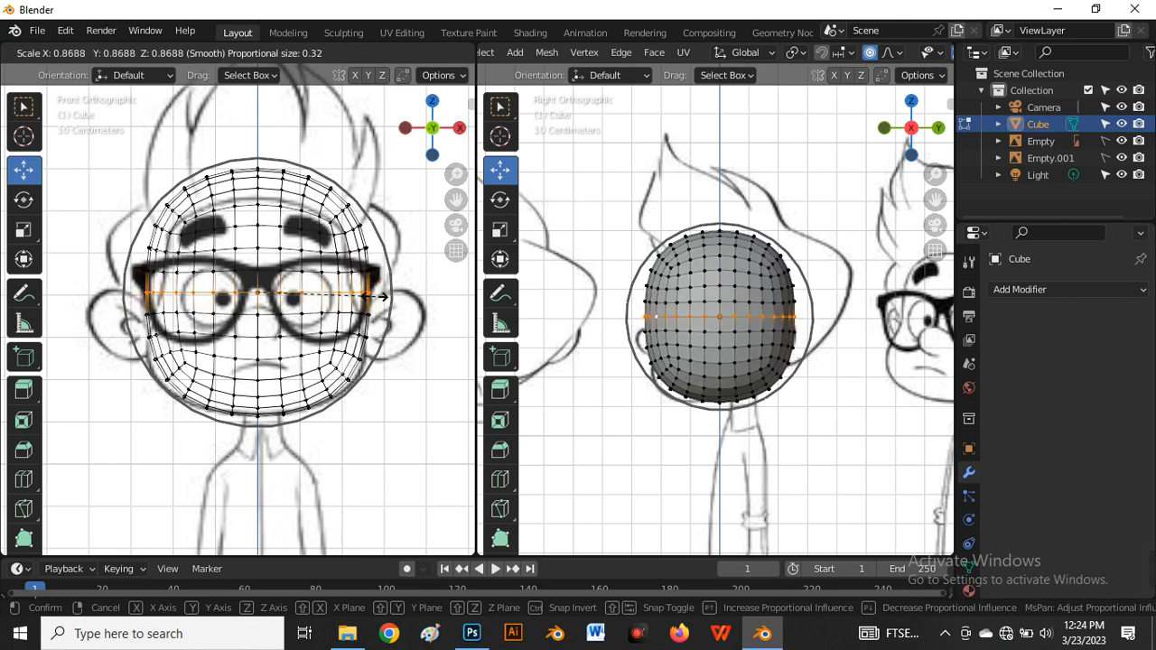
pyautogui.rightClick(380, 305)
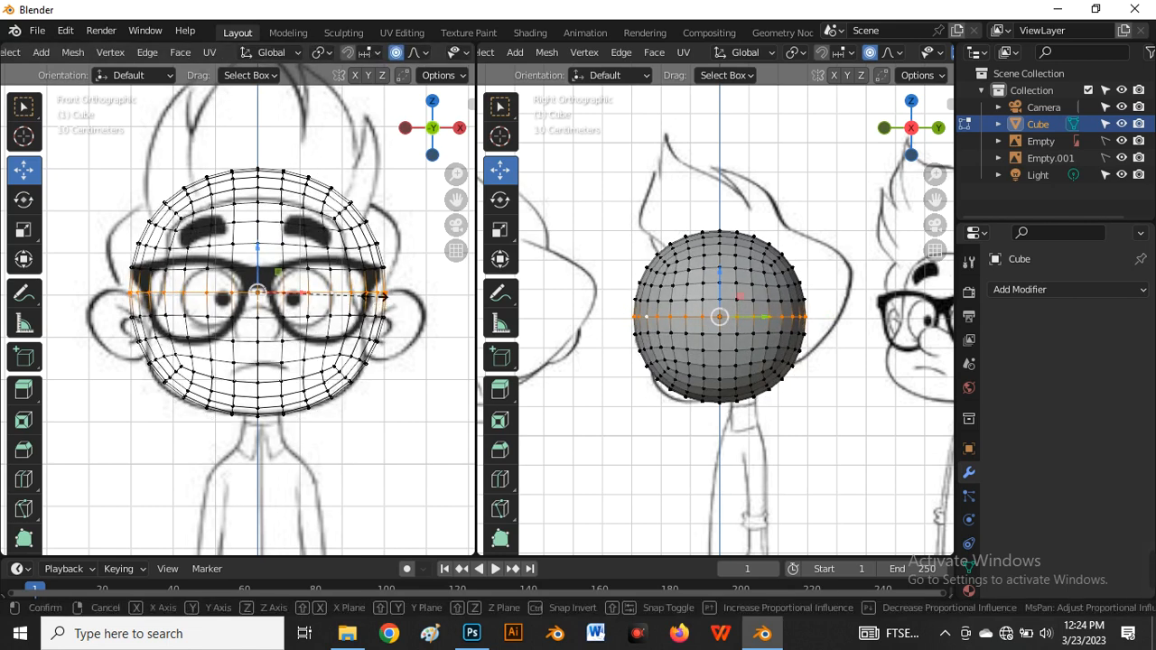
pyautogui.press('s')
pyautogui.press('x')
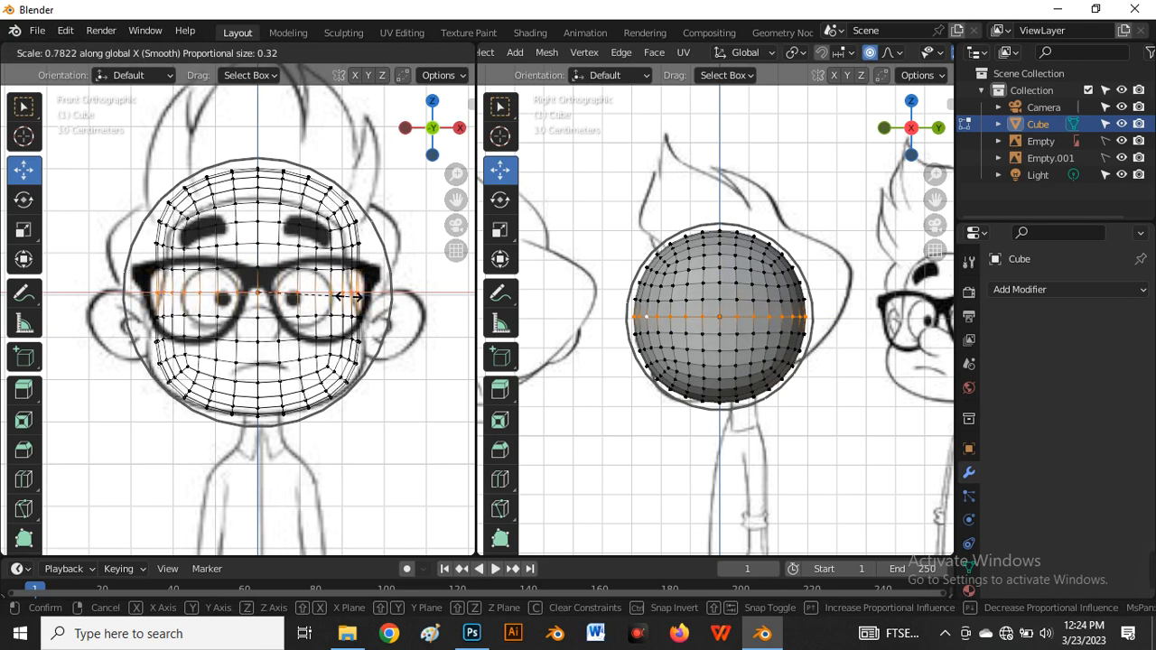
pyautogui.click(351, 297)
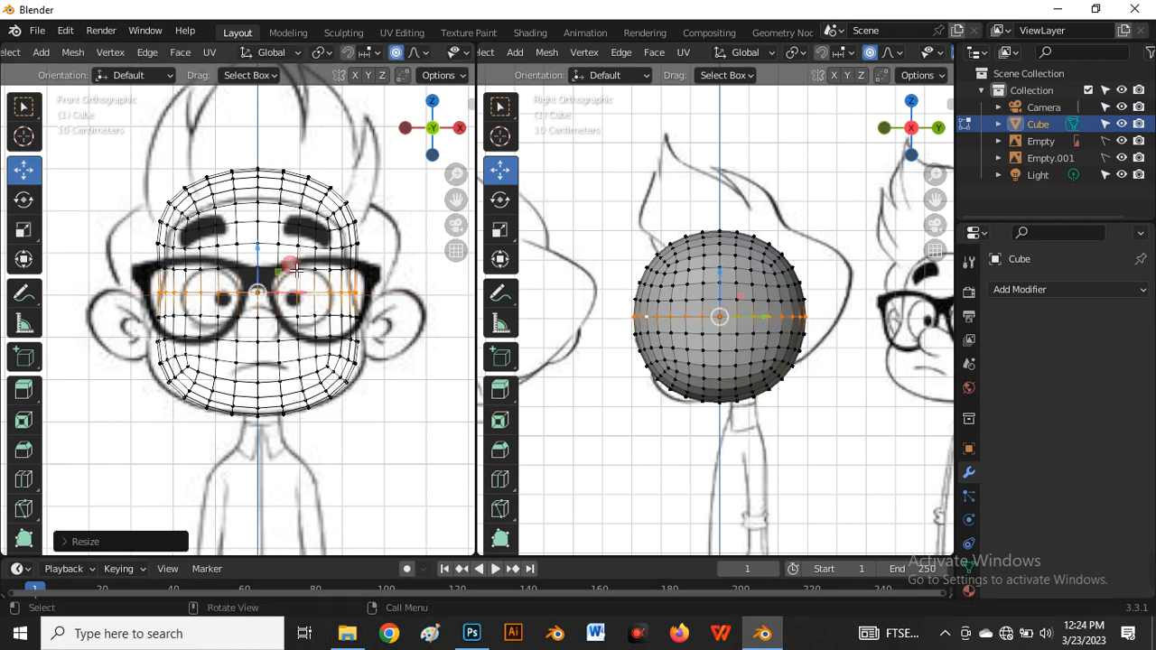
# Select the vertices from the bottom of the glasses down to the chin and scale them along X by about 1.10
pyautogui.moveTo(135, 341); pyautogui.dragTo(394, 484)
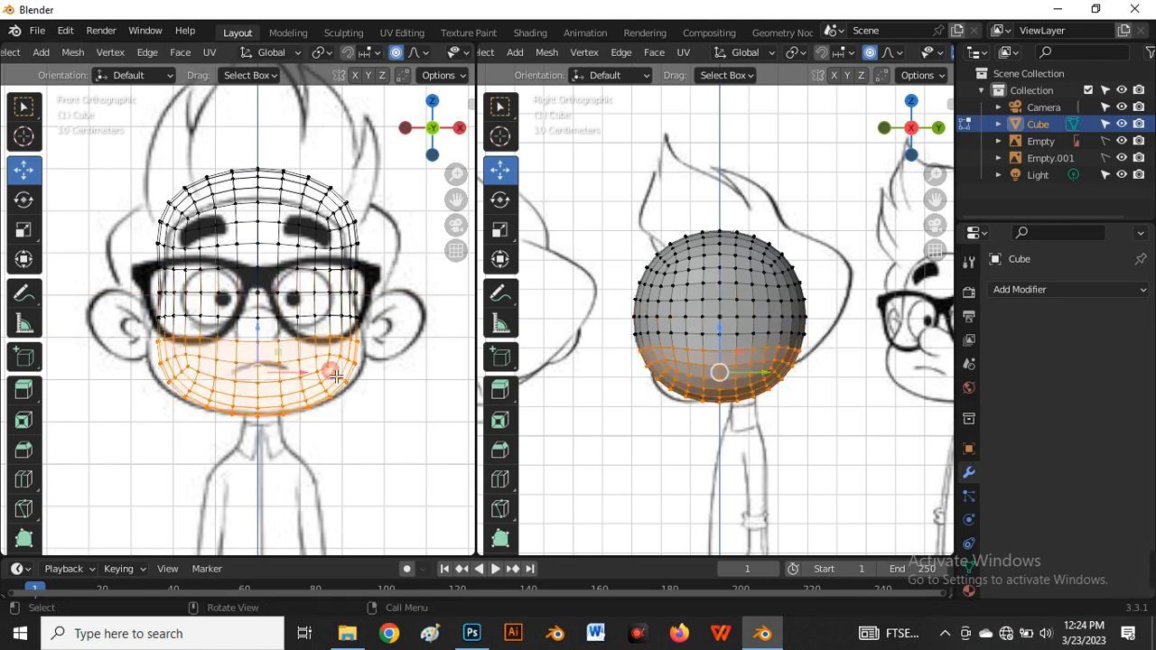
pyautogui.press('s')
pyautogui.press('x')
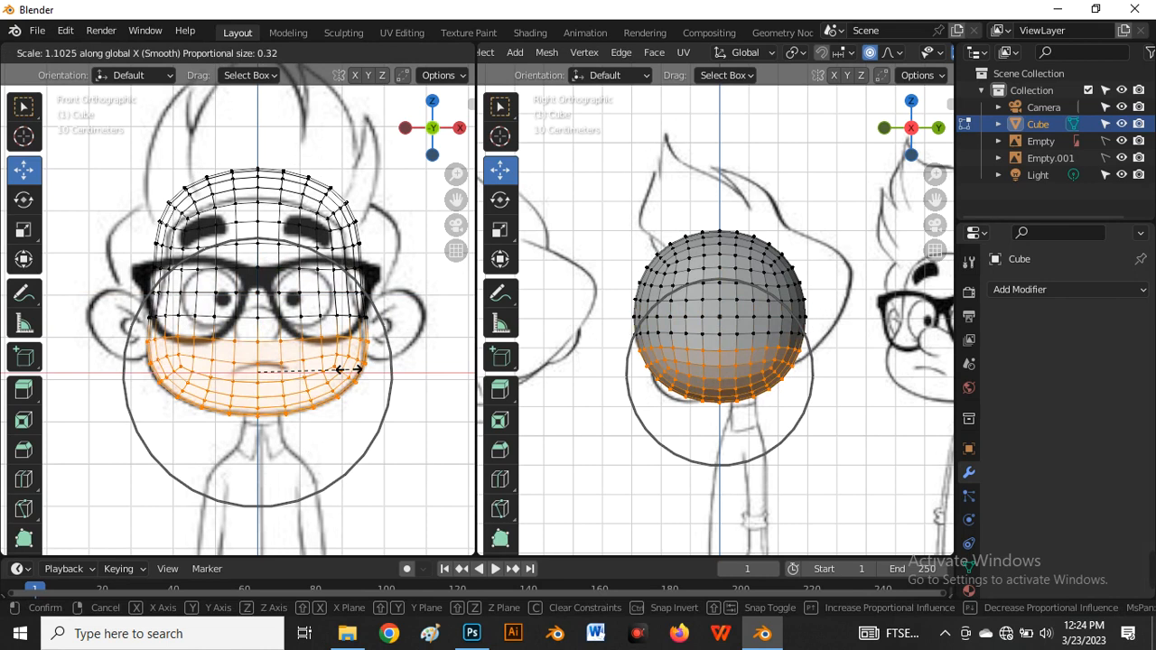
pyautogui.click(349, 369)
pyautogui.scroll(3, 307, 313)
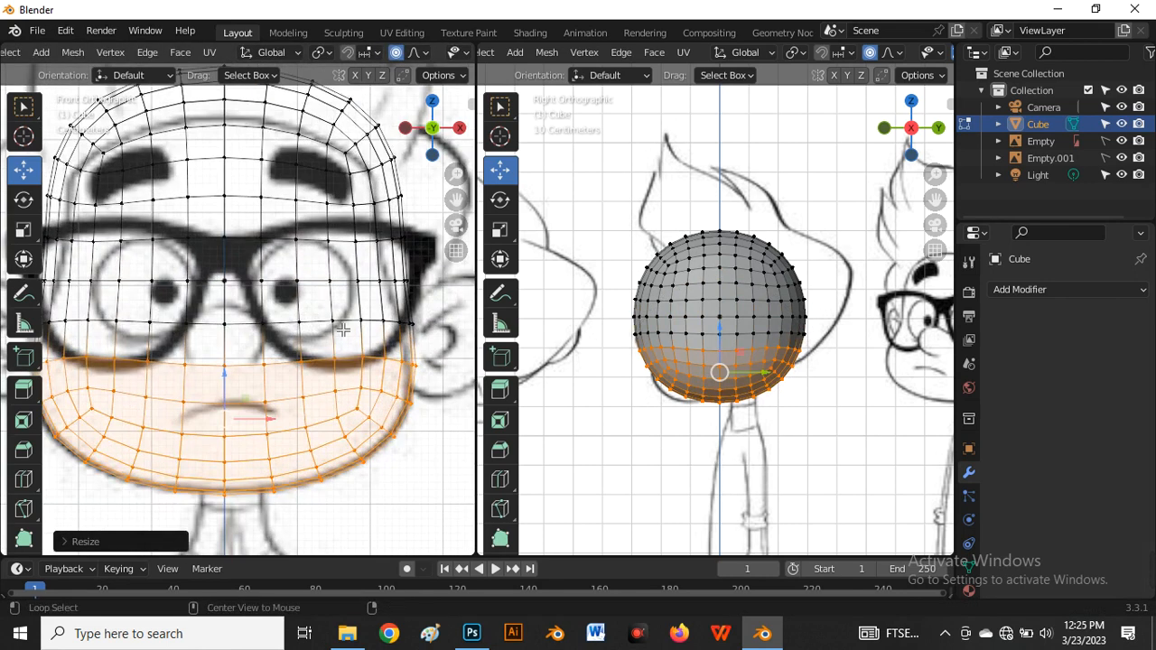
# Select the horizontal edge loop just below the eyes in the Front view and scale it along X to about 0.95
pyautogui.keyDown('alt'); pyautogui.click(341, 323); pyautogui.keyUp('alt')
pyautogui.scroll(-3, 341, 325)
pyautogui.press('s')
pyautogui.press('x')
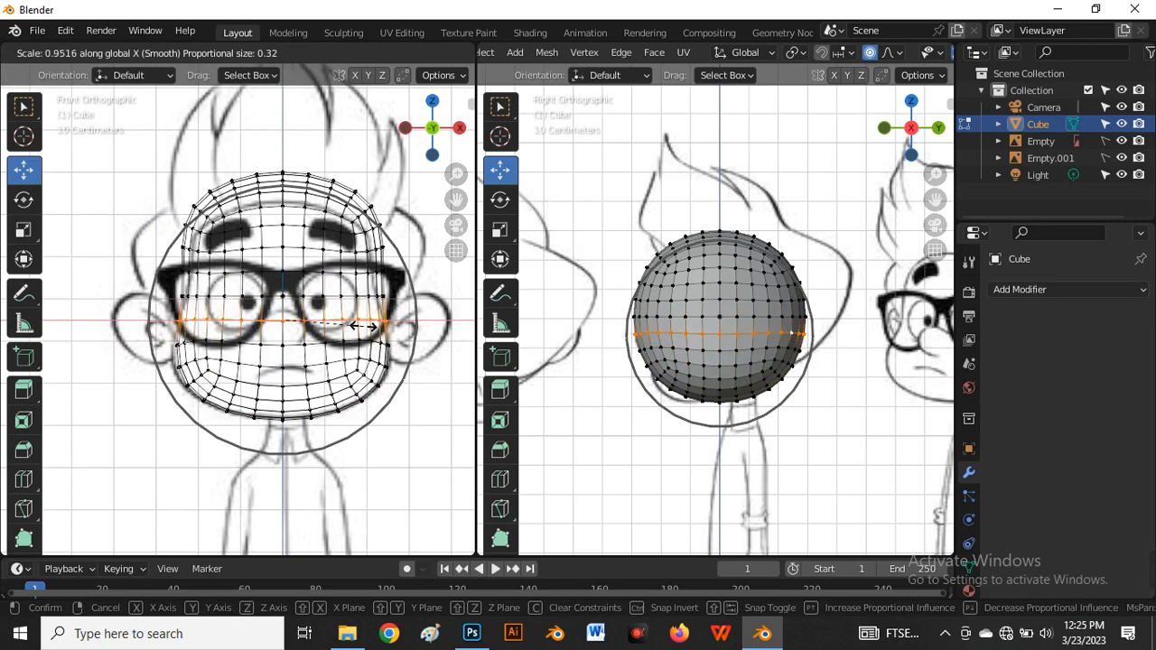
pyautogui.click(354, 326)
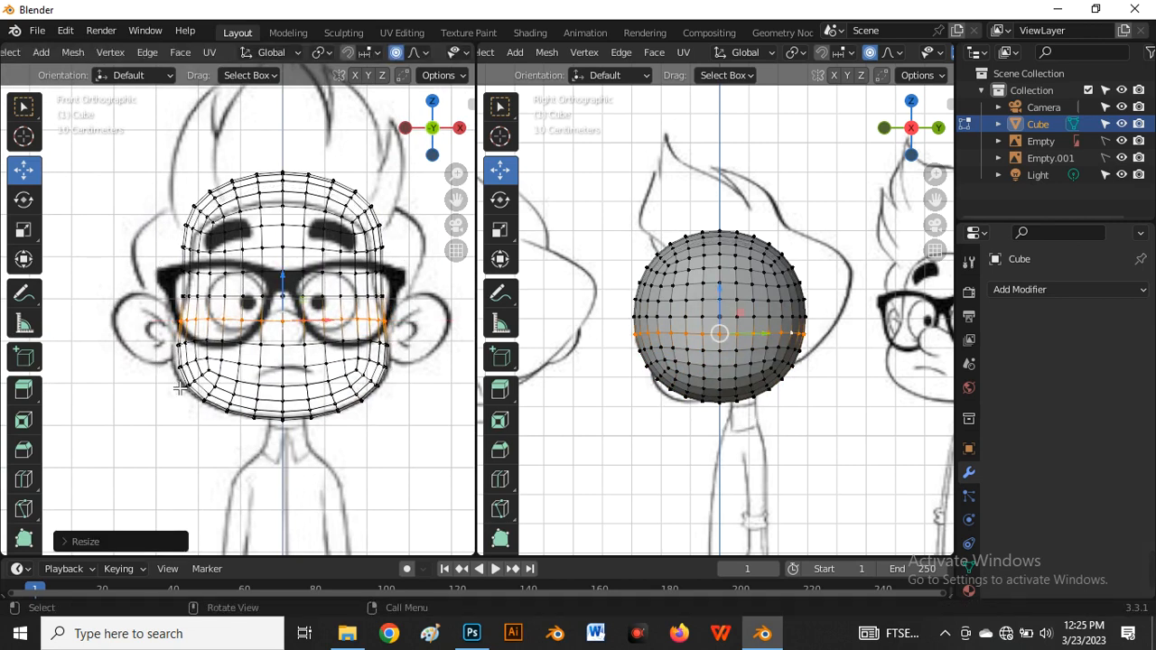
# Select the chin vertices below the mouth and scale them slightly along X with proportional editing to fit the jaw outline
pyautogui.keyDown('alt'); pyautogui.click(429, 451); pyautogui.keyUp('alt')
pyautogui.press('s')
pyautogui.press('x')
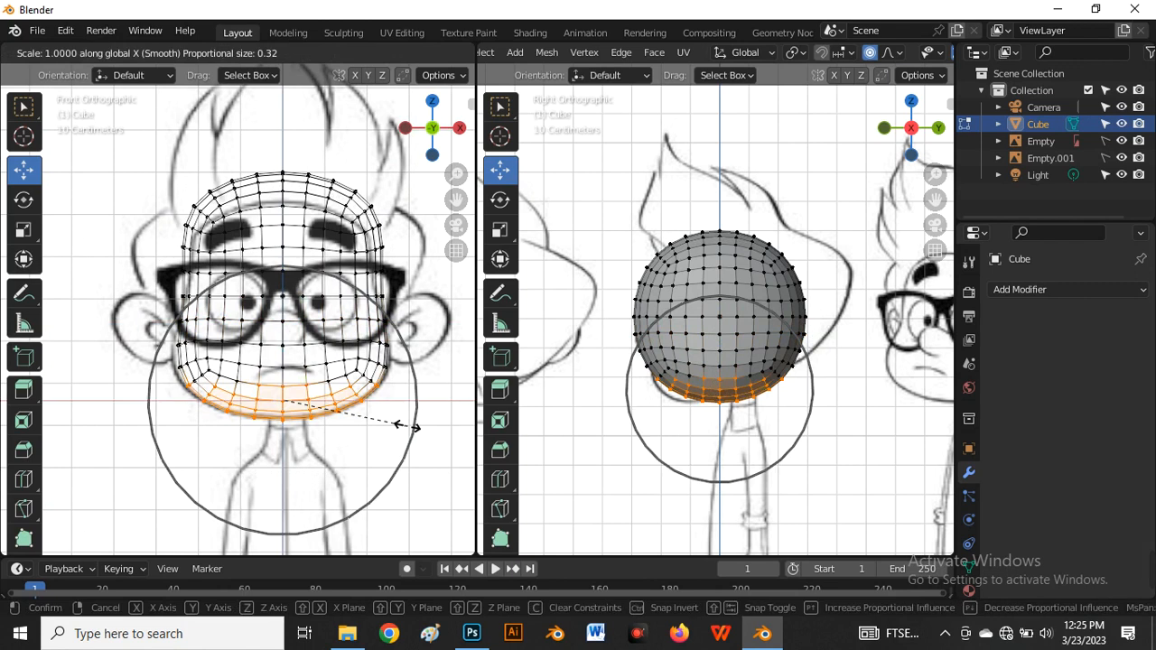
pyautogui.click(418, 427)
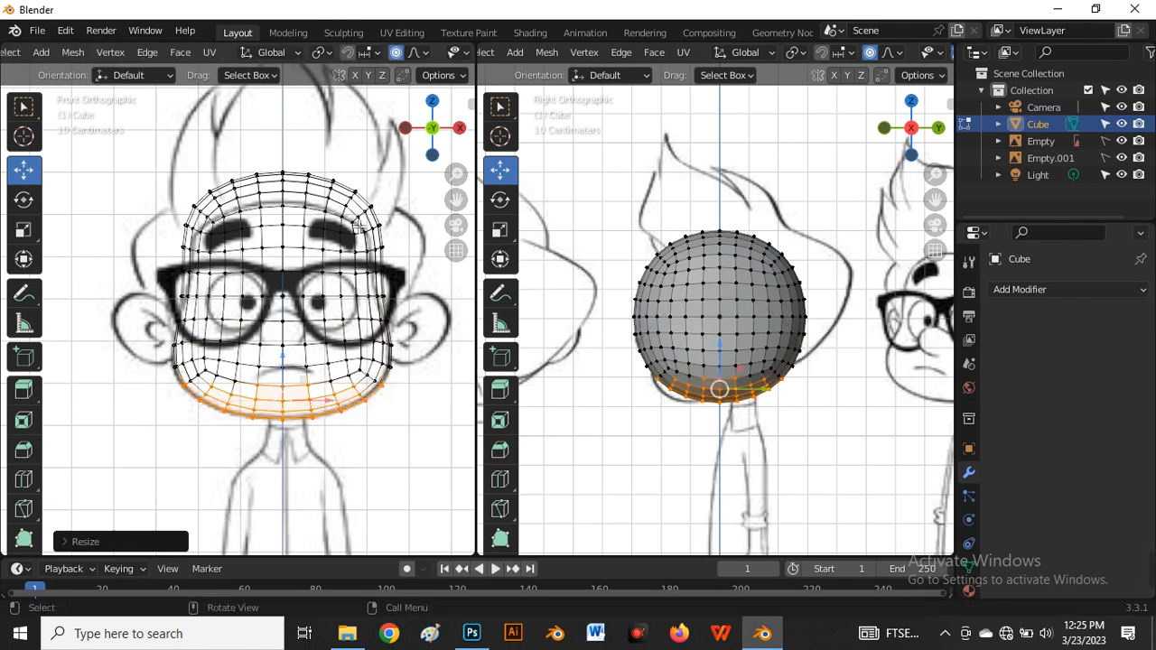
# Select the horizontal edge loop through the eyebrows, scale it down along X to narrow the forehead, and deselect everything
pyautogui.scroll(2, 169, 235)
pyautogui.keyDown('alt'); pyautogui.click(167, 237); pyautogui.keyUp('alt')
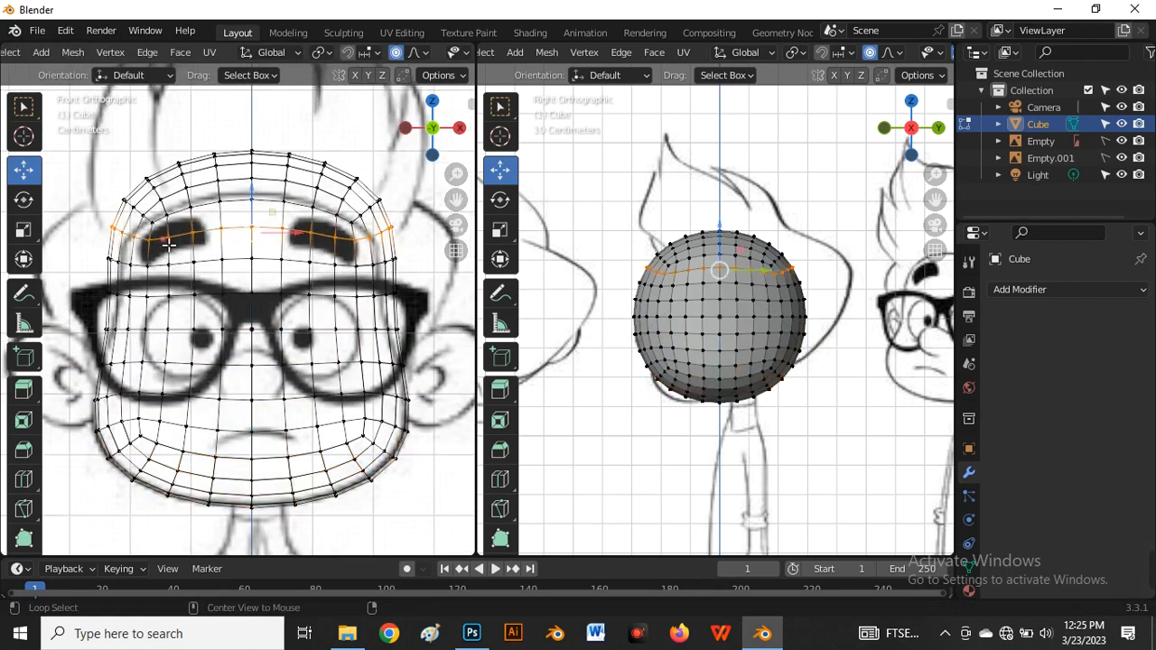
pyautogui.press('s')
pyautogui.press('x')
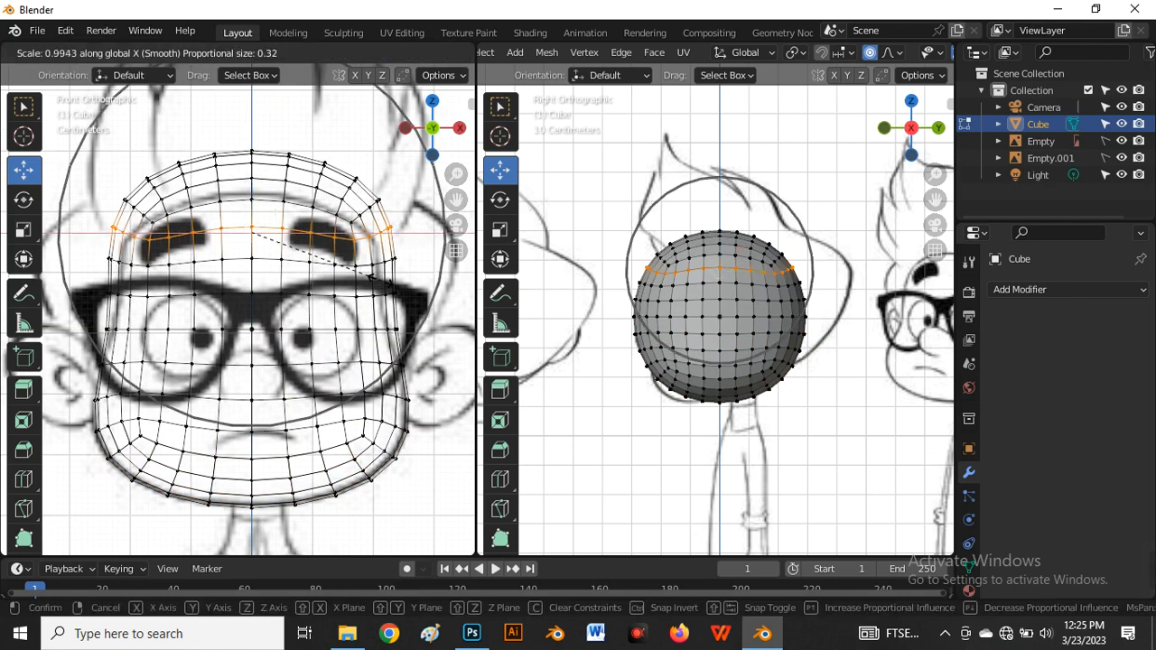
pyautogui.click(371, 286)
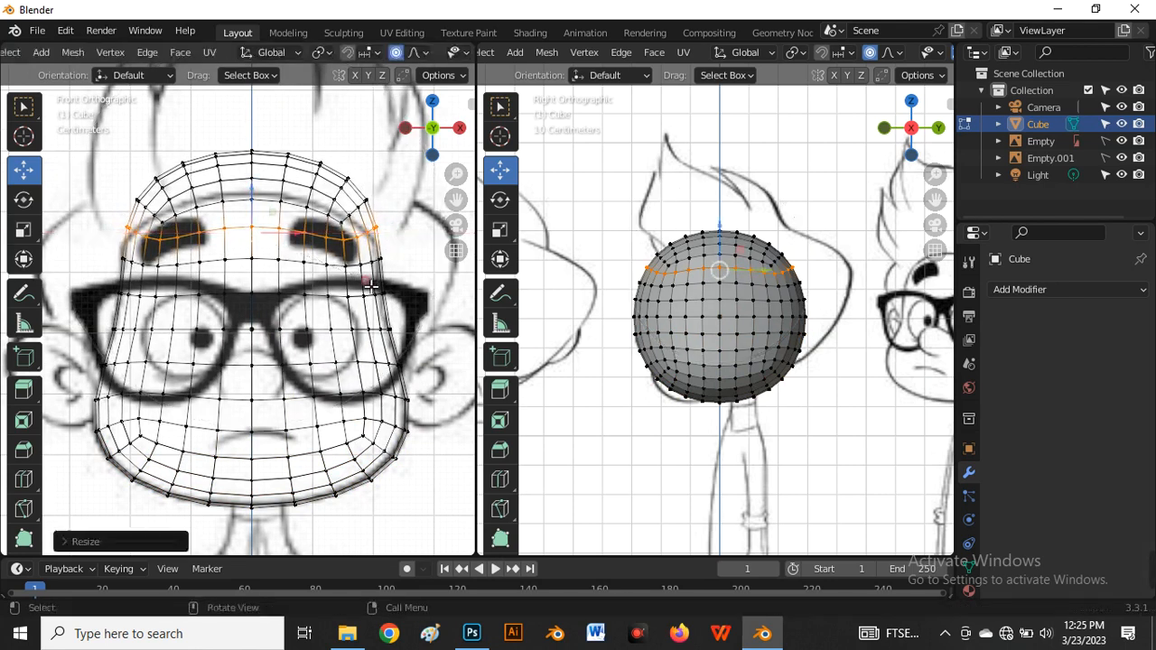
pyautogui.scroll(-2, 236, 201)
pyautogui.click(126, 156)
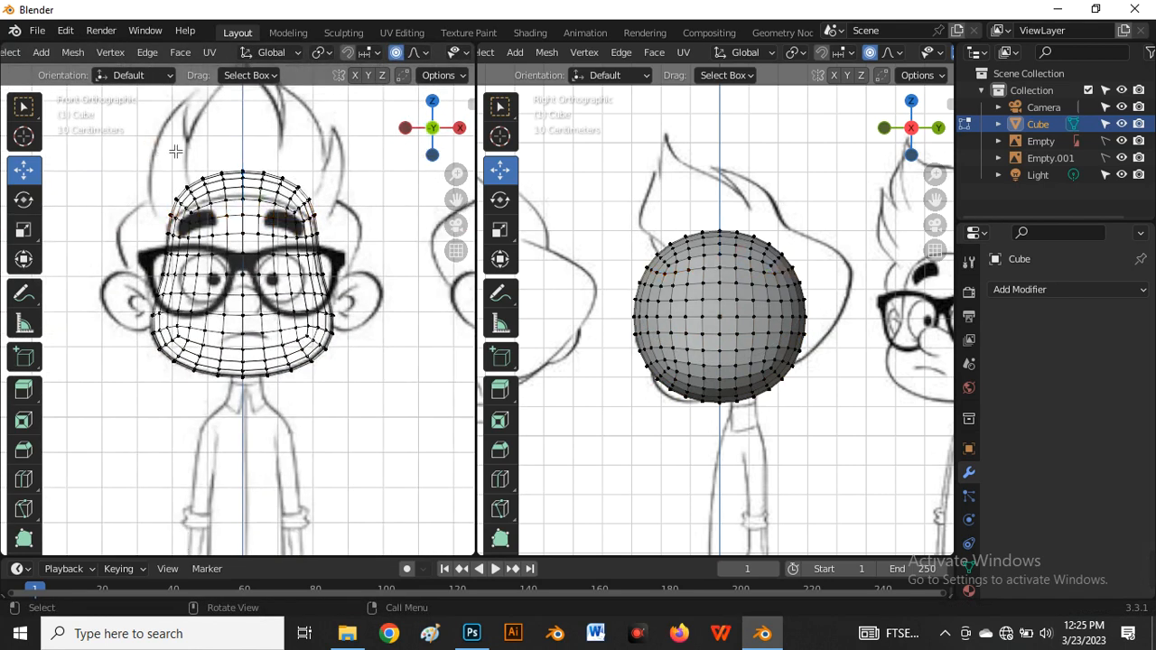
pyautogui.scroll(3, 175, 152)
pyautogui.scroll(-1, 152, 231)
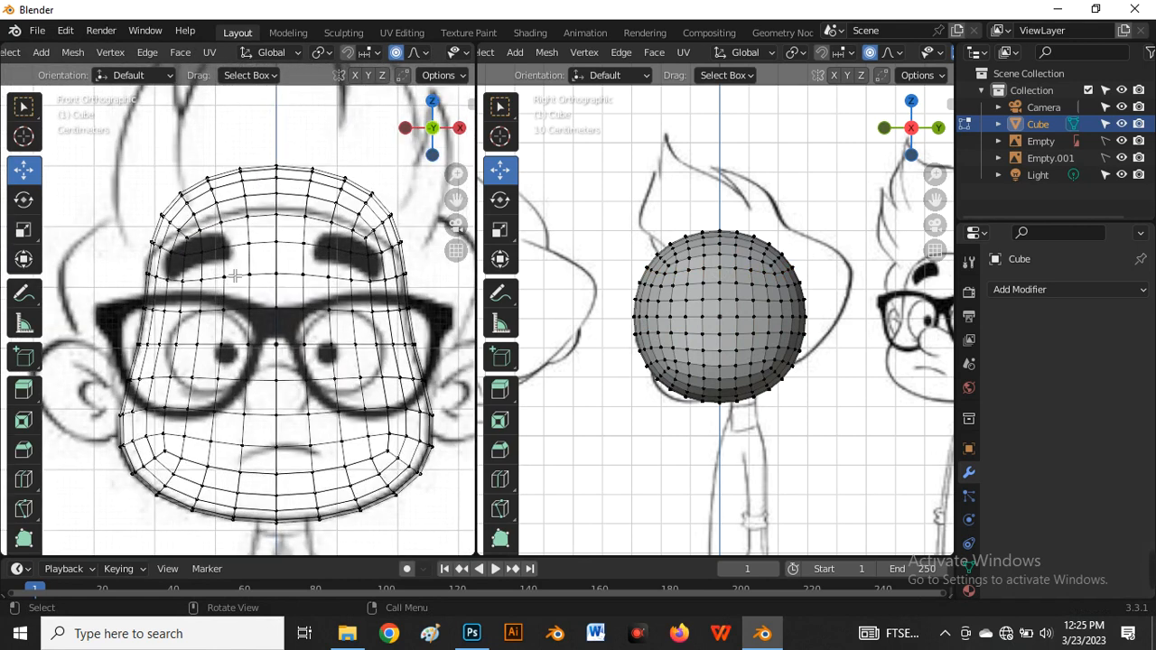
# Turn off X-ray in the Front view and turn it on in the Right view to show the side reference
pyautogui.hotkey('alt', 'z')
pyautogui.scroll(-1, 176, 255)
pyautogui.scroll(-2, 650, 277)
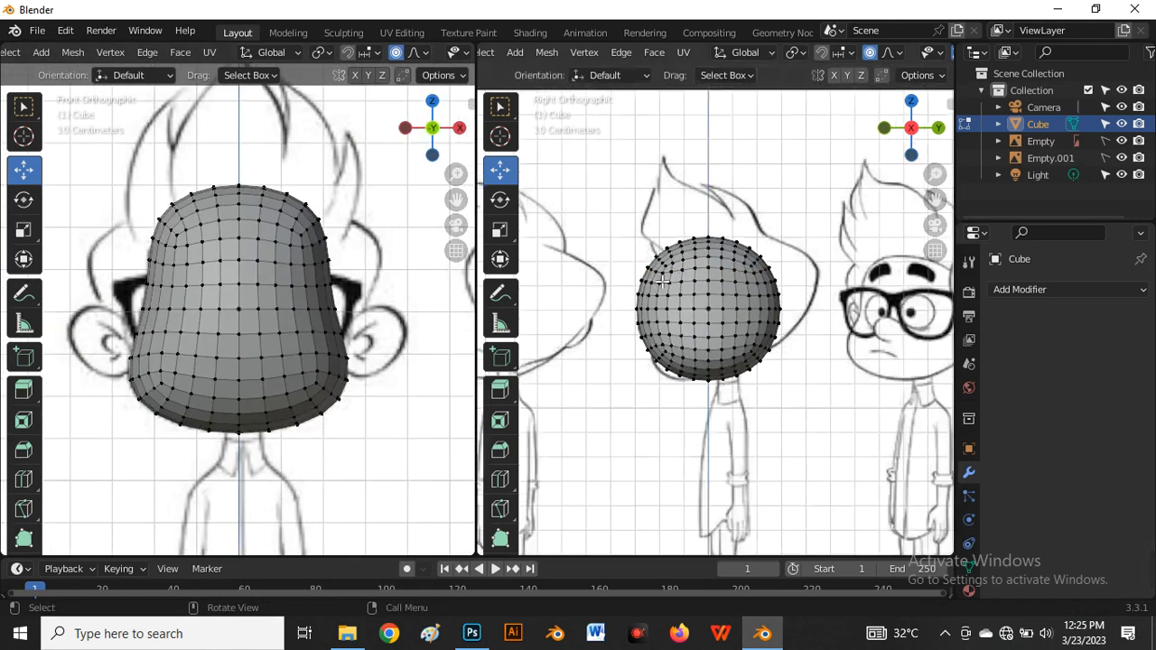
pyautogui.scroll(-2, 849, 294)
pyautogui.scroll(3, 712, 304)
pyautogui.scroll(2, 712, 304)
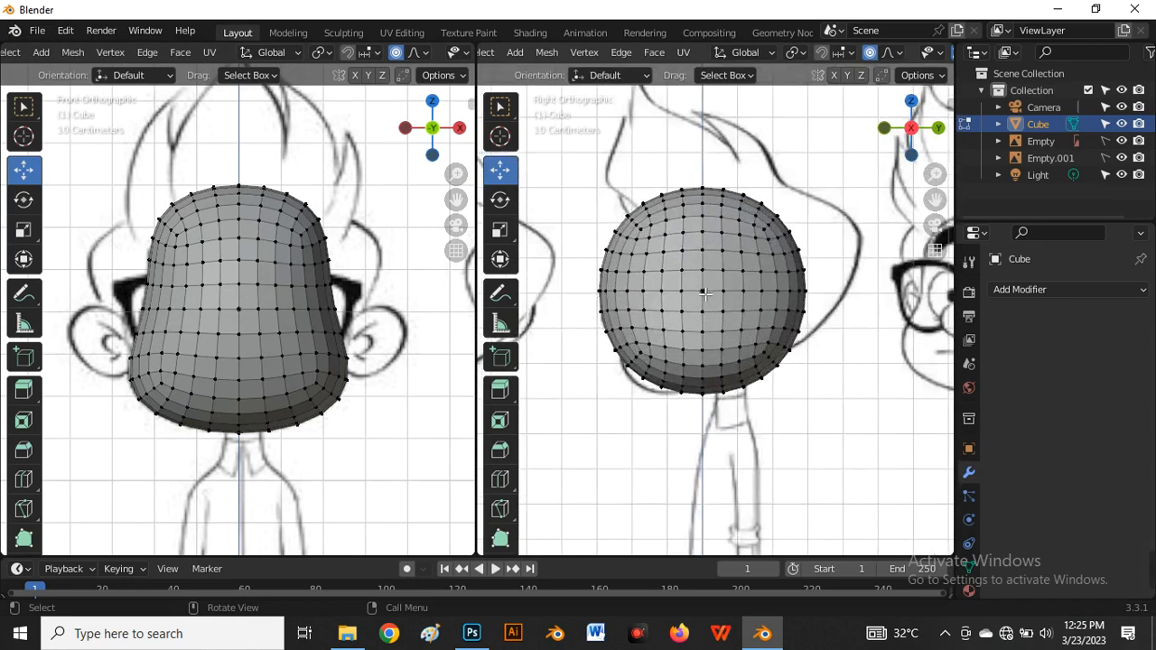
pyautogui.hotkey('alt', 'z')
pyautogui.scroll(3, 704, 359)
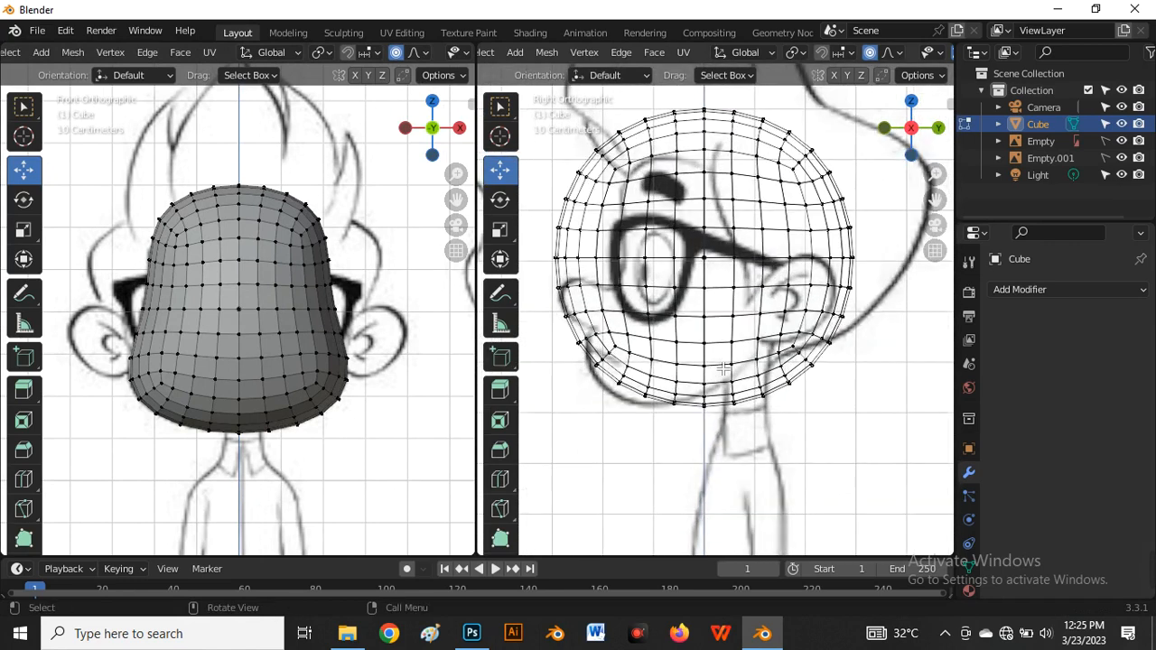
pyautogui.scroll(-2, 751, 364)
pyautogui.keyDown('alt'); pyautogui.click(668, 250); pyautogui.keyUp('alt')
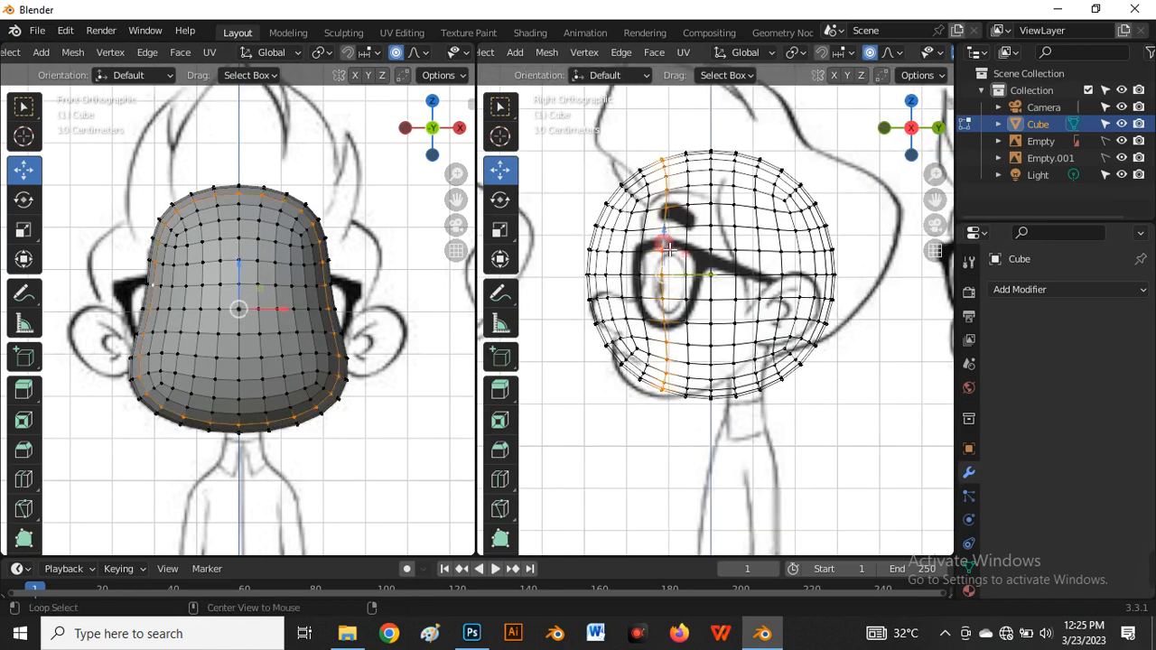
pyautogui.scroll(1, 638, 373)
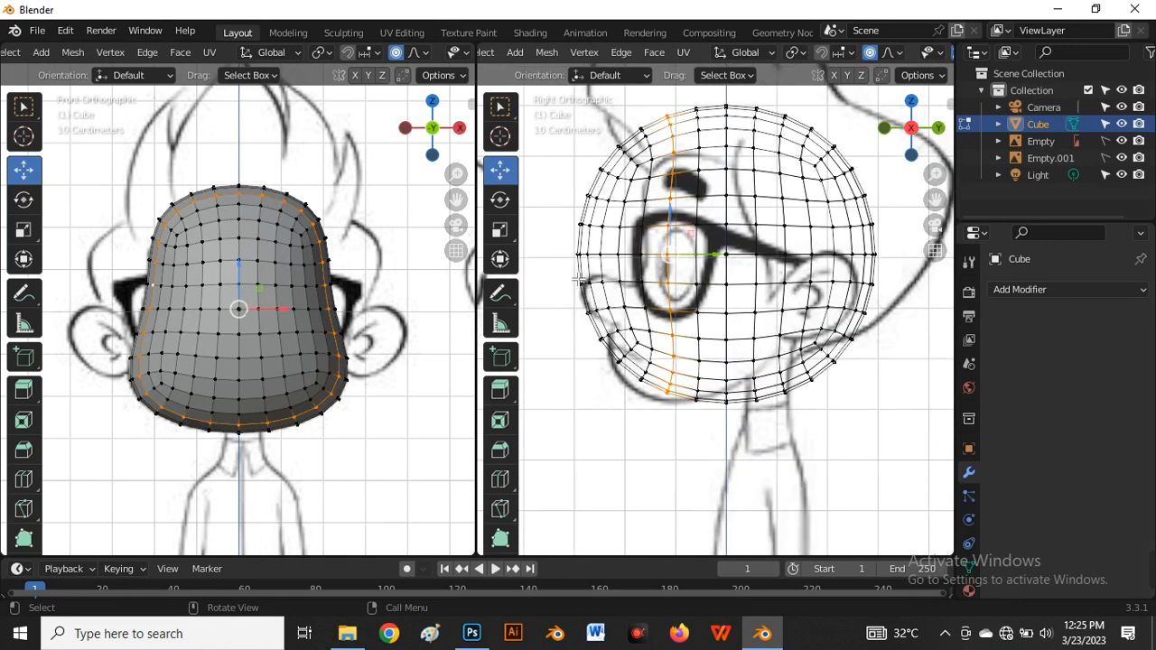
pyautogui.moveTo(575, 280); pyautogui.dragTo(671, 486)
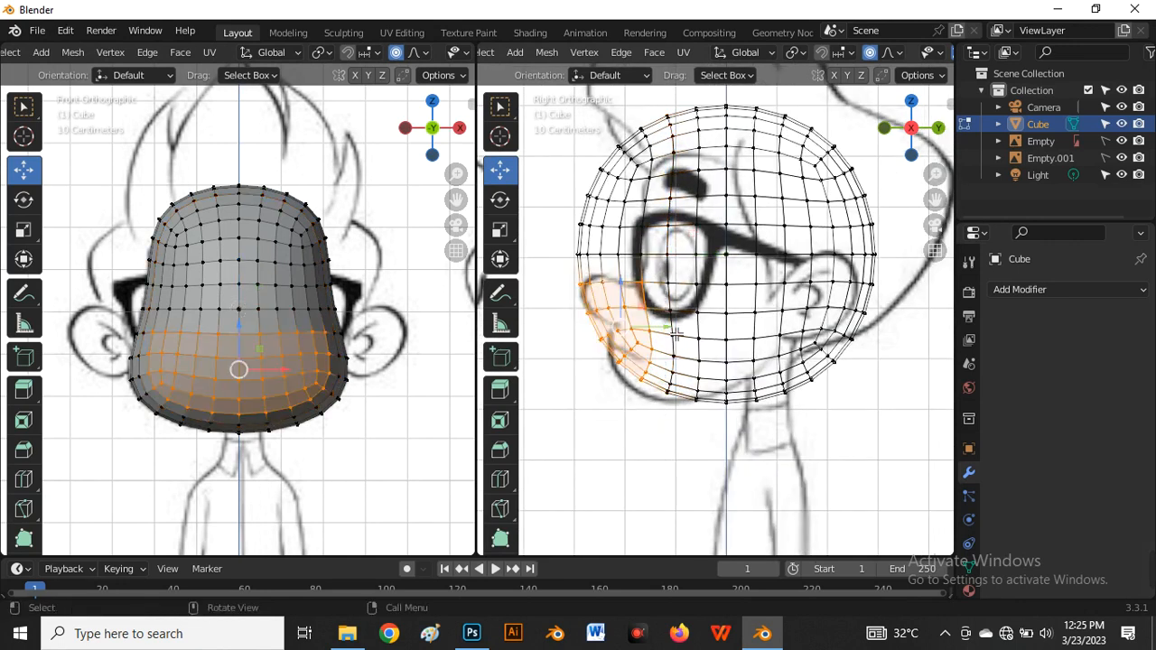
pyautogui.press('r')
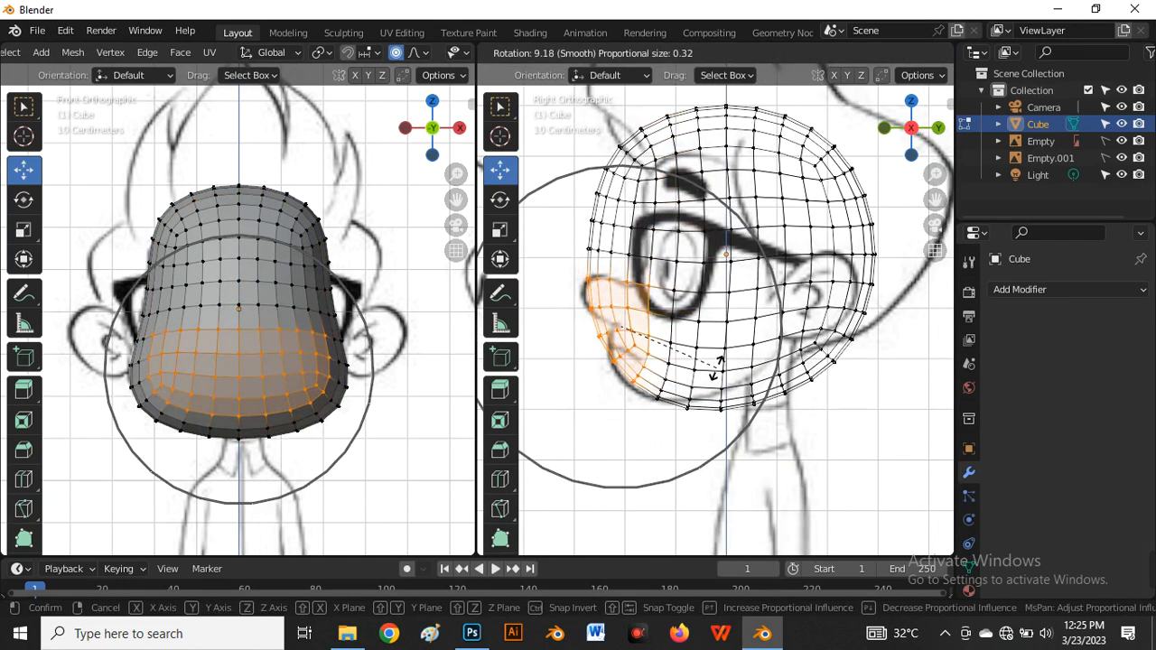
pyautogui.press('Escape')
# Select the lower front face vertices in the Right view and rotate them with proportional editing to follow the profile's chin curve
pyautogui.moveTo(579, 266); pyautogui.dragTo(691, 446)
pyautogui.press('r')
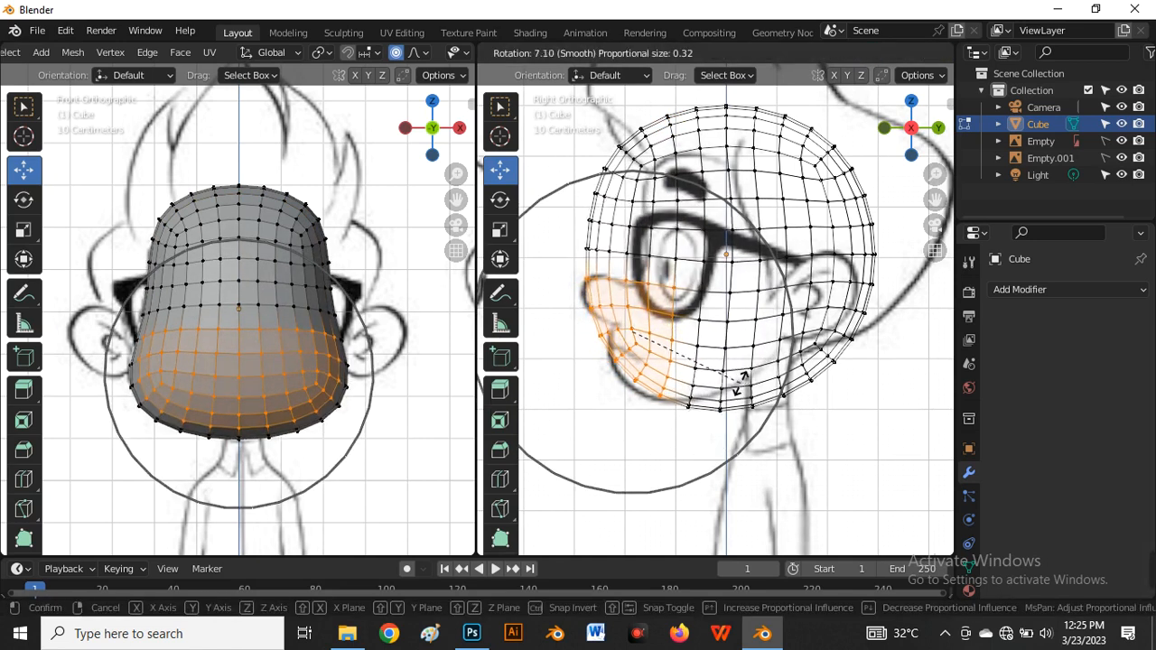
pyautogui.click(753, 426)
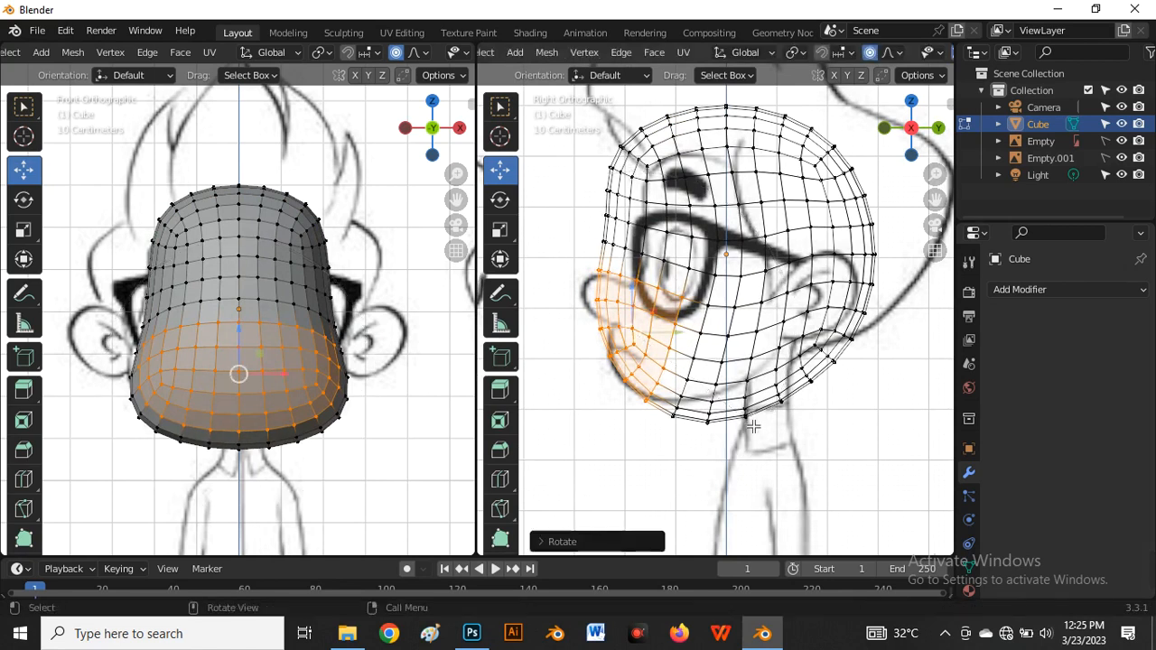
pyautogui.click(649, 339)
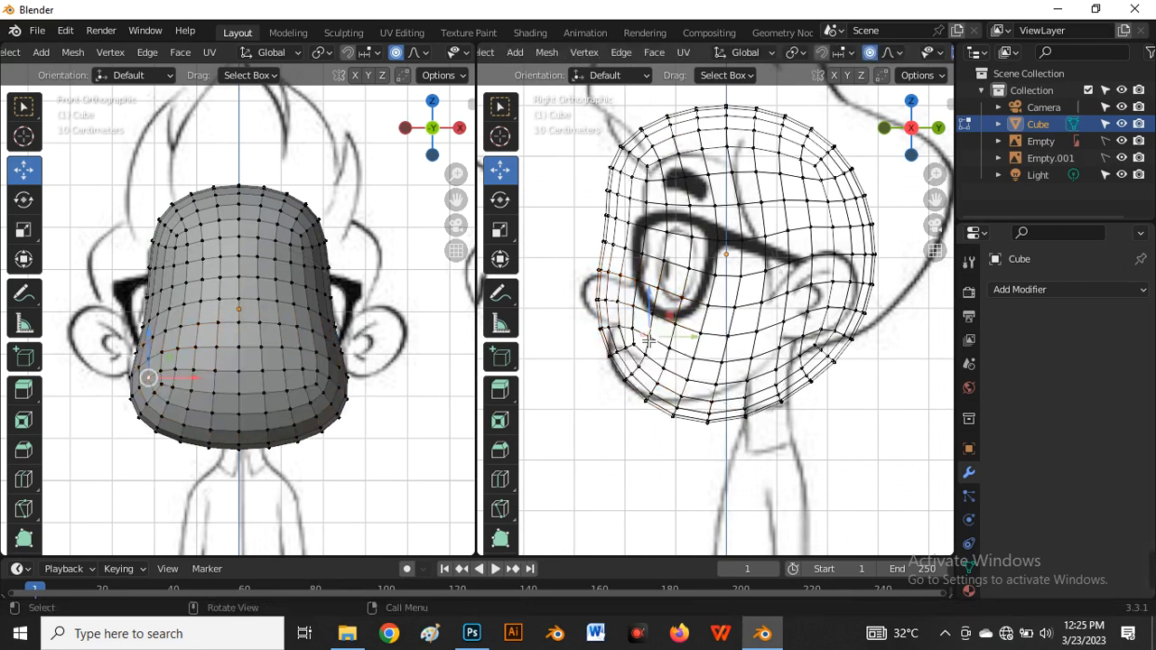
# Select the underside vertices above the neck and move them up toward the jaw line in the Right view
pyautogui.keyDown('alt'); pyautogui.click(755, 423); pyautogui.keyUp('alt')
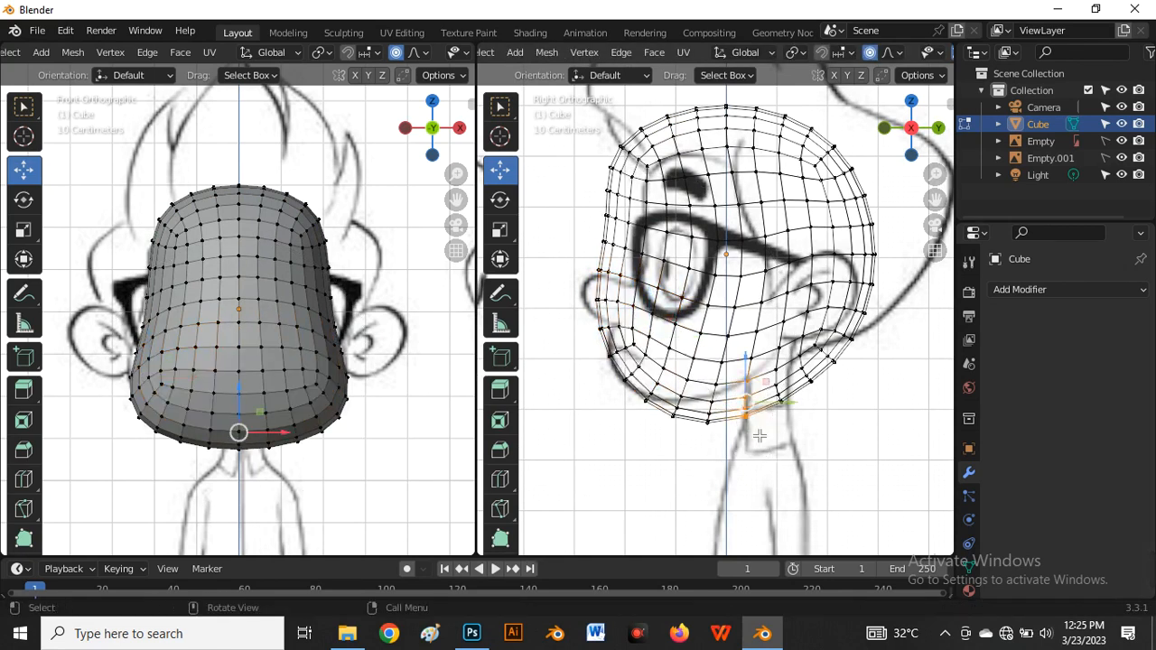
pyautogui.press('g')
pyautogui.click(760, 428)
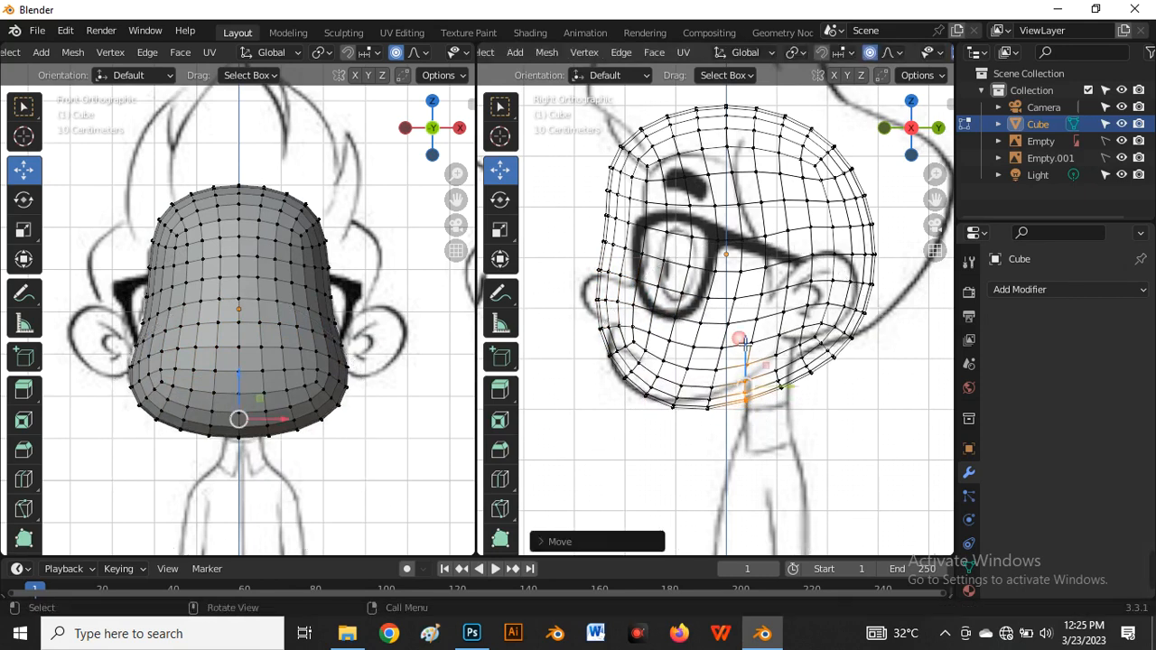
pyautogui.keyDown('alt'); pyautogui.click(763, 309); pyautogui.keyUp('alt')
pyautogui.press('g')
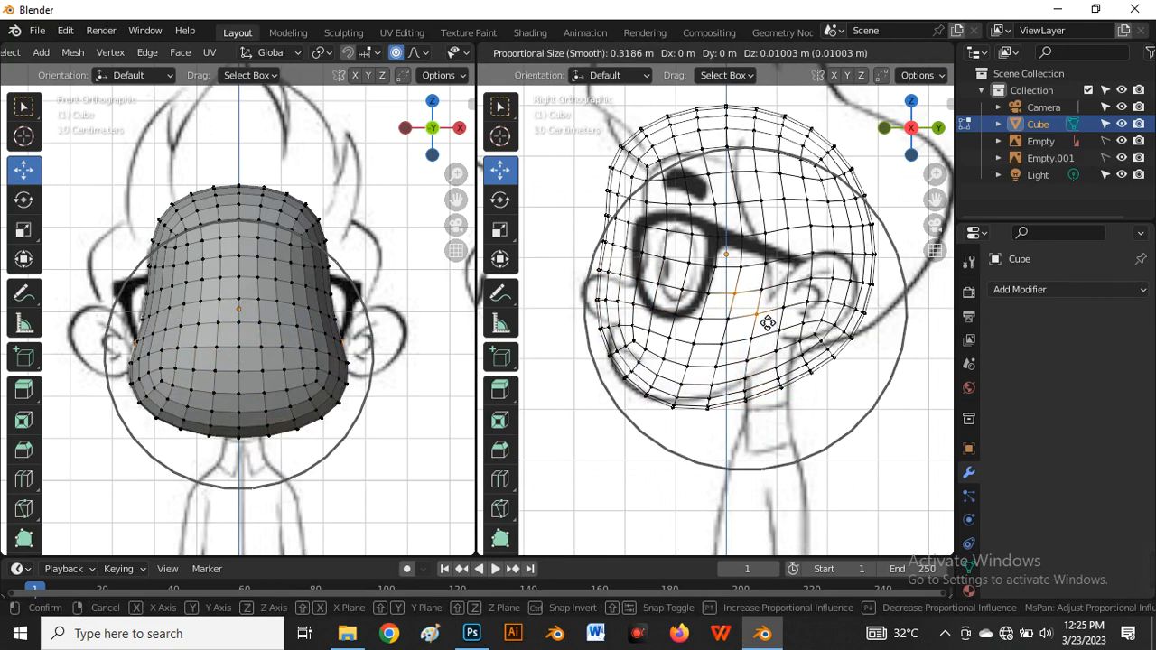
pyautogui.click(775, 379)
# Move the rear underside vertices and the ones at the front of the neck up onto the reference jaw line
pyautogui.click(775, 381)
pyautogui.press('g')
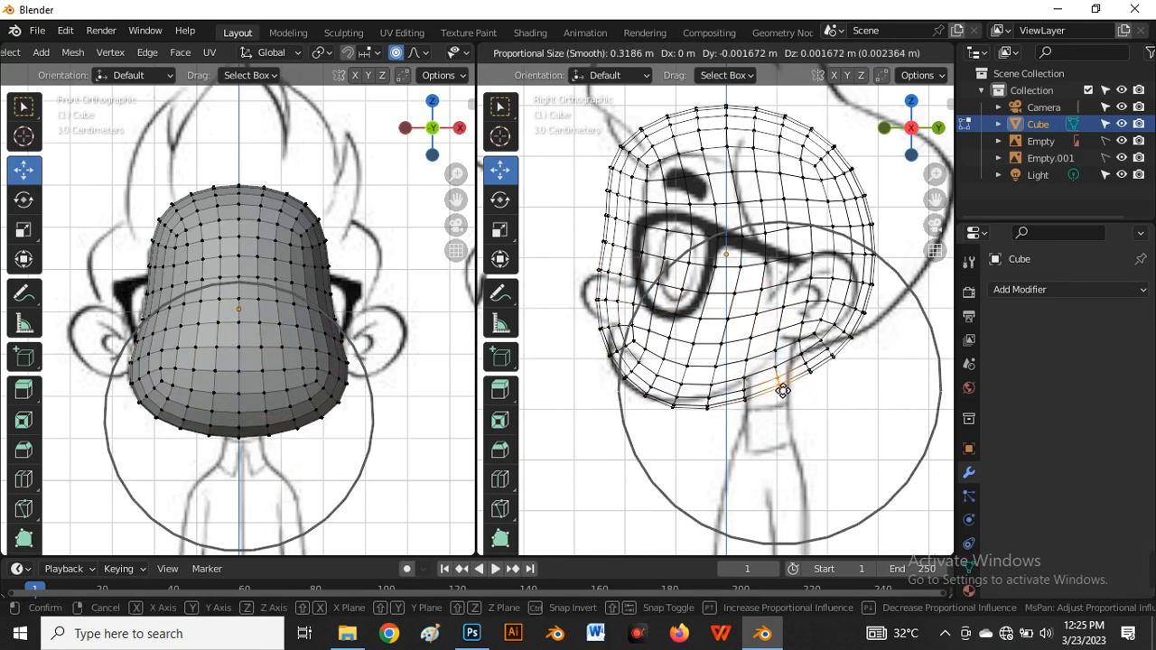
pyautogui.click(767, 381)
pyautogui.click(743, 389)
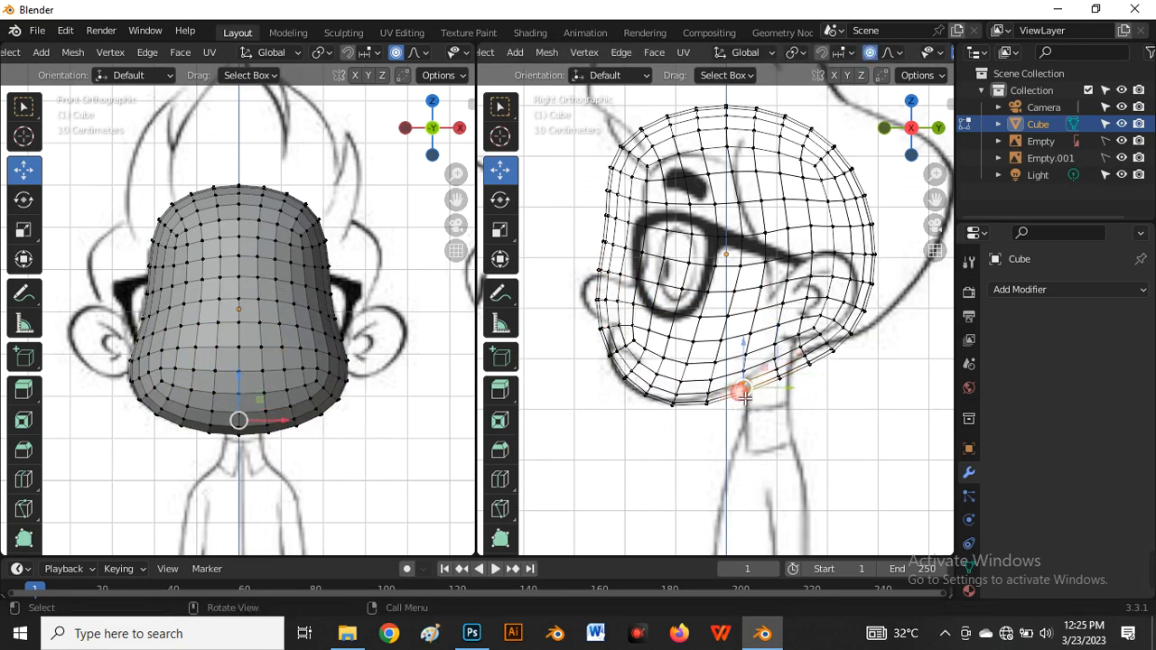
pyautogui.press('g')
pyautogui.click(746, 396)
pyautogui.scroll(-3, 746, 398)
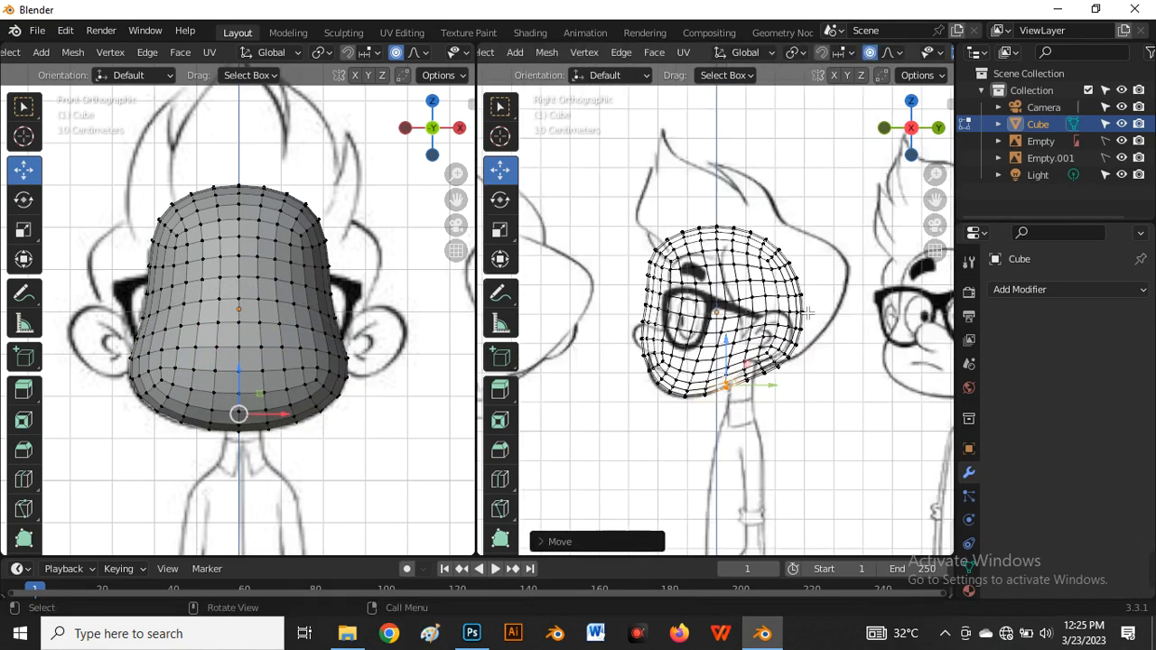
# Move the vertices at the head's lower back corner by about -0.037 m in Y and 0.027 m in Z
pyautogui.scroll(3, 786, 436)
pyautogui.click(761, 408)
pyautogui.press('g')
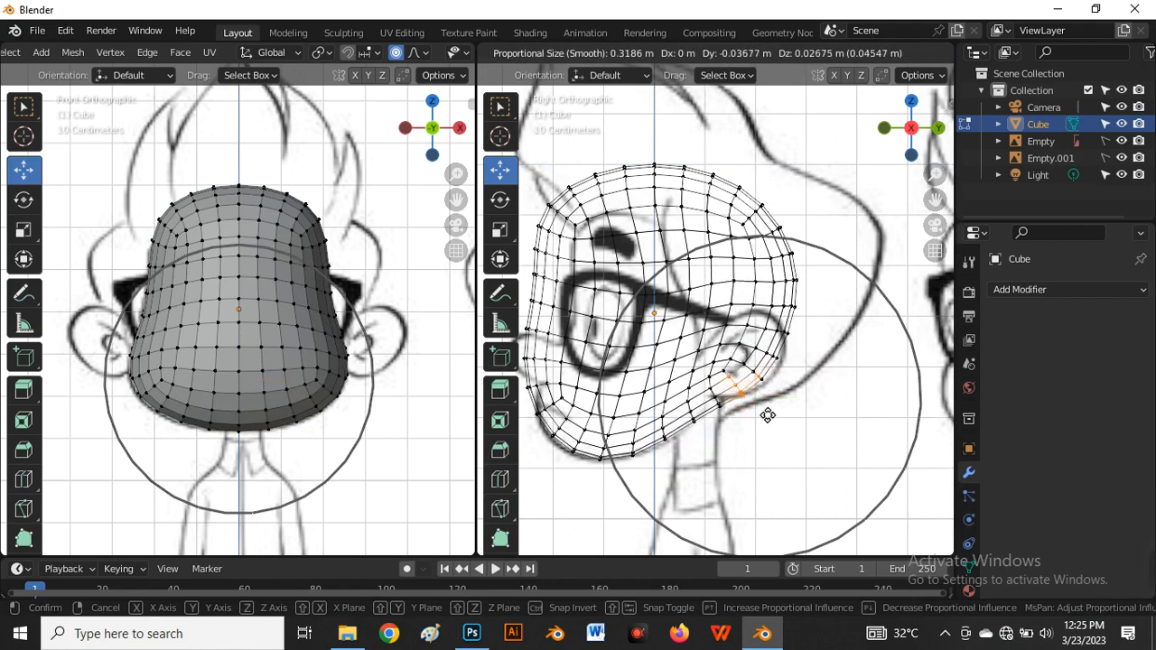
pyautogui.click(767, 411)
# Move the vertices at the ear's back edge slightly forward, and the back-of-head vertices above it about -0.02 m in Y
pyautogui.click(795, 336)
pyautogui.press('g')
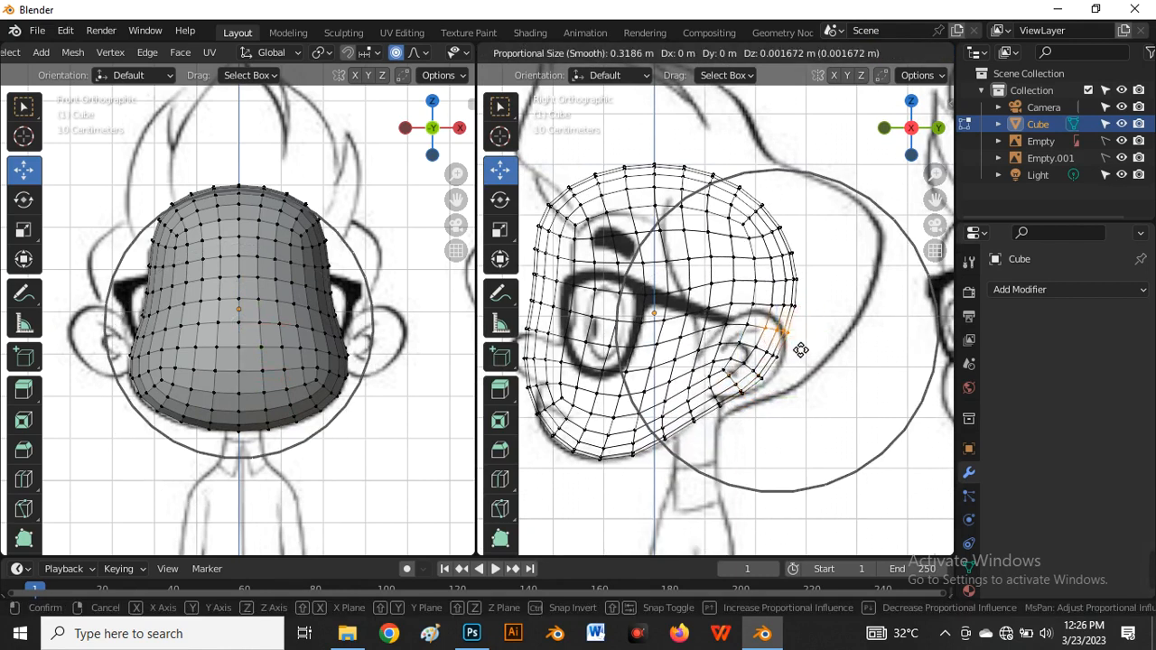
pyautogui.click(800, 350)
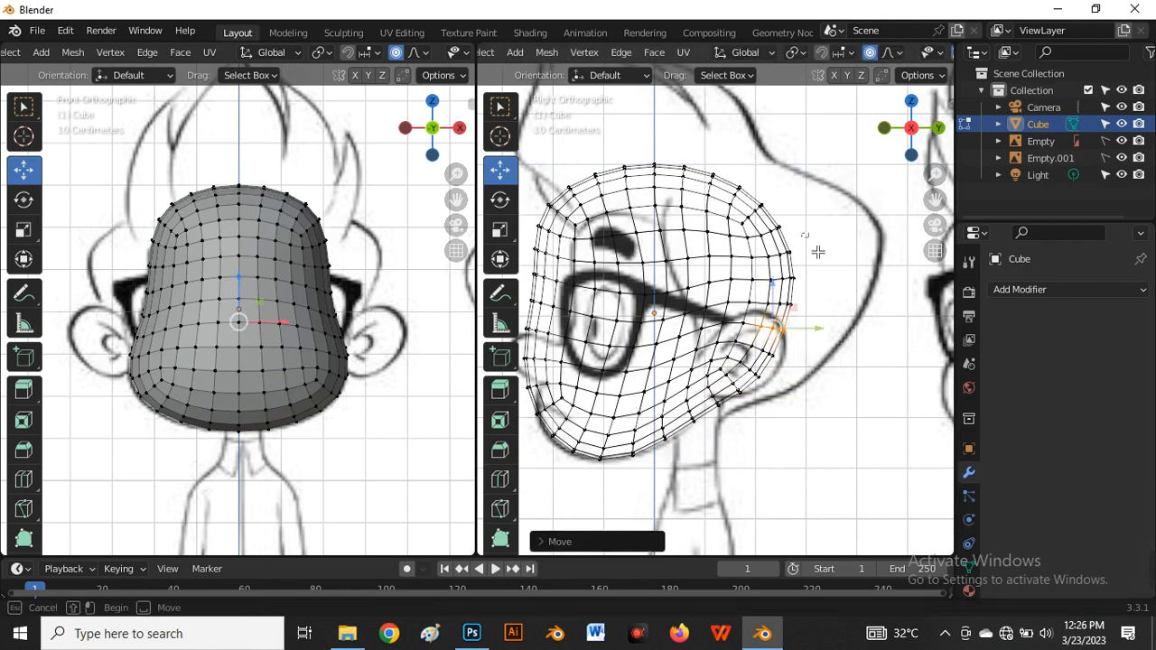
pyautogui.click(805, 300)
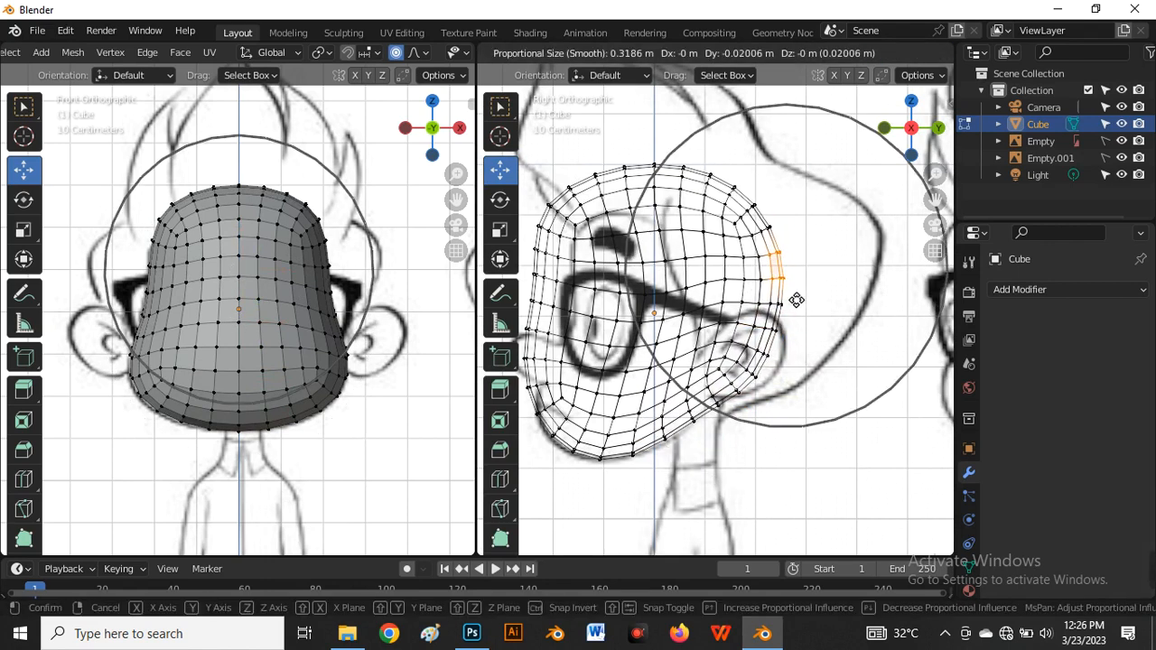
pyautogui.click(770, 366)
# Nudge the vertices around the lower back of the ear to smooth the curve toward the neck
pyautogui.click(746, 354)
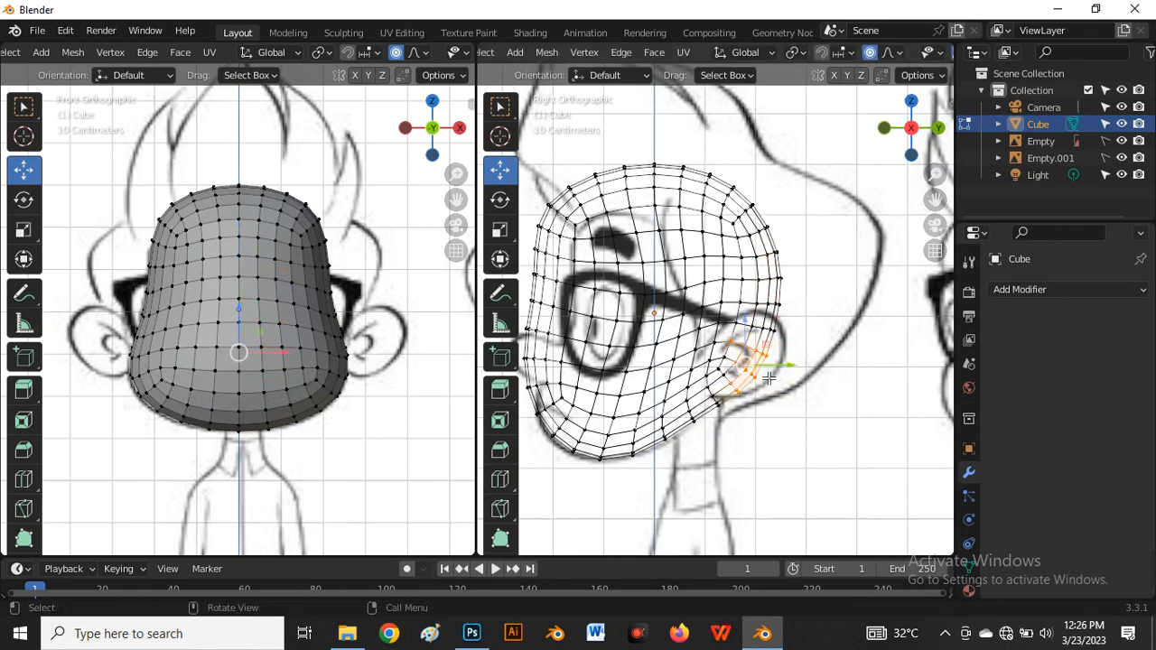
pyautogui.press('g')
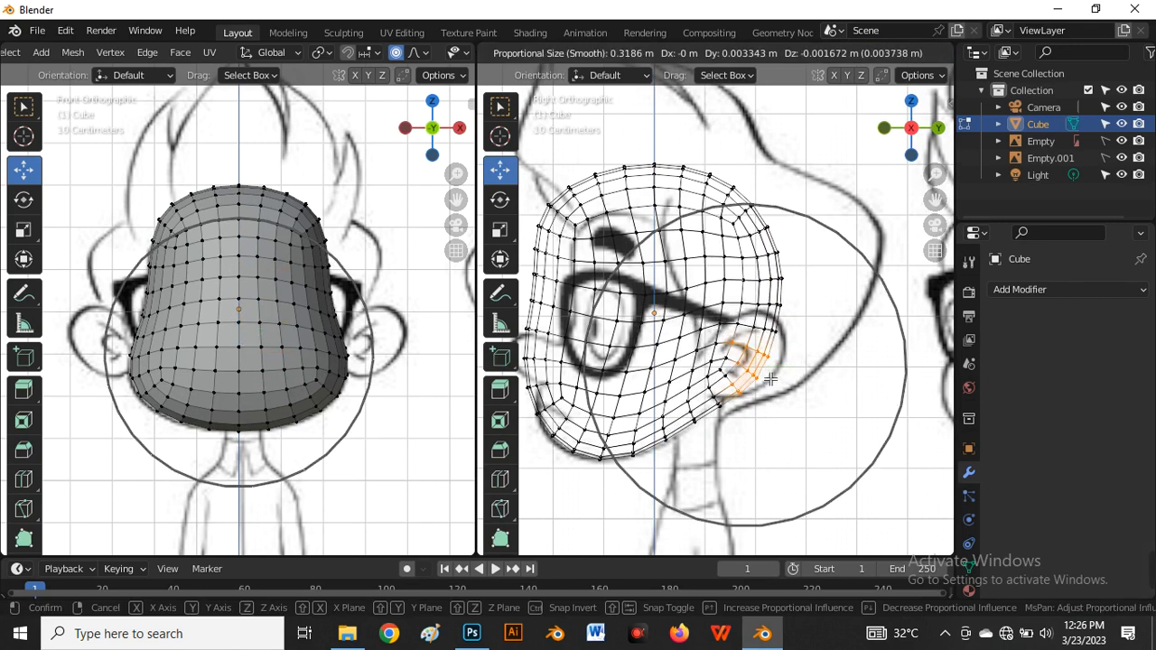
pyautogui.click(767, 379)
pyautogui.click(745, 381)
pyautogui.press('g')
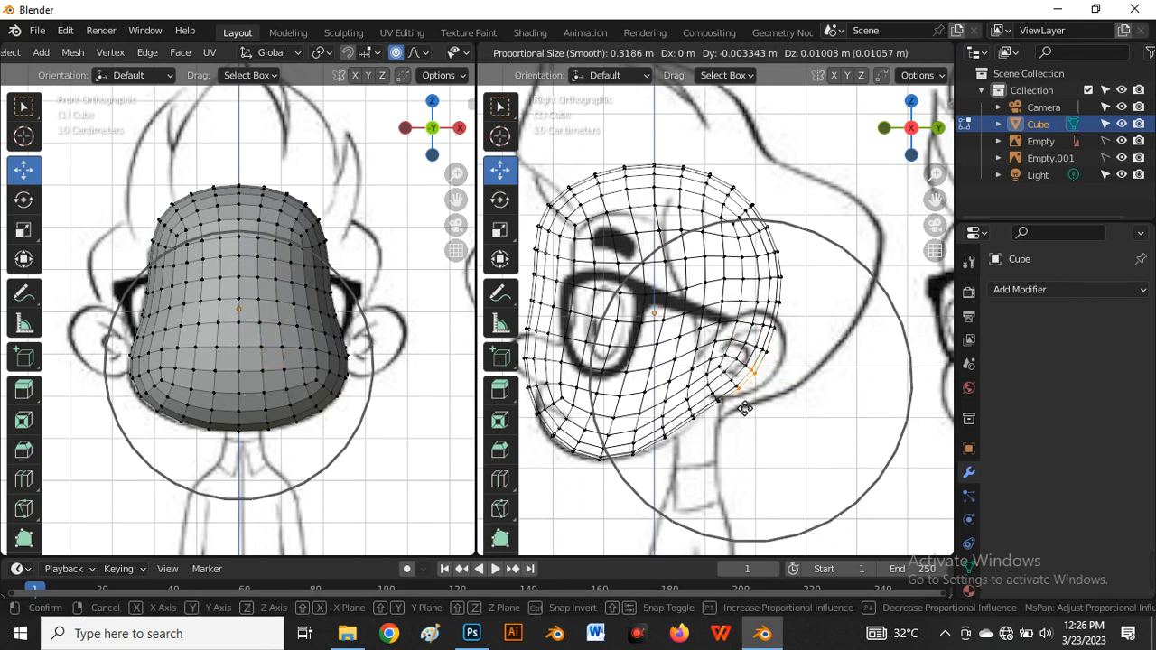
pyautogui.click(746, 408)
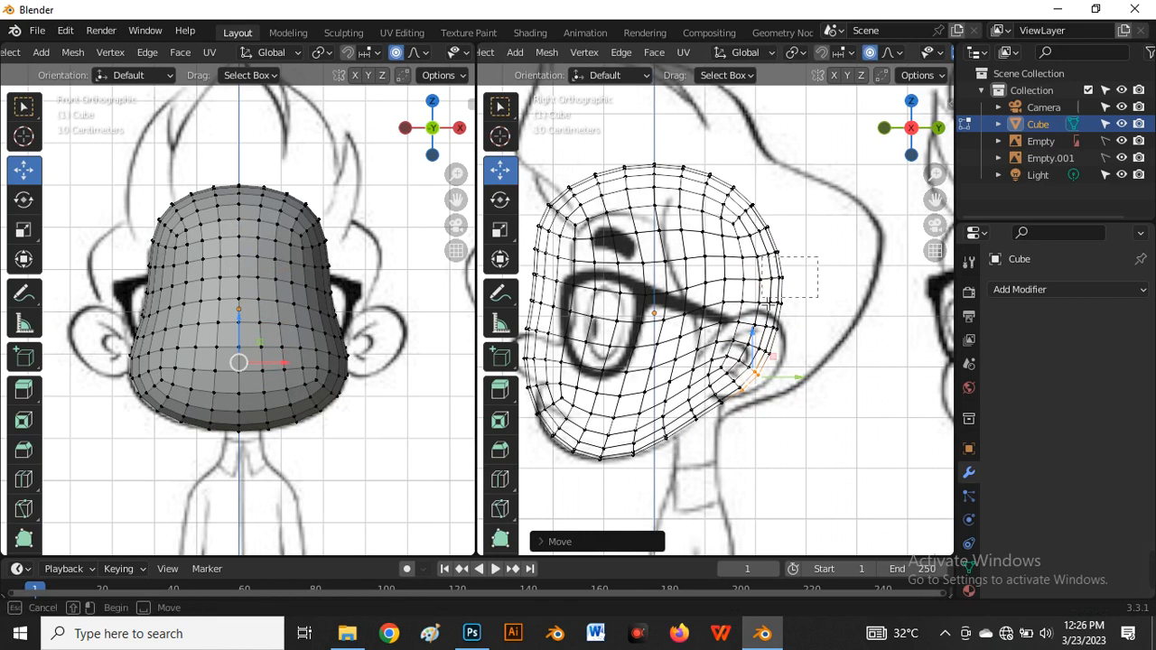
# Select the back-of-head vertices just above the ear and move them slightly to even out the rear contour
pyautogui.click(800, 282)
pyautogui.press('g')
pyautogui.click(792, 306)
pyautogui.scroll(-4, 786, 310)
pyautogui.scroll(5, 708, 304)
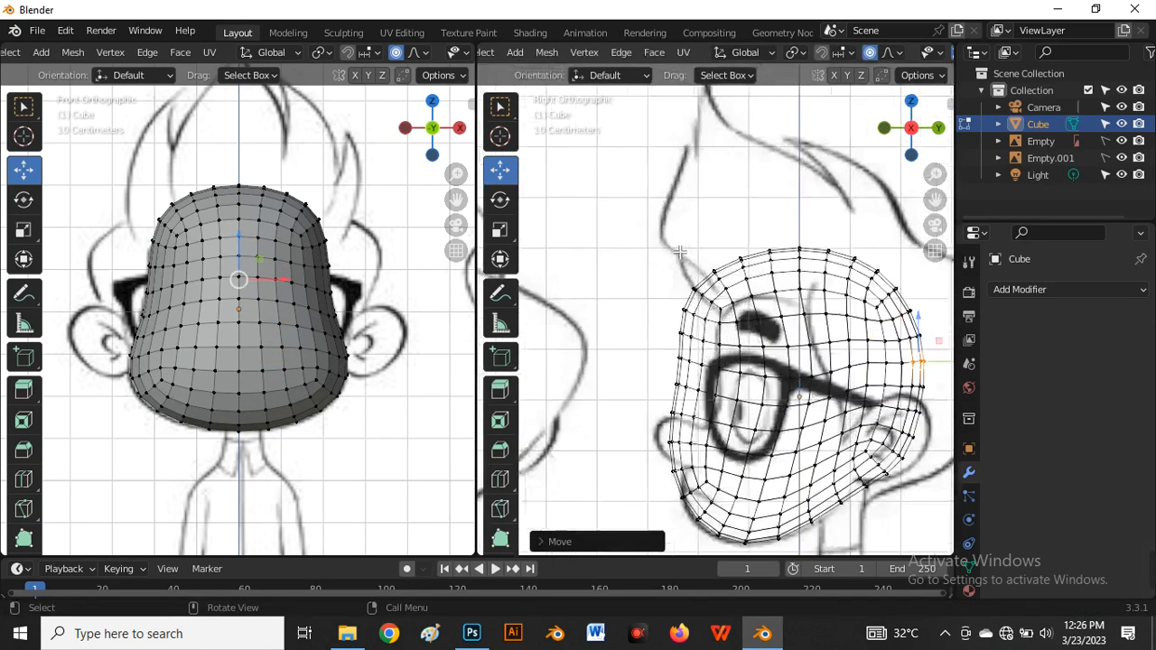
pyautogui.scroll(-4, 757, 296)
pyautogui.scroll(3, 701, 351)
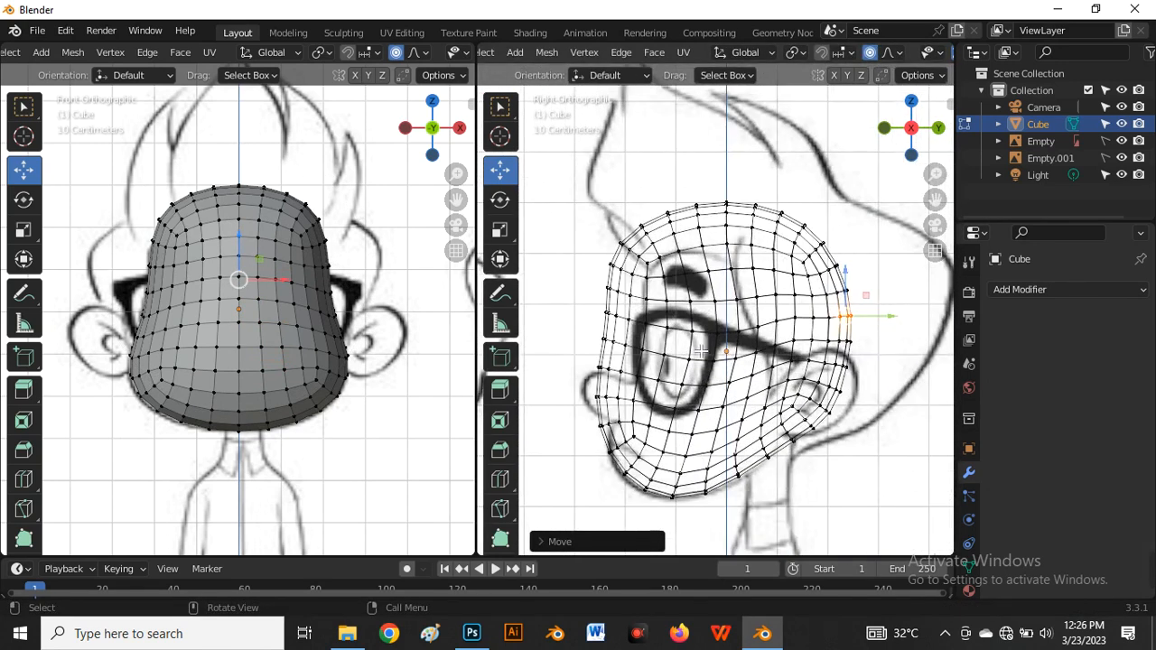
# Push the vertices at the face's front edge, level with the glasses, backward in Y to meet the side reference
pyautogui.keyDown('alt'); pyautogui.click(607, 347); pyautogui.keyUp('alt')
pyautogui.scroll(2, 623, 352)
pyautogui.press('g')
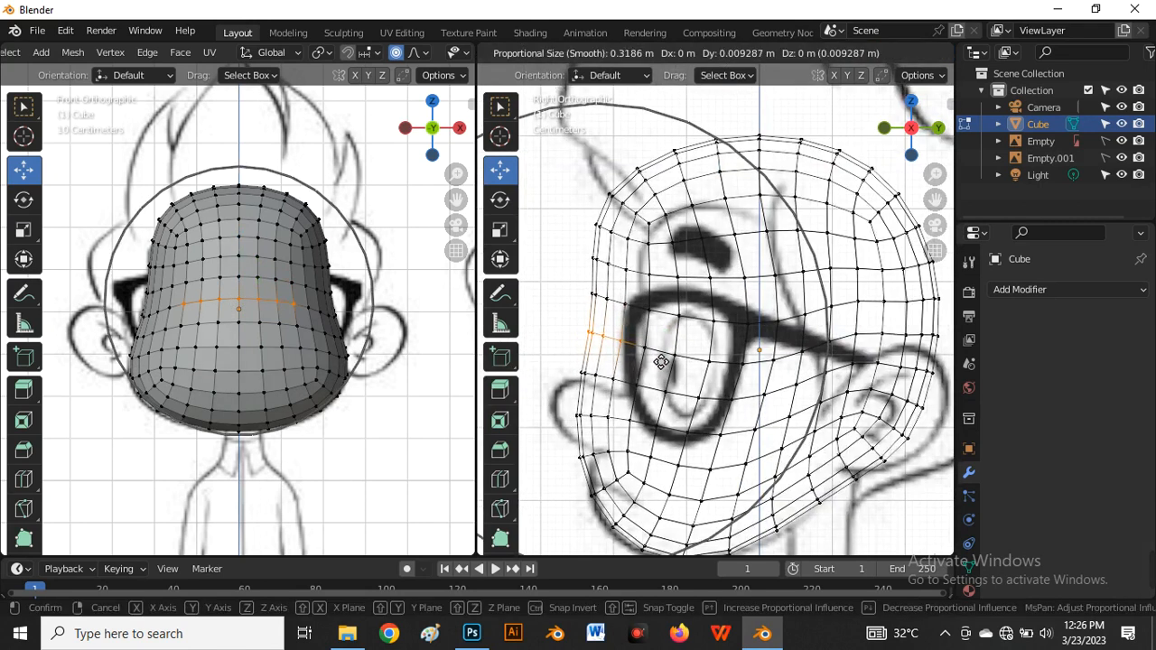
pyautogui.click(670, 355)
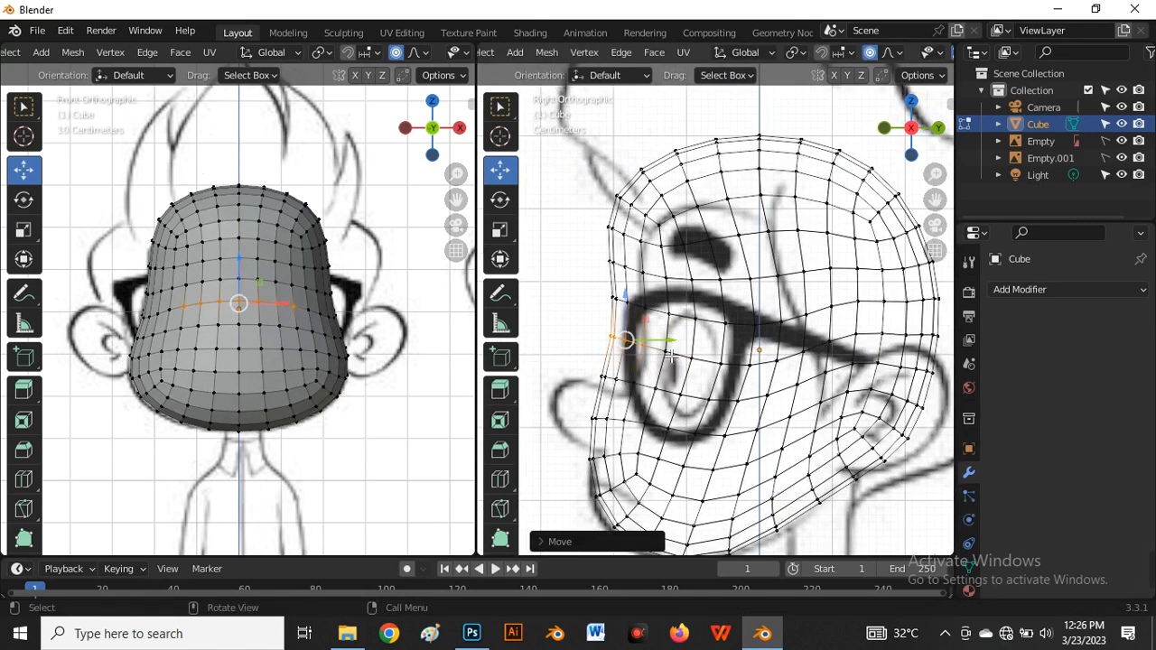
pyautogui.press('g')
pyautogui.click(691, 356)
pyautogui.scroll(-3, 657, 348)
pyautogui.scroll(1, 657, 445)
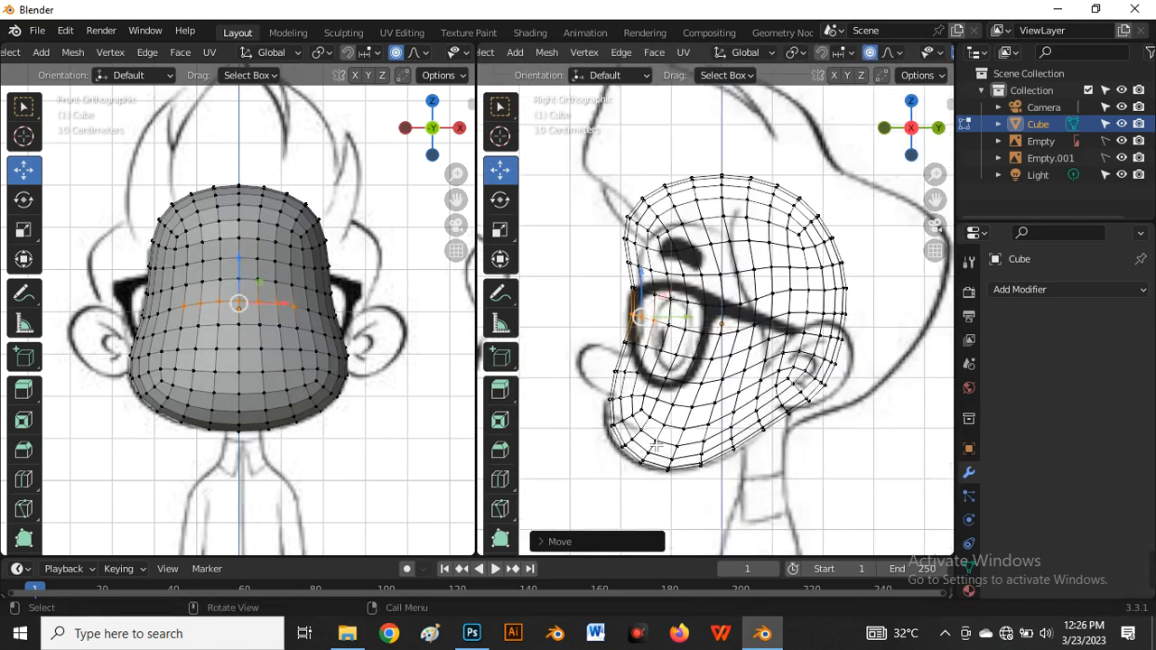
# Move the vertices at the front of the mouth and chin slightly forward to the reference outline
pyautogui.keyDown('alt'); pyautogui.click(618, 423); pyautogui.keyUp('alt')
pyautogui.scroll(3, 617, 422)
pyautogui.press('g')
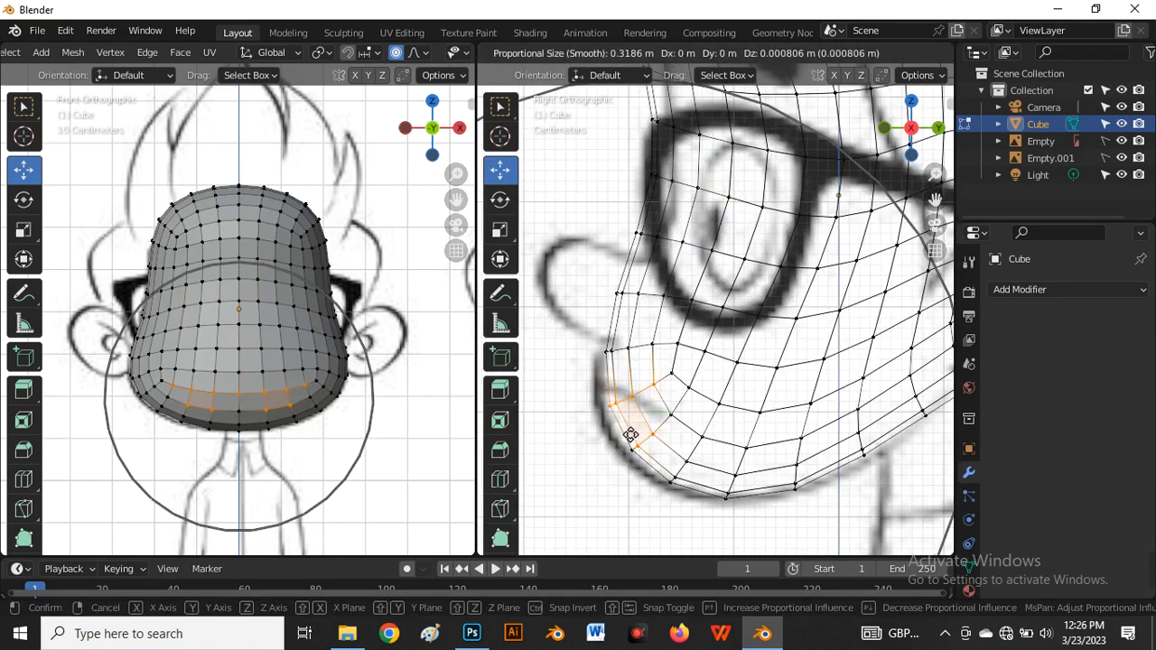
pyautogui.click(623, 429)
pyautogui.scroll(-4, 651, 271)
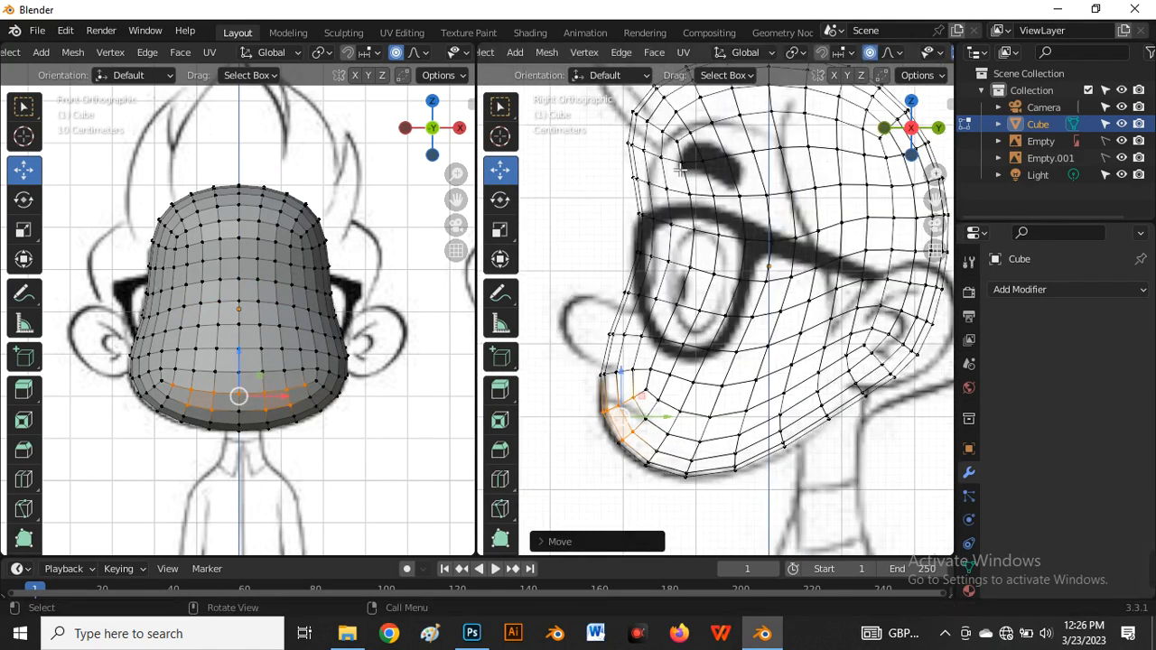
# Adjust the front brow vertices and lower the vertices at the top of the head by about 0.03 m in Z
pyautogui.scroll(1, 684, 121)
pyautogui.moveTo(627, 218); pyautogui.dragTo(659, 252)
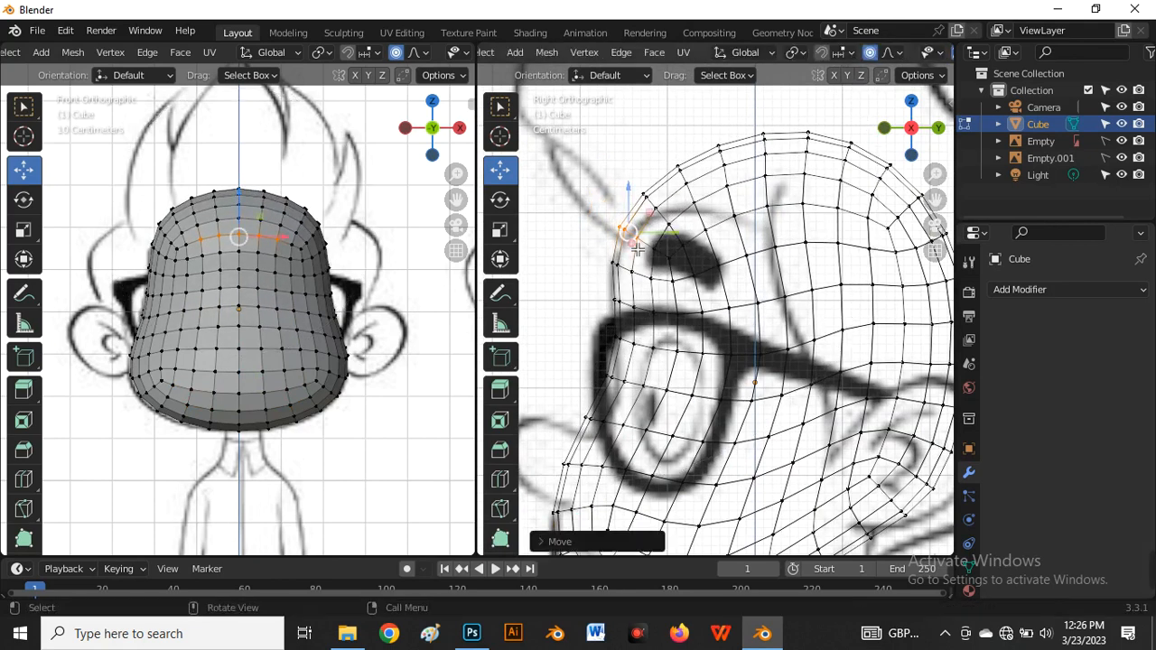
pyautogui.scroll(-3, 654, 250)
pyautogui.scroll(2, 730, 184)
pyautogui.moveTo(661, 197); pyautogui.dragTo(720, 235)
pyautogui.press('g')
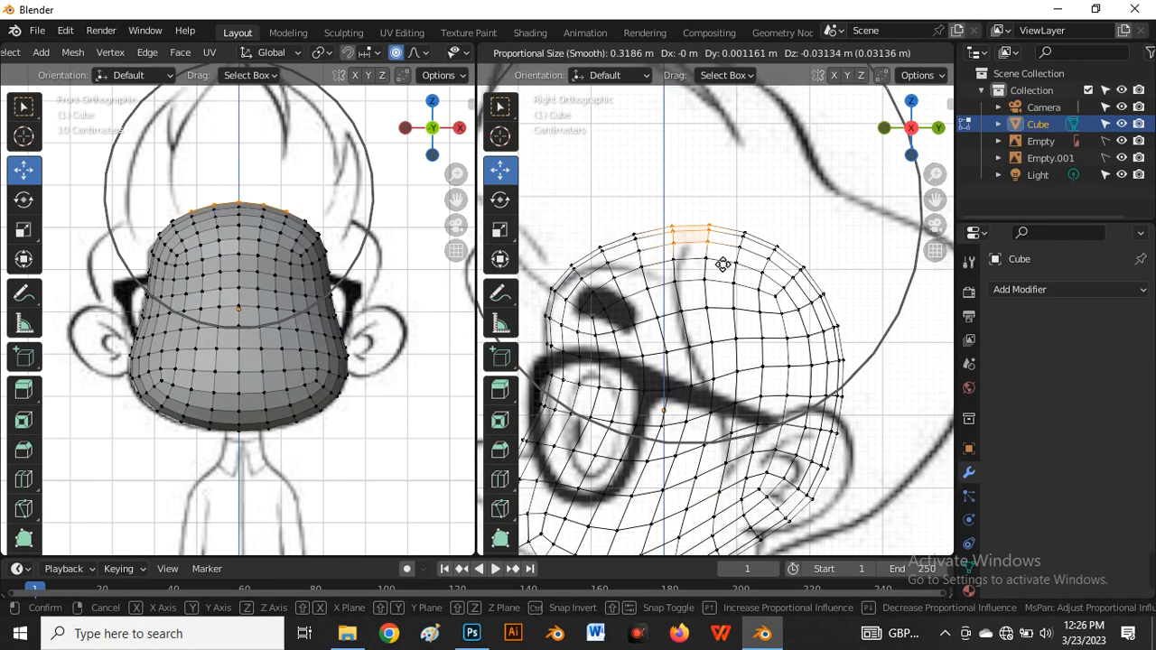
pyautogui.click(722, 260)
# Nudge the upper forehead vertices about 0.005 m in Y and -0.003 m in Z to smooth the curve into the crown
pyautogui.moveTo(606, 225); pyautogui.dragTo(649, 275)
pyautogui.press('g')
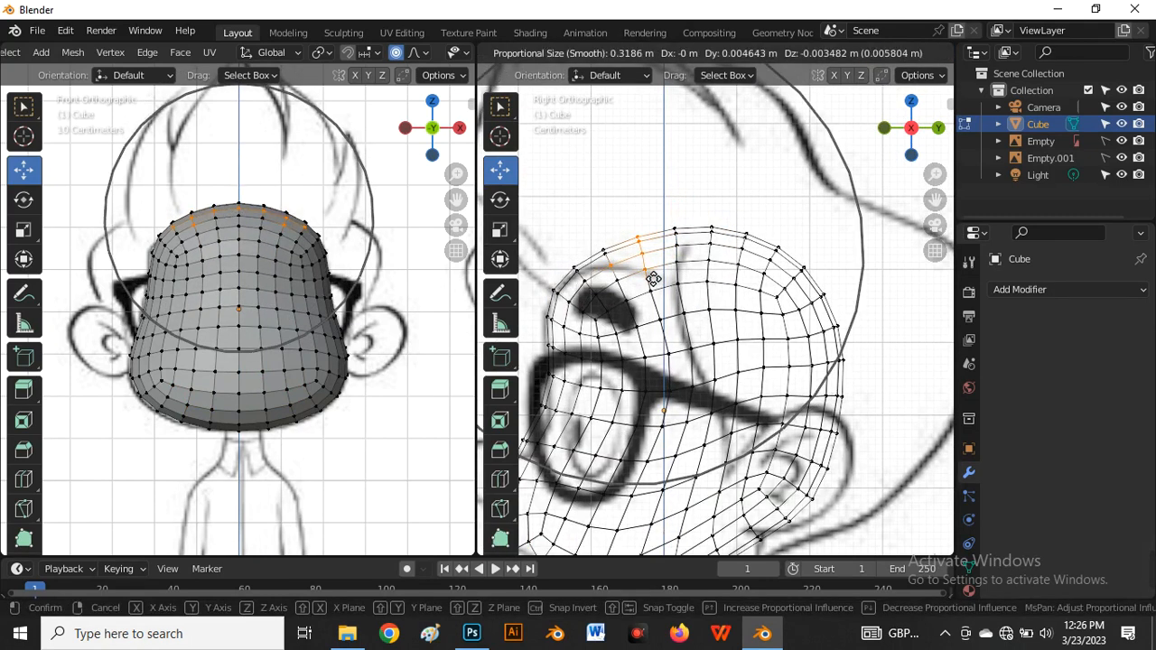
pyautogui.click(653, 279)
pyautogui.moveTo(590, 232); pyautogui.dragTo(697, 300)
pyautogui.press('g')
pyautogui.click(632, 280)
# Lower the vertices at the upper back of the crown and enlarge the side view
pyautogui.scroll(-2, 723, 256)
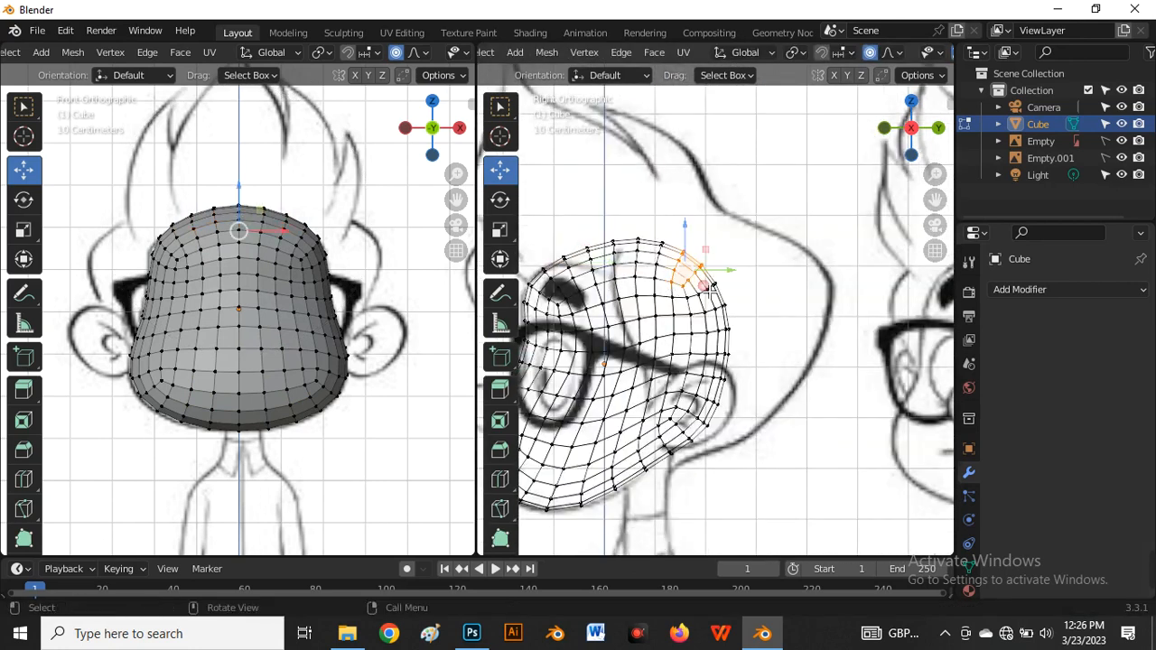
pyautogui.press('g')
pyautogui.click(711, 305)
pyautogui.scroll(-3, 736, 271)
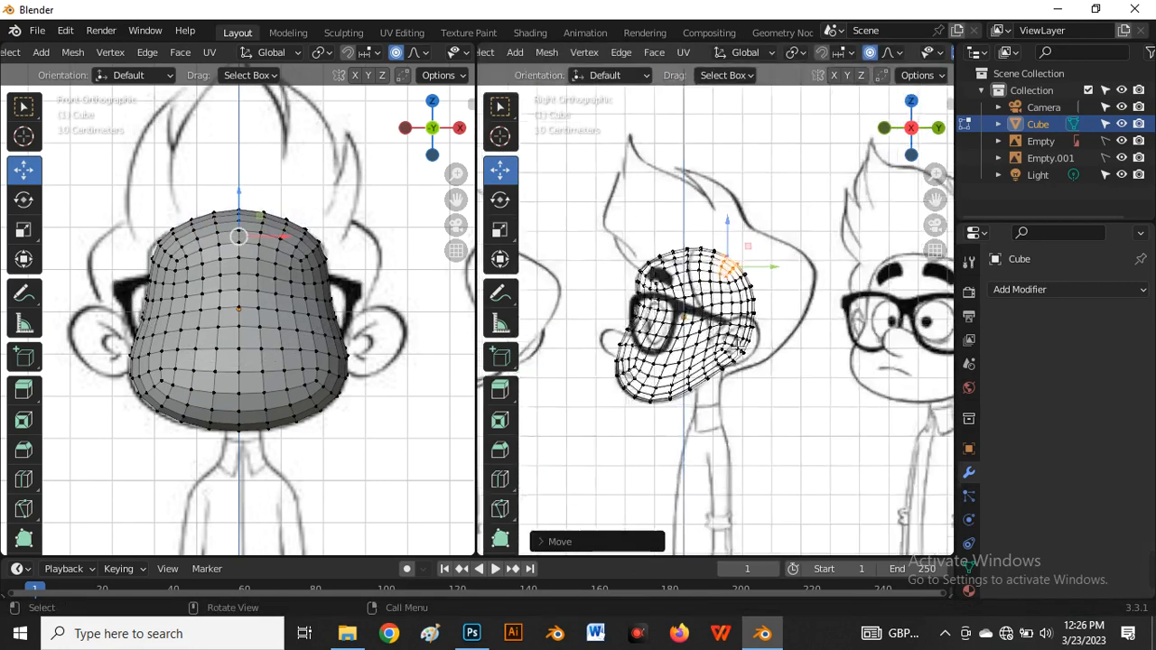
pyautogui.scroll(3, 632, 298)
pyautogui.moveTo(483, 321); pyautogui.dragTo(308, 316)
pyautogui.moveTo(543, 174); pyautogui.dragTo(531, 192)
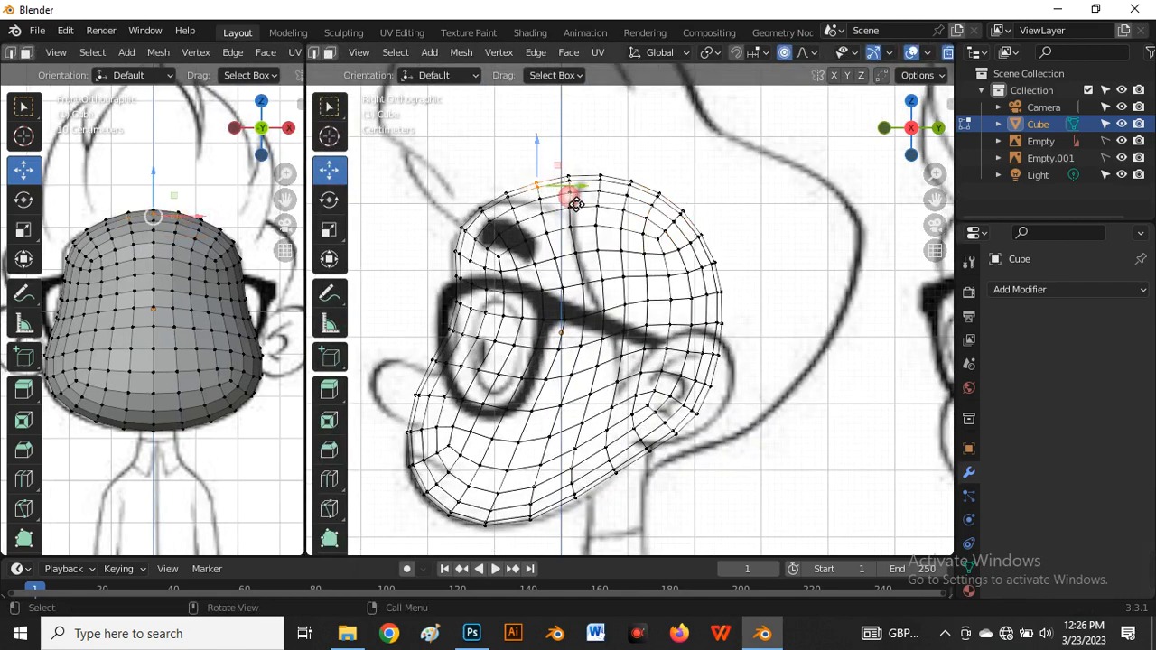
pyautogui.press('g')
pyautogui.rightClick(578, 203)
# Nudge the outline vertices along the upper back of the head to round its rear curve
pyautogui.moveTo(670, 177); pyautogui.dragTo(652, 210)
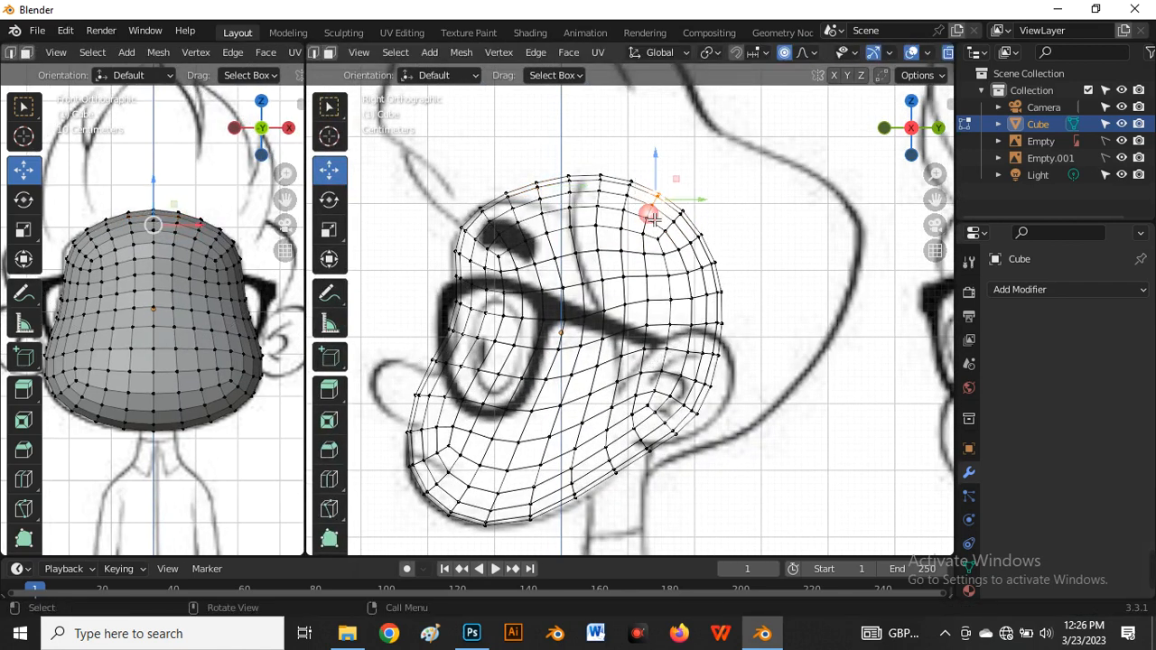
pyautogui.press('g')
pyautogui.click(722, 242)
pyautogui.moveTo(713, 230); pyautogui.dragTo(695, 254)
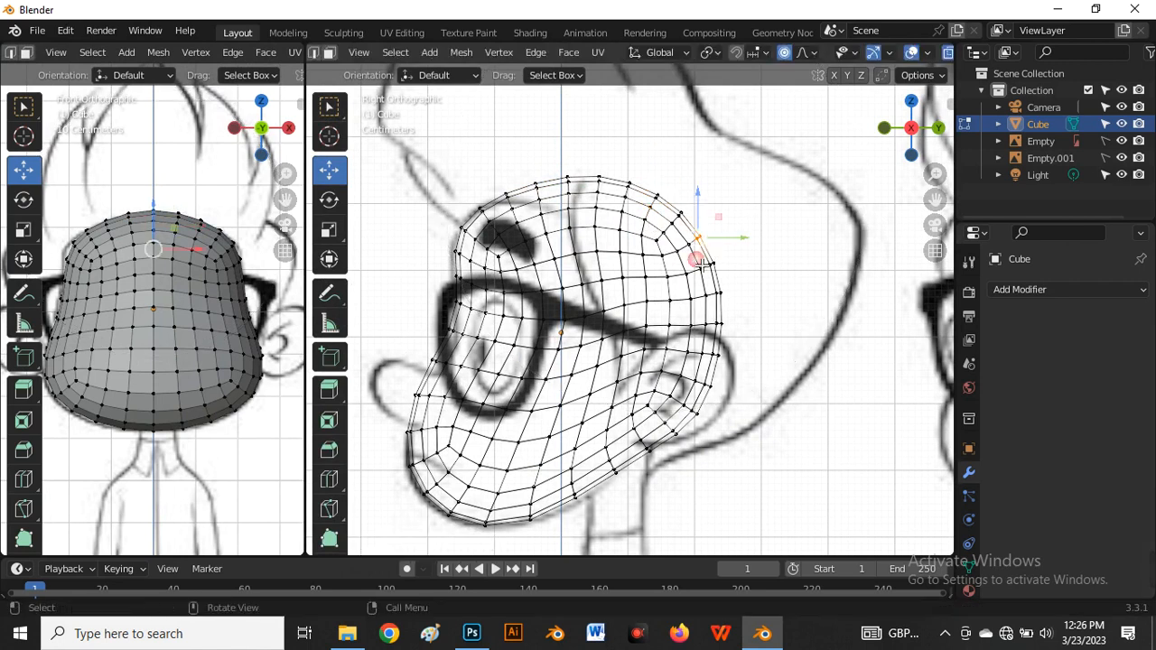
pyautogui.press('g')
pyautogui.click(698, 270)
# Move the back-of-head vertices just above the ear slightly to even out the rear contour
pyautogui.moveTo(730, 299); pyautogui.dragTo(700, 343)
pyautogui.press('g')
pyautogui.click(699, 351)
pyautogui.scroll(-4, 581, 250)
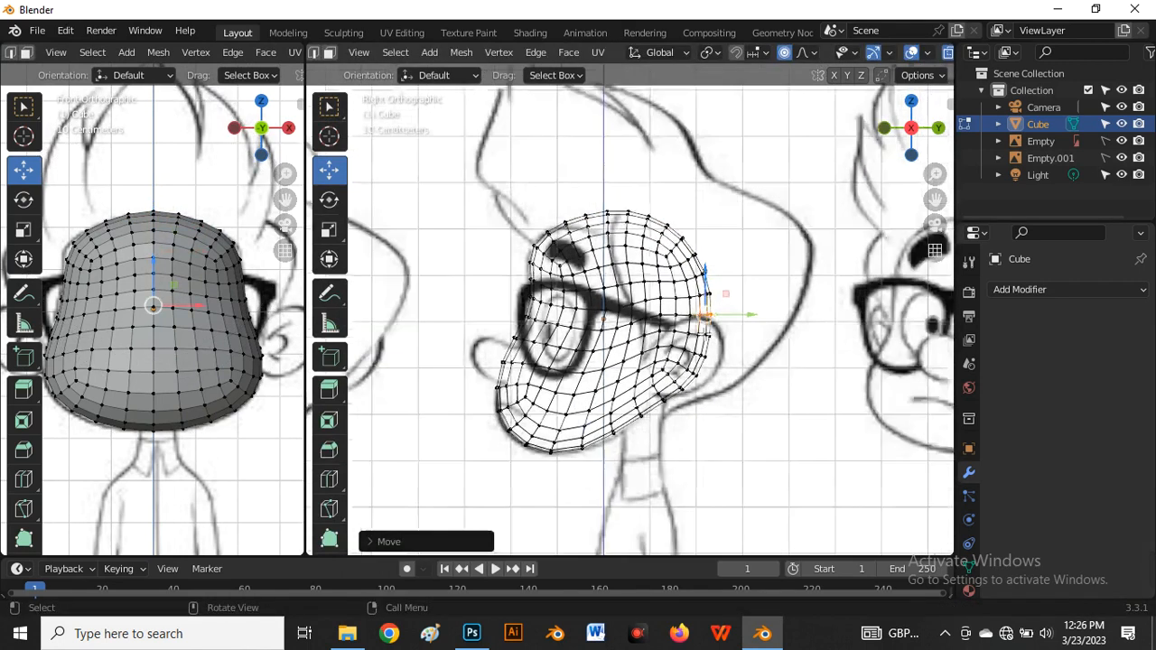
# Move the front vertices beside the eyebrow slightly to fit the forehead outline
pyautogui.scroll(4, 581, 249)
pyautogui.moveTo(578, 287); pyautogui.dragTo(606, 300)
pyautogui.scroll(3, 603, 290)
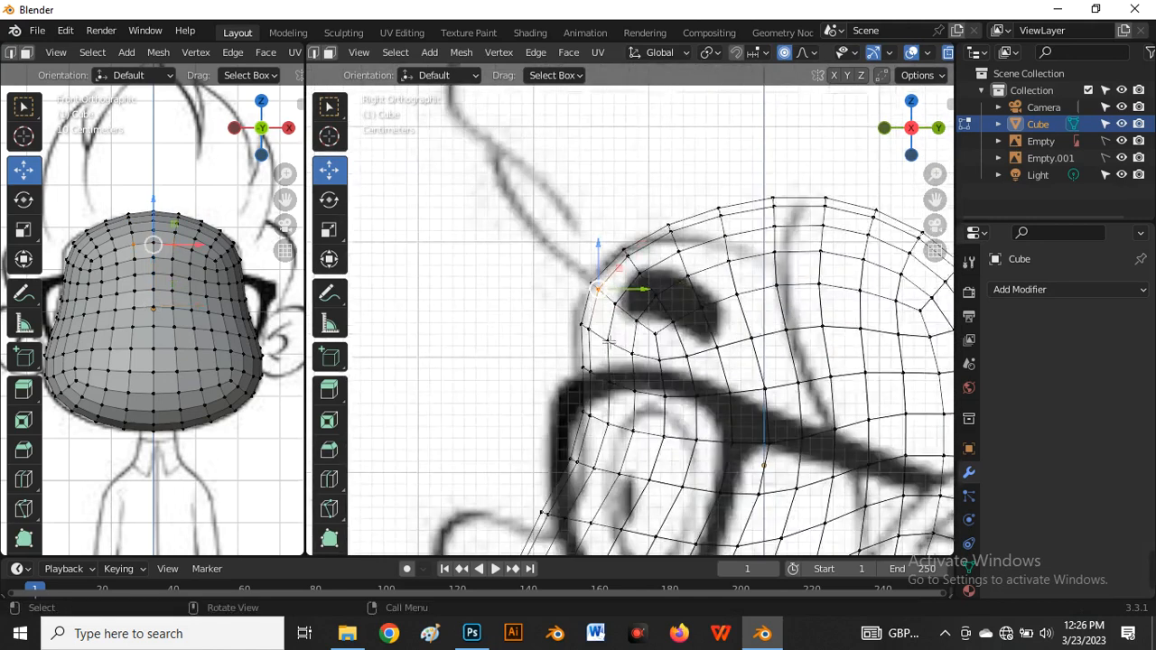
pyautogui.press('g')
pyautogui.click(618, 348)
pyautogui.scroll(-4, 589, 221)
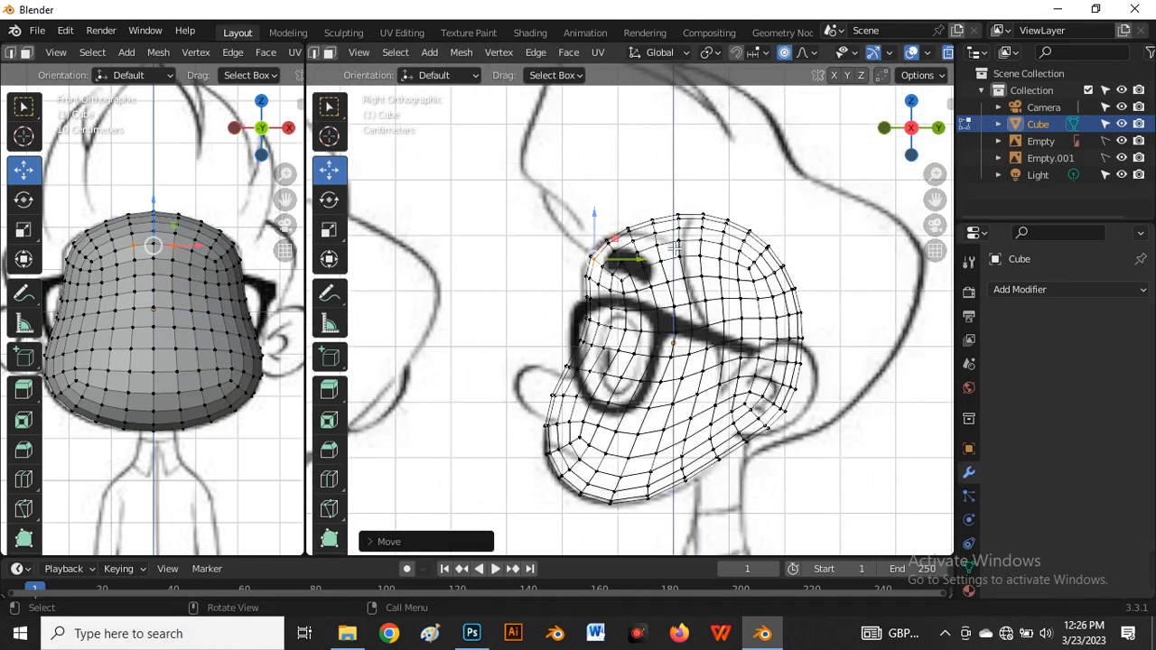
pyautogui.scroll(5, 677, 245)
pyautogui.scroll(-7, 633, 244)
pyautogui.scroll(-1, 642, 275)
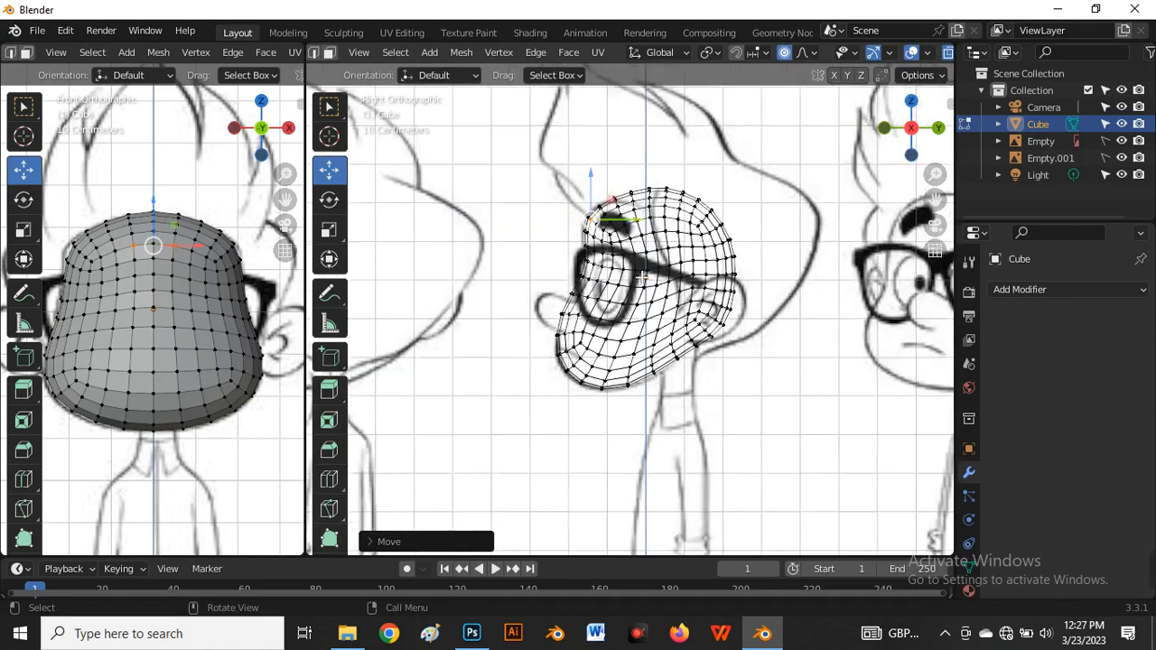
pyautogui.scroll(-3, 711, 252)
pyautogui.scroll(6, 725, 240)
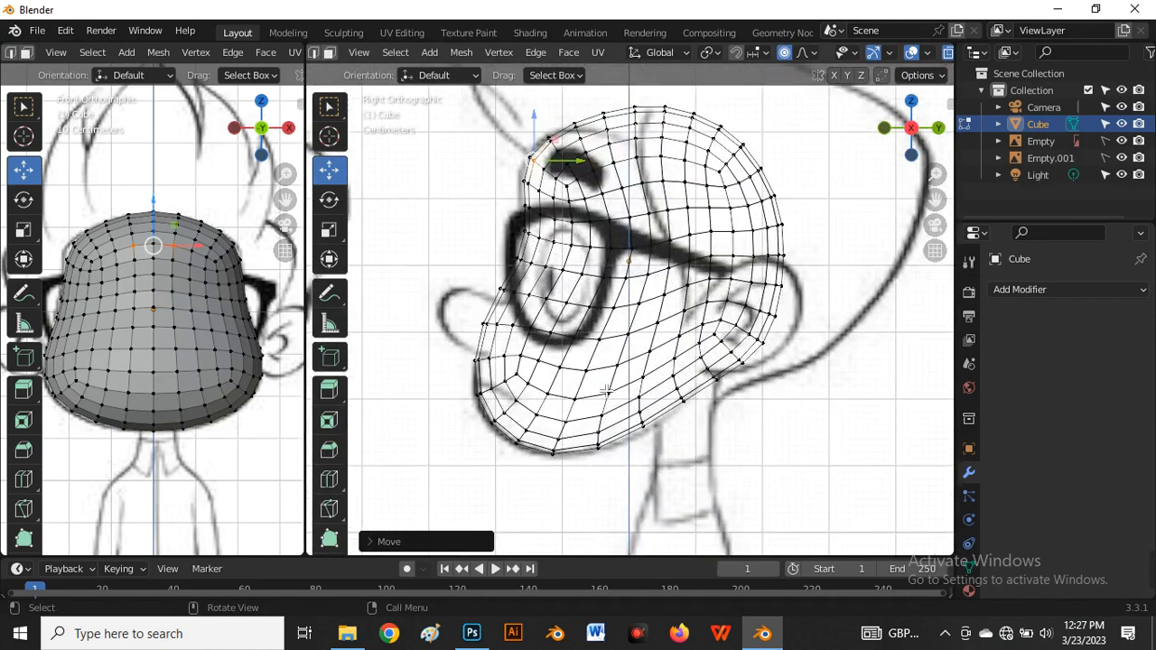
pyautogui.scroll(-3, 692, 289)
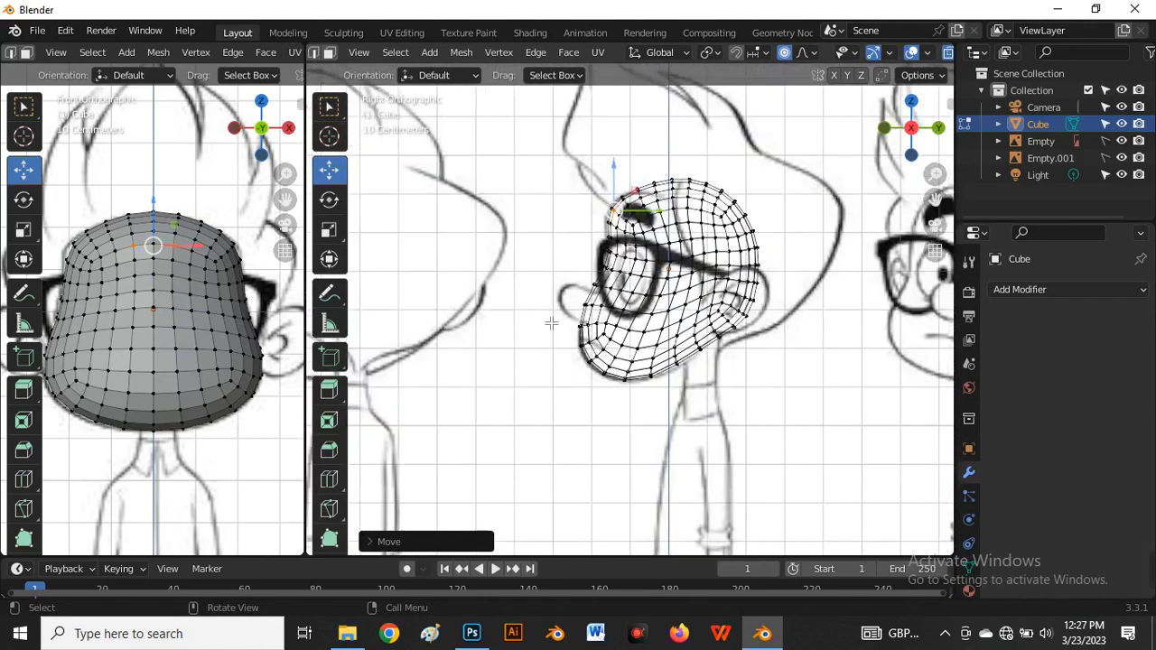
# Reduce the proportional size to about 0.084 m and adjust the front vertices level with the nose to follow the profile
pyautogui.scroll(7, 612, 310)
pyautogui.scroll(3, 611, 311)
pyautogui.keyDown('alt'); pyautogui.click(710, 289); pyautogui.keyUp('alt')
pyautogui.press('g')
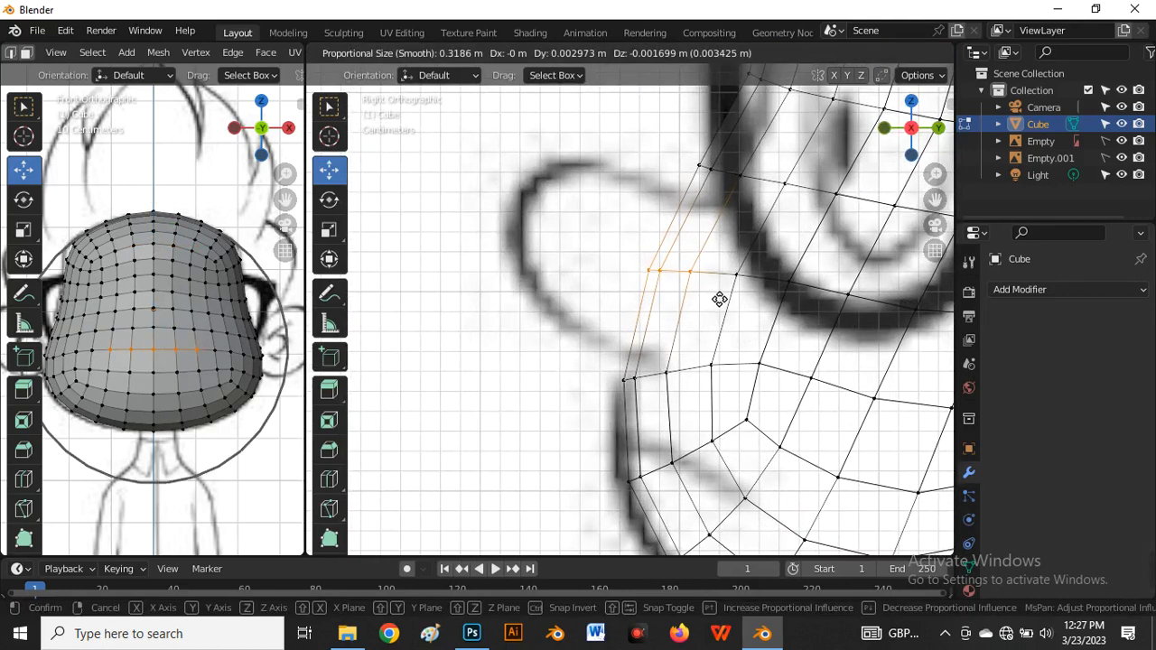
pyautogui.scroll(10, 720, 299)
pyautogui.click(679, 278)
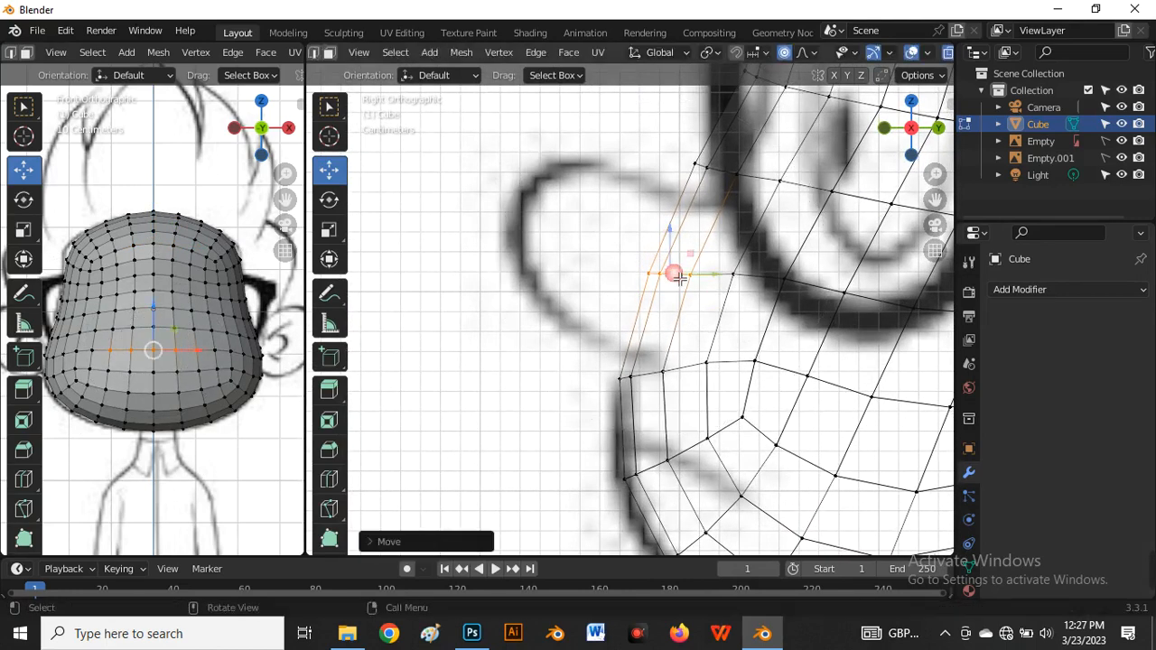
pyautogui.scroll(-5, 685, 287)
pyautogui.press('g')
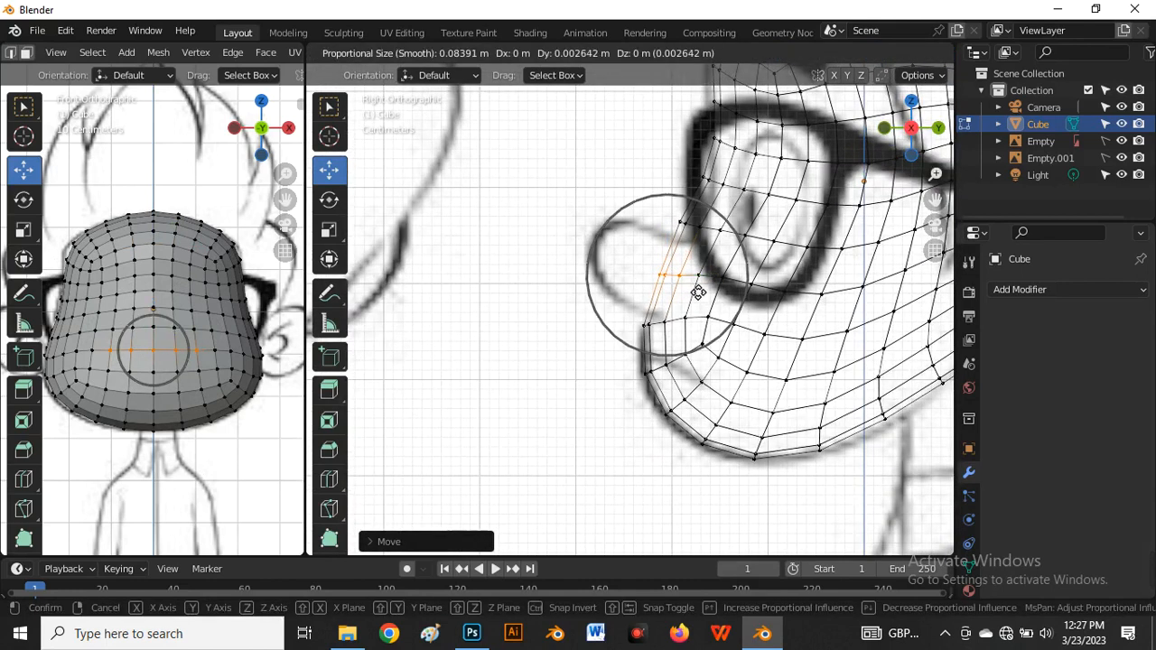
pyautogui.click(698, 288)
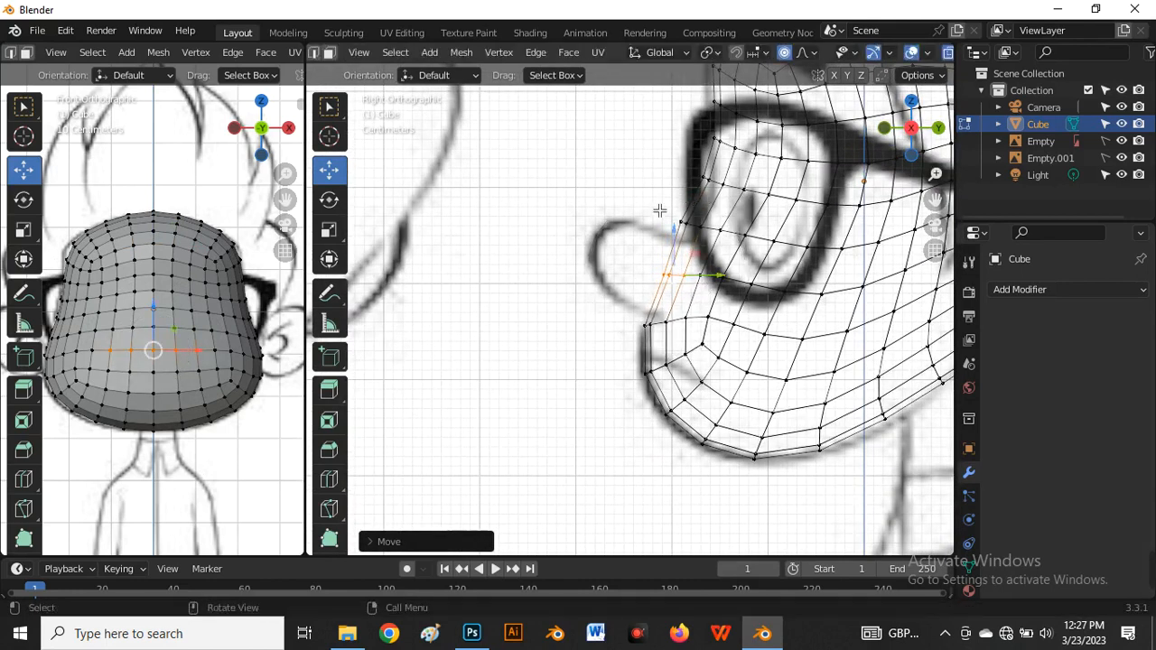
# Move the front vertices where the nose meets the glasses slightly to smooth the face profile
pyautogui.moveTo(657, 208); pyautogui.dragTo(696, 227)
pyautogui.press('g')
pyautogui.click(692, 226)
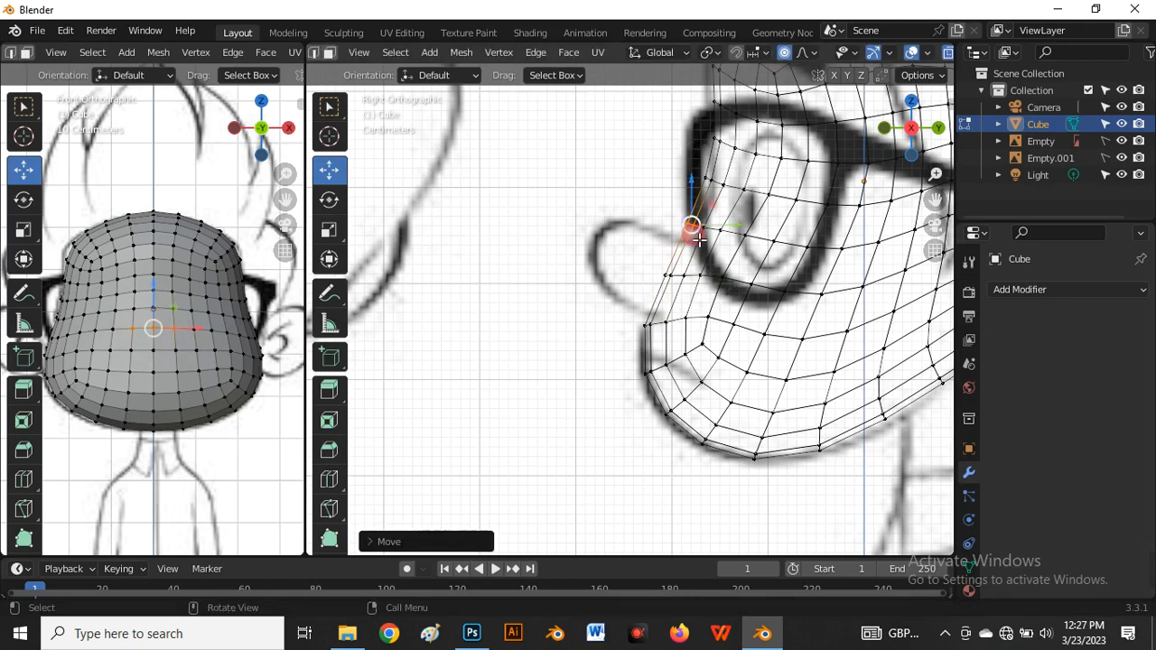
# Shift the front vertices at the top edge of the glasses slightly to even out the brow profile
pyautogui.scroll(-2, 692, 226)
pyautogui.scroll(3, 705, 192)
pyautogui.scroll(-3, 669, 203)
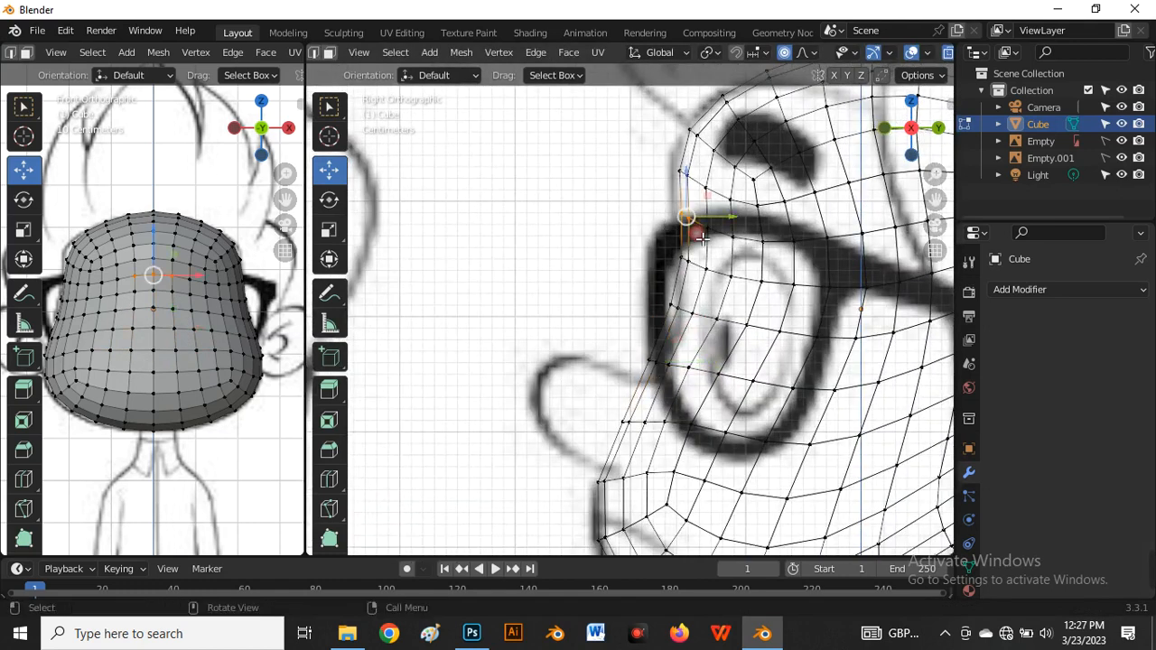
pyautogui.press('g')
pyautogui.click(687, 228)
pyautogui.scroll(-3, 678, 254)
pyautogui.scroll(-2, 270, 287)
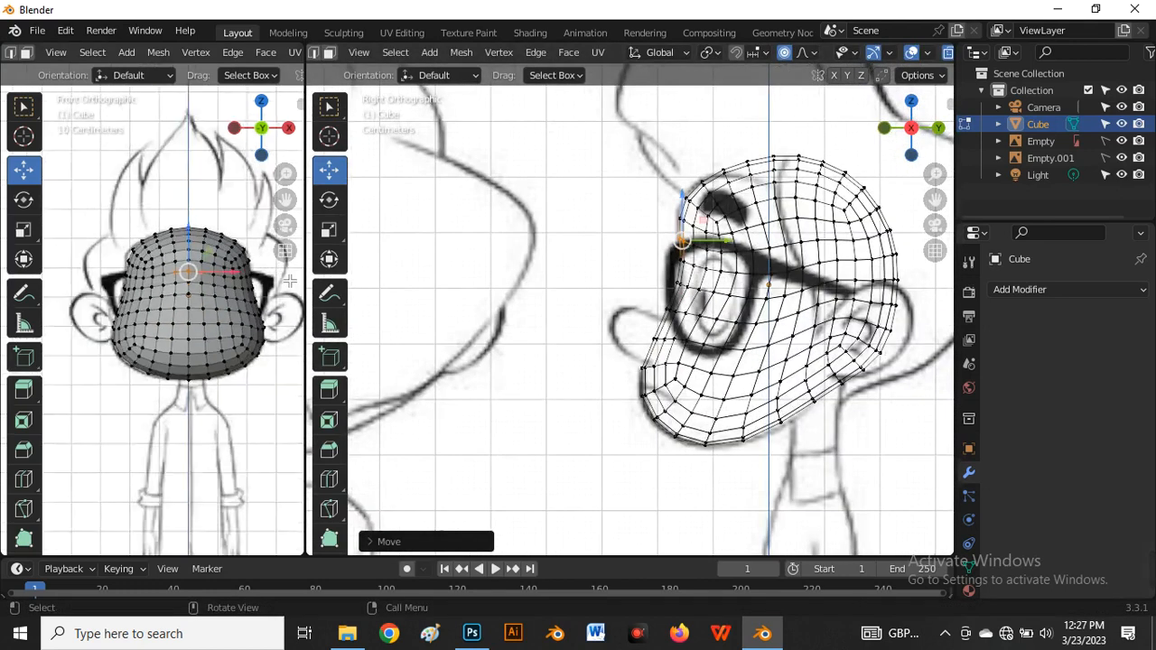
# Turn off X-ray in the side view and enlarge the front view to check the head's solid shape
pyautogui.hotkey('alt', 'z')
pyautogui.scroll(-2, 673, 284)
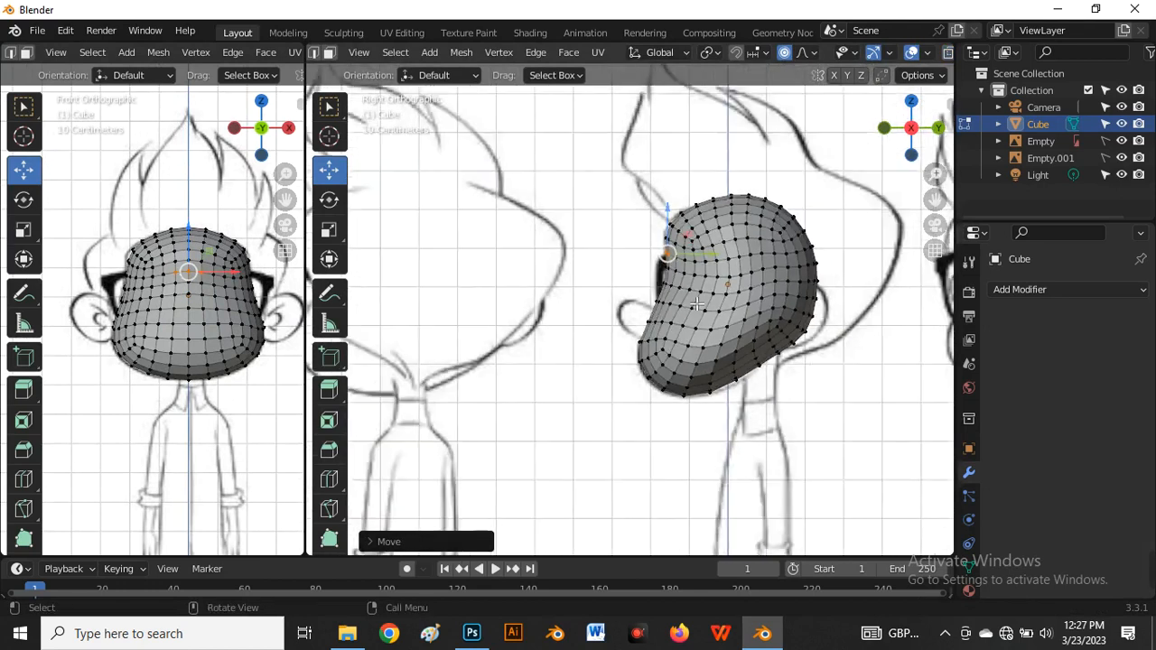
pyautogui.scroll(1, 741, 323)
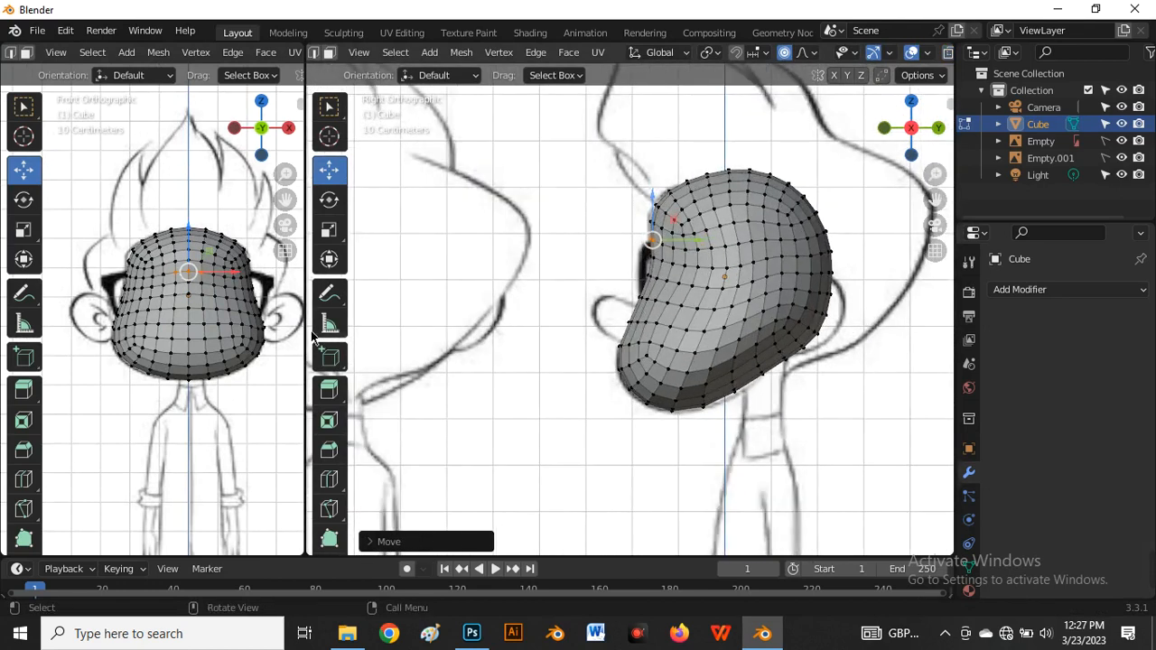
pyautogui.moveTo(310, 336); pyautogui.dragTo(529, 336)
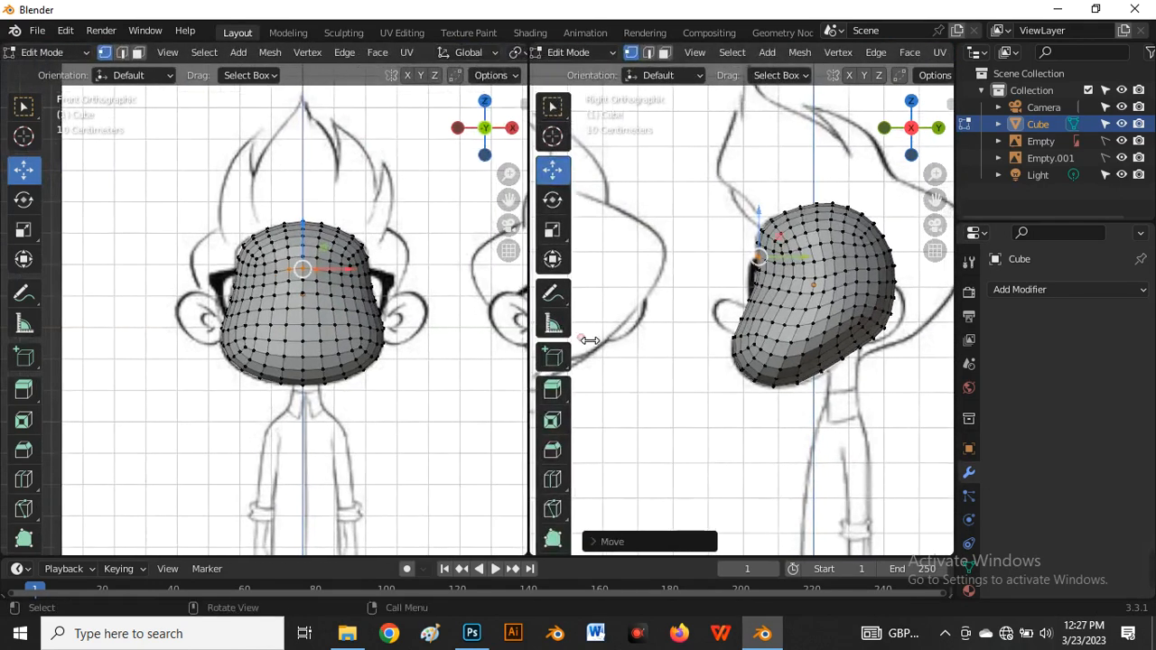
pyautogui.scroll(2, 822, 307)
pyautogui.scroll(1, 822, 307)
pyautogui.scroll(1, 472, 314)
pyautogui.scroll(4, 323, 291)
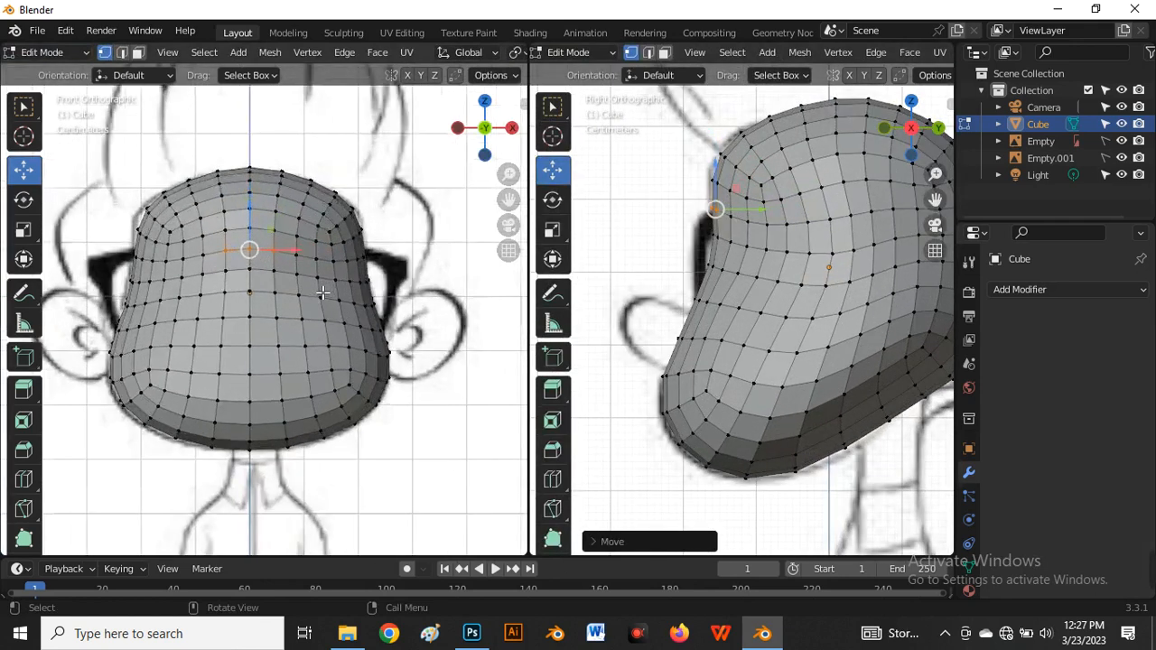
pyautogui.scroll(-2, 323, 292)
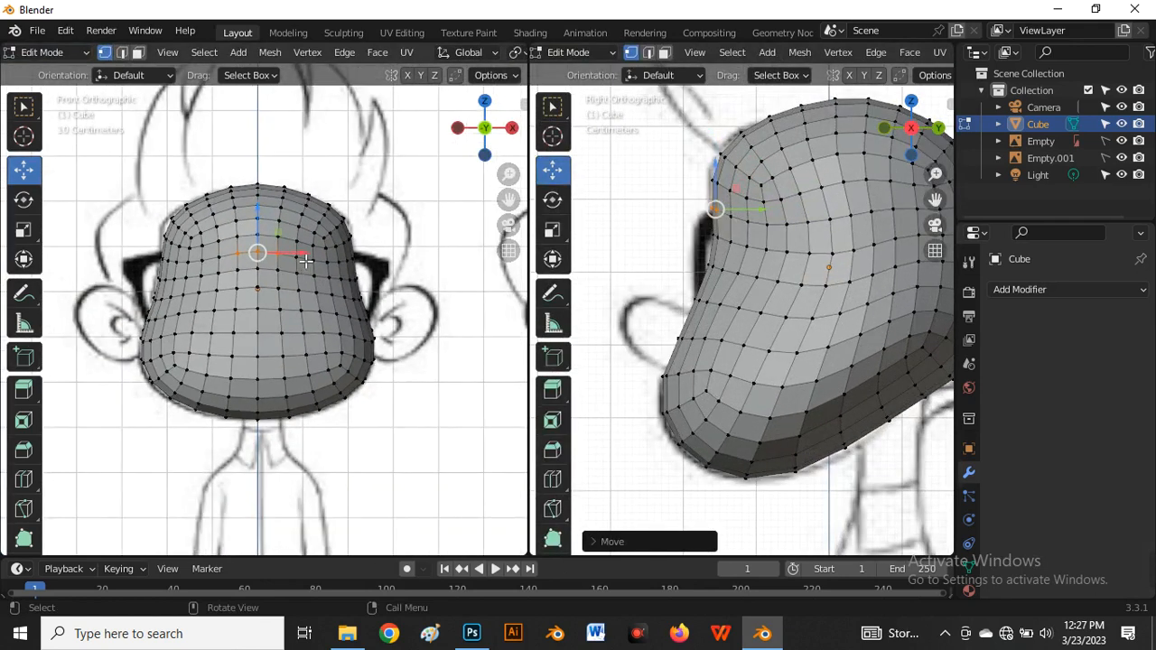
# Turn on X-ray in the front view and return the head to Edit Mode with face selection
pyautogui.press('Tab')
pyautogui.scroll(-1, 293, 258)
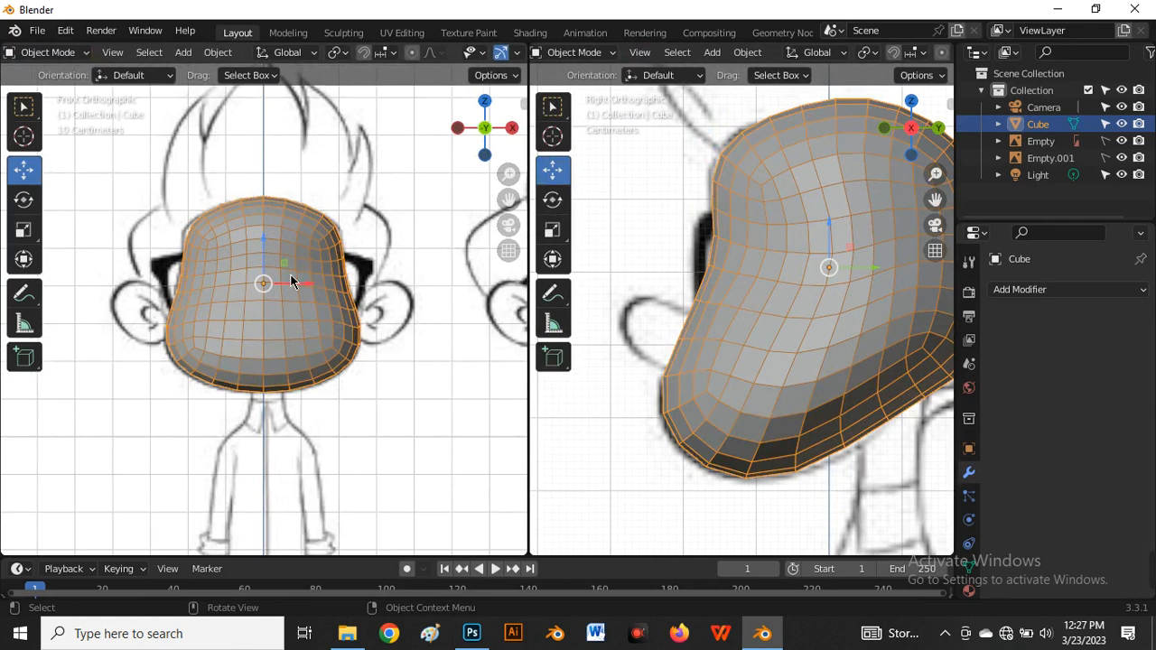
pyautogui.scroll(2, 295, 279)
pyautogui.scroll(-1, 295, 281)
pyautogui.hotkey('alt', 'z')
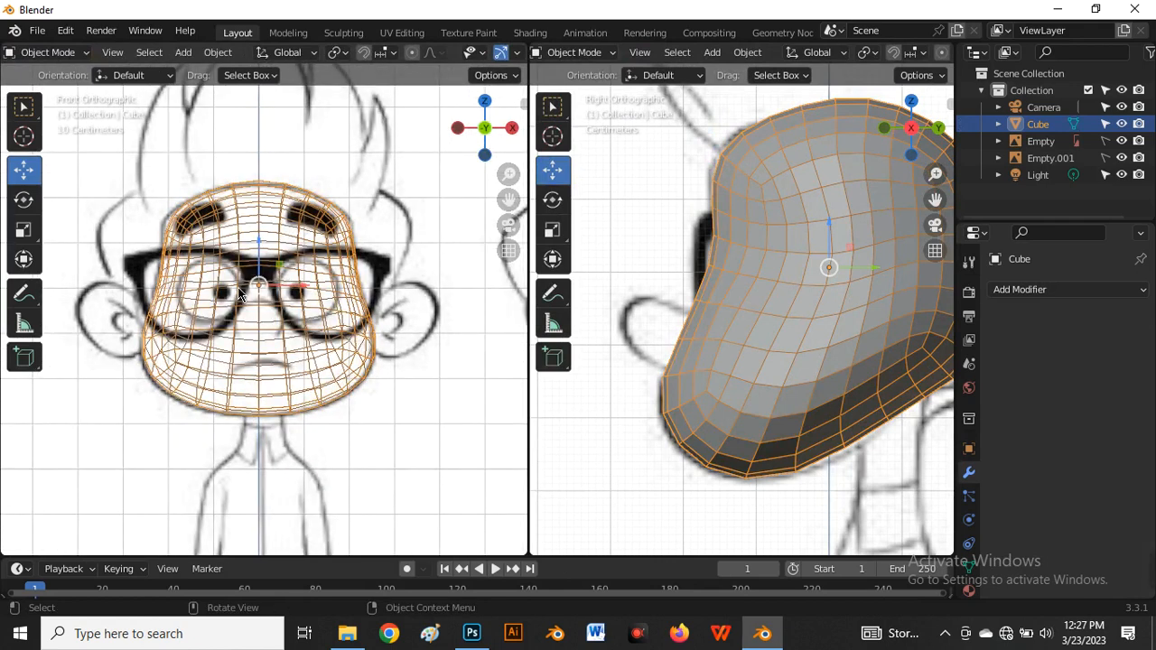
pyautogui.scroll(-1, 299, 256)
pyautogui.scroll(1, 246, 260)
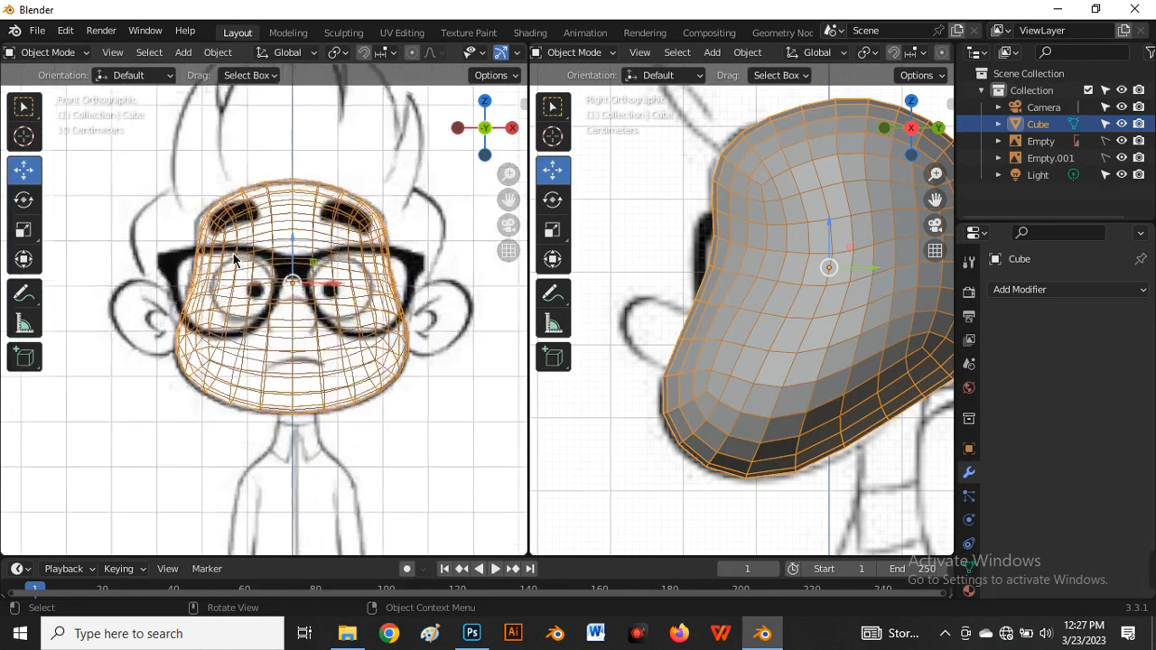
pyautogui.press('Tab')
pyautogui.press('3')
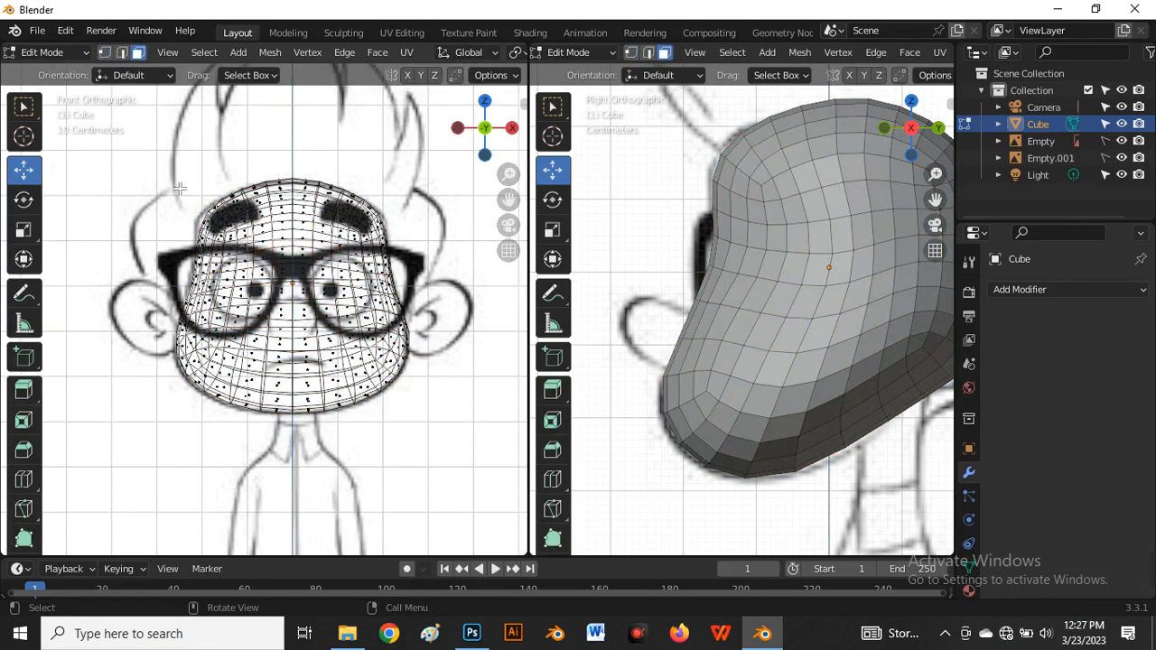
# Delete all faces on the negative-X half of the head and turn off X-ray in the front view
pyautogui.moveTo(148, 120); pyautogui.dragTo(283, 610)
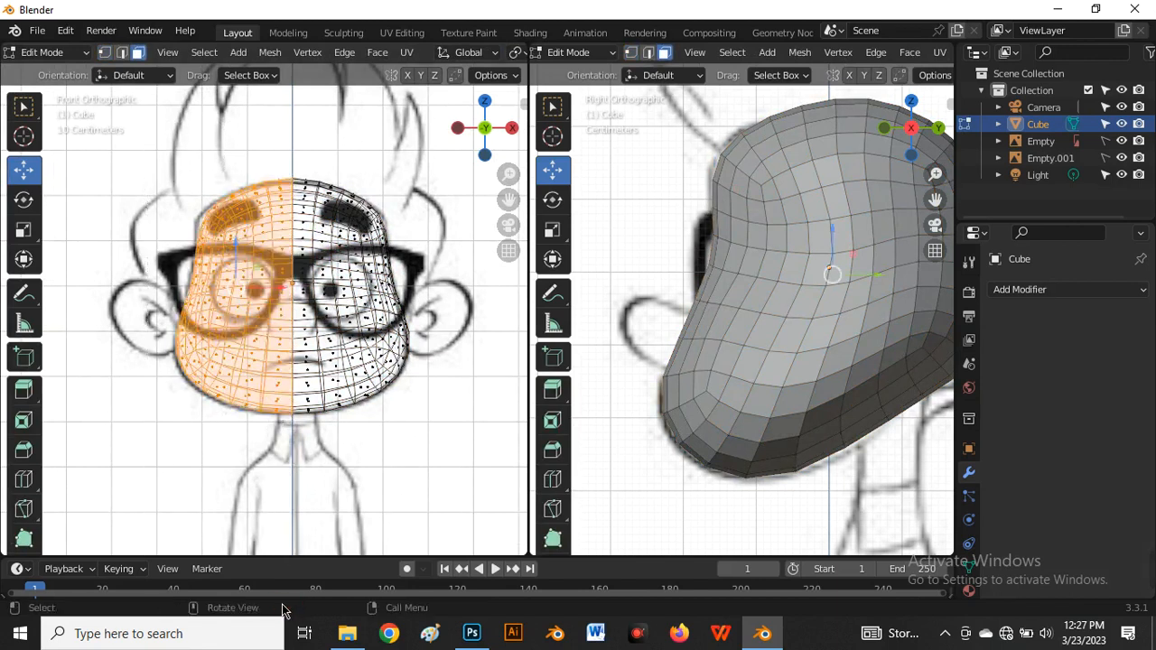
pyautogui.press('x')
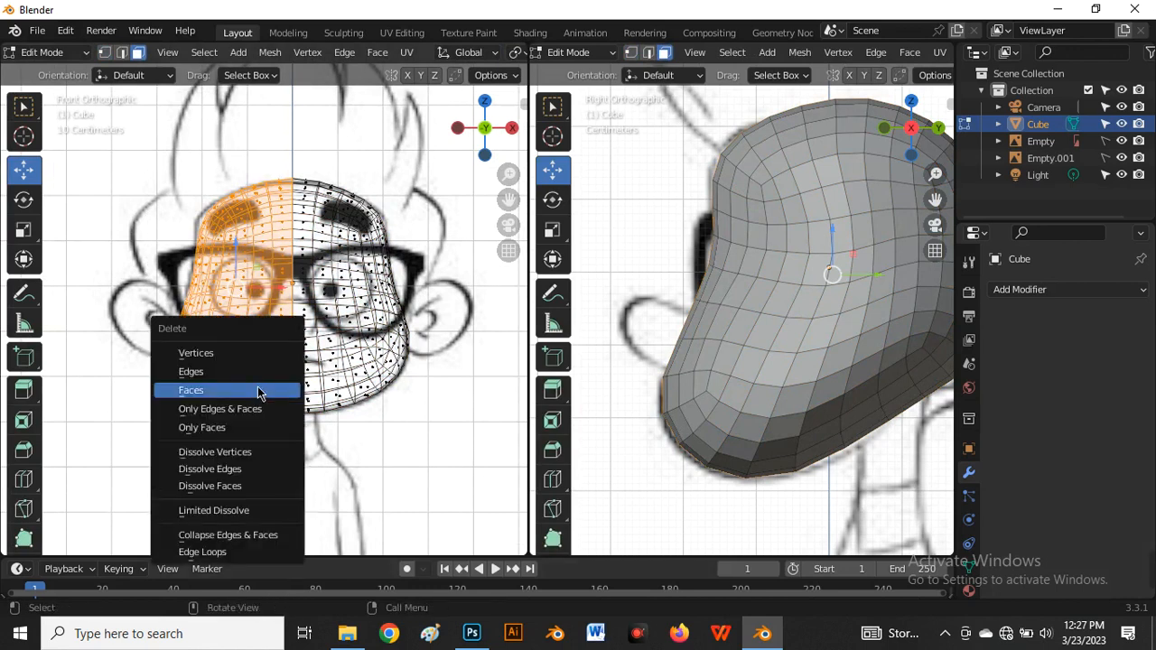
pyautogui.click(225, 392)
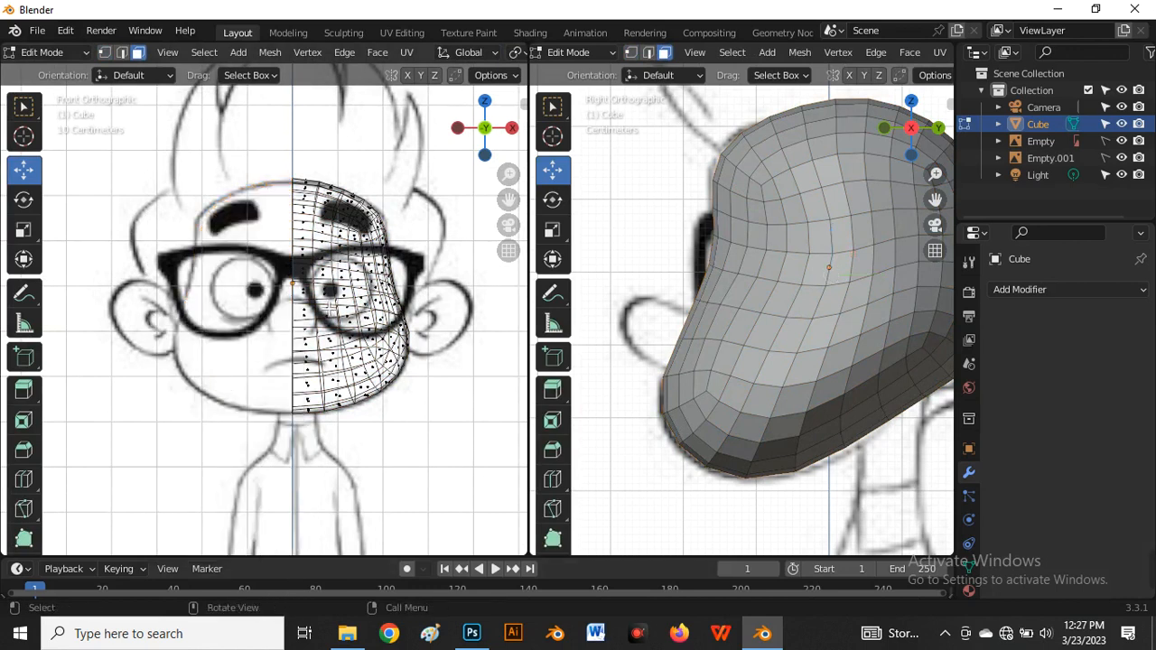
pyautogui.hotkey('alt', 'z')
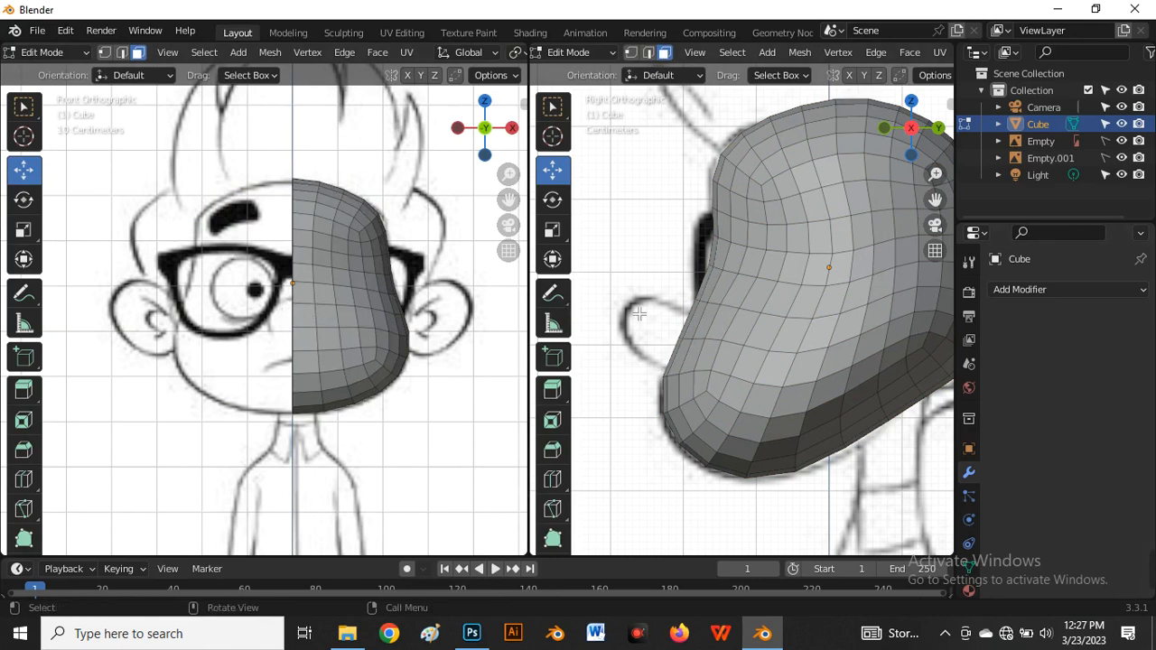
# Add a Mirror modifier on the X axis with Clipping enabled and its edit-cage display turned on
pyautogui.click(1070, 291)
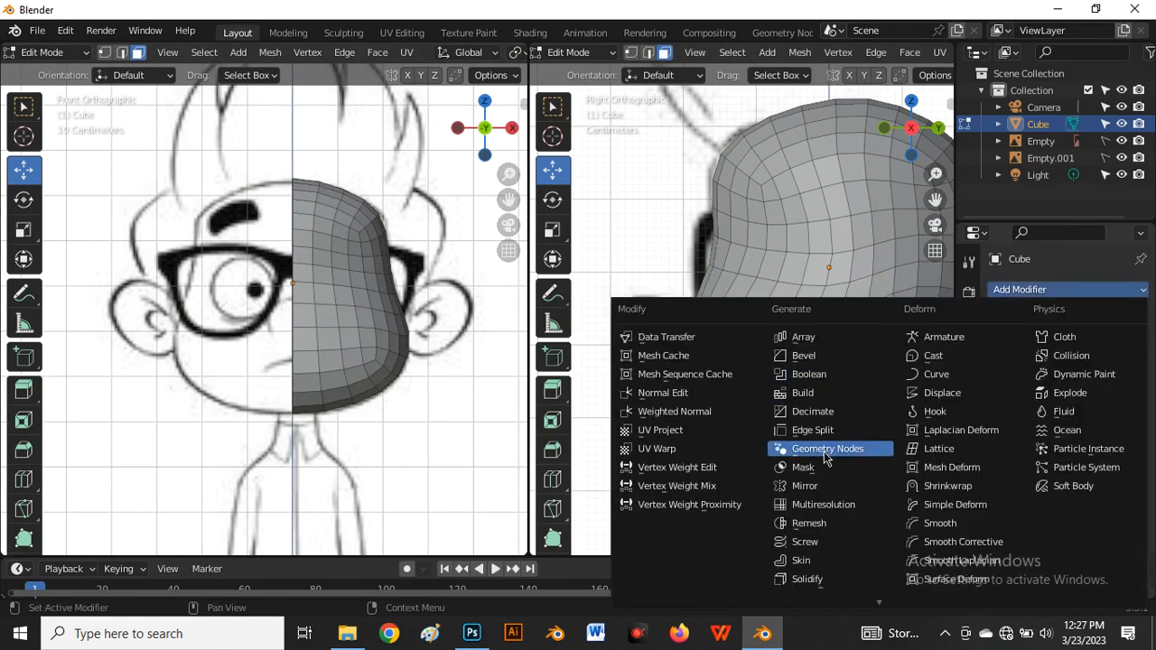
pyautogui.click(818, 487)
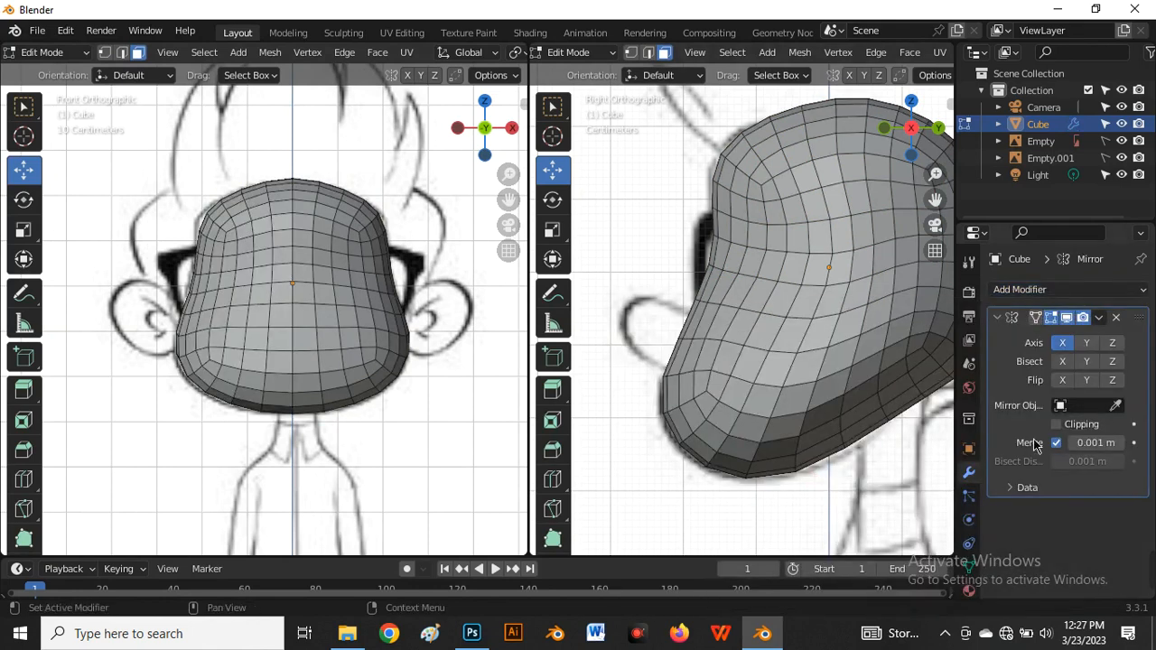
pyautogui.click(1060, 426)
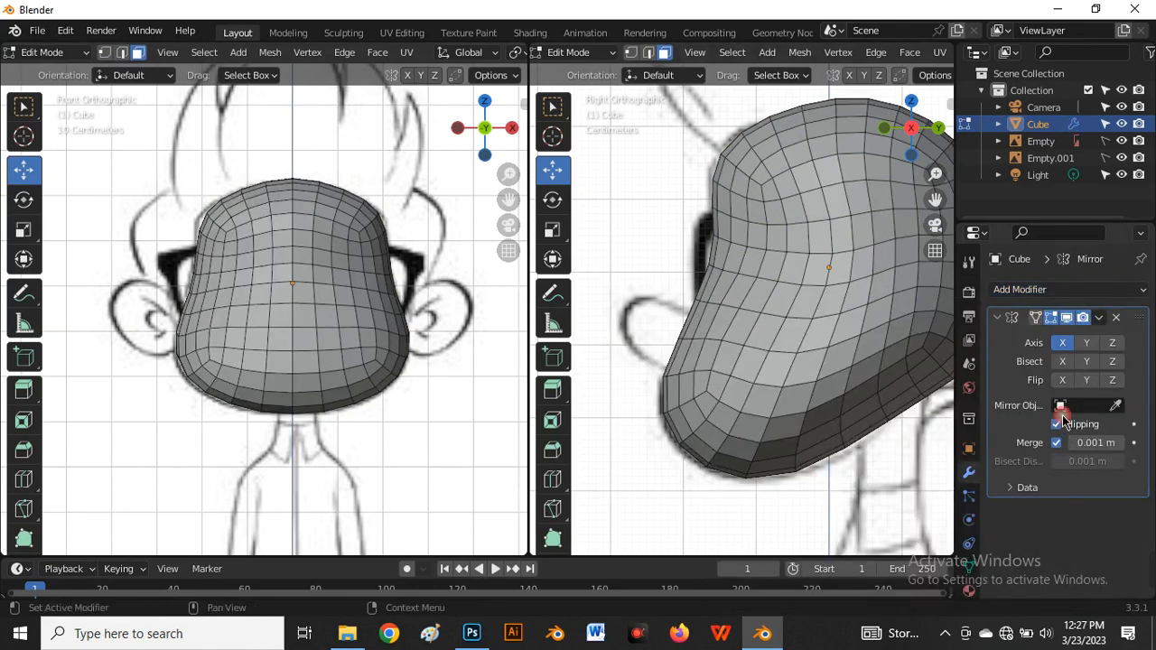
pyautogui.click(1036, 318)
# Check how the mirrored faces around the eyes line up with the front reference, with X-ray on and off
pyautogui.scroll(2, 322, 299)
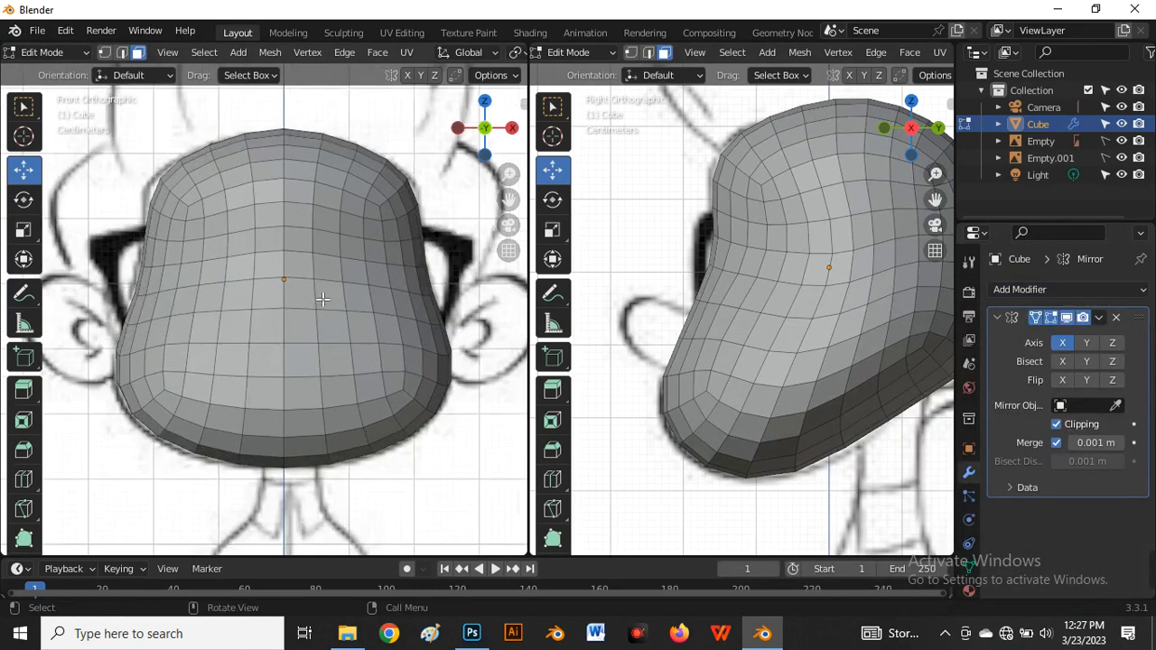
pyautogui.scroll(-2, 322, 299)
pyautogui.click(320, 263)
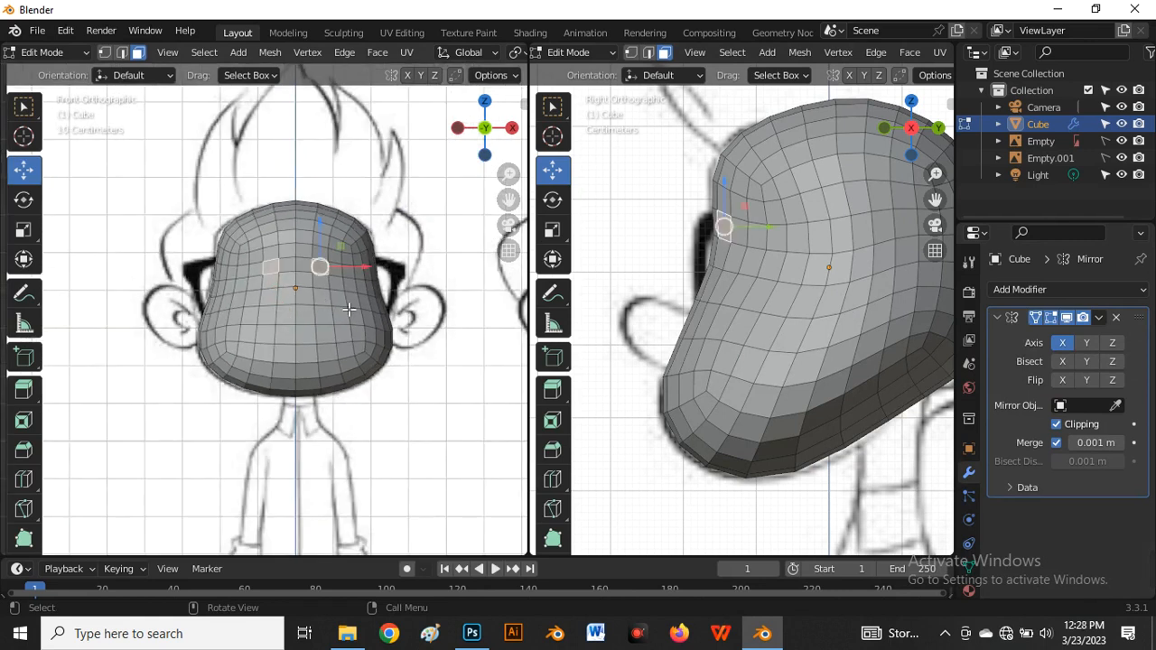
pyautogui.scroll(2, 355, 283)
pyautogui.click(318, 269)
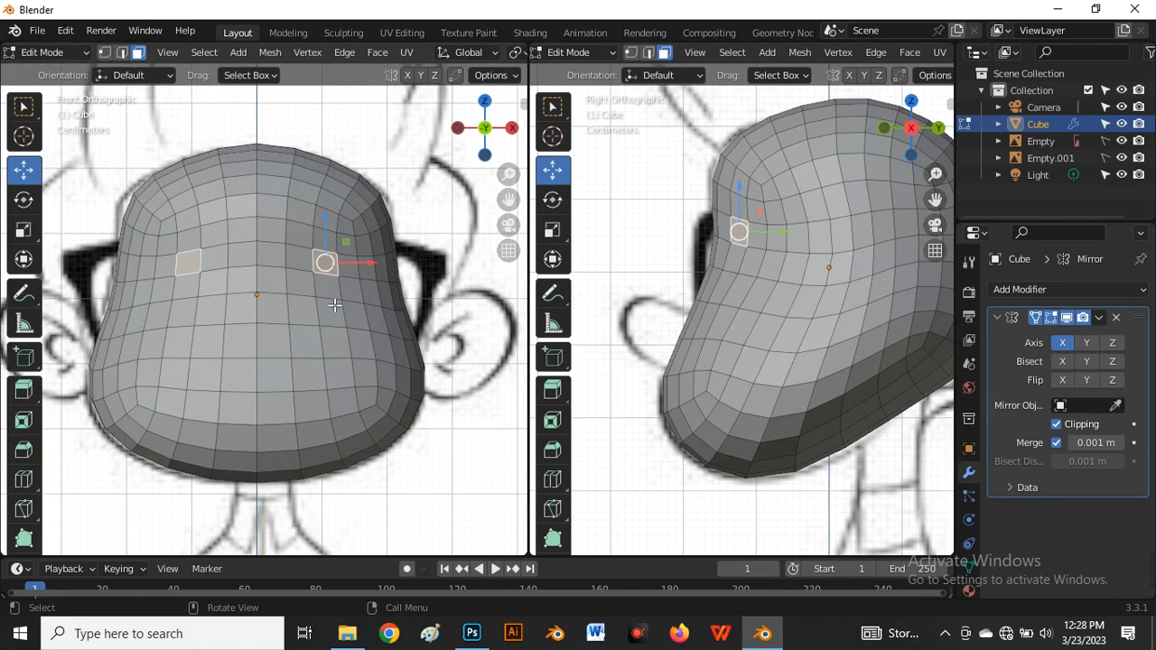
pyautogui.scroll(-1, 334, 305)
pyautogui.hotkey('alt', 'z')
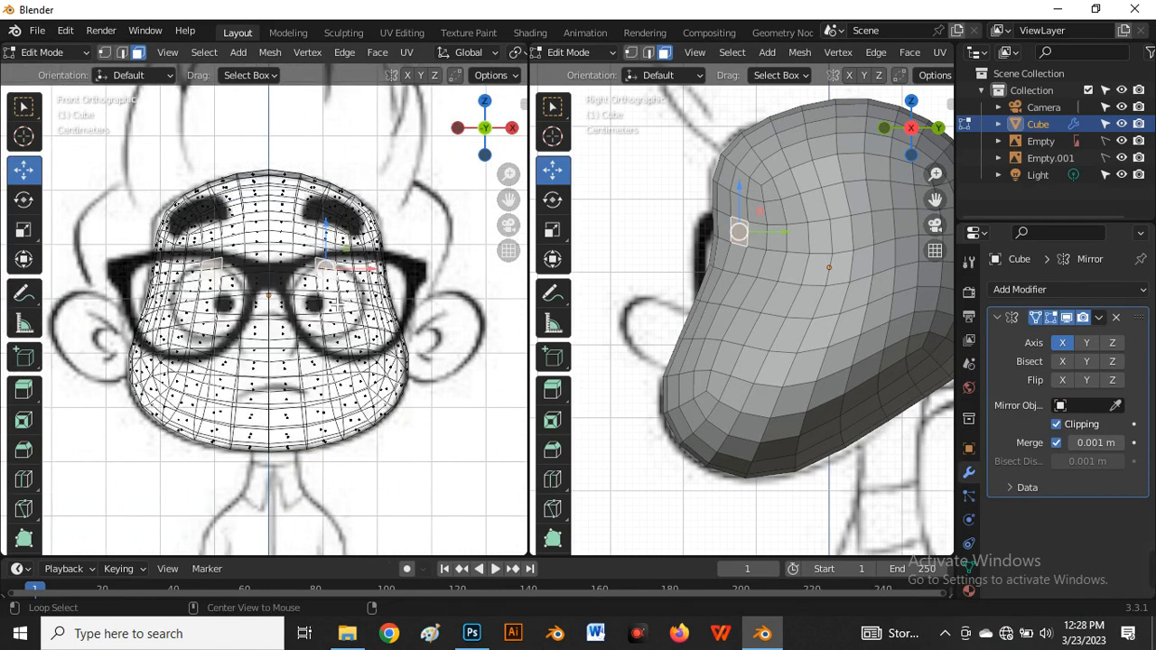
pyautogui.hotkey('alt', 'z')
# Select the faces of the front half of the head through X-ray in the side view
pyautogui.scroll(-2, 624, 314)
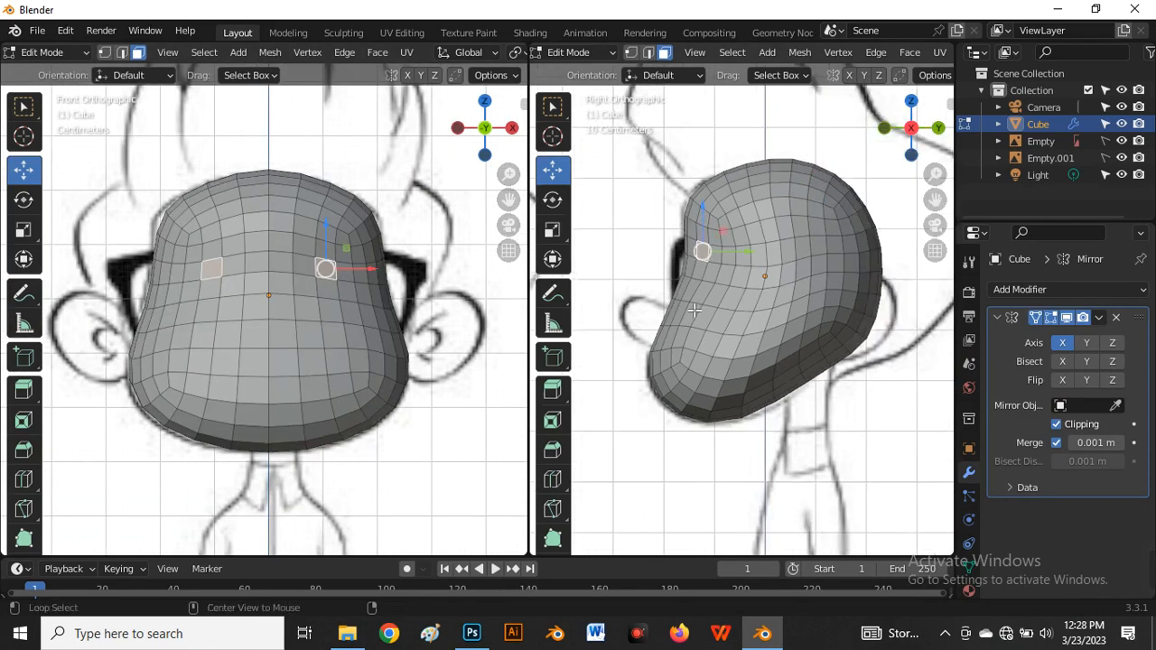
pyautogui.hotkey('alt', 'z')
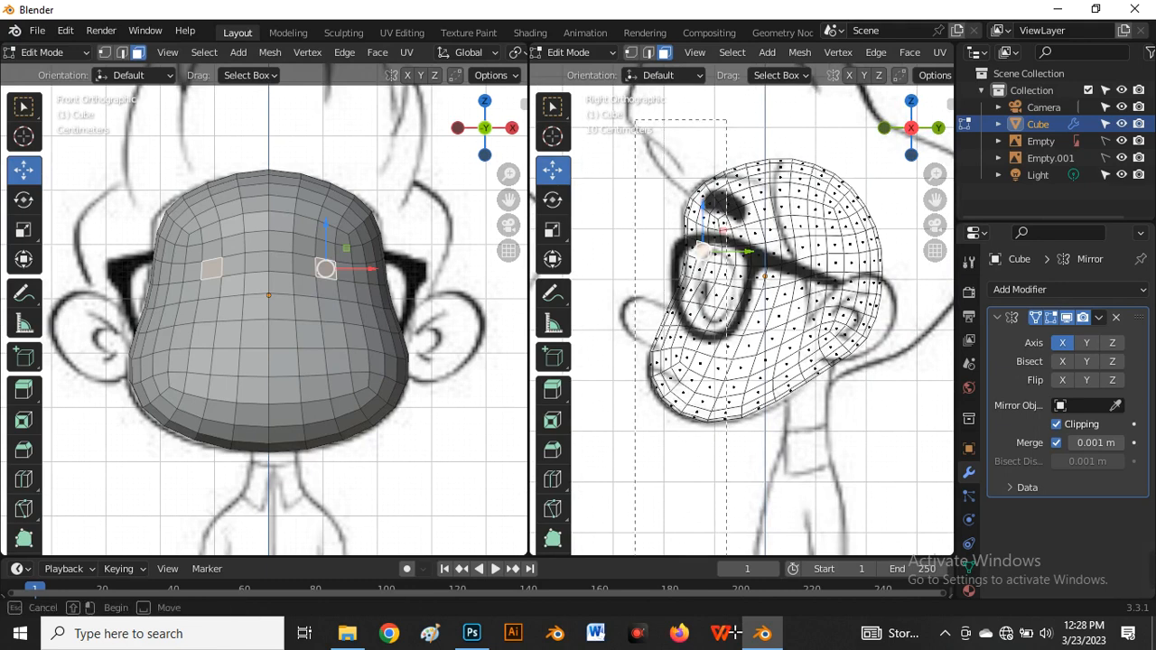
pyautogui.press('a')
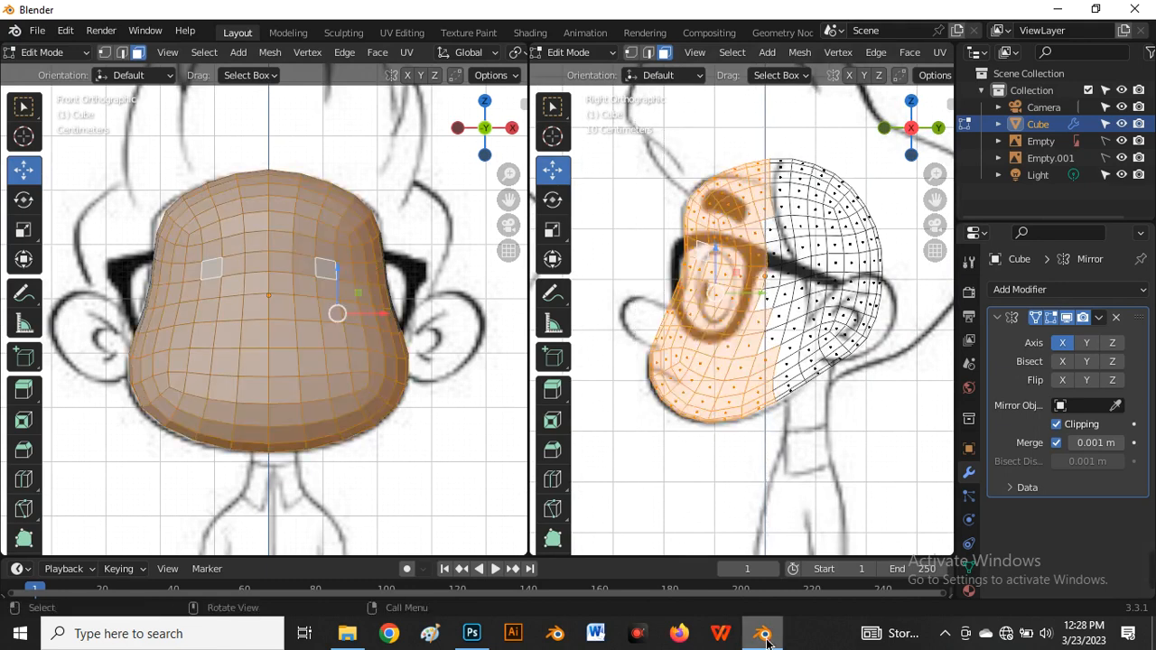
pyautogui.keyDown('shift'); pyautogui.click(765, 358); pyautogui.keyUp('shift')
pyautogui.keyDown('shift'); pyautogui.click(765, 361); pyautogui.keyUp('shift')
pyautogui.keyDown('shift'); pyautogui.click(760, 396); pyautogui.keyUp('shift')
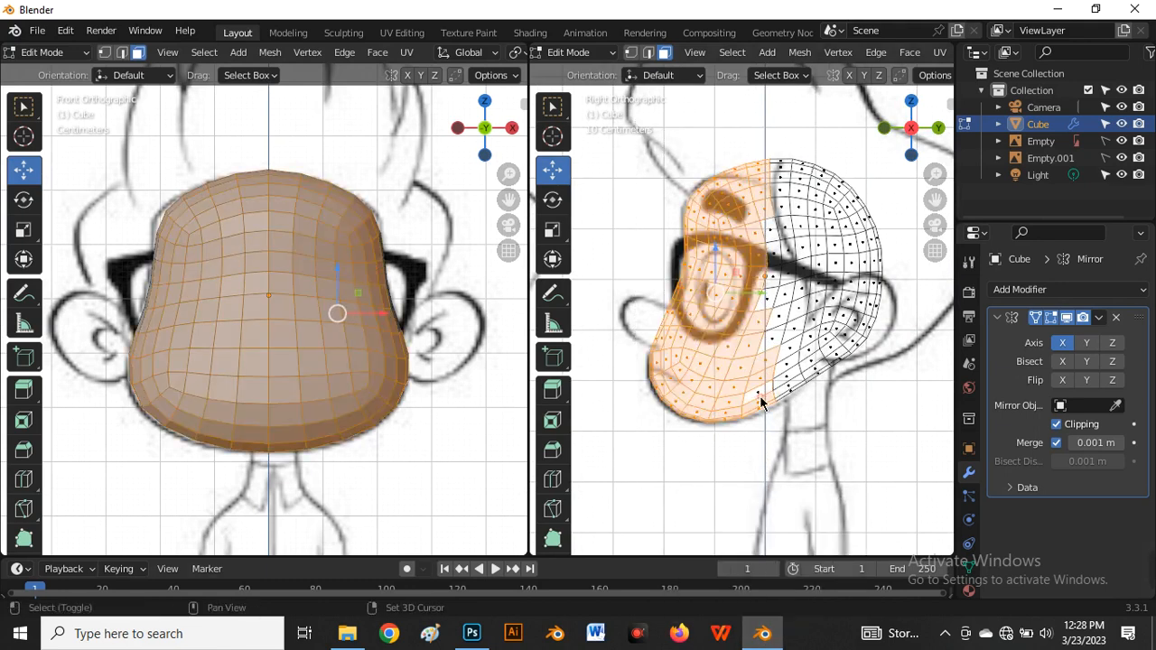
# Deselect the stray lower faces and rearmost column of the front selection, then hide all unselected faces at the back of the head
pyautogui.scroll(1, 760, 406)
pyautogui.hotkey('alt', 'z')
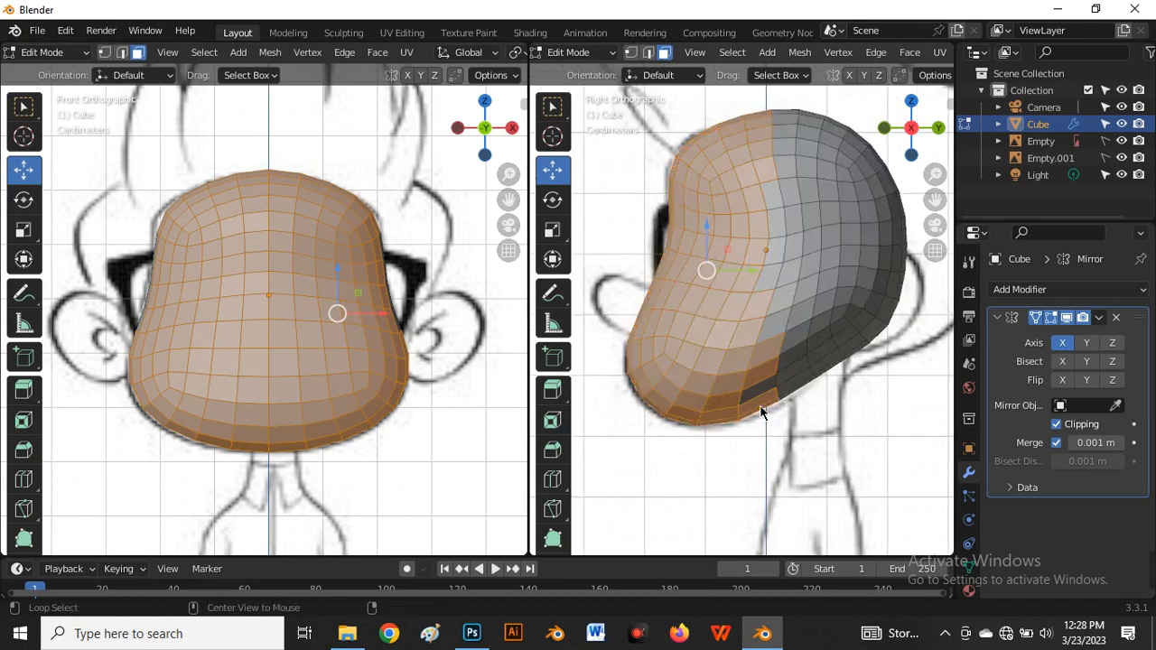
pyautogui.keyDown('shift'); pyautogui.click(765, 351); pyautogui.keyUp('shift')
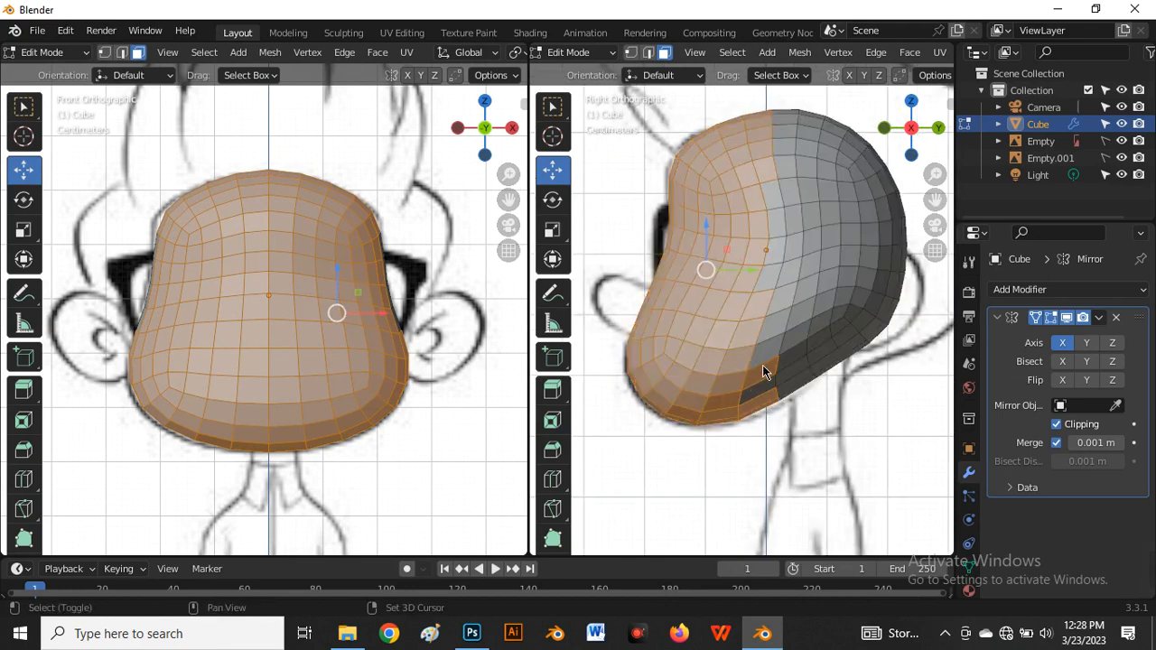
pyautogui.keyDown('shift'); pyautogui.click(763, 389); pyautogui.keyUp('shift')
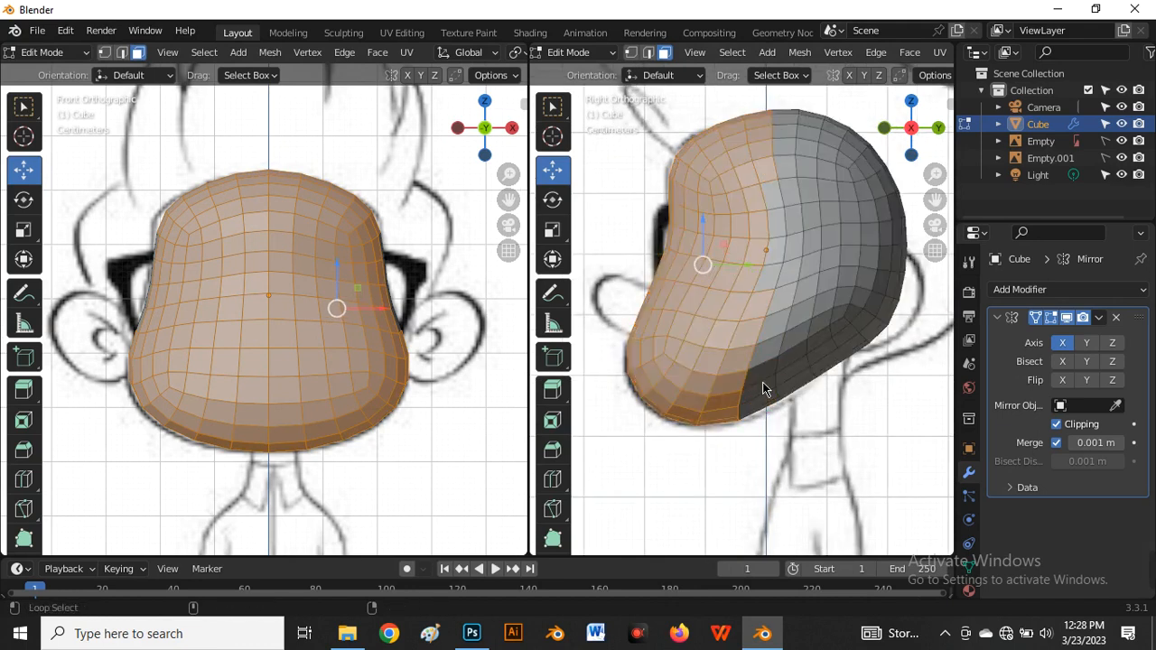
pyautogui.keyDown('alt'); pyautogui.keyDown('shift'); pyautogui.click(769, 182); pyautogui.keyUp('shift'); pyautogui.keyUp('alt')
pyautogui.scroll(-1, 746, 275)
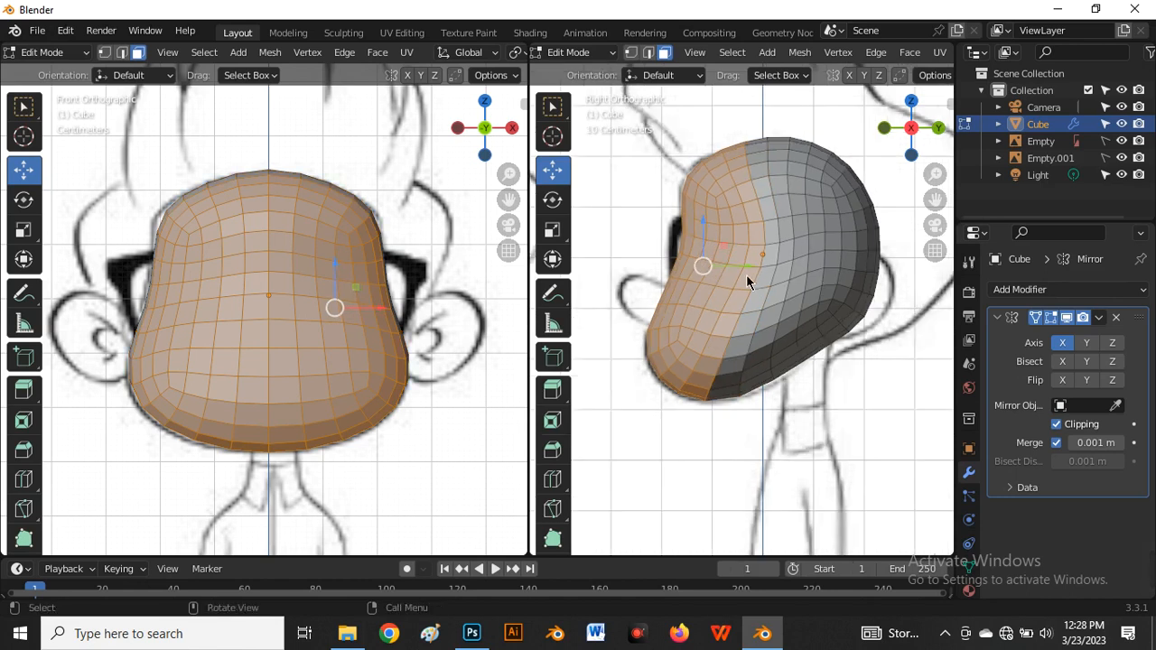
pyautogui.scroll(-1, 745, 274)
pyautogui.scroll(1, 728, 234)
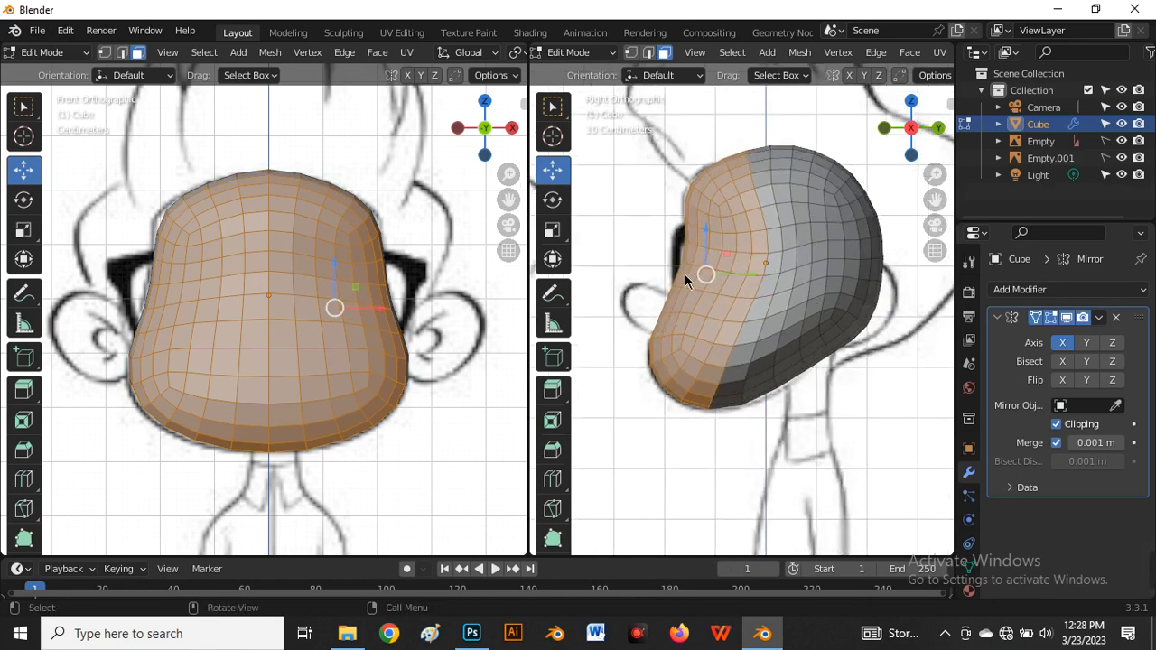
pyautogui.hotkey('shift', 'h')
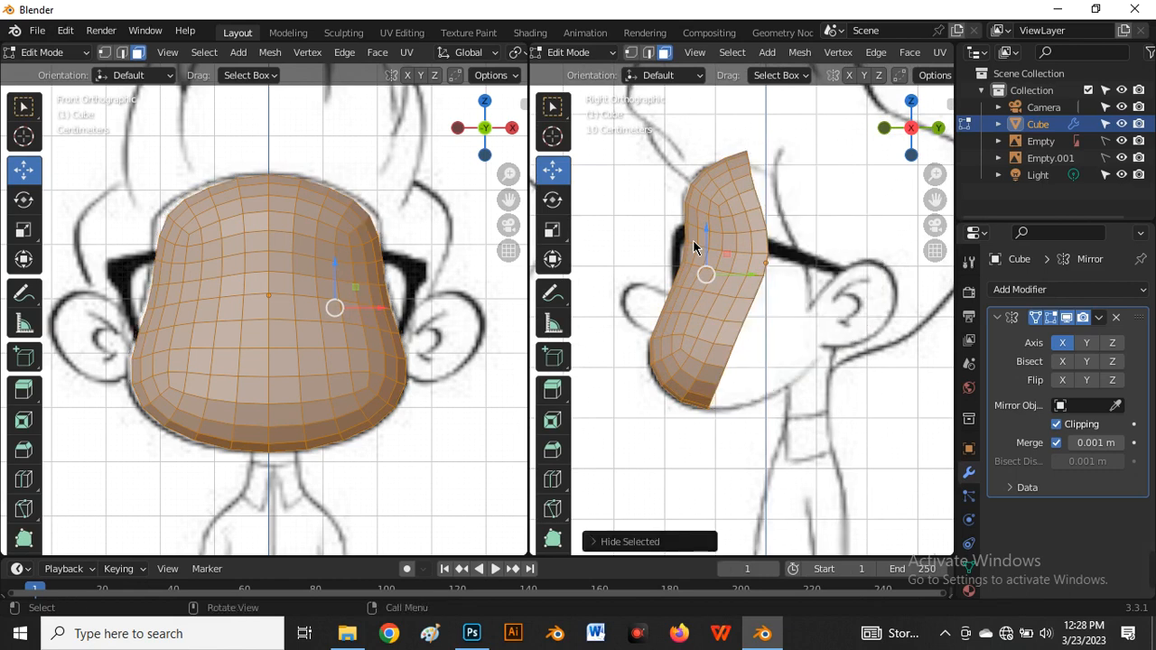
# Using vertex selection and X-ray in the front view, move the vertex column beside the nose slightly toward the center along X
pyautogui.click(331, 297)
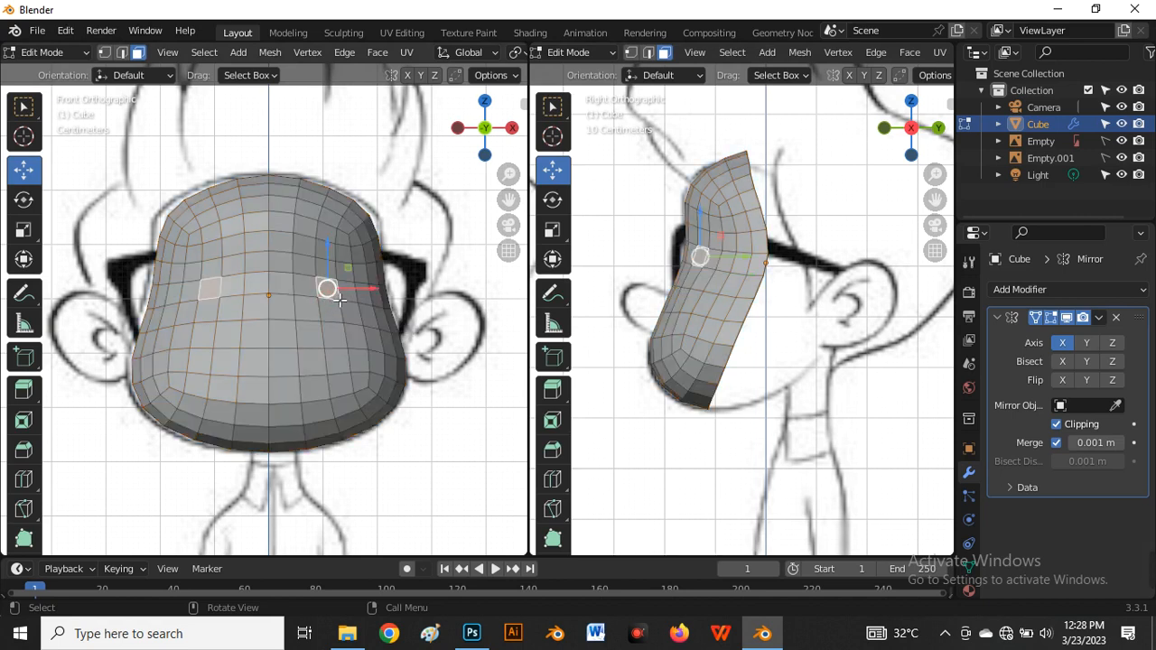
pyautogui.scroll(1, 339, 301)
pyautogui.hotkey('alt', 'z')
pyautogui.scroll(4, 330, 303)
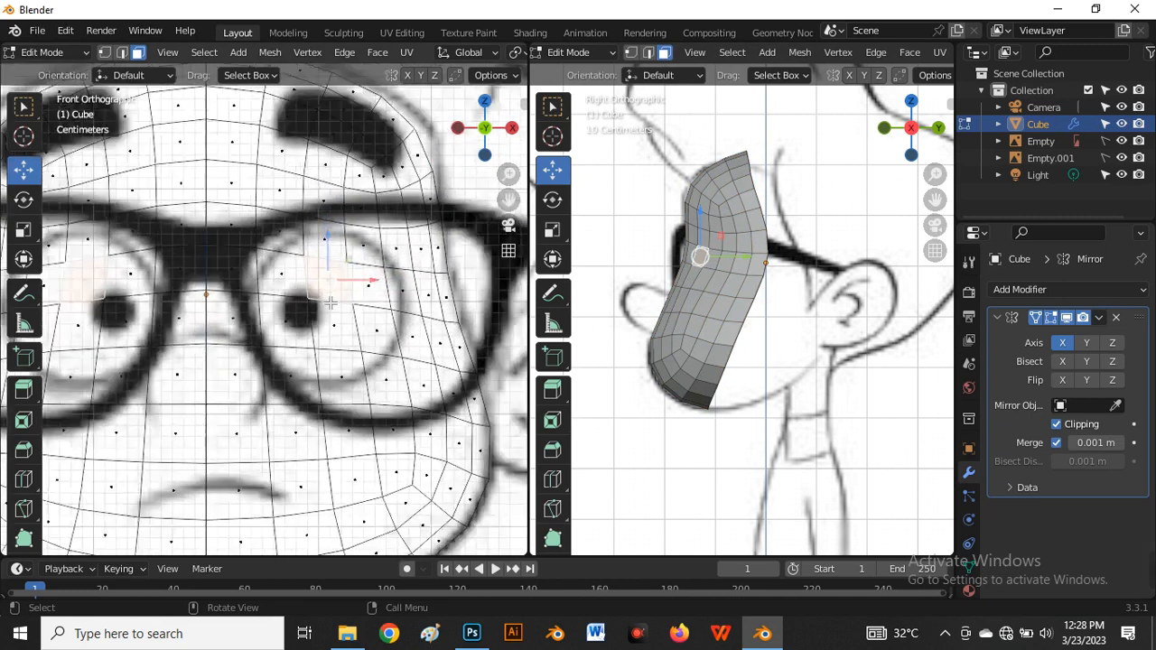
pyautogui.scroll(-3, 328, 303)
pyautogui.press('1')
pyautogui.scroll(4, 277, 308)
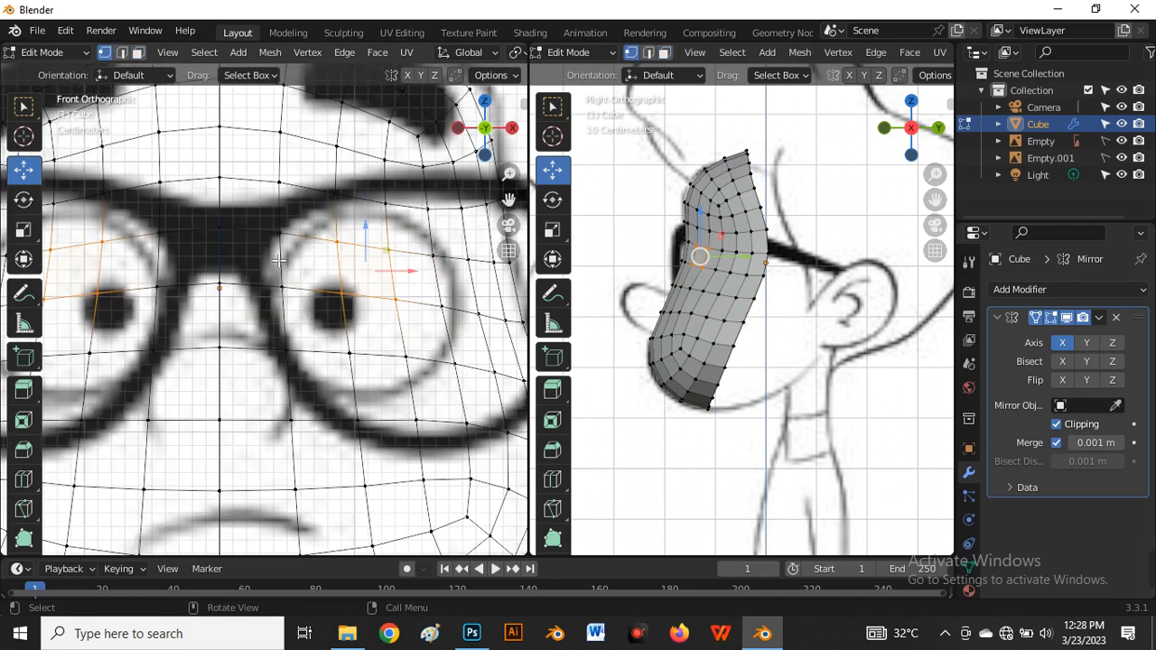
pyautogui.press('b')
pyautogui.moveTo(269, 219); pyautogui.dragTo(299, 487)
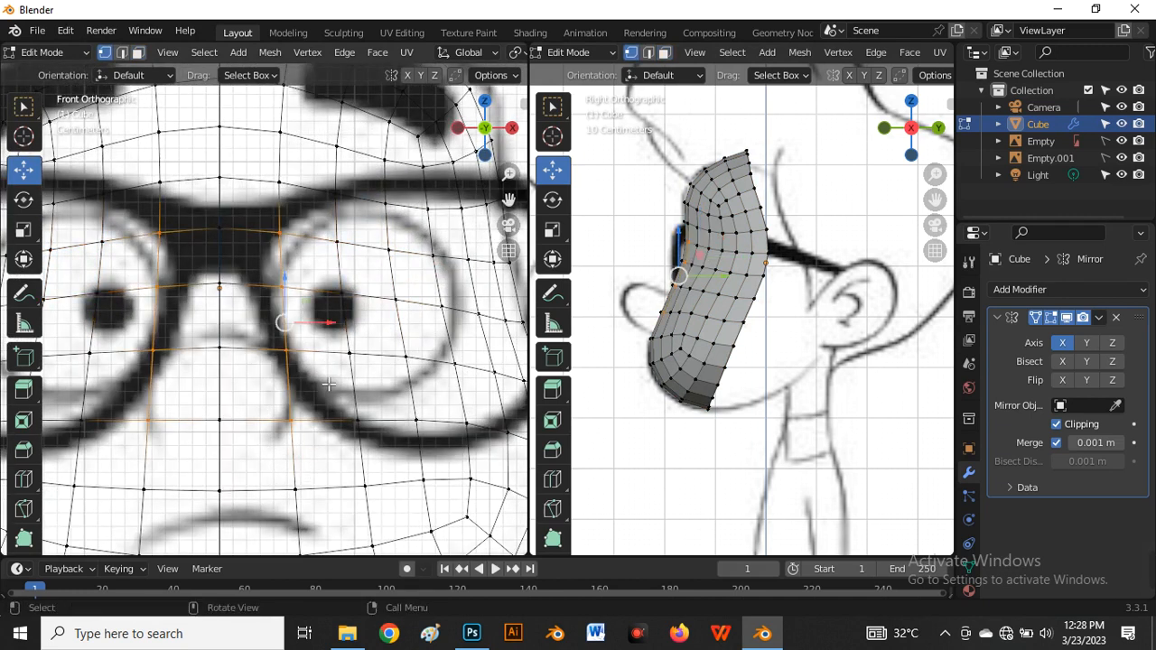
pyautogui.press('g')
pyautogui.press('x')
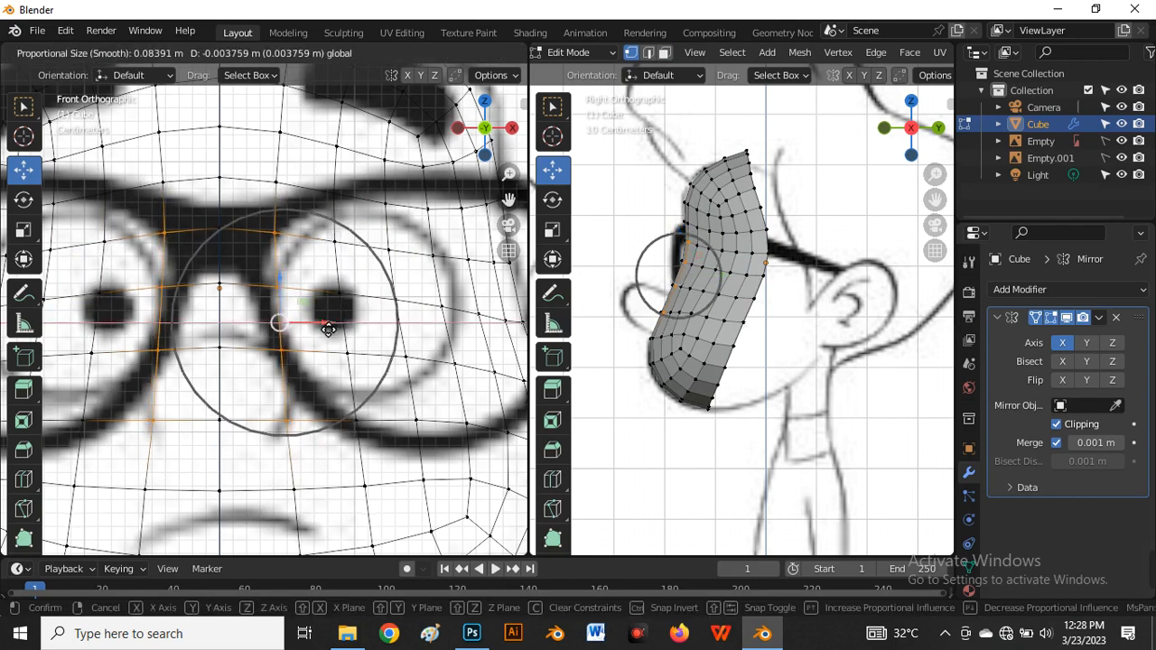
pyautogui.click(325, 331)
# Move the four-vertex column crossing the eye about 0.023 m toward the nose along X with proportional editing
pyautogui.scroll(-4, 349, 291)
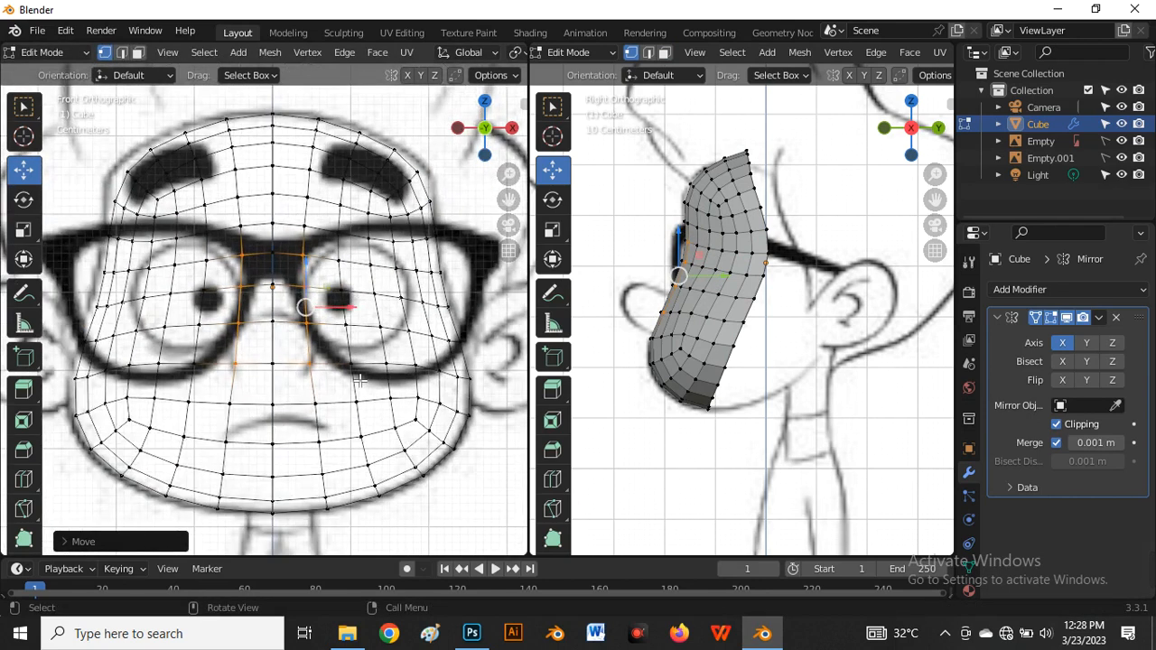
pyautogui.moveTo(360, 373); pyautogui.dragTo(333, 251)
pyautogui.scroll(2, 350, 294)
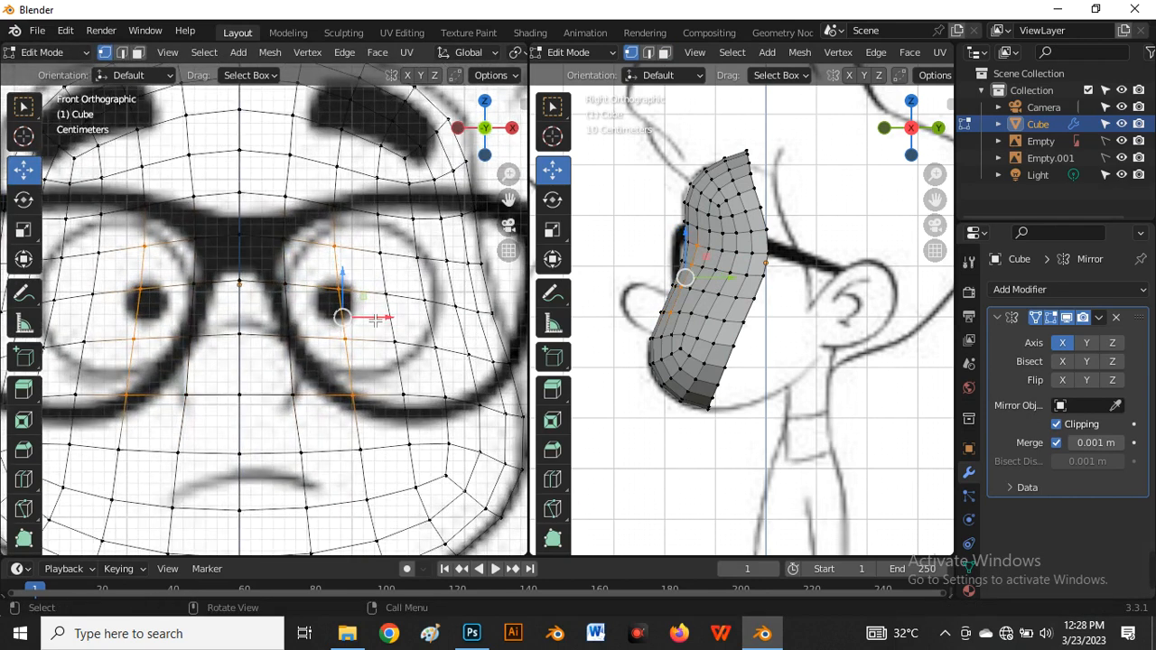
pyautogui.press('g')
pyautogui.press('x')
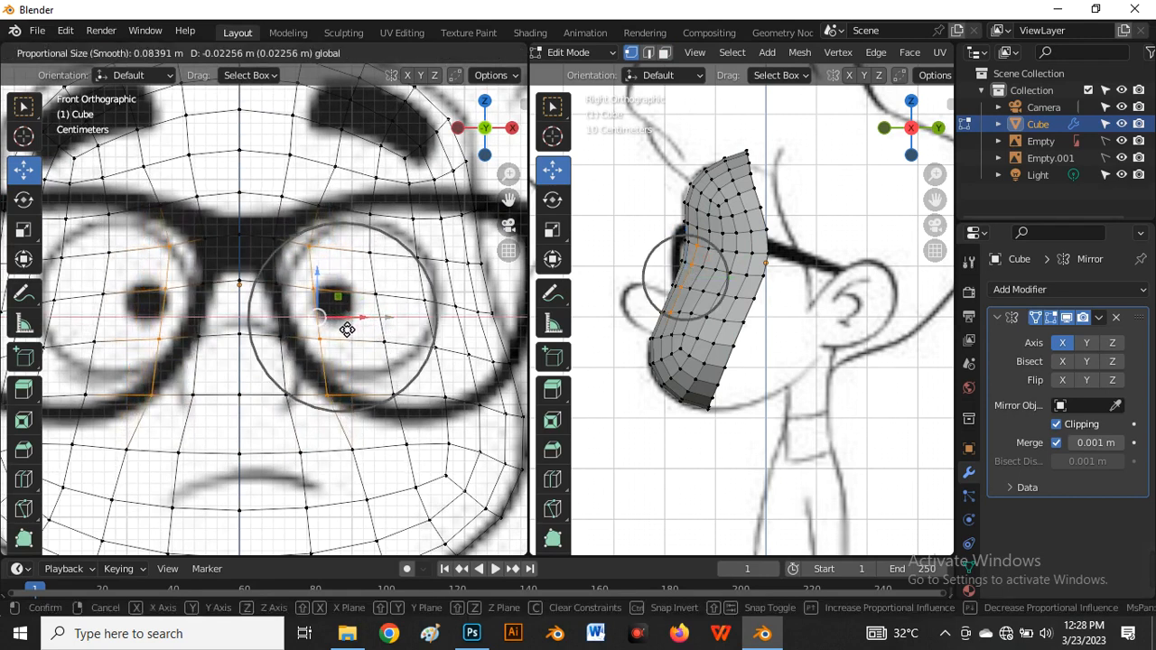
pyautogui.click(339, 337)
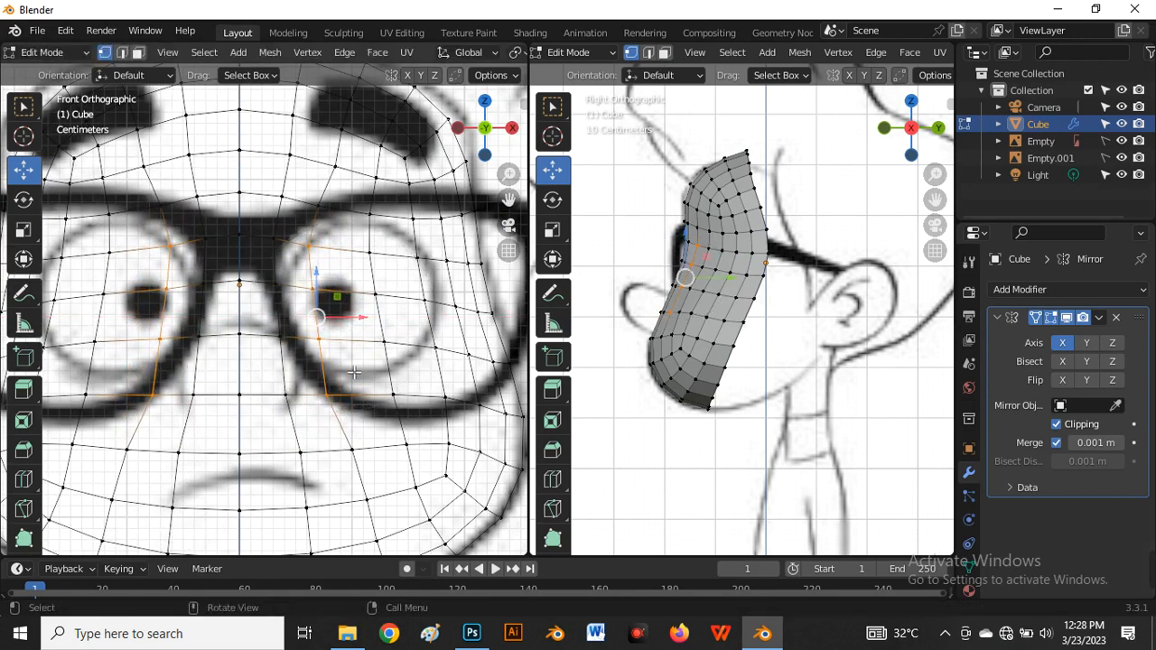
# Move the two middle vertices of the inner eye column closer to the nose along X to curve the eye outline
pyautogui.moveTo(350, 373); pyautogui.dragTo(306, 272)
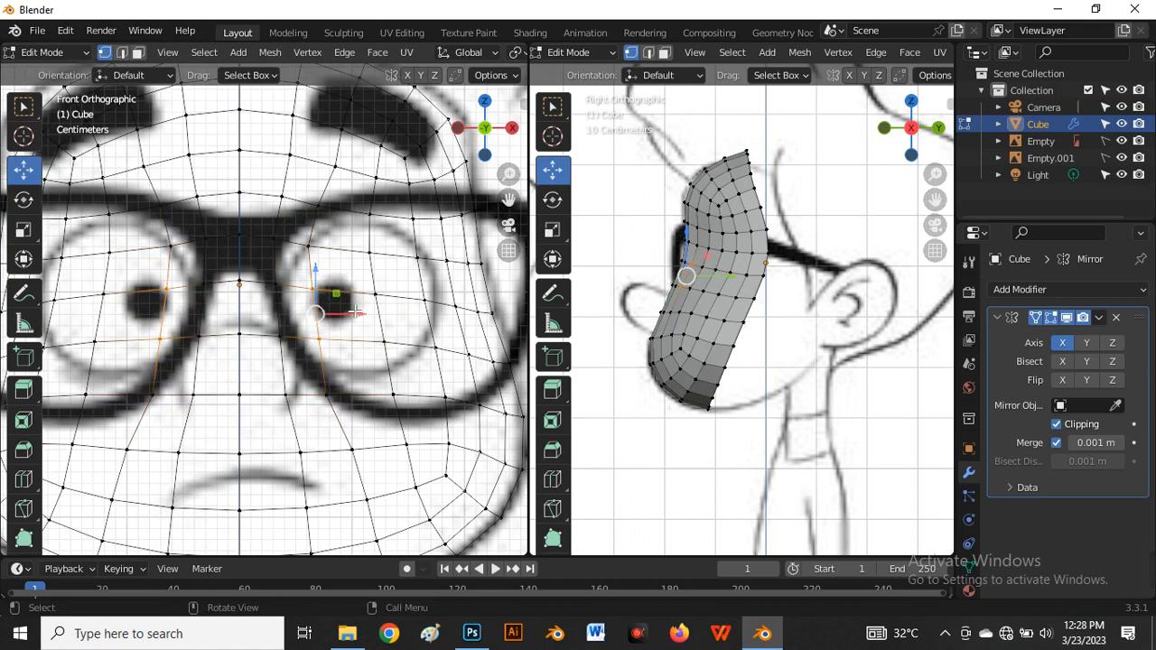
pyautogui.press('g')
pyautogui.press('x')
pyautogui.click(330, 317)
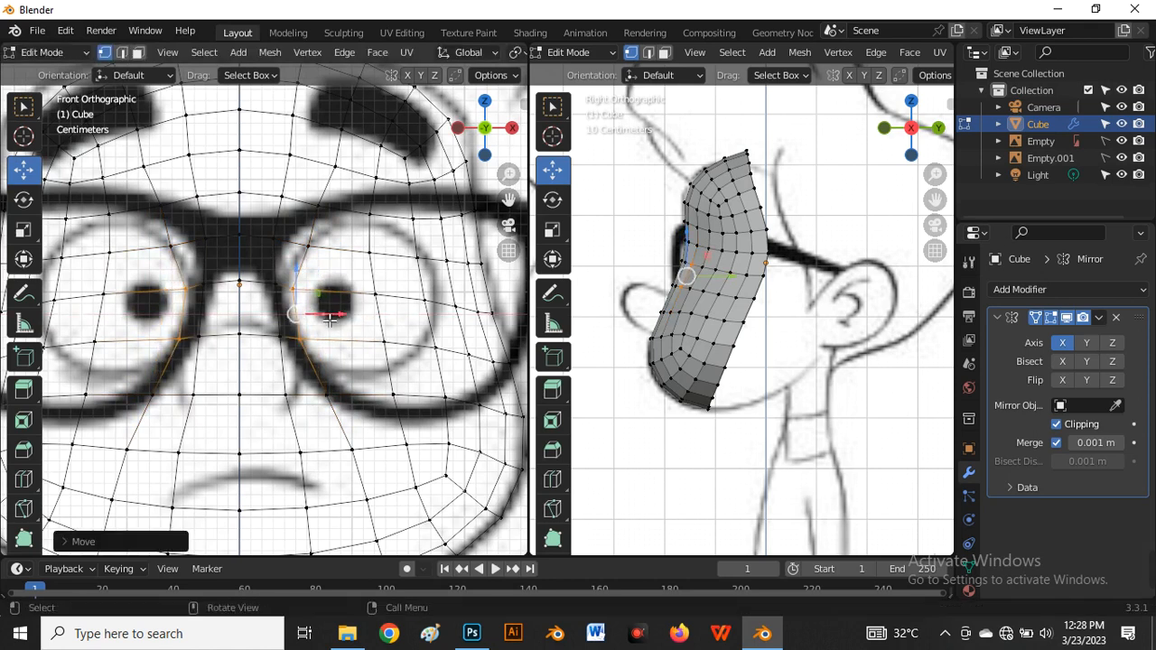
# Move the top vertex of the inner eye column about 0.01 m toward the nose along X, then restore X-ray in the front view
pyautogui.click(304, 244)
pyautogui.hotkey('alt', 'z')
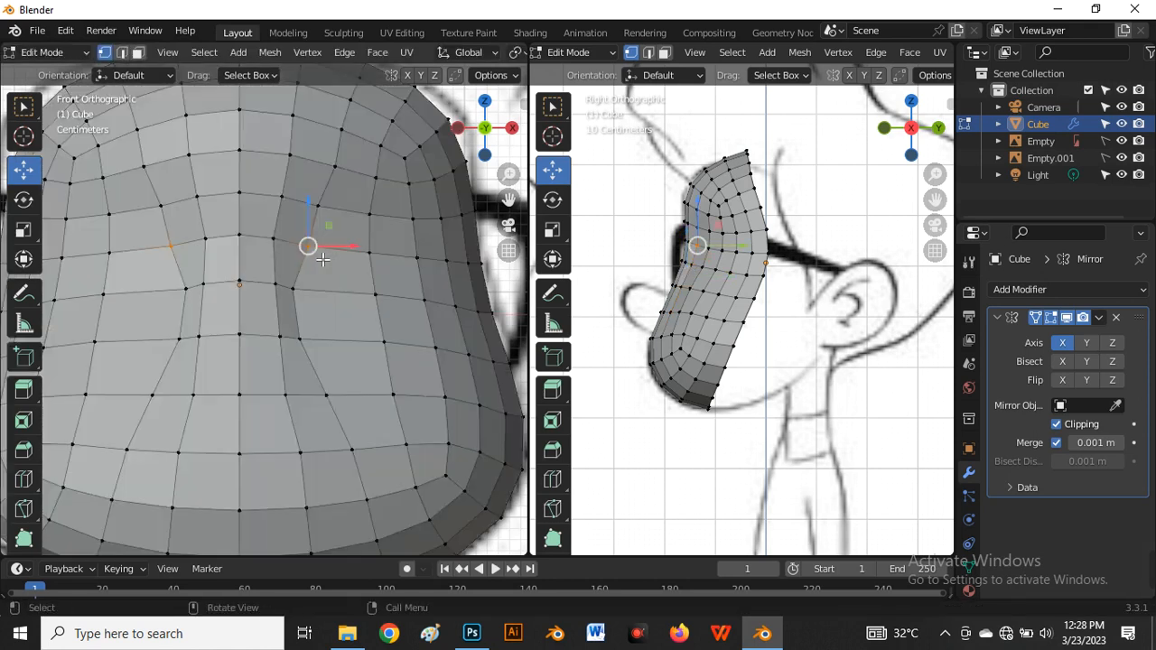
pyautogui.scroll(2, 323, 256)
pyautogui.press('g')
pyautogui.press('x')
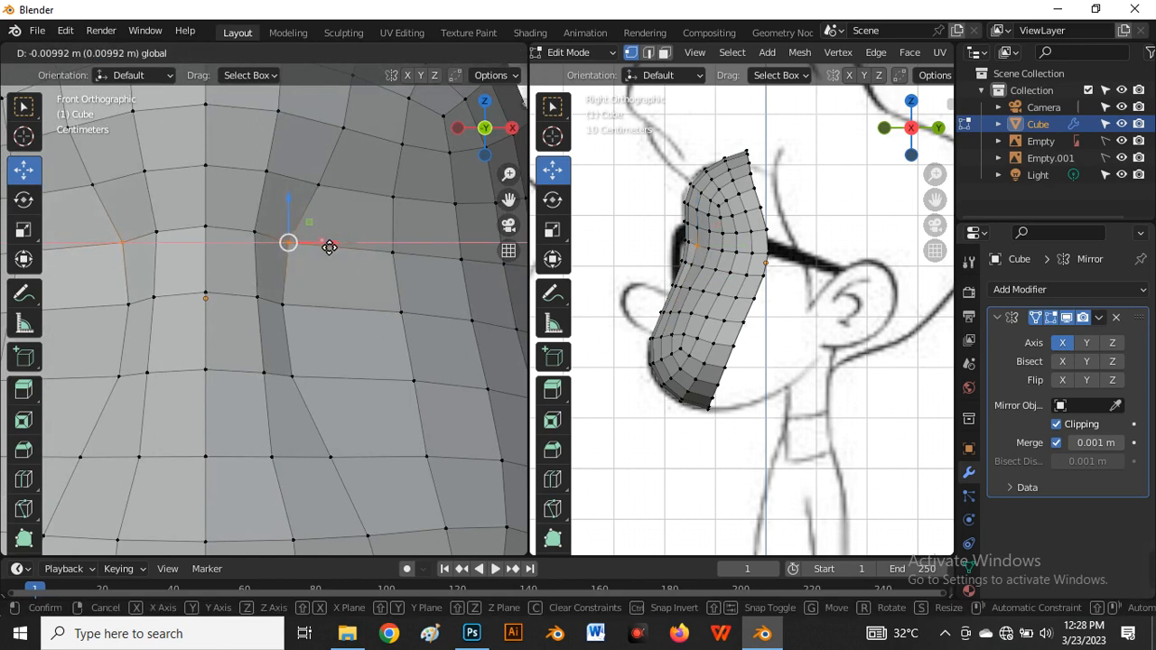
pyautogui.click(329, 247)
pyautogui.scroll(-3, 329, 247)
pyautogui.hotkey('alt', 'z')
pyautogui.scroll(3, 326, 397)
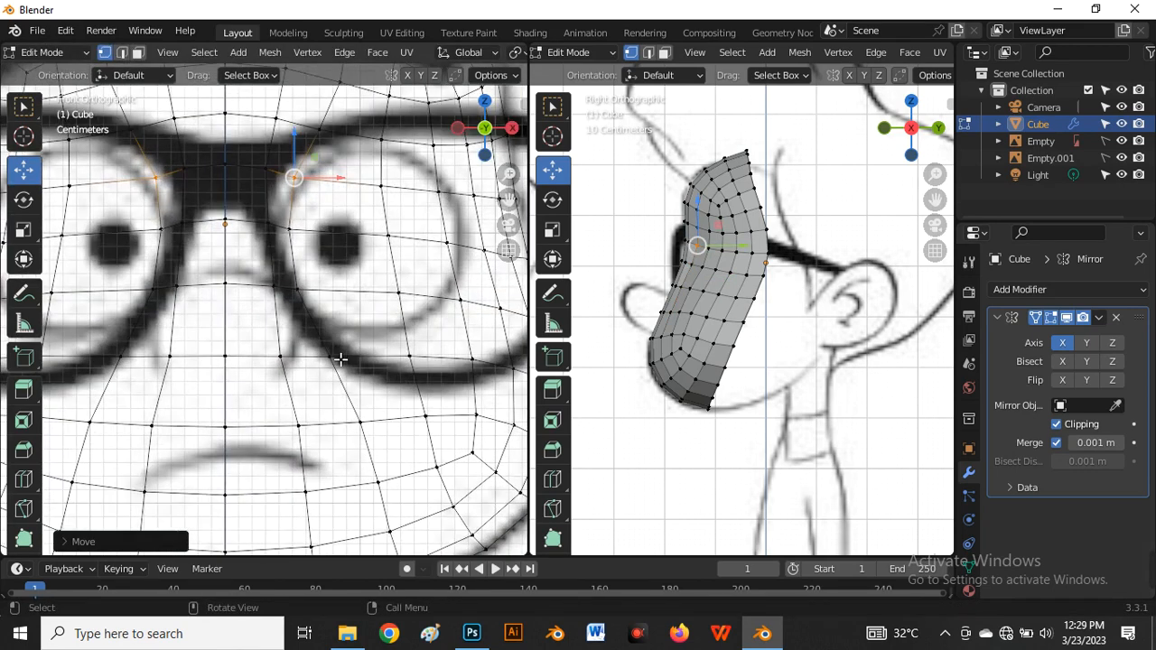
# Move the vertex at the eye's lower inner edge about 0.009 m toward the nose along X, then shift the two nose-side vertices inward
pyautogui.click(340, 359)
pyautogui.press('g')
pyautogui.press('x')
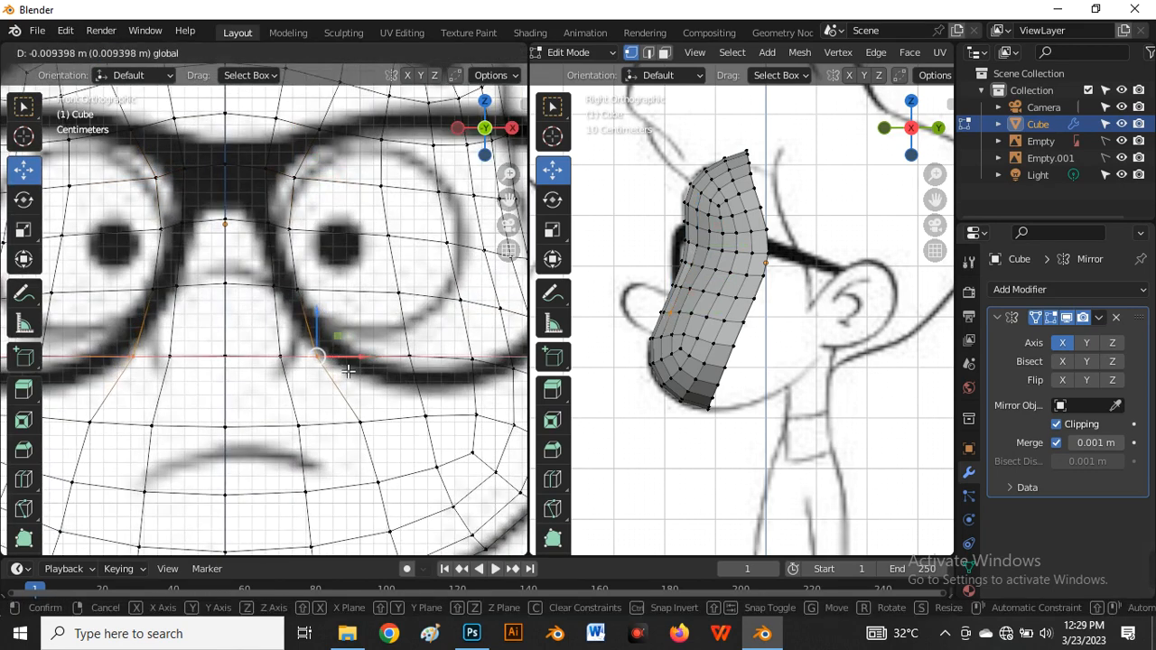
pyautogui.moveTo(349, 371); pyautogui.dragTo(347, 370)
pyautogui.moveTo(261, 275); pyautogui.dragTo(291, 359)
pyautogui.moveTo(328, 320); pyautogui.dragTo(310, 320)
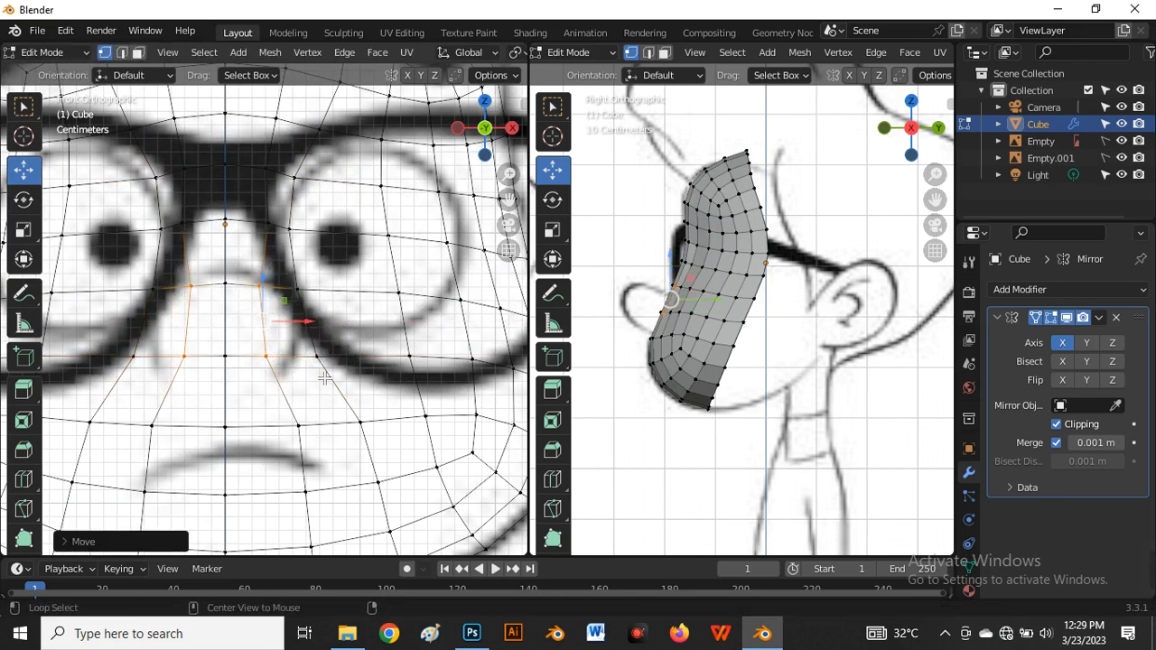
# With X-ray off, move the vertex below the inner eye and the nose-bridge vertex slightly toward the center along X
pyautogui.hotkey('alt', 'z')
pyautogui.scroll(-4, 311, 368)
pyautogui.click(316, 364)
pyautogui.scroll(3, 316, 362)
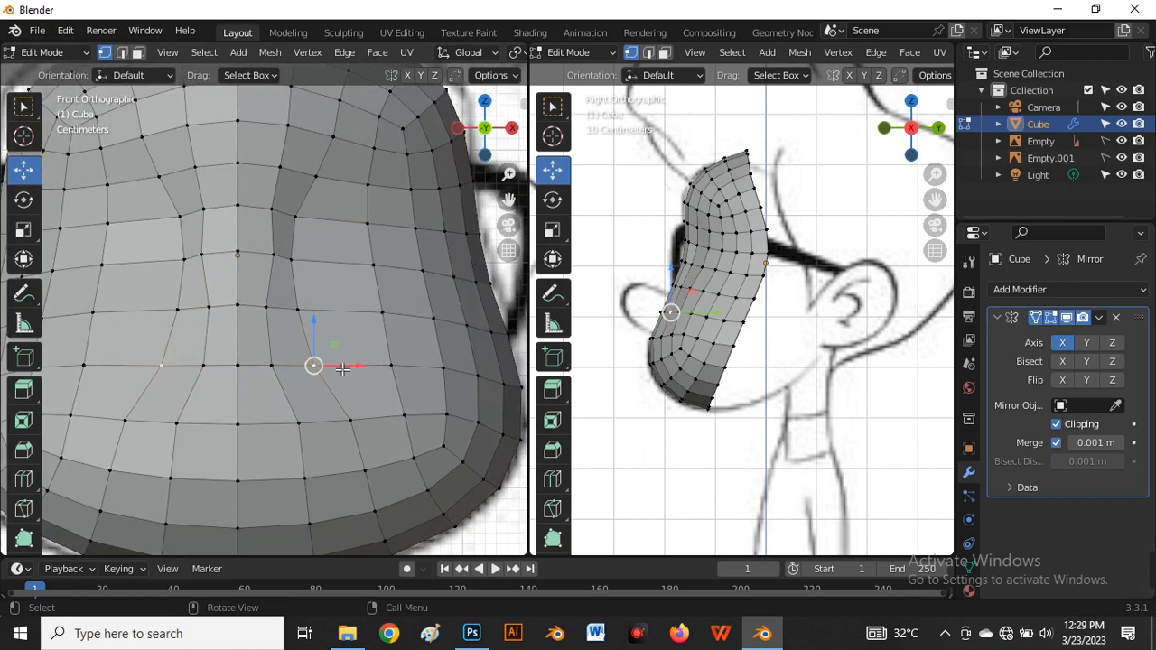
pyautogui.moveTo(338, 369); pyautogui.dragTo(325, 343)
pyautogui.click(272, 255)
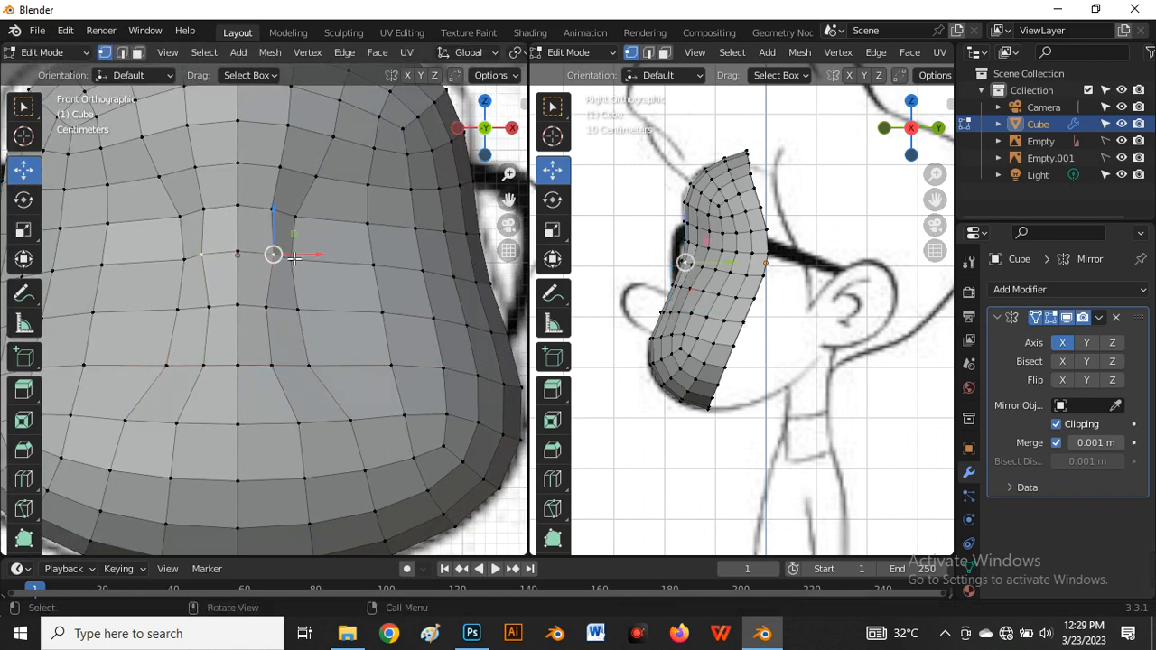
pyautogui.moveTo(289, 258); pyautogui.dragTo(287, 262)
# Using X-ray and face selection, select the six faces covering the eye and shape them into a circle with LoopTools Circle
pyautogui.hotkey('alt', 'z')
pyautogui.scroll(-3, 297, 297)
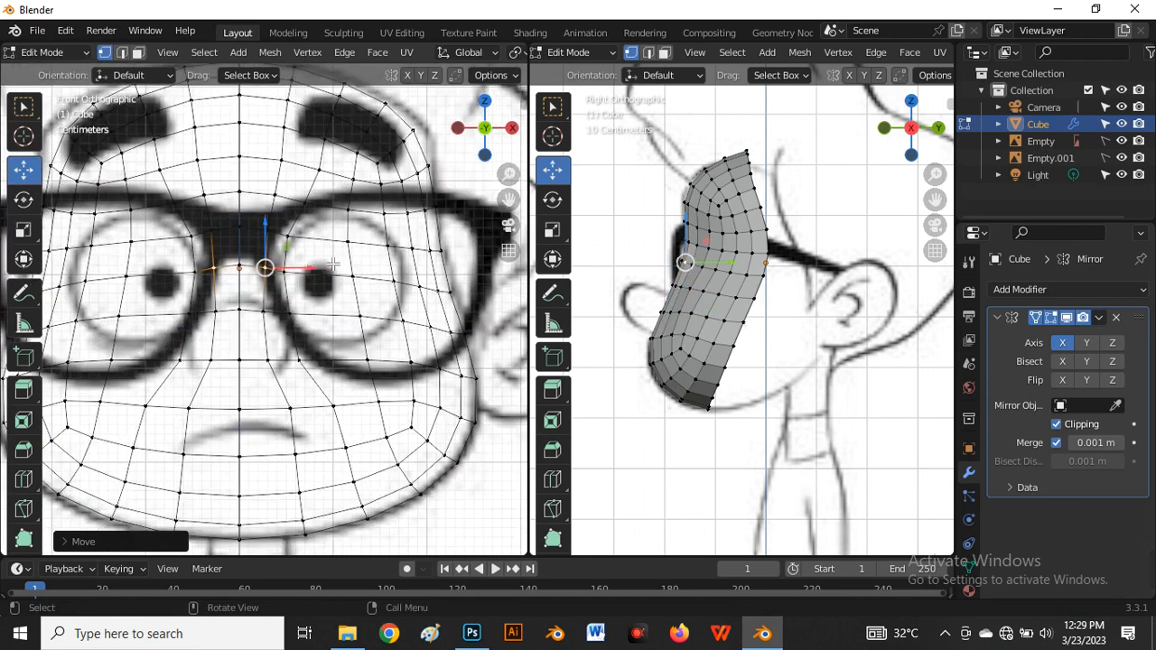
pyautogui.scroll(1, 336, 264)
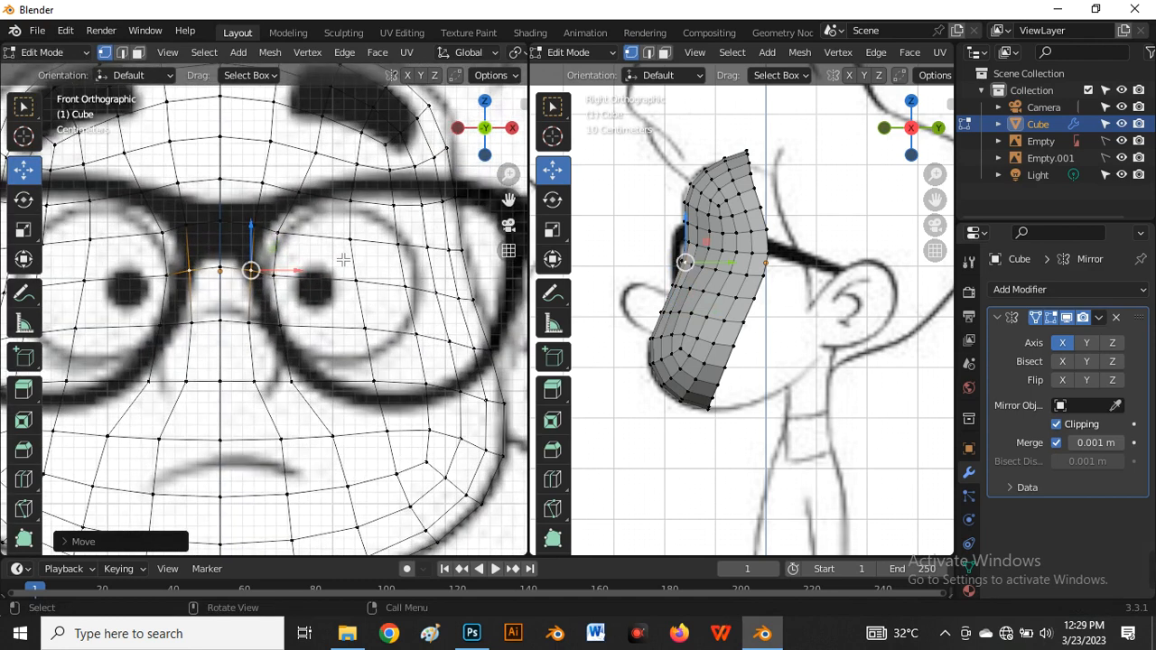
pyautogui.press('3')
pyautogui.click(311, 260)
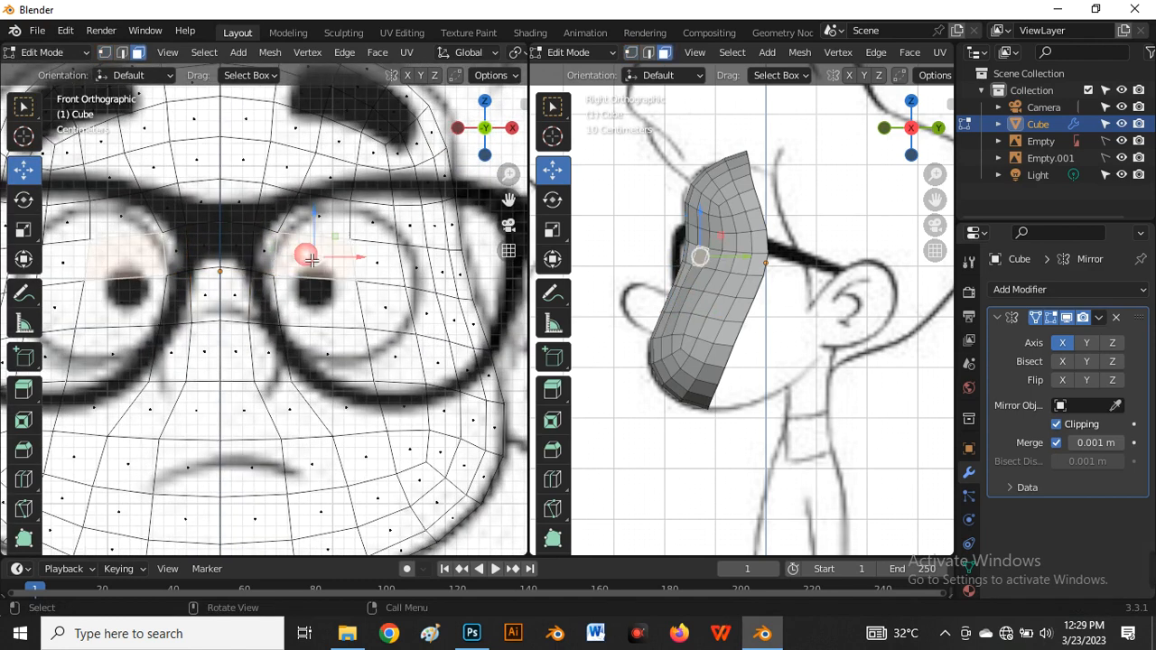
pyautogui.keyDown('shift'); pyautogui.click(328, 218); pyautogui.keyUp('shift')
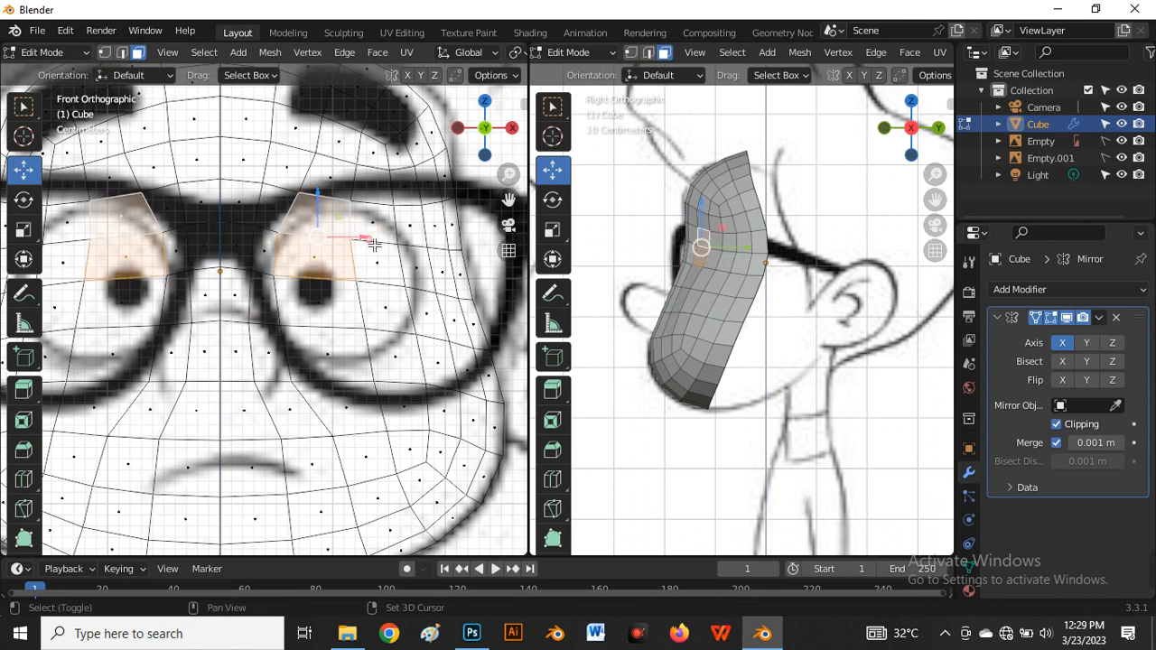
pyautogui.keyDown('shift'); pyautogui.click(374, 244); pyautogui.keyUp('shift')
pyautogui.keyDown('shift'); pyautogui.click(382, 260); pyautogui.keyUp('shift')
pyautogui.keyDown('shift'); pyautogui.click(388, 311); pyautogui.keyUp('shift')
pyautogui.keyDown('shift'); pyautogui.click(330, 322); pyautogui.keyUp('shift')
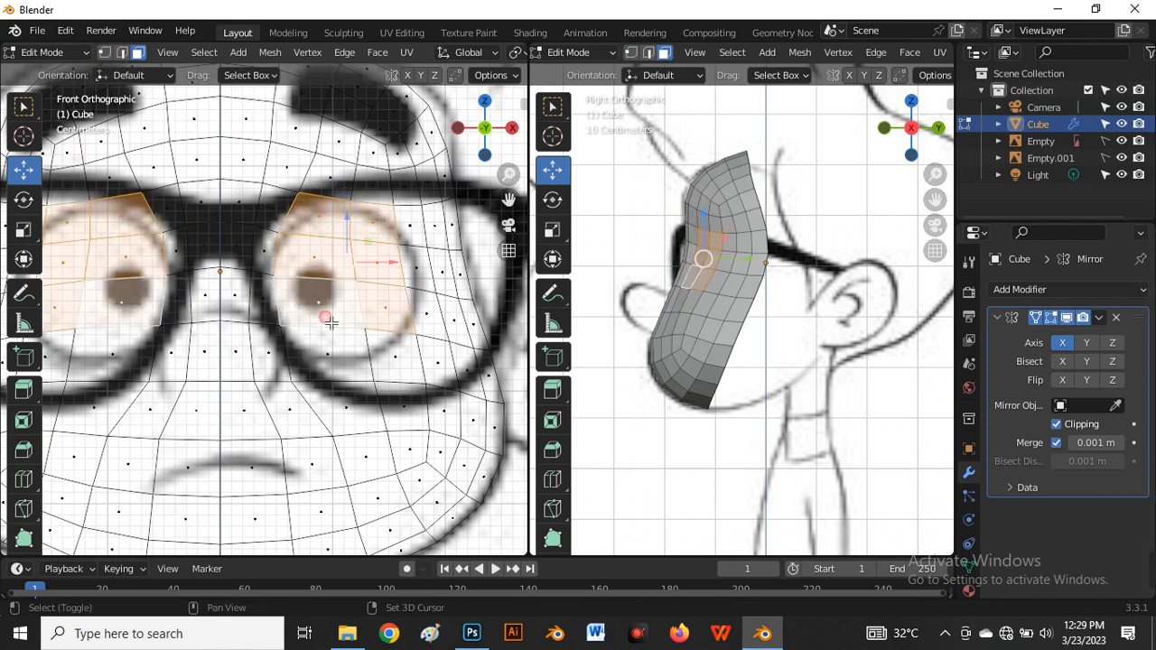
pyautogui.scroll(-1, 330, 328)
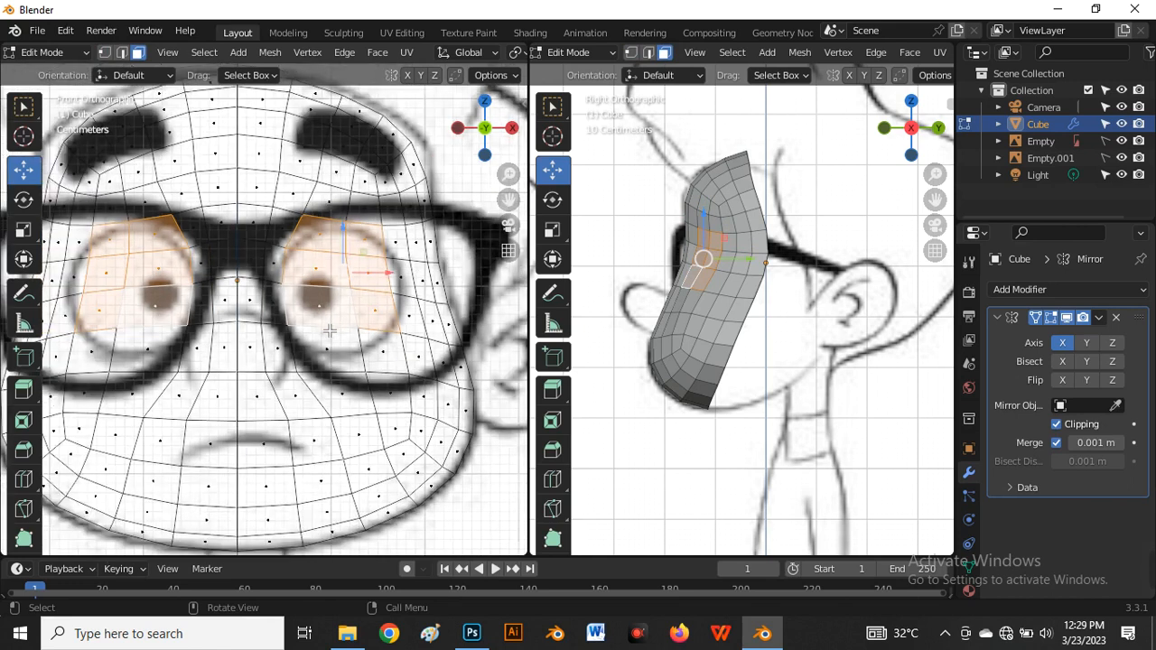
pyautogui.hotkey('alt', 'z')
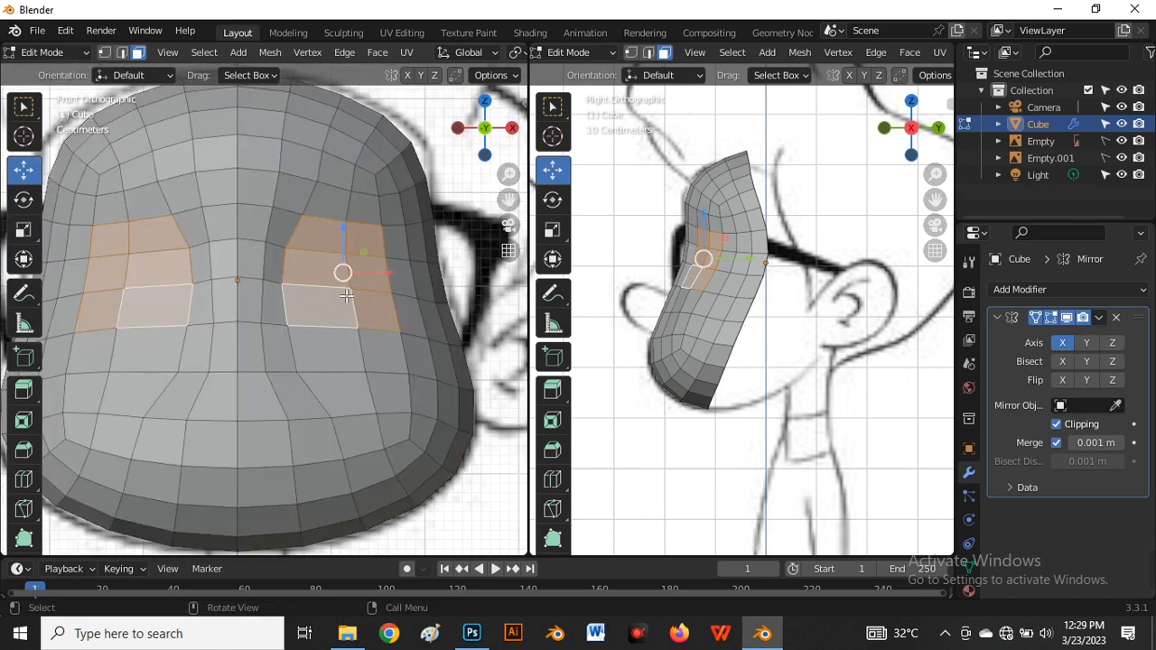
pyautogui.rightClick(344, 292)
pyautogui.moveTo(321, 240)
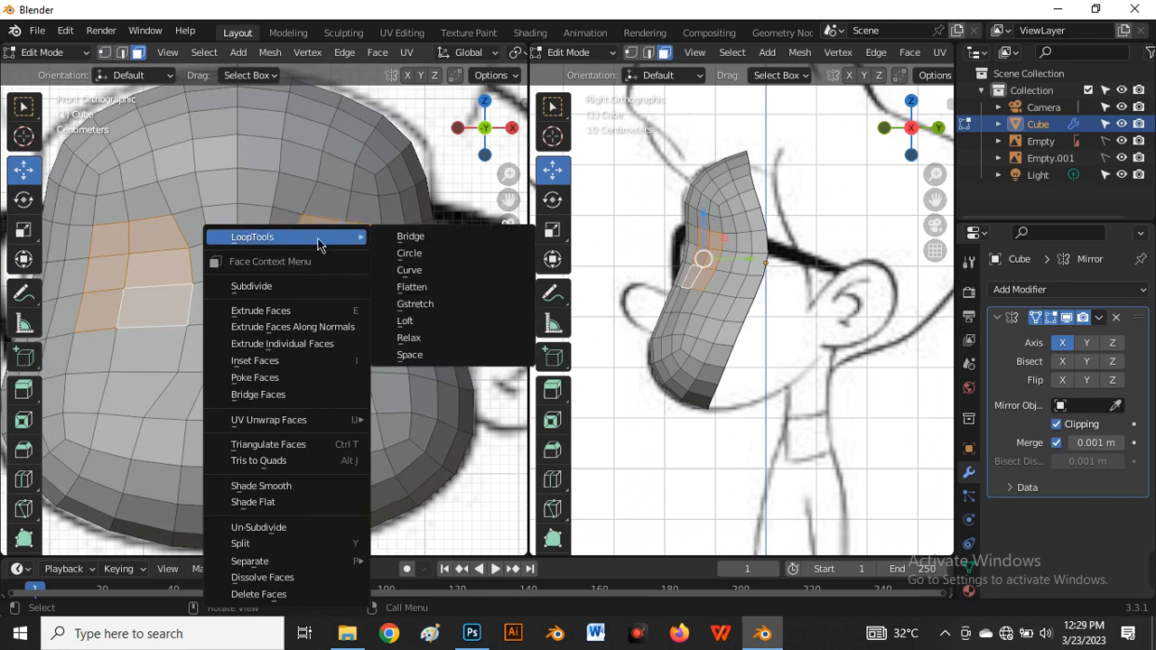
pyautogui.click(431, 261)
pyautogui.scroll(-3, 407, 269)
pyautogui.scroll(4, 369, 285)
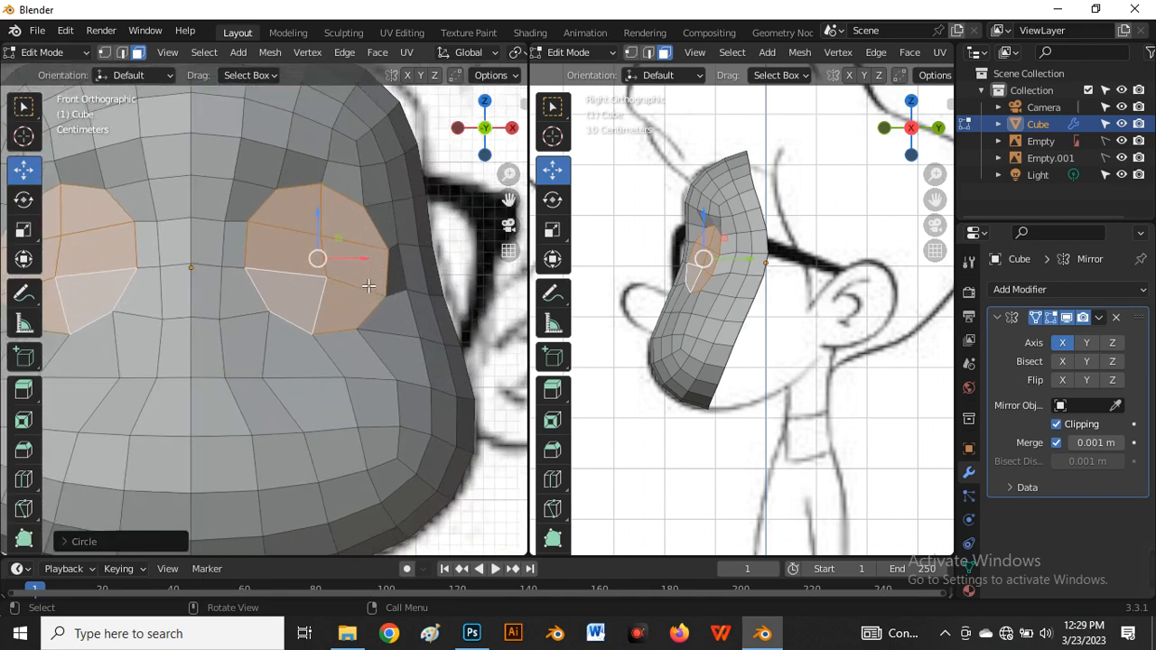
pyautogui.scroll(-1, 342, 302)
pyautogui.scroll(-2, 340, 304)
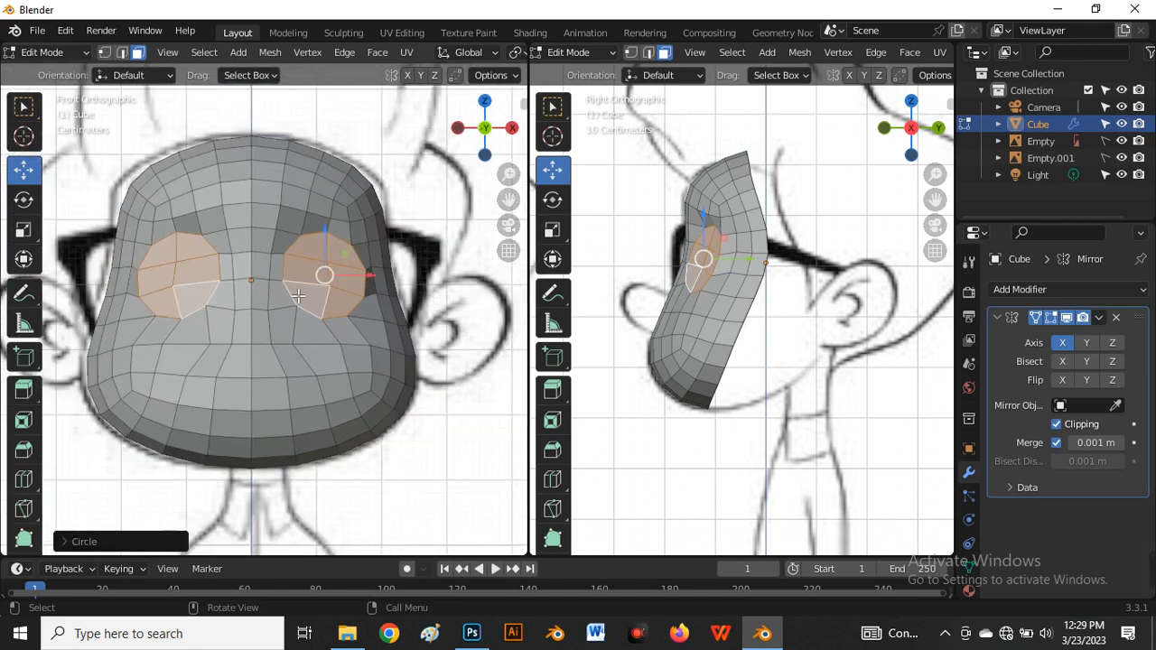
# Look up the LoopTools add-on in the preferences by filtering the add-ons for "LOO", then close the preferences
pyautogui.click(71, 34)
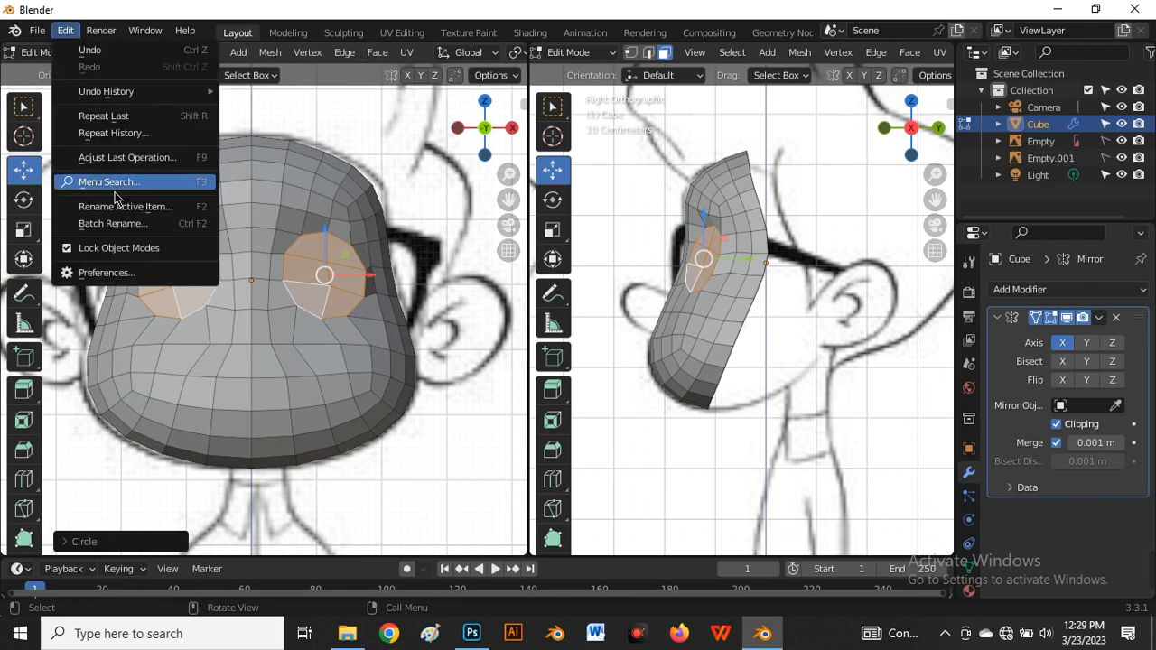
pyautogui.click(121, 273)
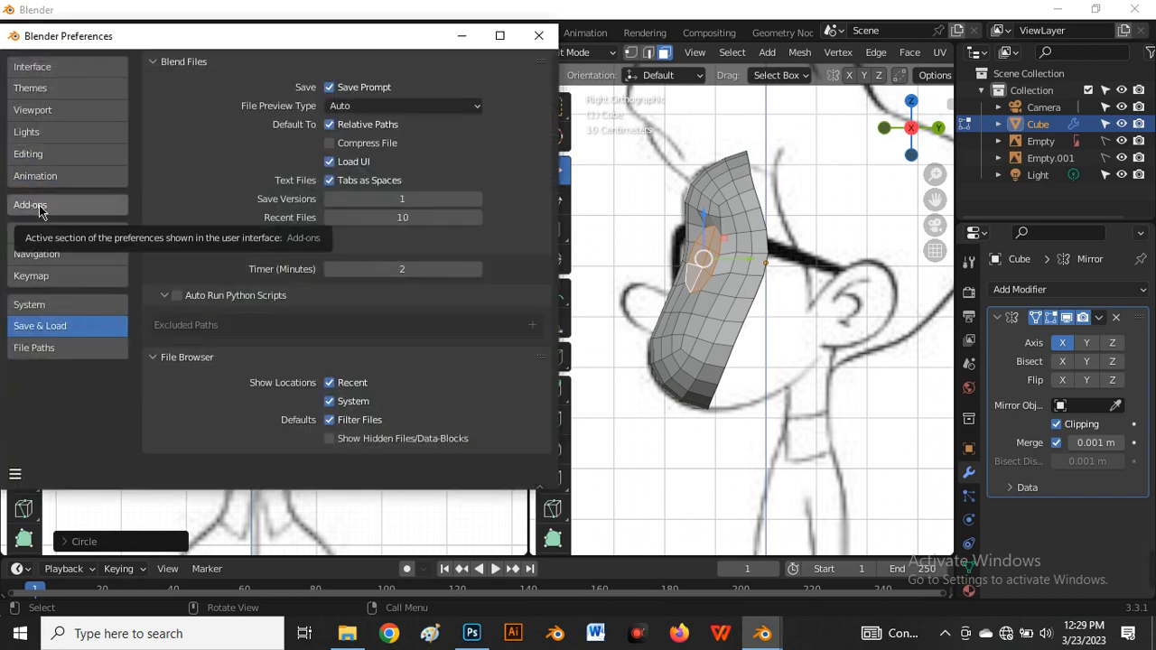
pyautogui.click(24, 201)
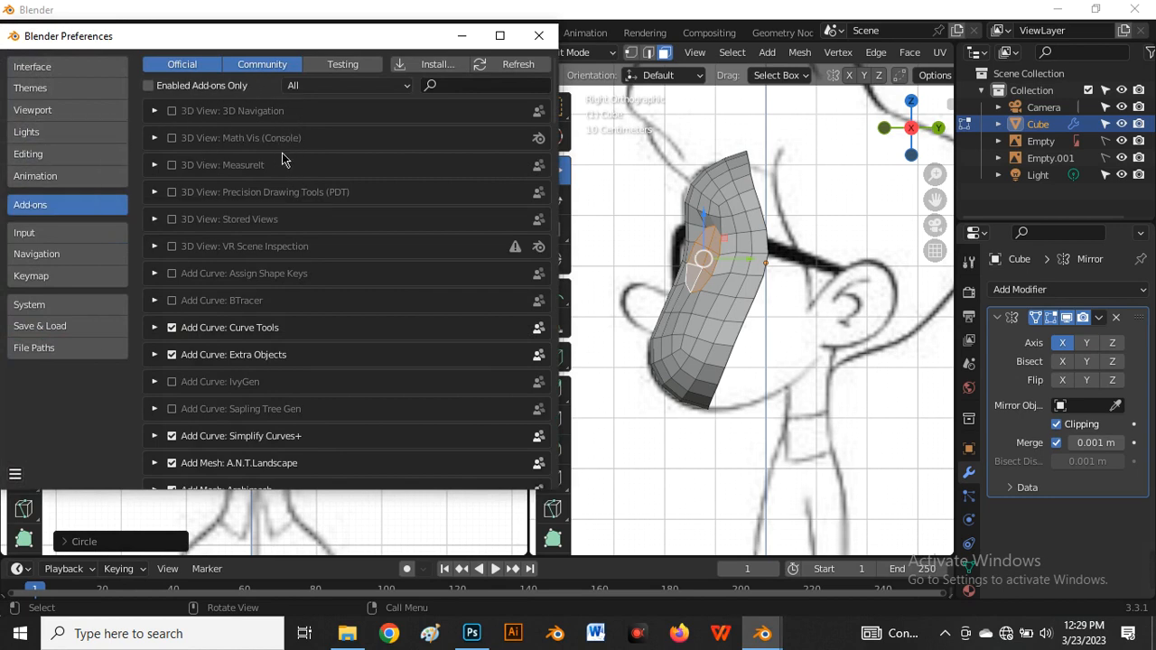
pyautogui.click(452, 87)
pyautogui.write('LOO')
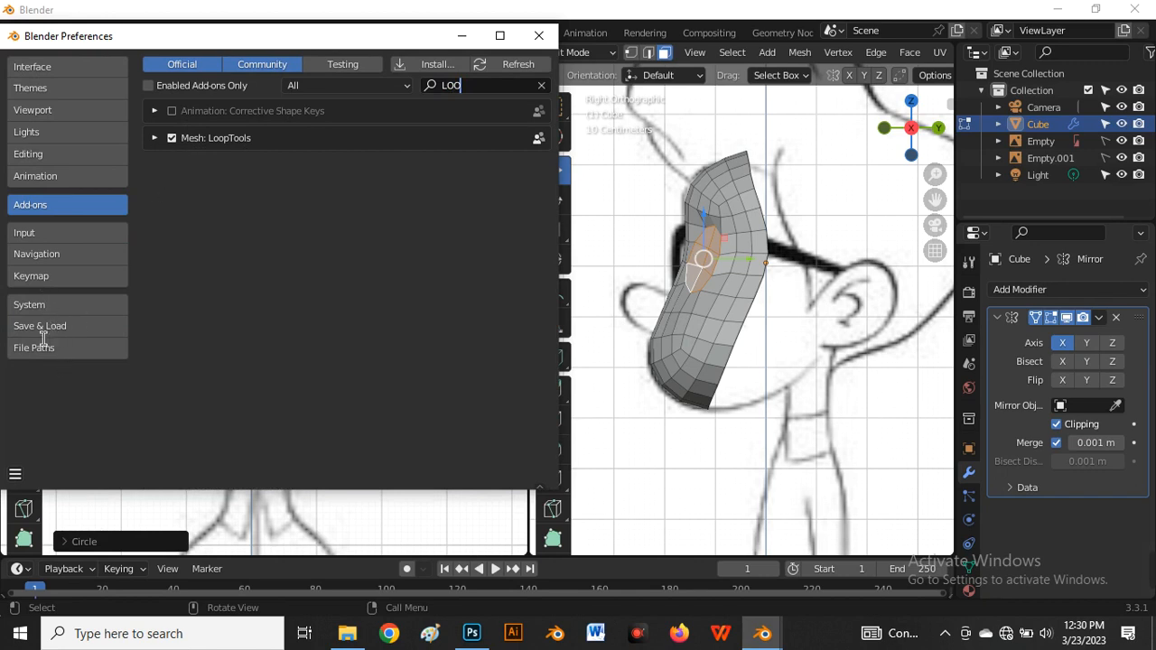
pyautogui.click(541, 36)
# Reveal the hidden back half of the head in the side view and show the mesh with X-ray off
pyautogui.scroll(3, 311, 320)
pyautogui.scroll(-2, 307, 298)
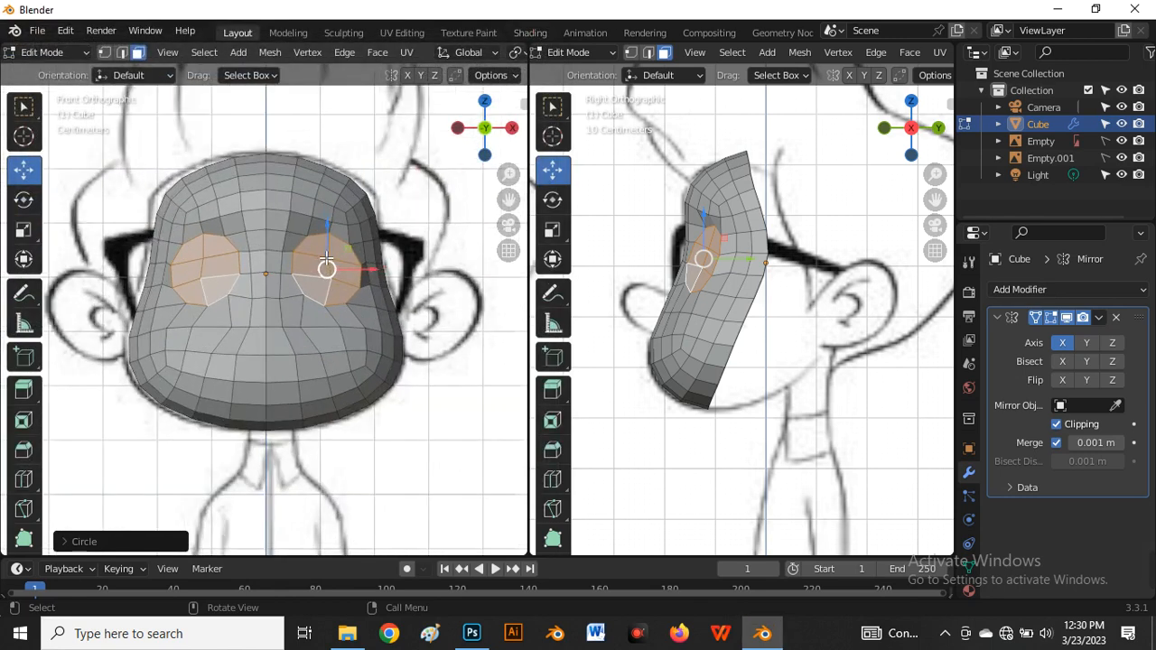
pyautogui.scroll(2, 305, 287)
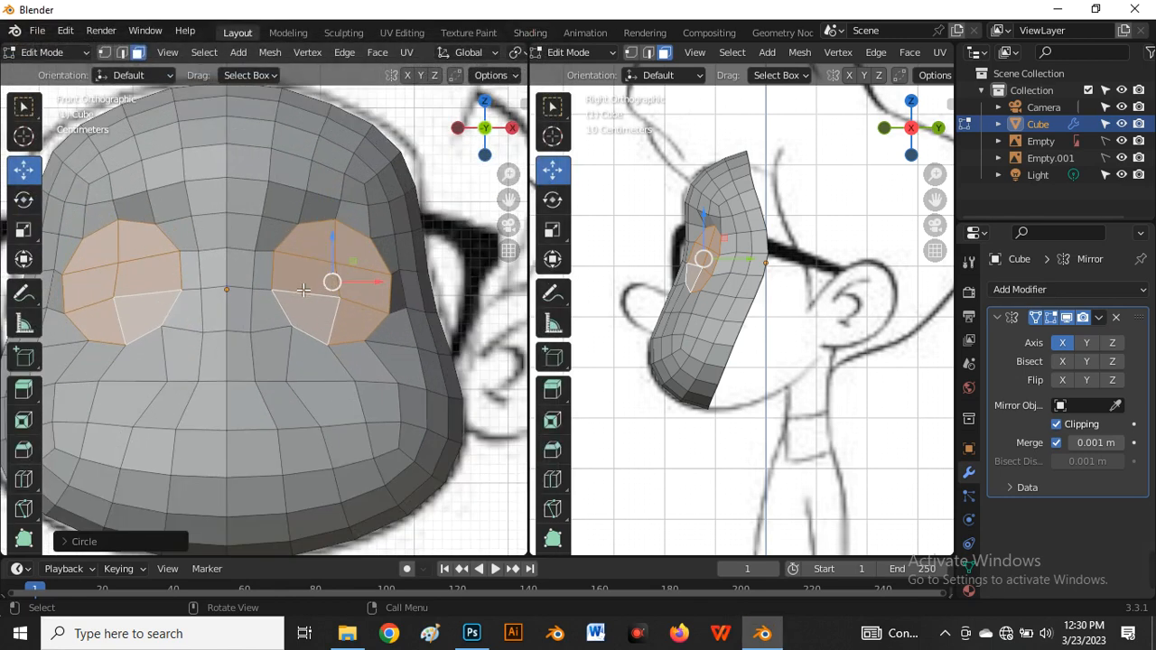
pyautogui.scroll(2, 714, 263)
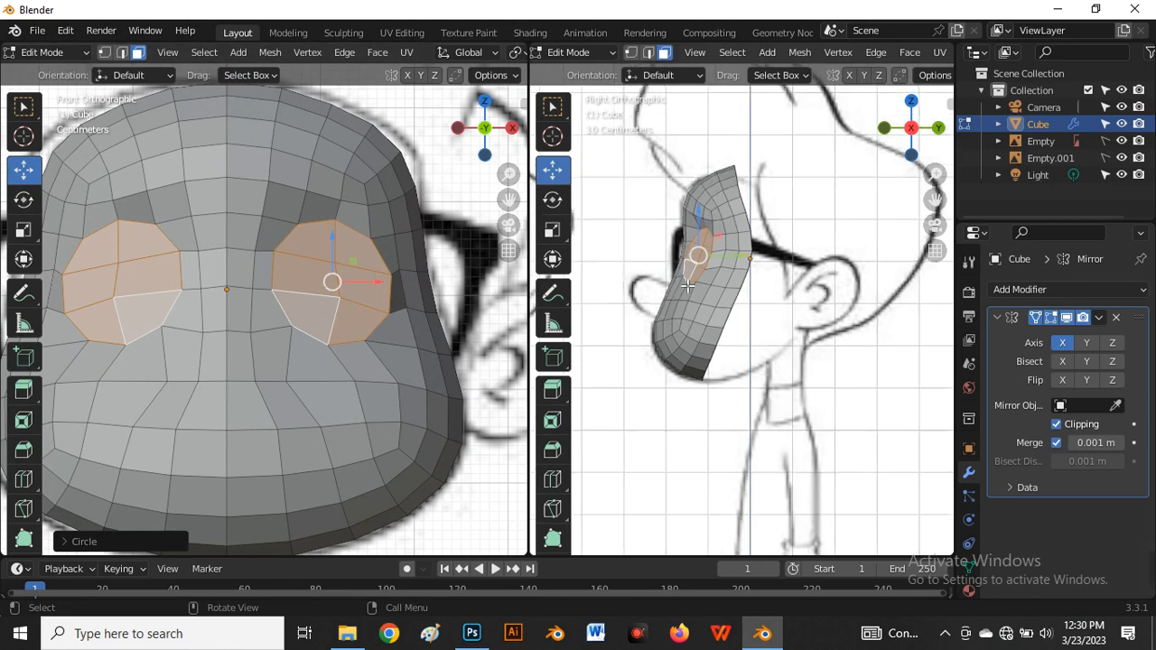
pyautogui.hotkey('alt', 'z')
pyautogui.scroll(2, 716, 265)
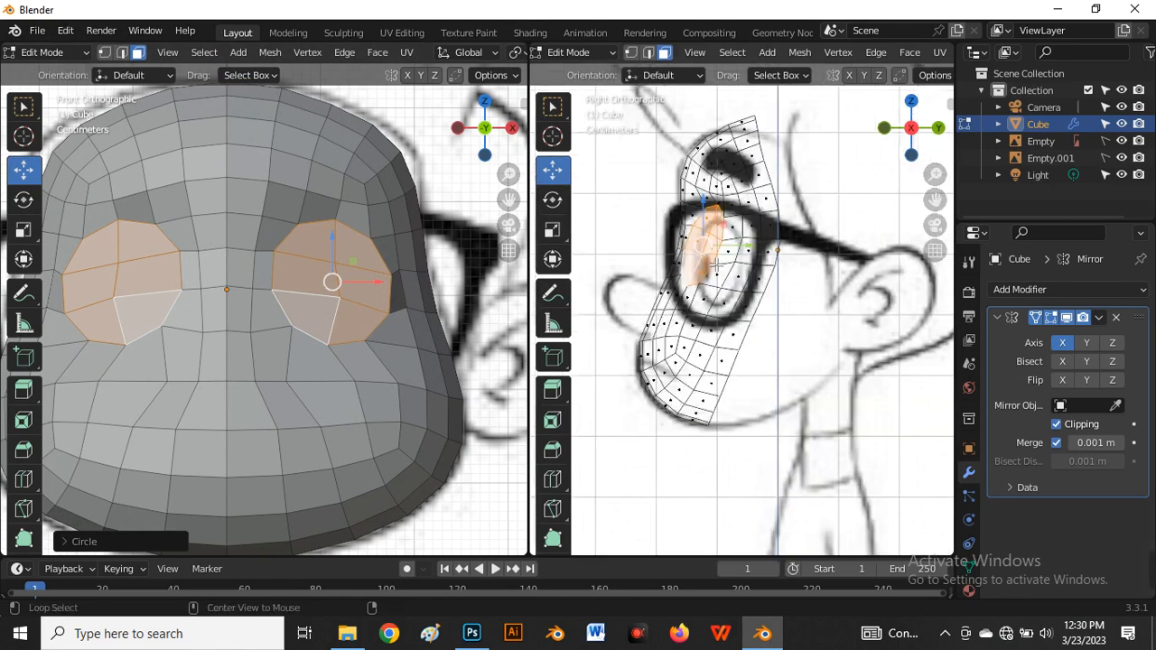
pyautogui.scroll(-4, 718, 280)
pyautogui.scroll(3, 720, 307)
pyautogui.scroll(-1, 723, 327)
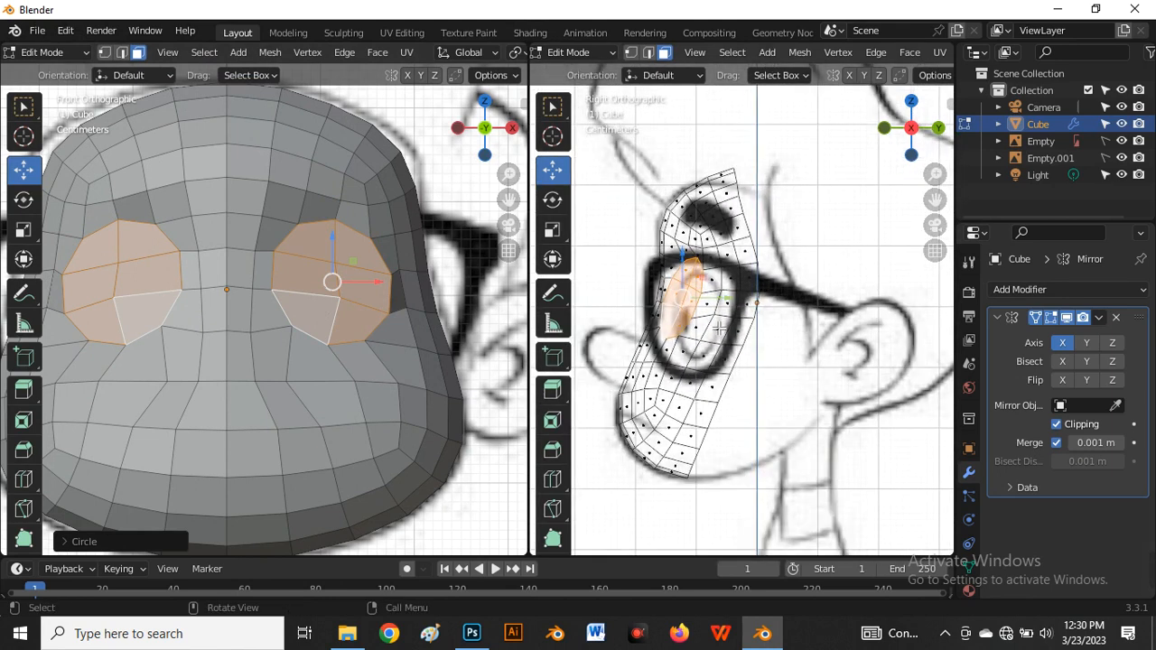
pyautogui.hotkey('alt', 'h')
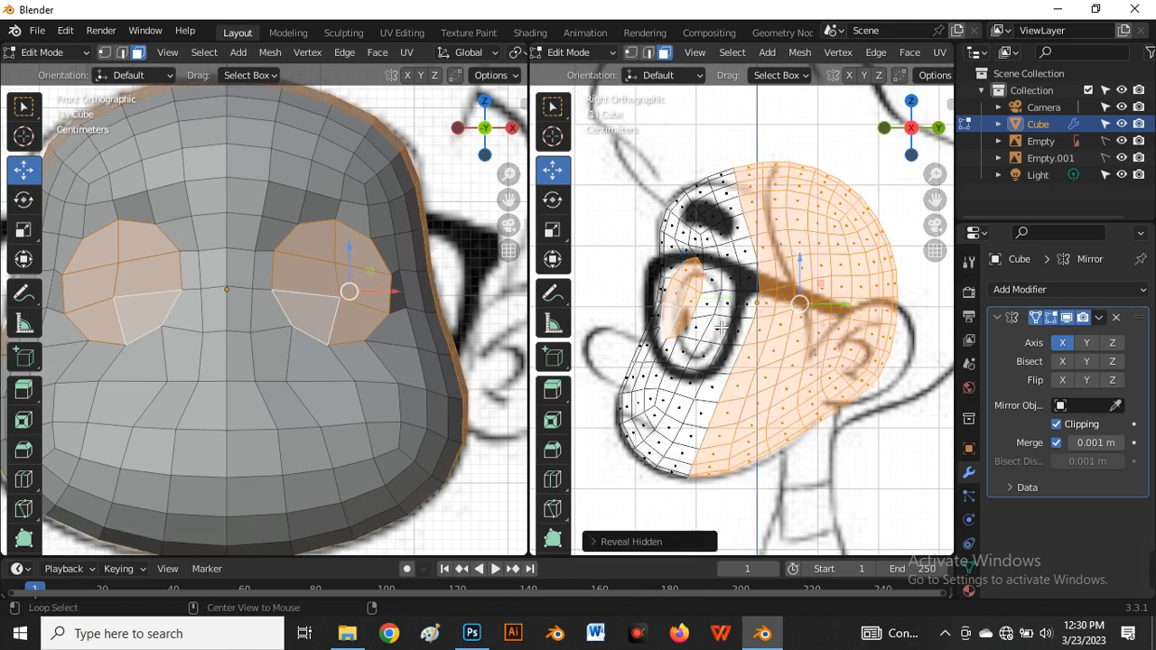
pyautogui.hotkey('alt', 'z')
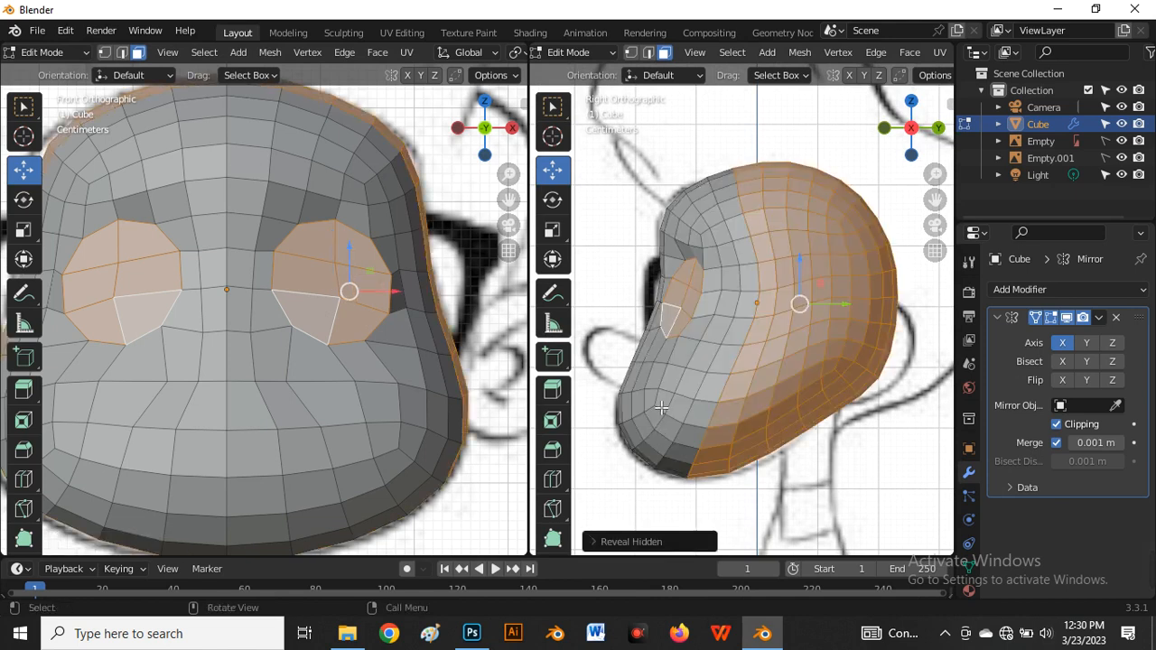
# Widen the side-view viewport for a closer look at the profile and clear the selection of the revealed back faces
pyautogui.moveTo(658, 433); pyautogui.dragTo(795, 326, button='middle')
pyautogui.scroll(-1, 322, 258)
pyautogui.scroll(-3, 322, 258)
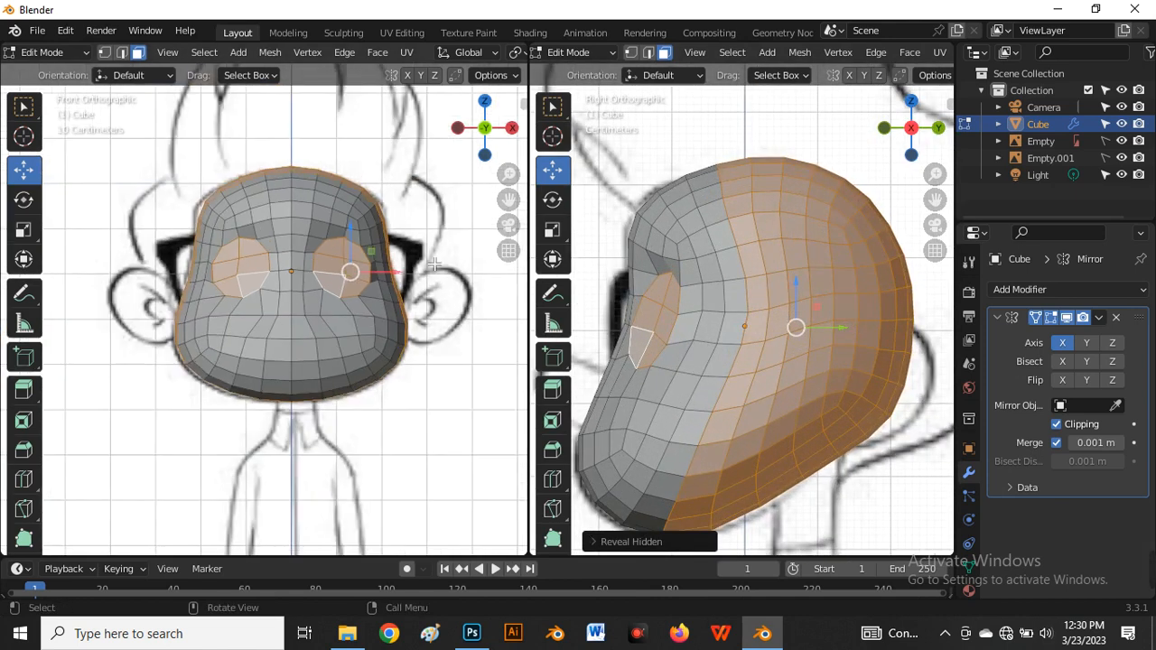
pyautogui.scroll(2, 395, 219)
pyautogui.scroll(1, 688, 333)
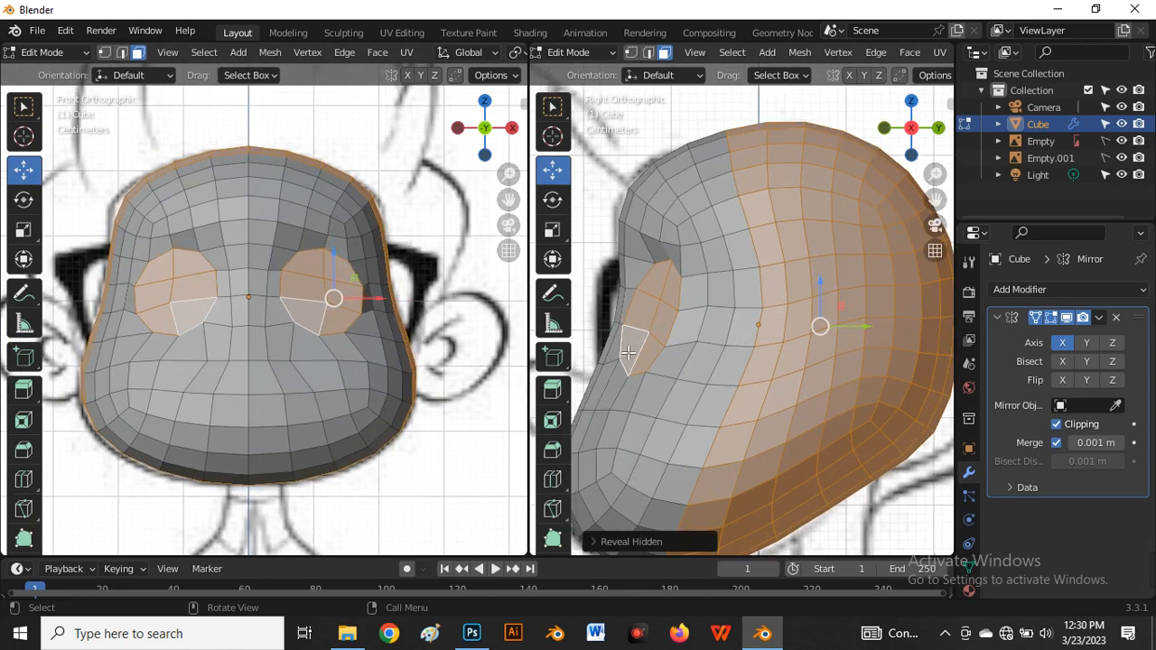
pyautogui.moveTo(530, 364); pyautogui.dragTo(340, 361)
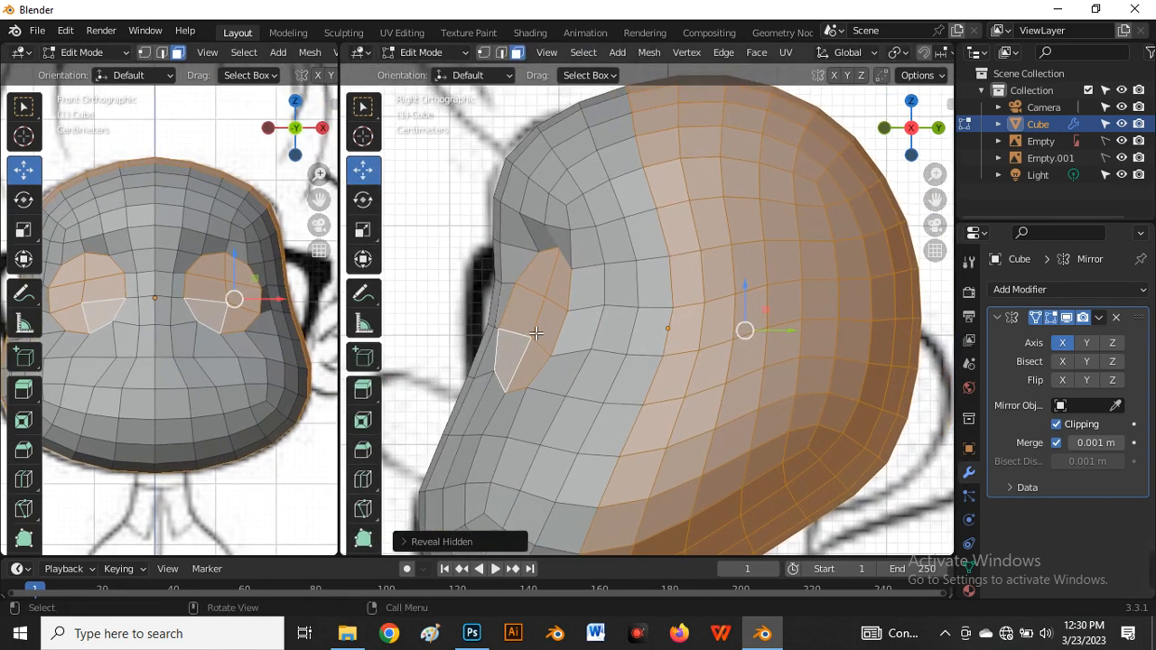
pyautogui.scroll(-2, 536, 334)
pyautogui.click(583, 342)
pyautogui.scroll(2, 538, 325)
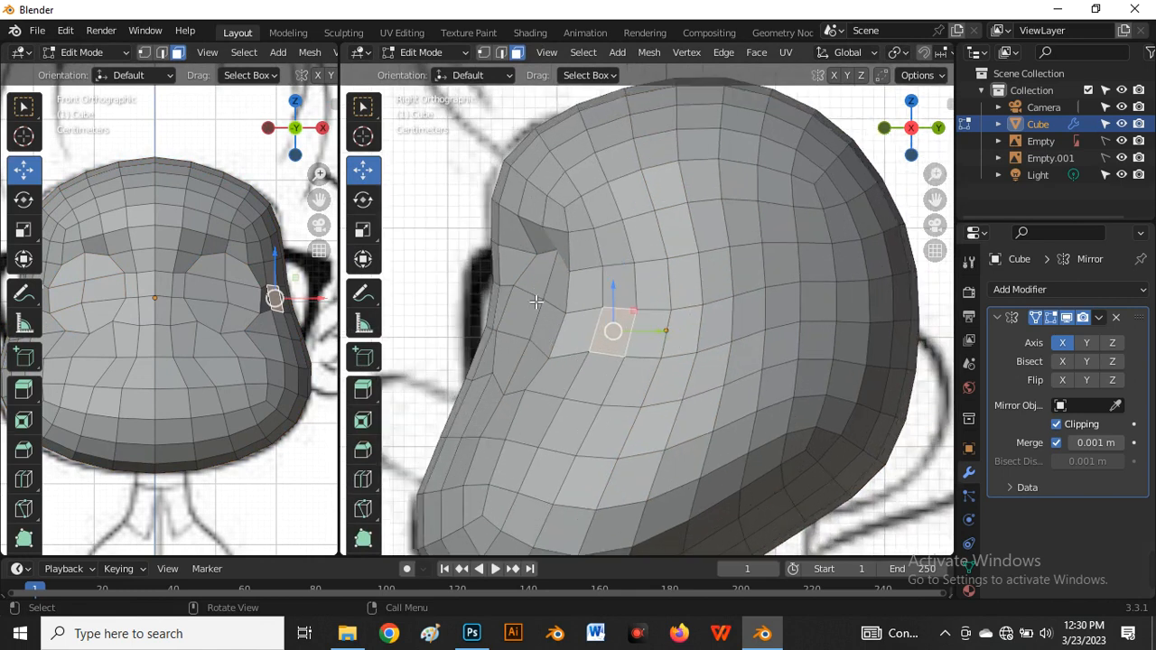
# Select the six circular eye faces and move them slightly backward along Y in the side view with proportional editing
pyautogui.click(536, 289)
pyautogui.keyDown('shift'); pyautogui.click(555, 295); pyautogui.keyUp('shift')
pyautogui.keyDown('shift'); pyautogui.click(549, 318); pyautogui.keyUp('shift')
pyautogui.keyDown('shift'); pyautogui.click(525, 334); pyautogui.keyUp('shift')
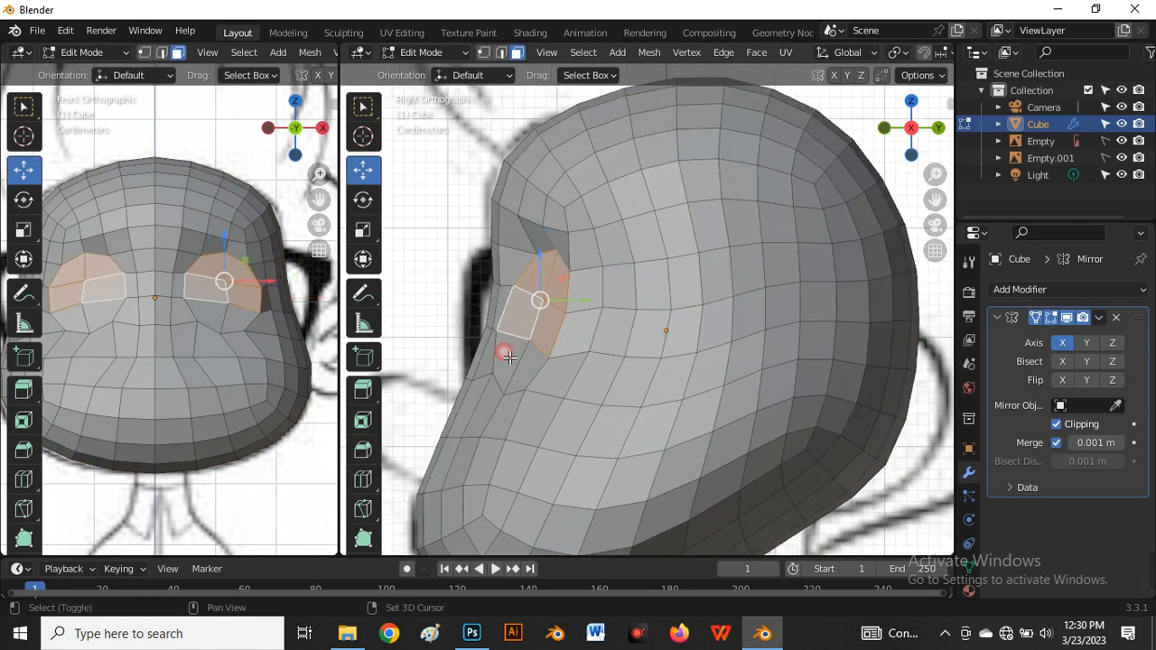
pyautogui.keyDown('shift'); pyautogui.click(506, 353); pyautogui.keyUp('shift')
pyautogui.keyDown('shift'); pyautogui.click(532, 364); pyautogui.keyUp('shift')
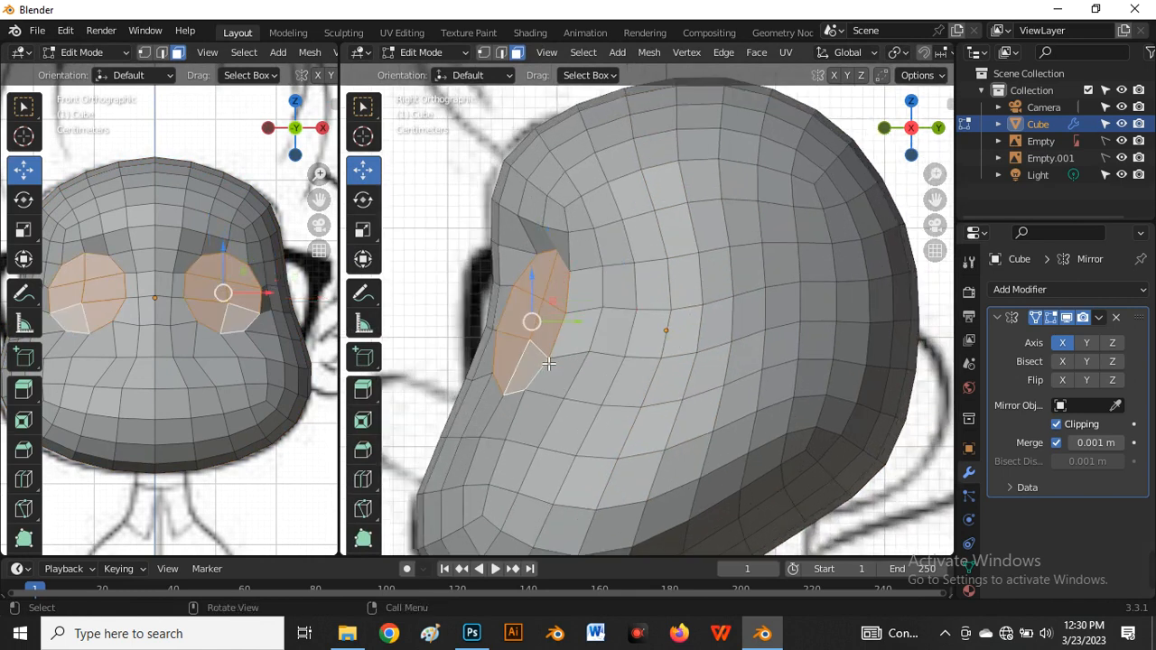
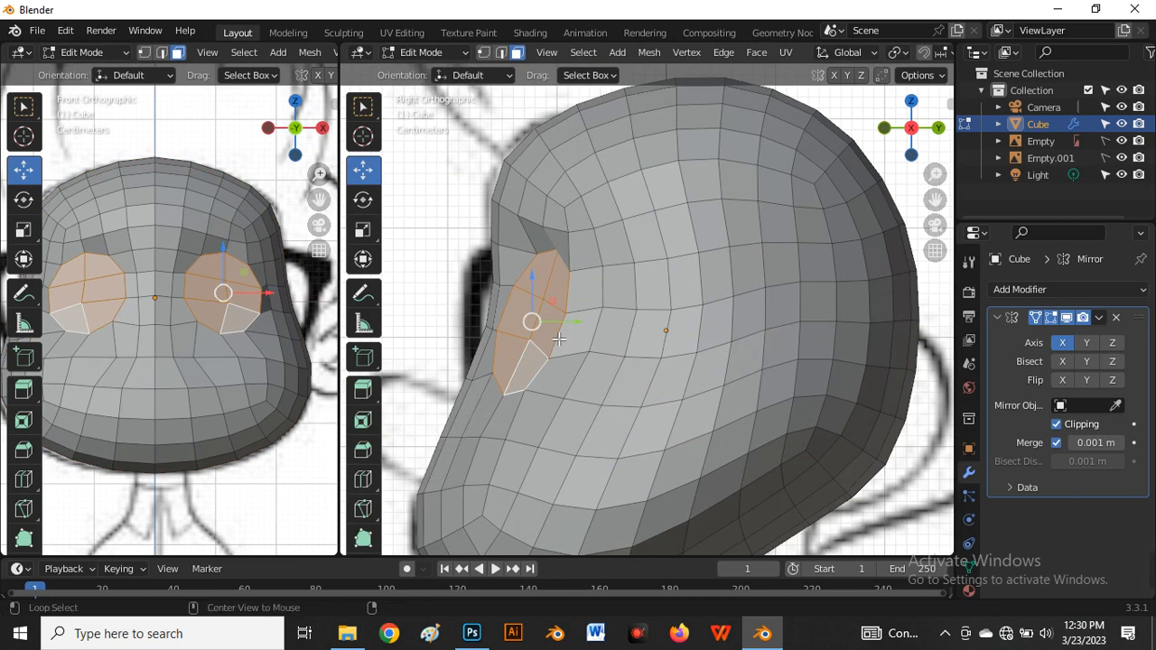
pyautogui.hotkey('alt', 'z')
pyautogui.press('g')
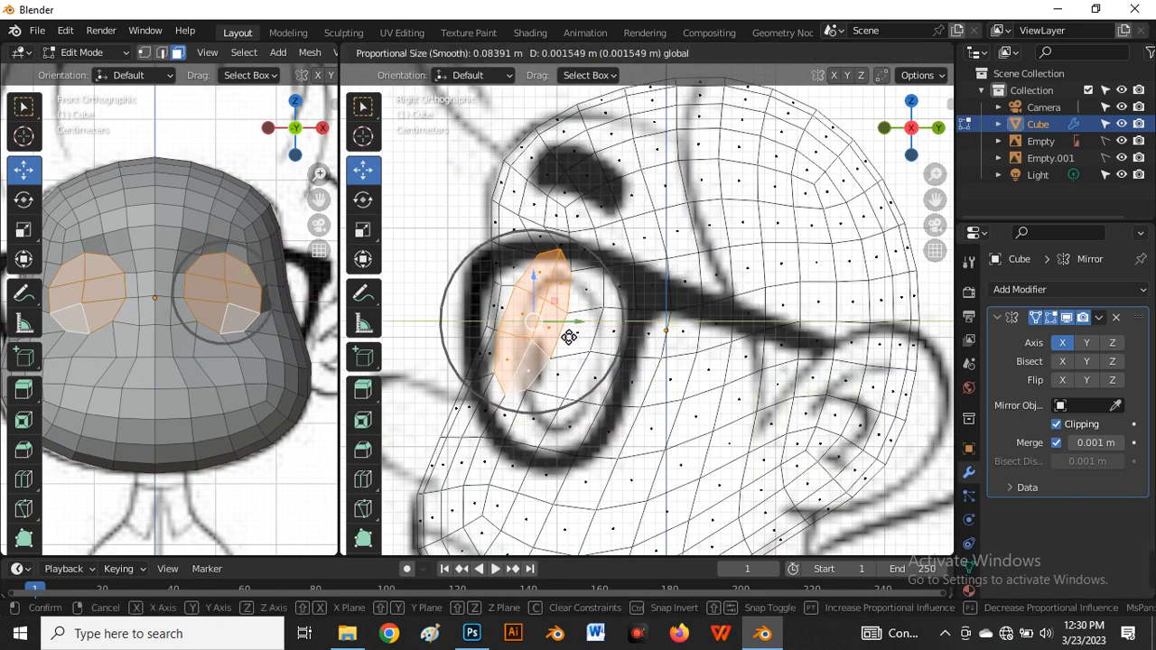
pyautogui.click(574, 337)
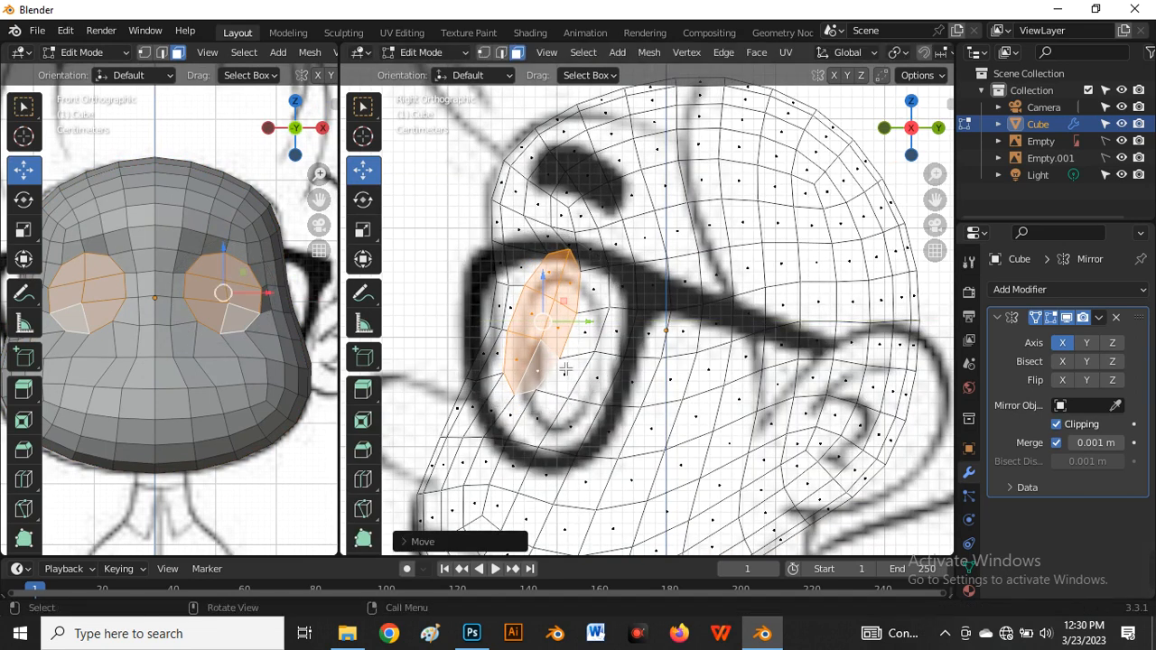
pyautogui.hotkey('alt', 'z')
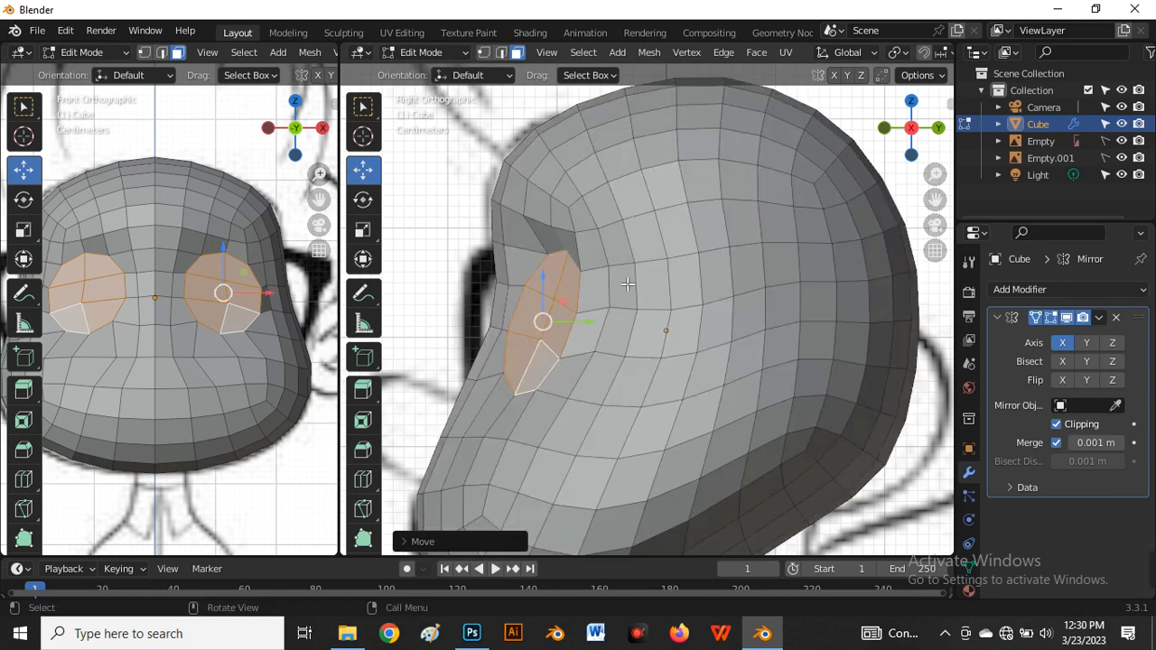
# Nudge two neighbouring vertices on the side of the head behind the eye in the side view, then turn on X-ray there
pyautogui.press('2')
pyautogui.click(637, 315)
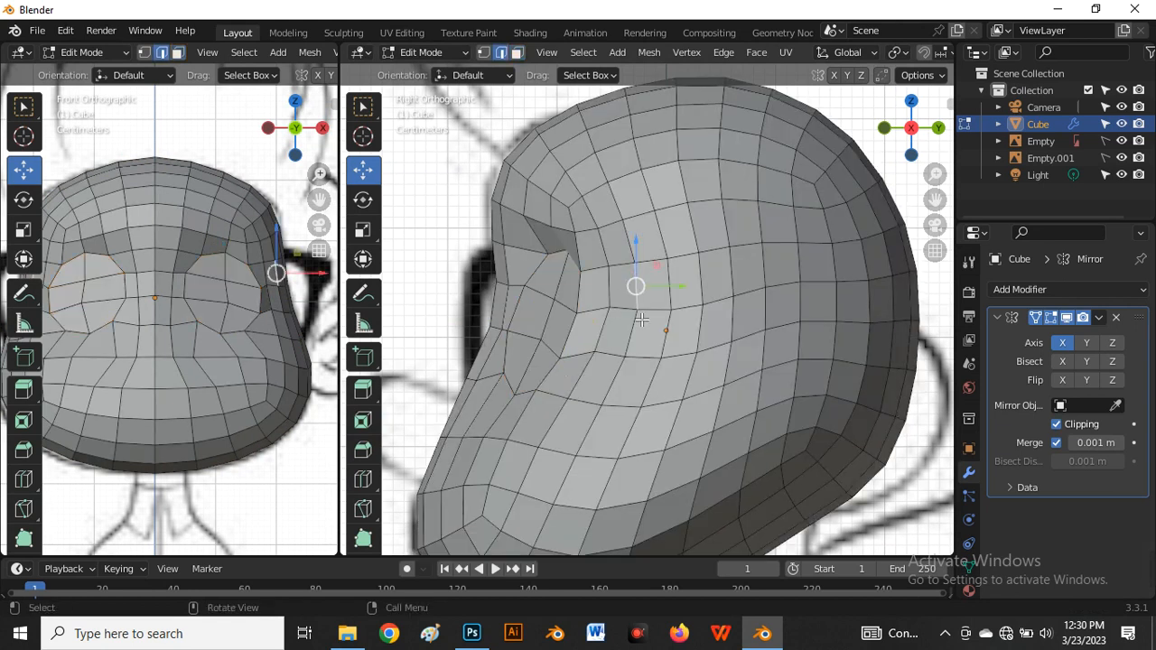
pyautogui.press('1')
pyautogui.click(629, 359)
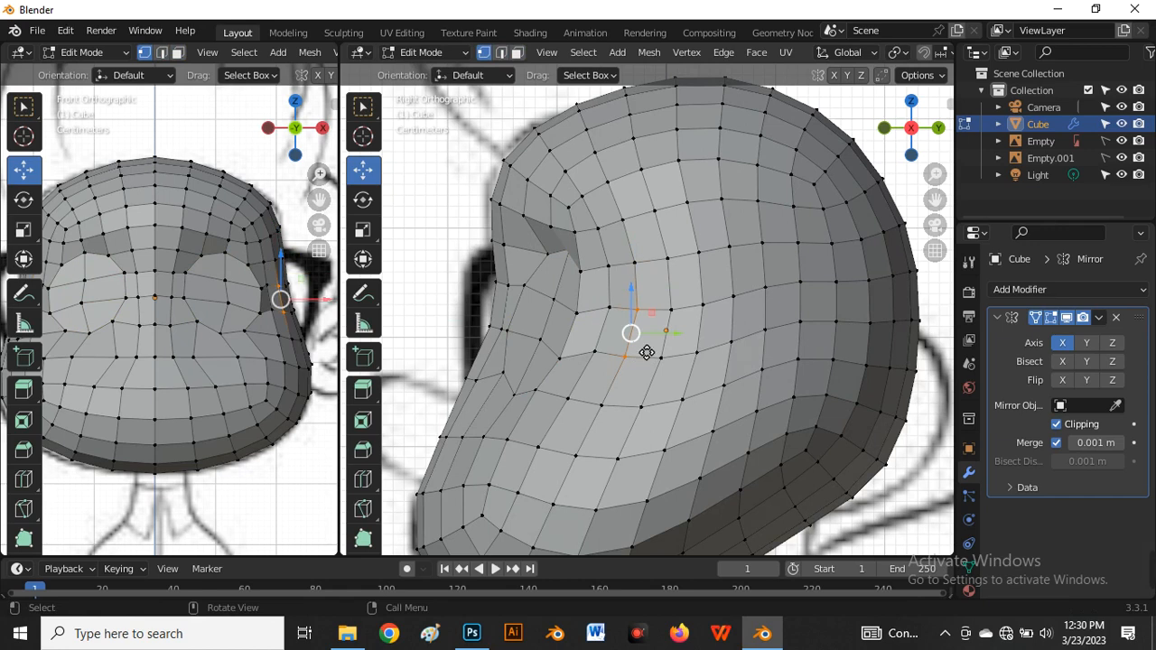
pyautogui.press('g')
pyautogui.click(645, 347)
pyautogui.hotkey('alt', 'z')
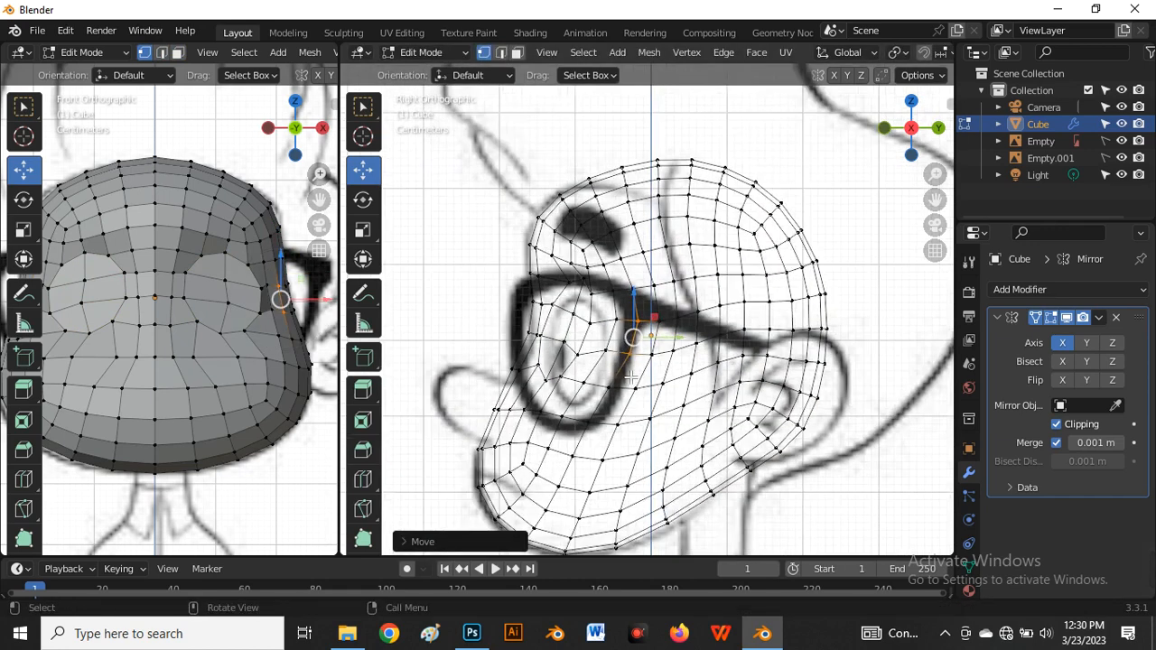
# Move the vertex behind the lower eye slightly back with proportional editing, enlarging the influence size to about 0.12 m
pyautogui.scroll(2, 629, 379)
pyautogui.click(633, 390)
pyautogui.press('g')
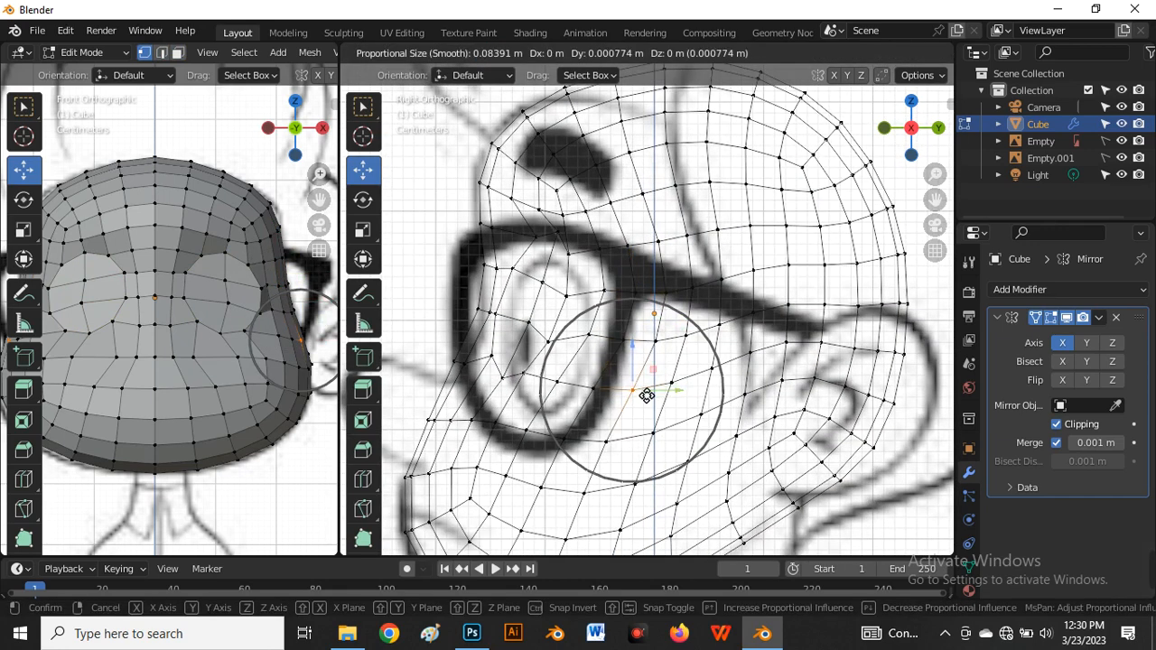
pyautogui.scroll(-4, 647, 395)
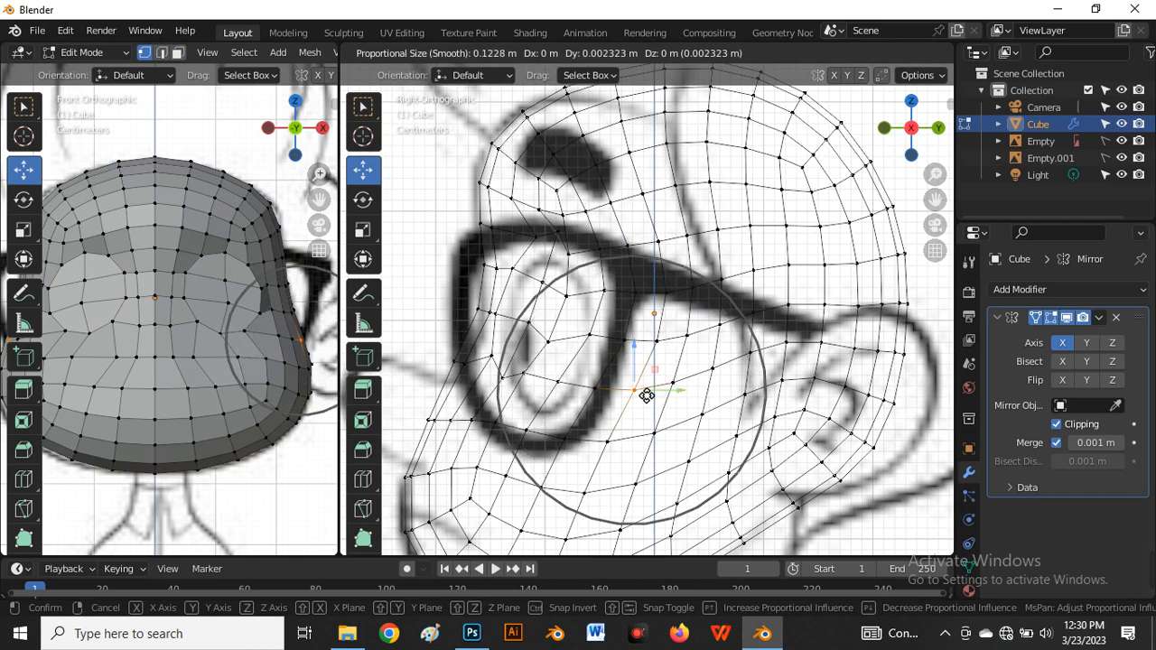
pyautogui.click(641, 393)
# Move the two vertices along the bottom of the eye outline backward with proportional editing, lowering the front one slightly
pyautogui.click(559, 384)
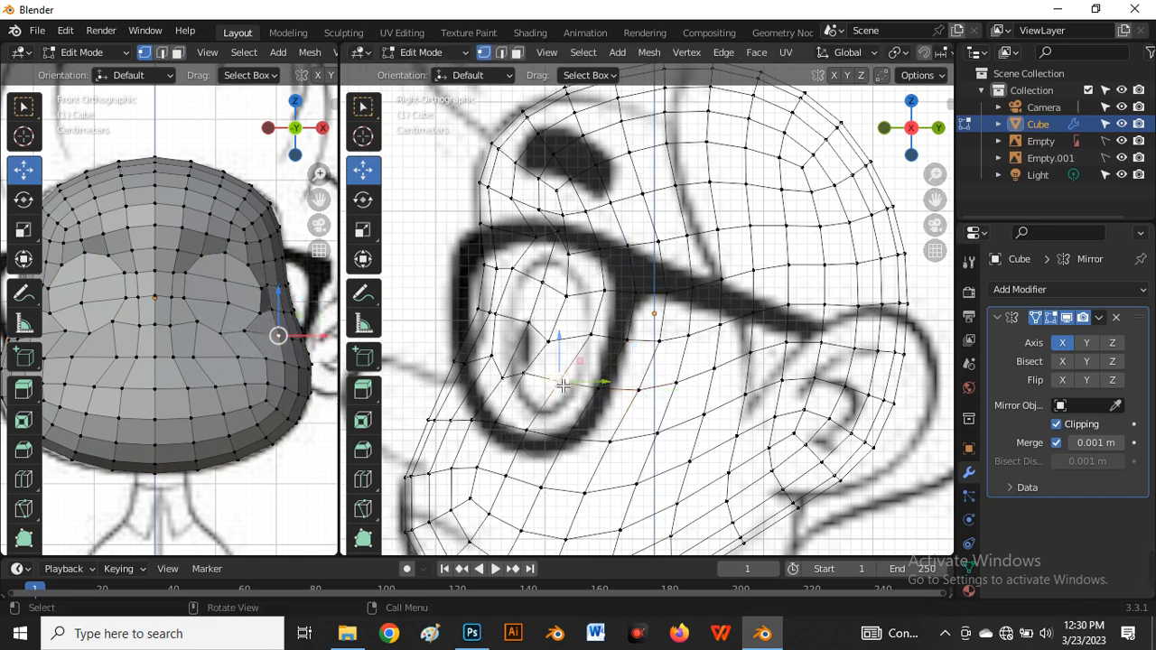
pyautogui.press('g')
pyautogui.click(584, 389)
pyautogui.click(541, 384)
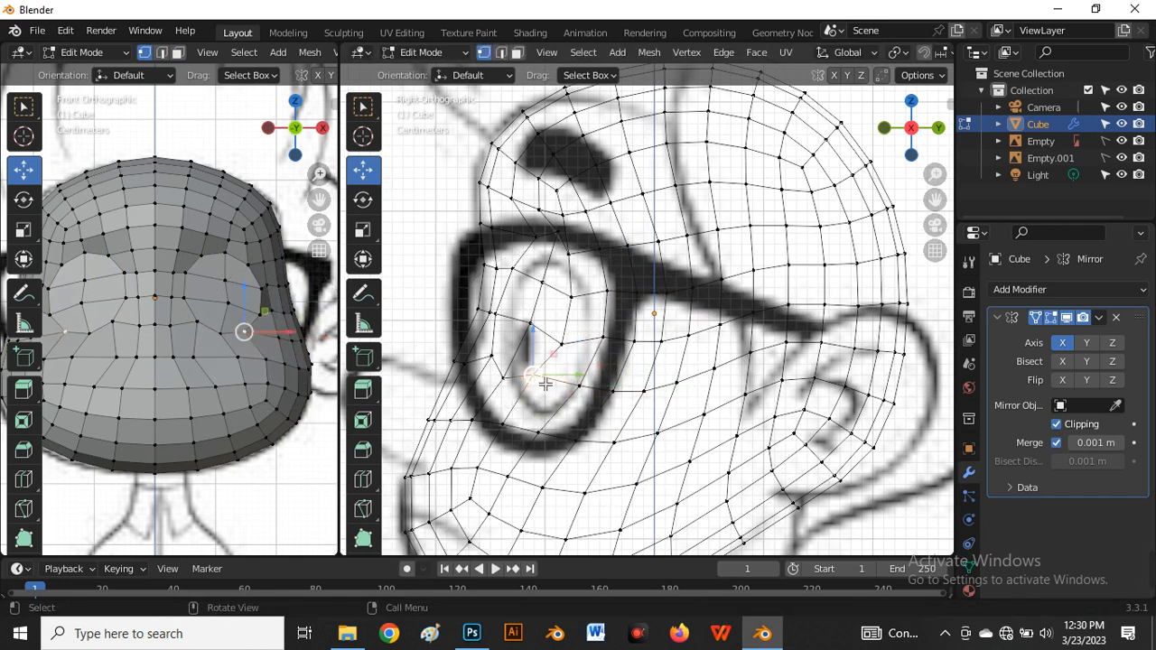
pyautogui.press('g')
pyautogui.click(557, 395)
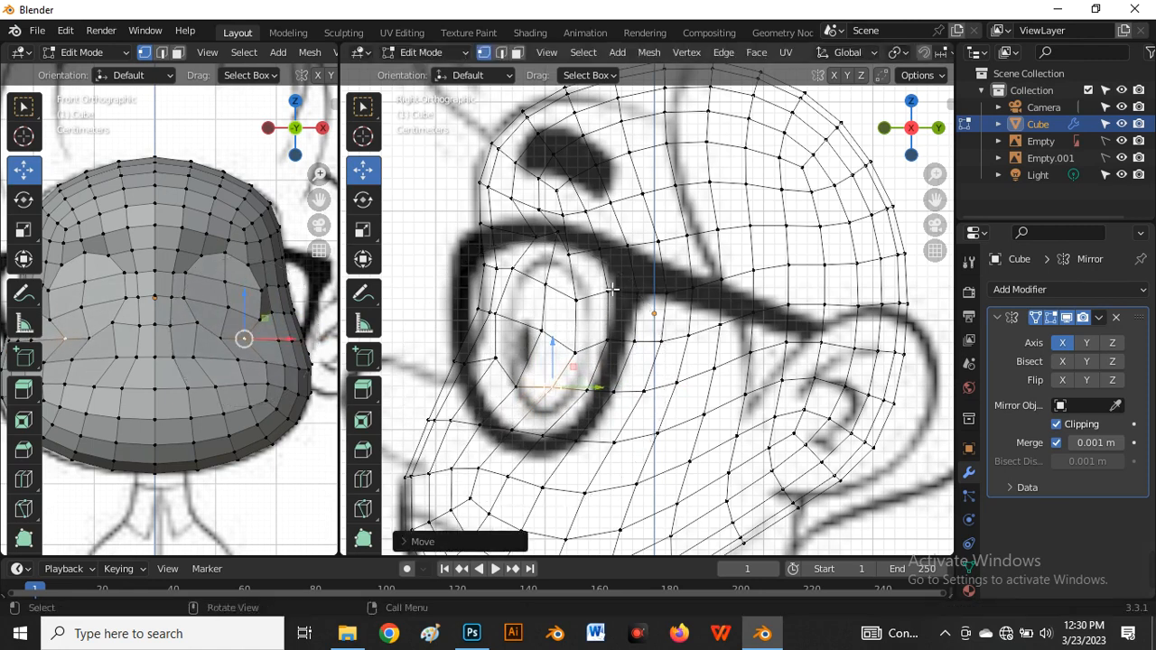
# Shift the two upper rear vertices of the eye outline backward in the side view with proportional editing
pyautogui.click(584, 261)
pyautogui.press('g')
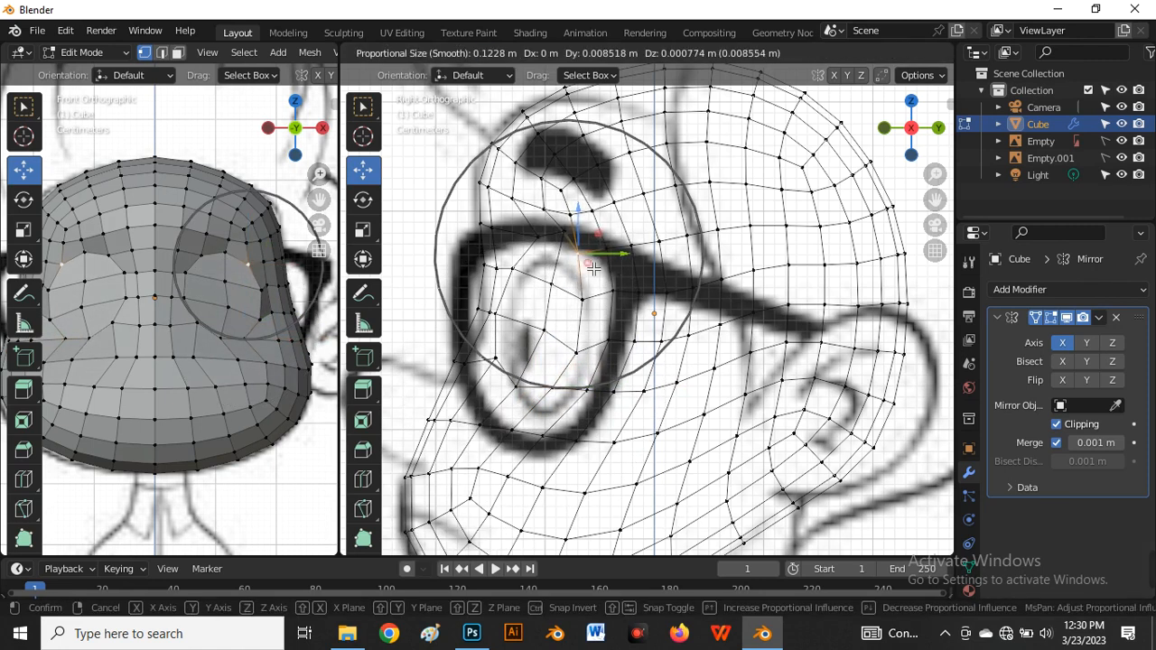
pyautogui.click(592, 264)
pyautogui.click(586, 307)
pyautogui.press('g')
pyautogui.click(591, 302)
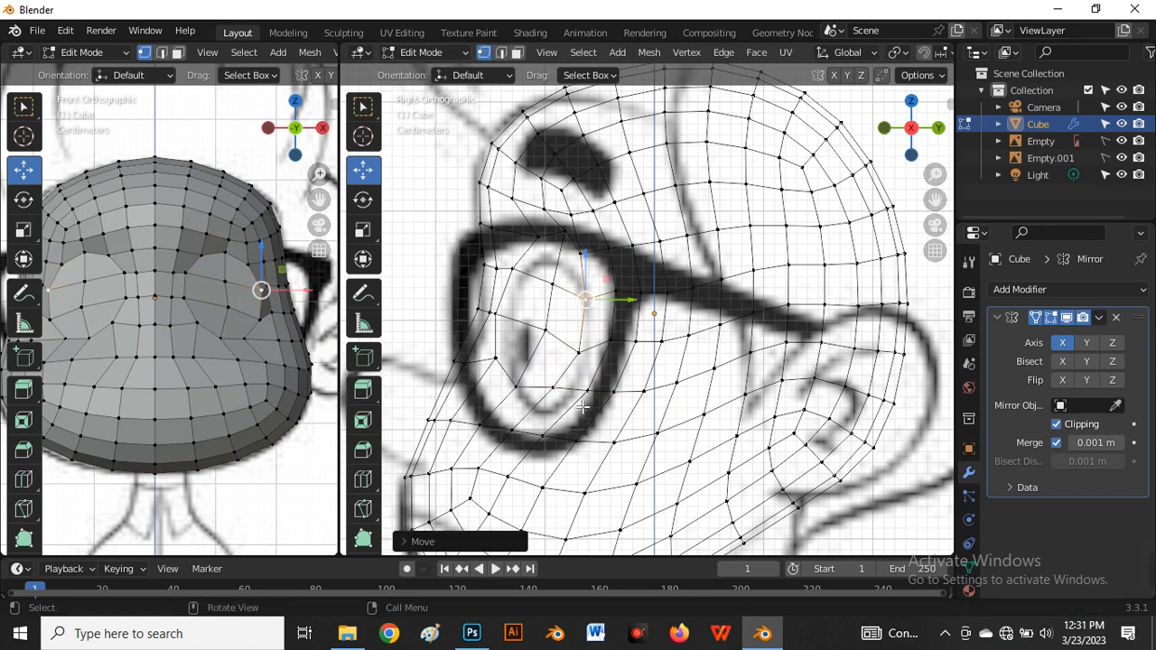
# Reposition the lower and middle front vertices of the eye outline to follow the side reference
pyautogui.click(504, 356)
pyautogui.press('g')
pyautogui.click(497, 336)
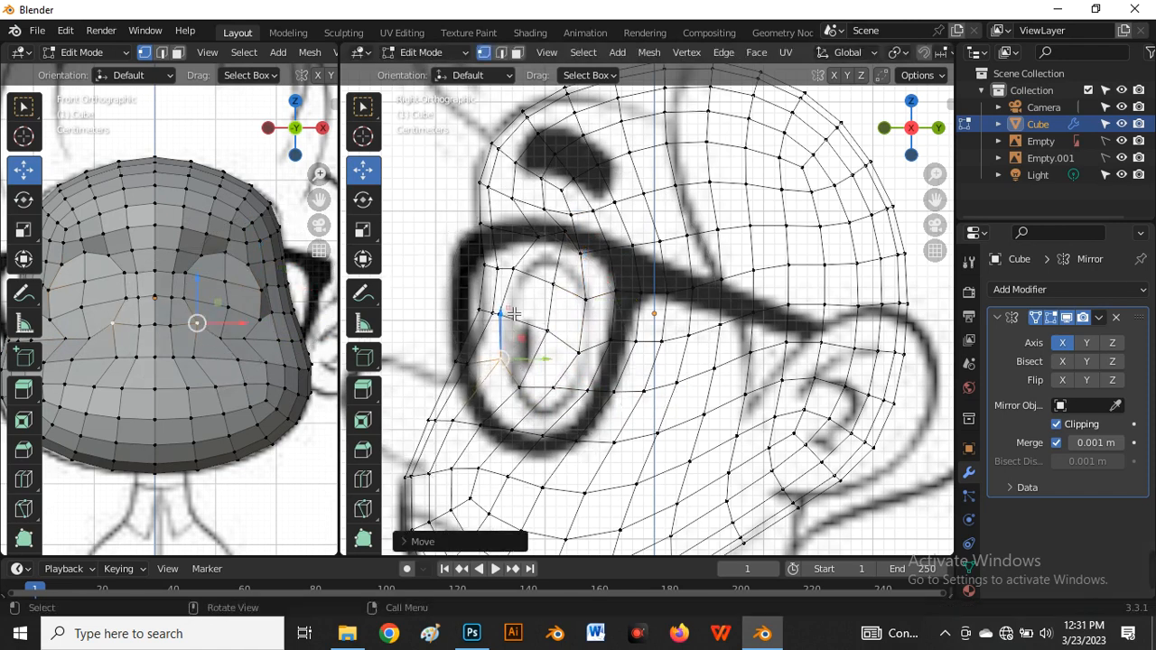
pyautogui.click(512, 318)
pyautogui.press('g')
pyautogui.click(520, 320)
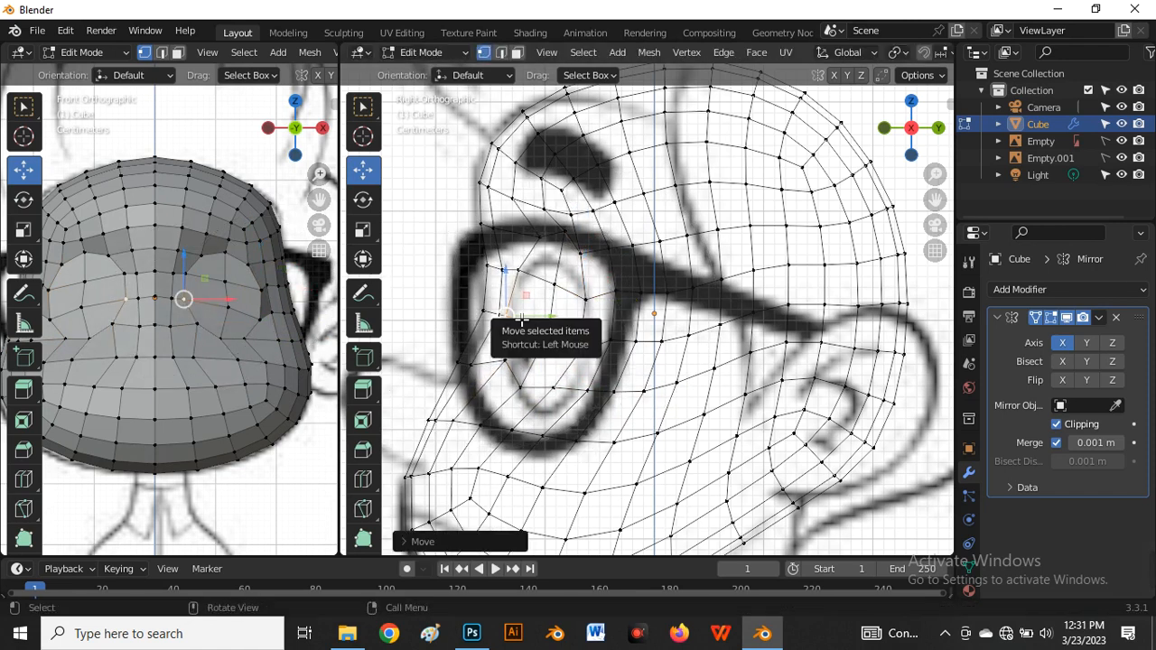
# Select the nose bridge vertices between the eyes and move them forward about 0.008 m along Y
pyautogui.scroll(4, 485, 294)
pyautogui.hotkey('alt', 'z')
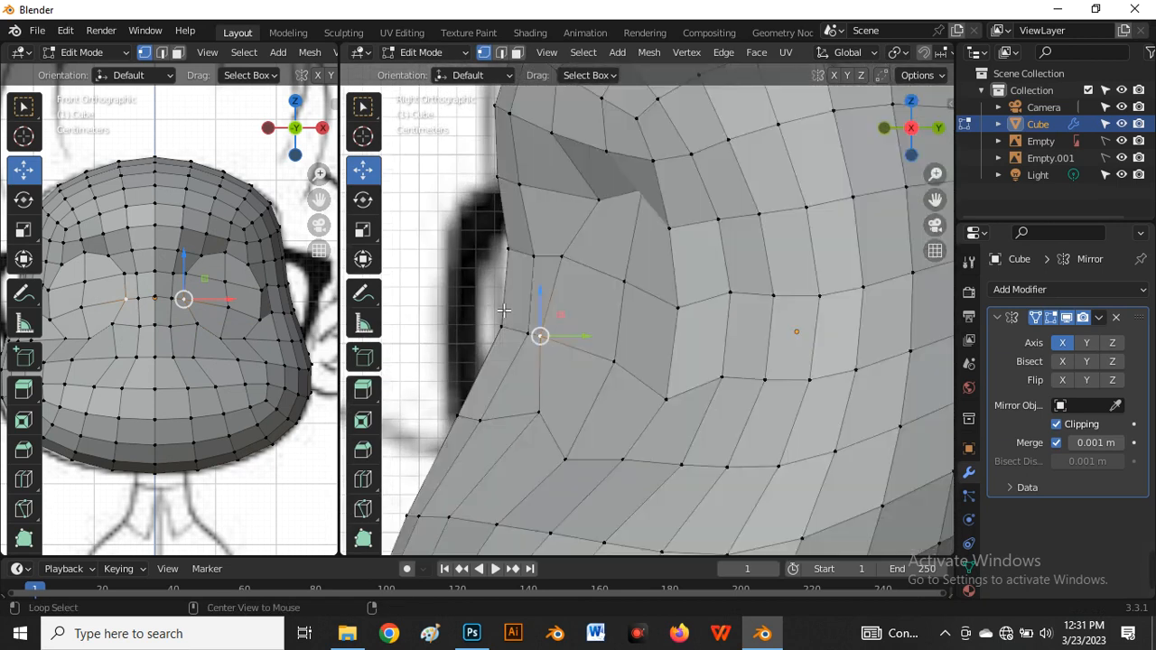
pyautogui.scroll(-1, 530, 329)
pyautogui.scroll(2, 531, 328)
pyautogui.click(505, 329)
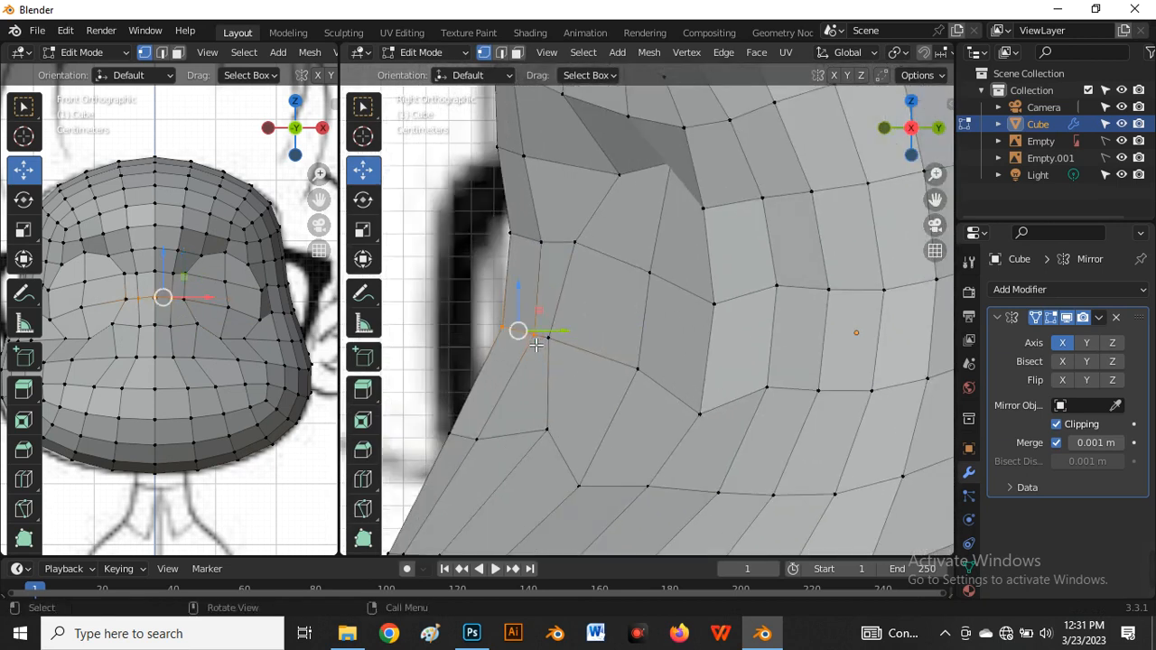
pyautogui.hotkey('alt', 'z')
pyautogui.press('g')
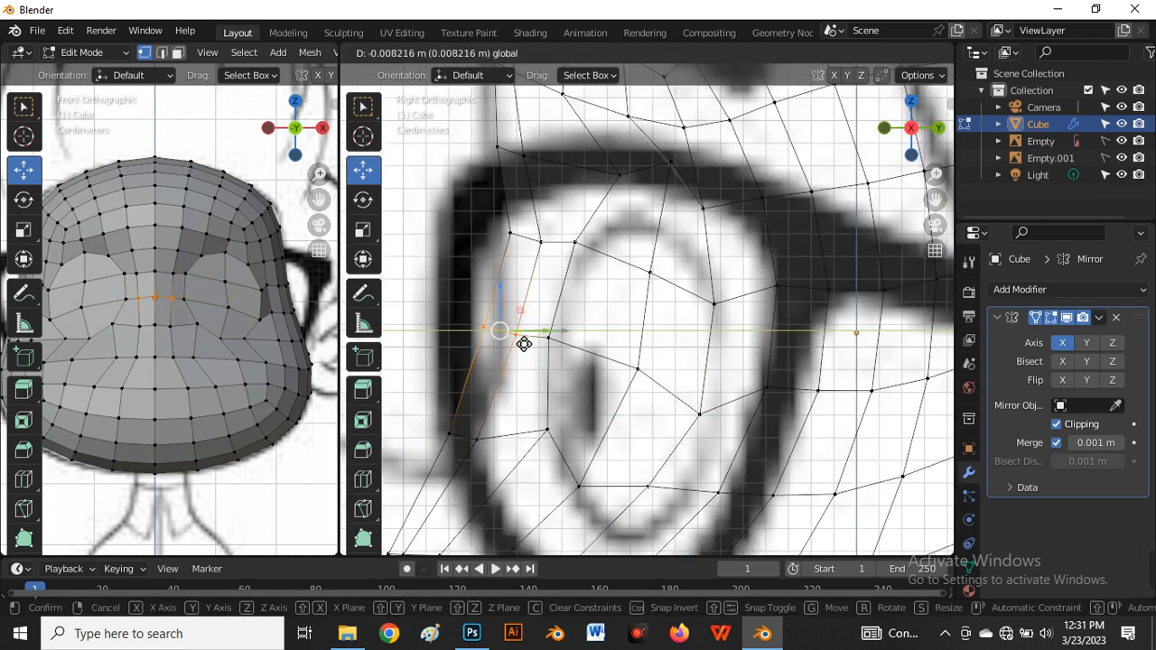
pyautogui.click(524, 340)
# Move the two bottom vertices of the eye outline to follow the lower curve of the reference eye
pyautogui.scroll(-2, 579, 389)
pyautogui.click(593, 394)
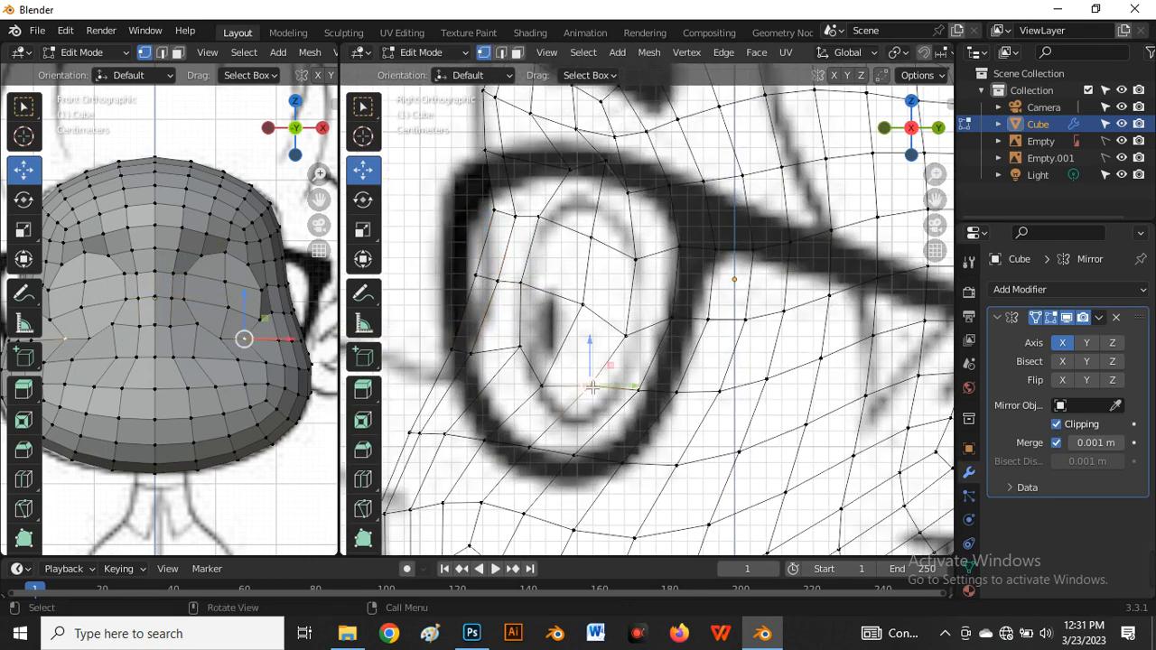
pyautogui.press('g')
pyautogui.click(569, 390)
pyautogui.click(548, 392)
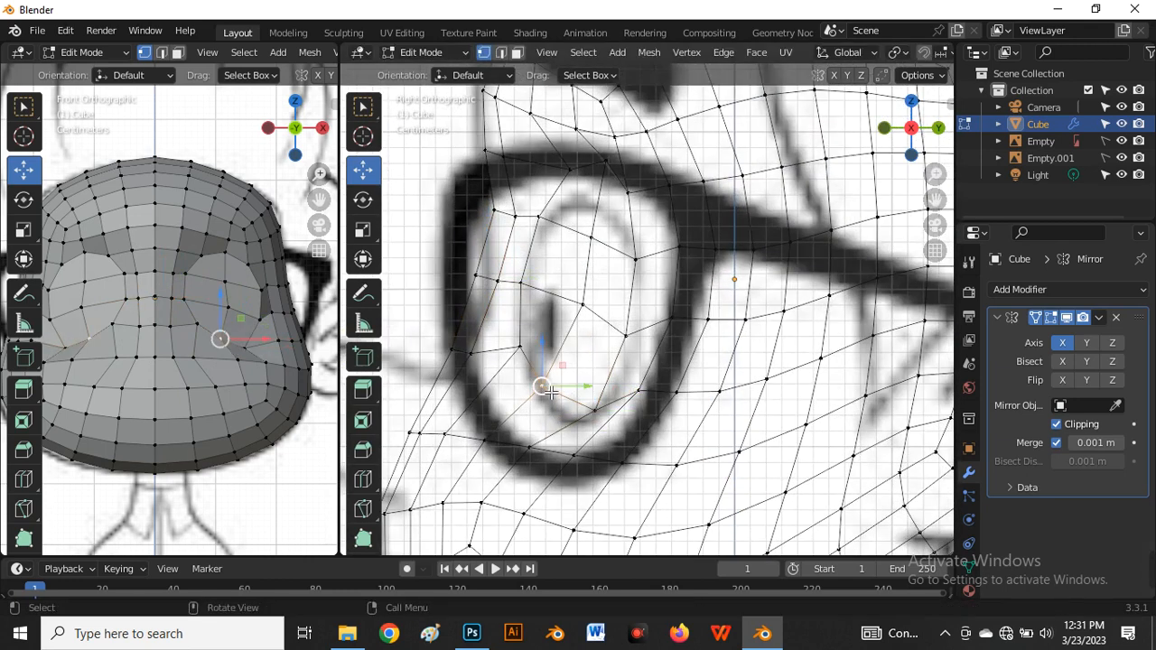
pyautogui.press('g')
pyautogui.click(555, 406)
pyautogui.scroll(-2, 560, 401)
pyautogui.scroll(3, 542, 363)
# Move the lower, upper and middle front vertices of the eye outline to round its front edge around the reference eye
pyautogui.click(535, 367)
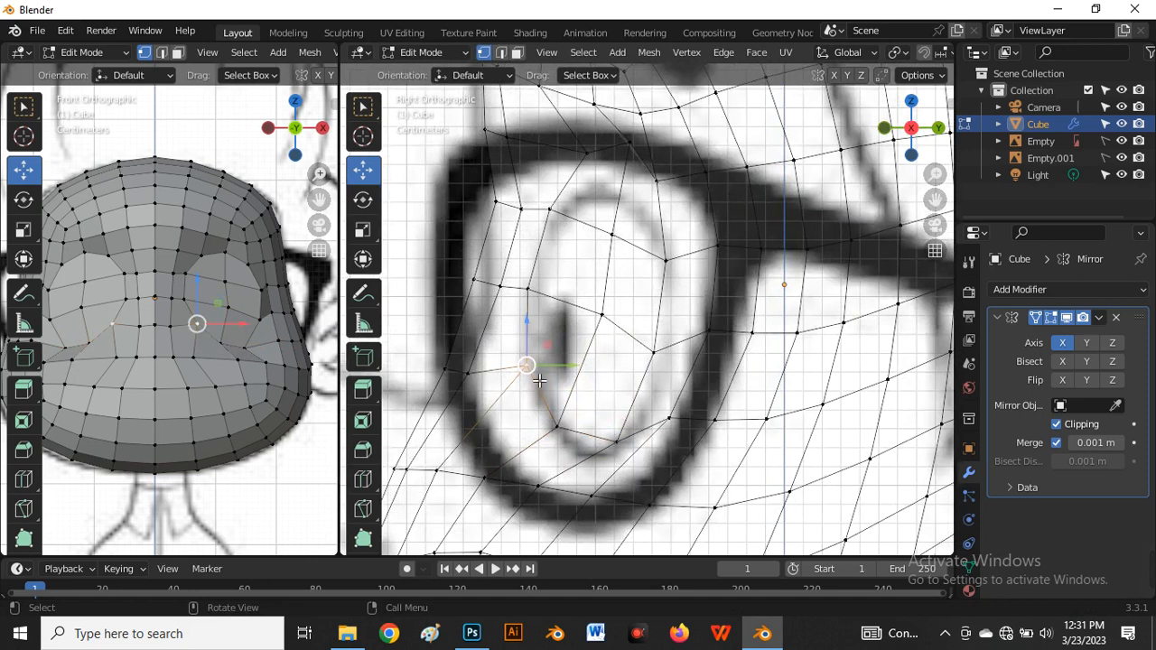
pyautogui.press('g')
pyautogui.click(537, 395)
pyautogui.scroll(-2, 582, 280)
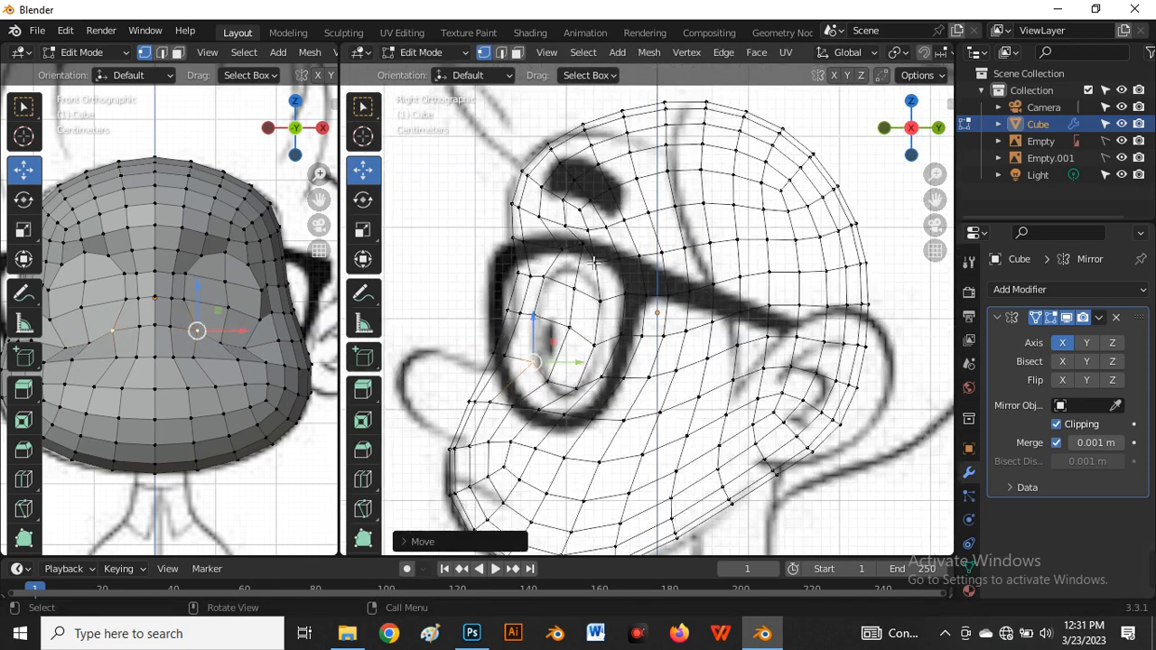
pyautogui.scroll(2, 551, 268)
pyautogui.click(503, 296)
pyautogui.press('g')
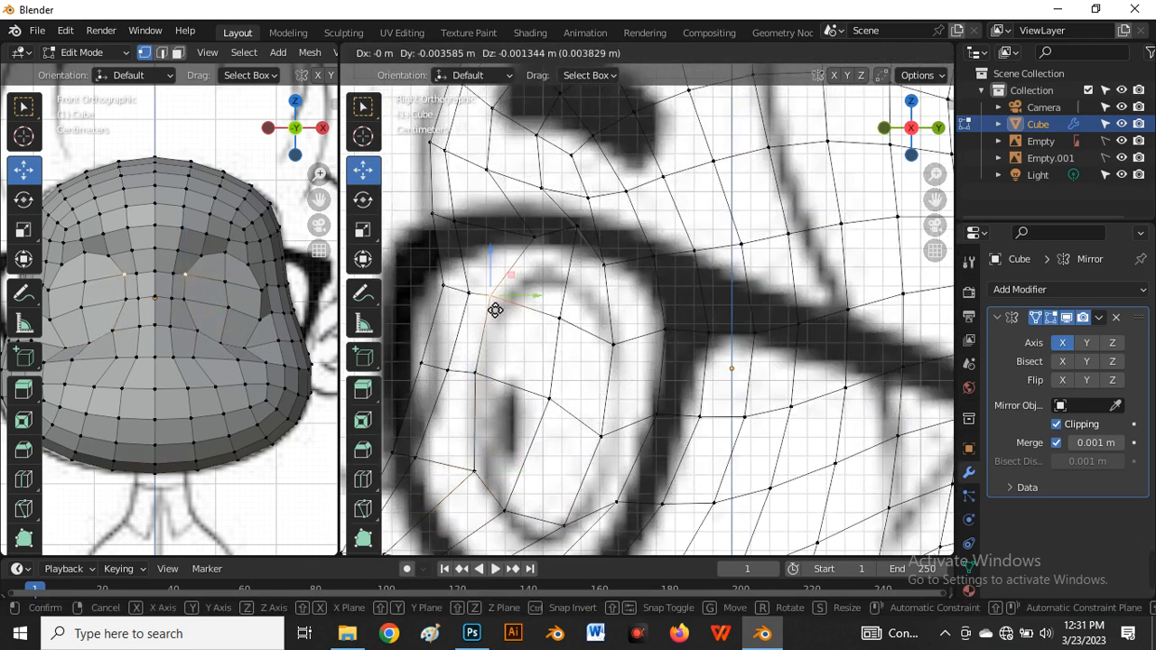
pyautogui.click(498, 311)
pyautogui.click(481, 378)
pyautogui.press('g')
pyautogui.click(475, 381)
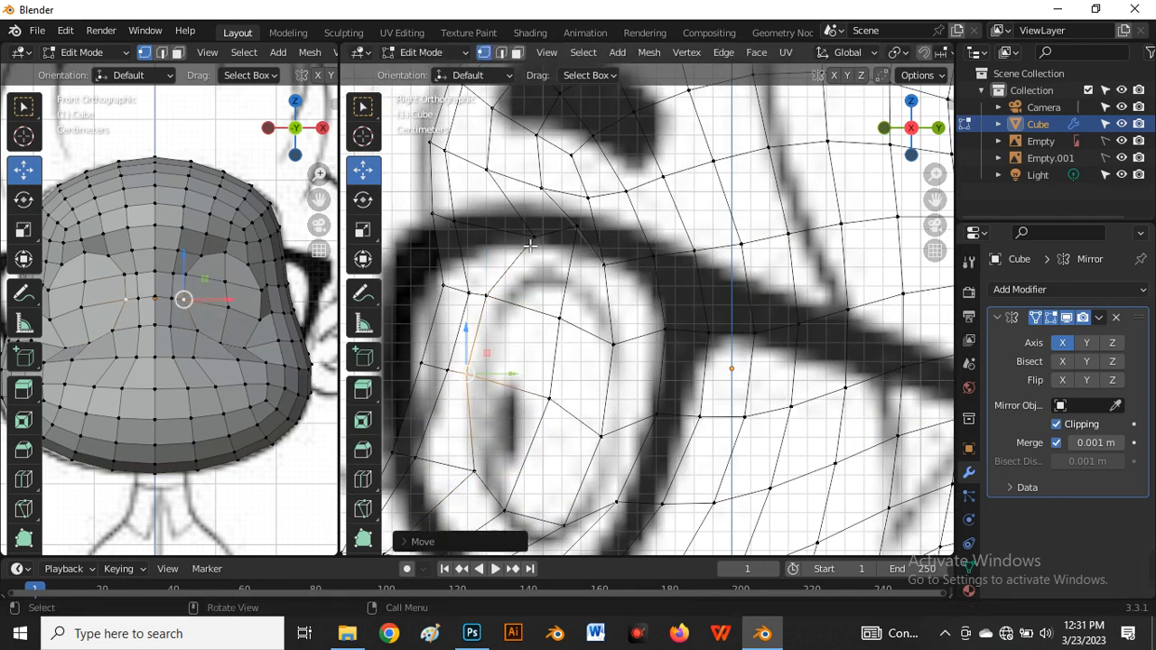
# Pull the two top vertices of the eye outline down and forward to just above the reference eye
pyautogui.click(533, 235)
pyautogui.press('g')
pyautogui.click(520, 273)
pyautogui.click(575, 230)
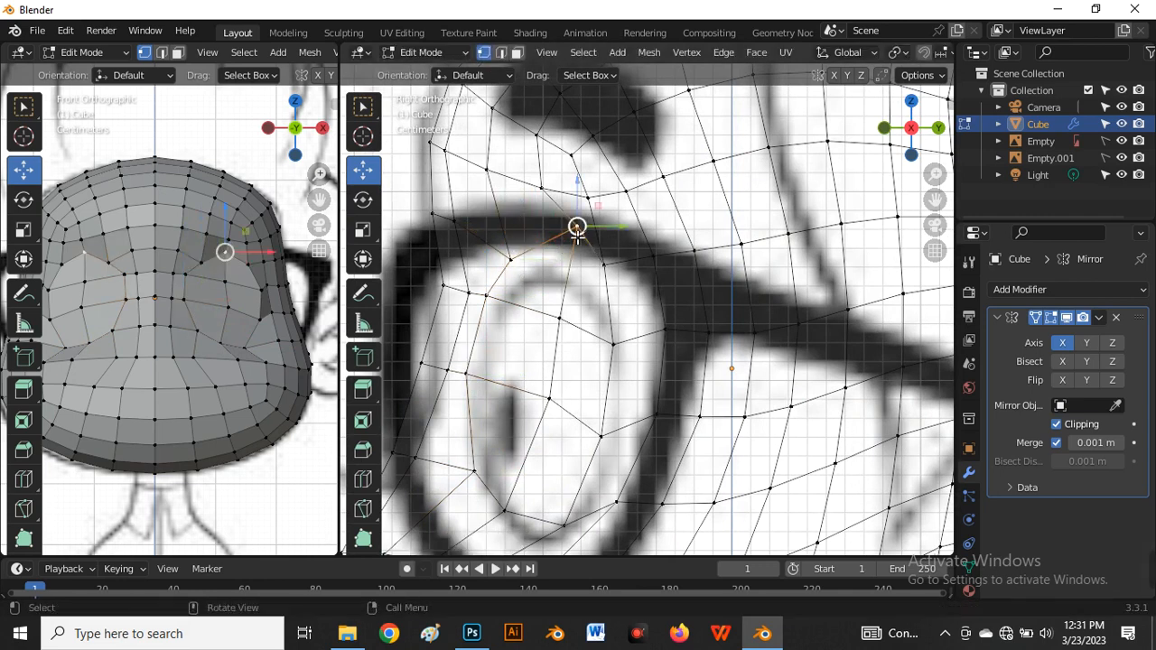
pyautogui.press('g')
pyautogui.click(578, 268)
pyautogui.press('g')
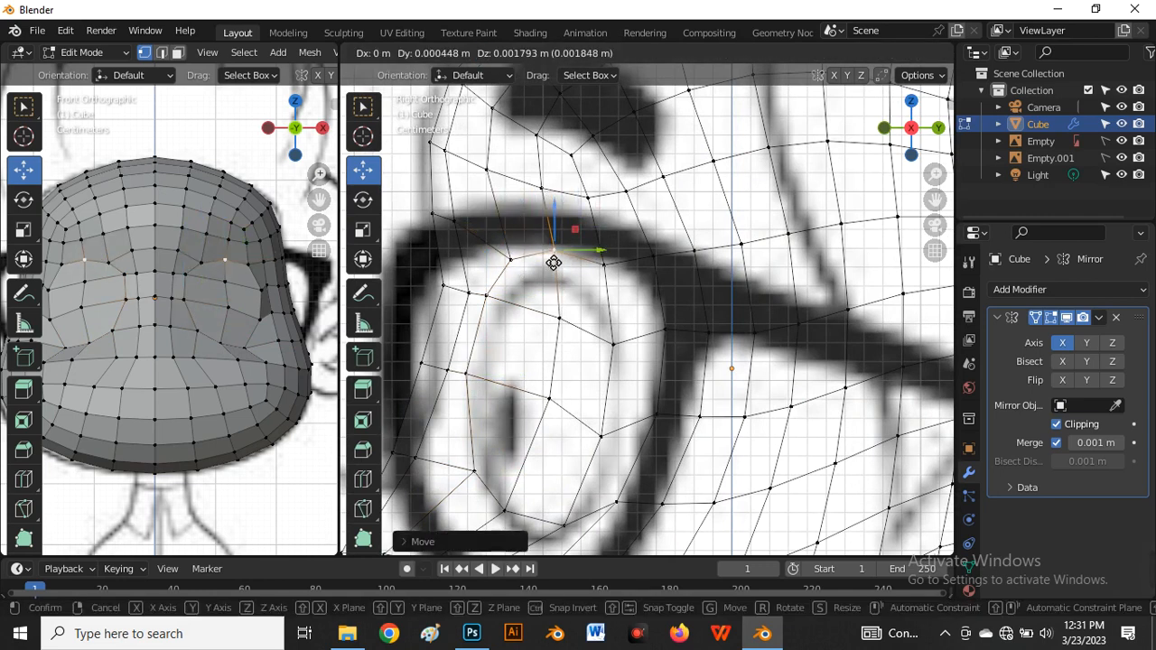
pyautogui.click(553, 262)
# Move the upper and lower rear vertices of the eye outline to match the back curve of the reference eye
pyautogui.click(613, 275)
pyautogui.keyDown('shift'); pyautogui.moveTo(648, 411); pyautogui.dragTo(549, 354, button='middle'); pyautogui.keyUp('shift')
pyautogui.click(583, 325)
pyautogui.press('g')
pyautogui.click(604, 322)
pyautogui.scroll(-3, 591, 383)
pyautogui.scroll(3, 548, 355)
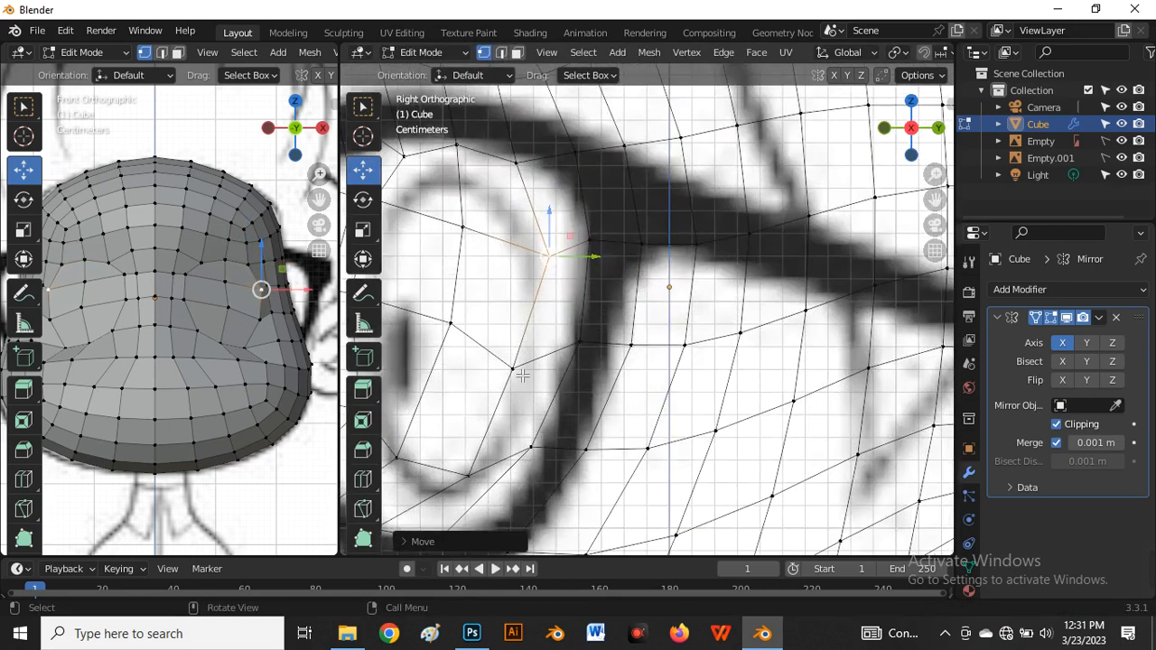
pyautogui.click(529, 361)
pyautogui.press('g')
pyautogui.click(534, 403)
pyautogui.scroll(-4, 540, 418)
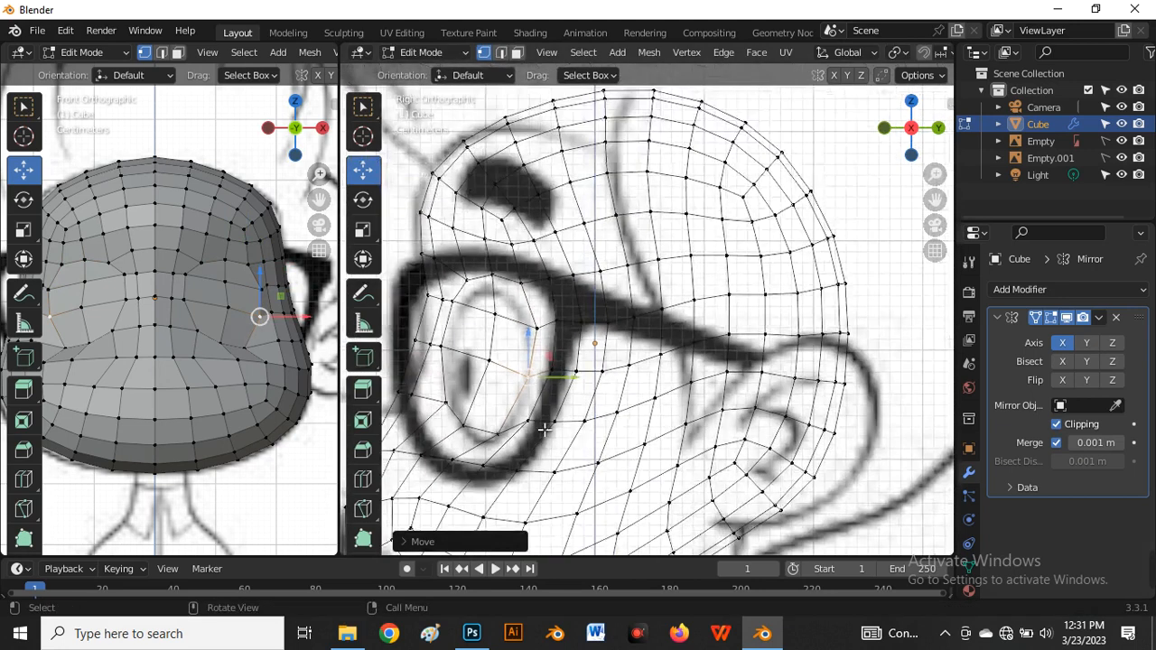
# Shift the cheek vertex behind the lower eye and the vertex on the glasses arm slightly backward to even the spacing
pyautogui.scroll(3, 563, 451)
pyautogui.click(592, 398)
pyautogui.scroll(-1, 592, 382)
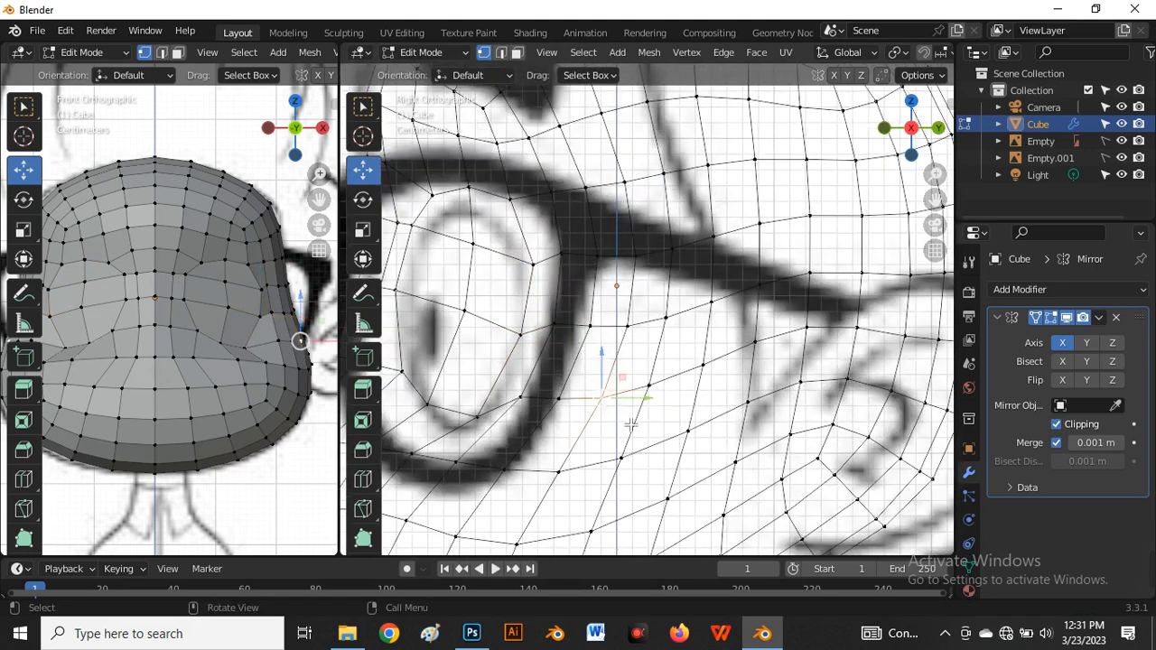
pyautogui.press('g')
pyautogui.click(631, 404)
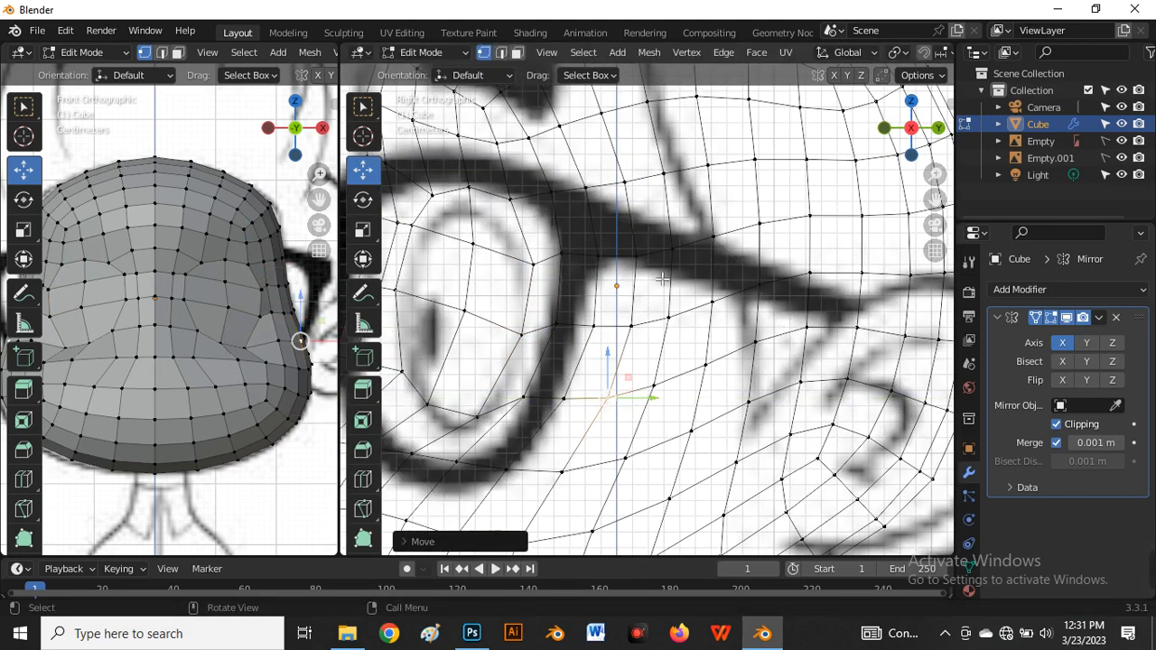
pyautogui.click(682, 257)
pyautogui.press('g')
pyautogui.click(695, 261)
pyautogui.scroll(2, 675, 247)
pyautogui.scroll(-3, 578, 226)
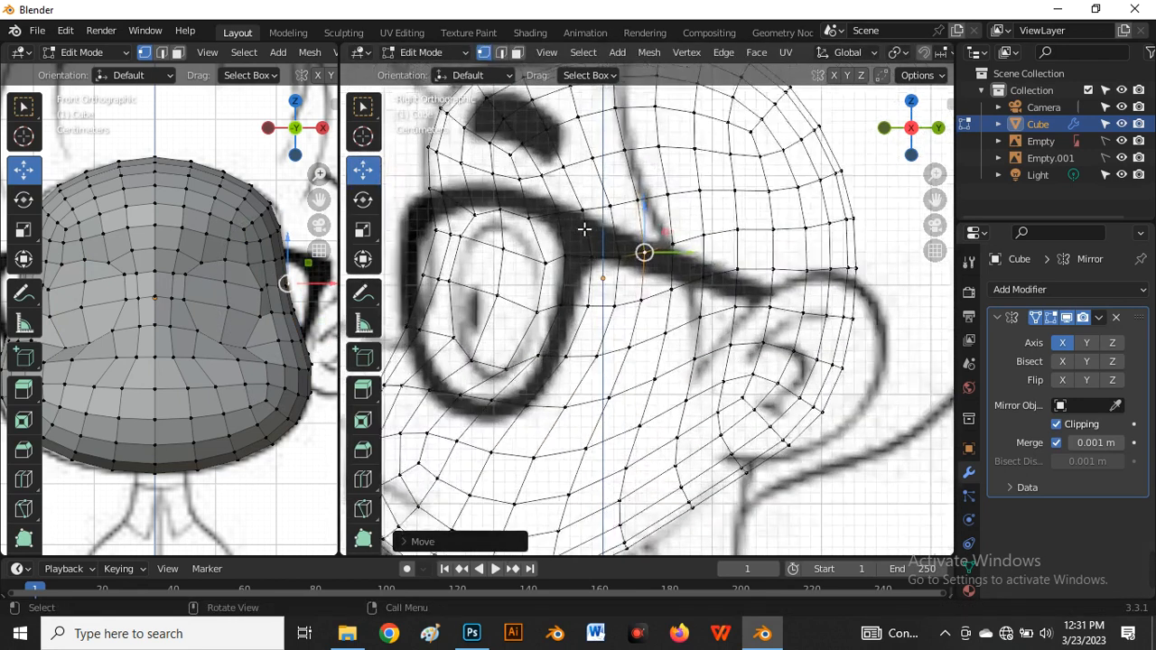
# Adjust the vertex above the glasses hinge, and move the eyebrow vertex back and slightly up with proportional editing
pyautogui.scroll(3, 584, 211)
pyautogui.press('g')
pyautogui.click(600, 210)
pyautogui.scroll(-3, 583, 232)
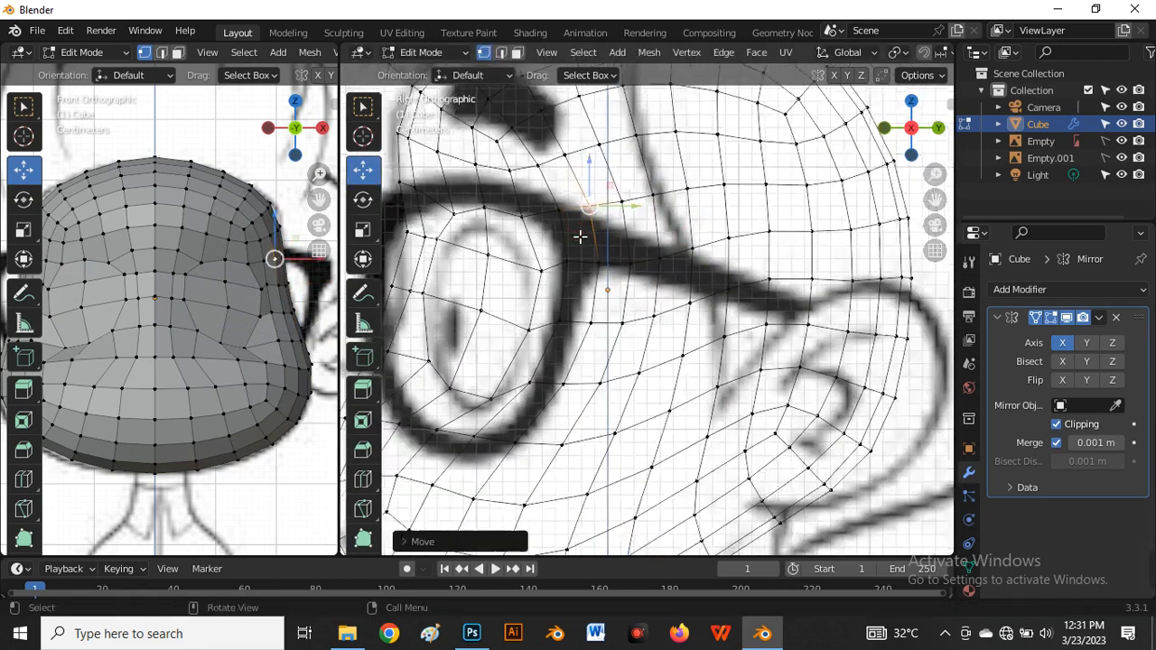
pyautogui.scroll(2, 560, 178)
pyautogui.press('g')
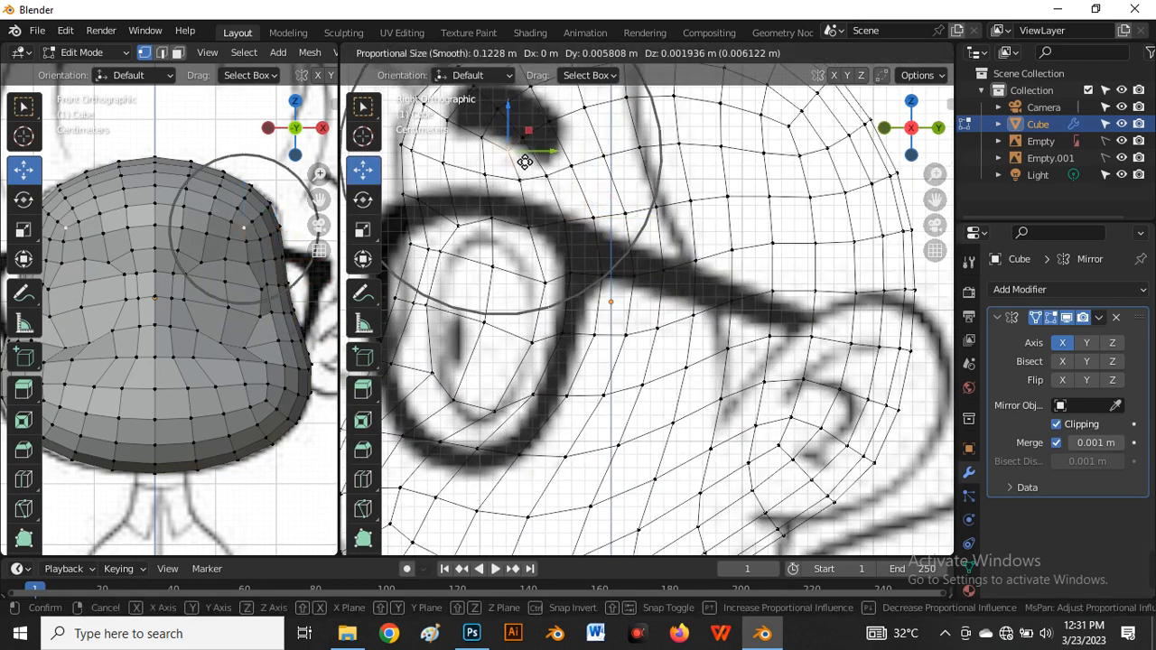
pyautogui.click(528, 162)
# Move the cheek vertex just below and behind the glasses lens to even out the surrounding faces
pyautogui.scroll(-4, 526, 341)
pyautogui.click(537, 359)
pyautogui.scroll(2, 538, 358)
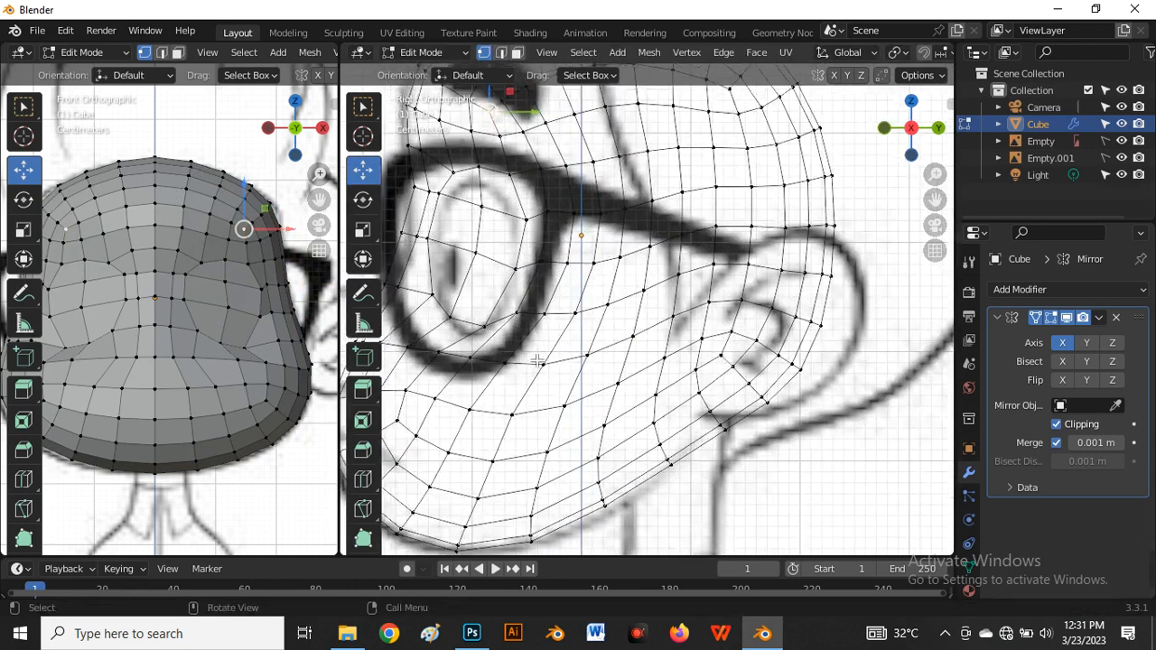
pyautogui.press('g')
pyautogui.click(564, 346)
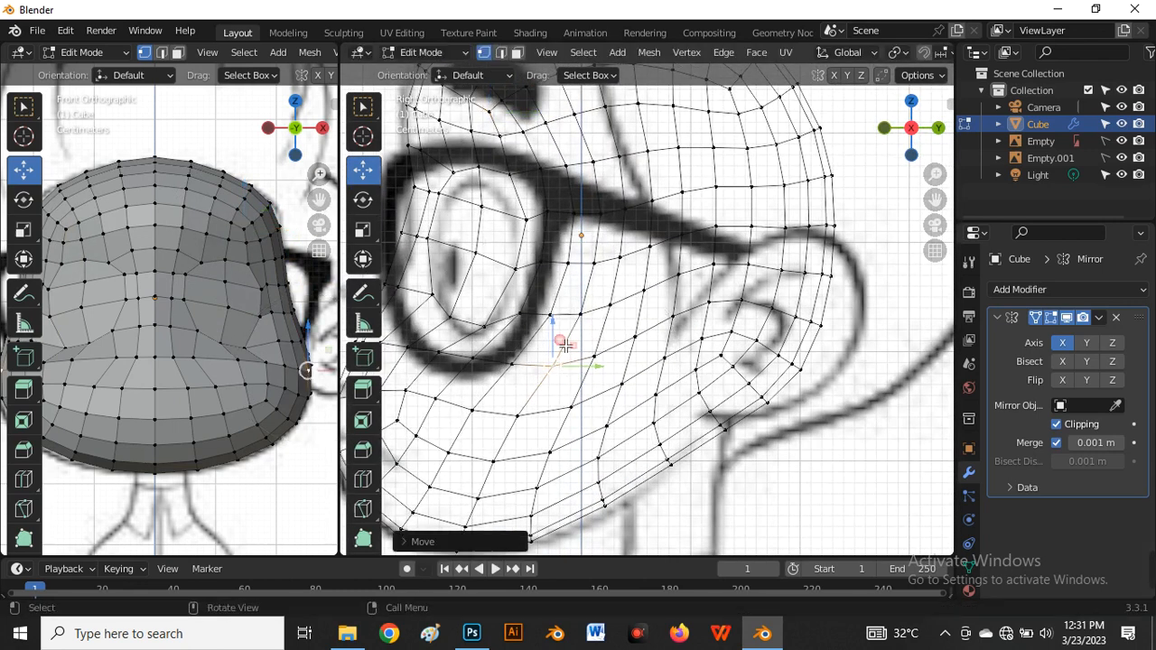
# Shift the two side vertices beneath the glasses arm slightly backward to even the grid behind the eye
pyautogui.click(619, 304)
pyautogui.press('g')
pyautogui.click(629, 307)
pyautogui.click(598, 274)
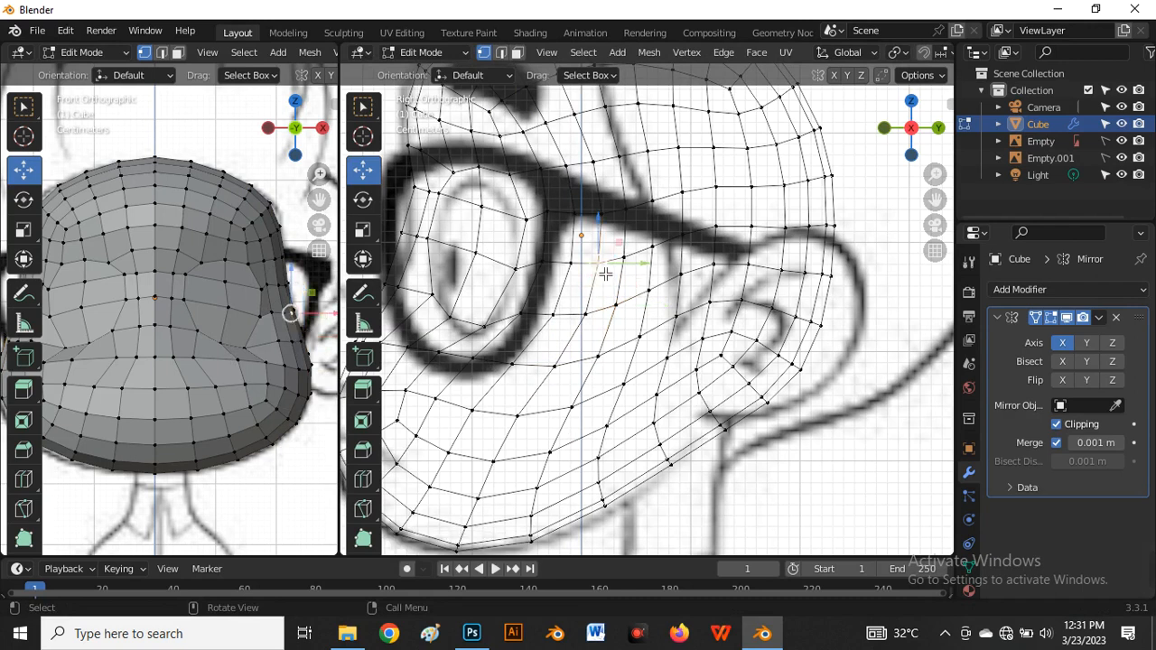
pyautogui.press('g')
pyautogui.click(612, 273)
# Adjust the vertex on the upper rear glasses rim and shift the lower rear rim vertex slightly backward and down in the side view
pyautogui.click(557, 215)
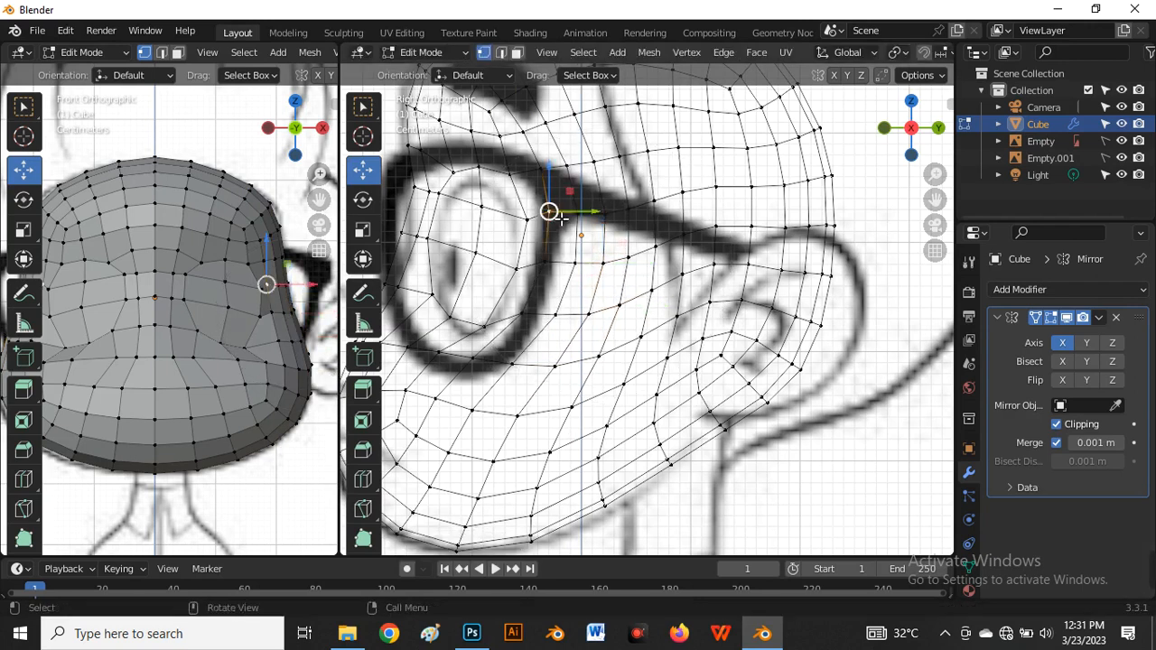
pyautogui.press('g')
pyautogui.click(562, 215)
pyautogui.click(511, 365)
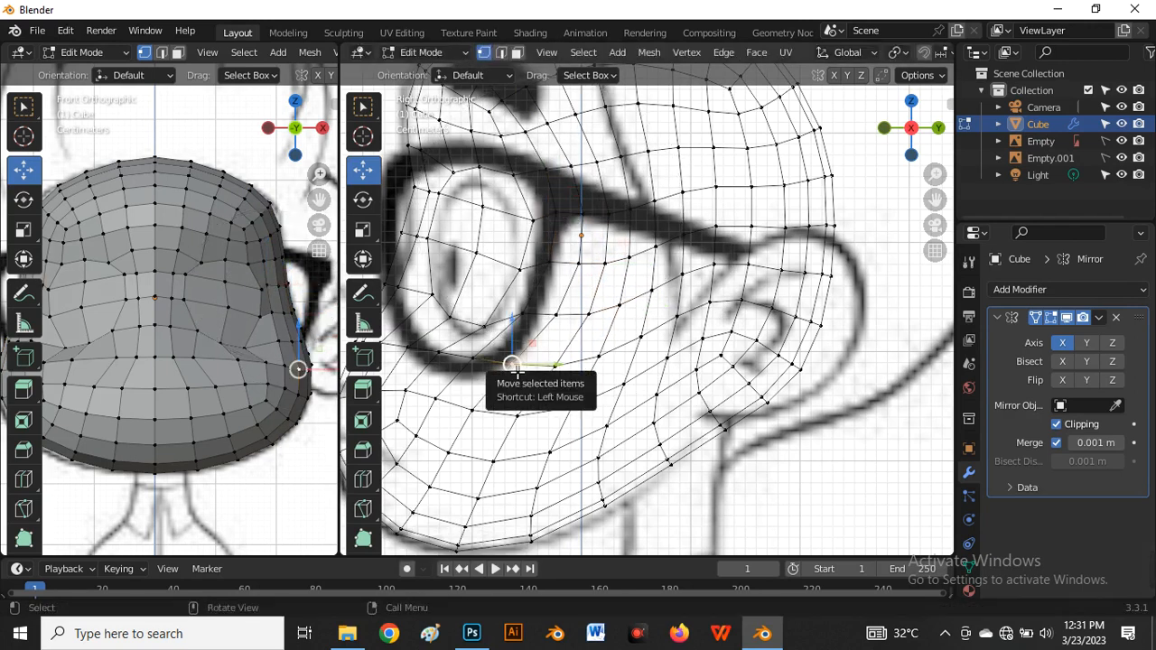
pyautogui.press('g')
pyautogui.click(524, 376)
pyautogui.scroll(-4, 676, 323)
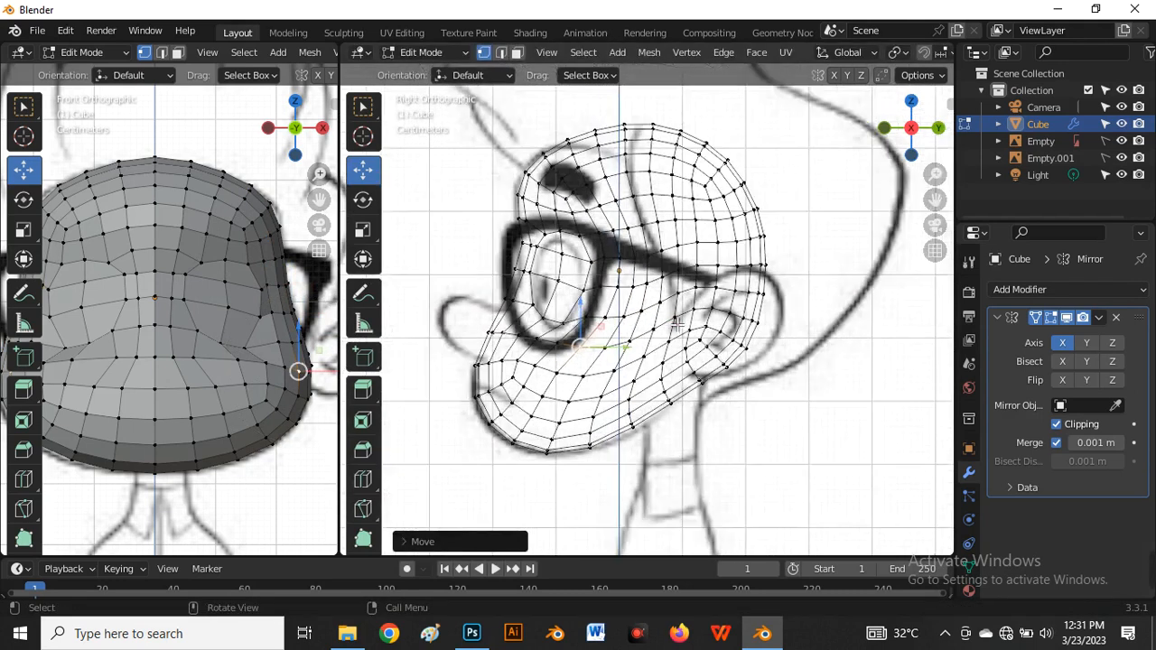
pyautogui.scroll(-2, 674, 295)
pyautogui.scroll(6, 614, 249)
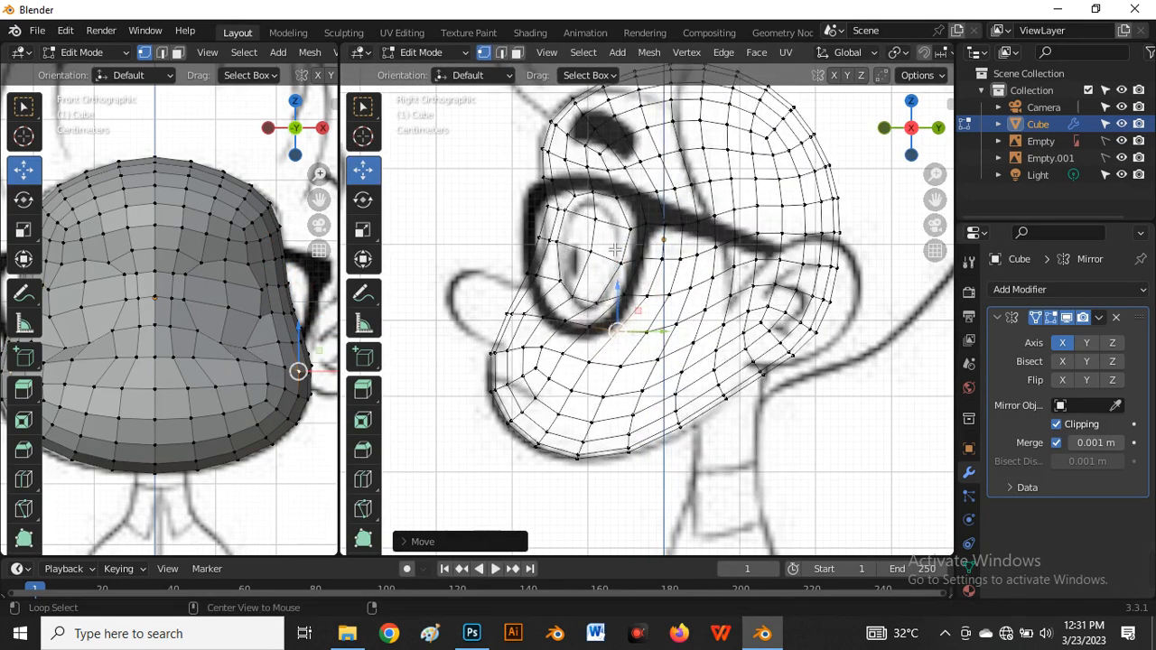
# Adjust the upper rear eye vertex and the vertex below it to follow the eye's rear curve in the side view
pyautogui.hotkey('alt', 'z')
pyautogui.hotkey('alt', 'z')
pyautogui.scroll(3, 614, 249)
pyautogui.click(614, 165)
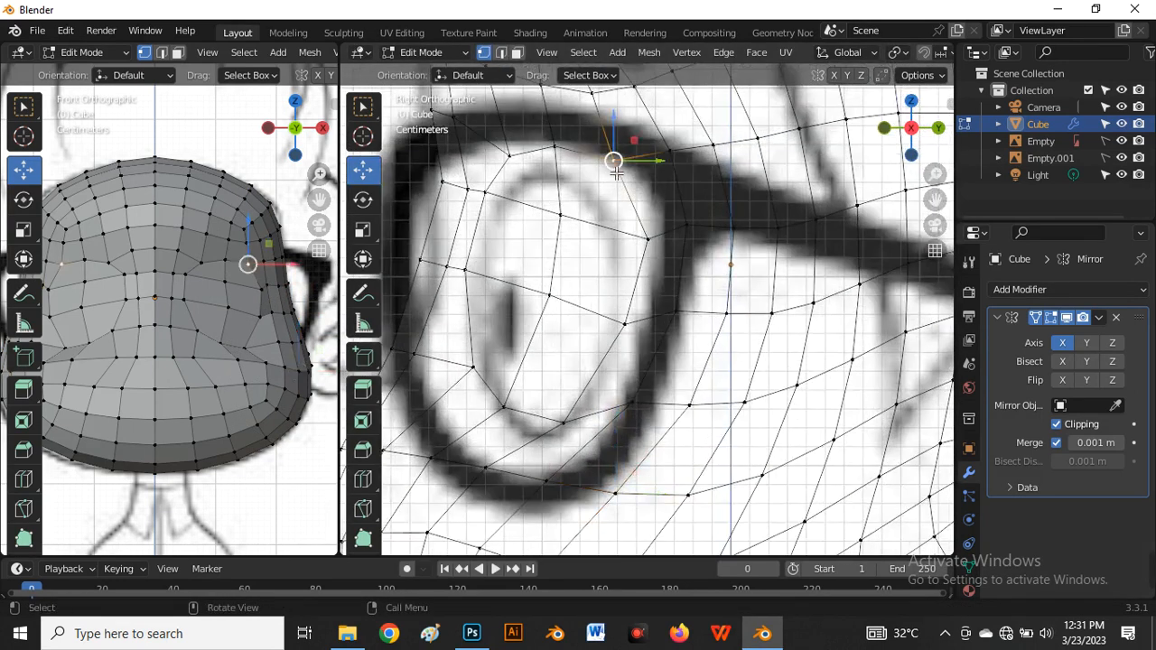
pyautogui.press('g')
pyautogui.click(615, 174)
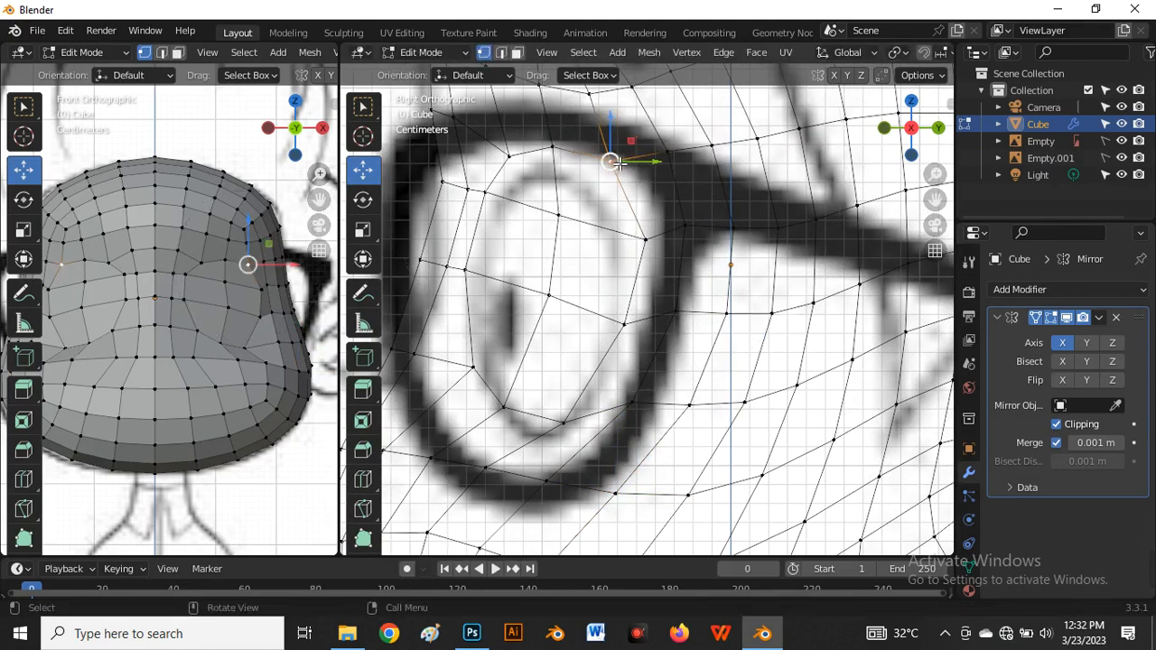
pyautogui.moveTo(613, 163); pyautogui.dragTo(651, 247)
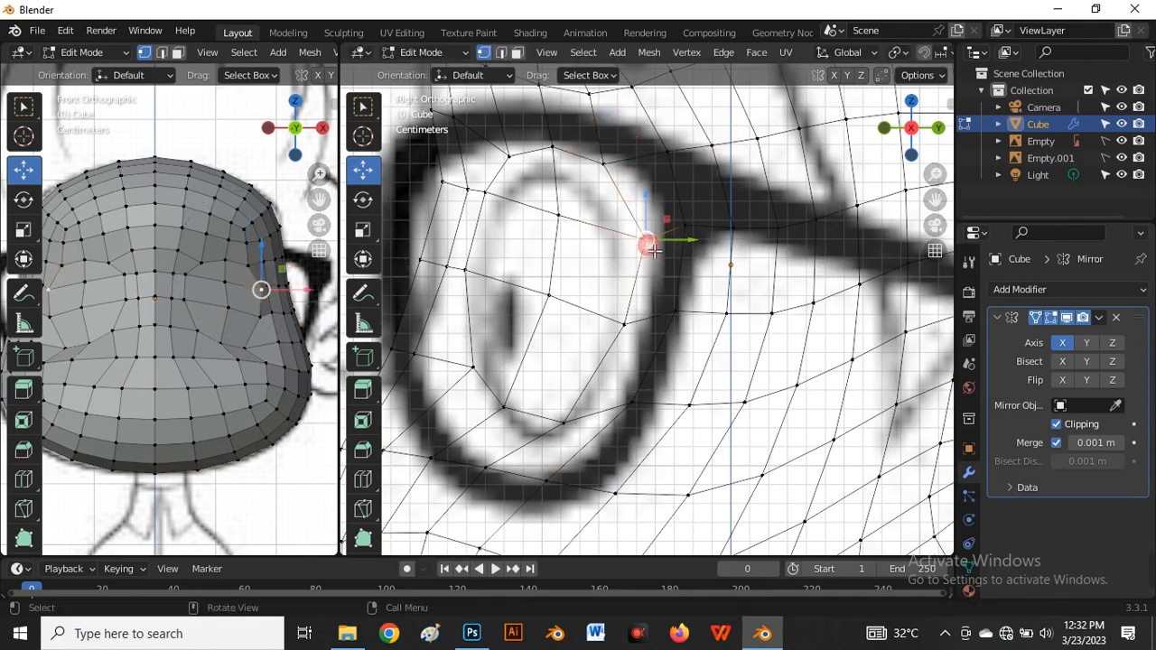
pyautogui.press('g')
pyautogui.click(650, 250)
pyautogui.scroll(-4, 635, 281)
pyautogui.scroll(4, 630, 352)
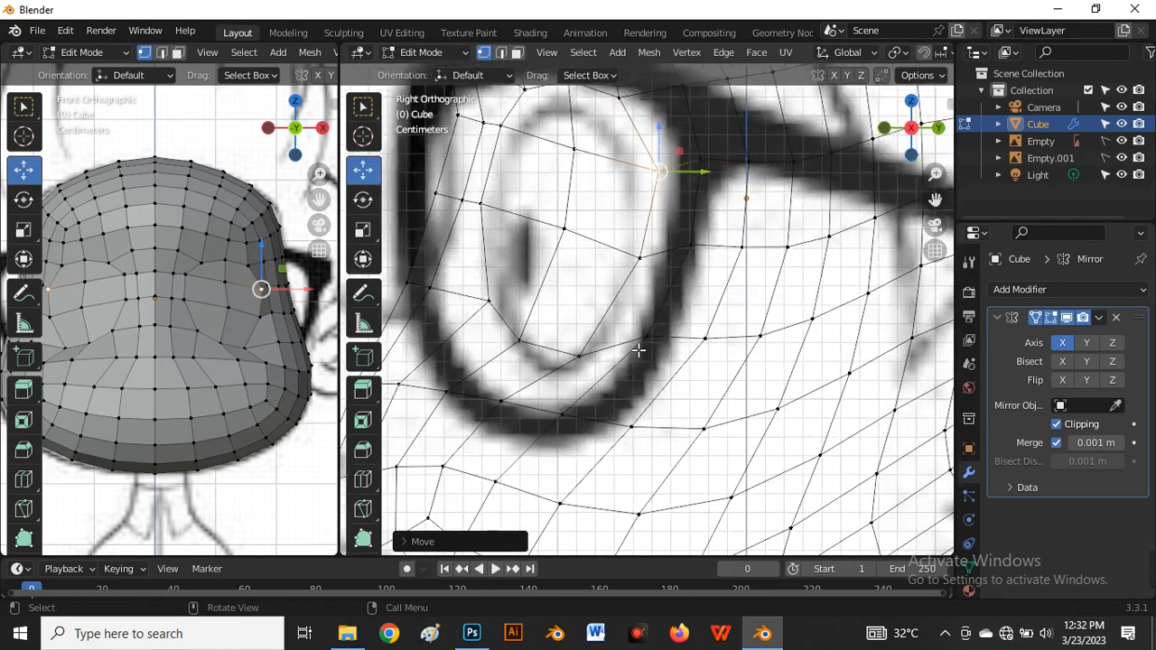
# Shift the lower rear eye vertex and the vertex just behind it slightly backward in the side view
pyautogui.click(640, 350)
pyautogui.press('g')
pyautogui.click(650, 358)
pyautogui.click(594, 363)
pyautogui.press('g')
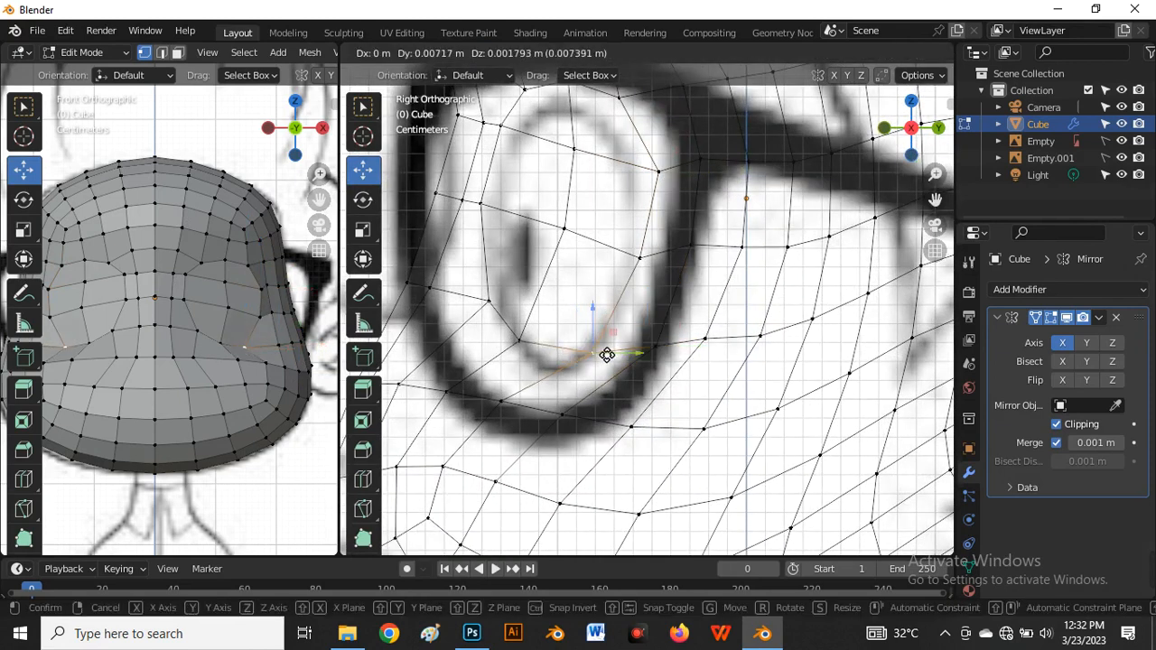
pyautogui.click(614, 356)
pyautogui.scroll(-4, 619, 361)
pyautogui.scroll(4, 625, 379)
pyautogui.scroll(-4, 625, 384)
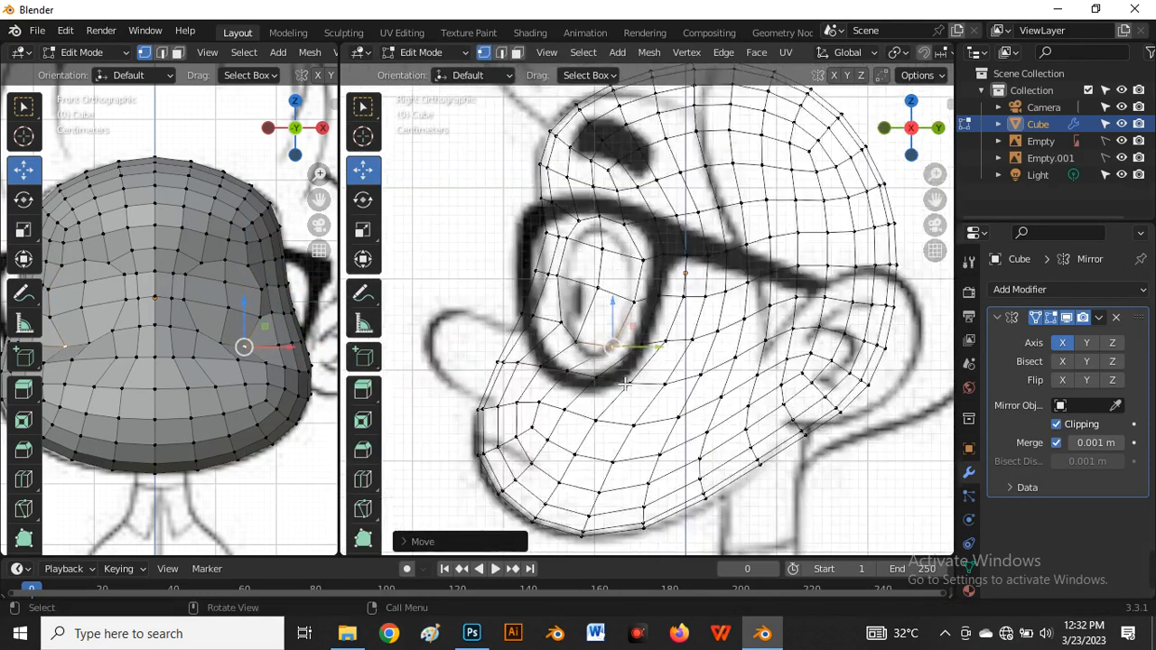
# Return the side view to solid shading and widen the front viewport to inspect the head's surface
pyautogui.hotkey('shift', 'z')
pyautogui.scroll(3, 632, 371)
pyautogui.scroll(-4, 662, 341)
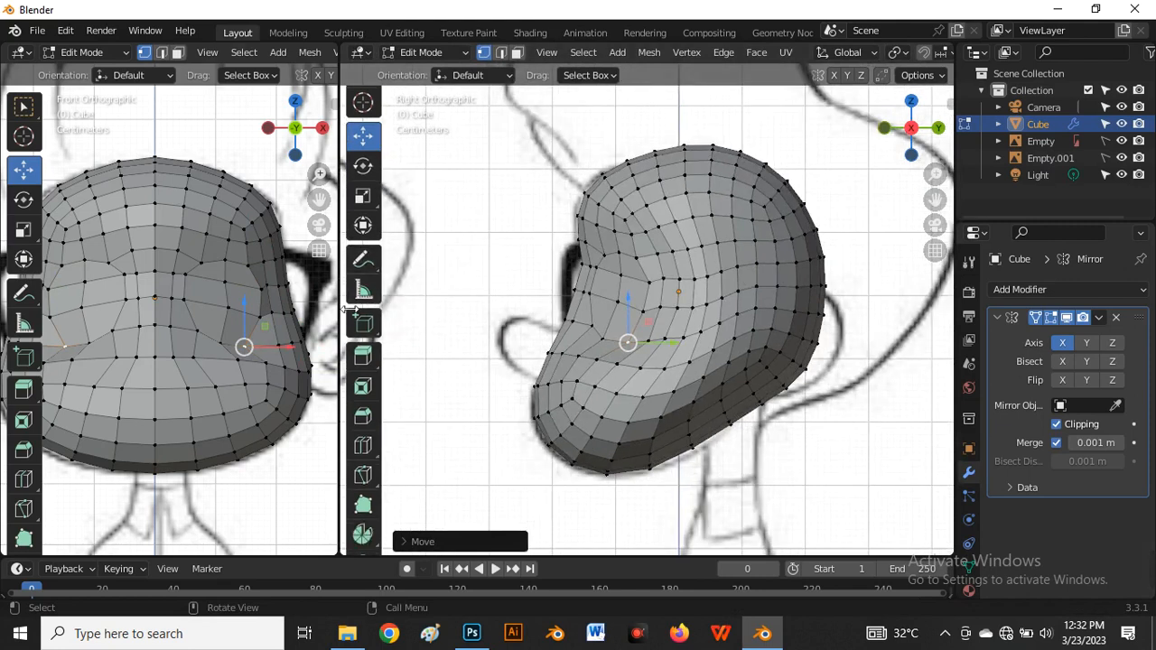
pyautogui.moveTo(342, 310); pyautogui.dragTo(570, 316)
pyautogui.scroll(3, 335, 327)
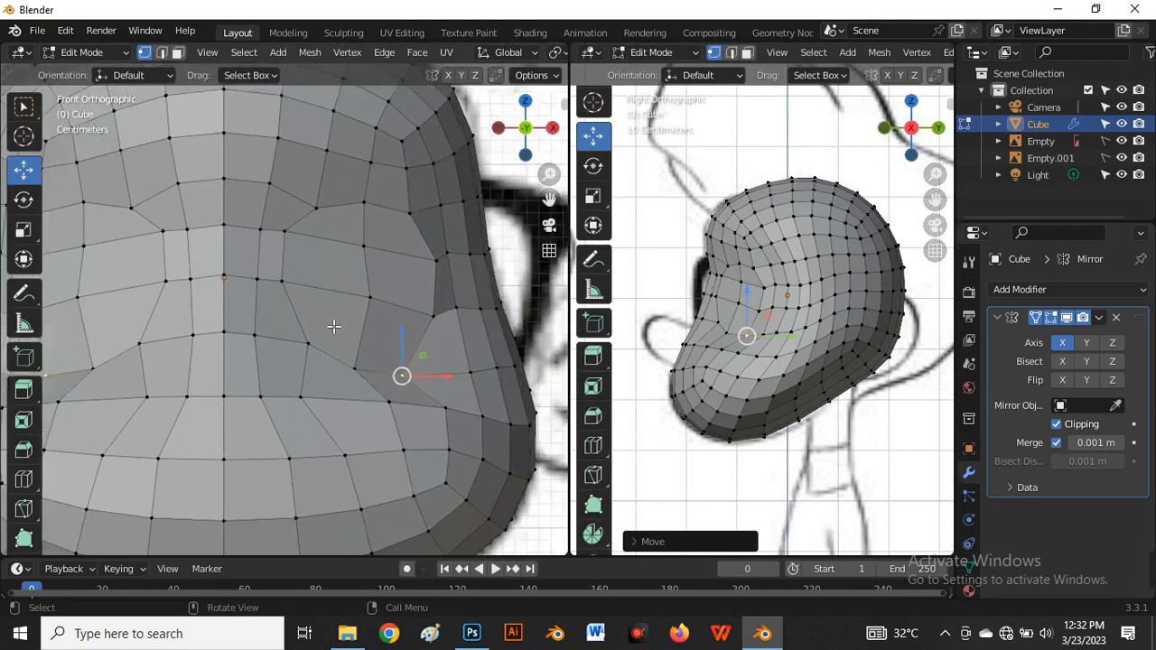
pyautogui.scroll(-3, 333, 328)
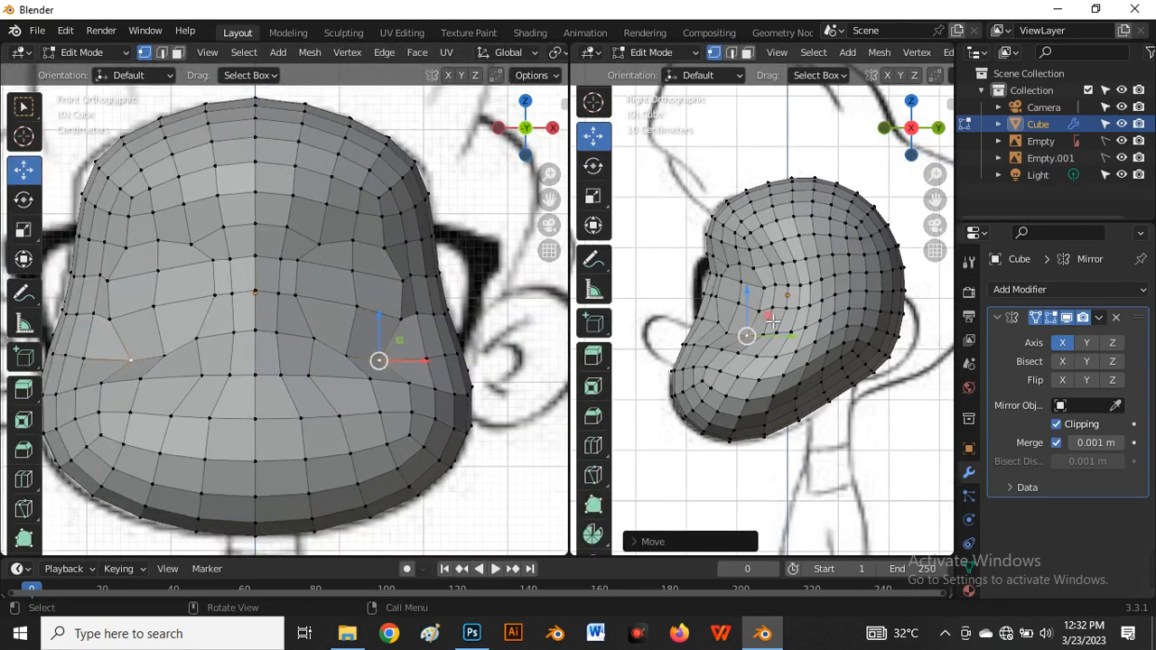
# Select the front half of the head's faces through the mesh in the side view and hide all unselected faces
pyautogui.hotkey('alt', 'z')
pyautogui.press('3')
pyautogui.scroll(-2, 773, 234)
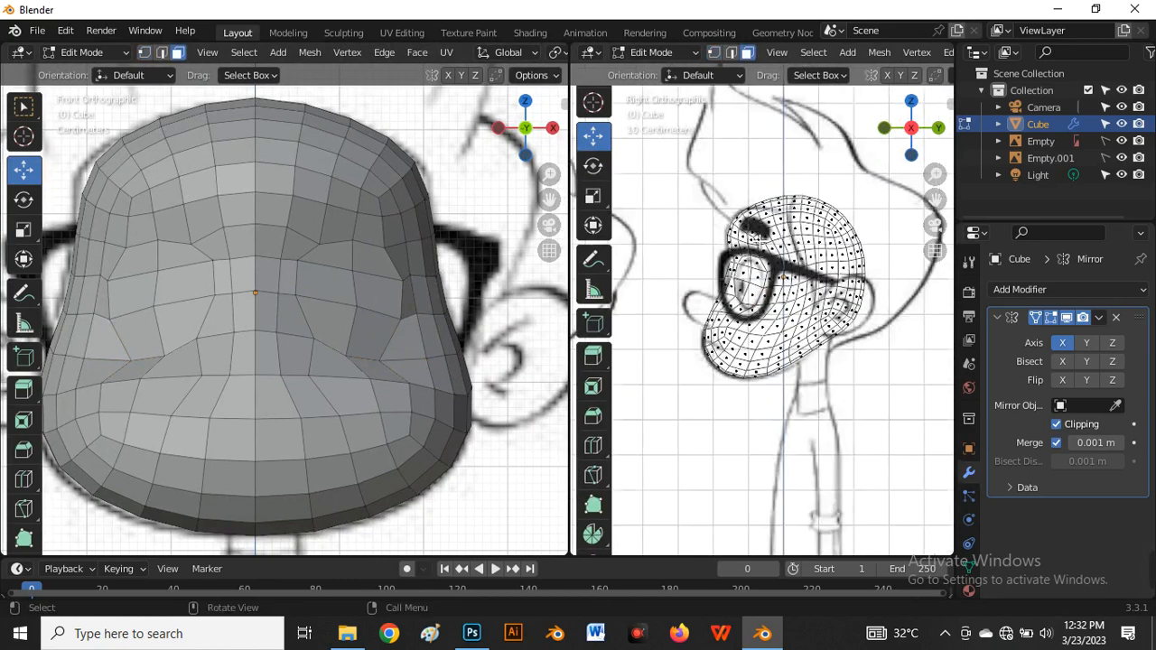
pyautogui.moveTo(684, 188); pyautogui.dragTo(798, 458)
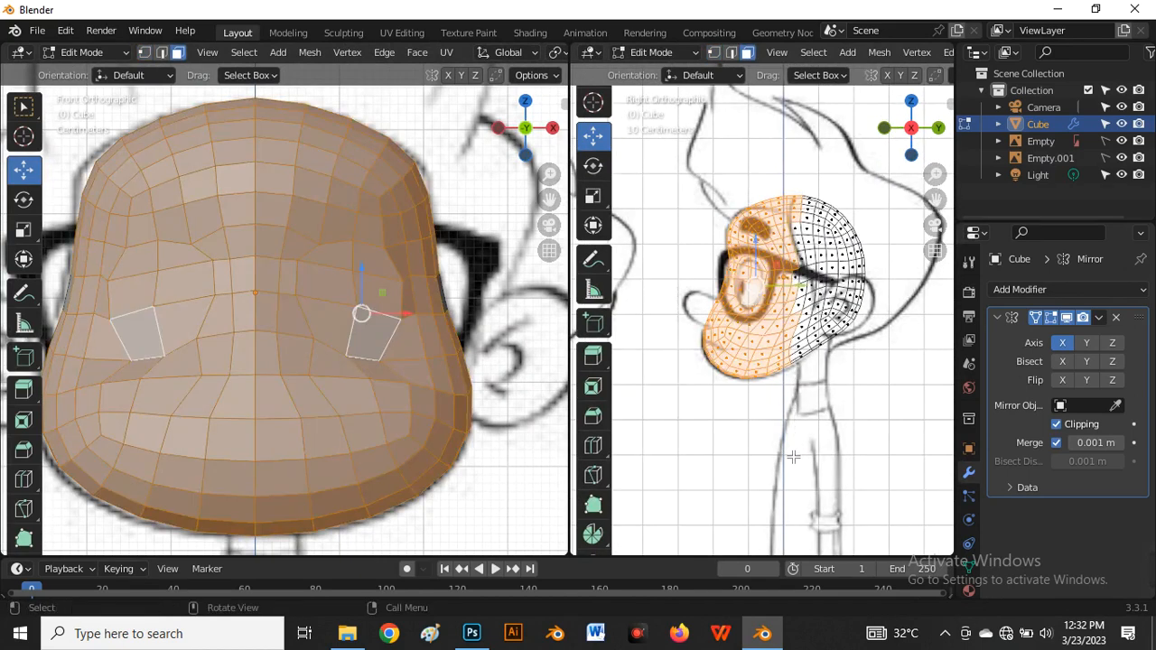
pyautogui.hotkey('shift', 'h')
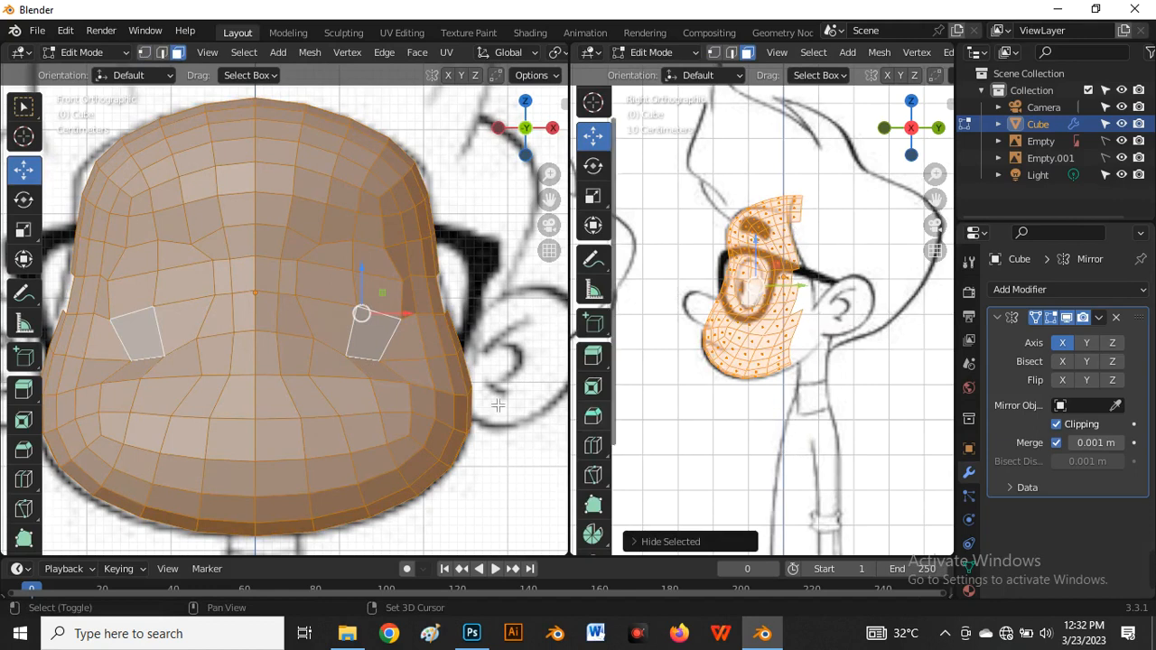
# Switch to vertex selection with X-ray in the front view and clear the selection
pyautogui.press('1')
pyautogui.hotkey('alt', 'z')
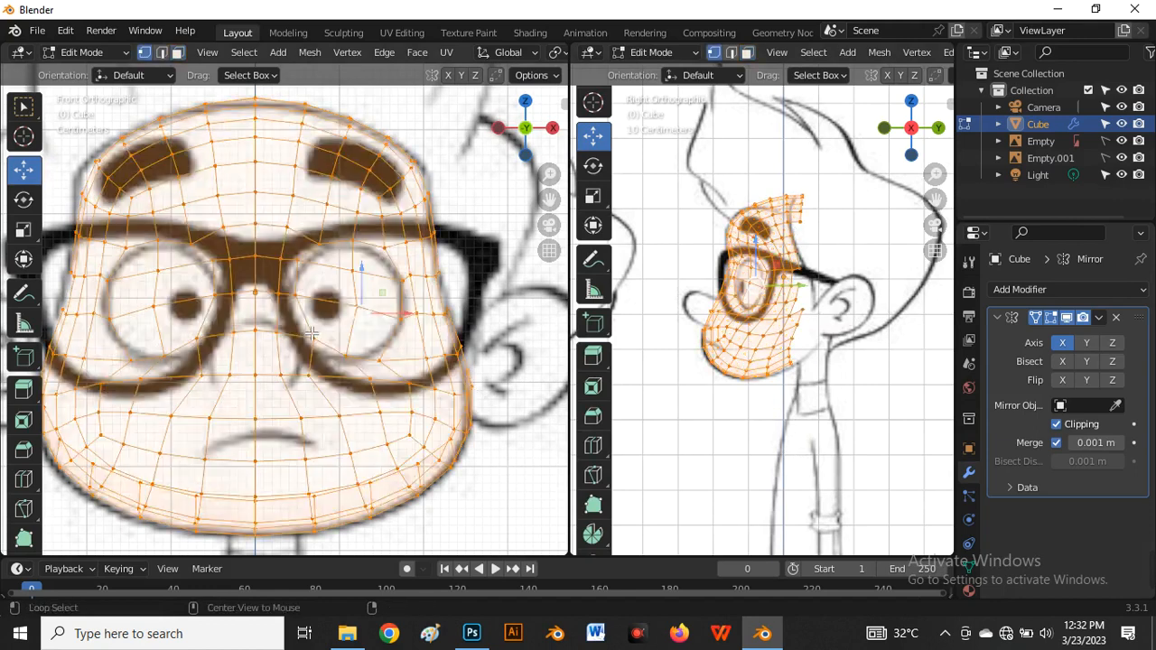
pyautogui.scroll(3, 334, 302)
pyautogui.scroll(-2, 347, 288)
pyautogui.hotkey('alt', 'a')
# Move the upper inner eye vertex up onto the glasses rim in the front view
pyautogui.scroll(4, 347, 288)
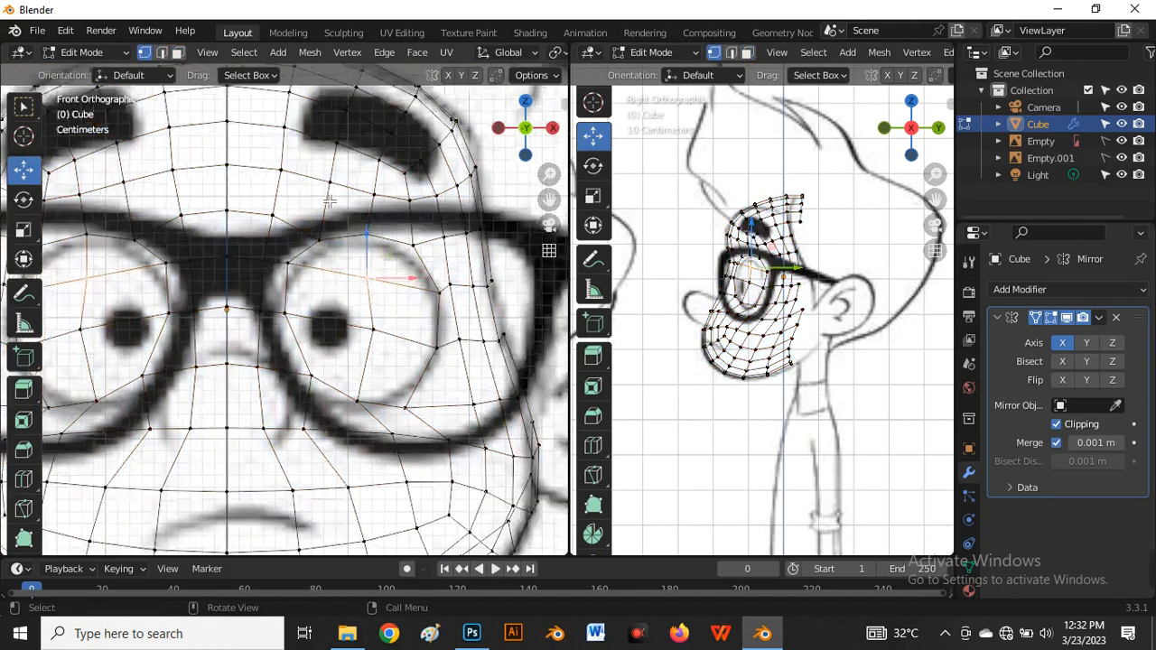
pyautogui.click(321, 271)
pyautogui.moveTo(325, 270); pyautogui.dragTo(318, 258)
pyautogui.scroll(-1, 307, 361)
pyautogui.keyDown('shift'); pyautogui.moveTo(294, 429); pyautogui.dragTo(305, 352, button='middle'); pyautogui.keyUp('shift')
pyautogui.scroll(1, 305, 350)
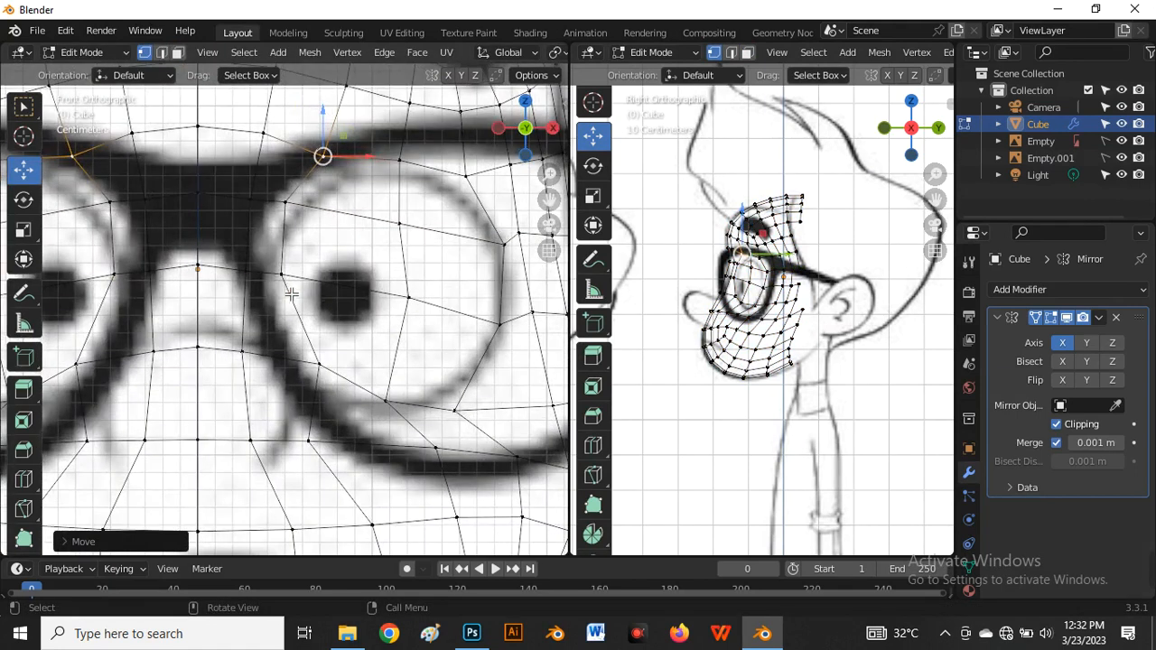
# Move the inner side eye vertex and the lower inner eye vertex toward the nose onto the glasses rim
pyautogui.click(286, 281)
pyautogui.moveTo(286, 279); pyautogui.dragTo(270, 279)
pyautogui.click(317, 377)
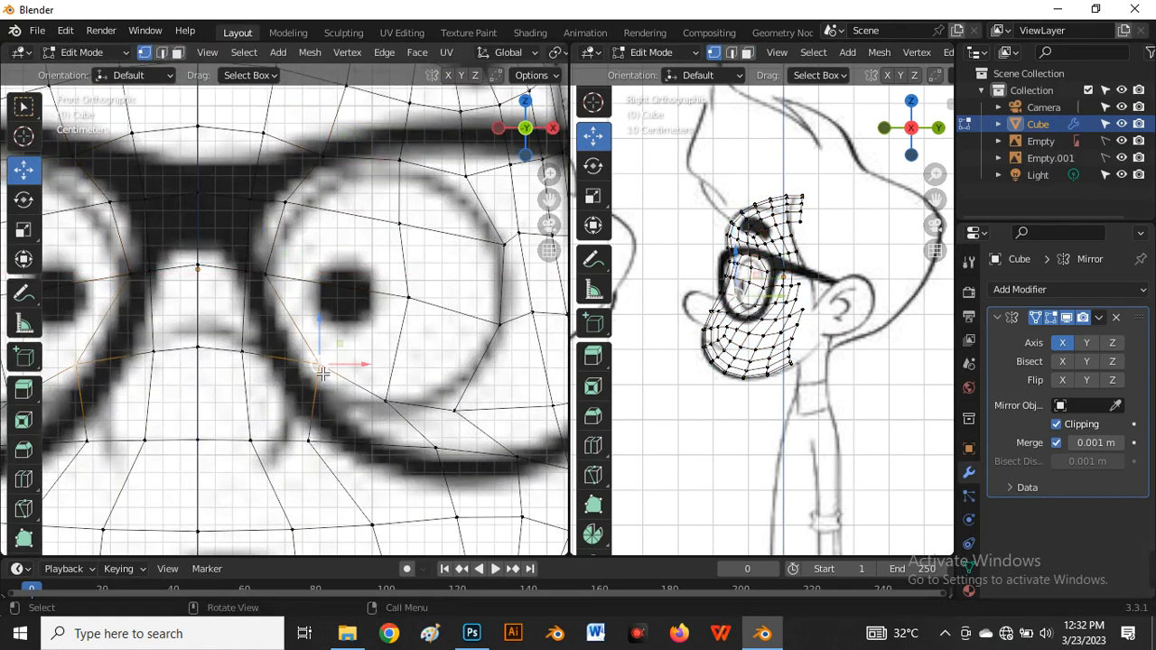
pyautogui.moveTo(318, 378); pyautogui.dragTo(287, 389)
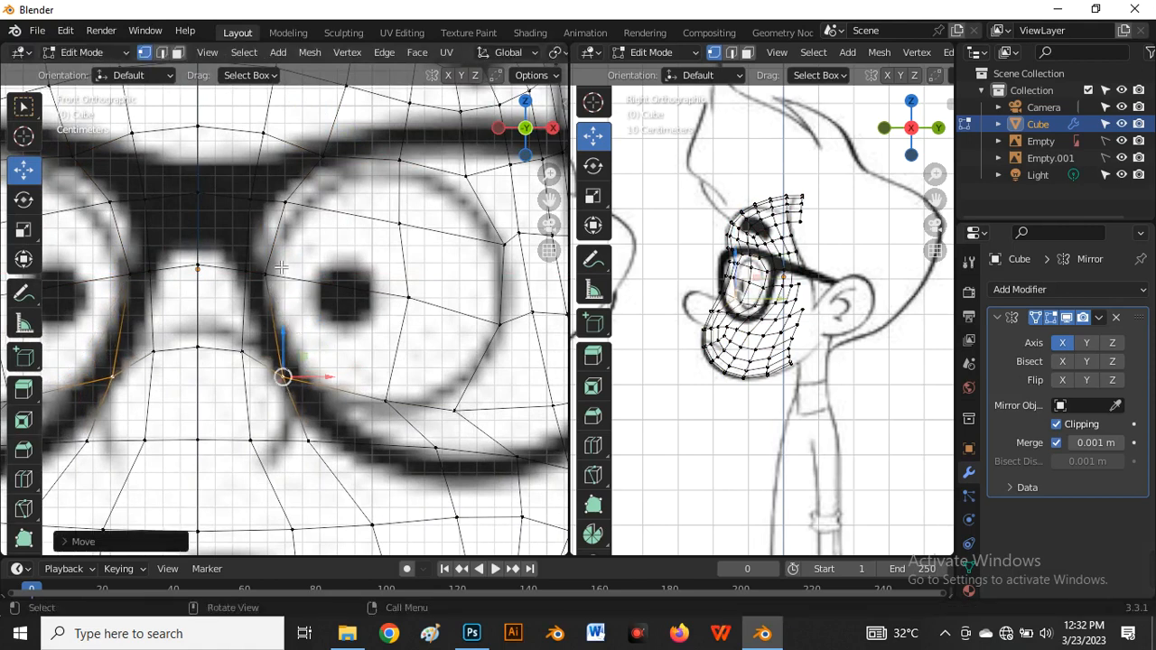
pyautogui.scroll(-2, 283, 376)
pyautogui.scroll(2, 284, 338)
# Raise the top eye vertex onto the glasses rim and readjust the upper inner eye vertex
pyautogui.click(374, 183)
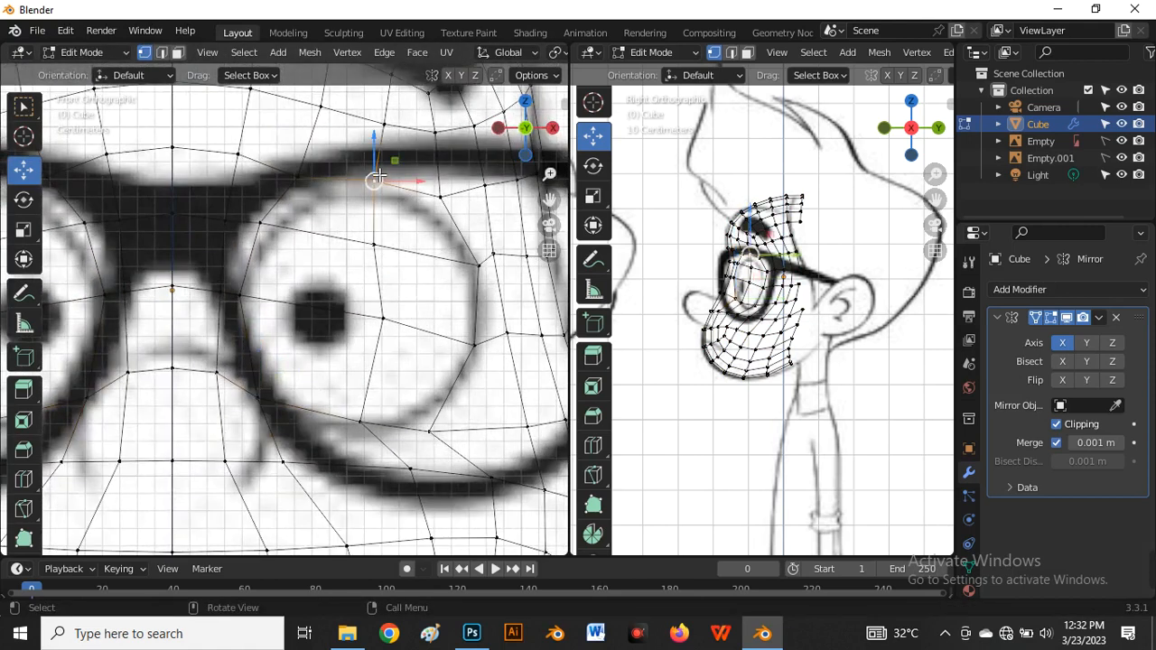
pyautogui.moveTo(381, 181); pyautogui.dragTo(298, 180)
pyautogui.scroll(-3, 384, 217)
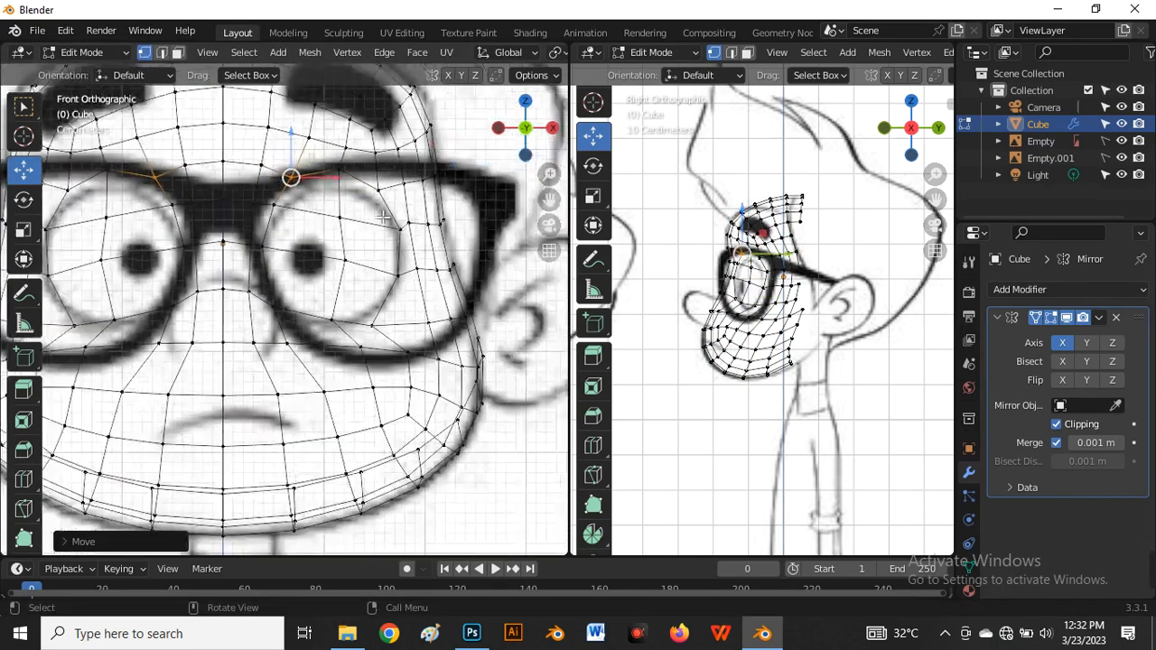
# Shift the upper outer eye vertex and the outer side vertex below it slightly outward and up
pyautogui.scroll(3, 383, 217)
pyautogui.click(387, 182)
pyautogui.moveTo(379, 173); pyautogui.dragTo(386, 170)
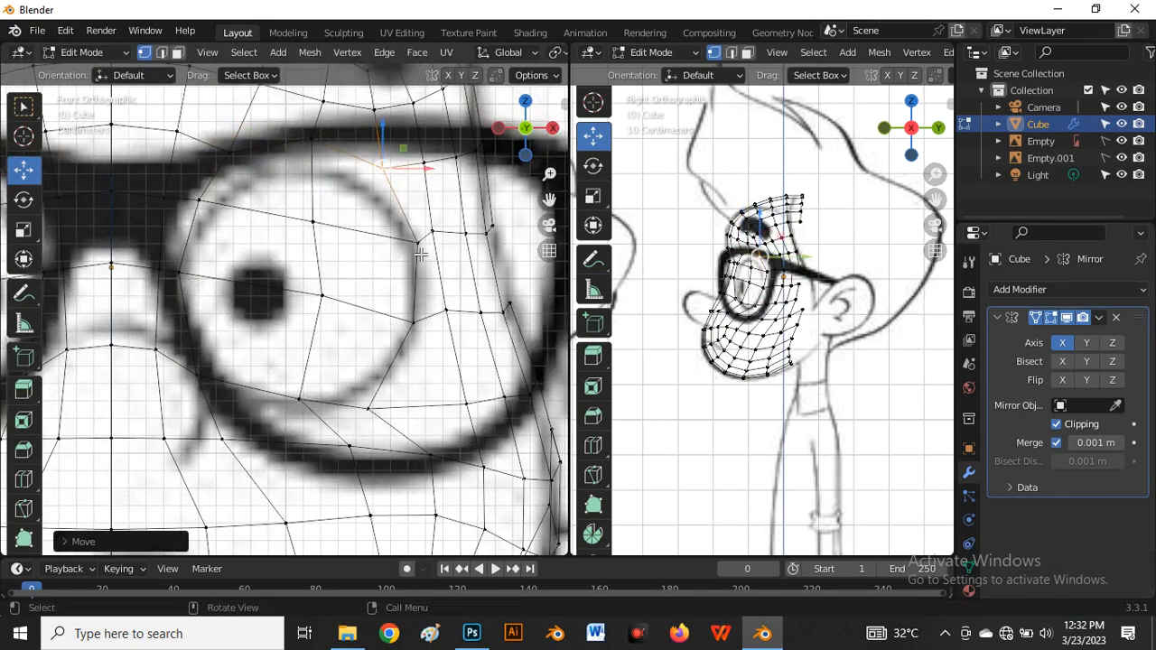
pyautogui.click(420, 247)
pyautogui.moveTo(418, 245); pyautogui.dragTo(423, 240)
pyautogui.scroll(-3, 425, 239)
pyautogui.scroll(4, 438, 225)
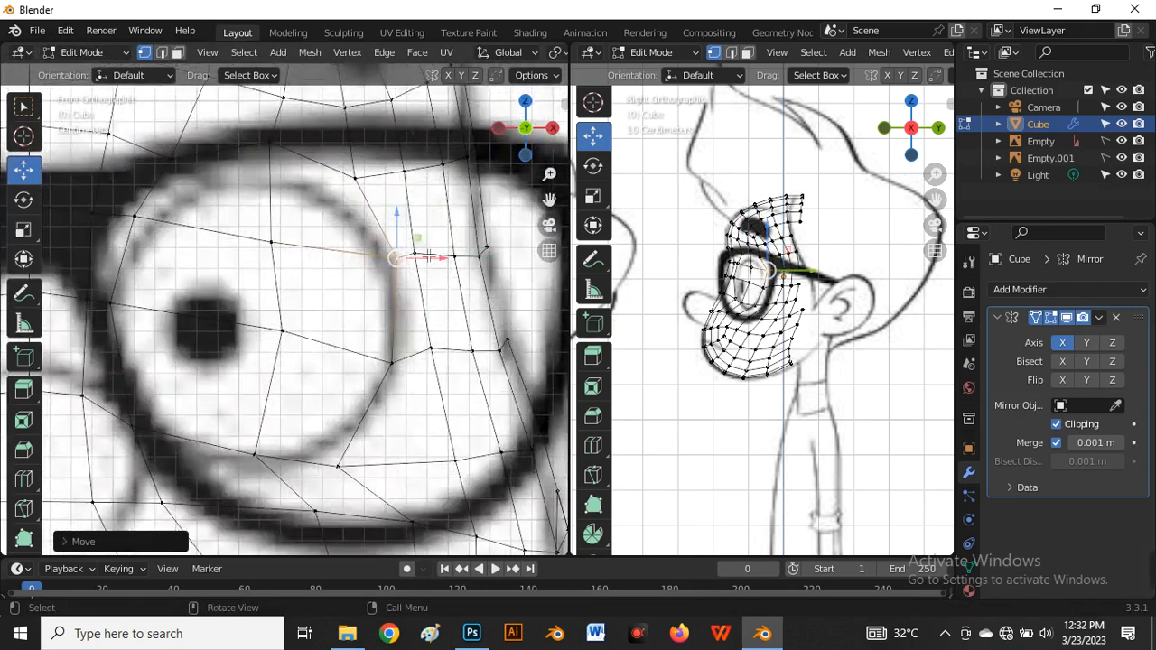
# Nudge the two vertices just outside the eye's outer edge slightly outward with proportional editing
pyautogui.click(434, 274)
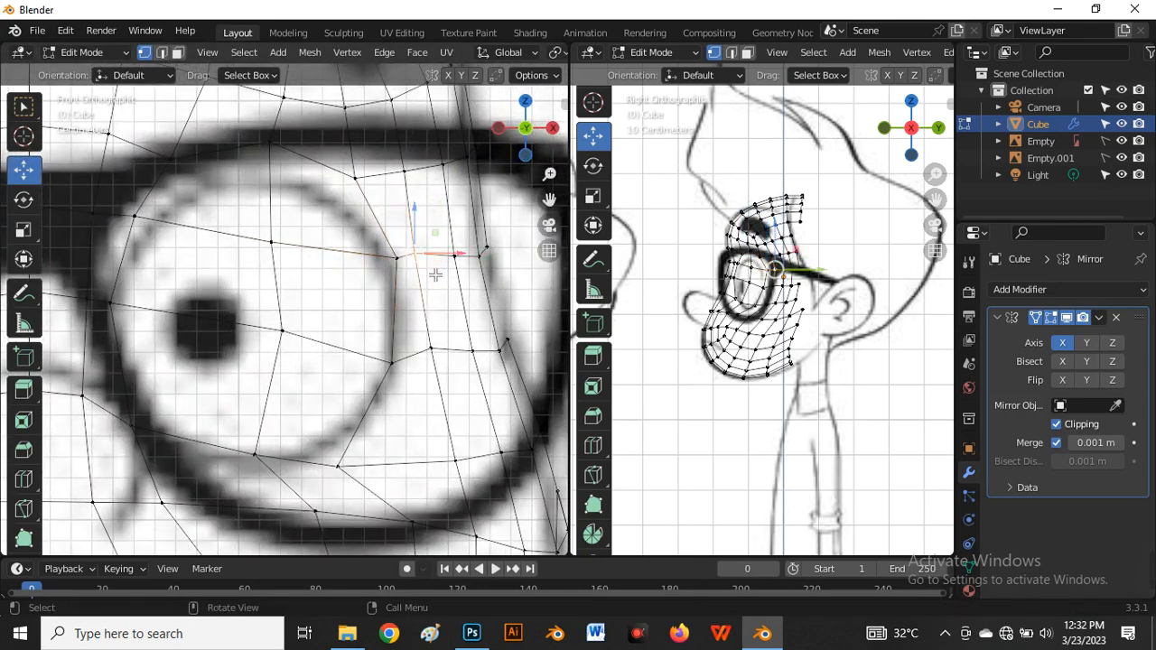
pyautogui.press('g')
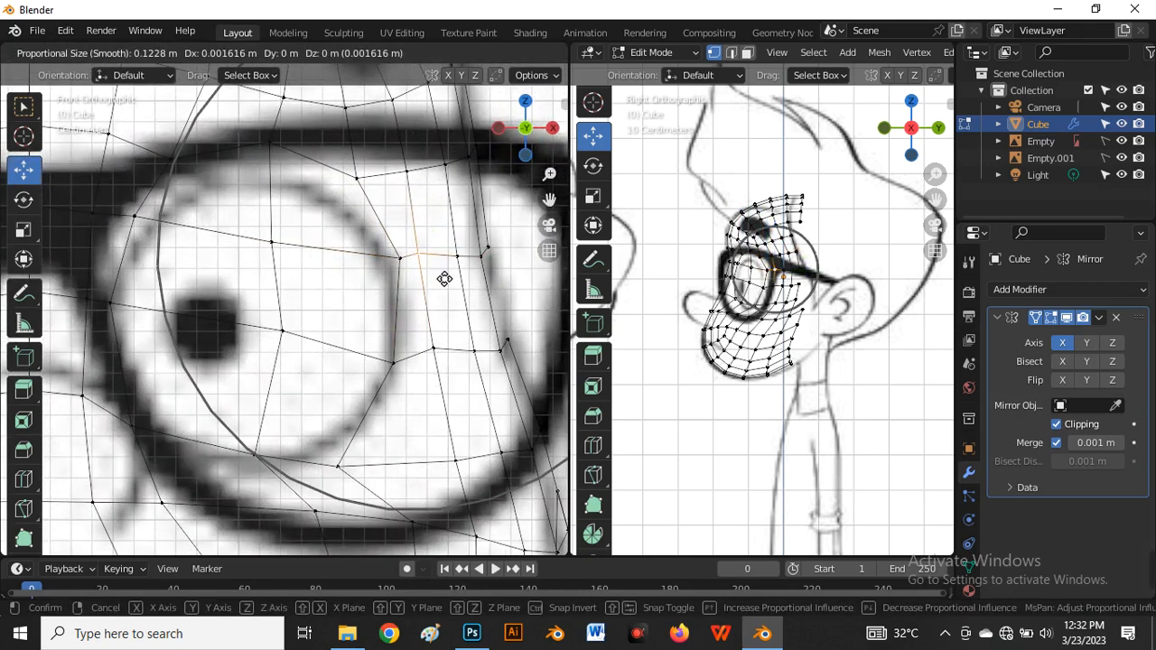
pyautogui.click(446, 277)
pyautogui.scroll(-2, 425, 289)
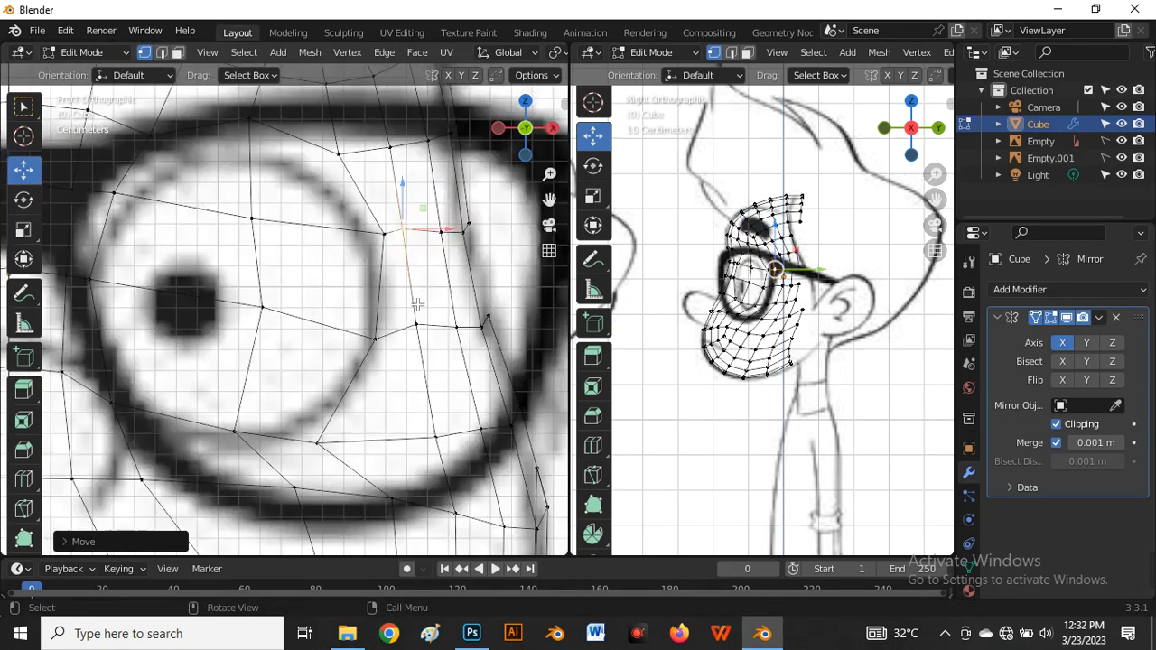
pyautogui.click(427, 327)
pyautogui.press('g')
pyautogui.click(429, 330)
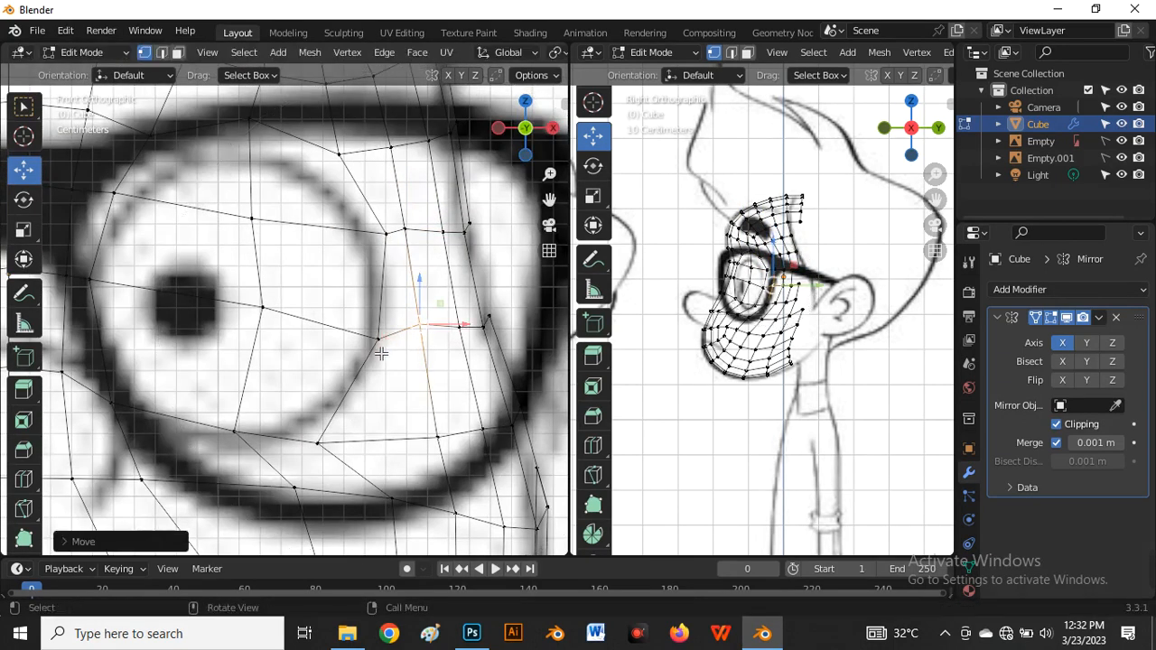
# Move the outer eye vertex slightly outward, and the lower outer eye vertex outward and up onto the eye outline
pyautogui.click(383, 355)
pyautogui.press('g')
pyautogui.click(386, 353)
pyautogui.scroll(-2, 383, 359)
pyautogui.click(336, 407)
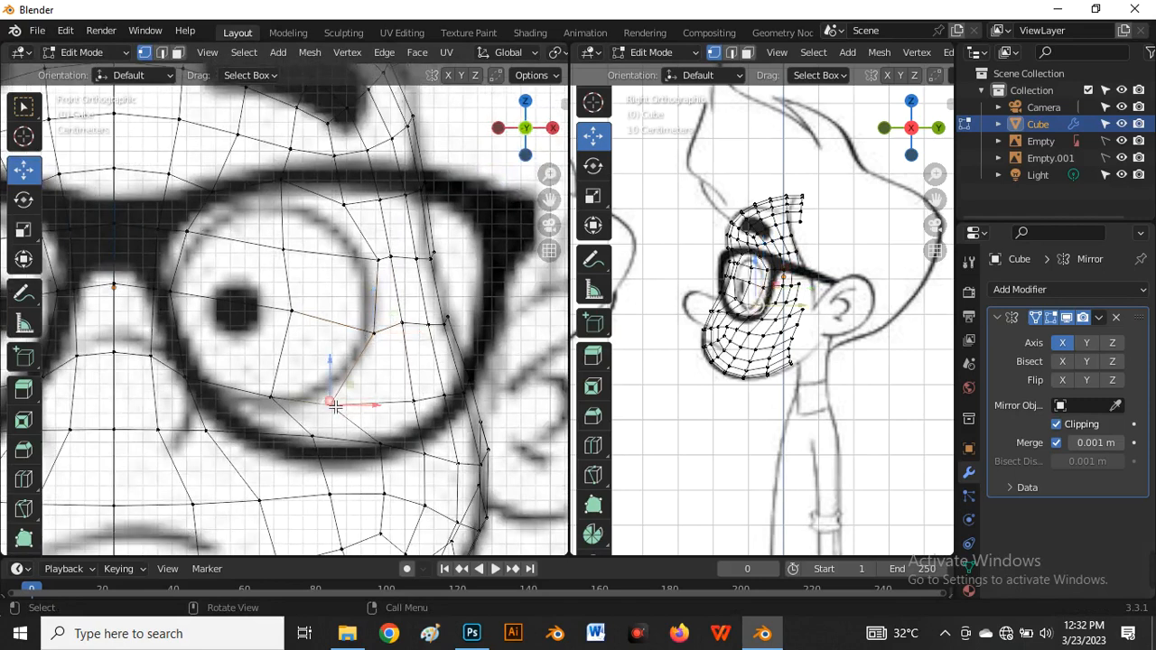
pyautogui.press('g')
pyautogui.click(343, 405)
pyautogui.click(341, 403)
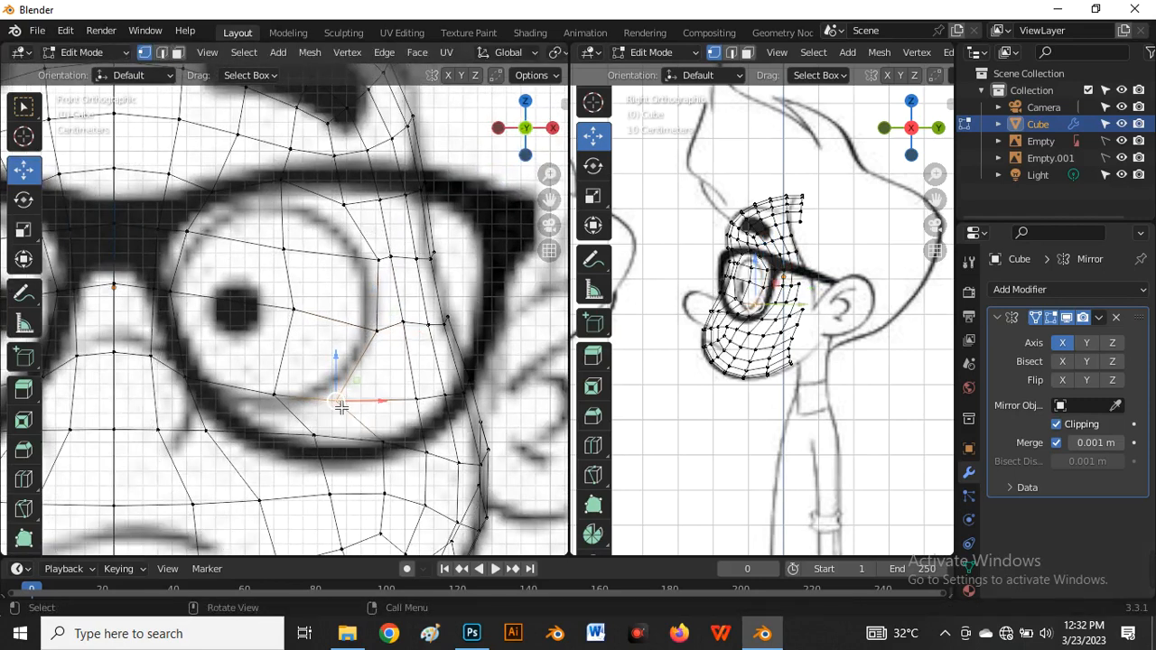
pyautogui.press('g')
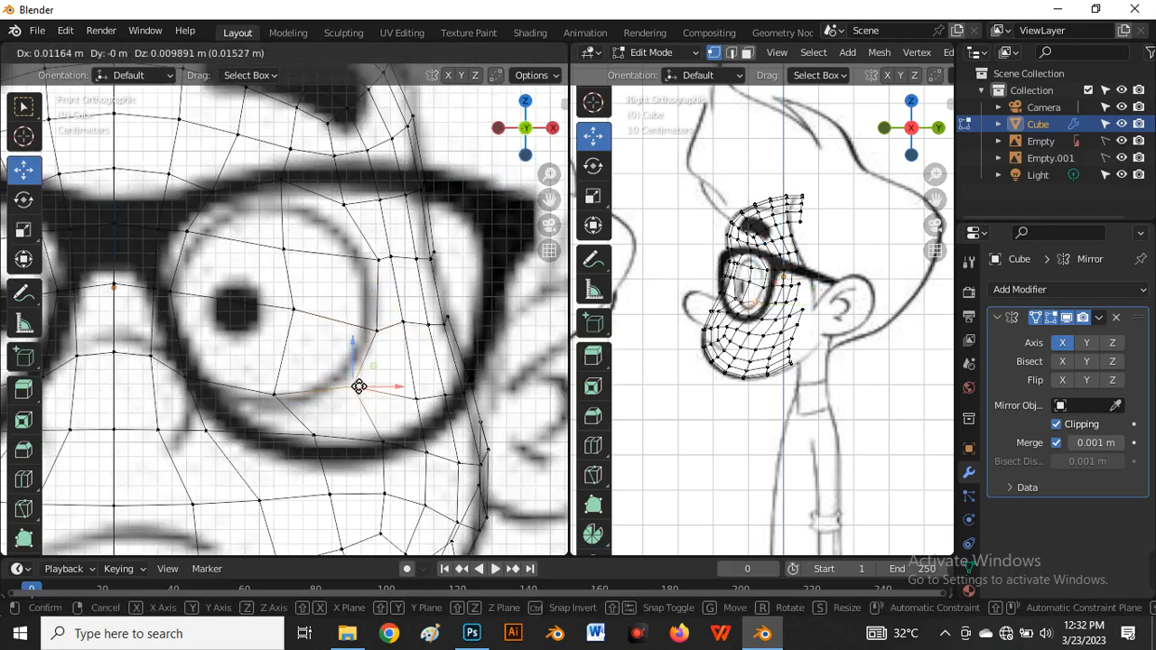
pyautogui.click(356, 389)
# Adjust the bottom eye vertex slightly and slide the two vertices on the lower glasses rim toward the nose
pyautogui.click(278, 398)
pyautogui.press('g')
pyautogui.click(282, 406)
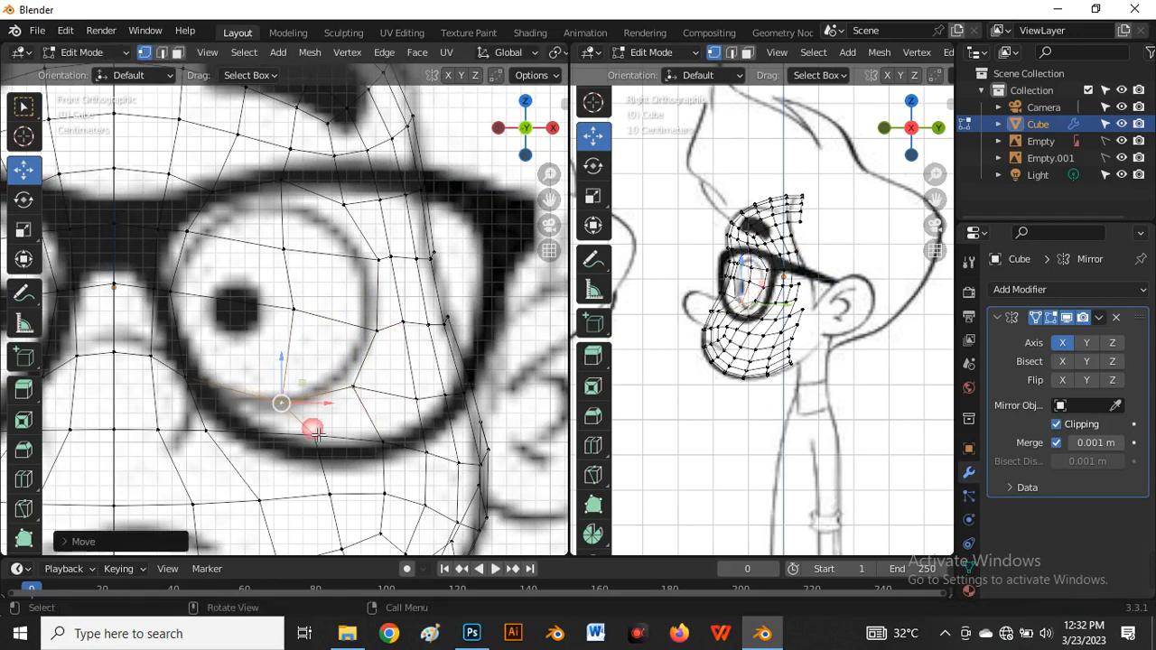
pyautogui.click(326, 442)
pyautogui.press('g')
pyautogui.press('g')
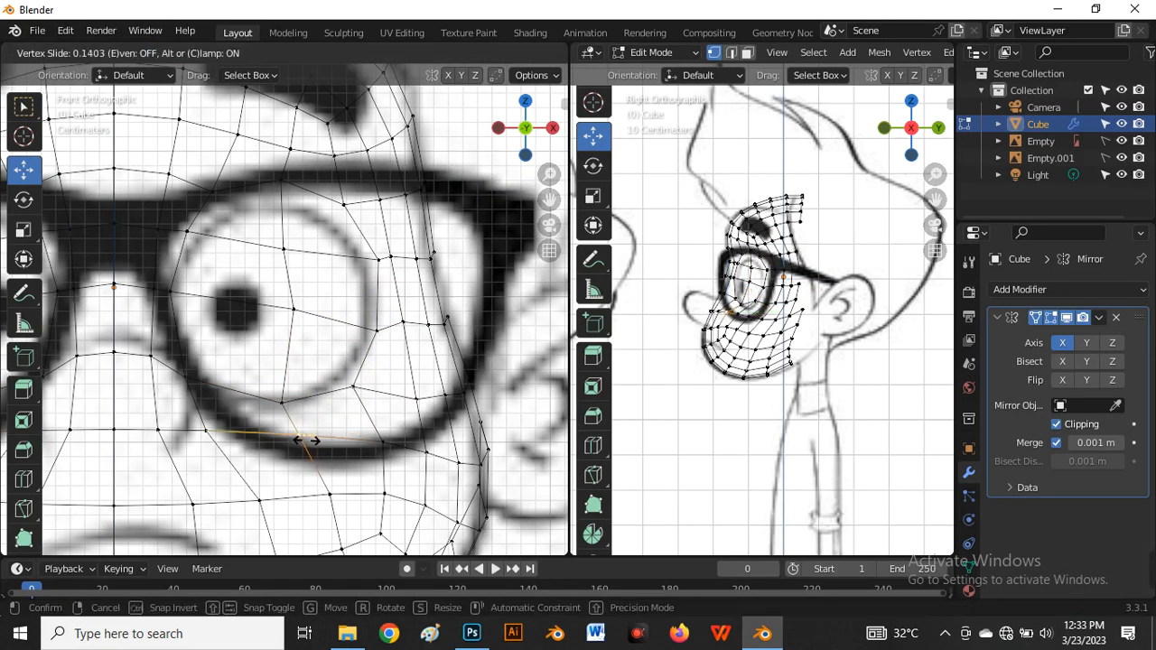
pyautogui.click(303, 440)
pyautogui.click(387, 448)
pyautogui.press('g')
pyautogui.press('g')
pyautogui.click(376, 445)
# Move the eye's centre vertex and the vertex directly above it slightly toward the nose
pyautogui.click(313, 315)
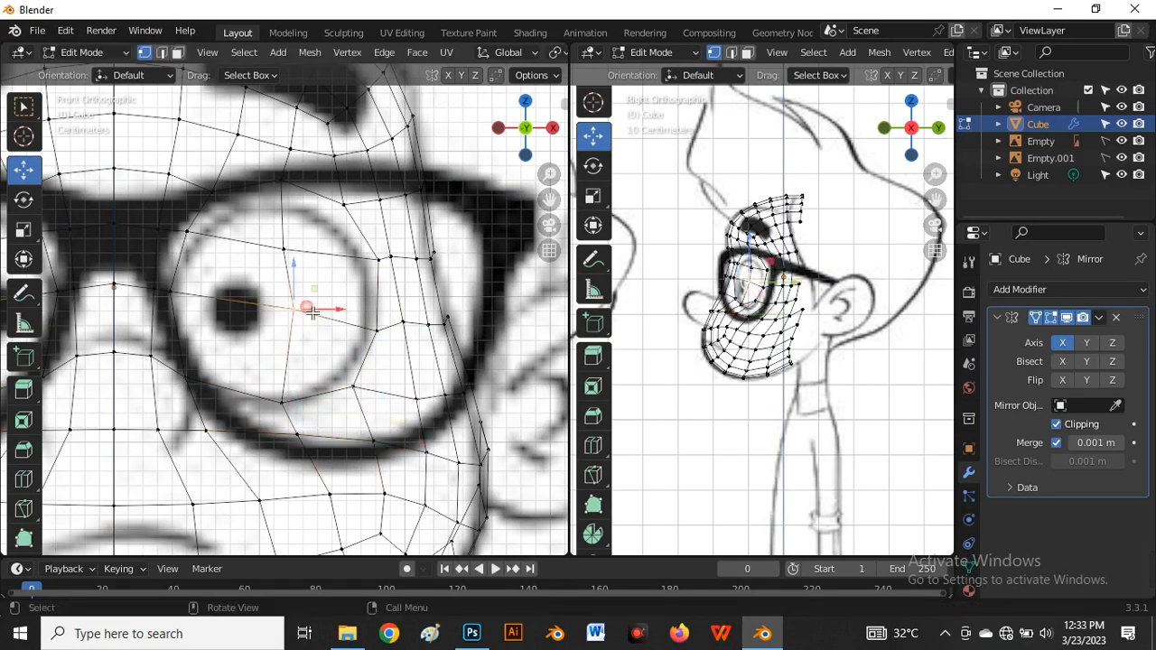
pyautogui.press('g')
pyautogui.click(293, 316)
pyautogui.click(282, 267)
pyautogui.press('g')
pyautogui.click(266, 267)
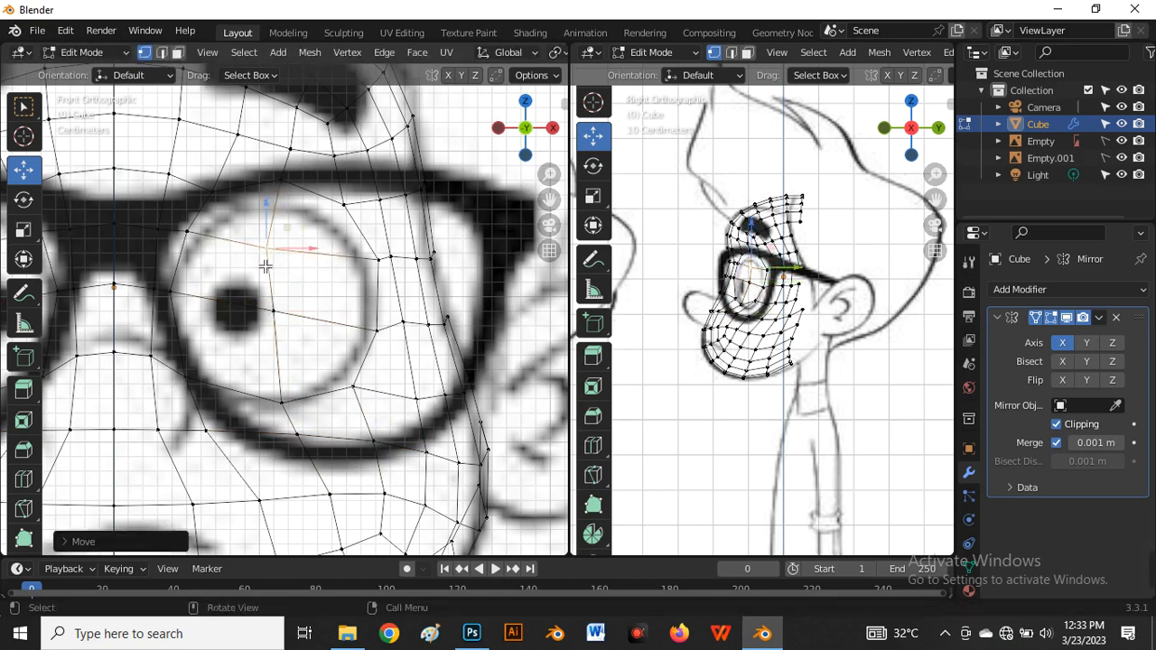
# Slide the vertex just outside the eye's upper outer edge slightly and move the vertex below it slightly outward
pyautogui.scroll(-5, 264, 267)
pyautogui.scroll(5, 362, 289)
pyautogui.click(367, 291)
pyautogui.press('g')
pyautogui.press('g')
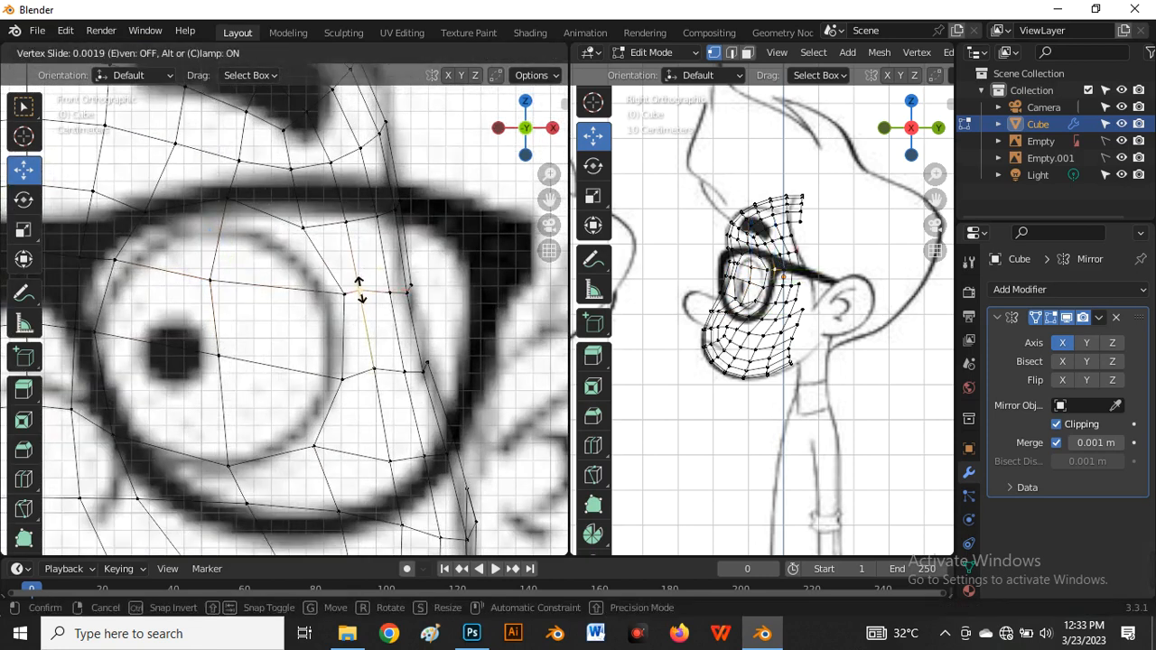
pyautogui.click(361, 289)
pyautogui.click(378, 370)
pyautogui.click(393, 377)
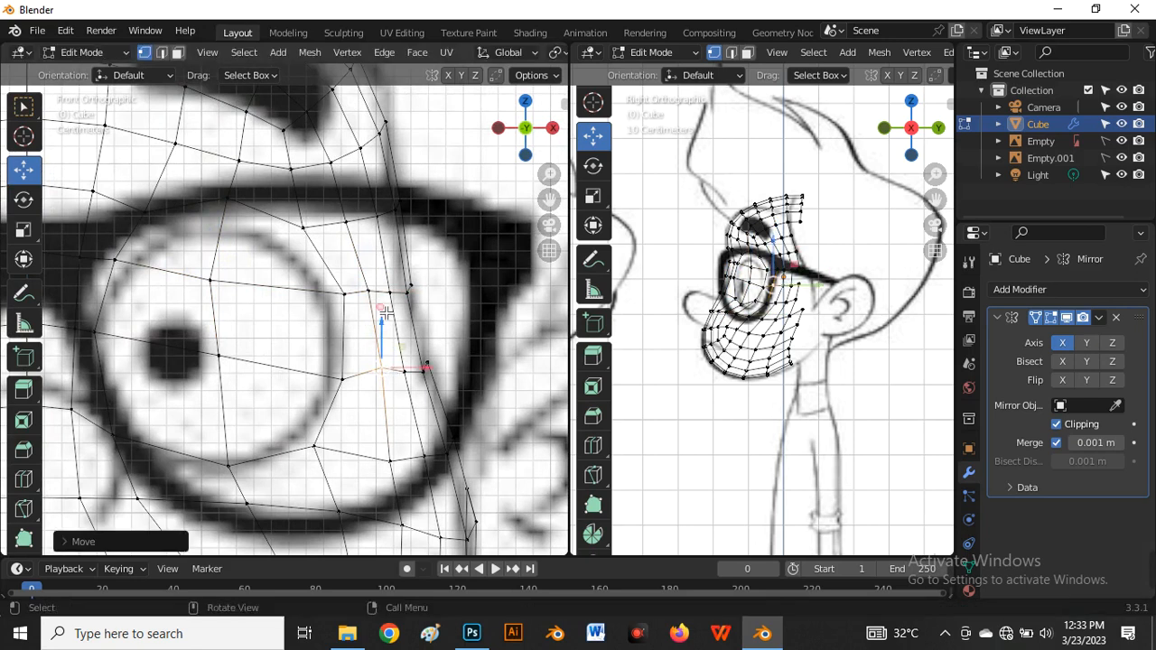
# Raise the vertex above the eye's upper outer edge slightly and adjust the upper central eye vertex
pyautogui.scroll(-2, 372, 290)
pyautogui.scroll(3, 327, 244)
pyautogui.click(330, 250)
pyautogui.press('g')
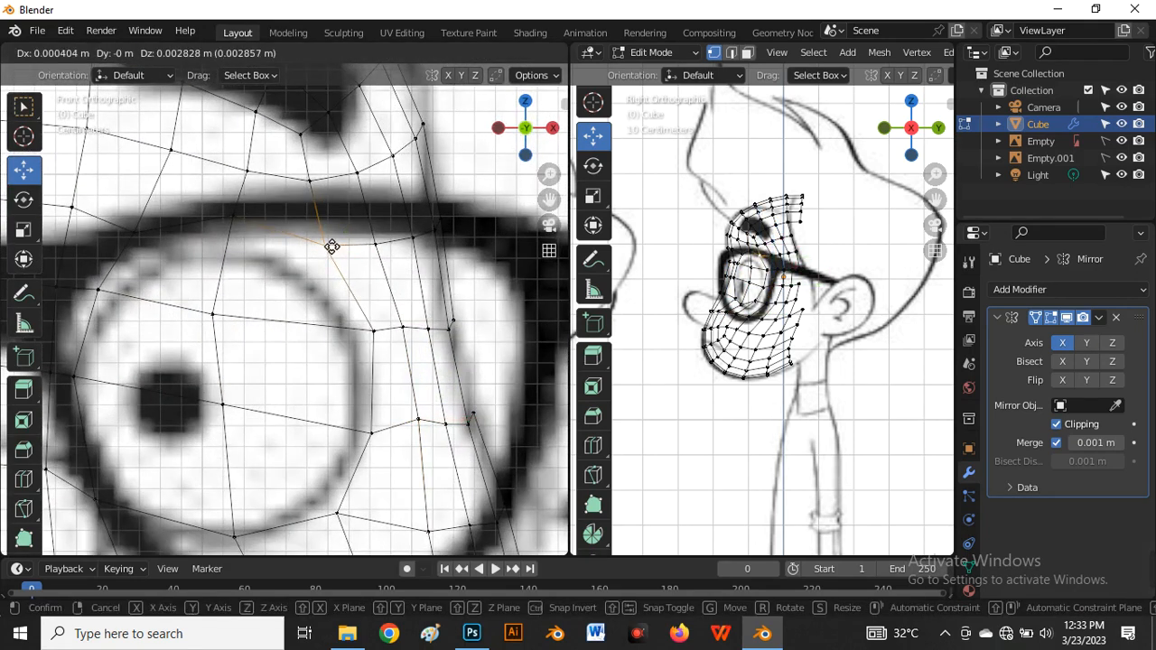
pyautogui.click(331, 247)
pyautogui.scroll(-4, 327, 242)
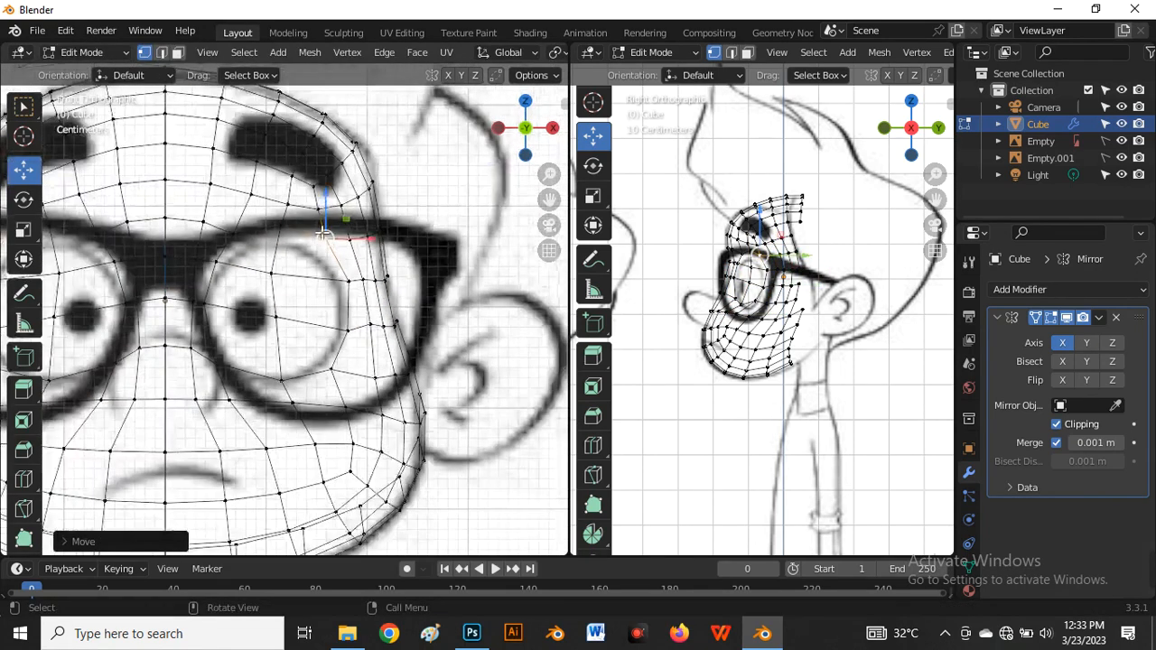
pyautogui.press('g')
pyautogui.click(291, 282)
# Turn off X-ray in the front view and reveal the hidden back part of the head
pyautogui.hotkey('alt', 'z')
pyautogui.scroll(2, 277, 265)
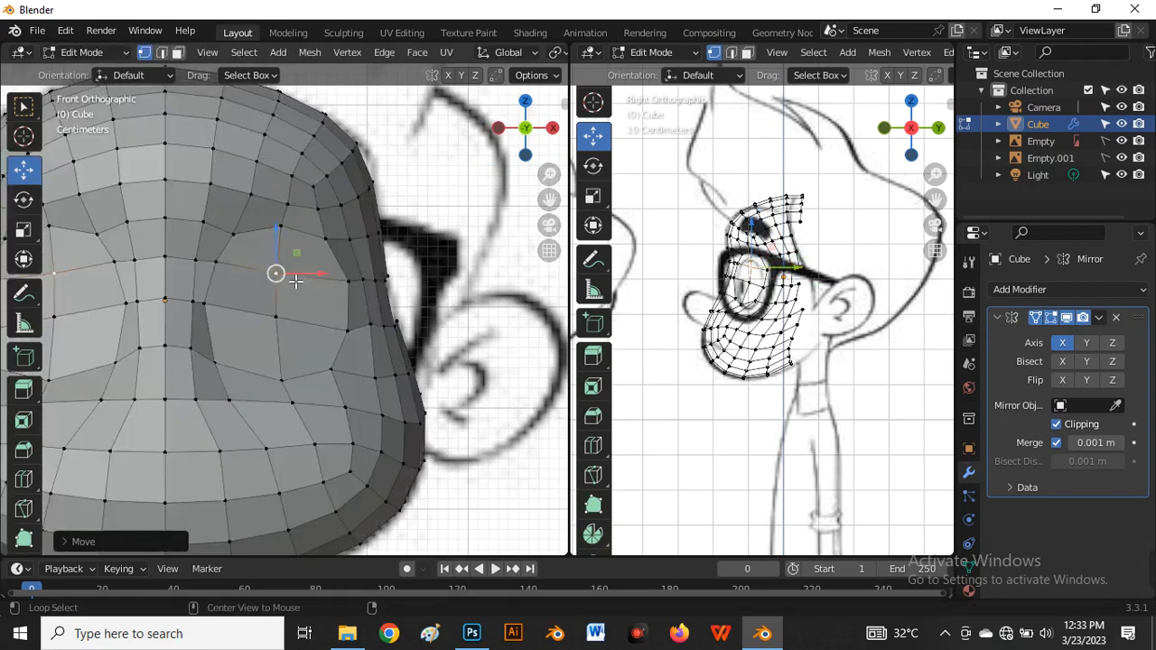
pyautogui.scroll(-5, 307, 271)
pyautogui.scroll(3, 357, 251)
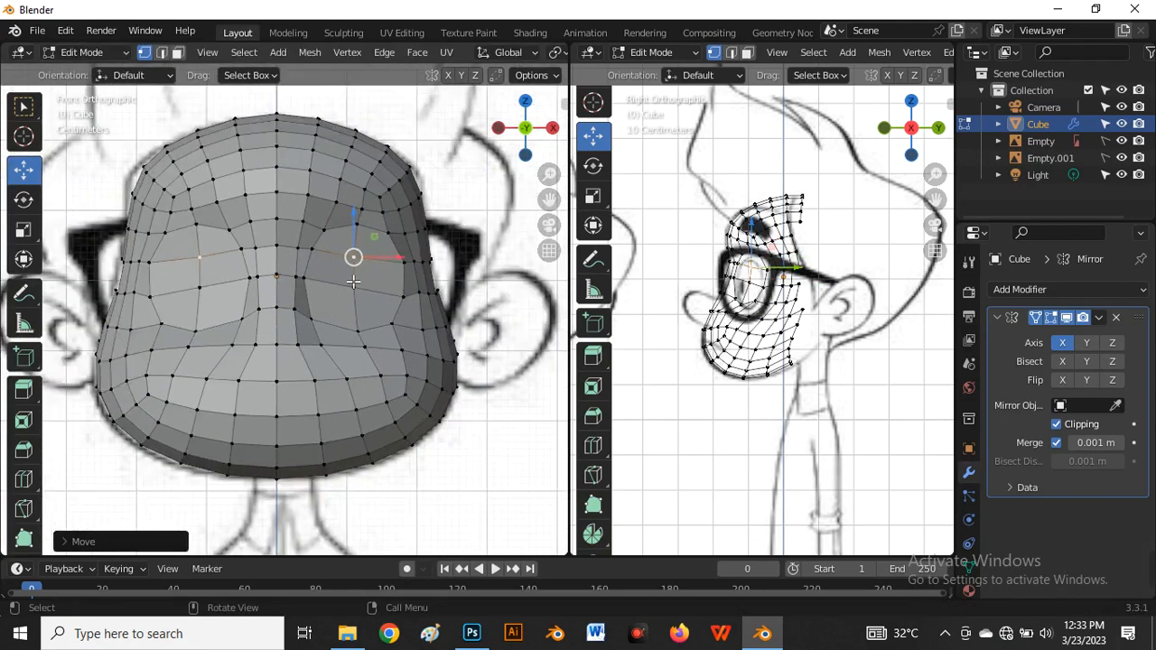
pyautogui.scroll(-3, 338, 217)
pyautogui.scroll(3, 341, 236)
pyautogui.scroll(-1, 352, 282)
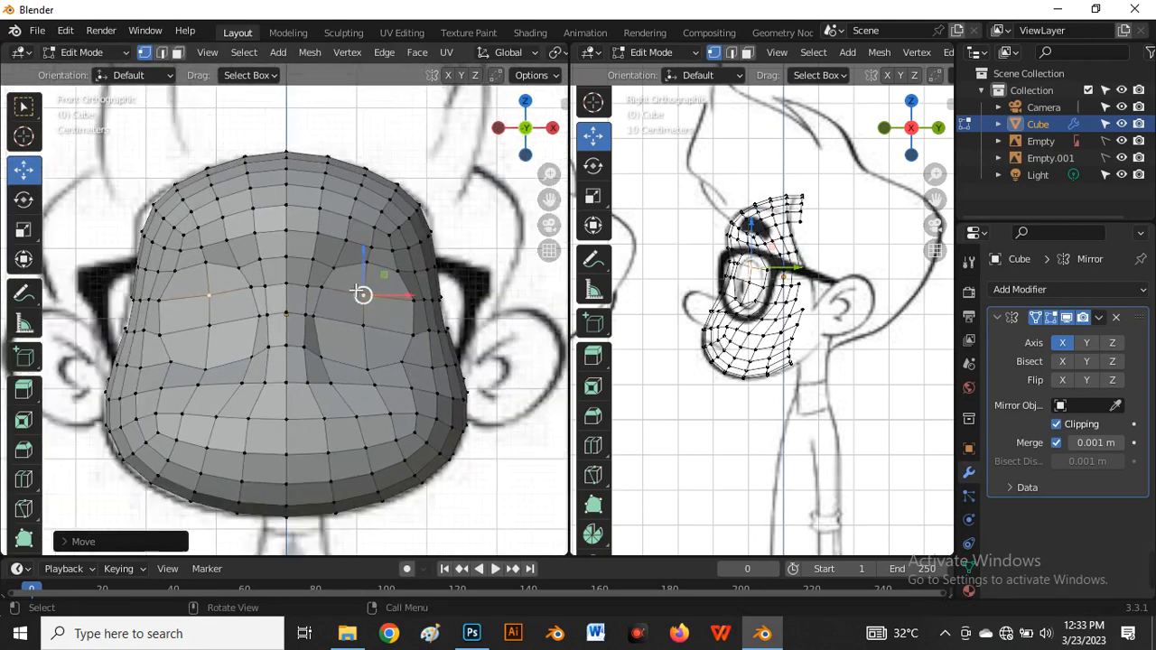
pyautogui.hotkey('alt', 'h')
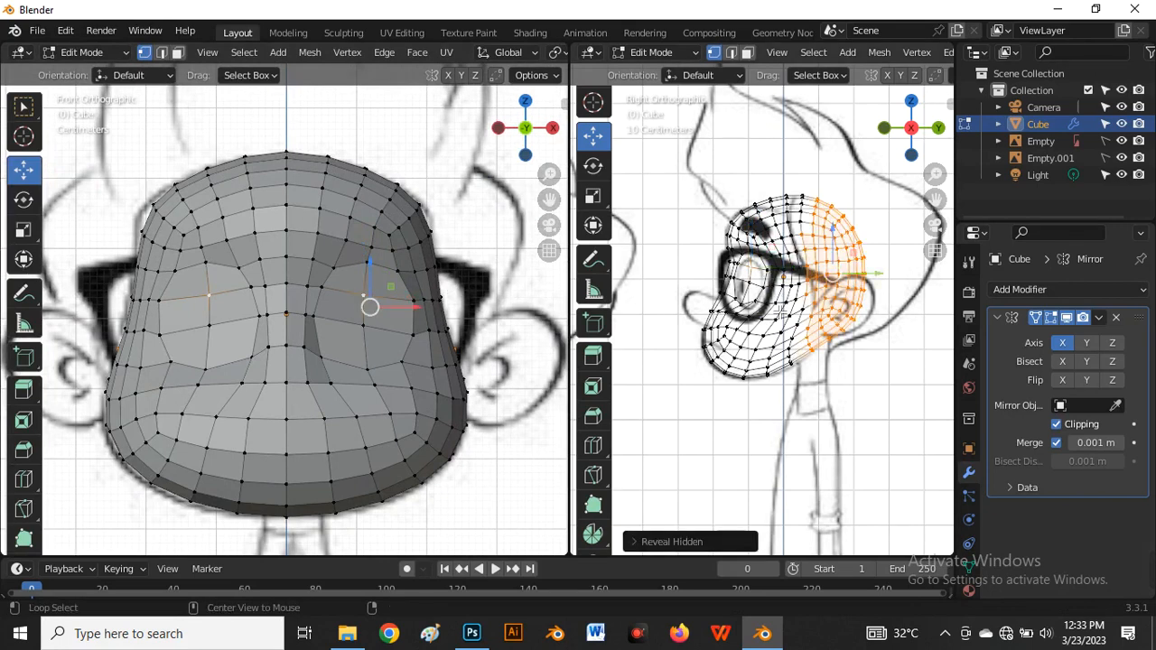
# Turn off X-ray in the side view and widen that view by shifting the divider between the viewports
pyautogui.hotkey('alt', 'z')
pyautogui.scroll(5, 800, 294)
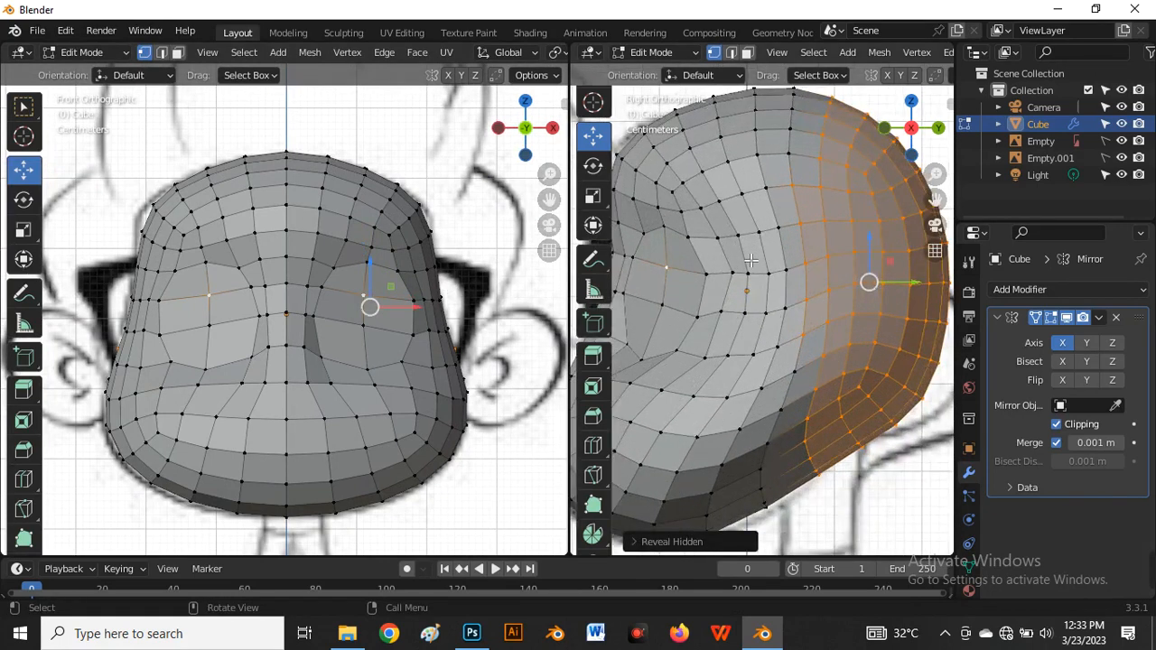
pyautogui.moveTo(580, 404); pyautogui.dragTo(476, 411)
pyautogui.scroll(-4, 758, 298)
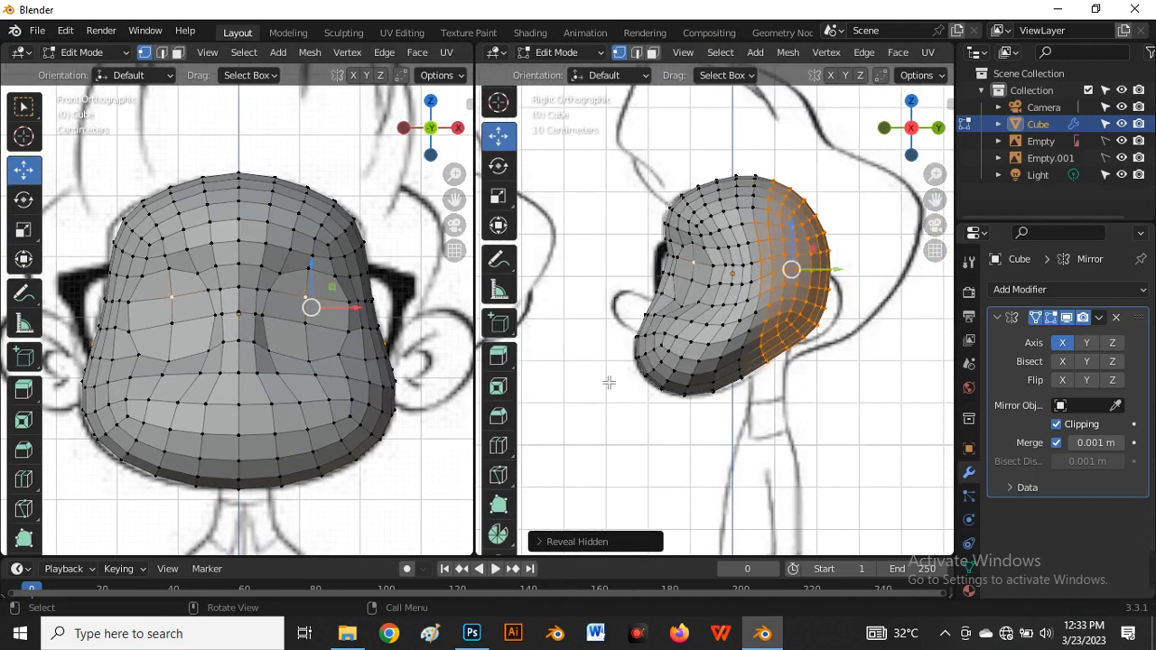
pyautogui.scroll(3, 704, 334)
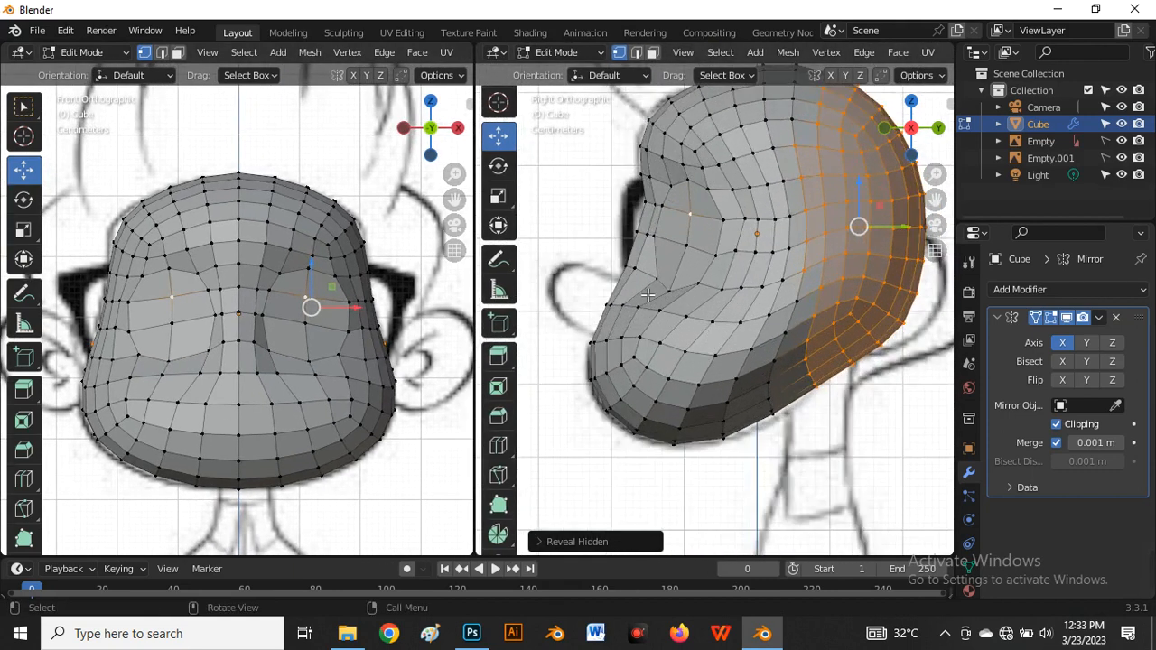
# In face mode, select the whole front half of the head through the mesh in the side view and hide the unselected faces
pyautogui.press('3')
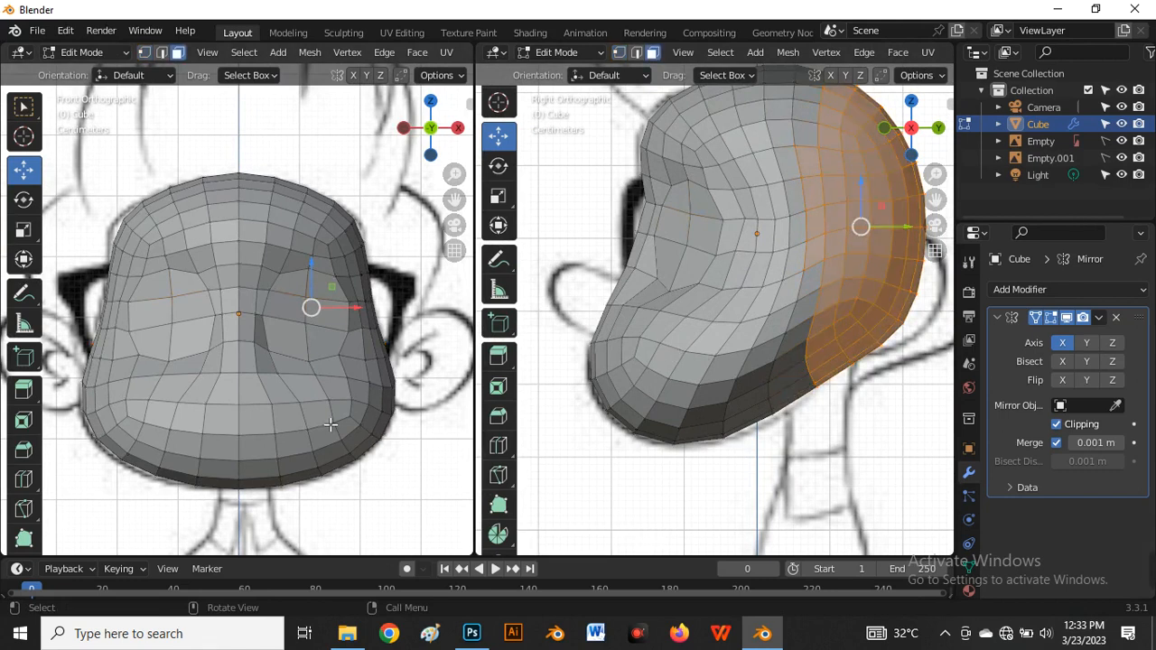
pyautogui.scroll(-2, 706, 384)
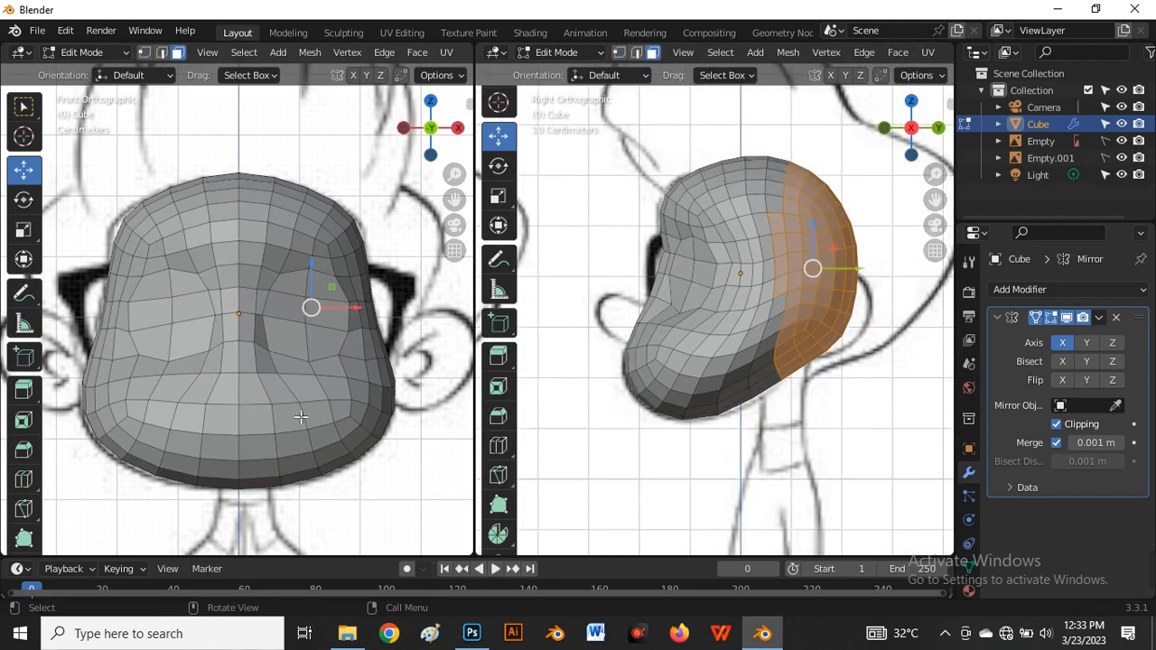
pyautogui.moveTo(613, 139); pyautogui.dragTo(740, 514)
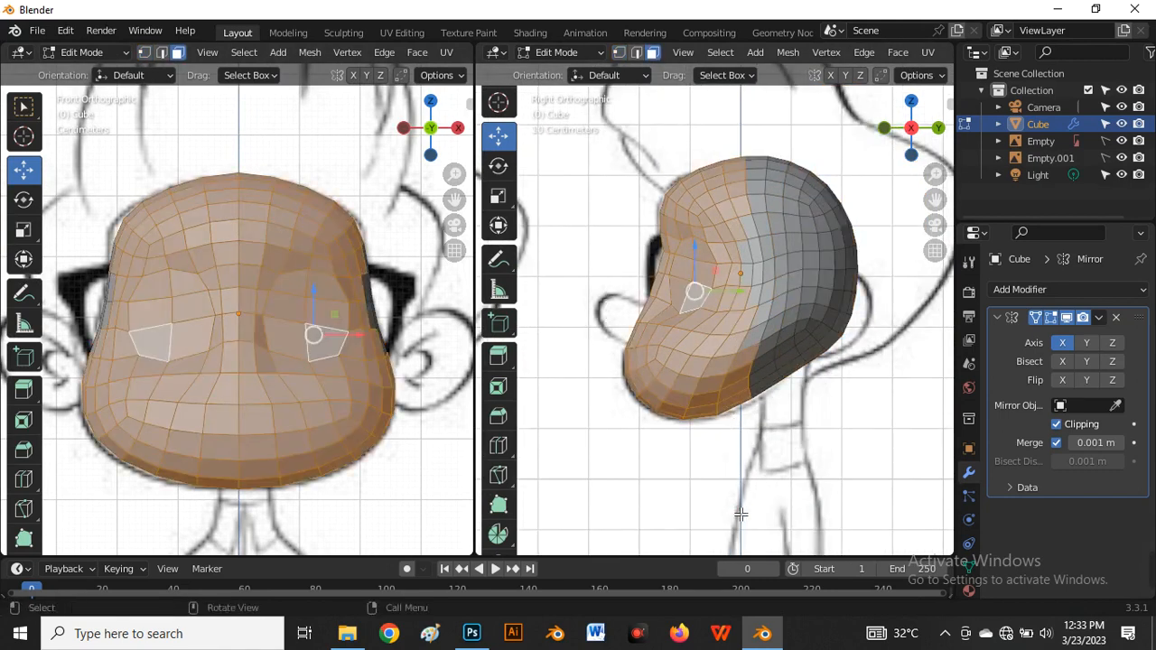
pyautogui.hotkey('alt', 'z')
pyautogui.moveTo(644, 110); pyautogui.dragTo(750, 589)
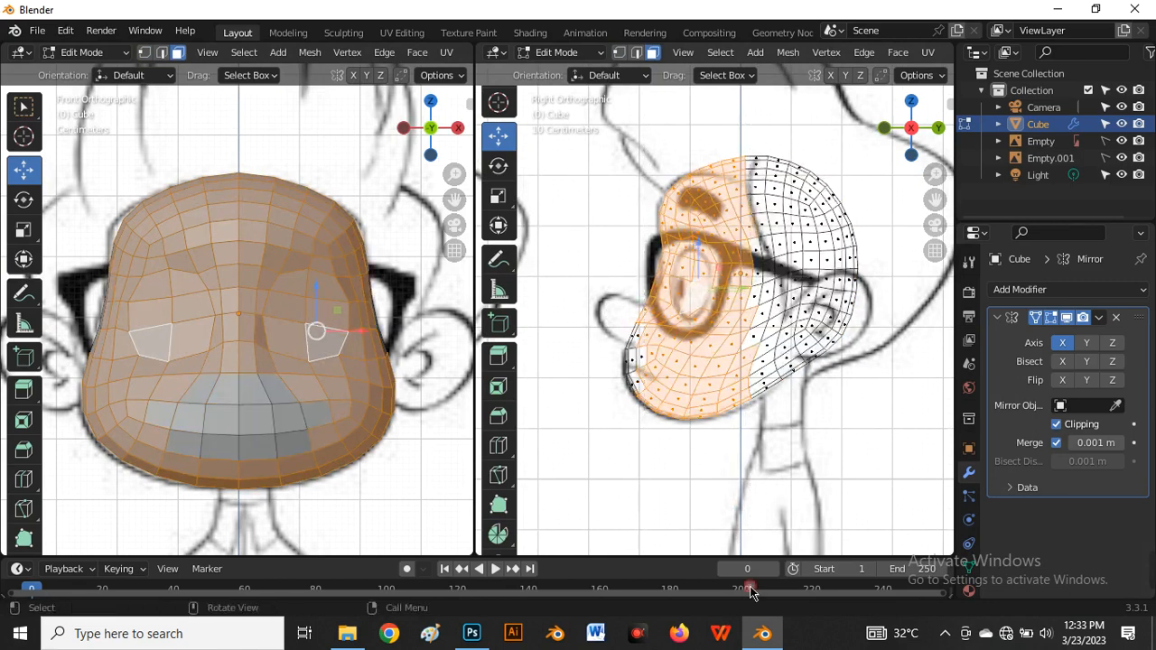
pyautogui.moveTo(596, 155); pyautogui.dragTo(742, 547)
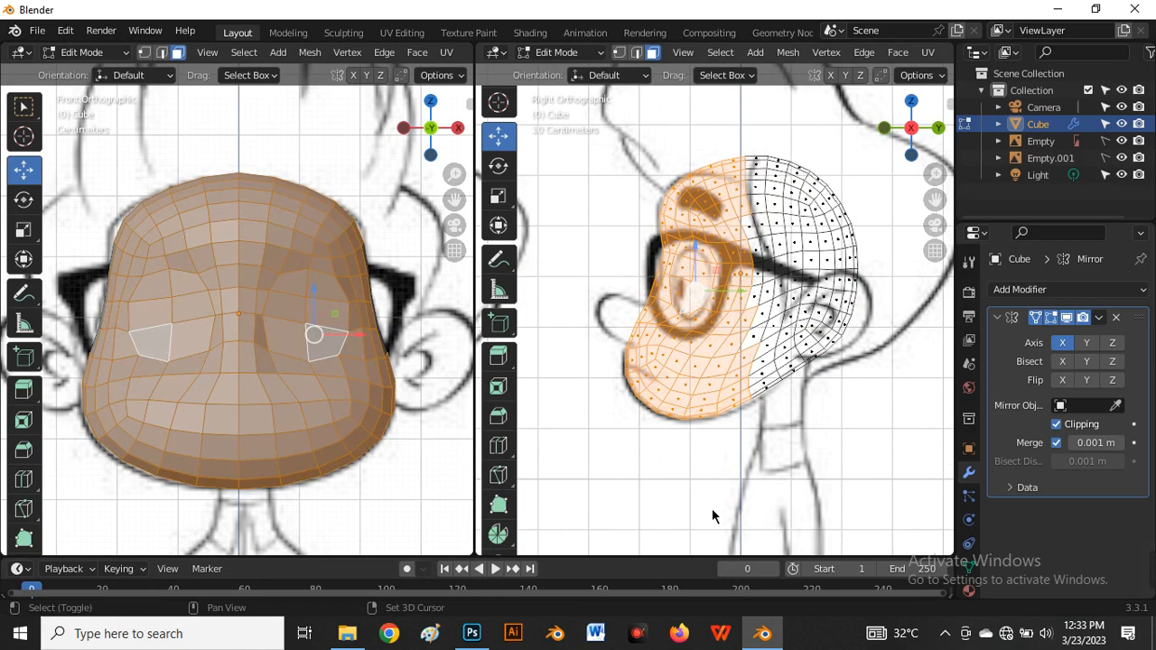
pyautogui.hotkey('shift', 'h')
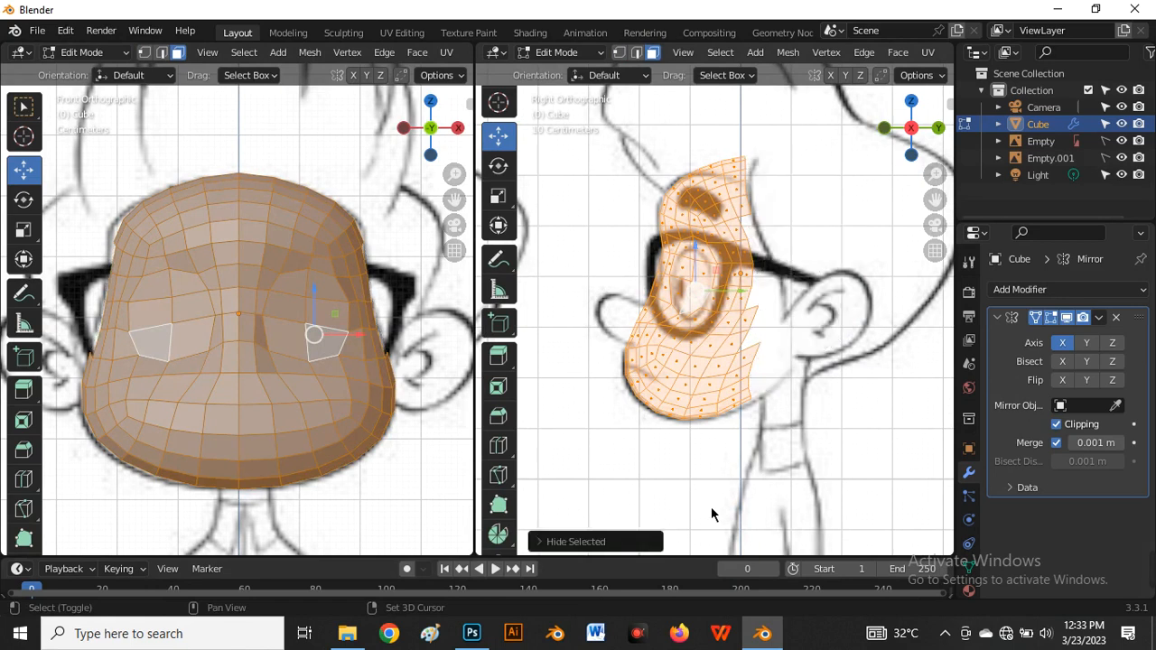
# Examine the faces around the mouth against the reference, with and without X-ray in the front view
pyautogui.scroll(-2, 318, 423)
pyautogui.scroll(3, 291, 442)
pyautogui.click(278, 423)
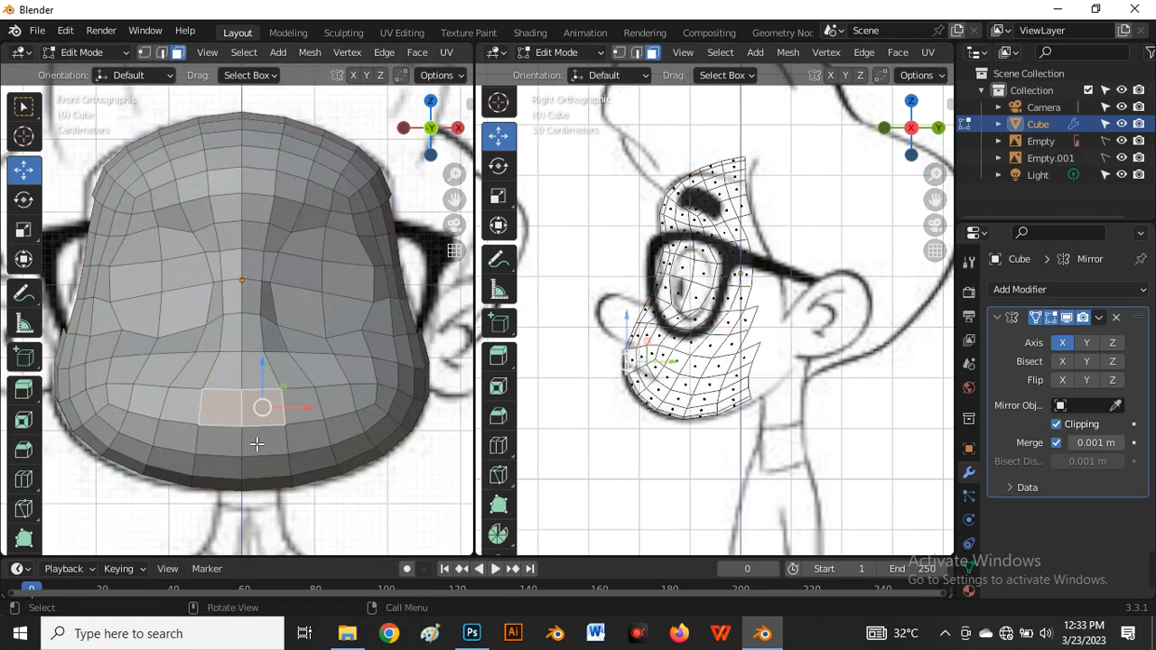
pyautogui.hotkey('alt', 'z')
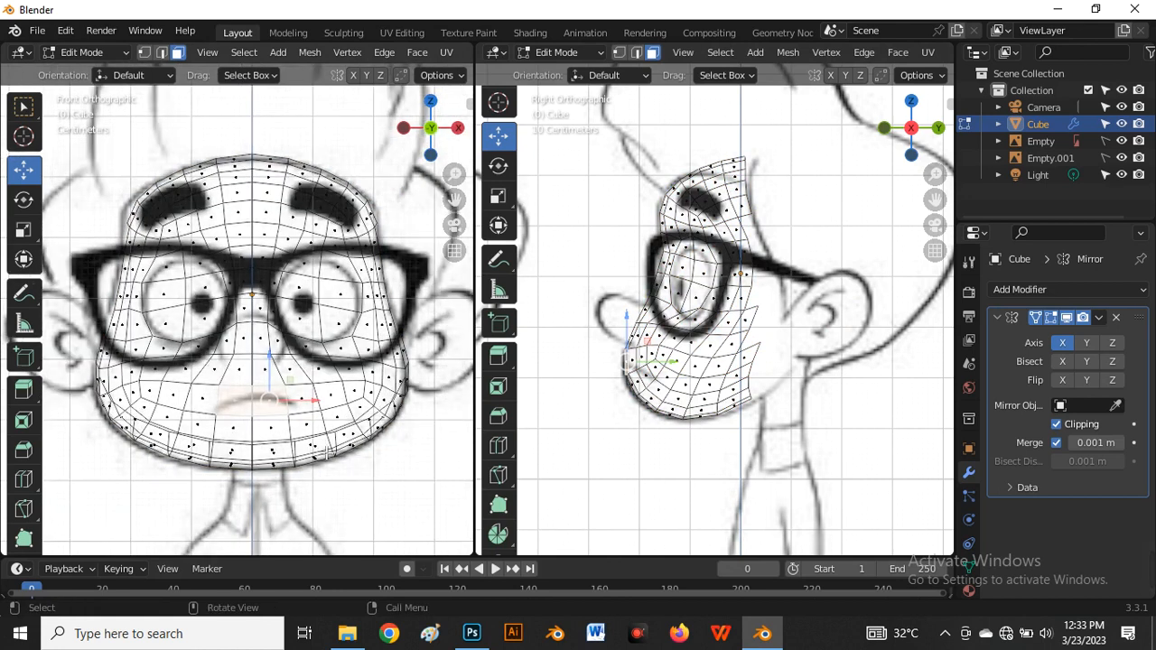
pyautogui.click(347, 451)
pyautogui.scroll(3, 352, 479)
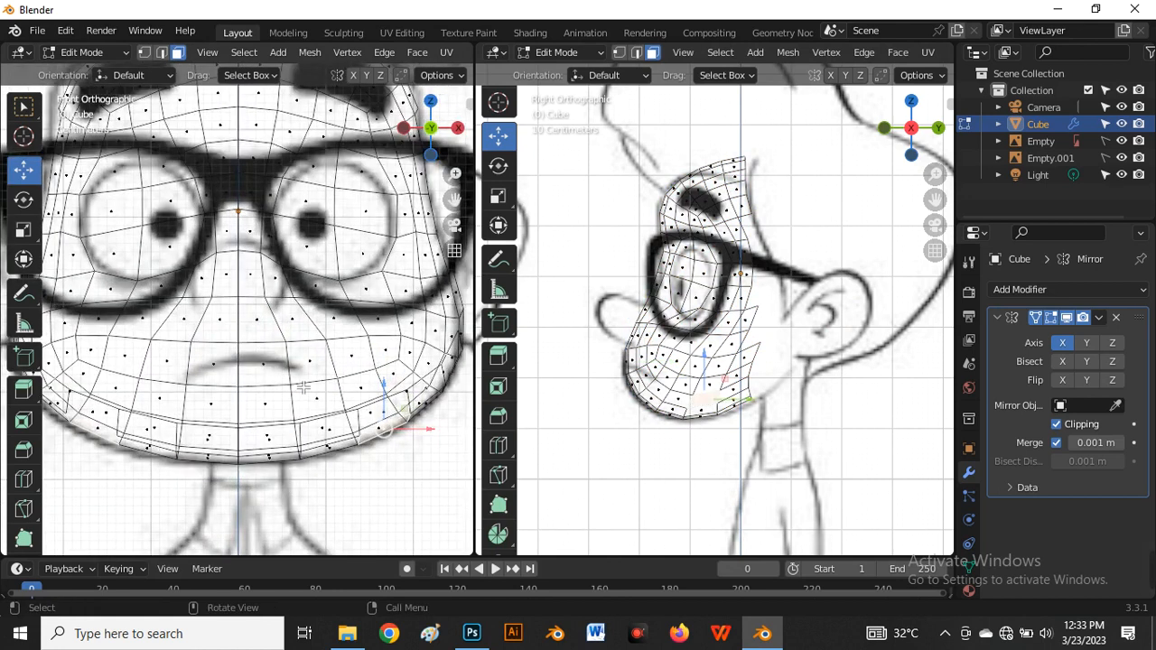
pyautogui.scroll(4, 608, 382)
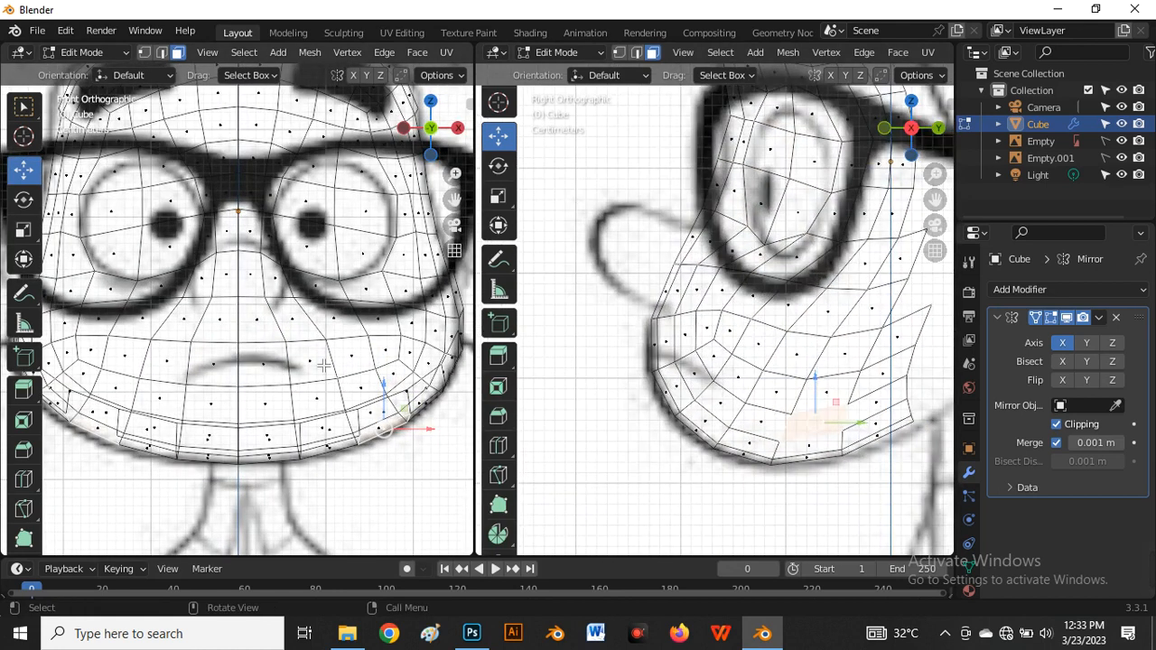
pyautogui.scroll(-1, 271, 352)
pyautogui.hotkey('alt', 'z')
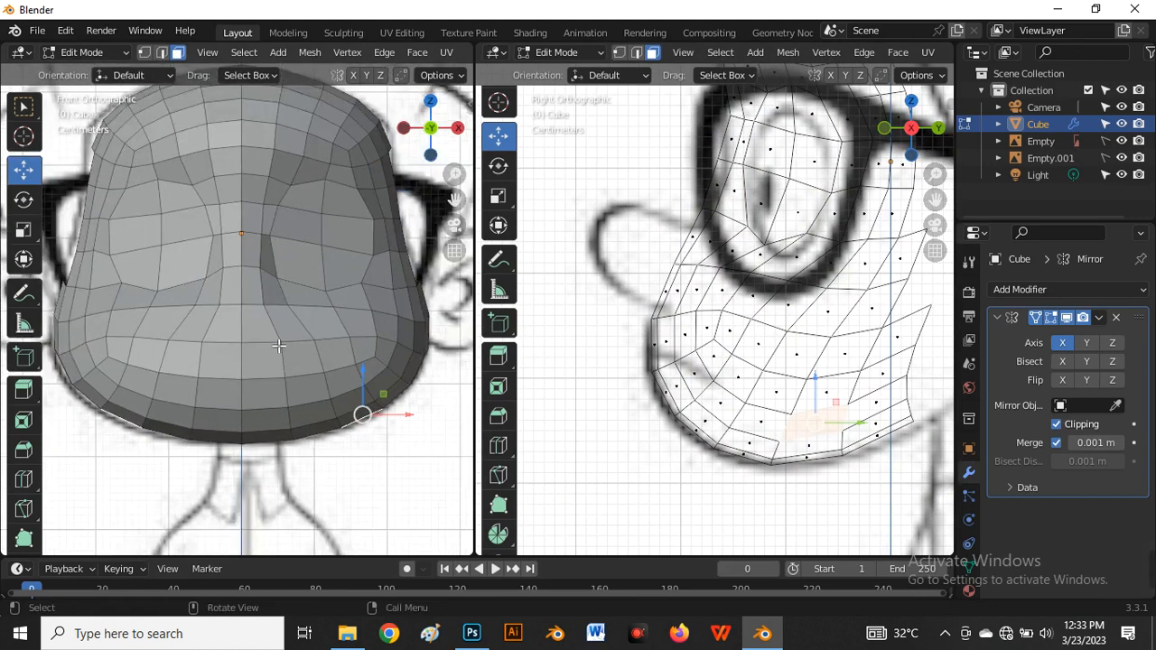
pyautogui.scroll(1, 331, 348)
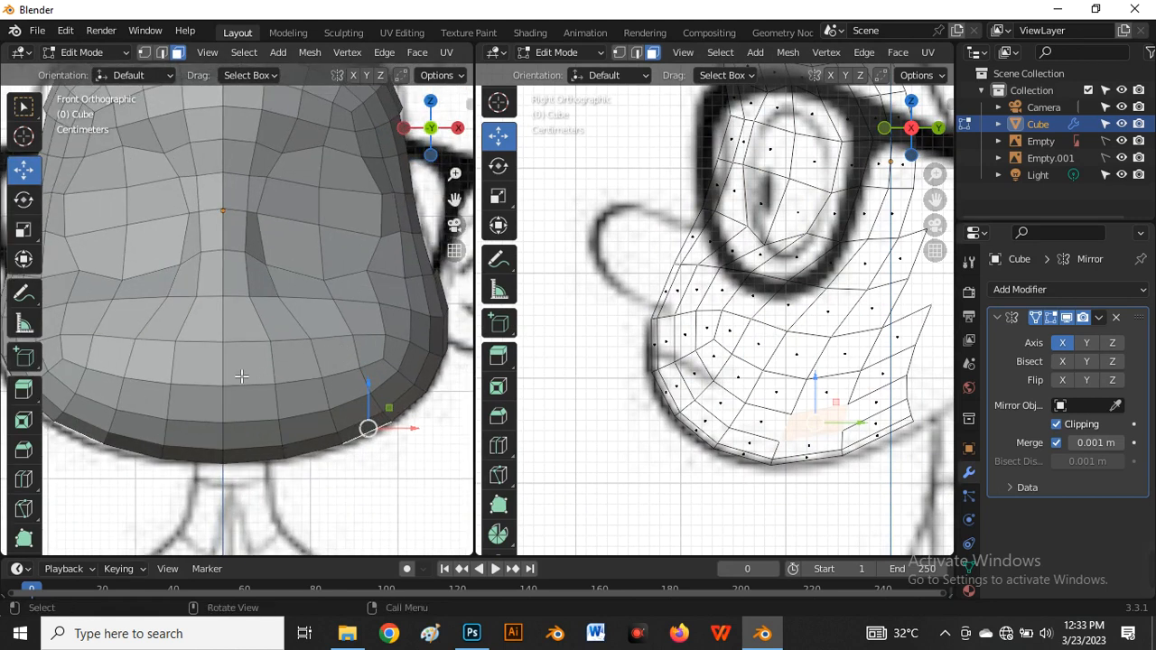
# Delete the two rows of faces over the mouth, three columns wide on each side of the centre line, using the Faces option
pyautogui.click(210, 366)
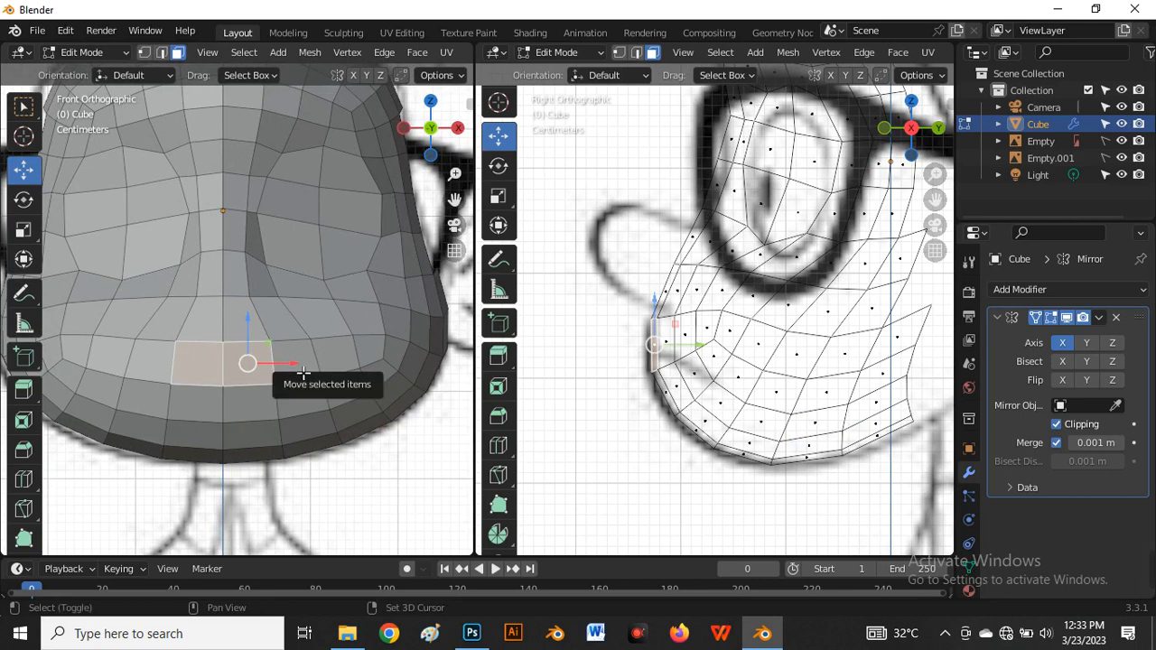
pyautogui.keyDown('shift'); pyautogui.click(298, 372); pyautogui.keyUp('shift')
pyautogui.keyDown('shift'); pyautogui.click(302, 399); pyautogui.keyUp('shift')
pyautogui.keyDown('shift'); pyautogui.click(251, 406); pyautogui.keyUp('shift')
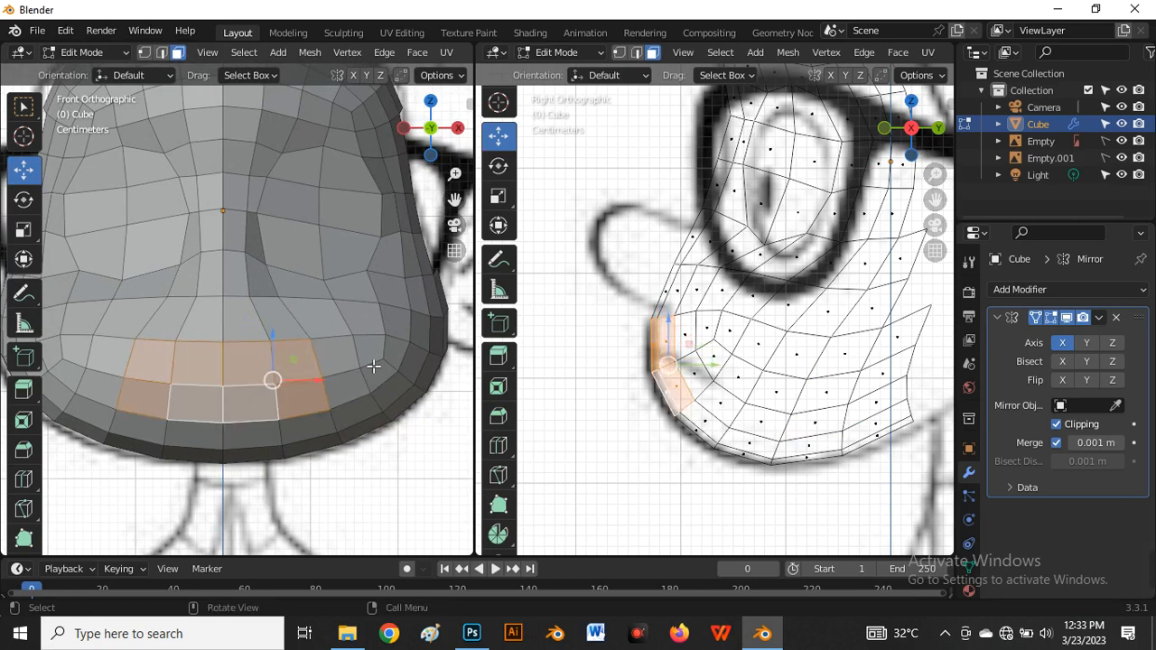
pyautogui.scroll(-1, 370, 373)
pyautogui.scroll(1, 370, 377)
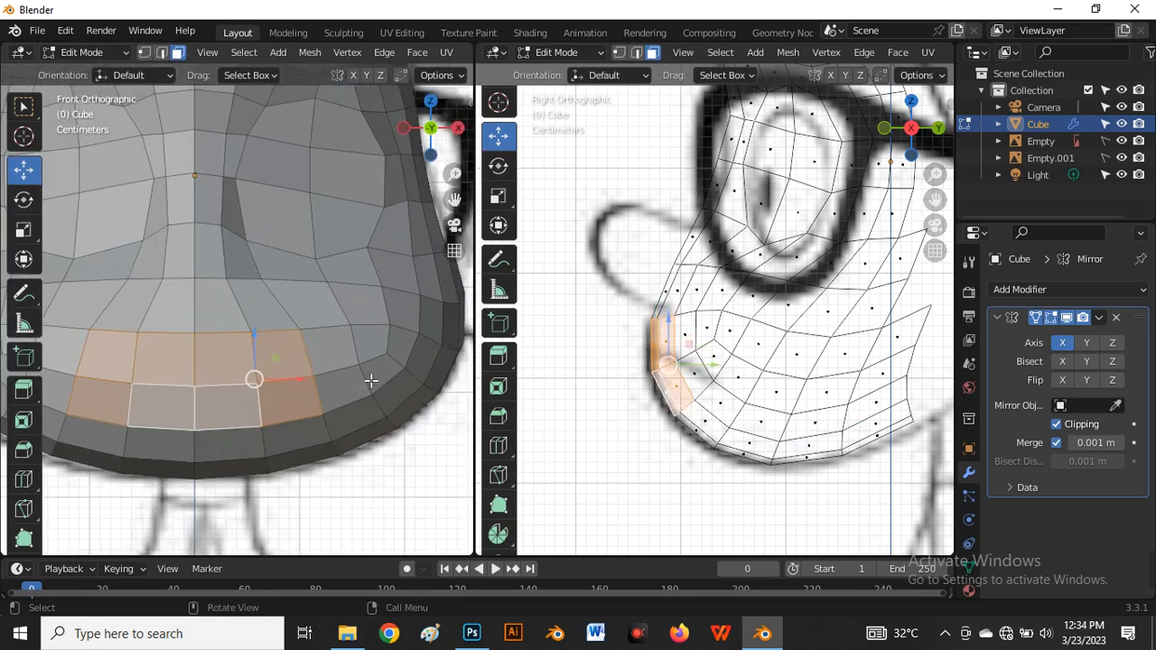
pyautogui.scroll(-3, 370, 380)
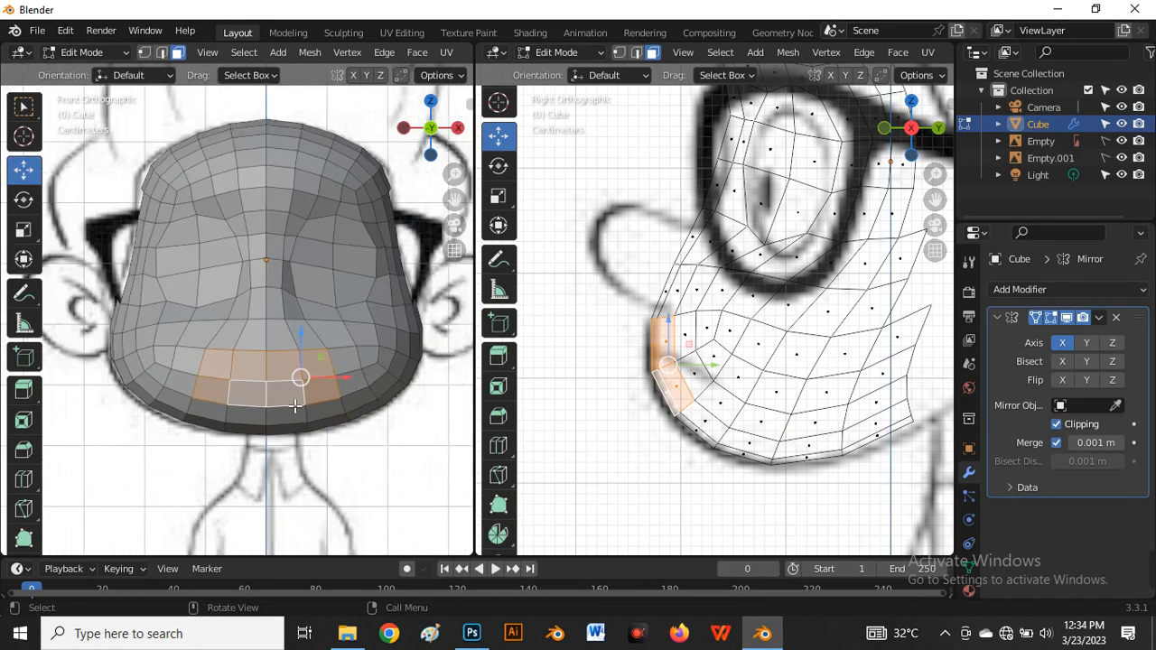
pyautogui.scroll(2, 337, 387)
pyautogui.hotkey('alt', 'z')
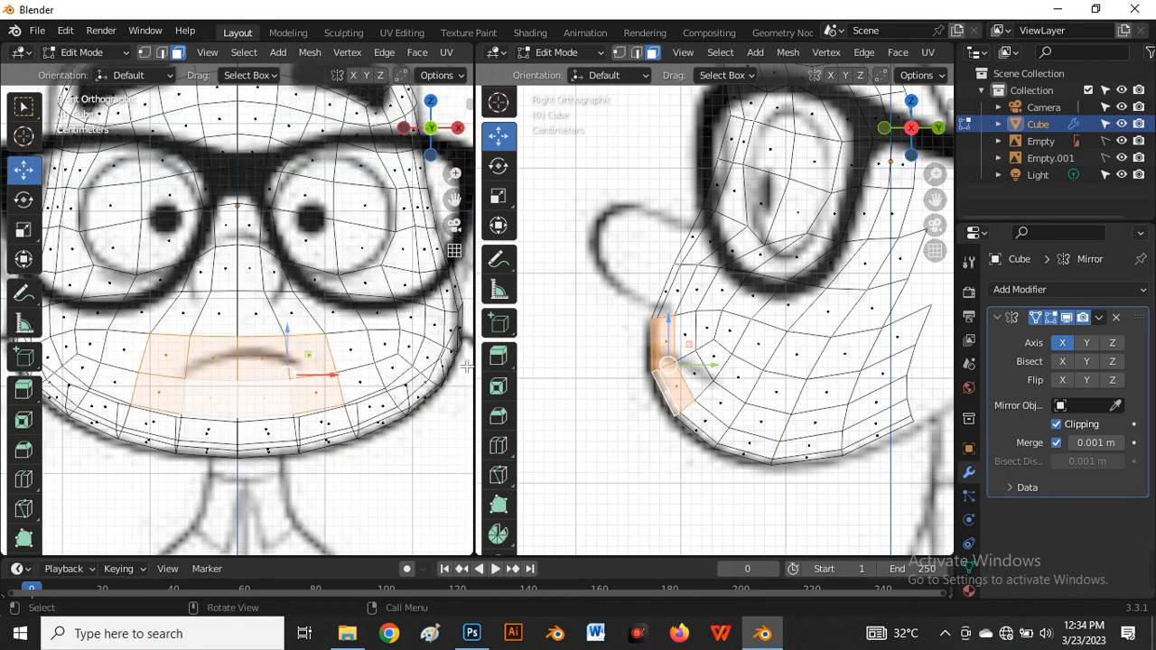
pyautogui.keyDown('shift'); pyautogui.click(357, 363); pyautogui.keyUp('shift')
pyautogui.keyDown('shift'); pyautogui.click(358, 380); pyautogui.keyUp('shift')
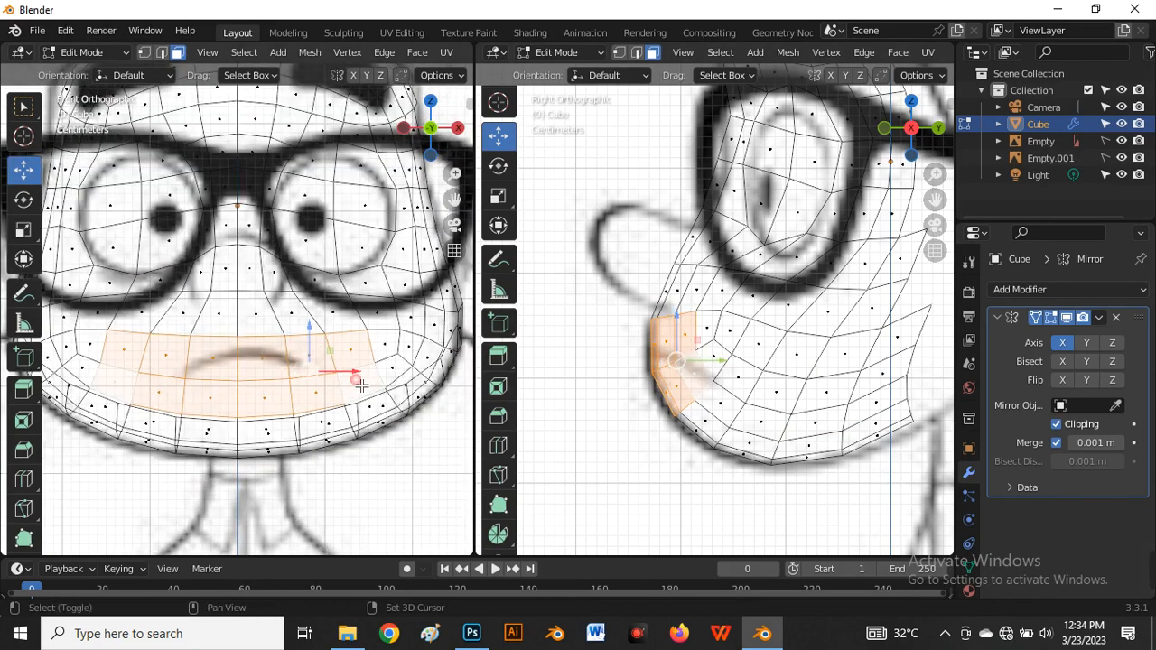
pyautogui.hotkey('alt', 'z')
pyautogui.hotkey('alt', 'z')
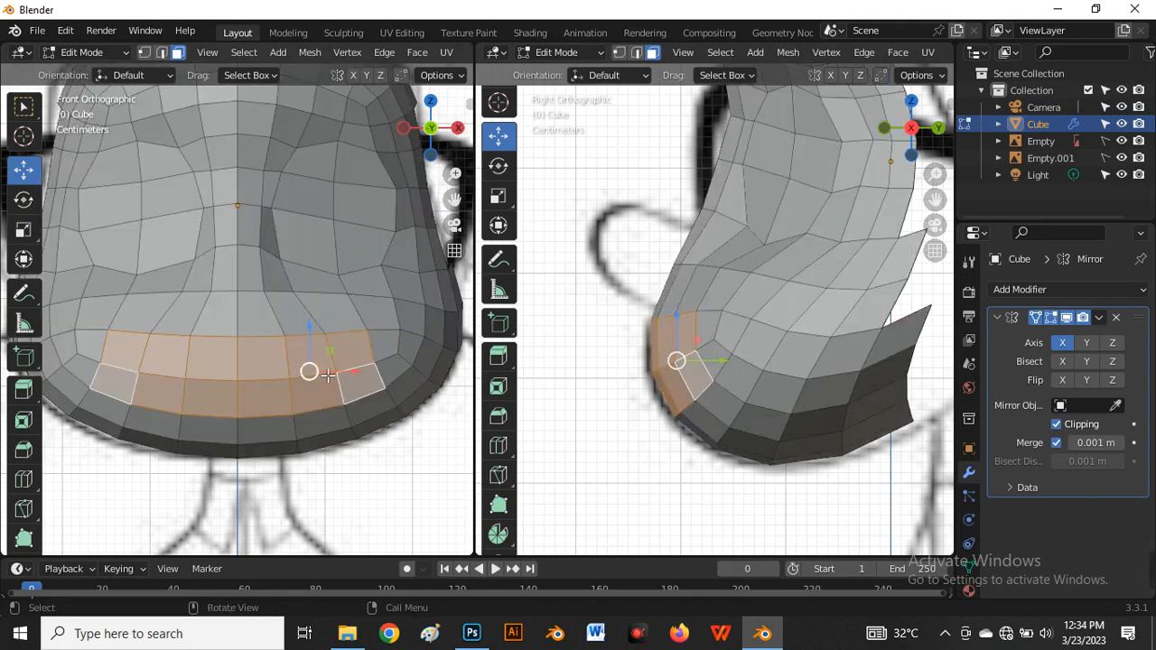
pyautogui.scroll(-2, 330, 366)
pyautogui.scroll(2, 390, 364)
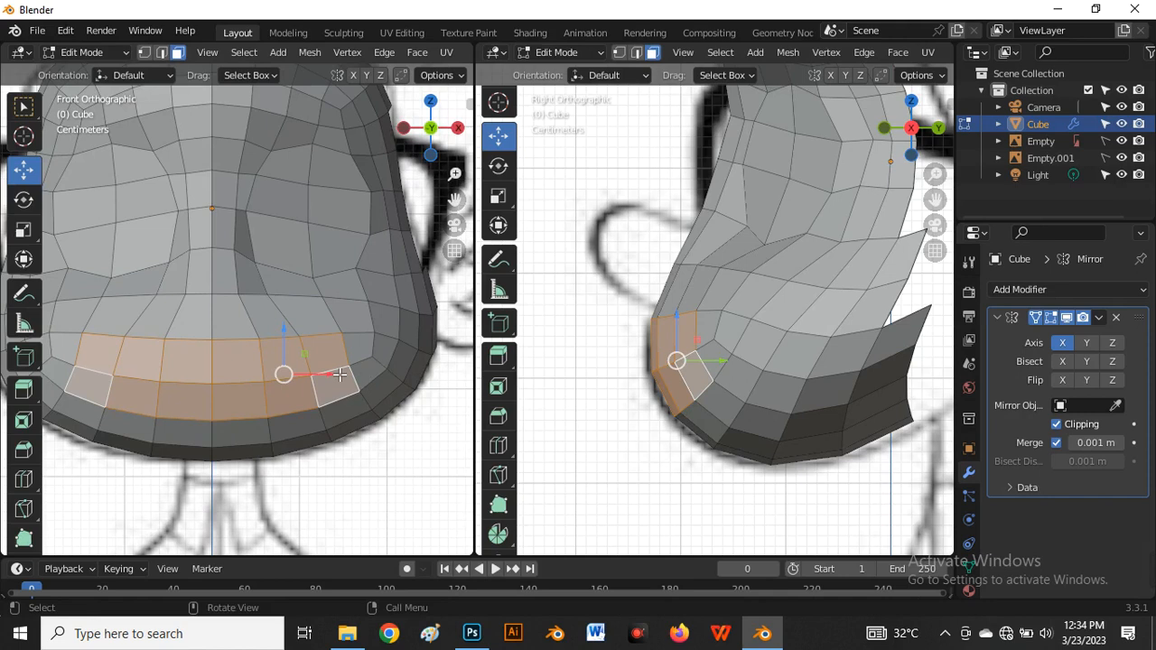
pyautogui.press('x')
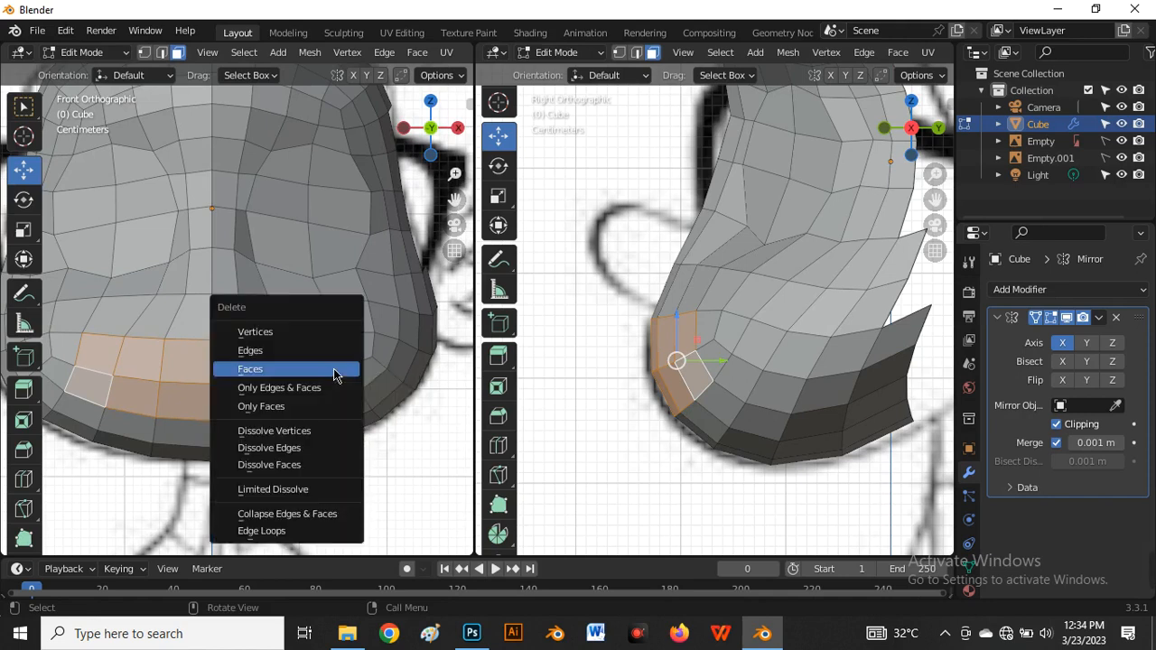
pyautogui.click(333, 369)
pyautogui.scroll(-3, 333, 372)
pyautogui.scroll(4, 373, 361)
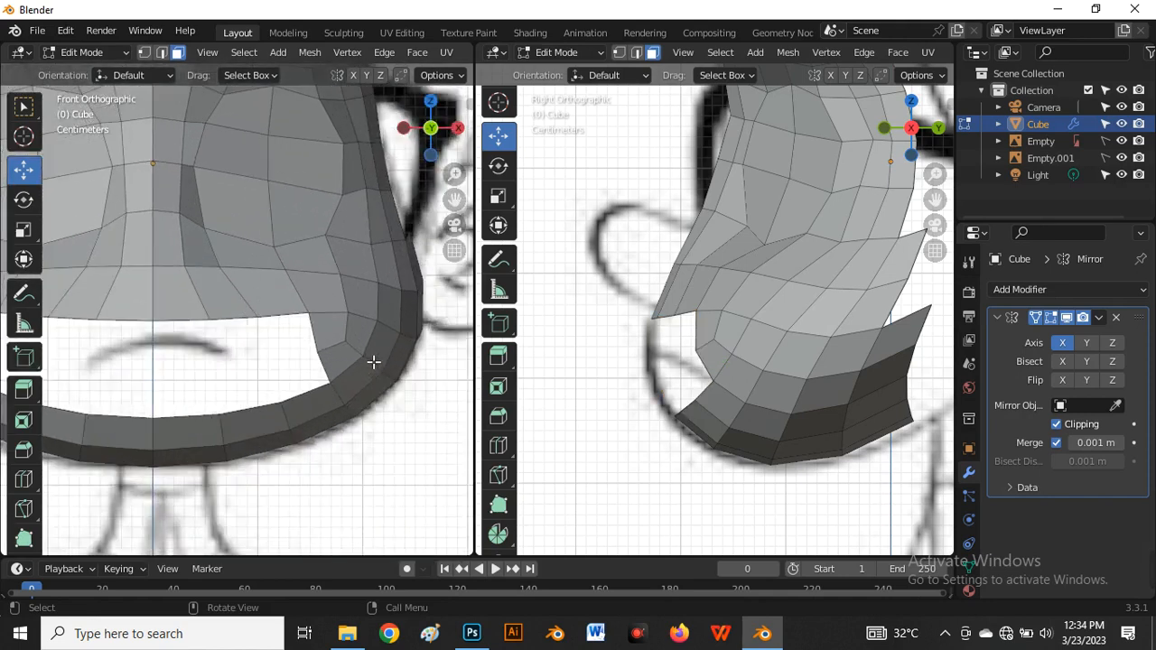
# Examine the face loop above the mouth opening and the corner faces beside it against the front reference
pyautogui.click(329, 333)
pyautogui.scroll(-1, 308, 327)
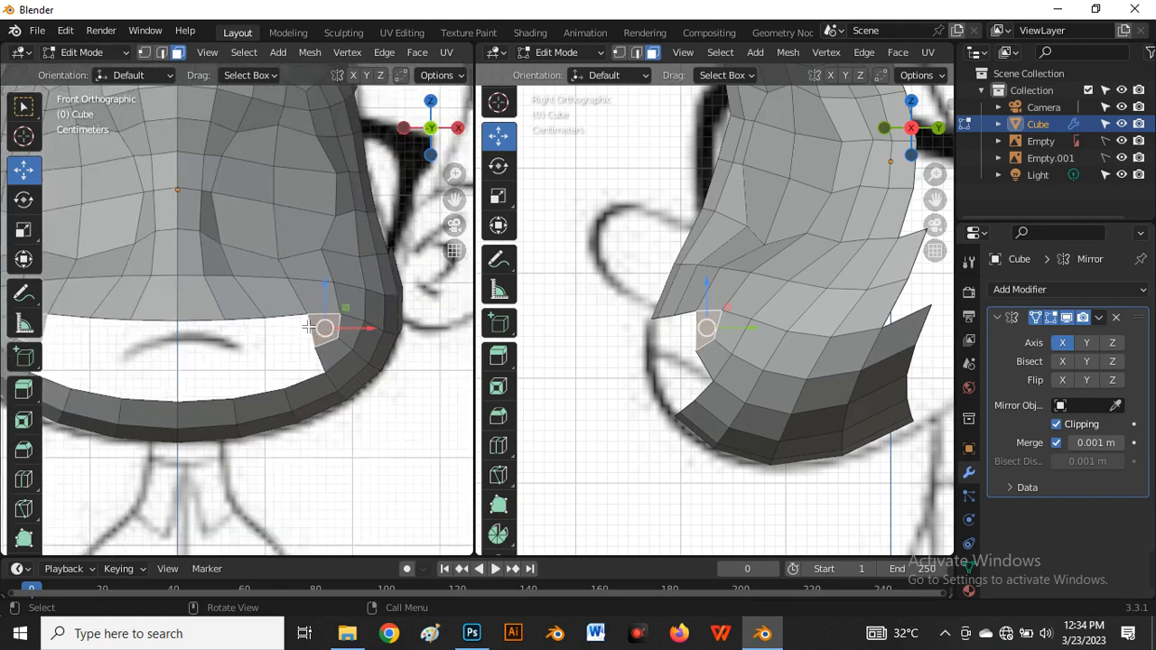
pyautogui.keyDown('alt'); pyautogui.click(238, 314); pyautogui.keyUp('alt')
pyautogui.scroll(-2, 348, 318)
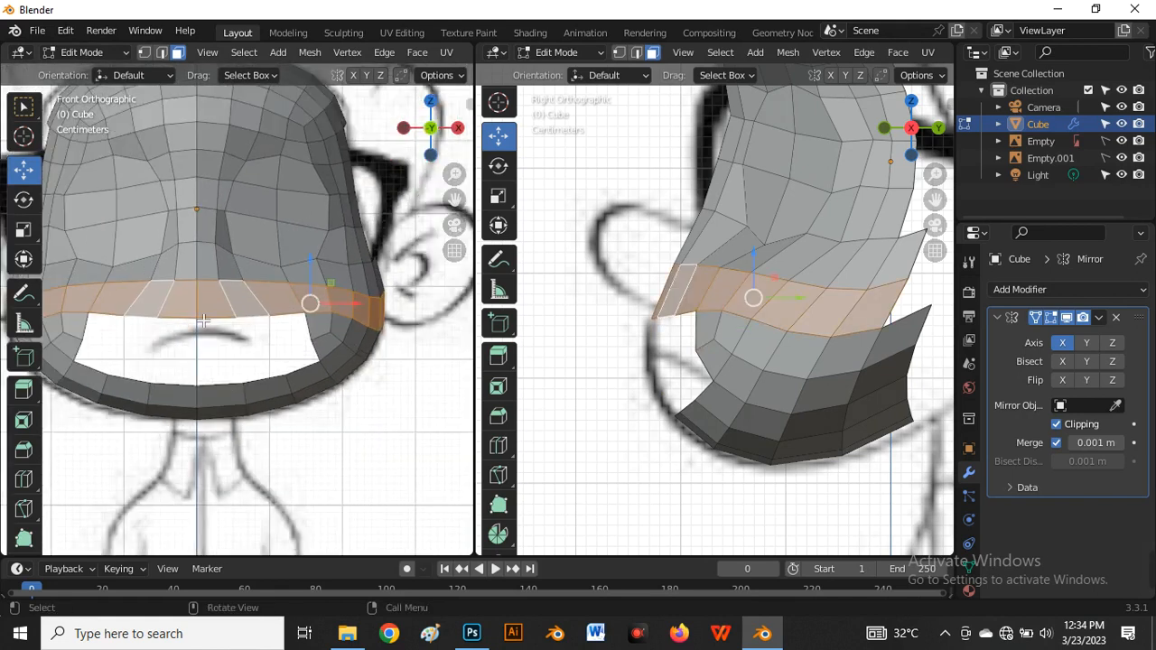
pyautogui.scroll(1, 349, 318)
pyautogui.scroll(-2, 665, 278)
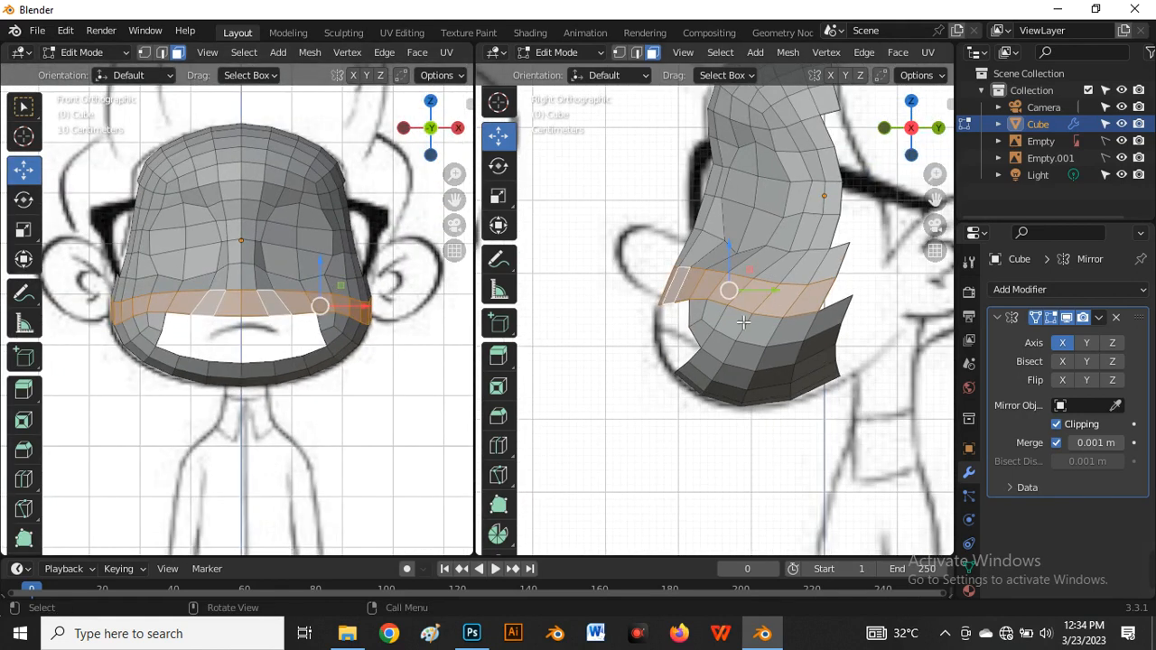
pyautogui.scroll(1, 375, 335)
pyautogui.scroll(1, 376, 335)
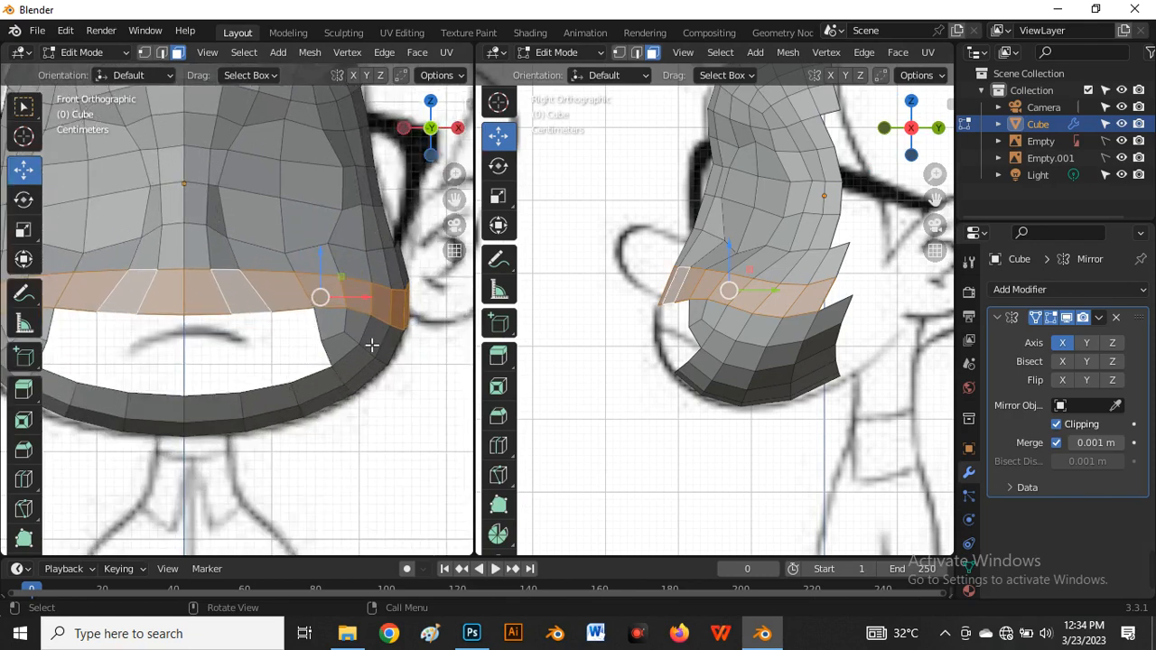
pyautogui.click(337, 335)
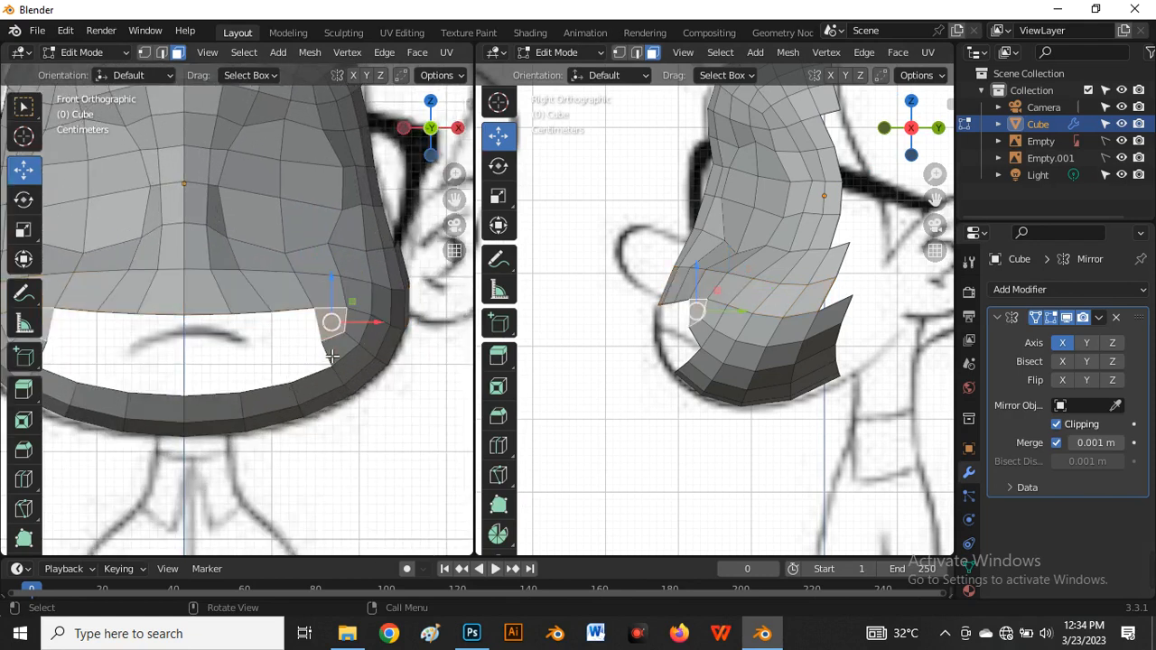
pyautogui.scroll(1, 331, 325)
pyautogui.click(283, 361)
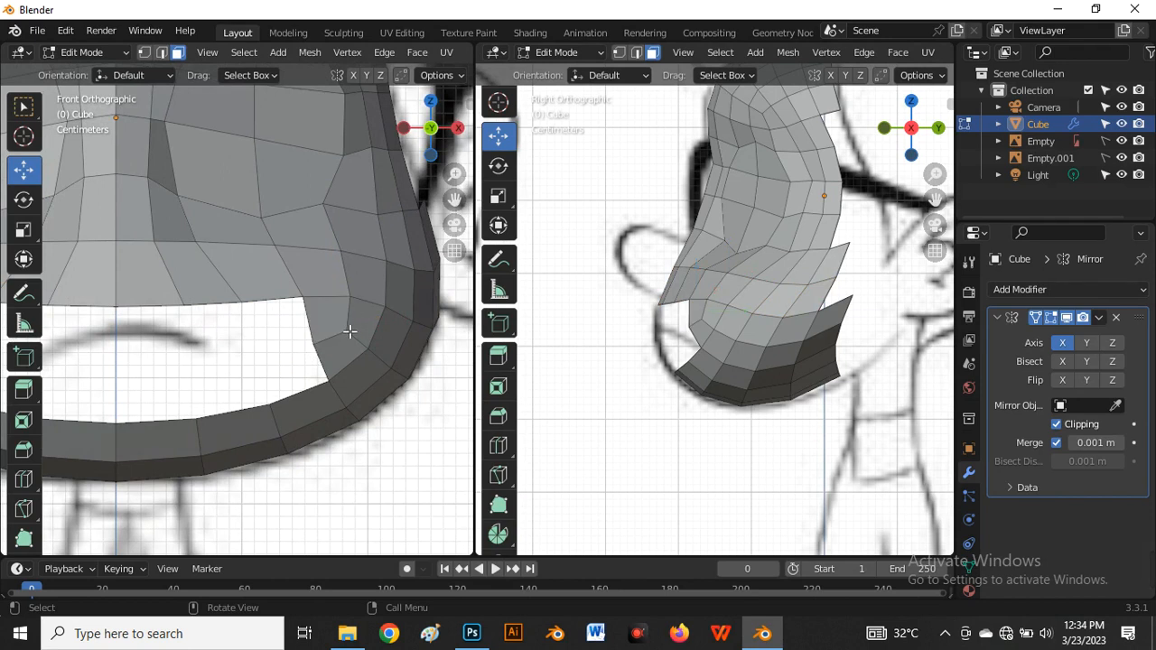
pyautogui.scroll(-1, 350, 332)
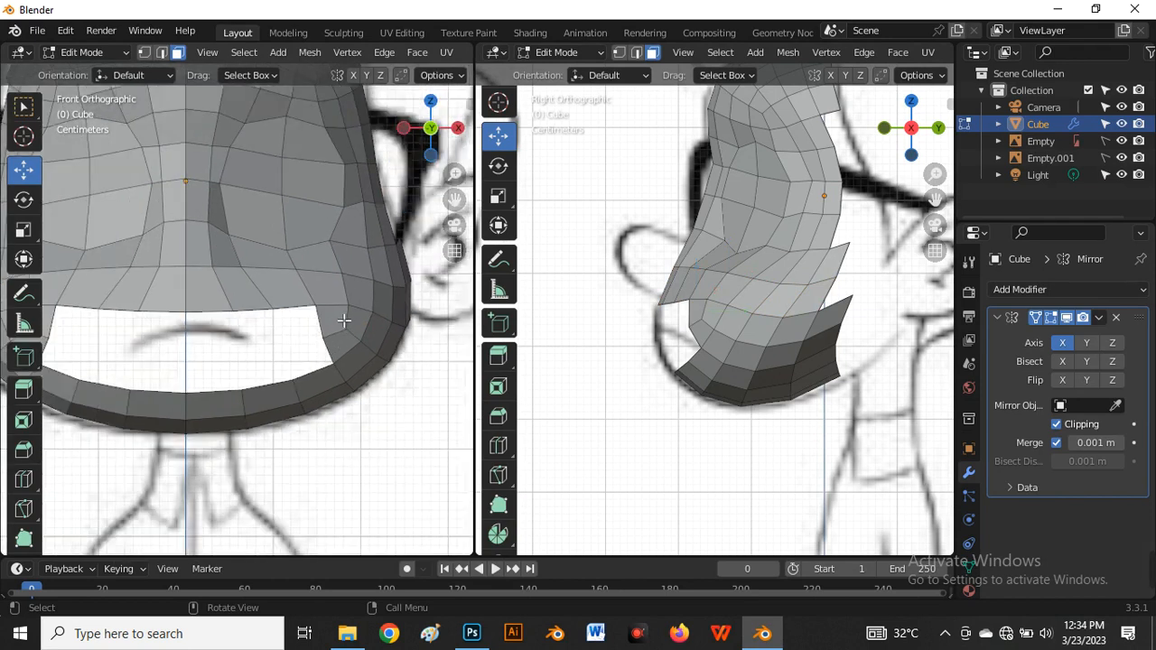
# Delete the three remaining faces inside the mouth corner so the opening reaches the ring of faces along the cheek
pyautogui.scroll(2, 343, 320)
pyautogui.click(331, 322)
pyautogui.keyDown('shift'); pyautogui.click(359, 341); pyautogui.keyUp('shift')
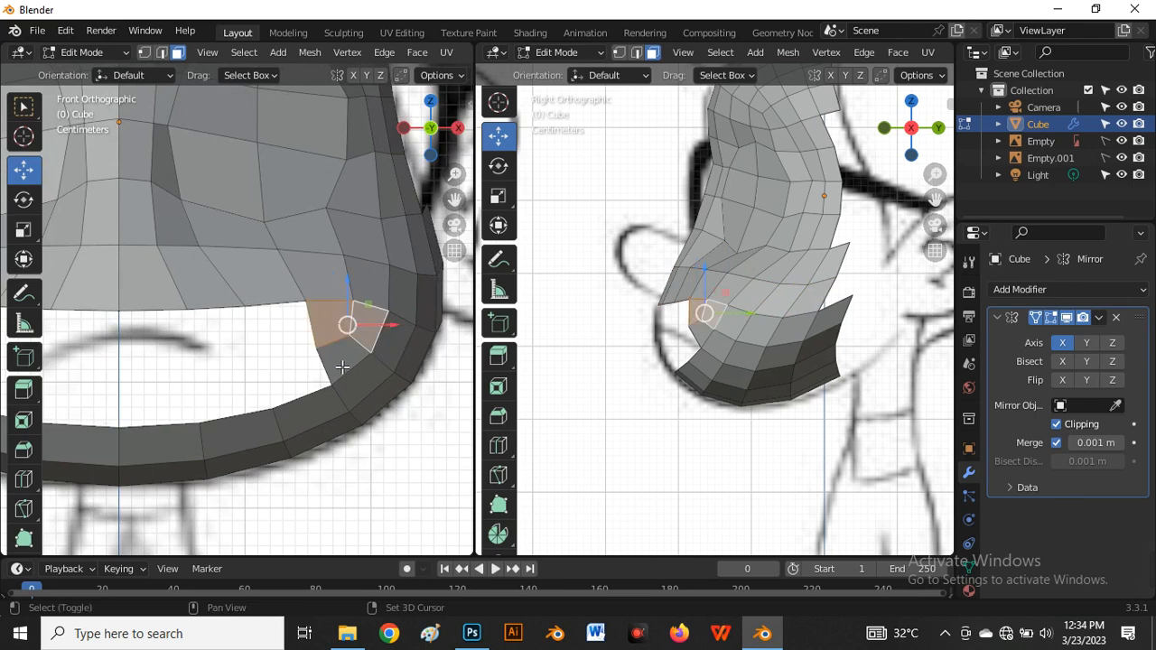
pyautogui.keyDown('shift'); pyautogui.click(341, 366); pyautogui.keyUp('shift')
pyautogui.press('x')
pyautogui.click(335, 366)
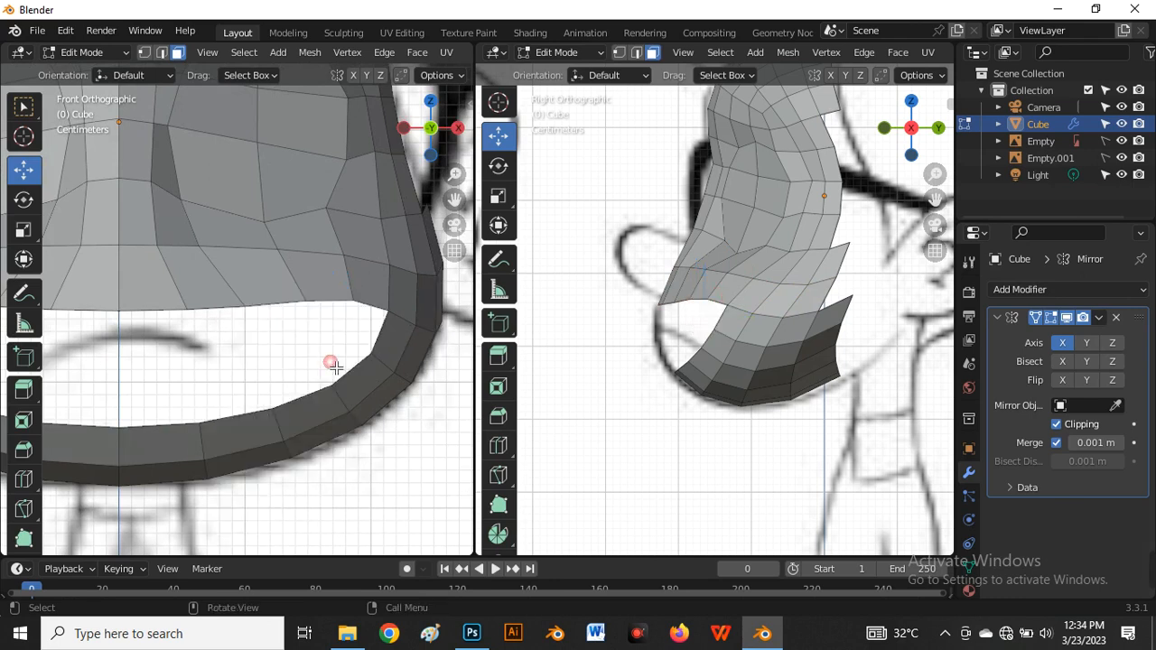
pyautogui.scroll(-1, 383, 327)
pyautogui.scroll(2, 383, 327)
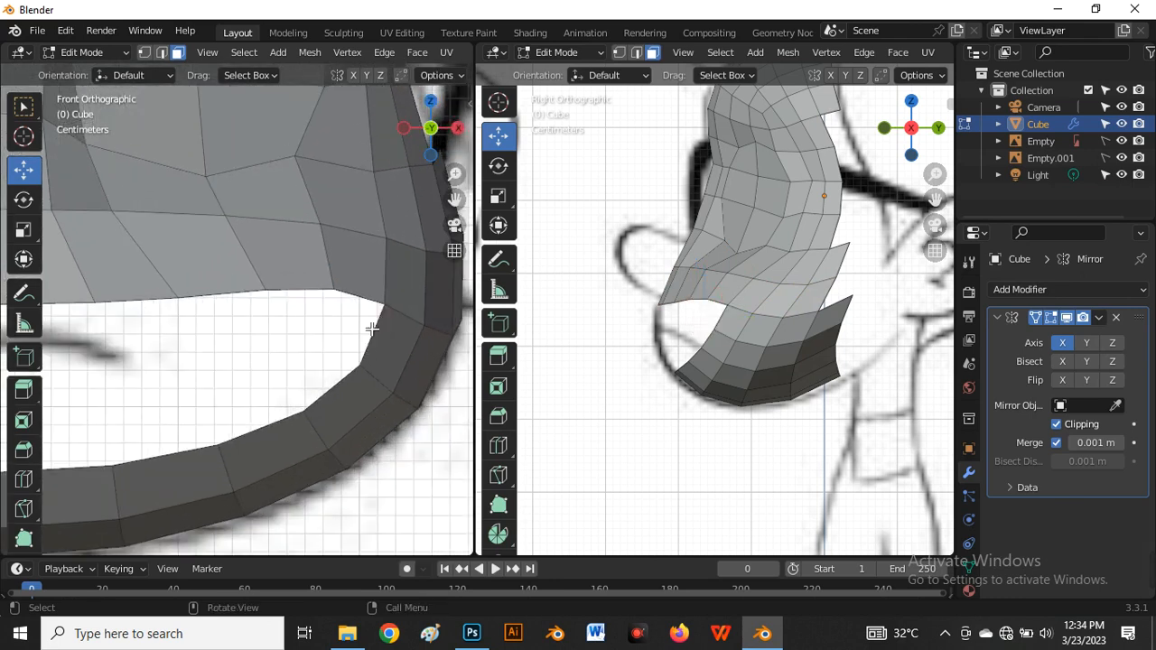
# Dissolve the short edge running upward from the vertex at the outer corner of the mouth opening
pyautogui.scroll(-1, 356, 331)
pyautogui.press('1')
pyautogui.scroll(1, 405, 299)
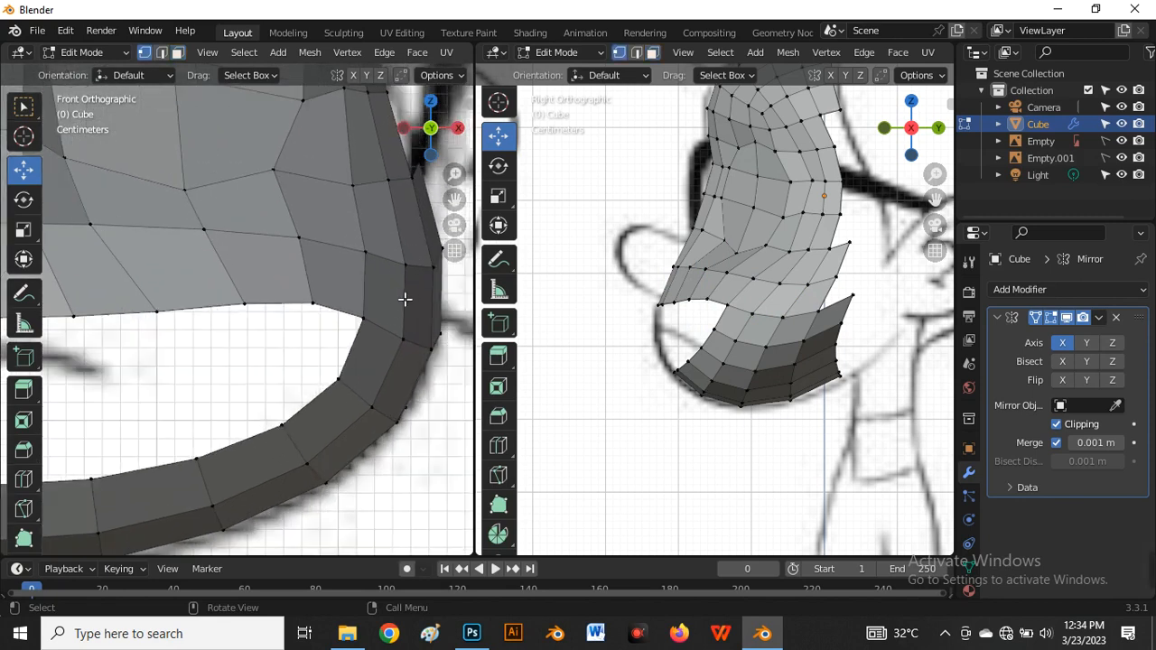
pyautogui.click(364, 319)
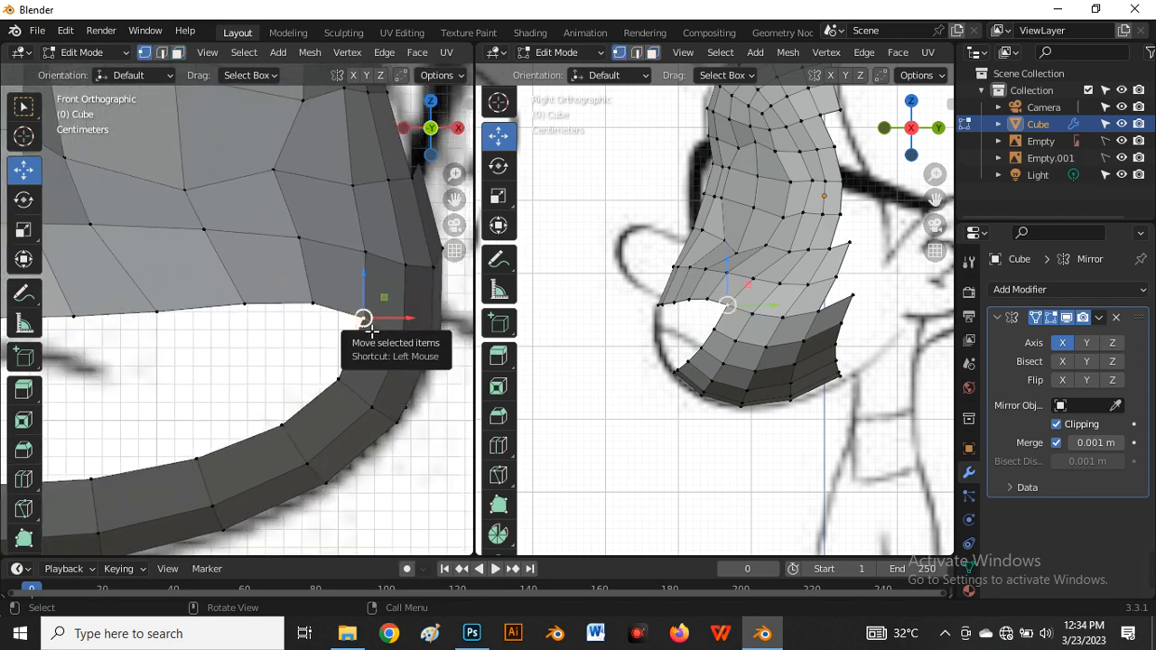
pyautogui.press('2')
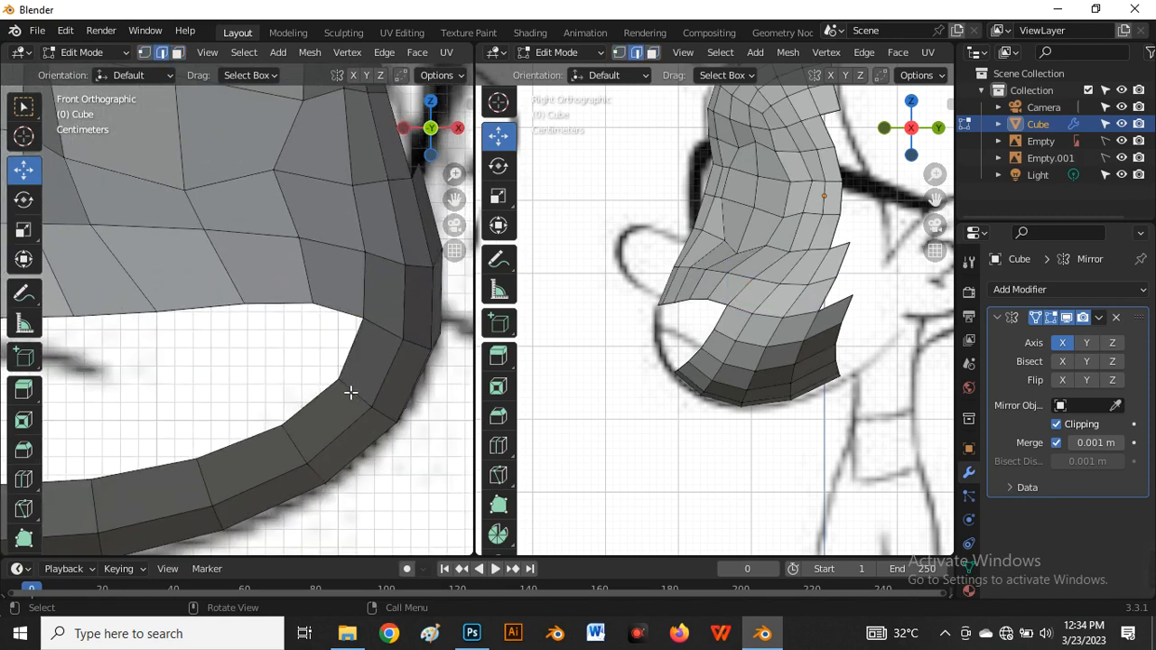
pyautogui.click(366, 305)
pyautogui.press('x')
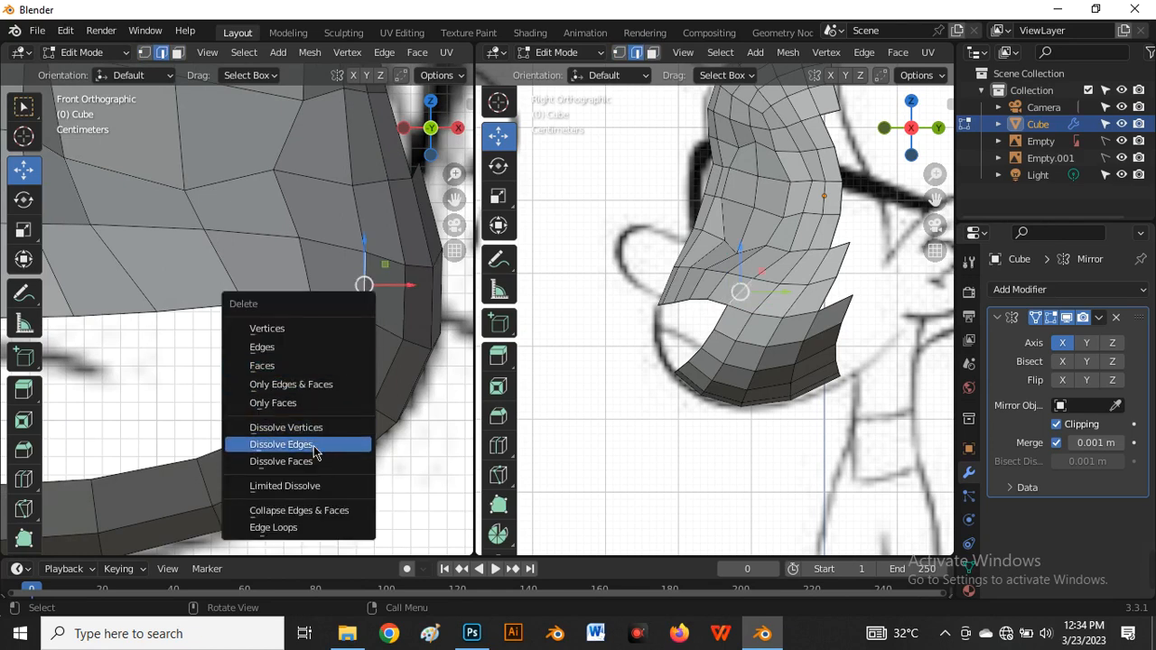
pyautogui.click(313, 446)
pyautogui.scroll(-3, 410, 297)
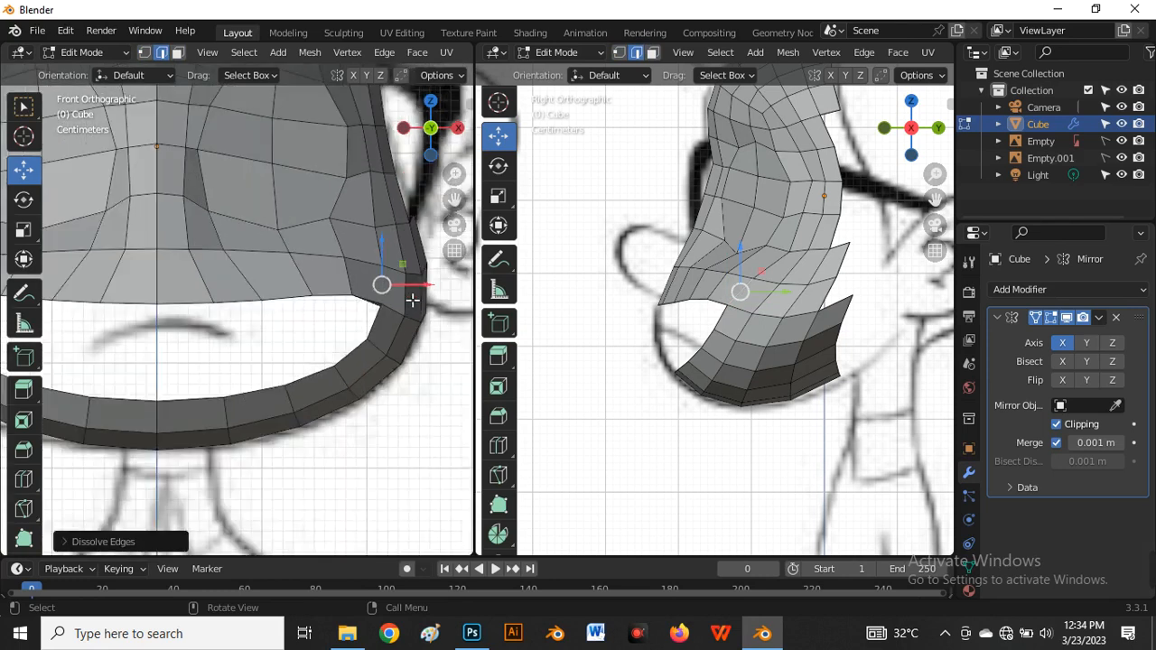
# Knife-cut a new edge from the cheek vertex beside the mouth corner to the upper rim just inside the corner vertex
pyautogui.scroll(4, 406, 314)
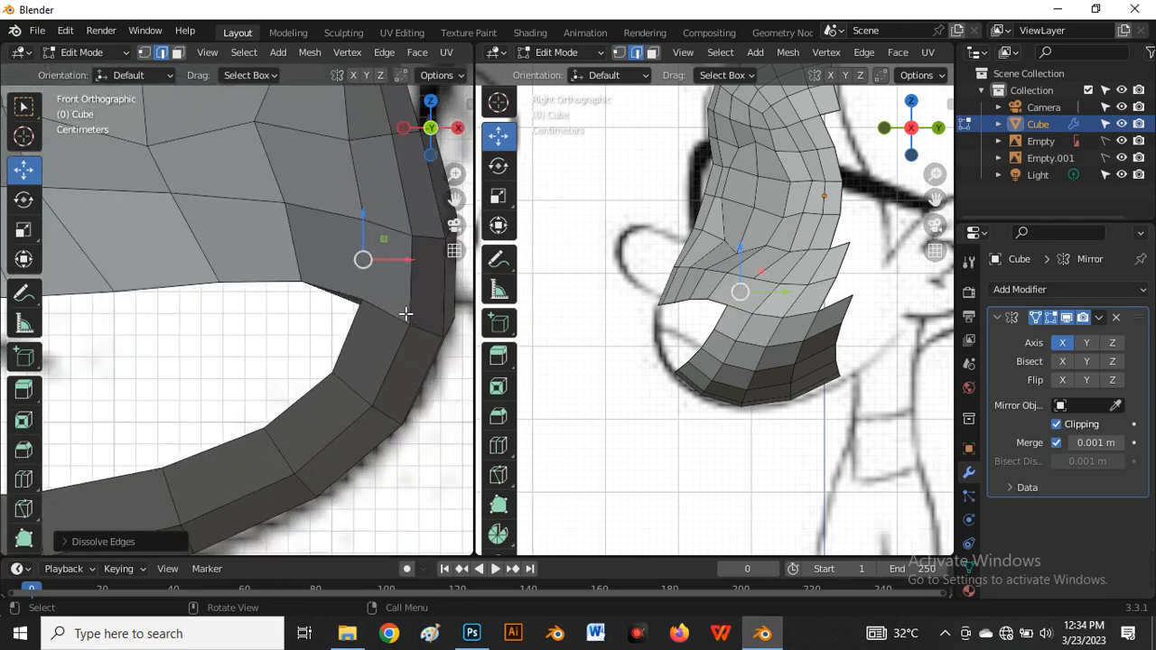
pyautogui.press('1')
pyautogui.scroll(-1, 379, 353)
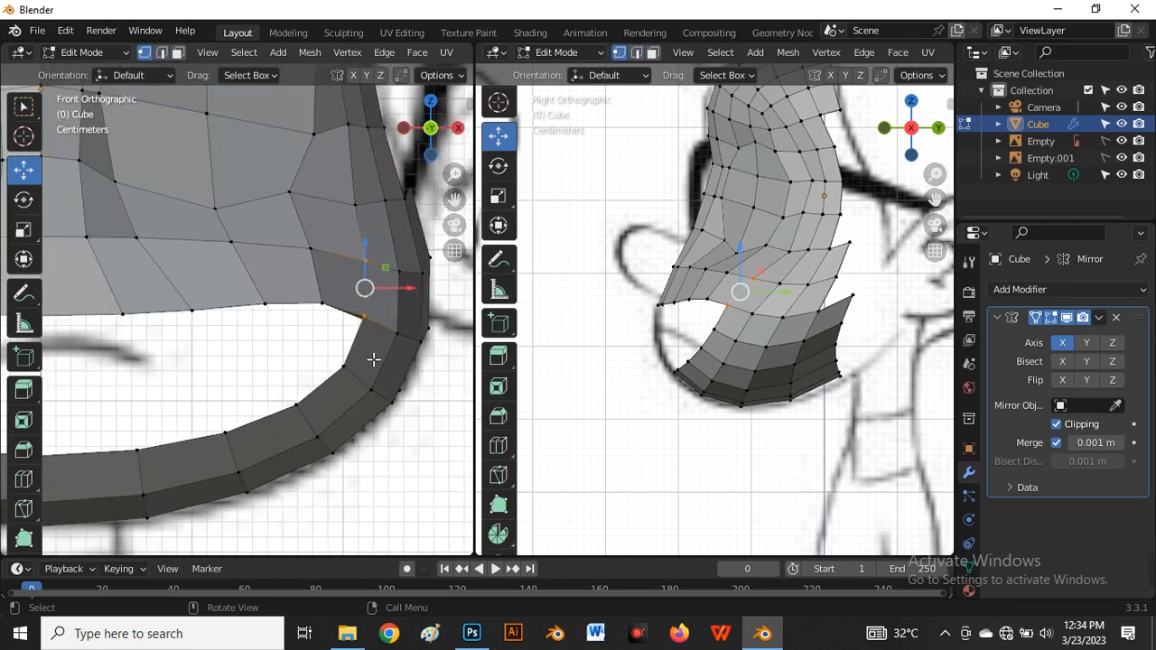
pyautogui.scroll(-2, 386, 316)
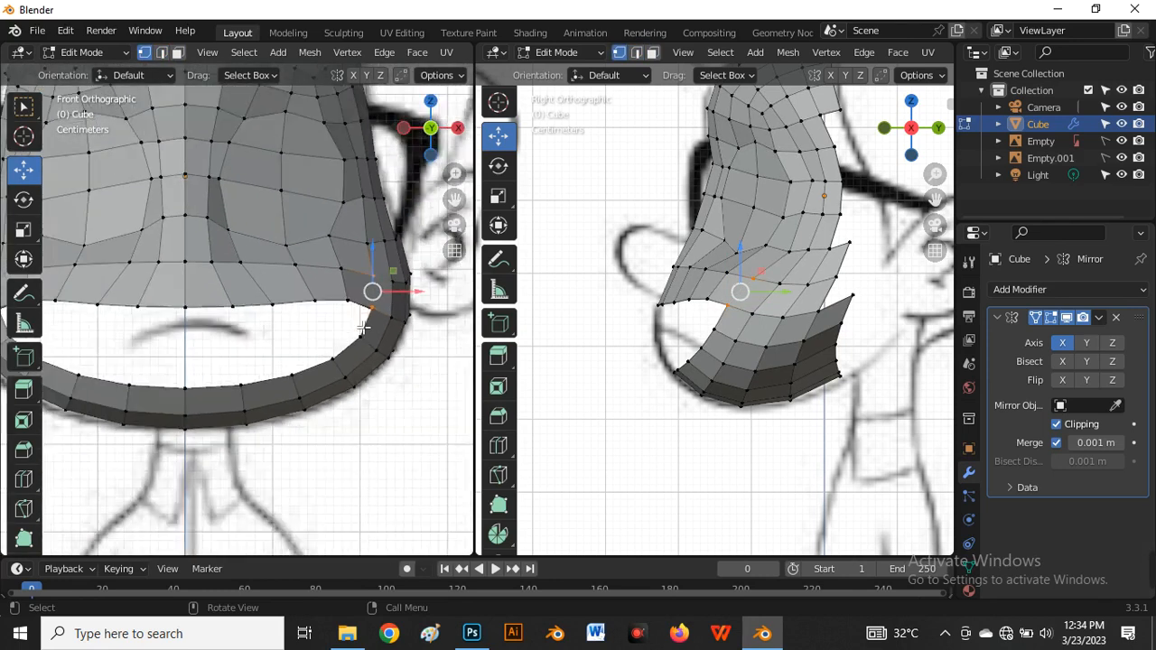
pyautogui.scroll(2, 387, 316)
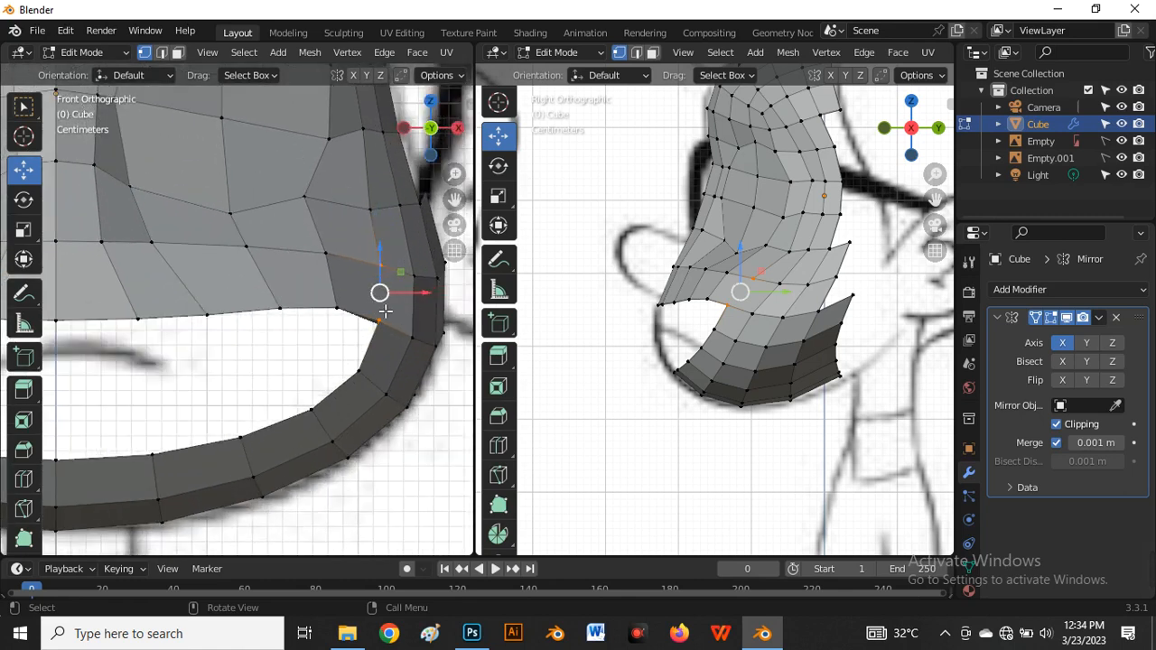
pyautogui.press('k')
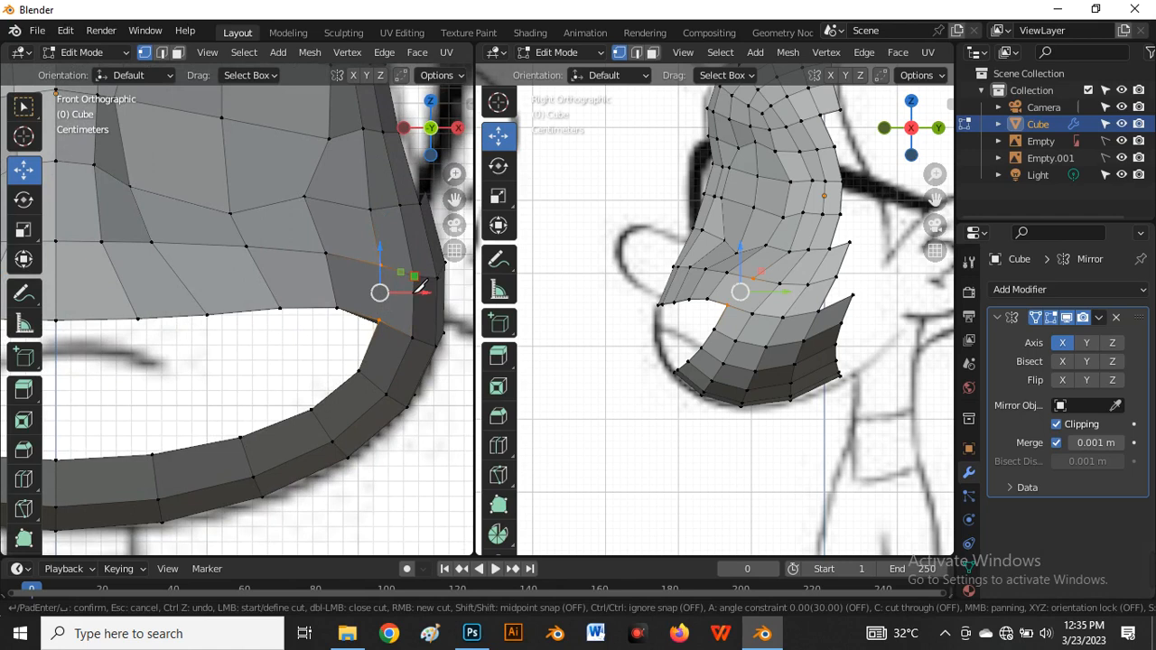
pyautogui.click(416, 283)
pyautogui.click(370, 319)
pyautogui.press('Return')
pyautogui.scroll(1, 400, 327)
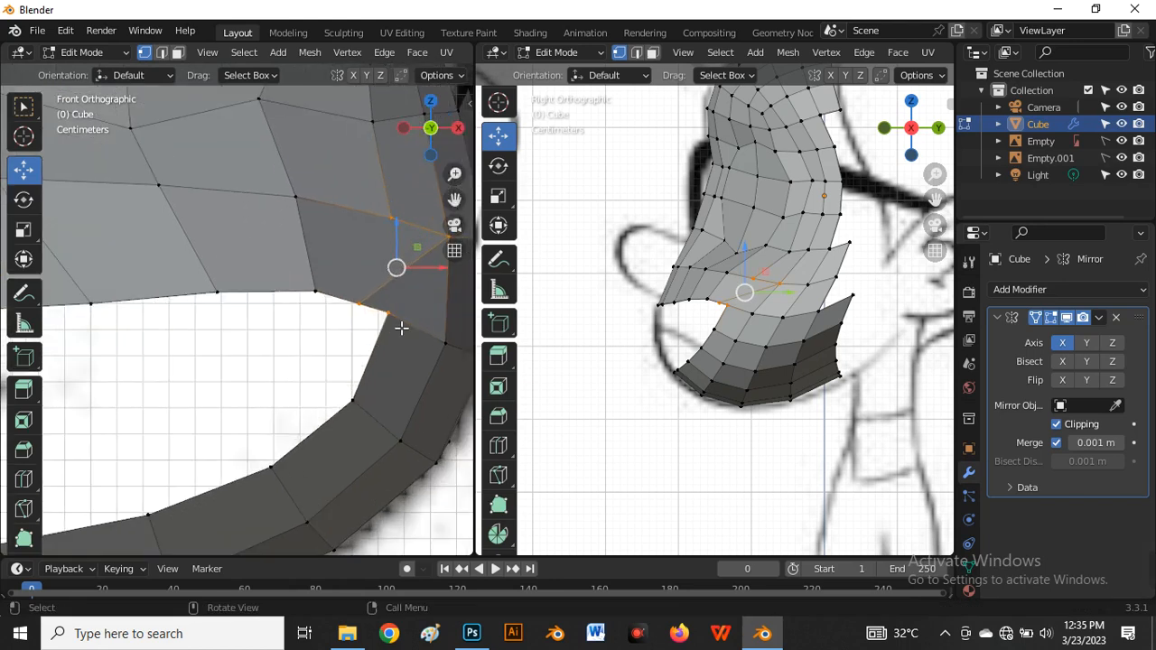
# Slide the mouth-corner vertex down along the rim and the neighbouring upper-rim vertex toward the face's centre
pyautogui.scroll(1, 392, 322)
pyautogui.click(390, 321)
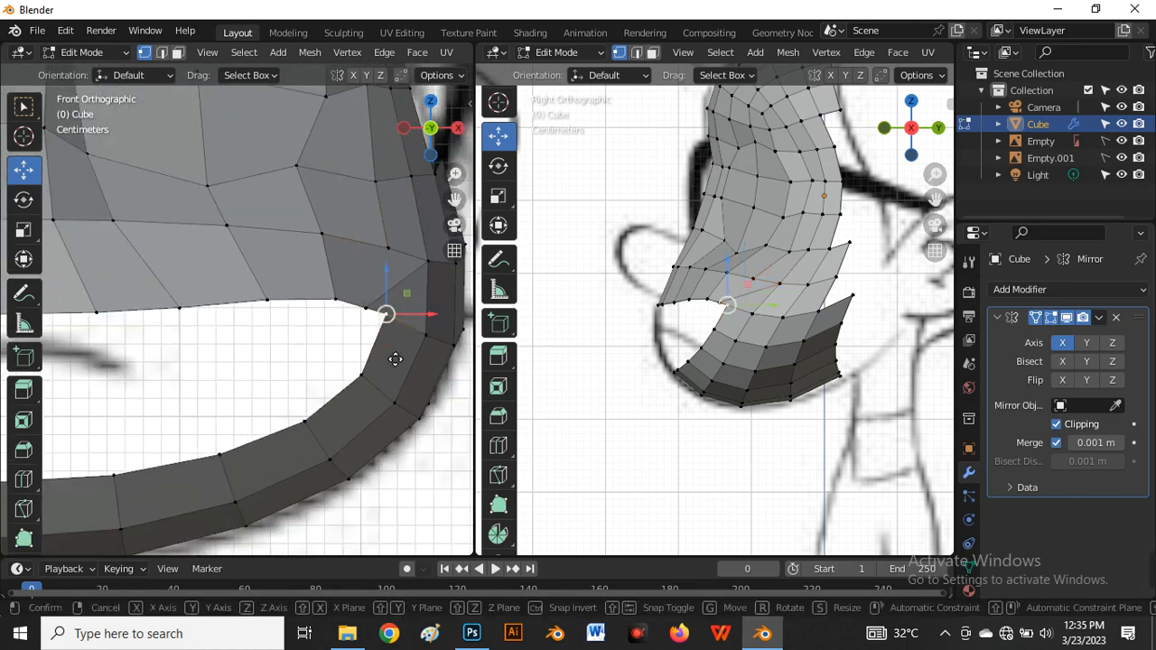
pyautogui.hotkey('shift', 'v')
pyautogui.click(382, 372)
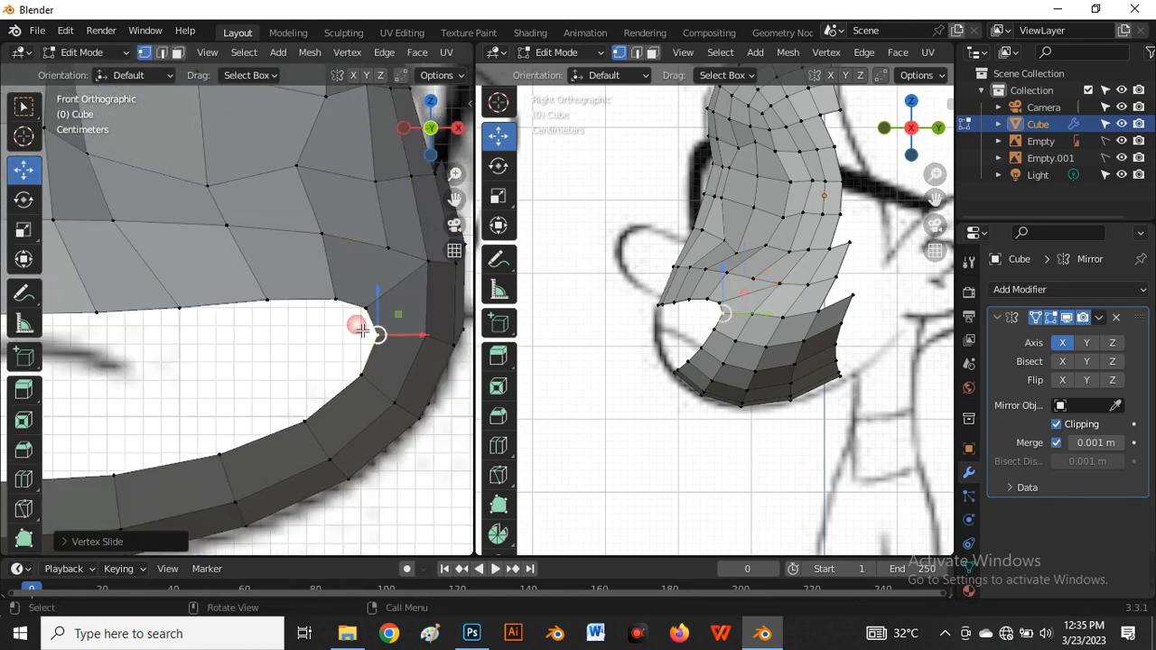
pyautogui.click(338, 304)
pyautogui.hotkey('shift', 'v')
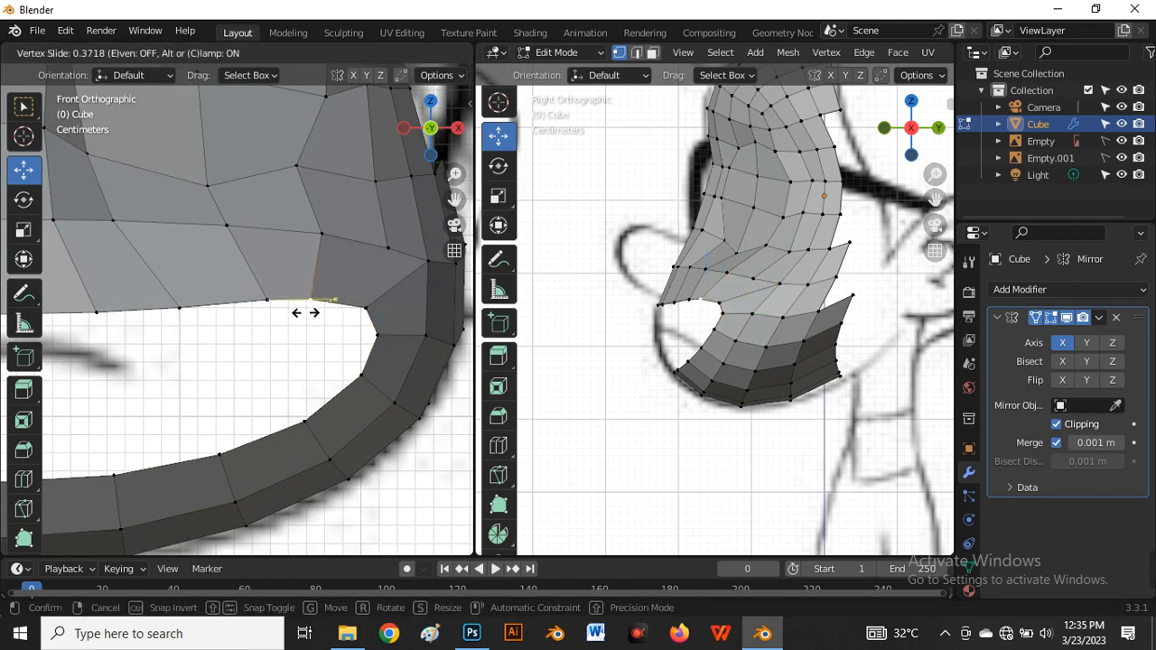
pyautogui.click(268, 307)
pyautogui.click(262, 330)
# Slide the next two upper-rim vertices toward the centre line to even out the spacing above the mouth
pyautogui.scroll(-2, 271, 330)
pyautogui.hotkey('shift', 'v')
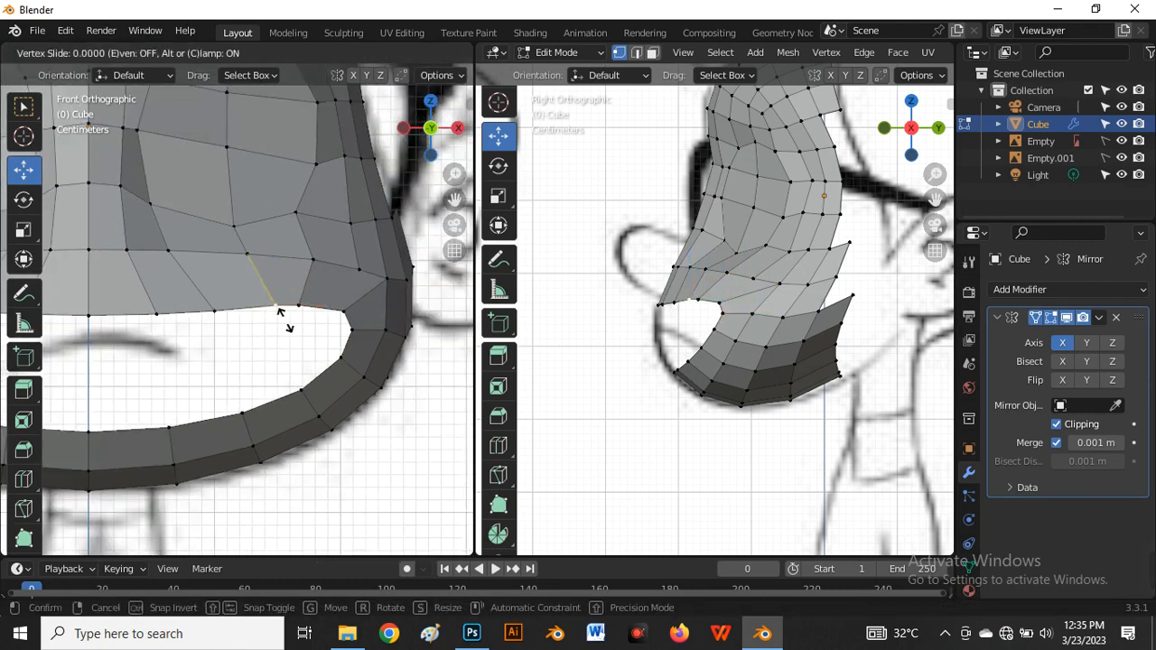
pyautogui.click(209, 311)
pyautogui.click(215, 309)
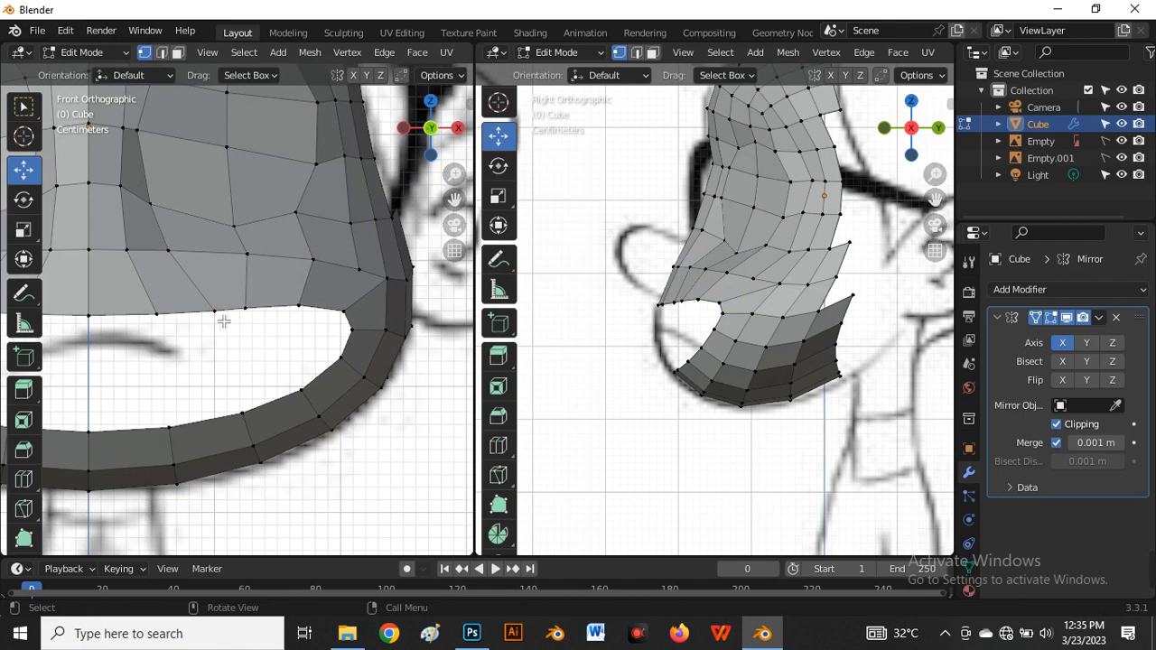
pyautogui.click(221, 317)
pyautogui.hotkey('shift', 'v')
pyautogui.click(227, 327)
pyautogui.scroll(1, 399, 287)
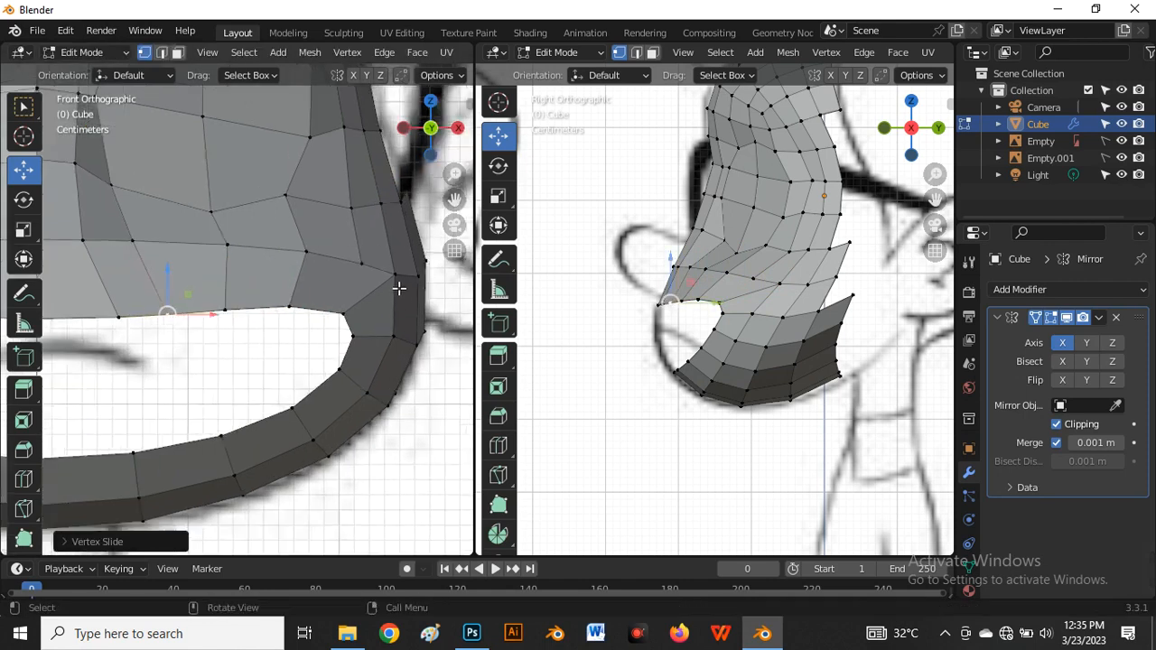
# Knife-cut another edge from the middle of the loop edge above the mouth corner down to the upper mouth rim
pyautogui.scroll(1, 400, 287)
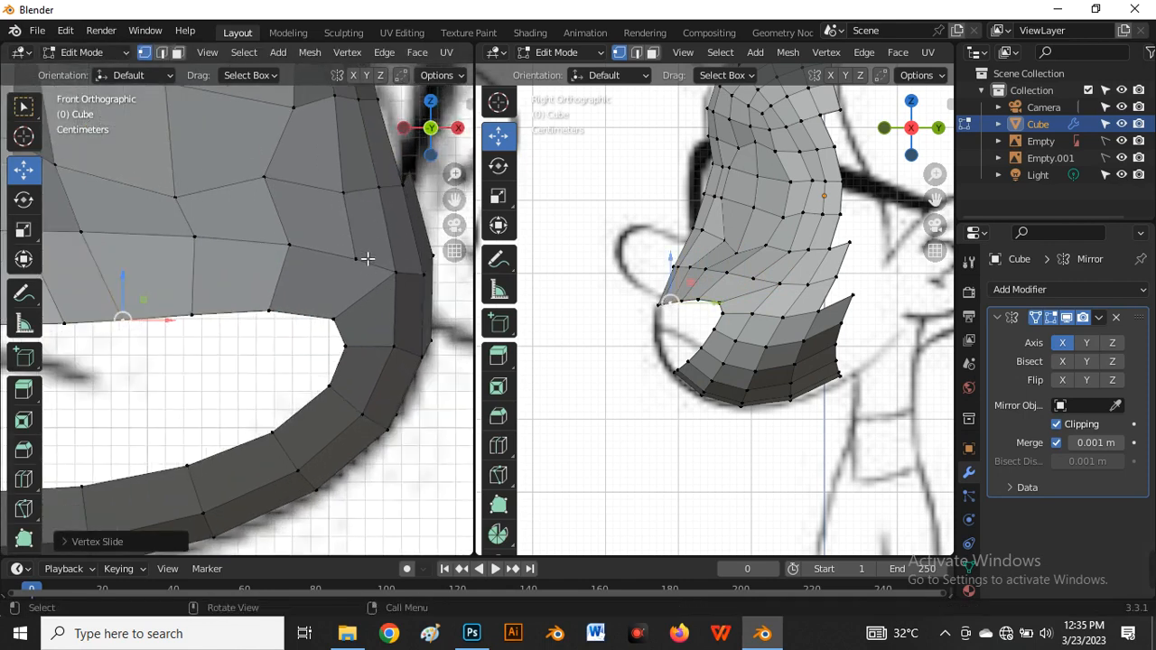
pyautogui.press('k')
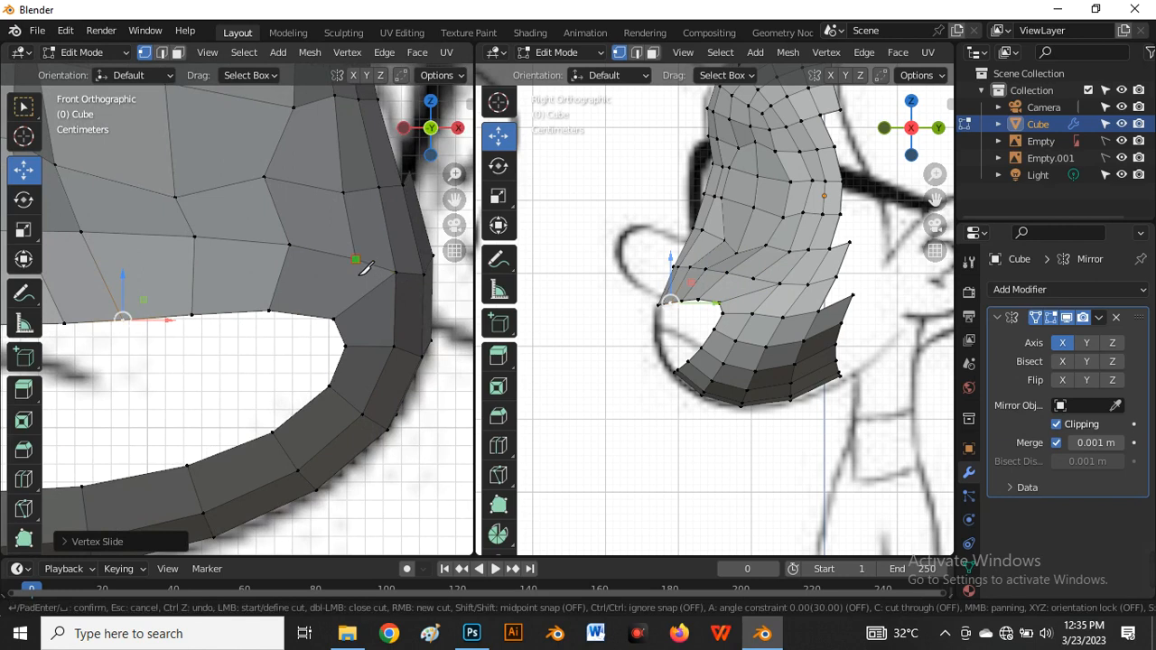
pyautogui.click(356, 261)
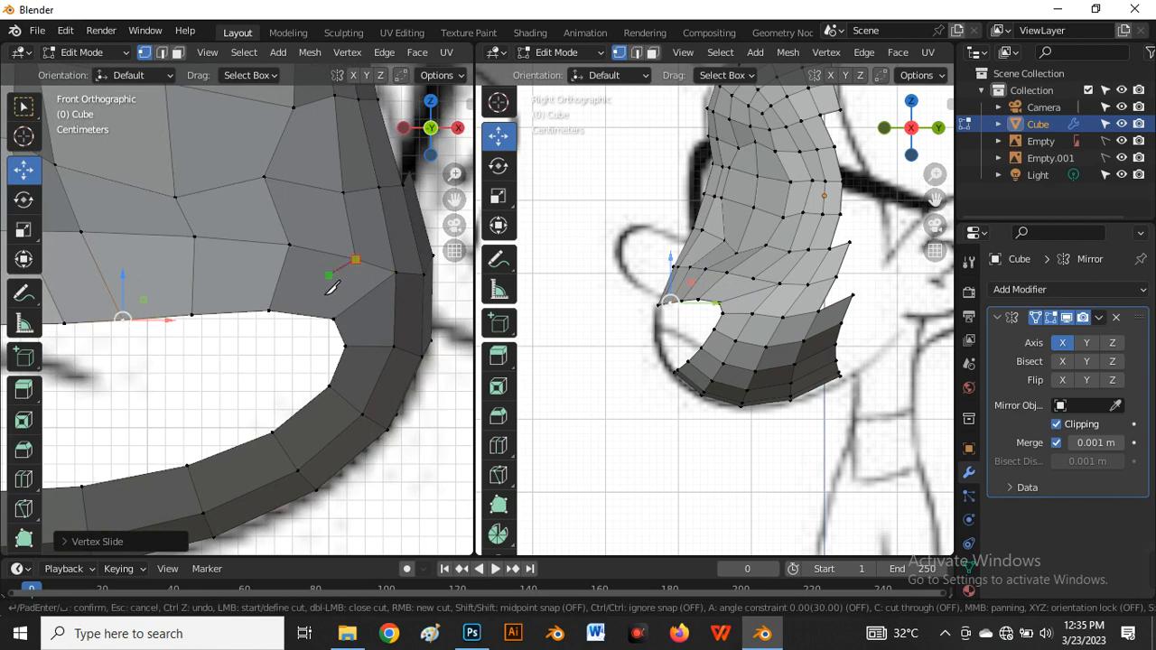
pyautogui.press('Return')
pyautogui.scroll(-3, 317, 343)
pyautogui.click(317, 350)
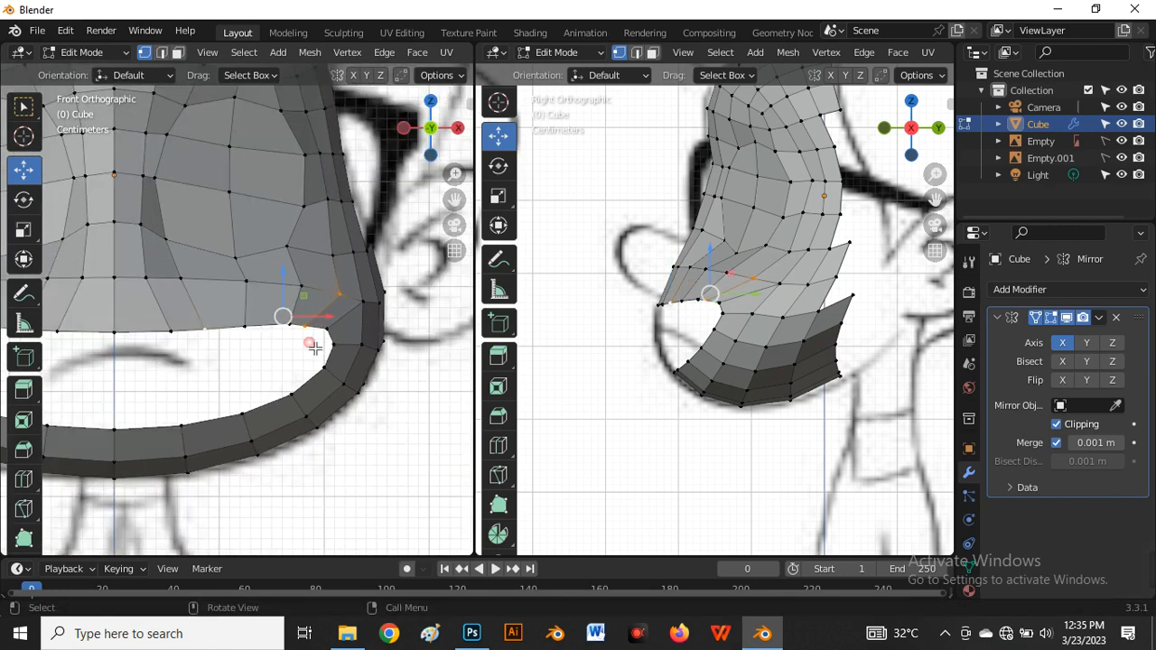
# Slide the two vertices of the loop above the mouth corner toward the face's centre along their edges
pyautogui.scroll(3, 287, 282)
pyautogui.click(321, 319)
pyautogui.scroll(2, 323, 320)
pyautogui.press('g')
pyautogui.press('g')
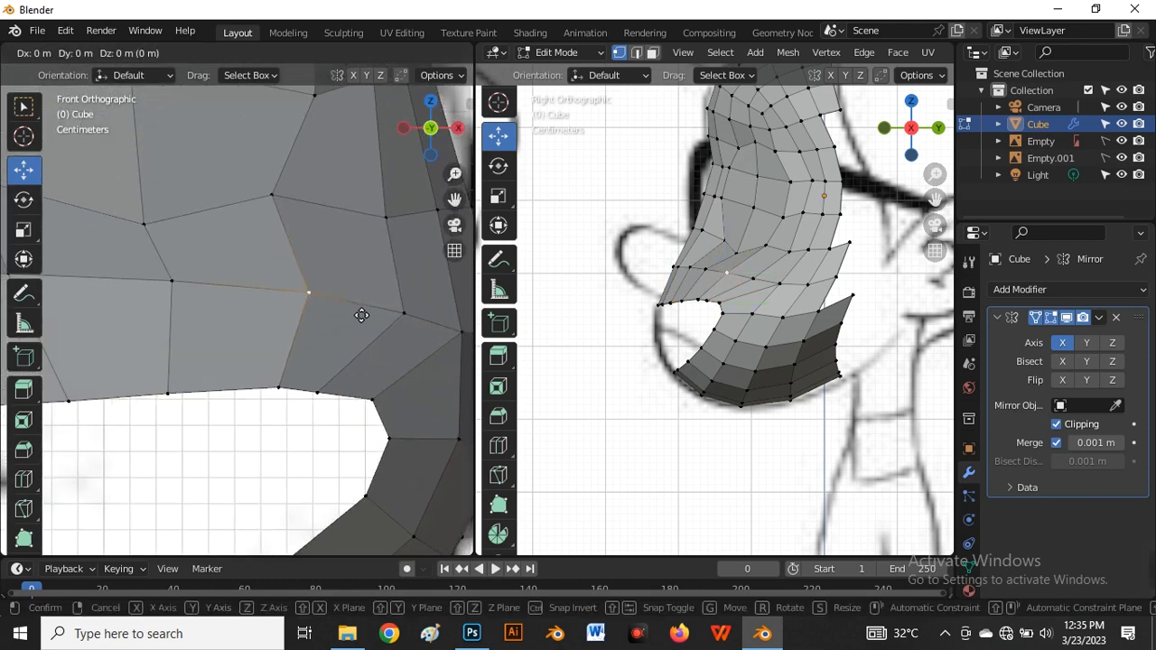
pyautogui.click(411, 319)
pyautogui.press('g')
pyautogui.press('g')
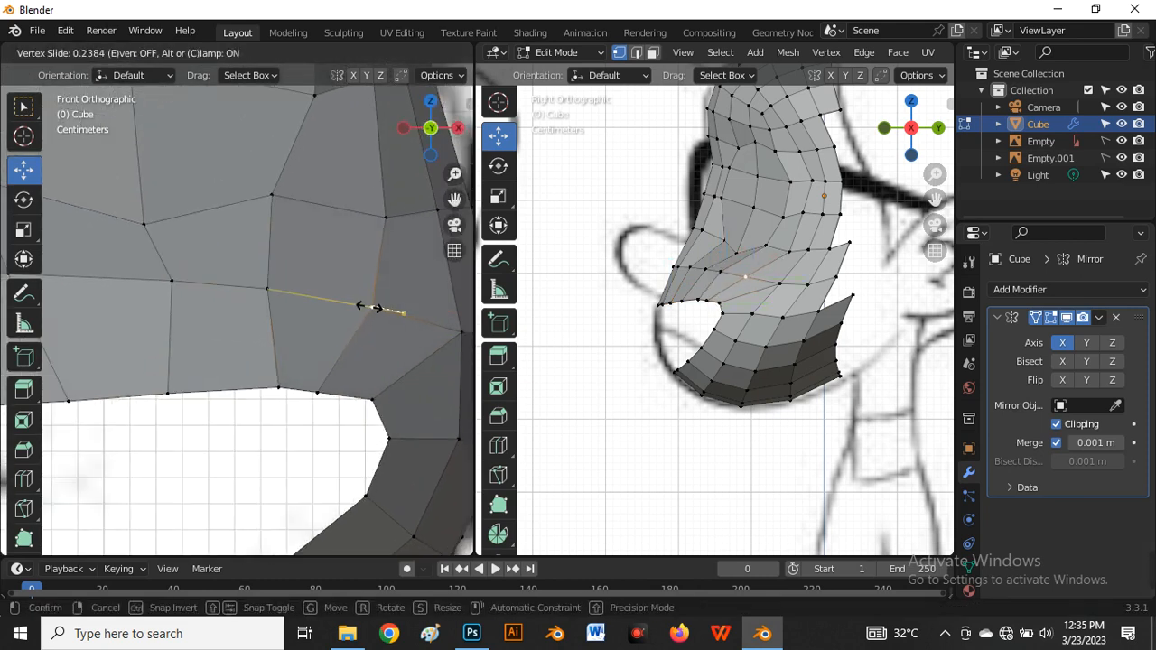
pyautogui.click(360, 307)
pyautogui.scroll(-3, 345, 296)
pyautogui.scroll(3, 345, 297)
# Slide the next inner vertex of the loop above the mouth along its edge to even out the faces
pyautogui.click(269, 271)
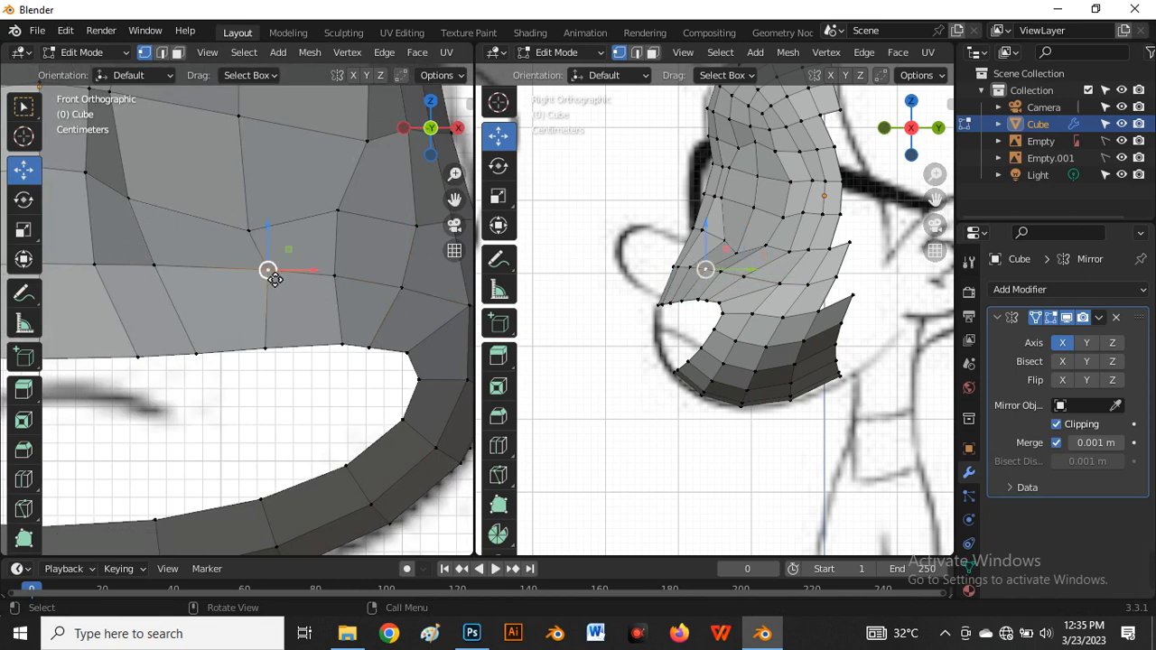
pyautogui.press('g')
pyautogui.press('g')
pyautogui.click(262, 264)
pyautogui.scroll(-3, 280, 260)
pyautogui.scroll(2, 361, 277)
# Nudge the cheek vertex where the new cuts meet beside the mouth corner in the front view
pyautogui.click(361, 276)
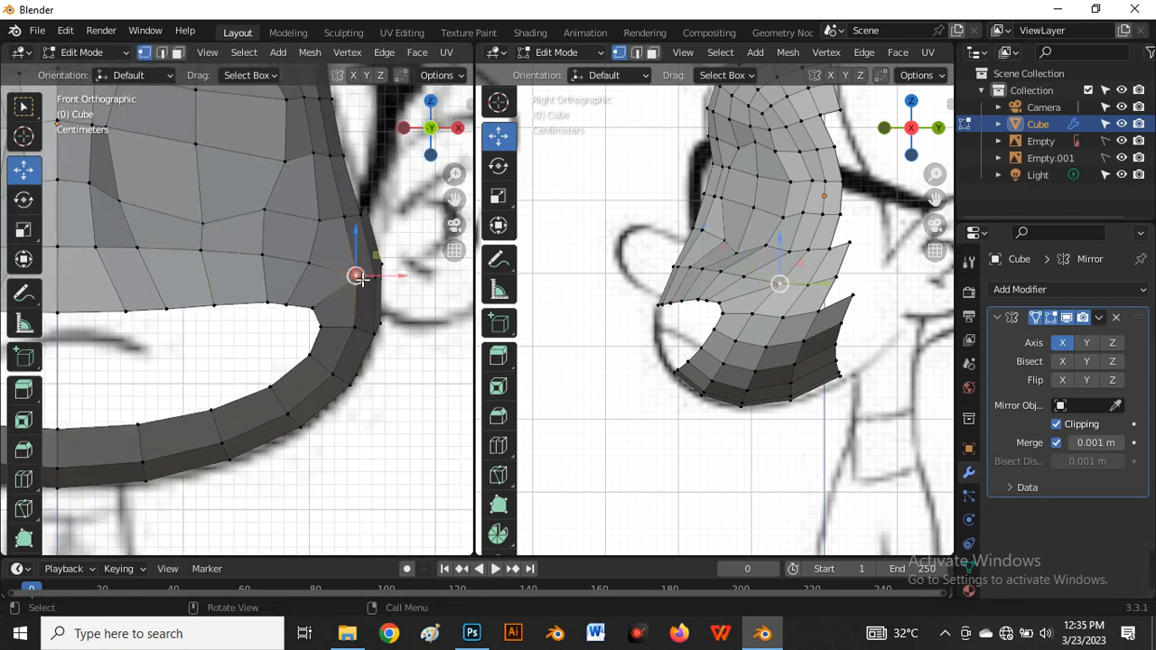
pyautogui.press('g')
pyautogui.click(364, 325)
pyautogui.scroll(-3, 366, 321)
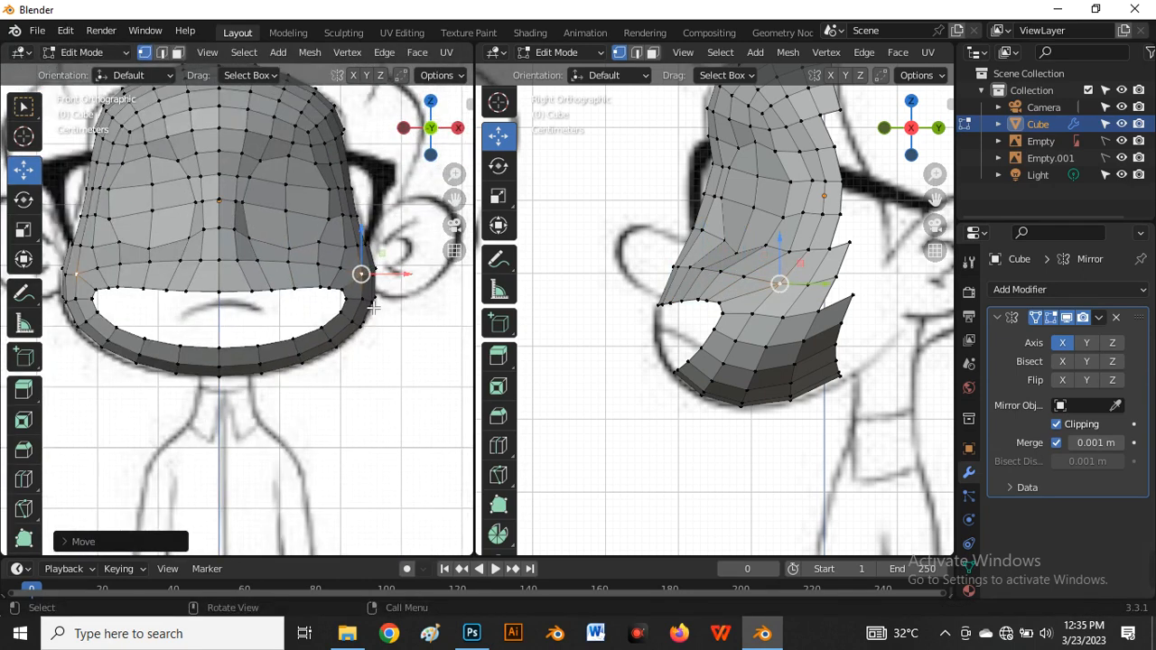
# Check the face loop around the mouth by selecting it in face mode, and deselect everything
pyautogui.press('3')
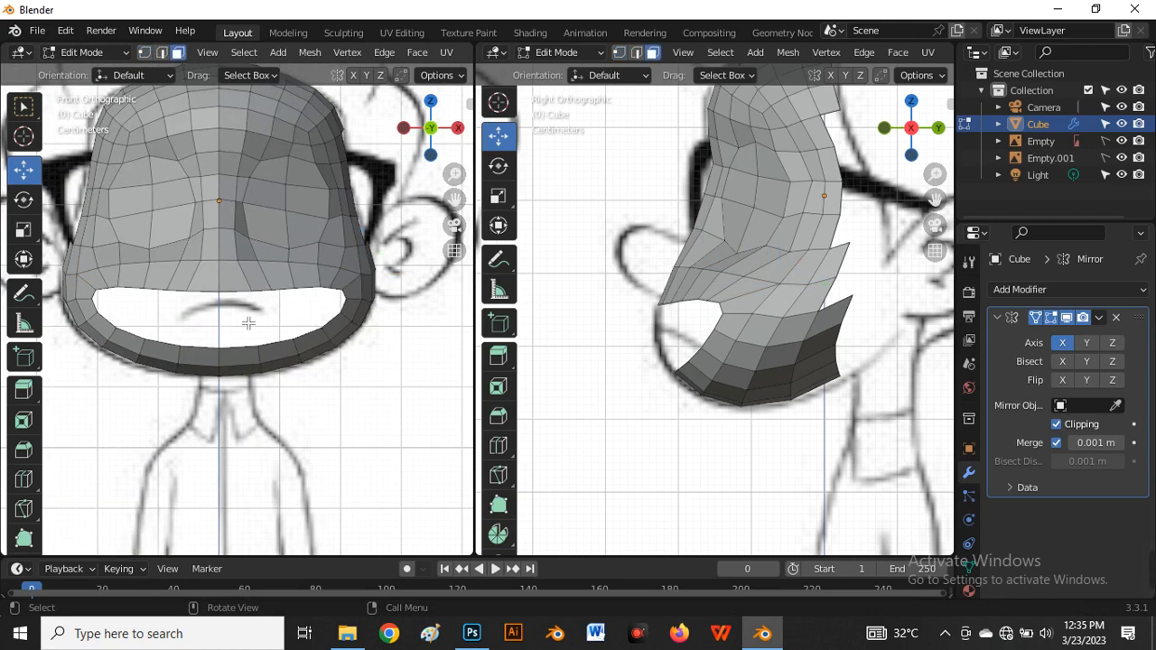
pyautogui.keyDown('alt'); pyautogui.click(252, 288); pyautogui.keyUp('alt')
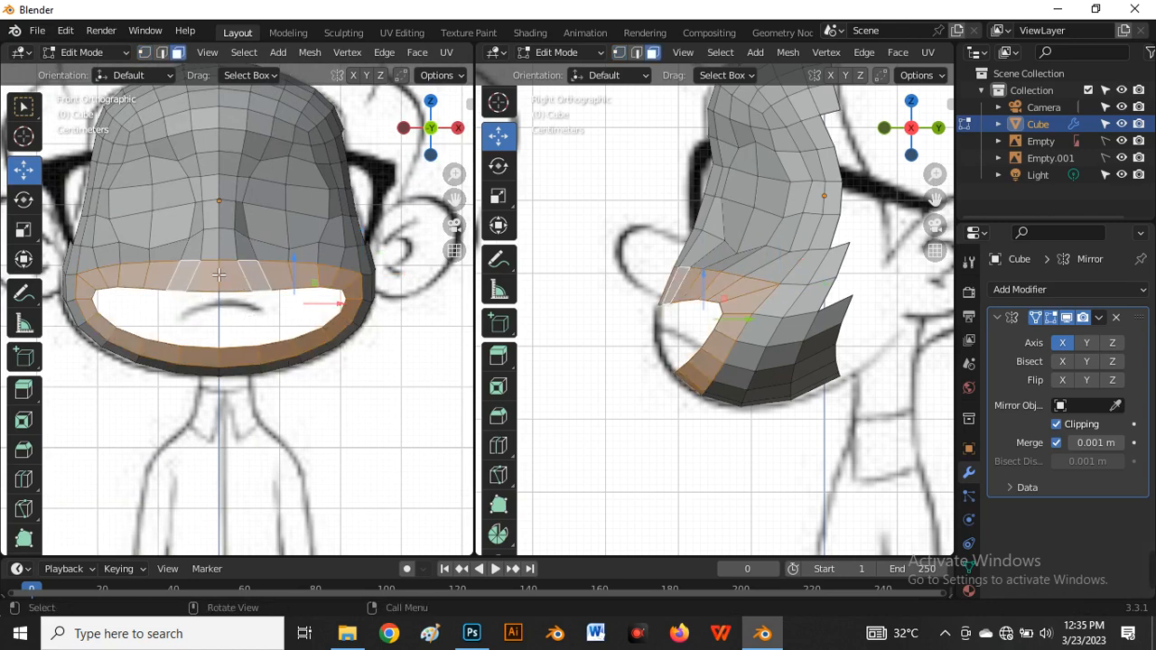
pyautogui.hotkey('alt', 'a')
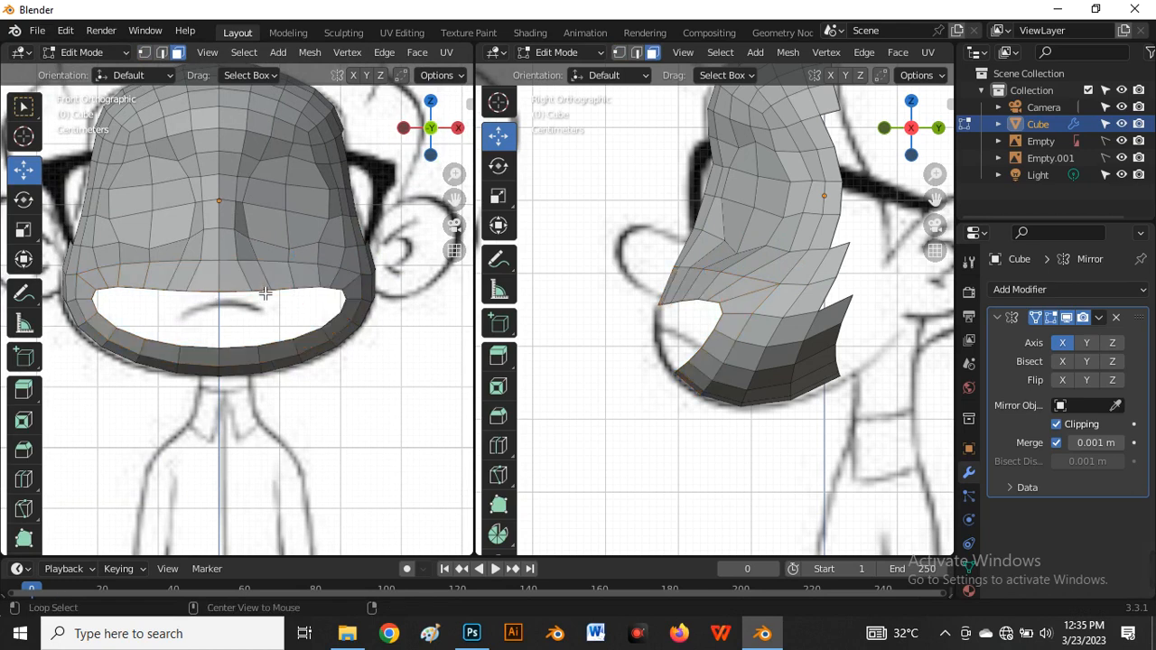
# Check how the face loops beside the centre line run down into the mouth opening's upper edge
pyautogui.keyDown('alt'); pyautogui.click(251, 269); pyautogui.keyUp('alt')
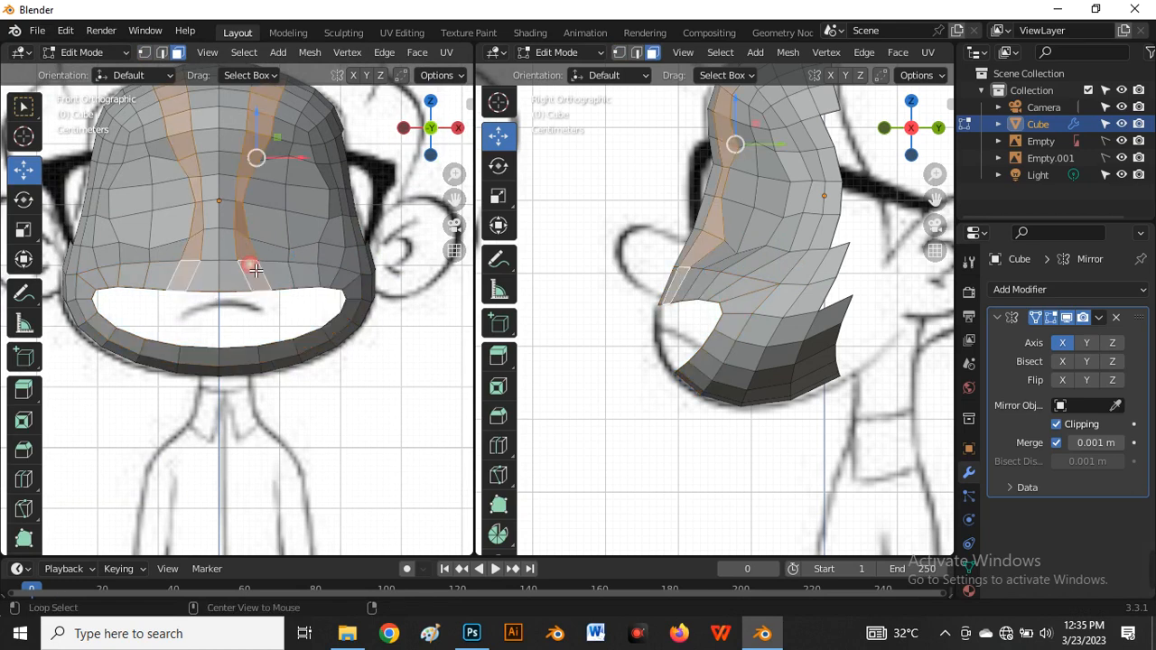
pyautogui.hotkey('alt', 'a')
pyautogui.keyDown('alt'); pyautogui.click(233, 287); pyautogui.keyUp('alt')
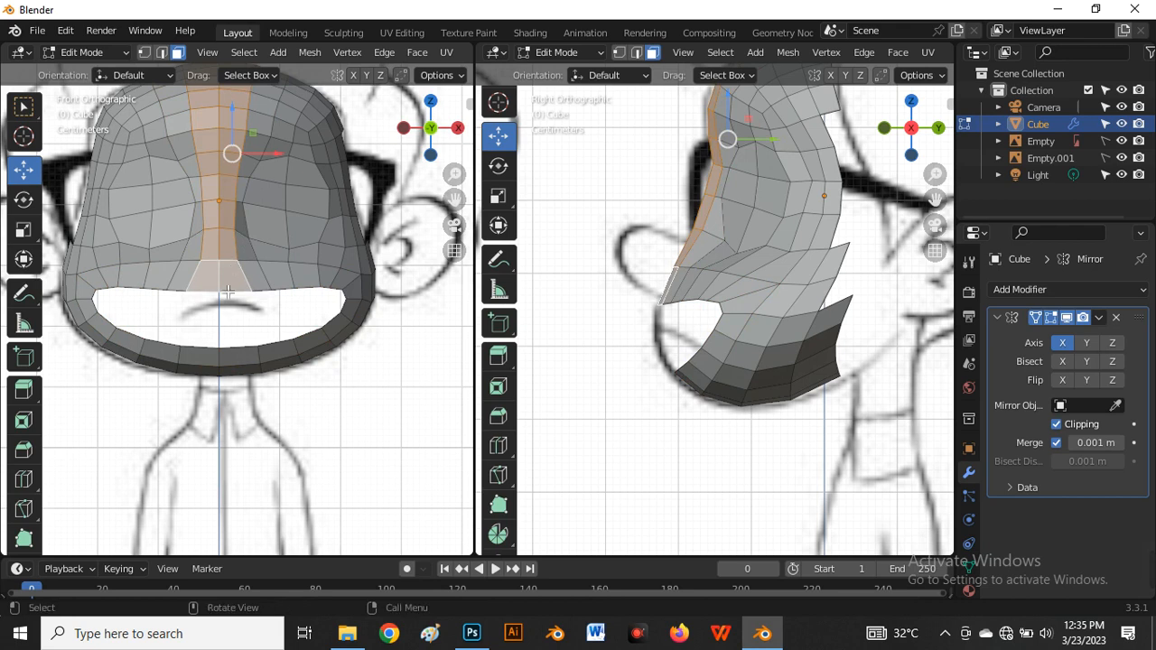
pyautogui.scroll(1, 227, 308)
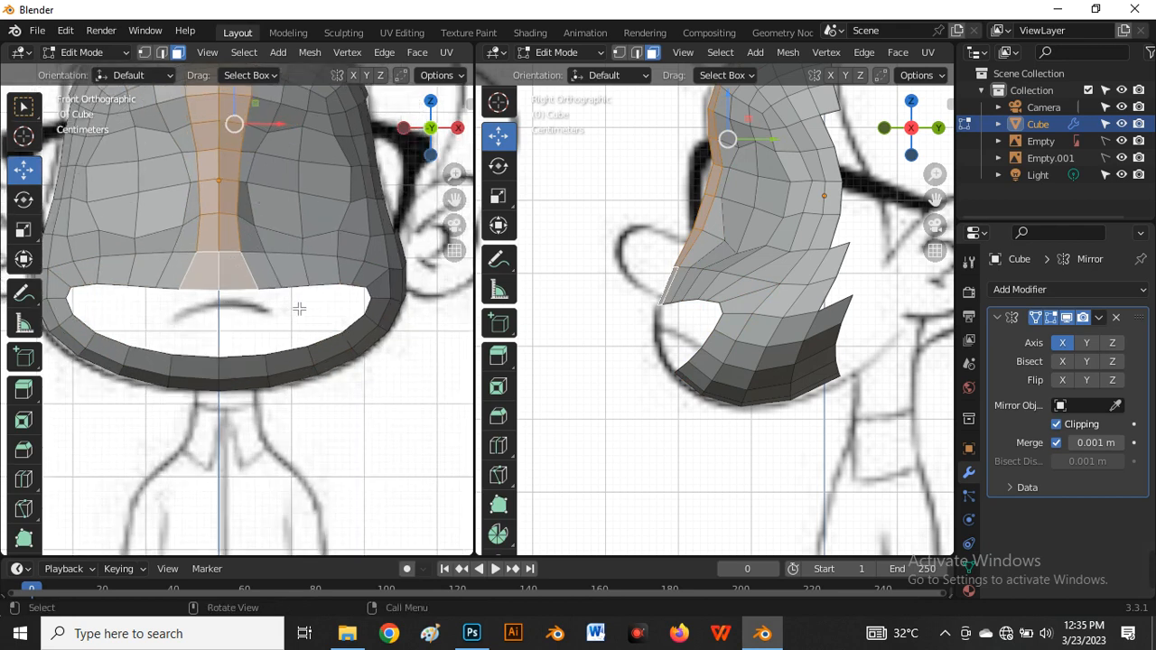
pyautogui.scroll(-1, 326, 310)
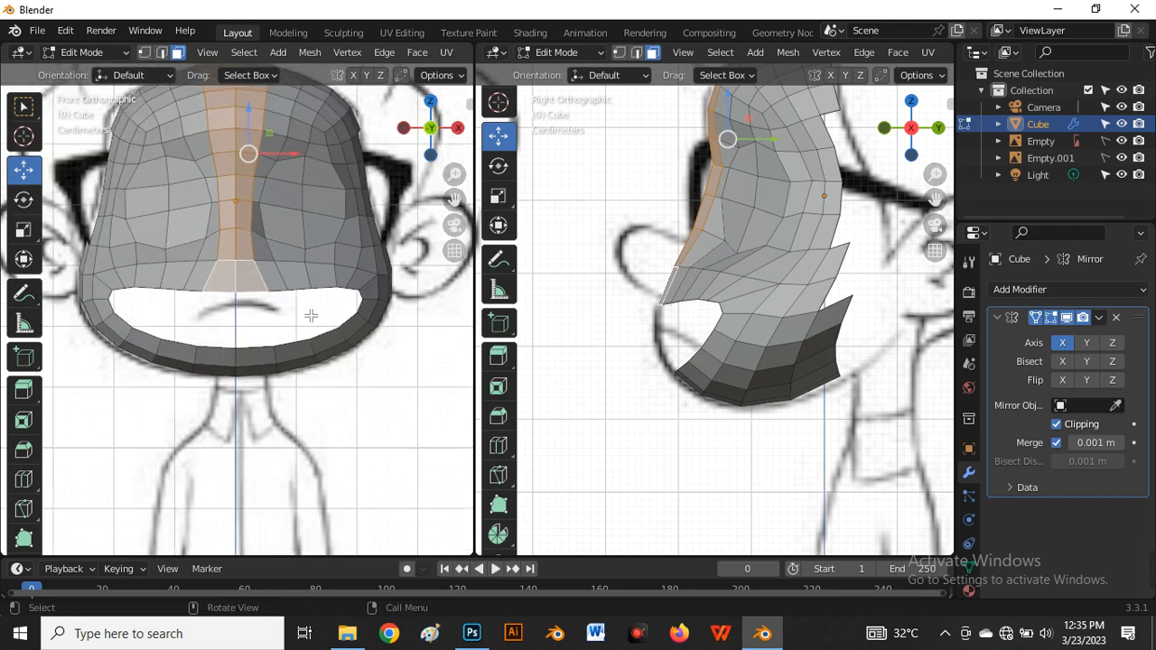
# Vertex-slide two vertices along the mouth opening's upper edge near the centre to even out their spacing
pyautogui.press('1')
pyautogui.scroll(2, 248, 323)
pyautogui.scroll(-2, 339, 277)
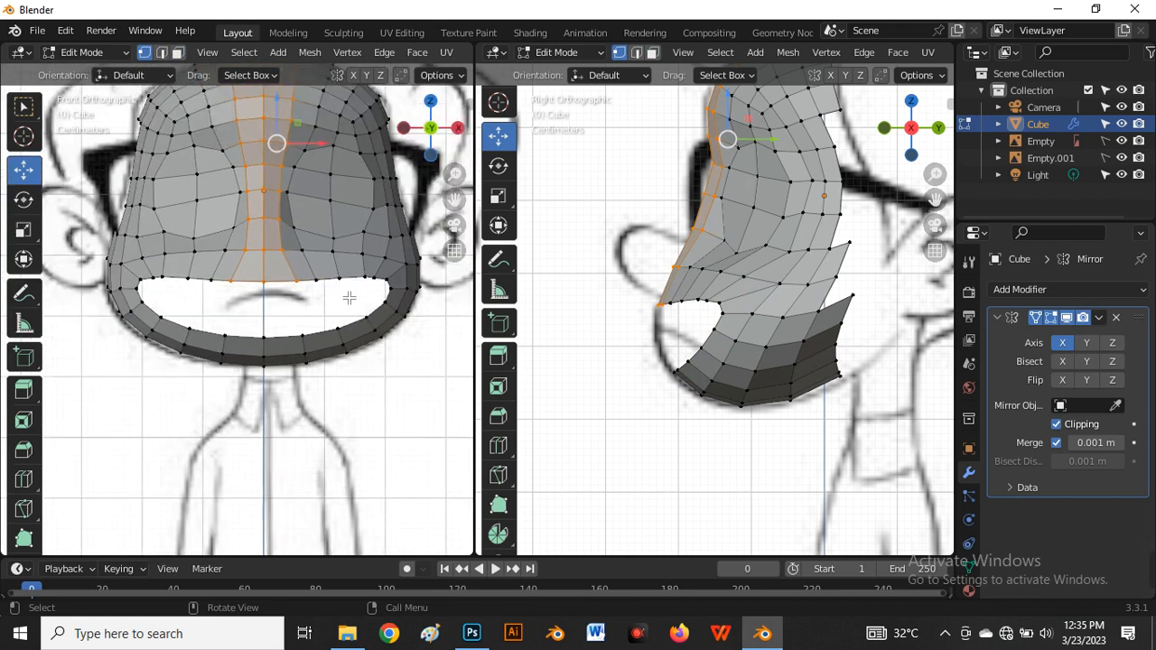
pyautogui.scroll(2, 349, 298)
pyautogui.click(291, 288)
pyautogui.hotkey('shift', 'v')
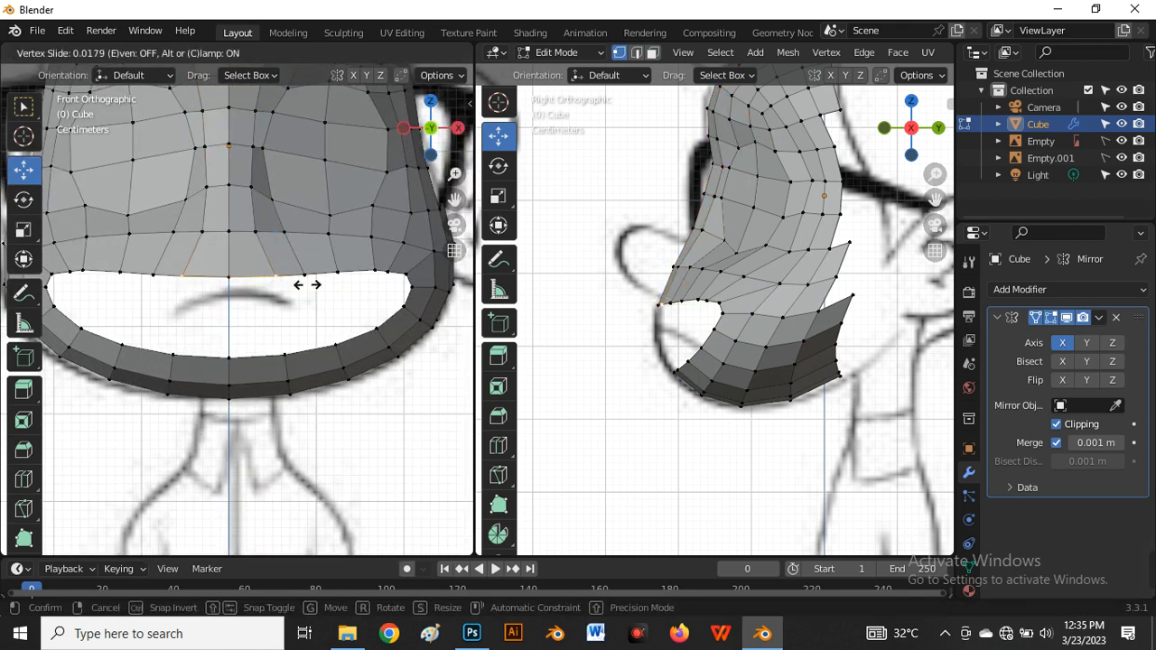
pyautogui.click(302, 287)
pyautogui.scroll(2, 308, 280)
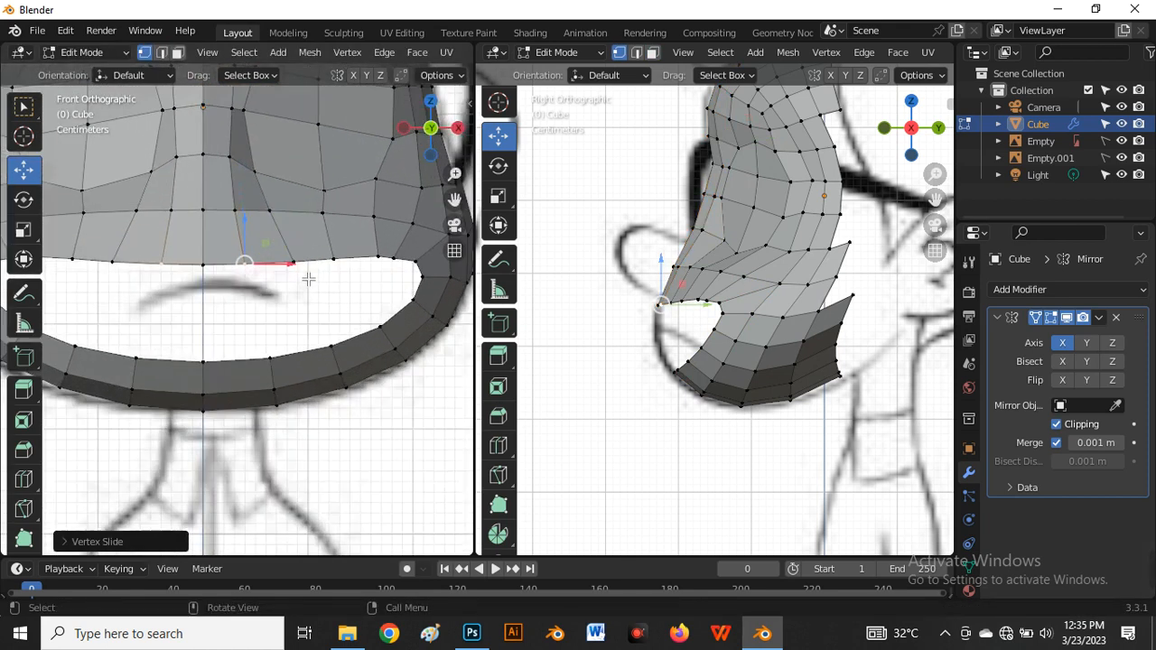
pyautogui.click(307, 271)
pyautogui.hotkey('shift', 'v')
pyautogui.click(309, 273)
pyautogui.scroll(-2, 353, 276)
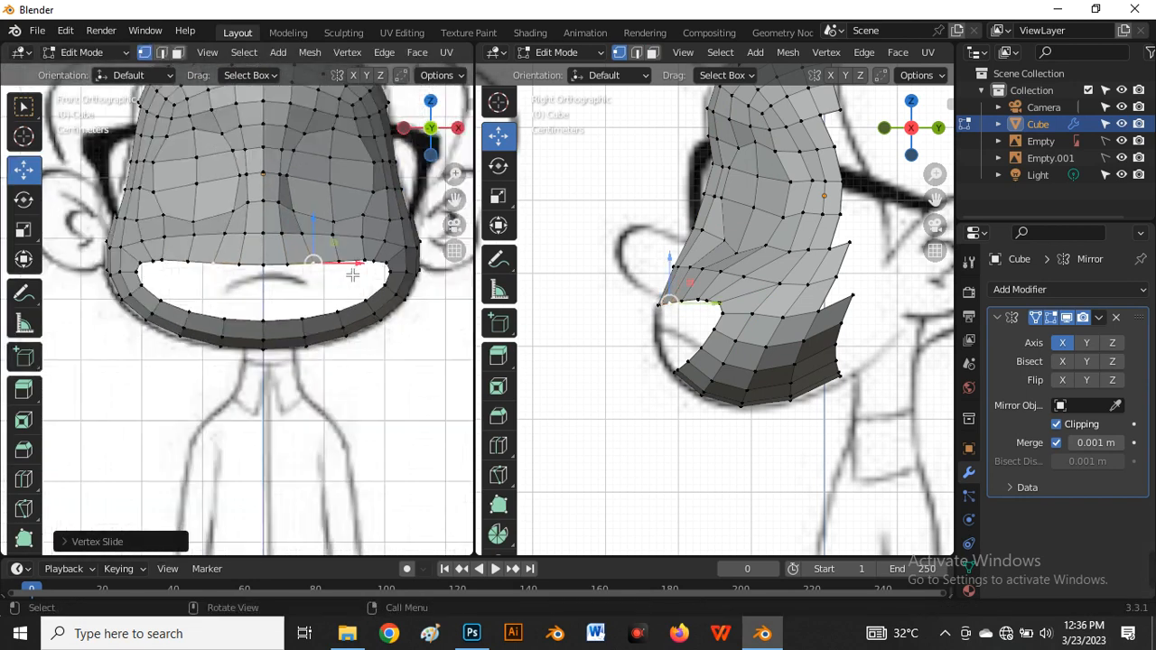
# Compare the edges of the mouth opening with the reference drawing, viewing the front view through the mesh in X-ray
pyautogui.scroll(1, 643, 323)
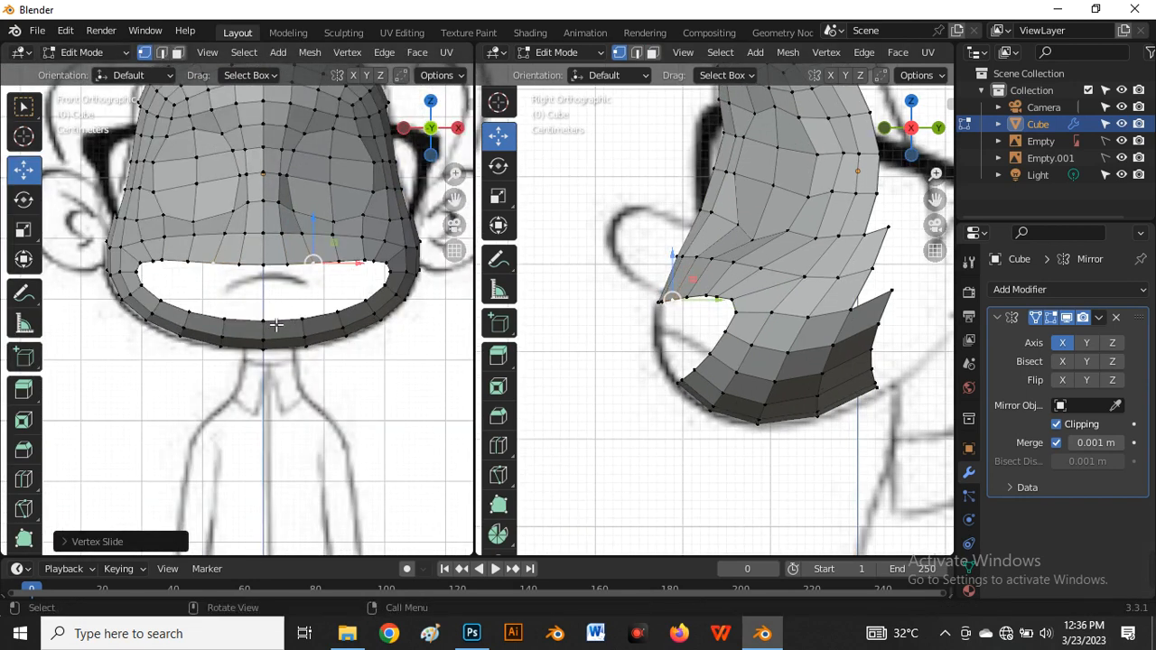
pyautogui.scroll(2, 287, 317)
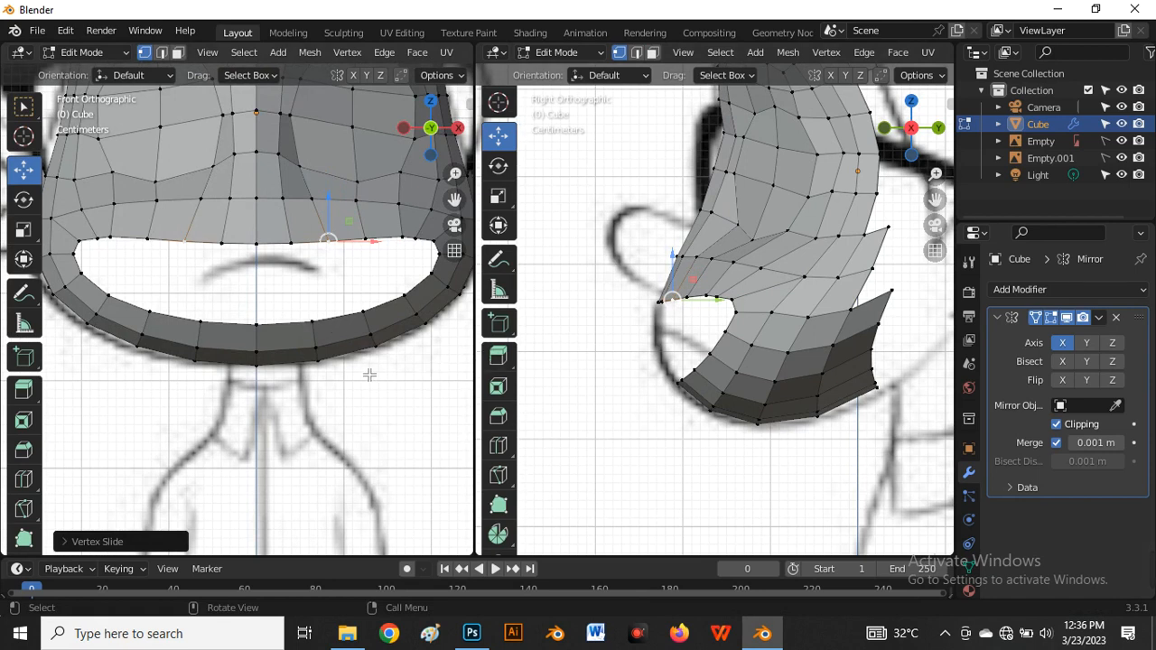
pyautogui.scroll(-2, 362, 374)
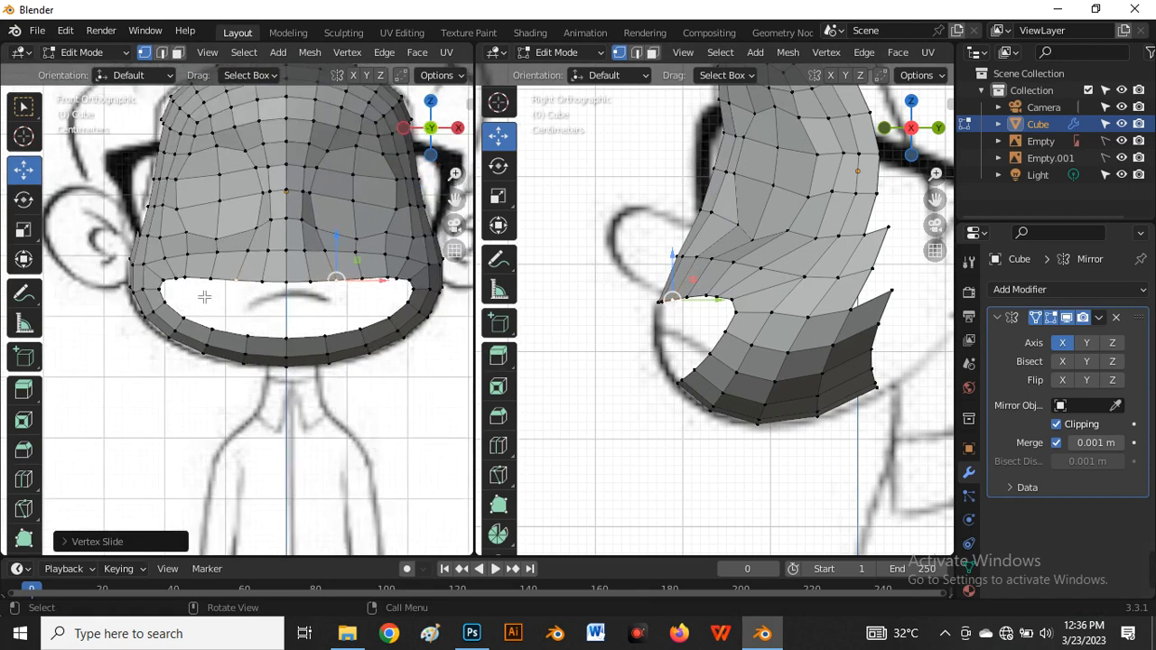
pyautogui.hotkey('alt', 'z')
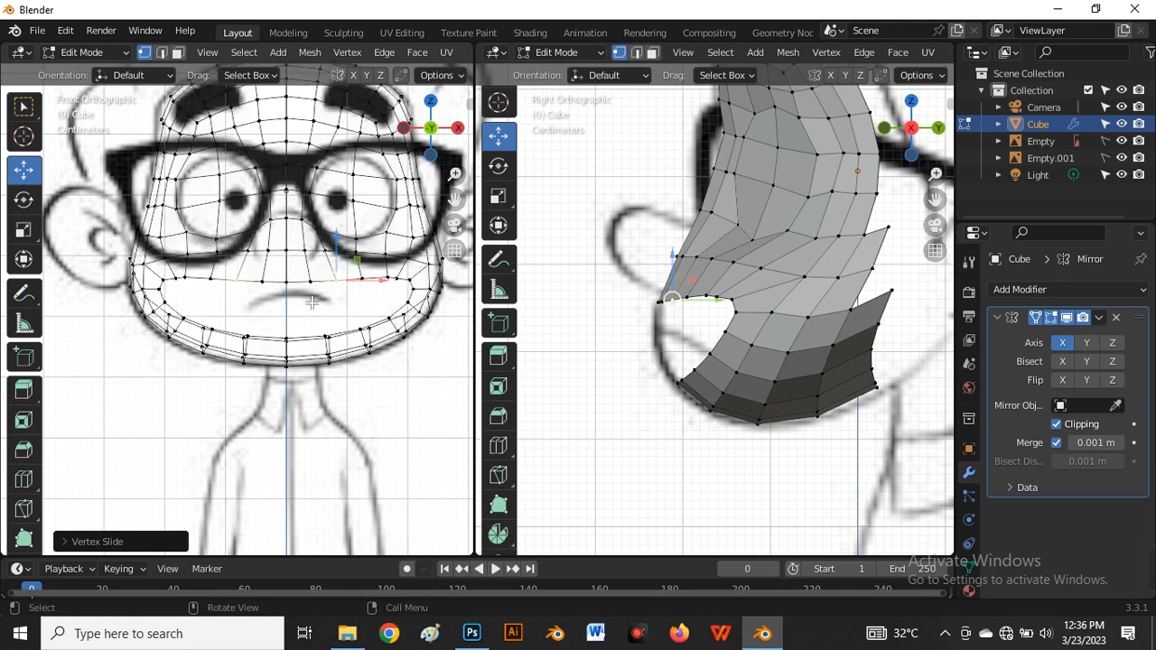
pyautogui.scroll(-2, 374, 307)
pyautogui.scroll(4, 320, 305)
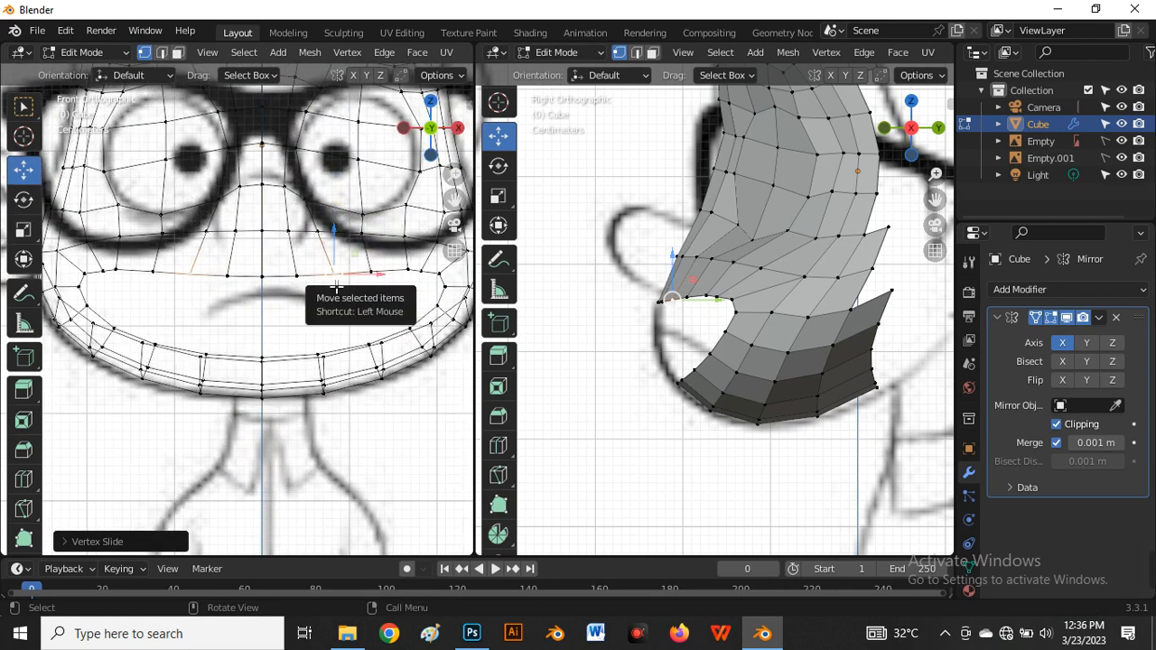
pyautogui.press('2')
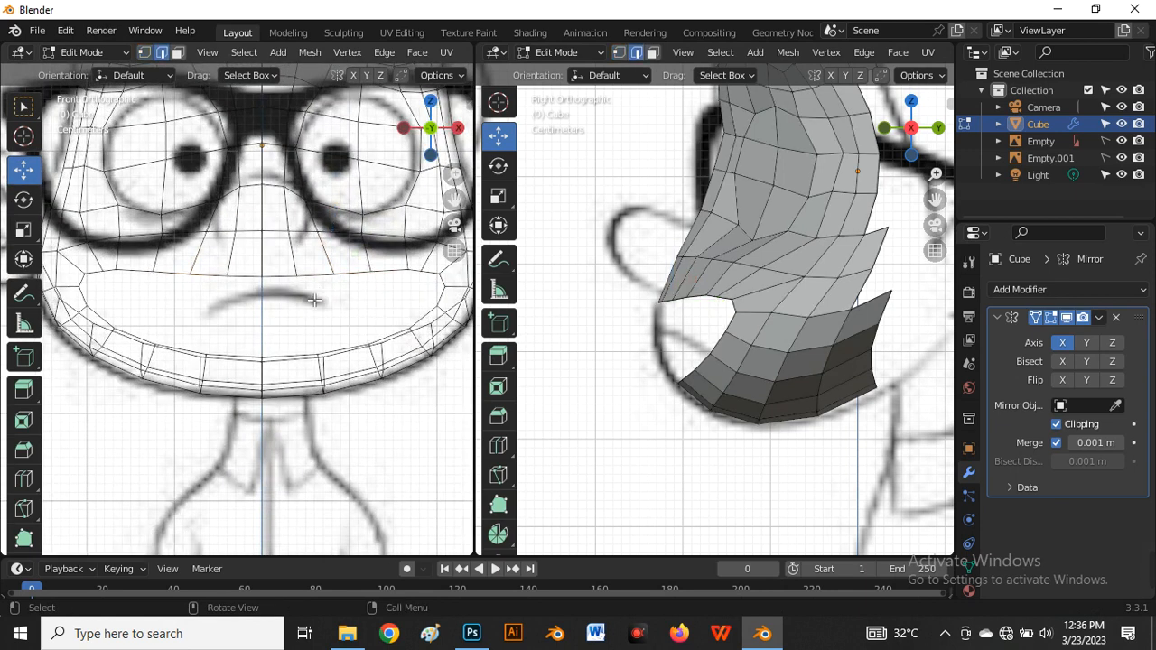
pyautogui.click(289, 281)
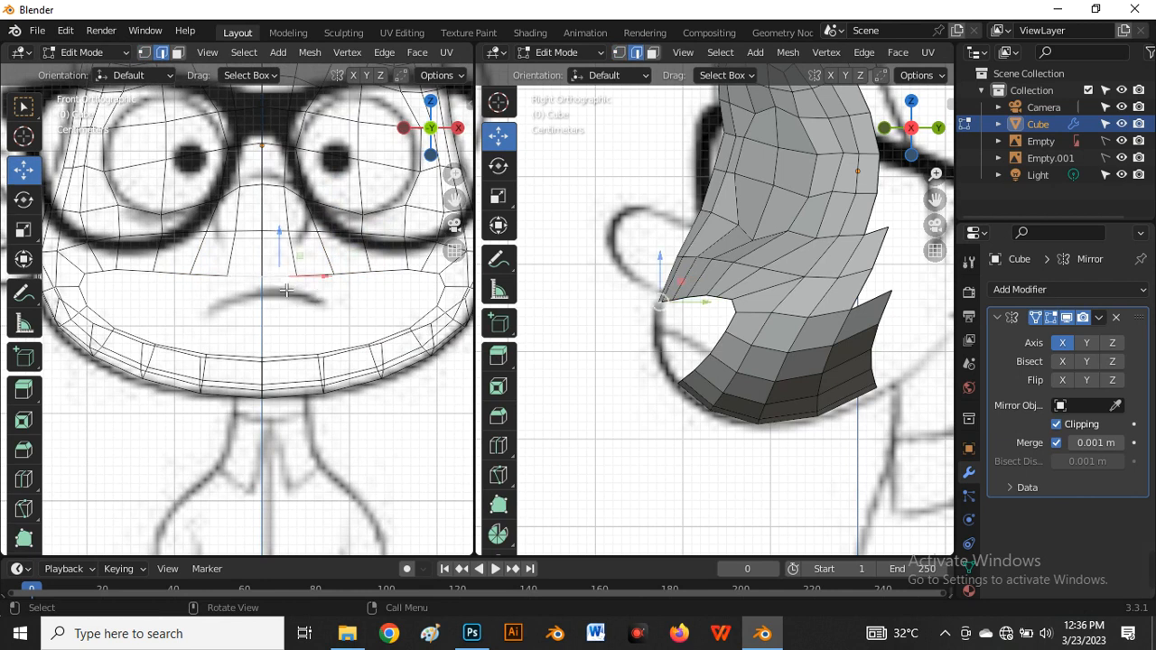
pyautogui.hotkey('alt', 'z')
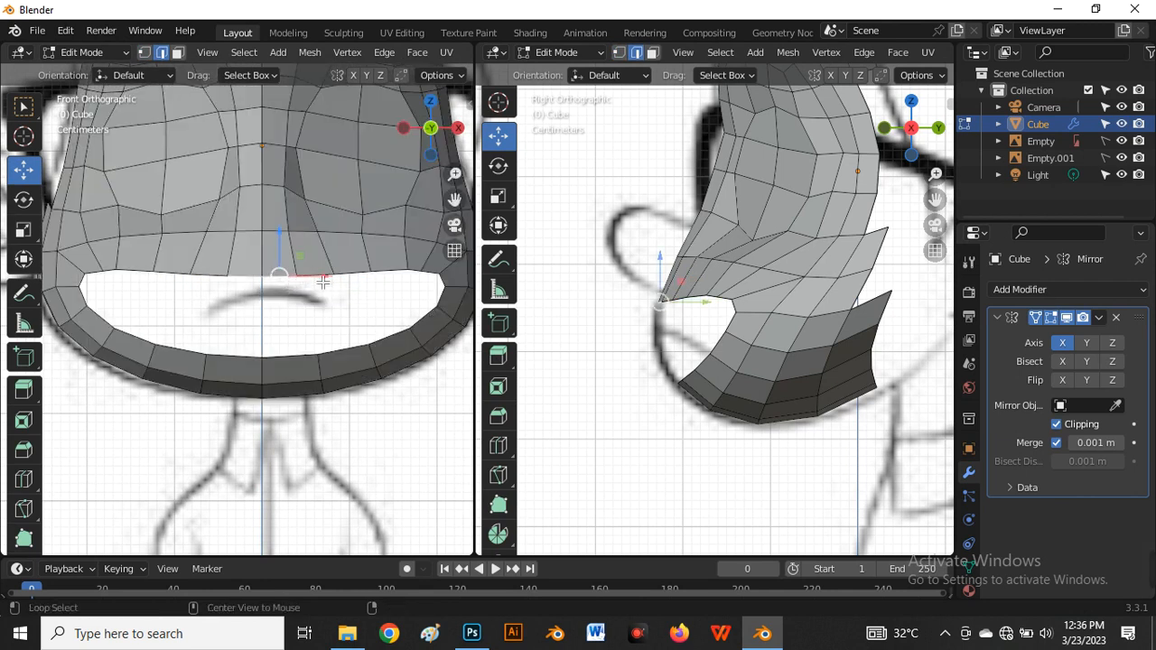
# Extrude the mouth opening's edge loop and scale the new edges inward to a narrow slit
pyautogui.keyDown('alt'); pyautogui.click(318, 280); pyautogui.keyUp('alt')
pyautogui.scroll(-3, 297, 328)
pyautogui.scroll(2, 365, 309)
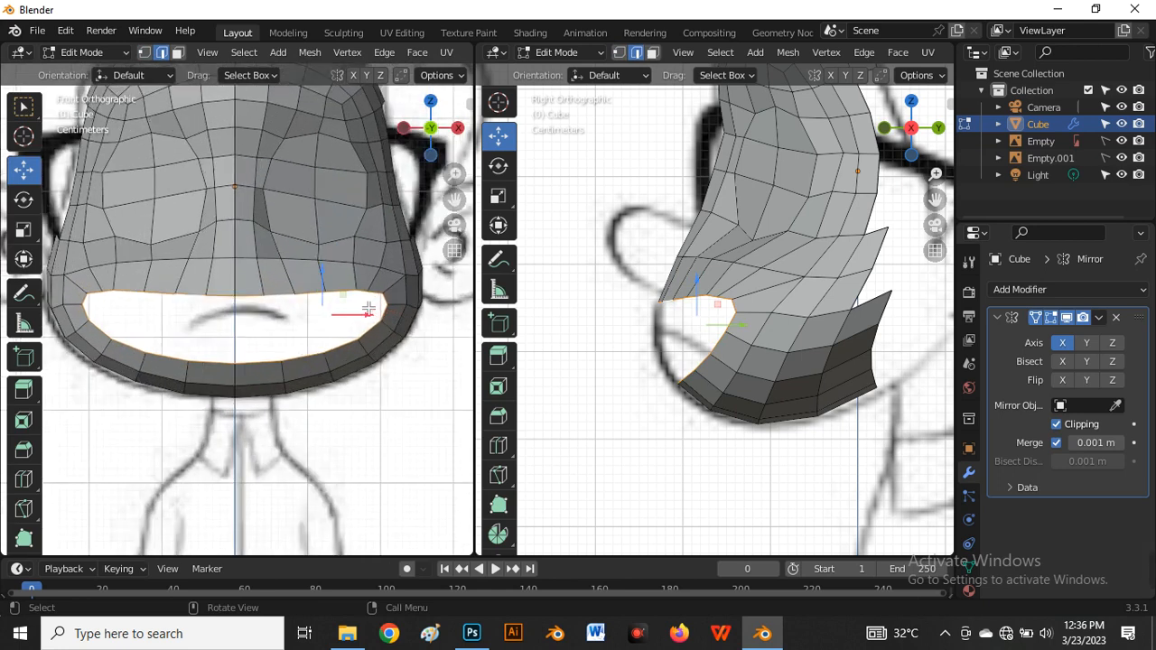
pyautogui.press('g')
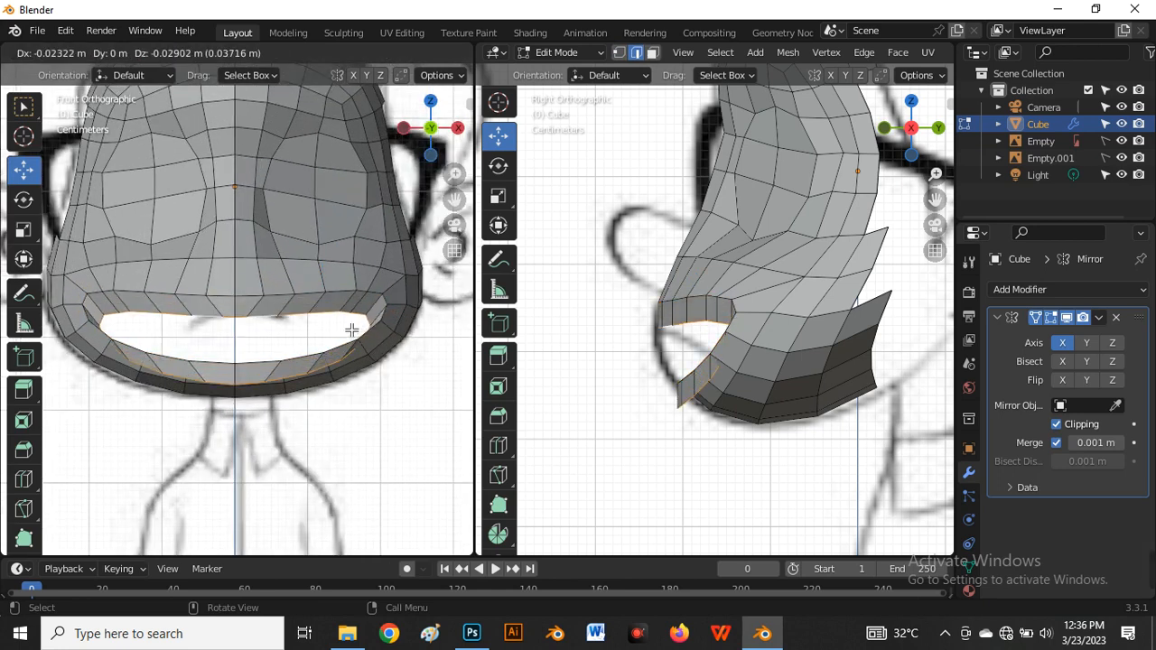
pyautogui.rightClick(352, 330)
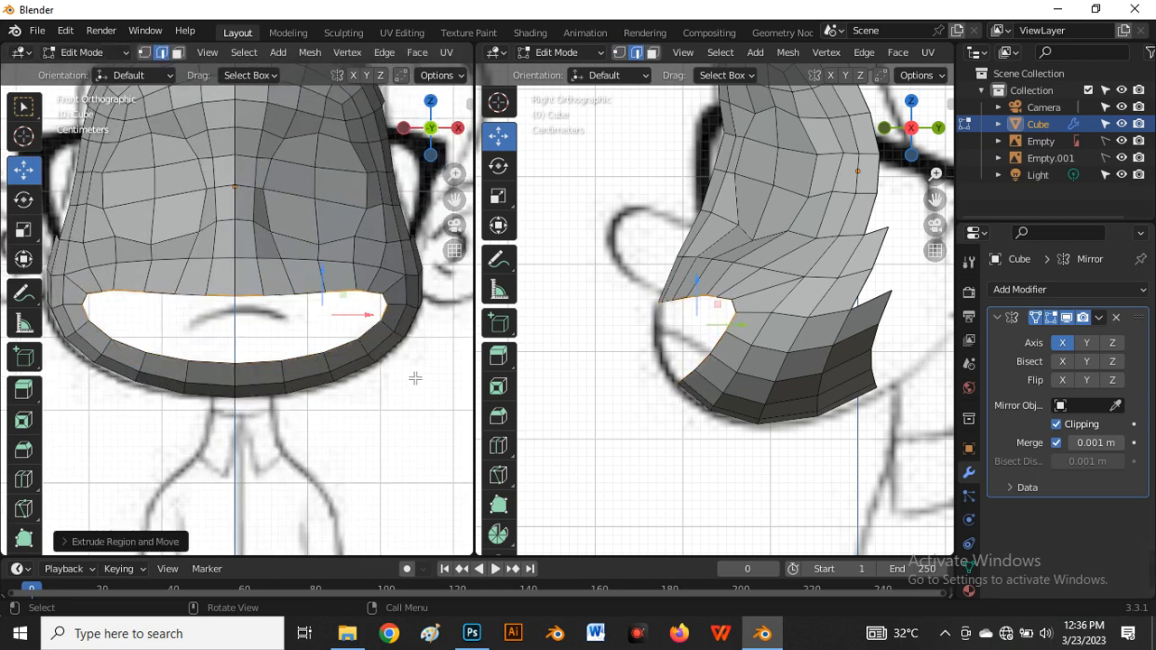
pyautogui.press('s')
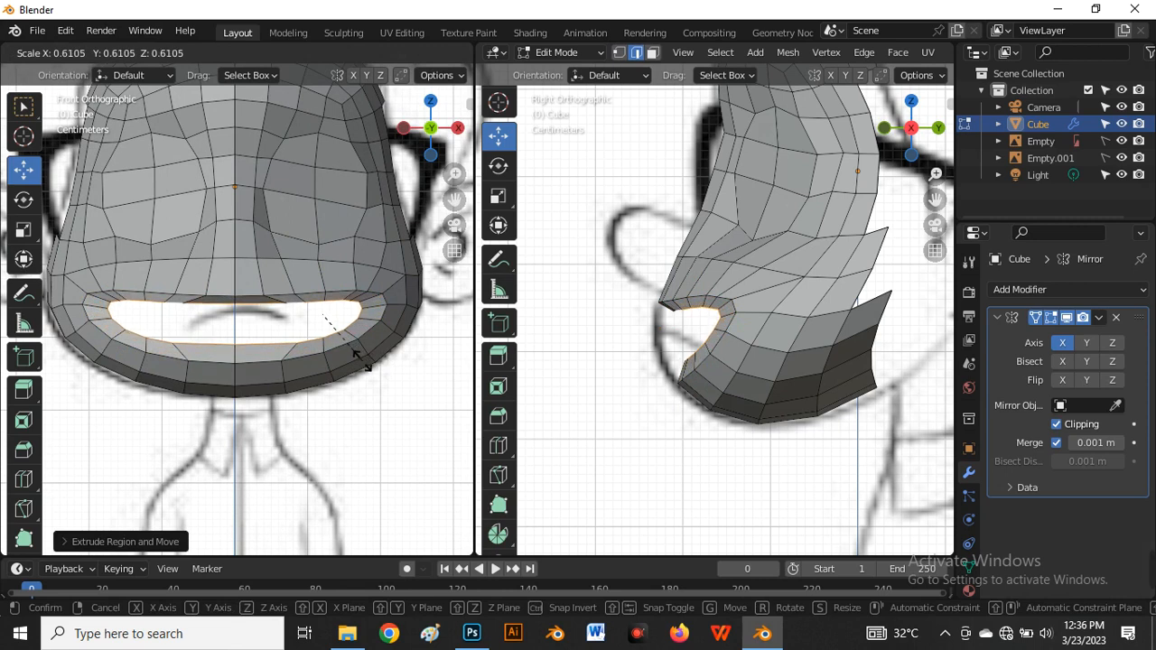
pyautogui.click(321, 329)
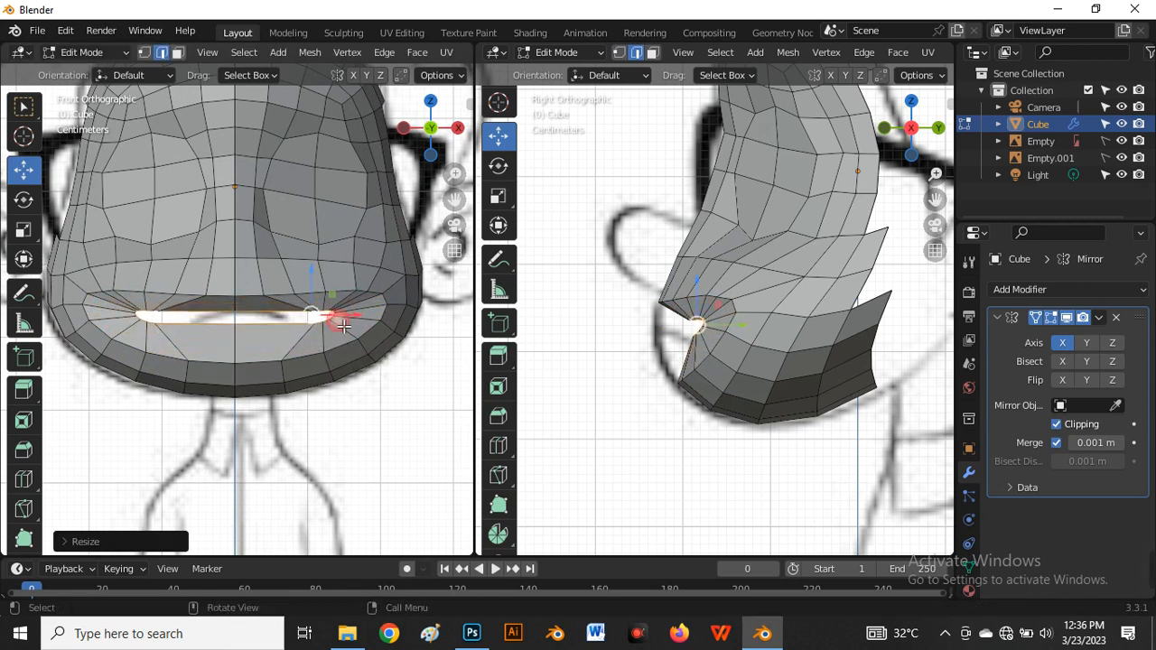
# Shift the extruded mouth rim toward the face's centre line, and move it forward in the side view about 0.04 m in -Y and 0.01 m down
pyautogui.moveTo(322, 316)
pyautogui.mouseDown()
pyautogui.moveTo(352, 323)
pyautogui.moveTo(327, 332)
pyautogui.mouseUp()
pyautogui.scroll(3, 693, 314)
pyautogui.press('g')
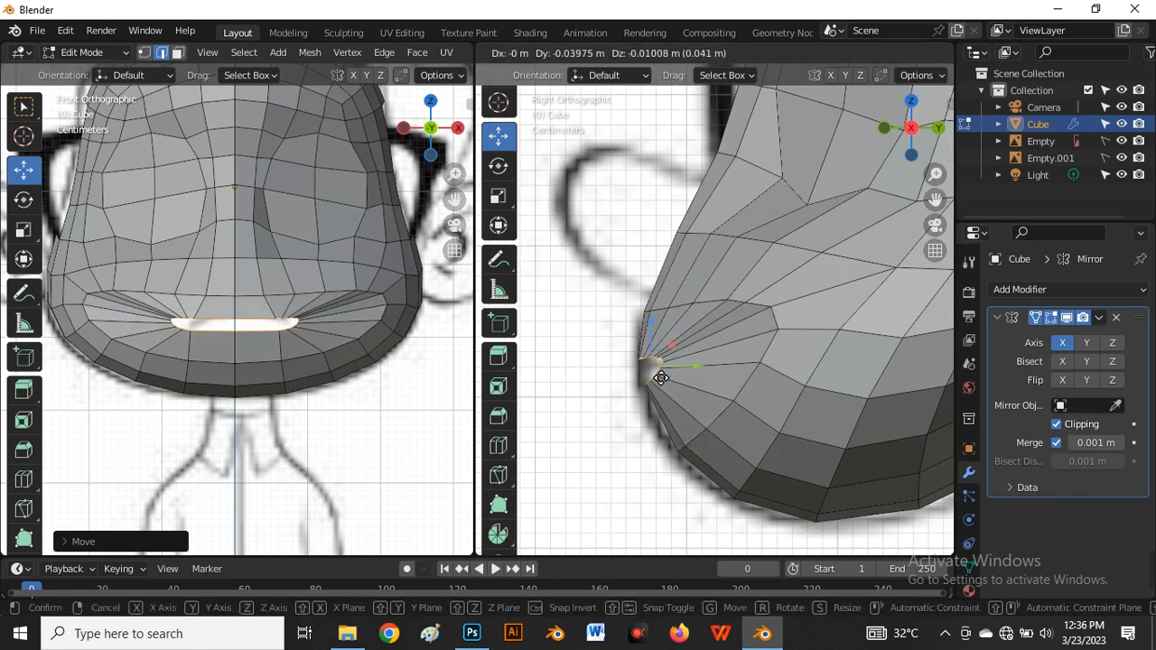
pyautogui.click(660, 376)
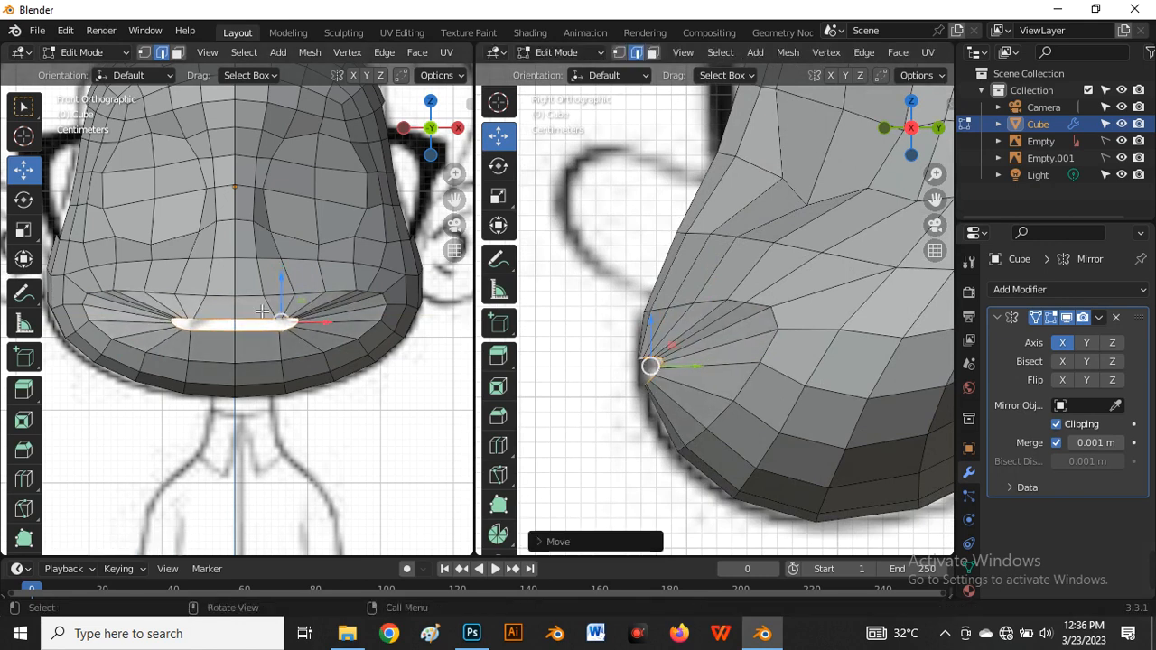
# Vertex-slide the upper lip vertex beside the centre line along the mouth rim toward the centre
pyautogui.scroll(3, 262, 310)
pyautogui.scroll(-2, 280, 317)
pyautogui.scroll(3, 299, 321)
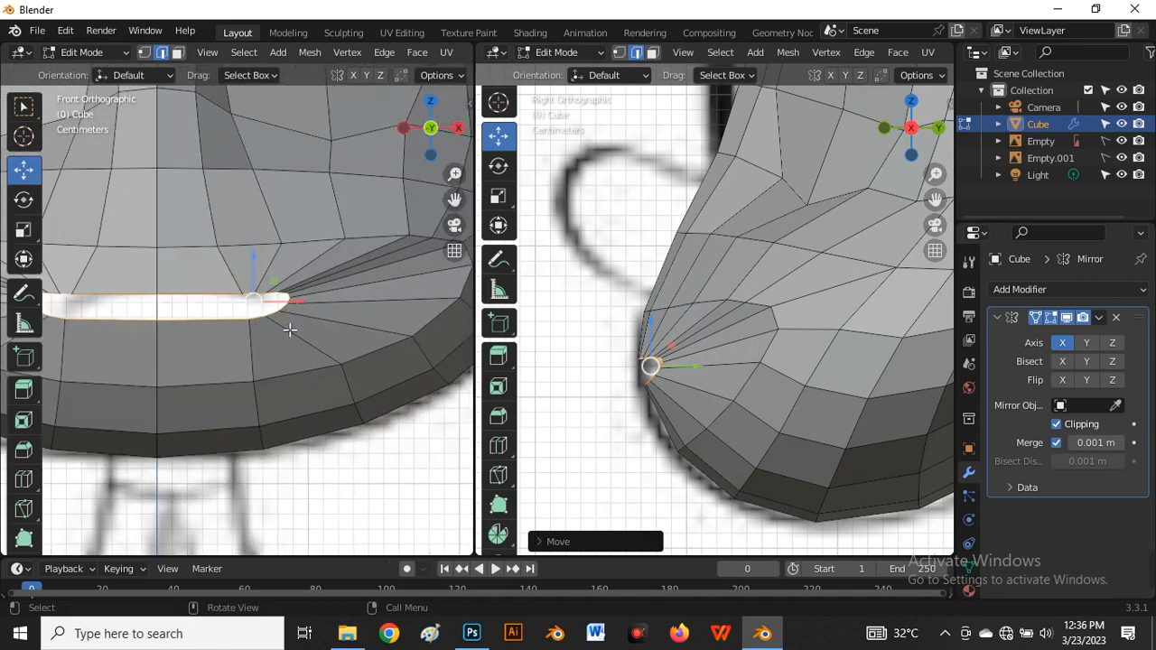
pyautogui.scroll(-4, 295, 298)
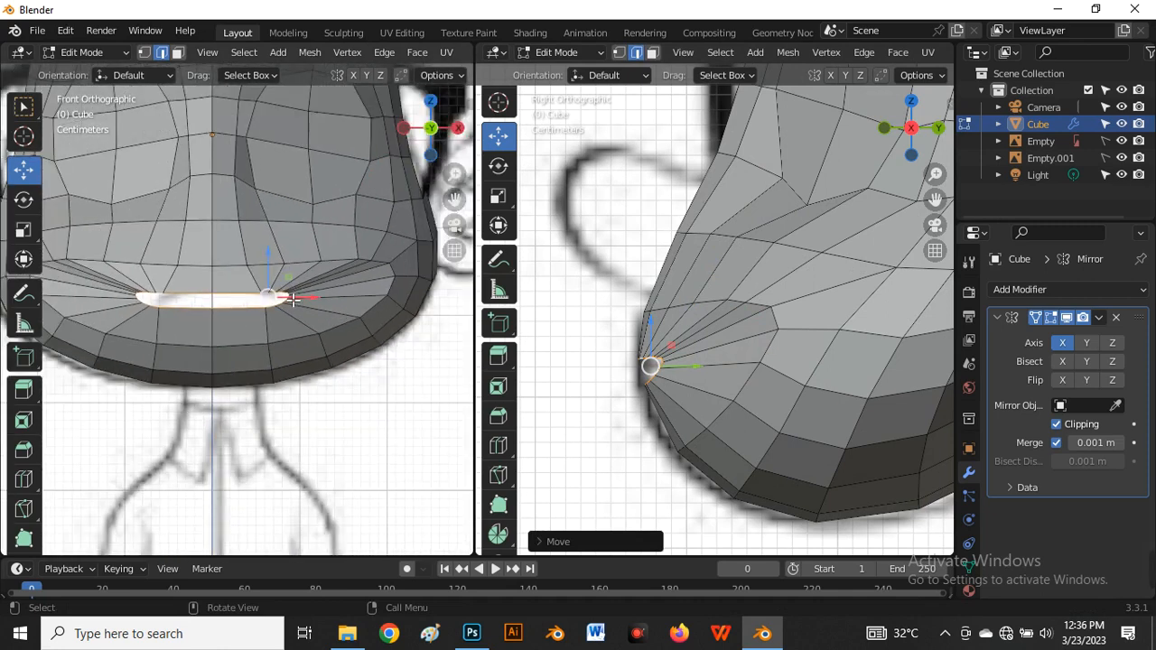
pyautogui.press('1')
pyautogui.scroll(2, 679, 360)
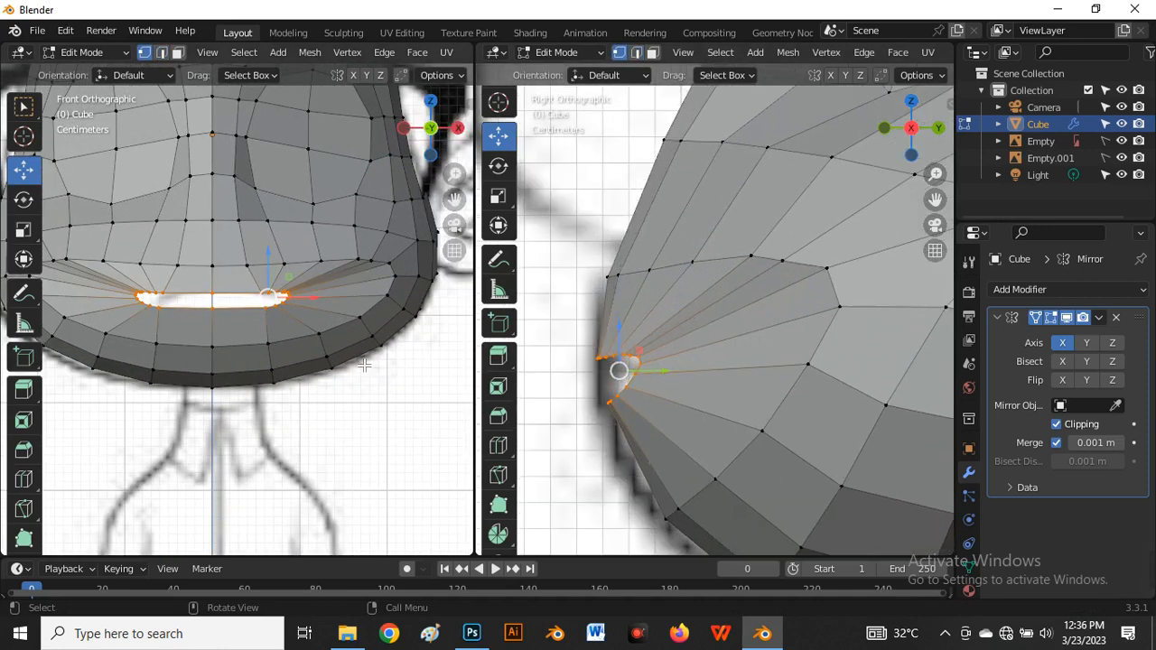
pyautogui.scroll(3, 274, 308)
pyautogui.click(263, 286)
pyautogui.scroll(-3, 366, 309)
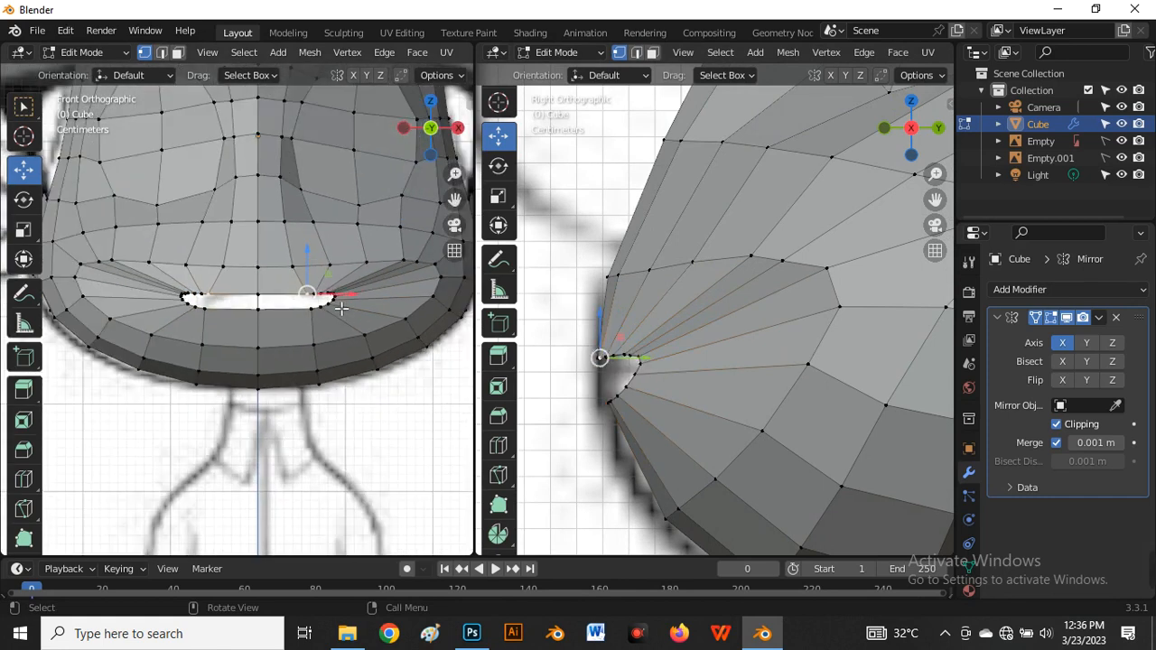
pyautogui.scroll(1, 341, 307)
pyautogui.hotkey('shift', 'v')
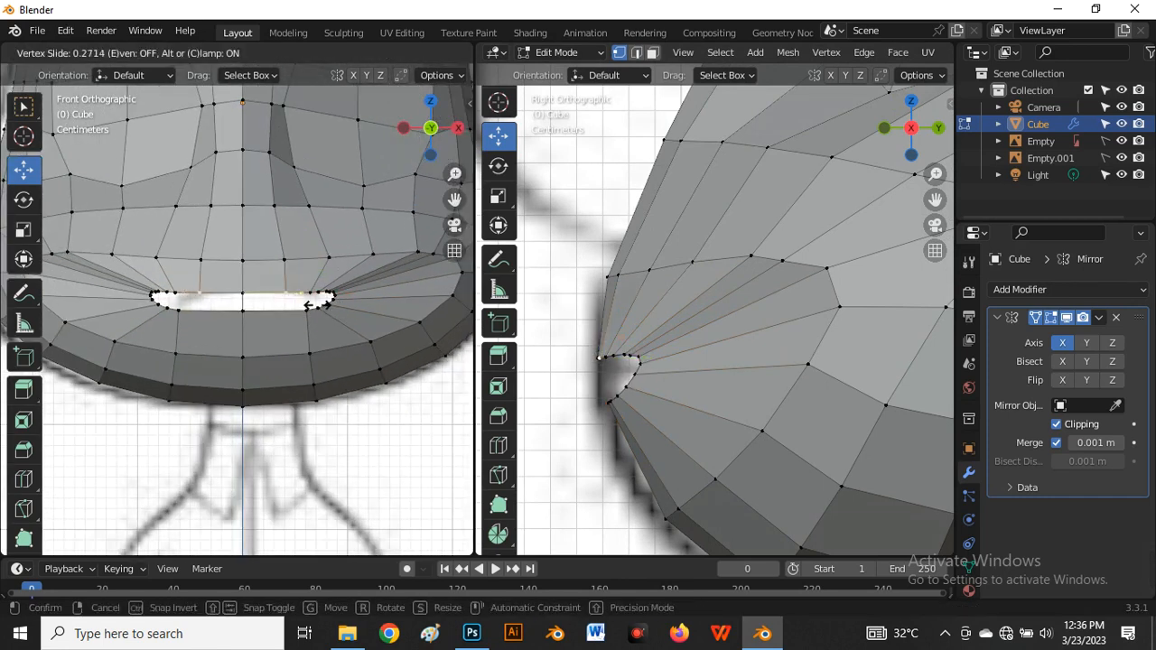
pyautogui.click(309, 308)
# Select the edge path from the lower lip to the chin beside the centre line and edge-slide it toward the centre
pyautogui.scroll(2, 310, 311)
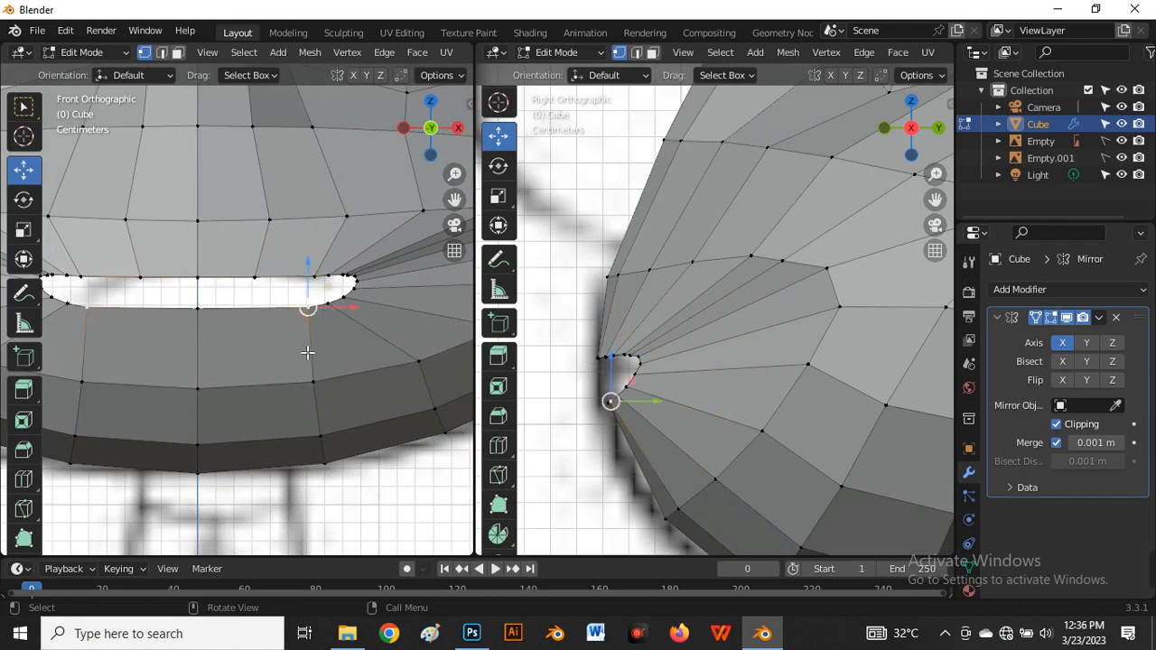
pyautogui.scroll(-1, 337, 451)
pyautogui.keyDown('ctrl'); pyautogui.click(337, 452); pyautogui.keyUp('ctrl')
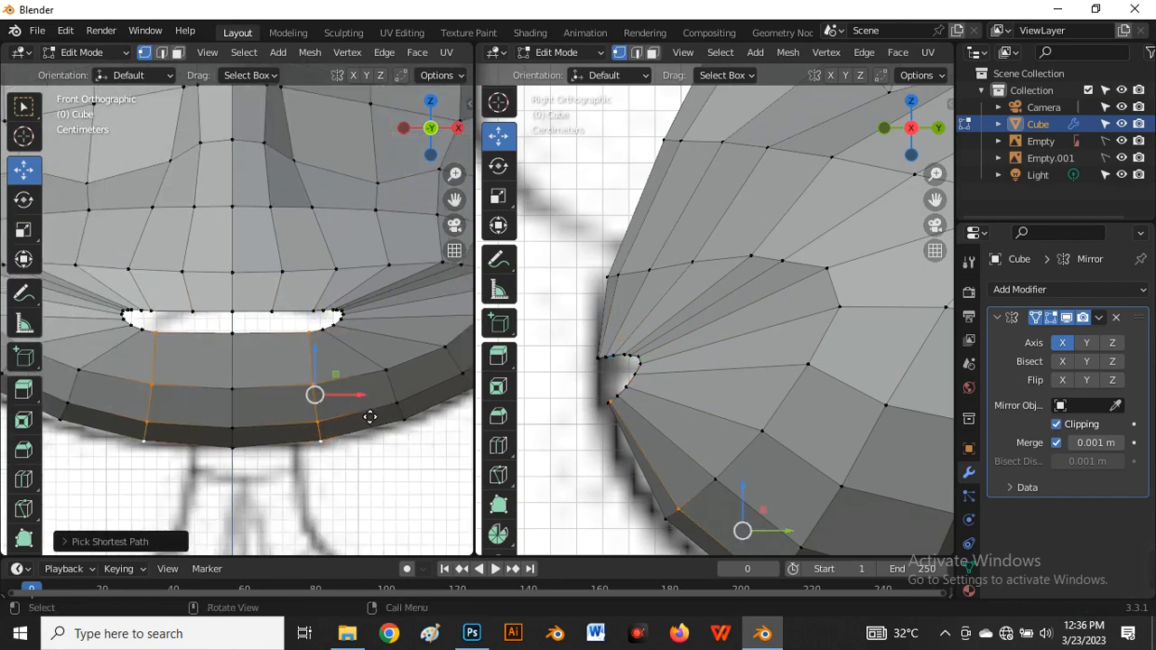
pyautogui.press('g')
pyautogui.press('g')
pyautogui.click(330, 400)
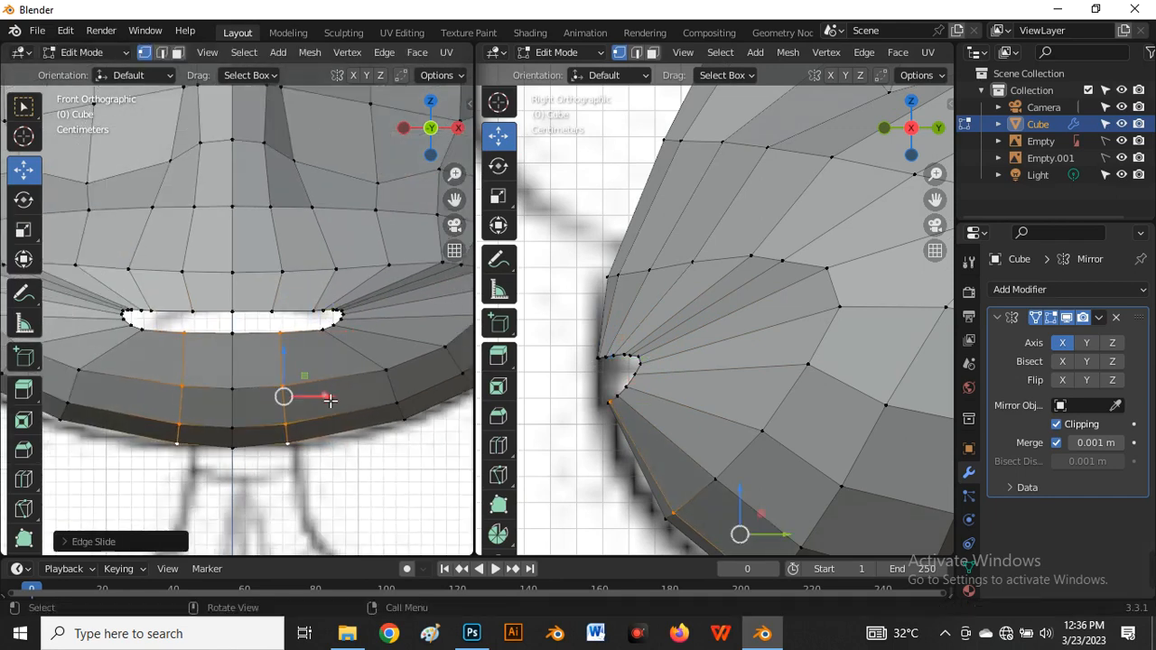
# Move the centre edge line between the lower lip and the chin down about 0.002 m
pyautogui.scroll(1, 301, 386)
pyautogui.moveTo(285, 365); pyautogui.dragTo(228, 373)
pyautogui.click(217, 322)
pyautogui.keyDown('ctrl'); pyautogui.click(218, 459); pyautogui.keyUp('ctrl')
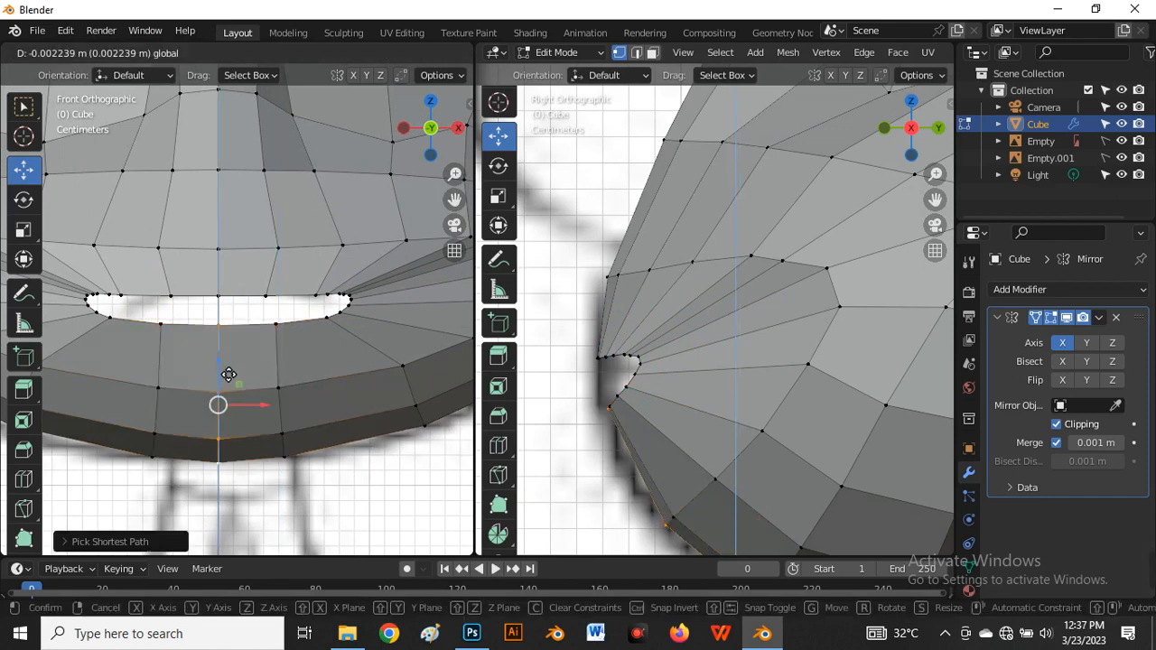
pyautogui.moveTo(227, 373); pyautogui.dragTo(228, 373)
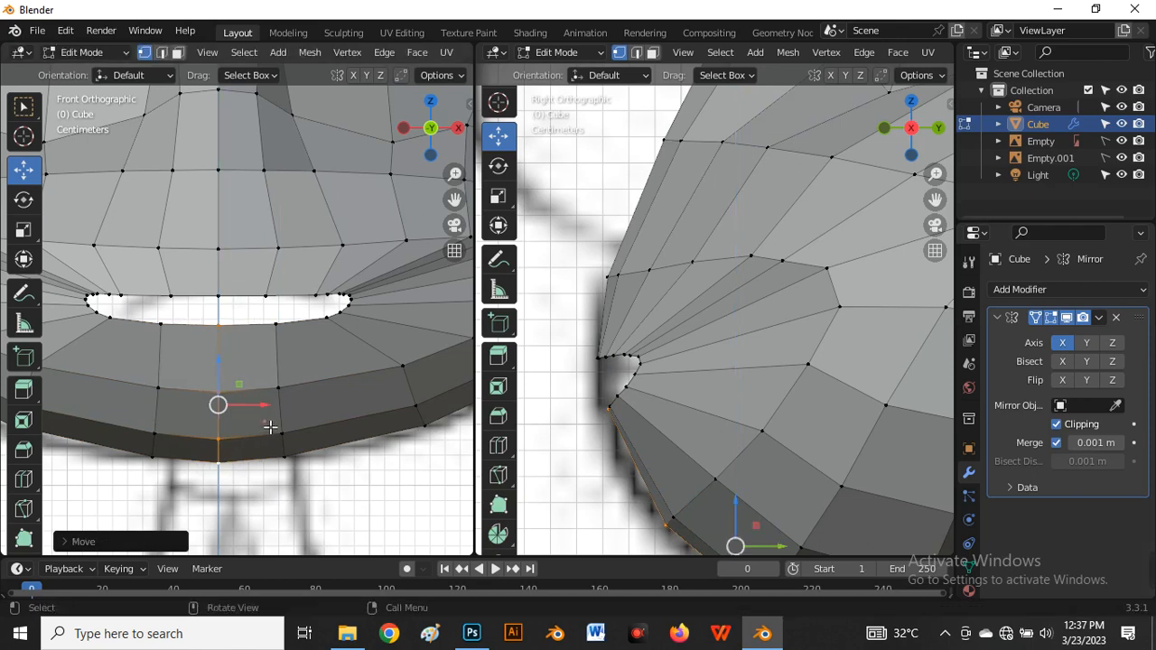
# Vertex-slide the upper lip vertex beside the centre line and the vertex directly above it toward the centre
pyautogui.scroll(-3, 270, 298)
pyautogui.scroll(2, 272, 294)
pyautogui.scroll(3, 272, 294)
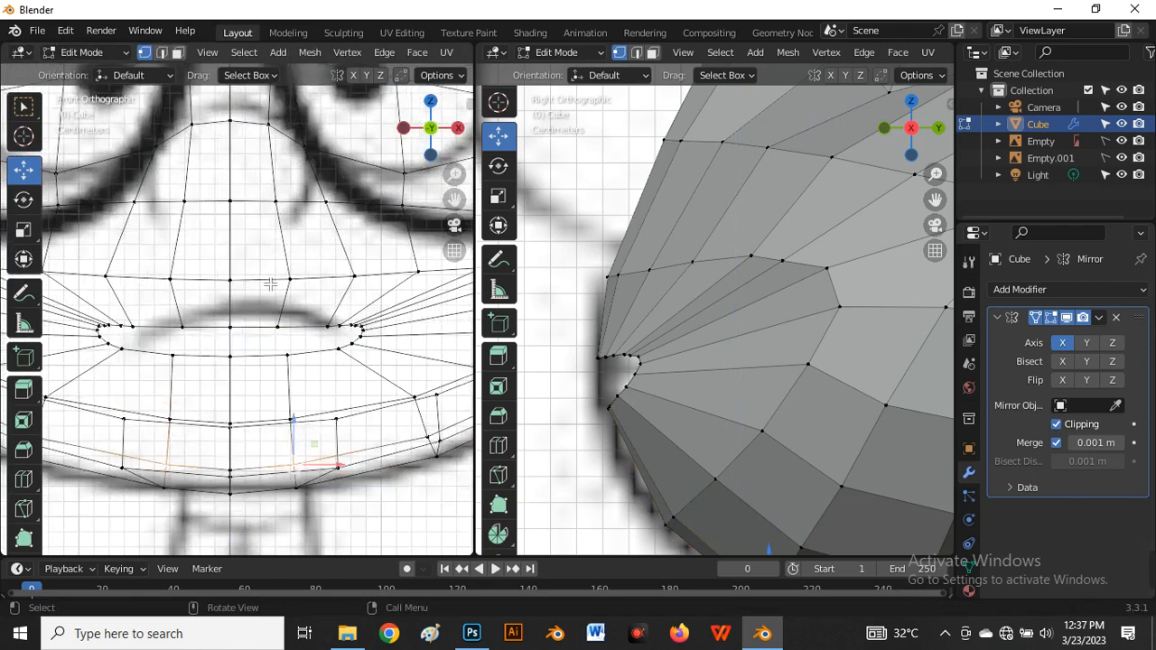
pyautogui.click(301, 283)
pyautogui.hotkey('shift', 'v')
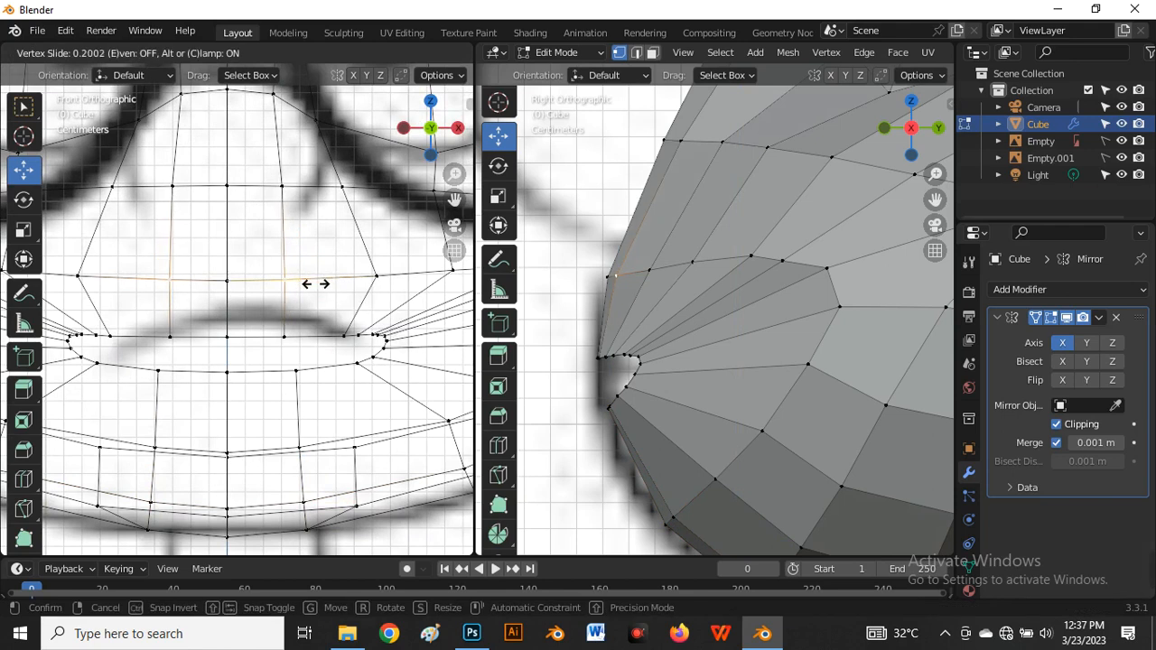
pyautogui.click(269, 345)
pyautogui.click(285, 287)
pyautogui.hotkey('shift', 'v')
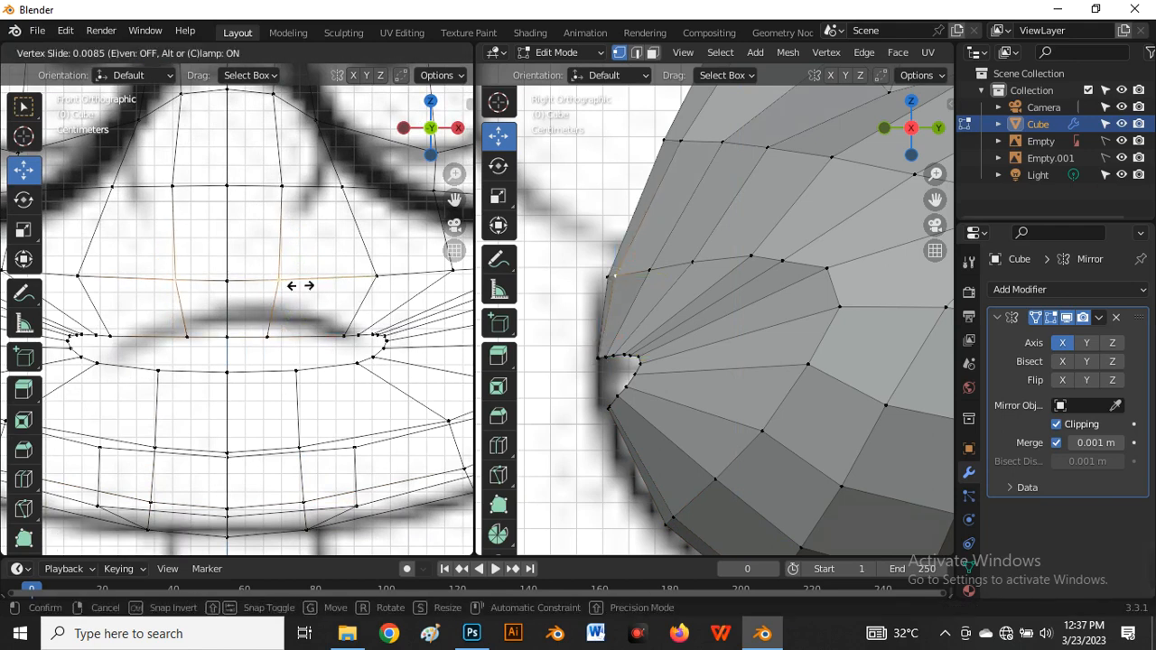
pyautogui.click(293, 293)
# Vertex-slide the vertex beside the centre line in the second row above the upper lip toward the centre
pyautogui.click(285, 185)
pyautogui.hotkey('shift', 'v')
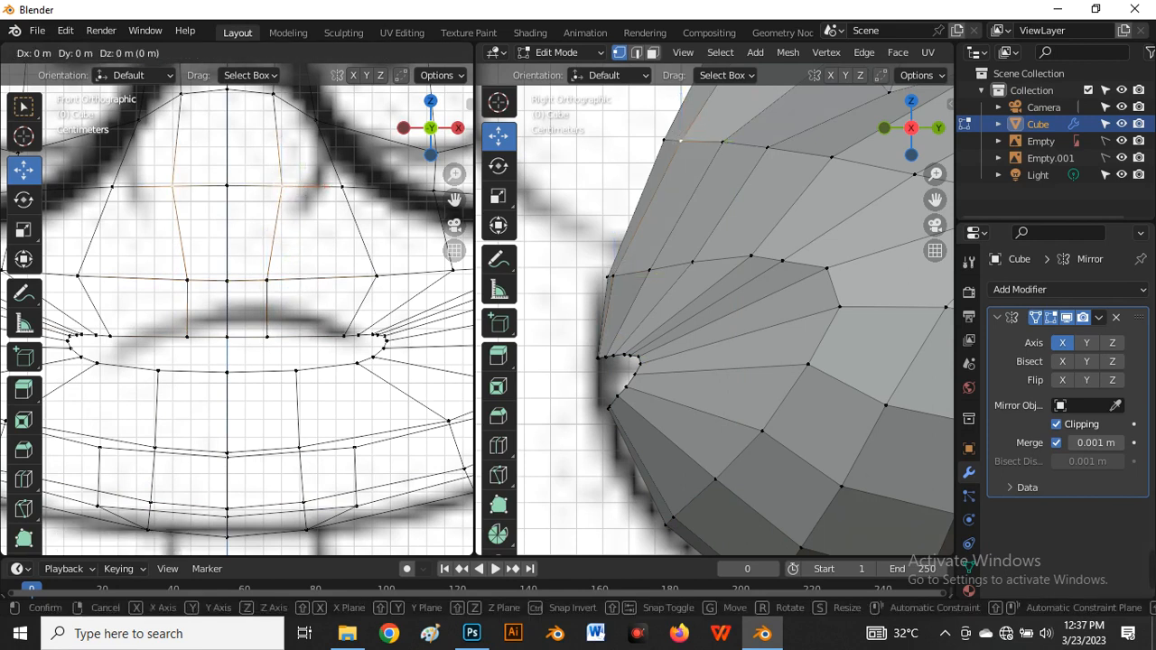
pyautogui.click(285, 202)
pyautogui.scroll(-3, 286, 202)
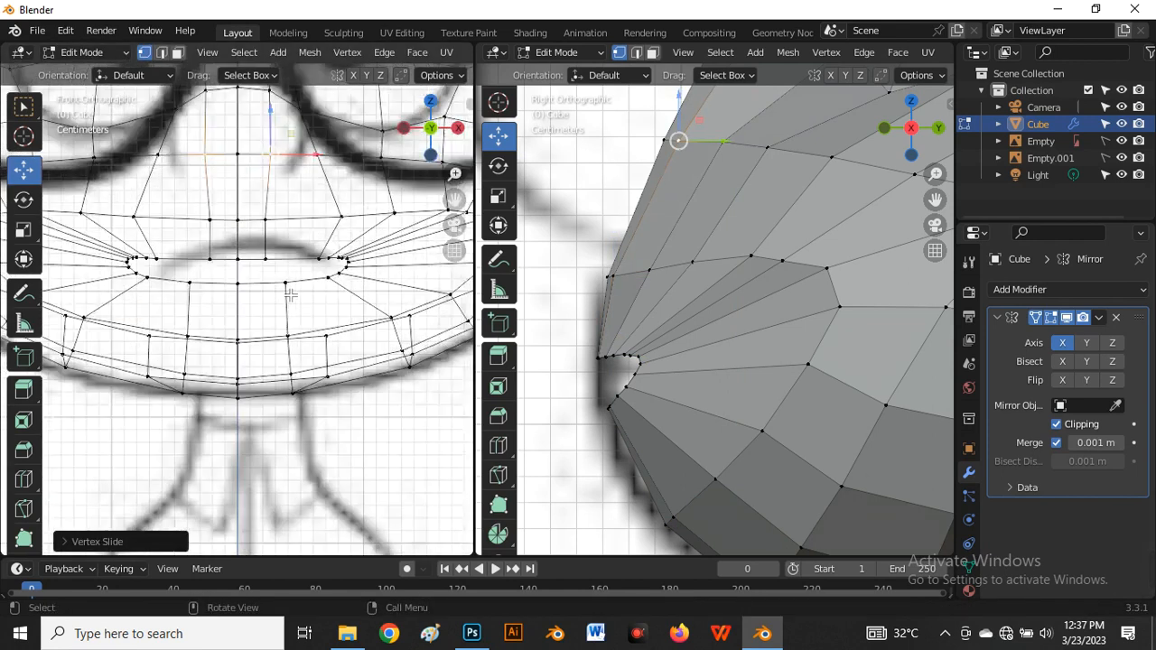
# Vertex-slide the second column's upper lip vertex and the vertex directly above it toward the centre line
pyautogui.scroll(3, 290, 296)
pyautogui.scroll(3, 307, 252)
pyautogui.click(414, 172)
pyautogui.scroll(-2, 416, 175)
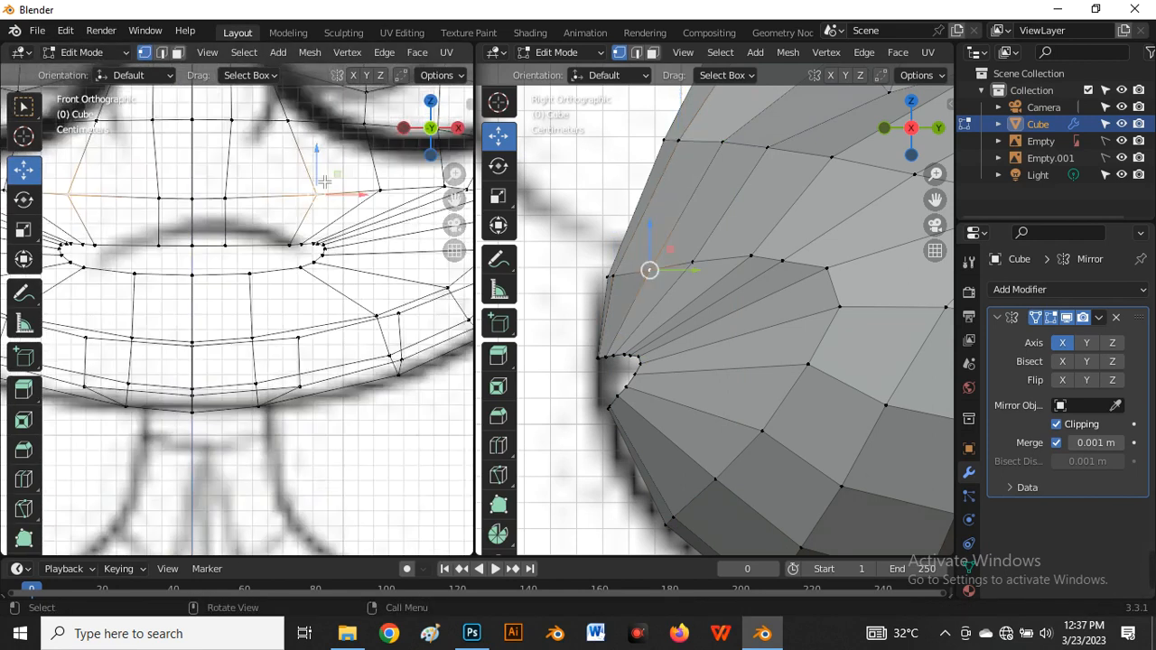
pyautogui.scroll(2, 354, 227)
pyautogui.hotkey('shift', 'v')
pyautogui.click(276, 277)
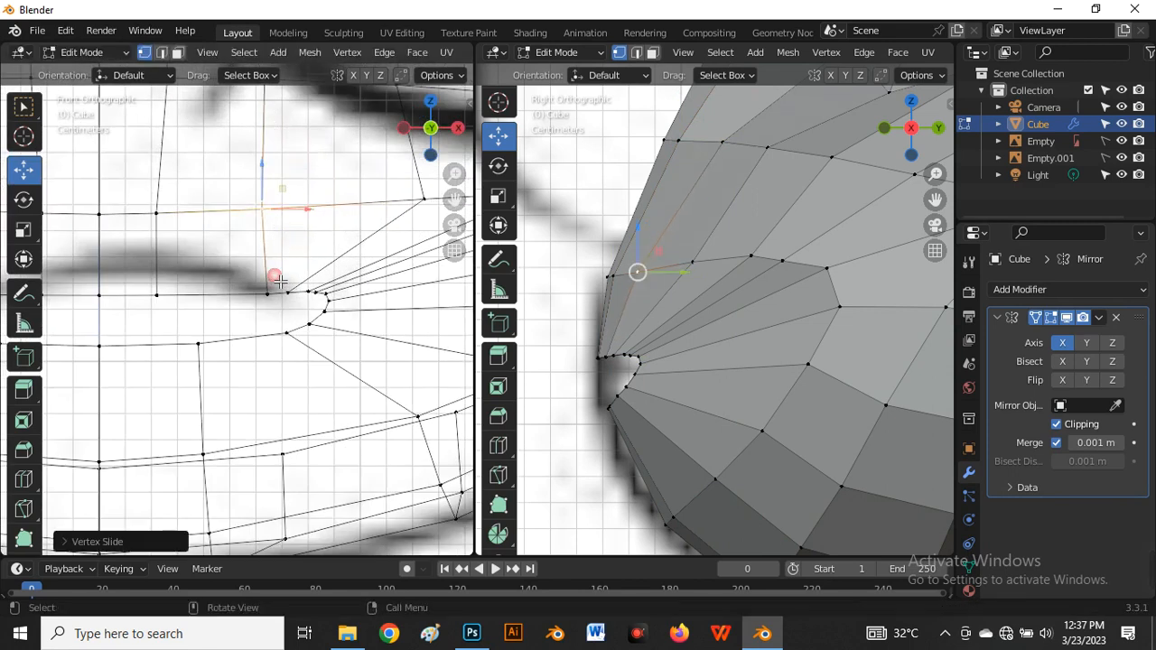
pyautogui.hotkey('shift', 'v')
pyautogui.click(223, 292)
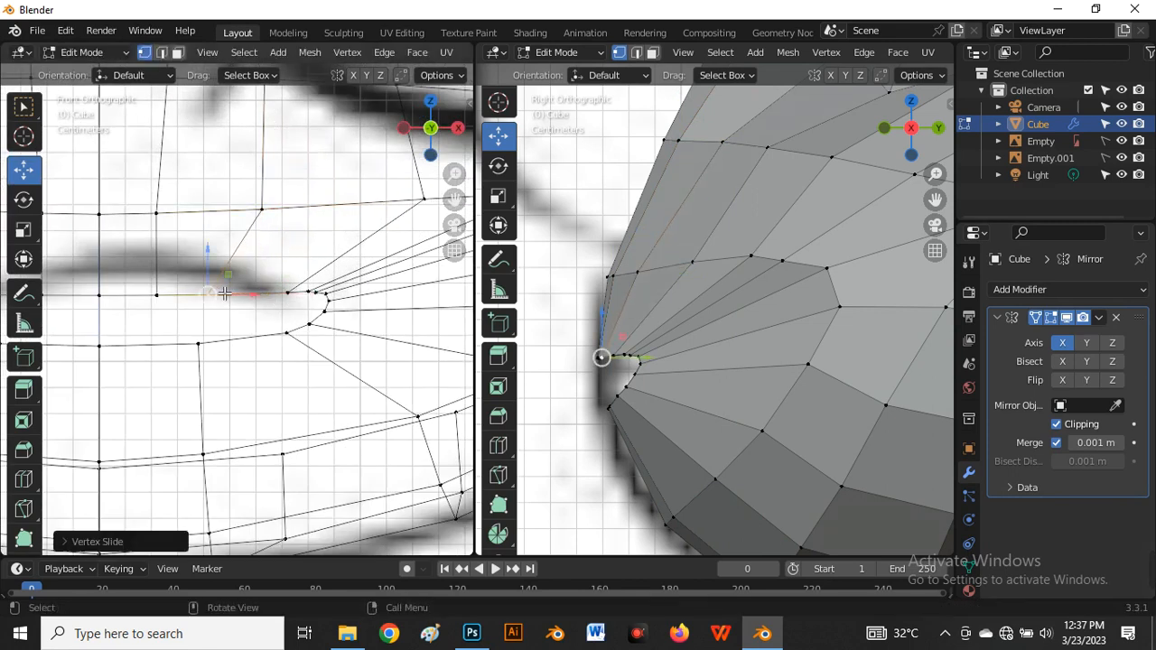
pyautogui.hotkey('shift', 'v')
pyautogui.click(207, 231)
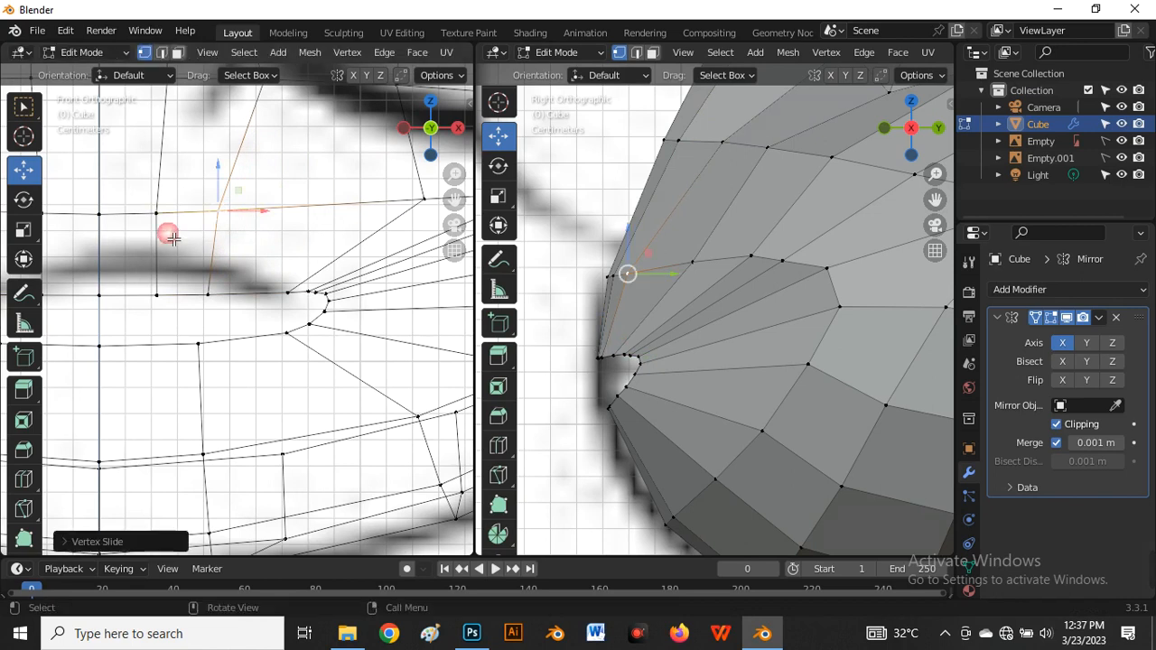
# Vertex-slide the third vertex from the centre in the row above the upper lip along that row toward the centre
pyautogui.scroll(-2, 181, 226)
pyautogui.scroll(2, 316, 216)
pyautogui.click(365, 200)
pyautogui.press('g')
pyautogui.press('g')
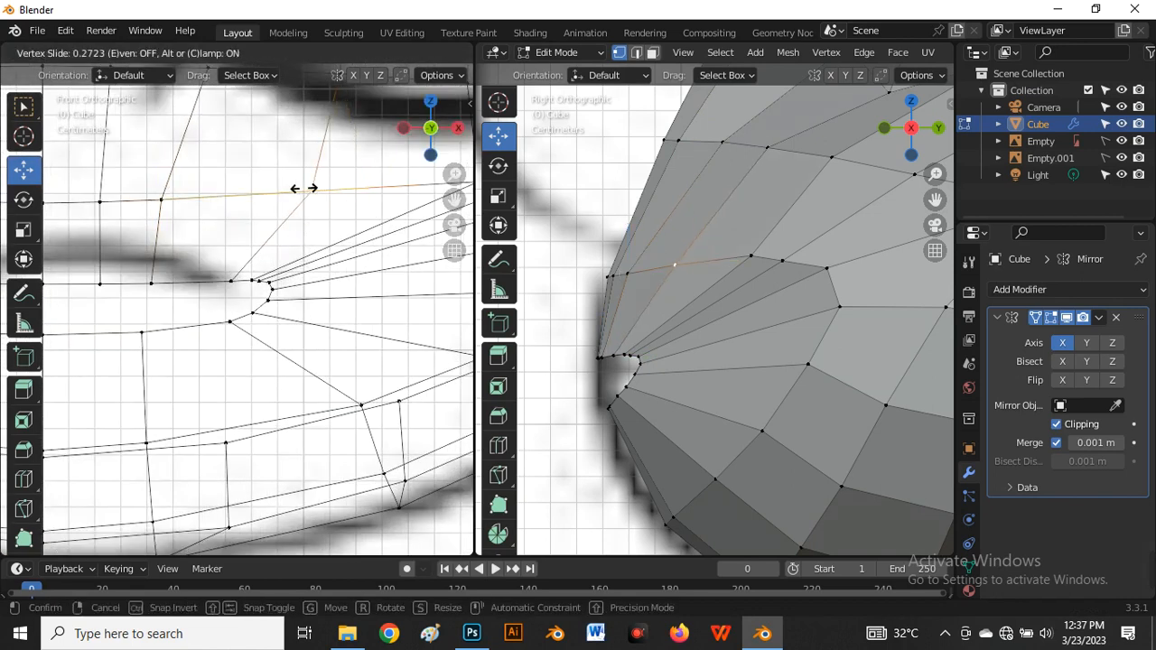
pyautogui.click(275, 189)
pyautogui.press('g')
pyautogui.press('g')
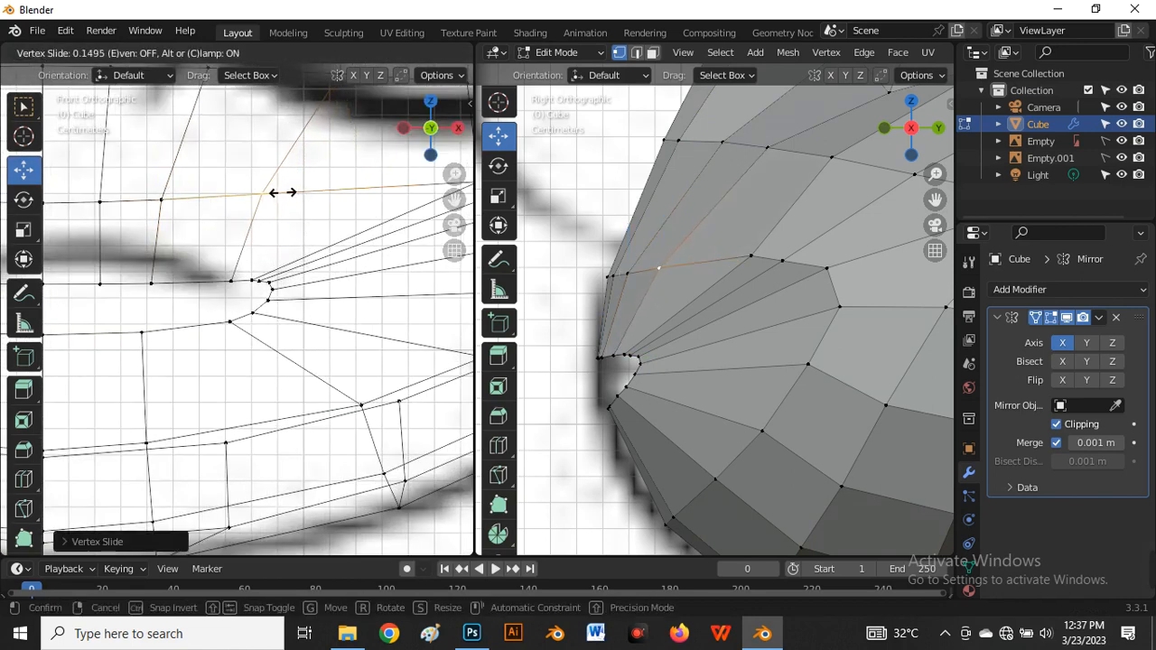
pyautogui.click(283, 192)
# Vertex-slide the third upper lip vertex from the centre along the mouth rim toward the centre line
pyautogui.click(260, 280)
pyautogui.press('g')
pyautogui.press('g')
pyautogui.click(253, 200)
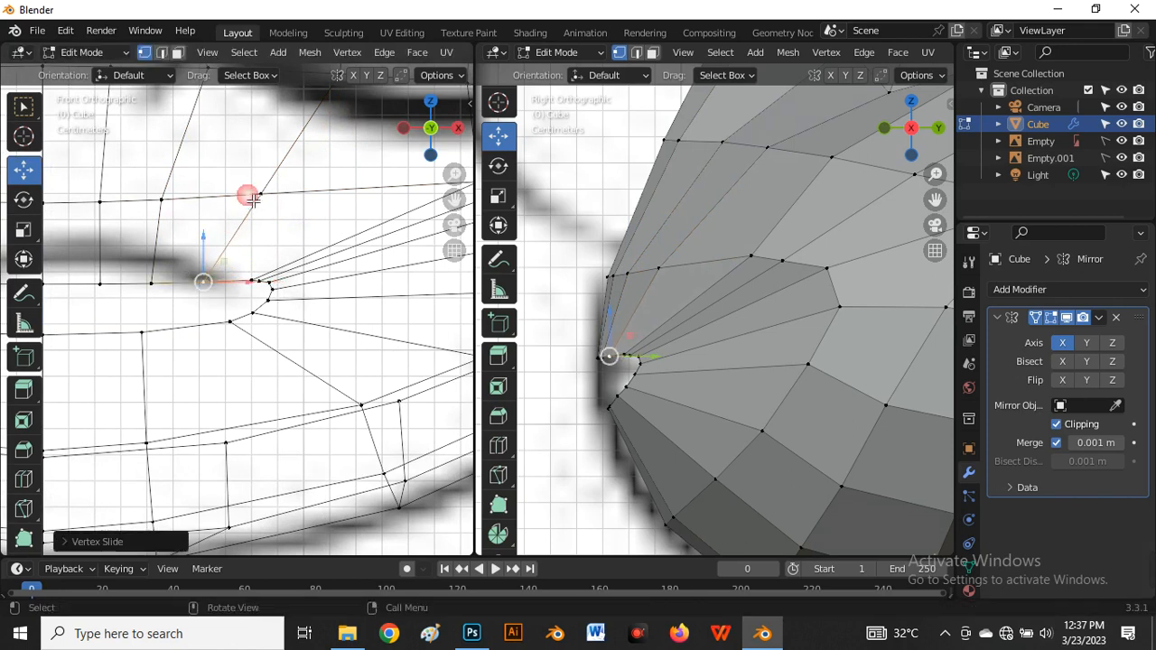
# Vertex-slide the vertex above the third upper lip vertex farther toward the centre and slightly down toward the mouth rim
pyautogui.click(269, 190)
pyautogui.press('g')
pyautogui.press('g')
pyautogui.click(186, 202)
pyautogui.scroll(-2, 202, 235)
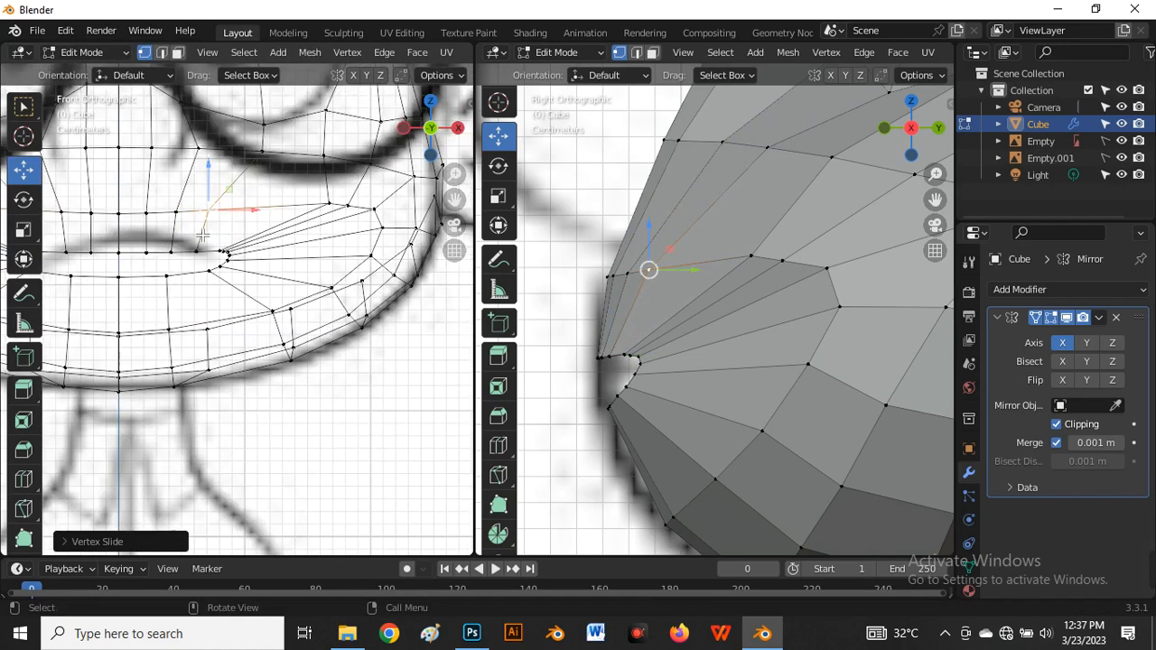
pyautogui.scroll(2, 202, 235)
pyautogui.press('g')
pyautogui.press('g')
pyautogui.click(234, 256)
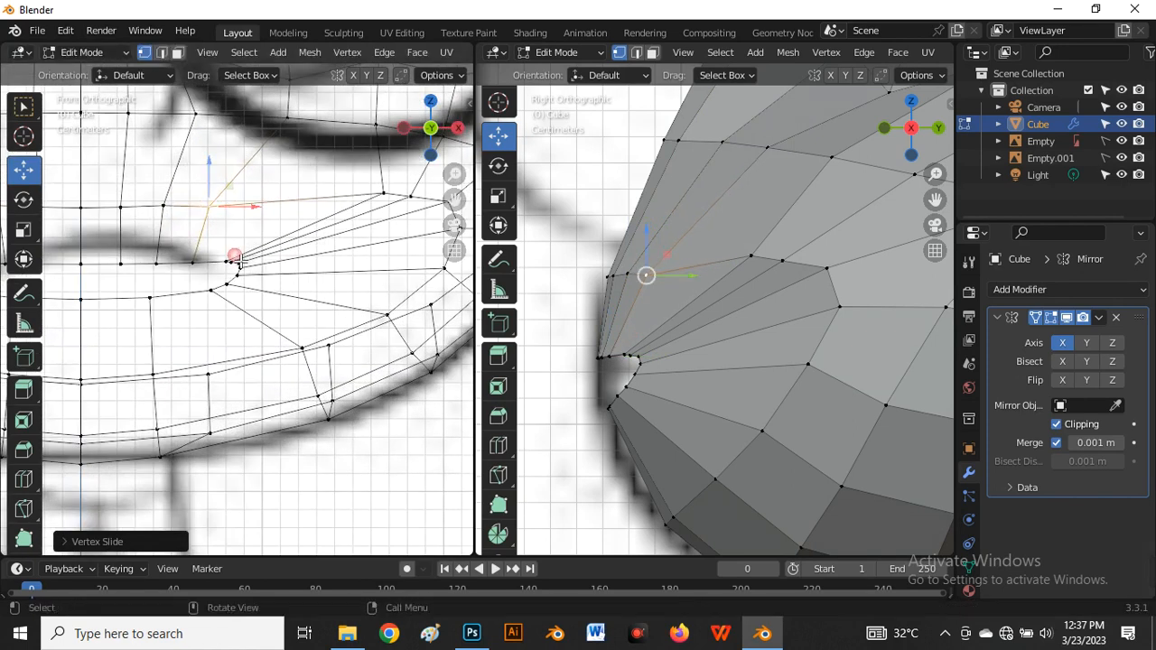
# Spread out the crowded upper mouth-corner vertices with a small move and a vertex slide along the rim toward the centre
pyautogui.scroll(2, 239, 262)
pyautogui.click(226, 269)
pyautogui.press('g')
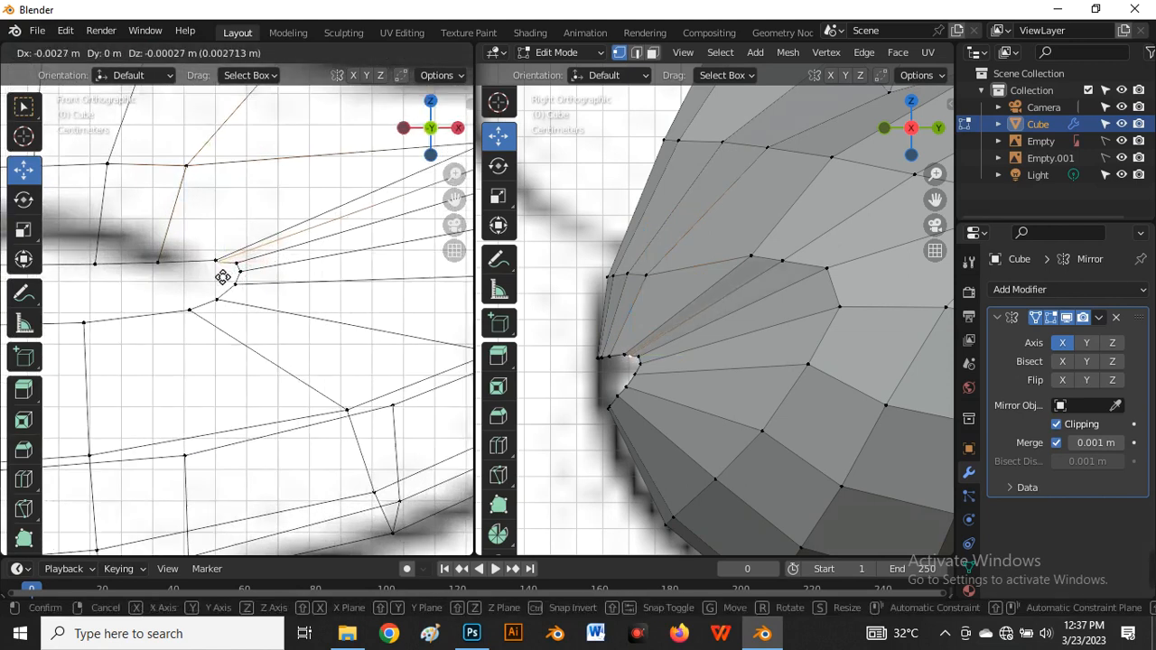
pyautogui.click(224, 271)
pyautogui.scroll(2, 220, 268)
pyautogui.press('g')
pyautogui.press('g')
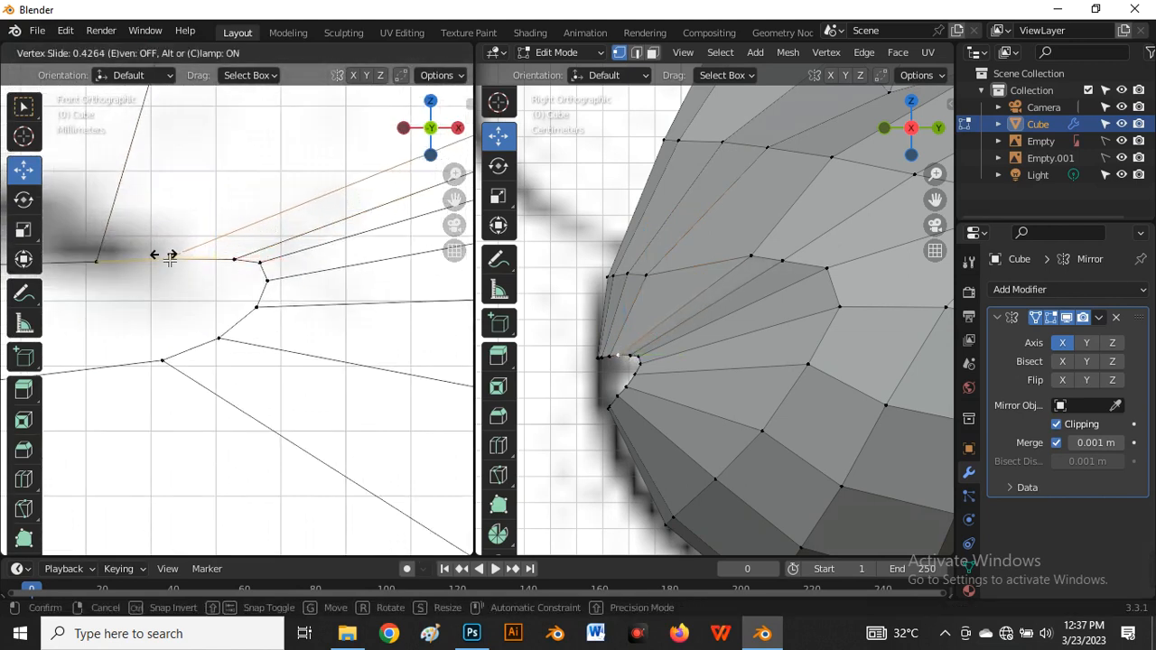
pyautogui.click(162, 255)
# Vertex-slide the lower lip vertex near the mouth corner toward the centre and turn X-ray shading off
pyautogui.scroll(-3, 234, 288)
pyautogui.press('g')
pyautogui.press('g')
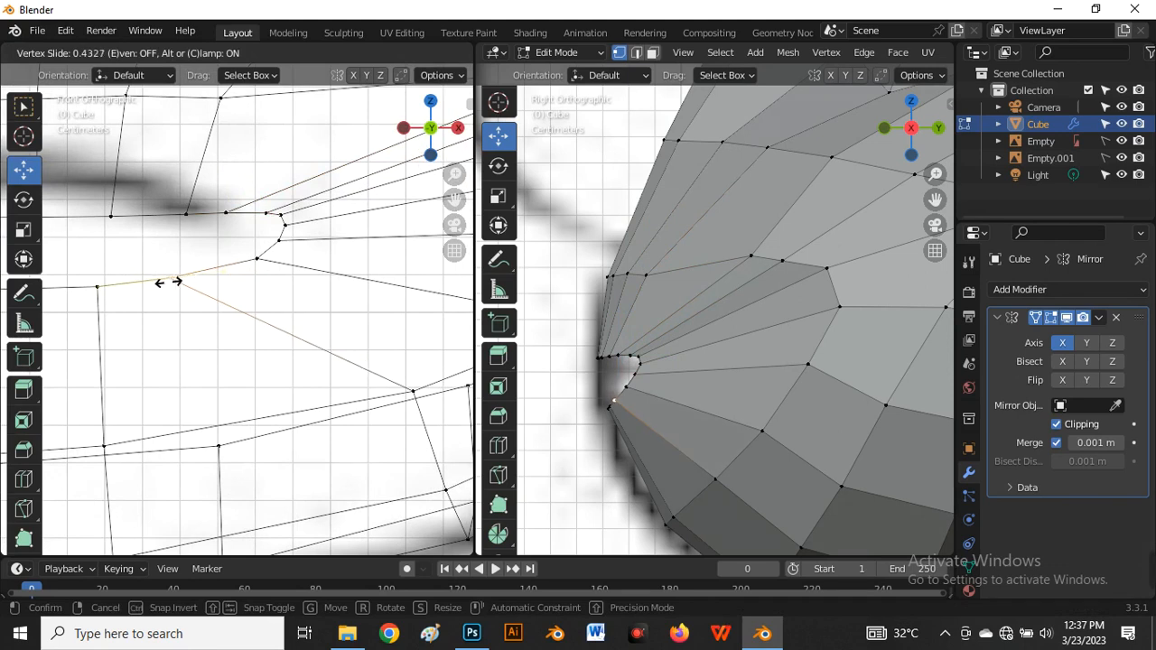
pyautogui.click(177, 276)
pyautogui.scroll(3, 318, 364)
pyautogui.hotkey('alt', 'z')
pyautogui.scroll(1, 312, 354)
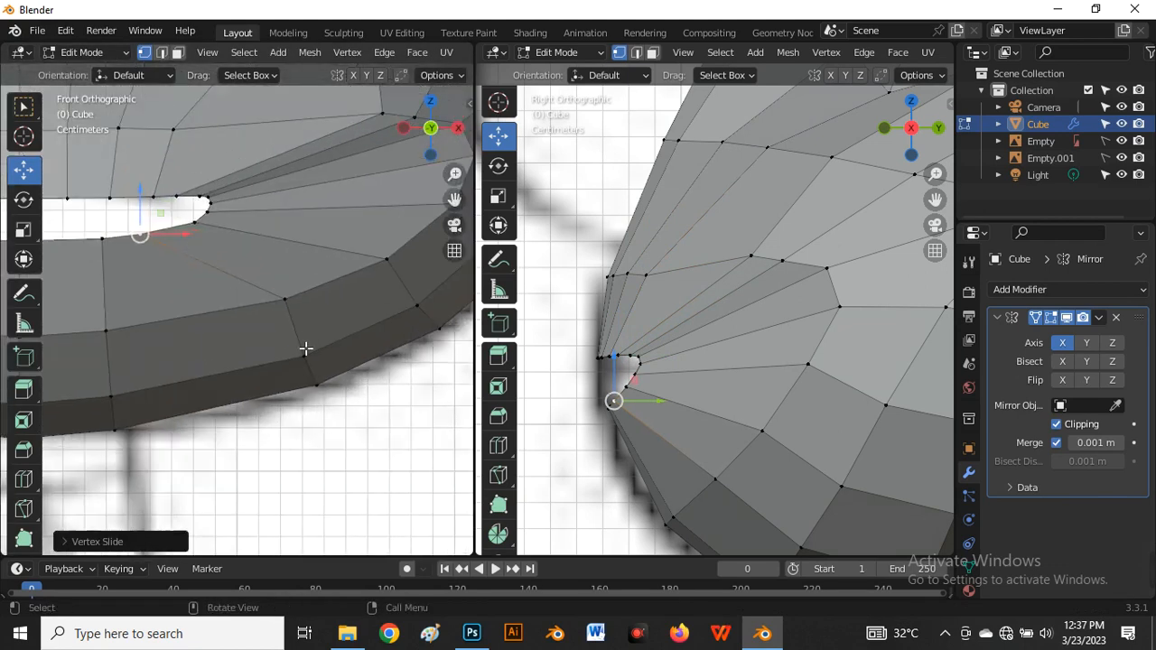
# Select the edge path across the lower jaw two columns from the centre line and edge-slide it toward the centre
pyautogui.scroll(-2, 298, 309)
pyautogui.moveTo(336, 314); pyautogui.dragTo(282, 299)
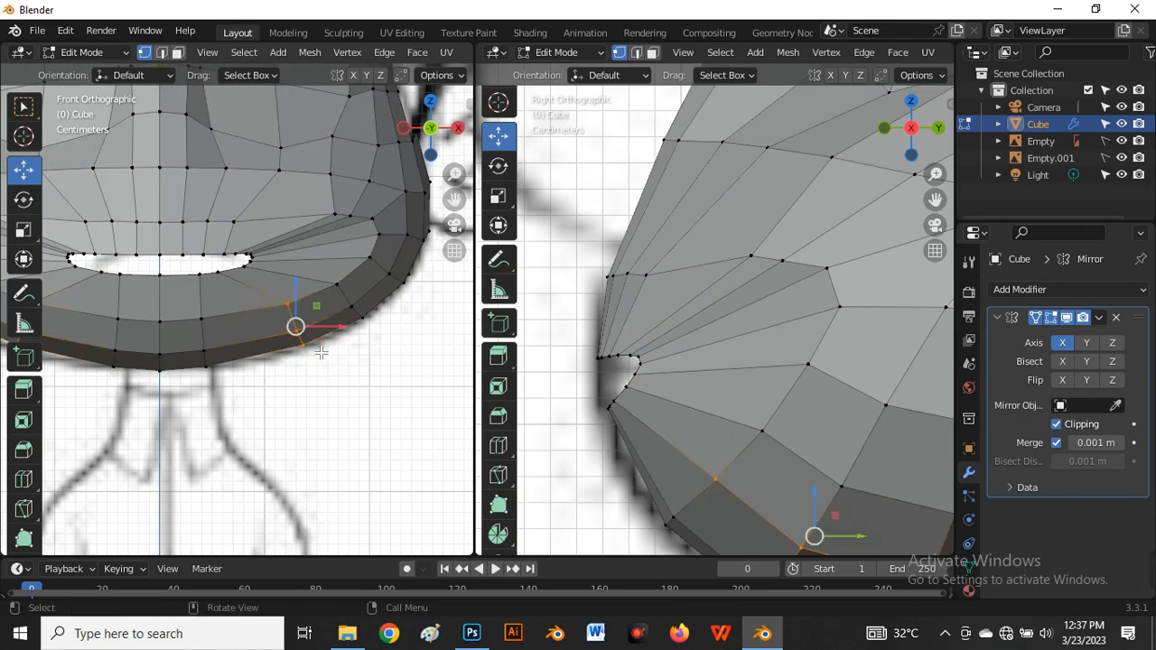
pyautogui.press('g')
pyautogui.press('g')
pyautogui.click(288, 369)
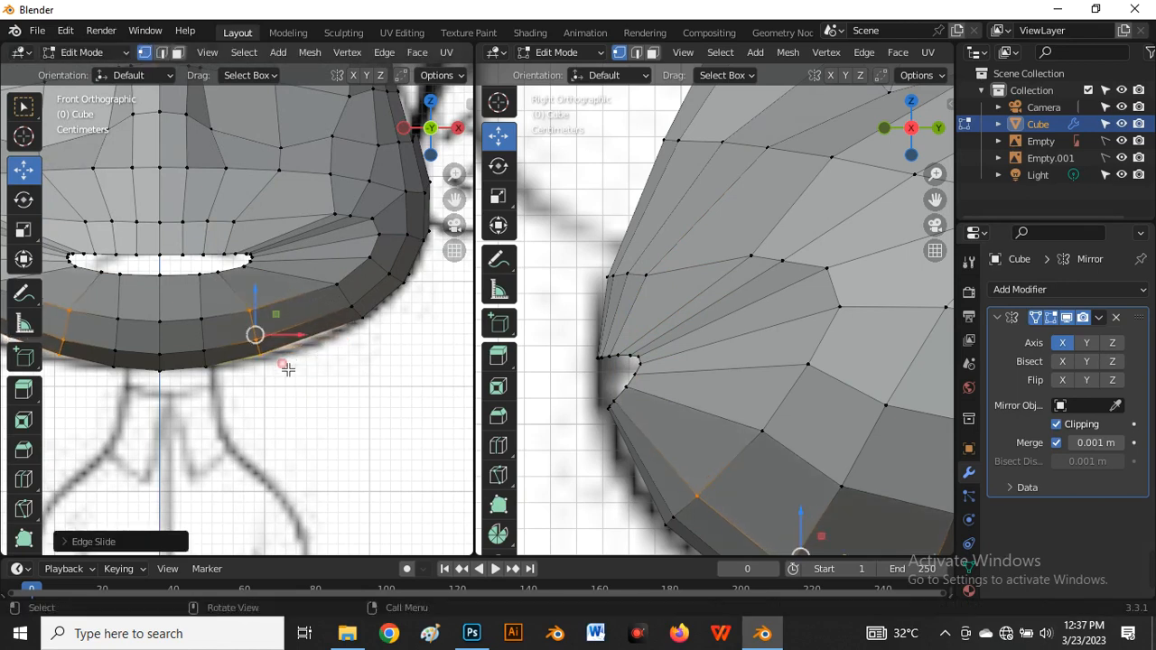
# Move the selected lower-jaw edge path slightly down along Z
pyautogui.scroll(2, 257, 336)
pyautogui.press('g')
pyautogui.press('z')
pyautogui.click(268, 324)
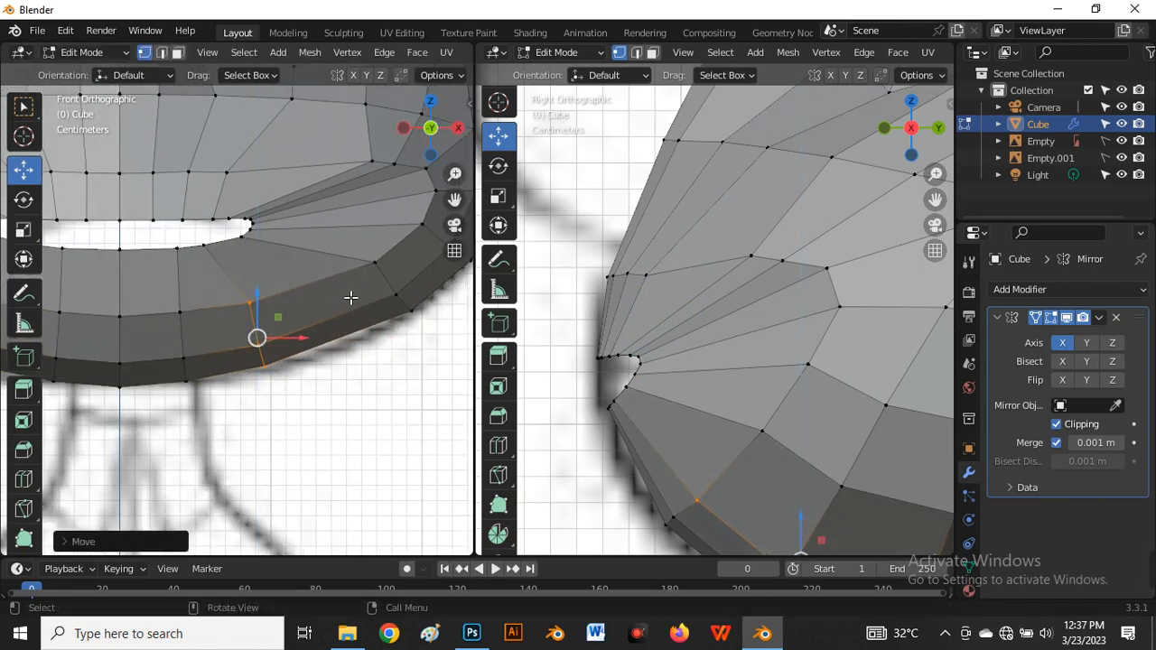
# Select the next edge path outward along the lower jaw and edge-slide it toward the centre
pyautogui.moveTo(375, 262); pyautogui.dragTo(428, 392)
pyautogui.press('g')
pyautogui.press('g')
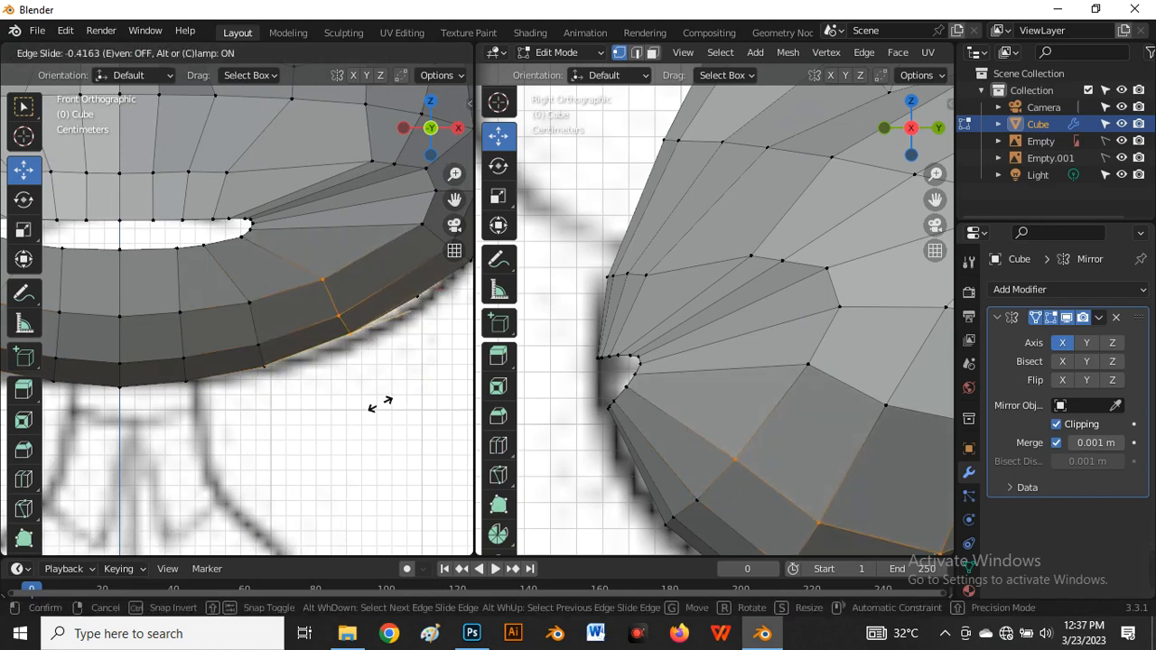
pyautogui.click(361, 409)
pyautogui.scroll(-1, 450, 288)
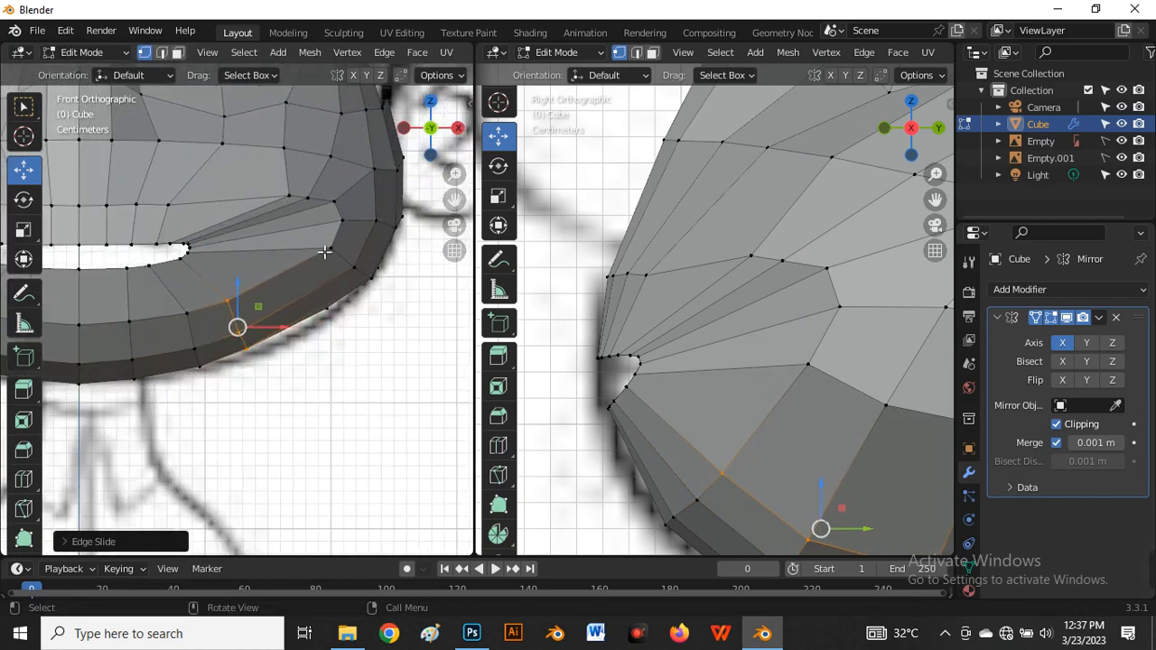
pyautogui.keyDown('alt'); pyautogui.click(391, 352); pyautogui.keyUp('alt')
pyautogui.press('g')
pyautogui.press('g')
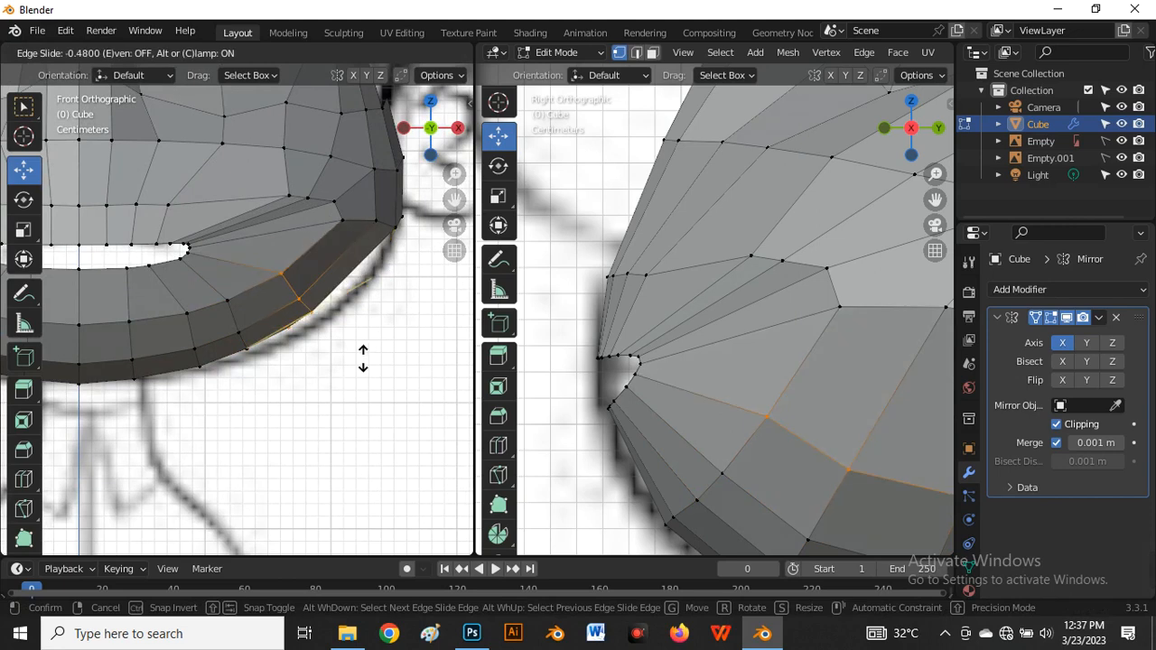
pyautogui.click(367, 363)
# In the side view, vertex-slide the jaw vertex below the rear of the cheek edge path slightly forward and down
pyautogui.scroll(-5, 797, 339)
pyautogui.keyDown('shift'); pyautogui.moveTo(795, 338); pyautogui.dragTo(720, 335, button='middle'); pyautogui.keyUp('shift')
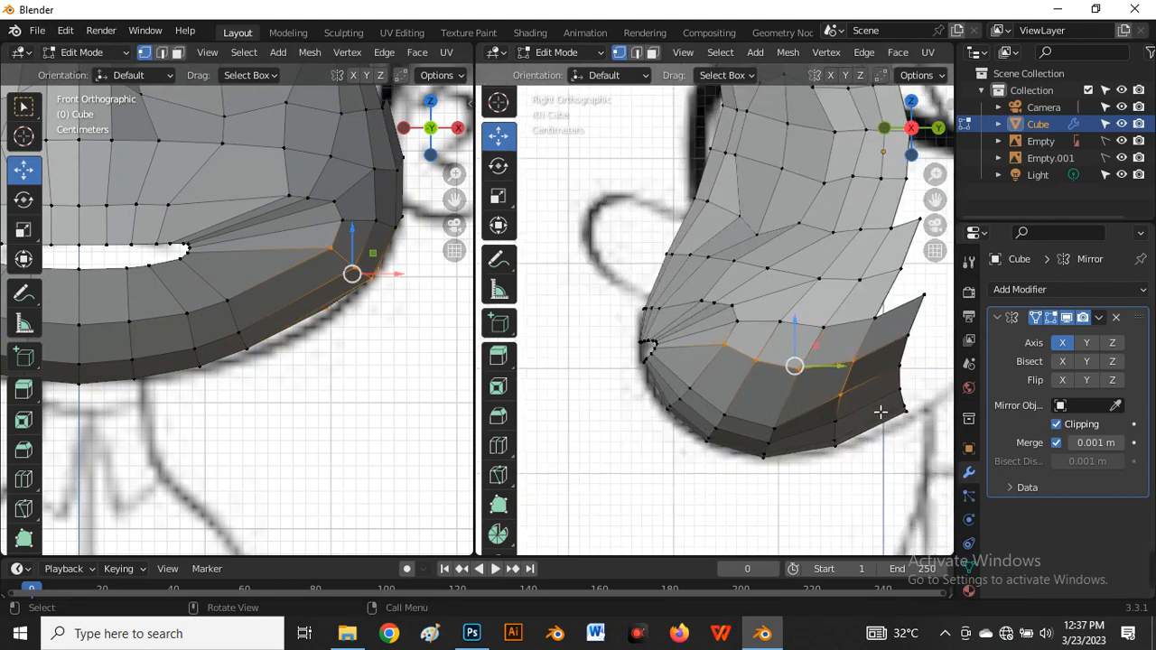
pyautogui.scroll(1, 880, 411)
pyautogui.click(838, 395)
pyautogui.press('g')
pyautogui.press('g')
pyautogui.click(831, 400)
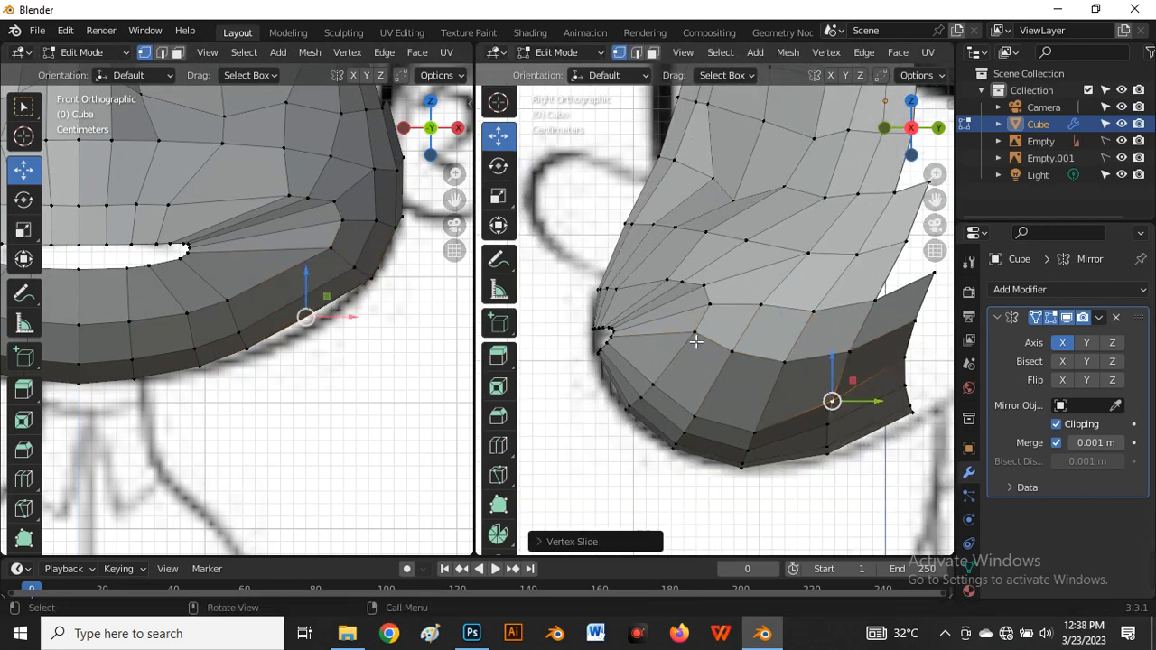
# Select the edge path running back from below the mouth corner and edge-slide it down toward the chin
pyautogui.moveTo(681, 326); pyautogui.dragTo(858, 388)
pyautogui.press('g')
pyautogui.press('g')
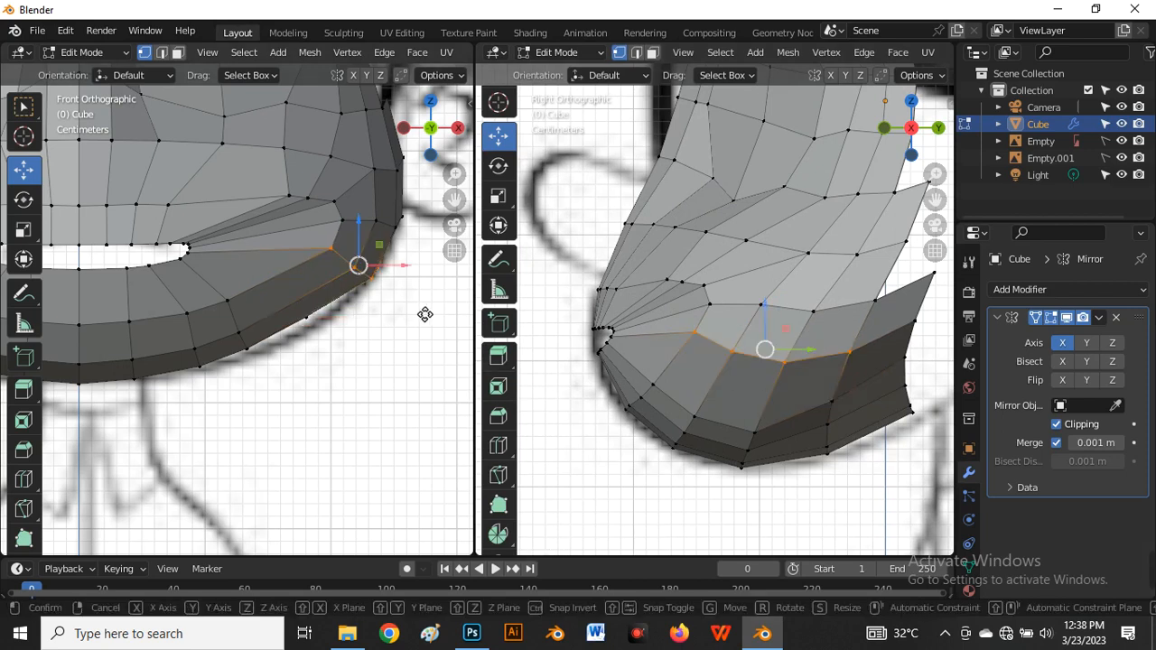
pyautogui.click(399, 334)
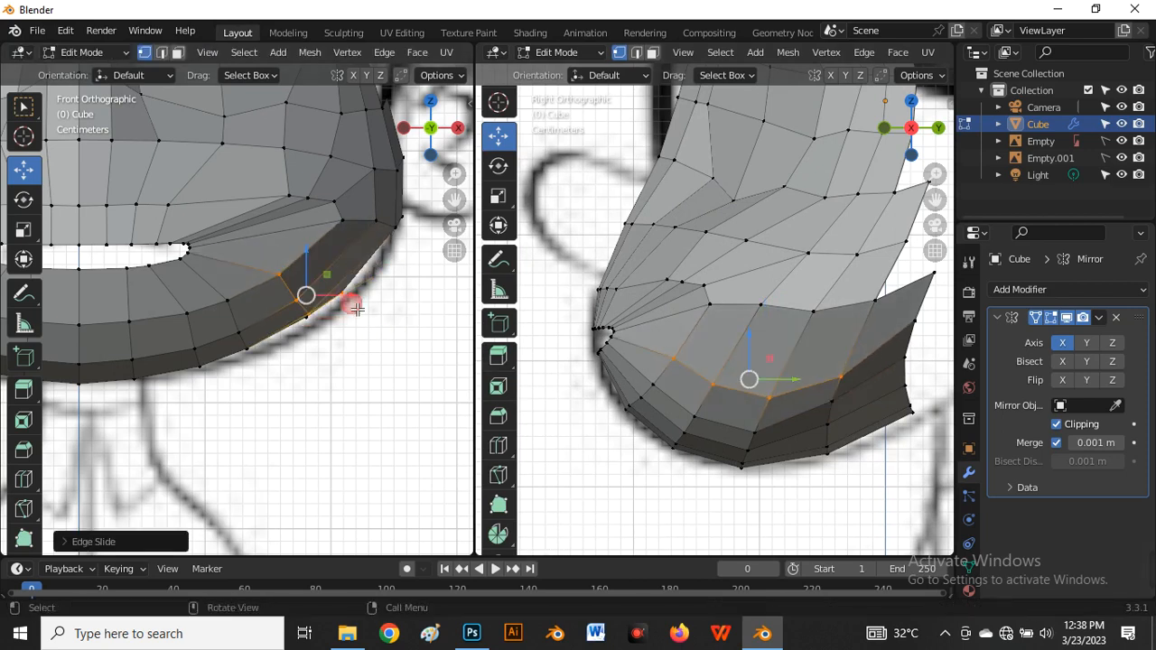
# Vertex-slide the front vertex of the jaw edge path below the mouth corner slightly toward the chin
pyautogui.scroll(1, 264, 297)
pyautogui.scroll(-2, 327, 297)
pyautogui.click(305, 272)
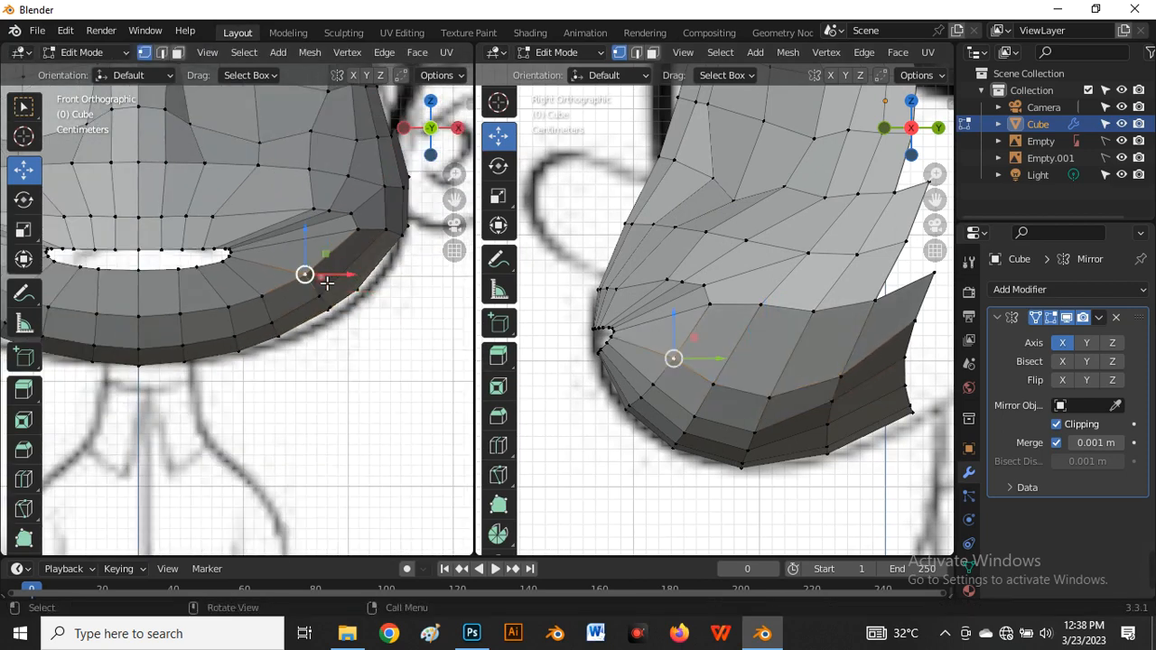
pyautogui.press('g')
pyautogui.press('g')
pyautogui.click(386, 249)
pyautogui.scroll(2, 354, 238)
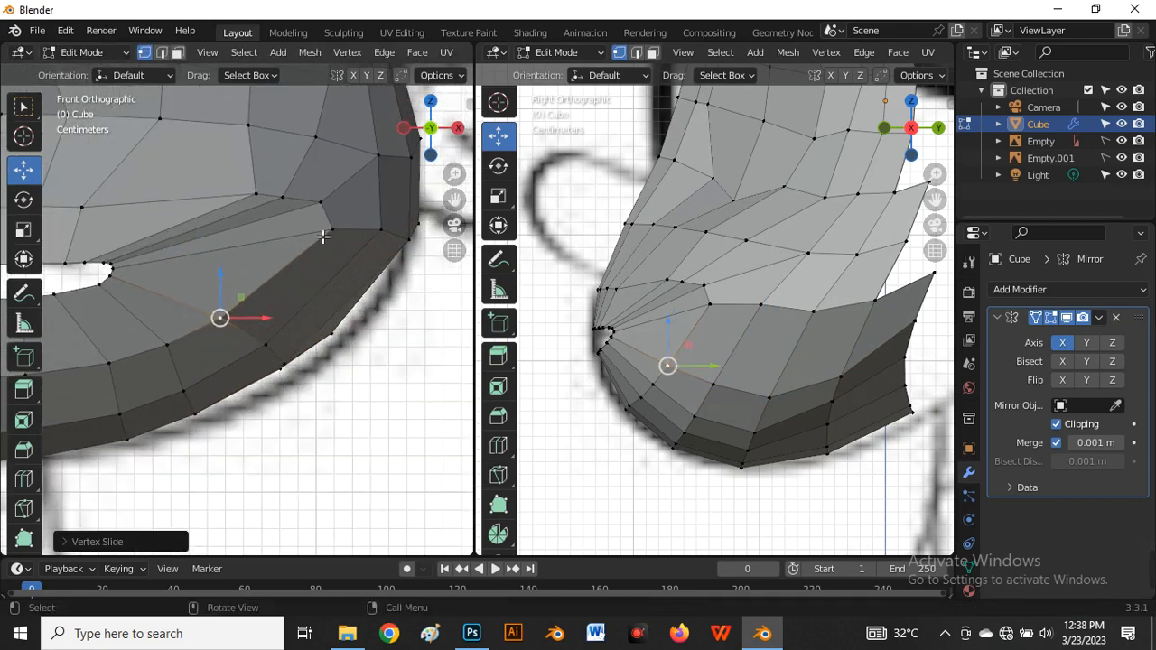
# Vertex-slide the cheek vertex above and outside the mouth corner along its row toward the centre
pyautogui.scroll(-2, 289, 252)
pyautogui.scroll(2, 291, 249)
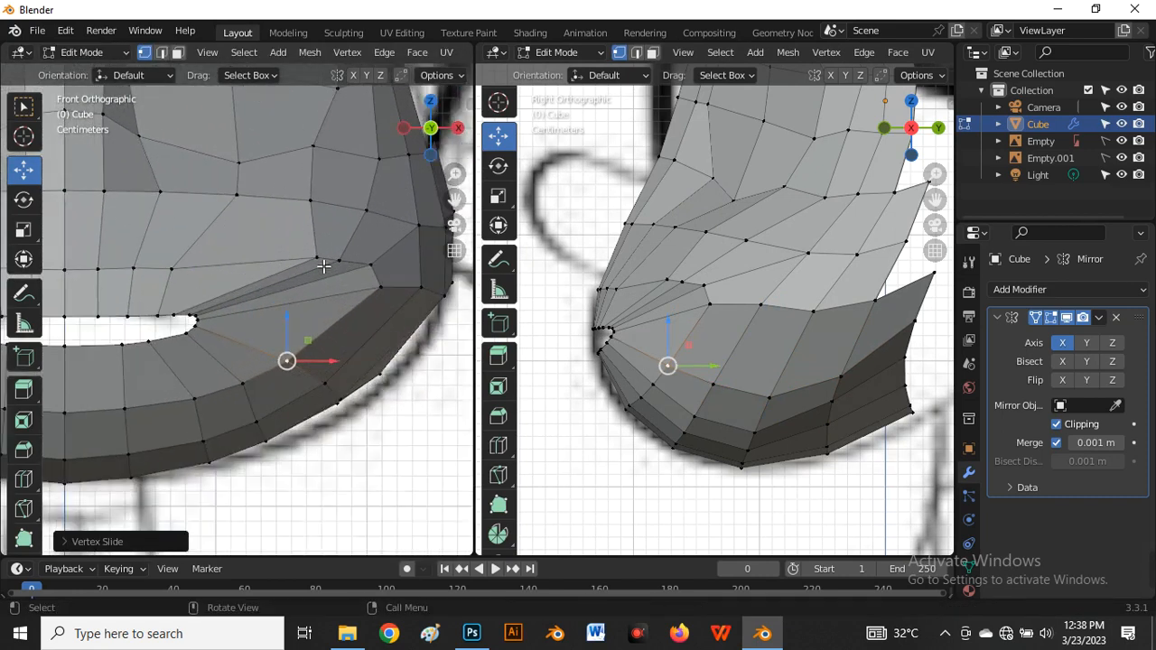
pyautogui.press('g')
pyautogui.press('g')
pyautogui.click(248, 262)
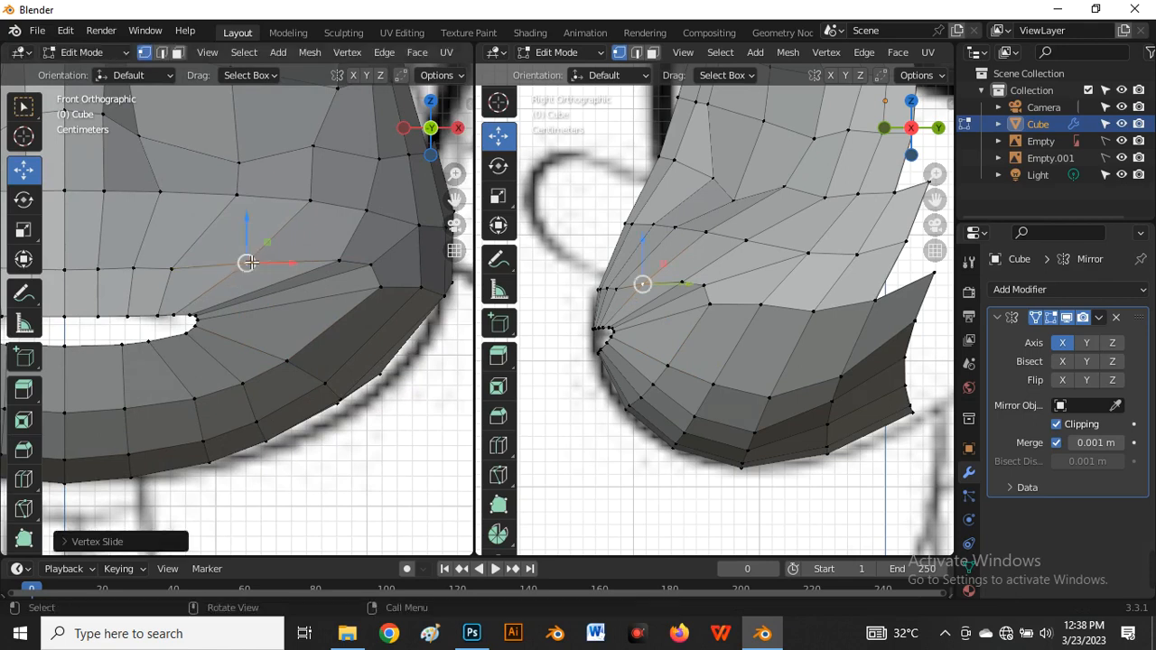
# Vertex-slide the outer vertices in the second row above the upper lip slightly toward the centre line
pyautogui.scroll(-4, 249, 256)
pyautogui.scroll(3, 210, 235)
pyautogui.click(278, 225)
pyautogui.press('g')
pyautogui.press('g')
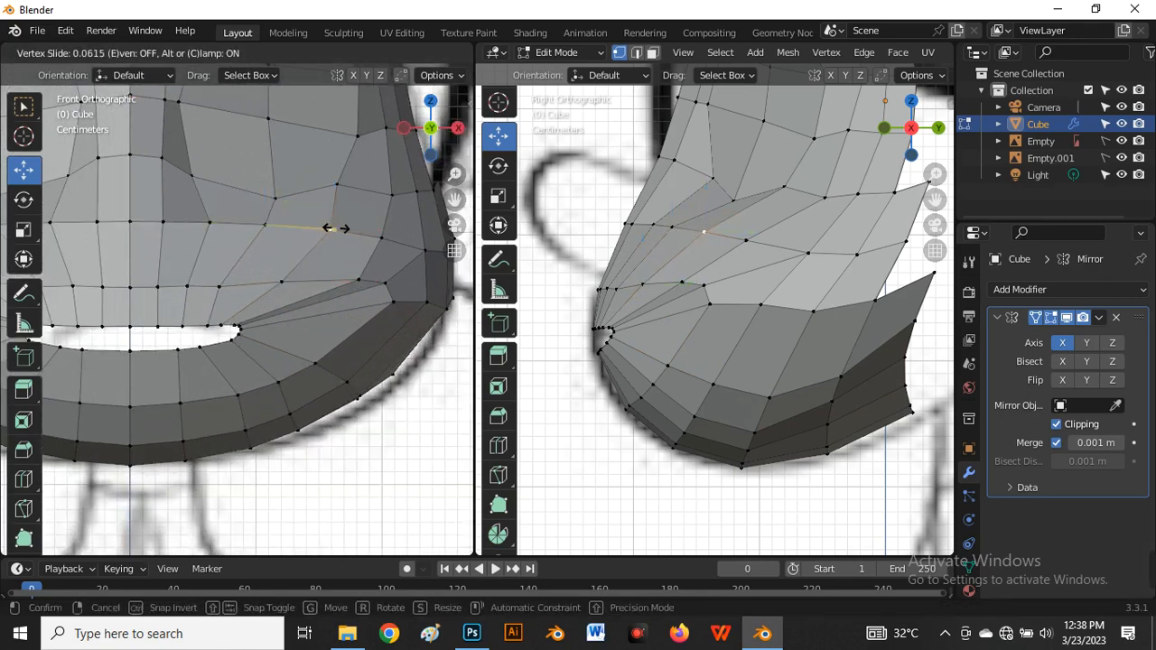
pyautogui.click(331, 228)
# Vertex-slide the vertex just above the mouth corner a little farther along its row toward the centre
pyautogui.scroll(2, 289, 283)
pyautogui.click(278, 281)
pyautogui.press('g')
pyautogui.press('g')
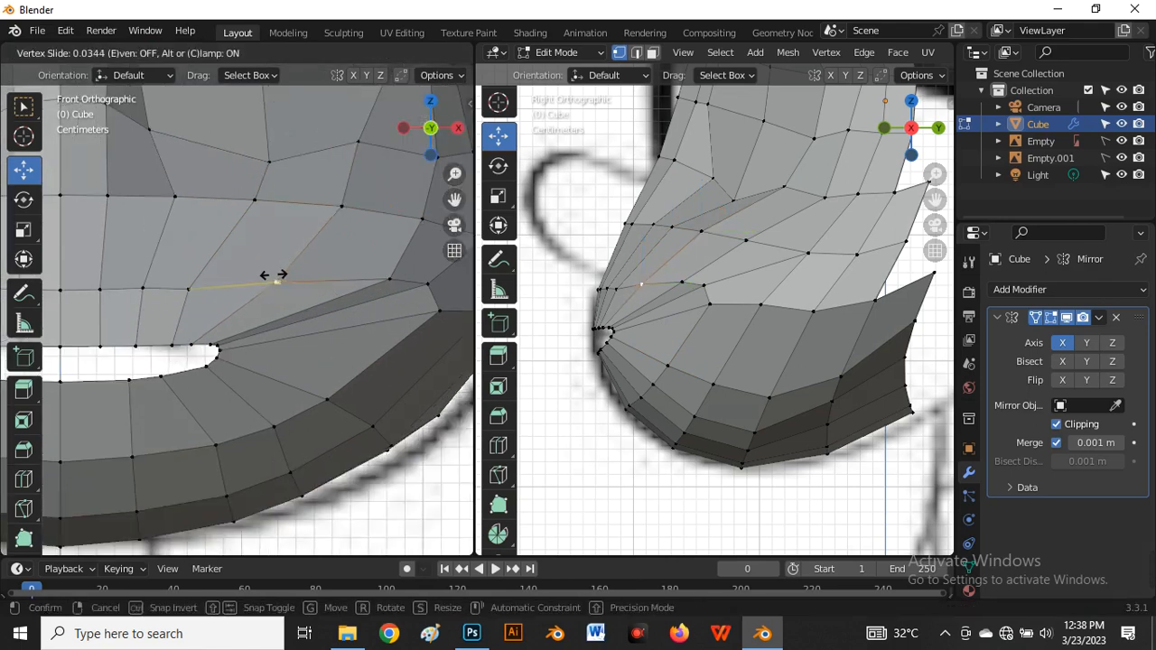
pyautogui.click(260, 275)
pyautogui.scroll(-3, 289, 279)
pyautogui.scroll(4, 289, 279)
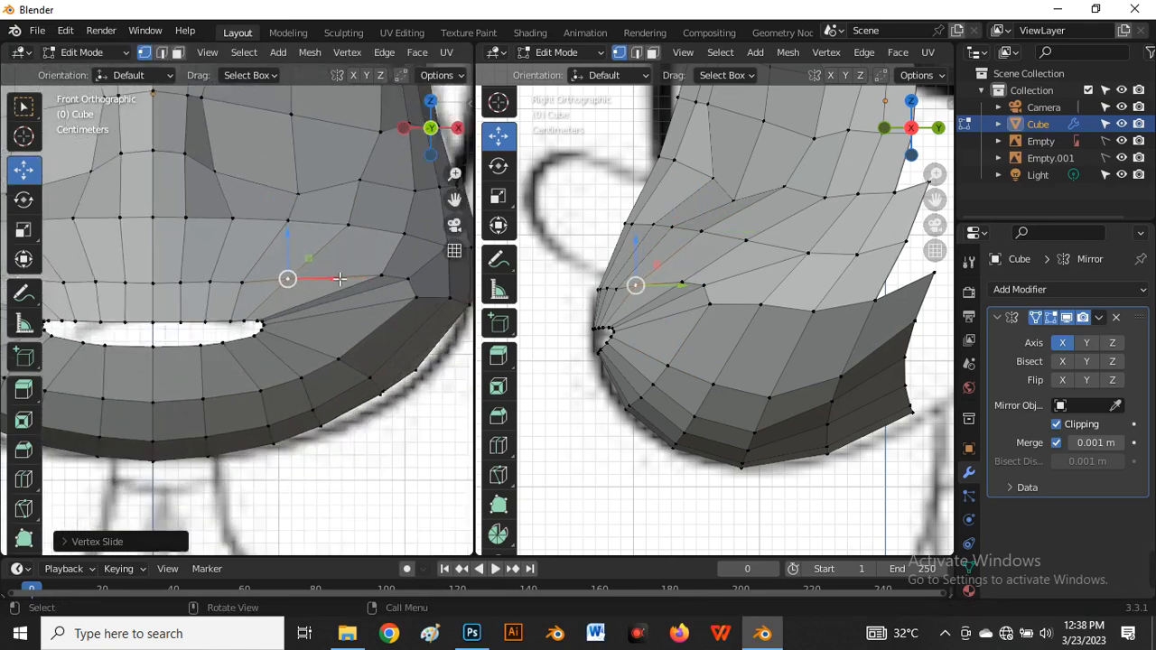
# Vertex-slide the cheek vertex above and outside the mouth corner along its row toward the centre
pyautogui.click(413, 277)
pyautogui.press('g')
pyautogui.press('g')
pyautogui.click(338, 262)
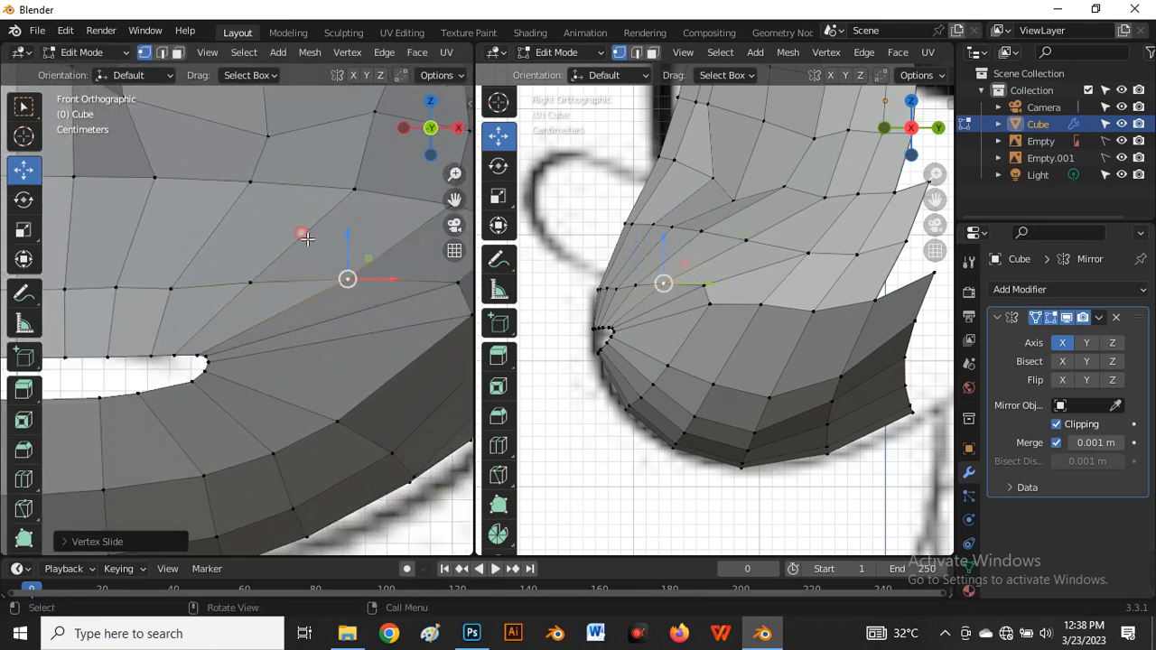
# Vertex-slide the vertex outward of the mouth corner down along the jaw row toward the chin
pyautogui.scroll(-4, 301, 235)
pyautogui.scroll(3, 358, 277)
pyautogui.click(395, 251)
pyautogui.press('g')
pyautogui.press('g')
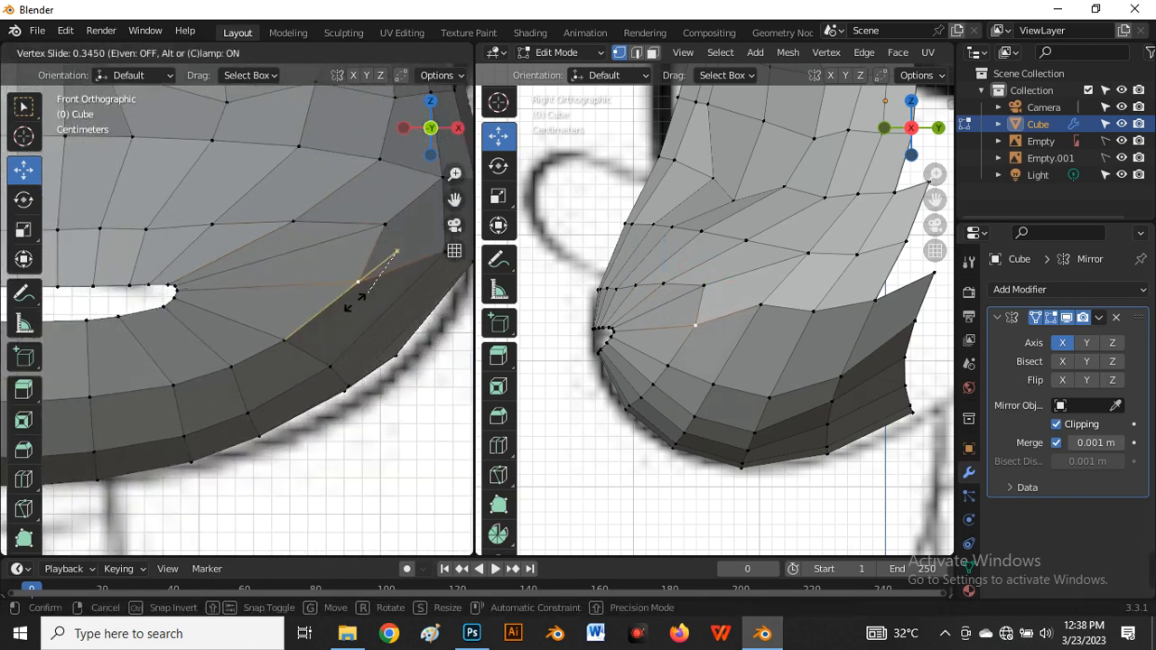
pyautogui.click(346, 323)
# Vertex-slide the cheek vertex just above the one beside the mouth corner inward and down toward the mouth
pyautogui.click(385, 225)
pyautogui.press('g')
pyautogui.press('g')
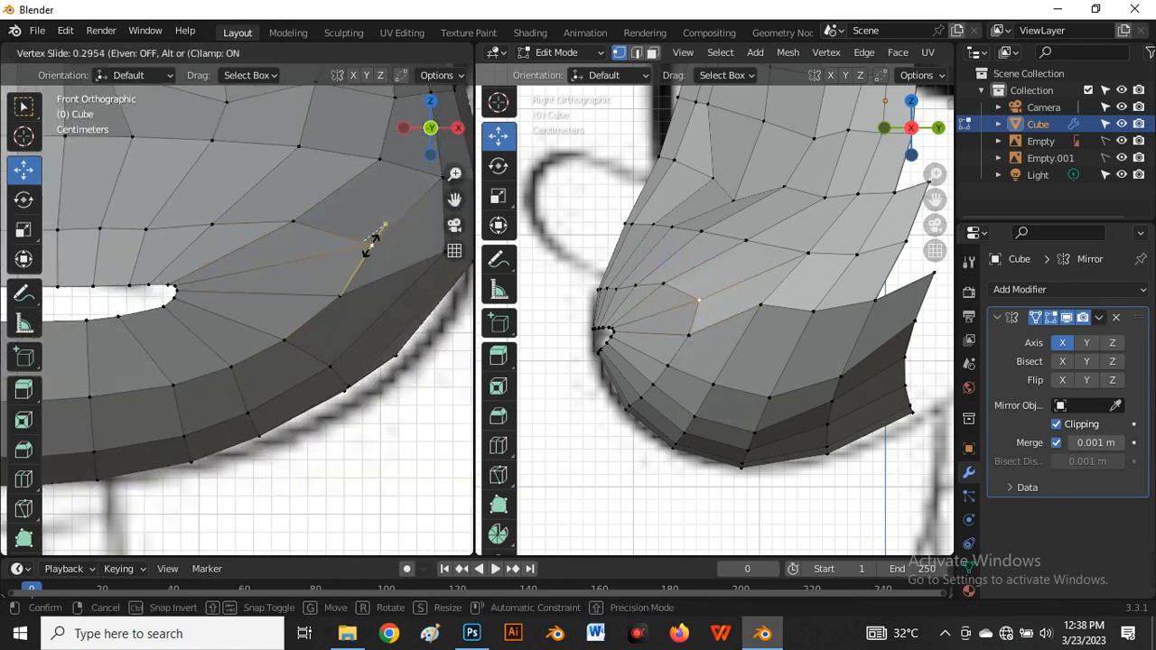
pyautogui.click(348, 252)
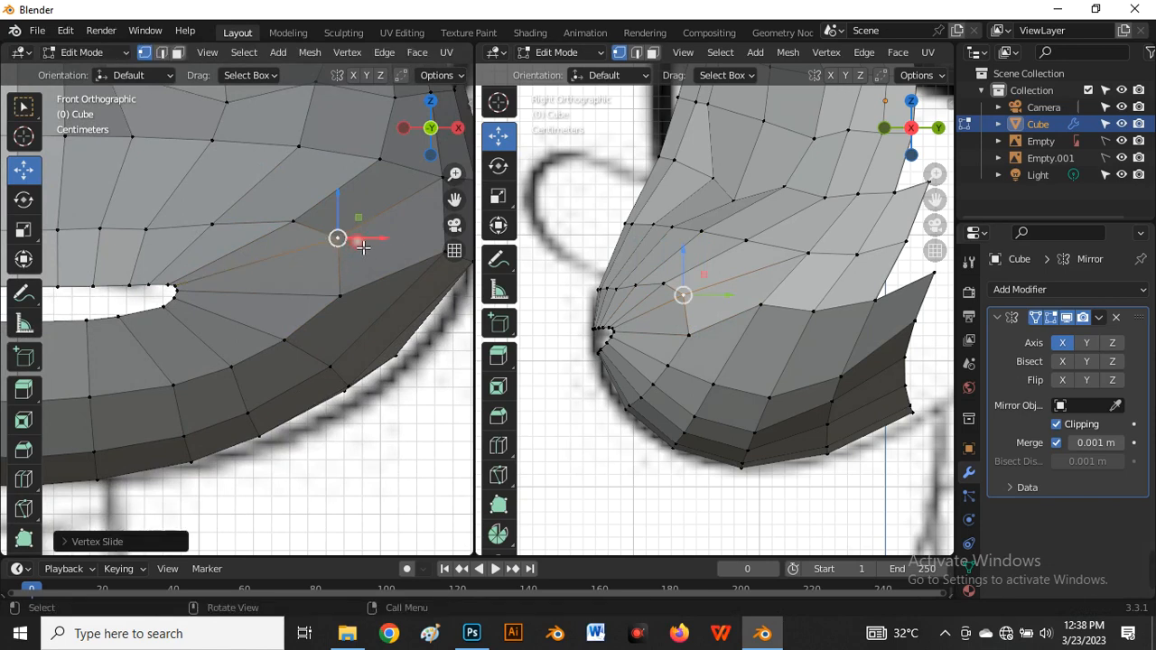
# Vertex-slide the vertex beside the mouth corner slightly toward the mouth and chin, and fine-tune the next jaw-row vertex below it
pyautogui.scroll(-4, 322, 302)
pyautogui.scroll(4, 400, 245)
pyautogui.press('g')
pyautogui.press('g')
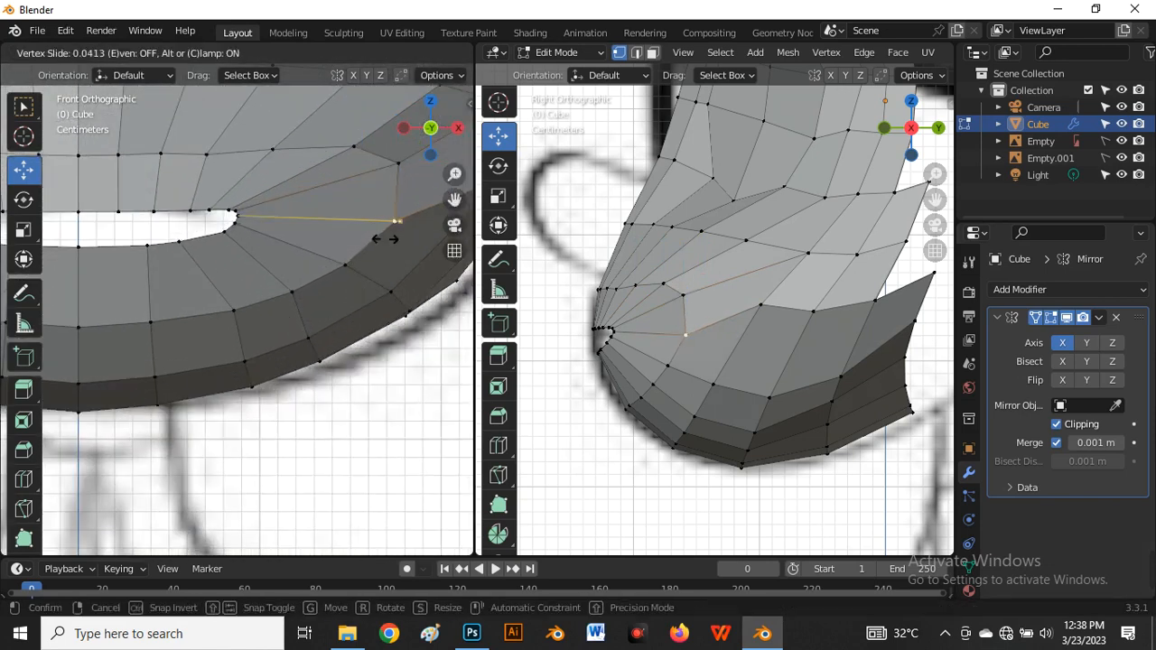
pyautogui.click(383, 238)
pyautogui.scroll(-2, 348, 270)
pyautogui.press('g')
pyautogui.press('g')
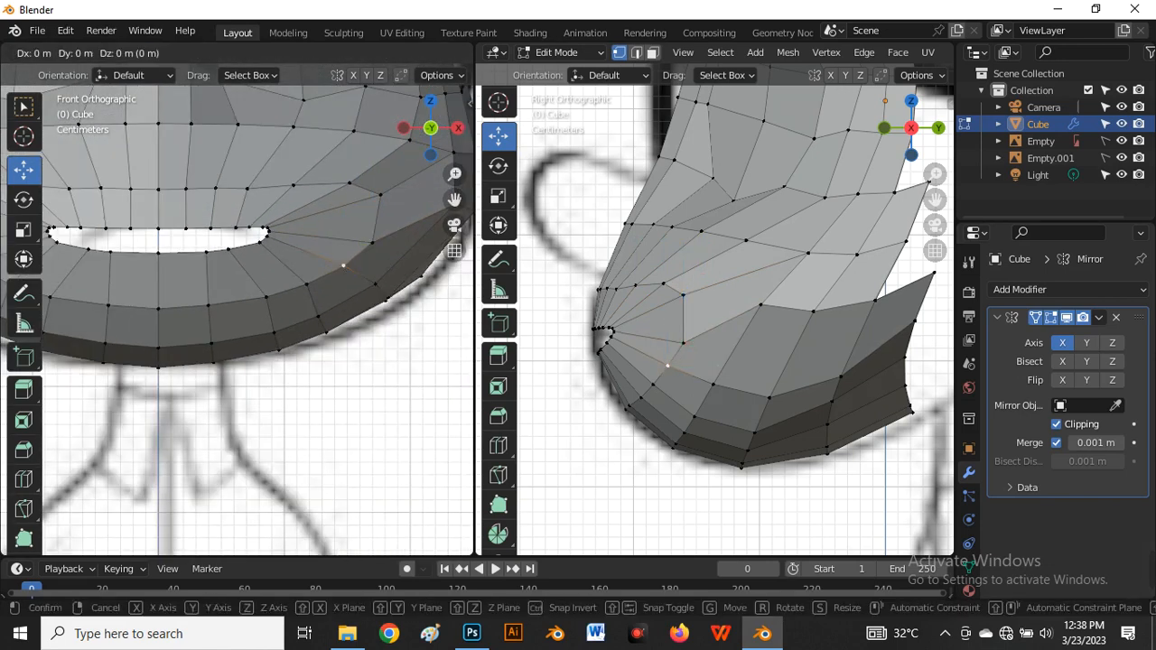
pyautogui.click(346, 269)
pyautogui.scroll(-4, 212, 303)
pyautogui.scroll(5, 201, 305)
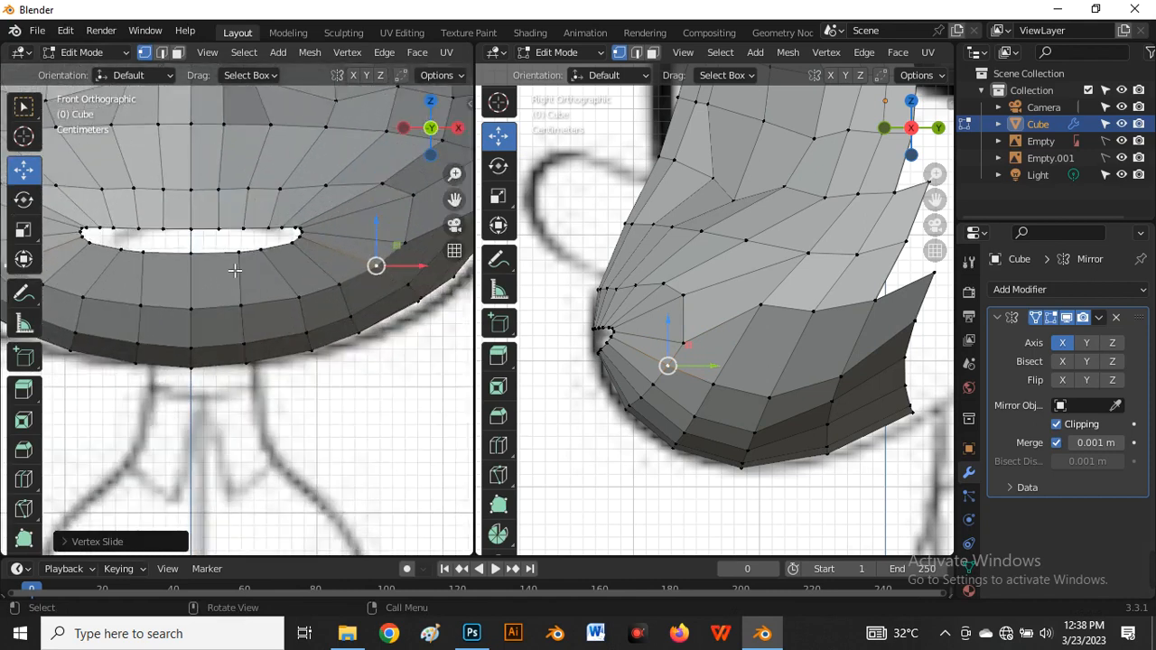
# Edge-slide the vertical edge below the lower lip nearest the centre line by about a third toward the centre
pyautogui.click(242, 289)
pyautogui.keyDown('shift'); pyautogui.click(253, 302); pyautogui.keyUp('shift')
pyautogui.scroll(2, 265, 279)
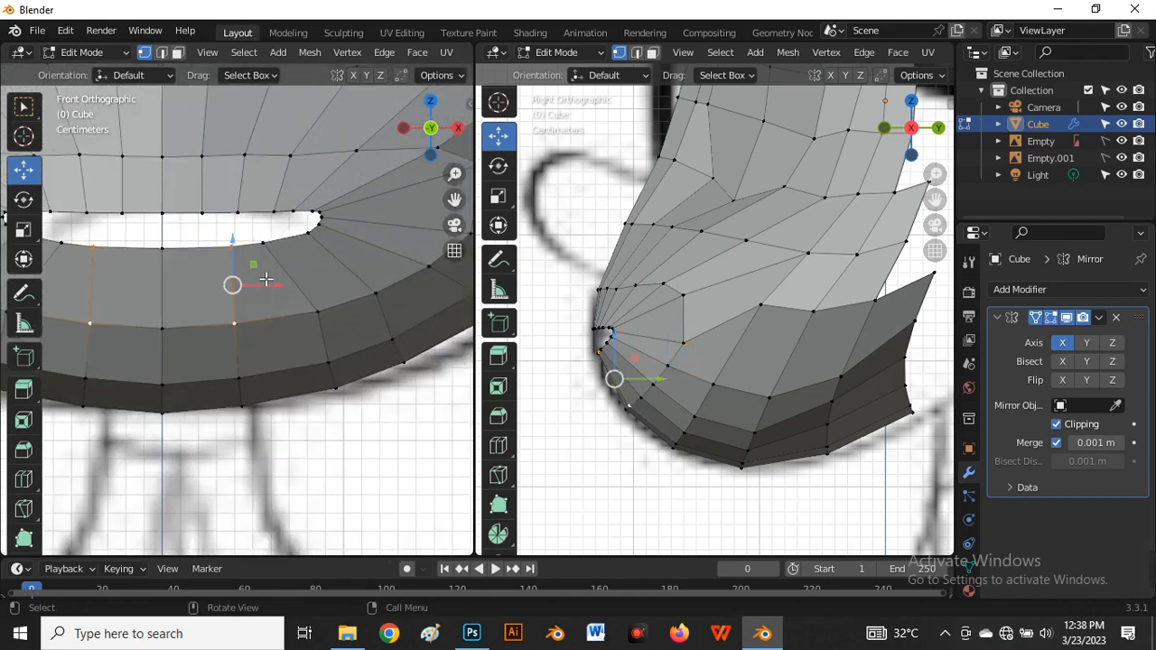
pyautogui.press('g')
pyautogui.press('g')
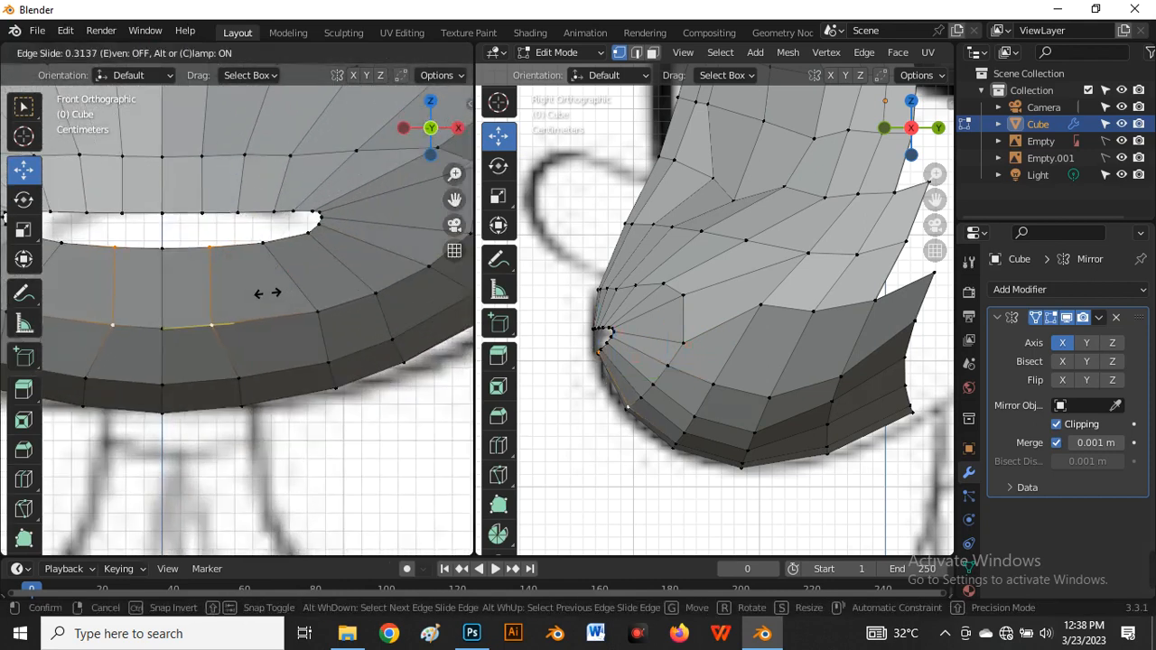
pyautogui.click(269, 298)
# Edge-slide the lowest chin edge of the column nearest the centre line toward the centre, and nudge it slightly into place
pyautogui.moveTo(267, 372); pyautogui.dragTo(226, 427)
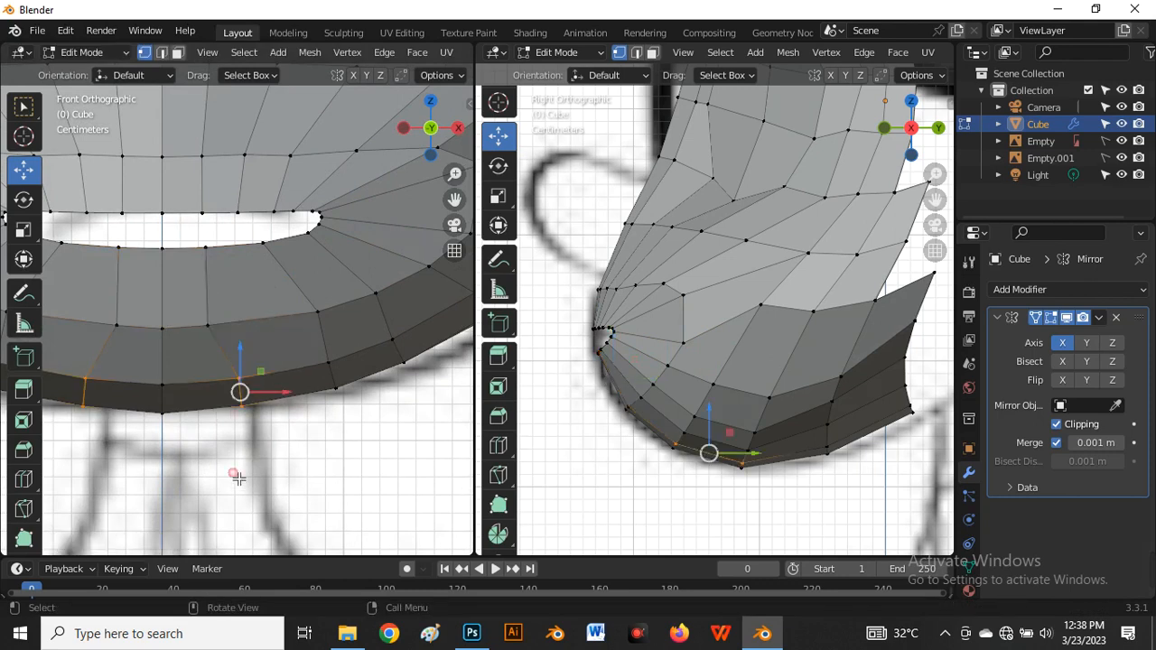
pyautogui.press('g')
pyautogui.press('g')
pyautogui.click(209, 479)
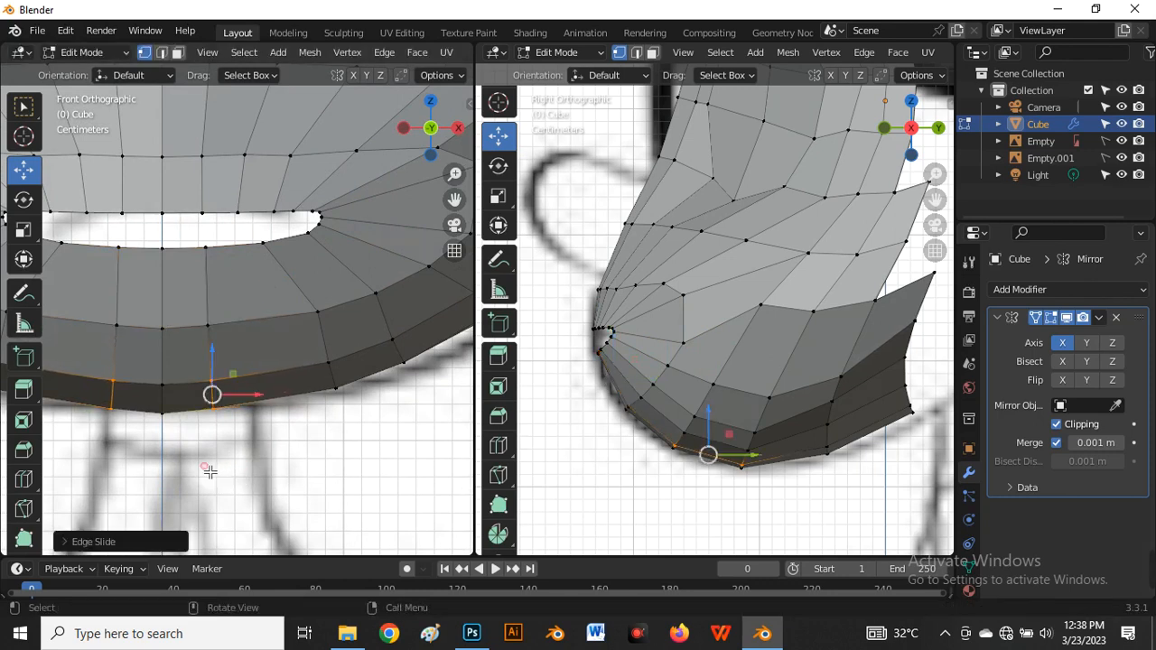
pyautogui.scroll(2, 191, 423)
pyautogui.moveTo(226, 359); pyautogui.dragTo(232, 364)
pyautogui.scroll(-5, 234, 350)
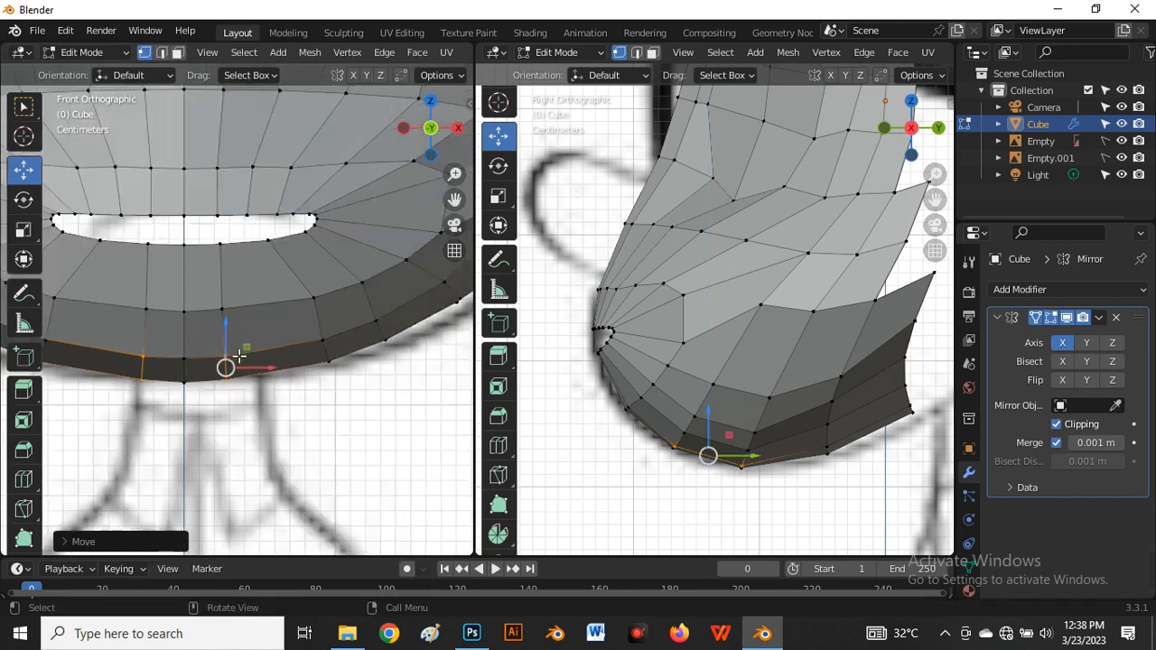
# Edge-slide the second chin edge path from the centre line, spanning the three lower rows, about a third toward the centre
pyautogui.click(287, 316)
pyautogui.keyDown('ctrl'); pyautogui.click(307, 362); pyautogui.keyUp('ctrl')
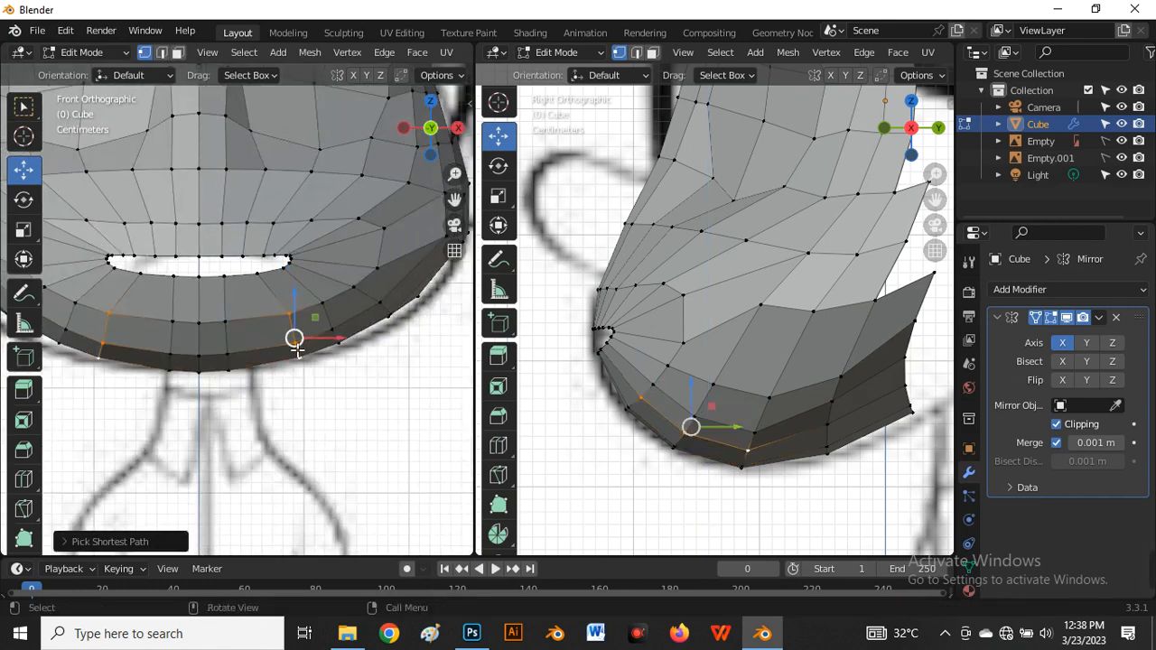
pyautogui.scroll(2, 307, 363)
pyautogui.press('g')
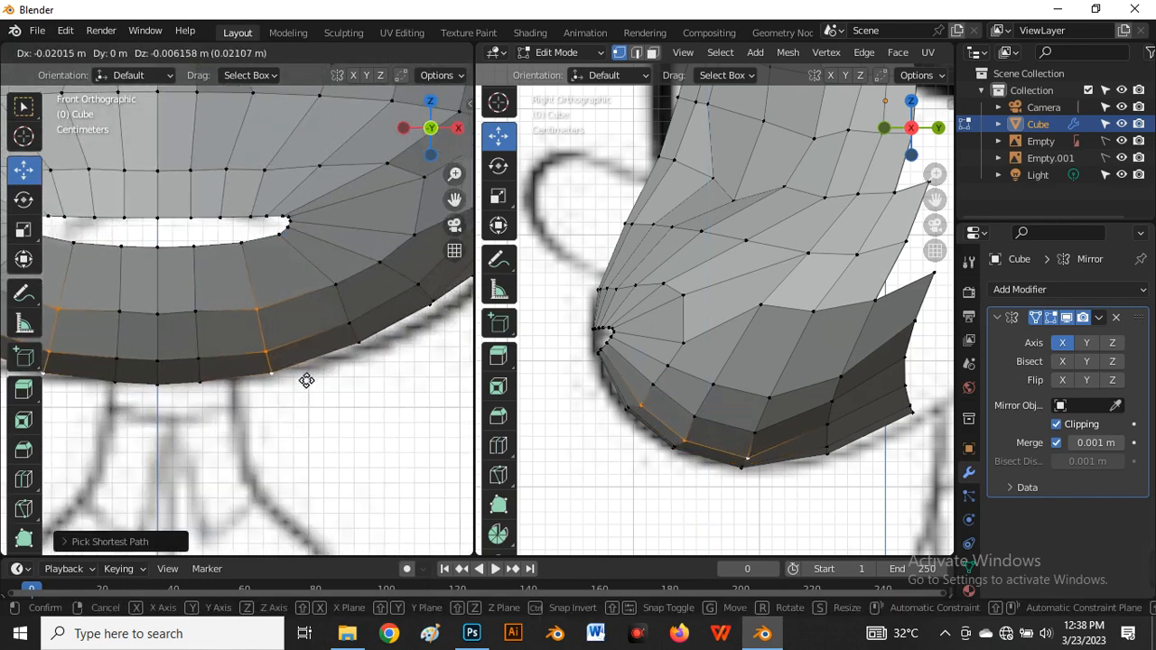
pyautogui.rightClick(310, 377)
pyautogui.press('g')
pyautogui.press('g')
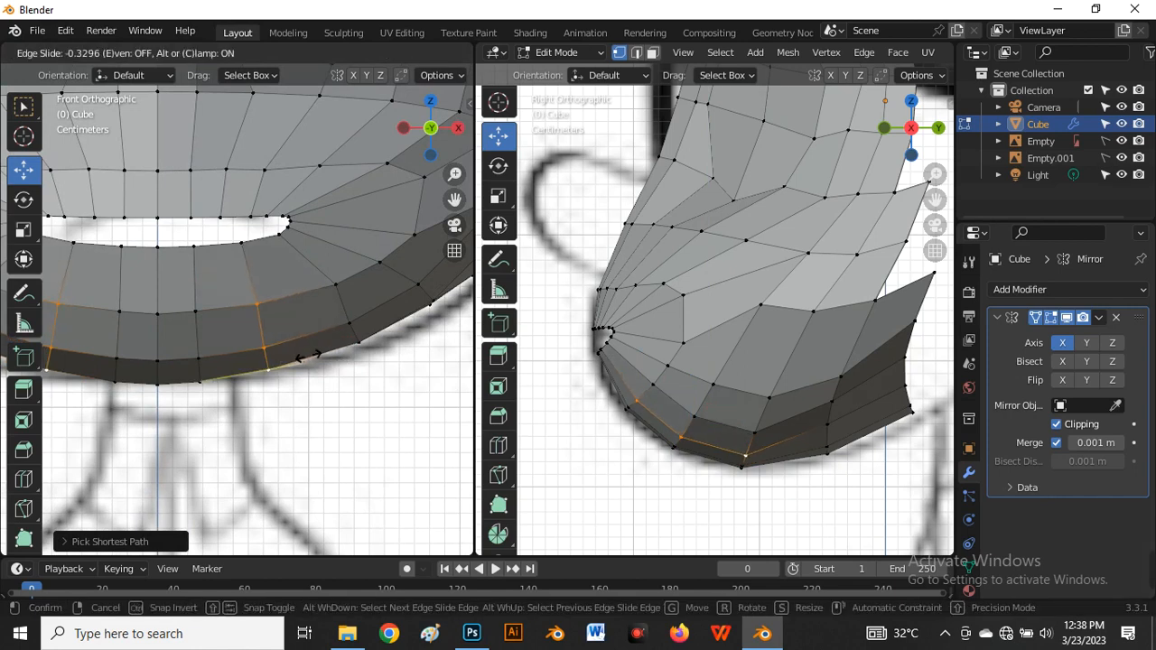
pyautogui.click(312, 360)
# Edge-slide the third chin edge path from the centre line, spanning the three lower rows, about a third toward the centre
pyautogui.click(336, 287)
pyautogui.keyDown('ctrl'); pyautogui.click(366, 349); pyautogui.keyUp('ctrl')
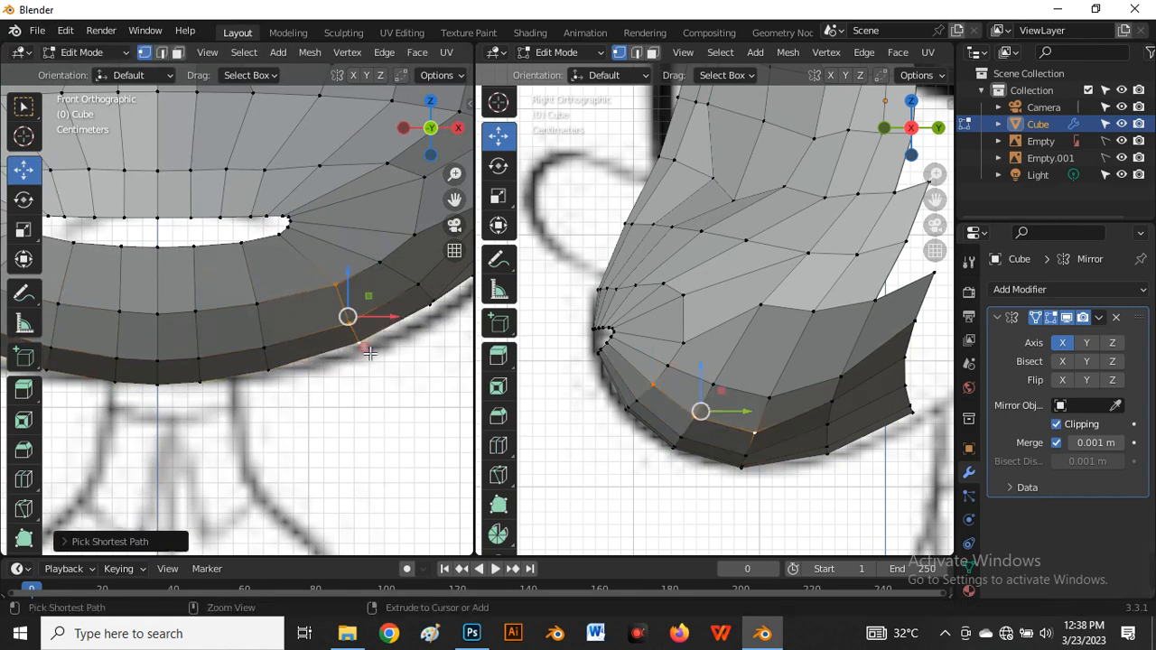
pyautogui.press('g')
pyautogui.press('g')
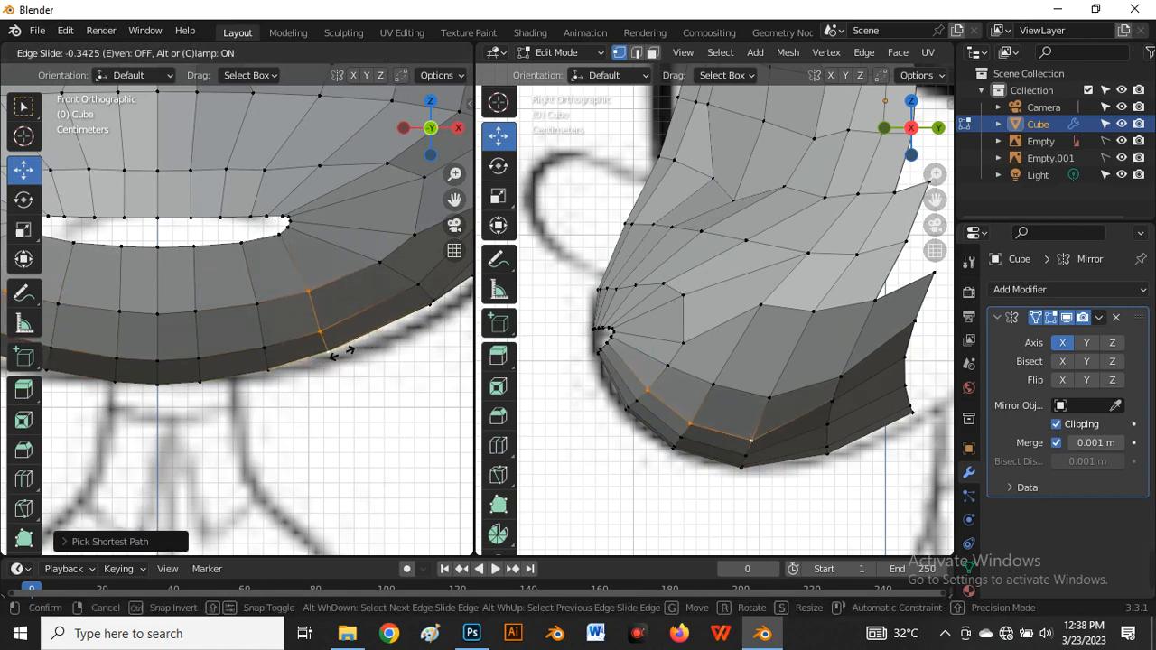
pyautogui.click(331, 350)
pyautogui.scroll(-3, 310, 332)
pyautogui.scroll(4, 268, 323)
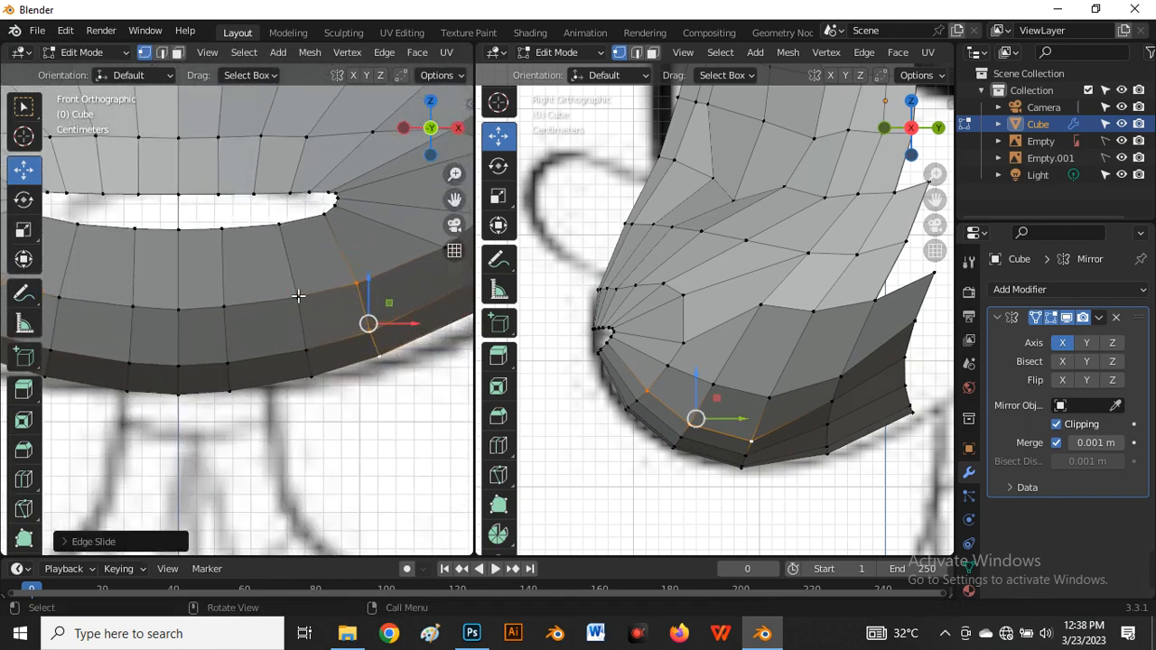
# Nudge the first and second vertices from the centre line in the row below the lower lip slightly downward
pyautogui.click(298, 296)
pyautogui.moveTo(307, 272); pyautogui.dragTo(313, 281)
pyautogui.click(227, 300)
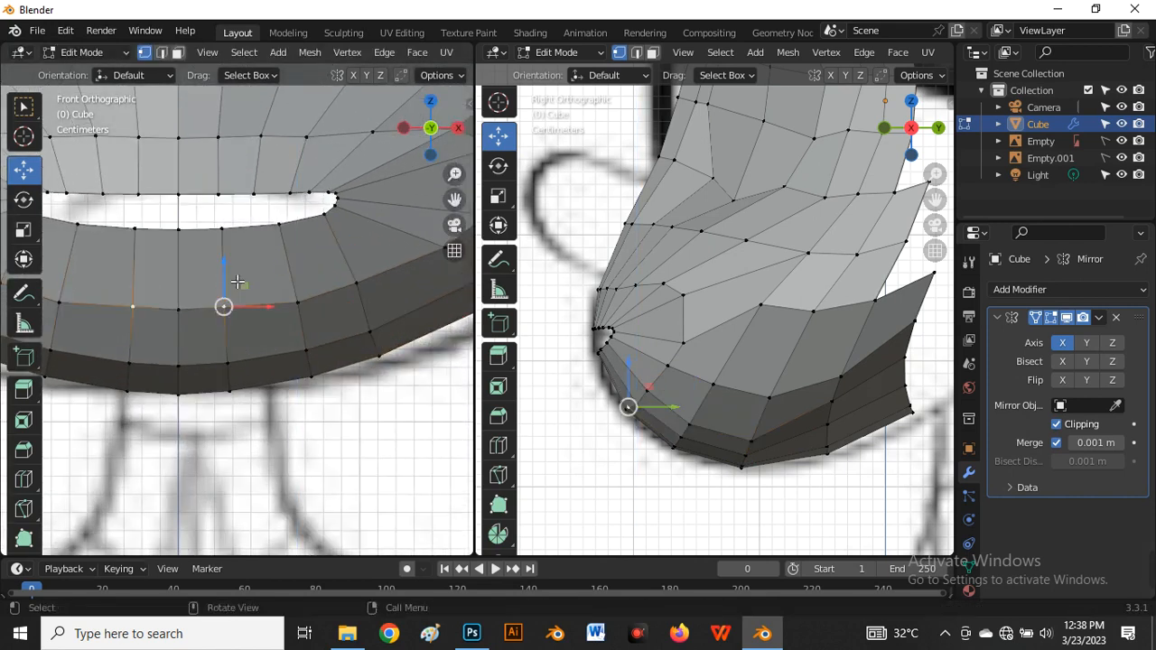
pyautogui.moveTo(237, 282); pyautogui.dragTo(236, 284)
pyautogui.scroll(-3, 237, 298)
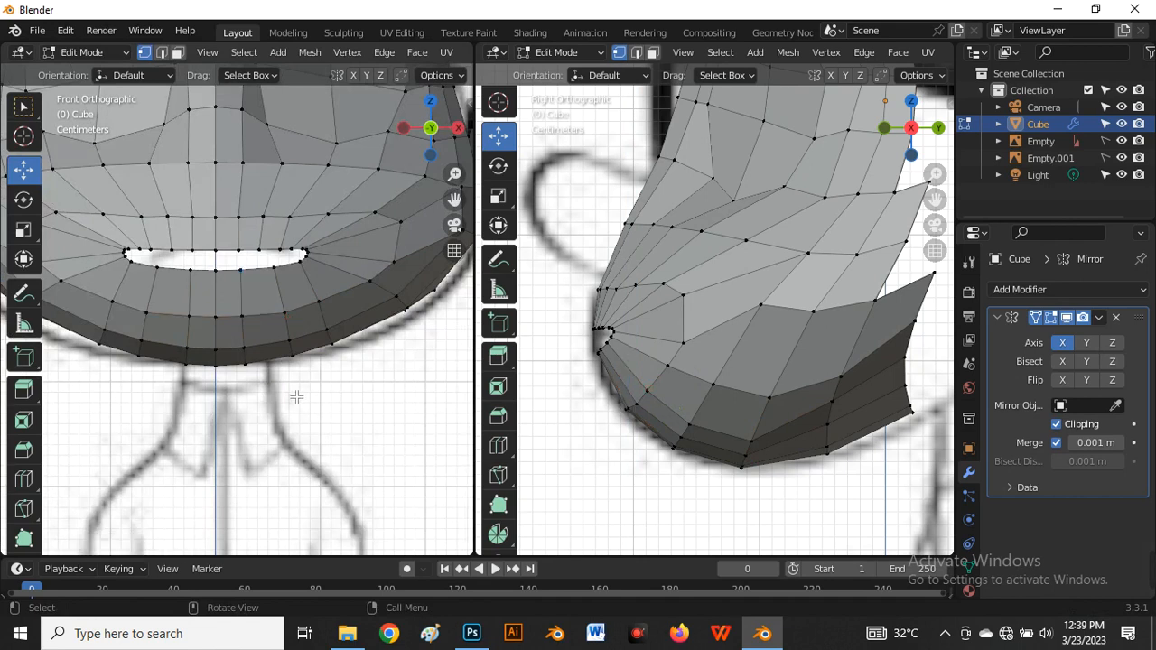
pyautogui.scroll(-3, 311, 411)
pyautogui.scroll(4, 327, 343)
pyautogui.moveTo(317, 338); pyautogui.dragTo(405, 389)
pyautogui.scroll(3, 365, 402)
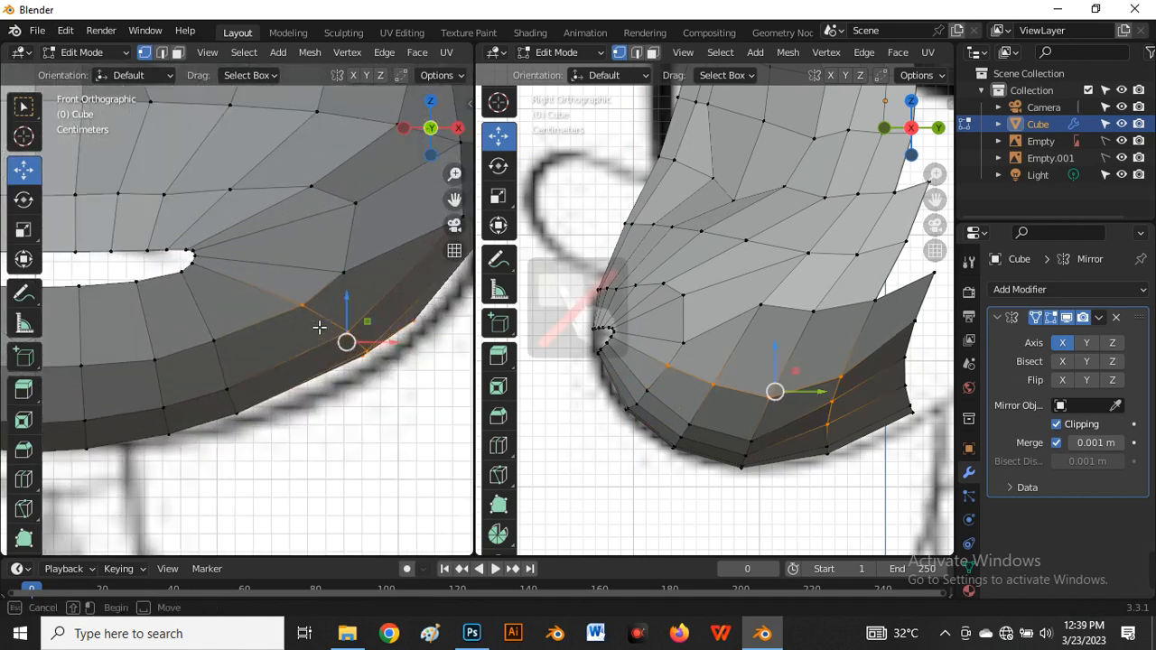
pyautogui.hotkey('alt', 'a')
# Edge-slide the path running from below the mouth corner out across the jaw slightly toward the chin, excluding its last vertex
pyautogui.click(303, 305)
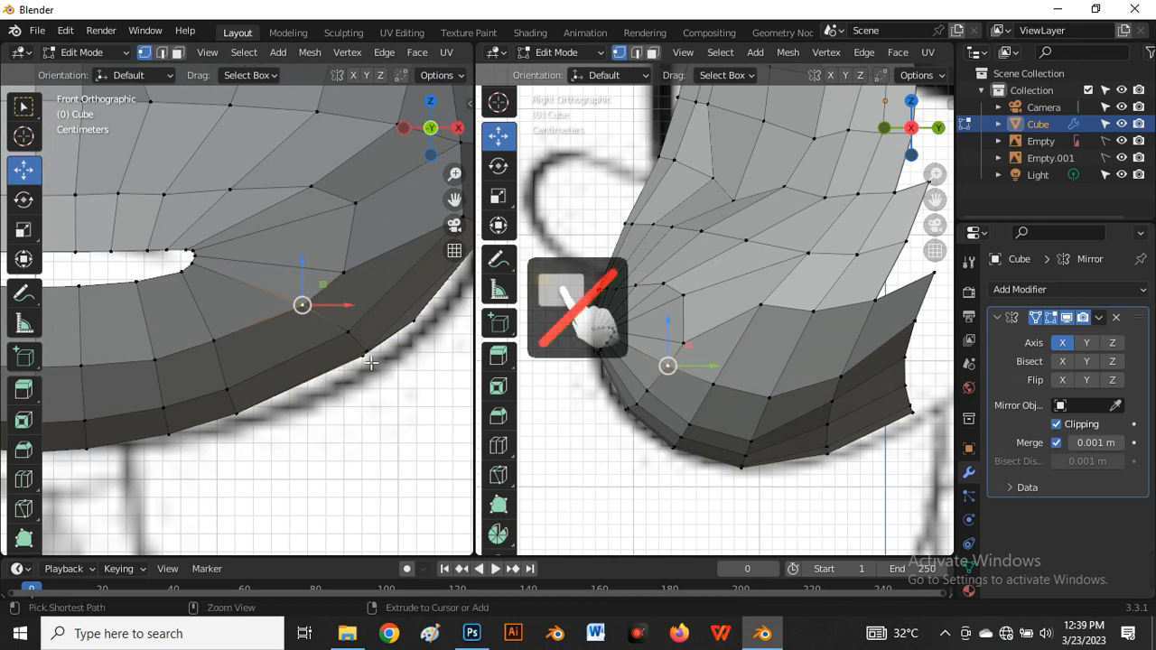
pyautogui.keyDown('ctrl'); pyautogui.click(357, 330); pyautogui.keyUp('ctrl')
pyautogui.scroll(-1, 357, 361)
pyautogui.scroll(2, 357, 361)
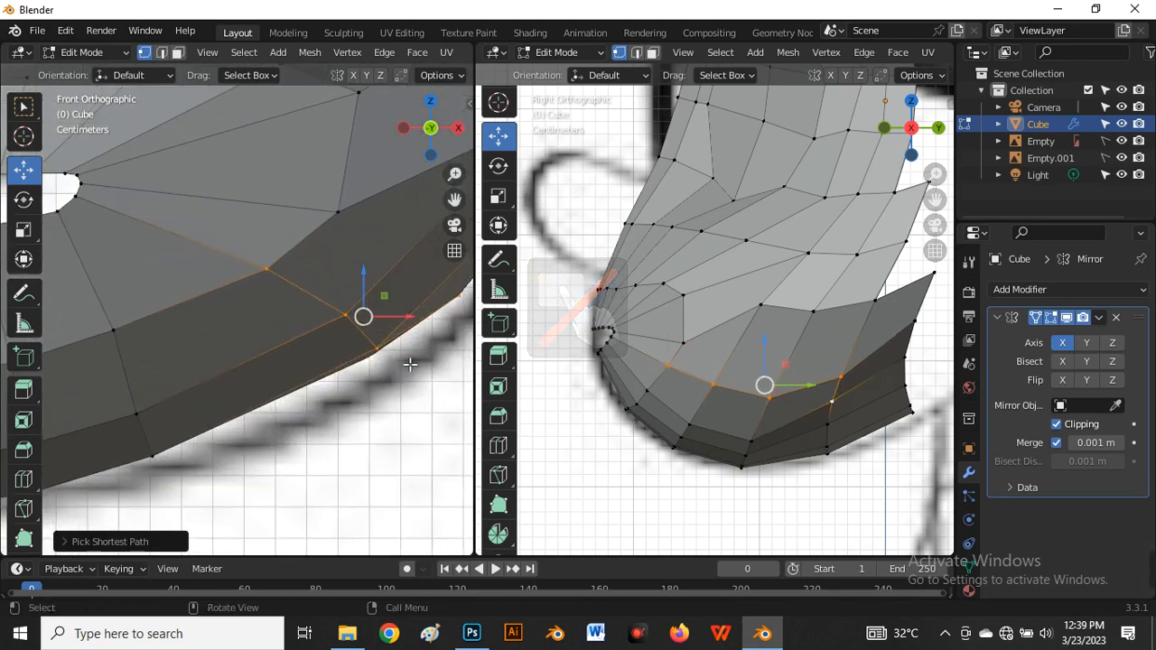
pyautogui.keyDown('shift'); pyautogui.click(843, 408); pyautogui.keyUp('shift')
pyautogui.scroll(-2, 390, 377)
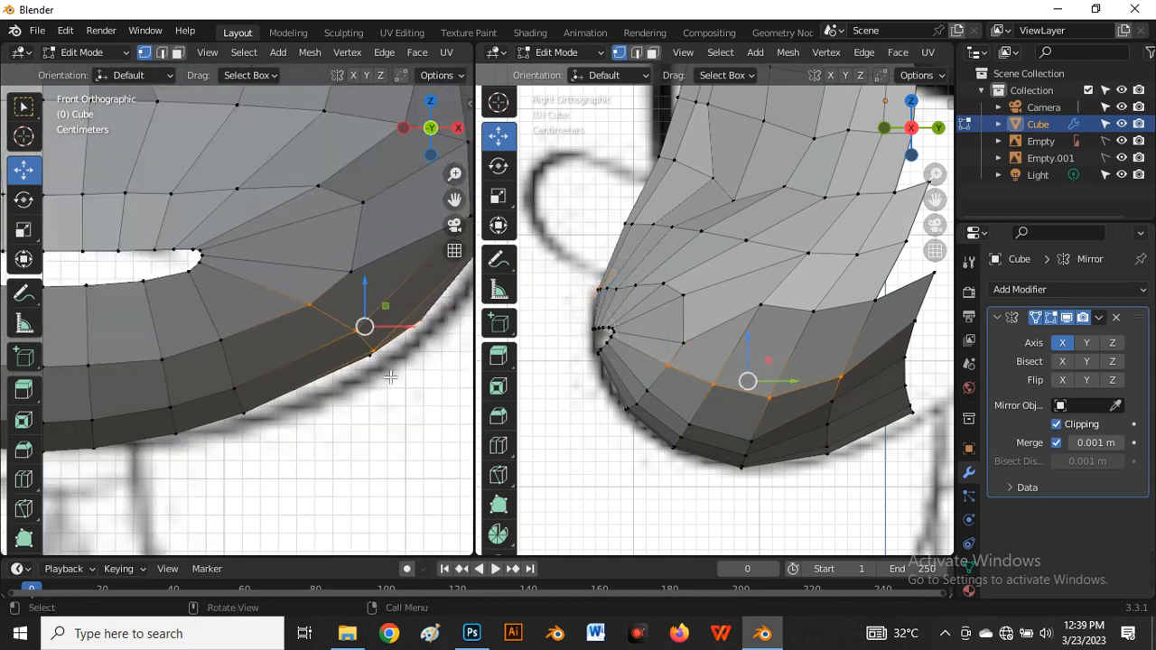
pyautogui.press('g')
pyautogui.press('g')
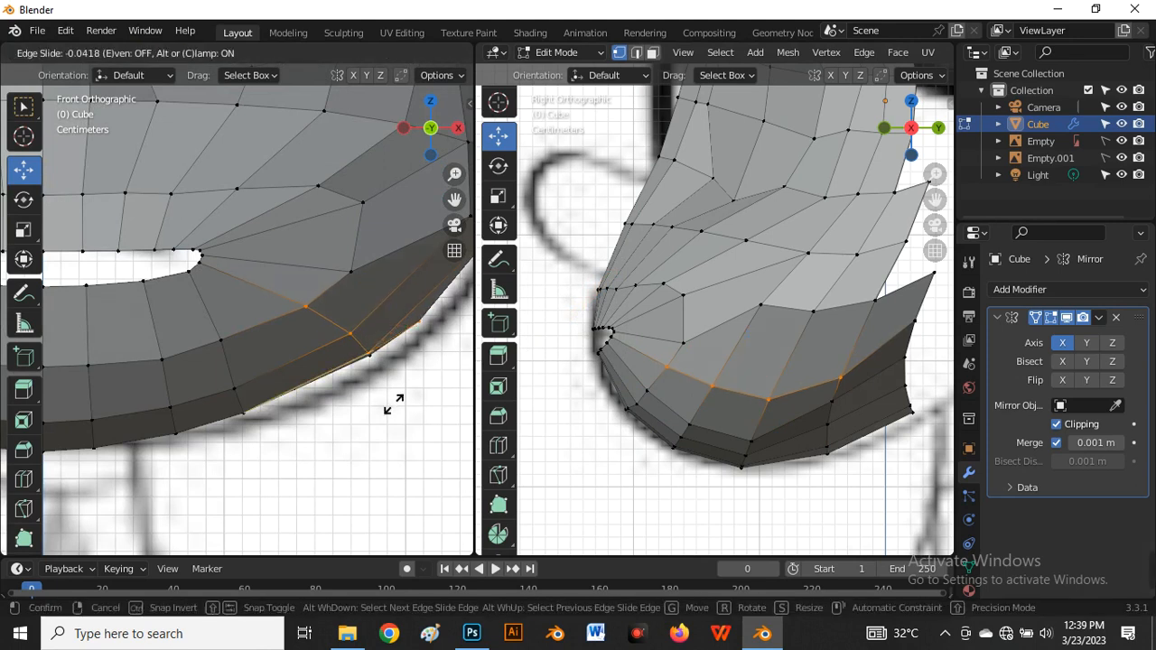
pyautogui.click(383, 419)
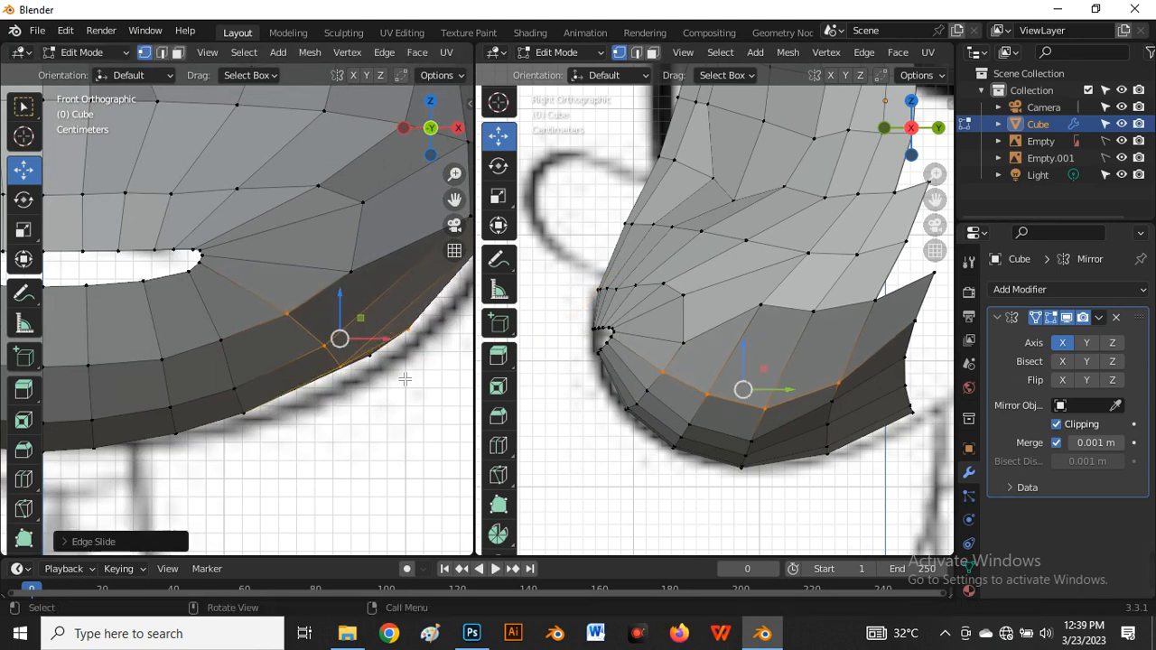
# Vertex-slide the jaw outline vertex left out of the adjusted path along its edge toward the chin
pyautogui.click(370, 358)
pyautogui.press('g')
pyautogui.press('g')
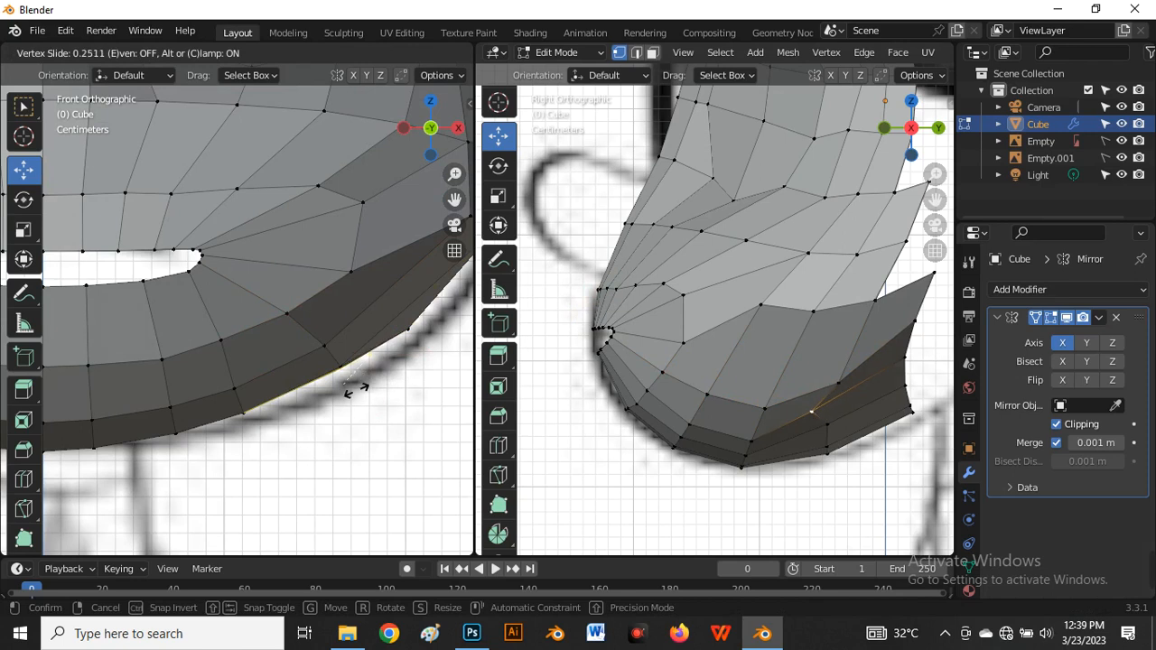
pyautogui.click(356, 393)
# In the side view, vertex-slide the same jaw vertex slightly rearward and down to line up with the column below it
pyautogui.scroll(2, 813, 407)
pyautogui.press('g')
pyautogui.press('g')
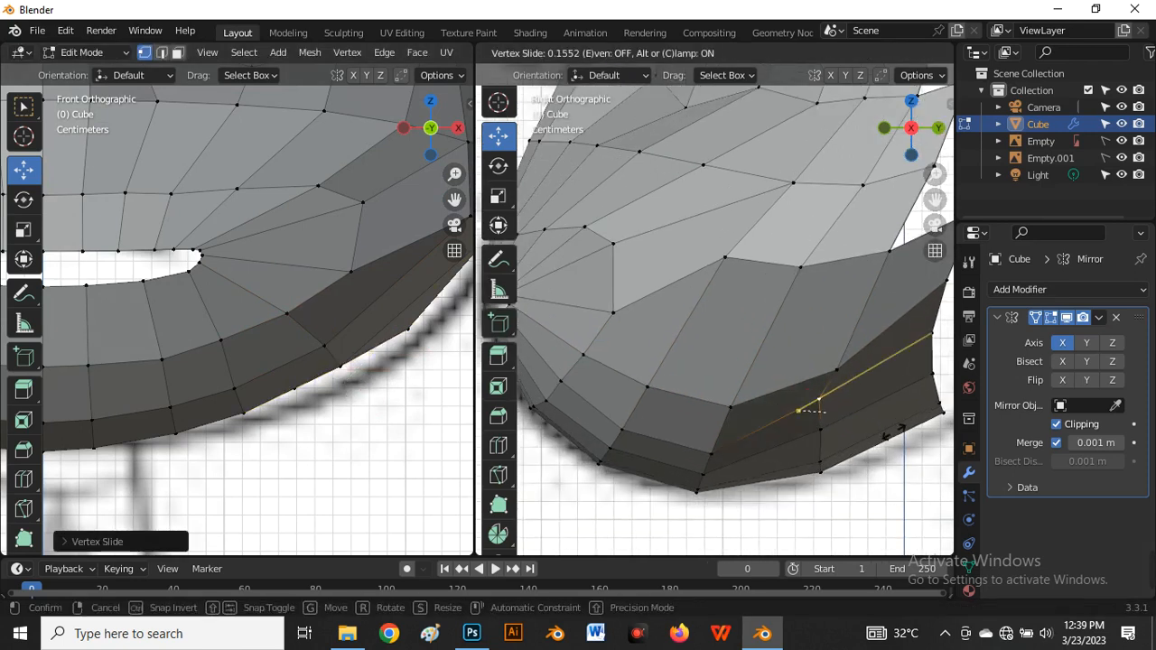
pyautogui.click(894, 432)
pyautogui.press('g')
pyautogui.press('g')
pyautogui.click(874, 421)
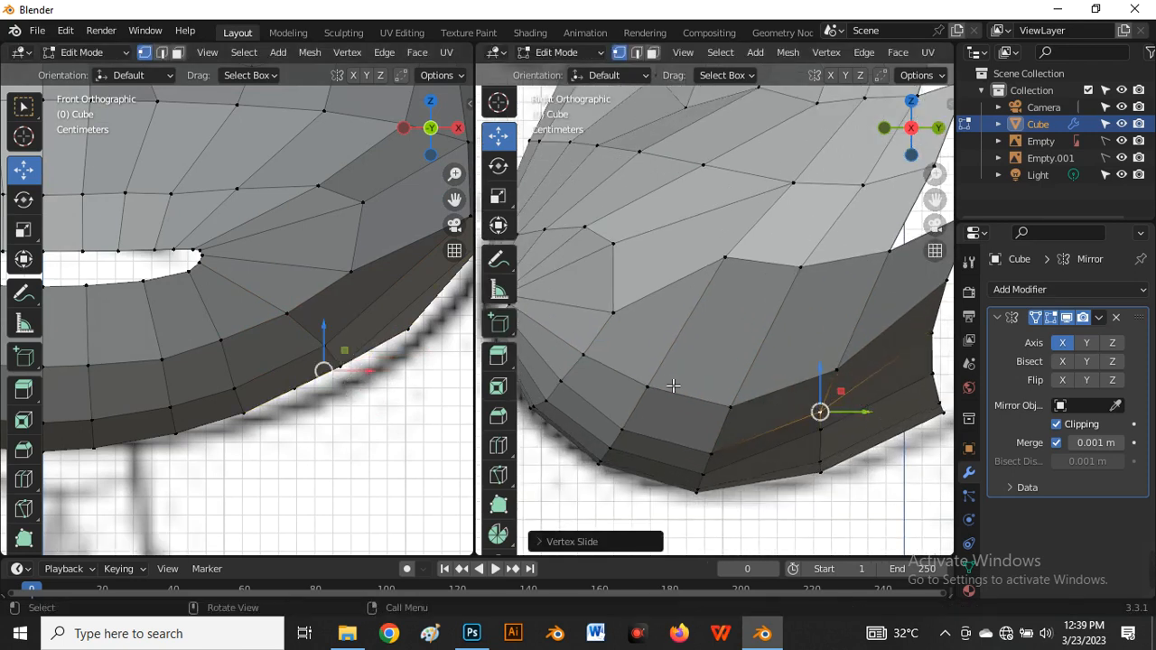
# In the front orthographic view, vertex-slide the vertex beside the mouth corner slightly down along the row toward the chin
pyautogui.scroll(-3, 331, 374)
pyautogui.scroll(-4, 327, 371)
pyautogui.press('KP_5')
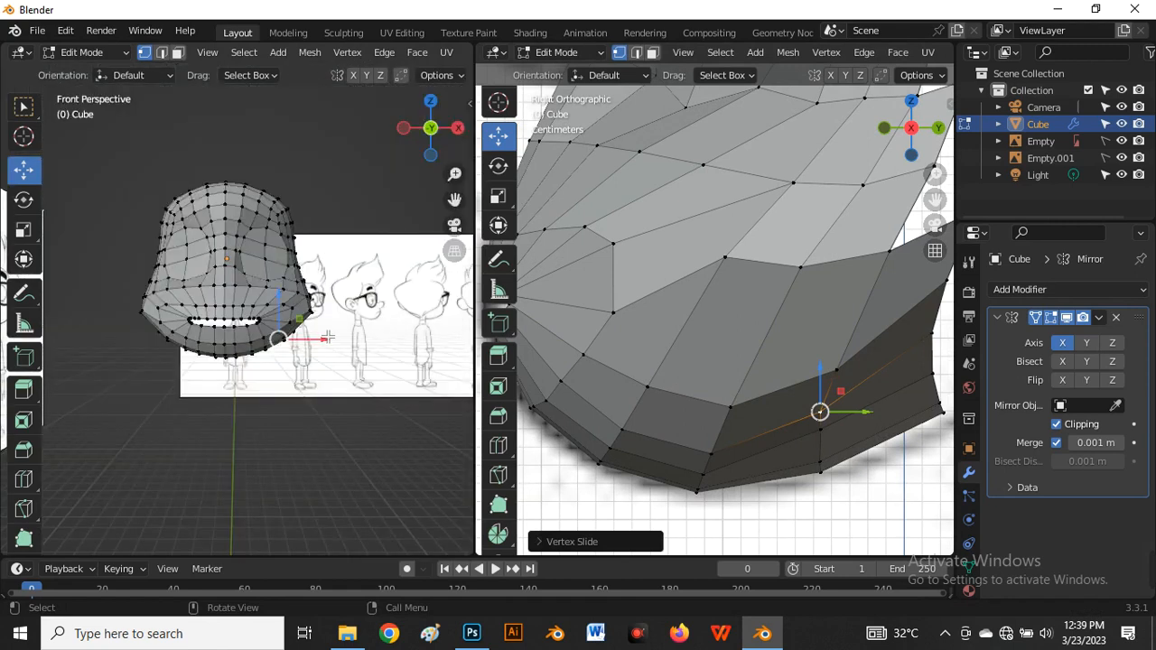
pyautogui.press('`')
pyautogui.click(232, 273)
pyautogui.scroll(2, 329, 352)
pyautogui.scroll(-3, 314, 333)
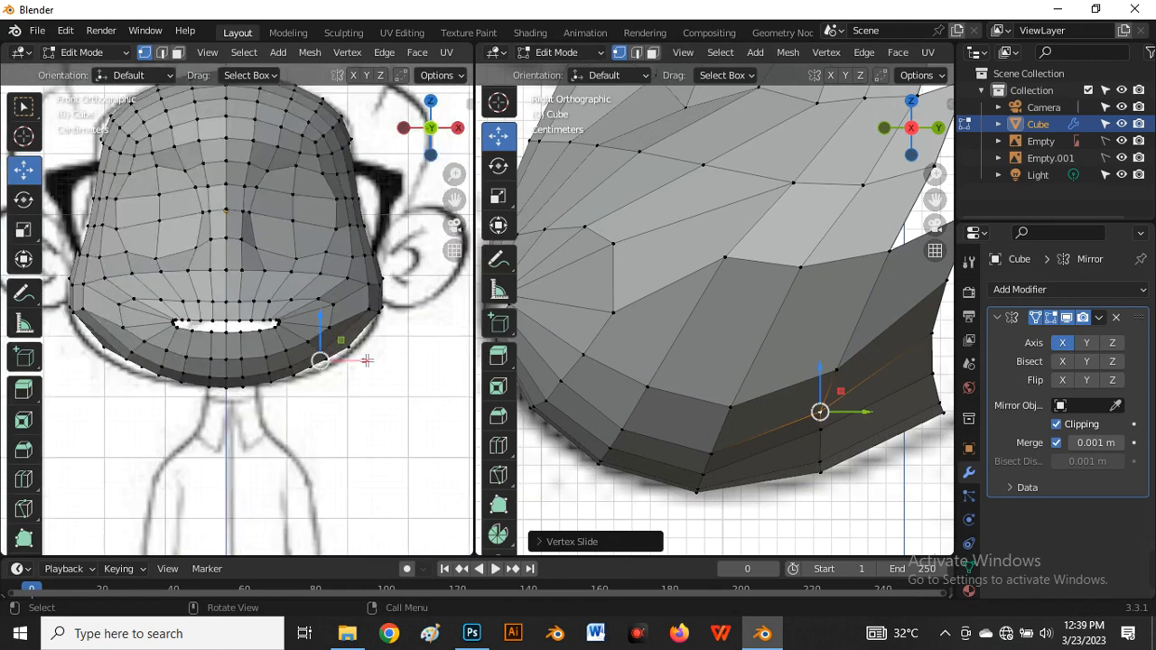
pyautogui.scroll(3, 367, 360)
pyautogui.click(282, 287)
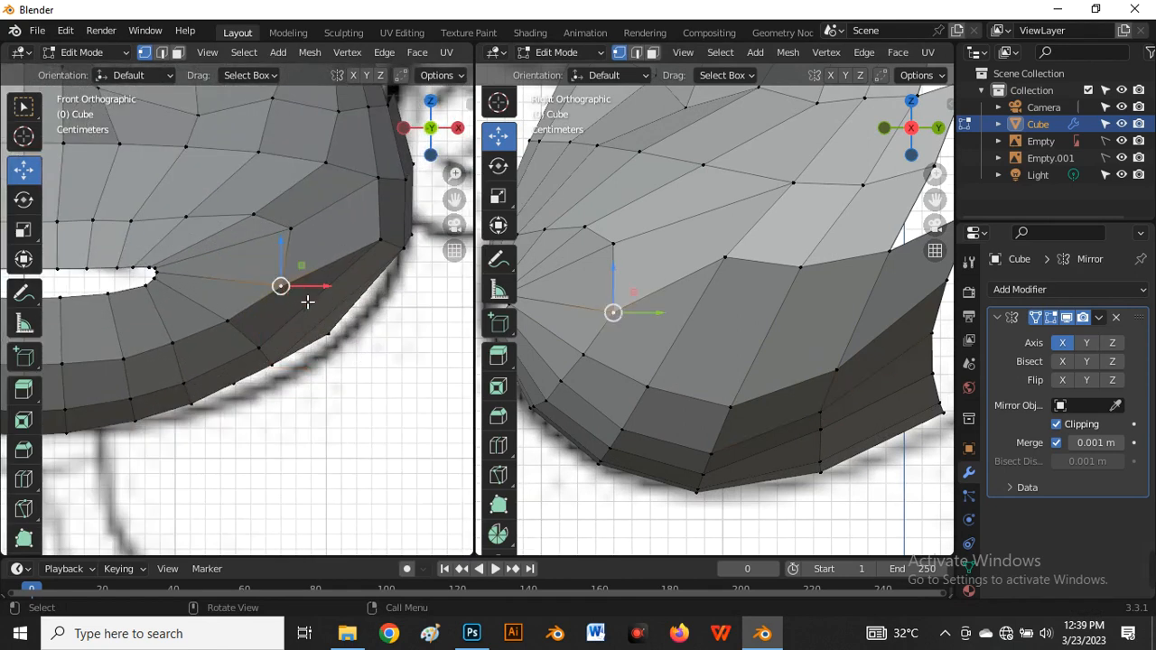
pyautogui.press('g')
pyautogui.press('g')
pyautogui.click(277, 289)
# Vertex-slide the same vertex beside the mouth corner slightly back up toward the cheek vertex above it
pyautogui.scroll(-3, 282, 286)
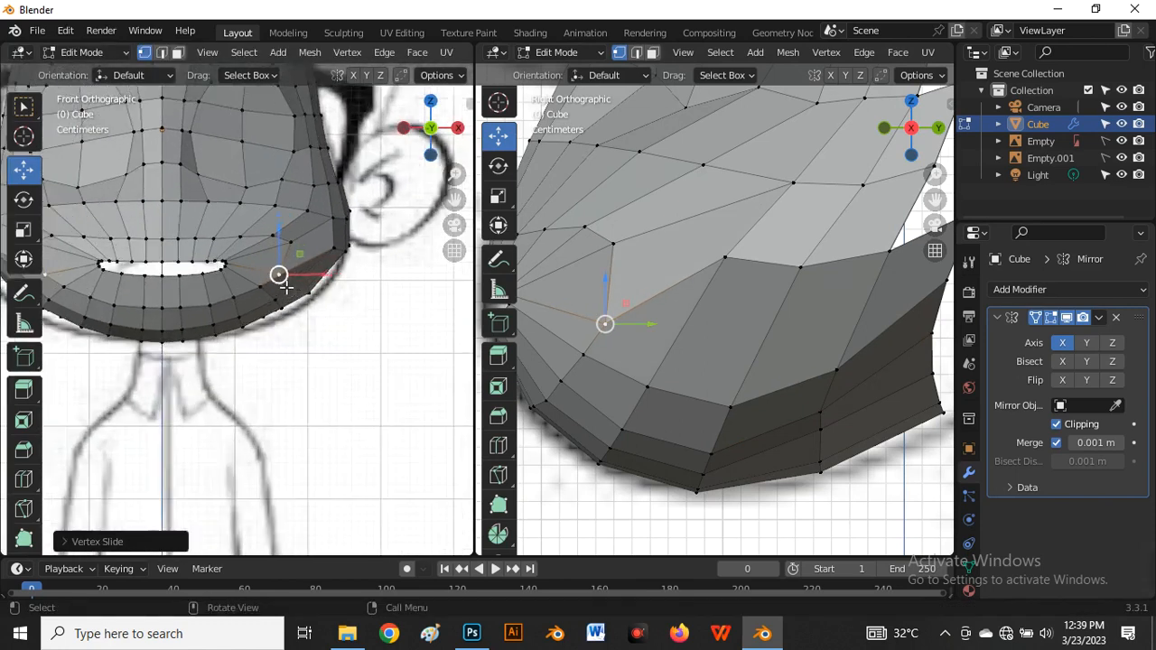
pyautogui.scroll(3, 285, 287)
pyautogui.press('g')
pyautogui.press('g')
pyautogui.click(294, 284)
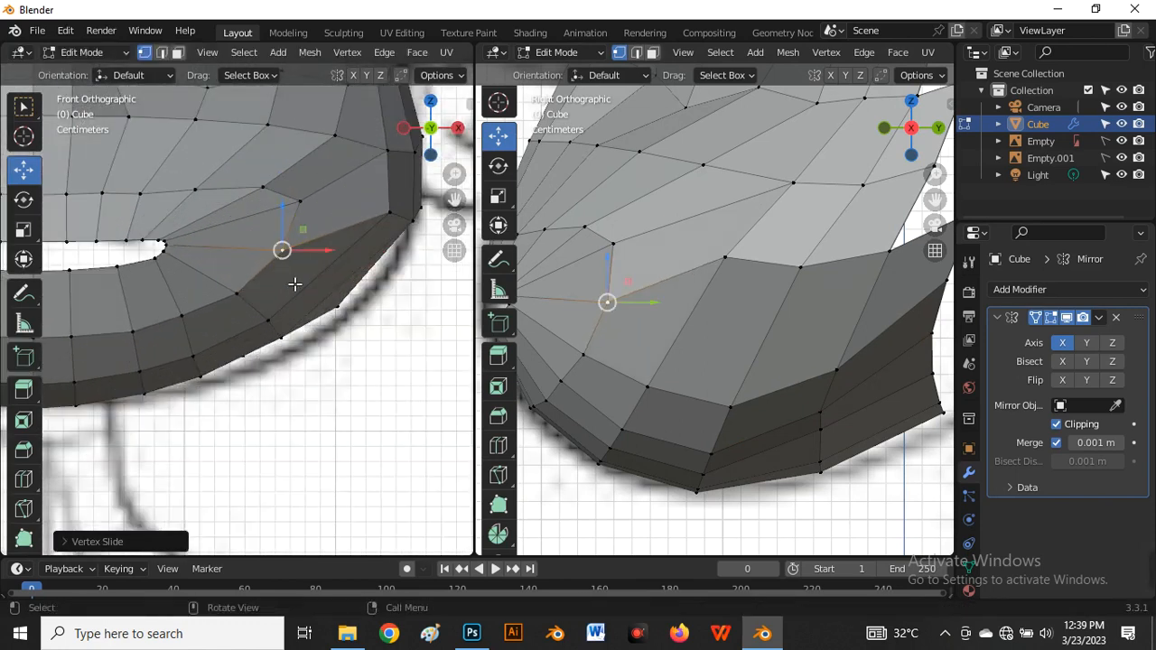
# Vertex-slide the cheek vertex directly above it inward toward the mouth corner
pyautogui.click(307, 200)
pyautogui.press('g')
pyautogui.press('g')
pyautogui.click(280, 208)
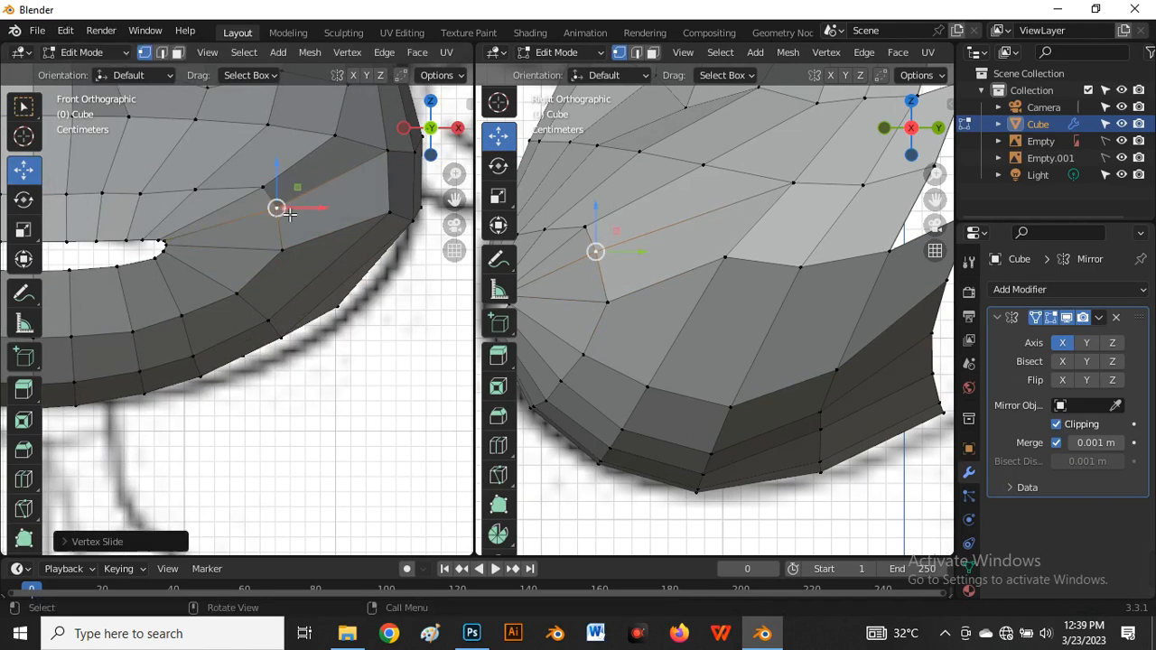
# Vertex-slide the cheek vertex above the last one inward along its edge toward the mouth corner
pyautogui.scroll(-3, 279, 203)
pyautogui.scroll(3, 279, 215)
pyautogui.press('g')
pyautogui.press('g')
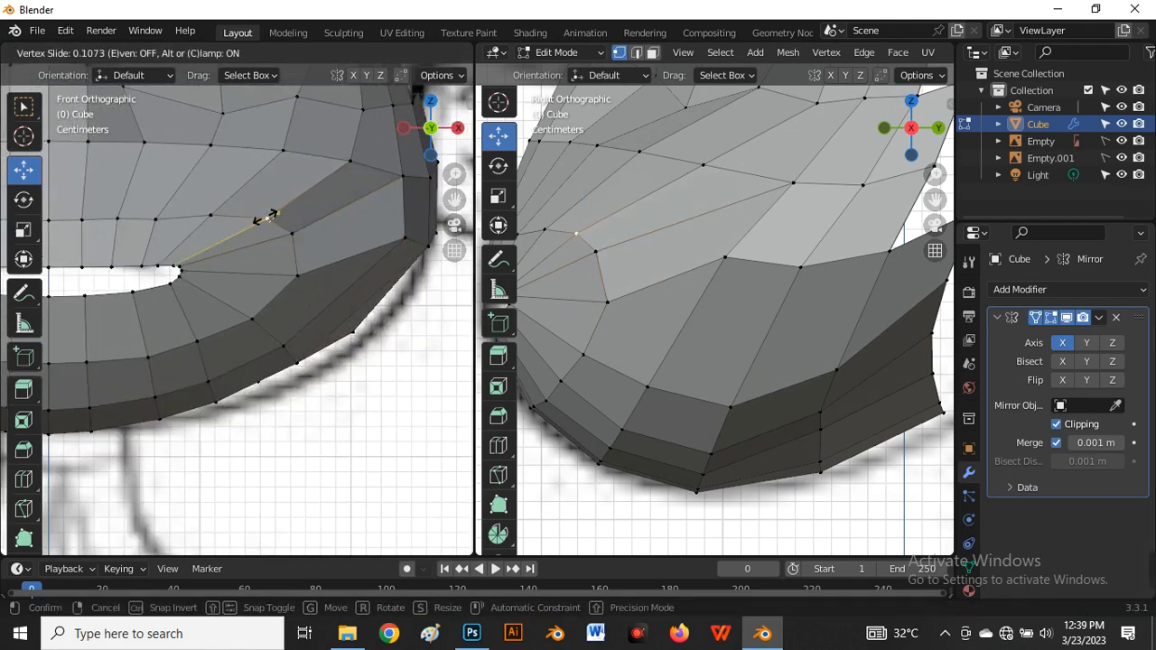
pyautogui.click(266, 220)
pyautogui.scroll(-3, 261, 217)
pyautogui.scroll(3, 261, 216)
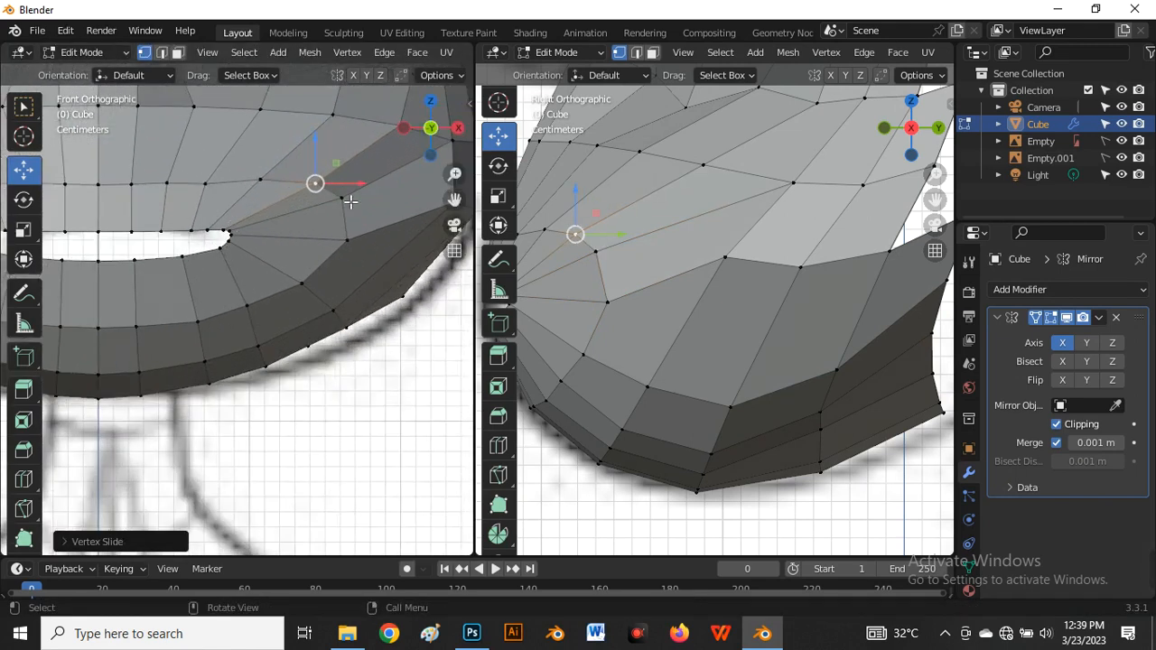
# In the front view, vertex-slide the vertex level with the mouth corner and the one above it slightly inward toward the mouth
pyautogui.click(346, 240)
pyautogui.press('g')
pyautogui.press('g')
pyautogui.click(342, 251)
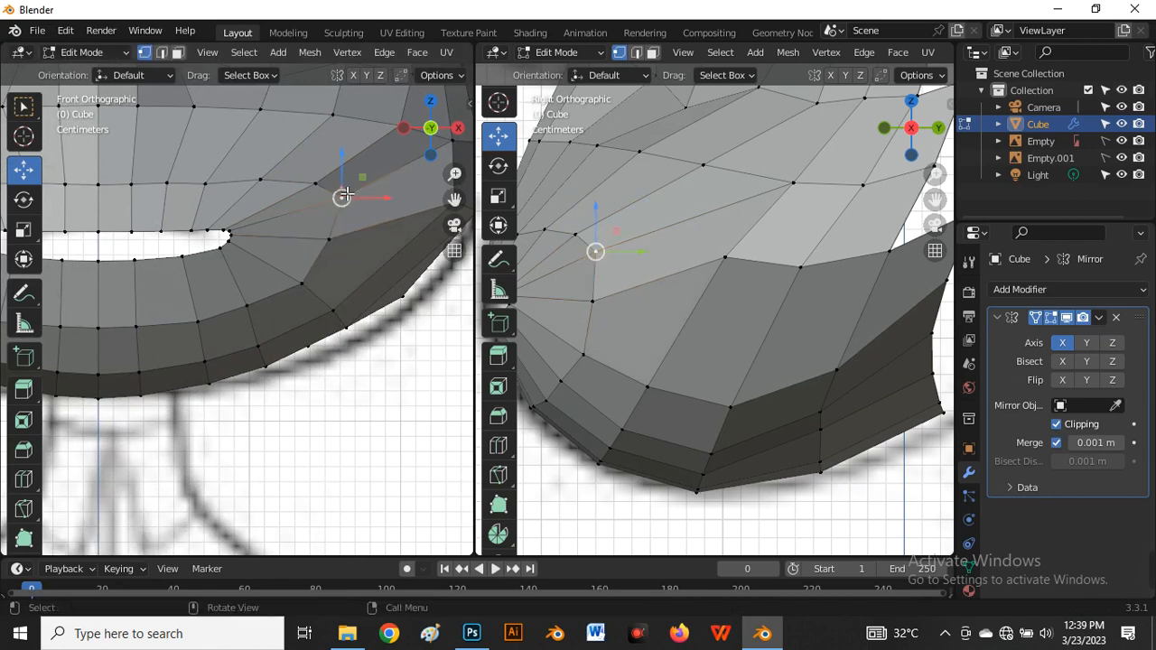
pyautogui.press('g')
pyautogui.press('g')
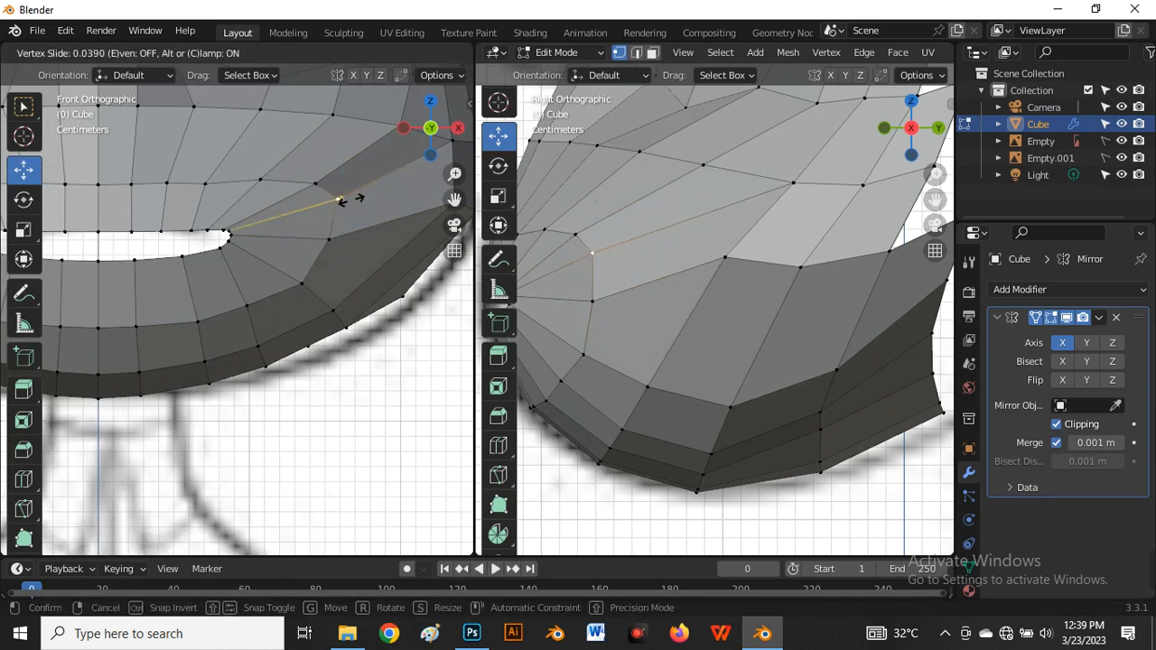
pyautogui.click(346, 208)
# Vertex-slide the two outermost vertices of the row above the upper lip slightly down toward the mouth corner
pyautogui.press('g')
pyautogui.press('g')
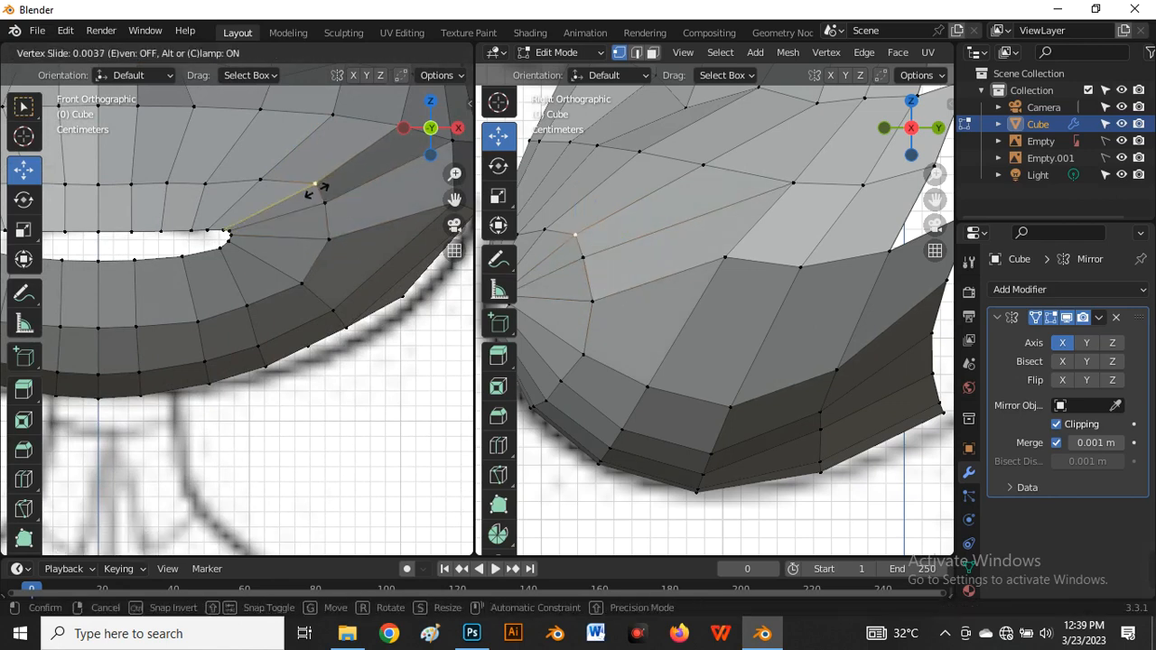
pyautogui.click(301, 192)
pyautogui.press('g')
pyautogui.press('g')
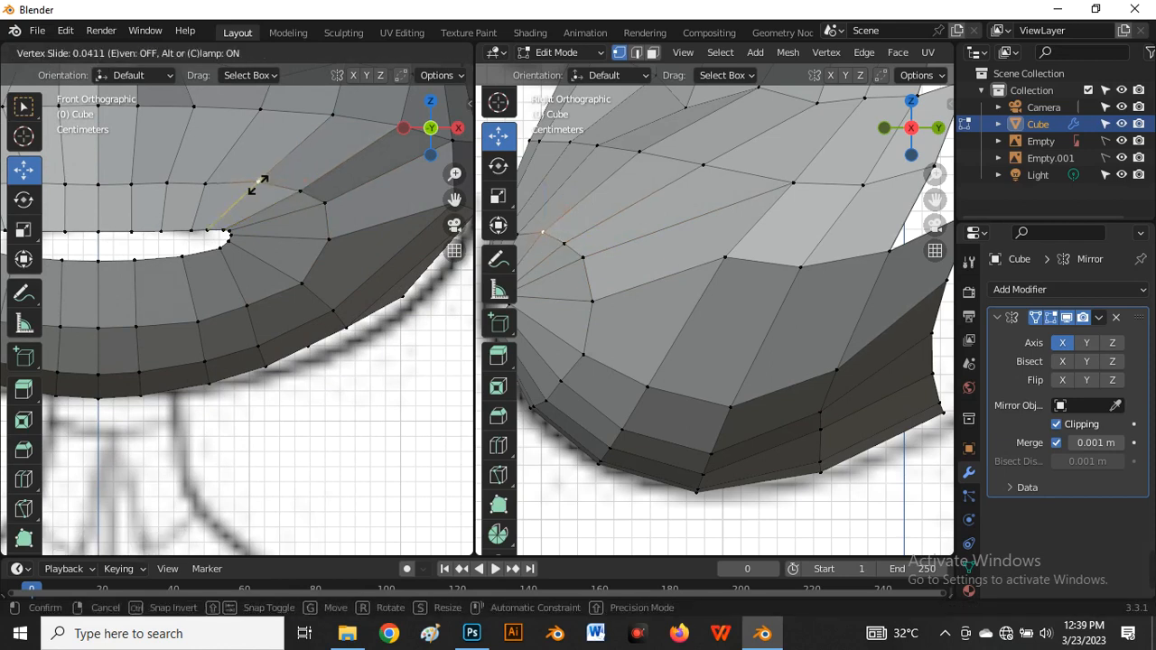
pyautogui.click(255, 185)
# Examine the mouth, cheek and jaw topology in the front, perspective and right side views
pyautogui.scroll(-6, 257, 192)
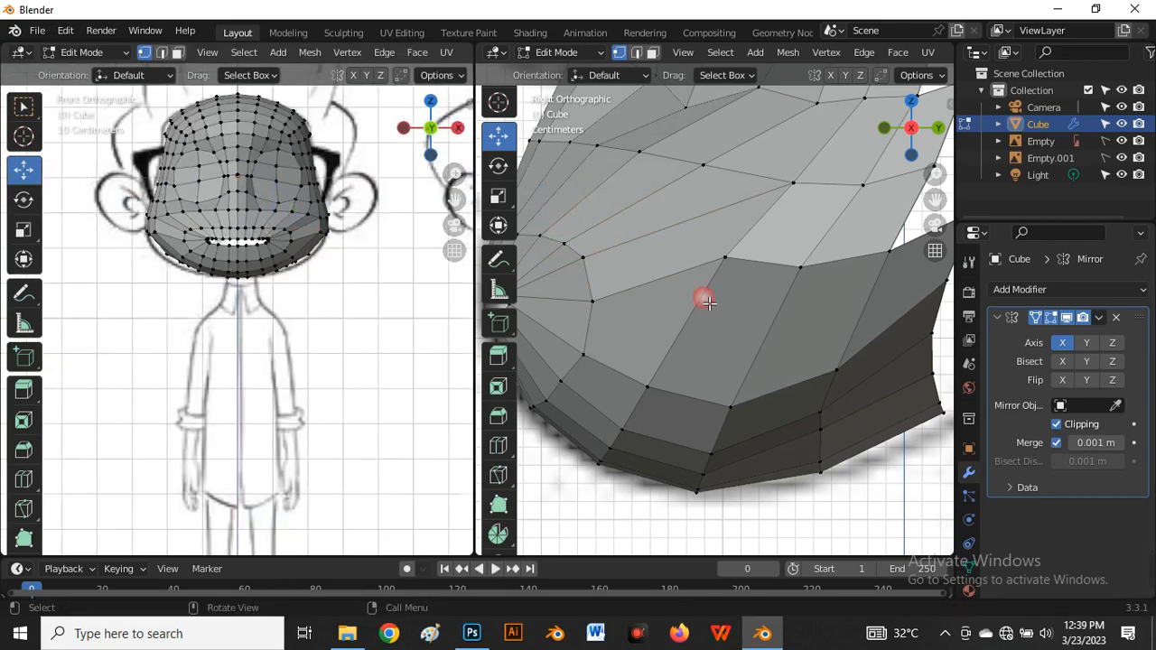
pyautogui.scroll(-5, 714, 300)
pyautogui.scroll(4, 701, 263)
pyautogui.scroll(-2, 699, 270)
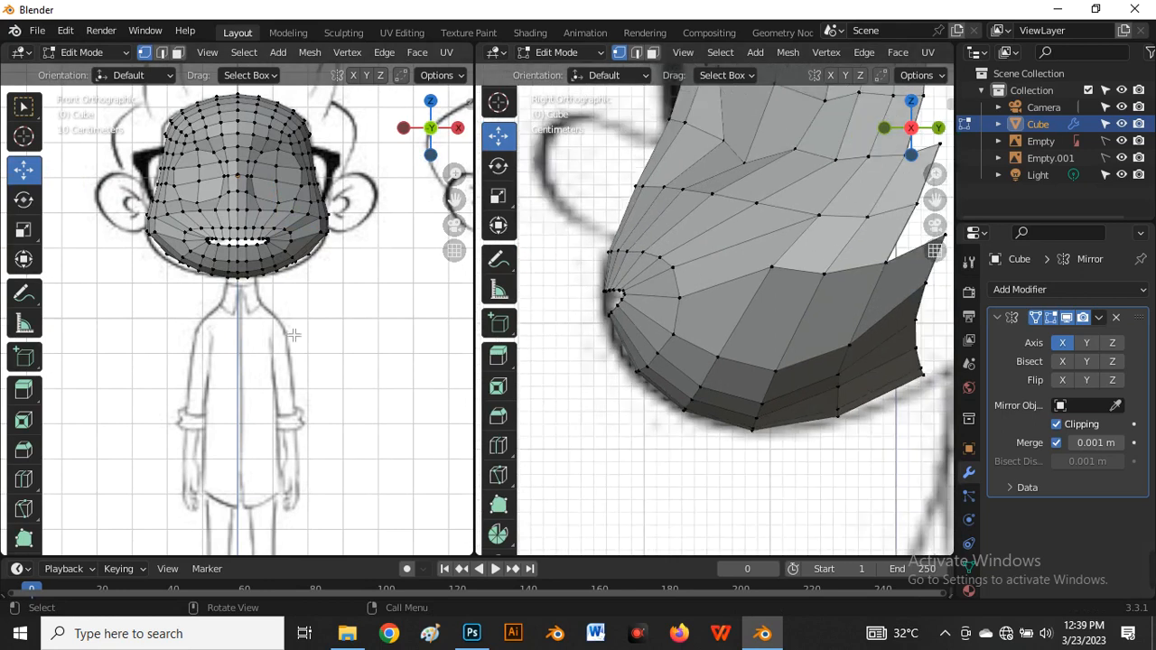
pyautogui.scroll(3, 262, 213)
pyautogui.scroll(-1, 268, 233)
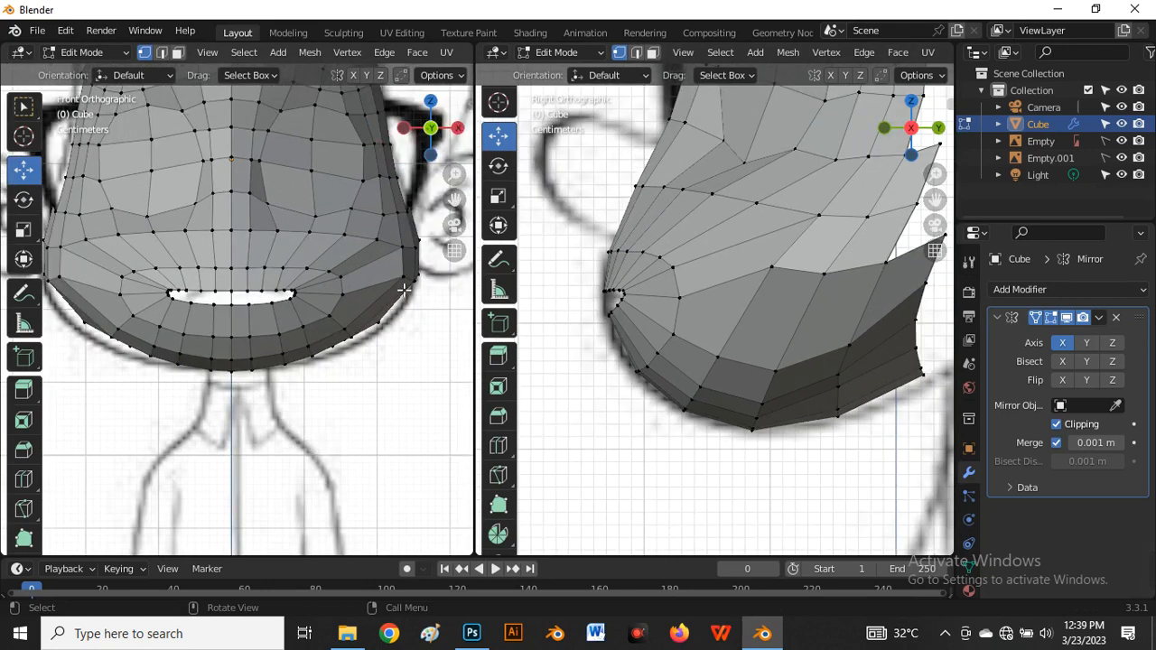
pyautogui.moveTo(676, 301); pyautogui.dragTo(632, 313, button='middle')
pyautogui.press('`')
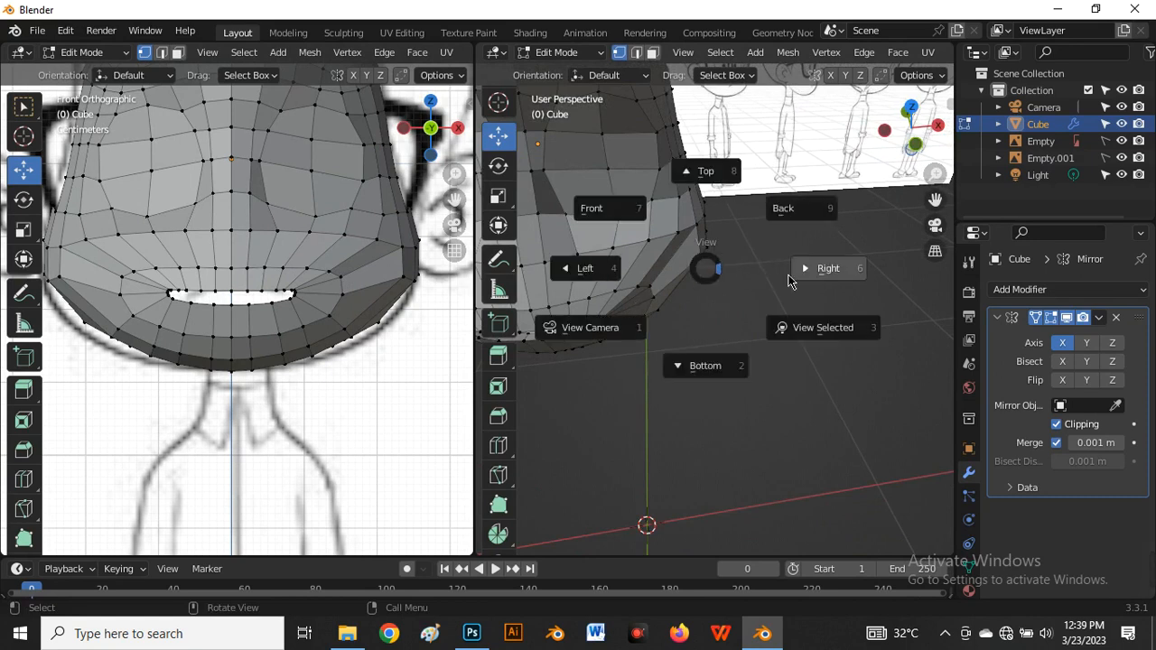
pyautogui.click(813, 269)
pyautogui.scroll(4, 651, 307)
pyautogui.scroll(-4, 858, 269)
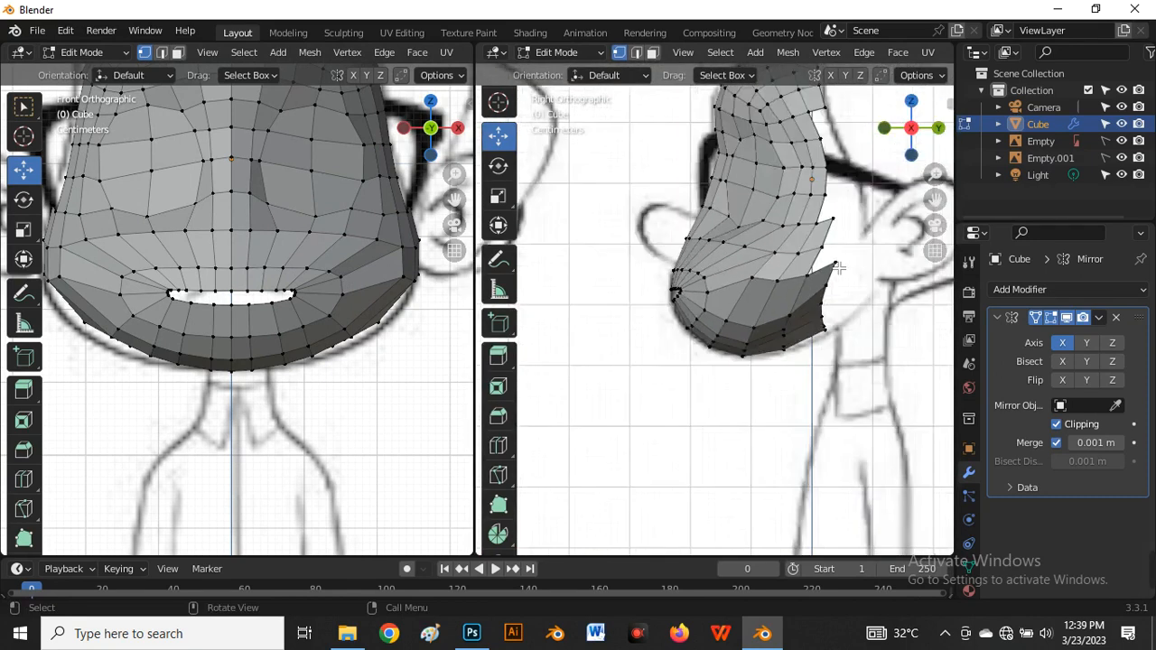
pyautogui.scroll(4, 861, 286)
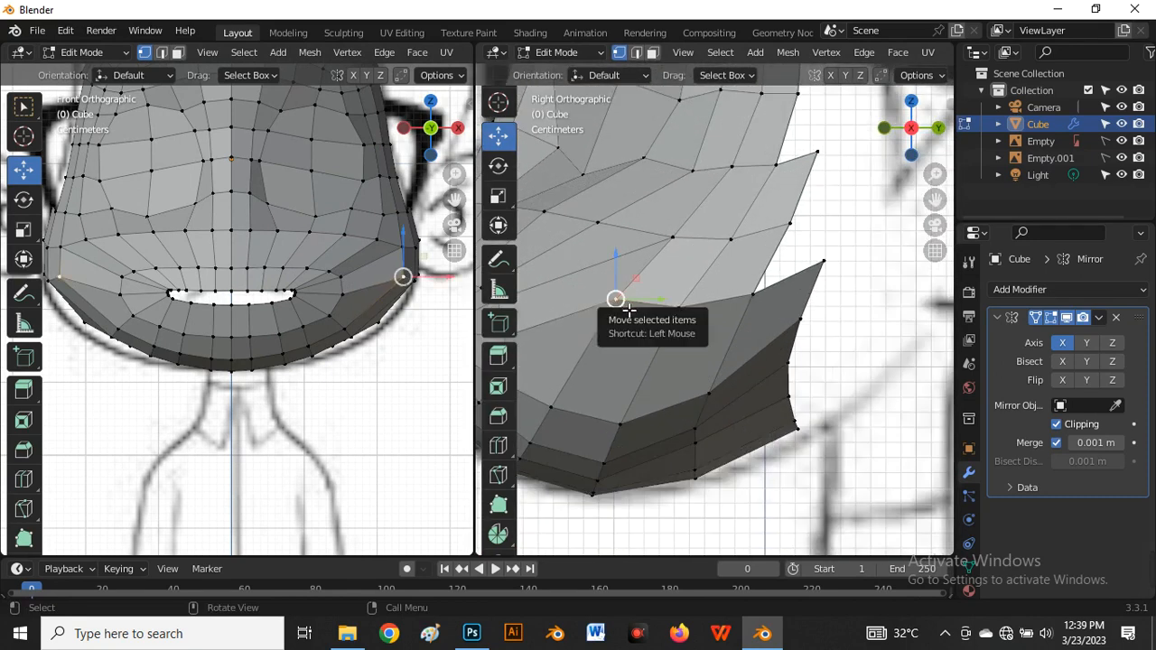
pyautogui.press('g')
pyautogui.press('g')
pyautogui.rightClick(641, 313)
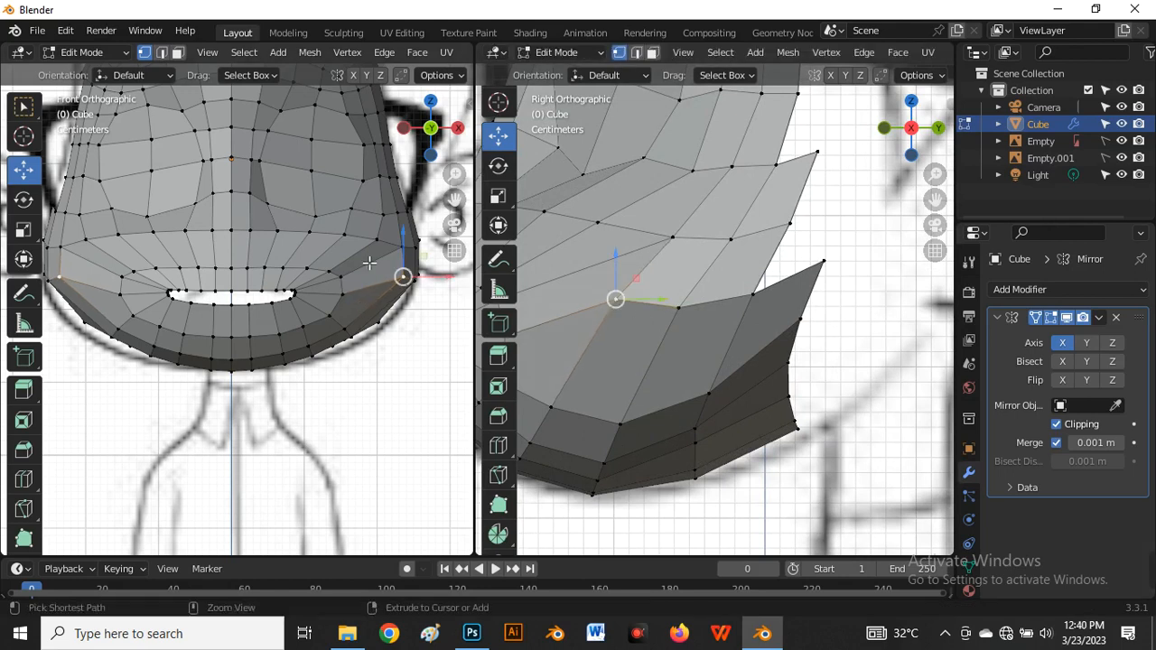
# Add one loop cut around the mouth, between the outer lip ring and the cheek and chin vertices
pyautogui.hotkey('ctrl', 'r')
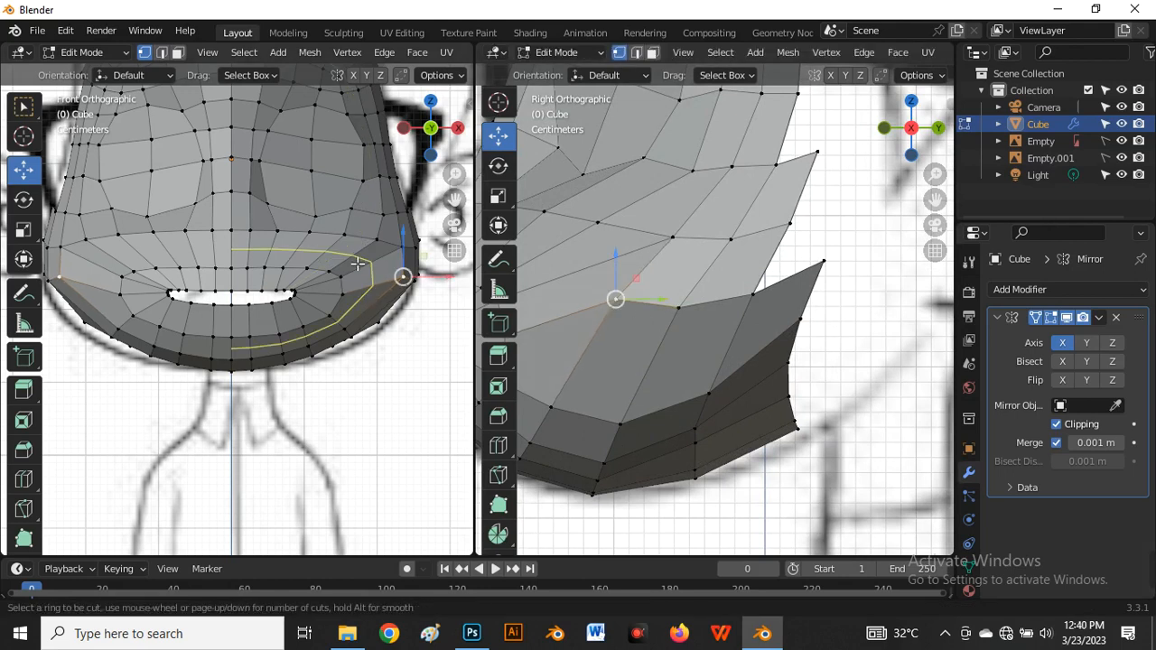
pyautogui.click(358, 264)
pyautogui.click(358, 262)
pyautogui.scroll(-5, 357, 262)
pyautogui.scroll(6, 307, 266)
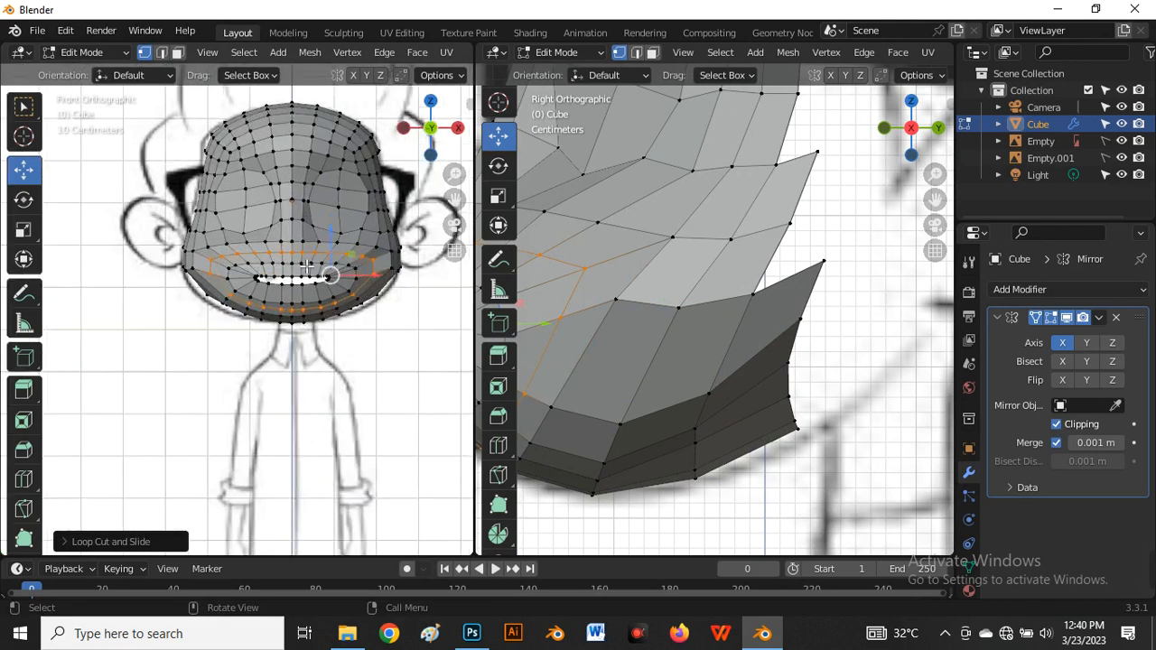
pyautogui.scroll(-3, 250, 244)
pyautogui.scroll(-3, 655, 339)
pyautogui.scroll(5, 655, 338)
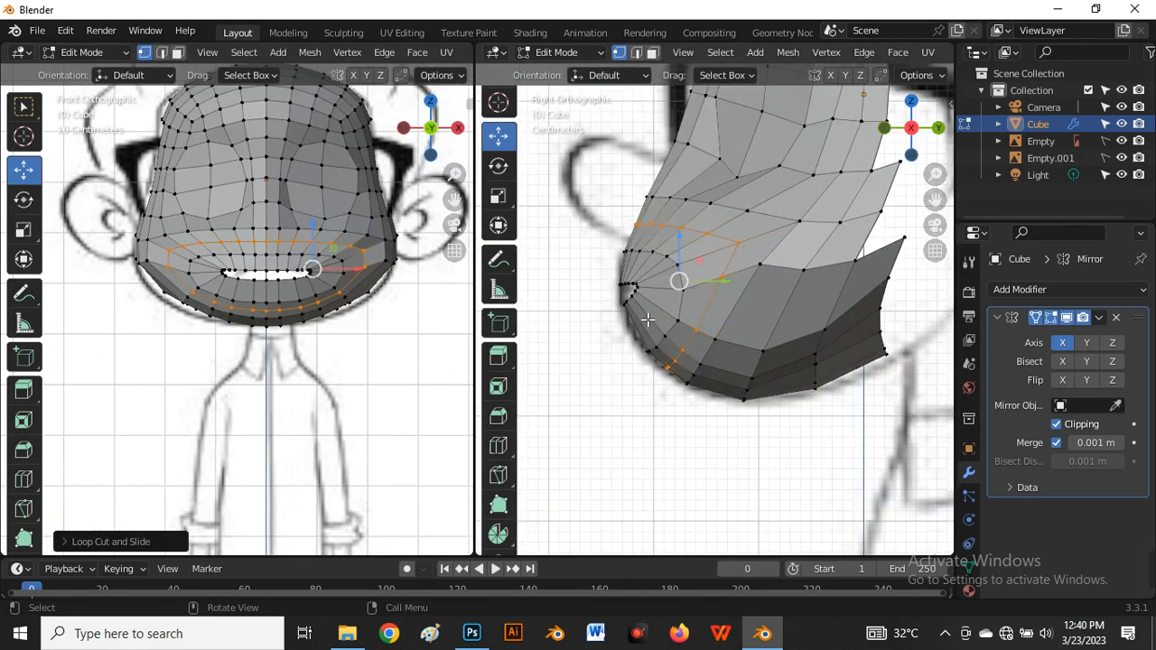
# In see-through side view, edge-slide the row below the lower lip toward the mouth and nudge it onto the reference outline
pyautogui.hotkey('alt', 'z')
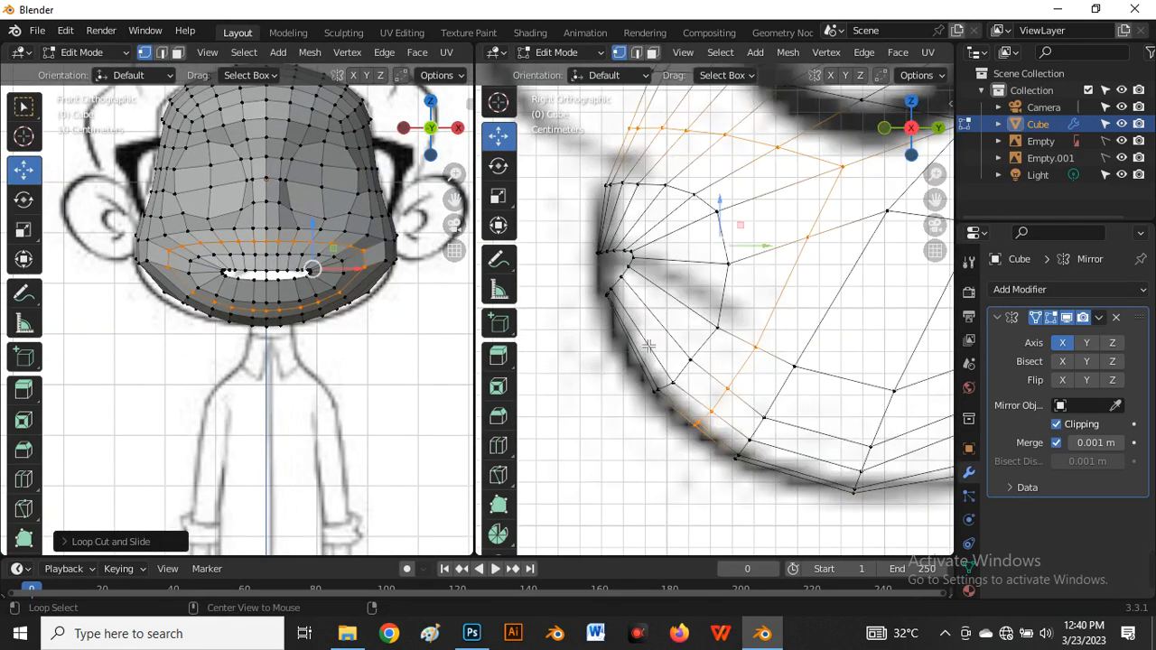
pyautogui.keyDown('alt'); pyautogui.click(709, 398); pyautogui.keyUp('alt')
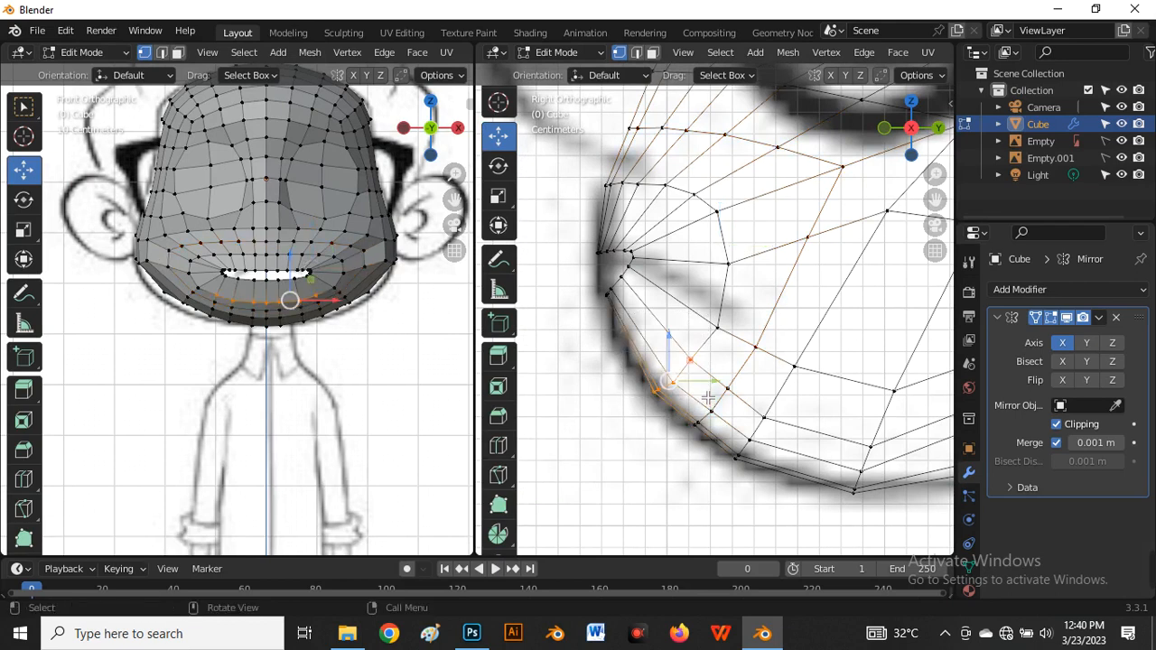
pyautogui.keyDown('shift'); pyautogui.click(721, 333); pyautogui.keyUp('shift')
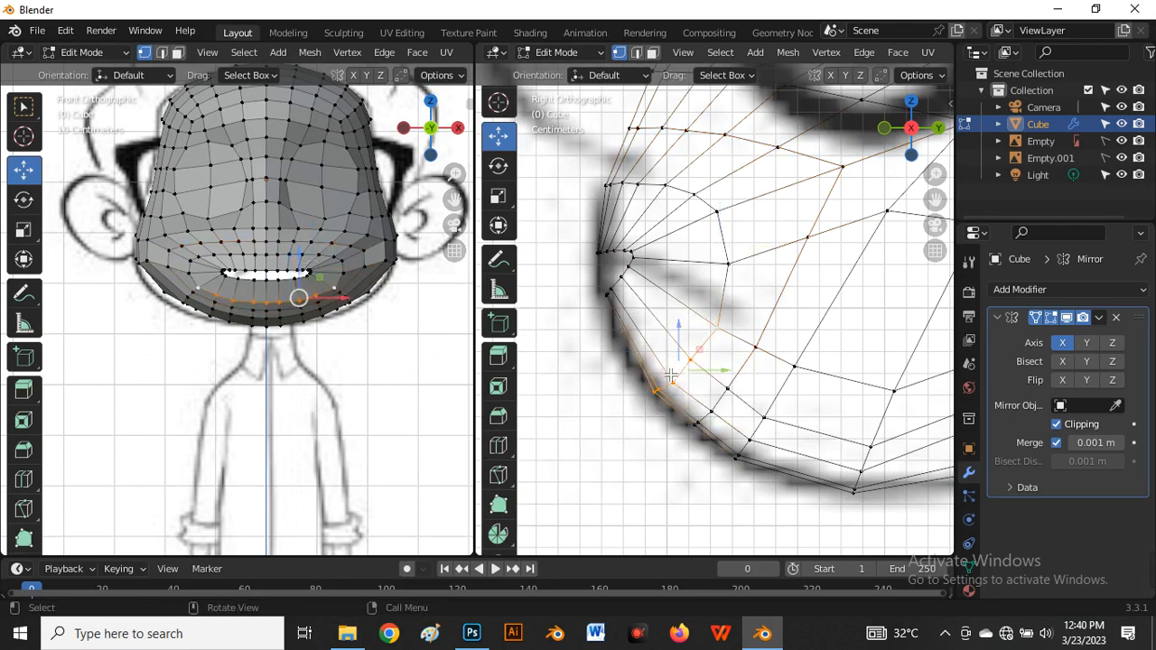
pyautogui.press('g')
pyautogui.press('g')
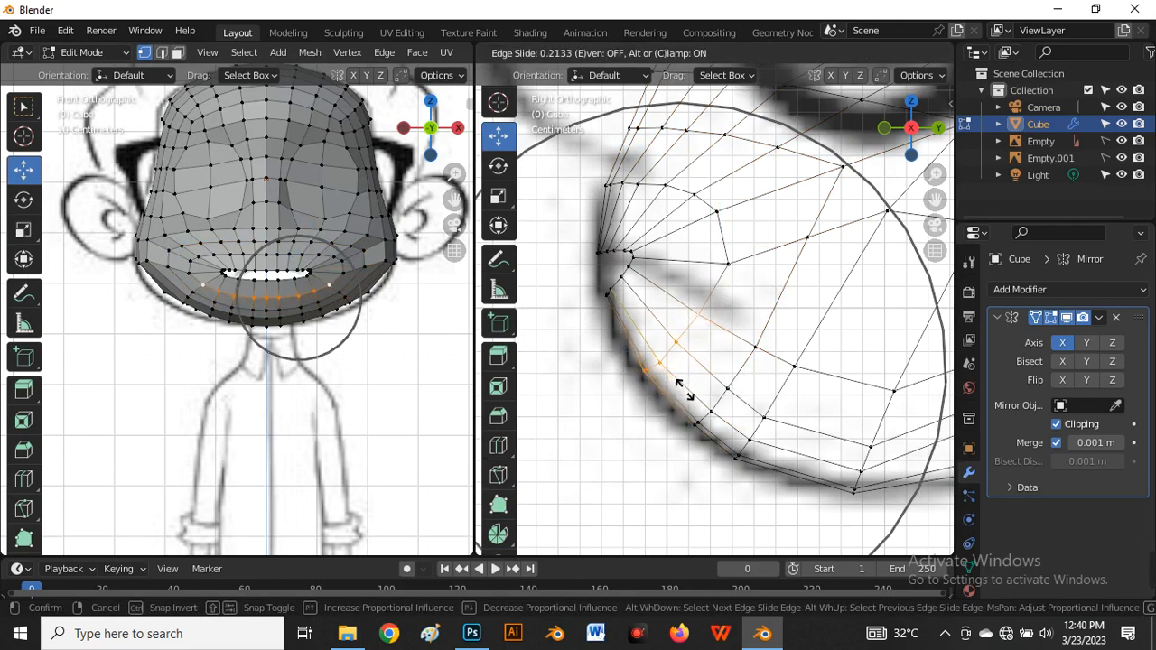
pyautogui.click(690, 395)
pyautogui.press('g')
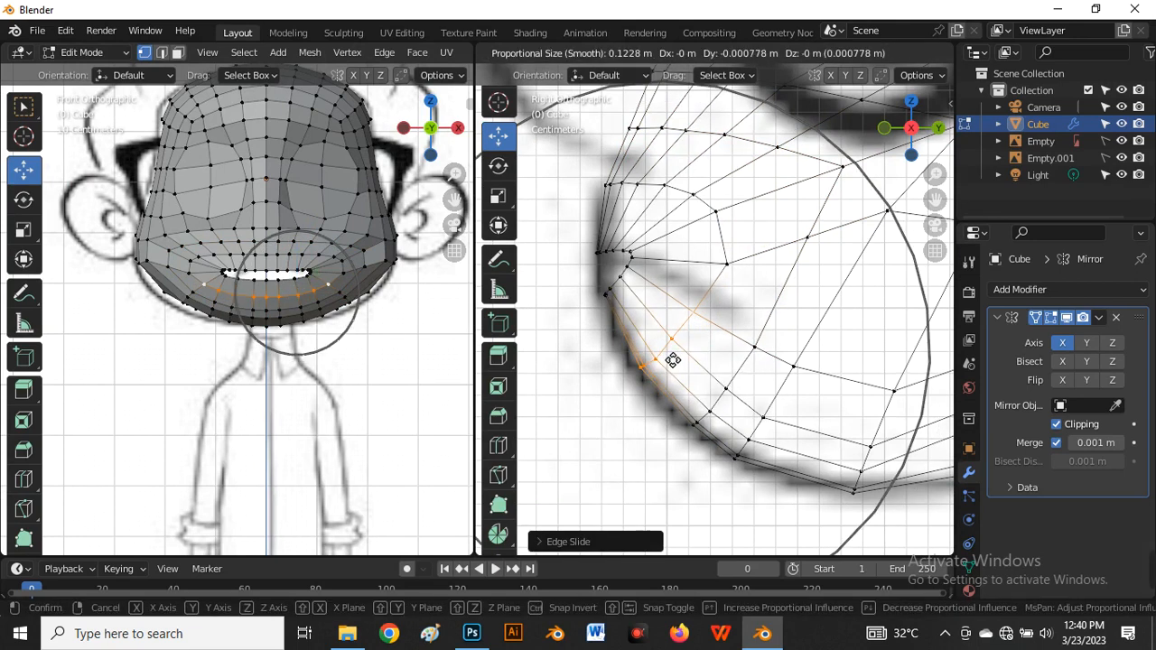
pyautogui.scroll(10, 673, 359)
pyautogui.click(672, 359)
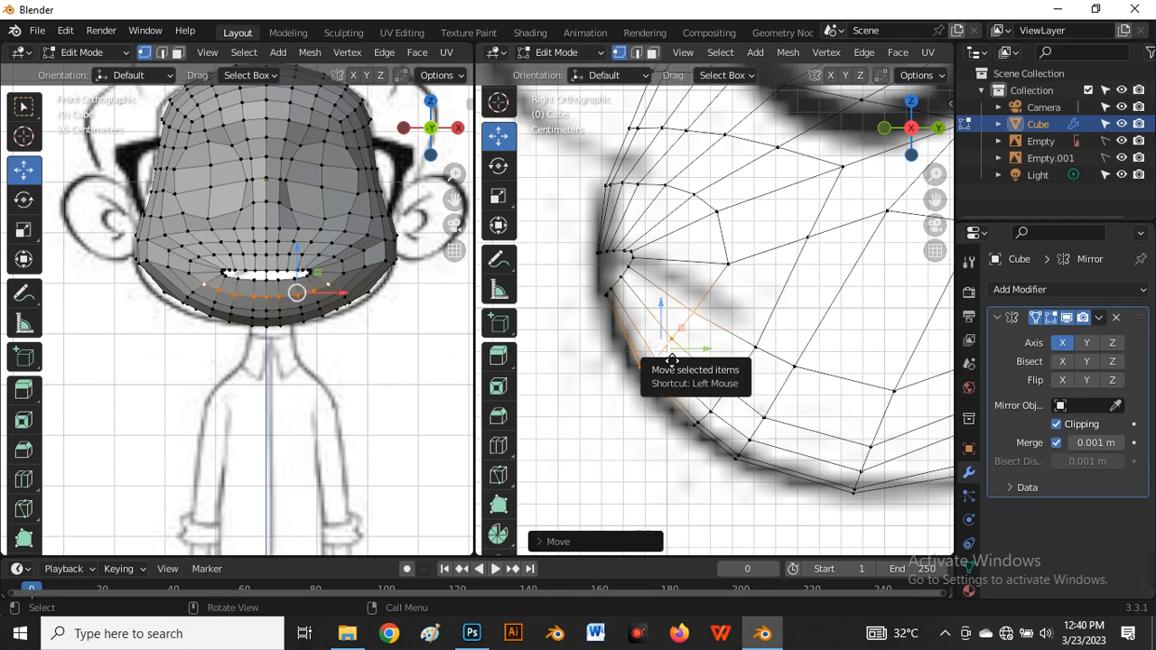
pyautogui.press('g')
pyautogui.click(666, 362)
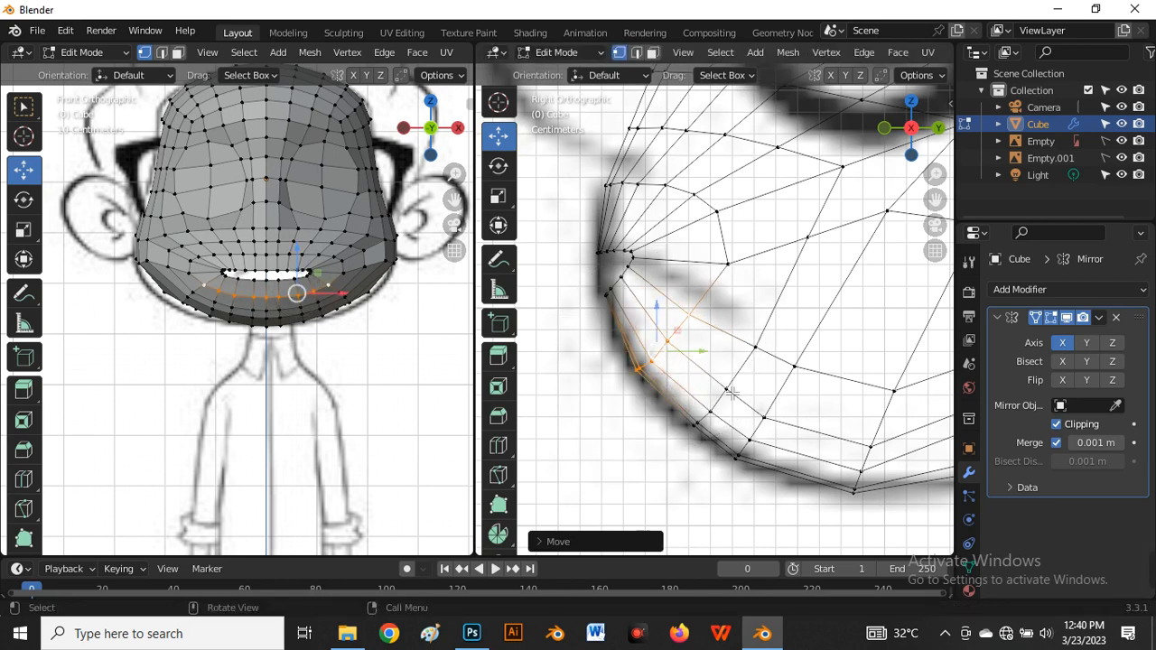
# Select the new loop's chin row, edge-slide it up toward the lower lip and nudge it to follow the reference outline
pyautogui.click(731, 393)
pyautogui.keyDown('ctrl'); pyautogui.click(698, 430); pyautogui.keyUp('ctrl')
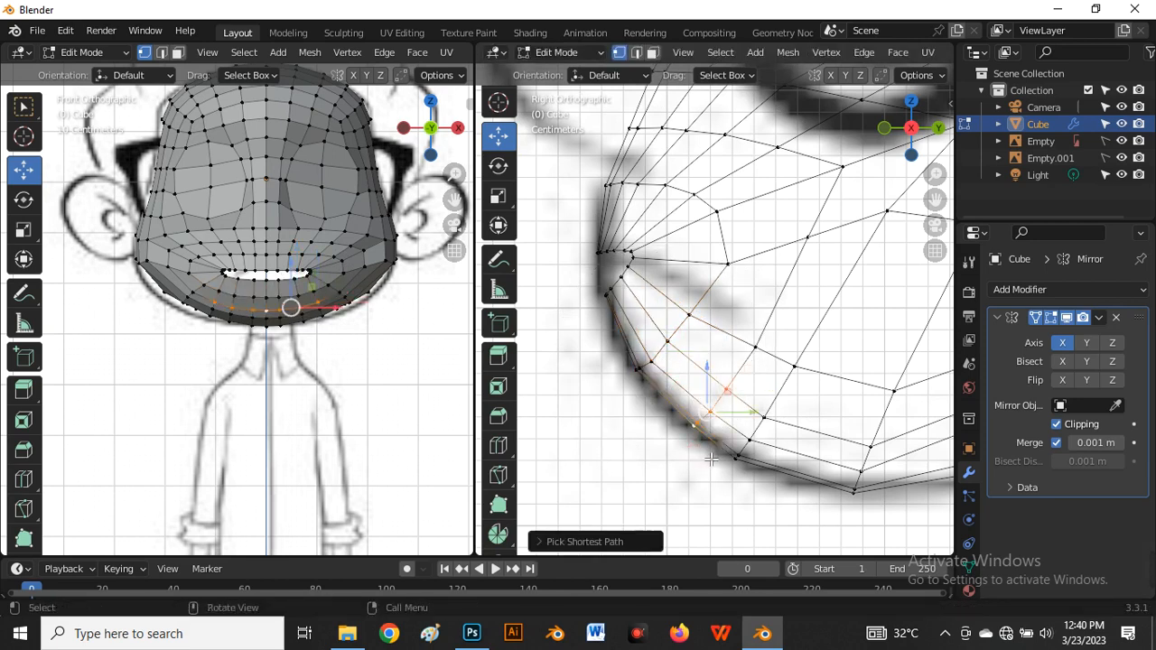
pyautogui.press('g')
pyautogui.press('g')
pyautogui.click(697, 423)
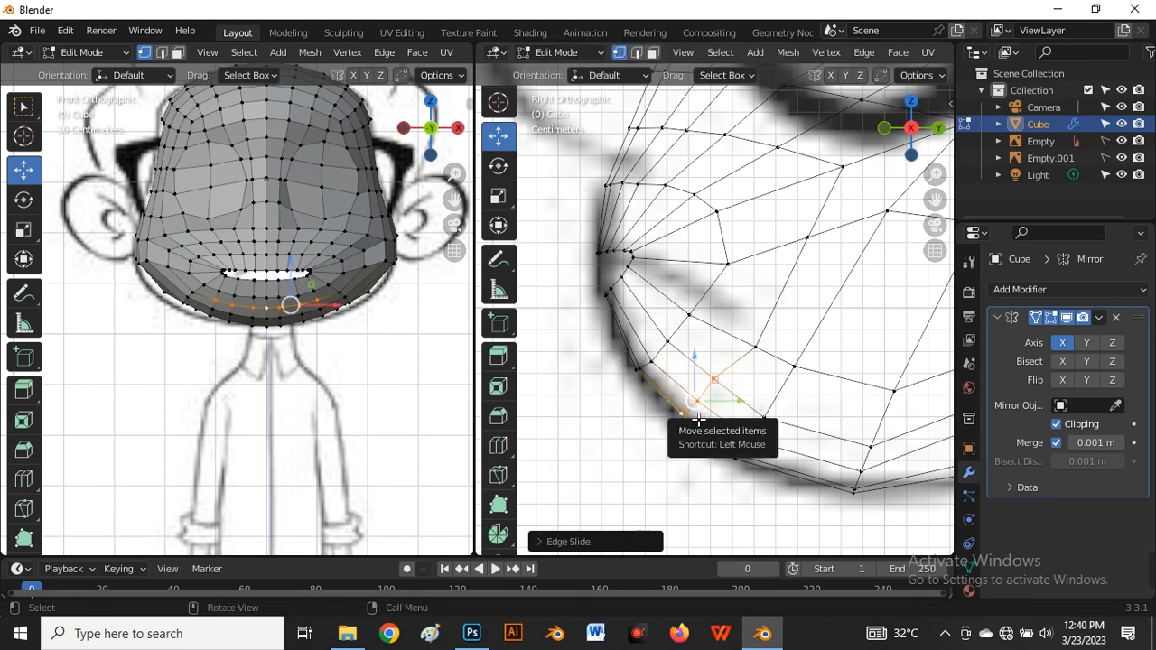
pyautogui.press('g')
pyautogui.click(697, 421)
pyautogui.scroll(-1, 697, 420)
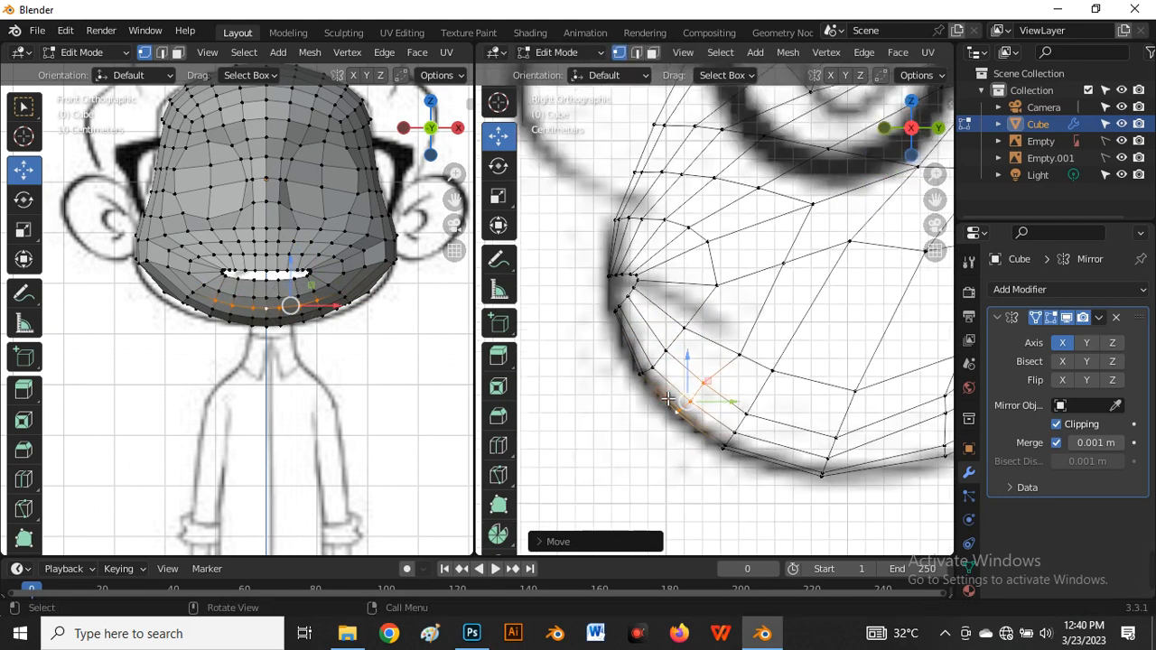
# Vertex-slide the new loop's jaw vertex forward toward the mouth corner
pyautogui.keyDown('shift'); pyautogui.moveTo(696, 409); pyautogui.dragTo(673, 433, button='middle'); pyautogui.keyUp('shift')
pyautogui.click(733, 381)
pyautogui.press('g')
pyautogui.press('g')
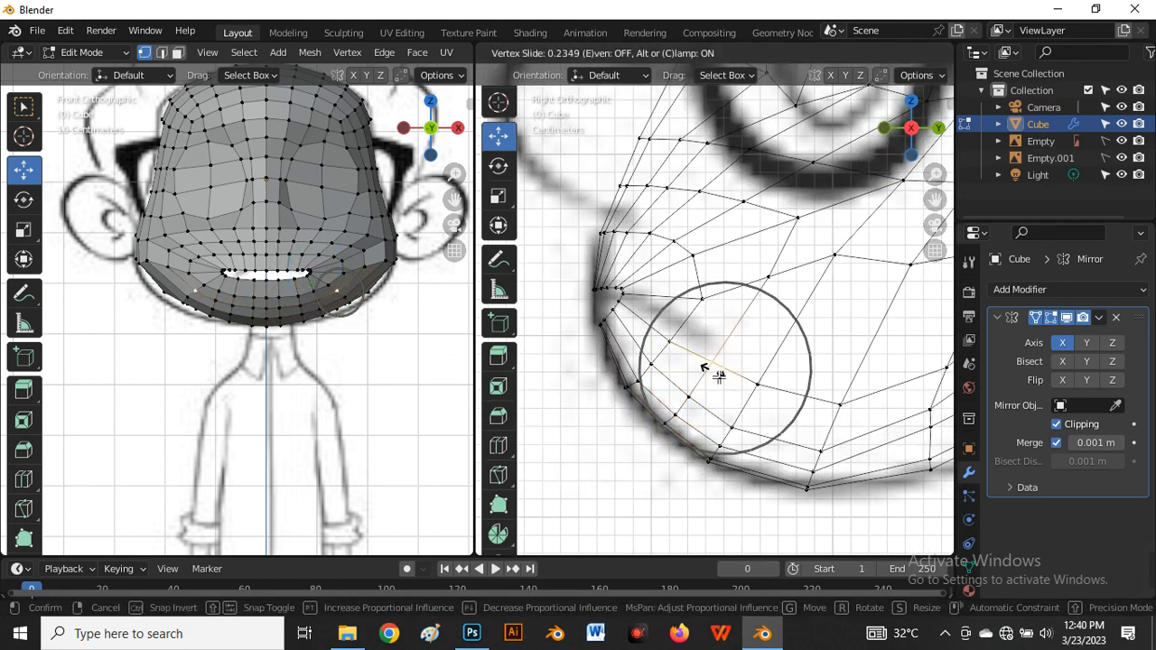
pyautogui.click(706, 369)
pyautogui.scroll(-2, 705, 361)
pyautogui.scroll(2, 709, 308)
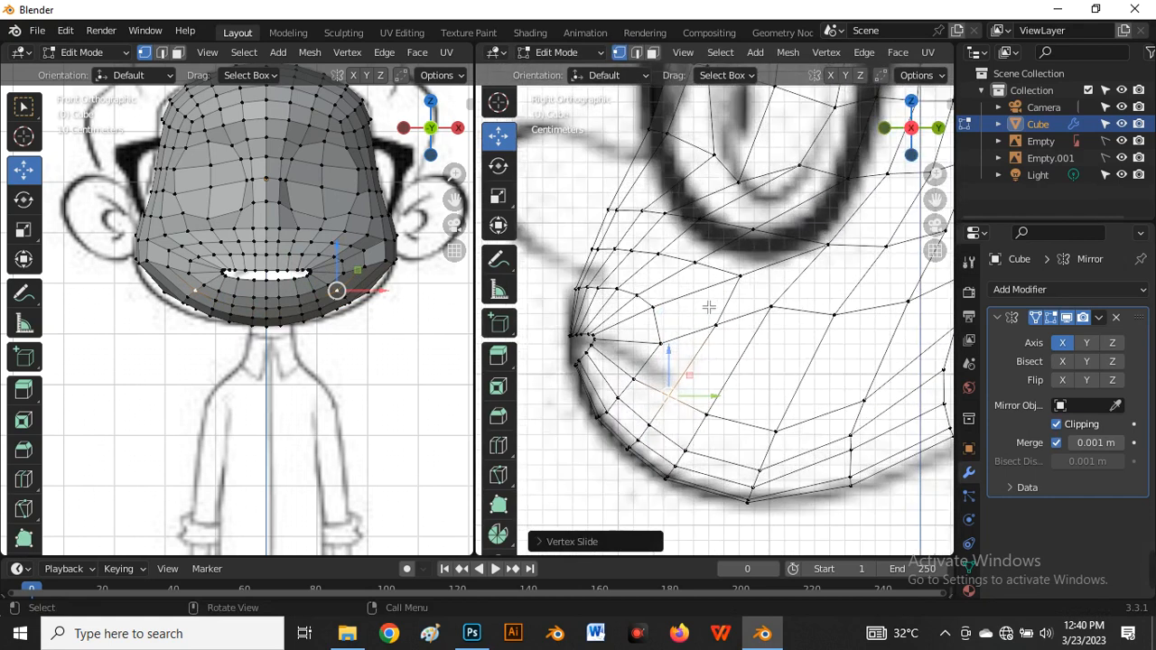
# Vertex-slide the new loop's upper cheek corner vertex slightly forward, and in solid display the cheek vertex behind it slightly down
pyautogui.click(749, 279)
pyautogui.press('g')
pyautogui.press('g')
pyautogui.click(776, 332)
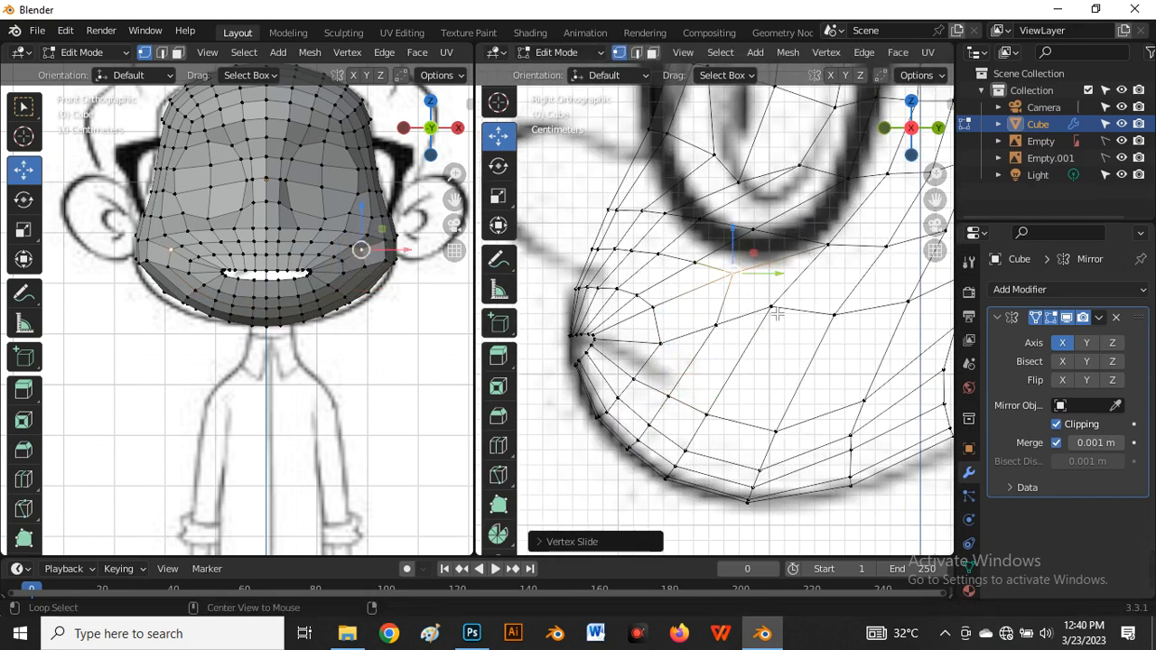
pyautogui.hotkey('alt', 'z')
pyautogui.click(768, 308)
pyautogui.press('g')
pyautogui.press('g')
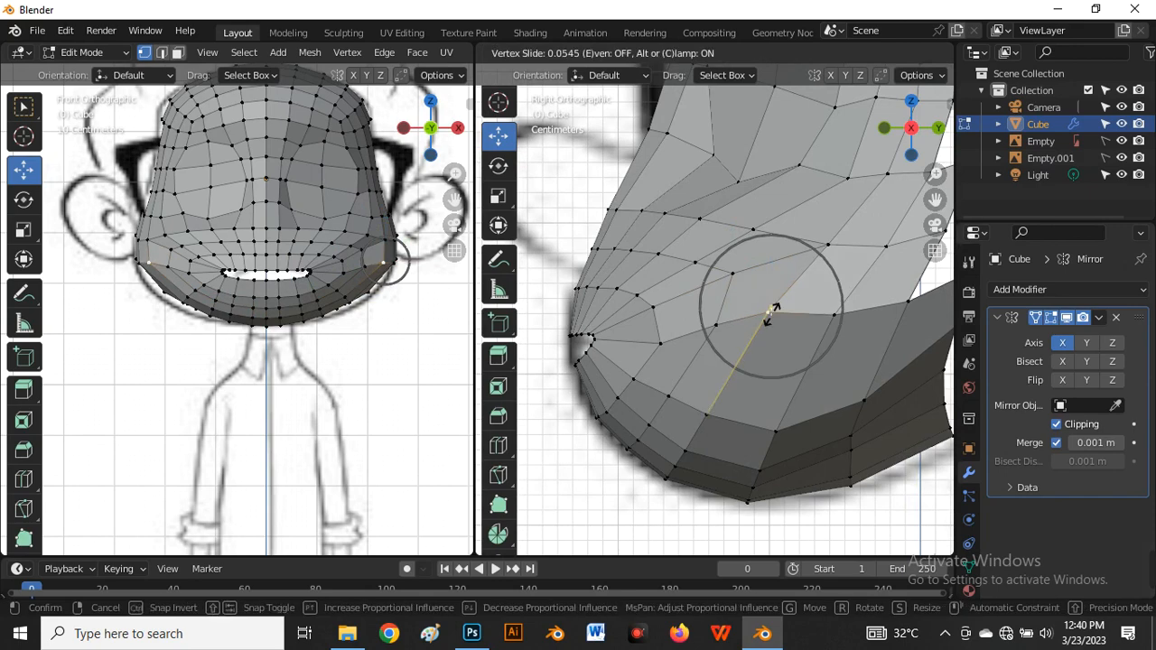
pyautogui.click(768, 312)
# In a perspective view of the cheek, nudge the new loop's upper corner vertex
pyautogui.moveTo(769, 311); pyautogui.dragTo(669, 345, button='middle')
pyautogui.scroll(-4, 855, 299)
pyautogui.scroll(4, 773, 307)
pyautogui.click(718, 310)
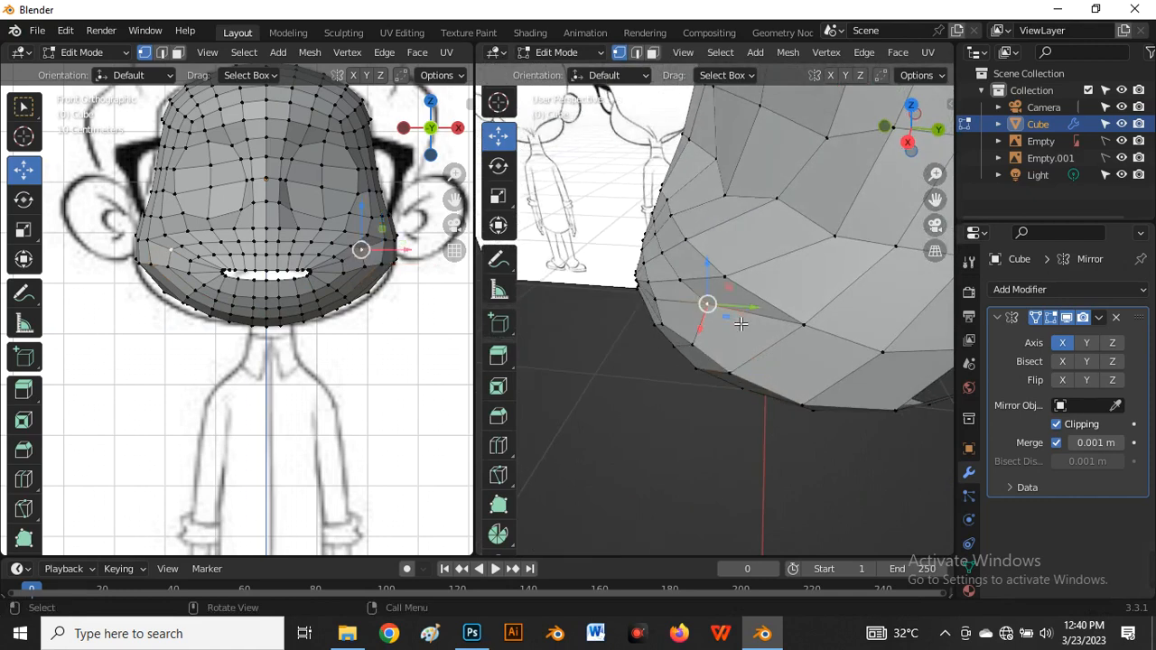
pyautogui.moveTo(718, 310); pyautogui.dragTo(670, 339, button='middle')
pyautogui.press('g')
pyautogui.click(714, 322)
# Vertex-slide the loop vertex above the cheek corner toward the lips and the corner vertex slightly down, restoring the right side view
pyautogui.scroll(3, 668, 333)
pyautogui.scroll(3, 672, 343)
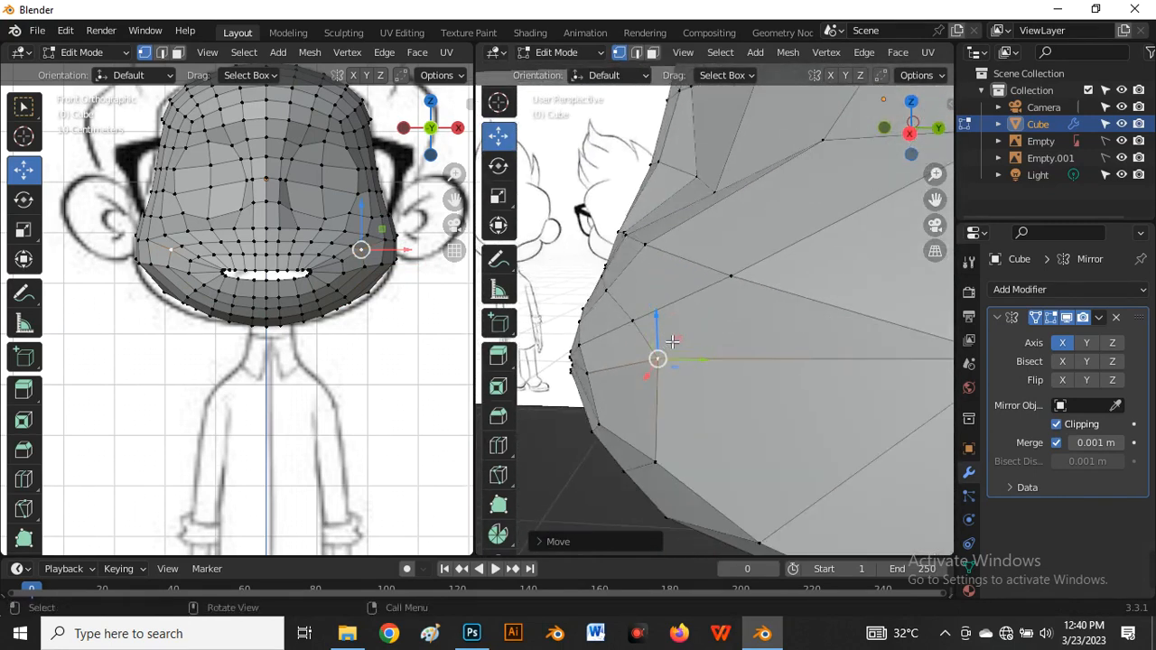
pyautogui.click(632, 320)
pyautogui.press('g')
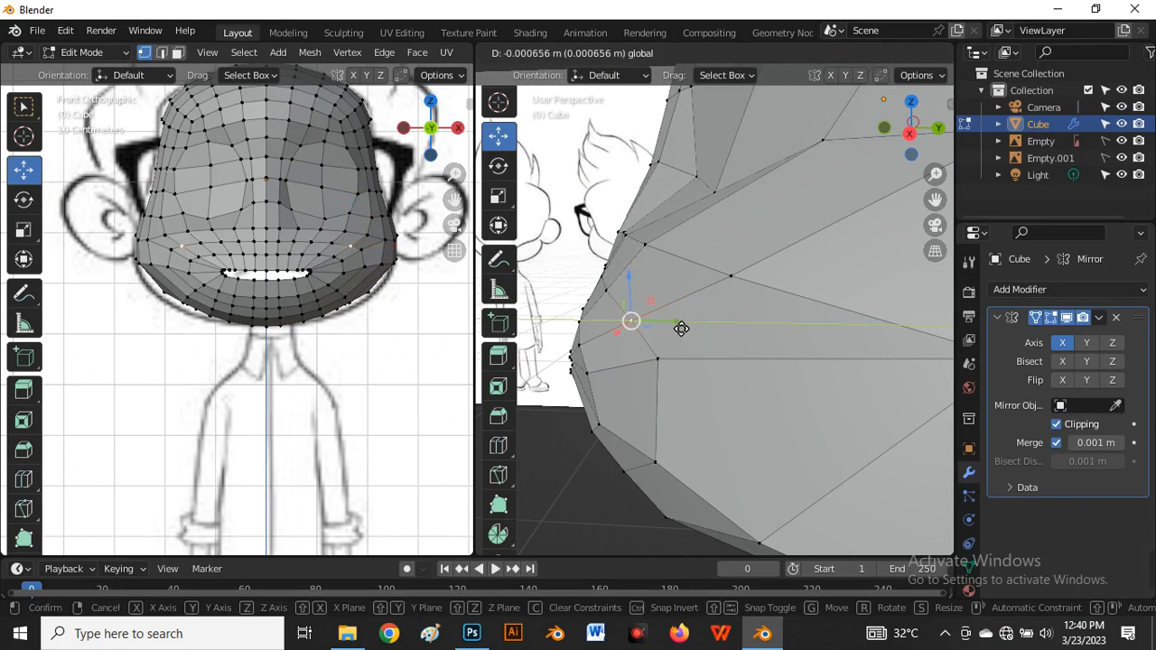
pyautogui.press('g')
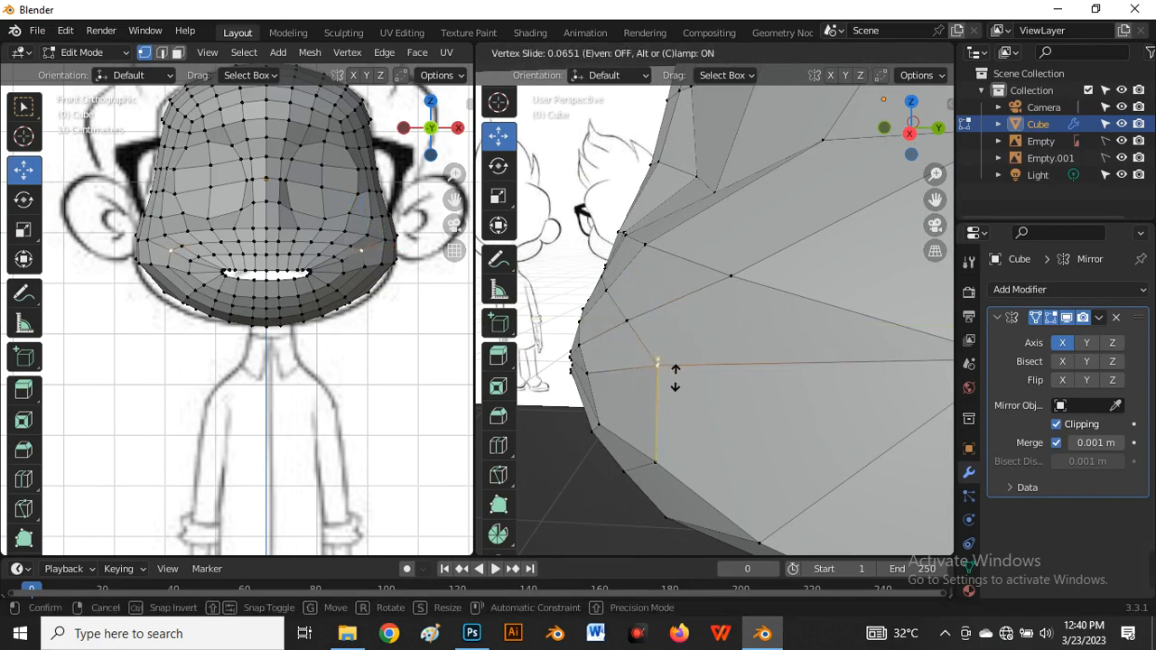
pyautogui.click(679, 394)
pyautogui.press('`')
pyautogui.click(831, 343)
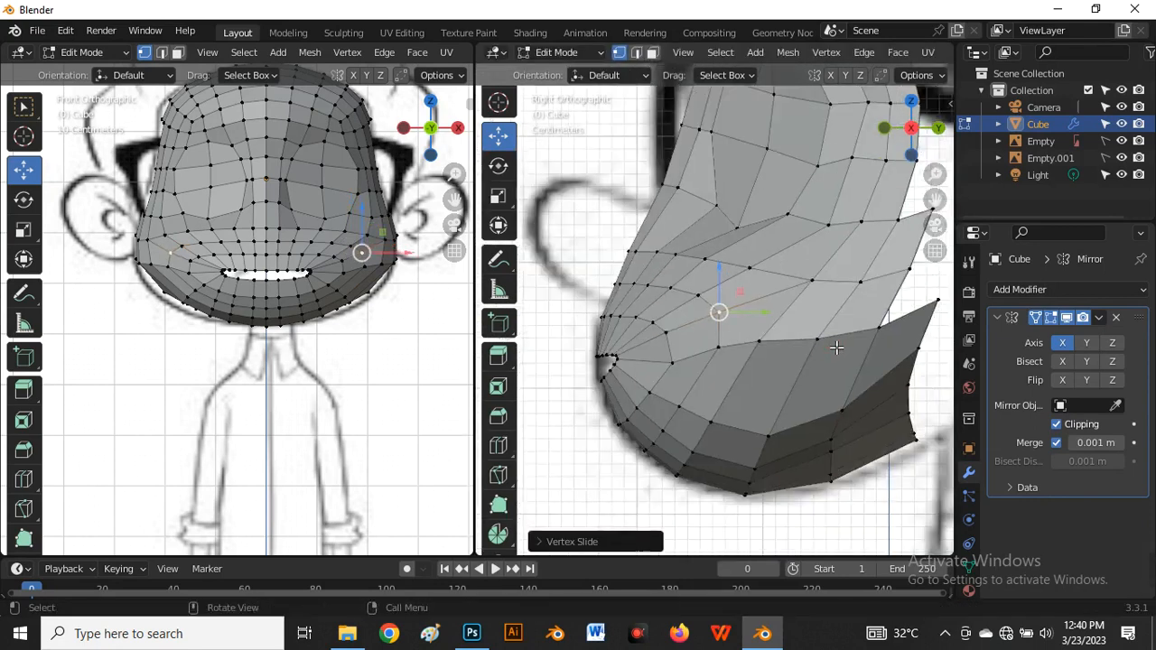
# In the front view, move the lower lip's outermost vertex beside the mouth corner slightly down
pyautogui.scroll(3, 413, 301)
pyautogui.scroll(-2, 298, 316)
pyautogui.scroll(5, 253, 343)
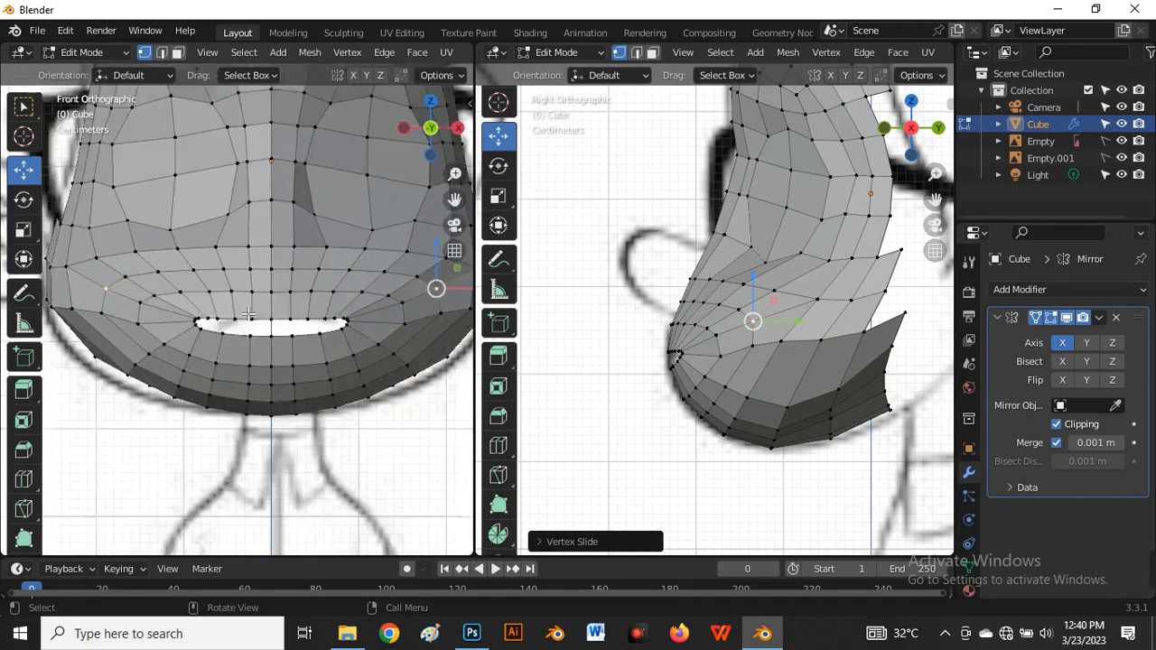
pyautogui.scroll(5, 327, 311)
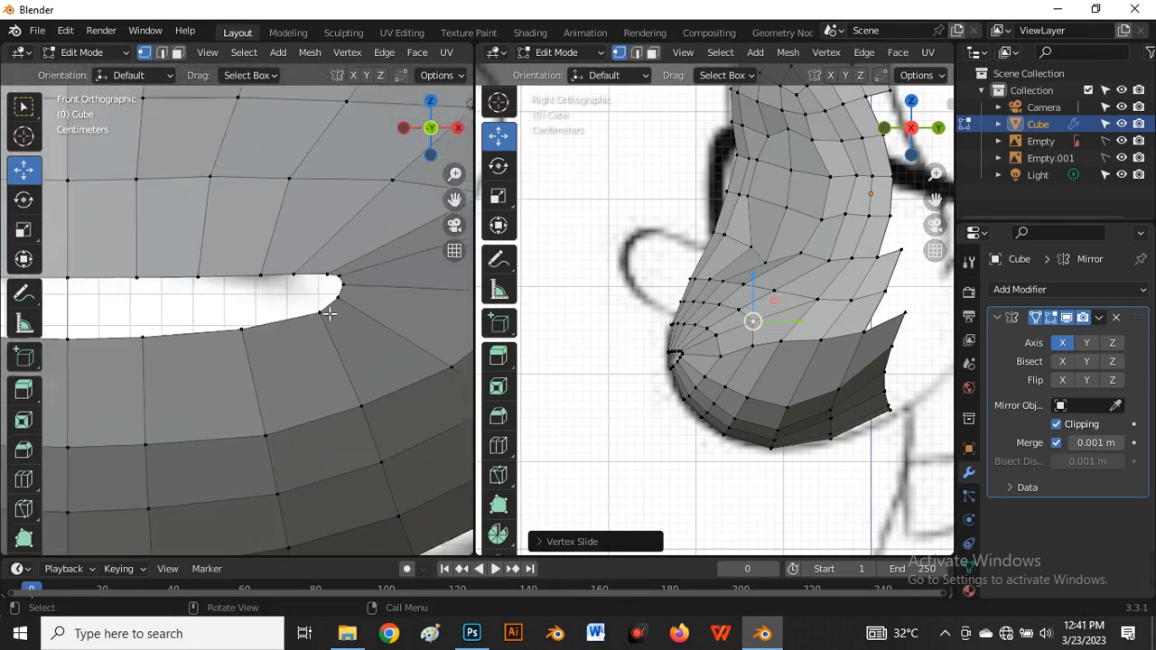
pyautogui.click(322, 311)
pyautogui.press('g')
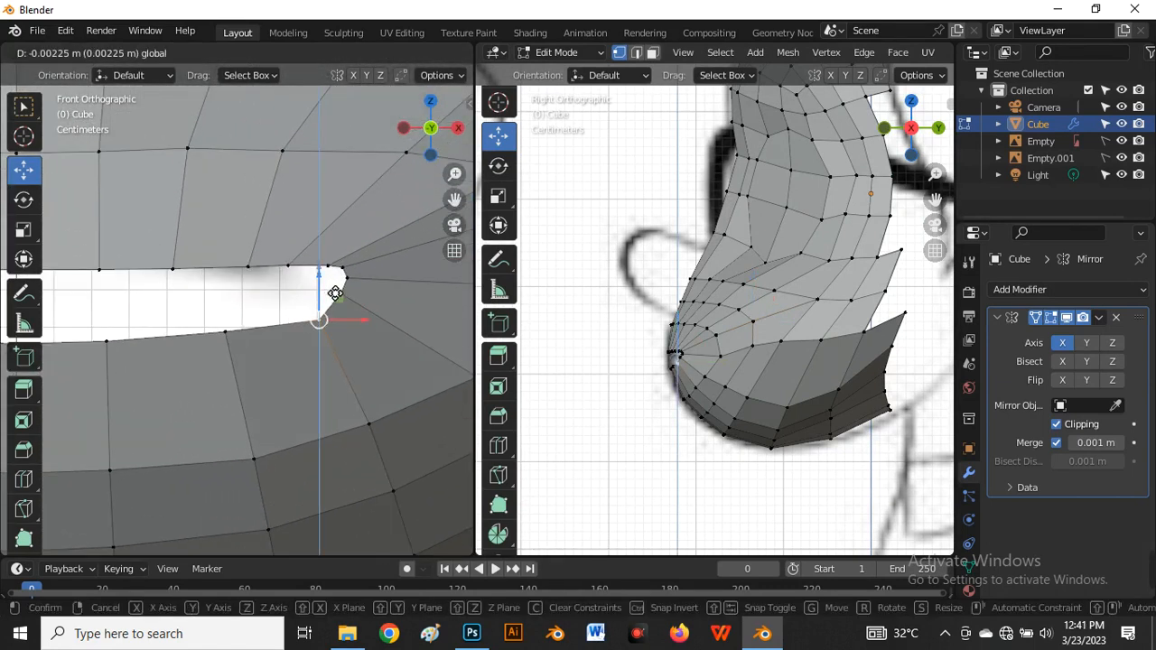
pyautogui.click(334, 305)
# Adjust the vertex just below the mouth corner by moving it vertically and vertex-sliding it to round the lip opening
pyautogui.scroll(1, 346, 305)
pyautogui.click(345, 294)
pyautogui.moveTo(345, 268); pyautogui.dragTo(348, 316)
pyautogui.click(353, 270)
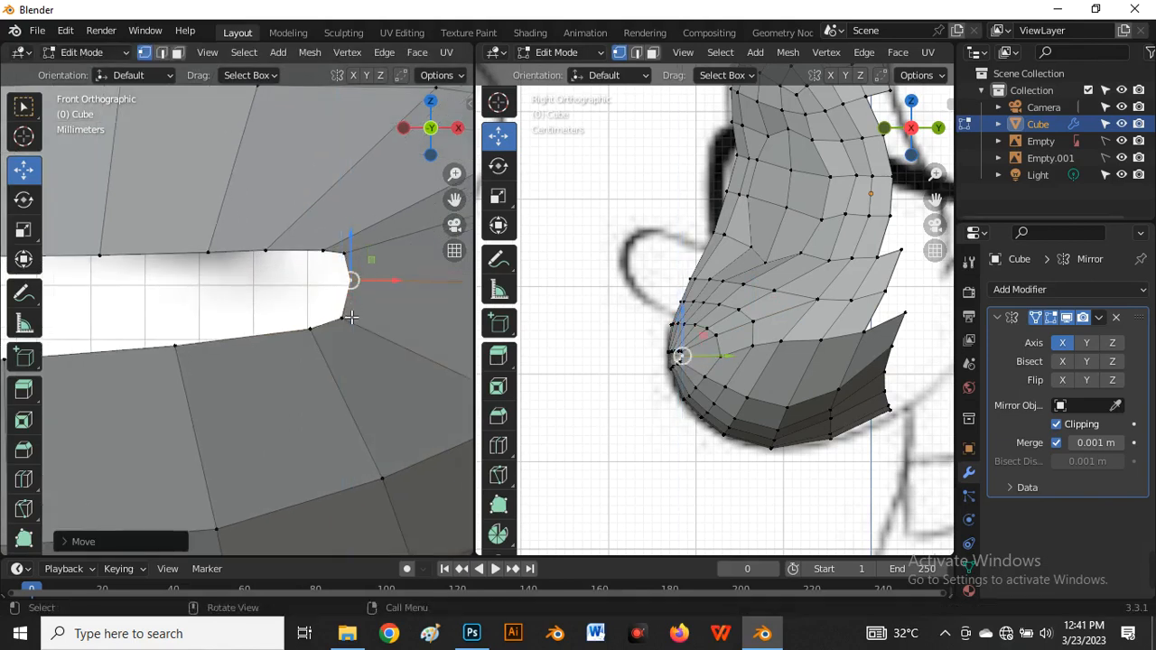
pyautogui.press('g')
pyautogui.press('g')
pyautogui.click(336, 254)
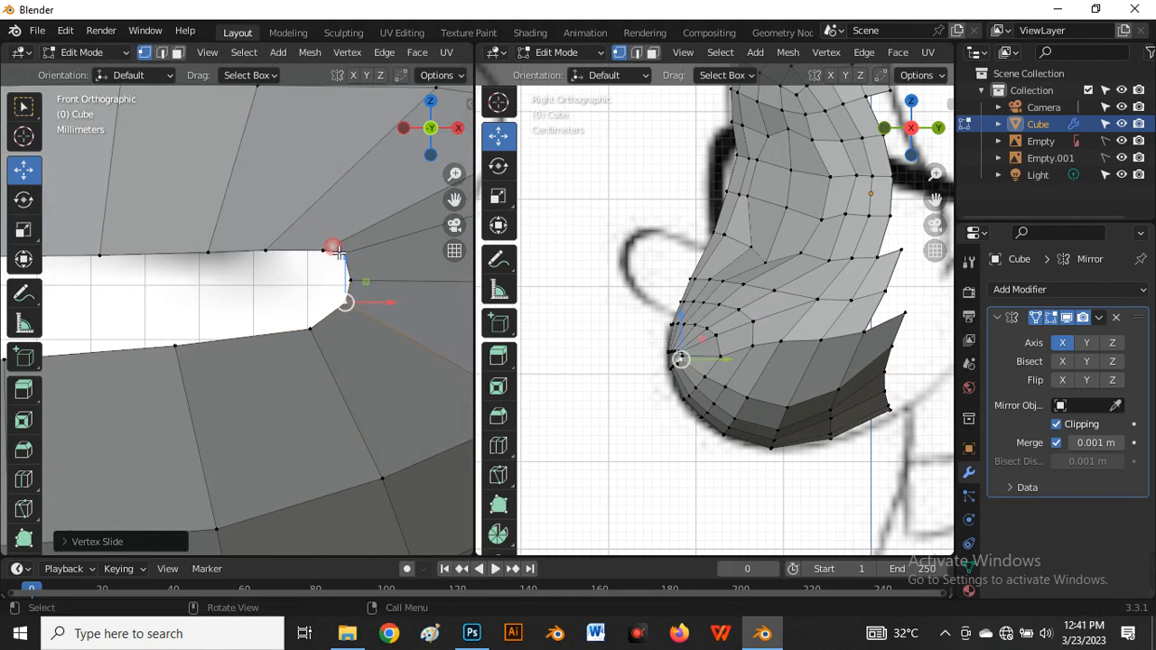
# Vertex-slide the crowded upper lip vertex toward the middle of the mouth to even the spacing
pyautogui.click(221, 259)
pyautogui.press('g')
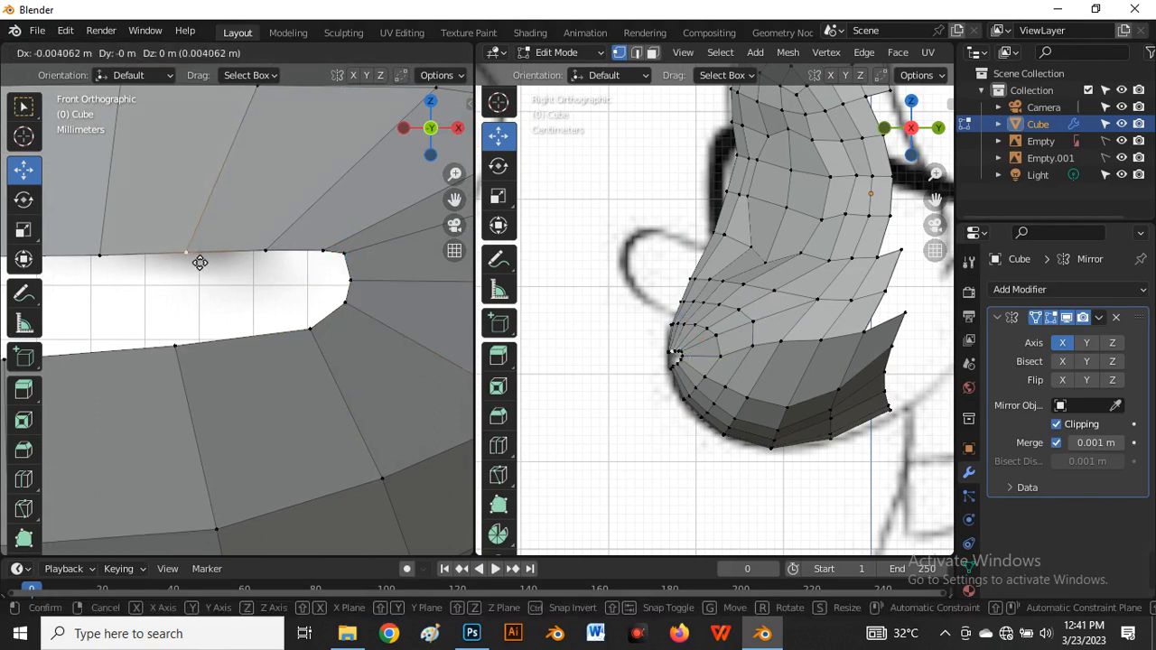
pyautogui.press('g')
pyautogui.click(218, 278)
pyautogui.scroll(-3, 348, 260)
pyautogui.scroll(6, 346, 284)
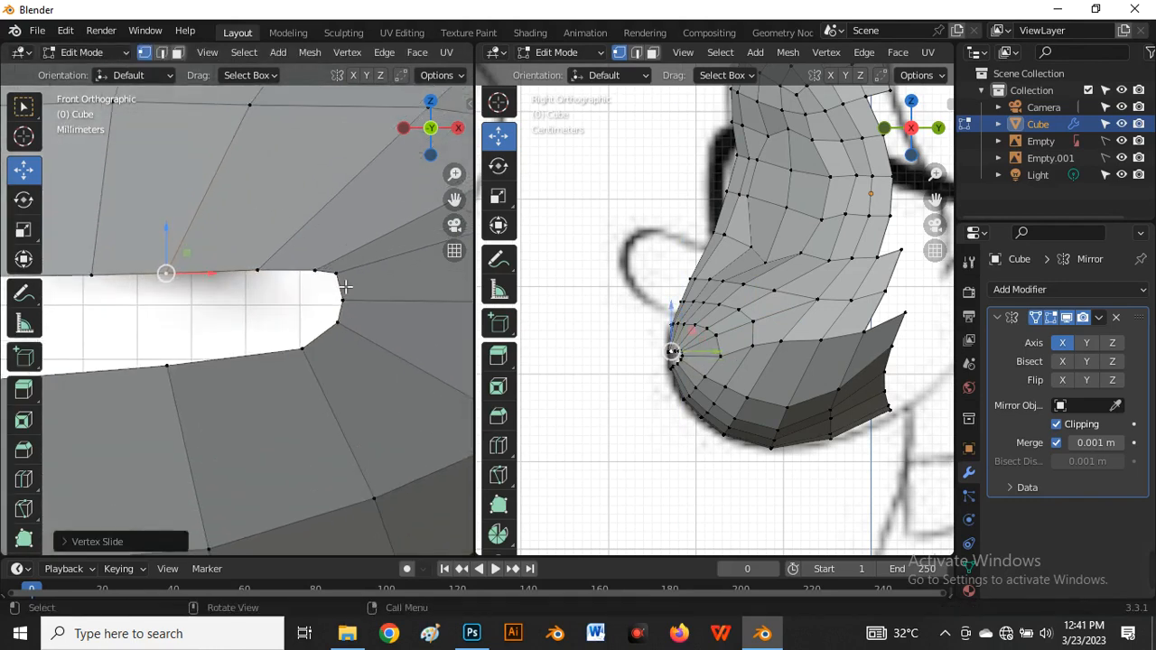
# Vertex-slide the mouth corner vertex slightly and the vertex directly above it downward to round the corner
pyautogui.click(350, 327)
pyautogui.press('g')
pyautogui.press('g')
pyautogui.click(352, 324)
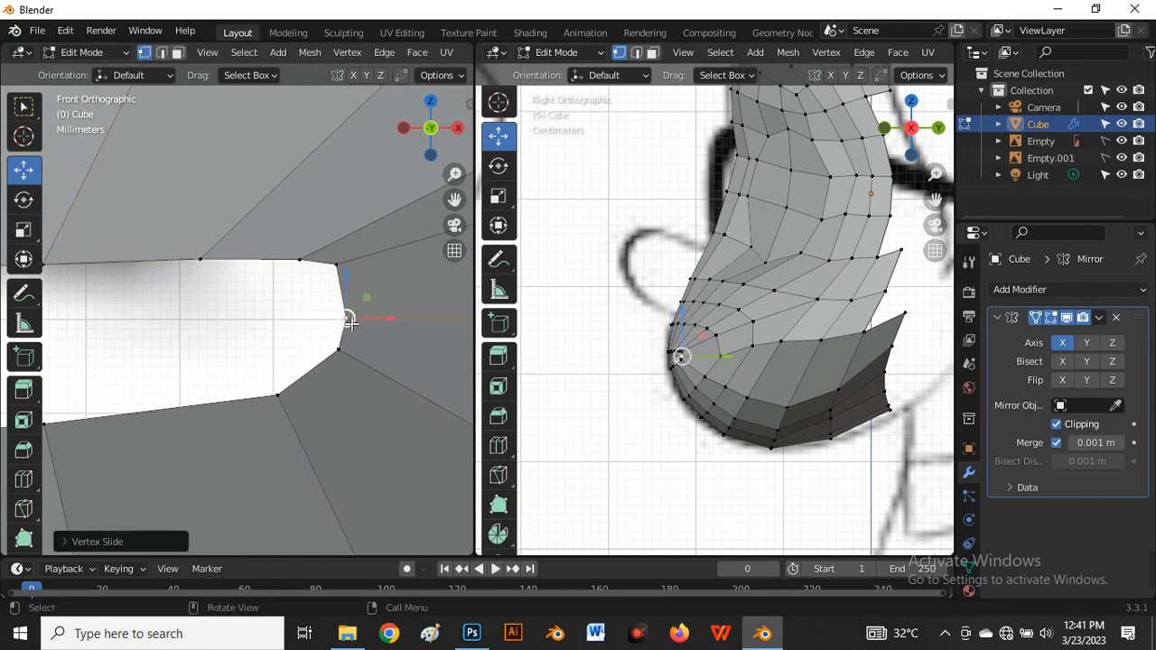
pyautogui.click(339, 280)
pyautogui.press('g')
pyautogui.press('g')
pyautogui.click(339, 285)
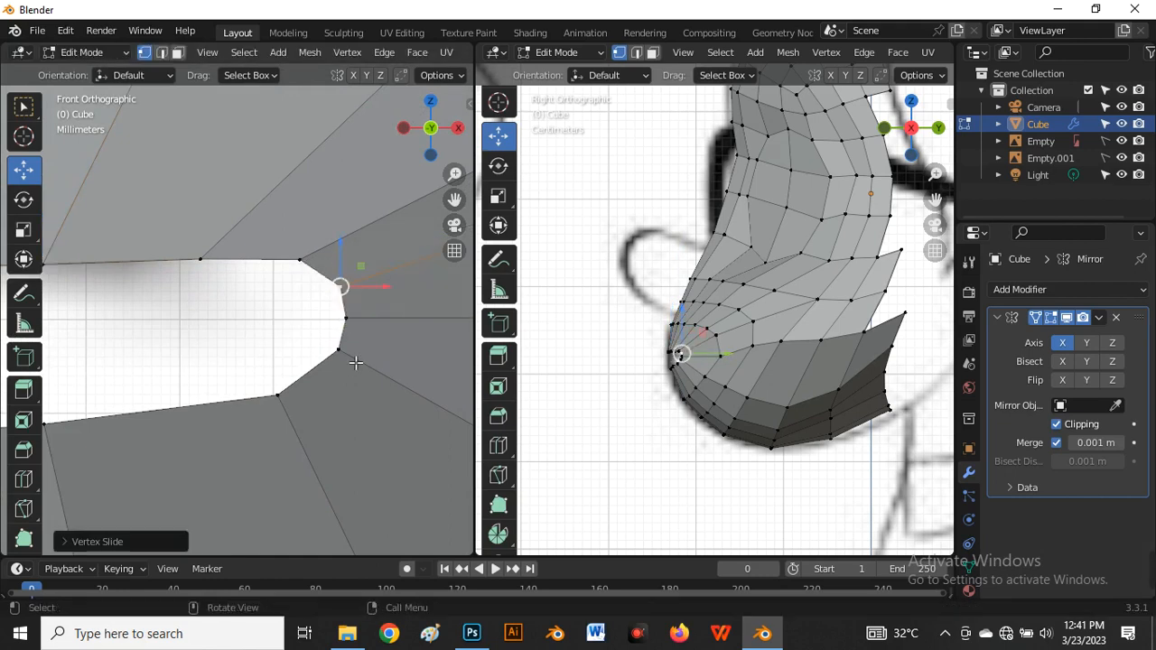
# Vertex-slide the vertex below the mouth corner toward the lower lip, and adjust the upper lip's outermost vertex
pyautogui.click(343, 352)
pyautogui.press('g')
pyautogui.press('g')
pyautogui.click(348, 352)
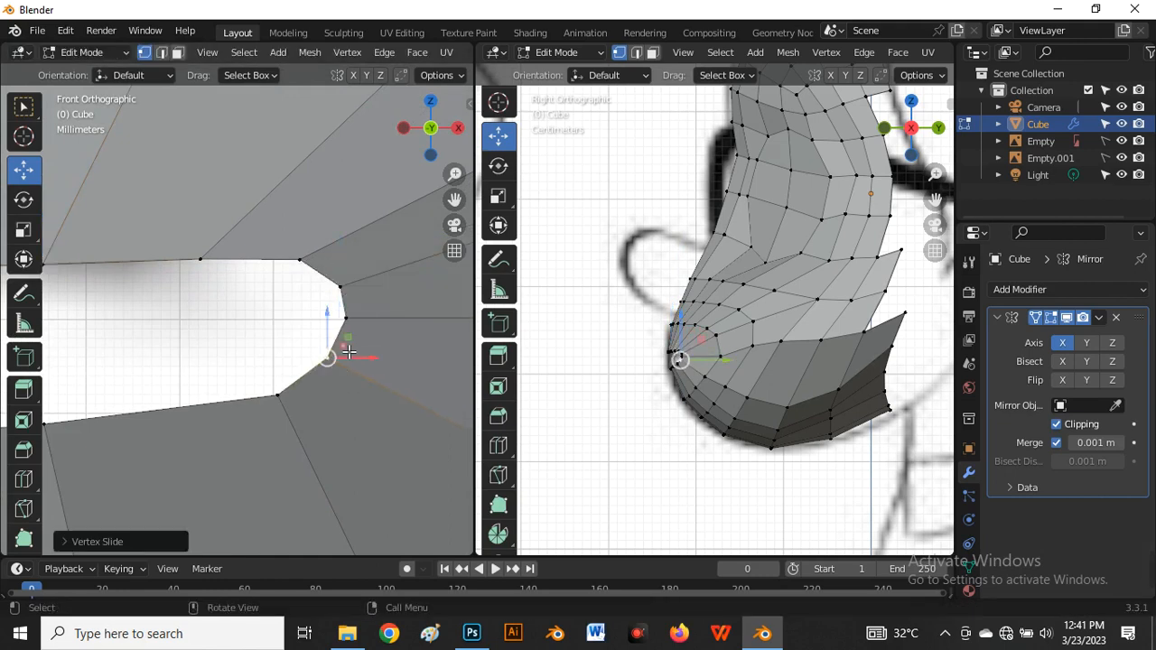
pyautogui.click(305, 271)
pyautogui.press('g')
pyautogui.press('g')
pyautogui.click(290, 273)
pyautogui.scroll(-8, 293, 303)
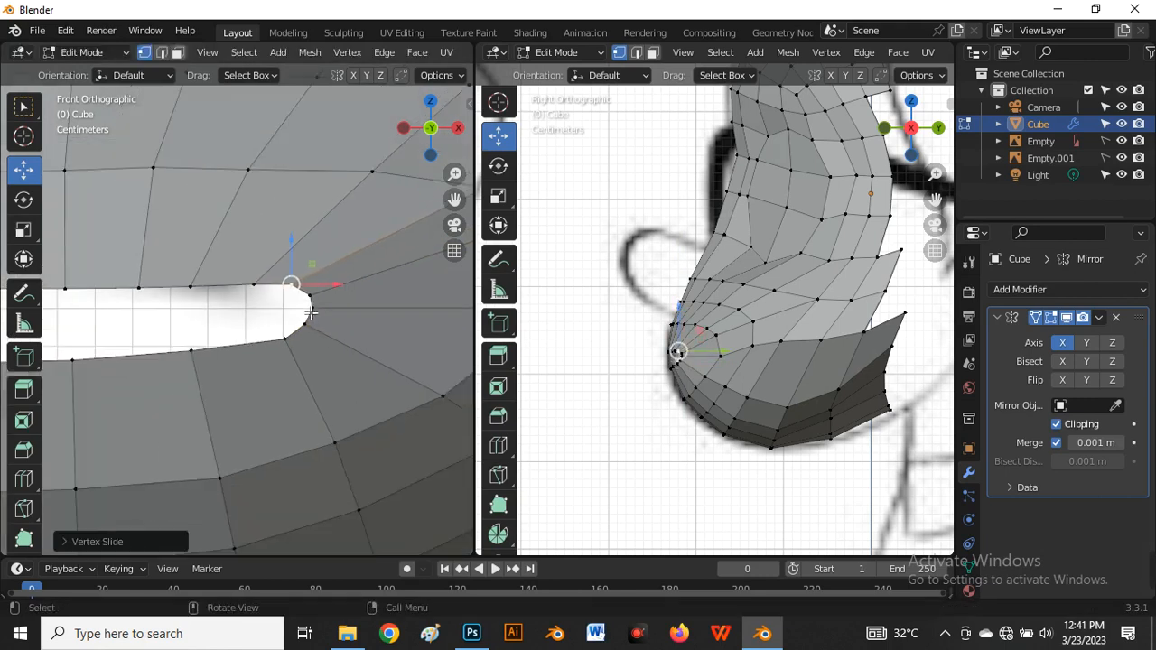
# Add an edge loop around the mouth between the lip edge and the first surrounding loop
pyautogui.click(340, 387)
pyautogui.scroll(-6, 368, 334)
pyautogui.scroll(5, 283, 334)
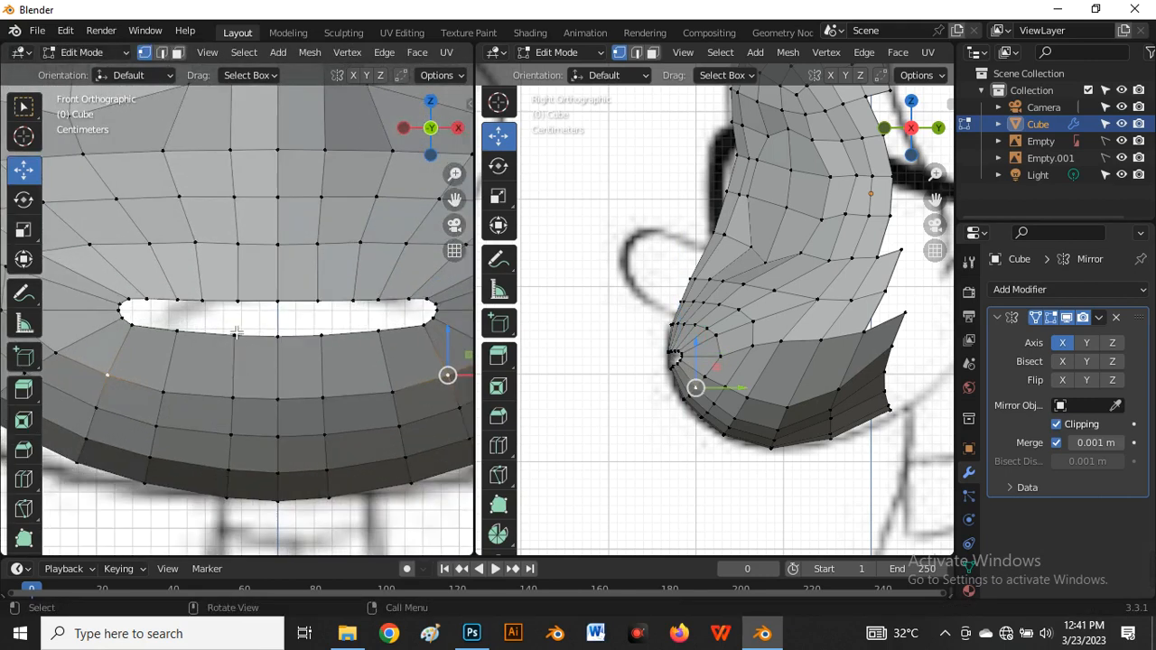
pyautogui.scroll(-3, 238, 339)
pyautogui.scroll(-1, 201, 301)
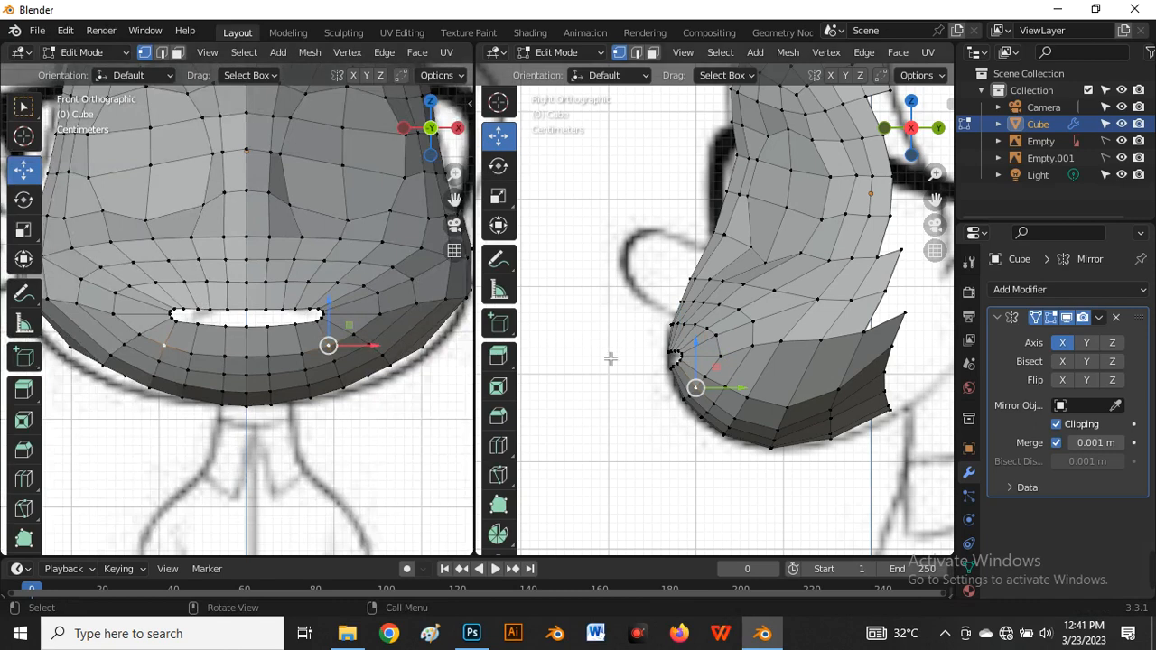
pyautogui.scroll(4, 611, 359)
pyautogui.scroll(-2, 635, 338)
pyautogui.scroll(1, 784, 372)
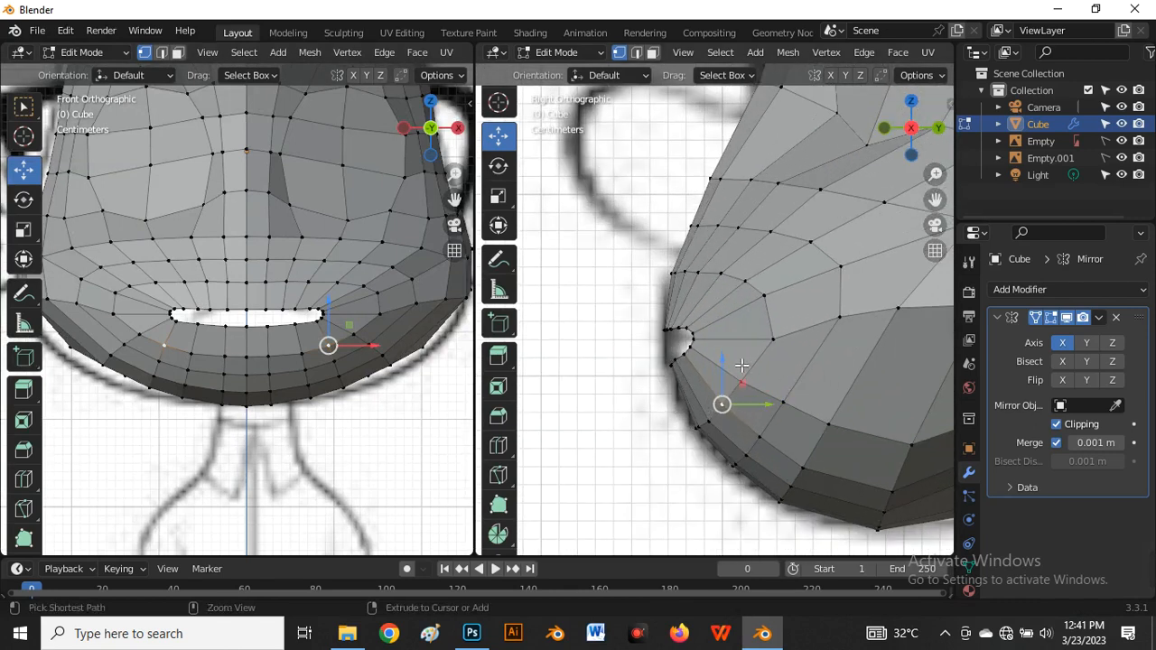
pyautogui.hotkey('ctrl', 'r')
pyautogui.click(725, 327)
pyautogui.click(725, 327)
pyautogui.scroll(3, 686, 305)
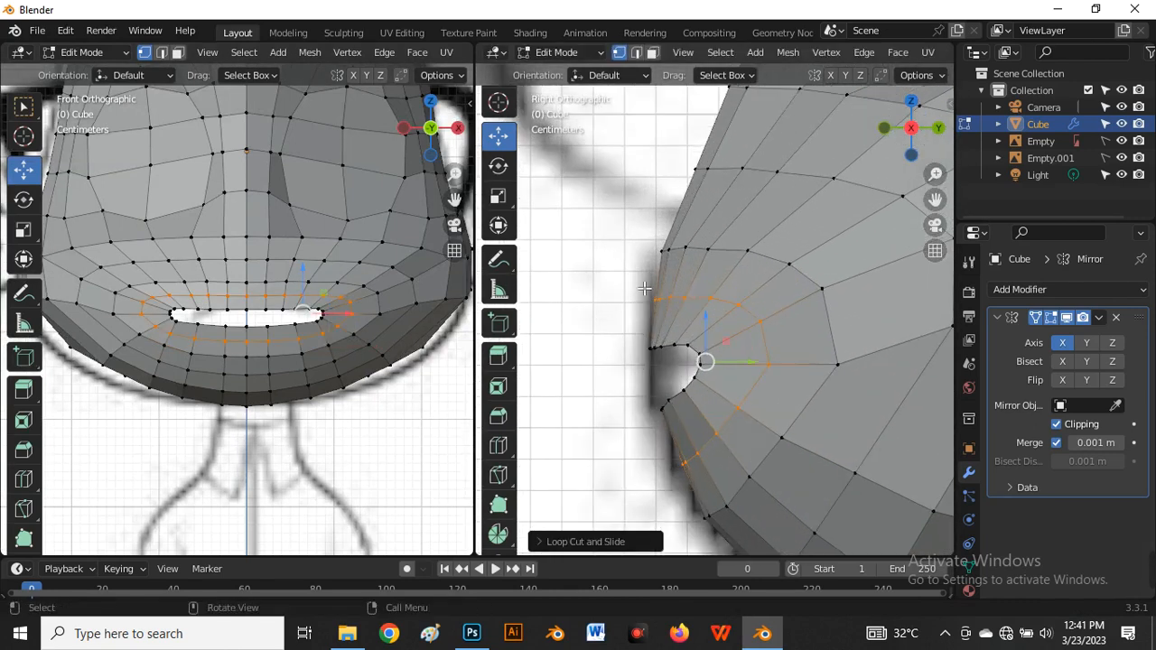
# Move the new loop's upper lip vertices slightly forward using smooth proportional editing with a size of about 0.027 m
pyautogui.click(667, 299)
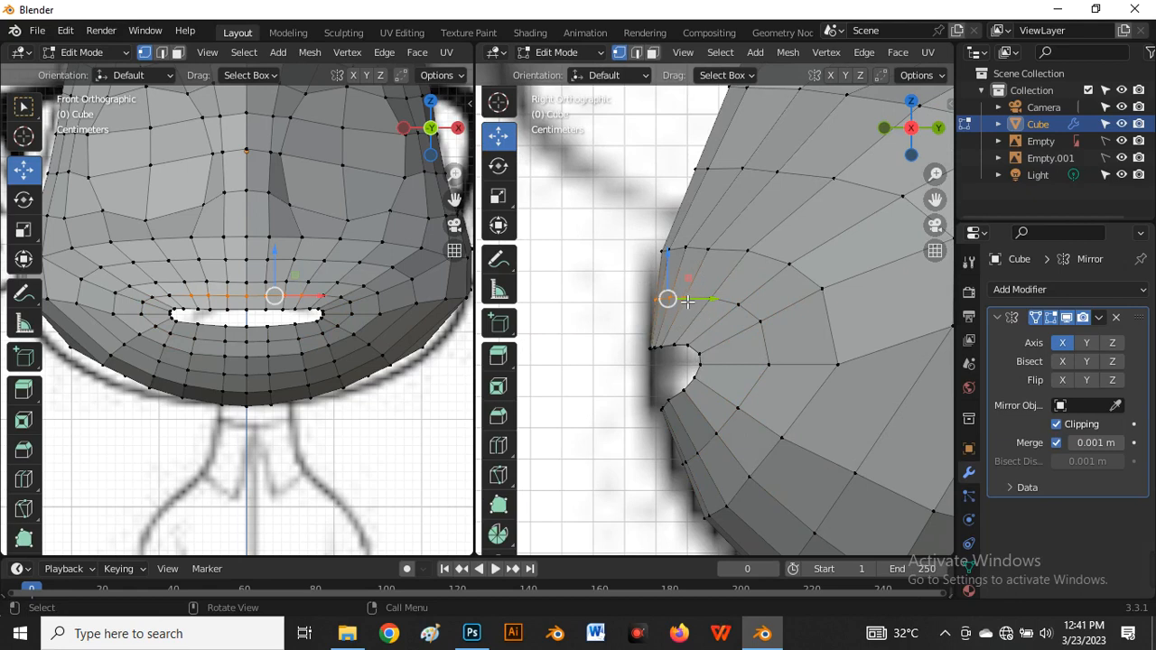
pyautogui.press('g')
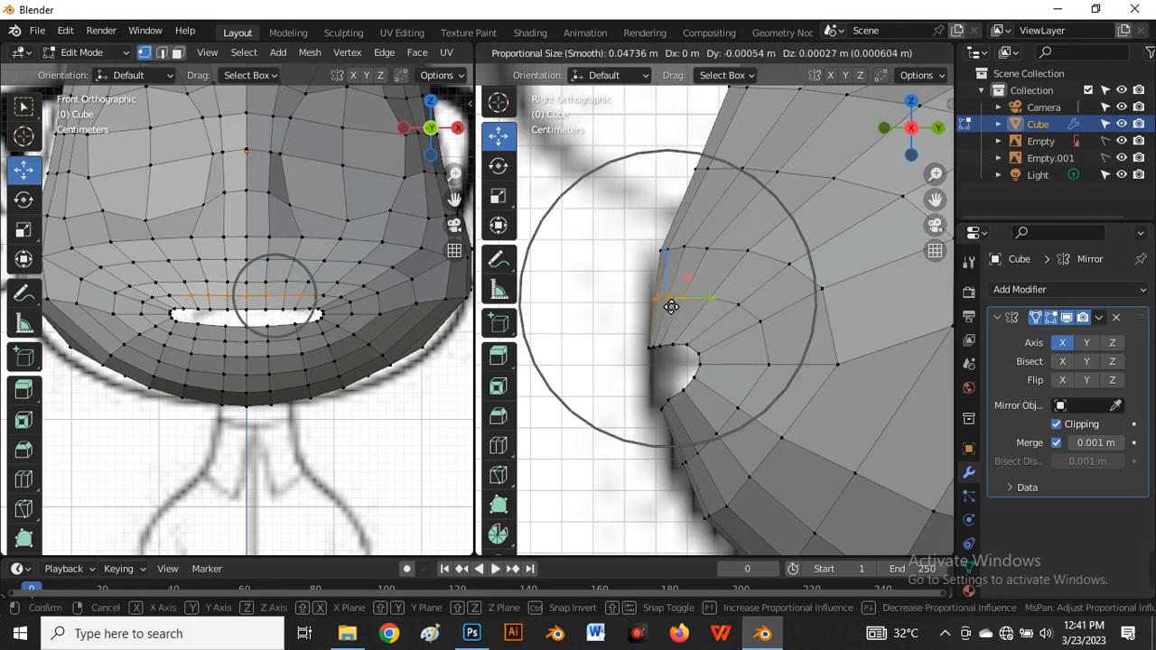
pyautogui.scroll(6, 671, 307)
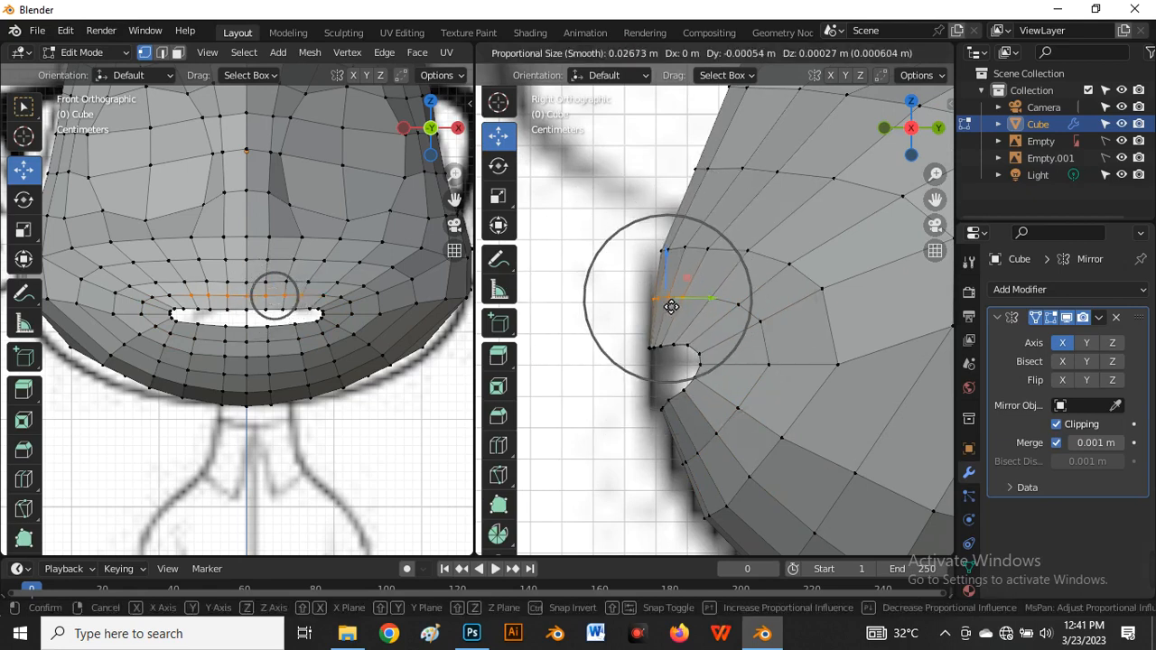
pyautogui.click(671, 307)
pyautogui.press('g')
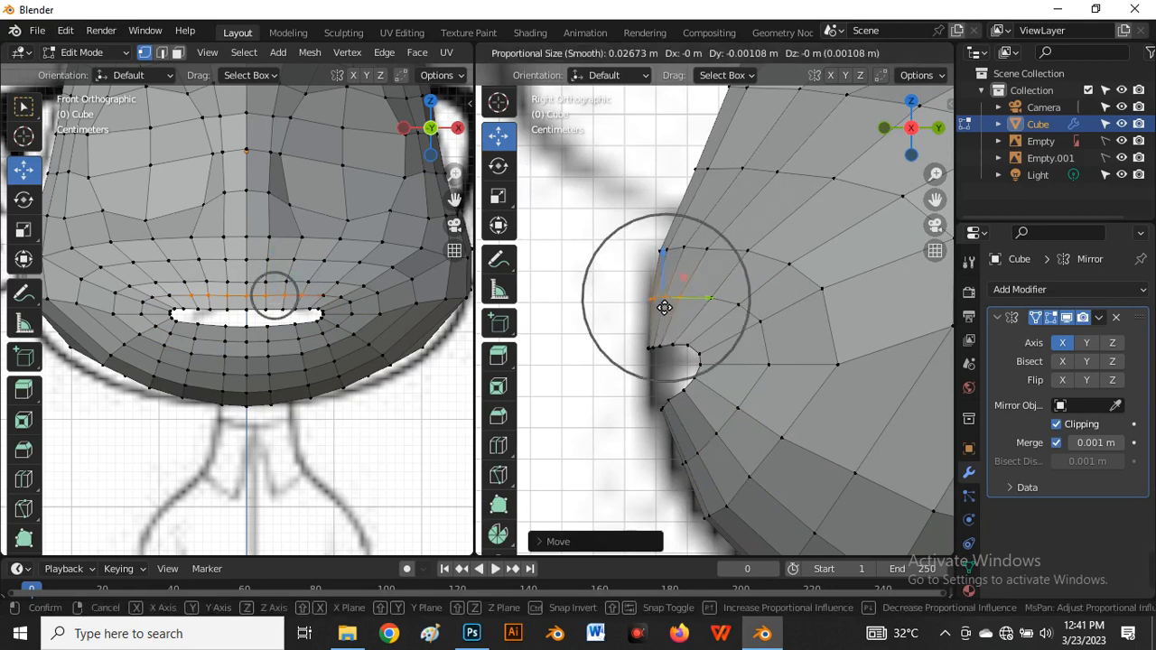
pyautogui.click(665, 308)
# Select the new loop's lower lip vertices and move them slightly forward and down with proportional editing
pyautogui.keyDown('alt'); pyautogui.click(672, 491); pyautogui.keyUp('alt')
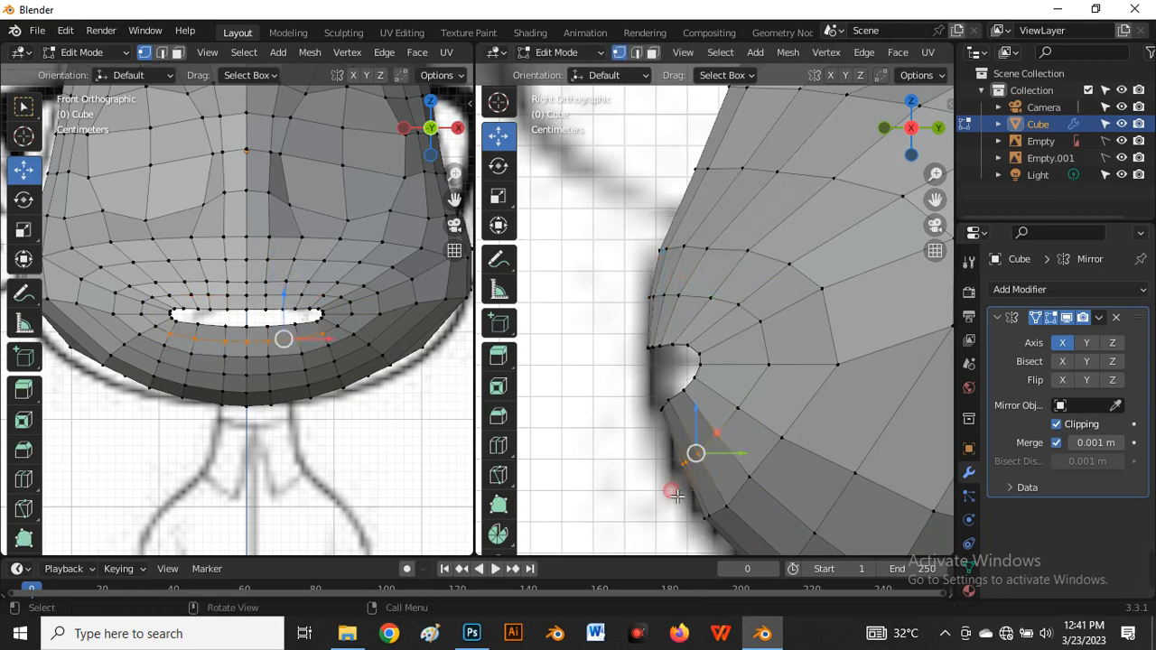
pyautogui.press('g')
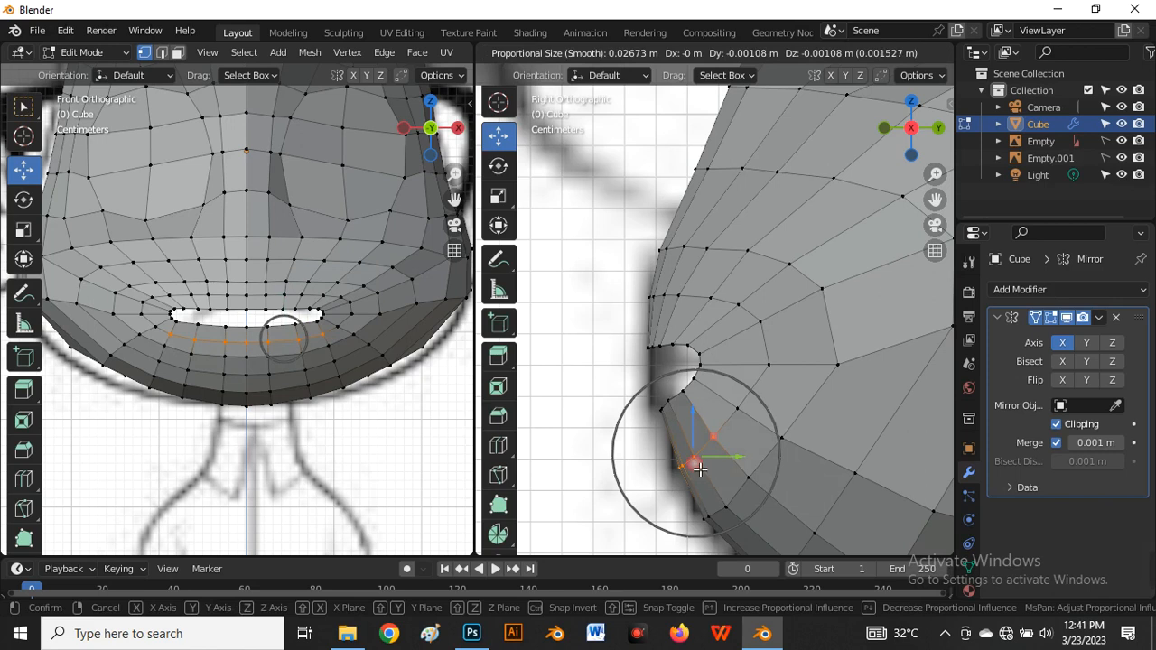
pyautogui.click(699, 467)
# In a perspective view, nudge the new loop's mouth-corner vertex and the vertex above it, restoring the right side view
pyautogui.moveTo(699, 467); pyautogui.dragTo(735, 424, button='middle')
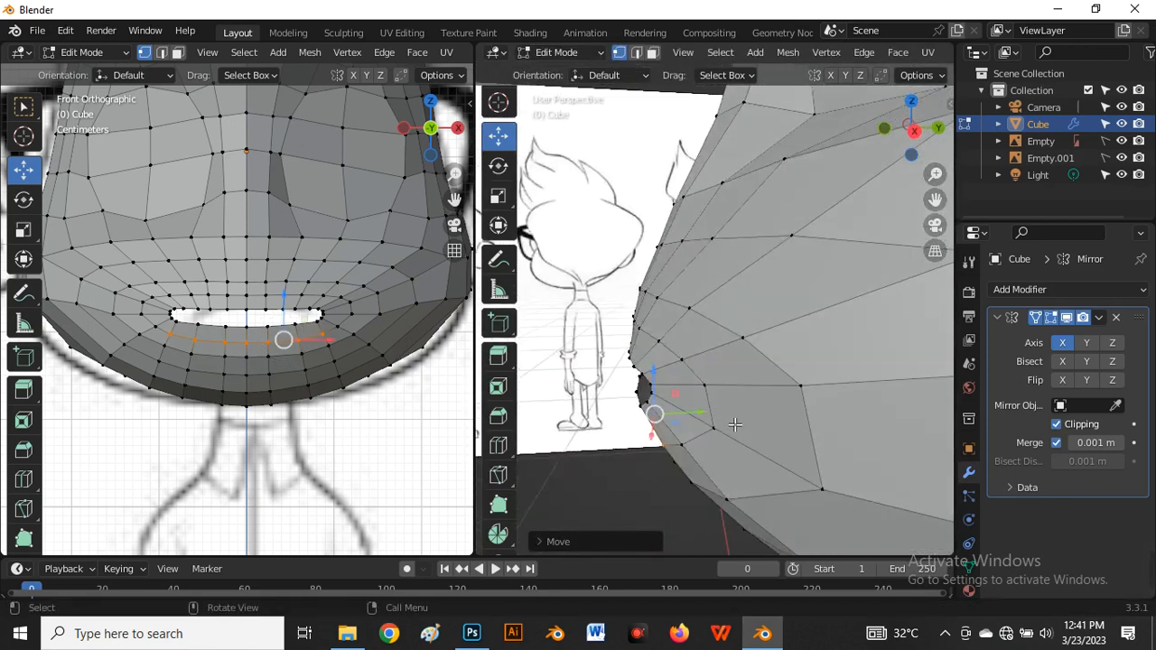
pyautogui.press('g')
pyautogui.click(743, 436)
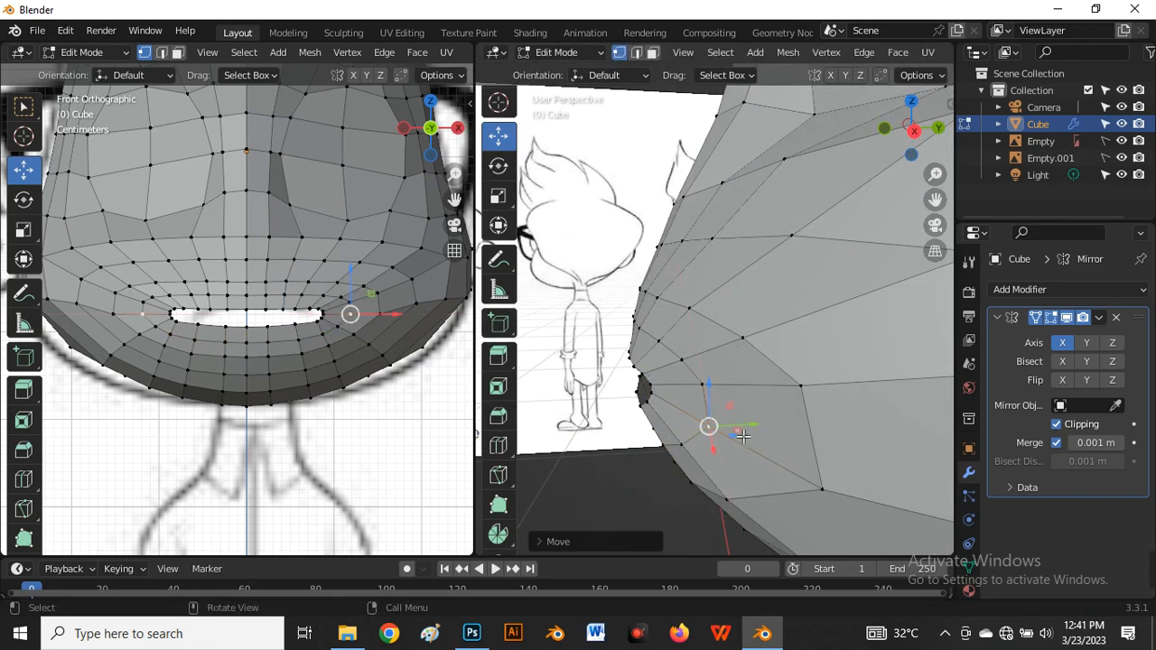
pyautogui.click(720, 389)
pyautogui.moveTo(735, 387); pyautogui.dragTo(726, 390)
pyautogui.moveTo(725, 394); pyautogui.dragTo(752, 393, button='middle')
pyautogui.press('`')
pyautogui.click(833, 400)
pyautogui.click(708, 446)
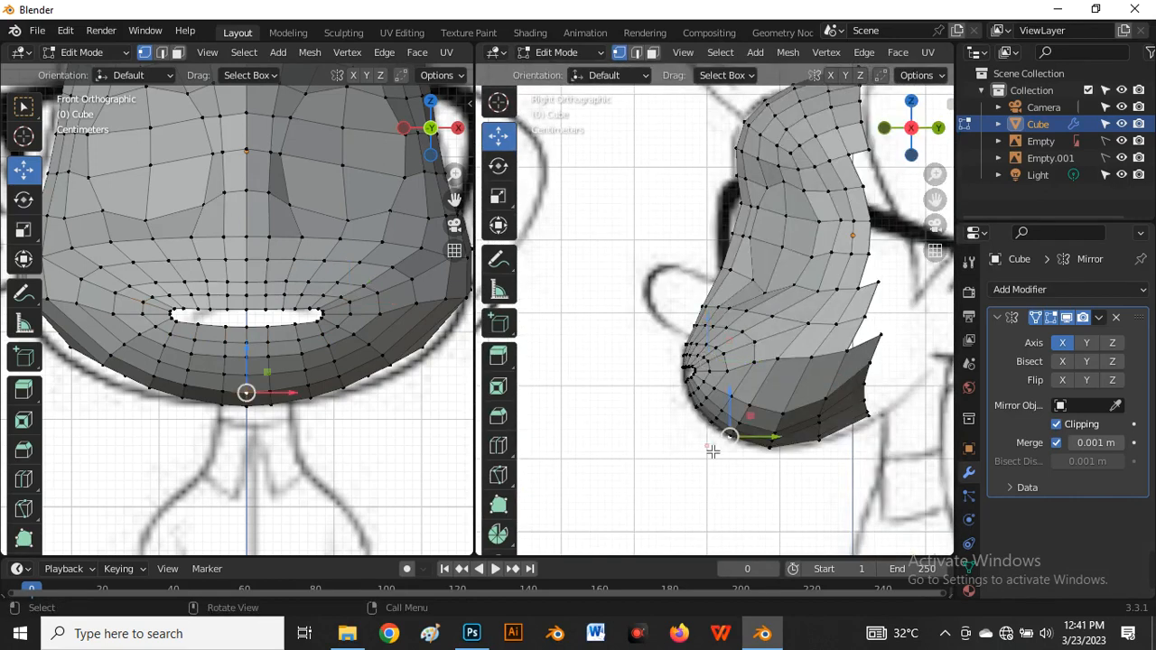
pyautogui.scroll(3, 833, 371)
pyautogui.scroll(-3, 787, 388)
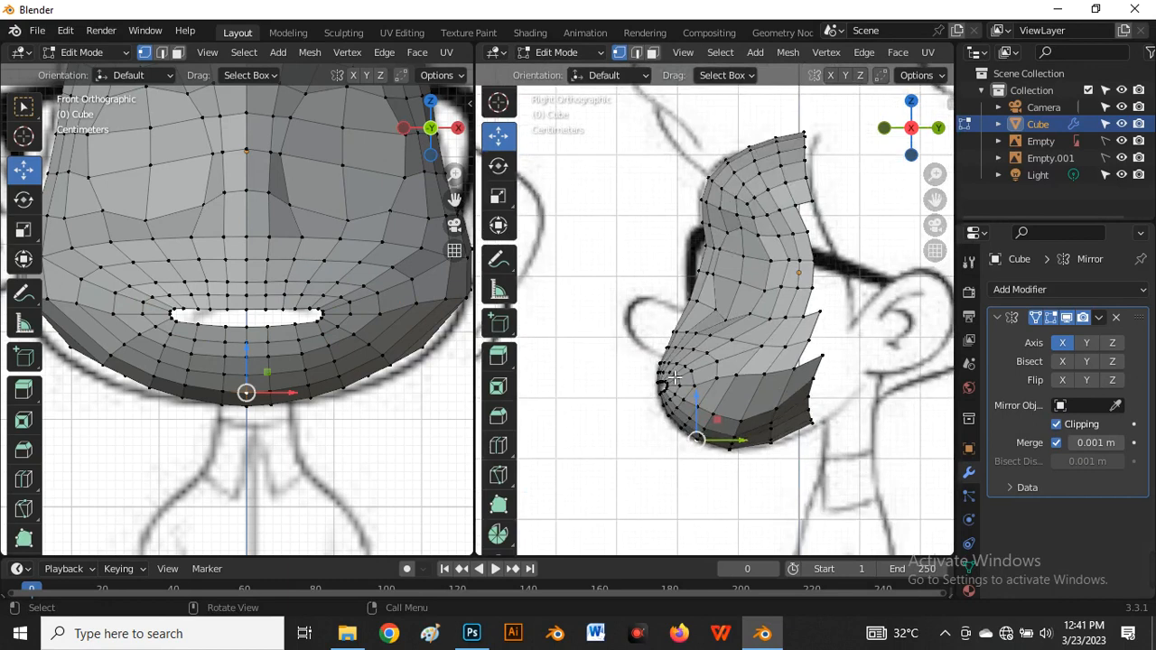
pyautogui.scroll(-3, 394, 334)
pyautogui.scroll(4, 421, 401)
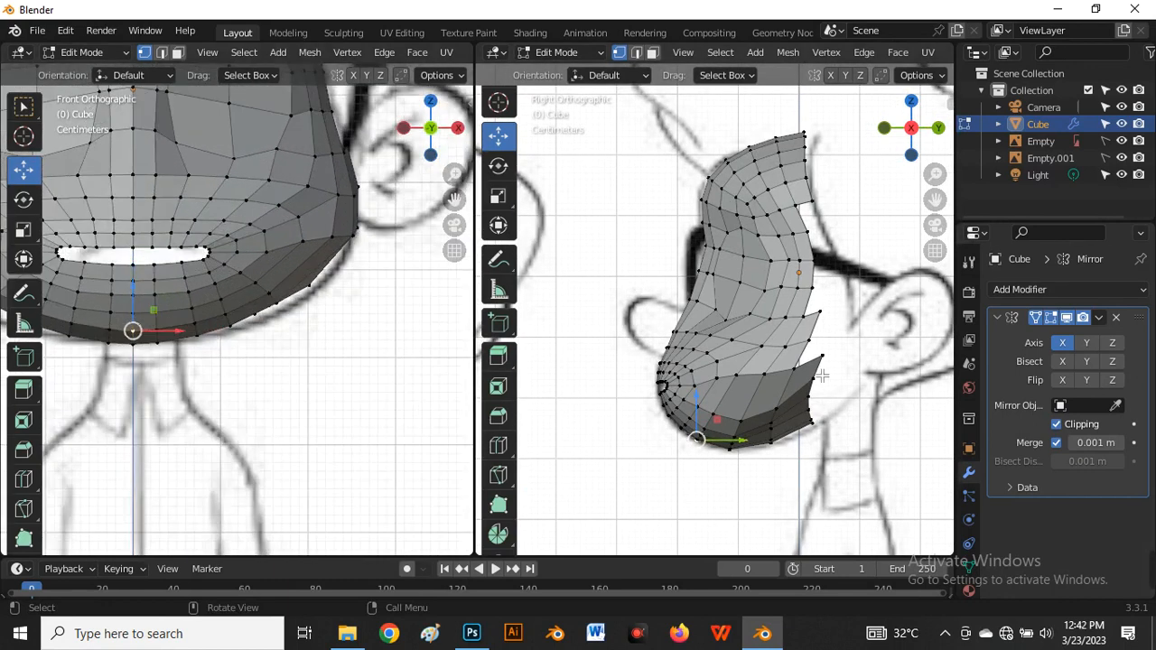
pyautogui.press('h')
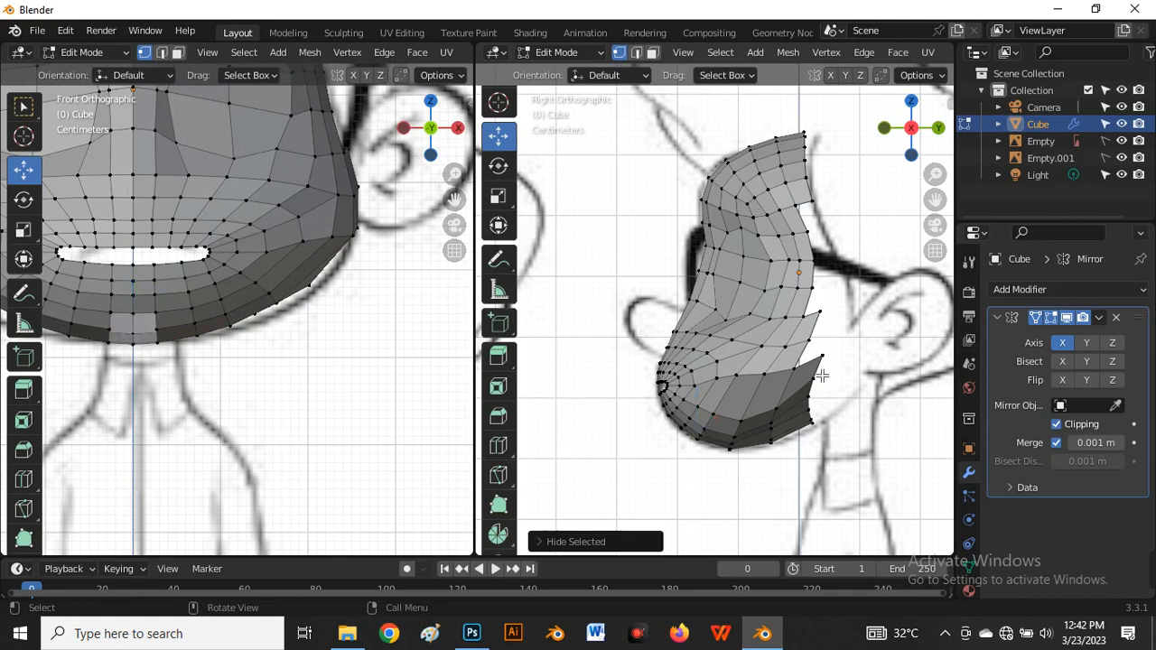
pyautogui.hotkey('ctrl', 'z')
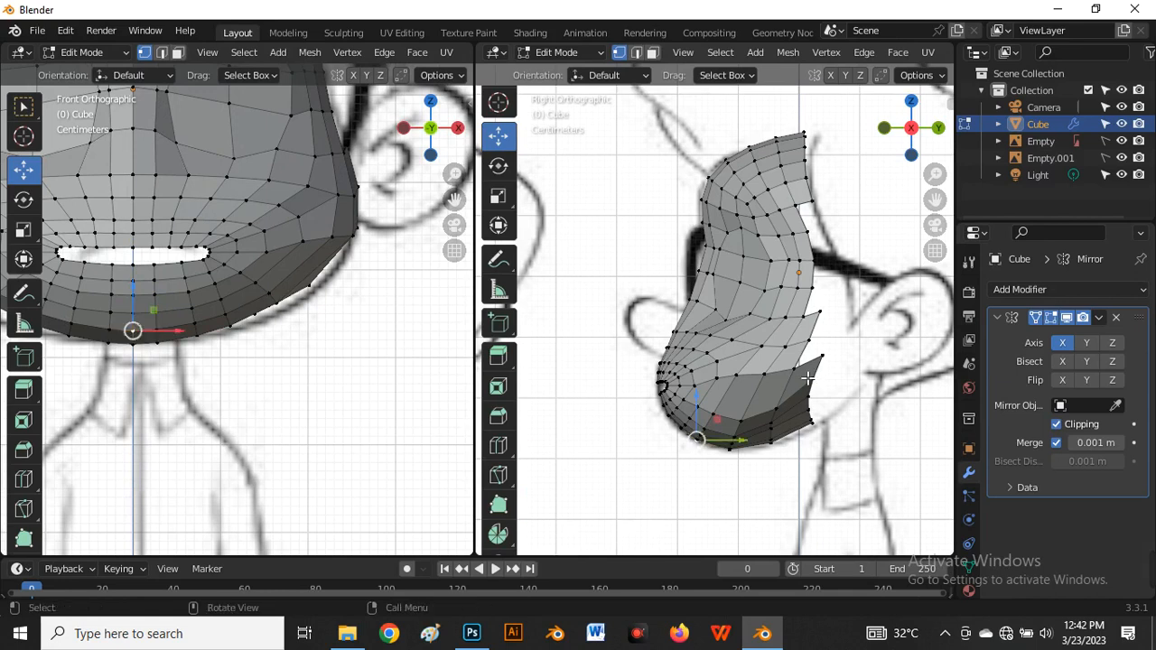
pyautogui.press('Tab')
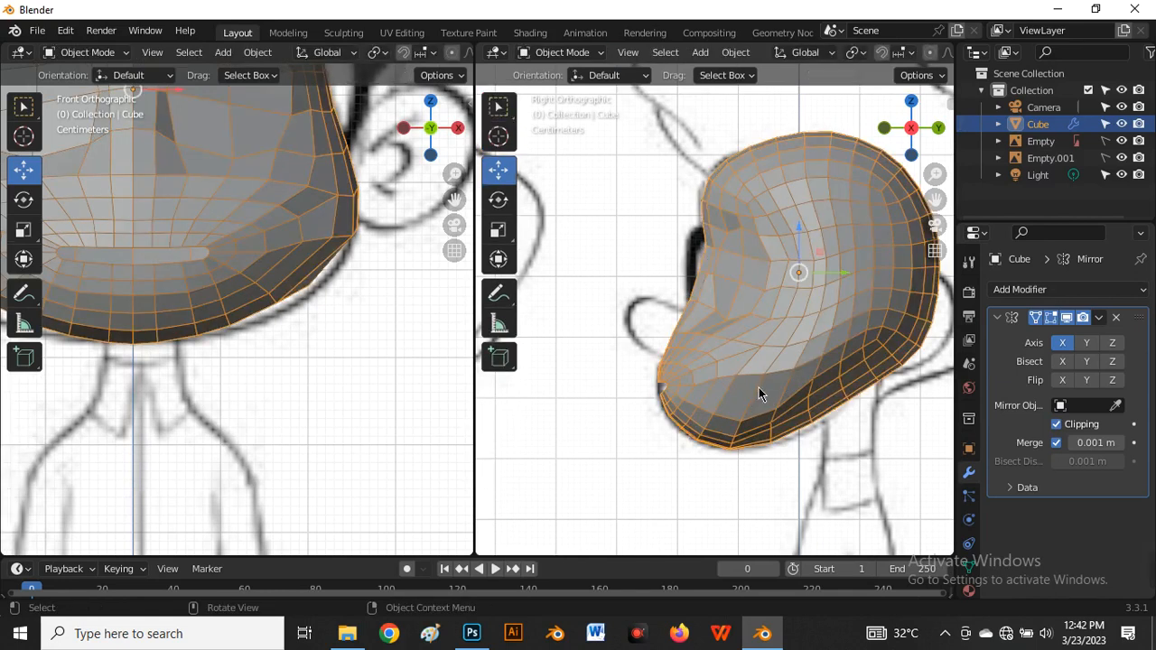
pyautogui.press('Tab')
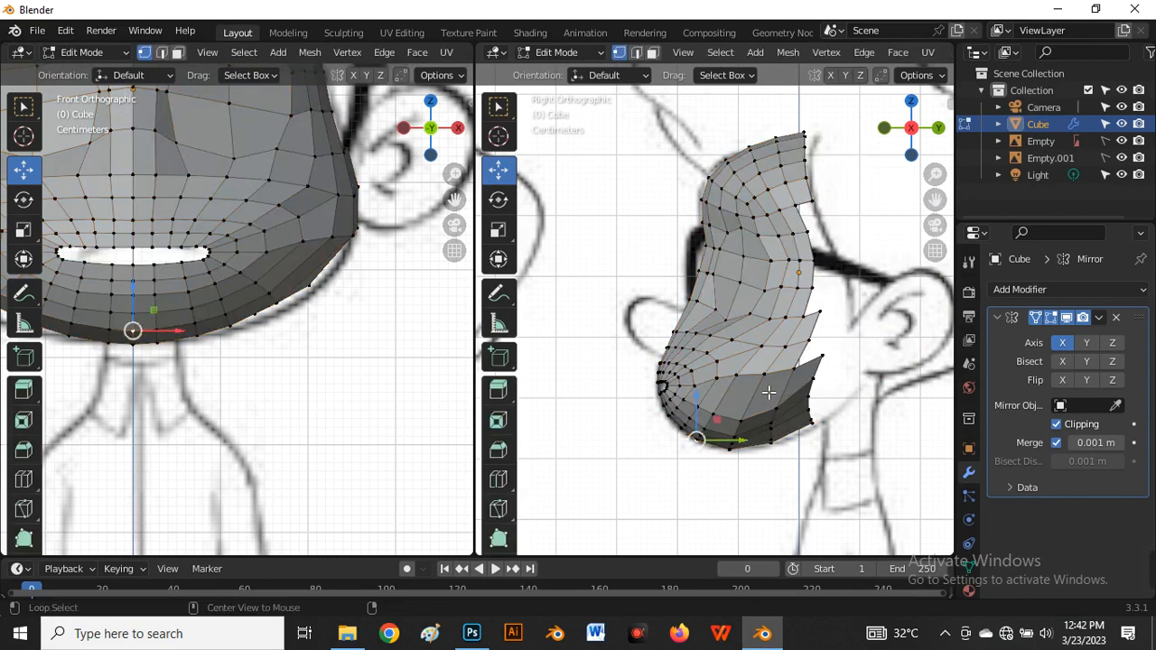
# Reveal the hidden back portion of the head mesh
pyautogui.hotkey('alt', 'h')
pyautogui.scroll(-2, 777, 380)
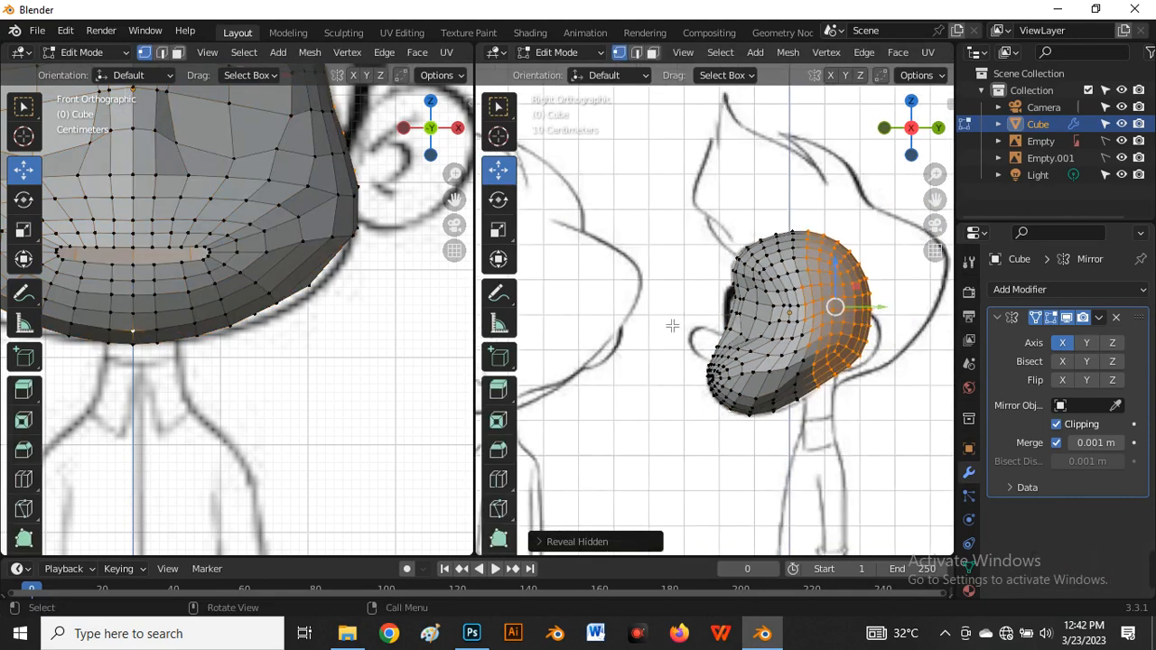
pyautogui.scroll(3, 864, 424)
pyautogui.scroll(-1, 298, 312)
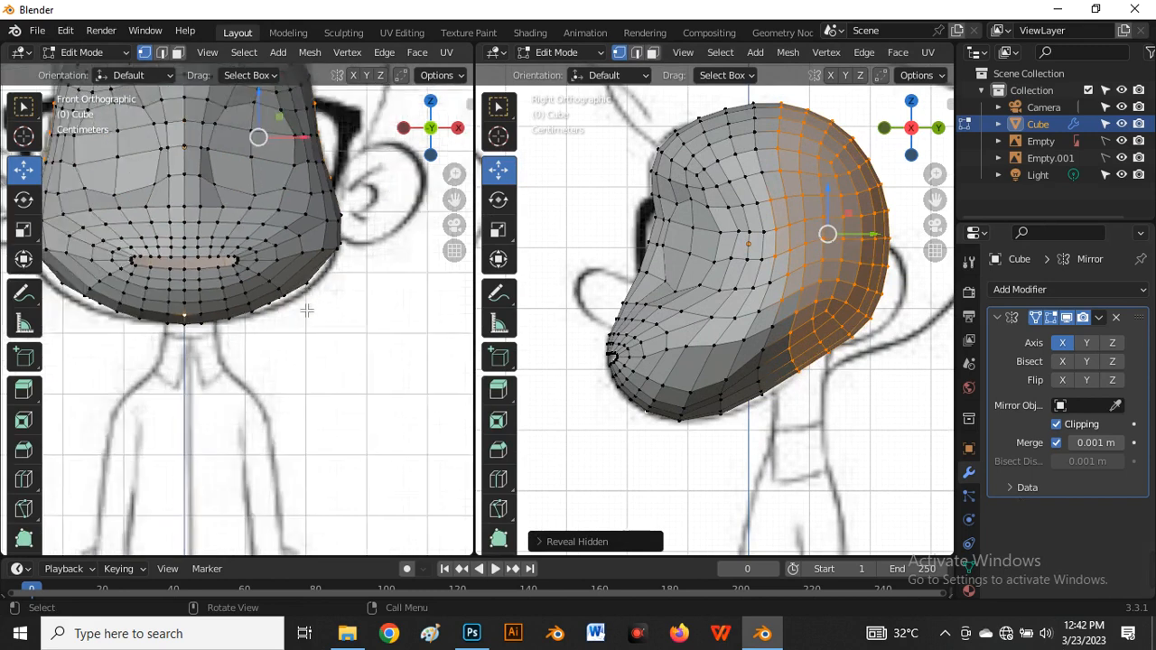
# Examine the vertex layout around the mouth corner, cheek and jaw against the front and side reference drawings
pyautogui.scroll(2, 330, 275)
pyautogui.scroll(-1, 306, 270)
pyautogui.scroll(3, 328, 270)
pyautogui.click(347, 271)
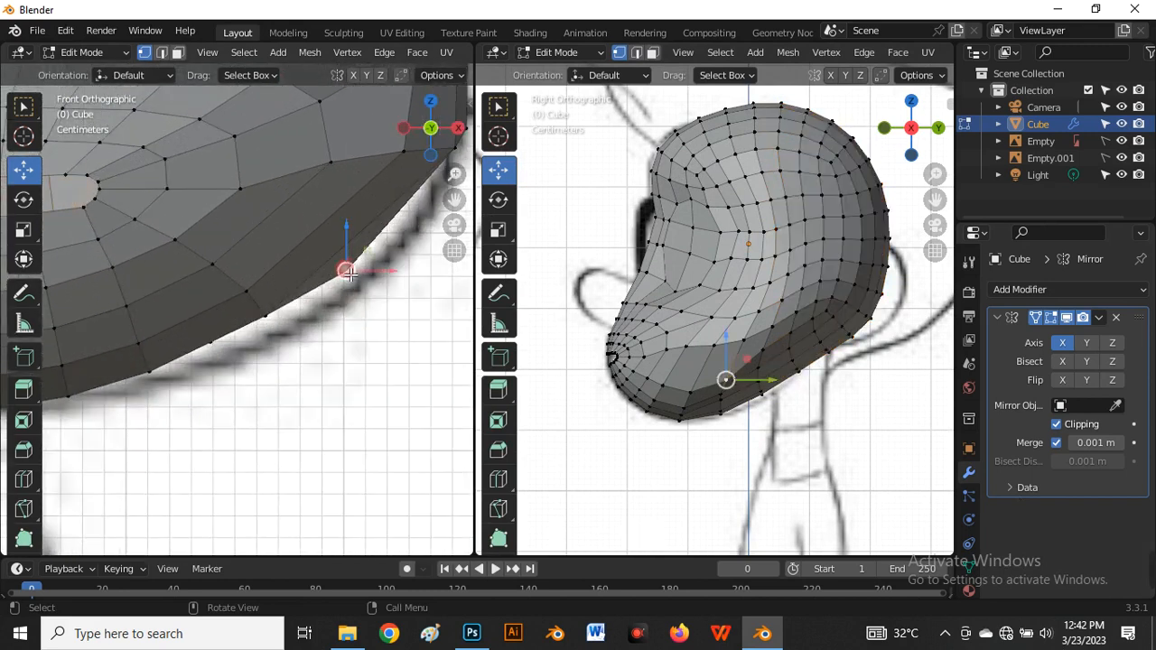
pyautogui.scroll(4, 696, 369)
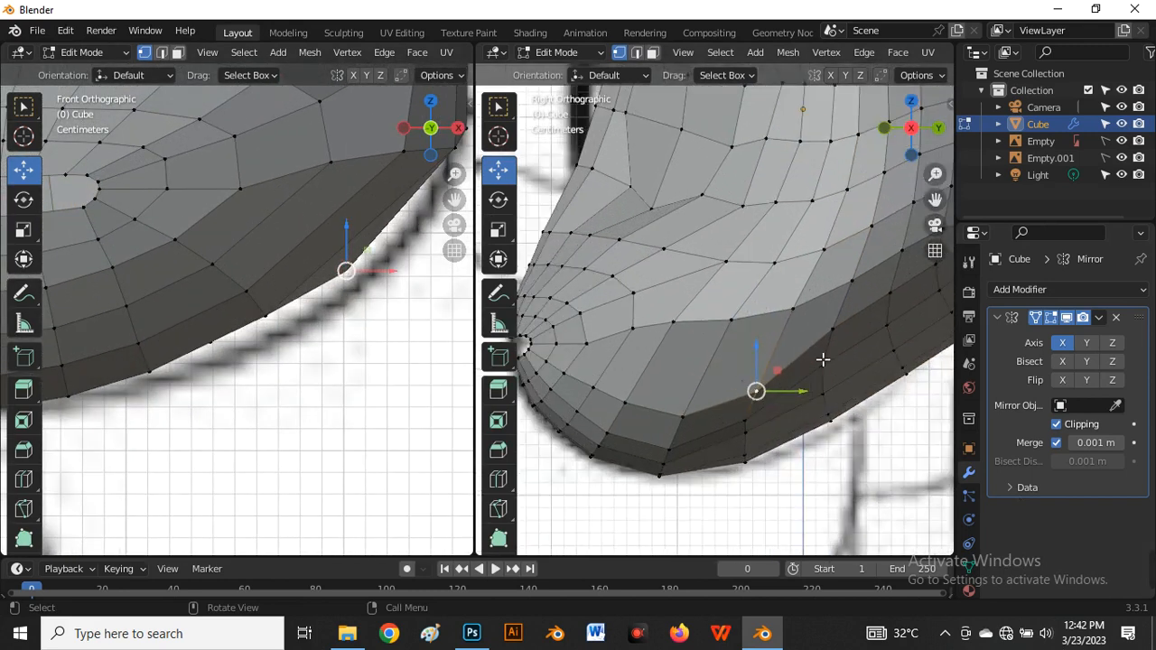
pyautogui.click(634, 333)
pyautogui.scroll(-2, 293, 253)
pyautogui.scroll(2, 304, 253)
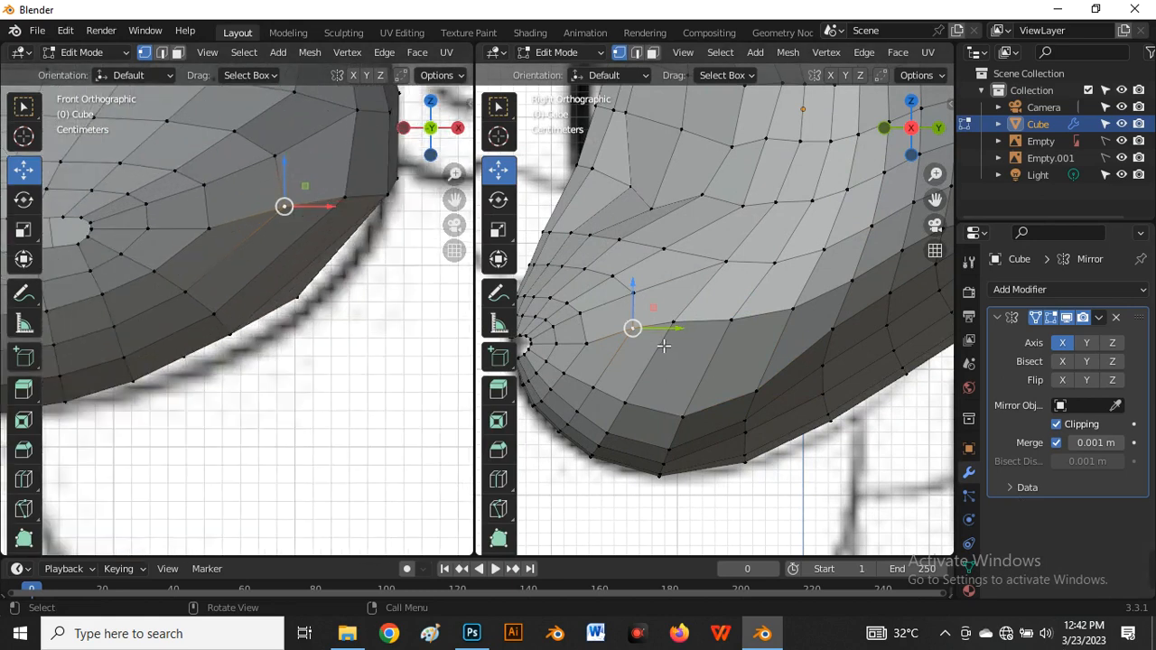
pyautogui.scroll(-5, 654, 379)
pyautogui.scroll(-5, 371, 285)
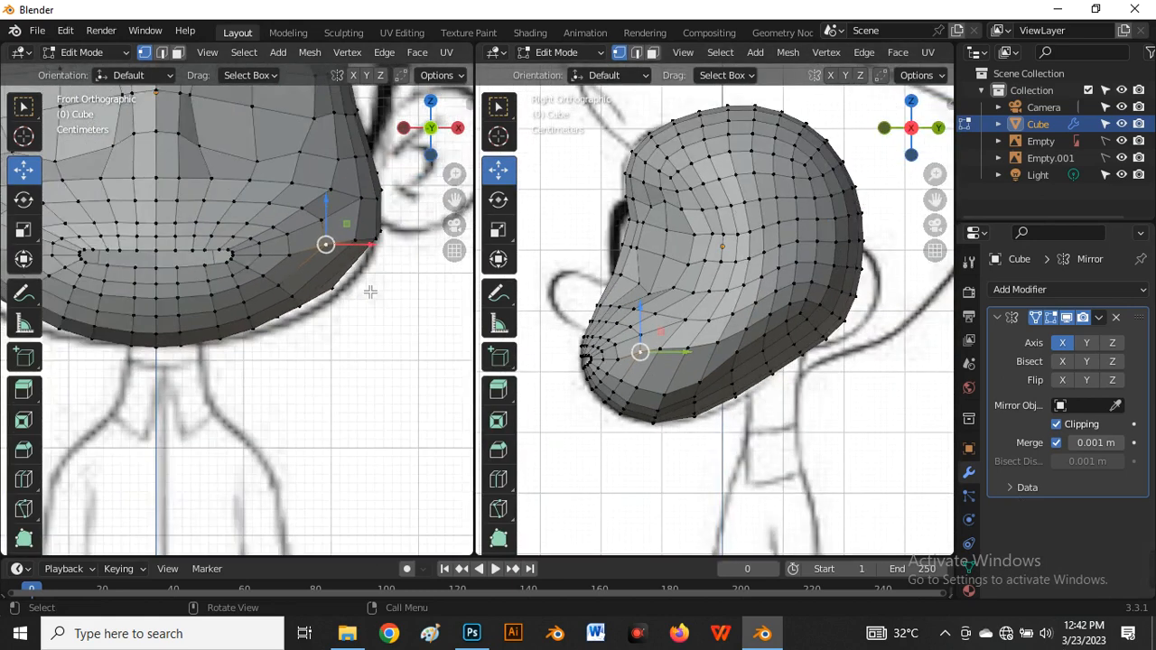
pyautogui.scroll(4, 383, 264)
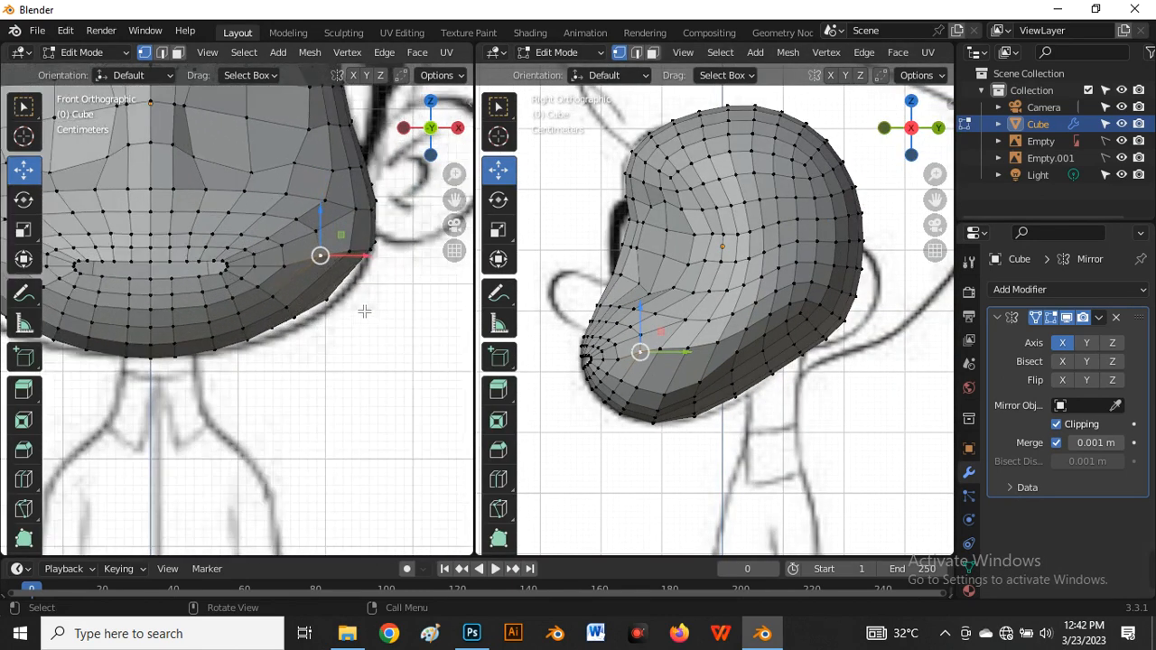
pyautogui.scroll(2, 604, 399)
pyautogui.scroll(2, 293, 343)
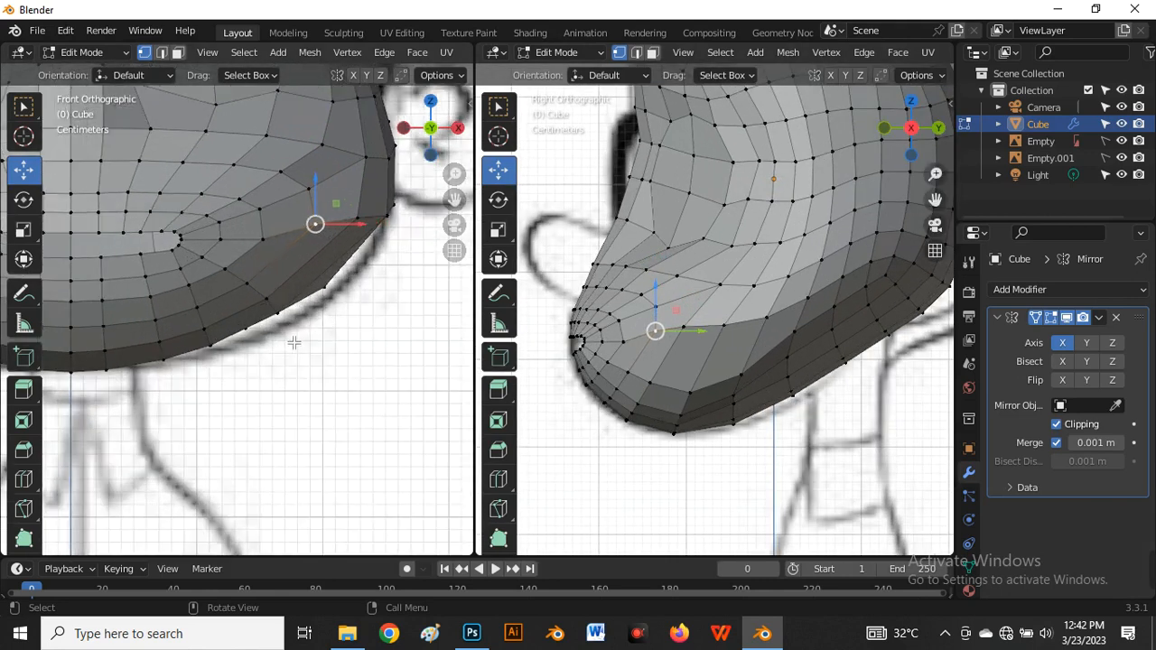
# Select the path of vertices running from below the mouth corner back to the lower cheek and edge-slide it slightly up towards the cheek
pyautogui.keyDown('ctrl'); pyautogui.click(741, 374); pyautogui.keyUp('ctrl')
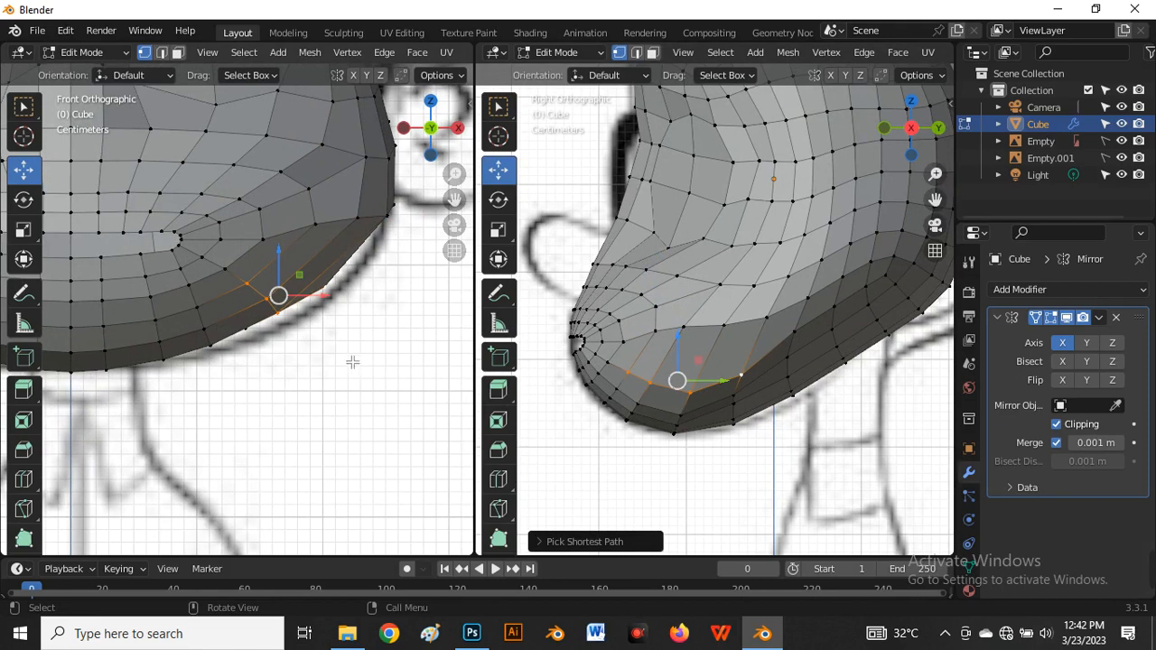
pyautogui.press('g')
pyautogui.press('g')
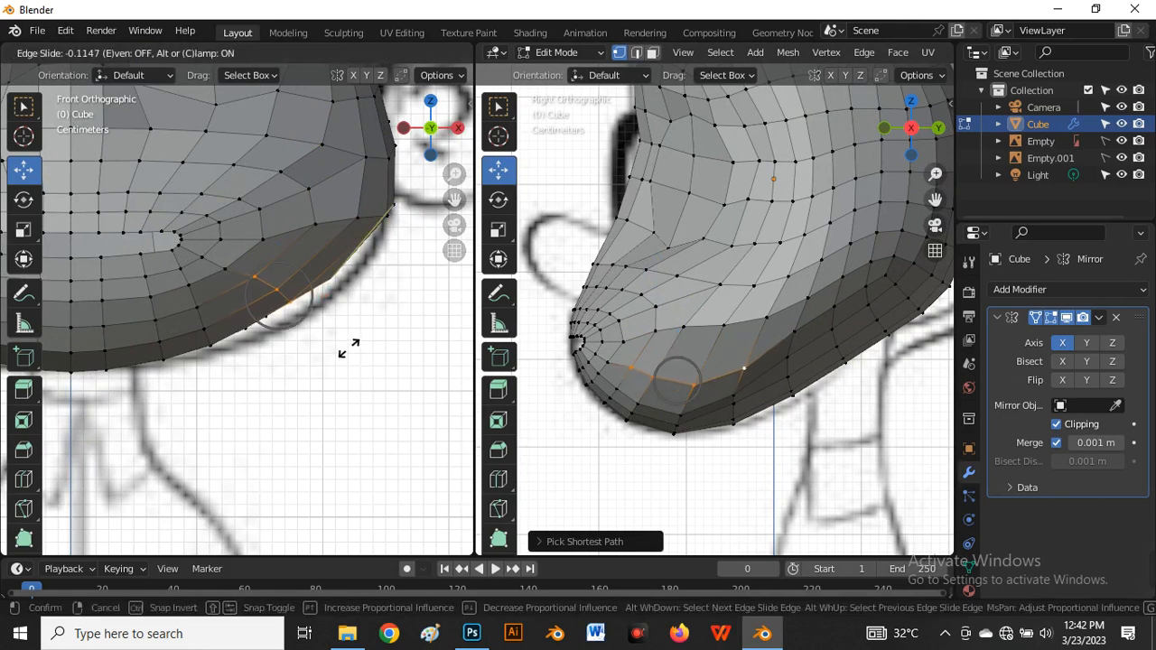
pyautogui.click(354, 351)
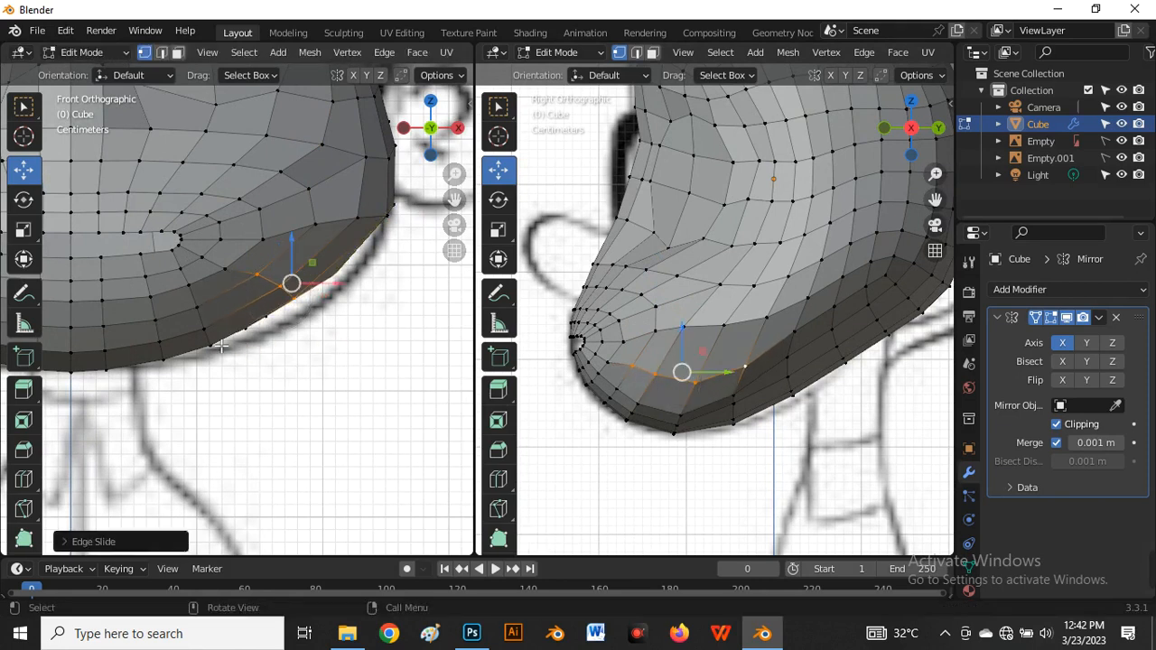
# Select the neighbouring vertex path from the chin to the rear jaw and edge-slide it slightly outward and up
pyautogui.click(189, 284)
pyautogui.keyDown('ctrl'); pyautogui.click(220, 354); pyautogui.keyUp('ctrl')
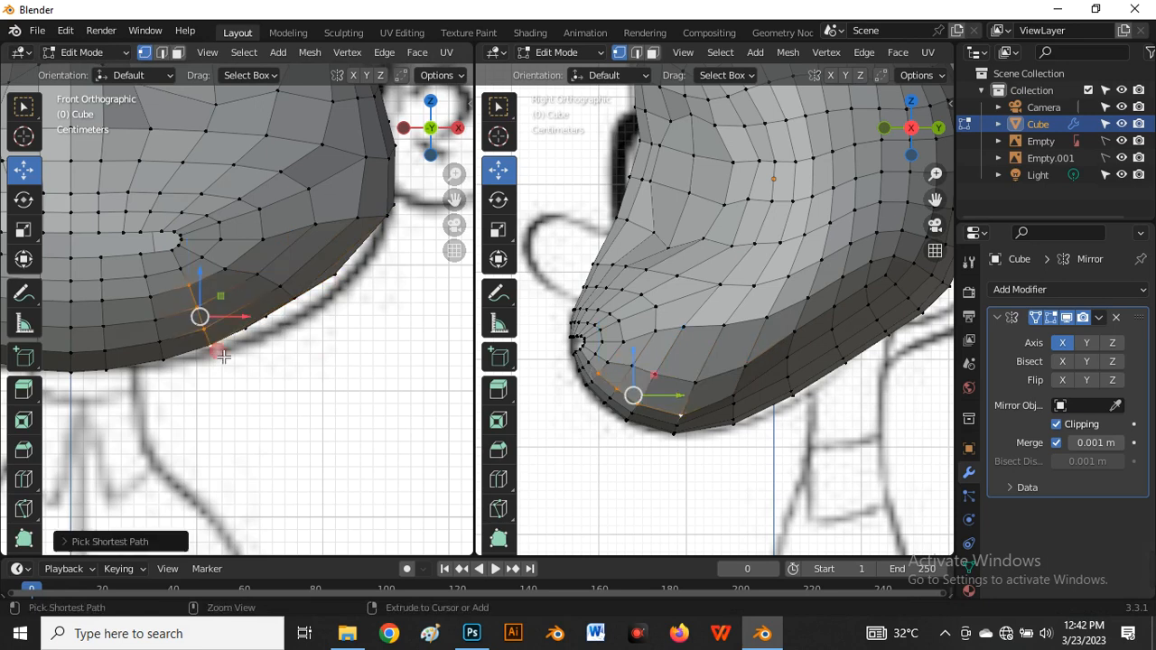
pyautogui.keyDown('ctrl'); pyautogui.click(734, 404); pyautogui.keyUp('ctrl')
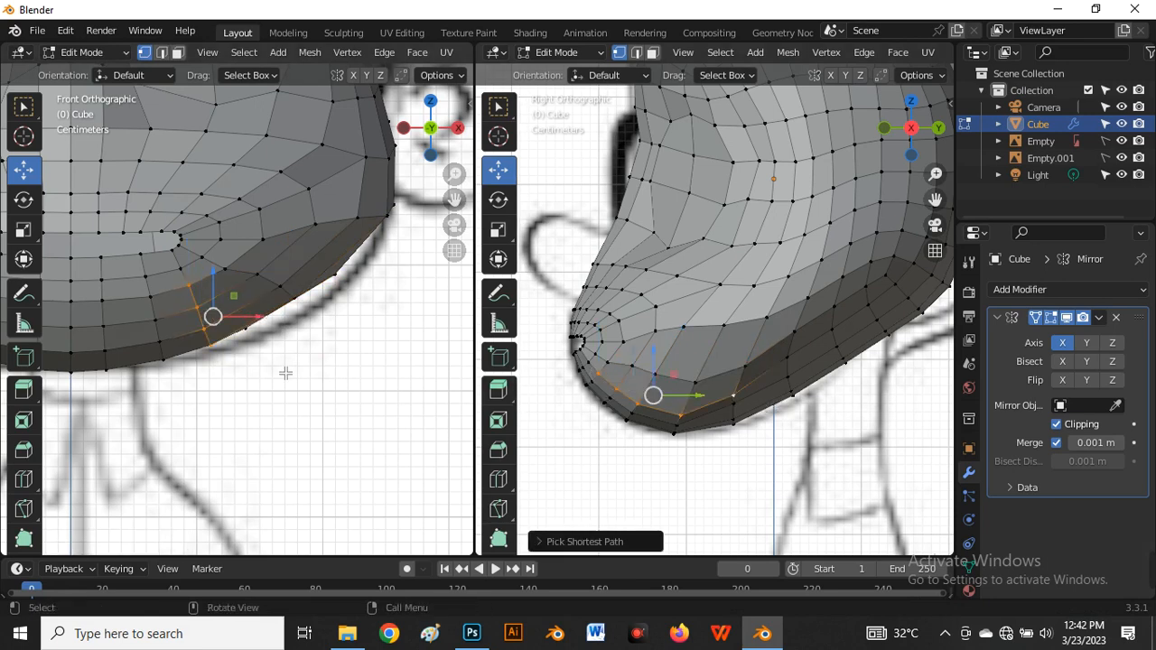
pyautogui.press('g')
pyautogui.press('g')
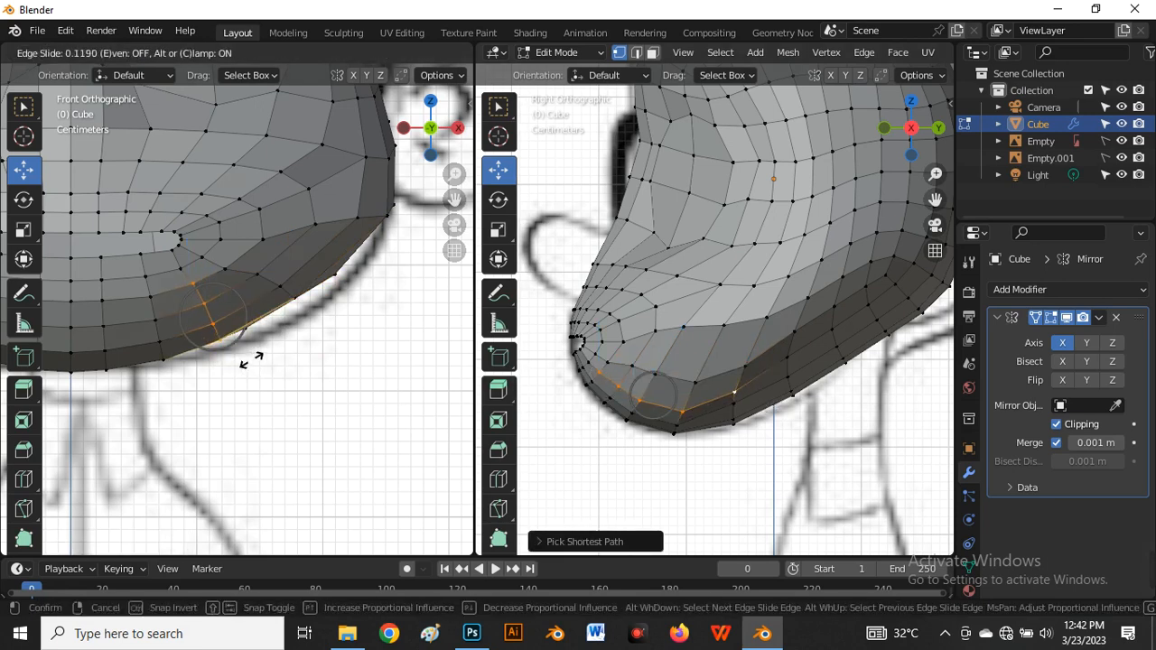
pyautogui.click(260, 366)
pyautogui.scroll(-2, 284, 348)
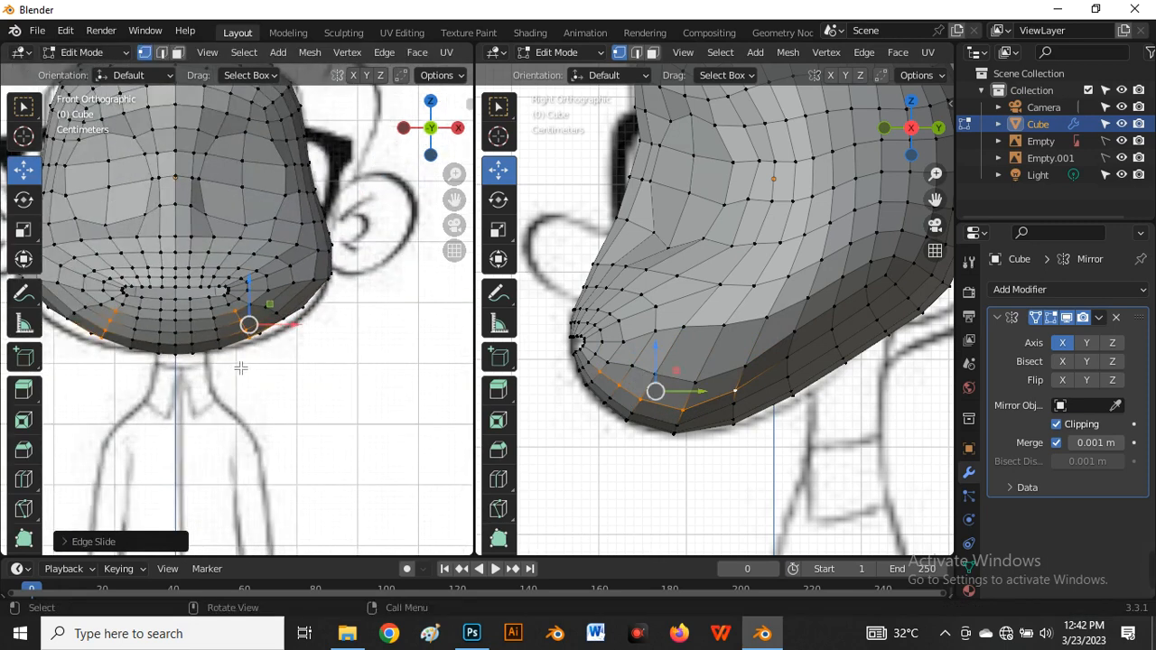
# Move a vertex on the jaw outline slightly down in the front view using an enlarged smooth proportional editing radius
pyautogui.scroll(3, 262, 333)
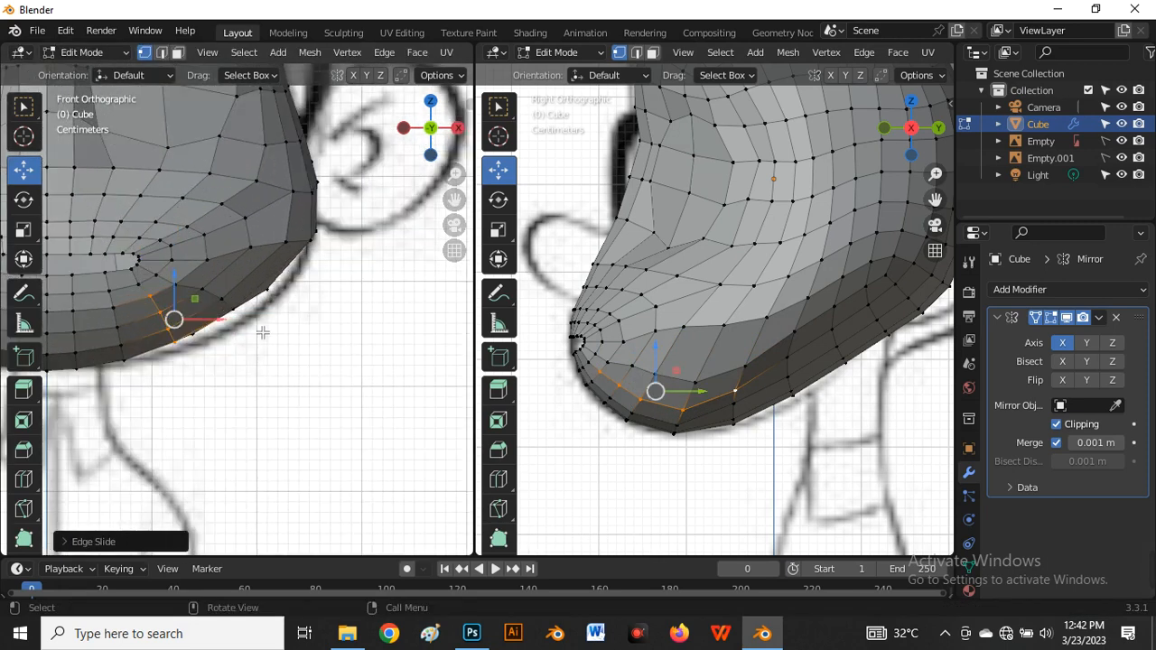
pyautogui.click(237, 312)
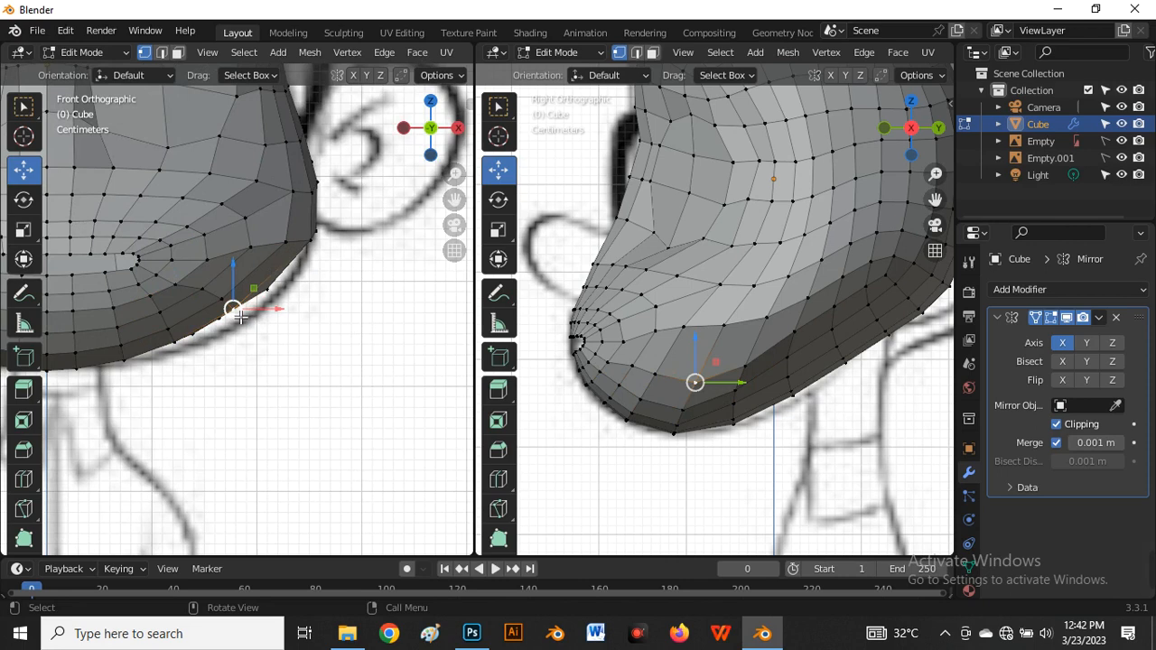
pyautogui.press('g')
pyautogui.scroll(-6, 243, 322)
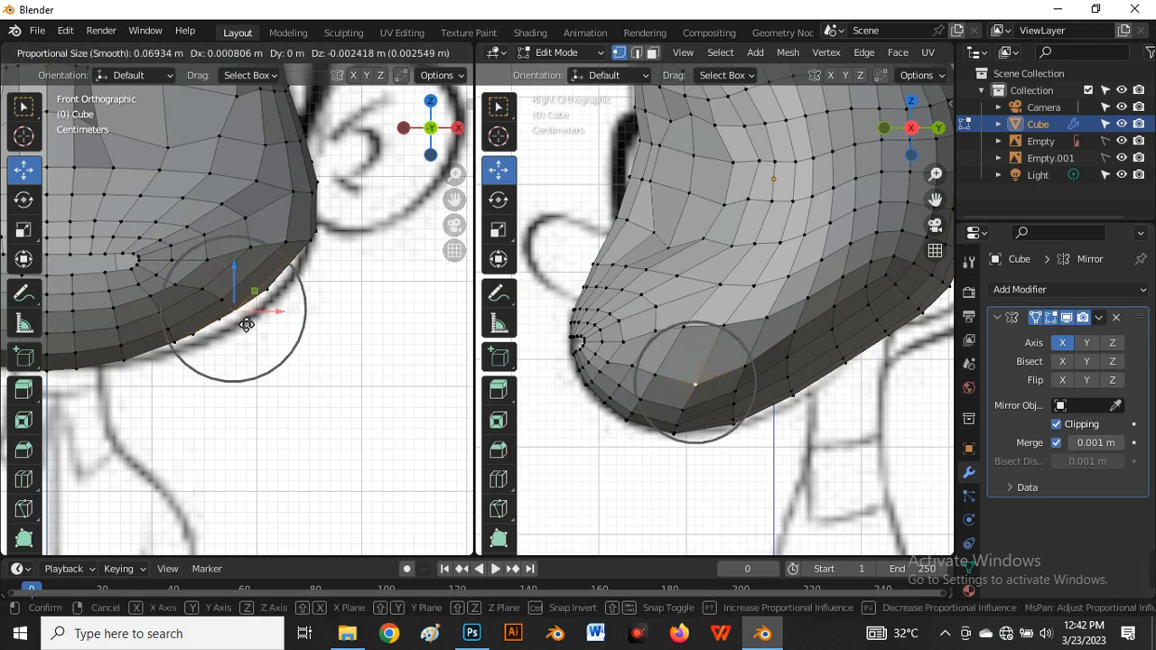
pyautogui.scroll(-2, 246, 325)
pyautogui.click(246, 333)
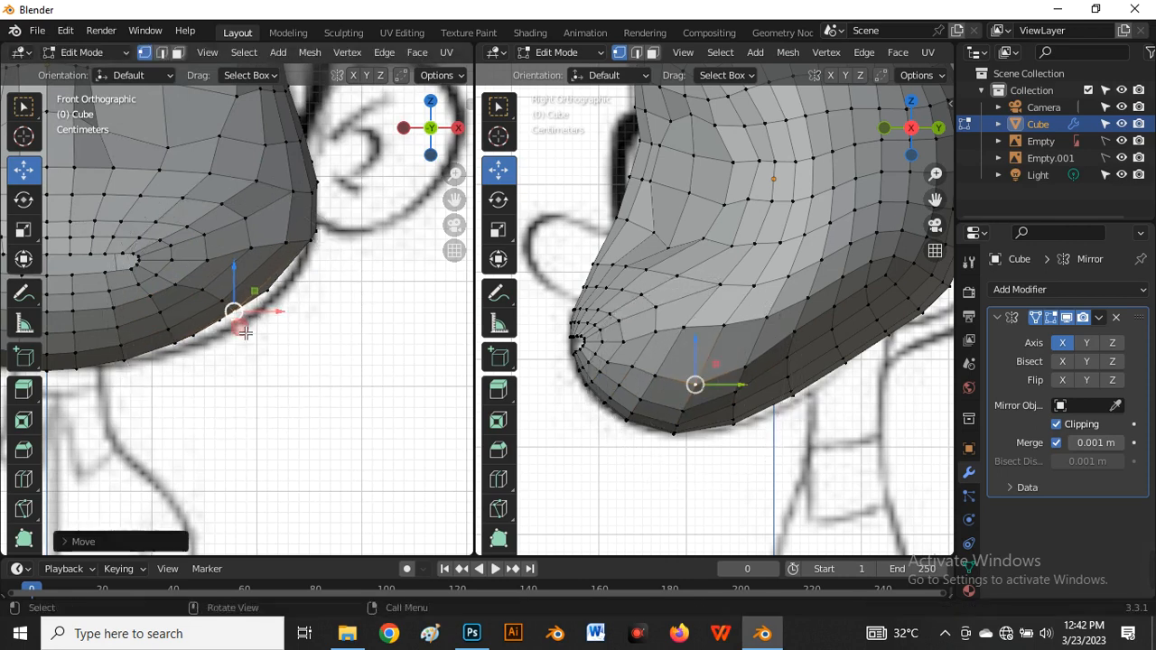
# Select the short vertex path along the jaw edge and move it slightly outward and down with a 0.1228 m proportional size
pyautogui.keyDown('ctrl'); pyautogui.click(793, 332); pyautogui.keyUp('ctrl')
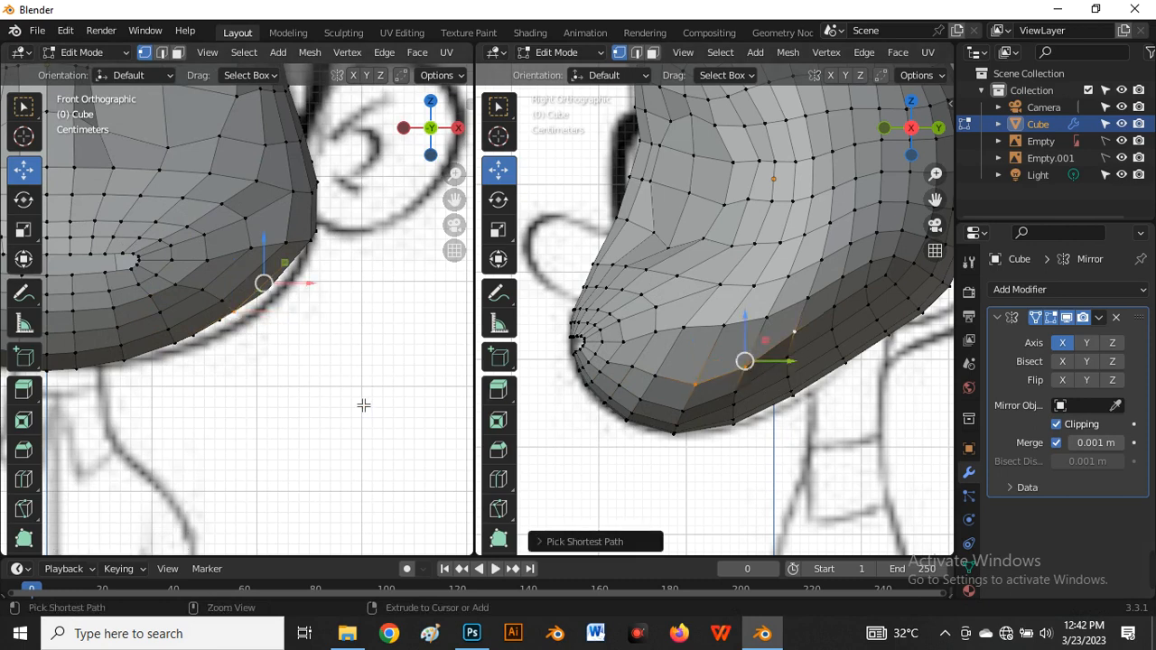
pyautogui.press('g')
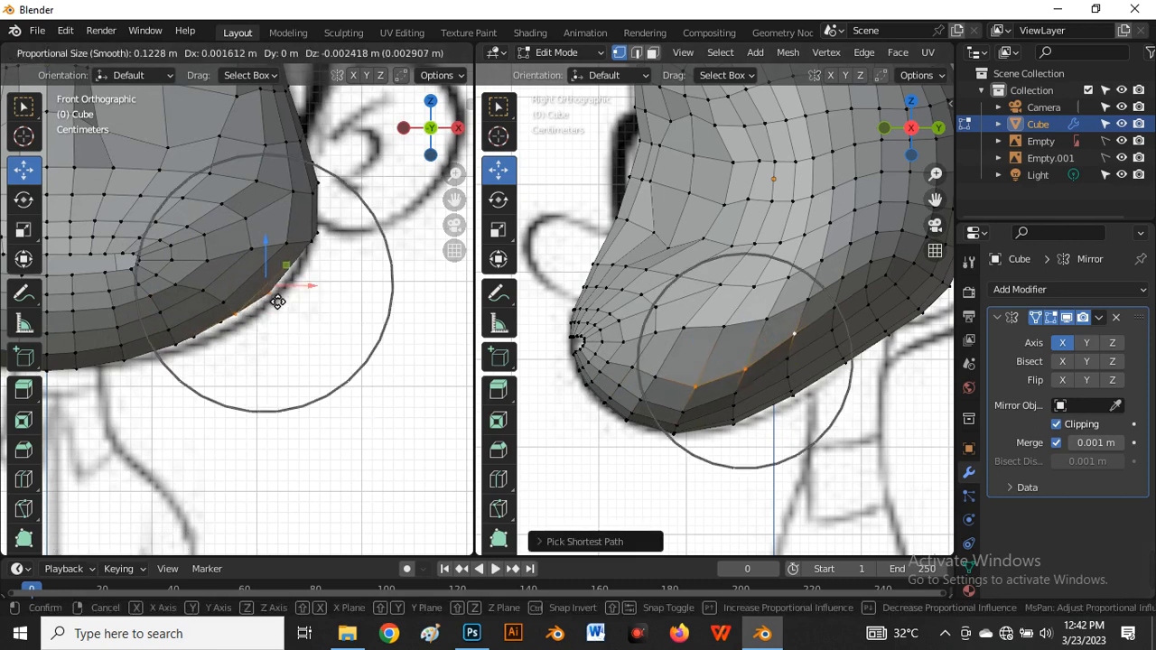
pyautogui.click(266, 285)
# Nudge two neighbouring vertices on the lower jaw outline with proportional editing to match the front reference drawing
pyautogui.click(184, 359)
pyautogui.press('g')
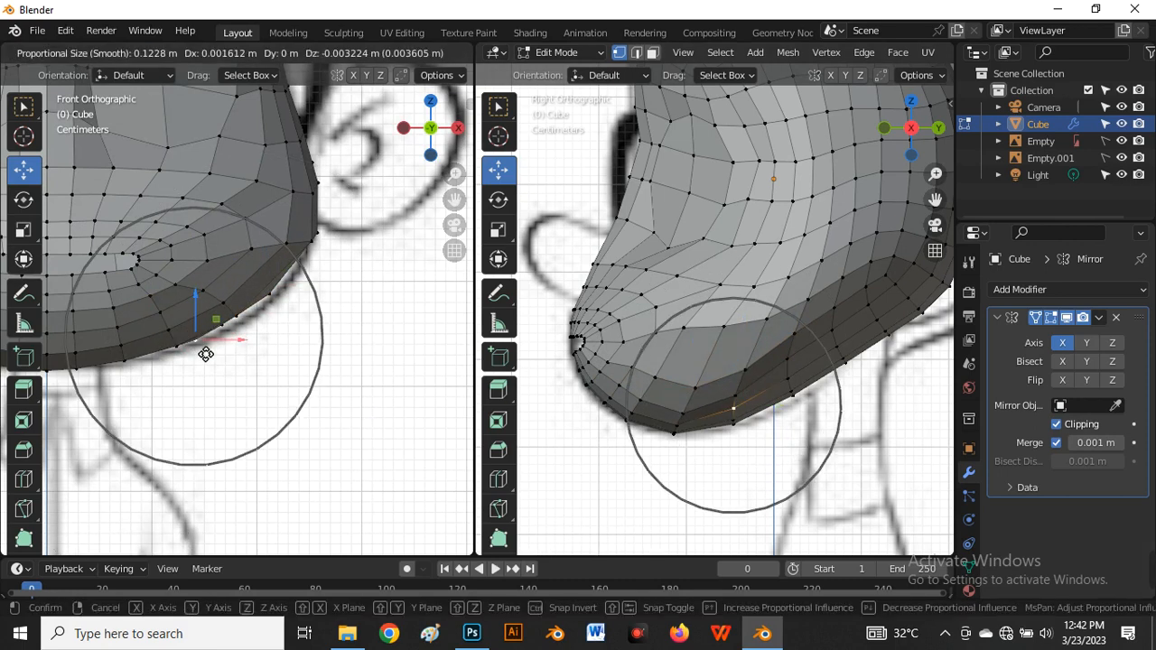
pyautogui.click(190, 355)
pyautogui.click(184, 358)
pyautogui.press('g')
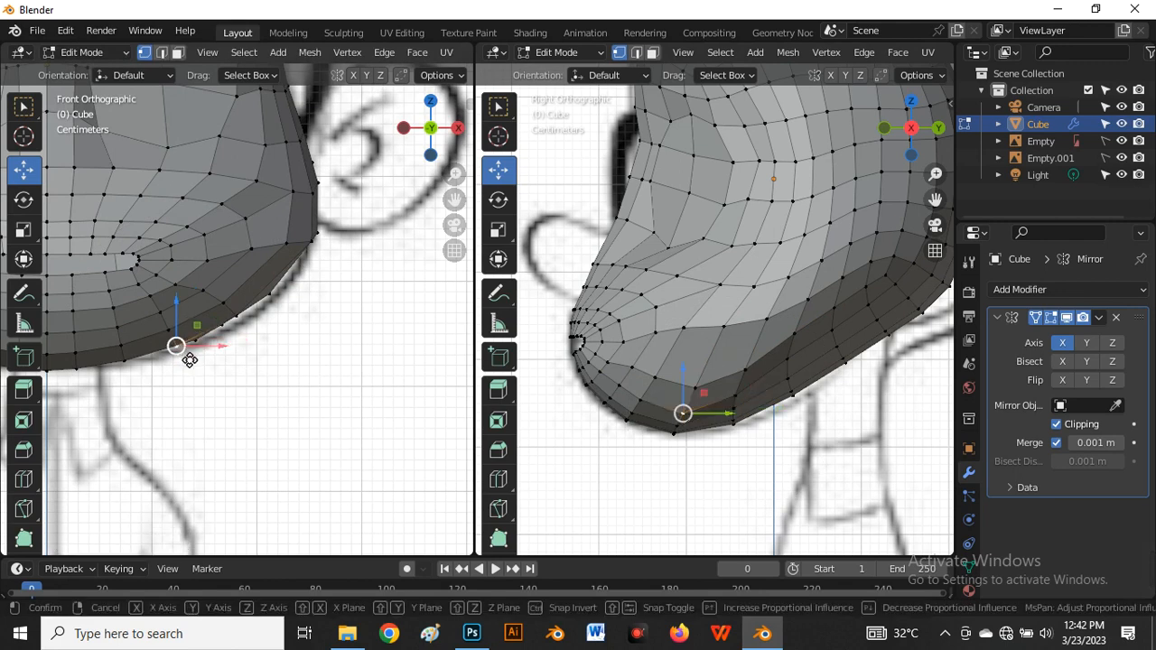
pyautogui.click(190, 361)
pyautogui.scroll(-5, 361, 353)
pyautogui.scroll(3, 217, 376)
pyautogui.scroll(4, 216, 376)
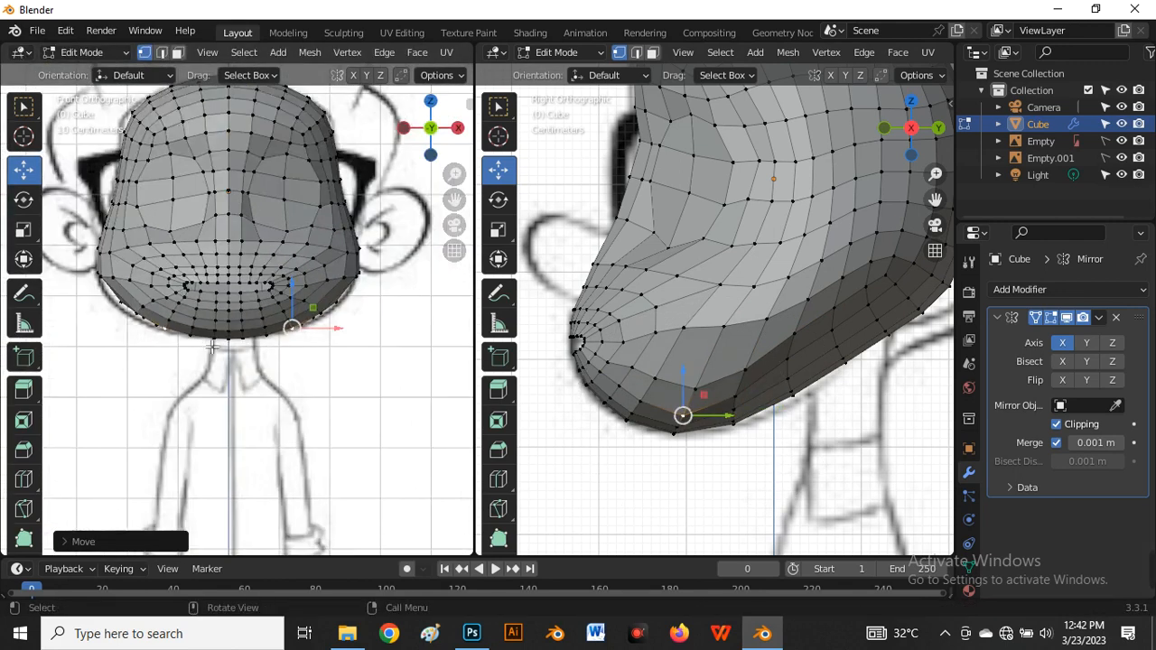
# Move the jaw-corner vertex slightly outward and down to the reference outline with proportional editing
pyautogui.click(315, 311)
pyautogui.press('g')
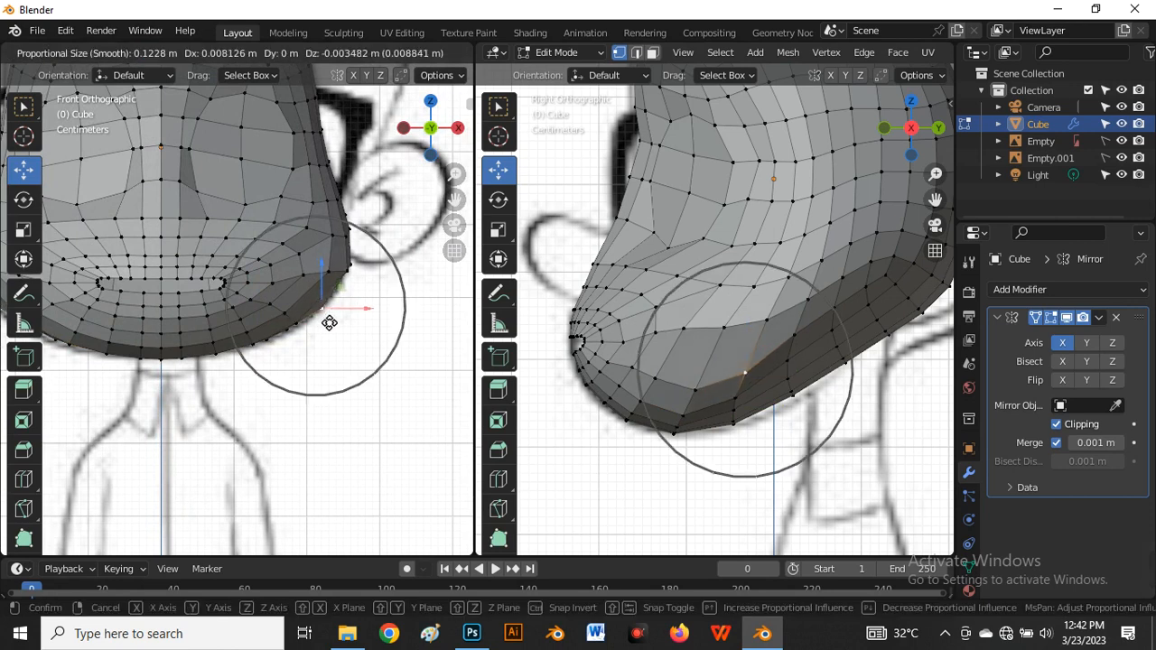
pyautogui.click(323, 310)
pyautogui.click(318, 307)
pyautogui.scroll(-2, 317, 305)
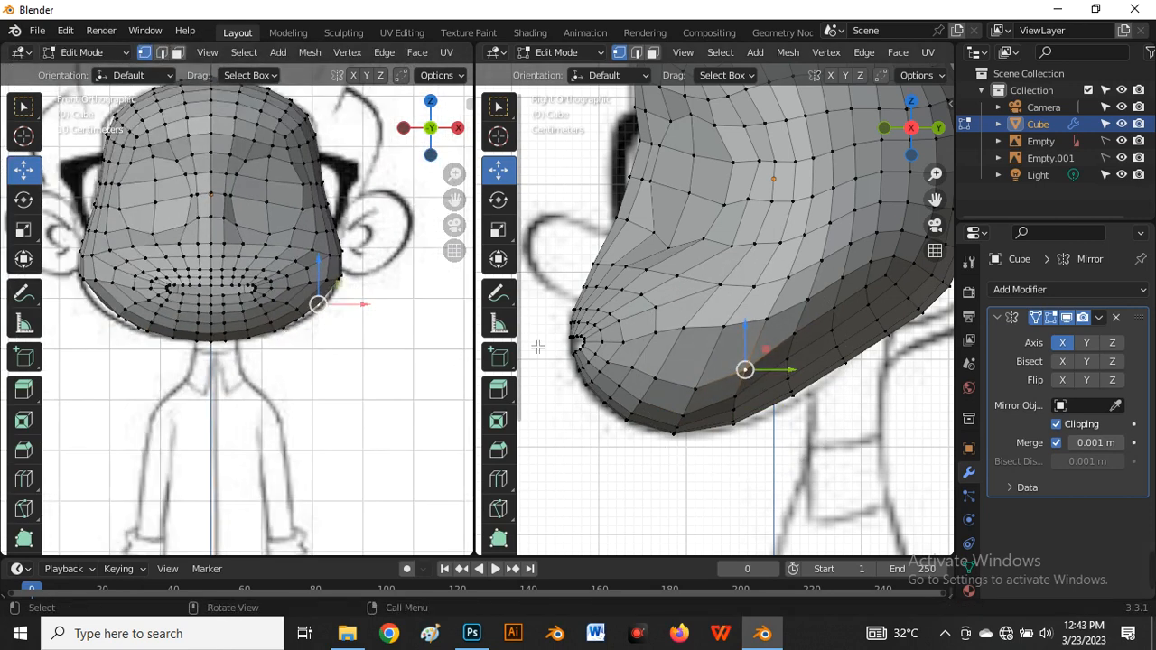
# From an underside perspective view, slide an off-centre jaw vertex along its edge towards the head's centre line
pyautogui.moveTo(749, 379); pyautogui.dragTo(820, 251, button='middle')
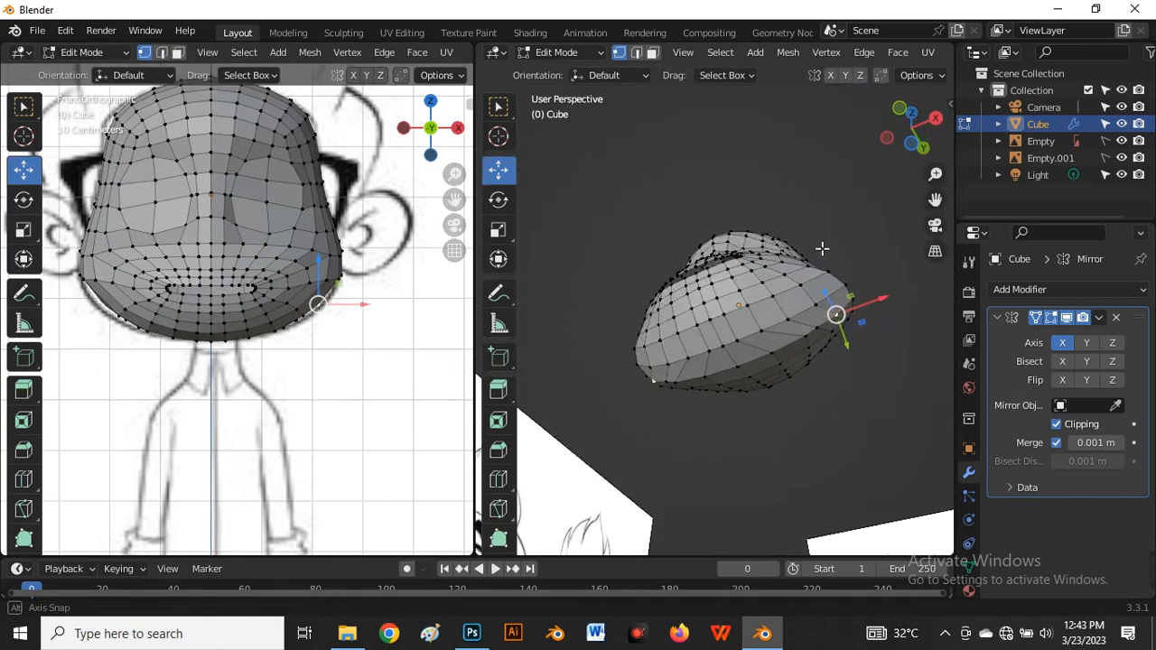
pyautogui.scroll(4, 307, 338)
pyautogui.scroll(5, 705, 357)
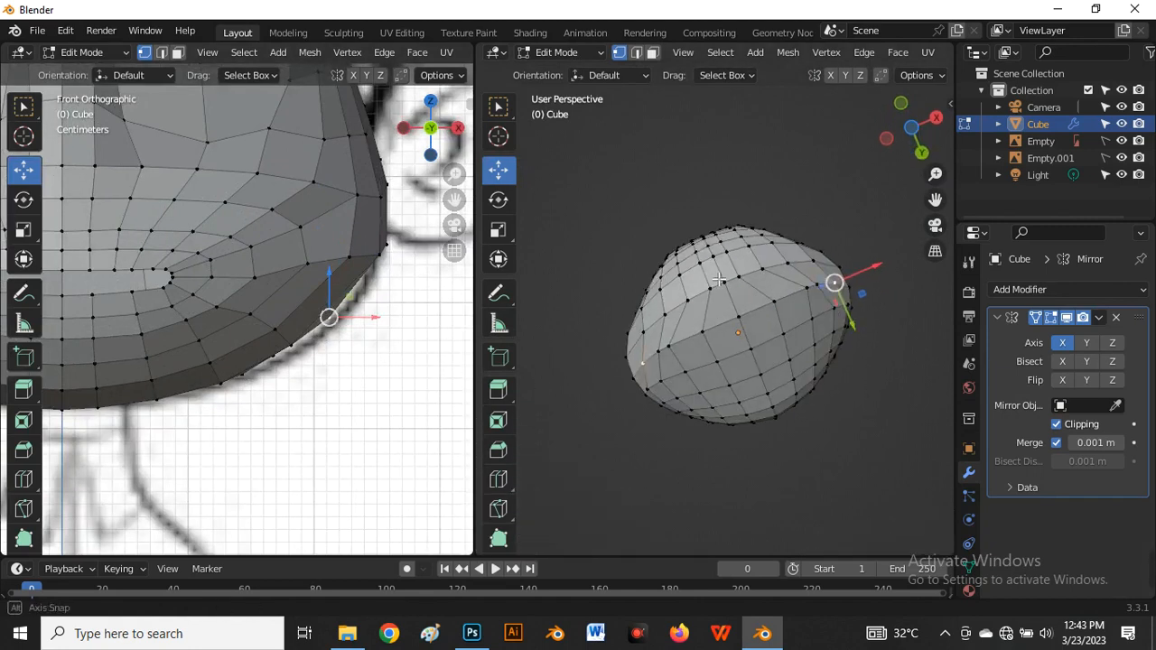
pyautogui.click(773, 343)
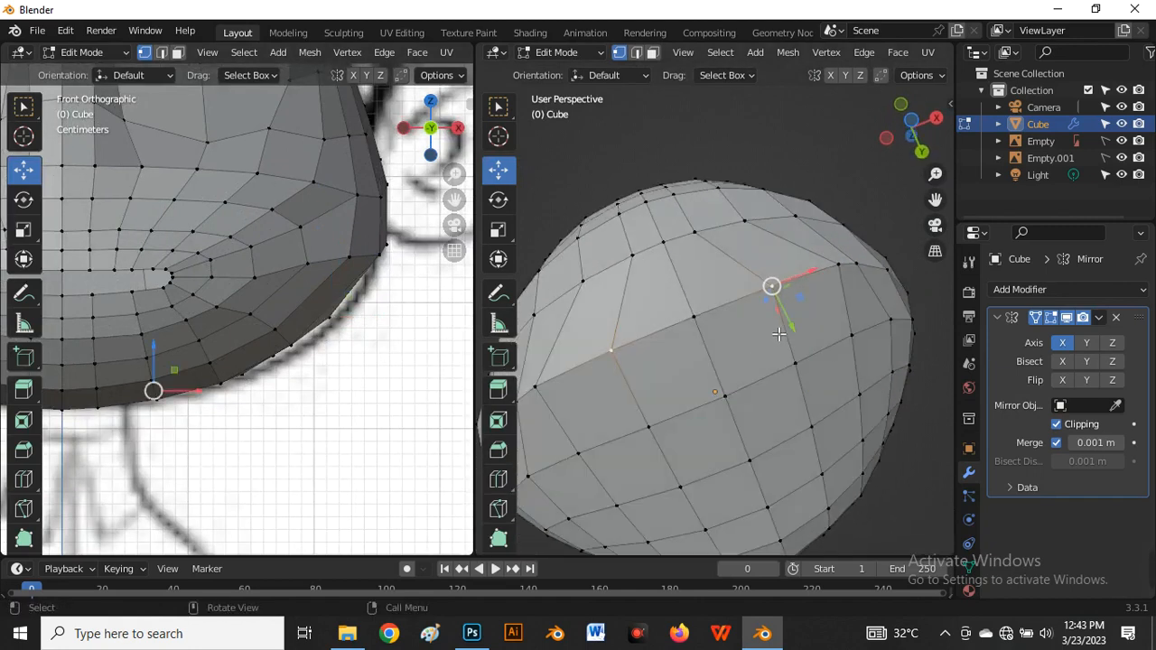
pyautogui.hotkey('shift', 'v')
pyautogui.click(761, 334)
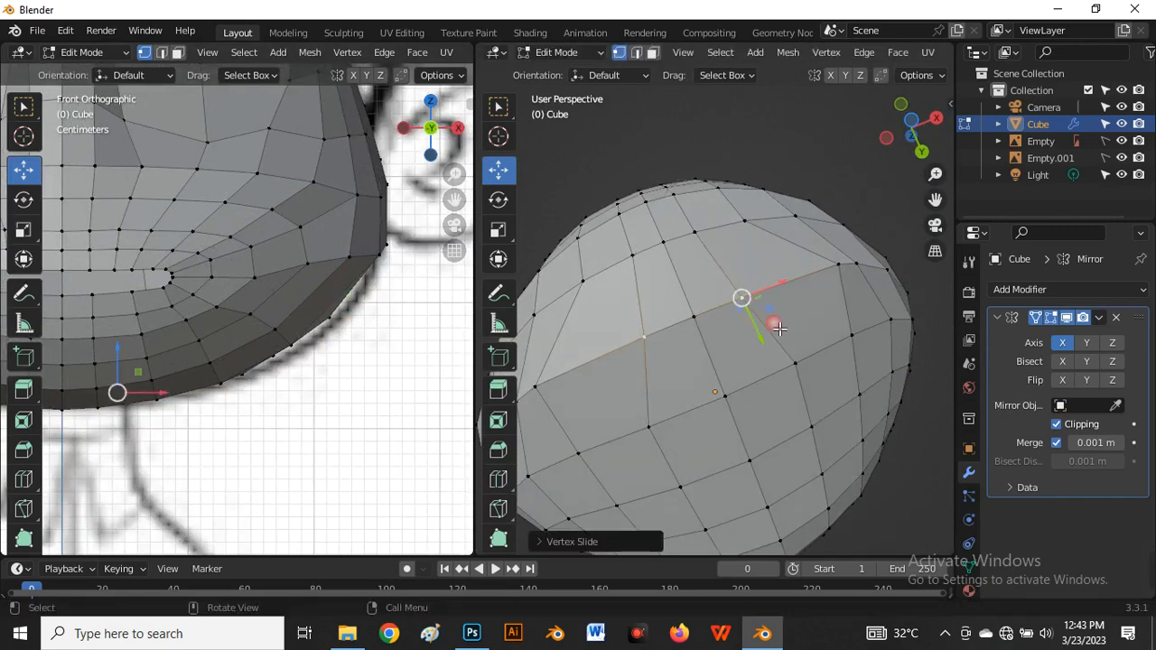
# Slide the outer vertex of the same underside row inward along its edge
pyautogui.scroll(-4, 784, 335)
pyautogui.moveTo(784, 335); pyautogui.dragTo(768, 394, button='middle')
pyautogui.scroll(3, 767, 393)
pyautogui.hotkey('shift', 'v')
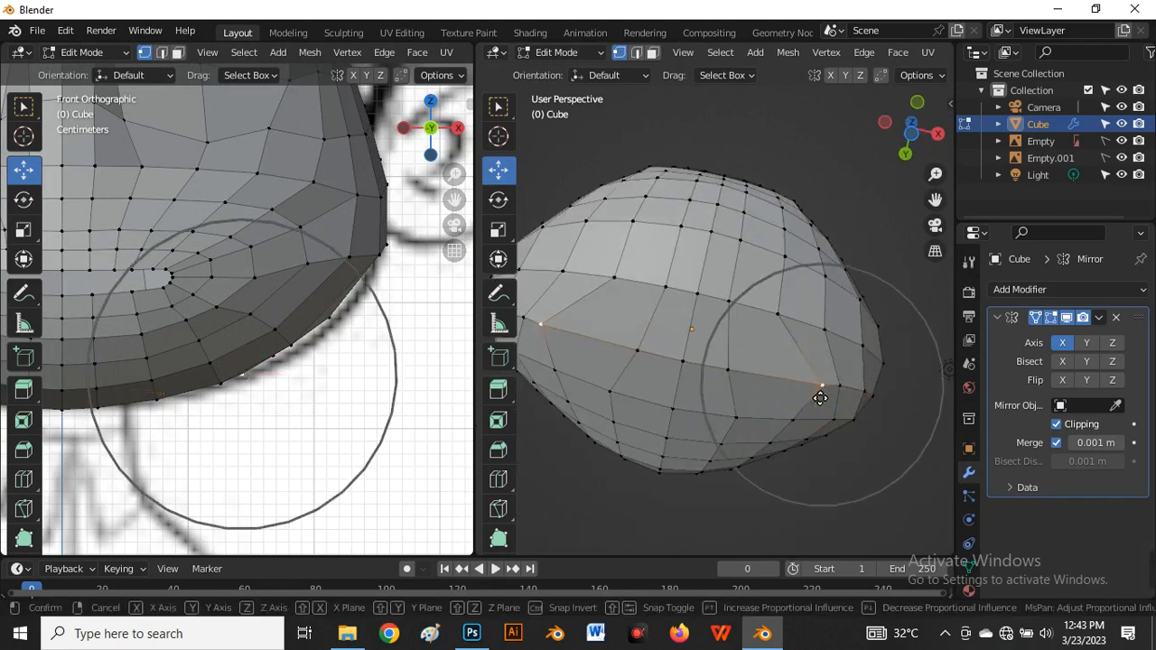
pyautogui.click(773, 387)
# Slide the vertex next to the centre line on the head's underside slightly inward along its edge
pyautogui.scroll(-4, 769, 392)
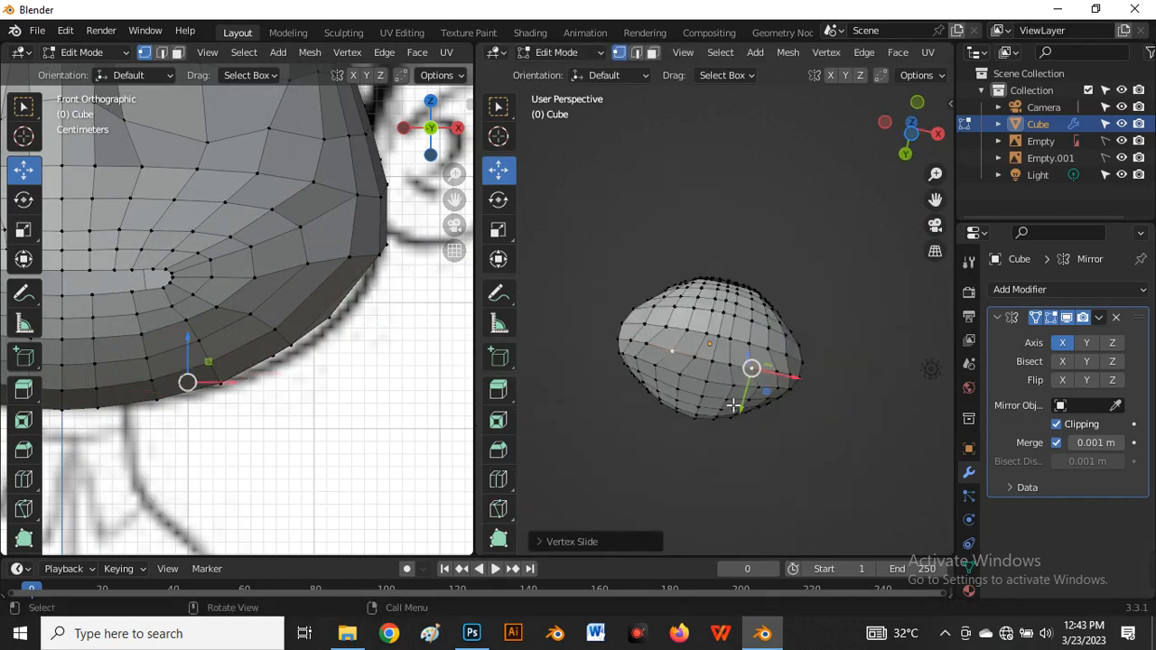
pyautogui.moveTo(767, 396); pyautogui.dragTo(772, 350, button='middle')
pyautogui.scroll(3, 772, 353)
pyautogui.click(758, 360)
pyautogui.hotkey('shift', 'v')
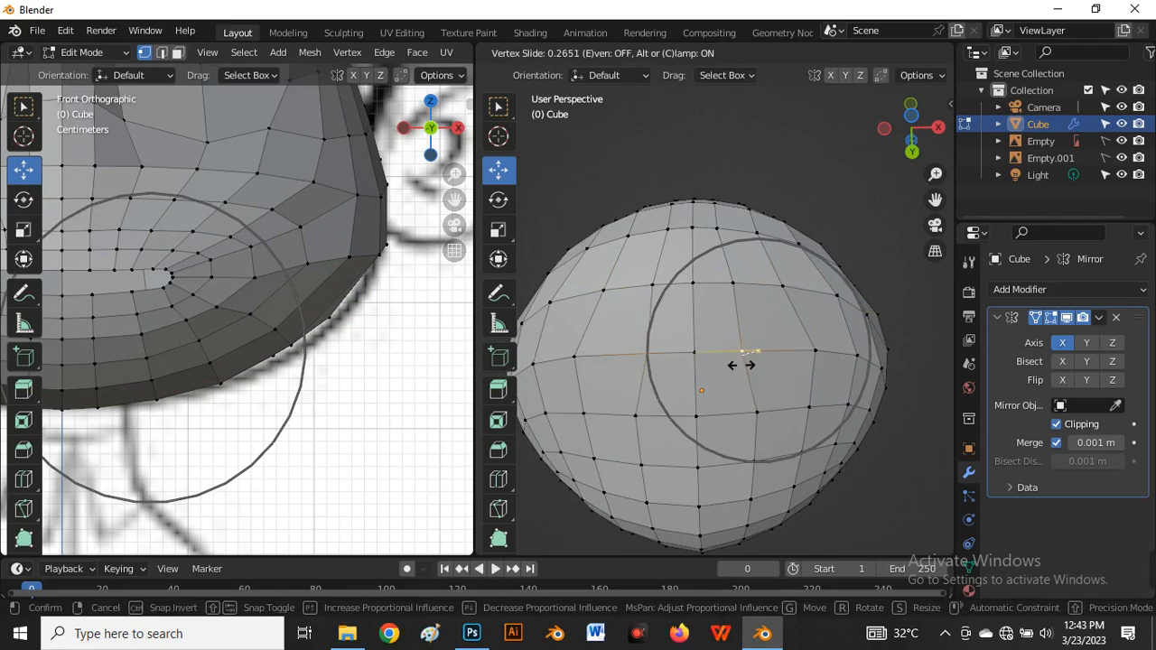
pyautogui.click(741, 361)
# Slide two more vertices on the side of the head's underside along their edges to even the face spacing
pyautogui.scroll(-4, 723, 357)
pyautogui.moveTo(696, 348); pyautogui.dragTo(658, 431, button='middle')
pyautogui.scroll(3, 700, 389)
pyautogui.click(700, 384)
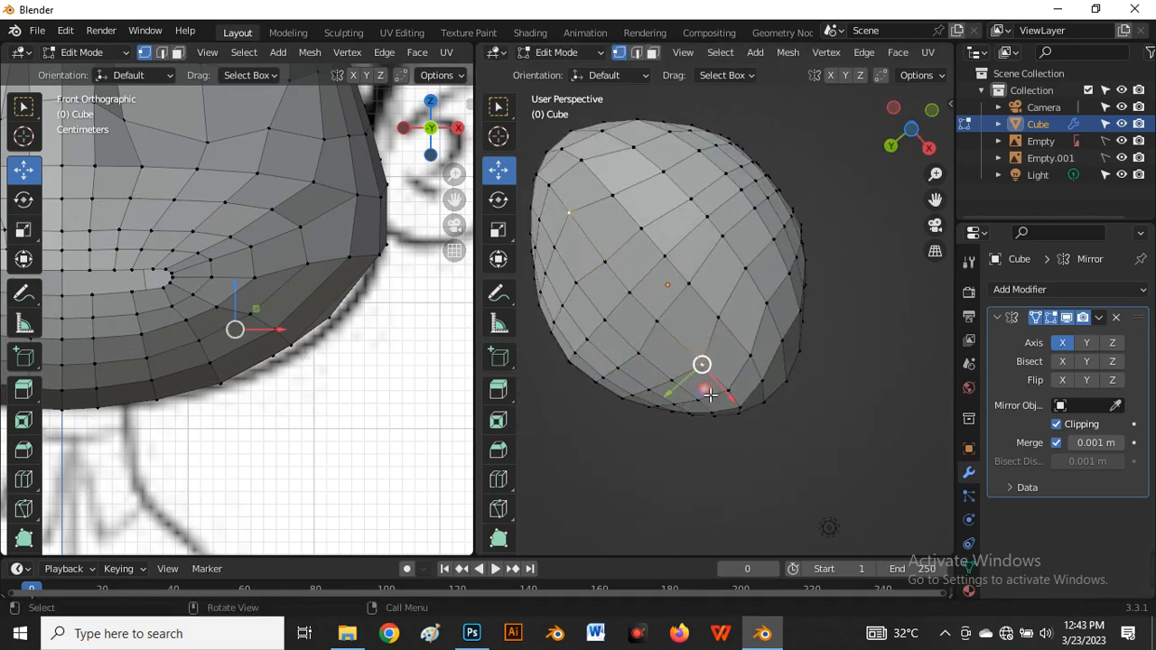
pyautogui.hotkey('shift', 'v')
pyautogui.click(695, 383)
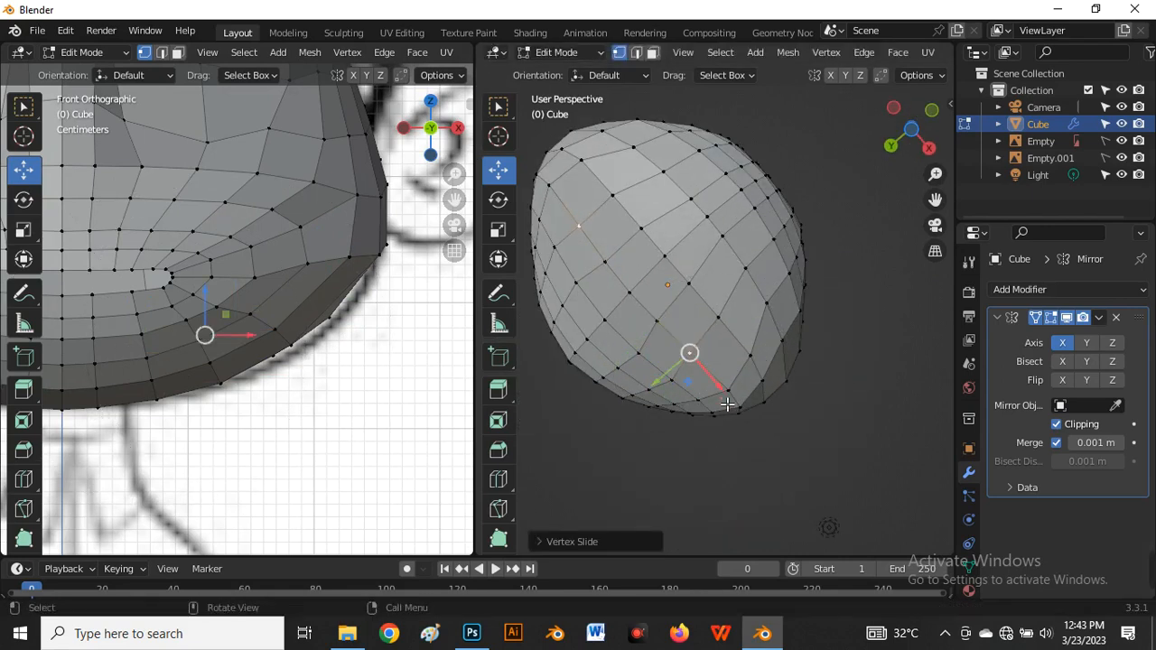
pyautogui.hotkey('shift', 'v')
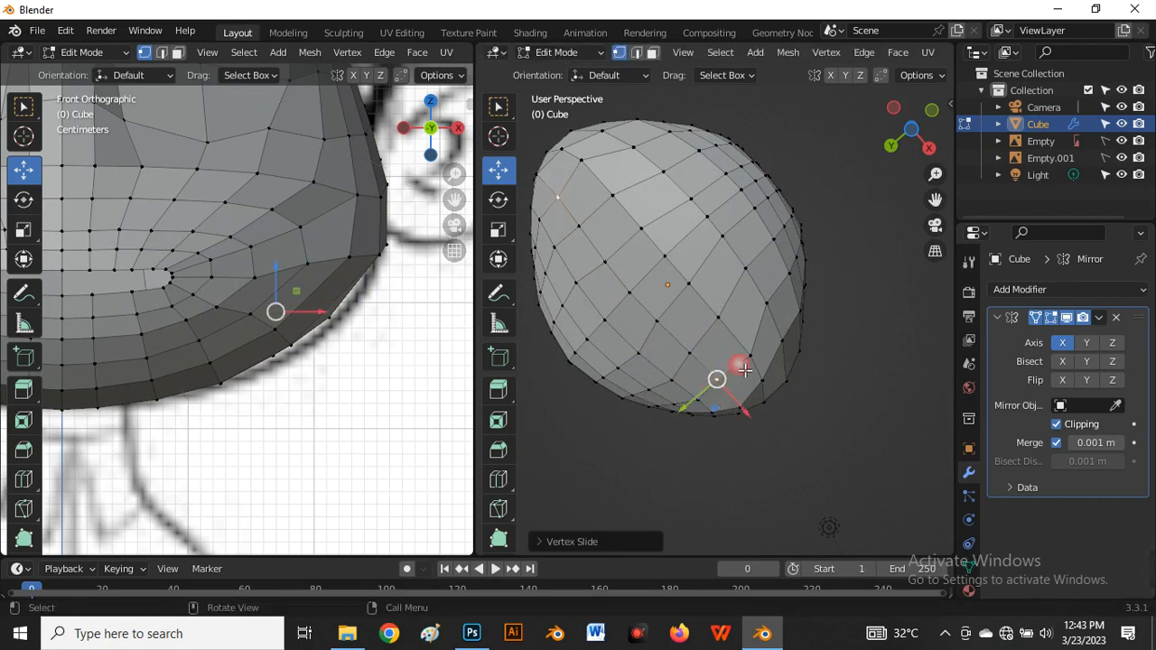
pyautogui.click(741, 366)
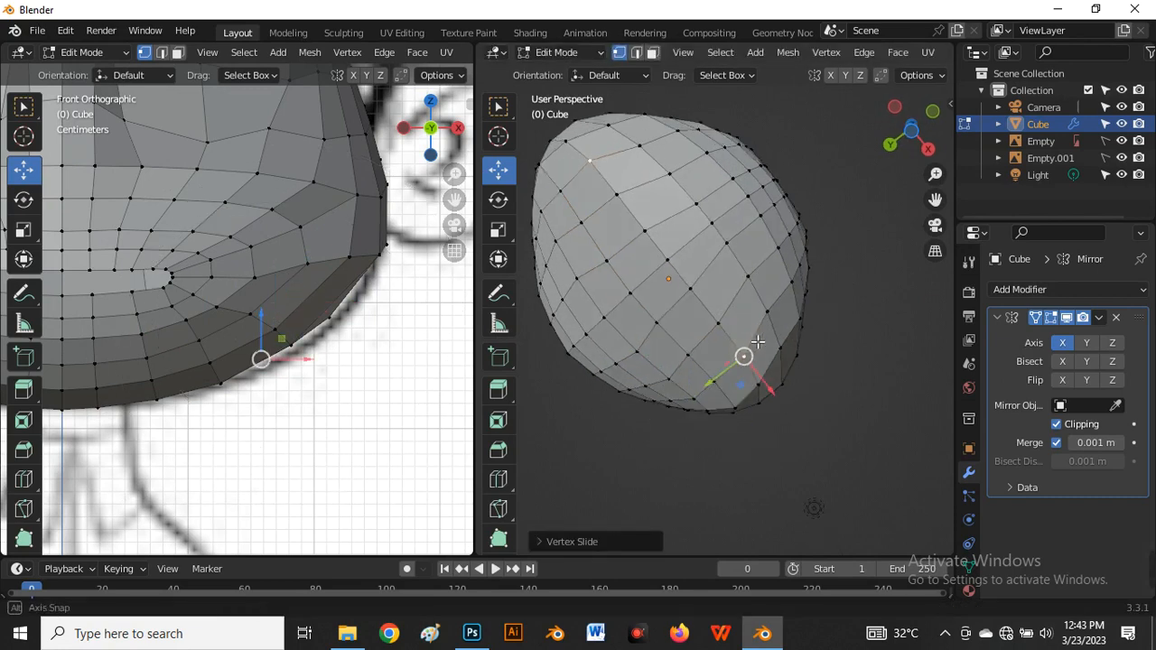
# Slide two neighbouring vertices in the jaw row on the head's underside along their edges to even the face spacing
pyautogui.moveTo(743, 356); pyautogui.dragTo(708, 285, button='middle')
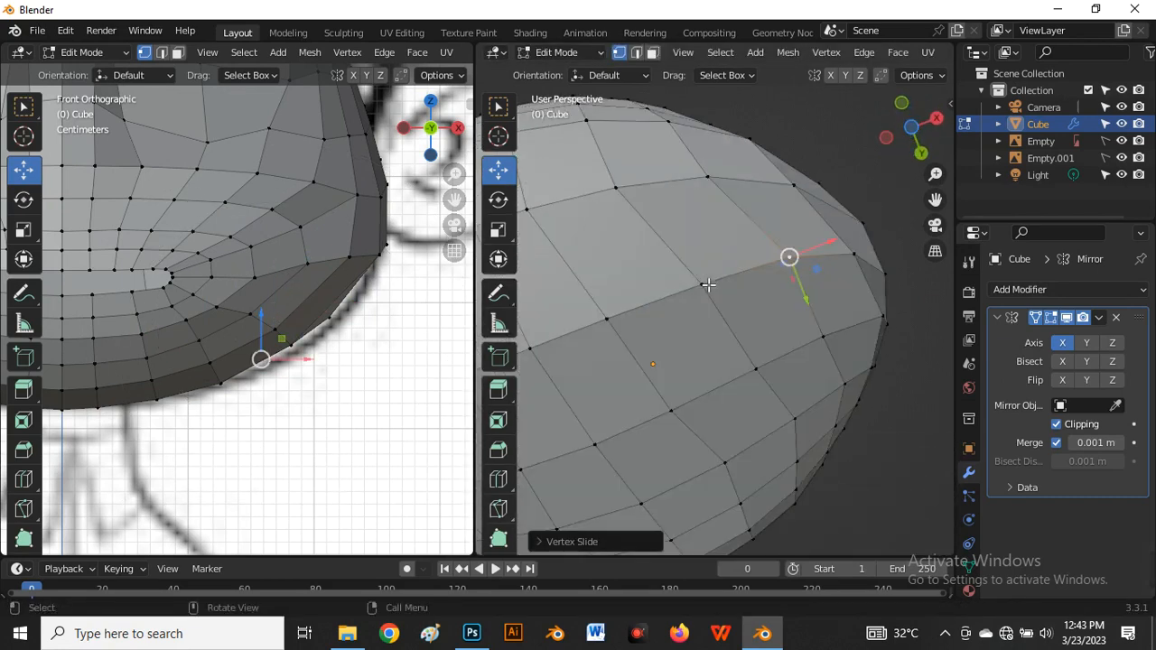
pyautogui.click(721, 184)
pyautogui.press('g')
pyautogui.press('g')
pyautogui.click(729, 183)
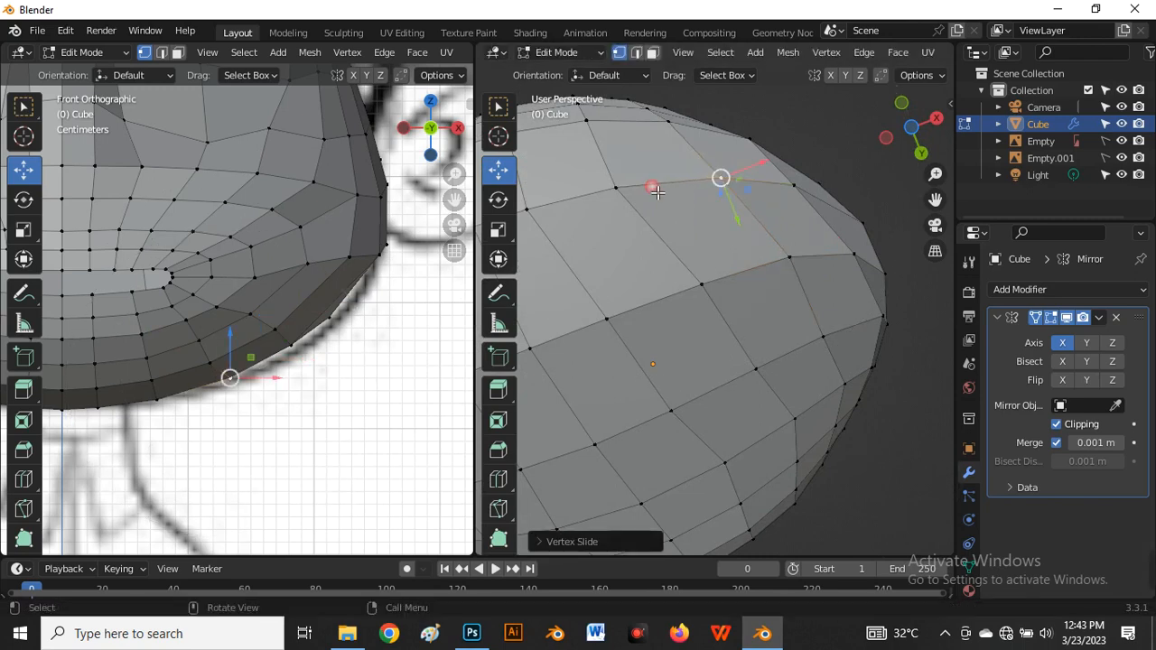
pyautogui.click(622, 191)
pyautogui.press('g')
pyautogui.press('g')
pyautogui.click(619, 183)
# Slide the chin vertex next to the centre line slightly outward along its edge on the head's underside
pyautogui.moveTo(620, 183); pyautogui.dragTo(679, 209, button='middle')
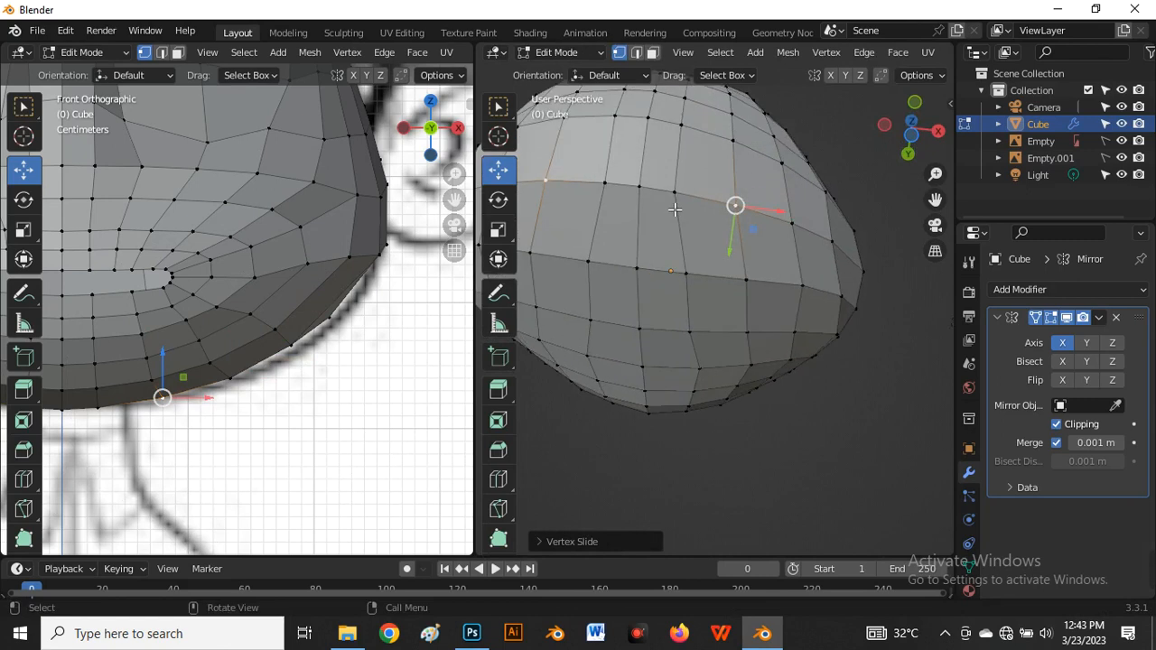
pyautogui.click(676, 194)
pyautogui.press('g')
pyautogui.press('g')
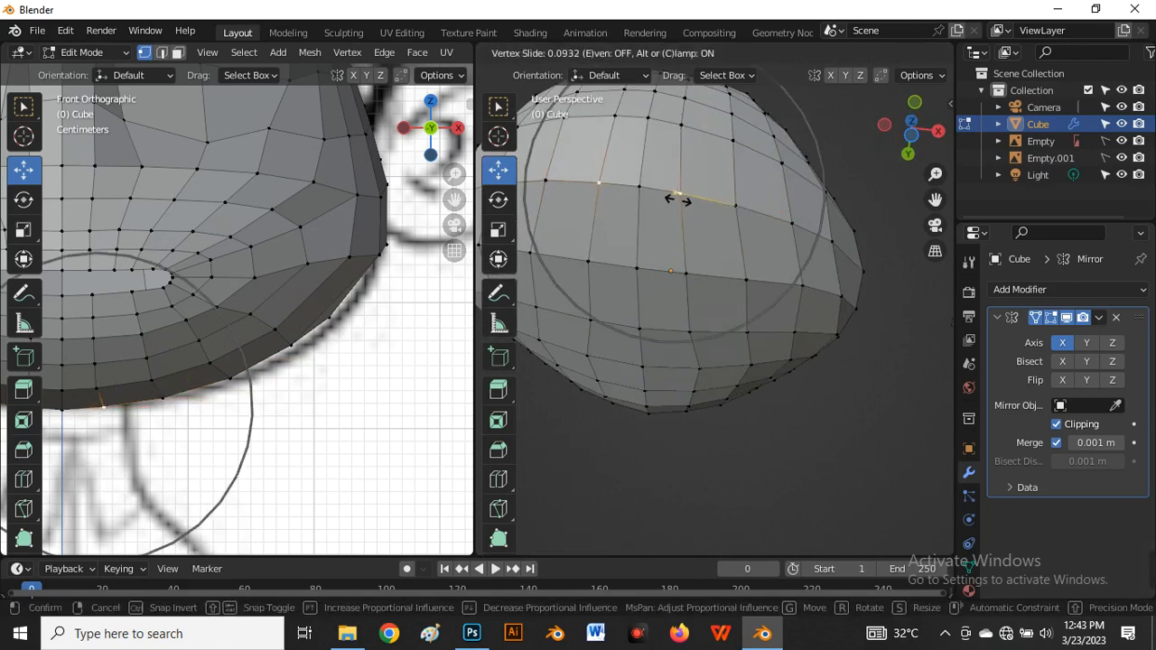
pyautogui.click(684, 208)
# Slide the vertex beside the centre line in the row farther back on the underside slightly outward along its edge
pyautogui.scroll(-4, 683, 214)
pyautogui.moveTo(684, 214); pyautogui.dragTo(719, 252, button='middle')
pyautogui.scroll(3, 719, 253)
pyautogui.click(694, 307)
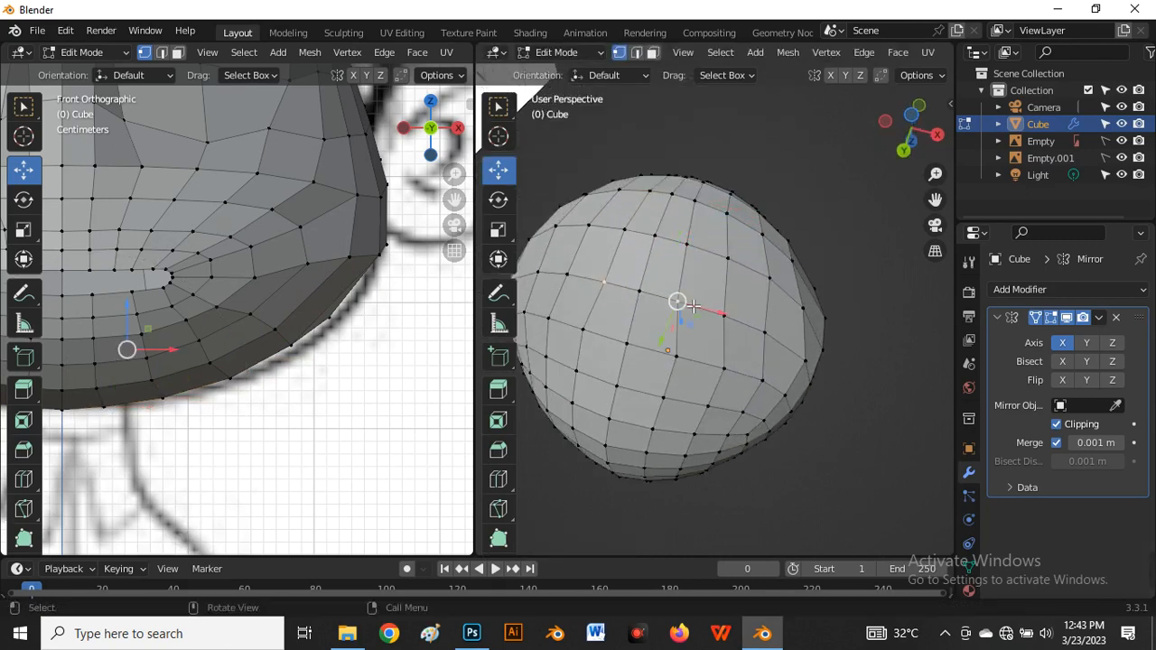
pyautogui.press('g')
pyautogui.press('g')
pyautogui.click(699, 309)
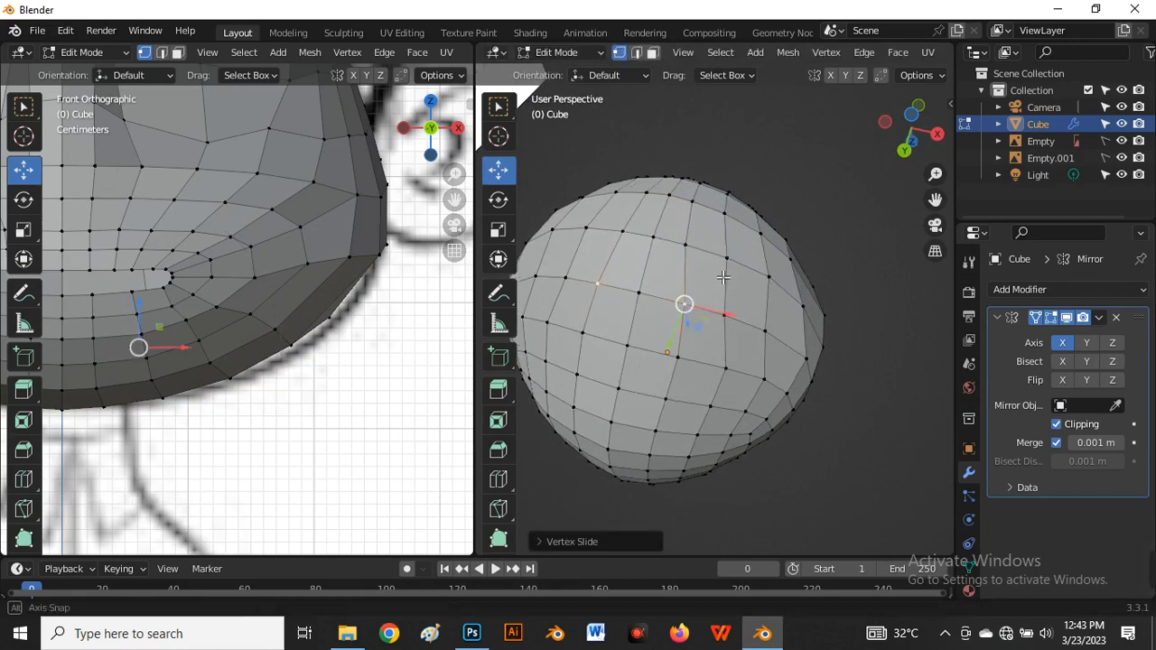
# Examine the head from perspective, side and front views and compare its lower outline with the reference drawings
pyautogui.moveTo(684, 302); pyautogui.dragTo(609, 285, button='middle')
pyautogui.scroll(3, 668, 254)
pyautogui.scroll(-5, 713, 339)
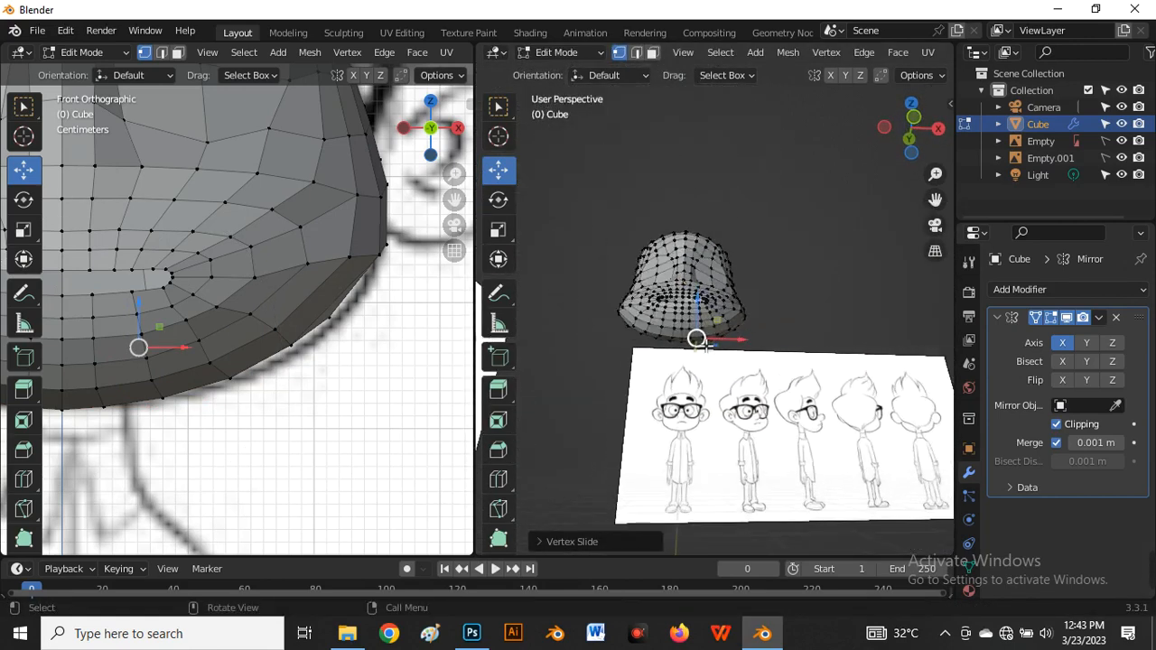
pyautogui.press('`')
pyautogui.click(810, 335)
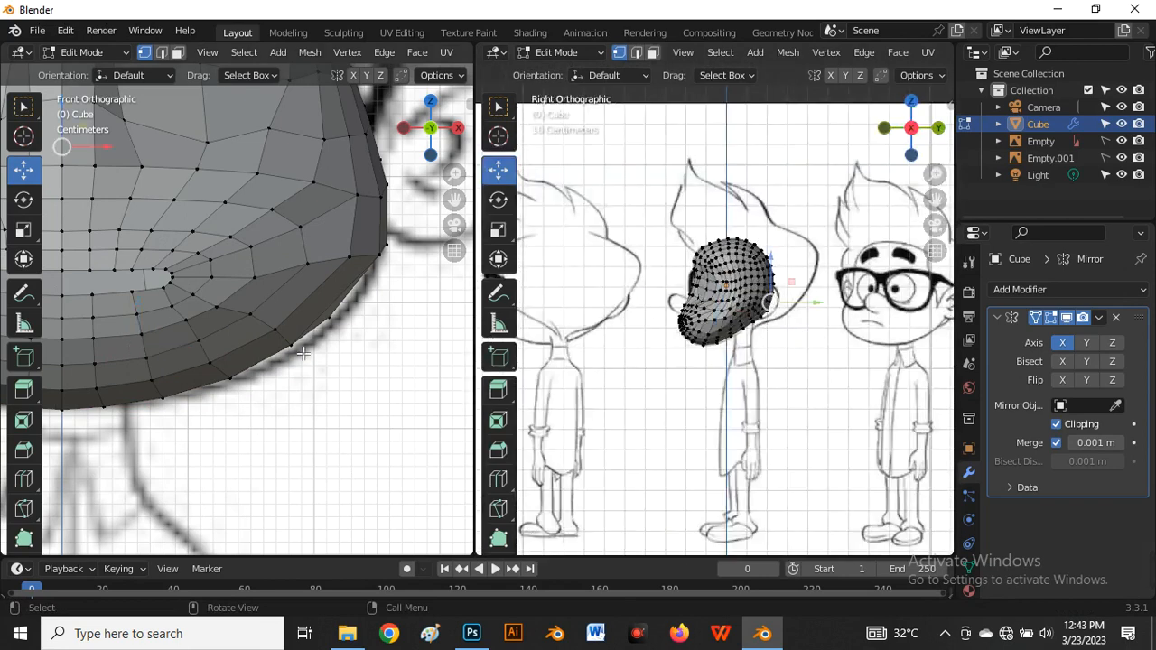
pyautogui.scroll(-4, 302, 361)
pyautogui.scroll(4, 192, 361)
pyautogui.scroll(-3, 307, 343)
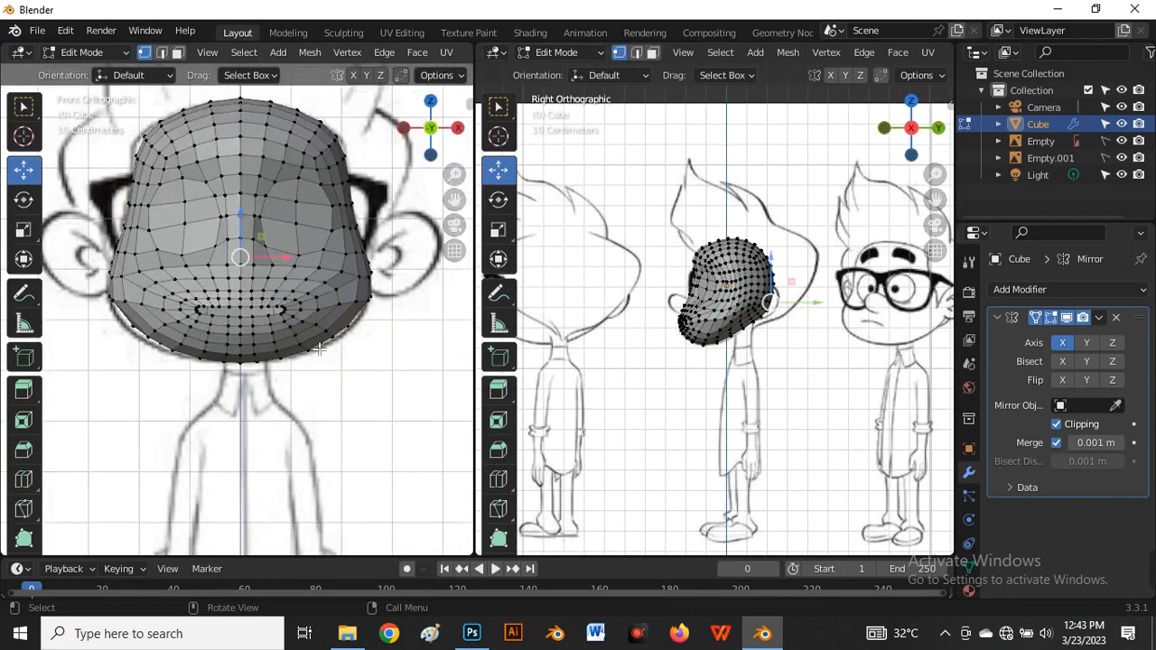
pyautogui.scroll(5, 230, 320)
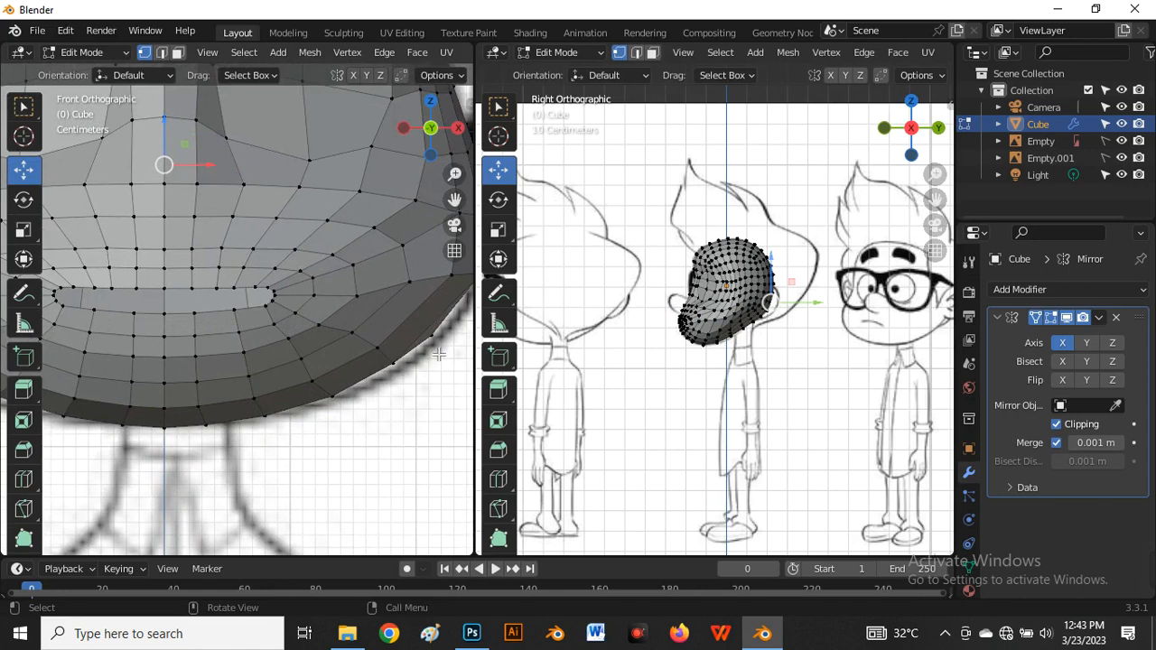
# In the side view, slide two neighbouring lower jaw vertices slightly upward along their edges
pyautogui.scroll(5, 733, 373)
pyautogui.scroll(2, 727, 380)
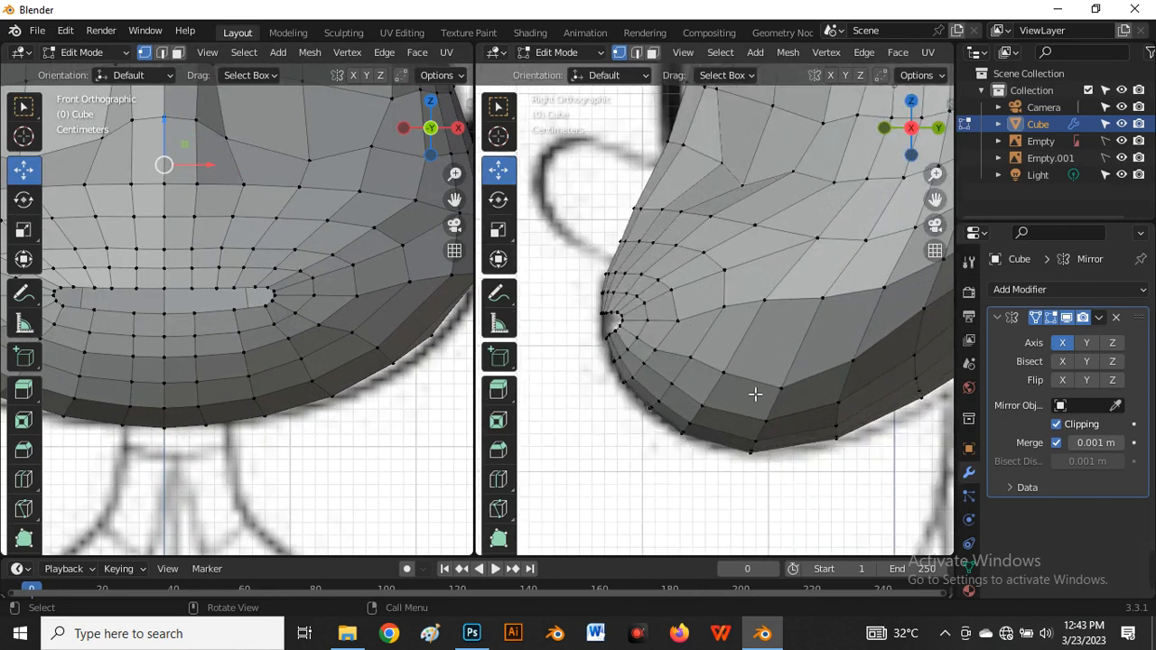
pyautogui.click(782, 388)
pyautogui.press('g')
pyautogui.press('g')
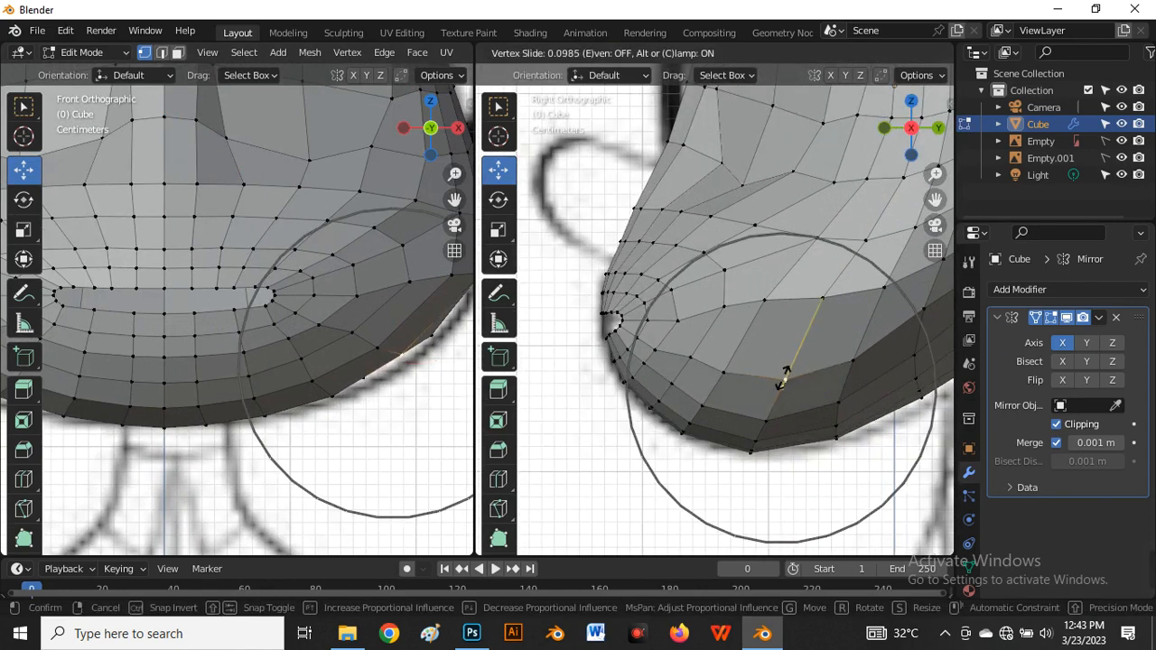
pyautogui.click(730, 363)
pyautogui.press('g')
pyautogui.press('g')
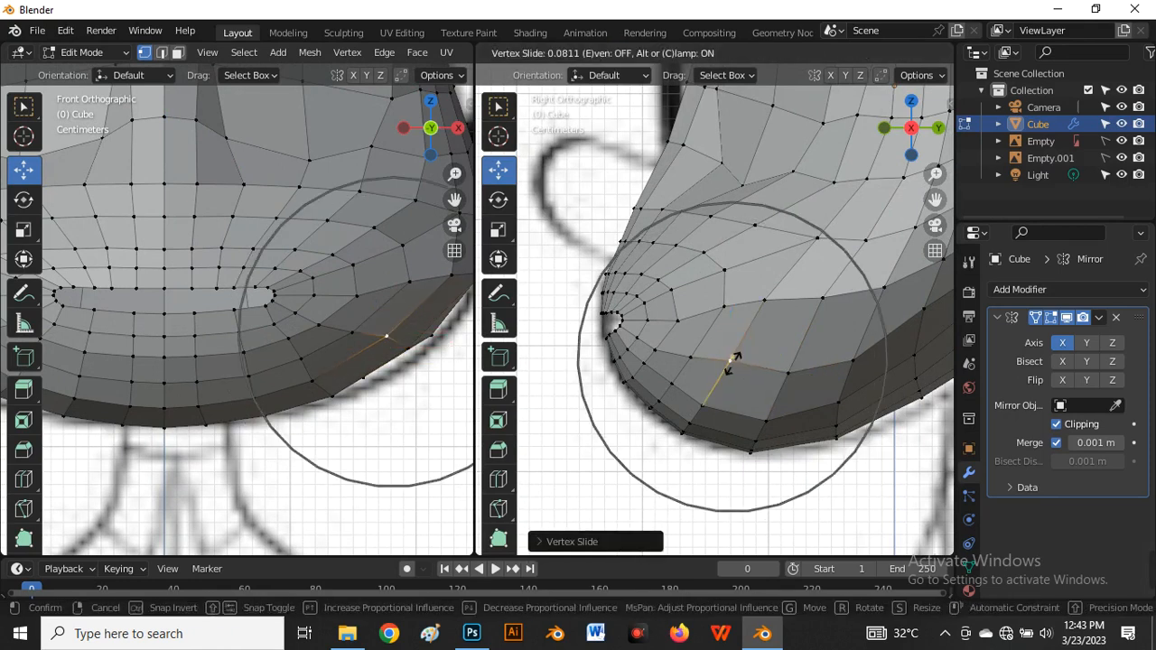
pyautogui.click(733, 364)
# In the front view, move three adjacent jaw vertices outward and down to the reference outline with proportional editing
pyautogui.scroll(-2, 772, 315)
pyautogui.scroll(-5, 271, 304)
pyautogui.scroll(4, 346, 339)
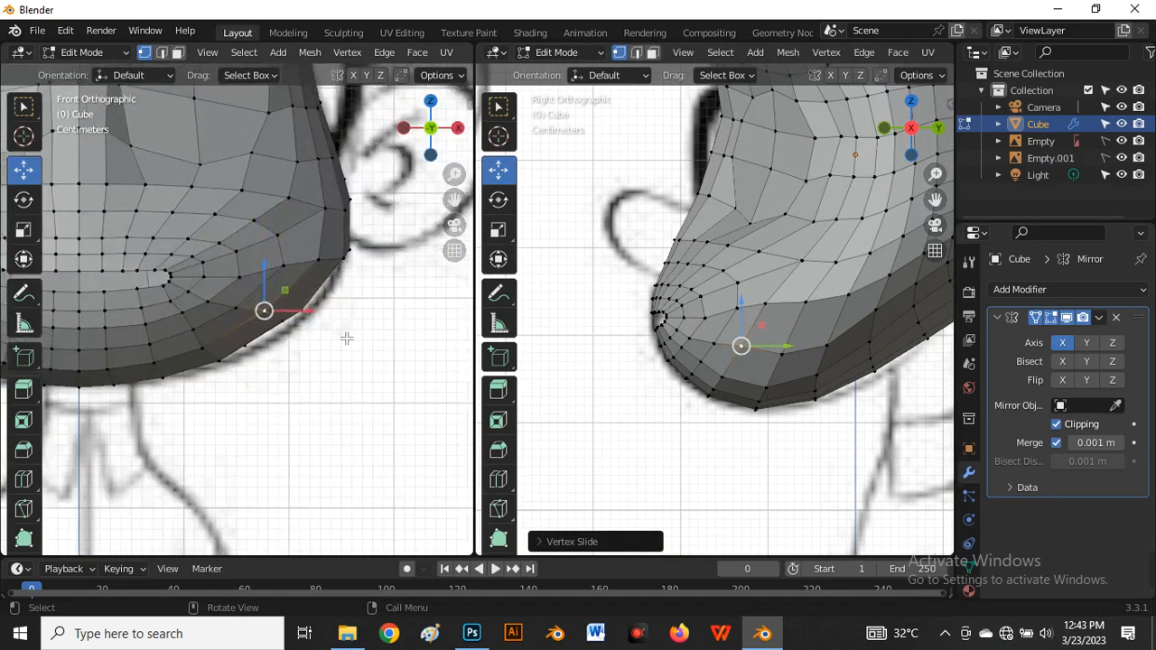
pyautogui.keyDown('shift'); pyautogui.click(265, 308); pyautogui.keyUp('shift')
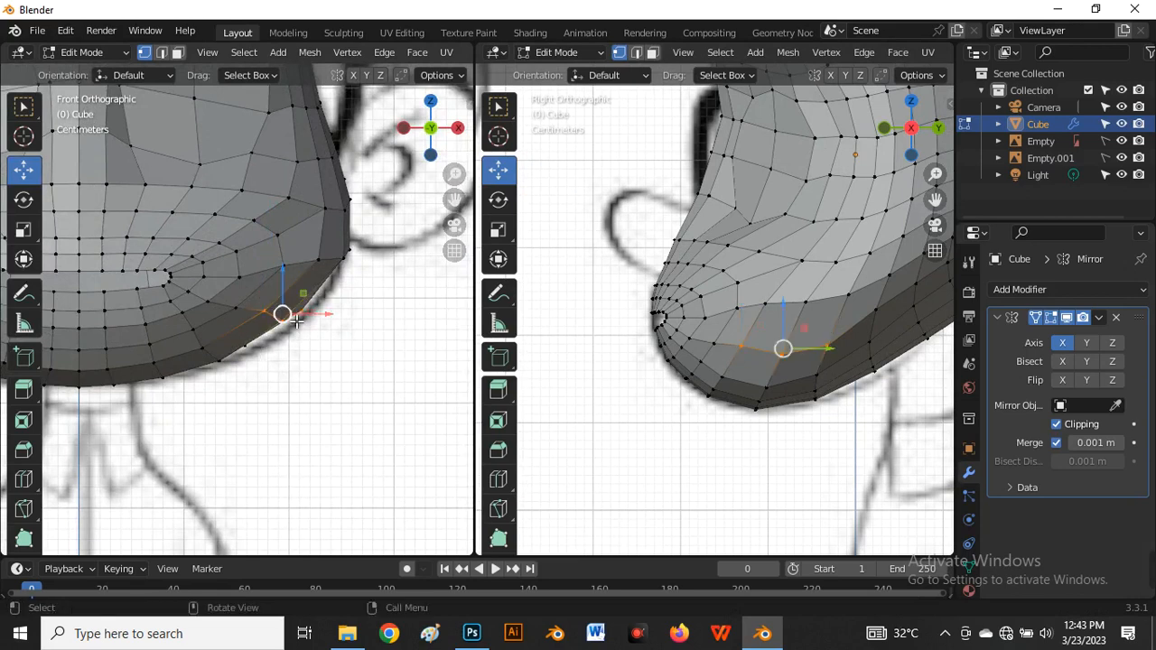
pyautogui.press('g')
pyautogui.click(298, 321)
pyautogui.press('g')
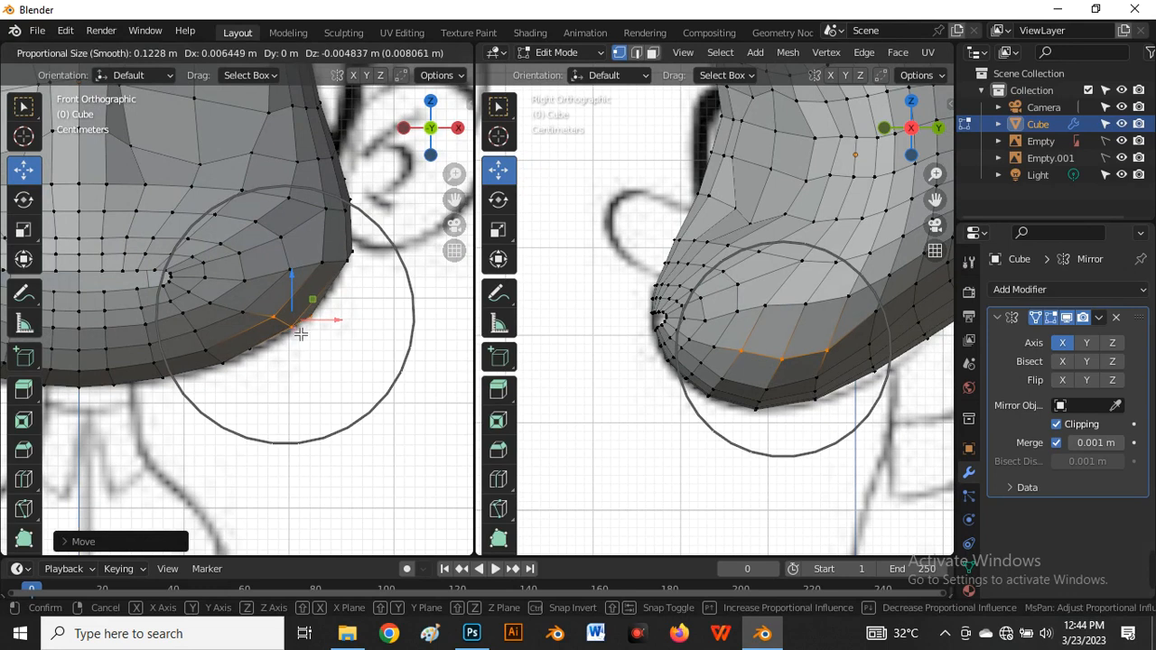
pyautogui.click(301, 334)
# Move the single vertex on the lower jaw edge slightly down to meet the front reference outline
pyautogui.scroll(-6, 344, 356)
pyautogui.scroll(7, 291, 383)
pyautogui.click(378, 328)
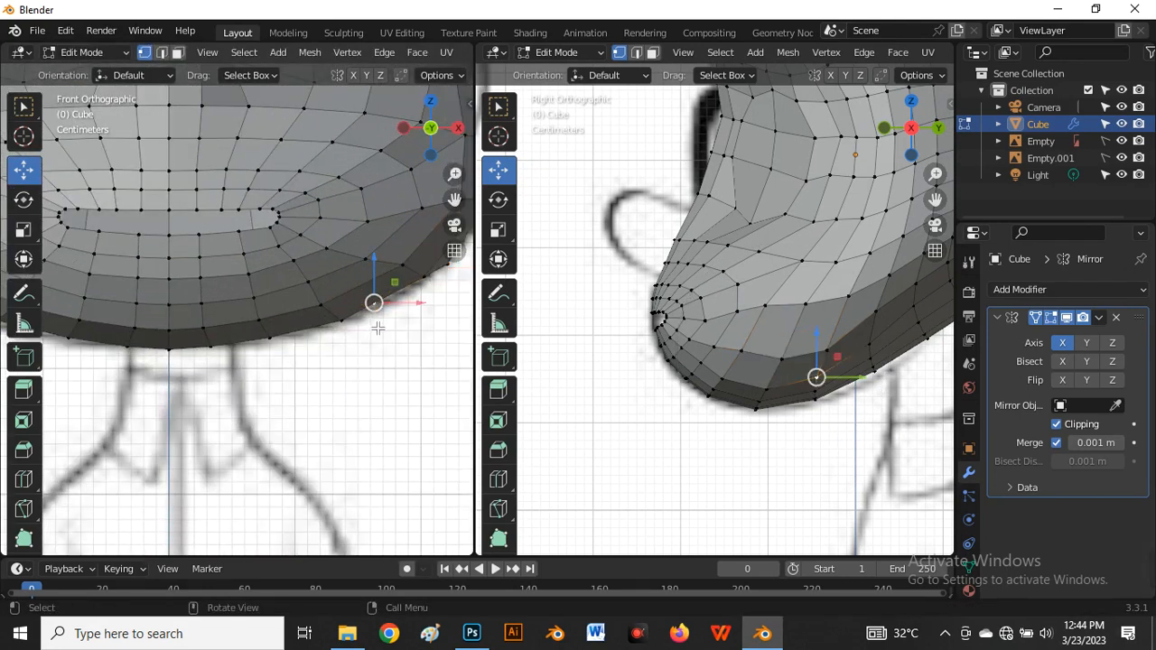
pyautogui.press('g')
pyautogui.click(377, 329)
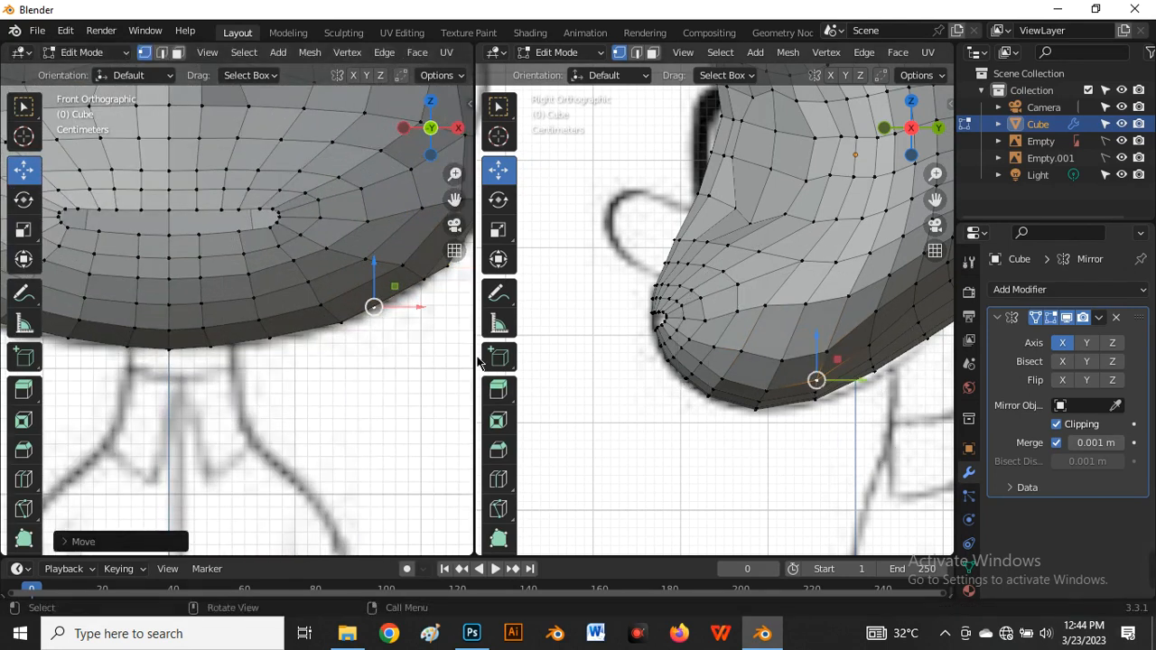
# Compare the adjusted jaw with the reference drawings in the front, perspective and side views
pyautogui.scroll(-6, 333, 307)
pyautogui.scroll(7, 348, 294)
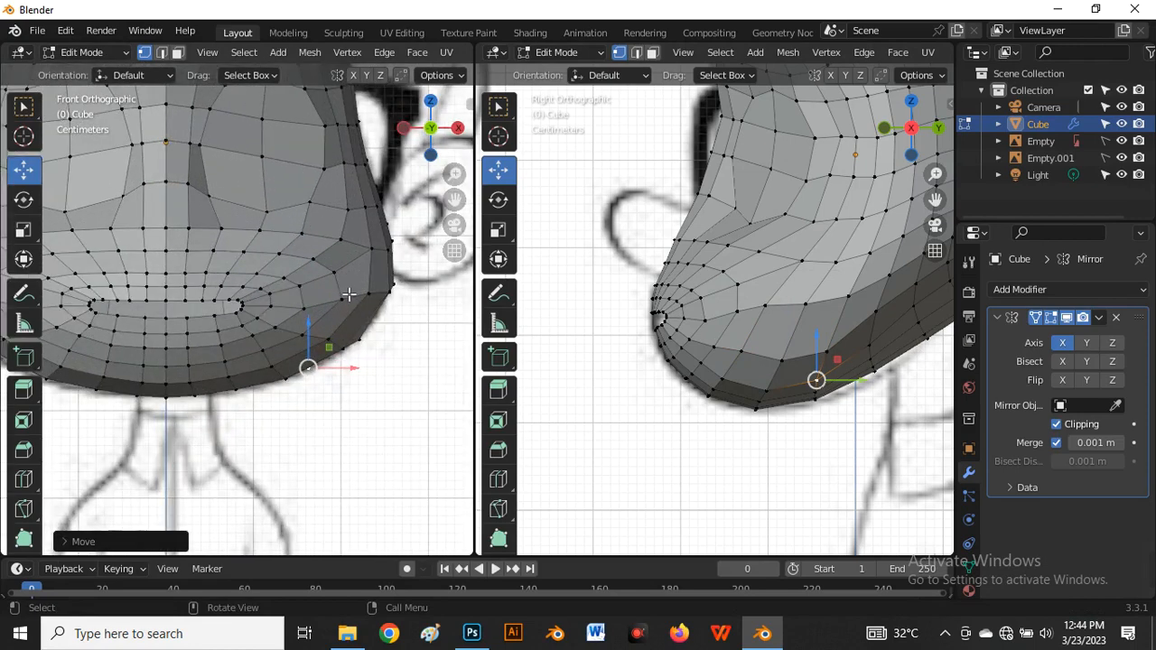
pyautogui.moveTo(865, 341); pyautogui.dragTo(791, 350, button='middle')
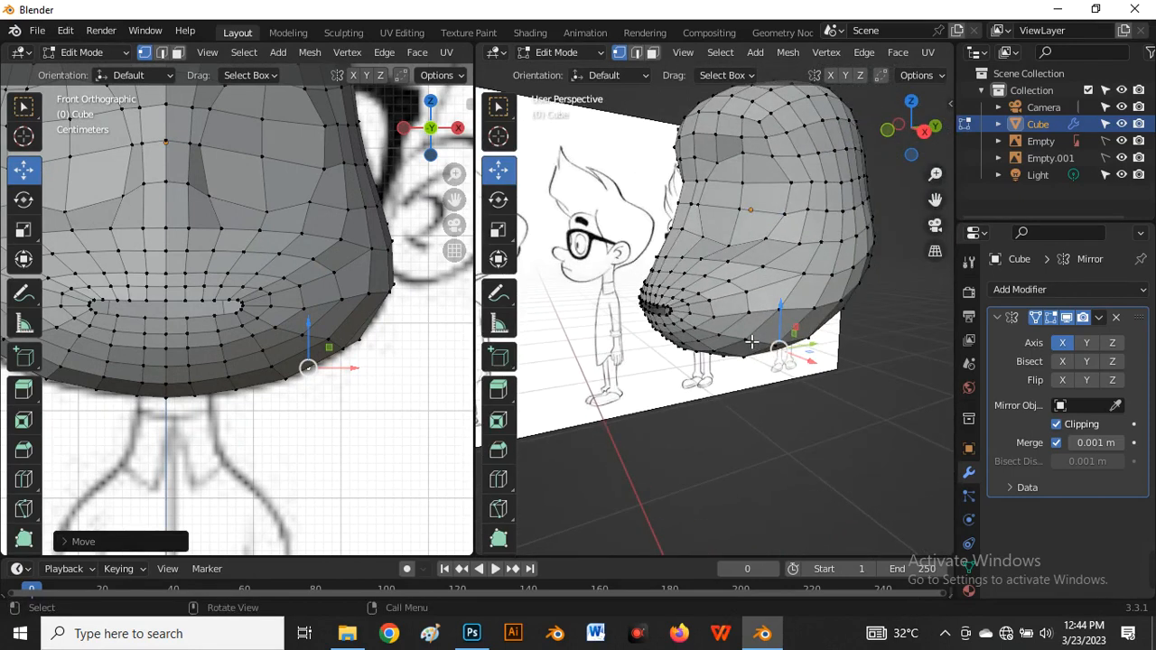
pyautogui.press('`')
pyautogui.click(800, 316)
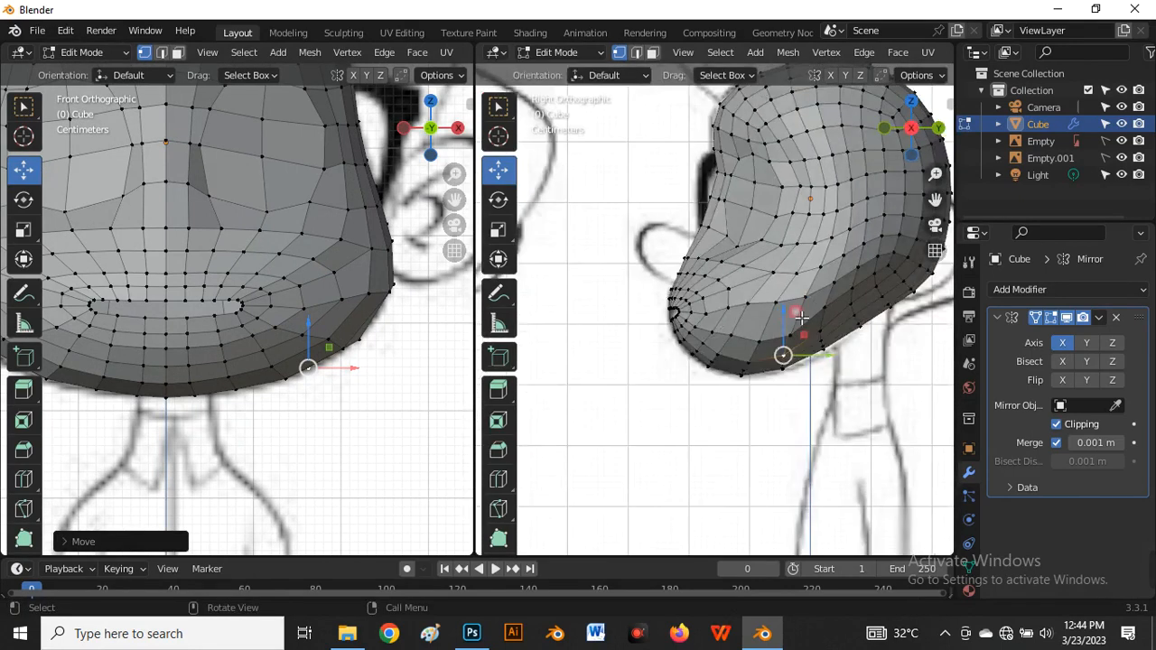
pyautogui.scroll(-4, 354, 318)
pyautogui.scroll(5, 654, 323)
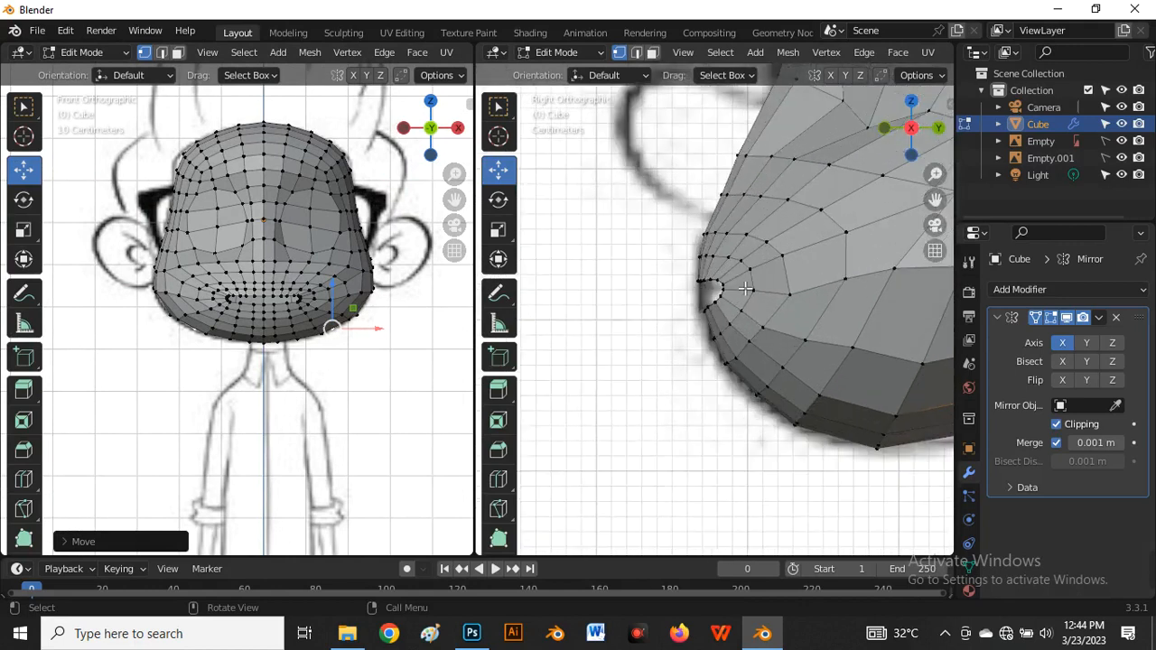
# Select the edge loop around the mouth faces, frame it in the front view and return to the side view
pyautogui.press('2')
pyautogui.scroll(2, 739, 281)
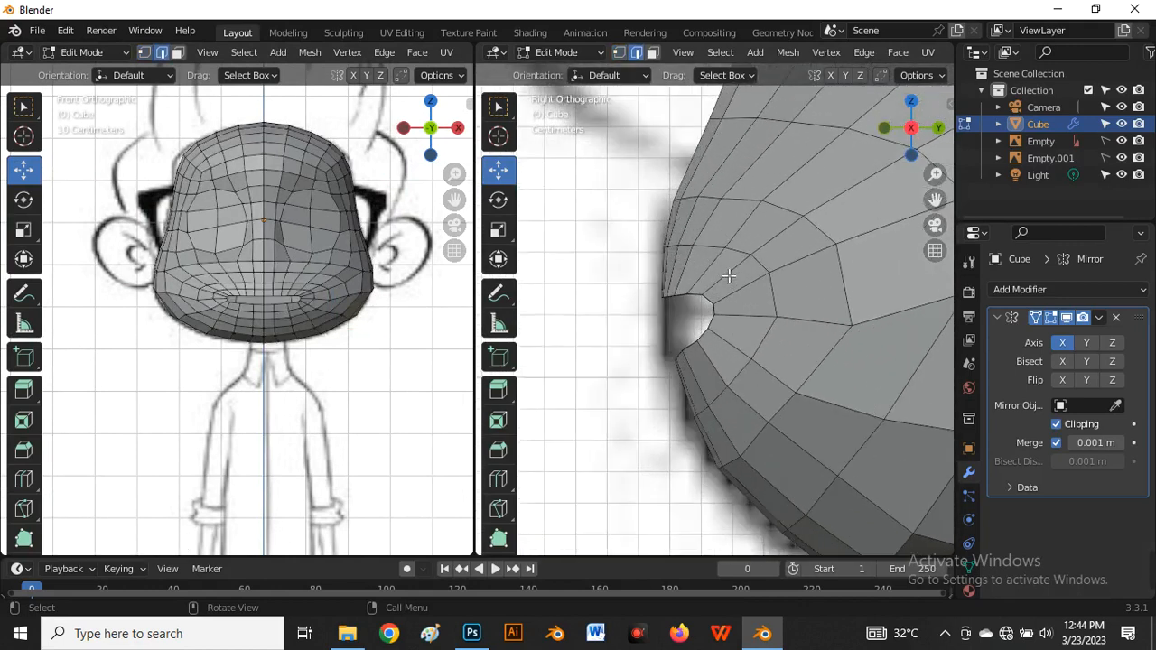
pyautogui.moveTo(686, 332); pyautogui.dragTo(664, 345, button='middle')
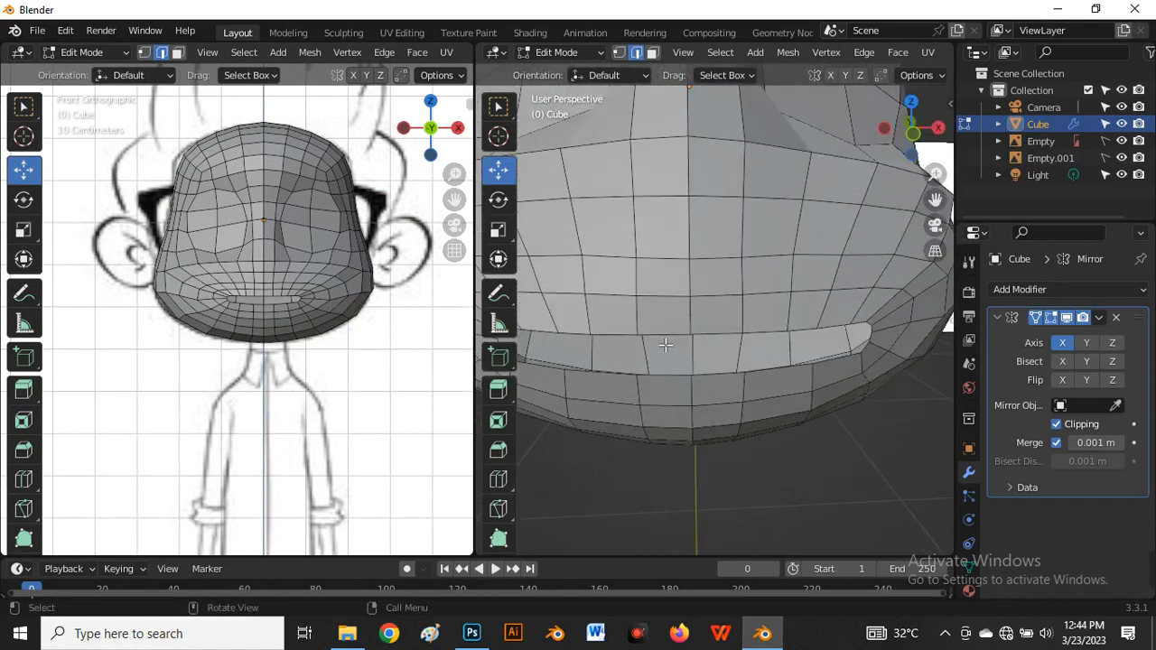
pyautogui.keyDown('alt'); pyautogui.click(665, 345); pyautogui.keyUp('alt')
pyautogui.press('KP_Decimal')
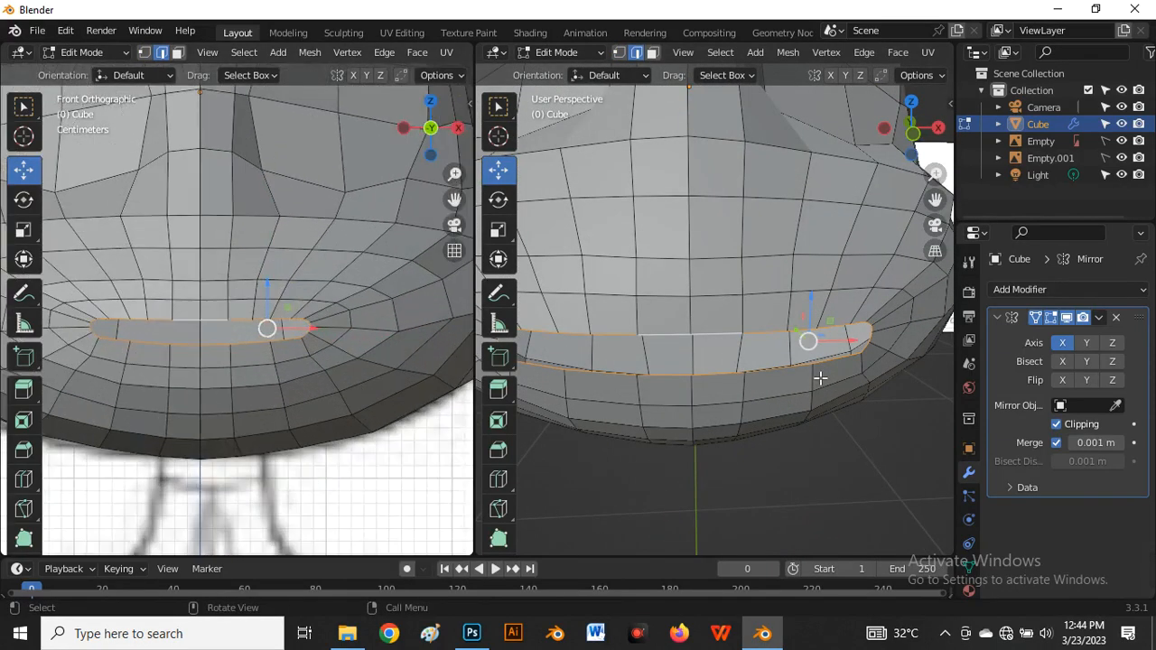
pyautogui.press('`')
pyautogui.click(890, 379)
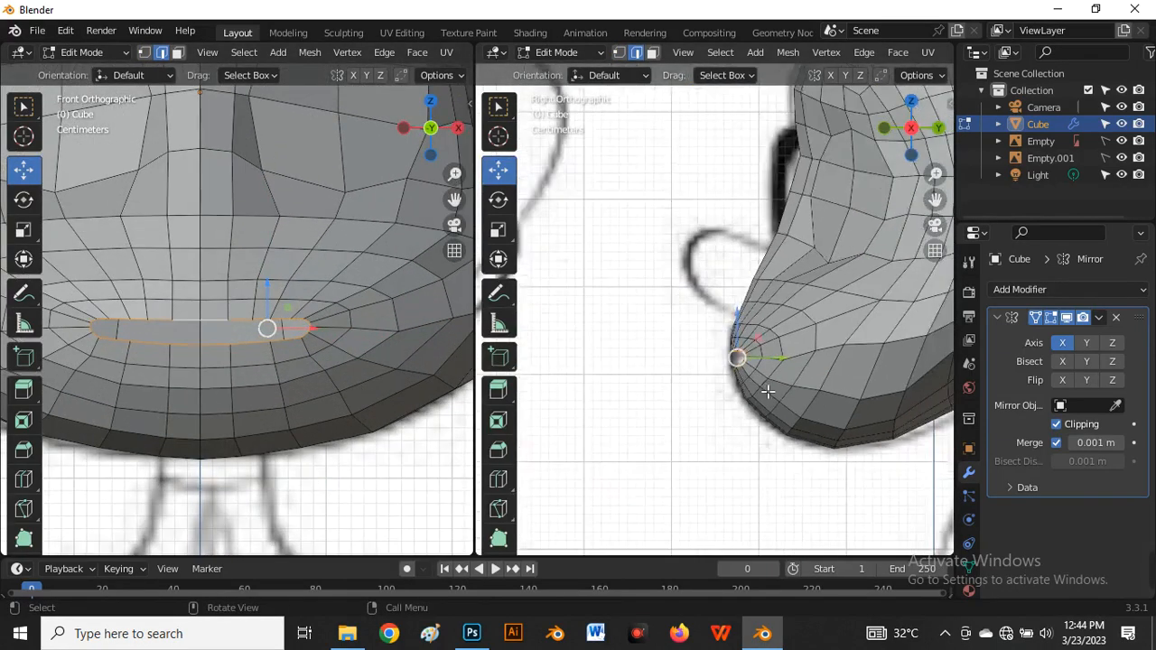
# In face mode, select all faces in the front half of the head through the mesh from the side view
pyautogui.press('3')
pyautogui.scroll(-4, 710, 354)
pyautogui.moveTo(695, 202); pyautogui.dragTo(782, 414)
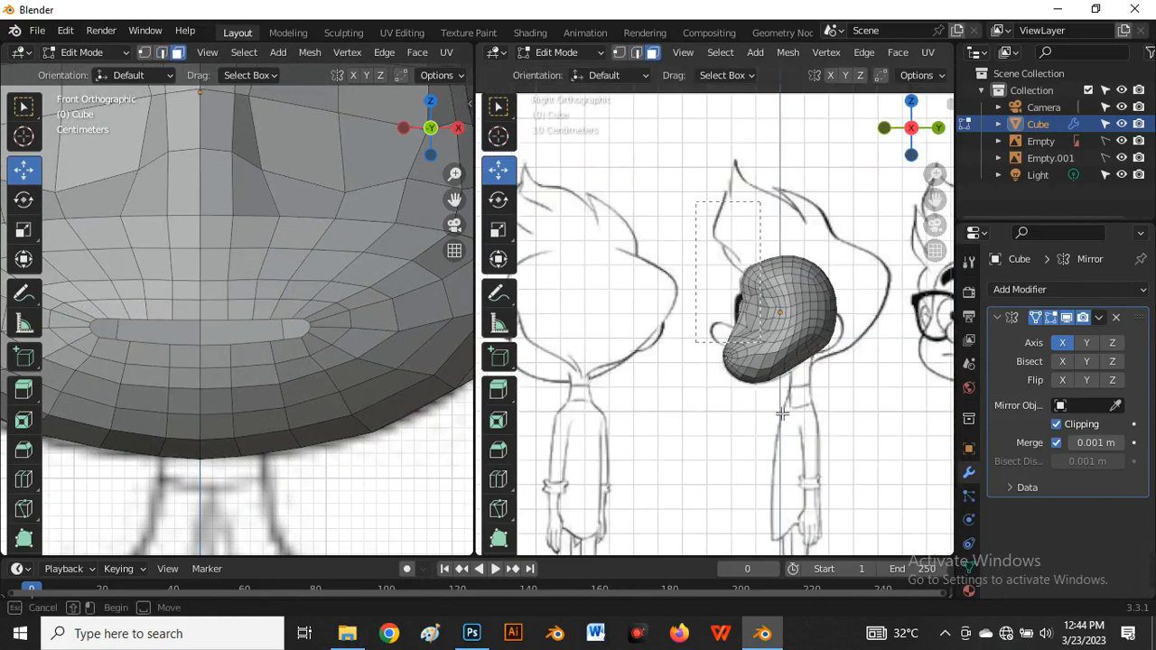
pyautogui.moveTo(791, 477); pyautogui.dragTo(796, 489)
pyautogui.scroll(2, 743, 365)
pyautogui.moveTo(725, 192); pyautogui.dragTo(810, 483)
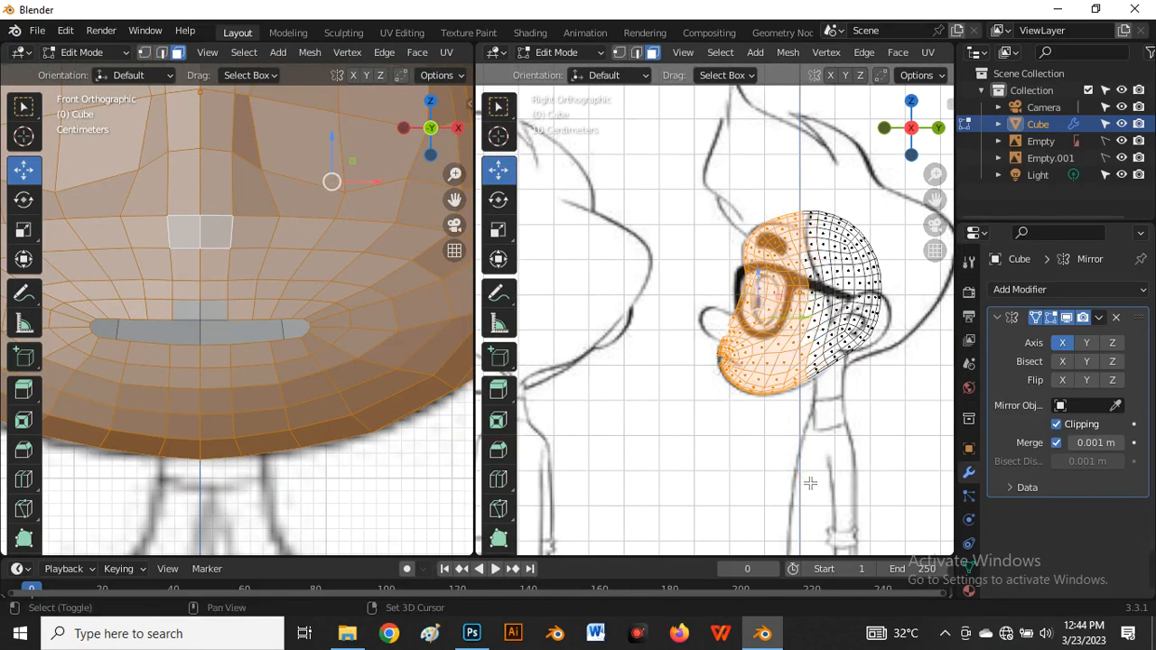
# Add the missed centre faces above the mouth to the selection and hide all unselected faces
pyautogui.press('h')
pyautogui.scroll(2, 767, 376)
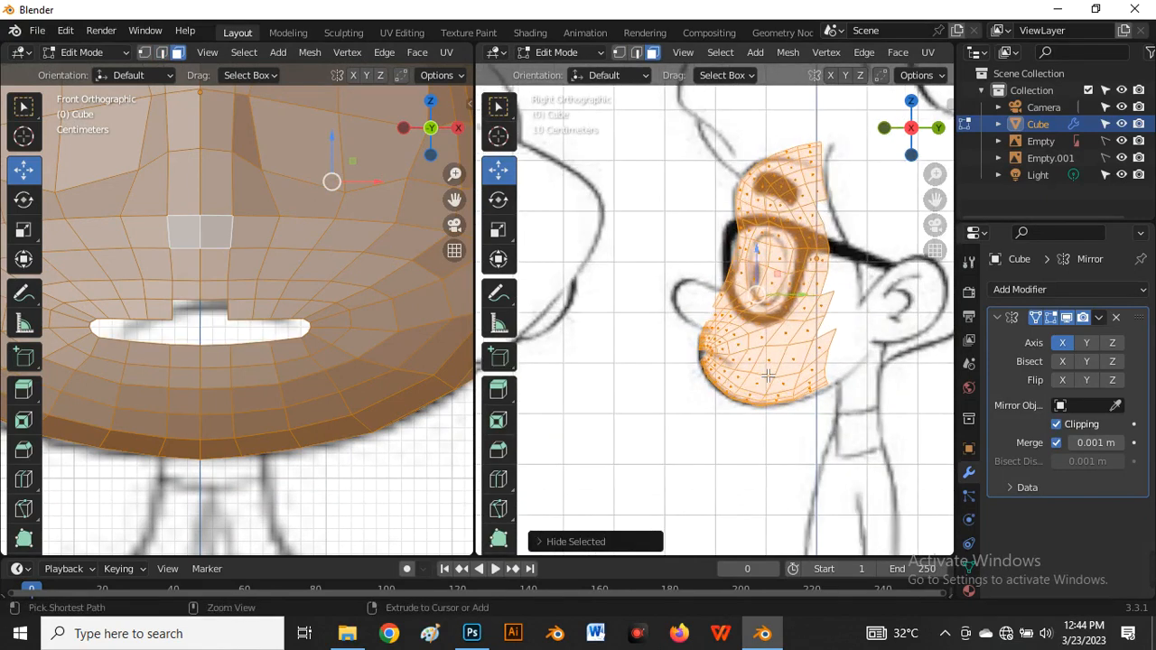
pyautogui.hotkey('ctrl', 'z')
pyautogui.click(194, 316)
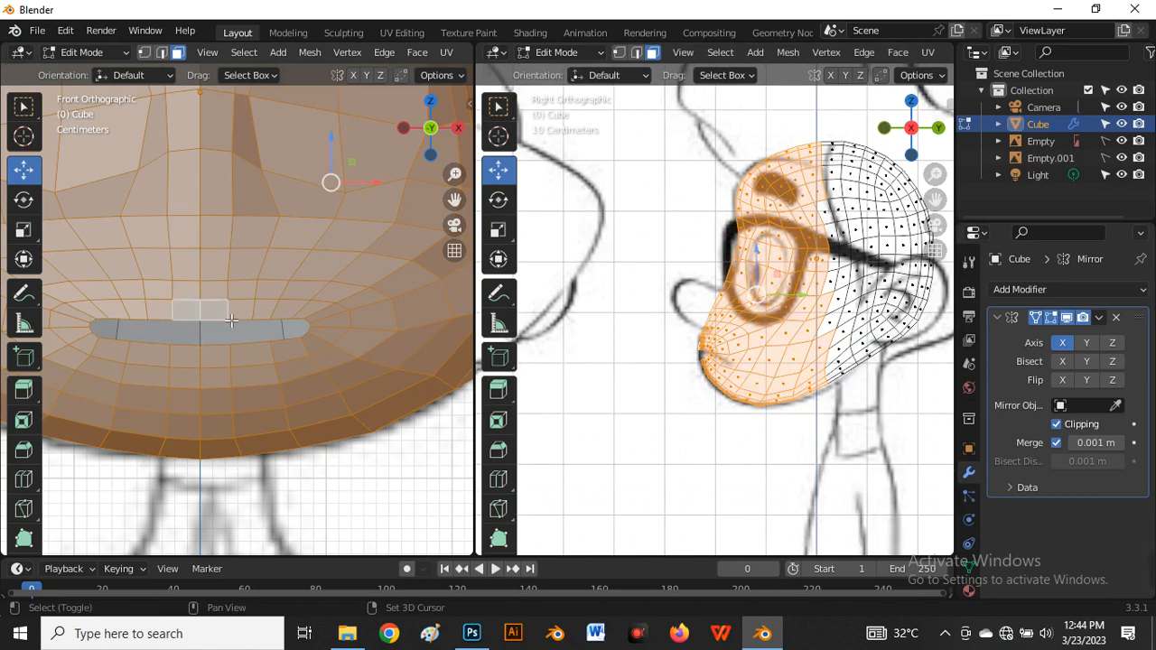
pyautogui.press('h')
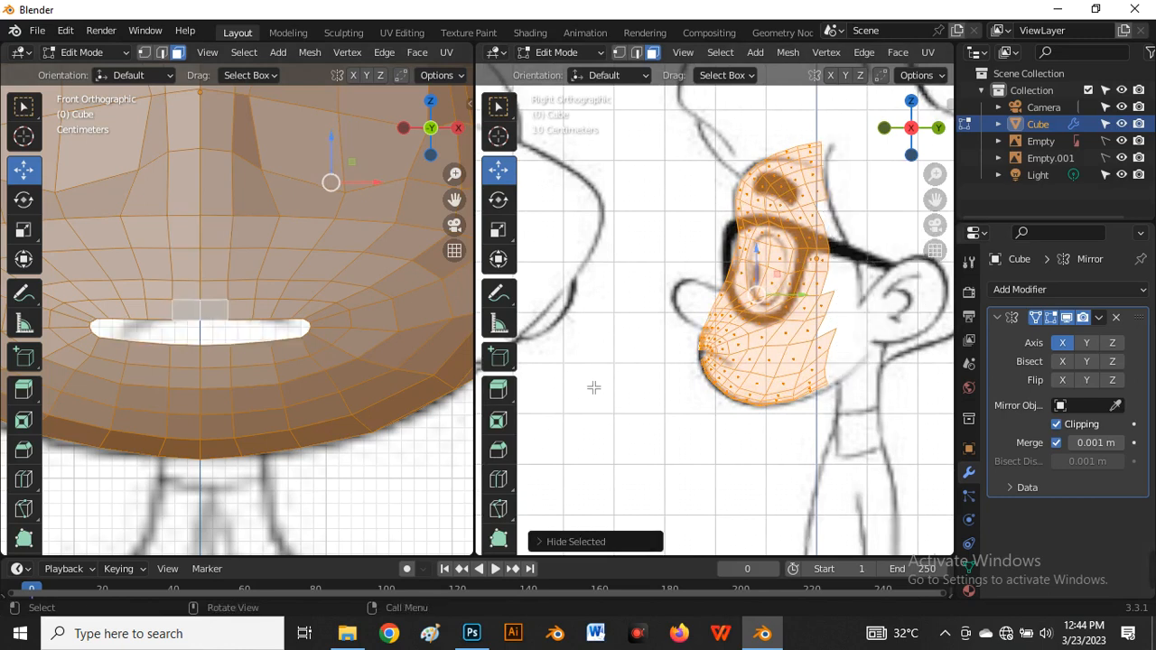
# Clear the face selection, turn off X-ray and select the border edge loop of the mouth opening in edge mode
pyautogui.click(685, 428)
pyautogui.scroll(4, 707, 374)
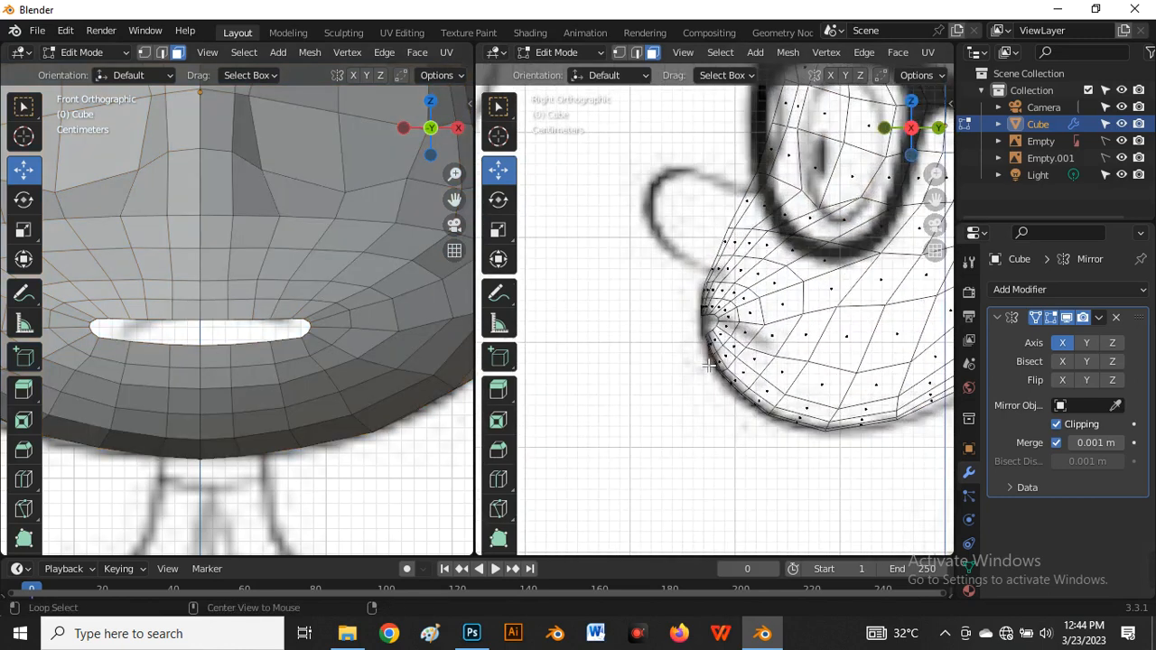
pyautogui.hotkey('alt', 'z')
pyautogui.scroll(2, 719, 337)
pyautogui.press('2')
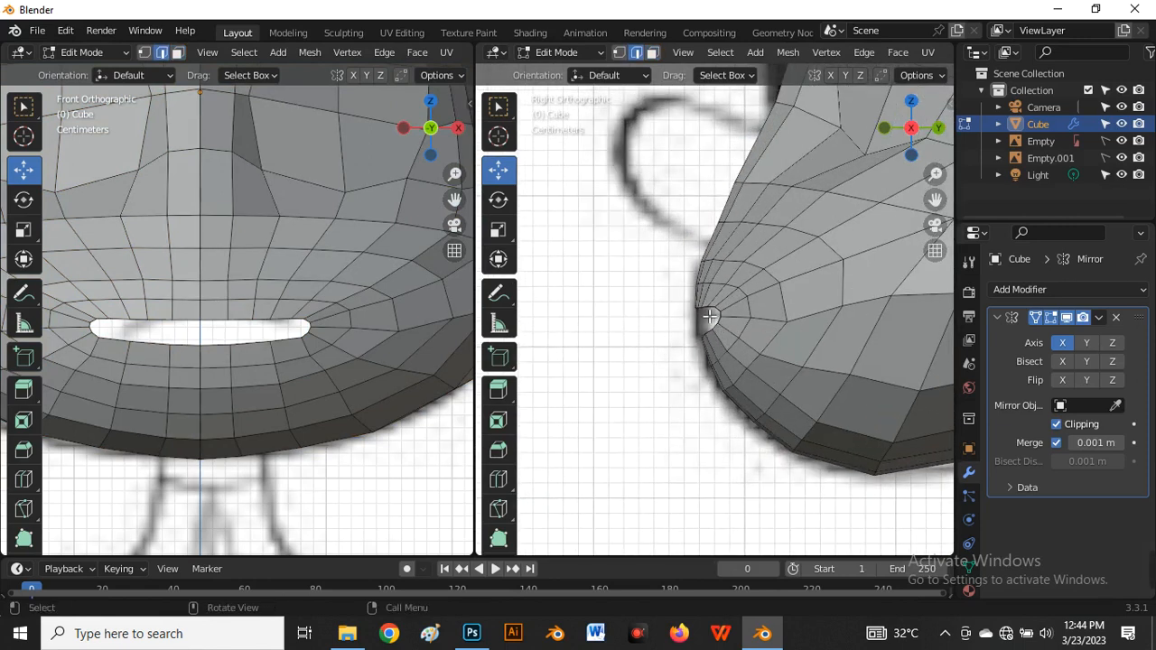
pyautogui.keyDown('alt'); pyautogui.click(243, 326); pyautogui.keyUp('alt')
pyautogui.scroll(2, 713, 339)
pyautogui.scroll(2, 753, 302)
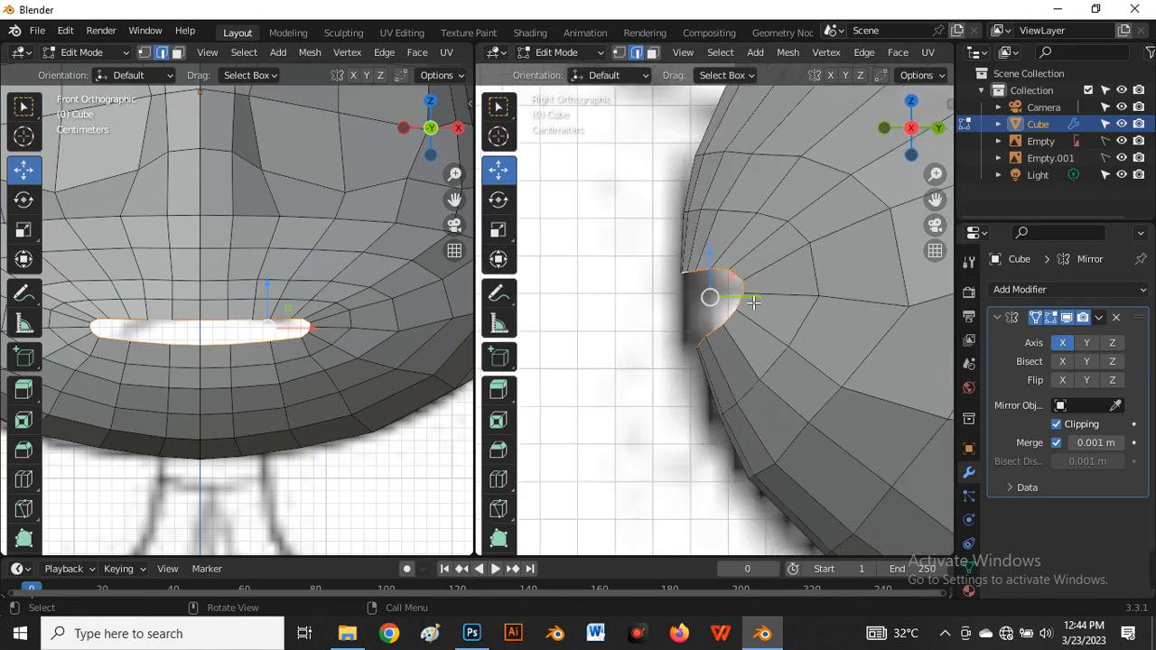
pyautogui.scroll(1, 754, 303)
pyautogui.scroll(1, 194, 361)
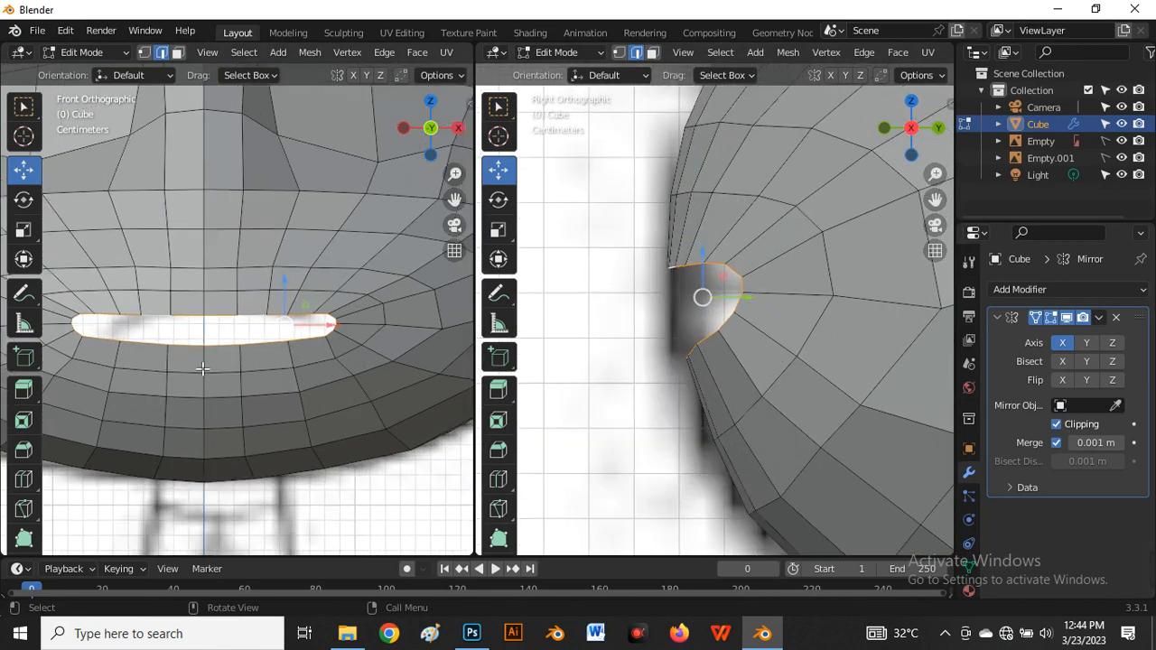
# Select the two central lower edges of the mouth opening in the front view and raise them to narrow the gap
pyautogui.scroll(-2, 201, 369)
pyautogui.scroll(1, 207, 374)
pyautogui.scroll(2, 213, 366)
pyautogui.click(169, 341)
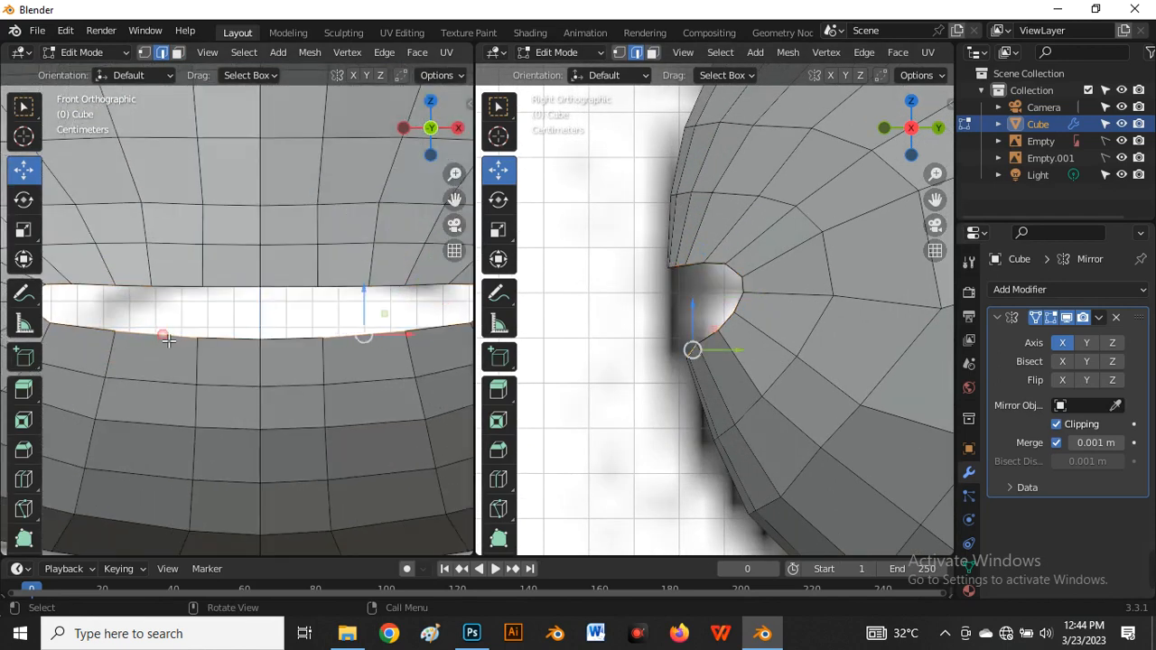
pyautogui.scroll(-2, 159, 332)
pyautogui.keyDown('shift'); pyautogui.click(274, 340); pyautogui.keyUp('shift')
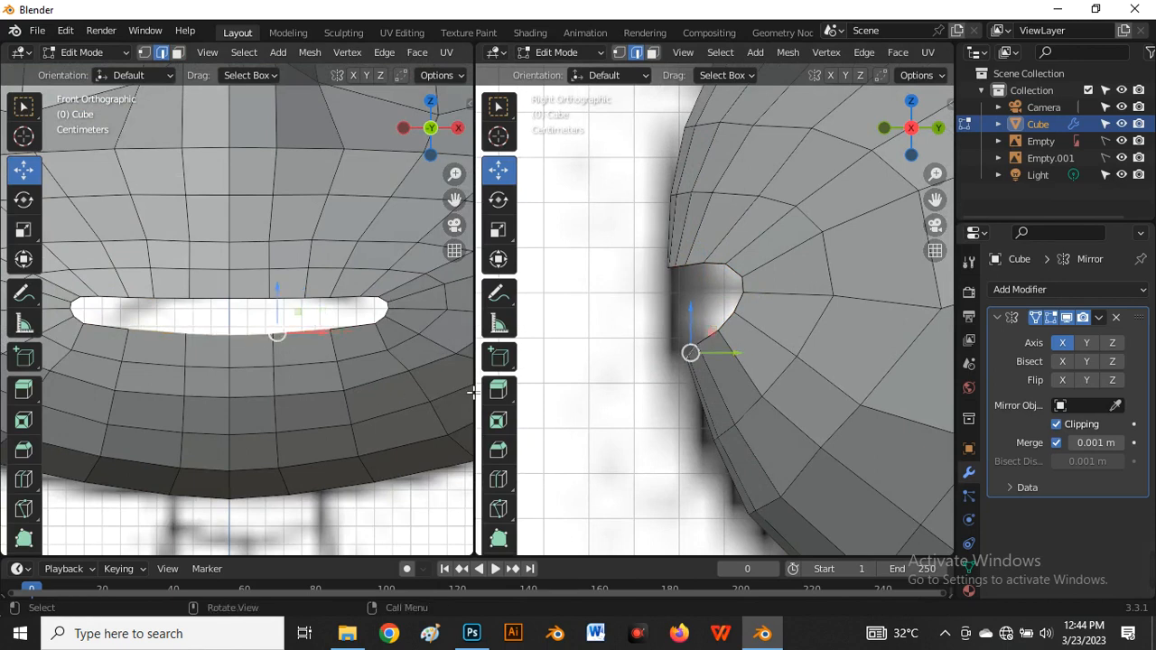
pyautogui.moveTo(471, 391); pyautogui.dragTo(658, 394)
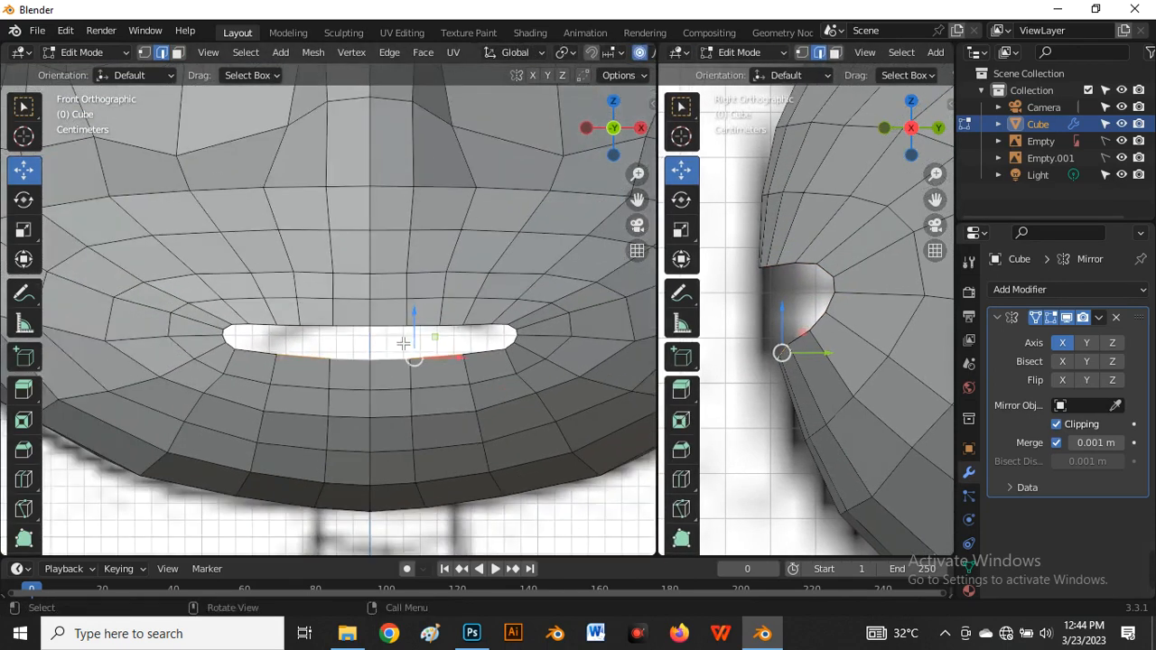
pyautogui.scroll(2, 421, 337)
pyautogui.moveTo(417, 341); pyautogui.dragTo(427, 318)
# In vertex mode, raise the lower lip's central vertices and the two vertices towards the corner to straighten the lower edge
pyautogui.press('1')
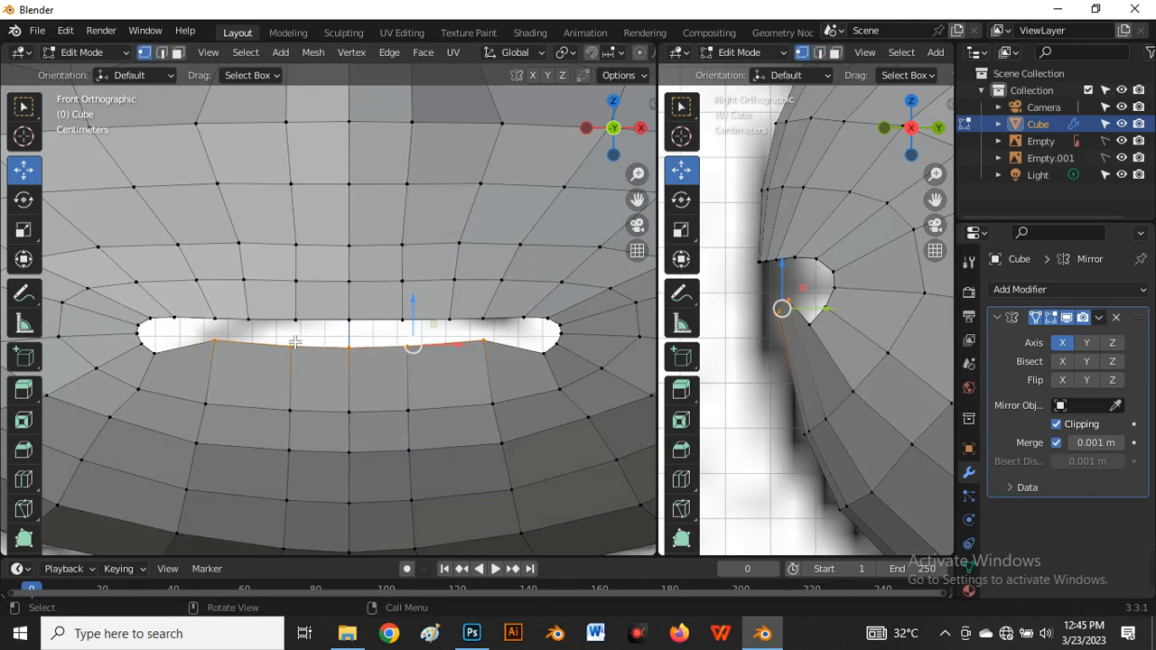
pyautogui.moveTo(295, 342); pyautogui.dragTo(463, 376)
pyautogui.moveTo(383, 330); pyautogui.dragTo(383, 319)
pyautogui.scroll(2, 551, 357)
pyautogui.click(531, 352)
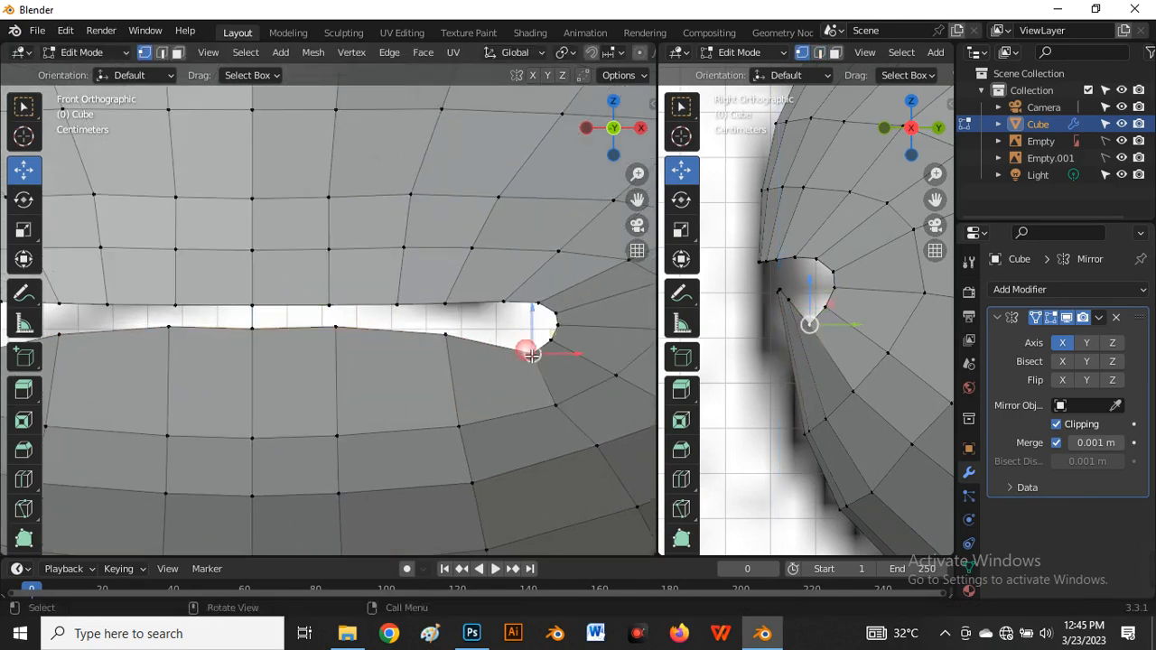
pyautogui.moveTo(533, 327); pyautogui.dragTo(534, 313)
pyautogui.click(454, 331)
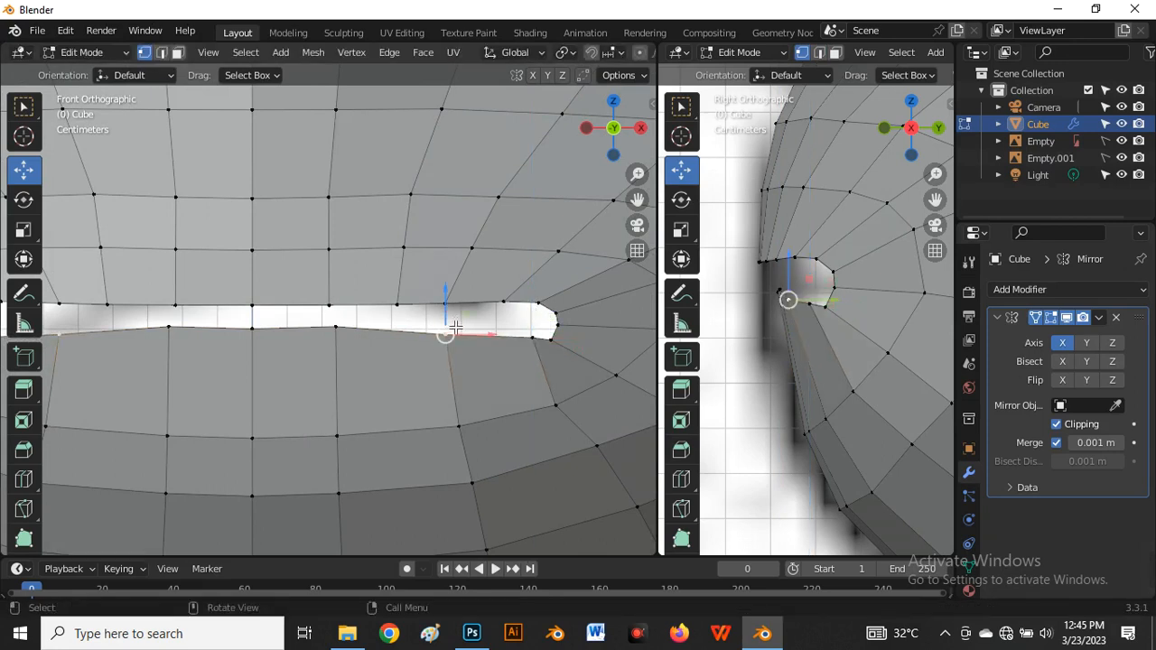
pyautogui.moveTo(457, 320); pyautogui.dragTo(457, 314)
# Select the vertices around the mouth opening's corner and move them up slightly along Z
pyautogui.scroll(-3, 458, 315)
pyautogui.scroll(3, 532, 326)
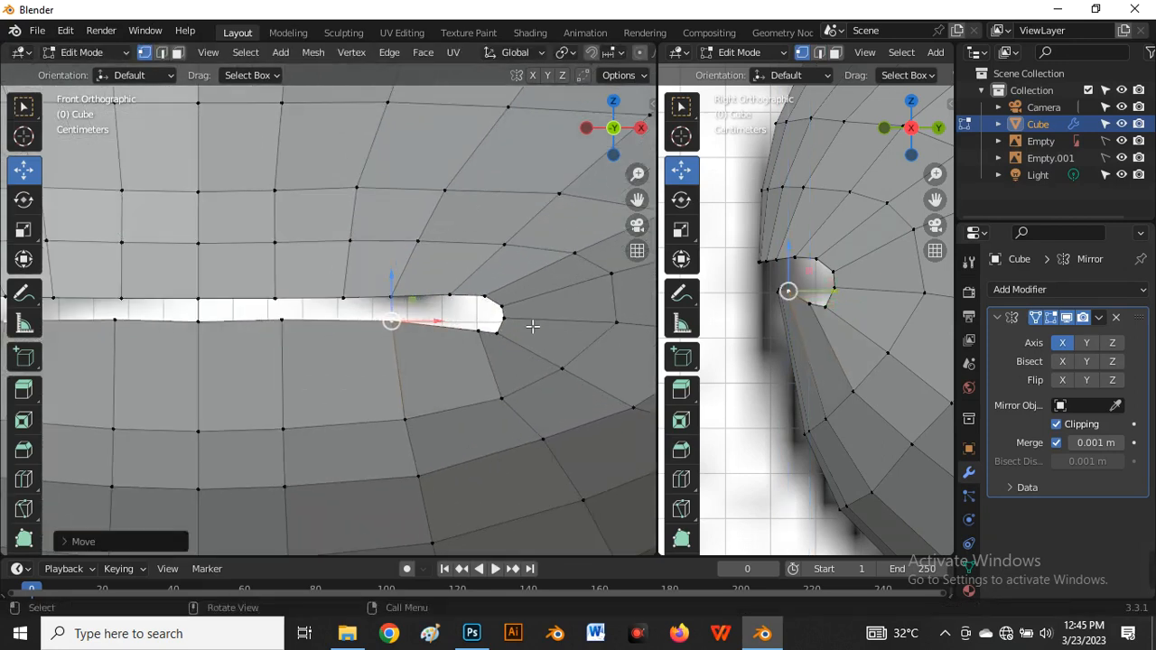
pyautogui.scroll(2, 506, 336)
pyautogui.click(504, 338)
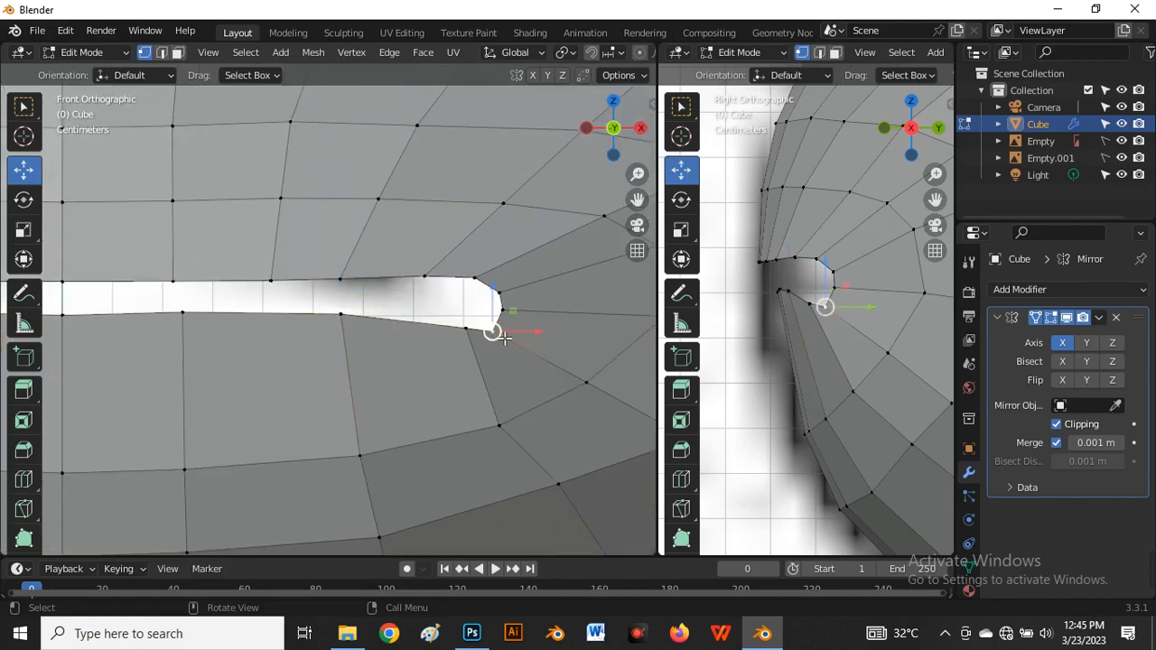
pyautogui.moveTo(540, 339); pyautogui.dragTo(455, 263)
pyautogui.press('g')
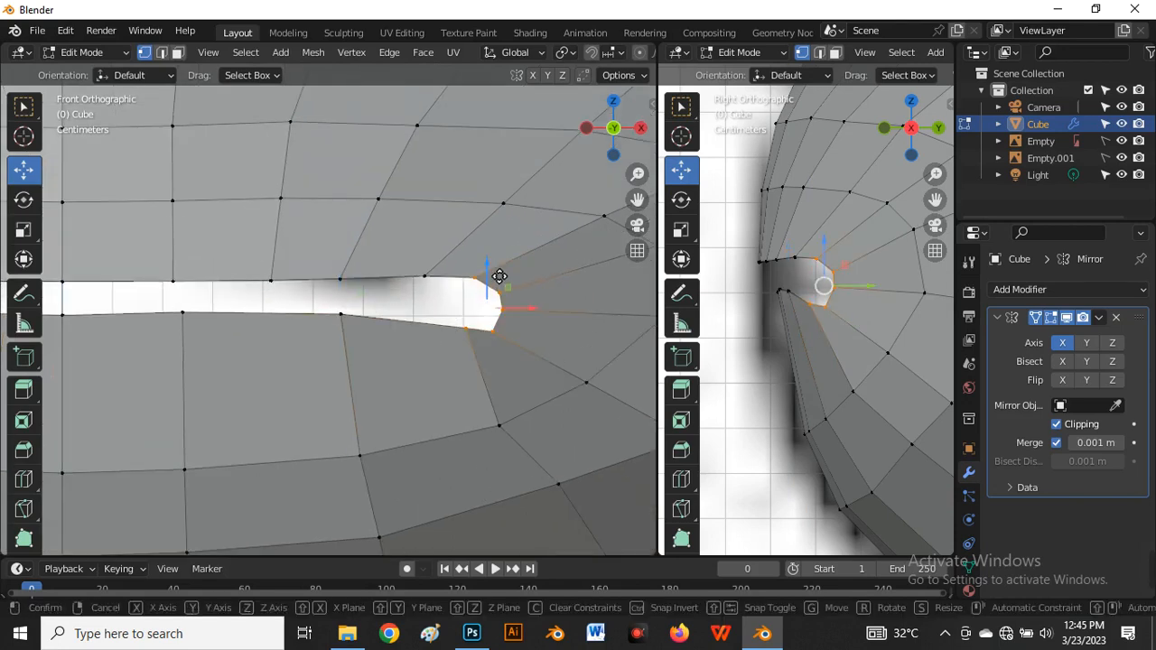
pyautogui.press('z')
pyautogui.click(500, 271)
# Raise the two lower corner vertices of the mouth opening individually along Z to level them with the lower lip
pyautogui.click(492, 323)
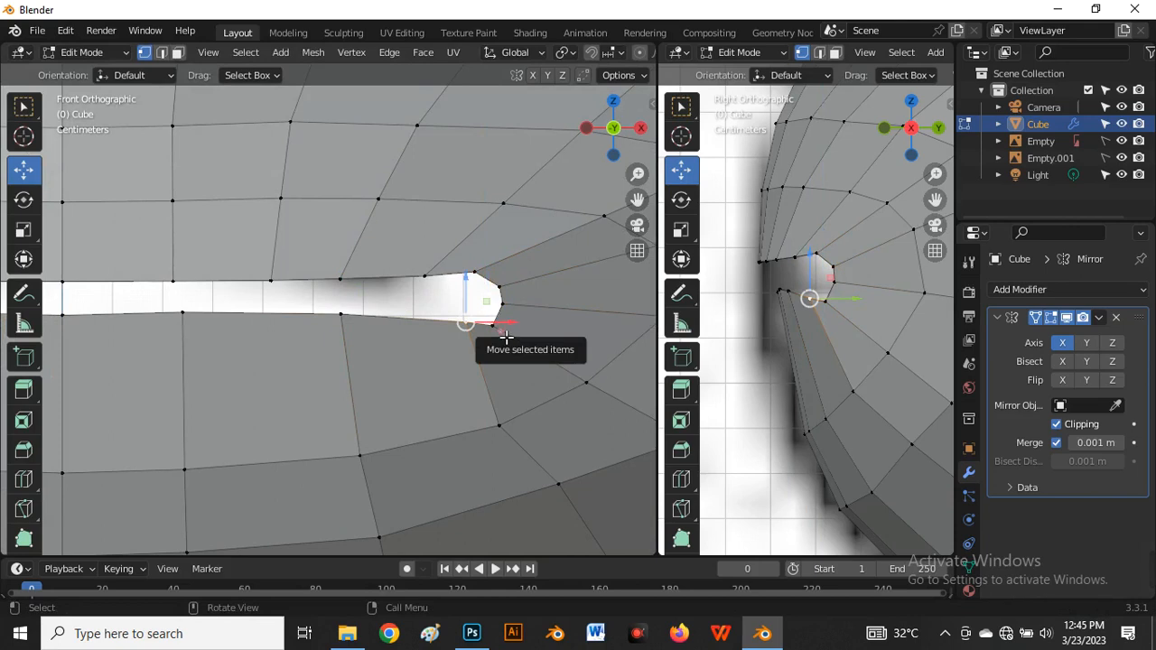
pyautogui.click(492, 325)
pyautogui.press('g')
pyautogui.press('z')
pyautogui.click(500, 314)
pyautogui.click(466, 325)
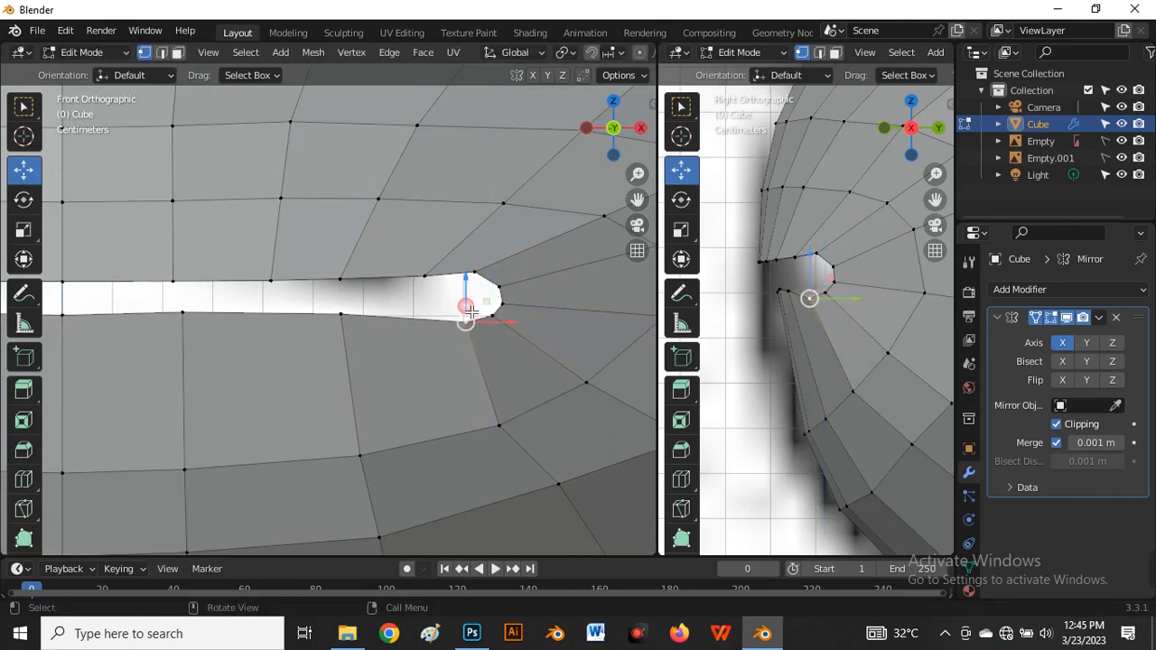
pyautogui.press('g')
pyautogui.press('z')
pyautogui.click(473, 365)
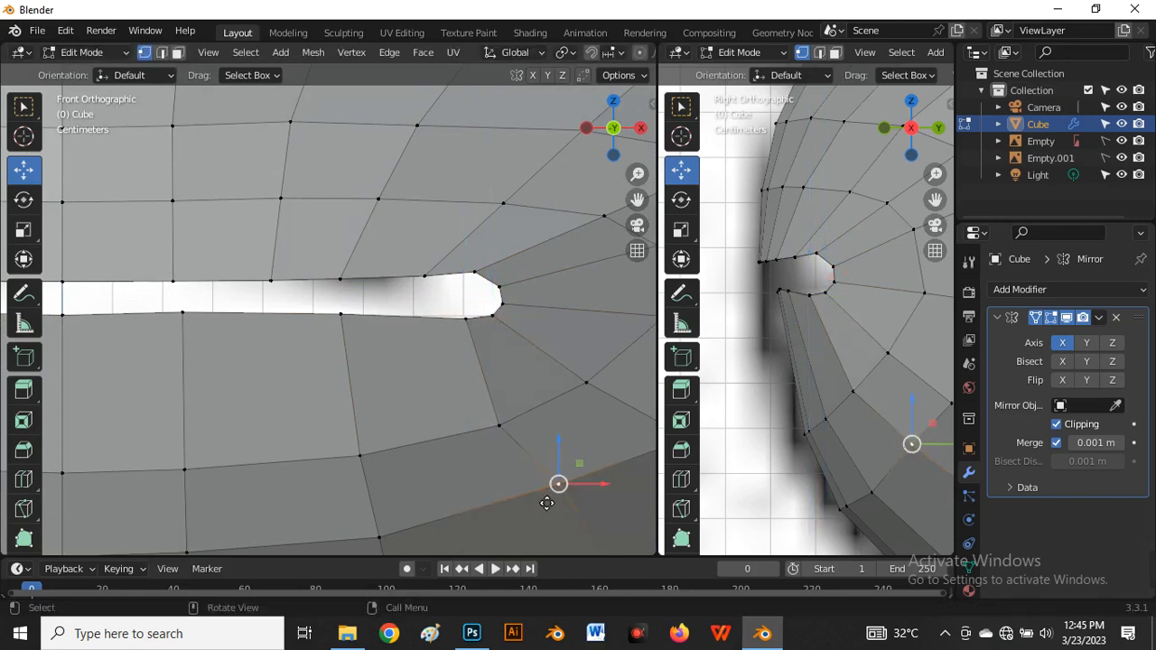
# Vertex-slide the chin vertex diagonally below the mouth corner inward along its edge to even the spacing
pyautogui.press('g')
pyautogui.press('g')
pyautogui.click(516, 502)
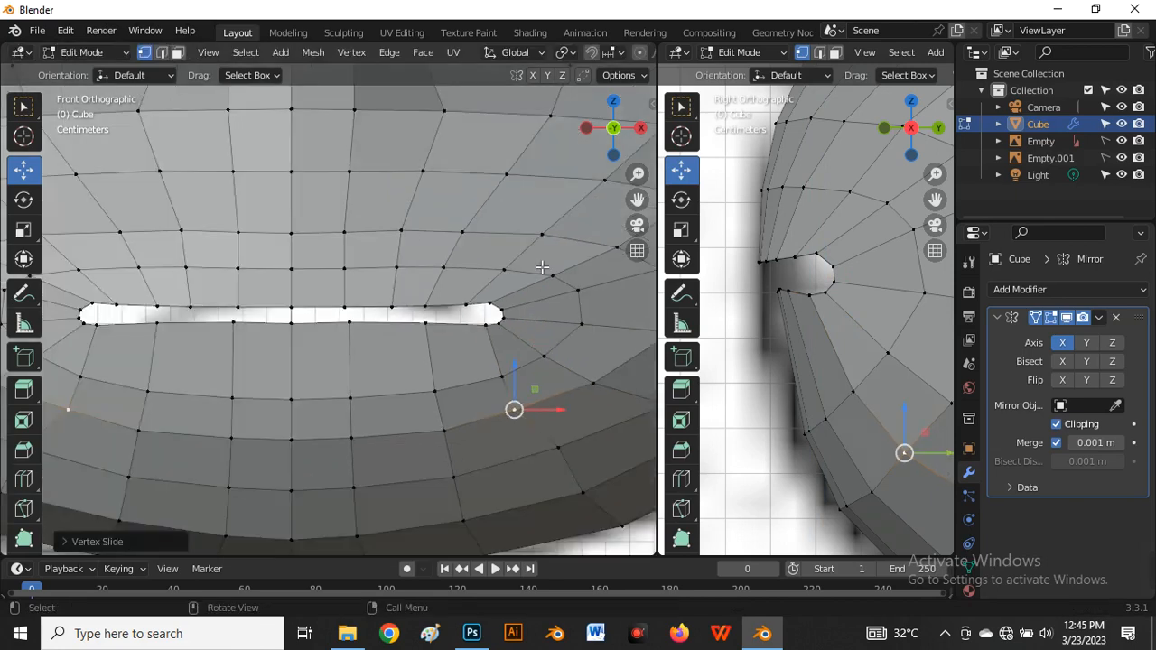
# Lower the upper corner vertex of the mouth opening slightly along Z to flatten the upper lip line
pyautogui.scroll(3, 542, 268)
pyautogui.click(472, 322)
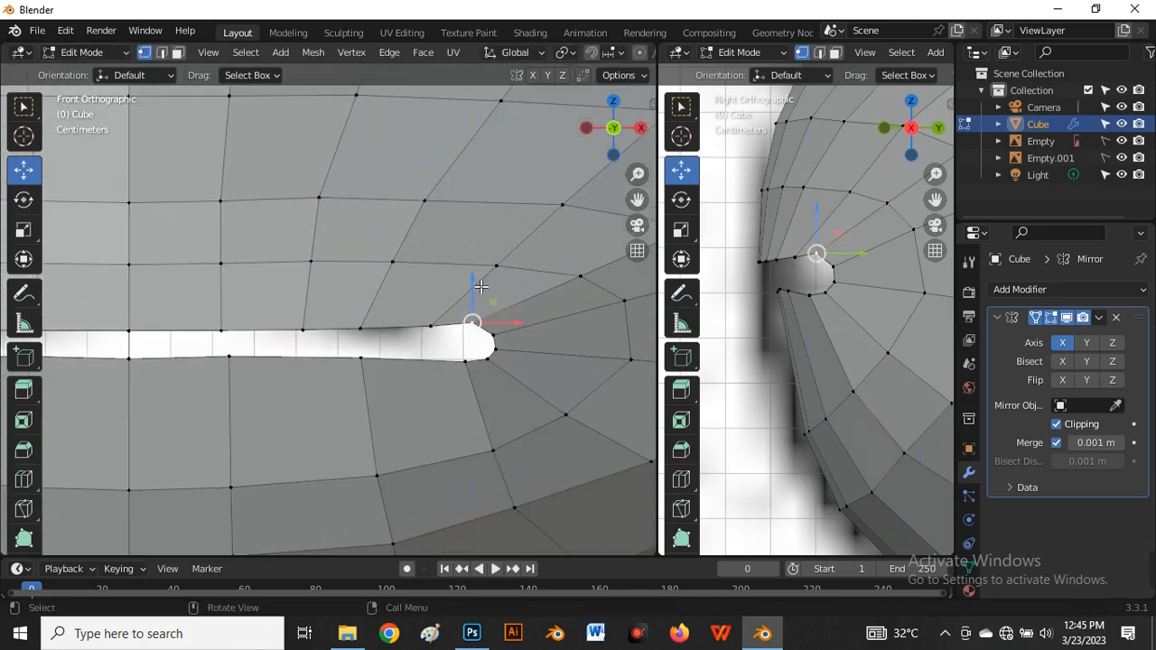
pyautogui.press('g')
pyautogui.press('z')
pyautogui.click(479, 293)
pyautogui.scroll(-3, 474, 297)
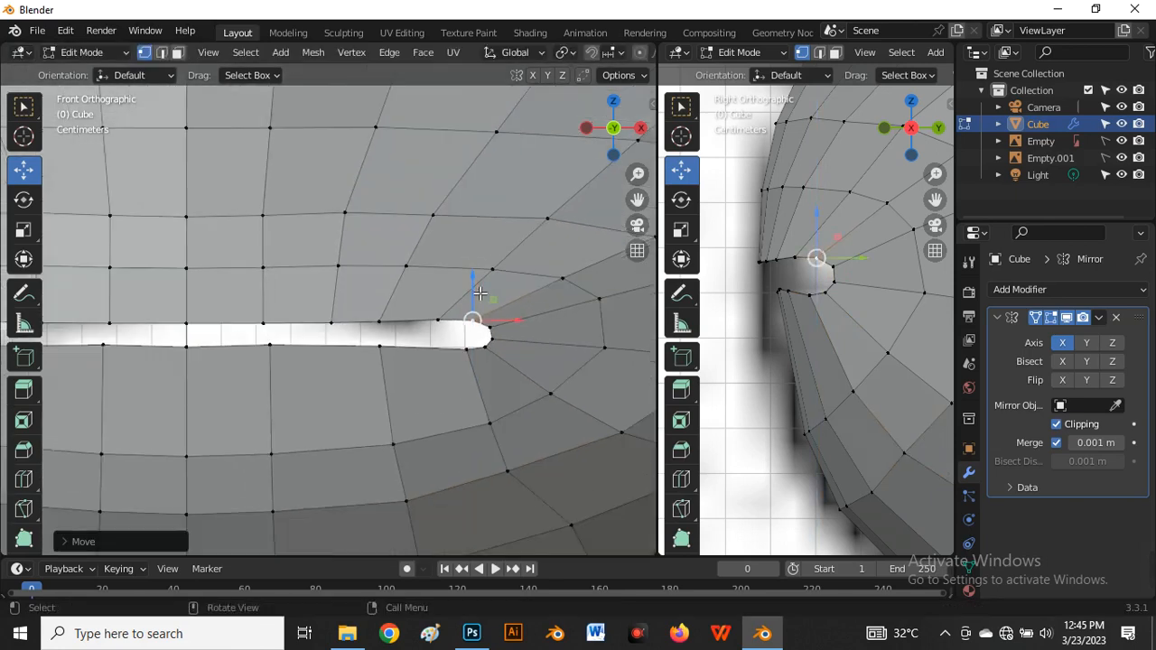
pyautogui.scroll(-2, 221, 301)
# Lower the lower-lip vertex beside the centre line slightly to straighten the lip edge
pyautogui.scroll(3, 244, 321)
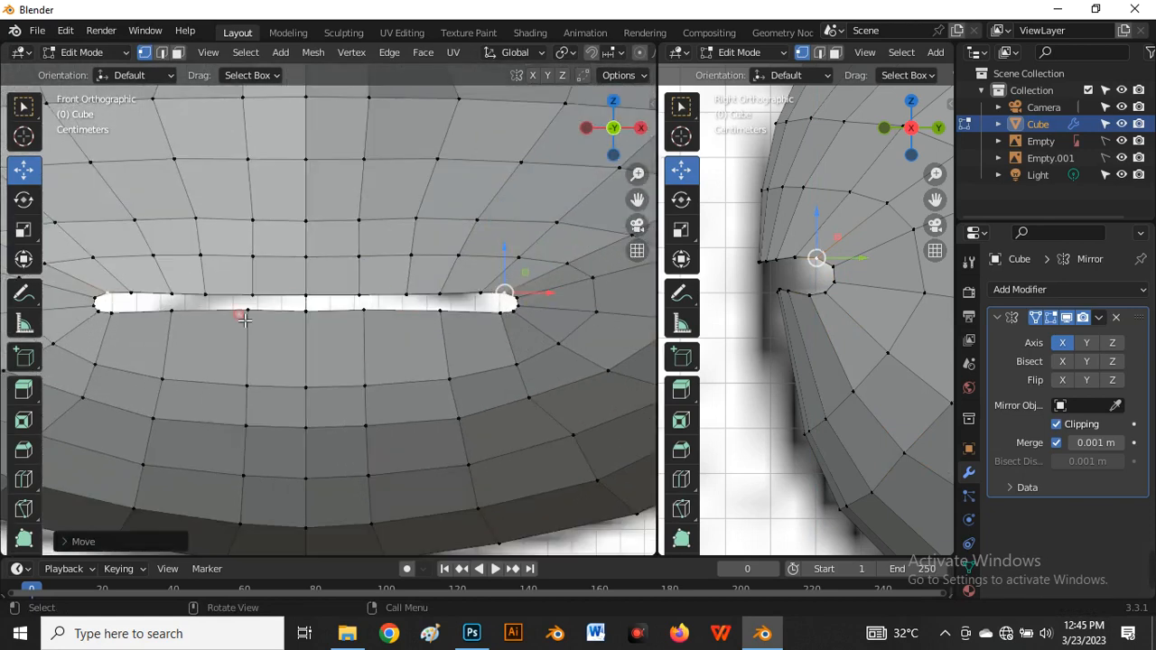
pyautogui.click(243, 320)
pyautogui.scroll(2, 409, 323)
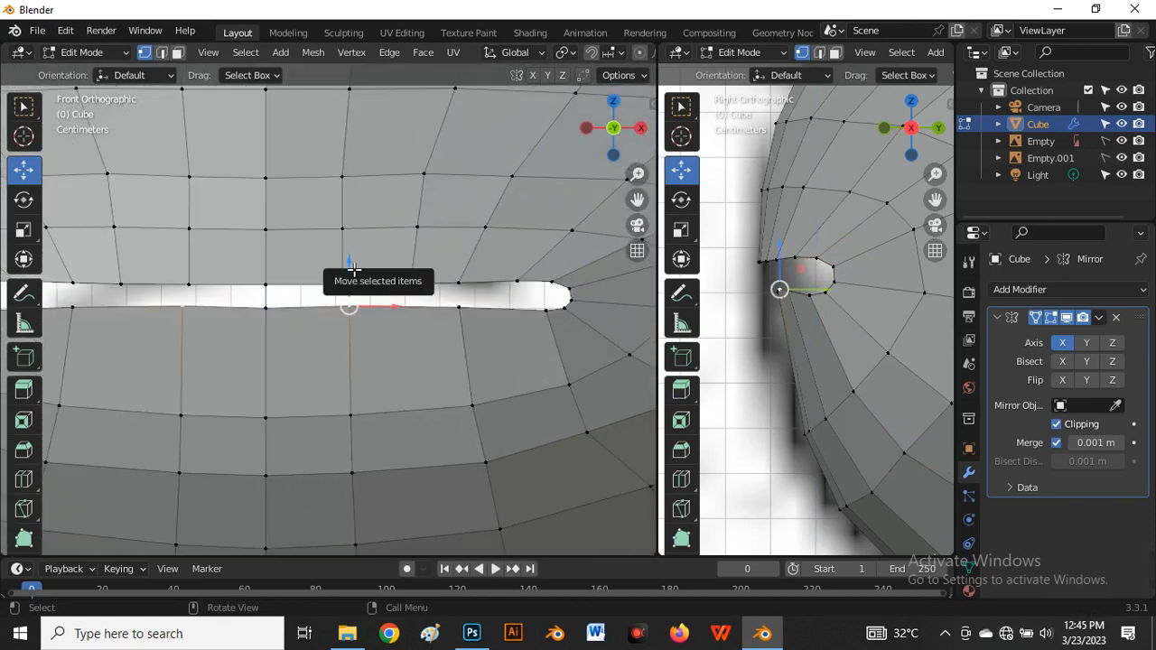
pyautogui.moveTo(353, 269); pyautogui.dragTo(354, 275)
pyautogui.scroll(-2, 304, 349)
pyautogui.scroll(1, 204, 319)
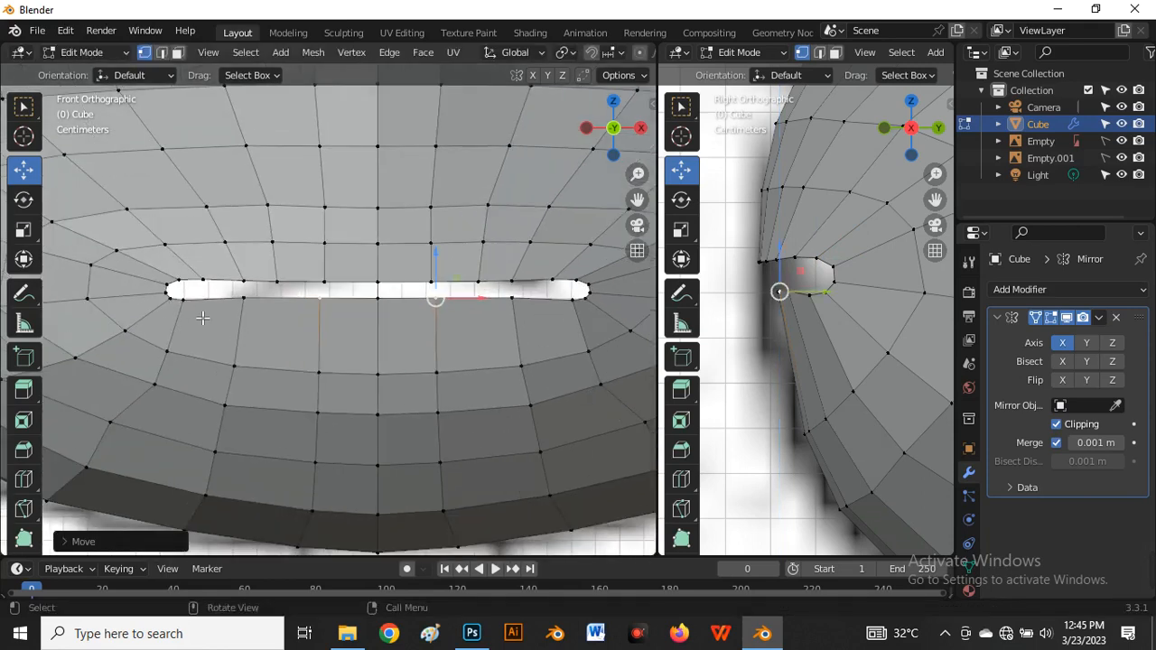
# Raise the lower corner vertices of the mouth opening and adjust the outer upper corner vertex to round the corner
pyautogui.scroll(3, 150, 303)
pyautogui.scroll(-4, 268, 344)
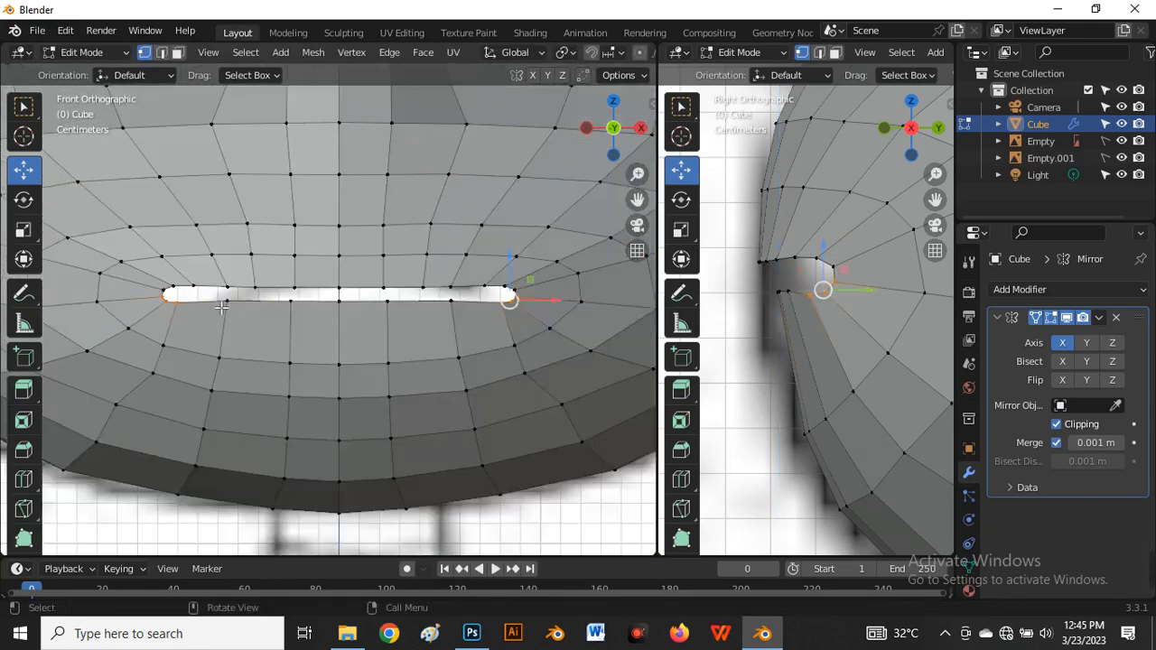
pyautogui.scroll(-2, 418, 327)
pyautogui.scroll(4, 402, 302)
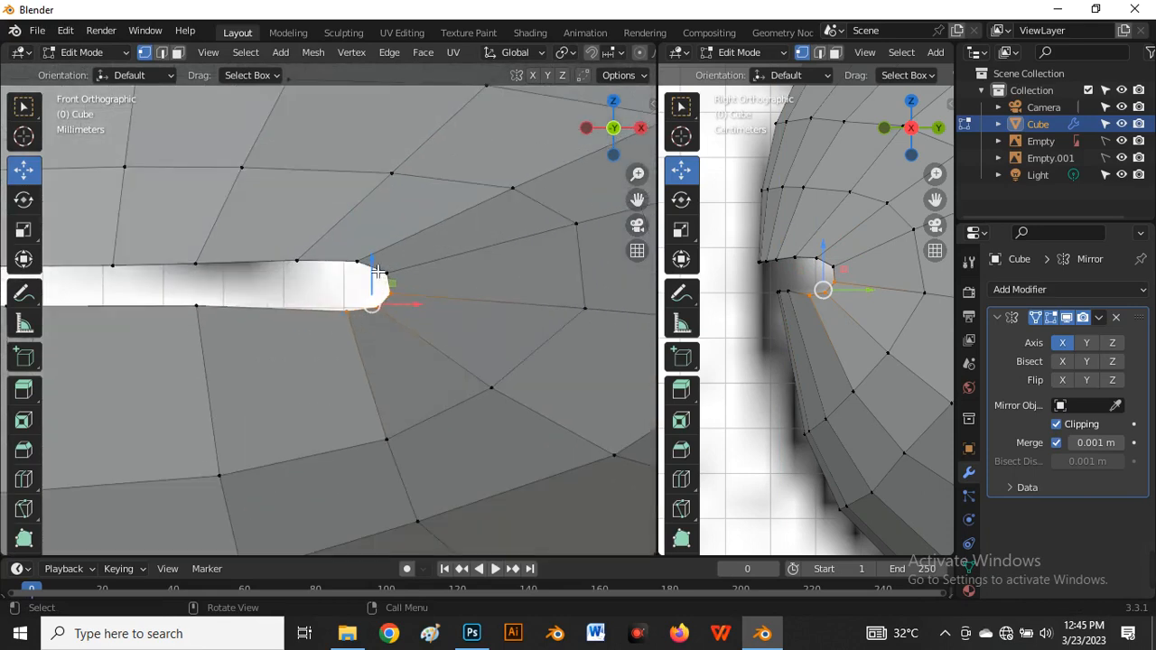
pyautogui.moveTo(377, 271); pyautogui.dragTo(395, 245)
pyautogui.scroll(3, 383, 273)
pyautogui.click(394, 277)
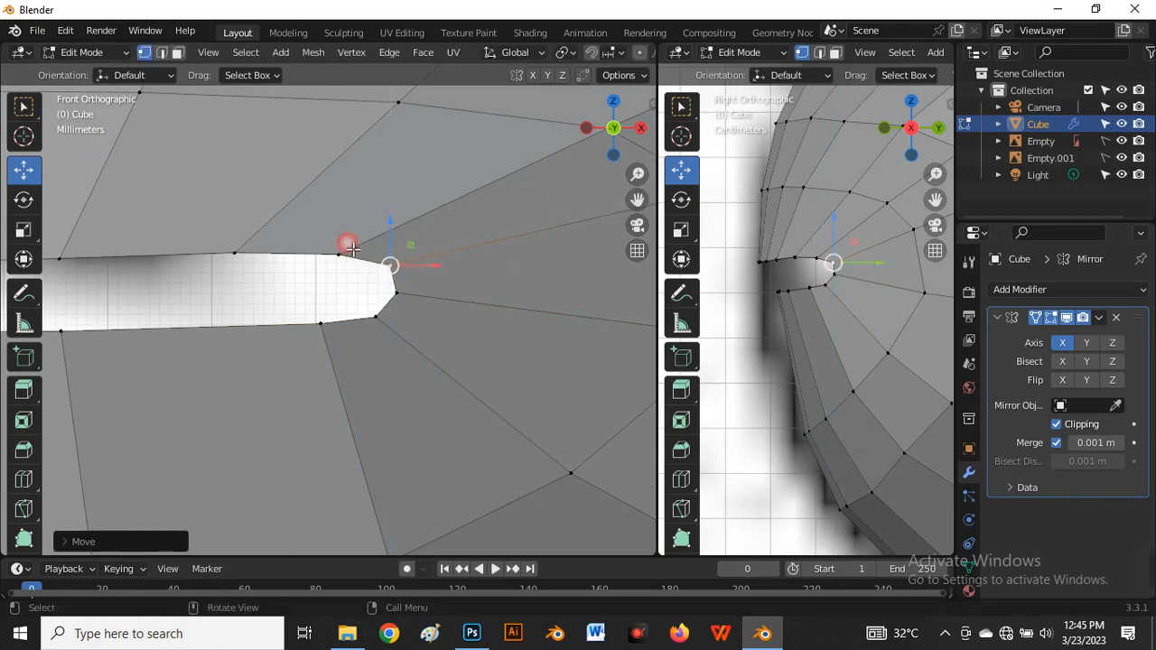
# Lower the upper-lip vertex beside the mouth corner slightly and select the lower corner vertex
pyautogui.scroll(-3, 452, 217)
pyautogui.scroll(2, 463, 239)
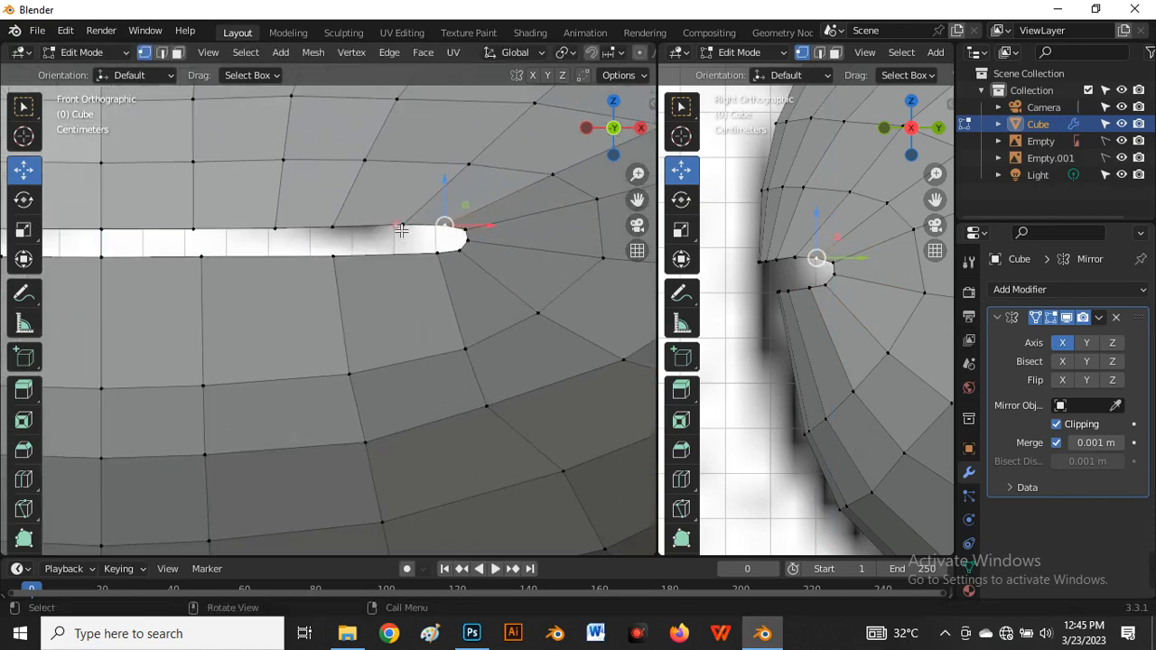
pyautogui.moveTo(411, 182); pyautogui.dragTo(413, 188)
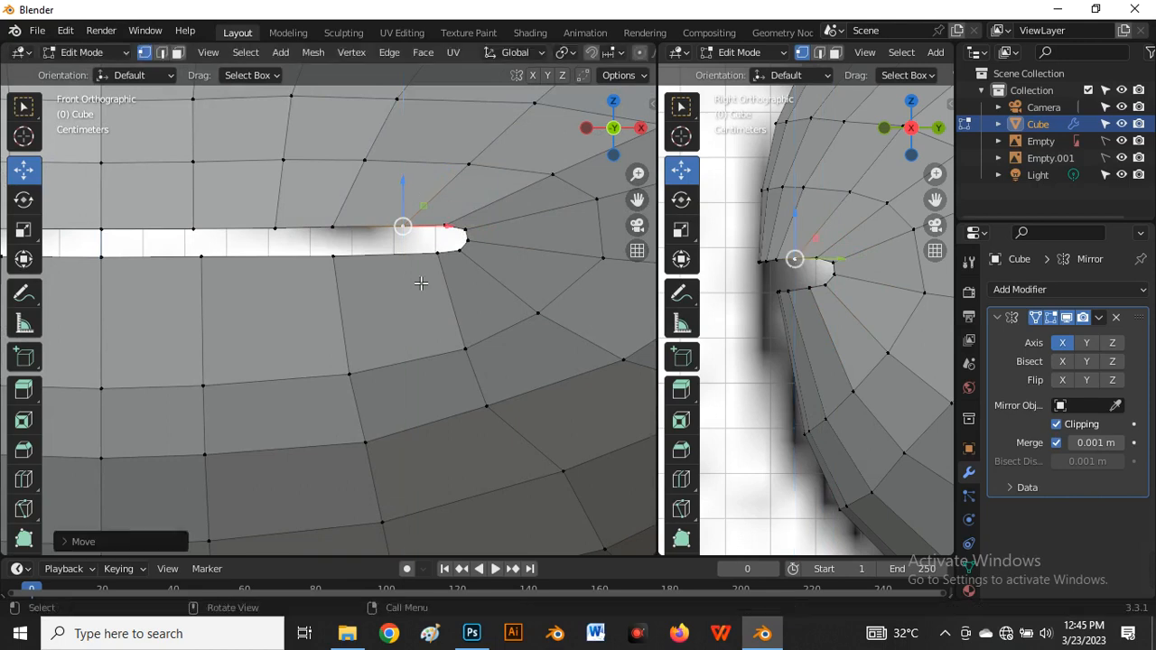
pyautogui.click(437, 253)
pyautogui.scroll(-4, 424, 288)
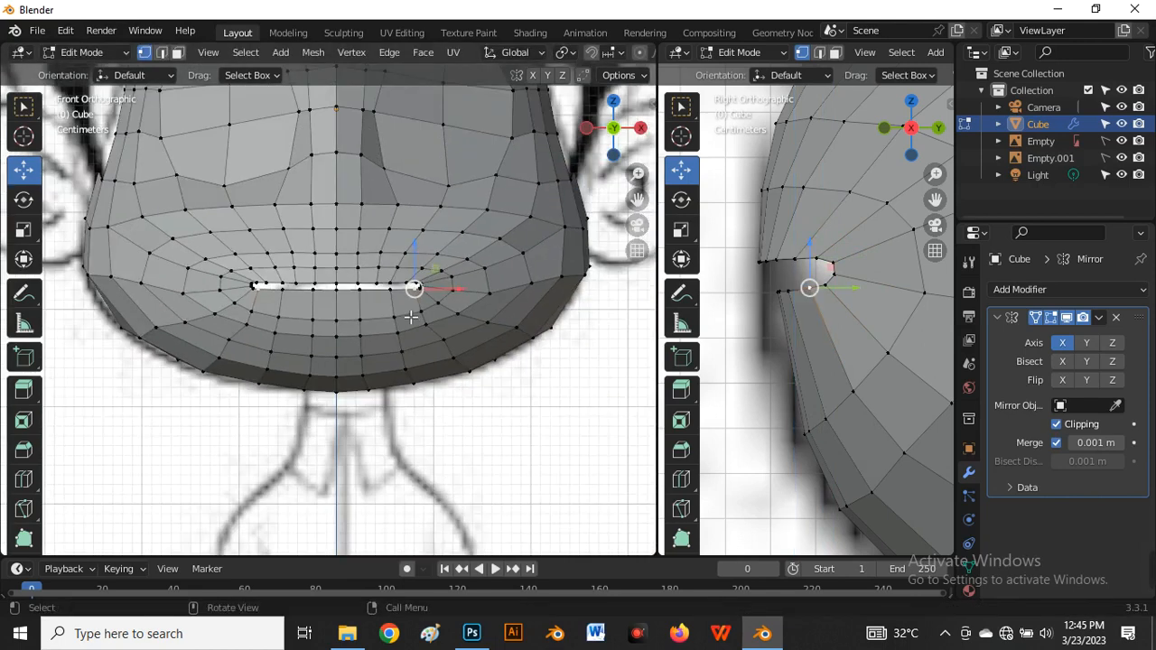
# In the side view, select the lower lip's front vertices in vertex mode and move them forward along Y
pyautogui.press('2')
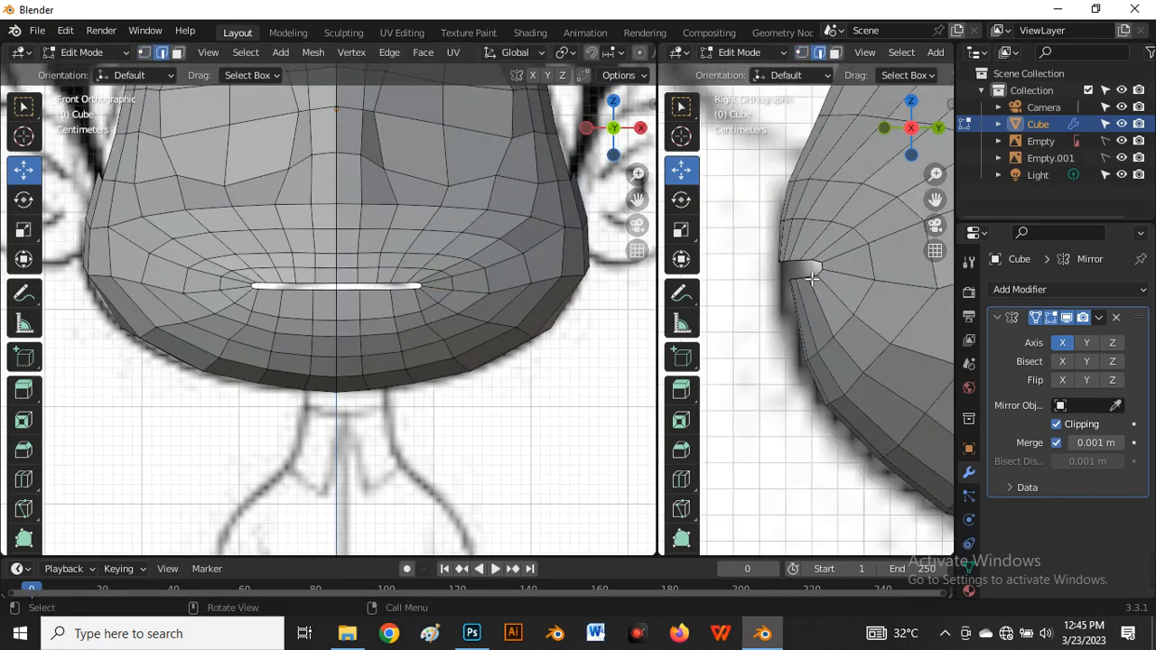
pyautogui.scroll(2, 806, 283)
pyautogui.scroll(-2, 799, 303)
pyautogui.press('1')
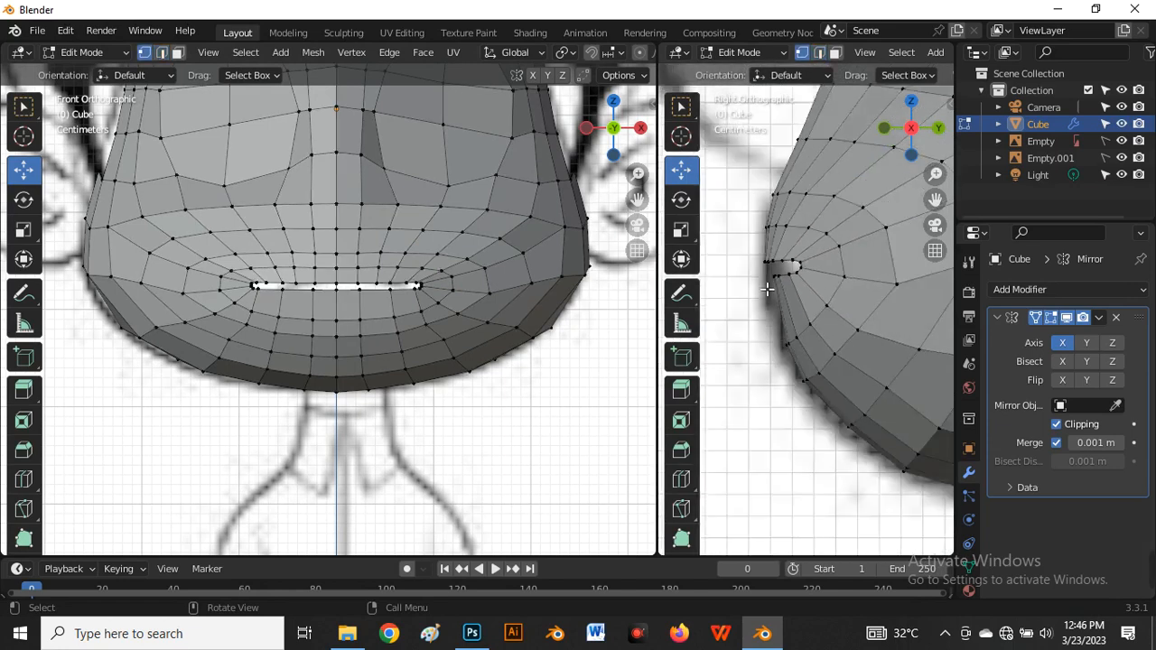
pyautogui.scroll(2, 791, 329)
pyautogui.scroll(-2, 795, 298)
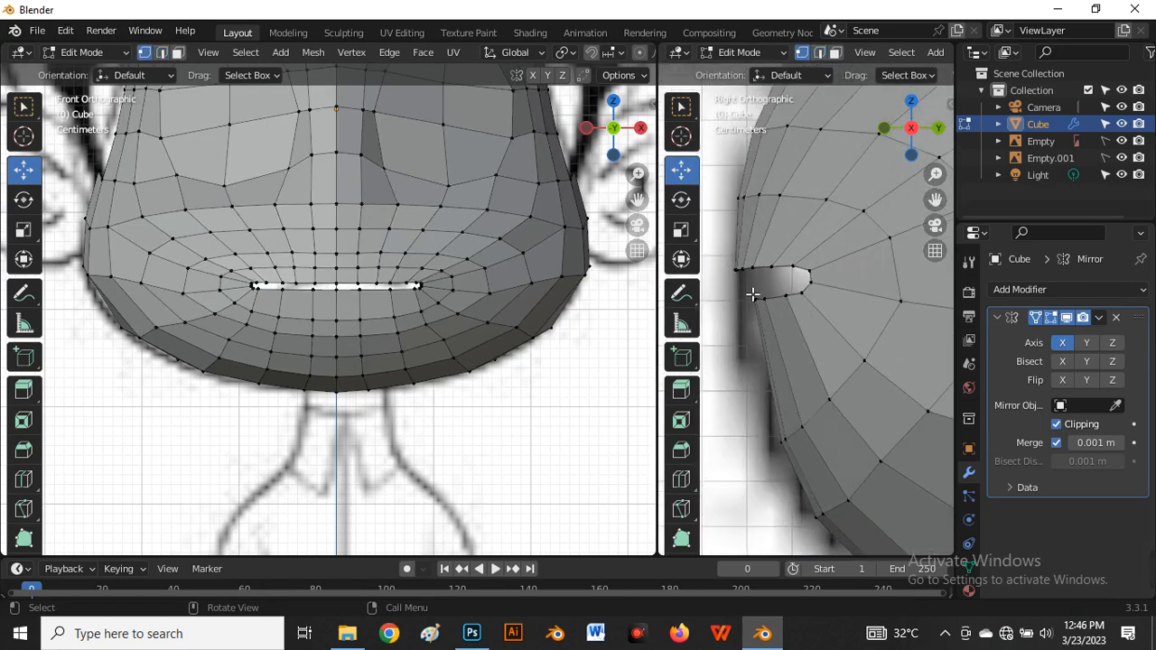
pyautogui.scroll(1, 752, 294)
pyautogui.click(759, 298)
pyautogui.press('g')
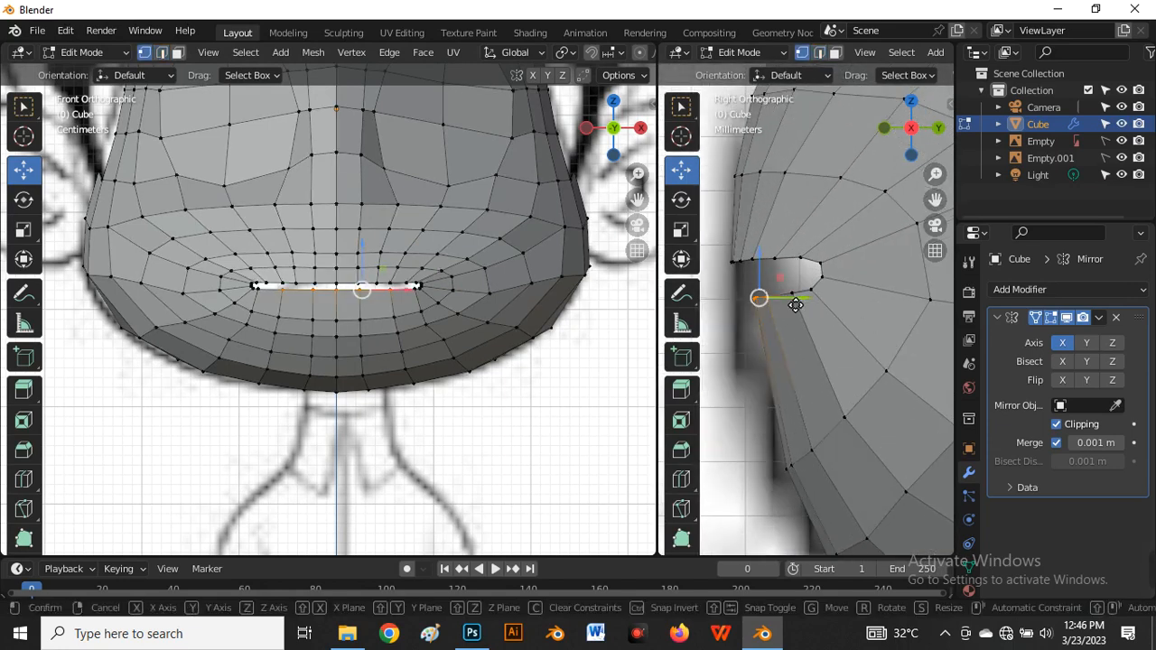
pyautogui.press('y')
pyautogui.click(787, 307)
pyautogui.scroll(-4, 777, 352)
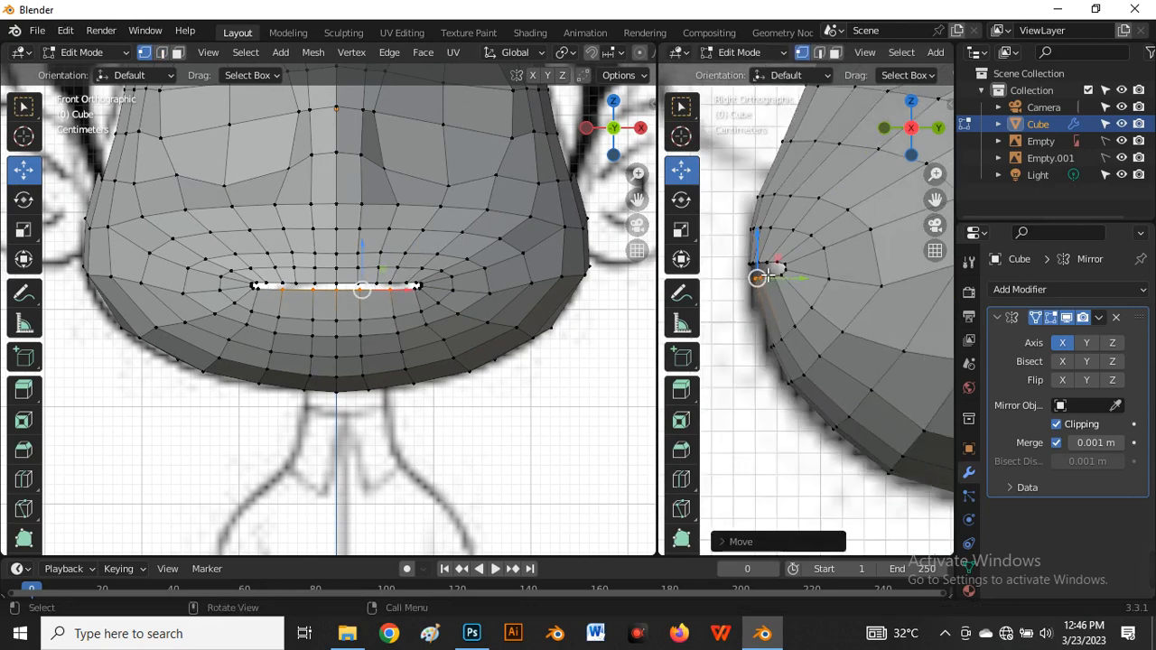
# Enlarge the side view, select the mouth opening's border edge loop, extrude it and move the new loop inward along Y
pyautogui.moveTo(668, 348); pyautogui.dragTo(315, 407)
pyautogui.scroll(3, 591, 267)
pyautogui.scroll(2, 600, 250)
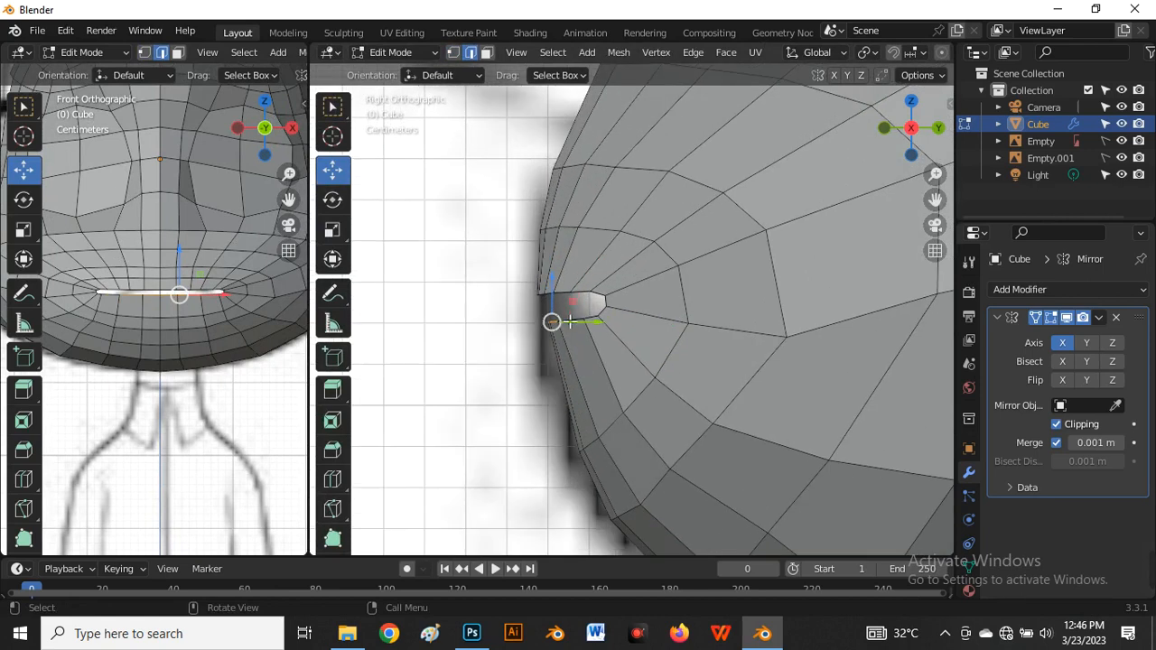
pyautogui.keyDown('alt'); pyautogui.click(534, 323); pyautogui.keyUp('alt')
pyautogui.scroll(-4, 533, 328)
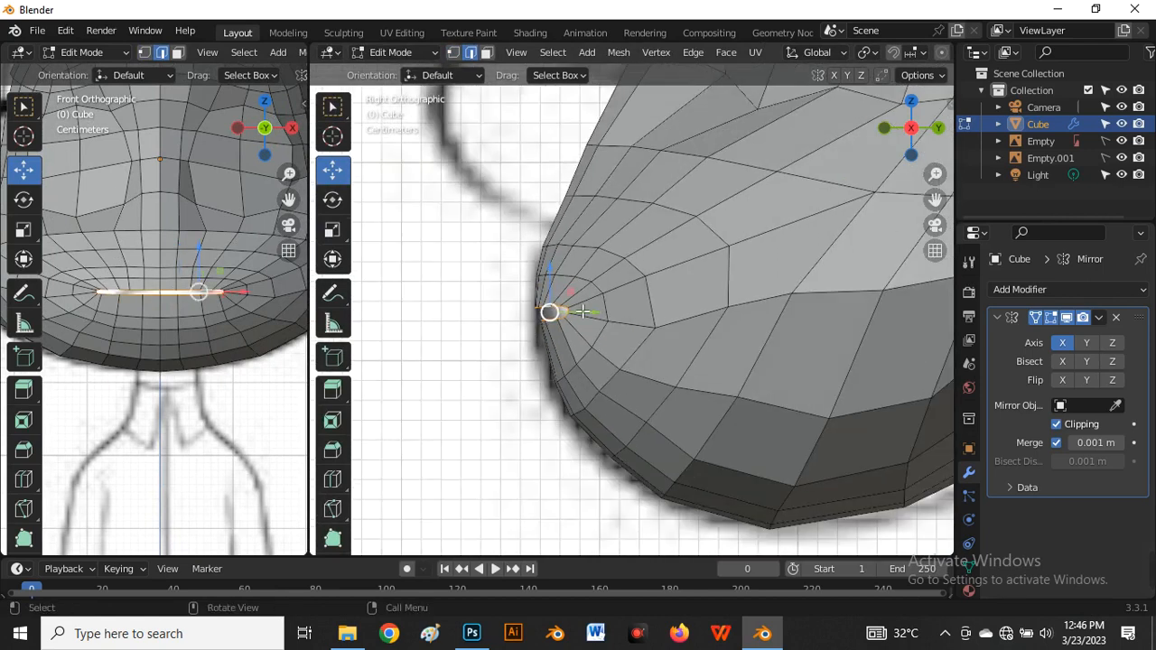
pyautogui.scroll(2, 620, 314)
pyautogui.press('e')
pyautogui.rightClick(644, 327)
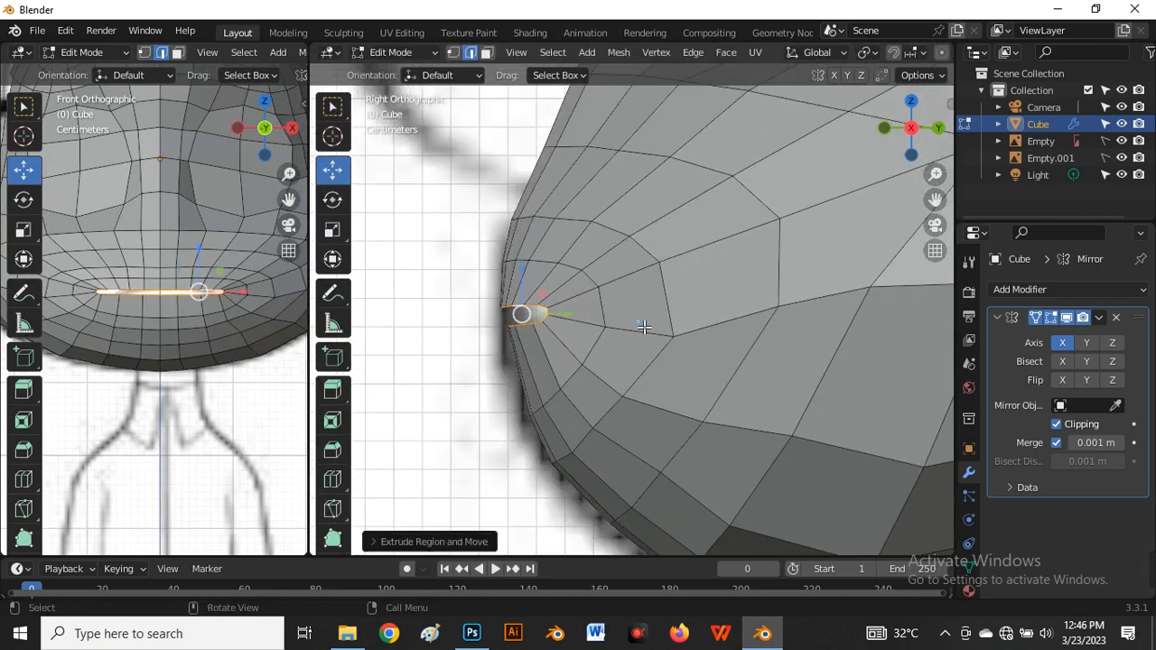
pyautogui.moveTo(569, 318); pyautogui.dragTo(588, 323)
# Extrude the mouth opening's border loop inward several more times, moving each new loop deeper along Y
pyautogui.moveTo(590, 301); pyautogui.dragTo(584, 261, button='middle')
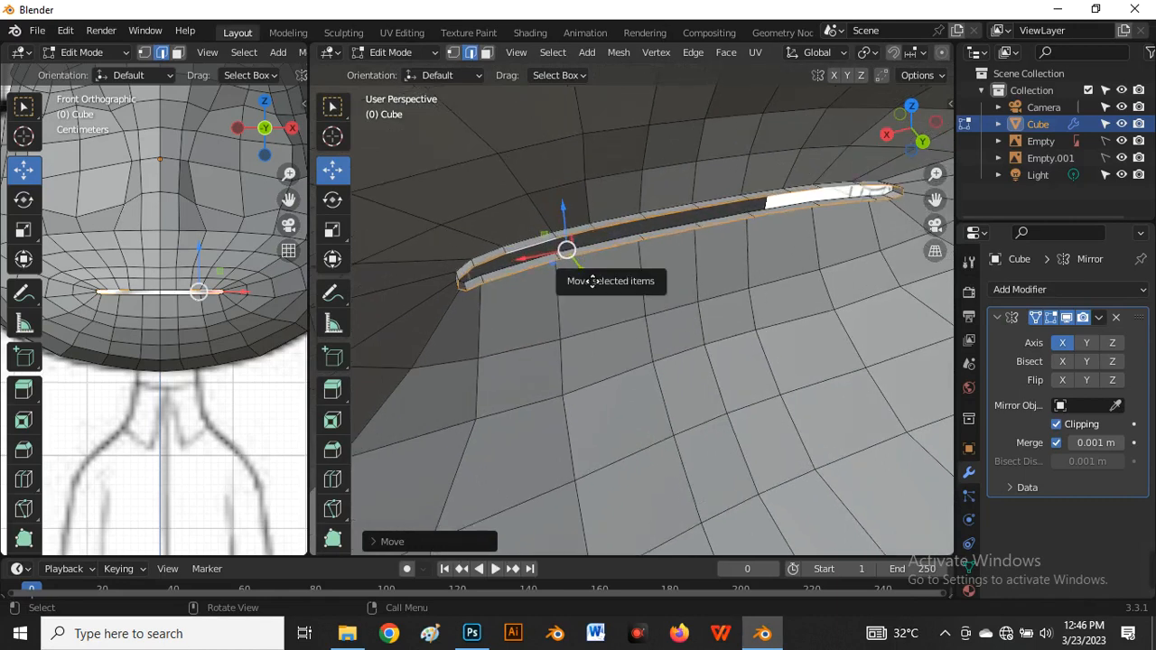
pyautogui.press('e')
pyautogui.rightClick(584, 287)
pyautogui.press('g')
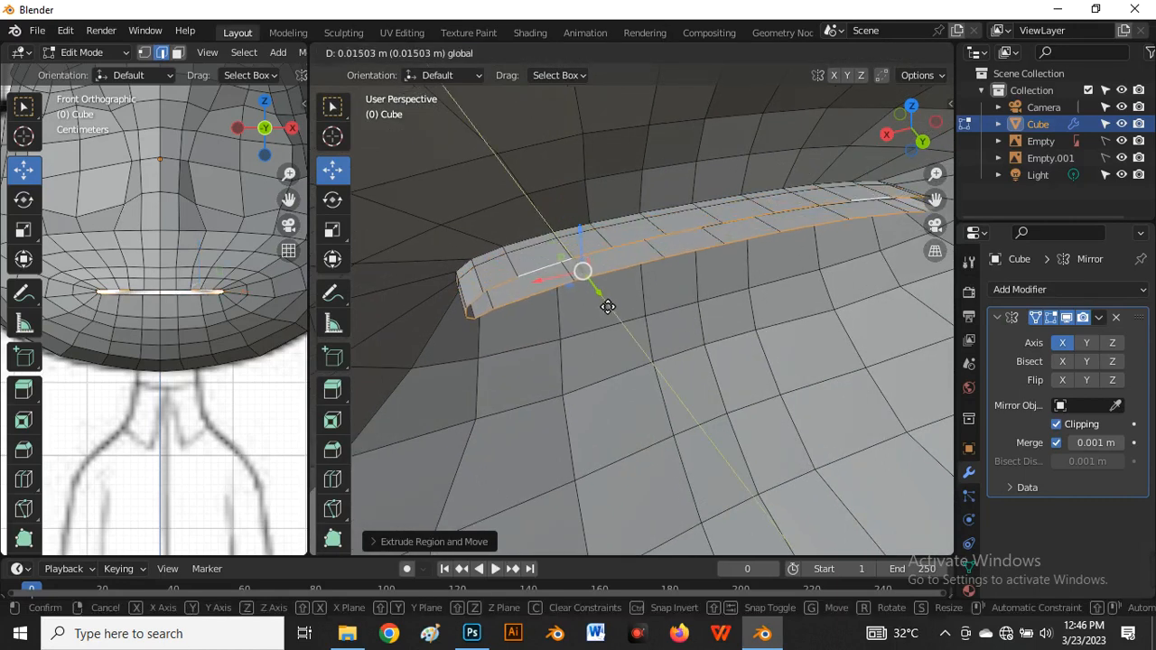
pyautogui.click(611, 312)
pyautogui.press('g')
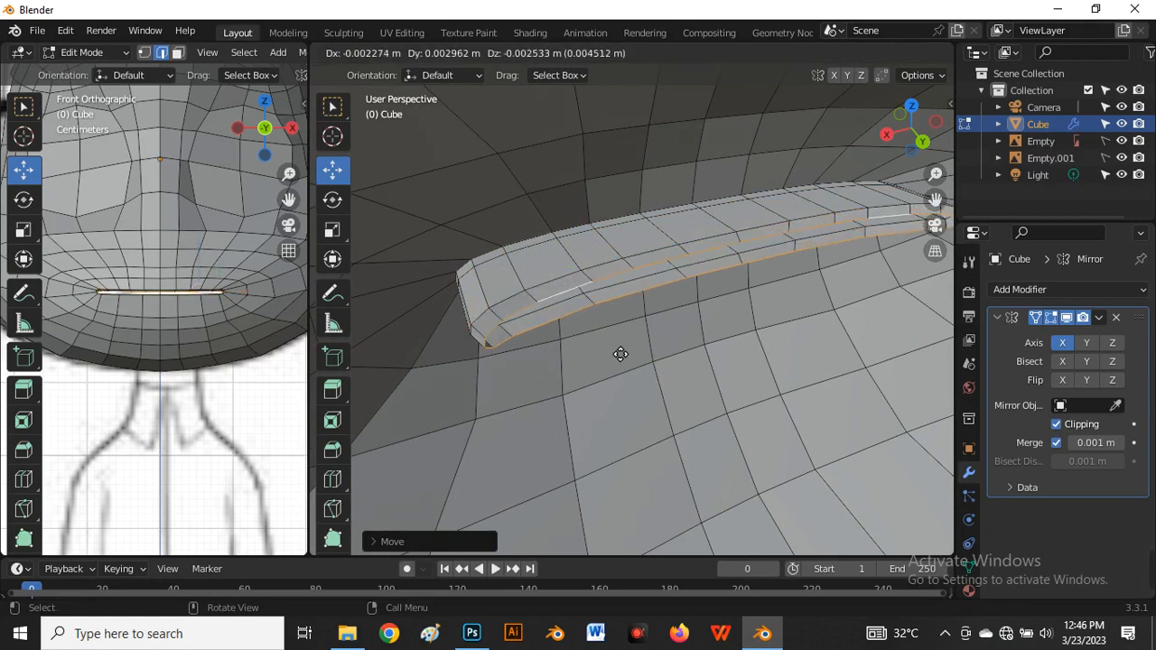
pyautogui.press('Escape')
pyautogui.press('e')
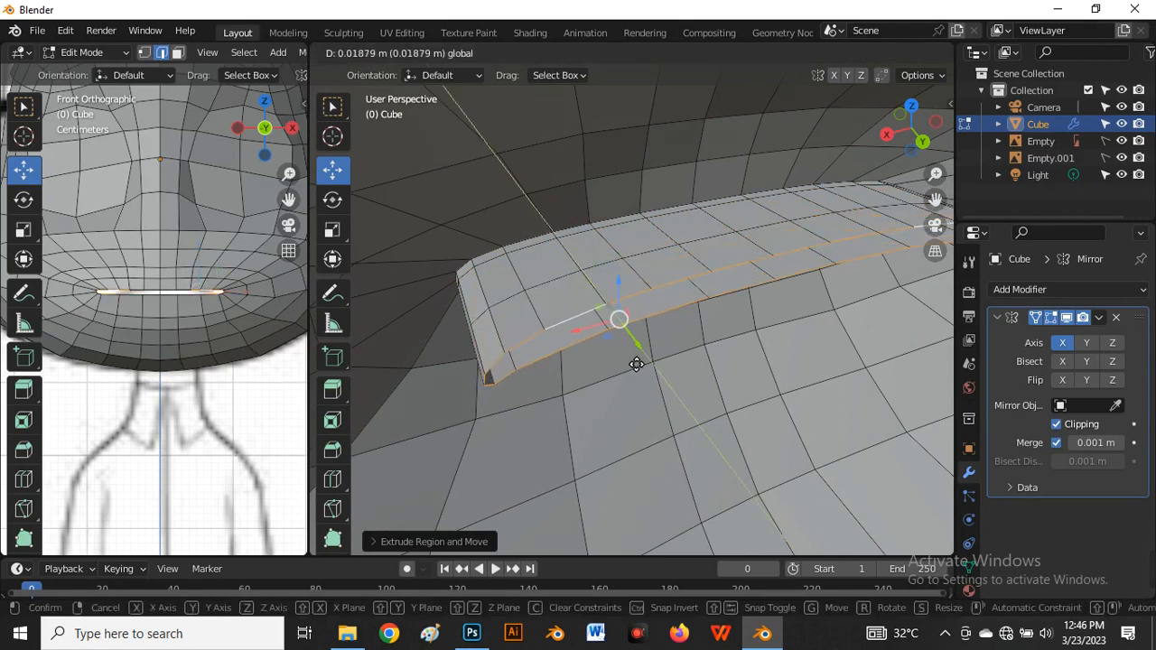
pyautogui.click(640, 367)
# Return the side viewport to the right orthographic view, enlarge the front viewport around the mouth and enable vertex mode
pyautogui.moveTo(640, 367); pyautogui.dragTo(660, 327, button='middle')
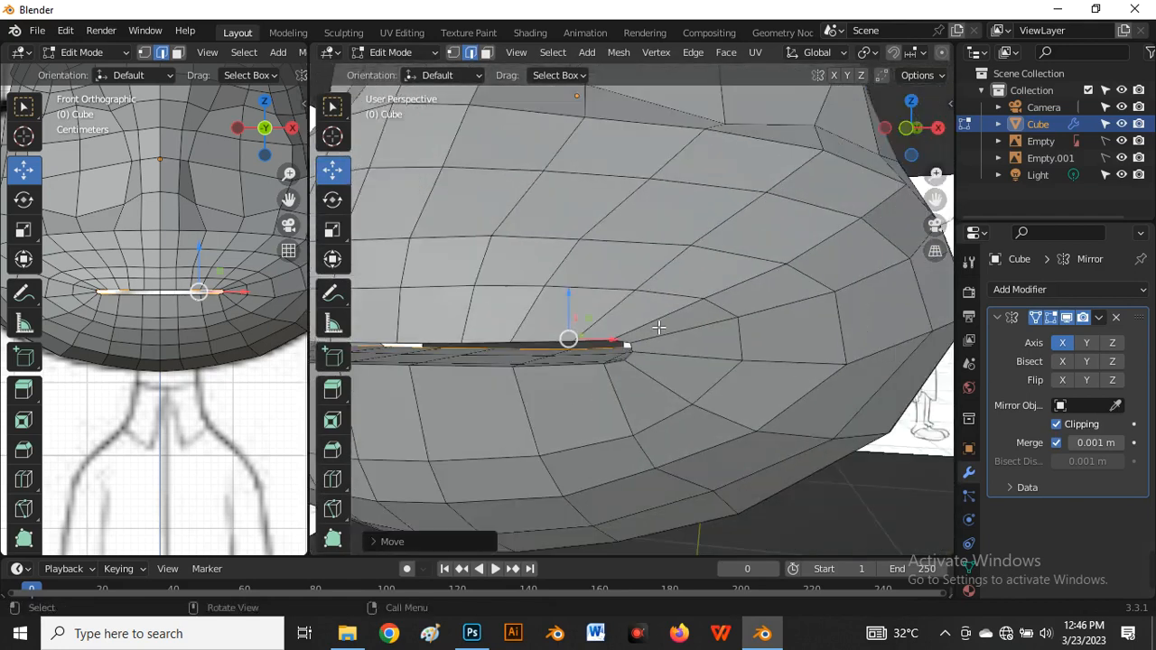
pyautogui.scroll(-5, 573, 357)
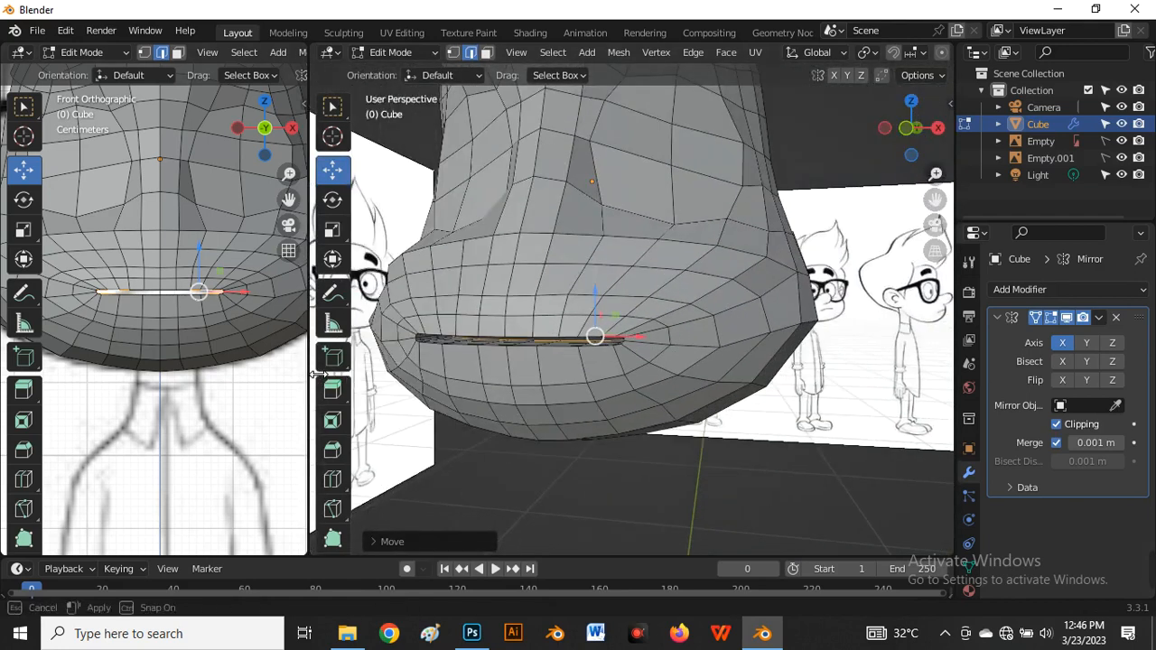
pyautogui.moveTo(316, 377); pyautogui.dragTo(519, 384)
pyautogui.press('`')
pyautogui.click(791, 281)
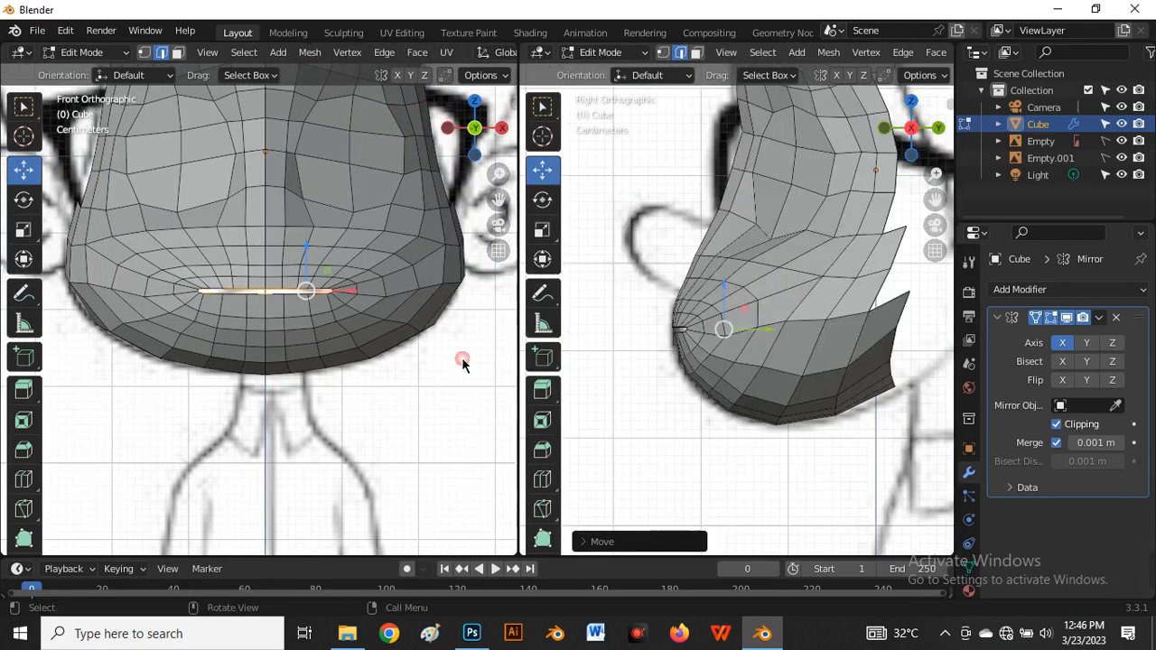
pyautogui.scroll(4, 179, 310)
pyautogui.scroll(1, 298, 287)
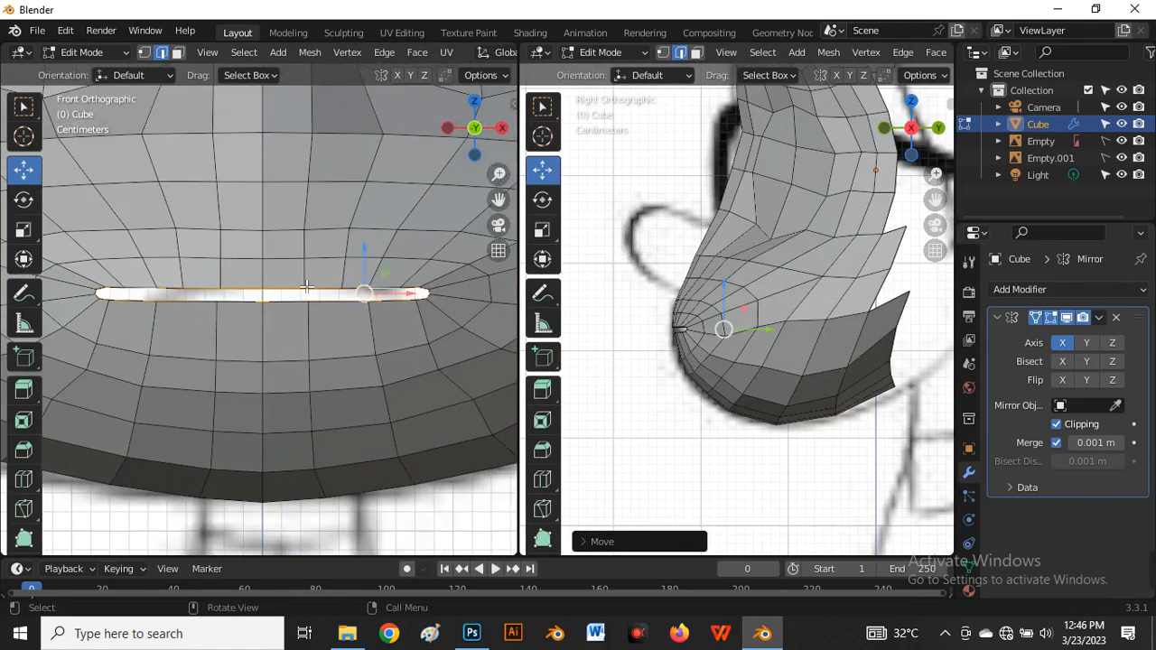
pyautogui.press('1')
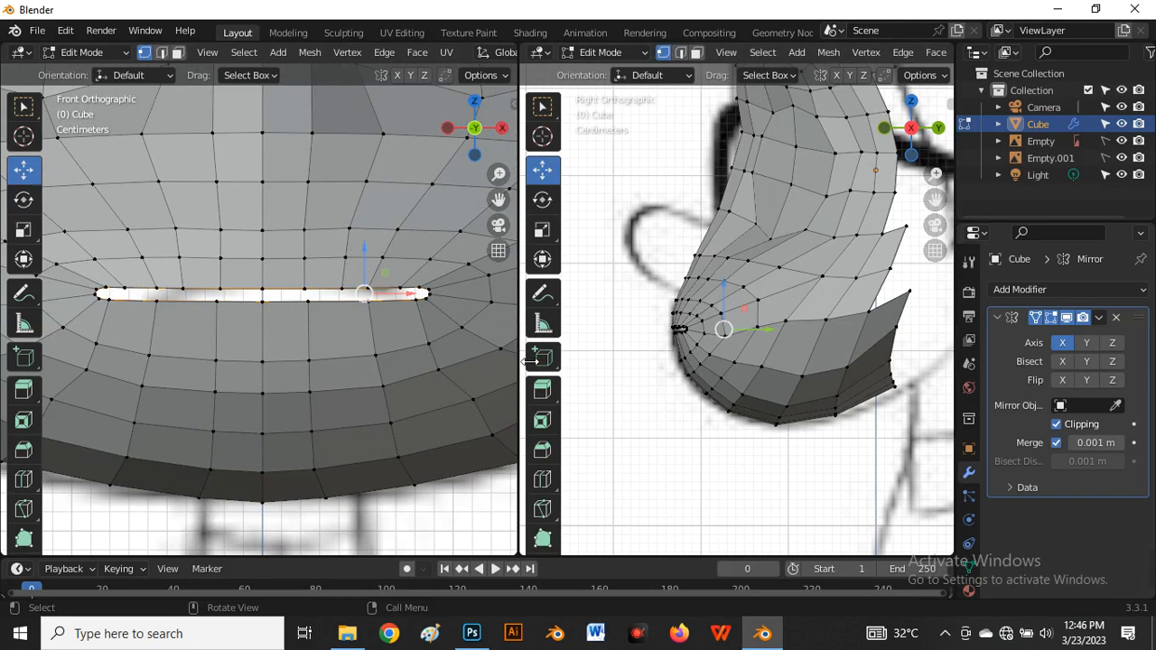
pyautogui.moveTo(532, 362); pyautogui.dragTo(617, 362)
pyautogui.scroll(-2, 343, 356)
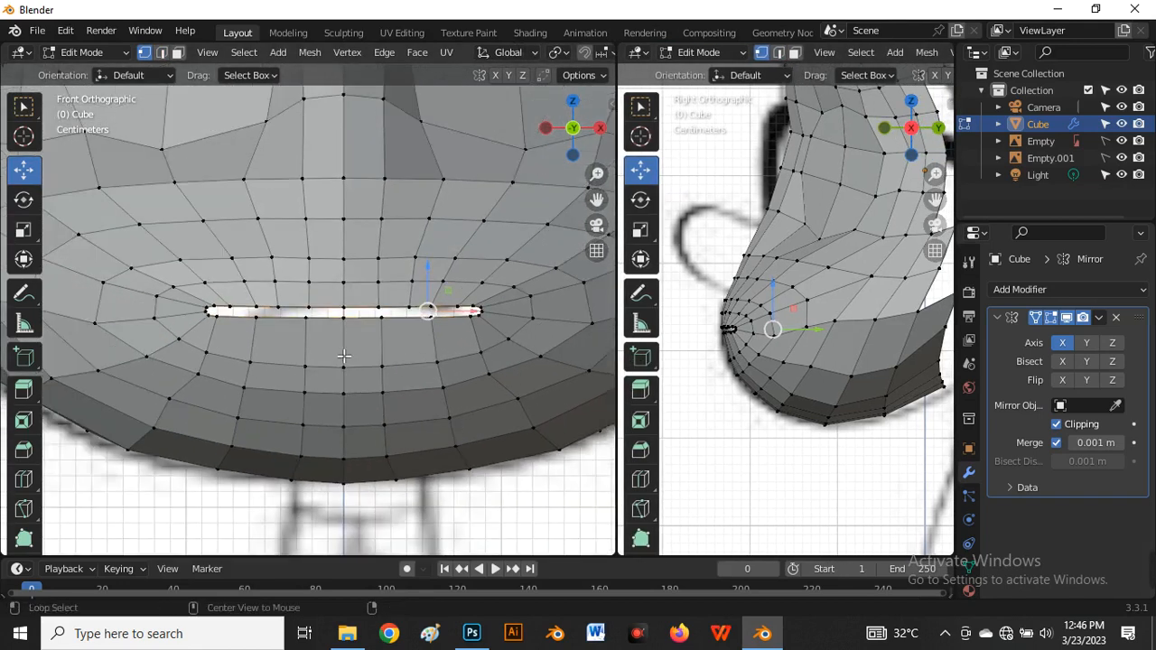
# In edge mode in the front view, lower the lower lip's middle edge and raise the upper lip's middle edge along Z
pyautogui.hotkey('alt', 'z')
pyautogui.scroll(3, 342, 325)
pyautogui.hotkey('alt', 'z')
pyautogui.scroll(-2, 271, 318)
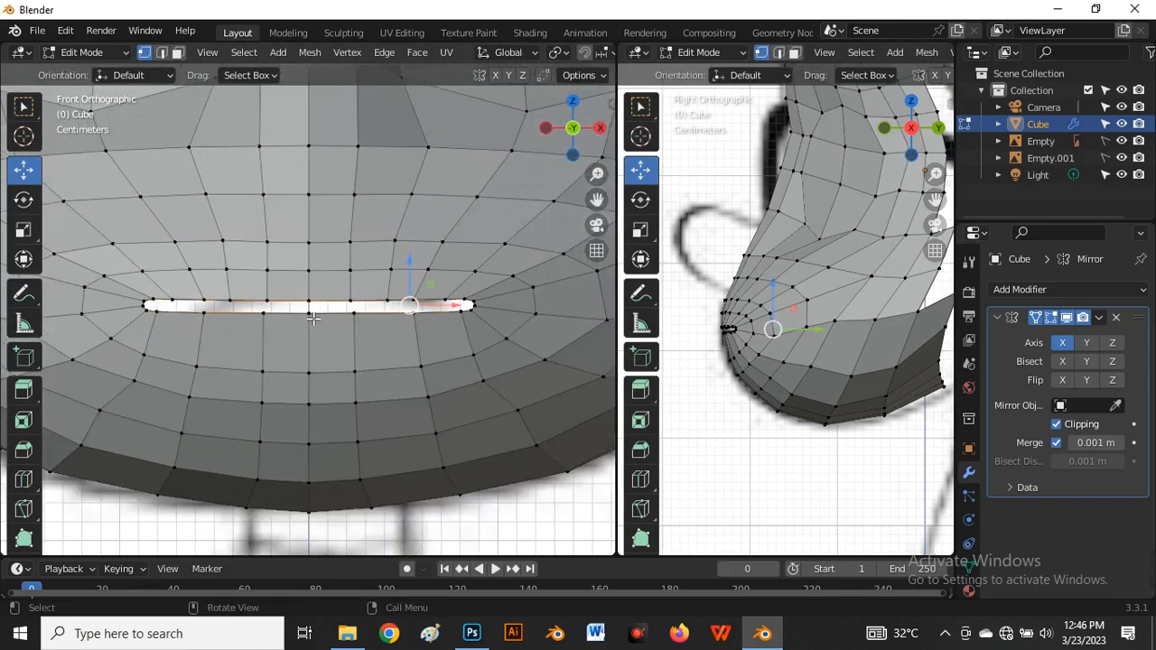
pyautogui.scroll(3, 314, 318)
pyautogui.press('2')
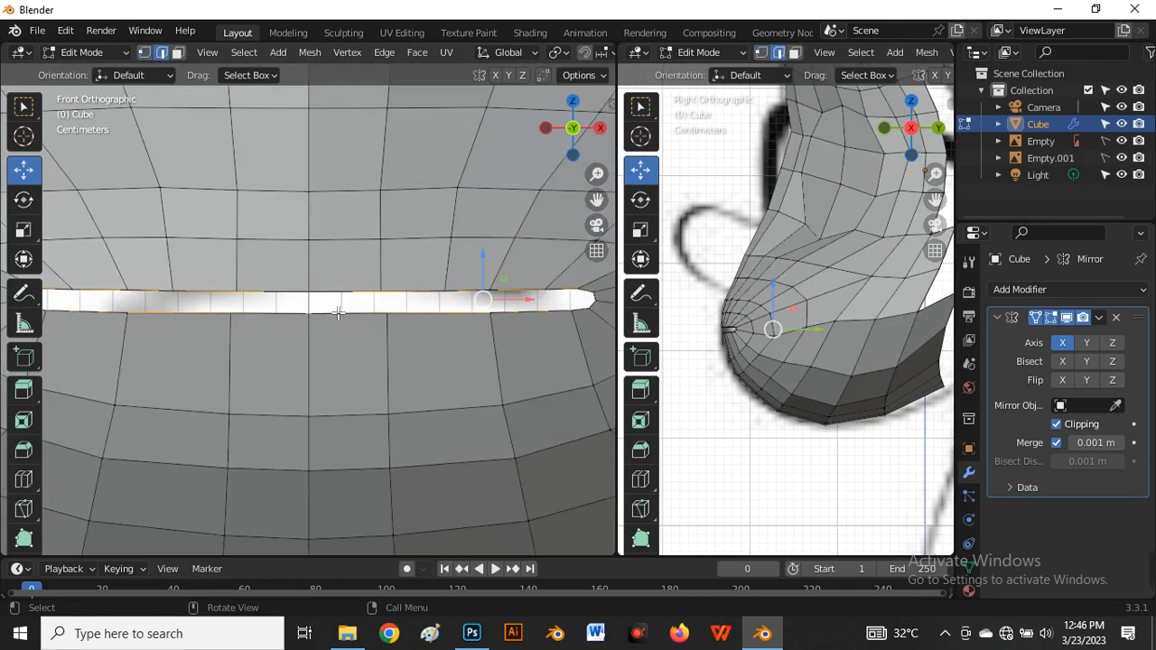
pyautogui.click(344, 319)
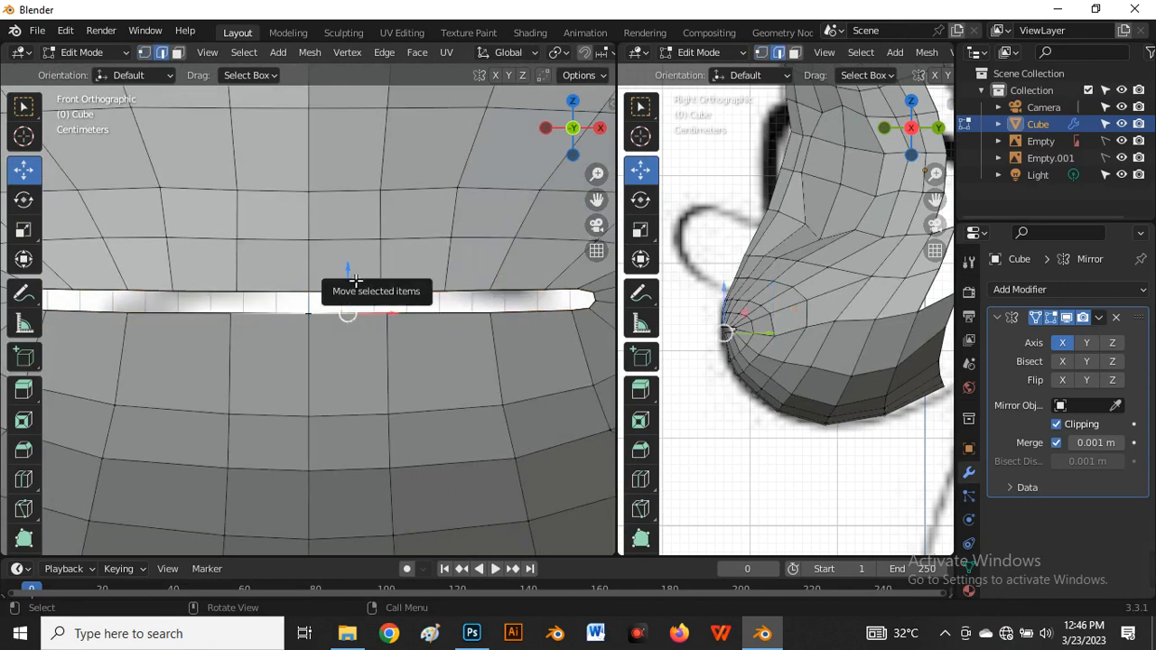
pyautogui.moveTo(352, 274); pyautogui.dragTo(363, 321)
pyautogui.click(342, 310)
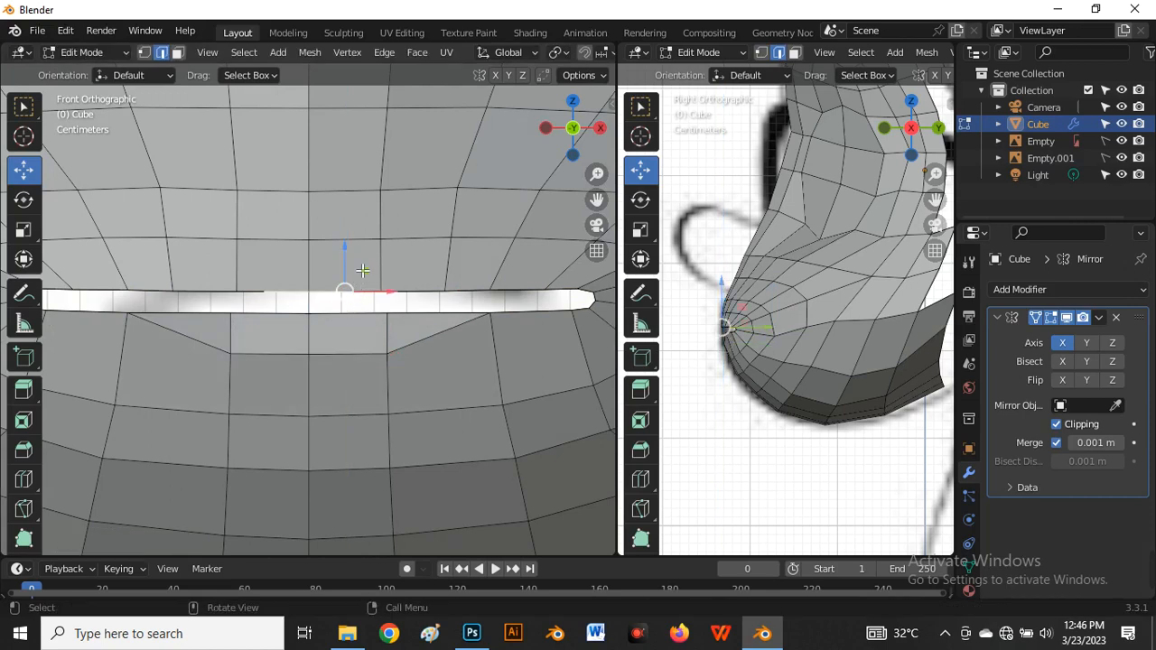
pyautogui.moveTo(351, 267); pyautogui.dragTo(354, 235)
# In vertex mode, raise the upper-lip vertex beside the middle edge slightly along Z
pyautogui.press('1')
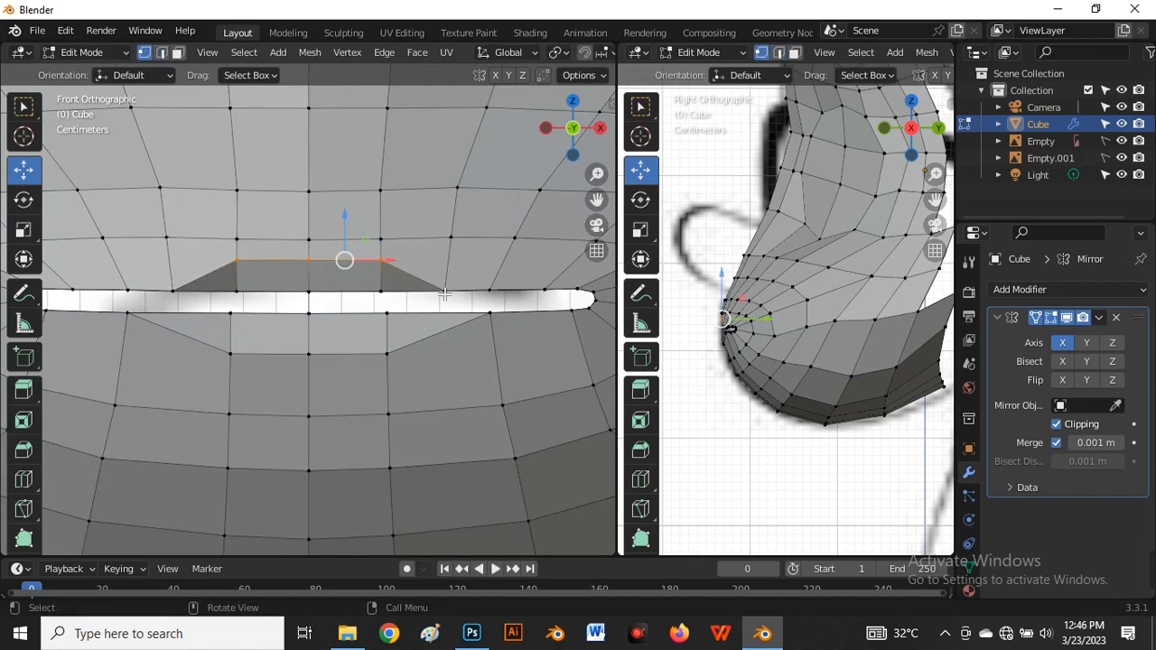
pyautogui.click(439, 299)
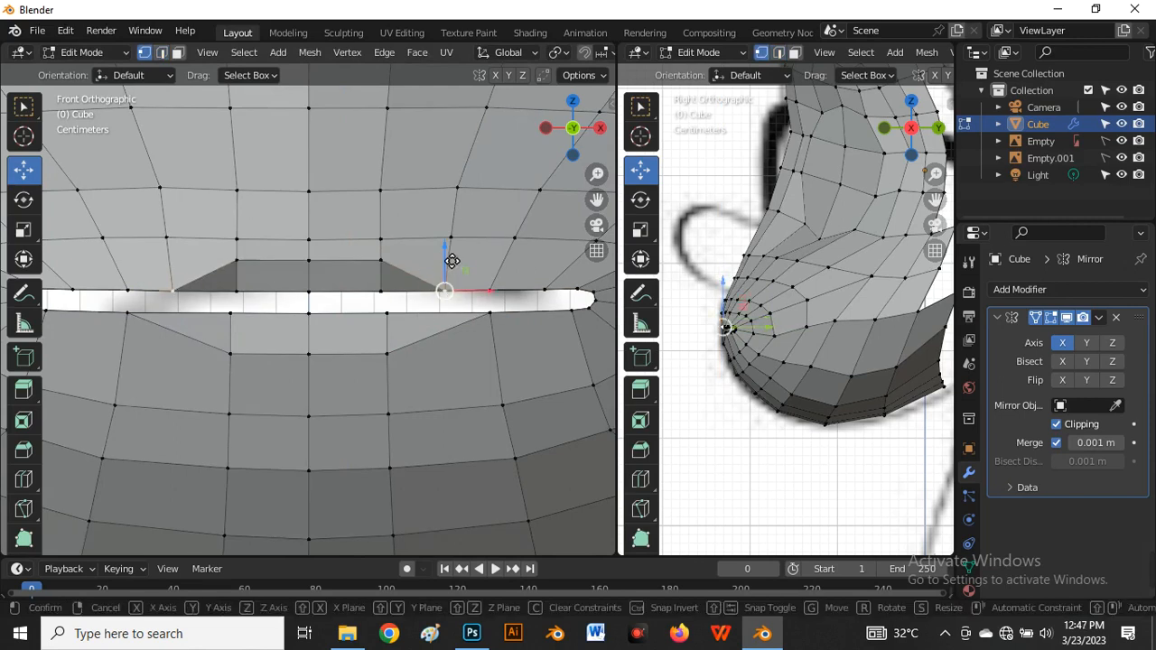
pyautogui.moveTo(450, 260); pyautogui.dragTo(452, 248)
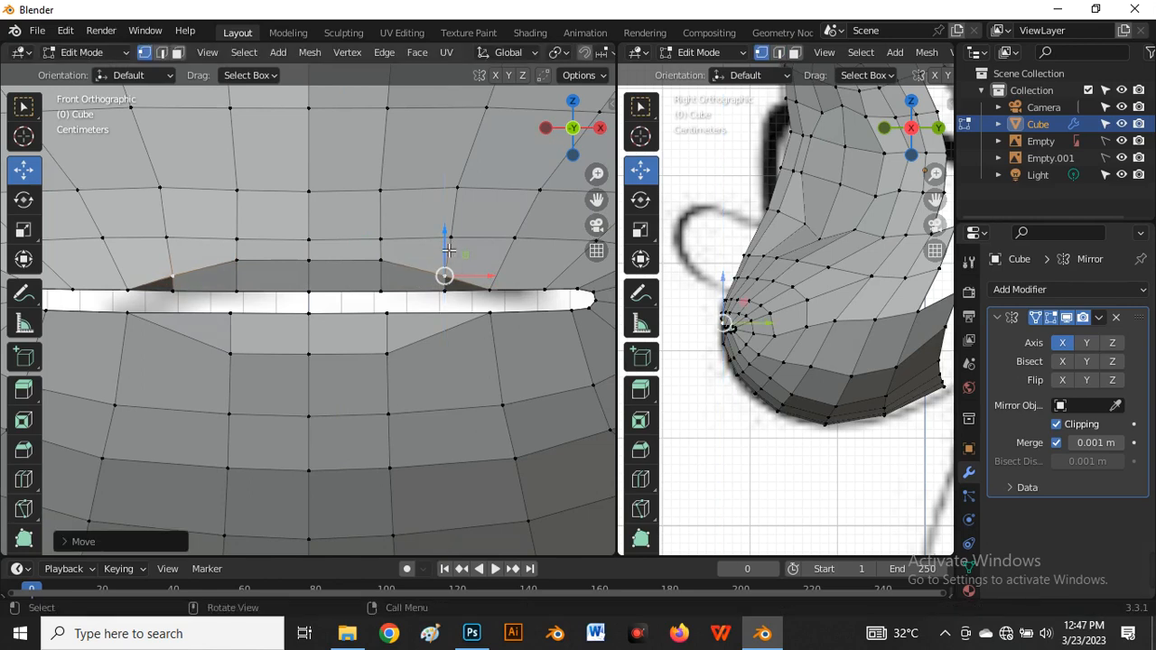
# Examine the reshaped mouth opening from an angled perspective and again from the front
pyautogui.scroll(-4, 362, 271)
pyautogui.scroll(3, 346, 281)
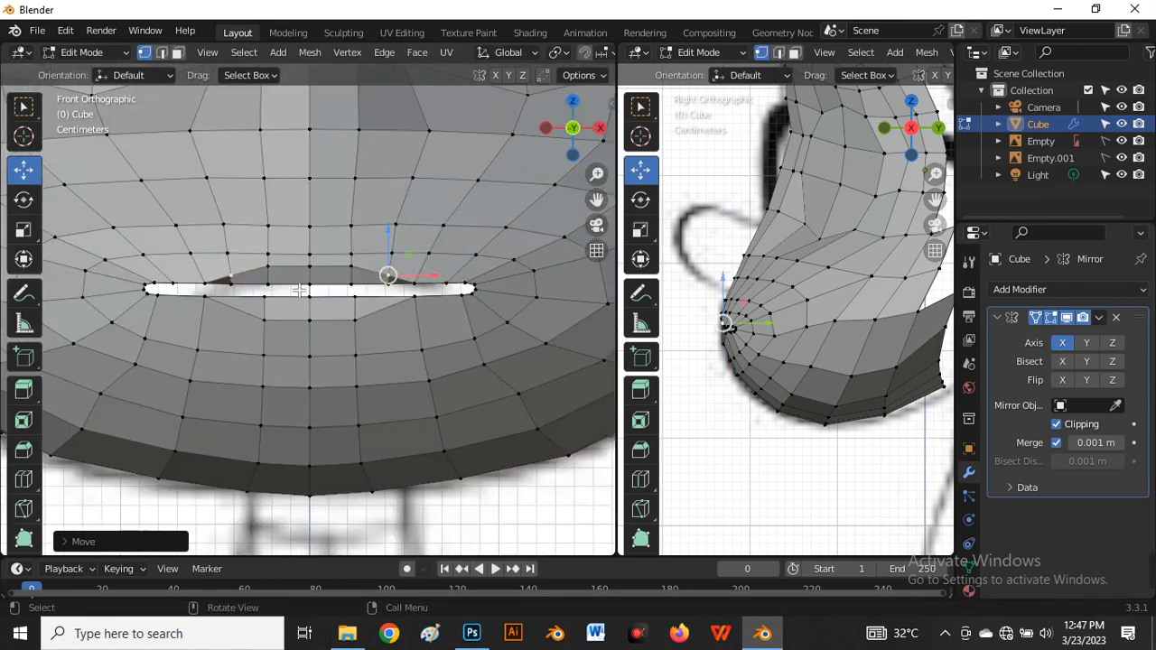
pyautogui.moveTo(299, 290); pyautogui.dragTo(199, 331, button='middle')
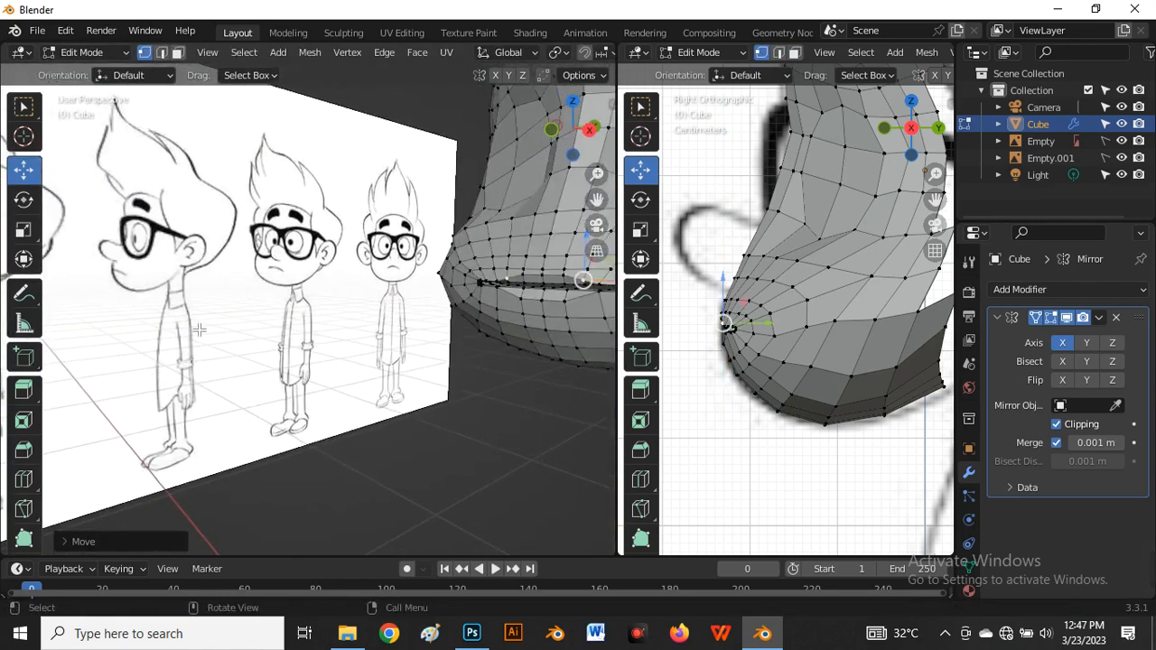
pyautogui.scroll(-3, 199, 330)
pyautogui.scroll(6, 413, 329)
pyautogui.keyDown('shift'); pyautogui.moveTo(549, 330); pyautogui.dragTo(182, 342, button='middle'); pyautogui.keyUp('shift')
pyautogui.moveTo(352, 286); pyautogui.dragTo(245, 338, button='middle')
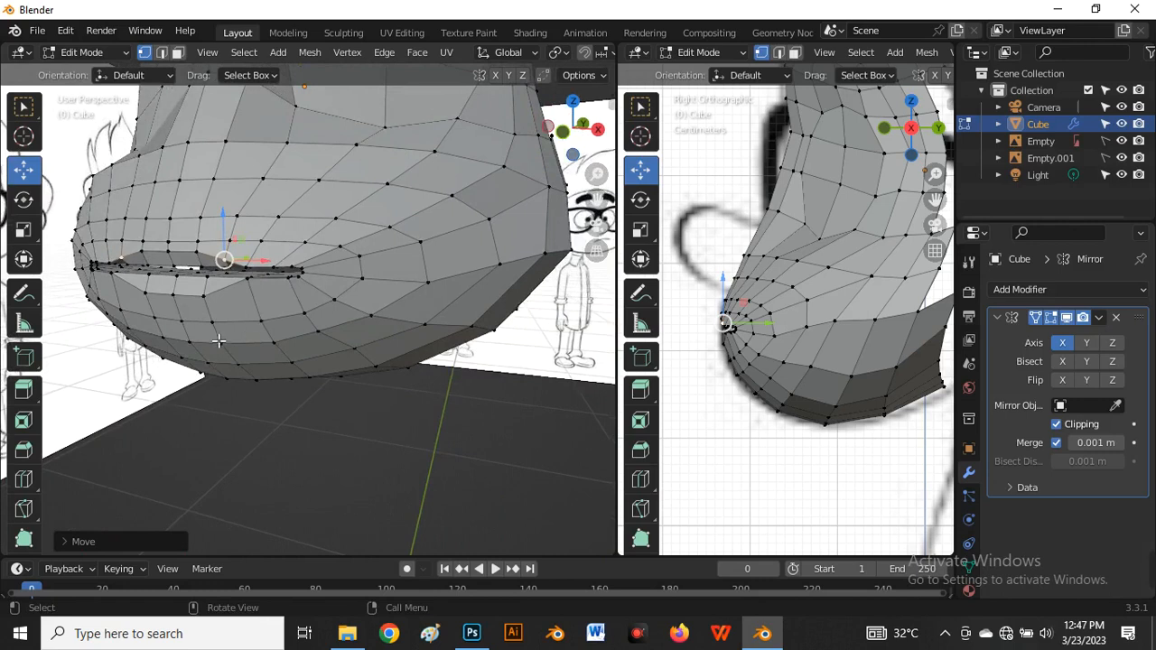
pyautogui.press('`')
pyautogui.click(97, 224)
pyautogui.scroll(-3, 434, 316)
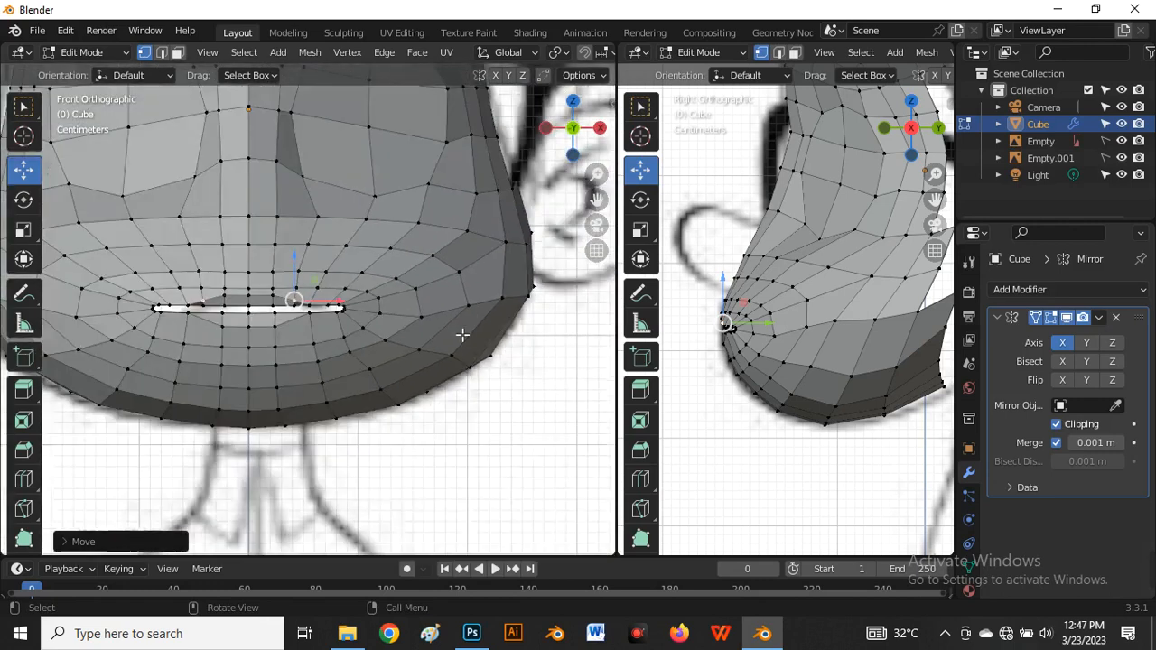
pyautogui.scroll(5, 280, 325)
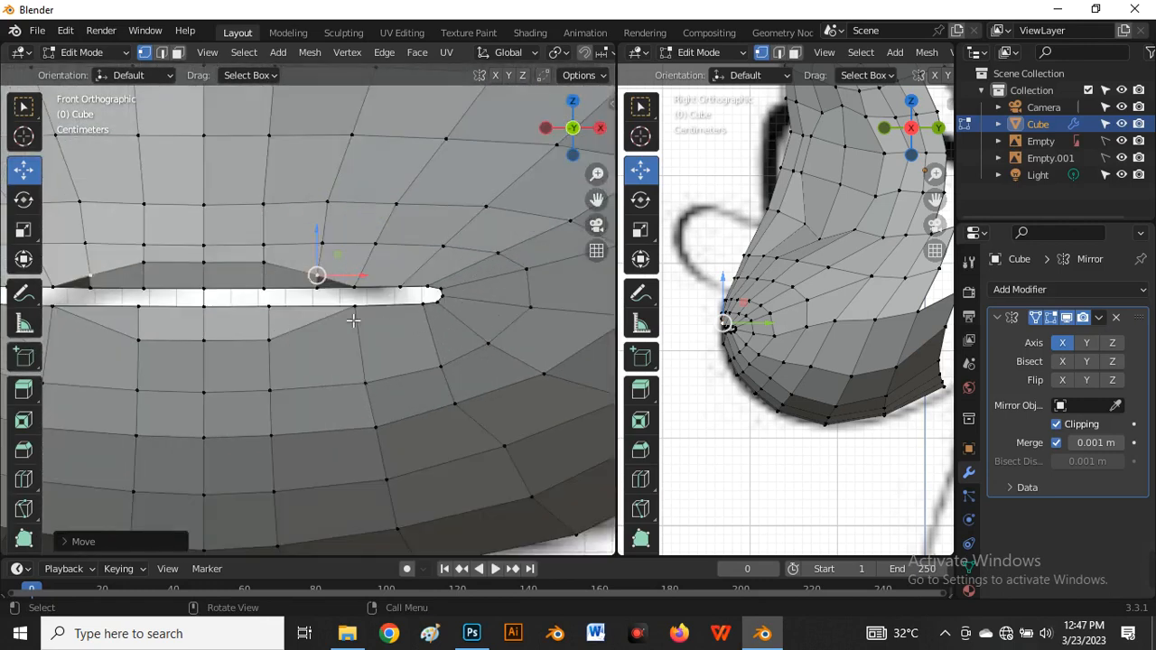
# Lower the lower-lip vertex beside the middle section and adjust the height of the upper-lip vertex near the mouth corner
pyautogui.scroll(-3, 316, 330)
pyautogui.scroll(2, 319, 335)
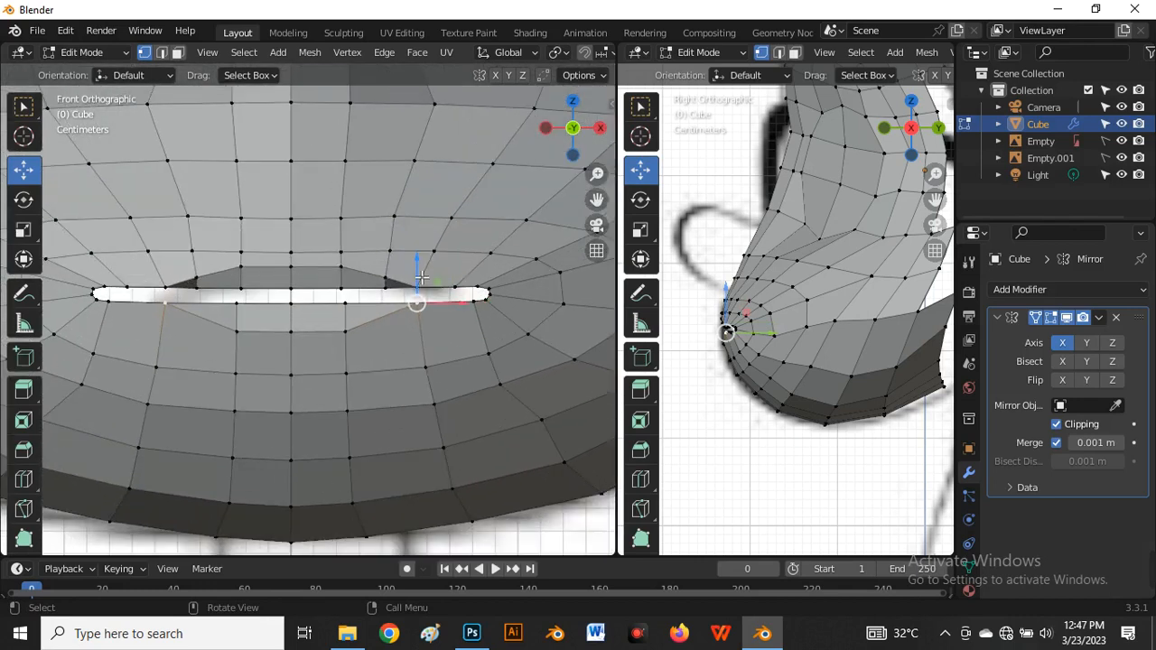
pyautogui.moveTo(421, 278)
pyautogui.mouseDown()
pyautogui.moveTo(429, 262)
pyautogui.moveTo(424, 271)
pyautogui.mouseUp()
pyautogui.scroll(3, 423, 287)
pyautogui.click(485, 277)
pyautogui.moveTo(497, 267); pyautogui.dragTo(496, 257)
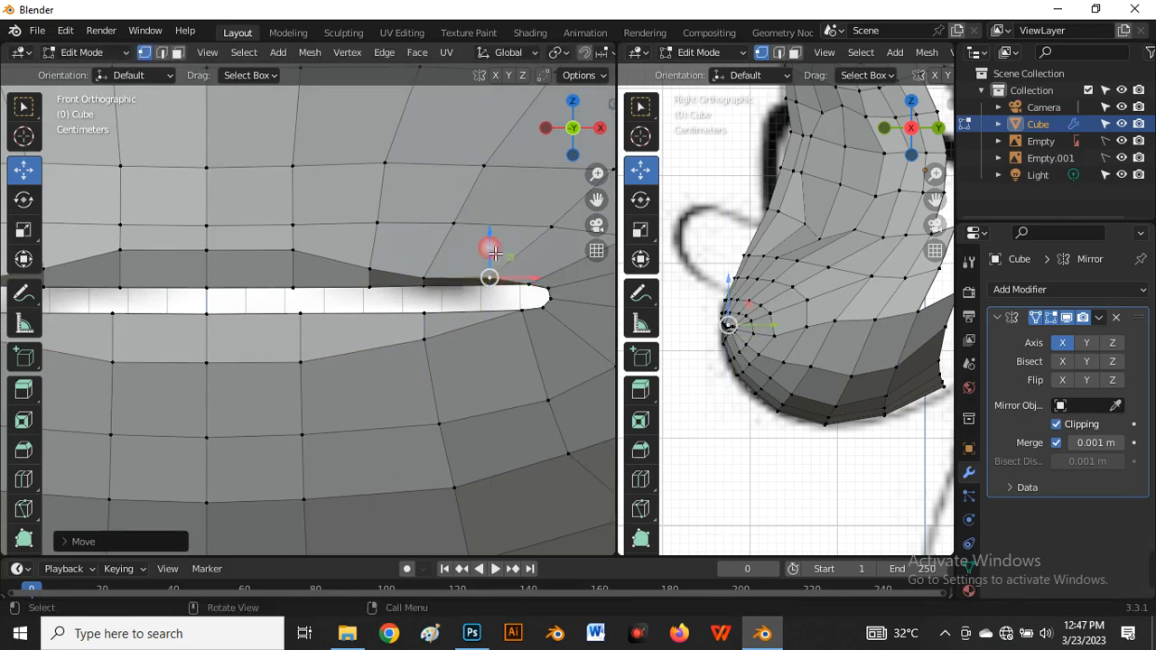
# Add a centred loop cut around the mouth between the outer lip edge and the first inner loop
pyautogui.scroll(-2, 469, 298)
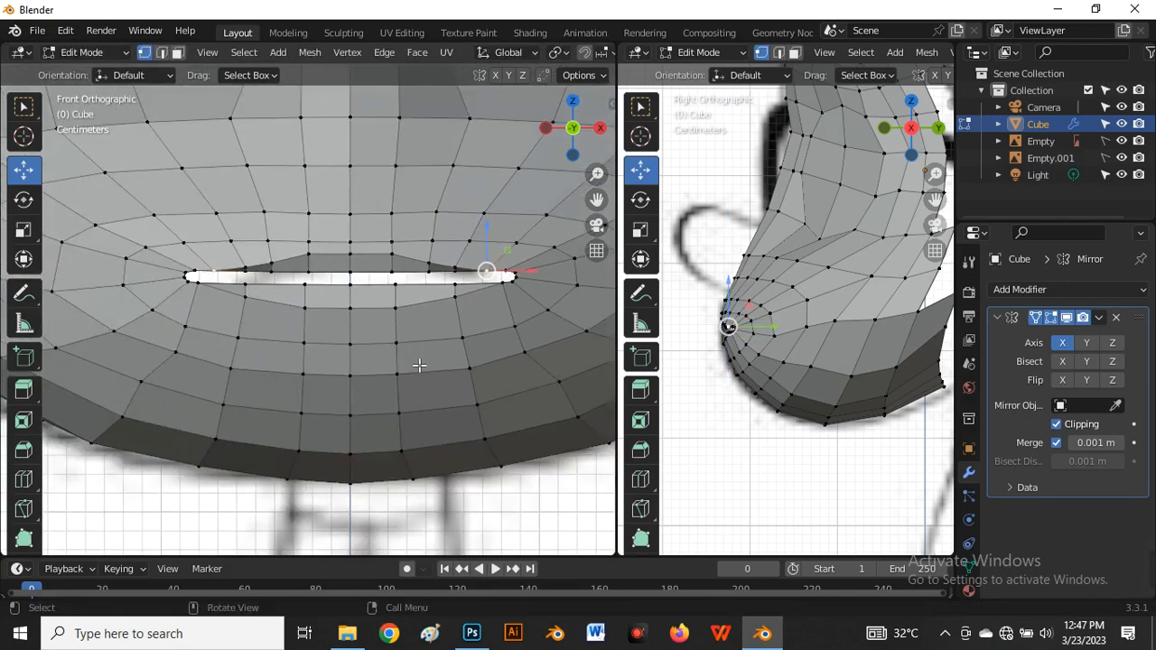
pyautogui.scroll(2, 291, 289)
pyautogui.scroll(-4, 266, 323)
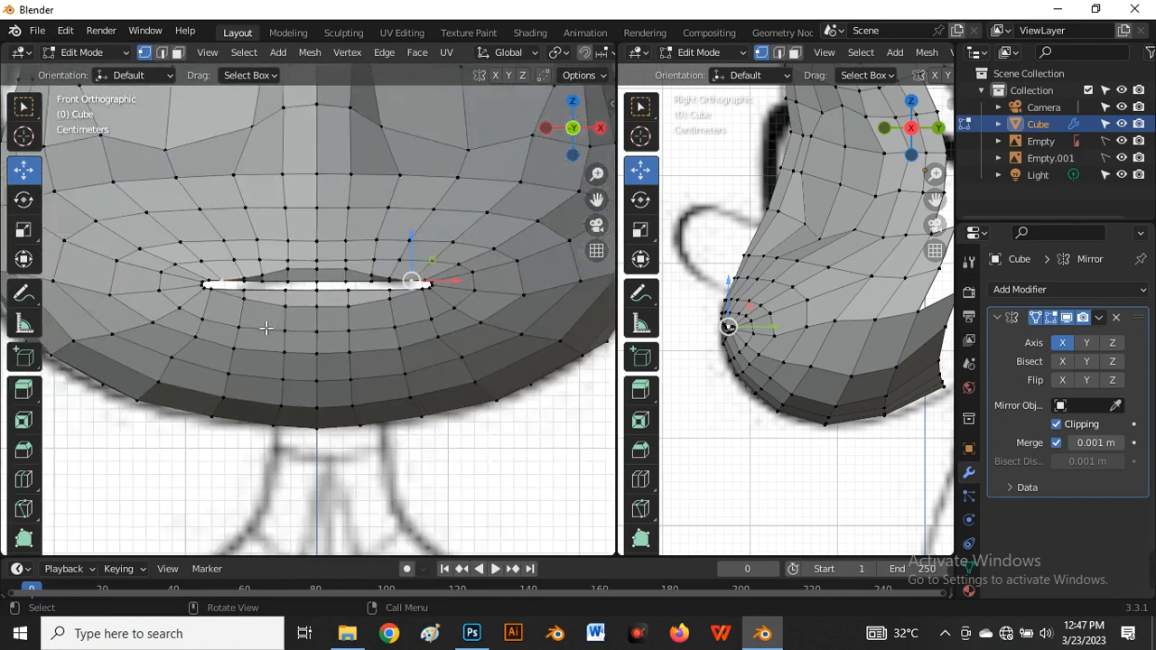
pyautogui.scroll(5, 684, 400)
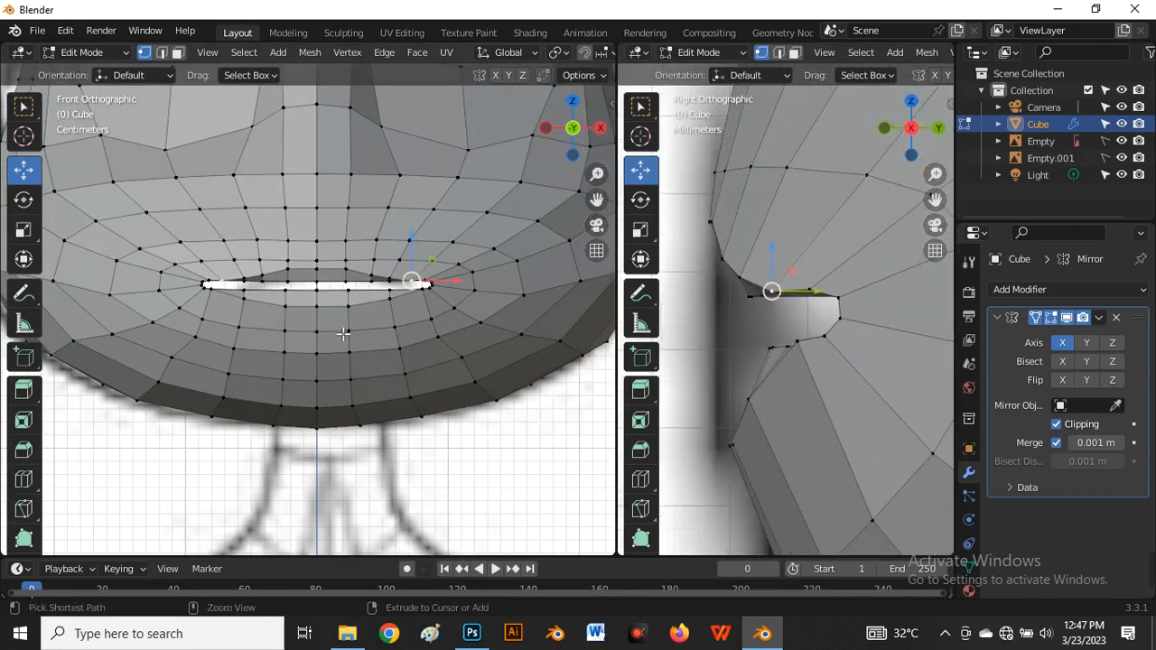
pyautogui.hotkey('ctrl', 'r')
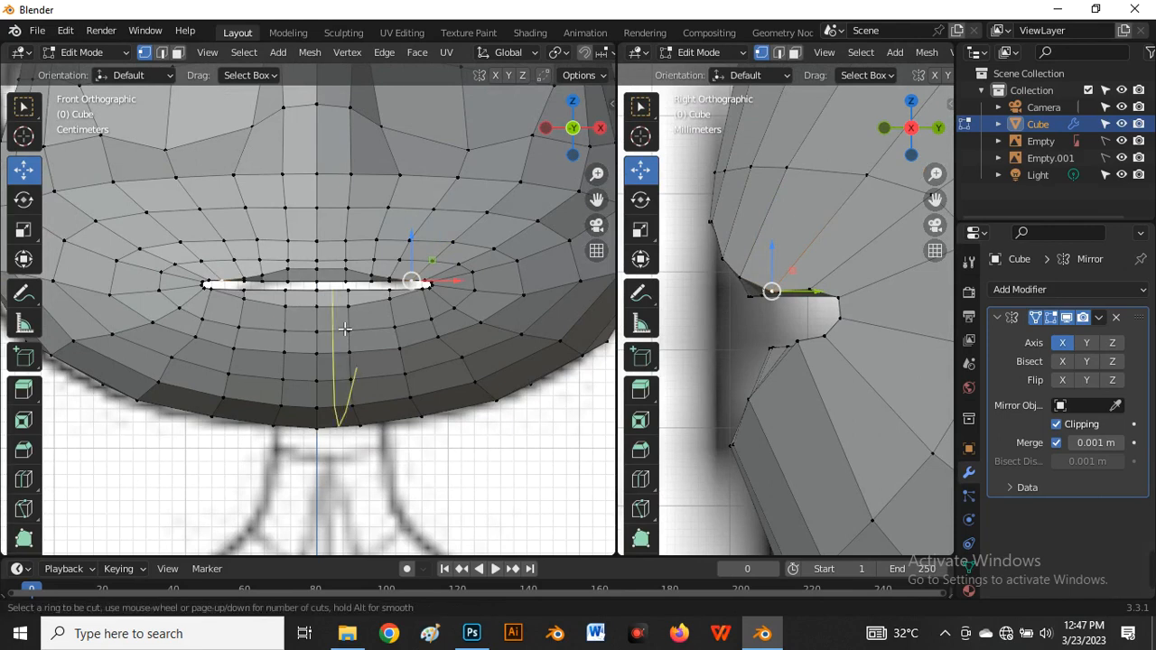
pyautogui.click(318, 277)
pyautogui.rightClick(318, 277)
pyautogui.scroll(1, 709, 420)
pyautogui.scroll(5, 172, 293)
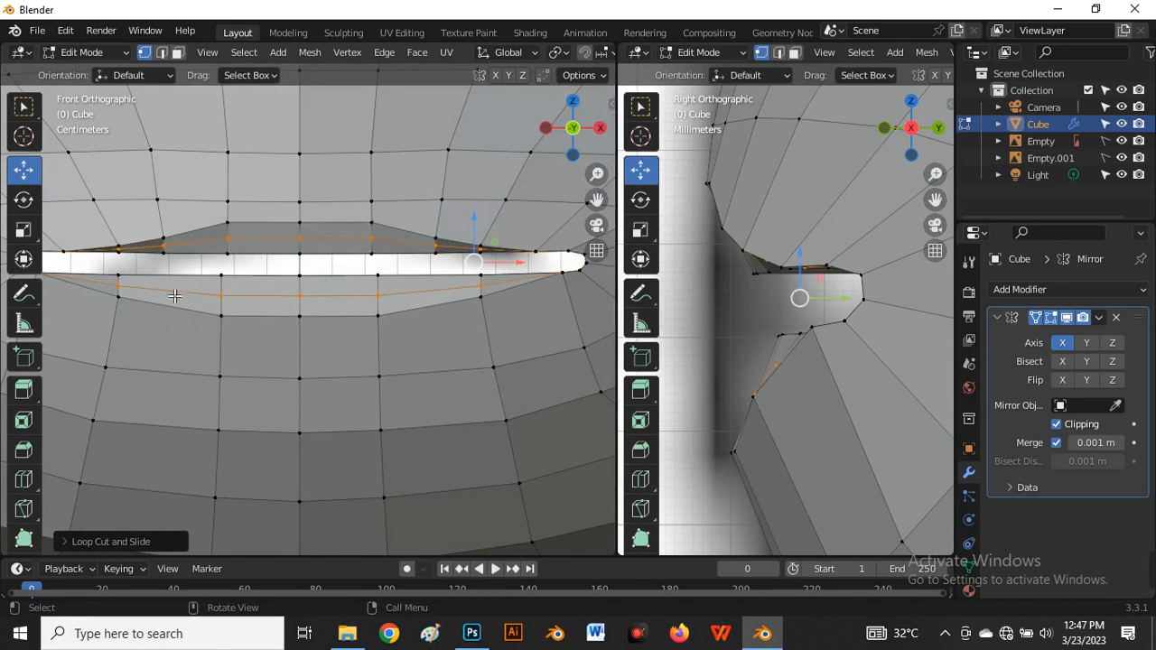
# Select the new loop's vertices along the lower lip up to the centre and move them forward along Y in the side view
pyautogui.click(121, 295)
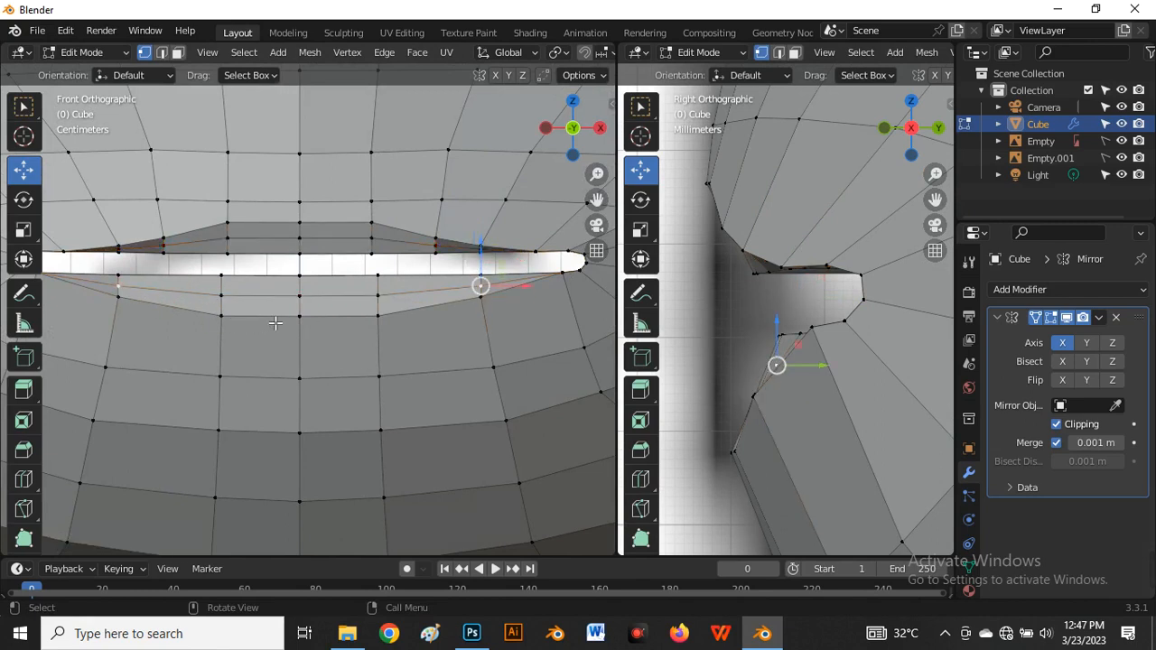
pyautogui.keyDown('ctrl'); pyautogui.click(300, 296); pyautogui.keyUp('ctrl')
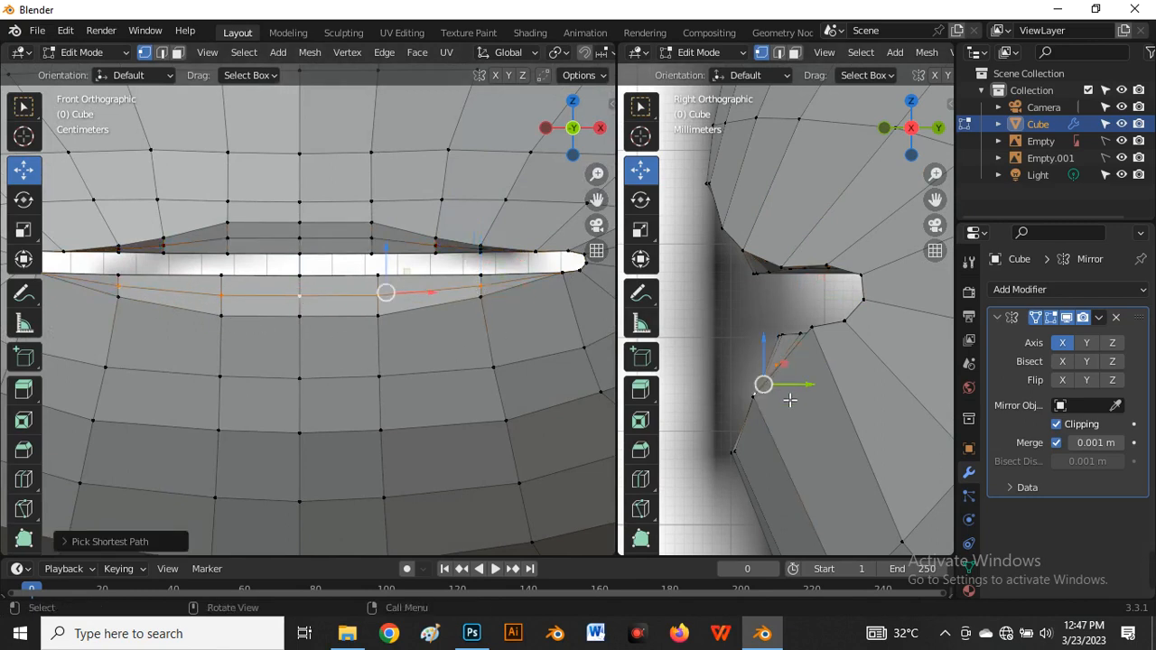
pyautogui.moveTo(797, 392); pyautogui.dragTo(760, 385)
pyautogui.scroll(-3, 745, 313)
pyautogui.scroll(3, 380, 302)
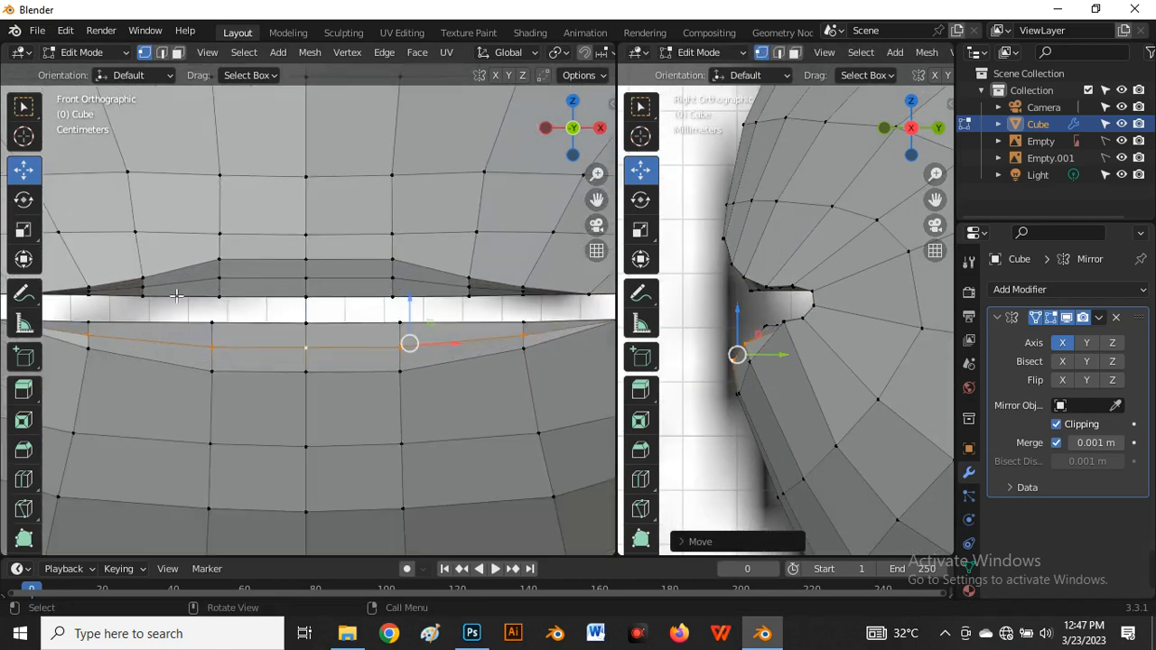
# Select the new loop's vertices along the upper lip up to the centre and move them forward along Y in the side view
pyautogui.scroll(1, 158, 298)
pyautogui.click(145, 291)
pyautogui.scroll(-3, 149, 293)
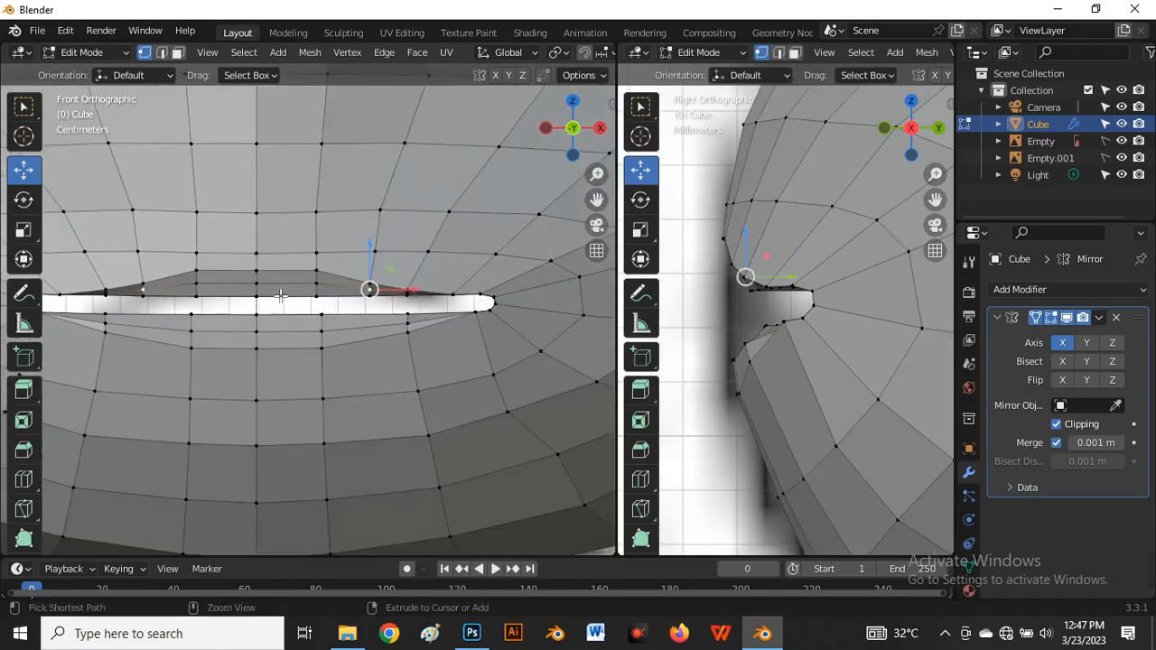
pyautogui.keyDown('ctrl'); pyautogui.click(256, 288); pyautogui.keyUp('ctrl')
pyautogui.scroll(3, 754, 271)
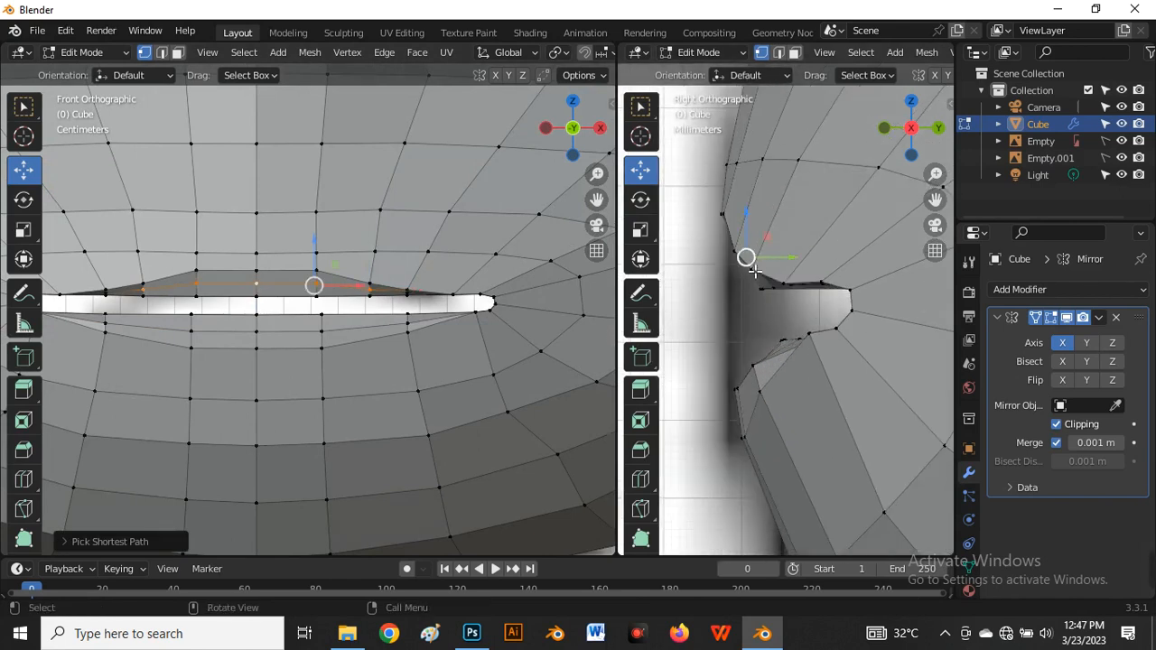
pyautogui.moveTo(746, 259); pyautogui.dragTo(722, 263)
pyautogui.scroll(3, 759, 276)
pyautogui.scroll(-4, 779, 278)
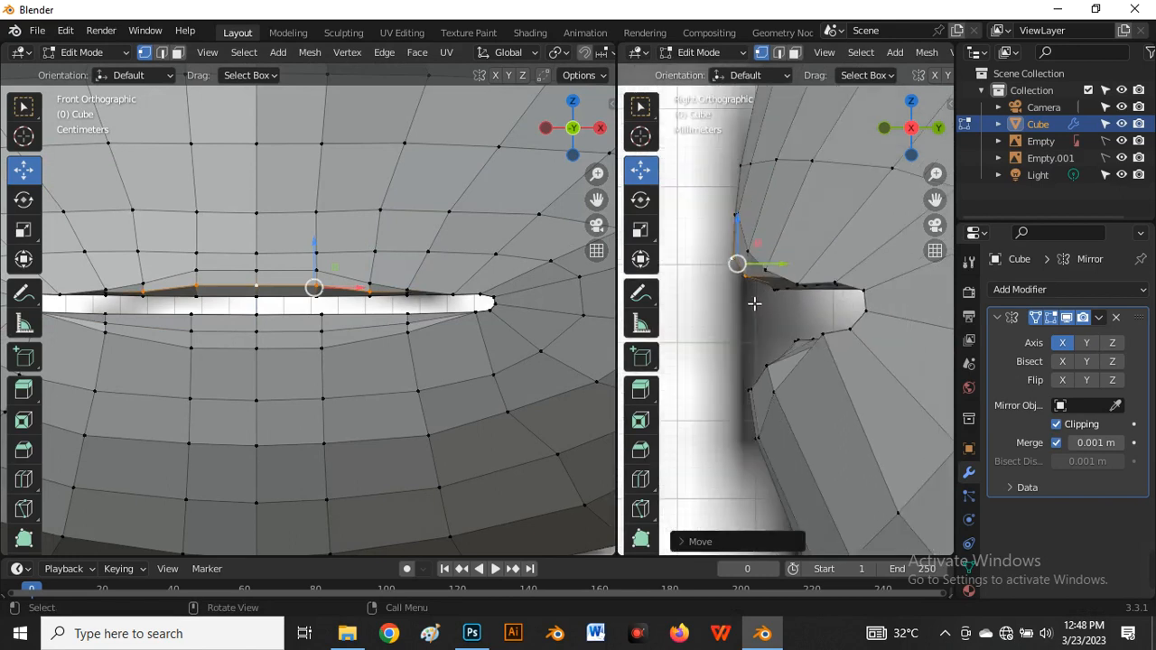
# Select the path of upper-lip vertices from near the mouth corner to the centre and edge-slide it slightly upward
pyautogui.scroll(1, 774, 273)
pyautogui.scroll(1, 777, 275)
pyautogui.click(759, 283)
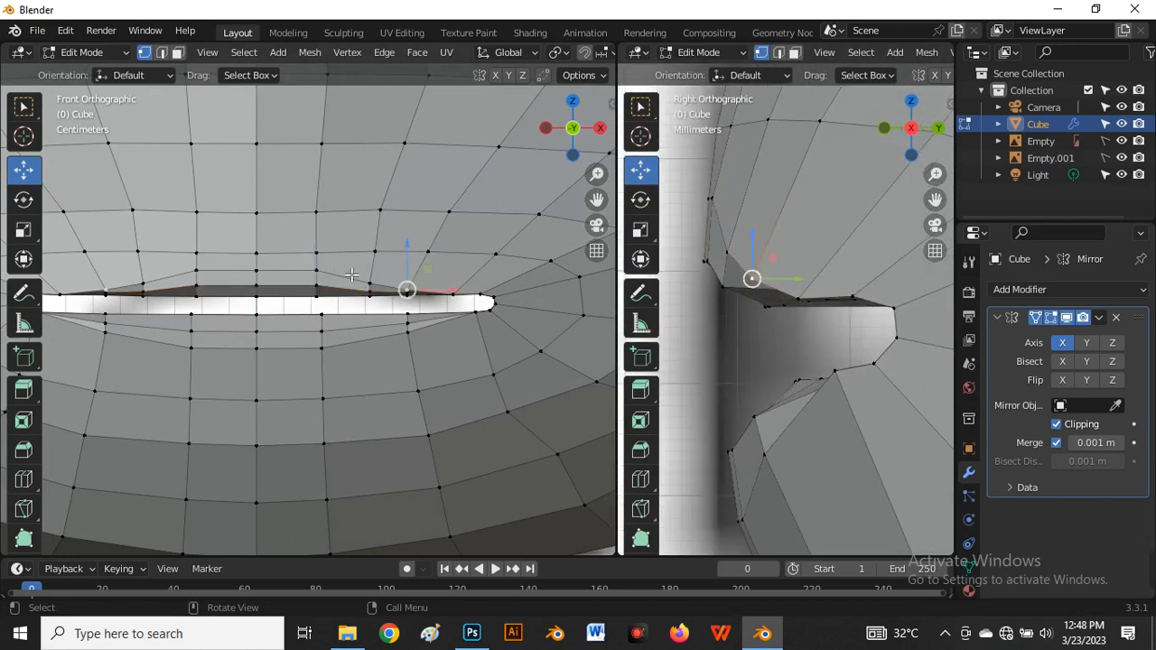
pyautogui.keyDown('ctrl'); pyautogui.click(148, 284); pyautogui.keyUp('ctrl')
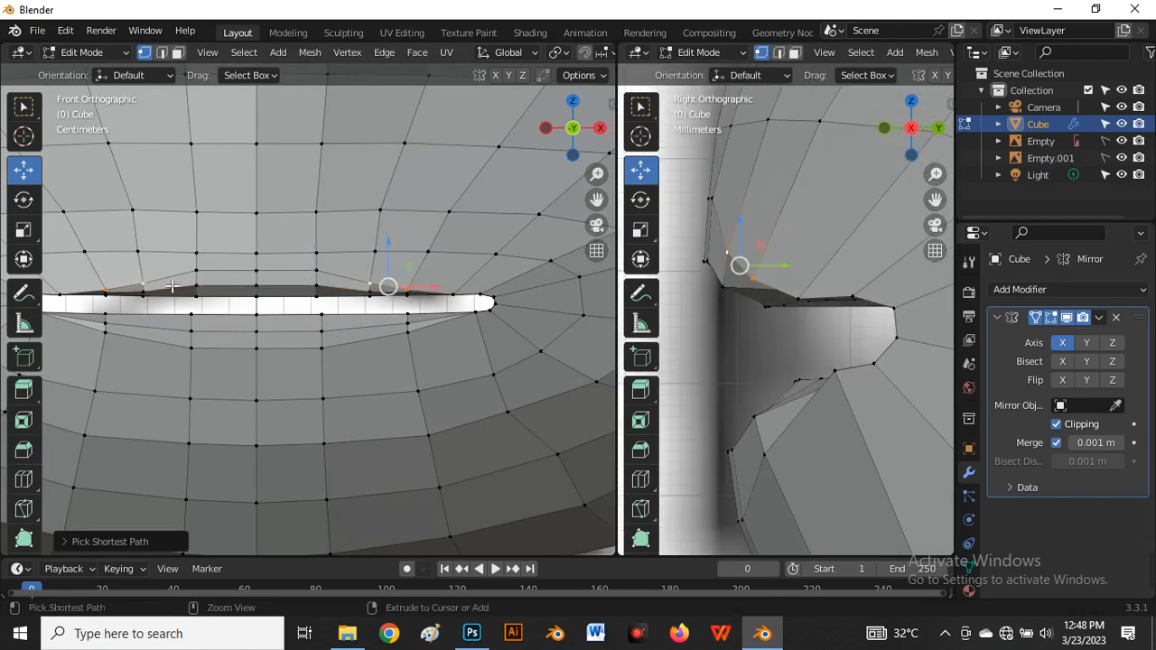
pyautogui.keyDown('ctrl'); pyautogui.click(259, 276); pyautogui.keyUp('ctrl')
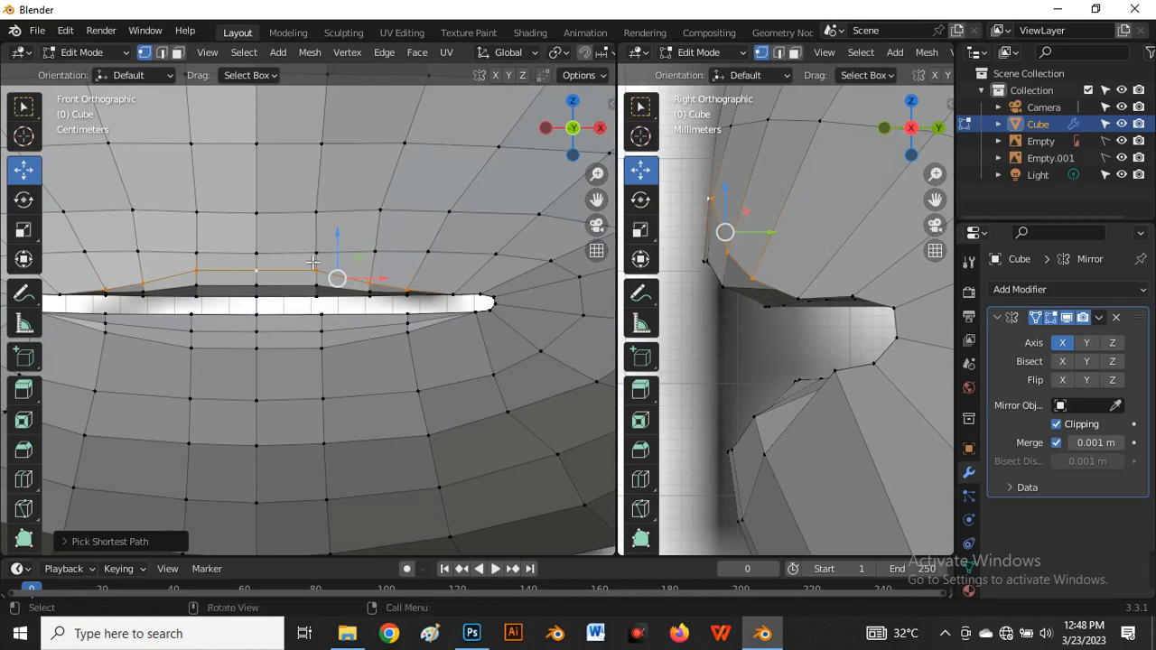
pyautogui.press('g')
pyautogui.press('g')
pyautogui.click(307, 252)
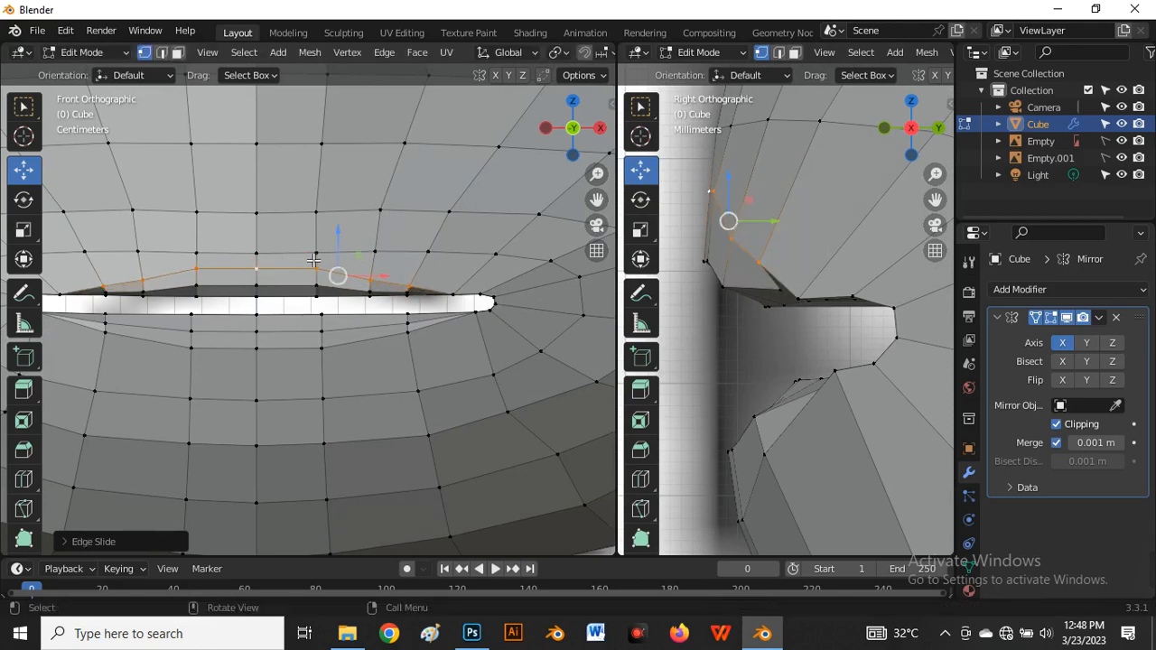
# Examine the lip shape in relation to the whole head in the front and side views
pyautogui.scroll(-2, 695, 262)
pyautogui.scroll(-2, 803, 292)
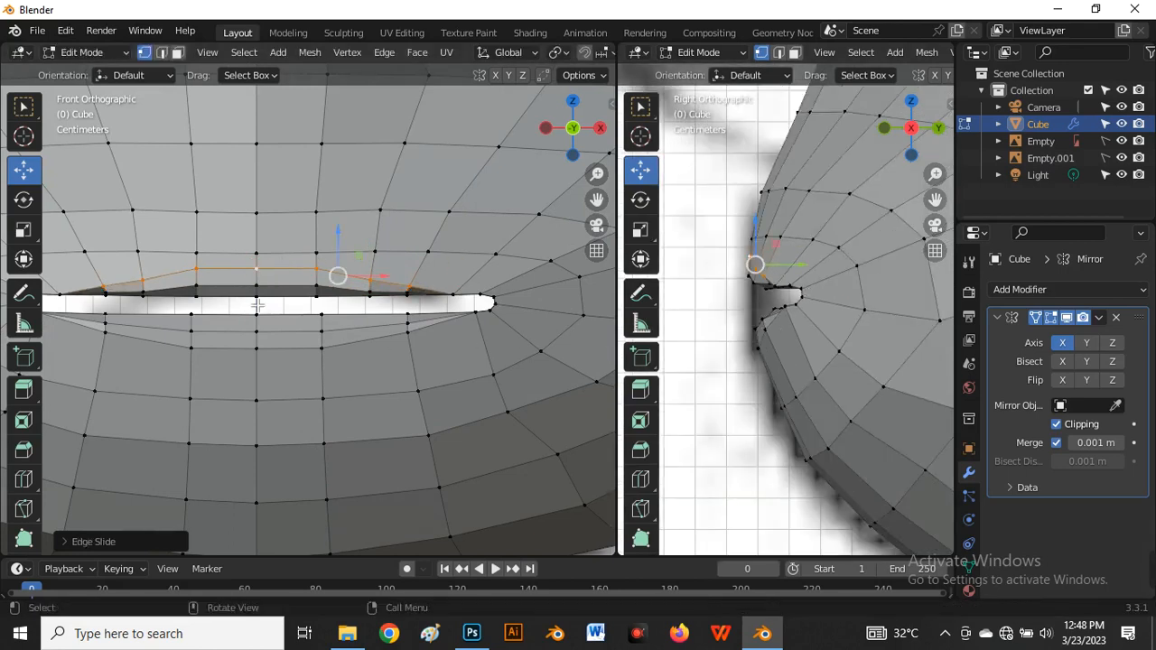
pyautogui.scroll(-5, 273, 319)
pyautogui.scroll(-1, 270, 320)
pyautogui.scroll(-2, 802, 295)
pyautogui.scroll(-6, 762, 290)
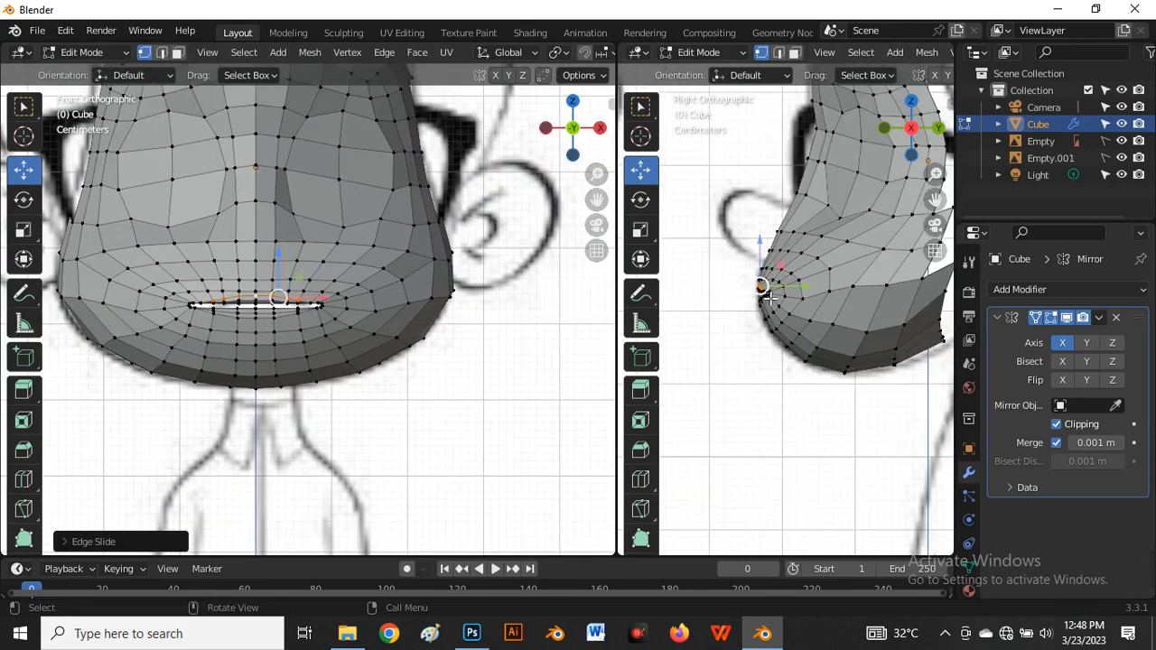
pyautogui.scroll(4, 803, 299)
pyautogui.scroll(5, 688, 350)
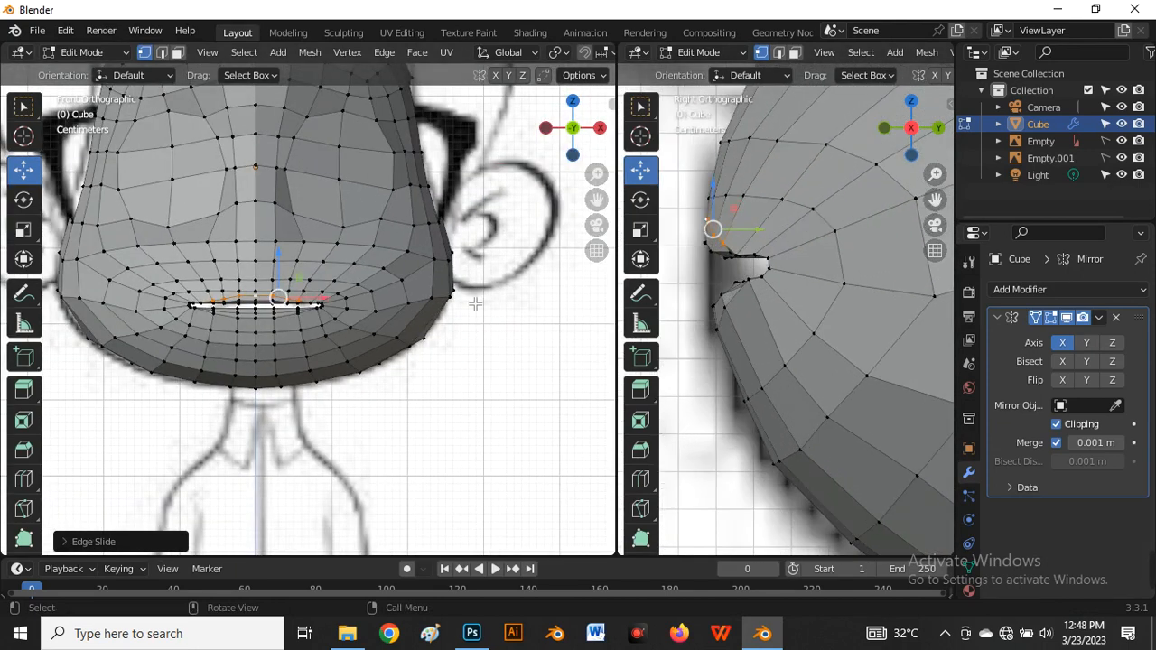
pyautogui.scroll(-5, 734, 287)
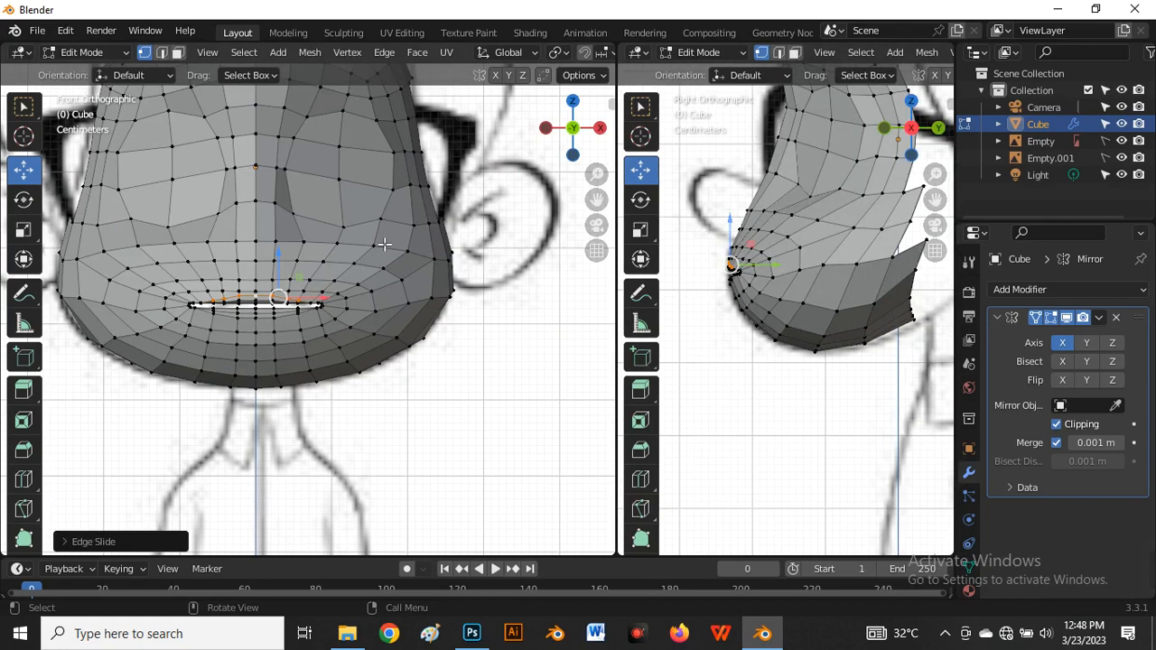
# Turn on X-ray in the front view and raise the middle row of nose vertices
pyautogui.hotkey('alt', 'z')
pyautogui.scroll(4, 282, 206)
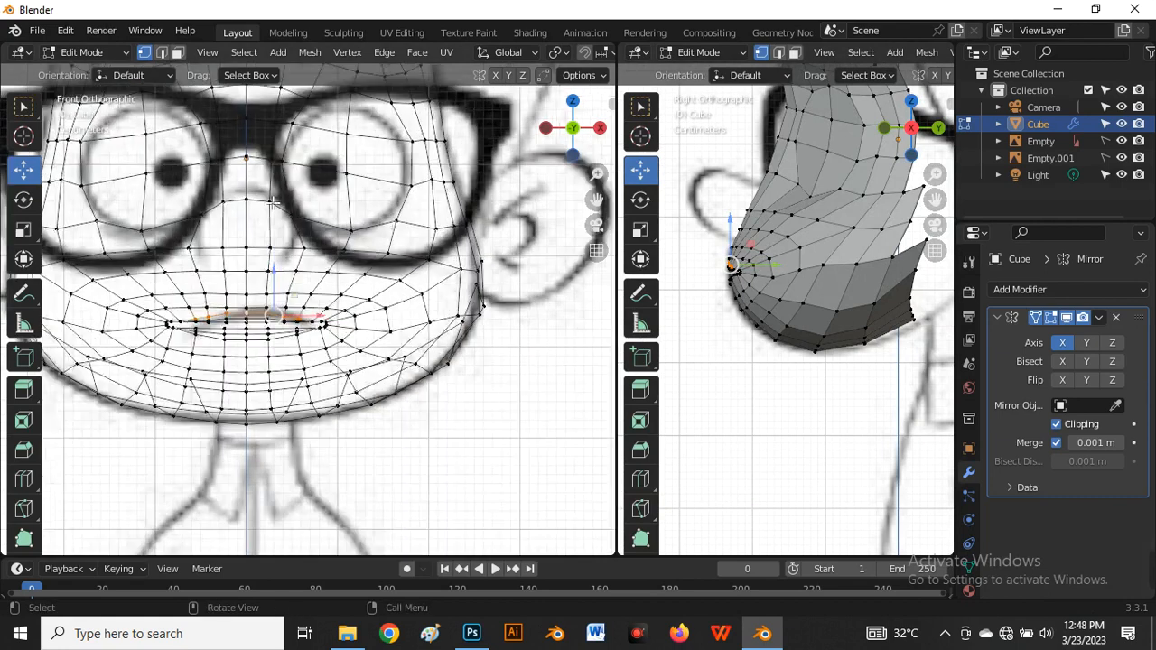
pyautogui.click(334, 297)
pyautogui.moveTo(348, 286); pyautogui.dragTo(322, 338)
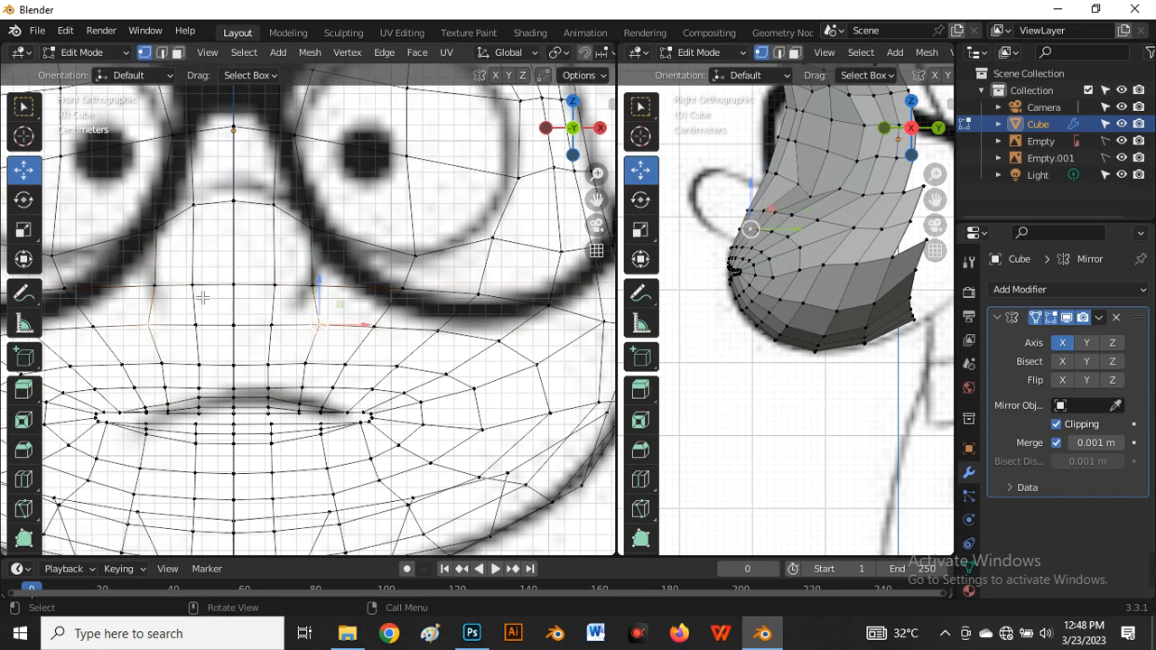
pyautogui.moveTo(181, 276); pyautogui.dragTo(307, 309)
pyautogui.moveTo(262, 251); pyautogui.dragTo(259, 226)
pyautogui.click(348, 367)
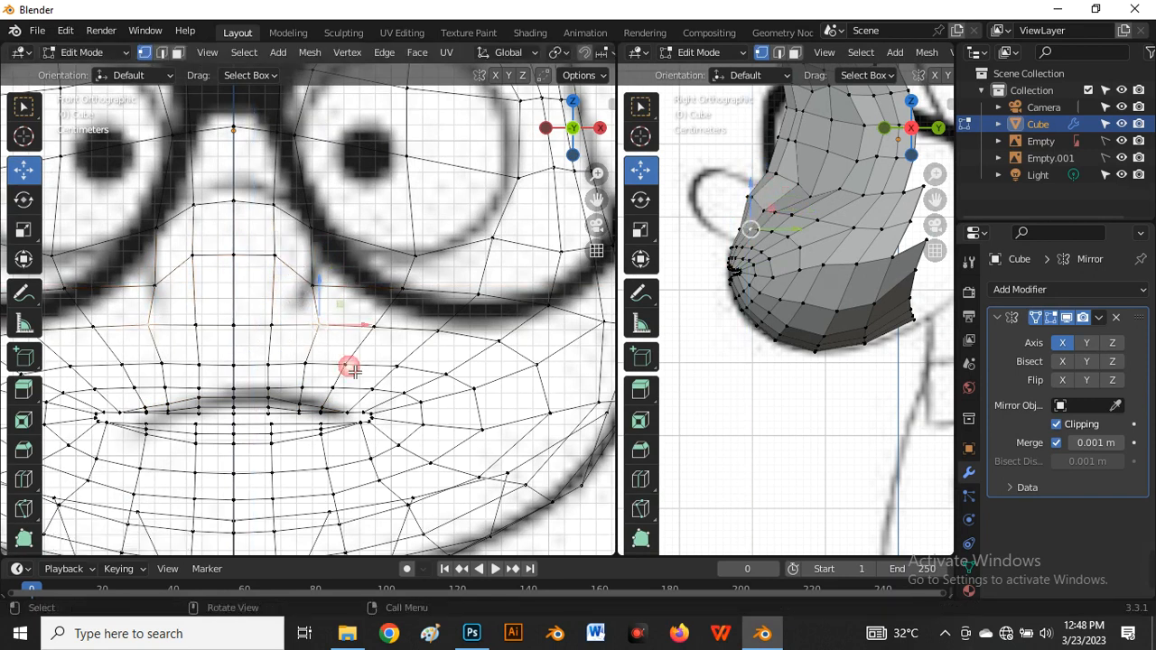
# Move the nose's lower corner vertex inward and up, and raise the central row along the nose base
pyautogui.moveTo(334, 328); pyautogui.dragTo(311, 326)
pyautogui.moveTo(197, 315); pyautogui.dragTo(263, 298)
pyautogui.scroll(5, 229, 309)
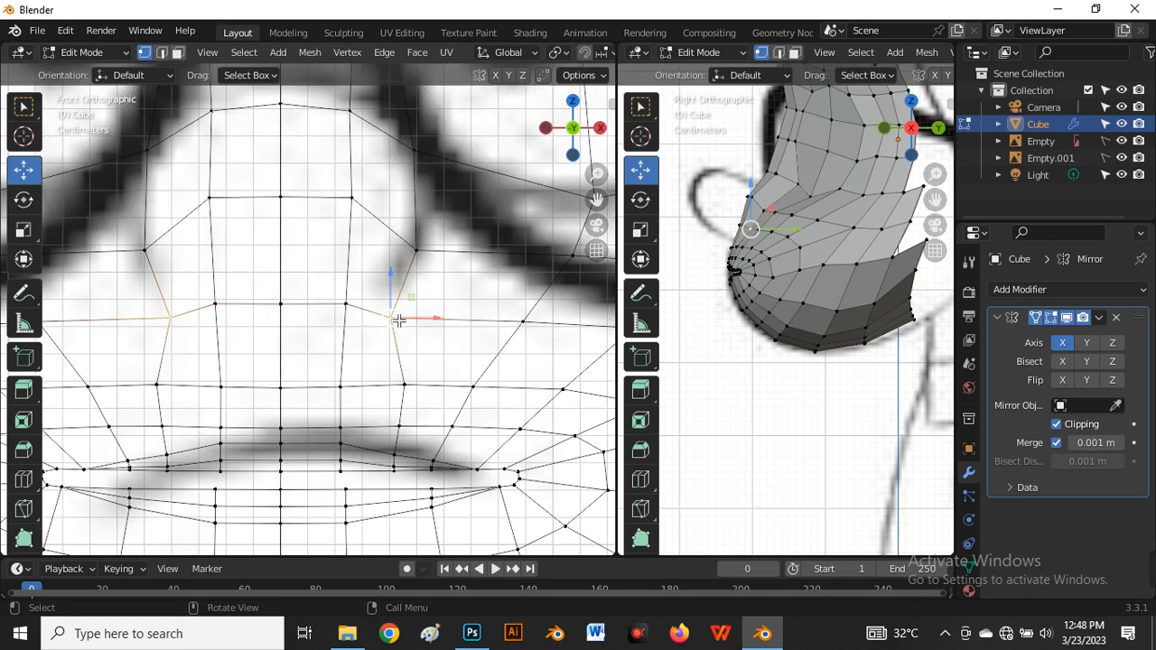
pyautogui.moveTo(398, 320); pyautogui.dragTo(387, 277)
# Lower the centre vertex of the nose base in the front view to round the nose's underside
pyautogui.scroll(-5, 387, 277)
pyautogui.scroll(4, 313, 286)
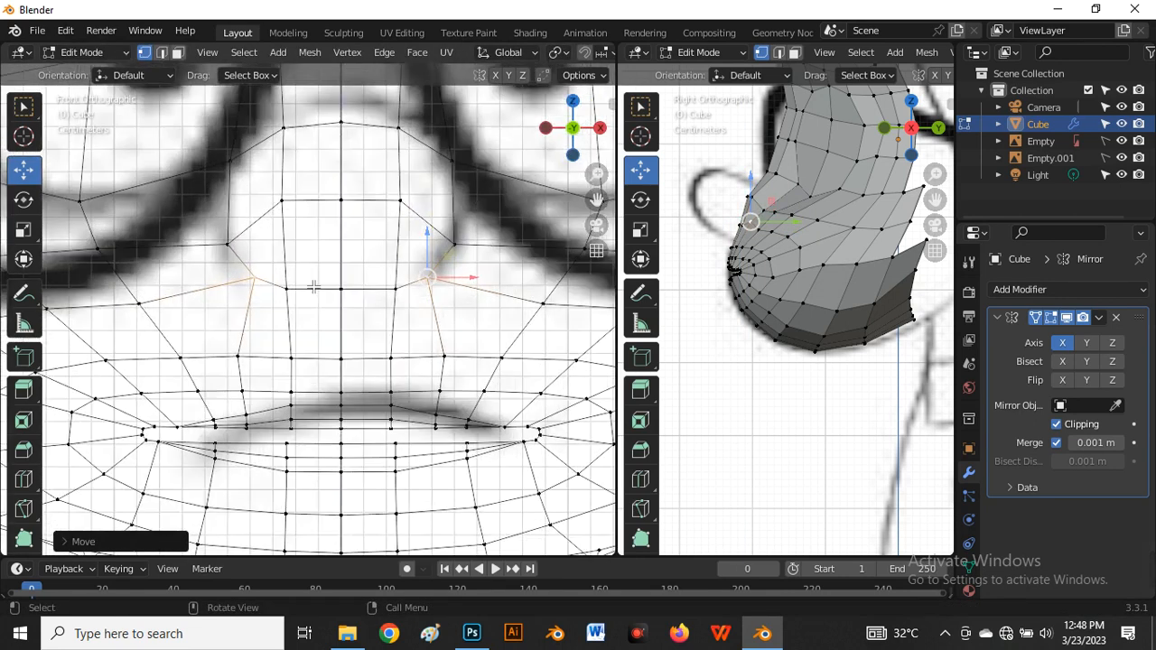
pyautogui.moveTo(293, 279); pyautogui.dragTo(359, 298)
pyautogui.press('g')
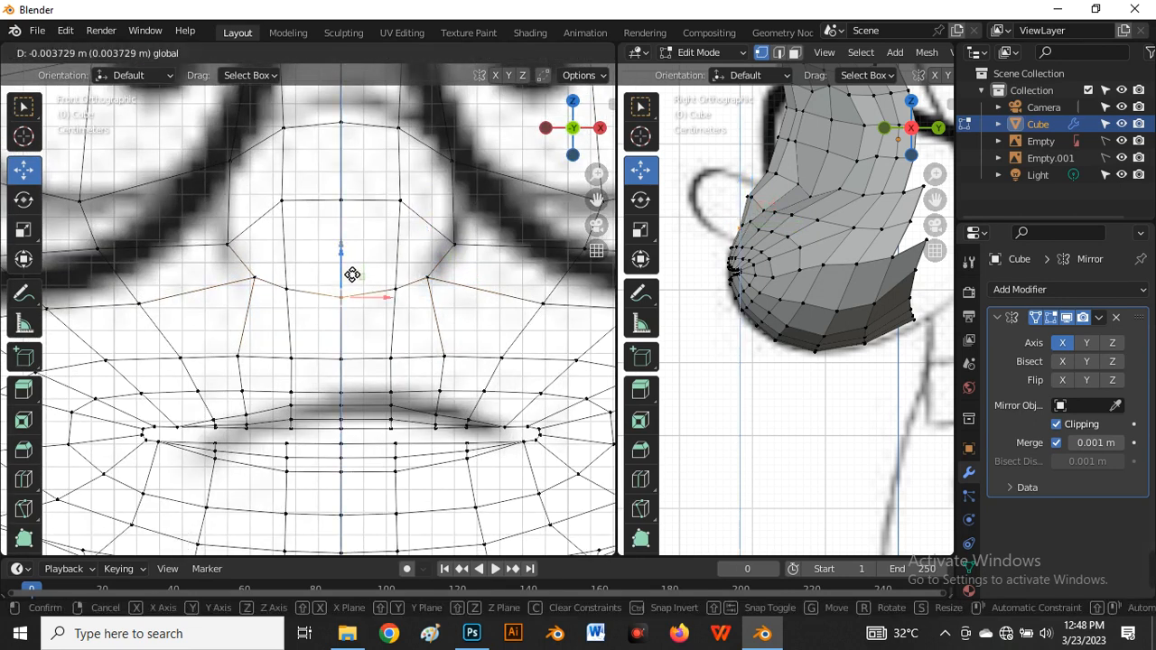
pyautogui.click(339, 289)
# Raise the vertex on the outer side of the nose along the nose outline in the front view
pyautogui.click(239, 253)
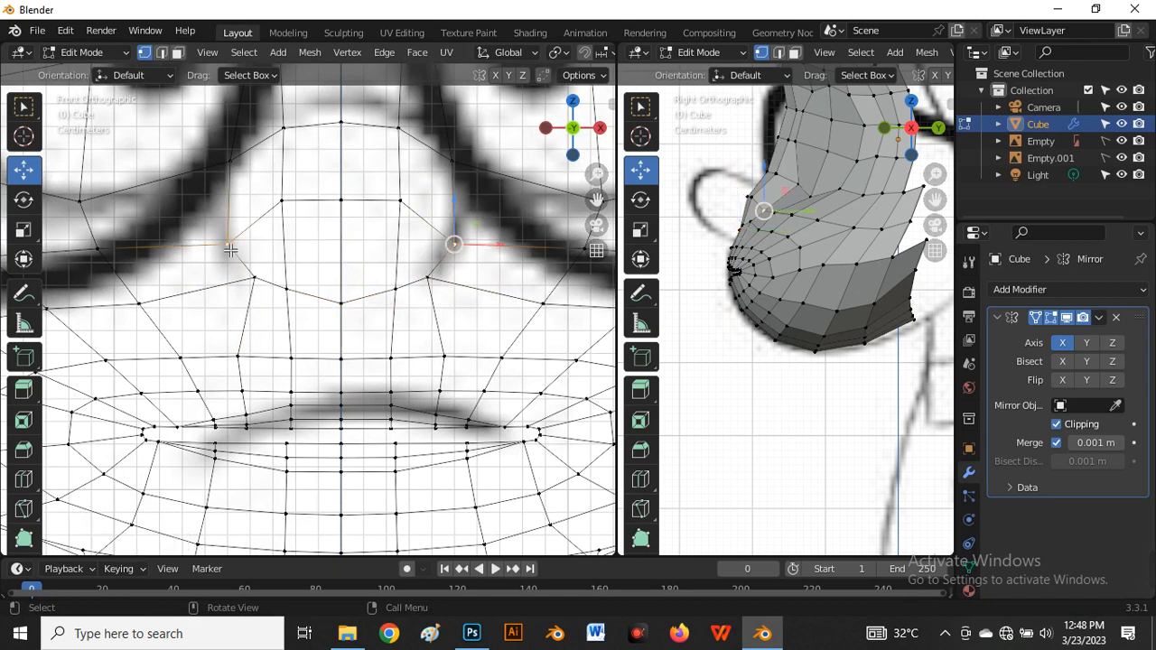
pyautogui.moveTo(232, 248); pyautogui.dragTo(232, 236)
pyautogui.click(457, 245)
pyautogui.press('g')
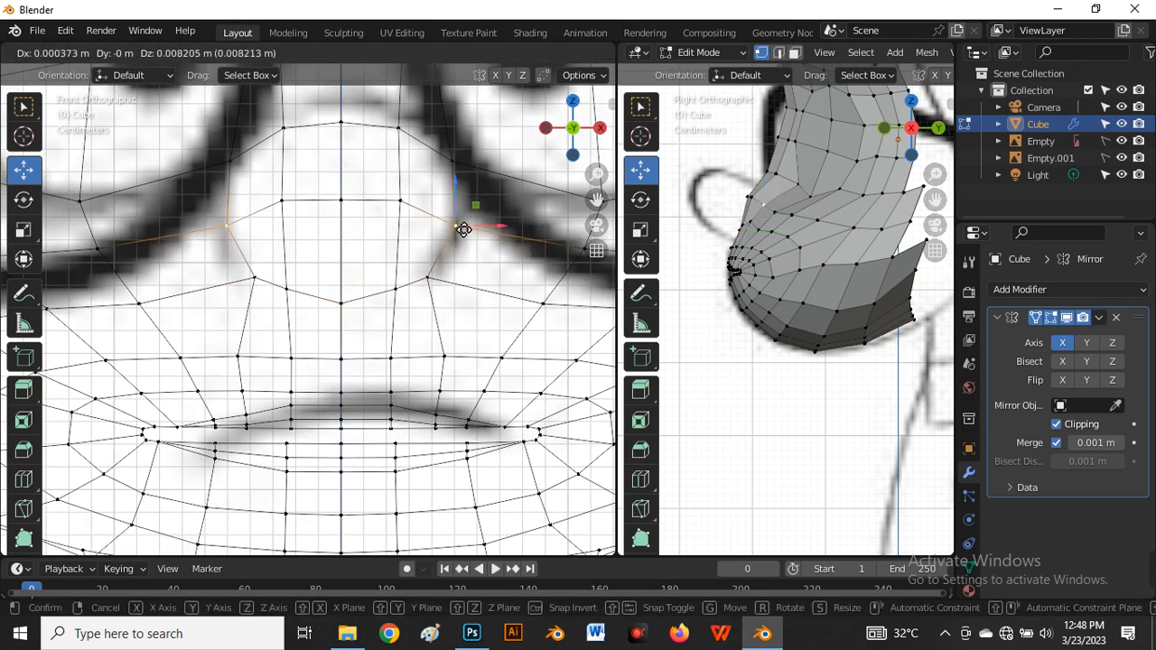
pyautogui.click(460, 225)
# Move the nose's lower corner vertex up and outward, and adjust its neighbour on the nose base to smooth the curve
pyautogui.scroll(-3, 433, 225)
pyautogui.scroll(3, 439, 236)
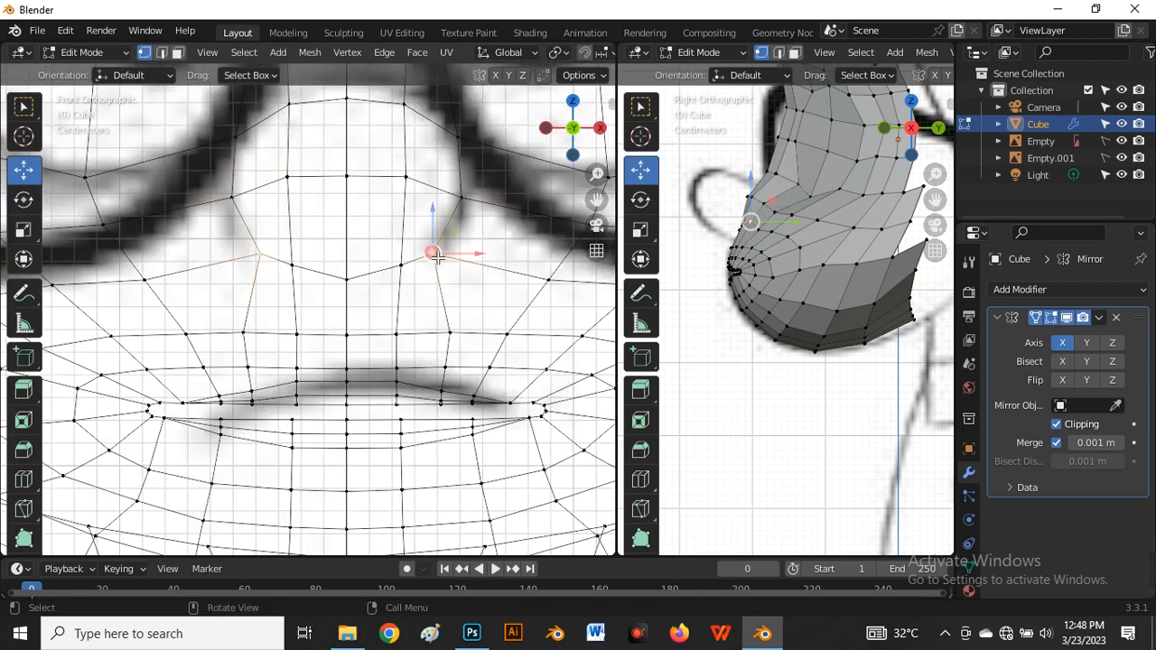
pyautogui.press('g')
pyautogui.click(454, 251)
pyautogui.click(407, 270)
pyautogui.press('g')
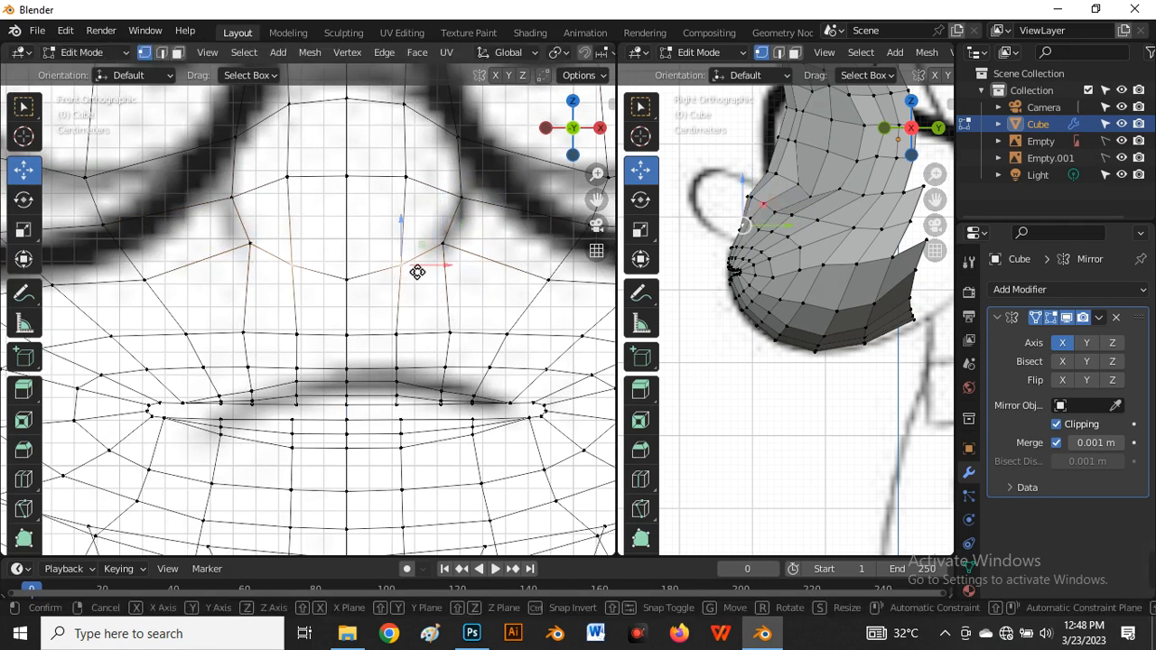
pyautogui.click(423, 271)
pyautogui.click(353, 276)
pyautogui.scroll(-2, 353, 235)
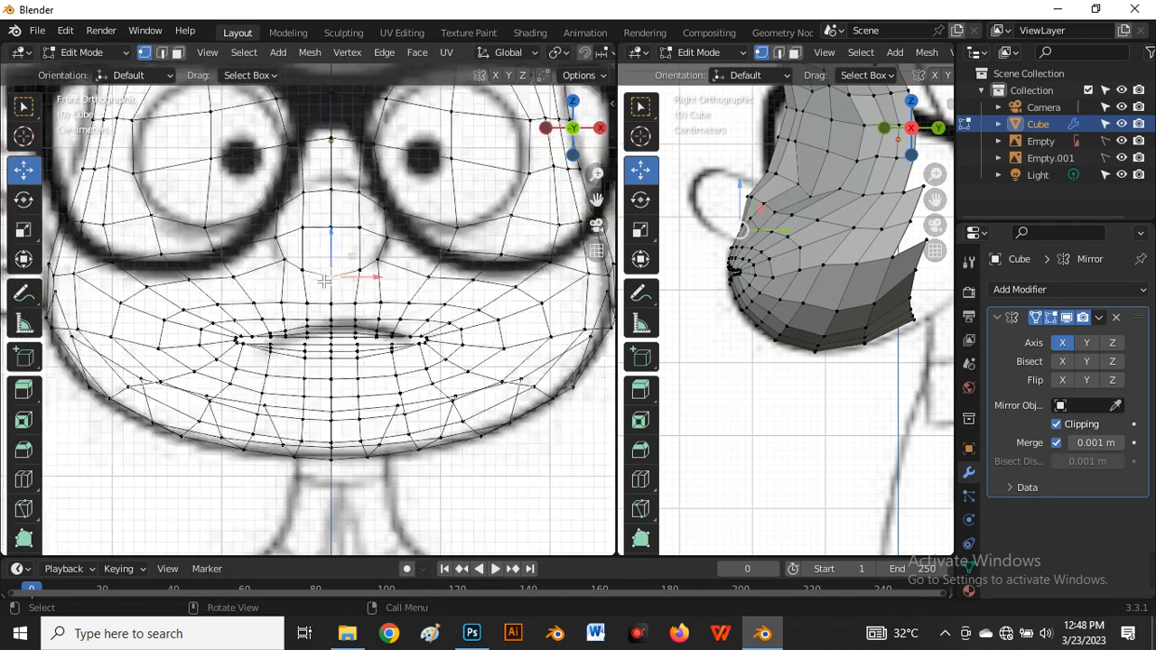
# Raise the top row of nose vertices to the drawing's upper nose outline and lift the middle row slightly
pyautogui.scroll(1, 351, 208)
pyautogui.moveTo(267, 234); pyautogui.dragTo(378, 262)
pyautogui.press('g')
pyautogui.click(337, 199)
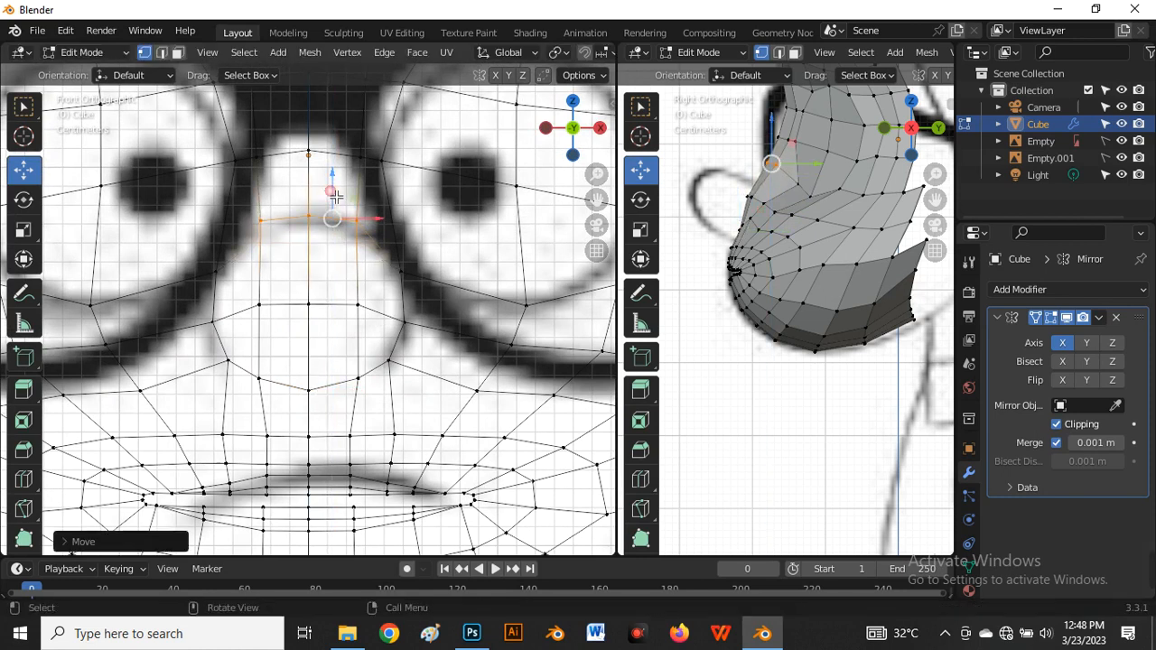
pyautogui.scroll(-2, 330, 236)
pyautogui.scroll(2, 332, 244)
pyautogui.moveTo(246, 329); pyautogui.dragTo(366, 356)
pyautogui.moveTo(316, 301); pyautogui.dragTo(347, 298)
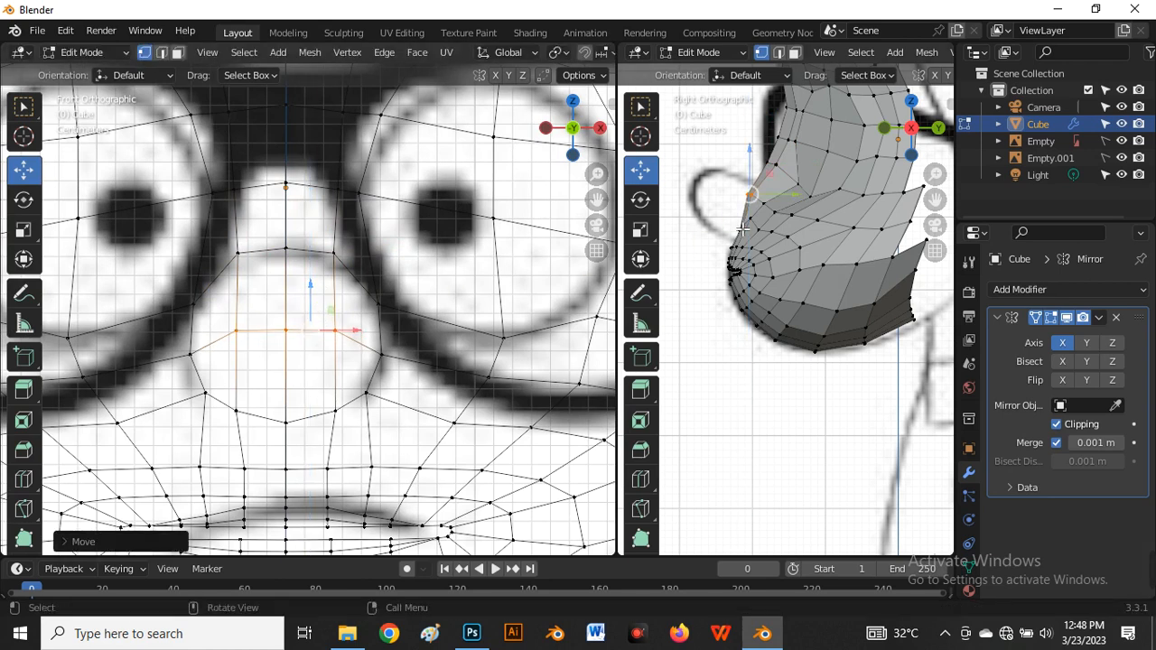
# Turn on X-ray in the side view, widen that viewport, and return the front view to solid shading
pyautogui.scroll(-2, 738, 223)
pyautogui.hotkey('alt', 'z')
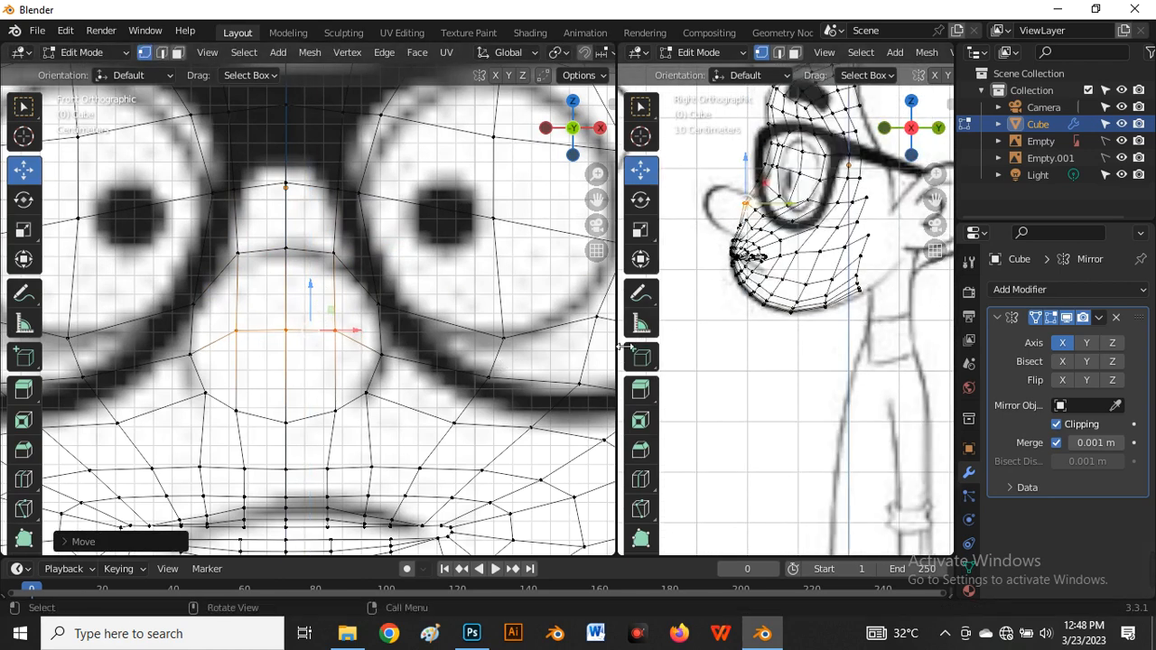
pyautogui.moveTo(623, 346); pyautogui.dragTo(402, 346)
pyautogui.scroll(-3, 256, 269)
pyautogui.hotkey('alt', 'z')
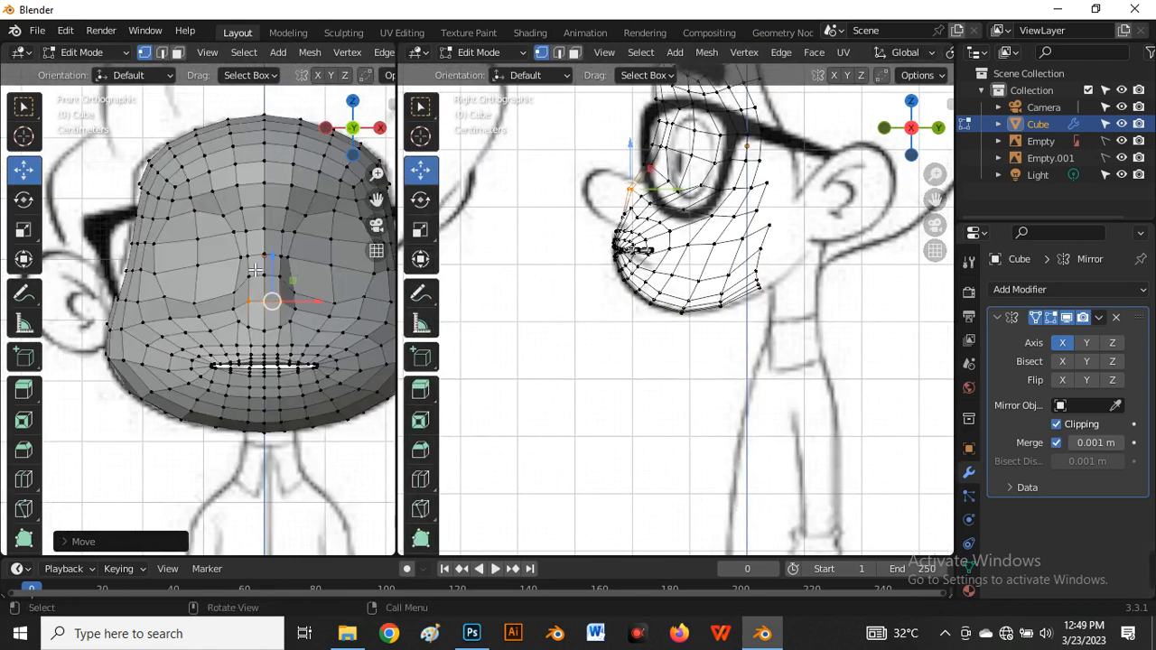
pyautogui.scroll(-2, 255, 269)
pyautogui.scroll(8, 638, 251)
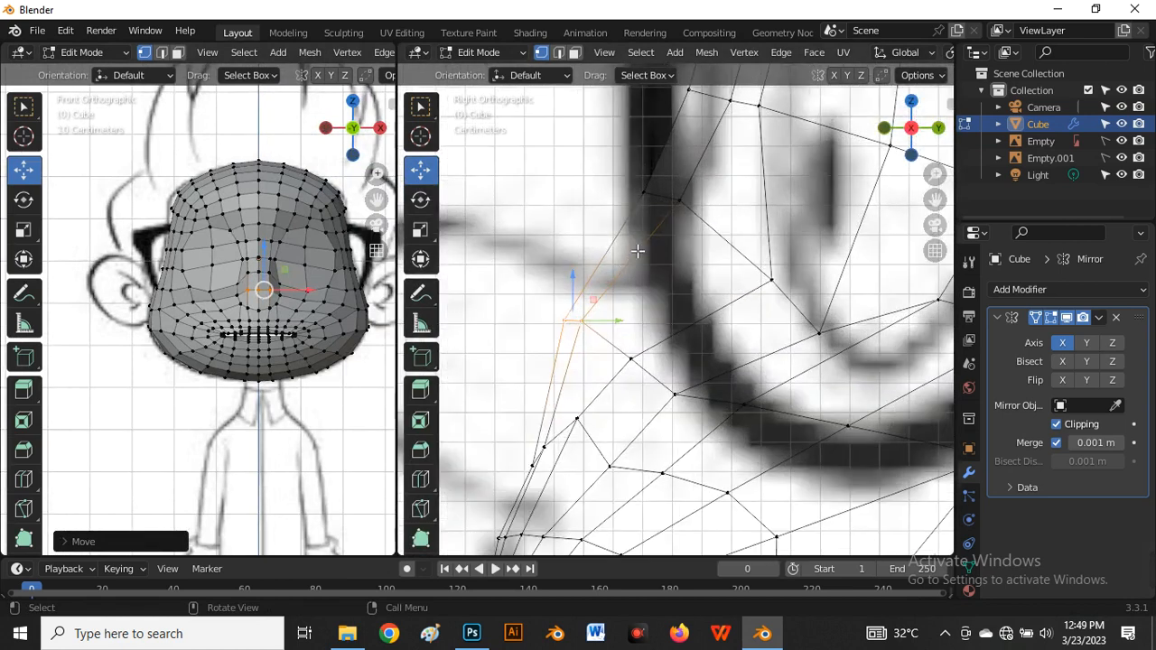
# Move the middle row of nose vertices back toward the face in the side view
pyautogui.press('g')
pyautogui.click(605, 336)
pyautogui.scroll(-3, 604, 352)
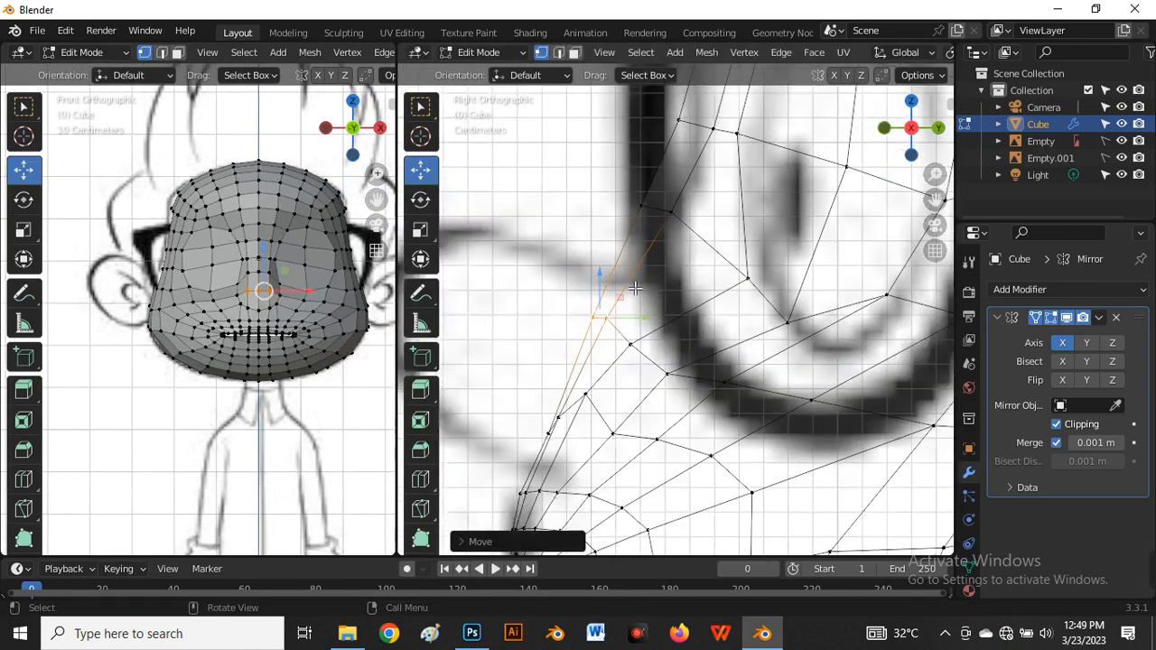
pyautogui.hotkey('alt', 'z')
pyautogui.scroll(4, 584, 356)
pyautogui.hotkey('alt', 'z')
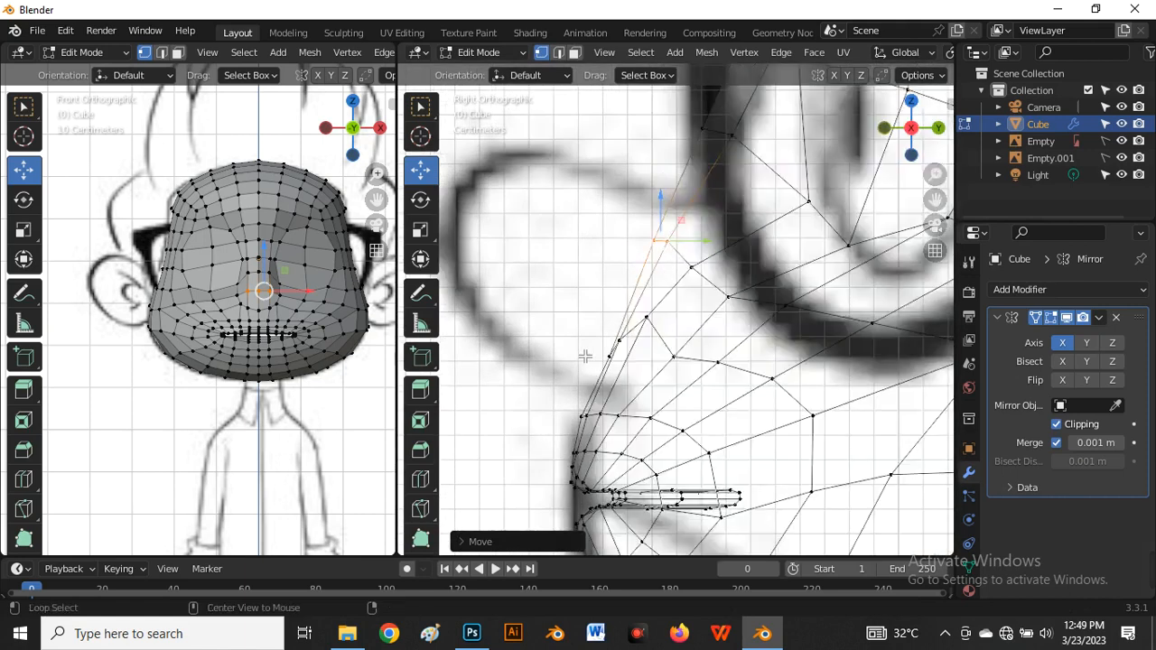
# Lower the nose-base vertices in the side view to the drawing's lower nose line, and adjust the outer corner vertex
pyautogui.moveTo(600, 308); pyautogui.dragTo(659, 359)
pyautogui.press('g')
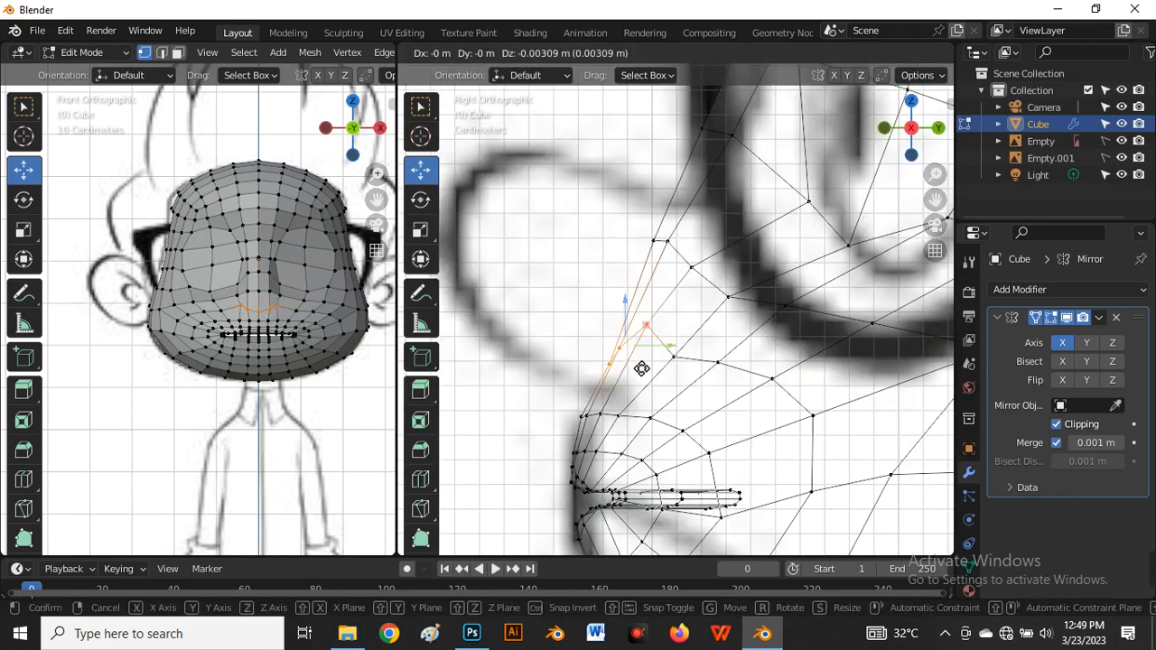
pyautogui.click(635, 377)
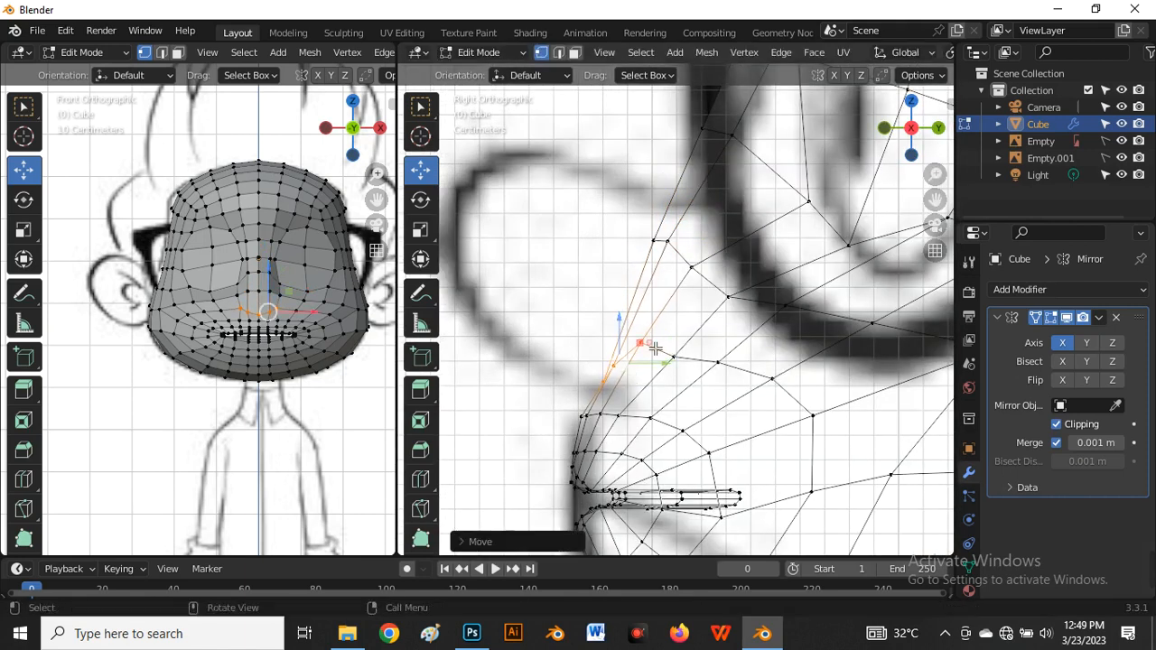
pyautogui.press('g')
pyautogui.click(654, 350)
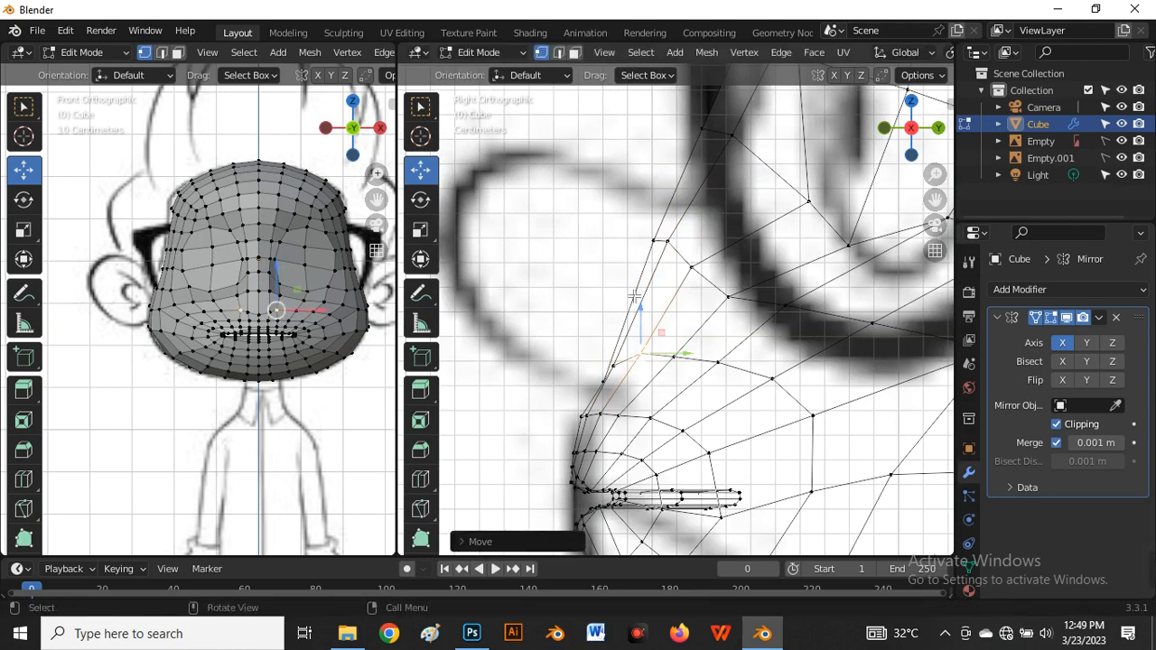
# Move the middle nose row down and back in the side view, and adjust the vertices at the nose's side
pyautogui.scroll(-3, 634, 296)
pyautogui.scroll(2, 663, 255)
pyautogui.moveTo(620, 260); pyautogui.dragTo(660, 289)
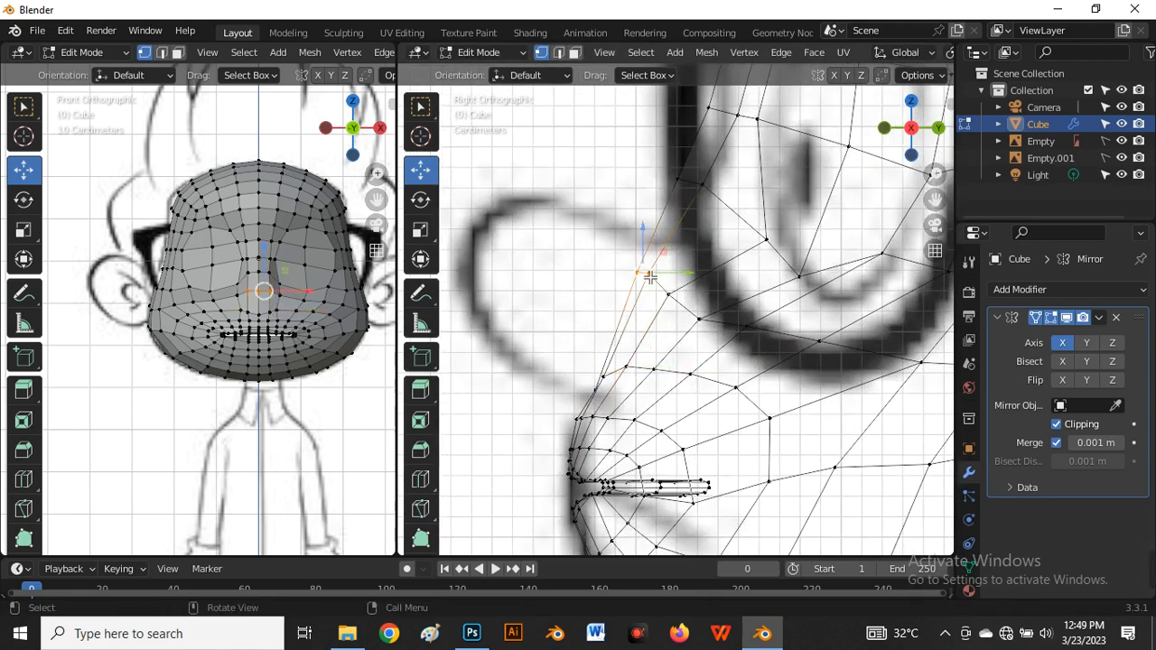
pyautogui.press('g')
pyautogui.click(661, 291)
pyautogui.moveTo(586, 269); pyautogui.dragTo(673, 310)
pyautogui.press('g')
pyautogui.click(677, 303)
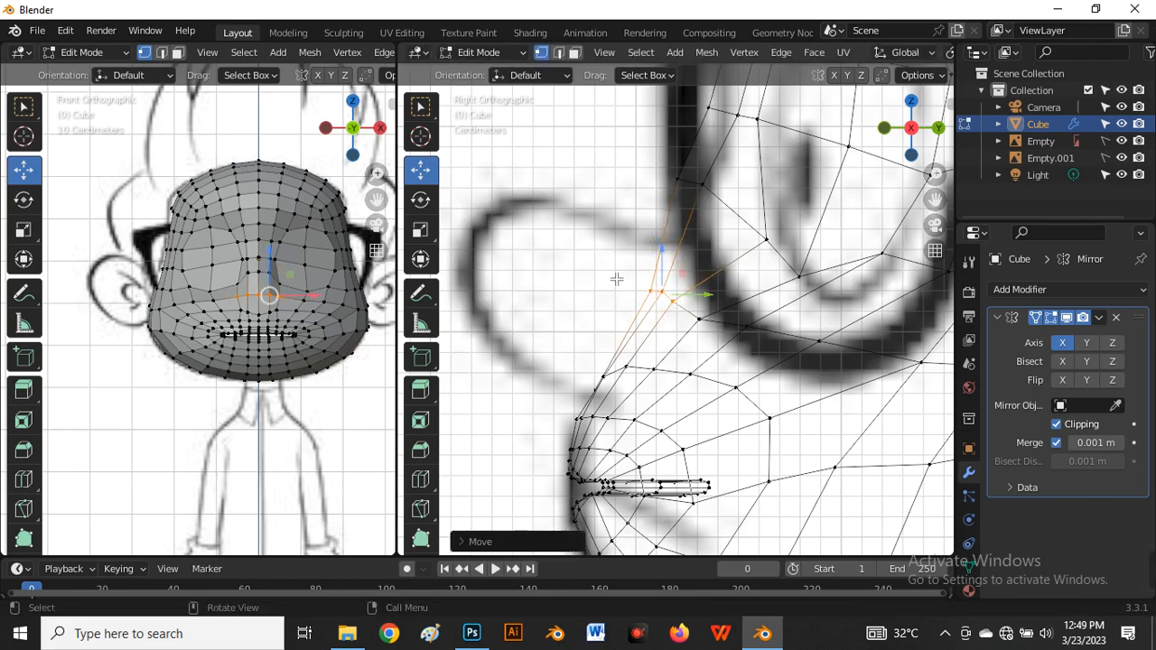
# Select the middle nose row with its side vertices, move it down and slightly forward, and adjust the neighbouring cheek vertex
pyautogui.moveTo(617, 279); pyautogui.dragTo(685, 311)
pyautogui.press('g')
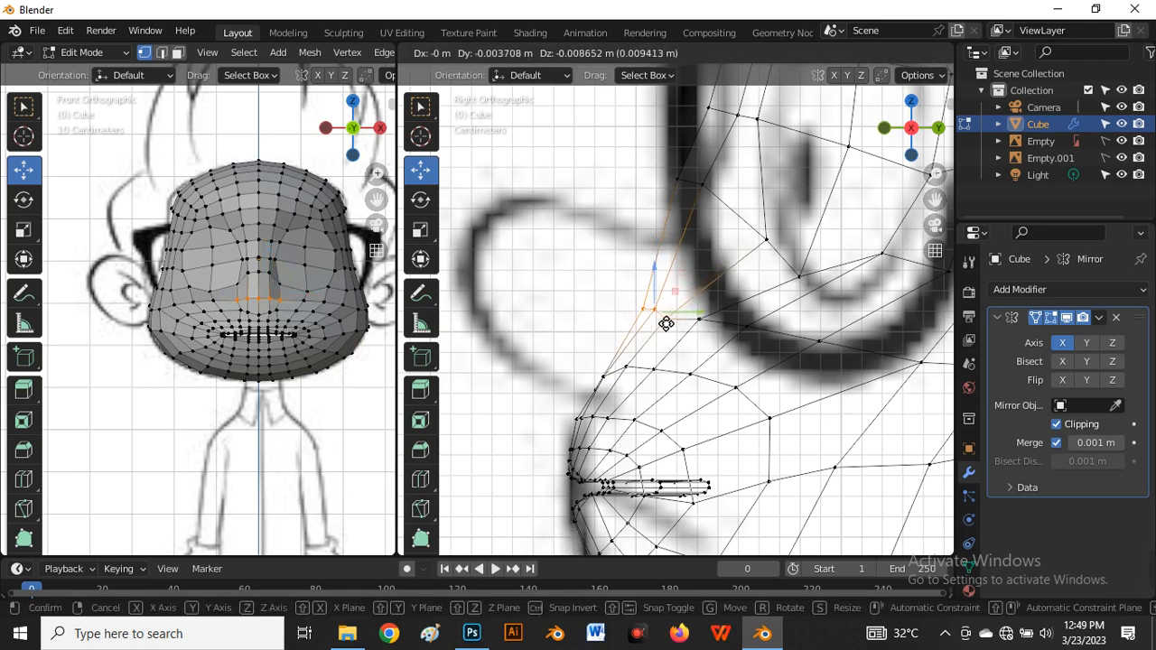
pyautogui.click(667, 323)
pyautogui.click(711, 329)
pyautogui.press('g')
pyautogui.click(711, 331)
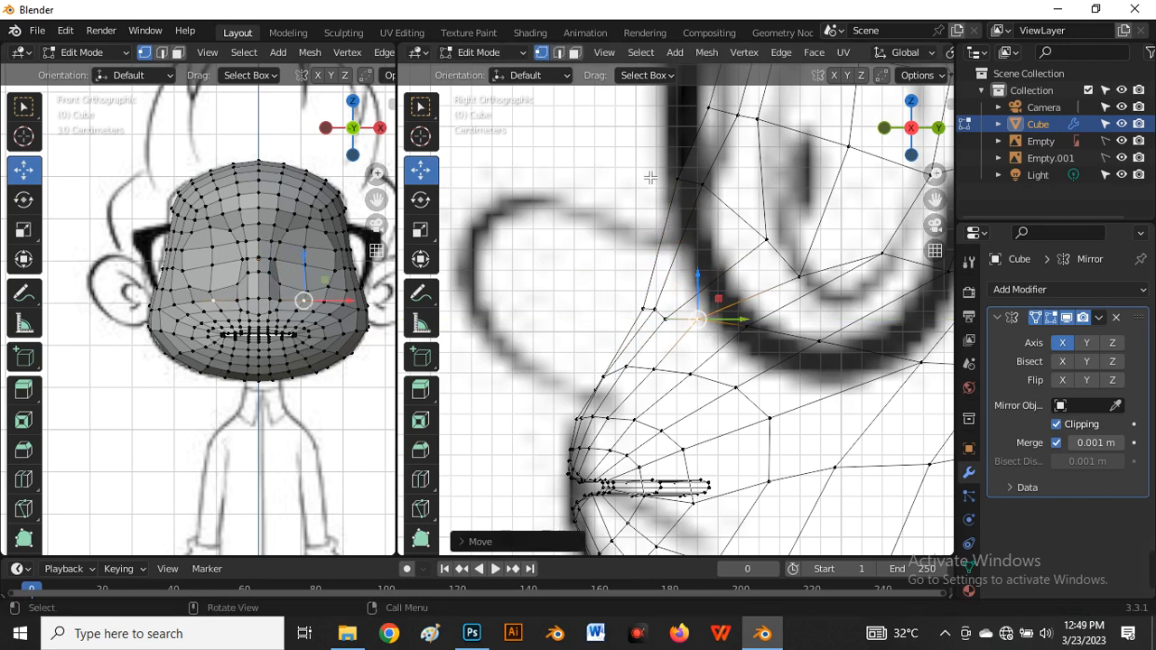
# Select the top row of nose vertices and lower it in the side view to where the nose outline meets the glasses
pyautogui.click(709, 188)
pyautogui.press('g')
pyautogui.click(690, 188)
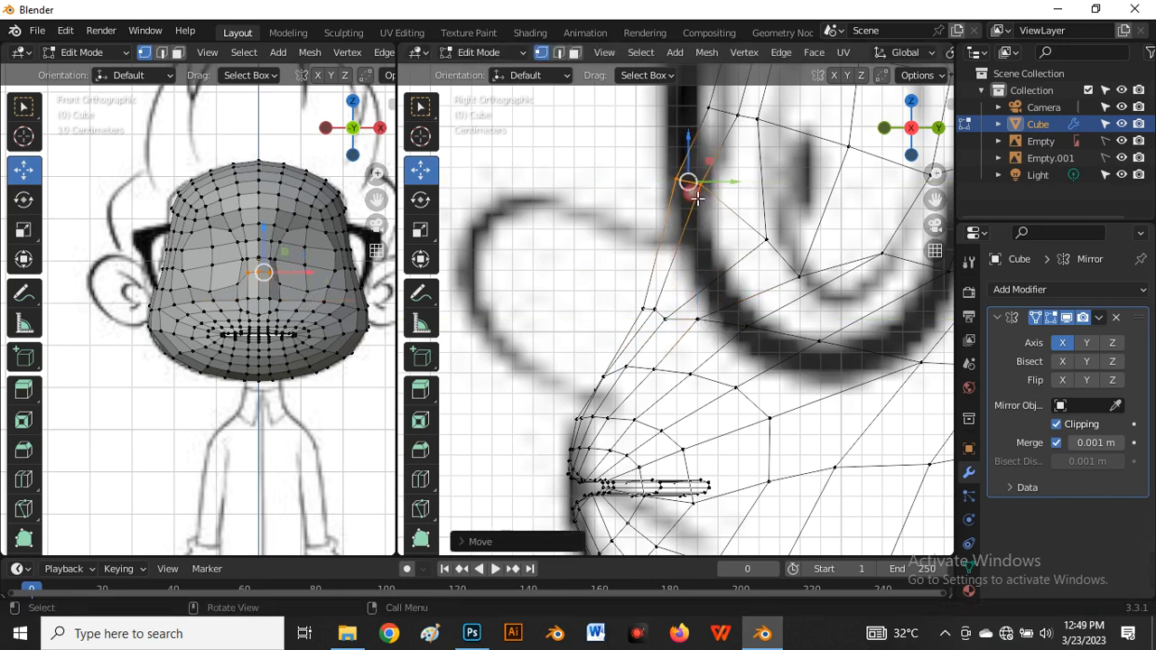
pyautogui.press('g')
pyautogui.click(685, 264)
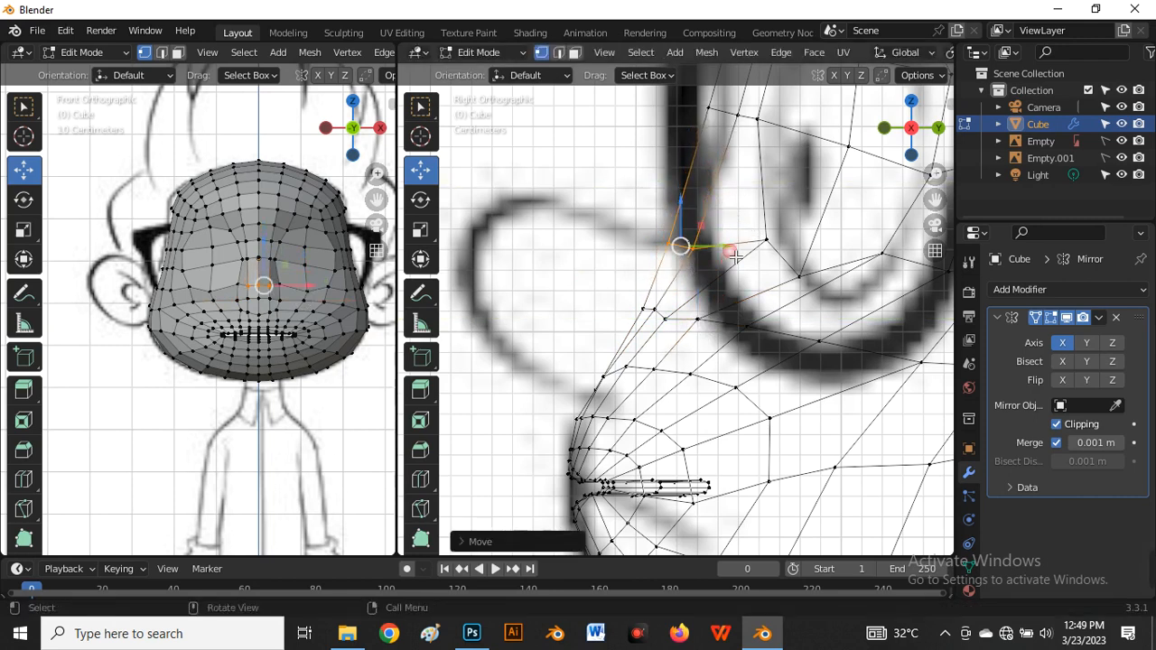
# Move the vertex at the upper side of the nose base slightly forward and up in the side view
pyautogui.press('KP_Decimal')
pyautogui.click(764, 307)
pyautogui.press('g')
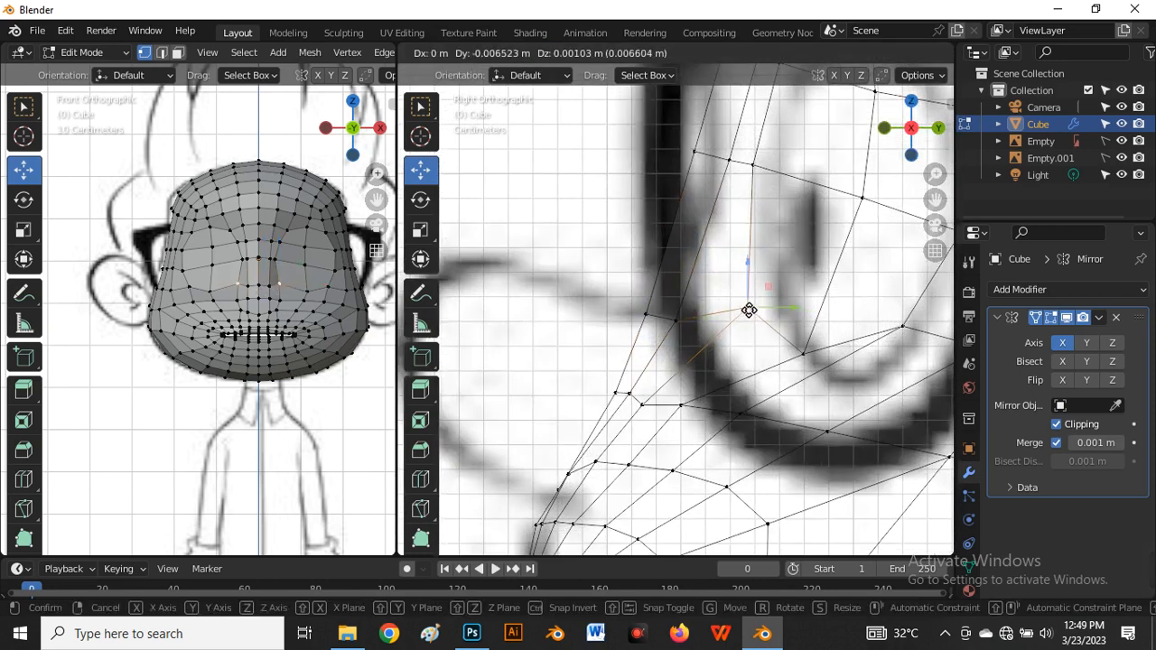
pyautogui.click(736, 301)
pyautogui.scroll(-5, 601, 292)
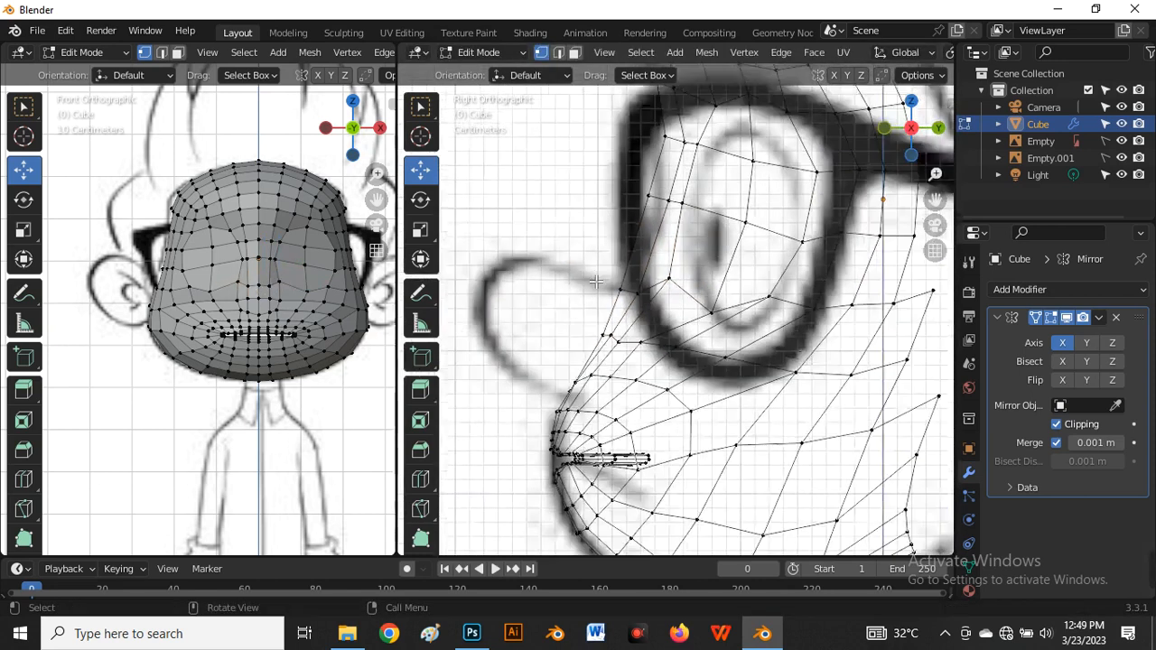
# Switch to face selection and select the nose-base faces above the mouth in the front view
pyautogui.hotkey('alt', 'z')
pyautogui.scroll(3, 601, 291)
pyautogui.scroll(4, 258, 303)
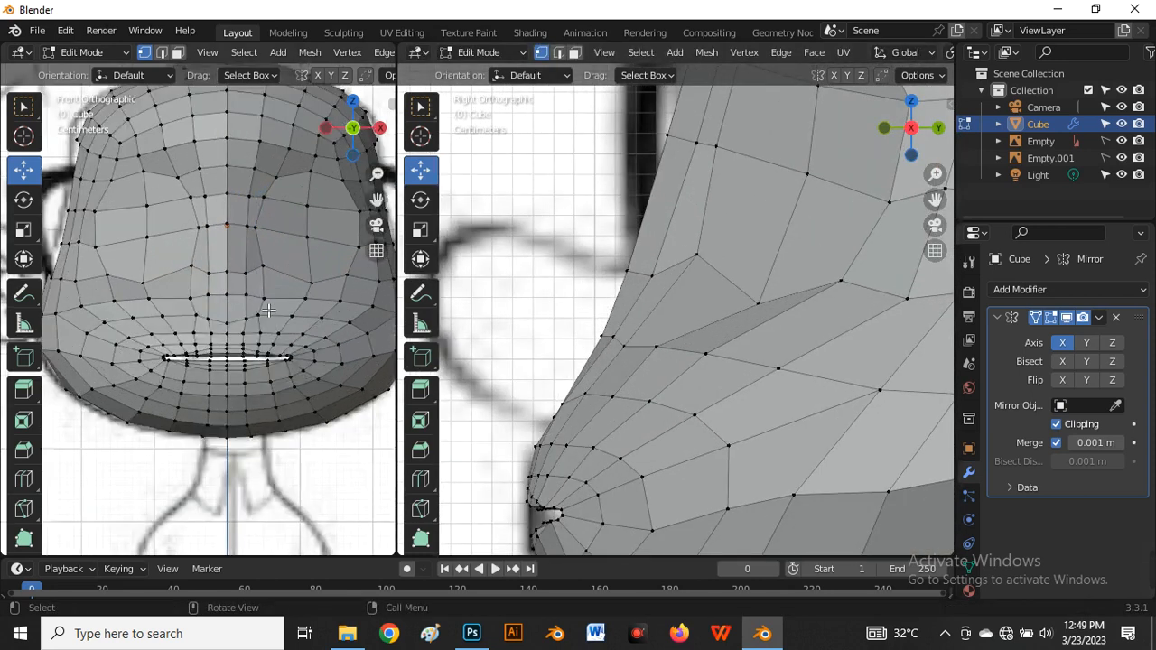
pyautogui.press('3')
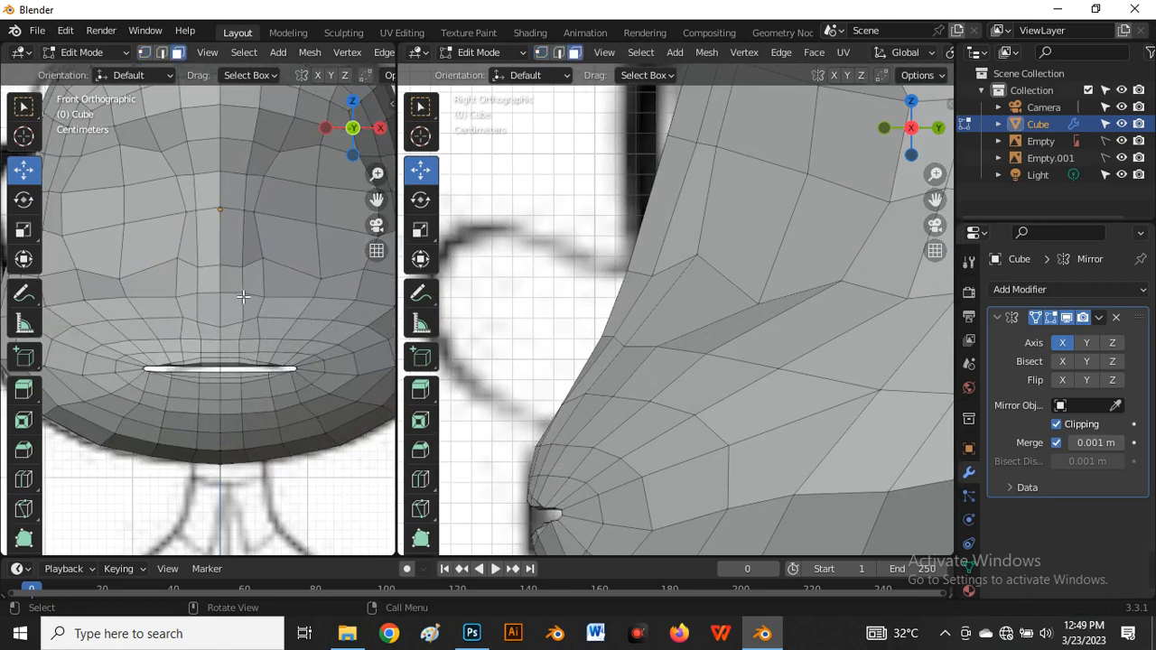
pyautogui.click(189, 287)
pyautogui.keyDown('shift'); pyautogui.click(233, 294); pyautogui.keyUp('shift')
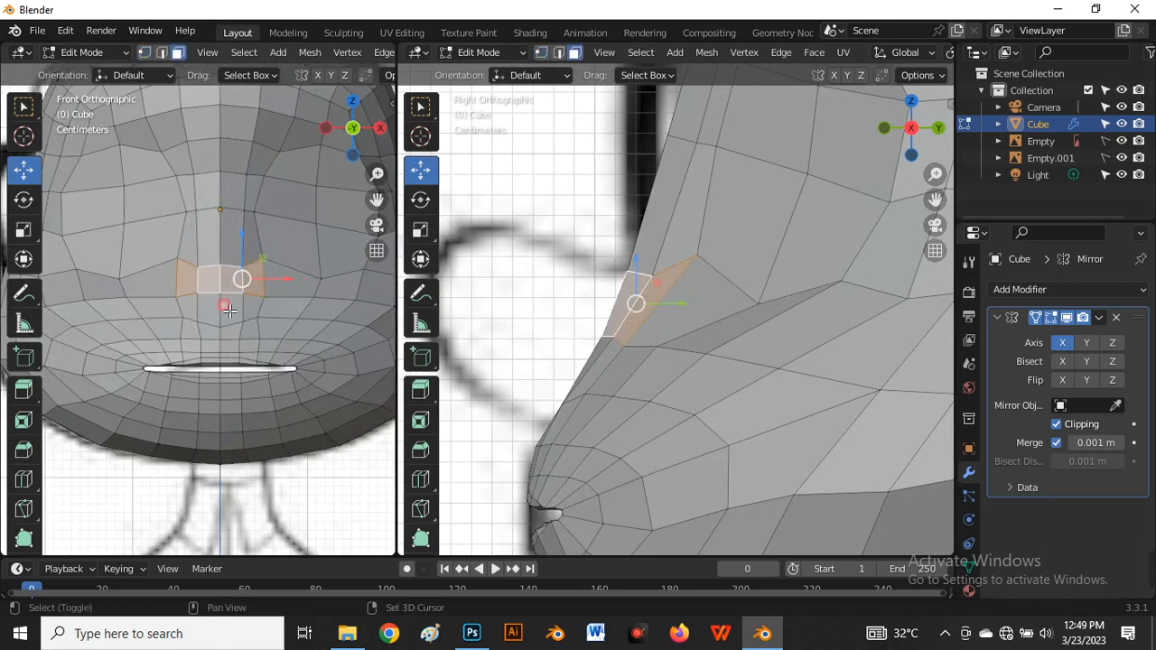
pyautogui.keyDown('shift'); pyautogui.click(230, 310); pyautogui.keyUp('shift')
pyautogui.keyDown('shift'); pyautogui.click(206, 323); pyautogui.keyUp('shift')
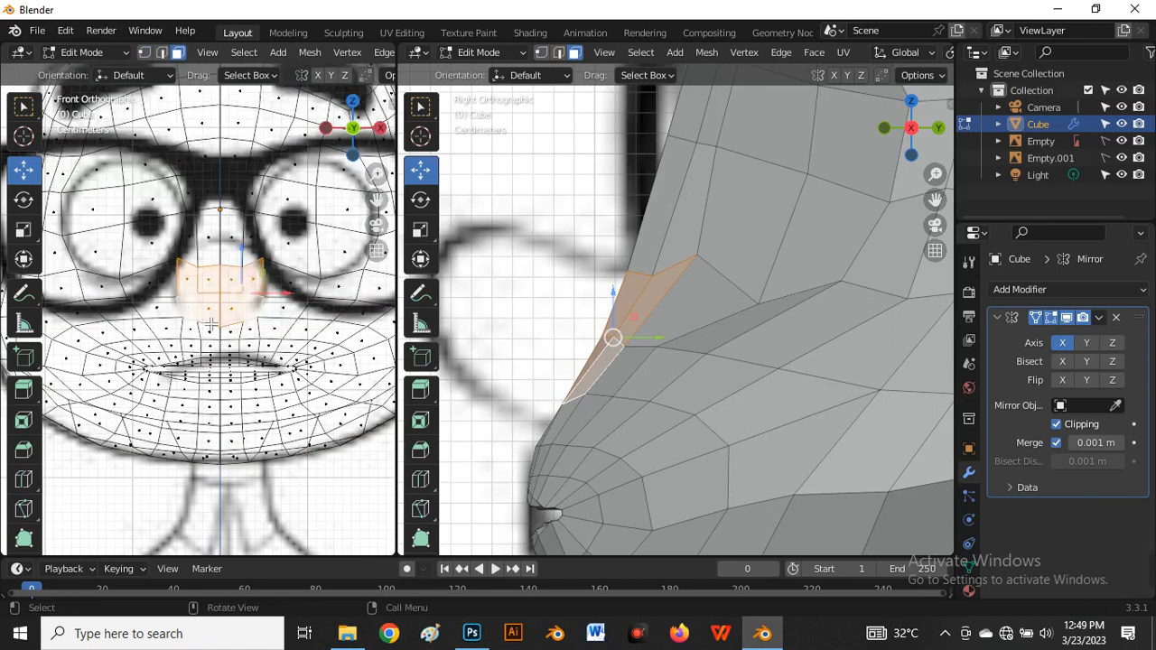
# Extrude the selected nose faces and pull them forward along the Y axis by about 0.078 m
pyautogui.scroll(-4, 673, 307)
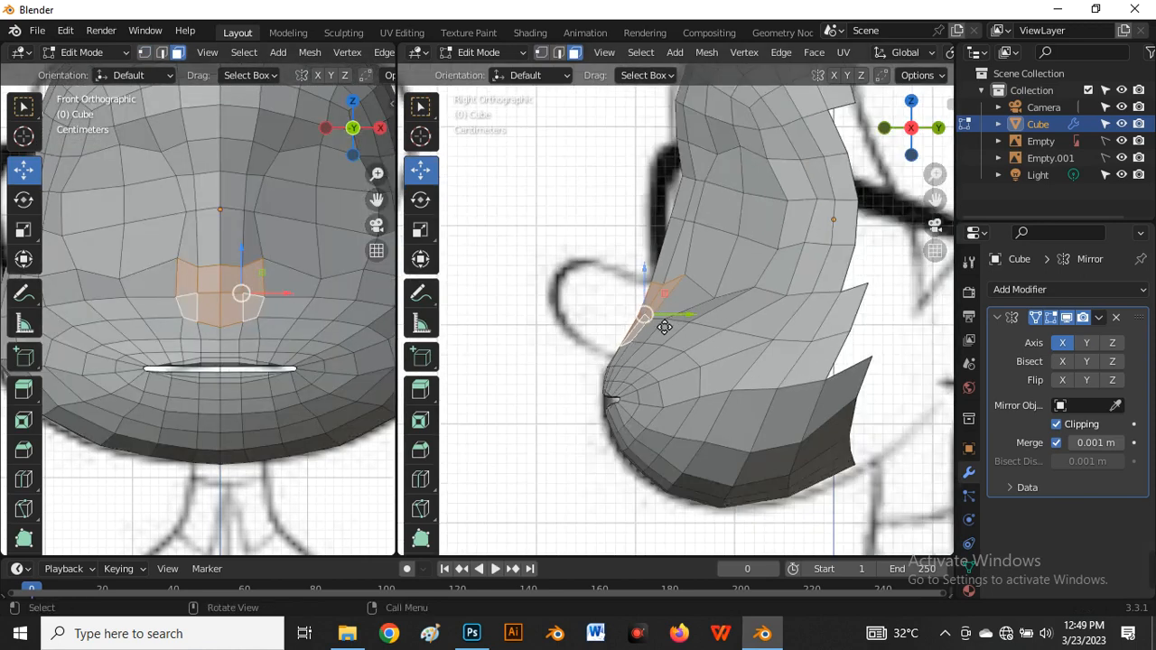
pyautogui.press('e')
pyautogui.rightClick(708, 303)
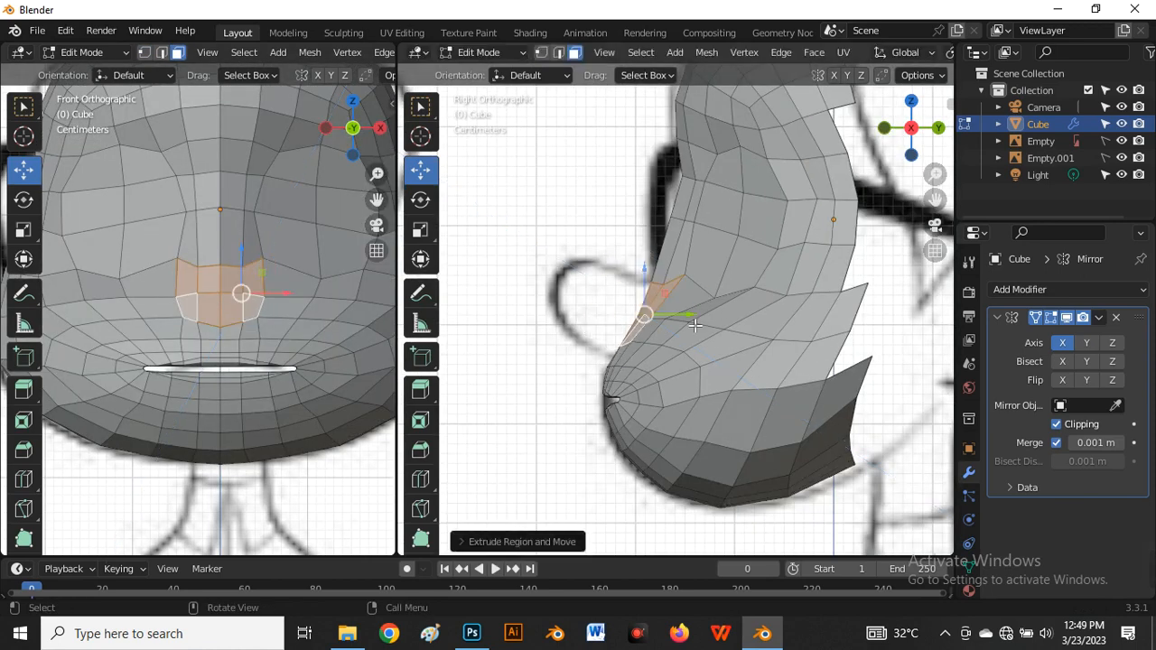
pyautogui.press('g')
pyautogui.press('y')
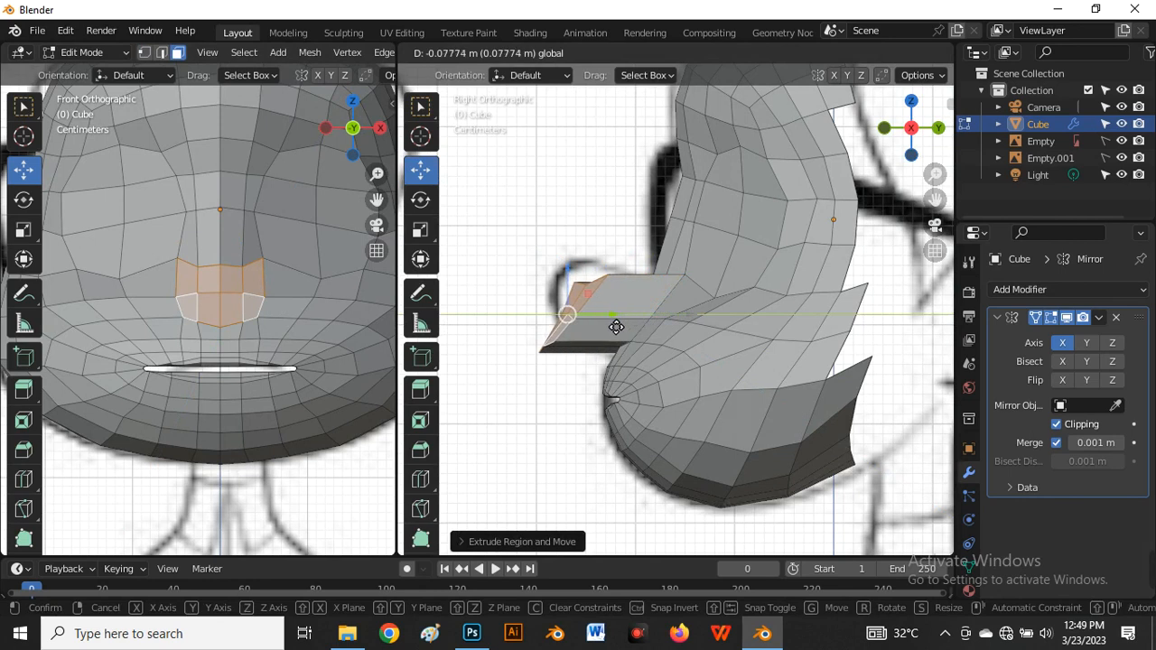
pyautogui.click(616, 327)
pyautogui.scroll(1, 568, 316)
# Move the extruded middle vertex row to the drawn nose tip, and the bottom row back to the drawn underside in the side view
pyautogui.press('1')
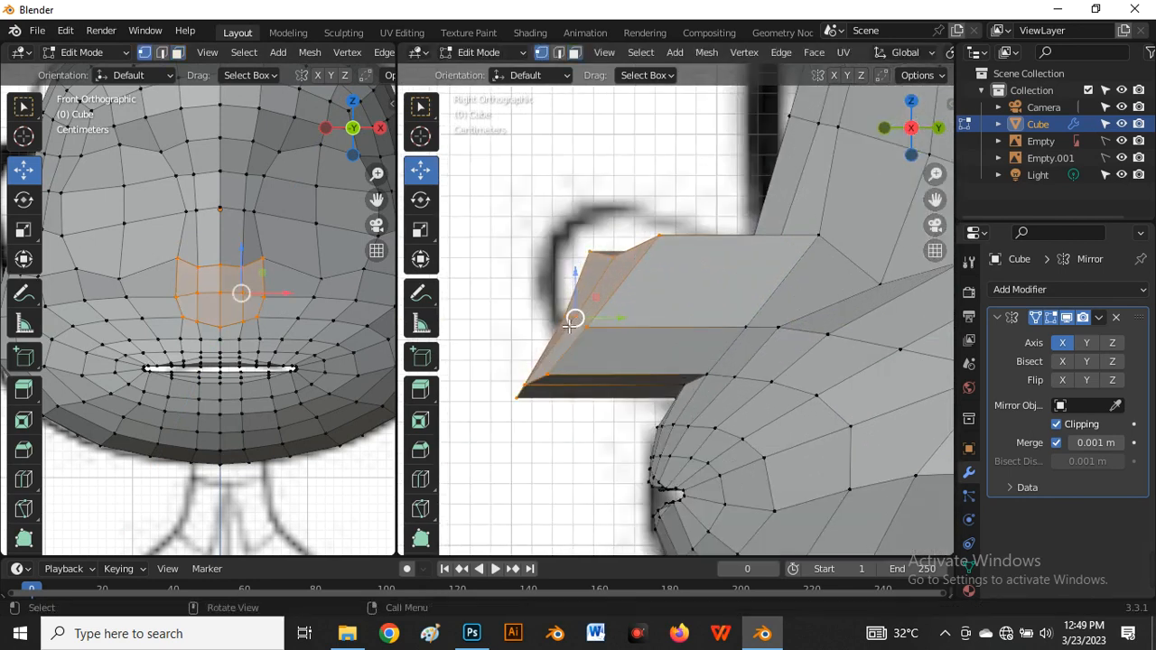
pyautogui.scroll(-2, 575, 318)
pyautogui.hotkey('alt', 'z')
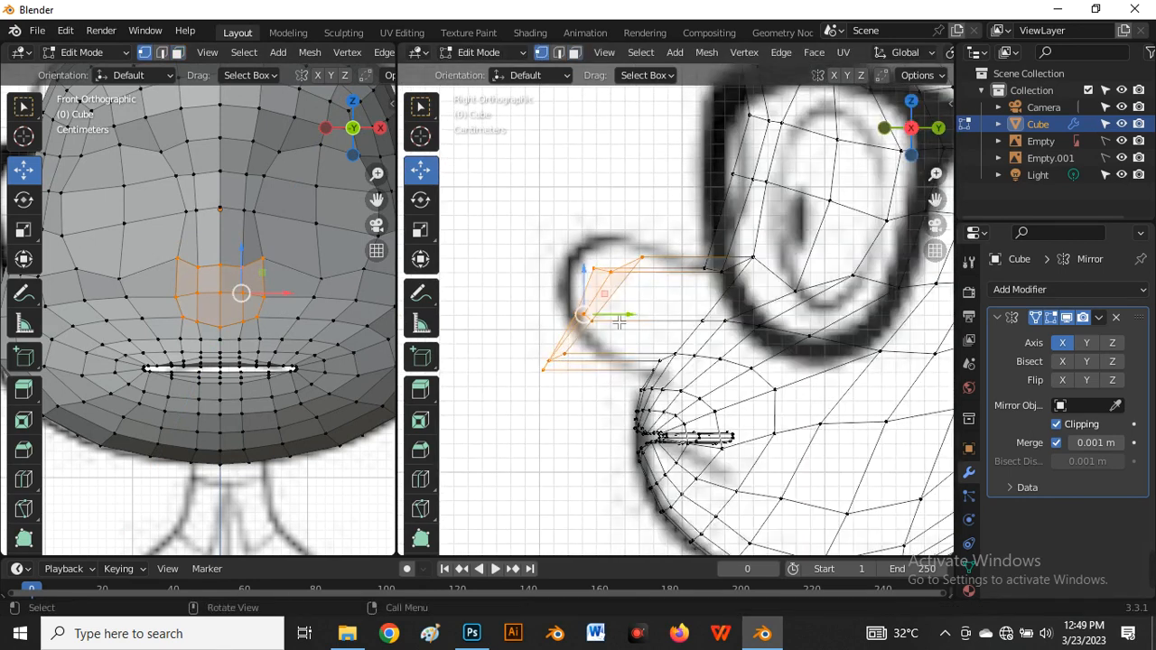
pyautogui.scroll(2, 618, 321)
pyautogui.press('g')
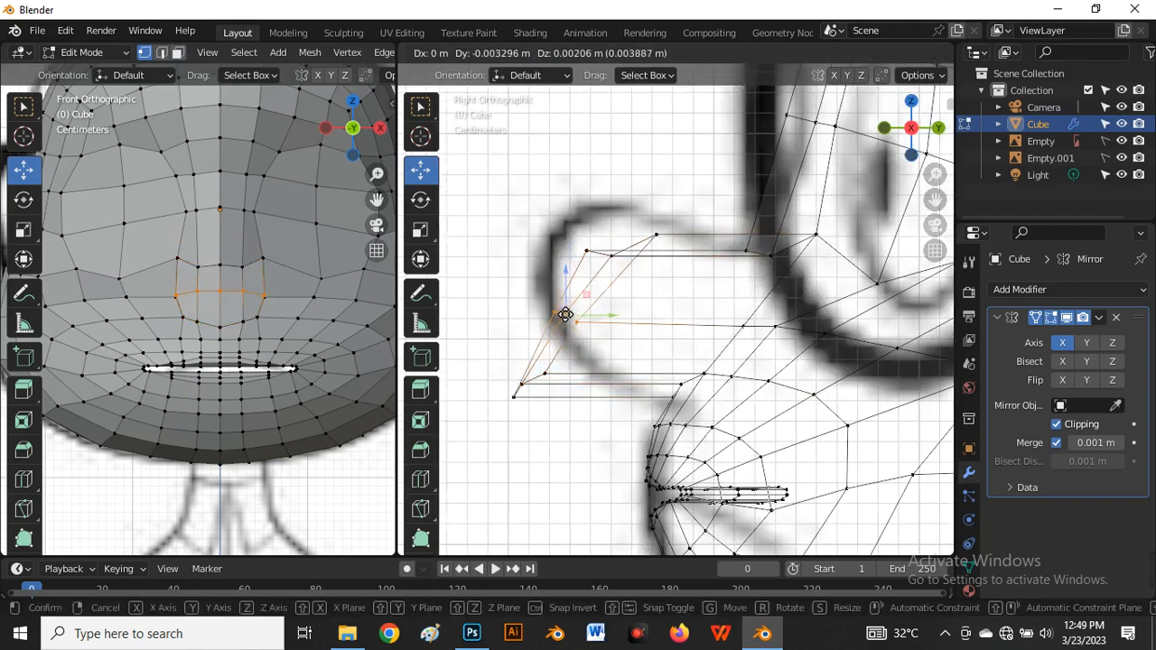
pyautogui.click(521, 347)
pyautogui.moveTo(496, 336); pyautogui.dragTo(553, 403)
pyautogui.press('g')
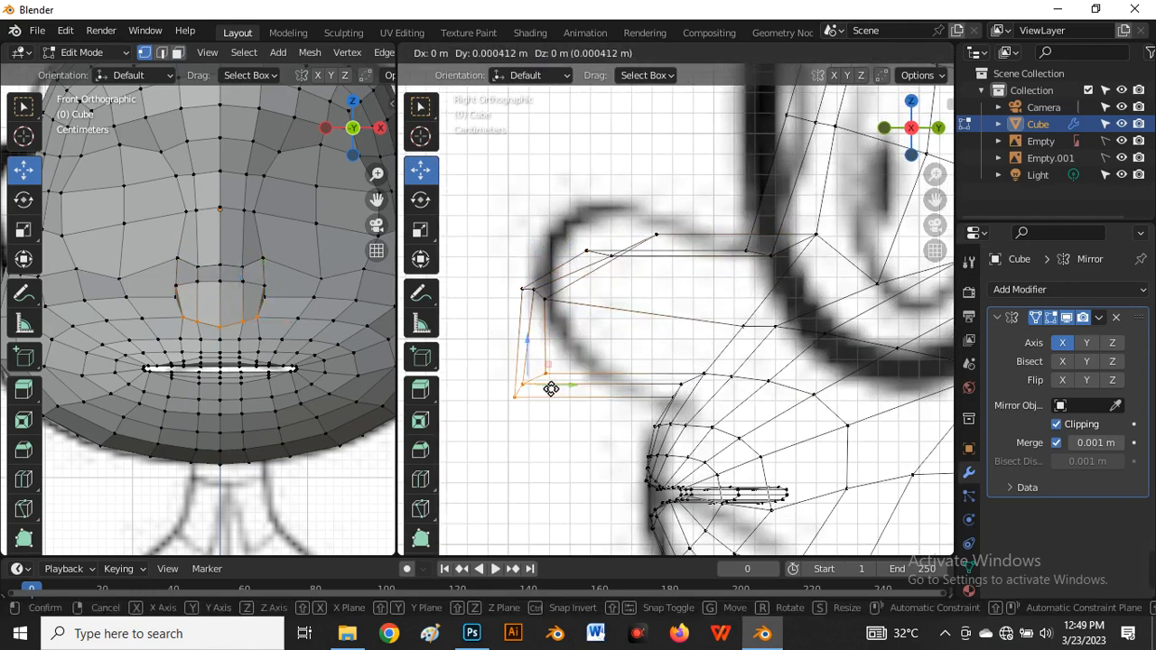
pyautogui.moveTo(616, 378); pyautogui.dragTo(617, 379)
# Select the top vertex row of the extruded nose and raise it to the drawing's upper nose outline
pyautogui.moveTo(568, 227); pyautogui.dragTo(690, 271)
pyautogui.moveTo(635, 246); pyautogui.dragTo(635, 246)
pyautogui.click(635, 247)
pyautogui.press('g')
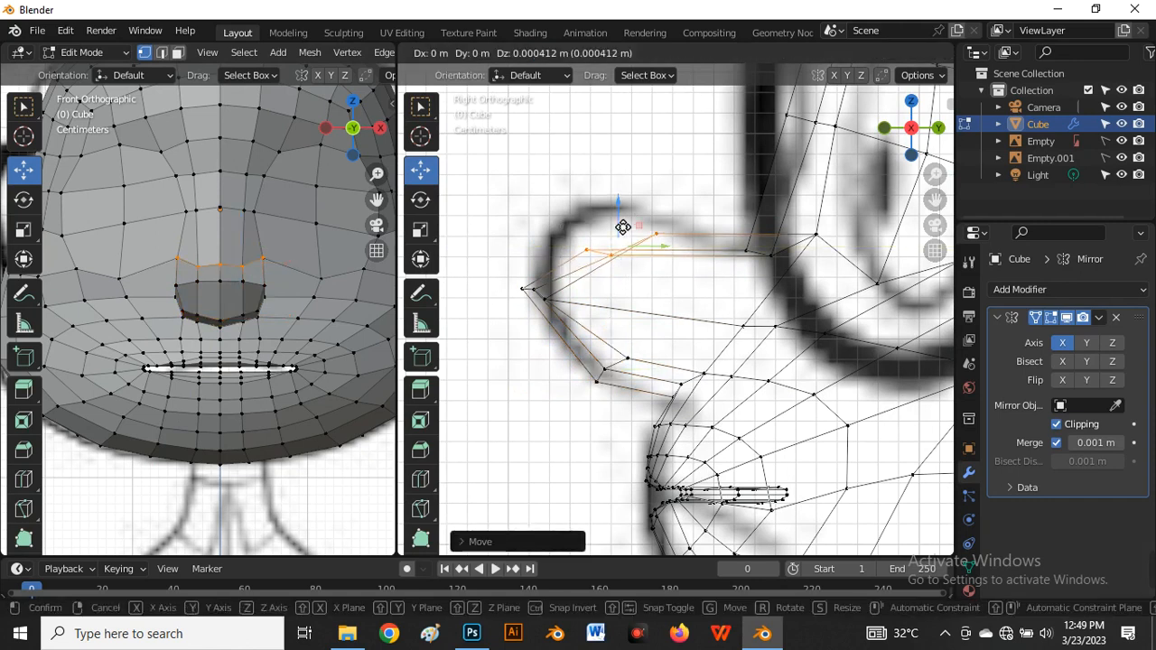
pyautogui.click(624, 215)
# Try moving the nose's top vertex row backward along the Y axis, and undo that move
pyautogui.scroll(-4, 710, 221)
pyautogui.press('g')
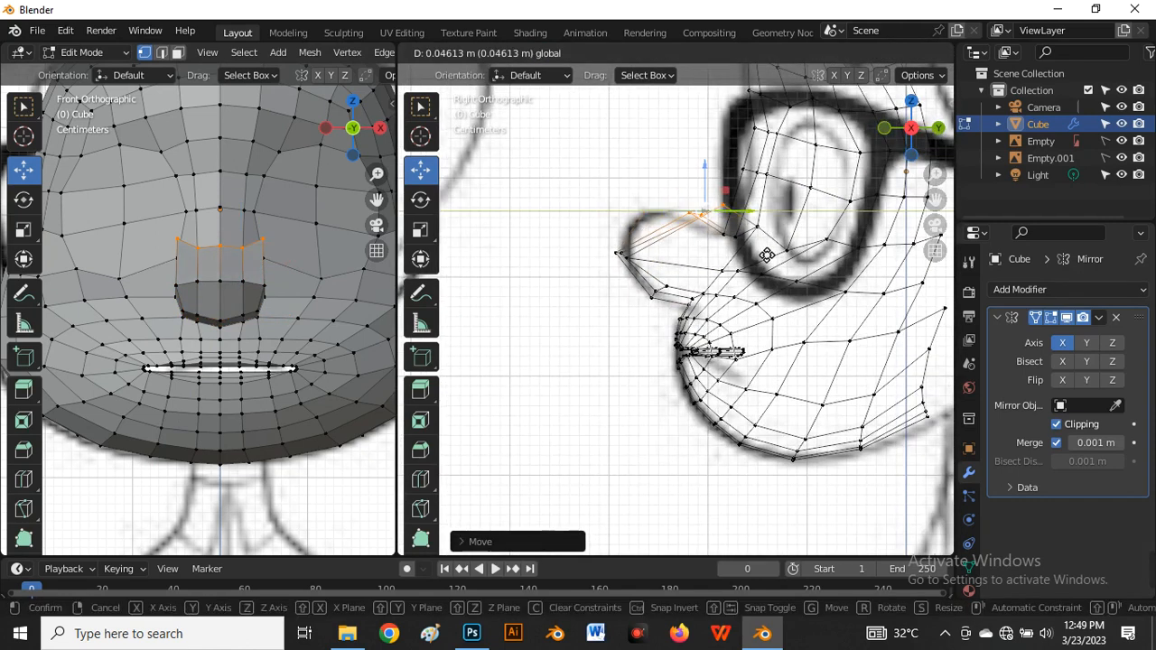
pyautogui.click(754, 255)
pyautogui.hotkey('ctrl', 'z')
# Select the vertices where the top of the nose meets the face and shift them slightly forward along the Y axis
pyautogui.scroll(3, 738, 242)
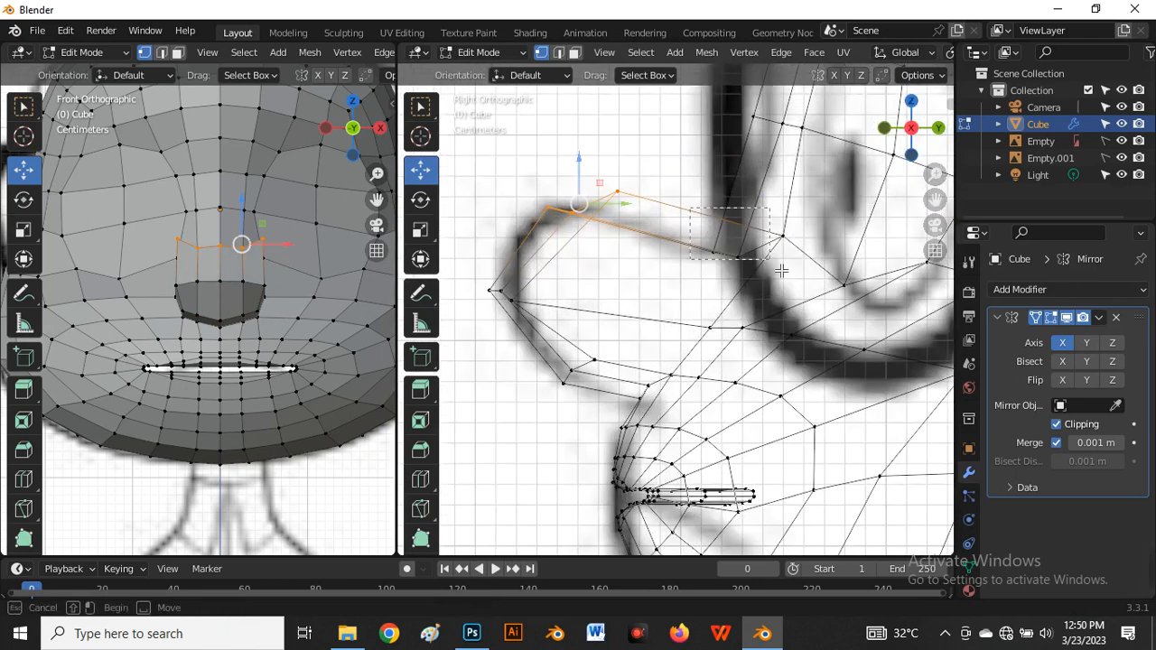
pyautogui.press('g')
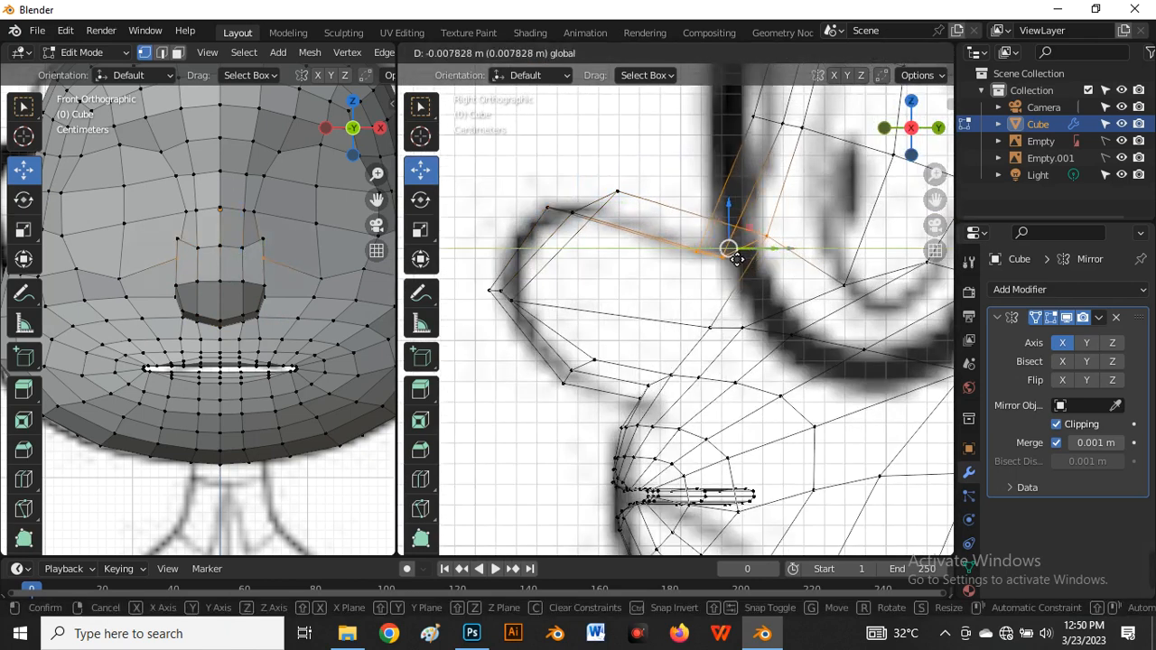
pyautogui.click(730, 249)
pyautogui.scroll(-2, 731, 251)
pyautogui.scroll(3, 621, 289)
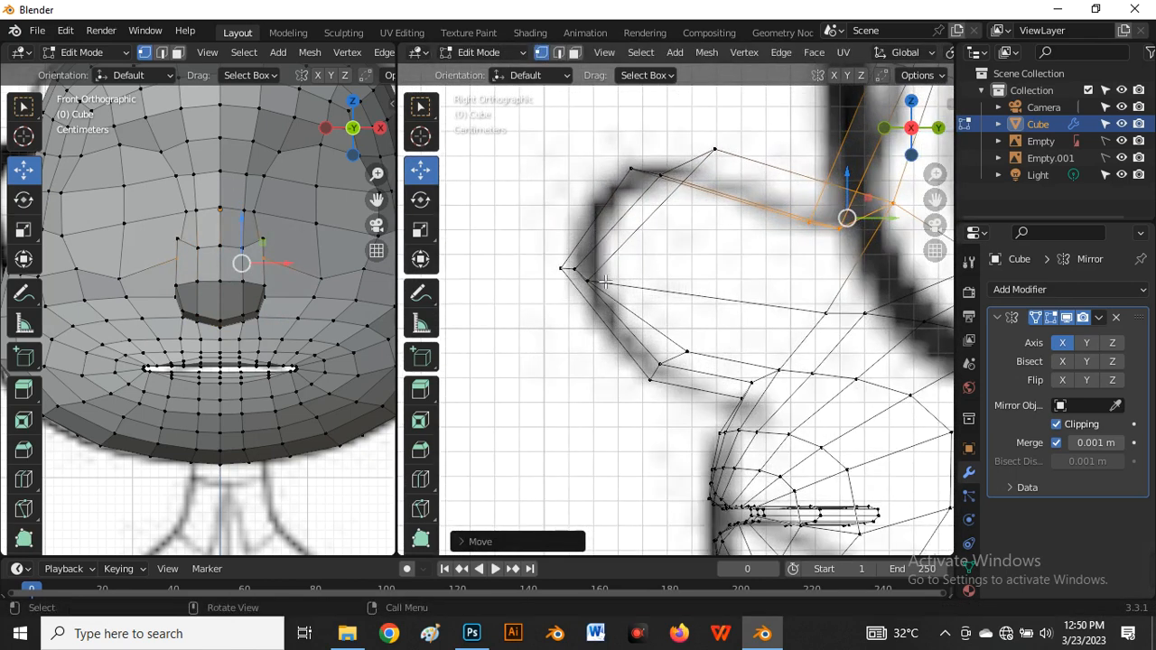
# Lower the nose's upper side vertex onto the drawn outline, and bring the front centre vertex of the top row slightly down
pyautogui.click(718, 151)
pyautogui.press('g')
pyautogui.click(713, 196)
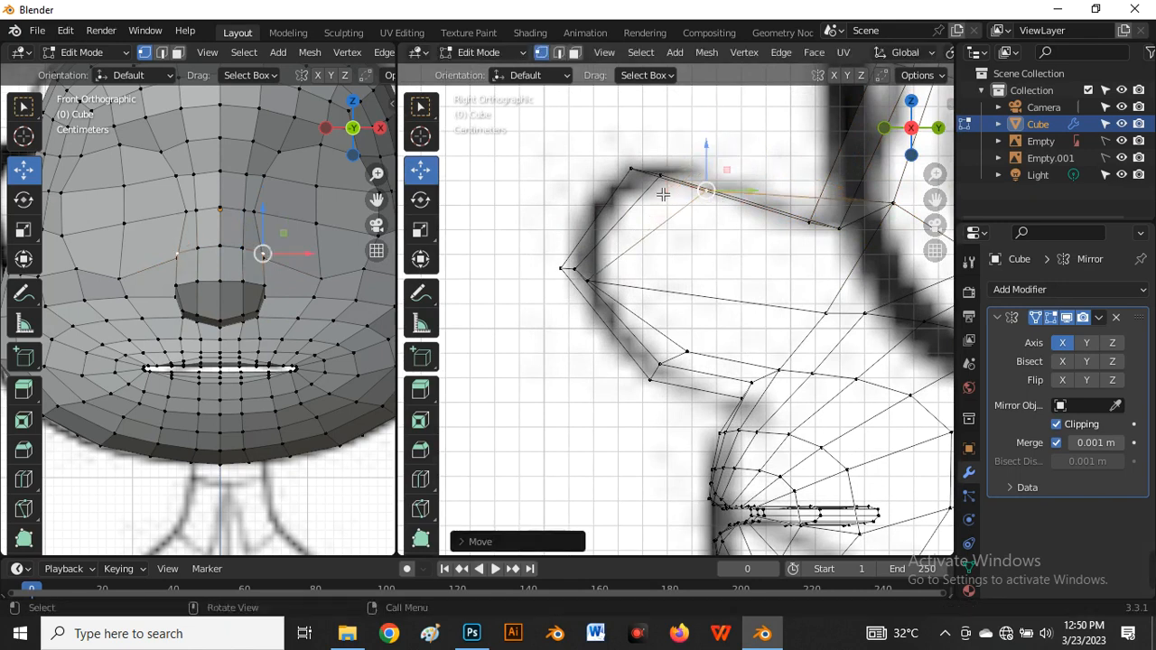
pyautogui.scroll(2, 662, 195)
pyautogui.click(619, 154)
pyautogui.press('g')
pyautogui.click(621, 169)
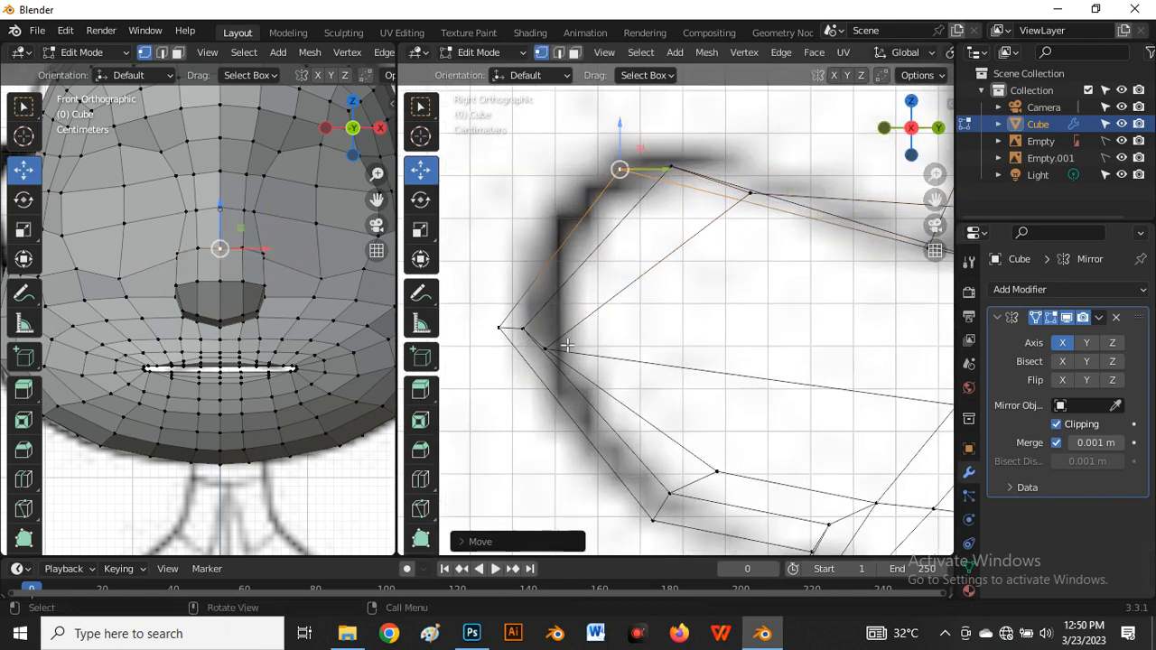
# Move the outermost side vertex of the nose tip's middle row backward in the side view
pyautogui.click(546, 346)
pyautogui.hotkey('alt', 'z')
pyautogui.scroll(-2, 542, 310)
pyautogui.scroll(2, 547, 316)
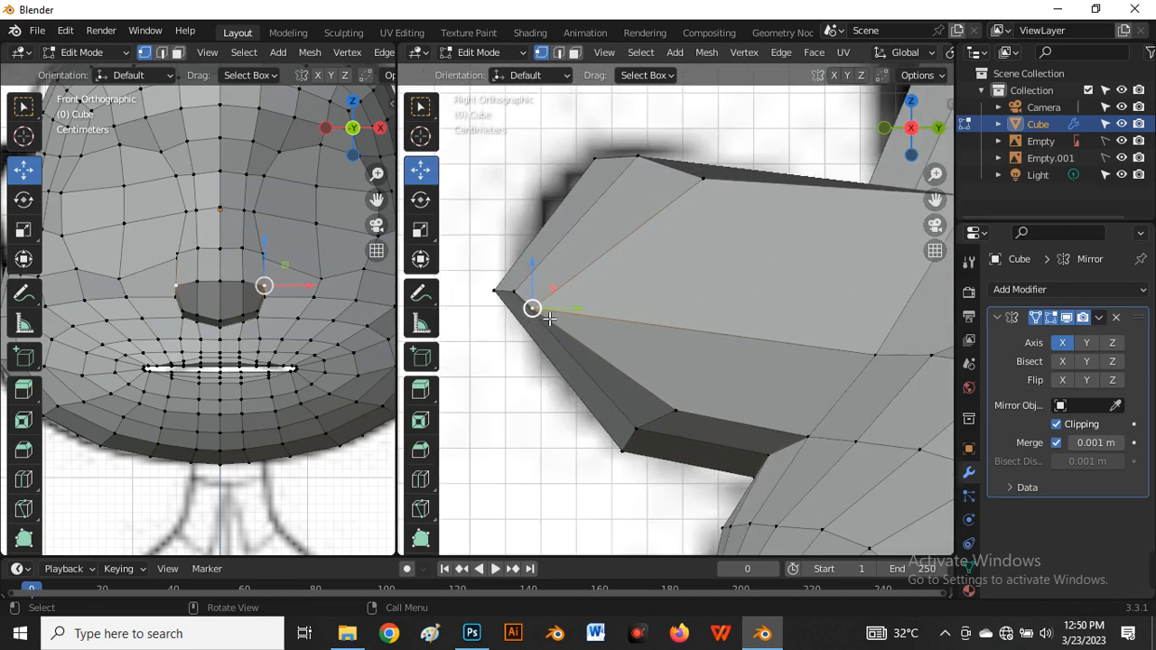
pyautogui.press('g')
pyautogui.click(635, 299)
pyautogui.scroll(-1, 592, 277)
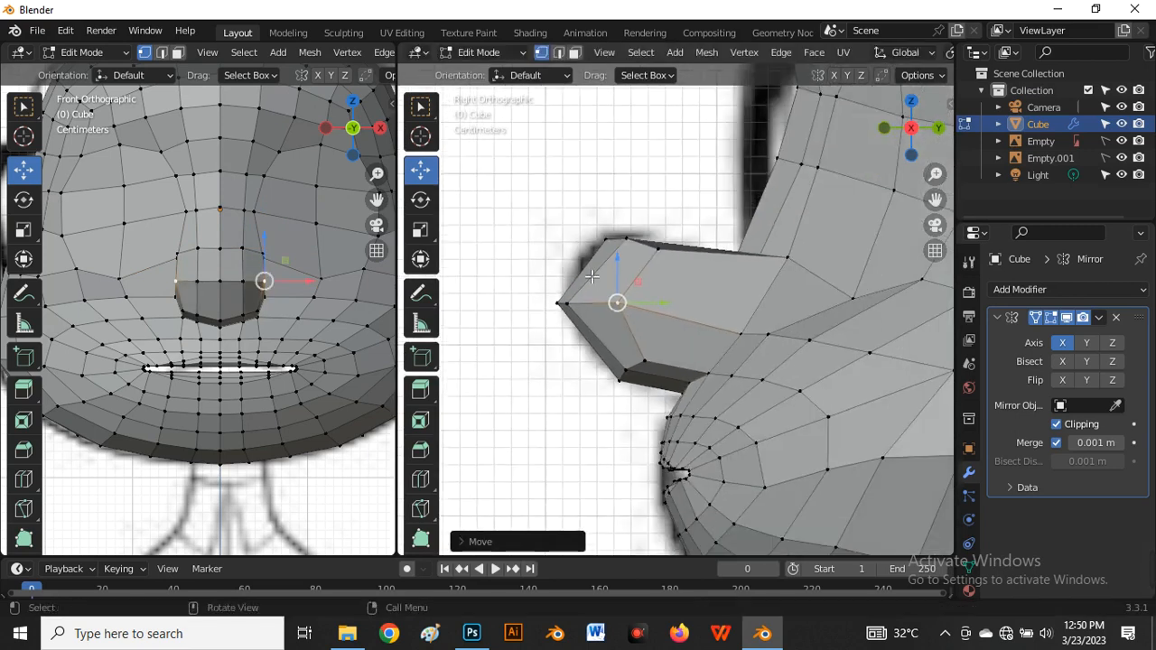
# Move the inner side vertex and the centre vertex of the nose tip slightly backward in the side view
pyautogui.click(558, 303)
pyautogui.scroll(2, 566, 301)
pyautogui.press('g')
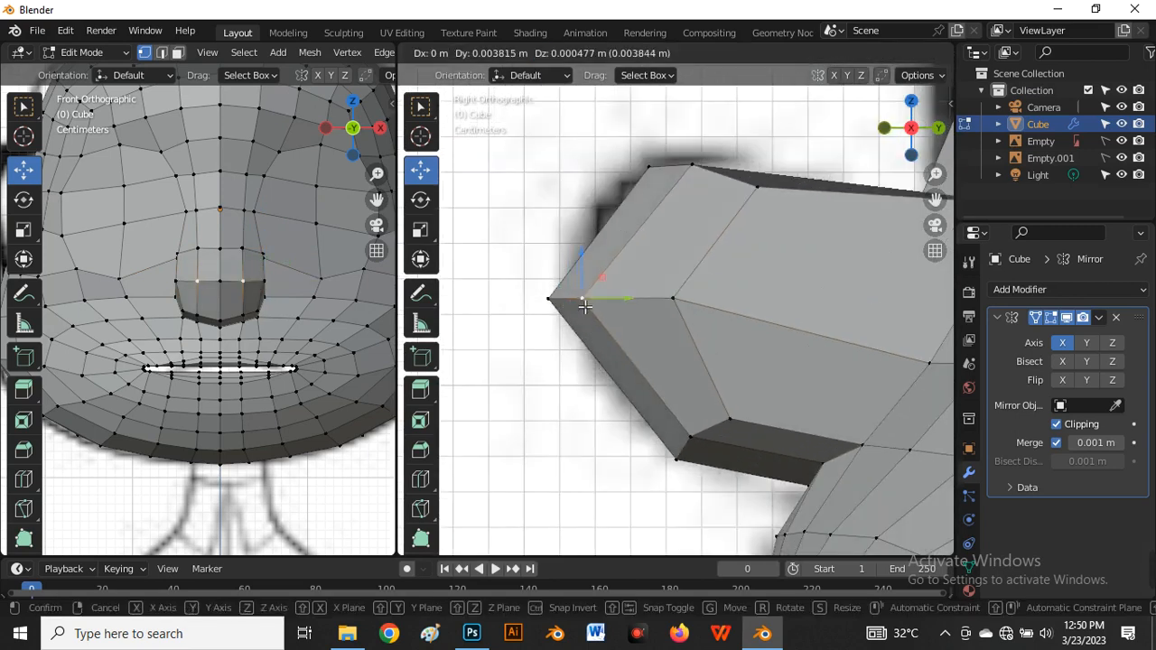
pyautogui.click(552, 305)
pyautogui.press('g')
pyautogui.click(570, 305)
# Select all front vertices of the nose with see-through display and rotate them so the lower end tips slightly forward
pyautogui.moveTo(539, 277); pyautogui.dragTo(718, 373)
pyautogui.scroll(-2, 578, 238)
pyautogui.hotkey('alt', 'z')
pyautogui.moveTo(532, 173); pyautogui.dragTo(679, 380)
pyautogui.press('r')
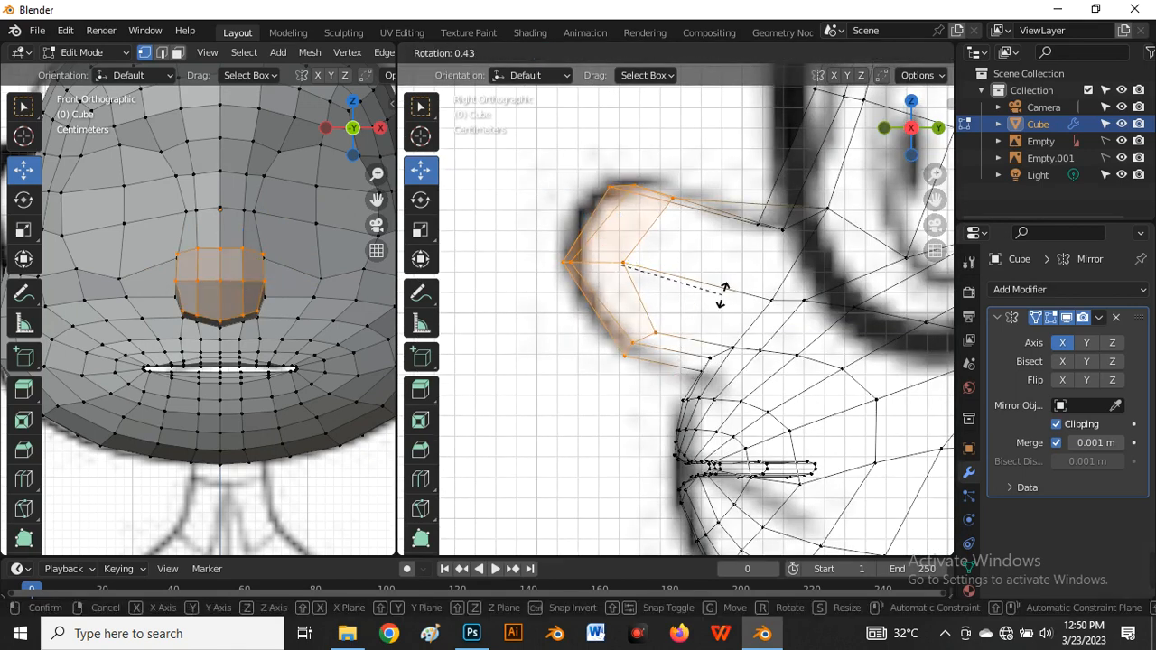
pyautogui.click(762, 339)
pyautogui.scroll(-3, 693, 250)
pyautogui.scroll(3, 751, 235)
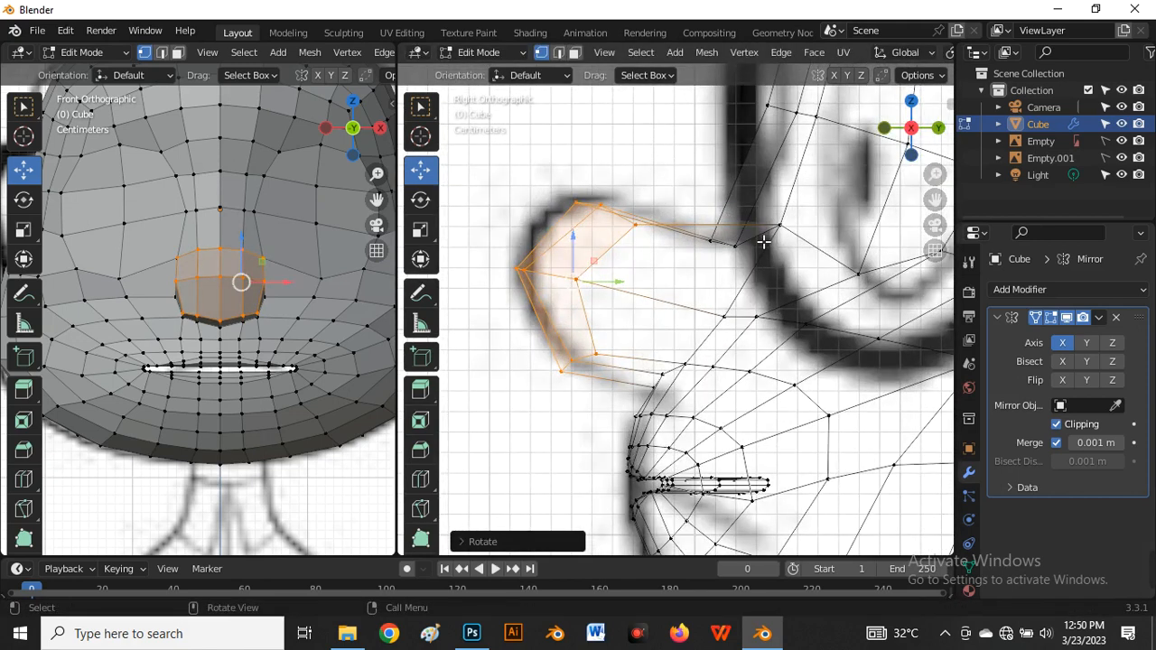
# Try lowering the side vertex where the top of the nose meets the face, and undo that move
pyautogui.hotkey('alt', 'z')
pyautogui.click(780, 225)
pyautogui.press('g')
pyautogui.click(771, 270)
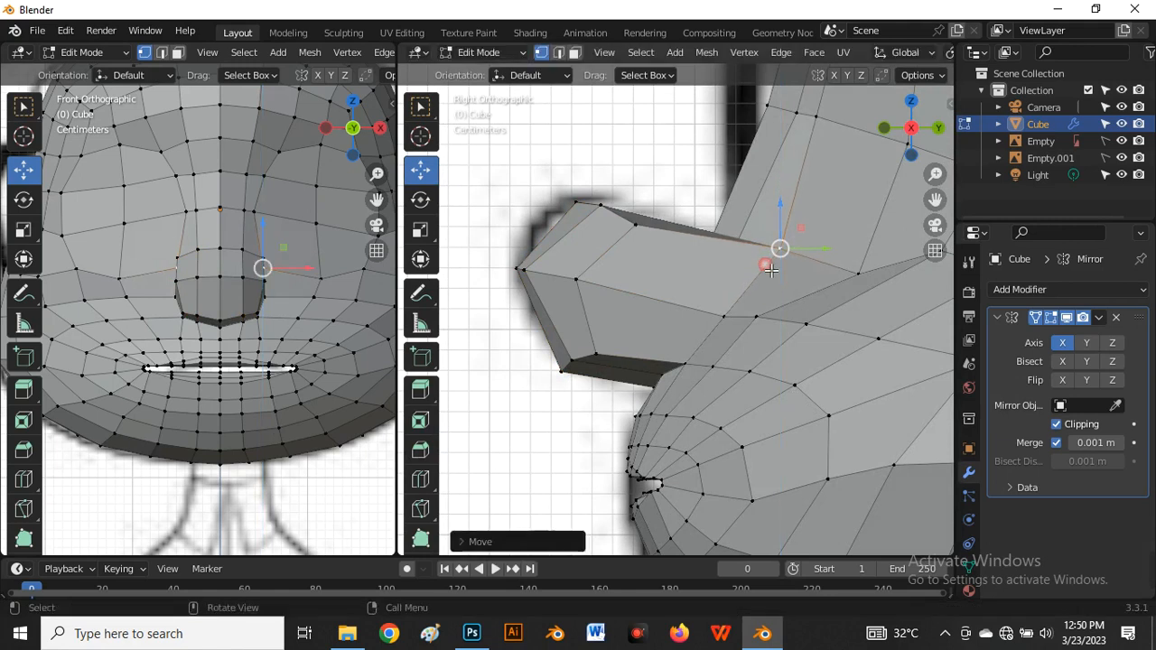
pyautogui.hotkey('ctrl', 'z')
# Try lowering the nose's upper side-base vertex and shifting it forward along the Y axis, and undo both moves
pyautogui.hotkey('alt', 'z')
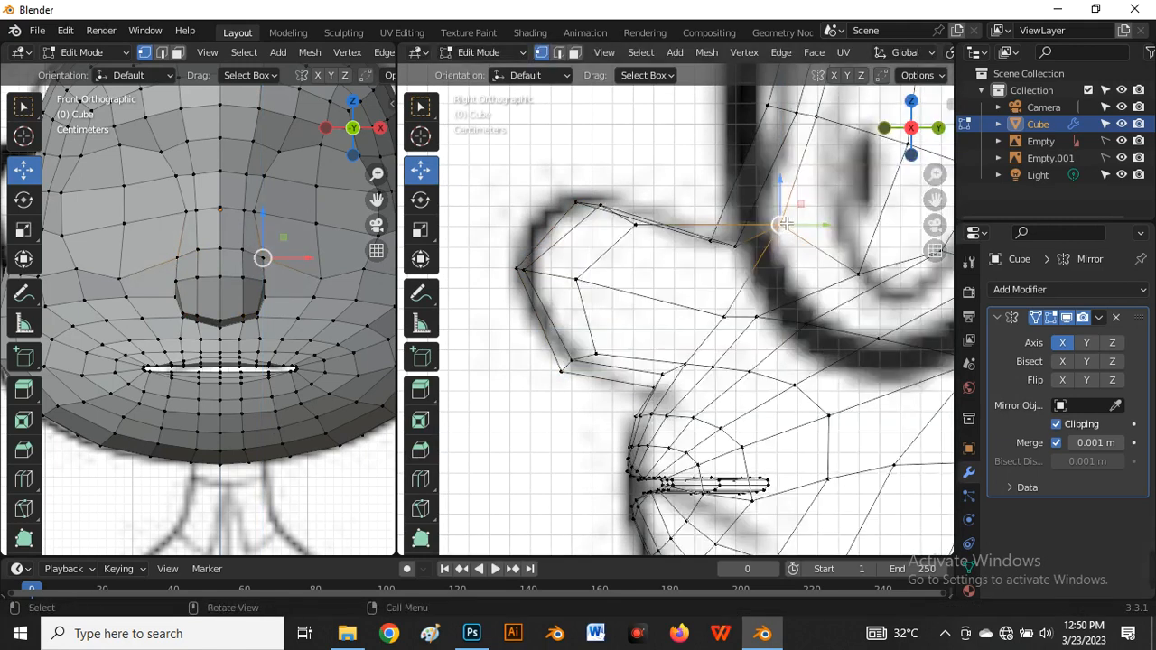
pyautogui.press('g')
pyautogui.click(770, 261)
pyautogui.press('g')
pyautogui.press('y')
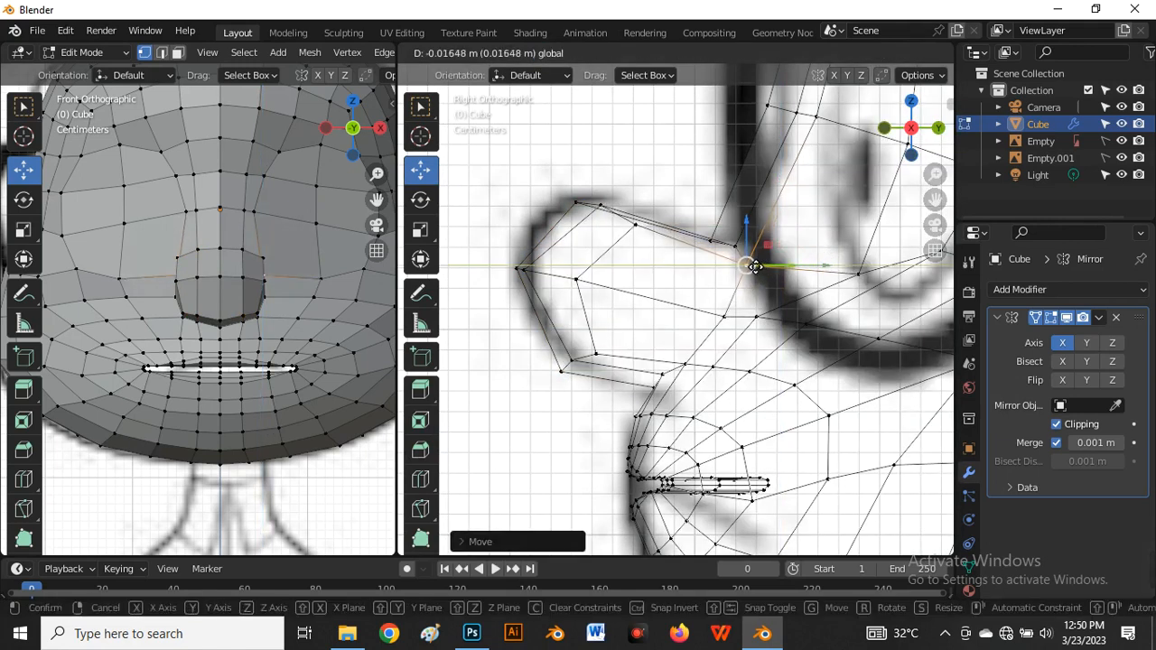
pyautogui.click(748, 266)
pyautogui.scroll(-3, 766, 264)
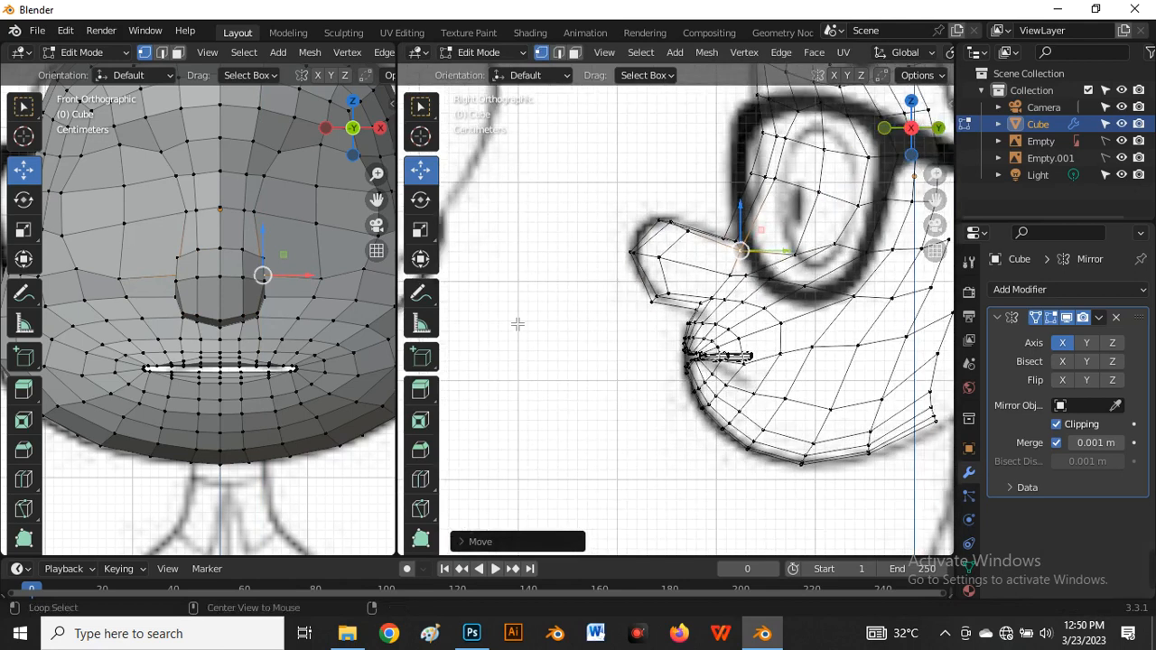
pyautogui.hotkey('alt', 'z')
pyautogui.scroll(3, 301, 269)
pyautogui.scroll(-2, 251, 301)
pyautogui.hotkey('ctrl', 'z')
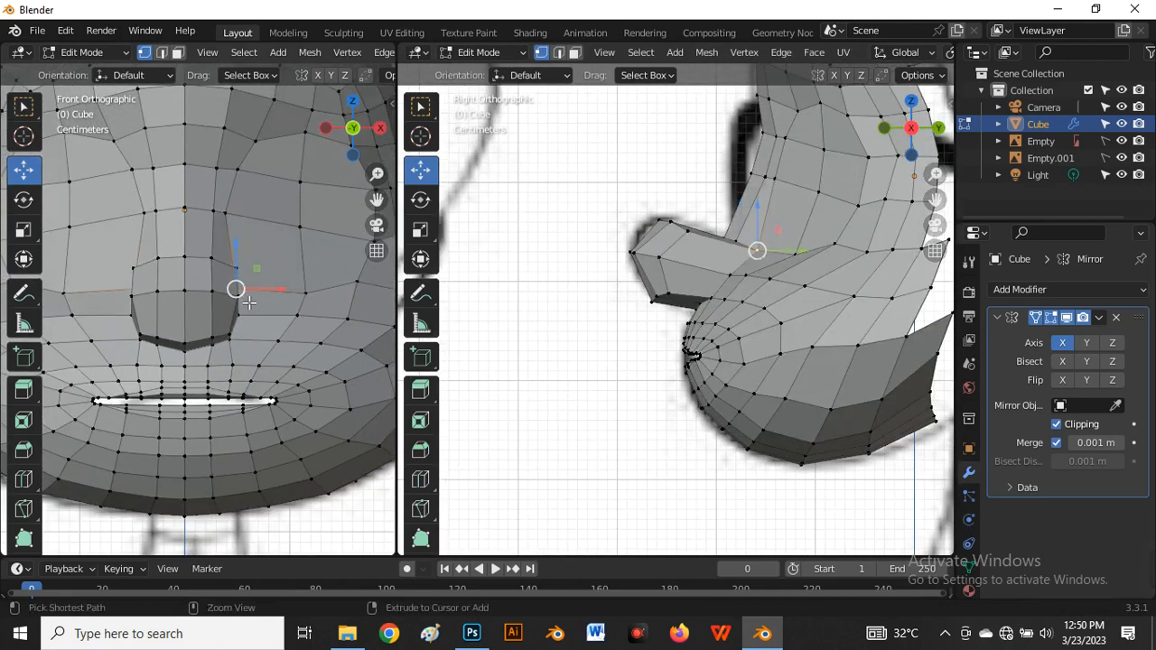
pyautogui.hotkey('ctrl', 'z')
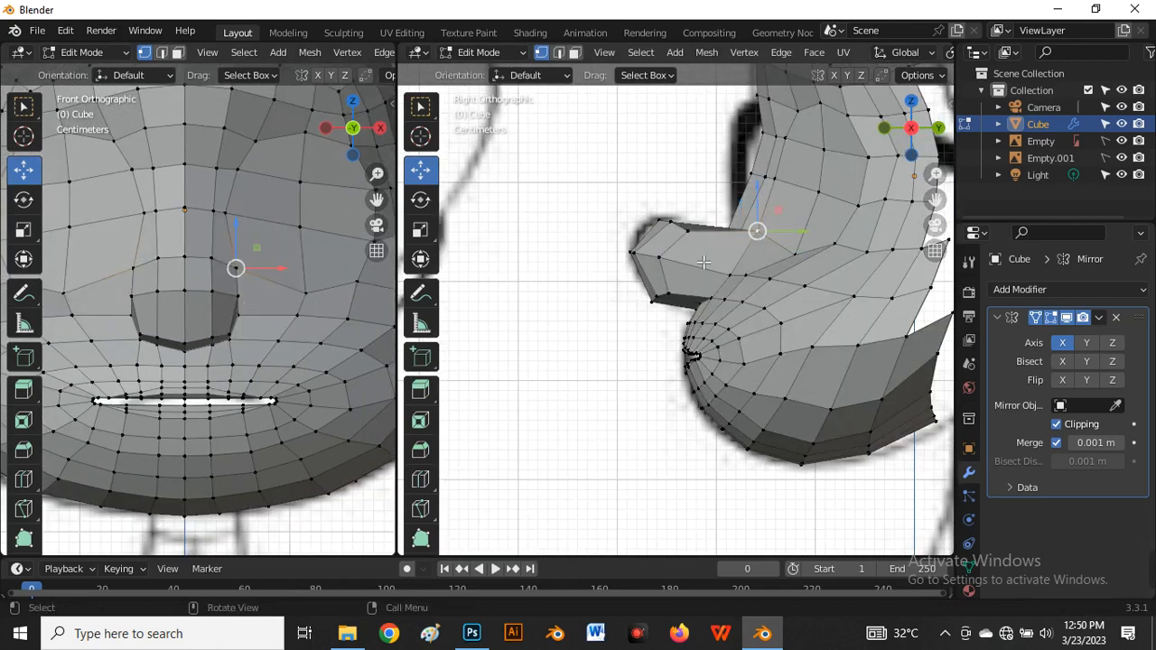
# Move the nose's upper side-base vertex down and forward to the front rim of the glasses in the side view
pyautogui.scroll(4, 791, 235)
pyautogui.moveTo(768, 244); pyautogui.dragTo(742, 265)
pyautogui.hotkey('alt', 'z')
pyautogui.scroll(-2, 722, 255)
pyautogui.scroll(2, 733, 254)
pyautogui.scroll(-3, 709, 258)
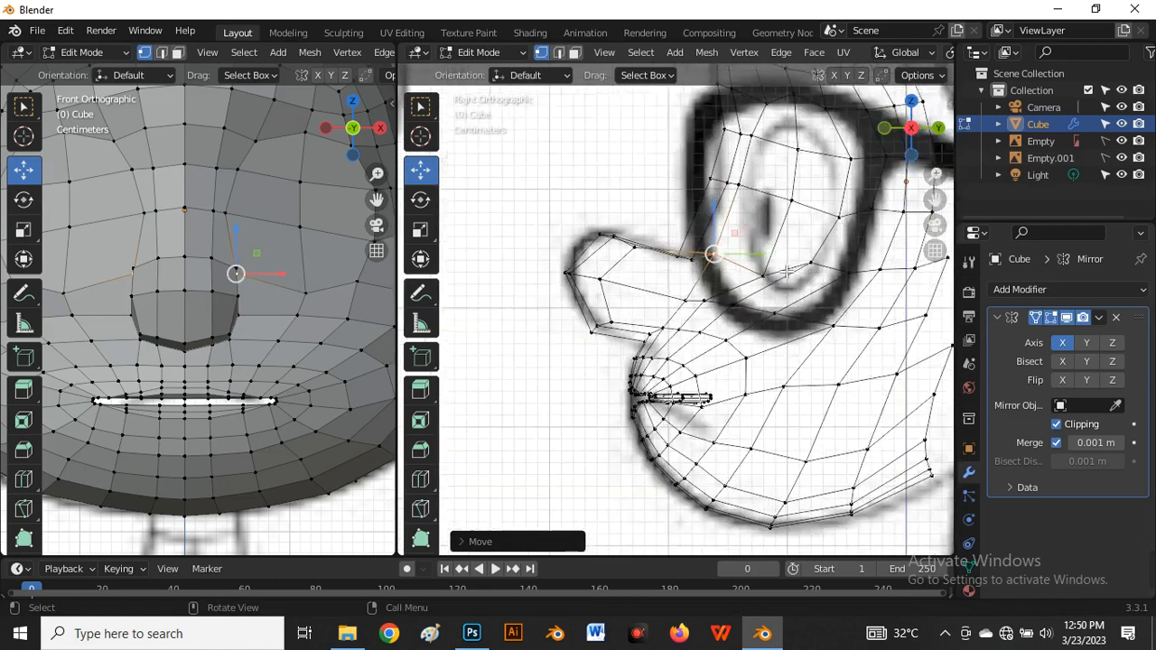
# Slide the cheek vertex below the eye along its edge, and move it down and forward to the drawn eye's lower edge
pyautogui.scroll(2, 766, 262)
pyautogui.click(826, 263)
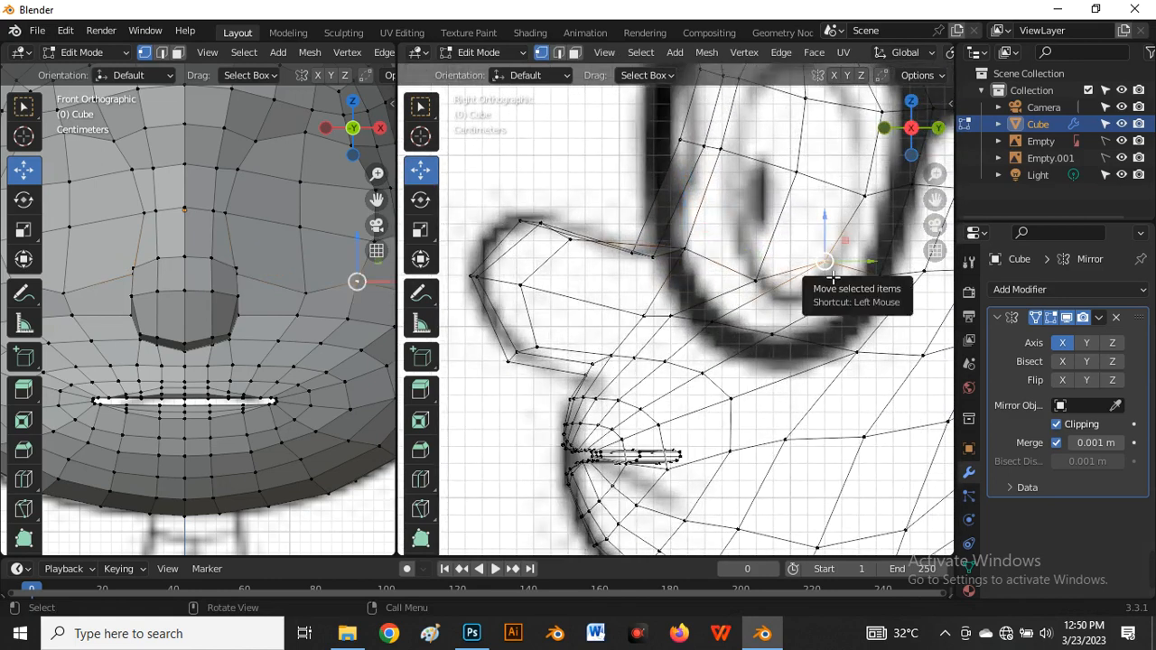
pyautogui.press('g')
pyautogui.press('g')
pyautogui.click(818, 304)
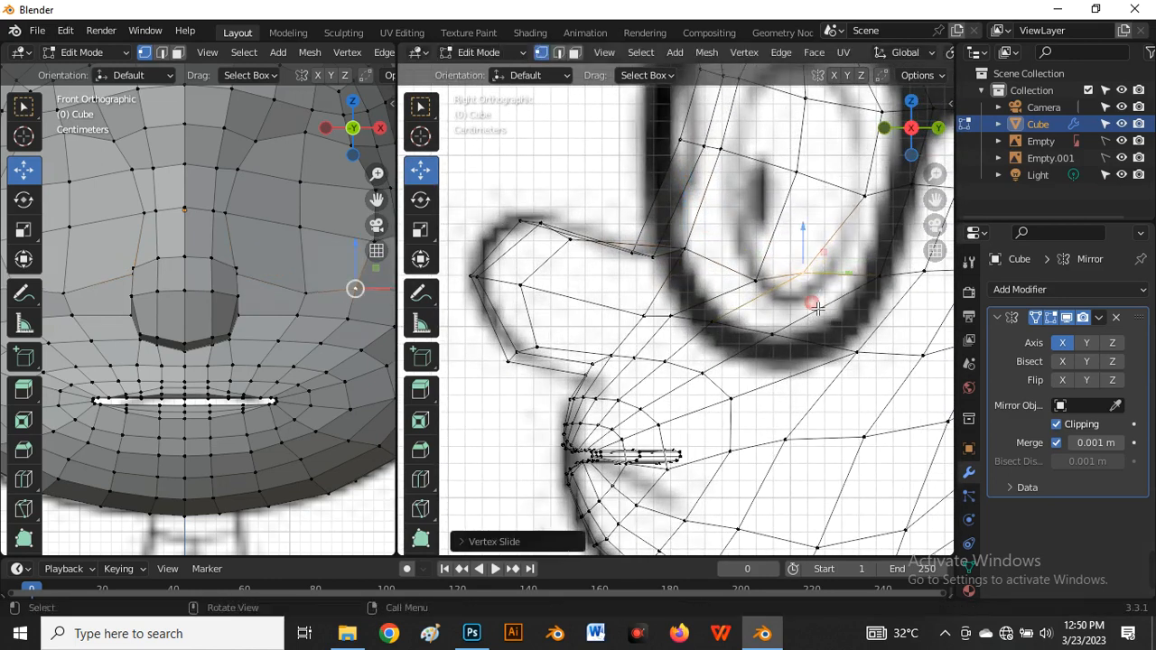
pyautogui.press('g')
pyautogui.click(787, 298)
pyautogui.scroll(-2, 795, 289)
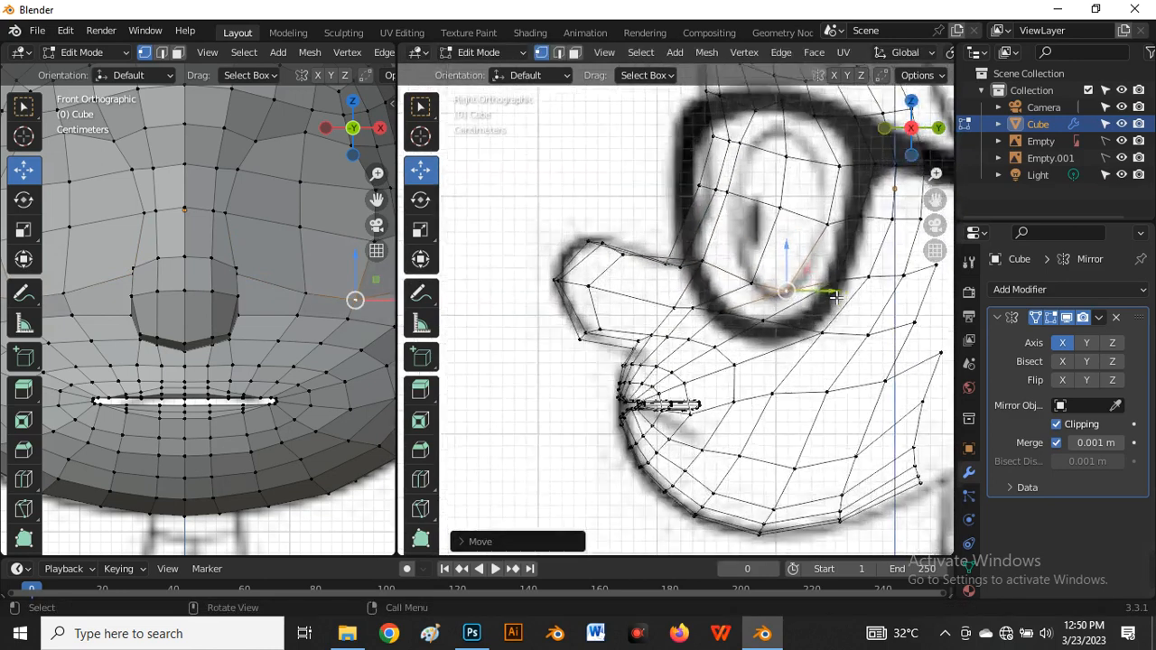
# Slide the neighbouring outer cheek vertex along its edge onto the rear rim of the glasses in the side view
pyautogui.scroll(3, 839, 271)
pyautogui.press('g')
pyautogui.press('g')
pyautogui.click(840, 304)
pyautogui.scroll(-5, 840, 303)
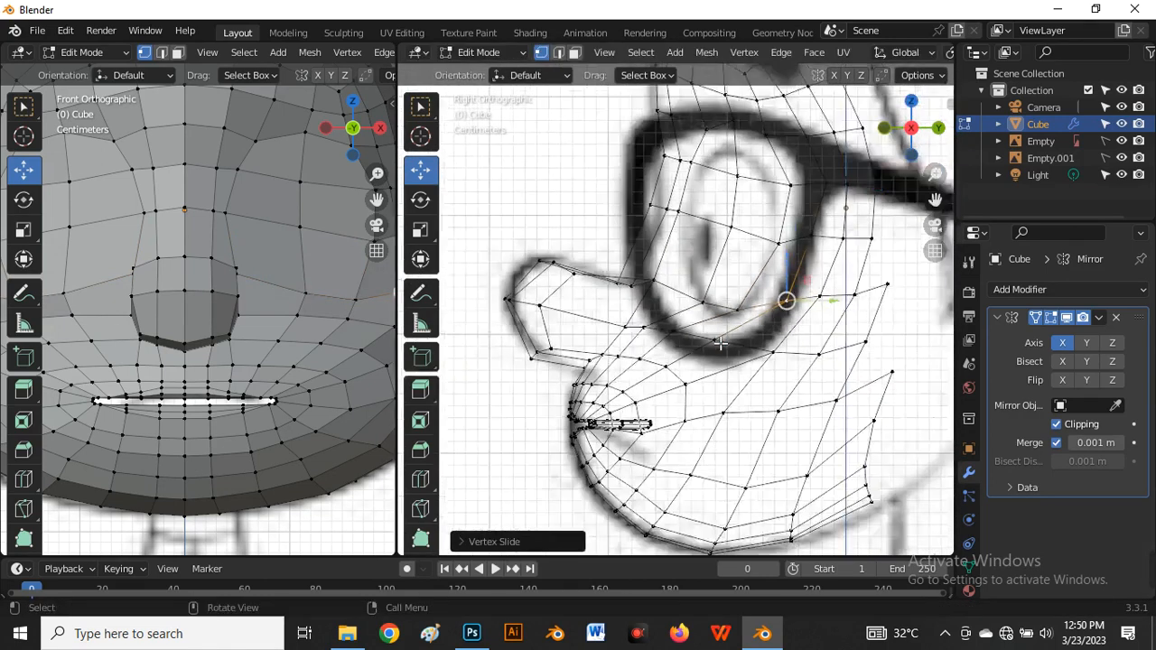
pyautogui.scroll(5, 676, 268)
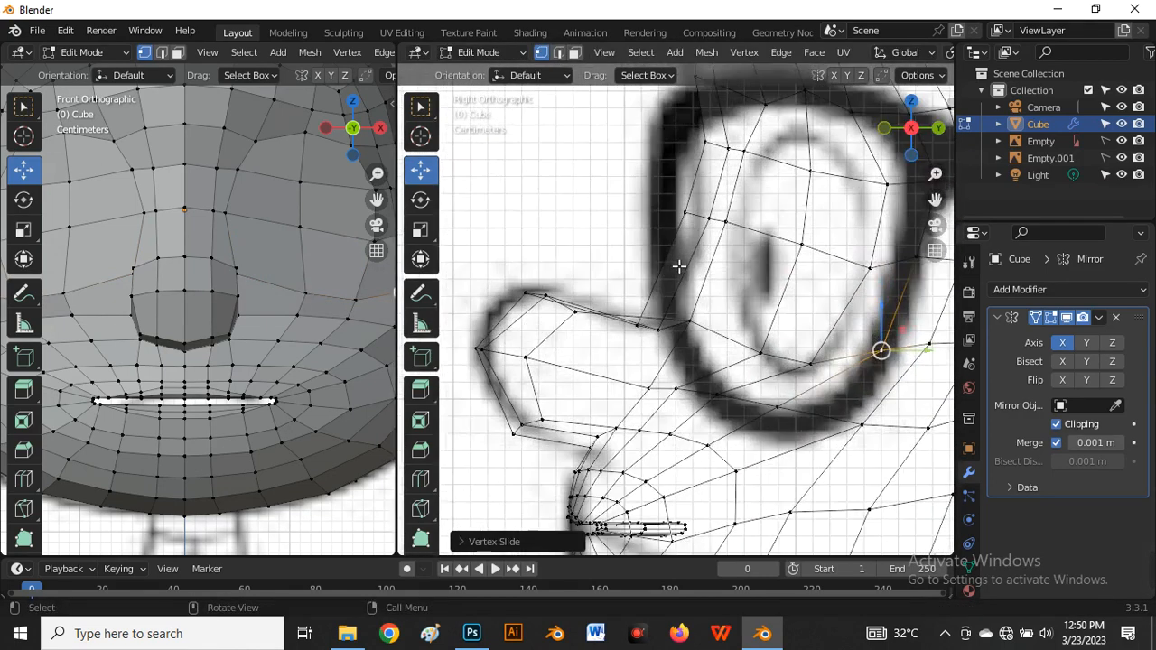
# Move the vertex at the upper side of the nose base backward in side view
pyautogui.click(666, 379)
pyautogui.moveTo(669, 376); pyautogui.dragTo(689, 379)
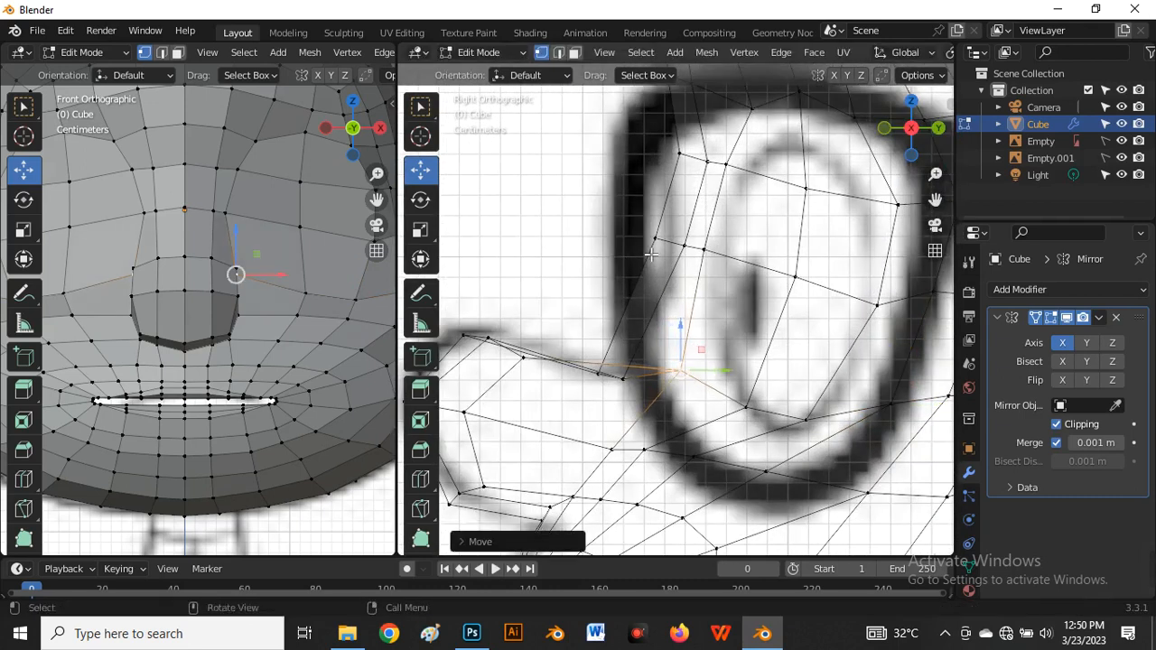
pyautogui.scroll(3, 650, 256)
pyautogui.hotkey('alt', 'z')
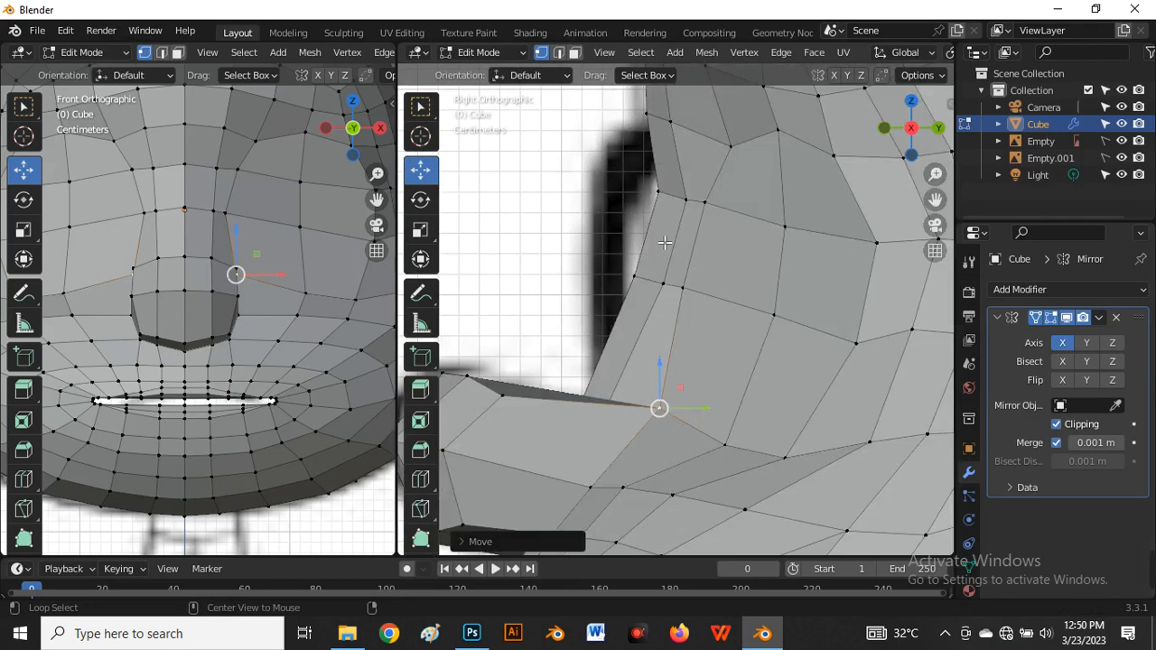
# Move the centre vertex on the nose bridge slightly backward in side view, inside the eye outline
pyautogui.hotkey('alt', 'z')
pyautogui.scroll(1, 662, 271)
pyautogui.click(631, 306)
pyautogui.press('g')
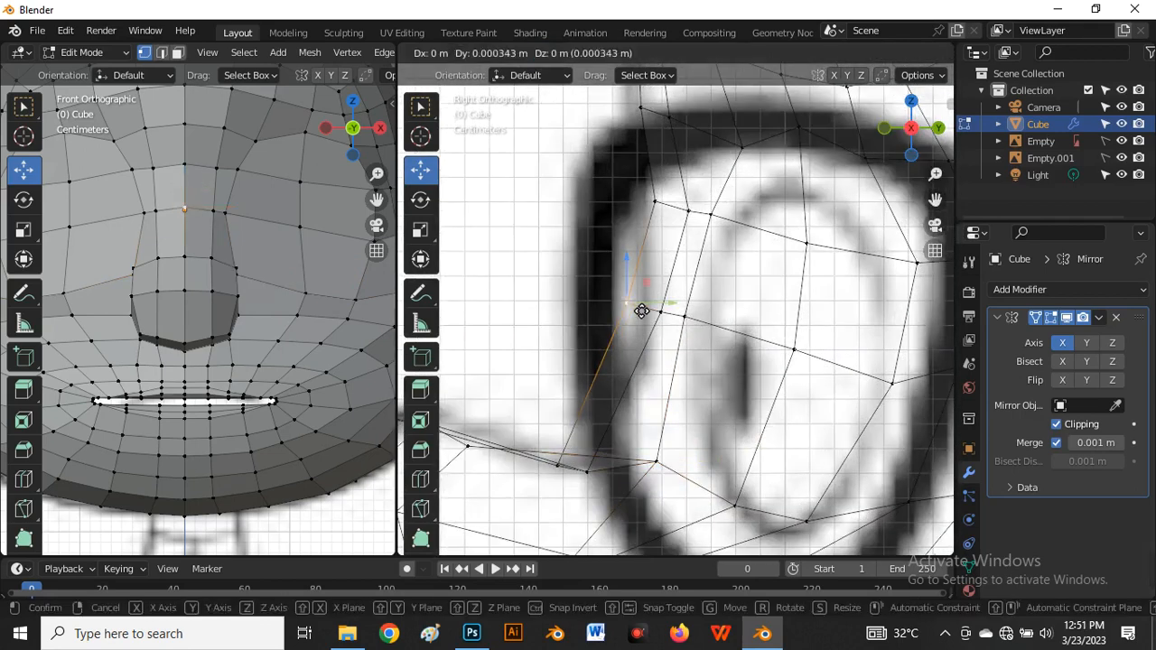
pyautogui.click(641, 309)
pyautogui.scroll(-3, 662, 268)
pyautogui.scroll(2, 650, 291)
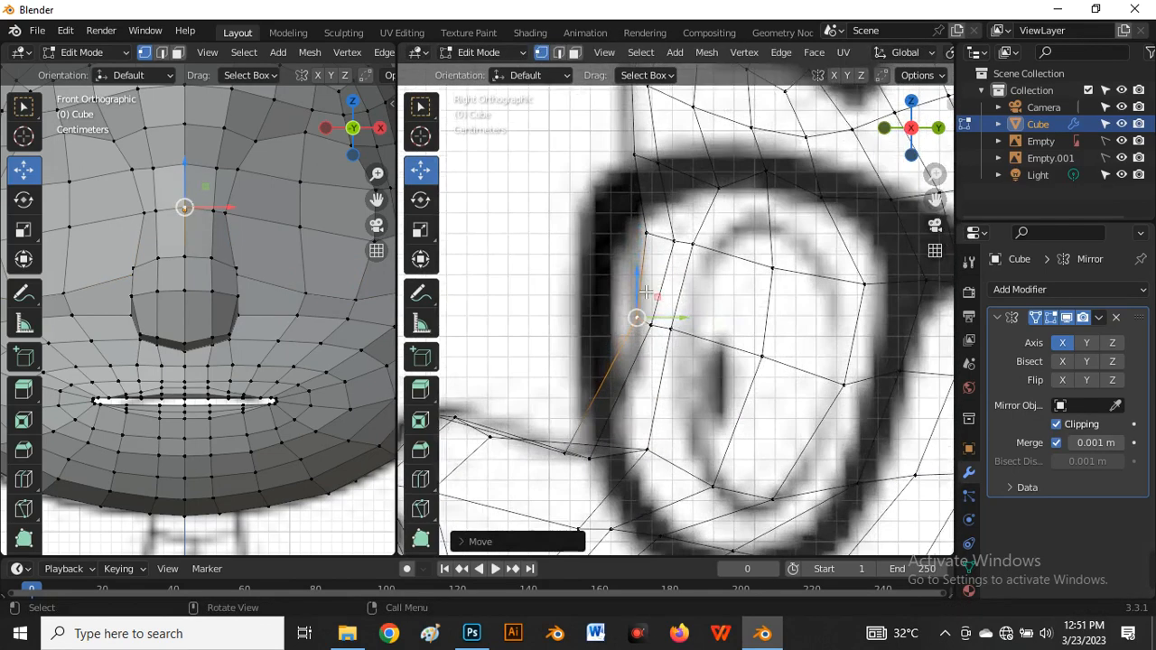
# Move the group of vertices at the top of the nose root backward toward the eye outline in side view
pyautogui.scroll(-2, 614, 390)
pyautogui.scroll(1, 611, 409)
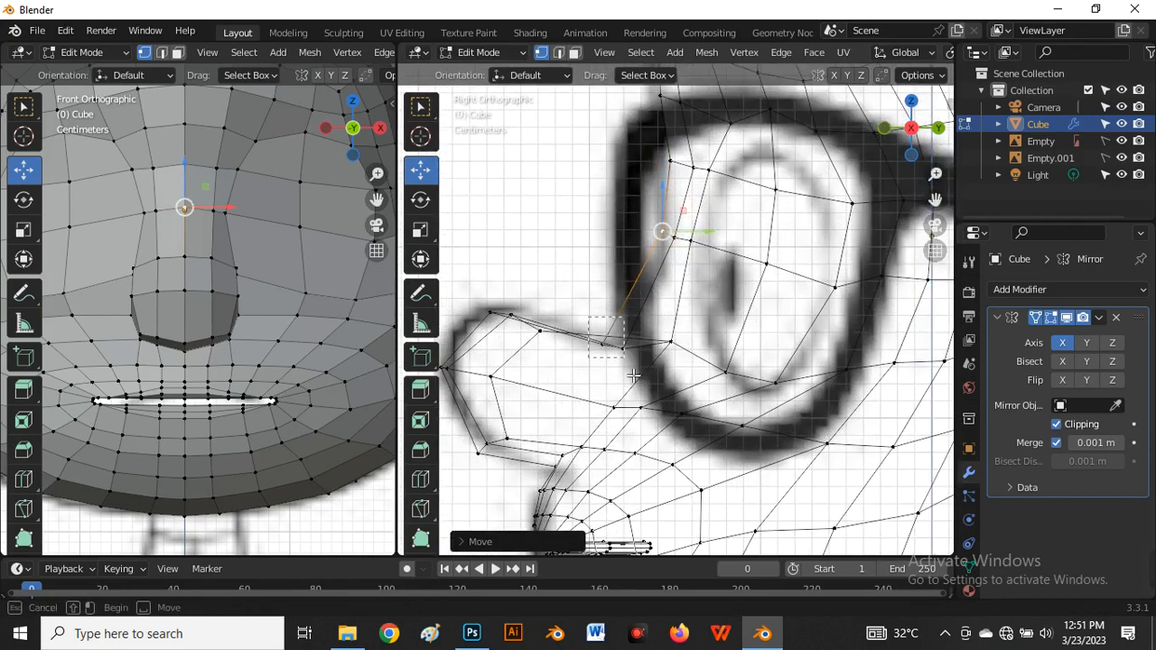
pyautogui.click(620, 343)
pyautogui.press('g')
pyautogui.moveTo(653, 346); pyautogui.dragTo(659, 341)
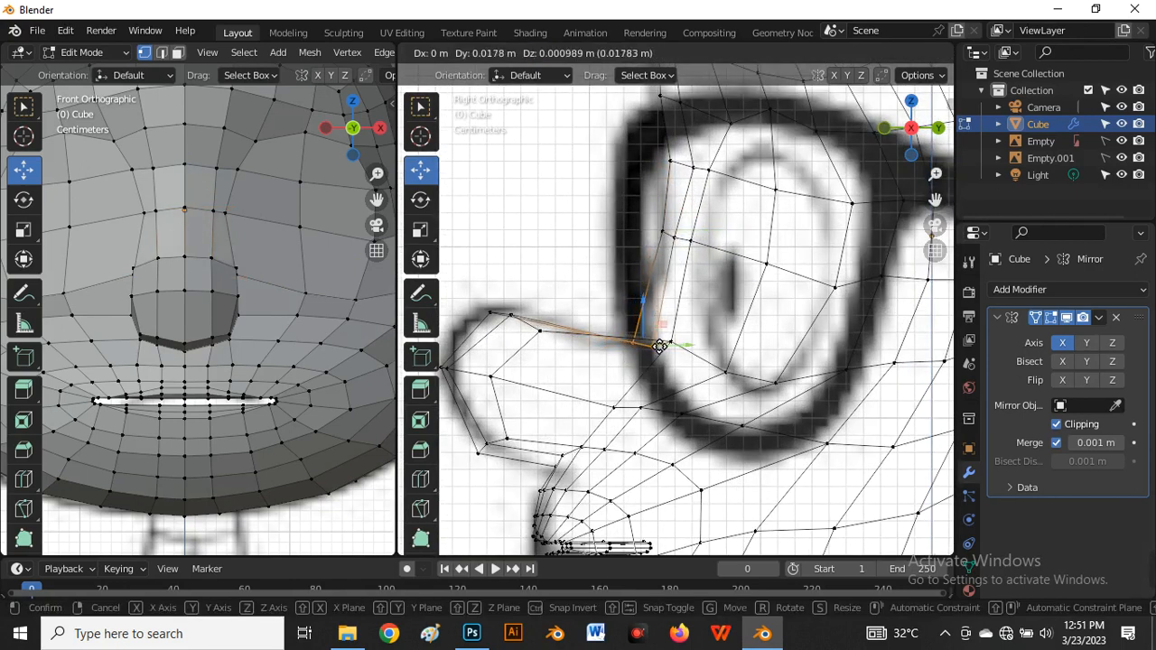
pyautogui.click(652, 341)
pyautogui.scroll(-3, 645, 341)
pyautogui.hotkey('alt', 'z')
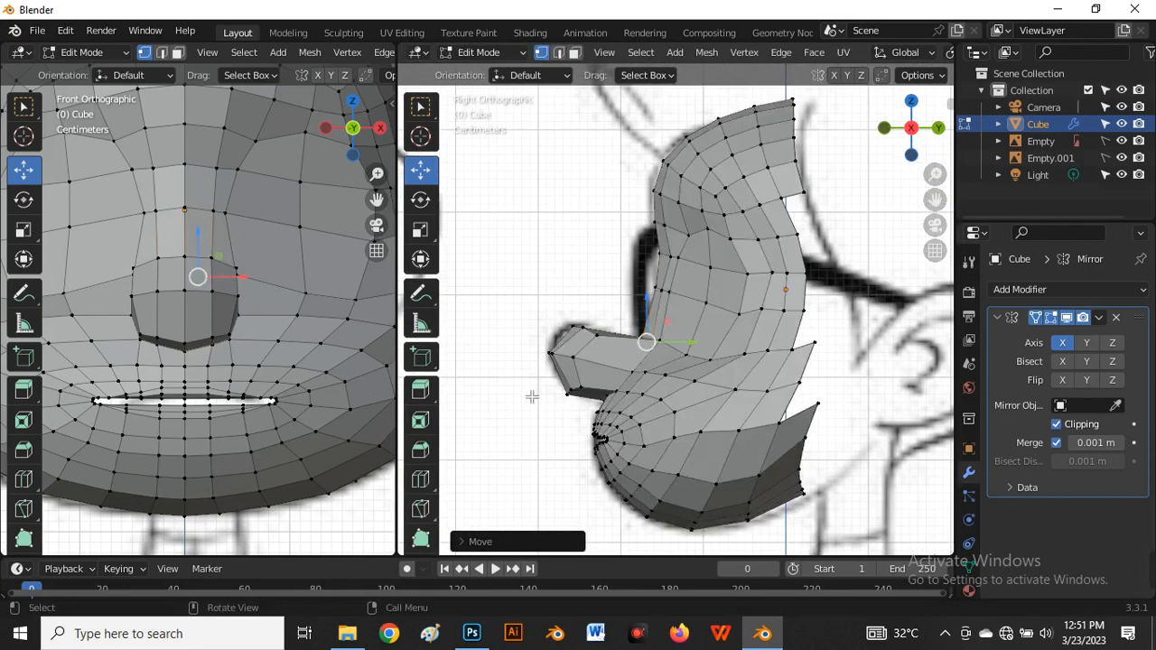
# Enlarge the front view and shift the upper side vertex near the nose tip inward and slightly down
pyautogui.scroll(3, 529, 395)
pyautogui.scroll(3, 201, 263)
pyautogui.scroll(-2, 278, 270)
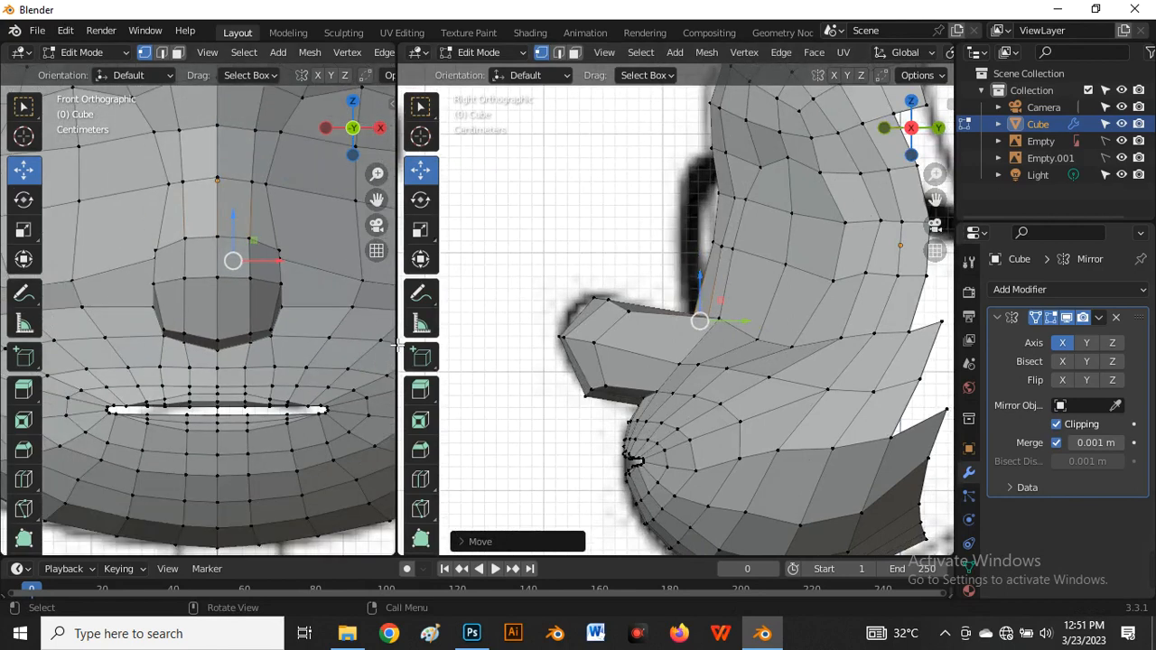
pyautogui.moveTo(398, 345); pyautogui.dragTo(607, 394)
pyautogui.scroll(4, 412, 304)
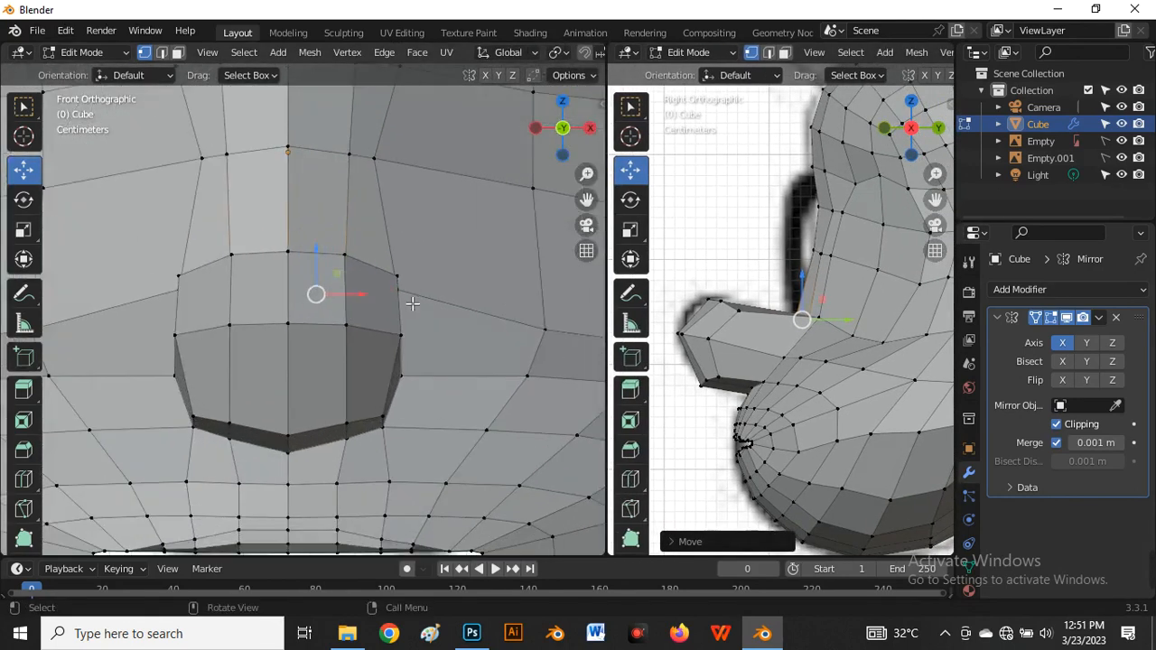
pyautogui.click(398, 277)
pyautogui.scroll(2, 399, 276)
pyautogui.press('g')
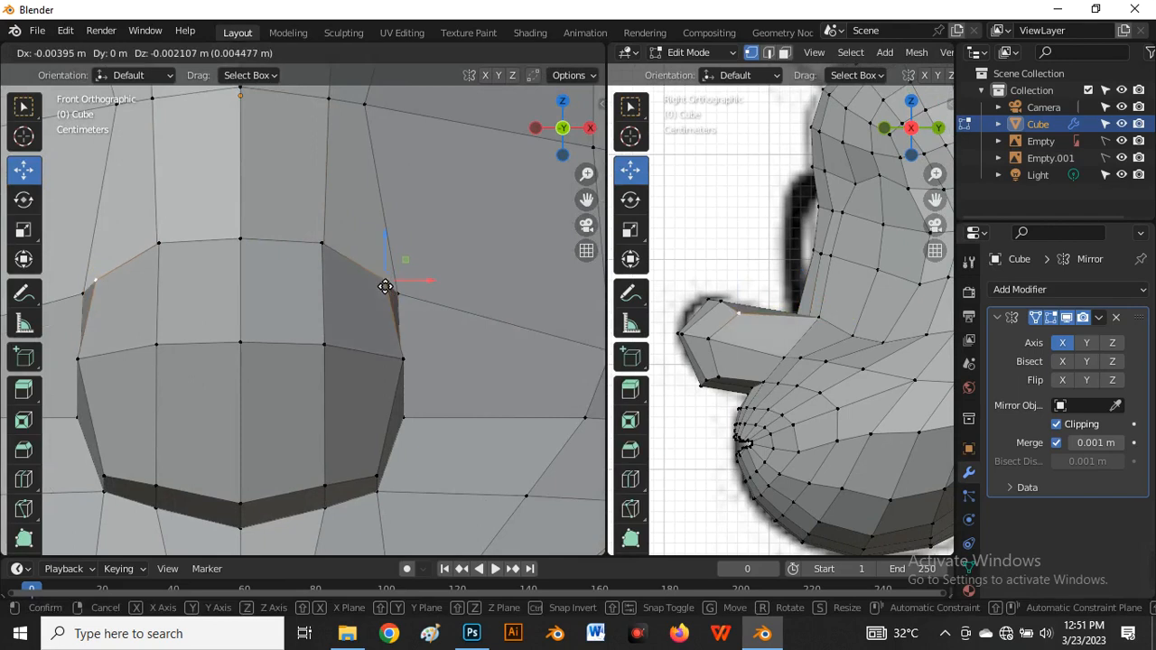
pyautogui.click(374, 284)
pyautogui.scroll(-2, 374, 310)
pyautogui.scroll(2, 395, 306)
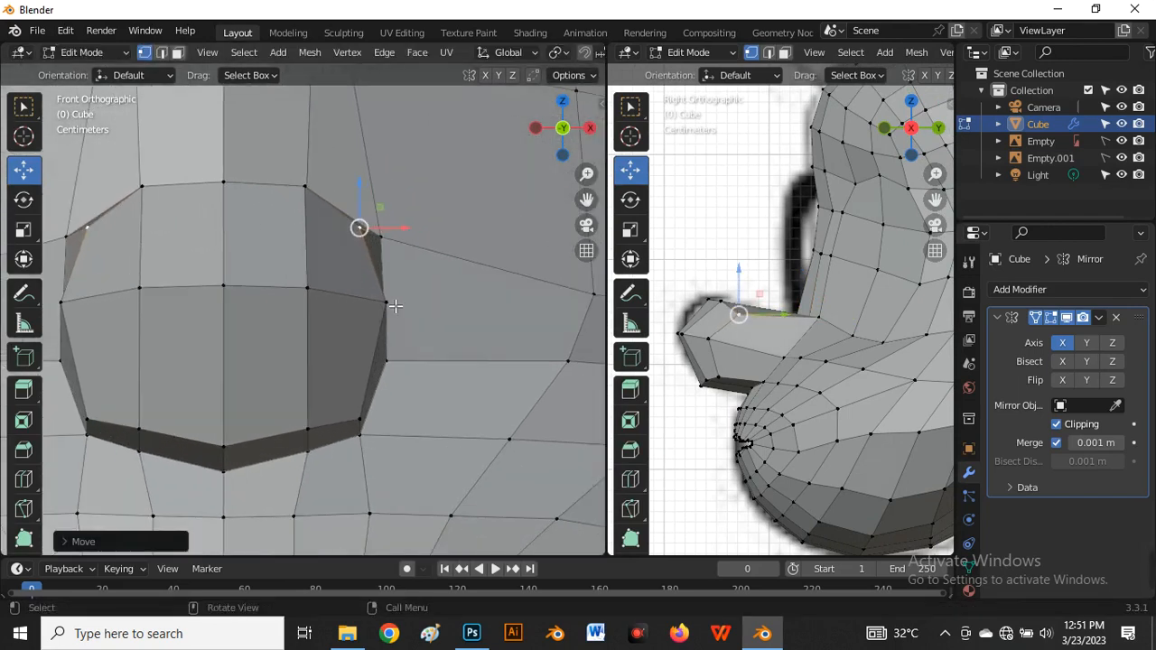
# Pull the middle and lower side vertices near the nose tip slightly inward in front view
pyautogui.click(387, 302)
pyautogui.press('g')
pyautogui.click(377, 304)
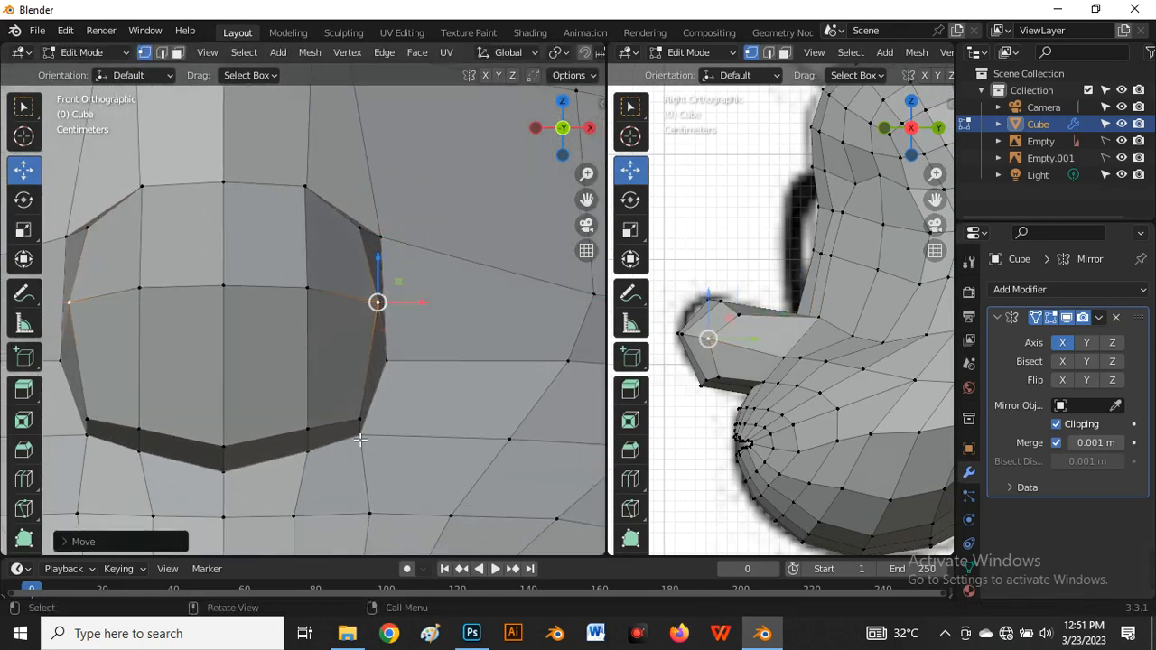
pyautogui.click(362, 422)
pyautogui.press('g')
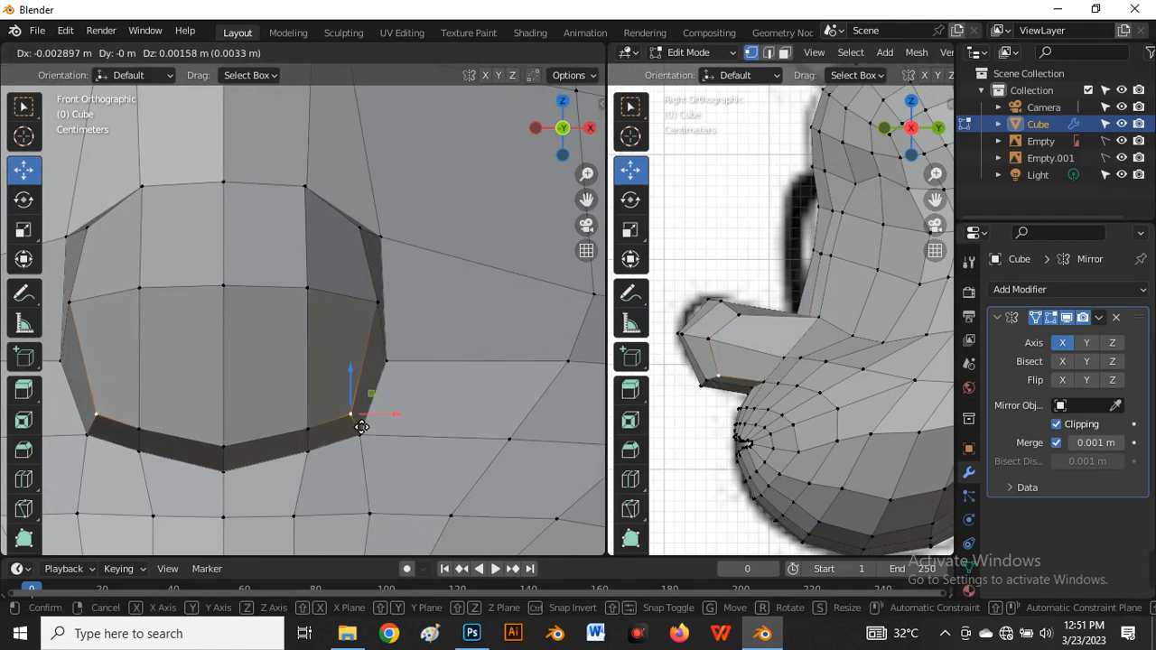
pyautogui.click(359, 424)
pyautogui.scroll(-3, 362, 343)
pyautogui.scroll(2, 388, 382)
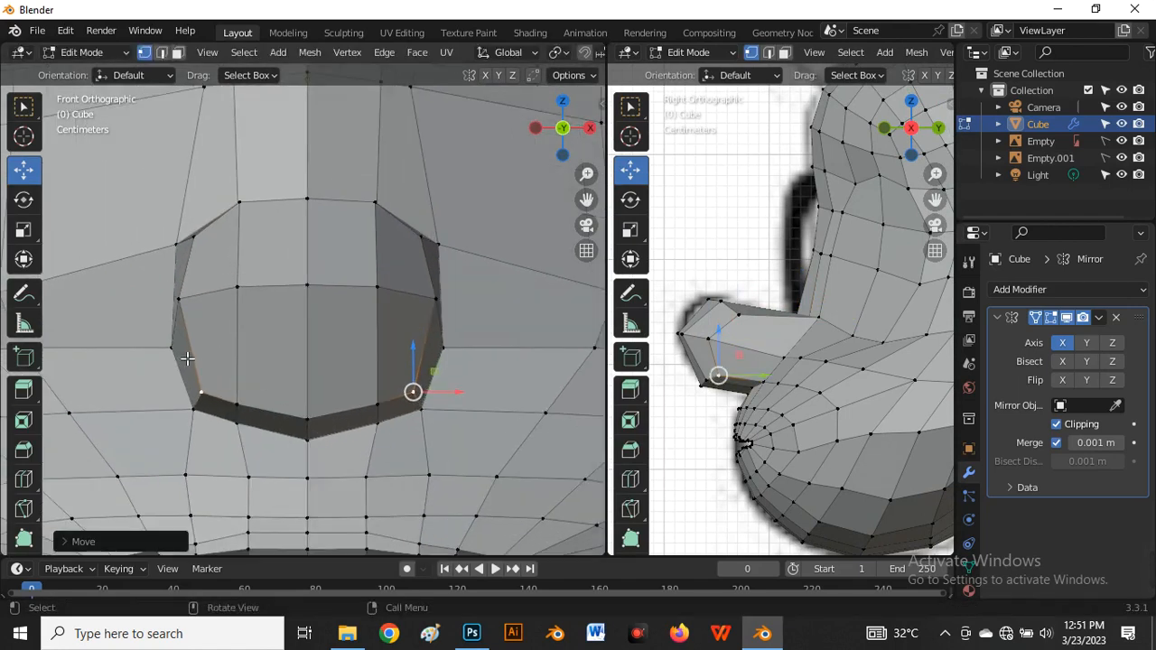
# Move the side vertex at the nose base outward along X and raise it about 0.004 m along Z
pyautogui.click(436, 370)
pyautogui.press('g')
pyautogui.press('x')
pyautogui.click(453, 345)
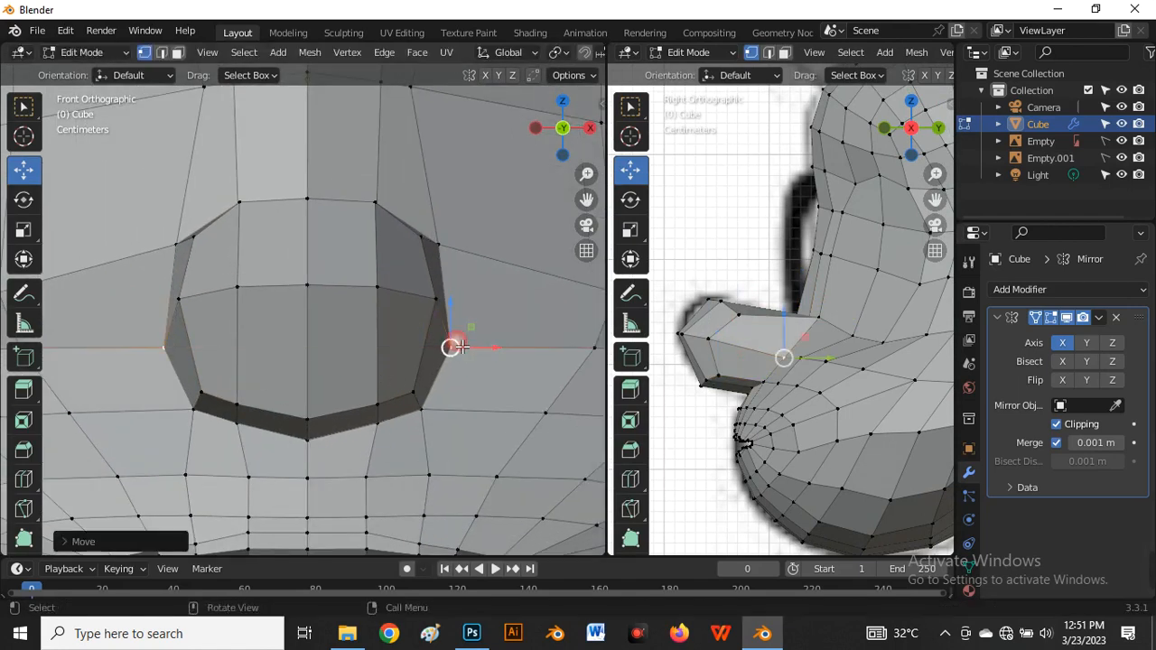
pyautogui.press('g')
pyautogui.press('z')
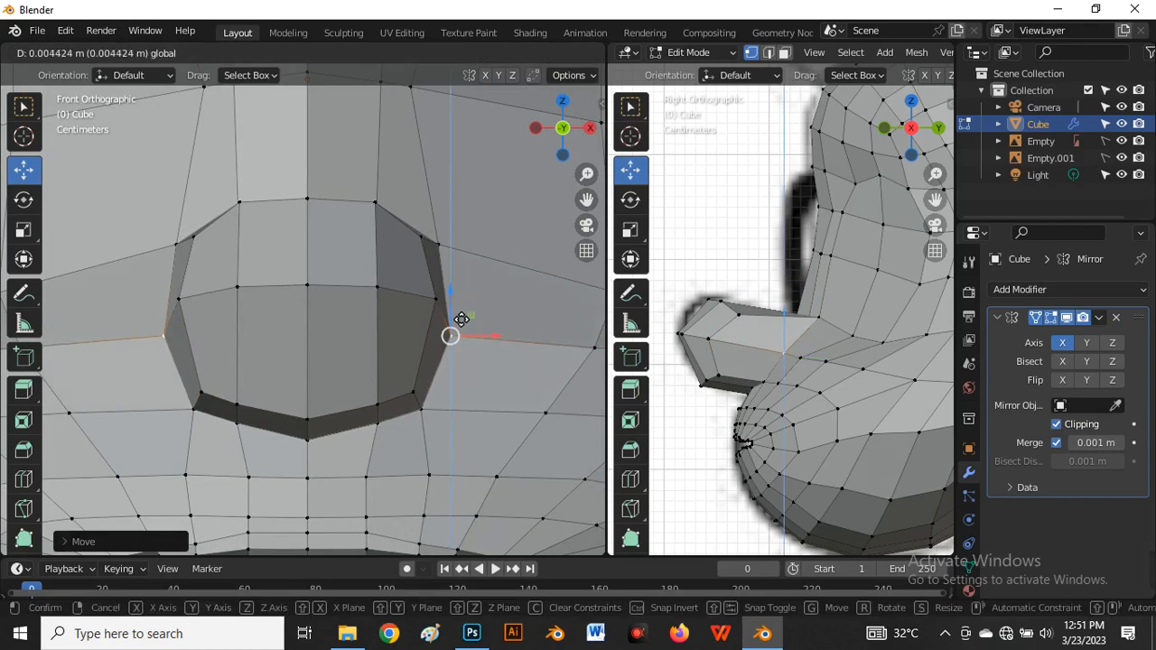
pyautogui.click(463, 322)
pyautogui.press('g')
pyautogui.press('x')
pyautogui.click(483, 340)
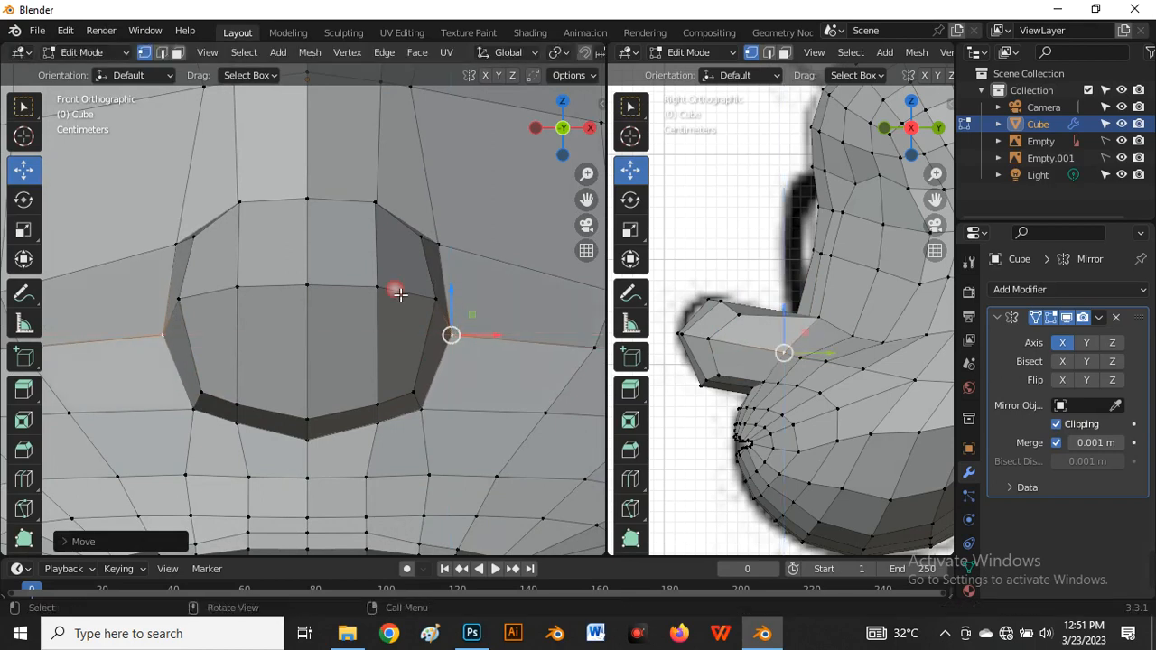
# Move the vertex beside the nose's top centre slightly inward and down to round the upper outline
pyautogui.scroll(-5, 371, 296)
pyautogui.scroll(5, 372, 296)
pyautogui.click(391, 247)
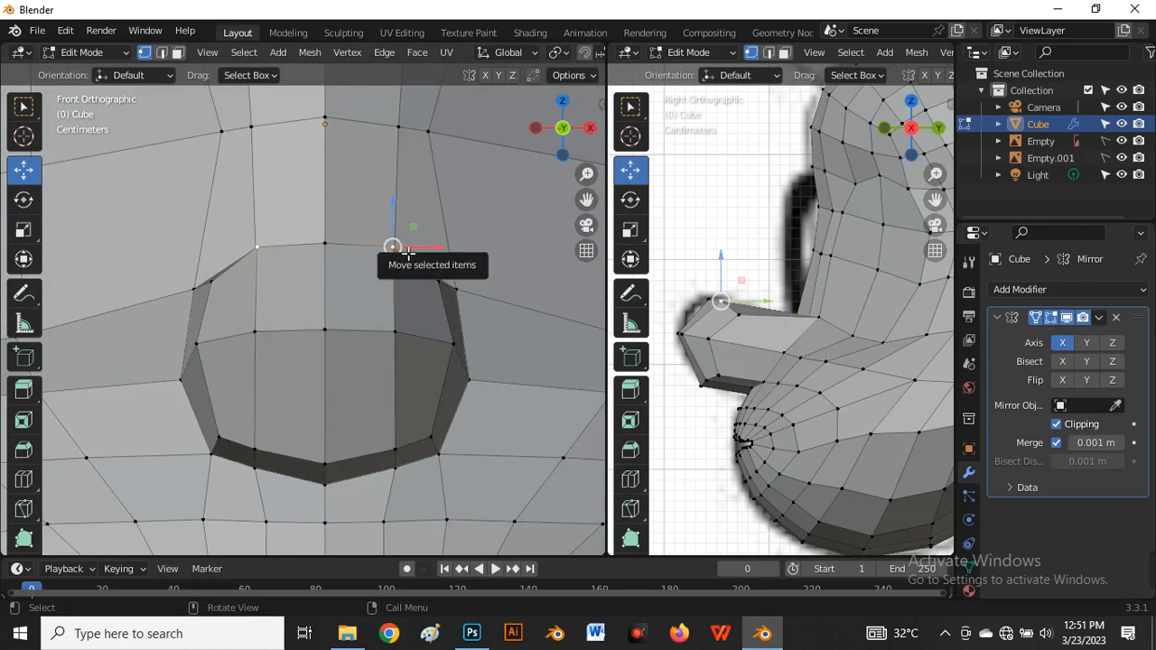
pyautogui.press('g')
pyautogui.press('x')
pyautogui.click(401, 260)
pyautogui.press('g')
pyautogui.press('x')
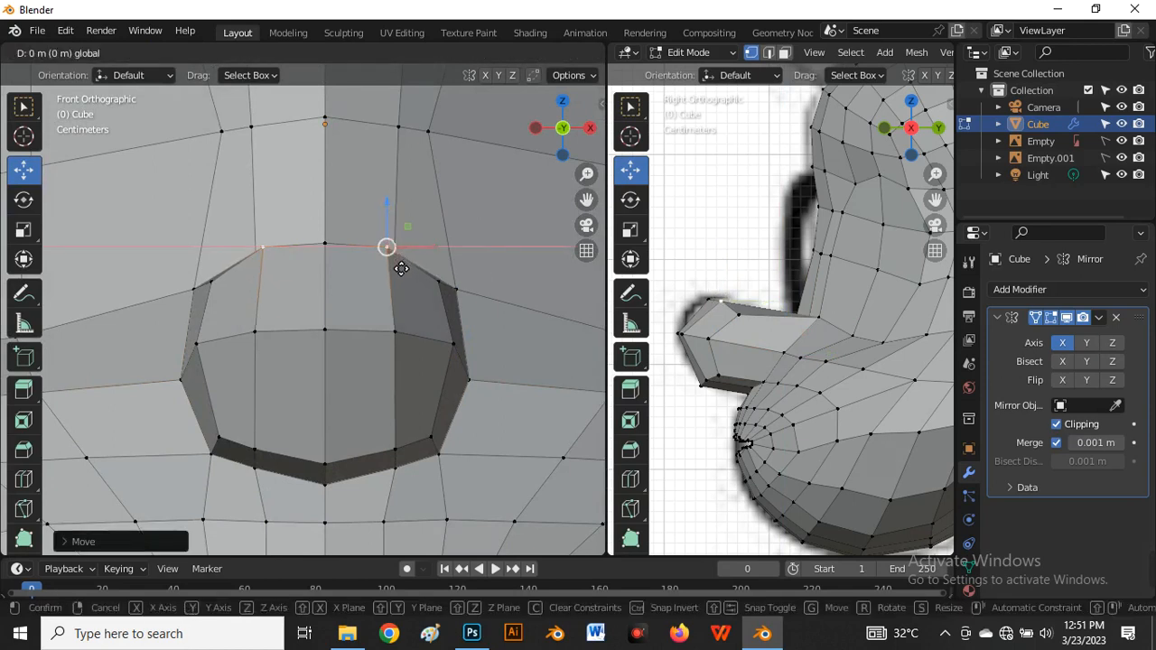
pyautogui.press('x')
pyautogui.press('x')
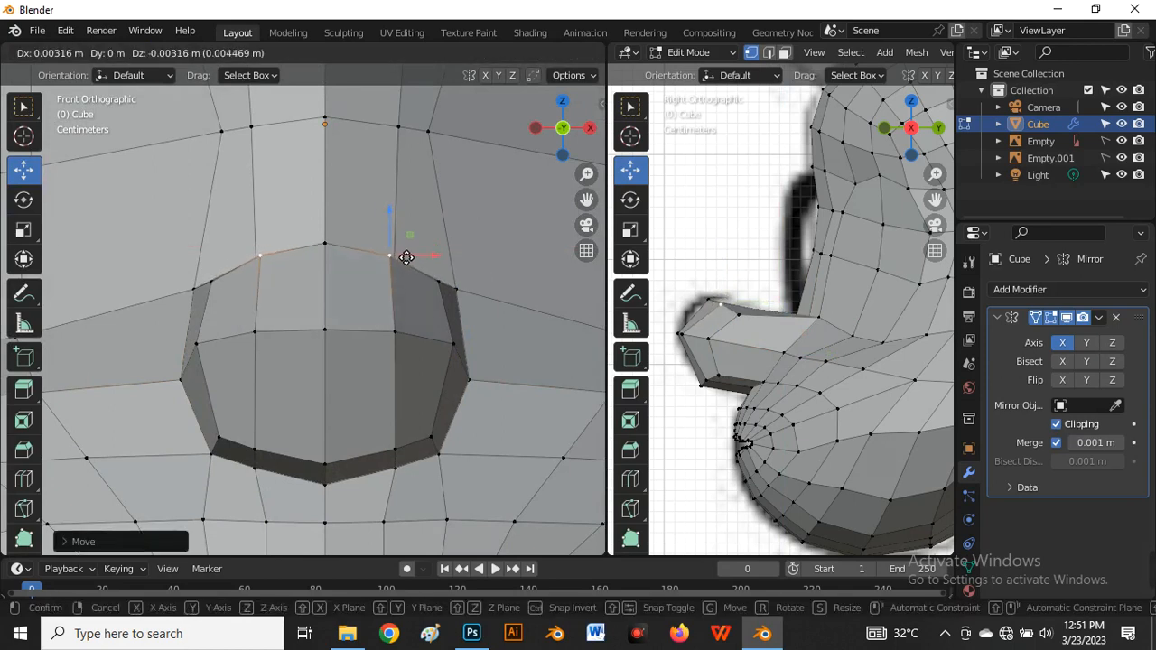
pyautogui.click(406, 258)
# Adjust the height of the nose's top centre vertex along Z
pyautogui.click(327, 261)
pyautogui.press('g')
pyautogui.press('z')
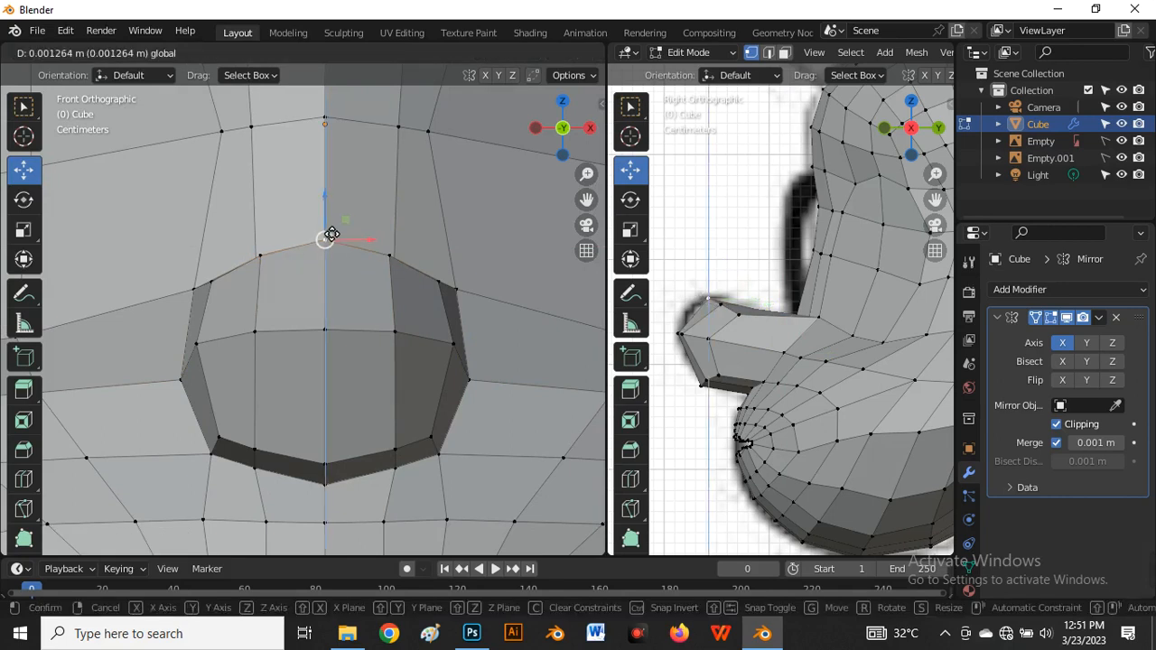
pyautogui.click(327, 242)
pyautogui.scroll(-3, 514, 321)
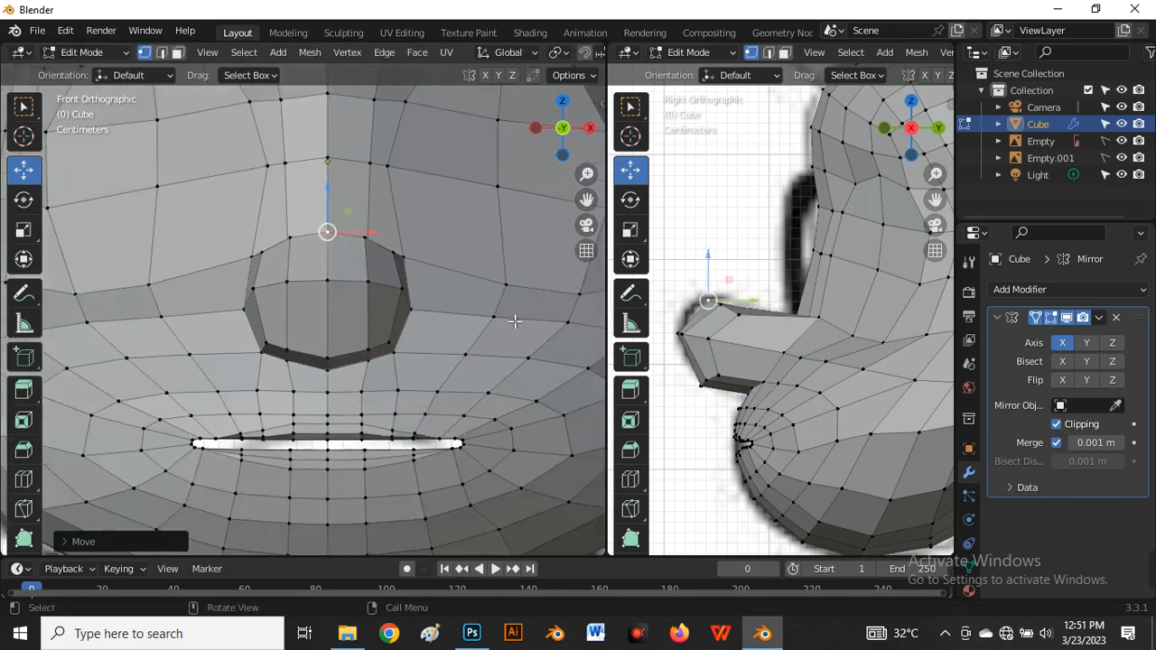
# Reposition the middle side vertex near the nose tip along Y in side view
pyautogui.scroll(-3, 738, 333)
pyautogui.scroll(3, 738, 334)
pyautogui.click(734, 342)
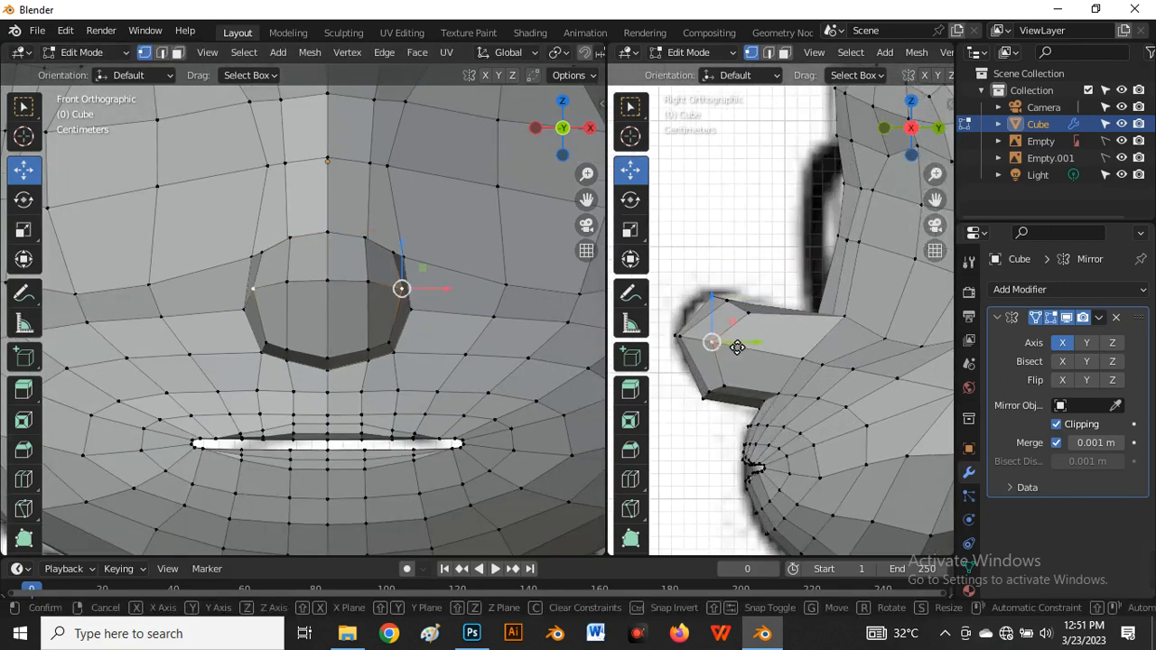
pyautogui.press('g')
pyautogui.press('y')
pyautogui.click(738, 344)
pyautogui.scroll(-4, 394, 292)
pyautogui.scroll(-3, 795, 348)
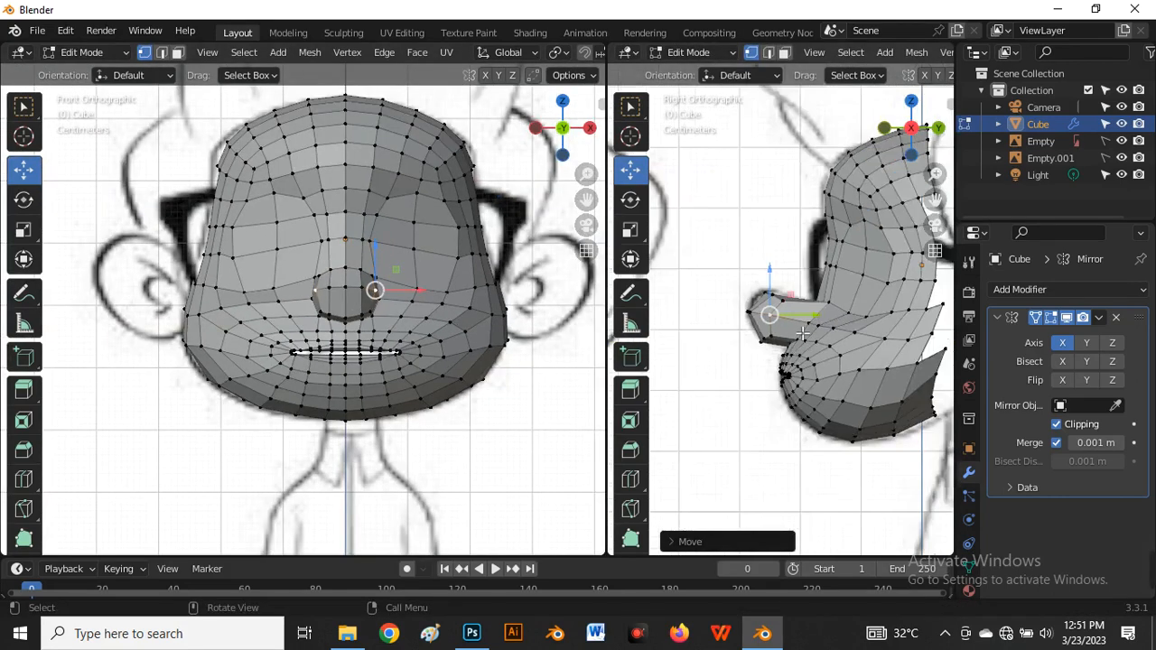
# Add a centred loop cut around the nose between its tip and base
pyautogui.hotkey('ctrl', 'r')
pyautogui.click(793, 351)
pyautogui.rightClick(793, 350)
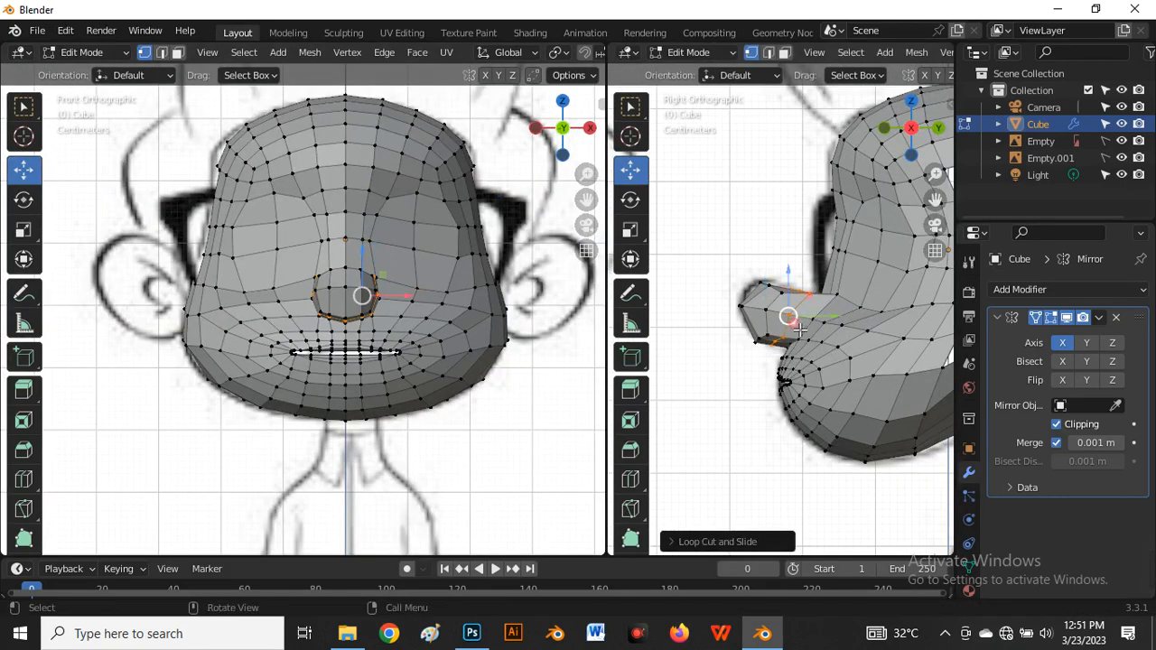
pyautogui.scroll(3, 793, 351)
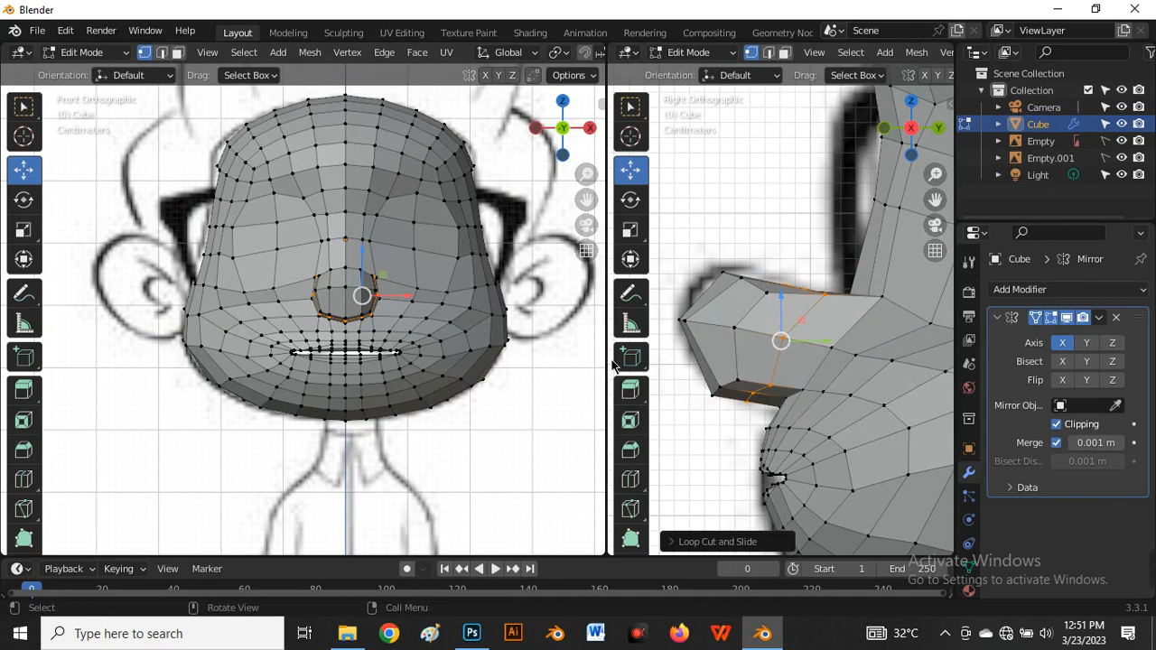
# Enlarge the side view, turn on X-ray, and move the new loop's top vertices onto the reference outline
pyautogui.moveTo(611, 366); pyautogui.dragTo(265, 366)
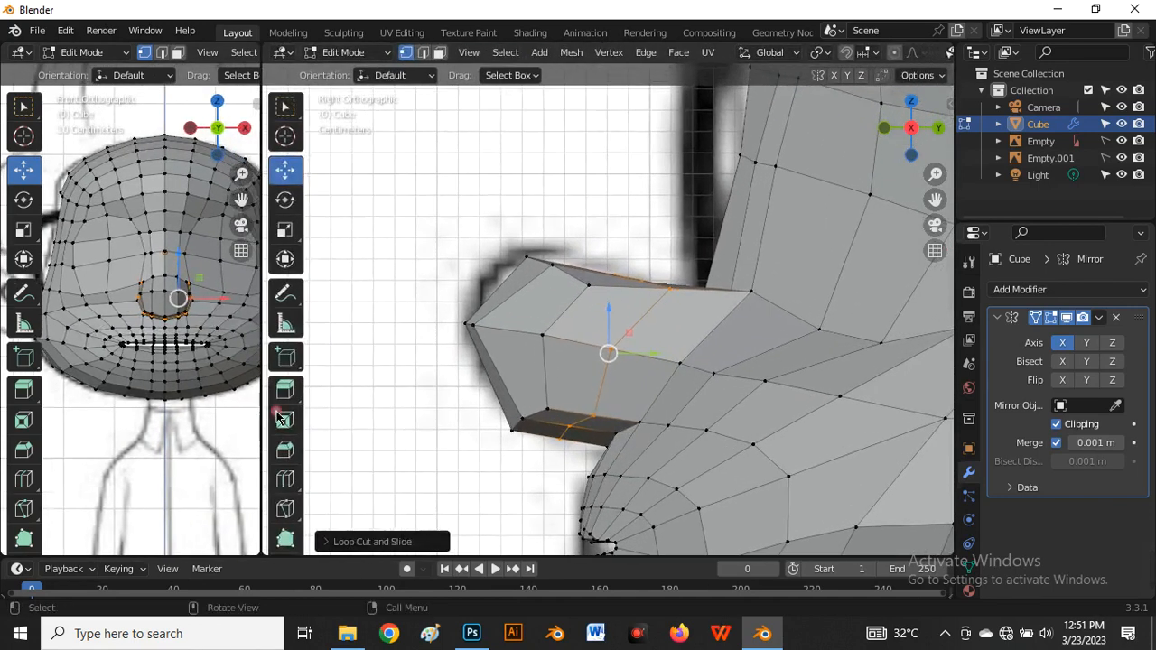
pyautogui.hotkey('alt', 'z')
pyautogui.scroll(2, 678, 264)
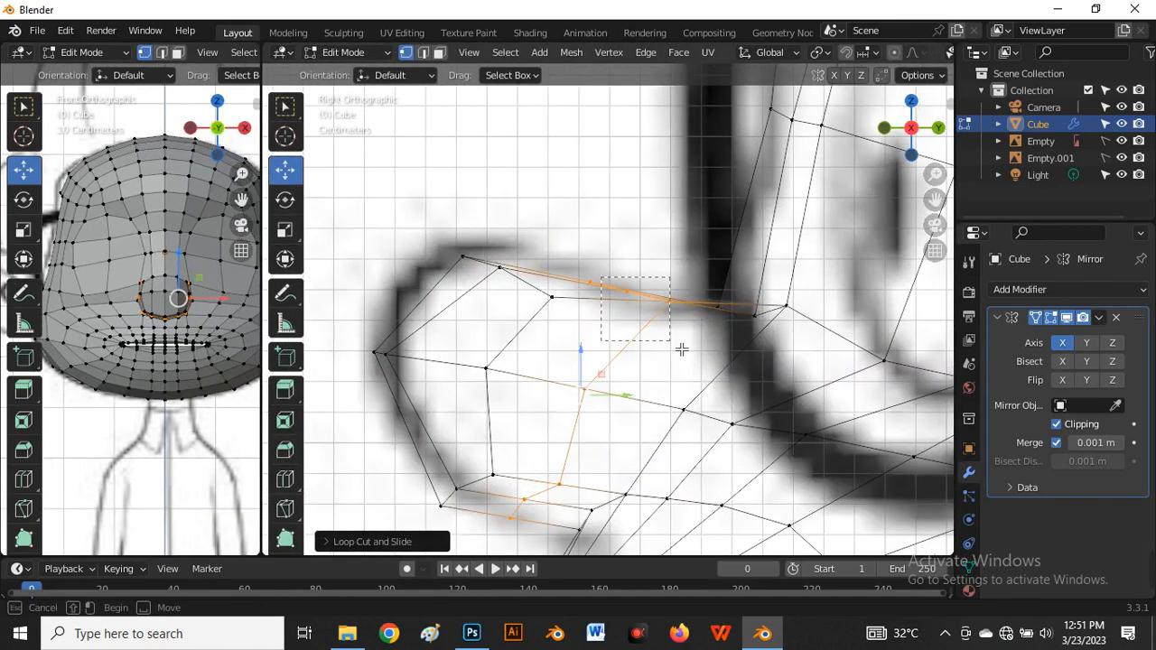
pyautogui.click(648, 298)
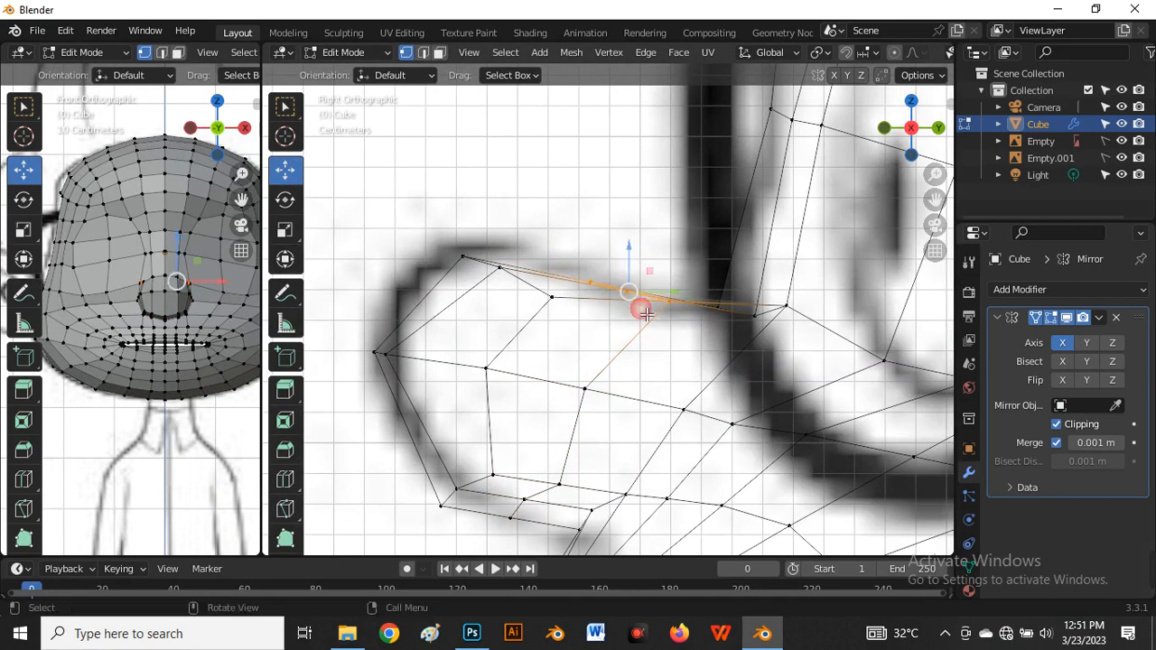
pyautogui.moveTo(649, 298); pyautogui.dragTo(653, 299)
pyautogui.scroll(-5, 630, 264)
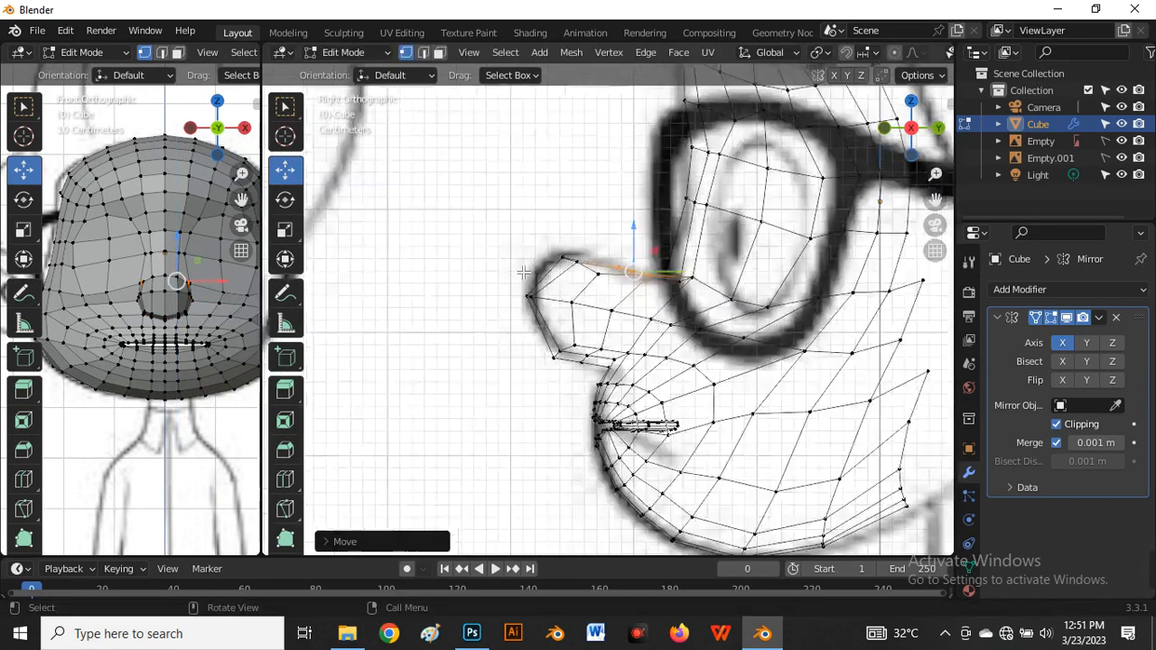
# Select the upper vertices near the nose tip and move them to match the reference outline
pyautogui.scroll(3, 523, 270)
pyautogui.moveTo(566, 241); pyautogui.dragTo(629, 250)
pyautogui.scroll(-5, 616, 262)
pyautogui.scroll(4, 625, 339)
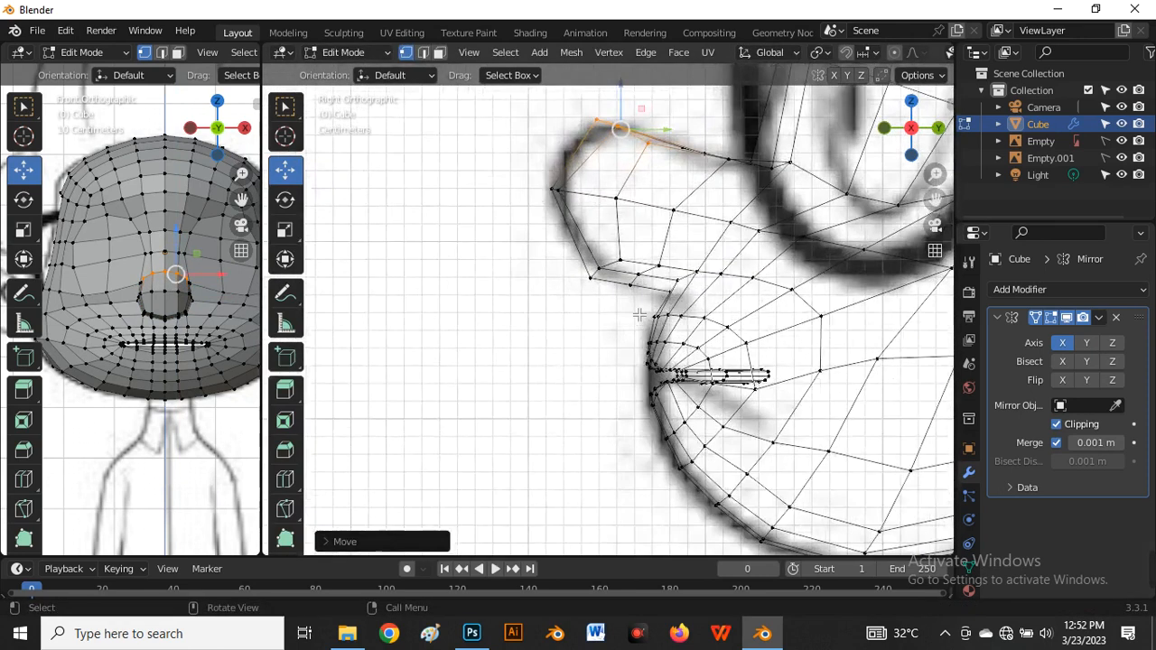
# Edge-slide the lower vertices near the nose tip upward along the front of the reference outline
pyautogui.scroll(2, 636, 276)
pyautogui.moveTo(561, 237); pyautogui.dragTo(632, 309)
pyautogui.press('g')
pyautogui.press('g')
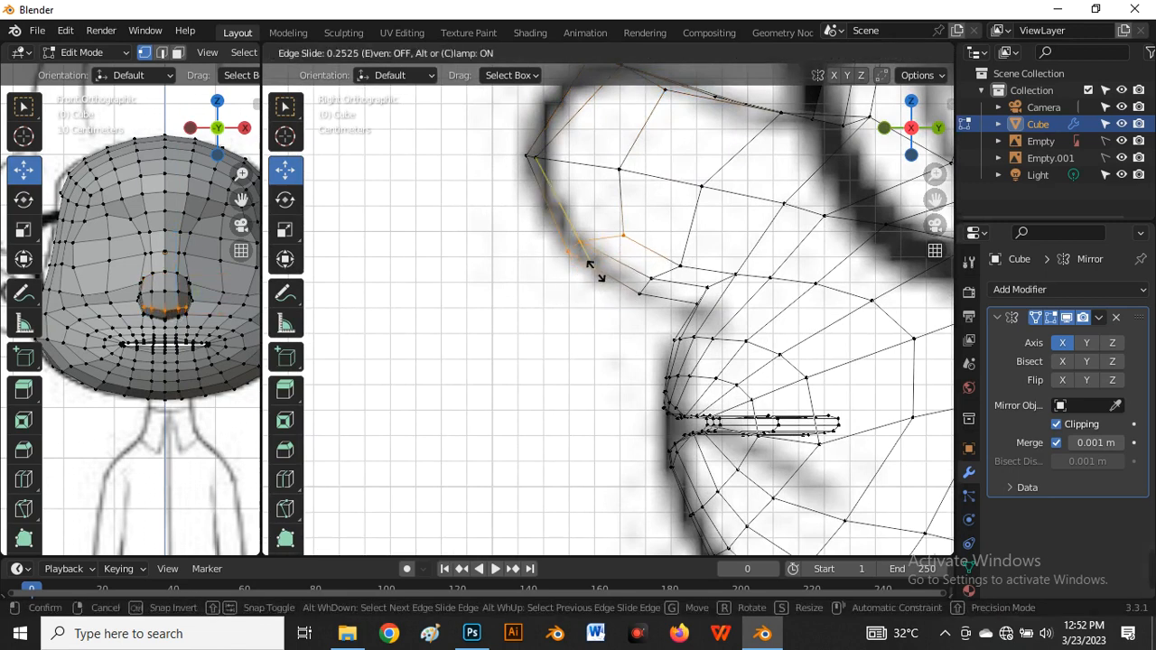
pyautogui.click(640, 286)
# Move the new loop's underside vertices forward and down to round the bottom of the nose
pyautogui.moveTo(690, 259); pyautogui.dragTo(620, 320)
pyautogui.press('g')
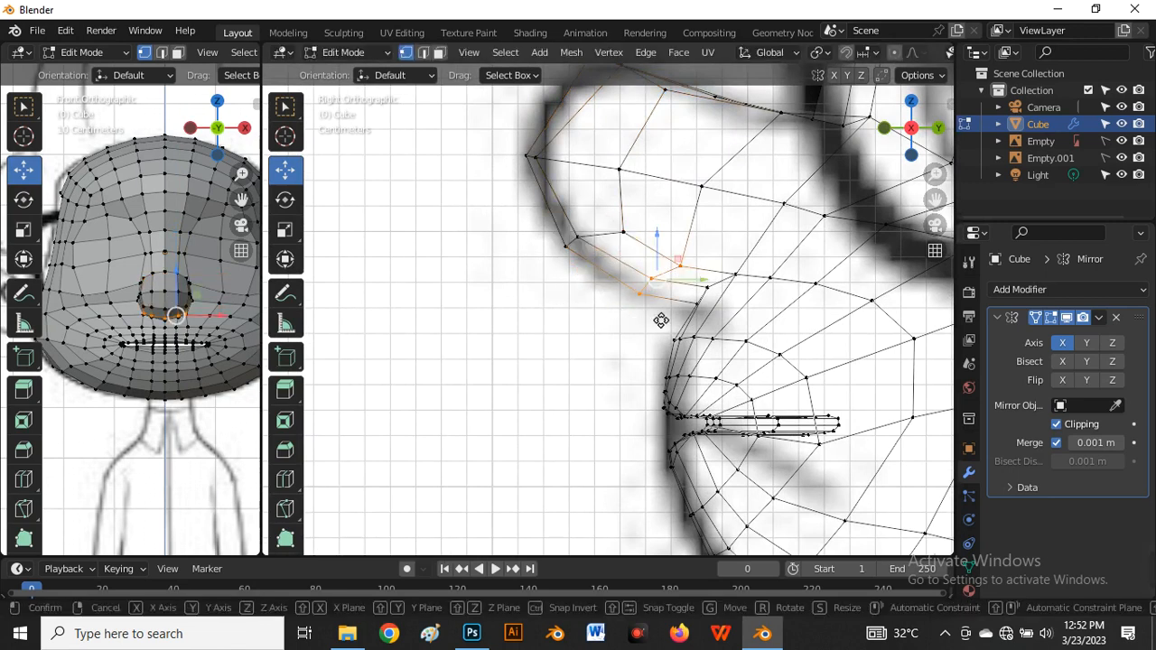
pyautogui.click(647, 331)
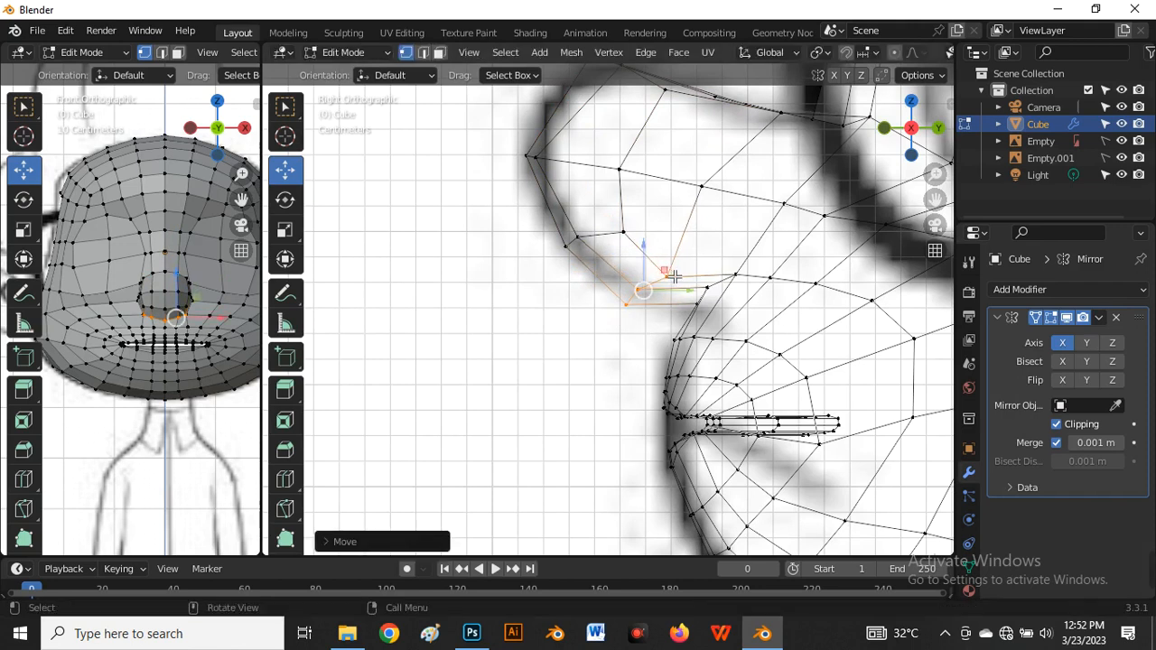
# Fine-tune the lower side vertex of the nose's new loop and return the side view to solid shading
pyautogui.scroll(2, 671, 276)
pyautogui.click(675, 283)
pyautogui.press('g')
pyautogui.click(672, 290)
pyautogui.hotkey('shift', 'z')
pyautogui.scroll(3, 664, 293)
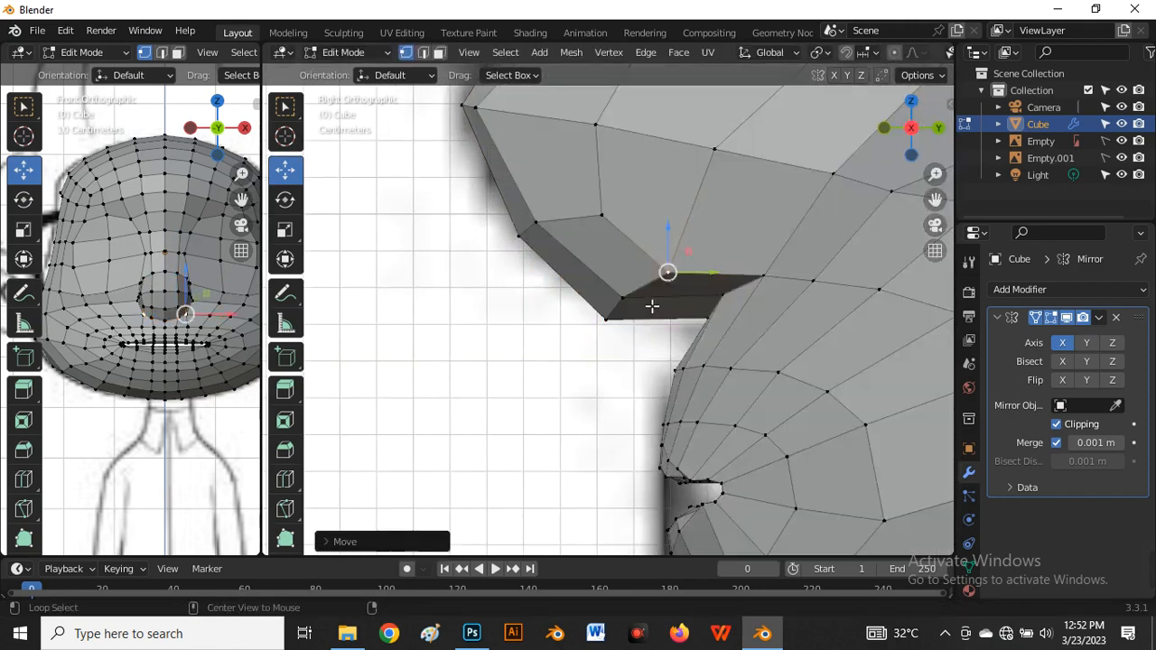
# Move the front vertex of the nose's underside slightly up and pull its rear centre vertex forward in the side view
pyautogui.click(602, 327)
pyautogui.press('g')
pyautogui.click(617, 310)
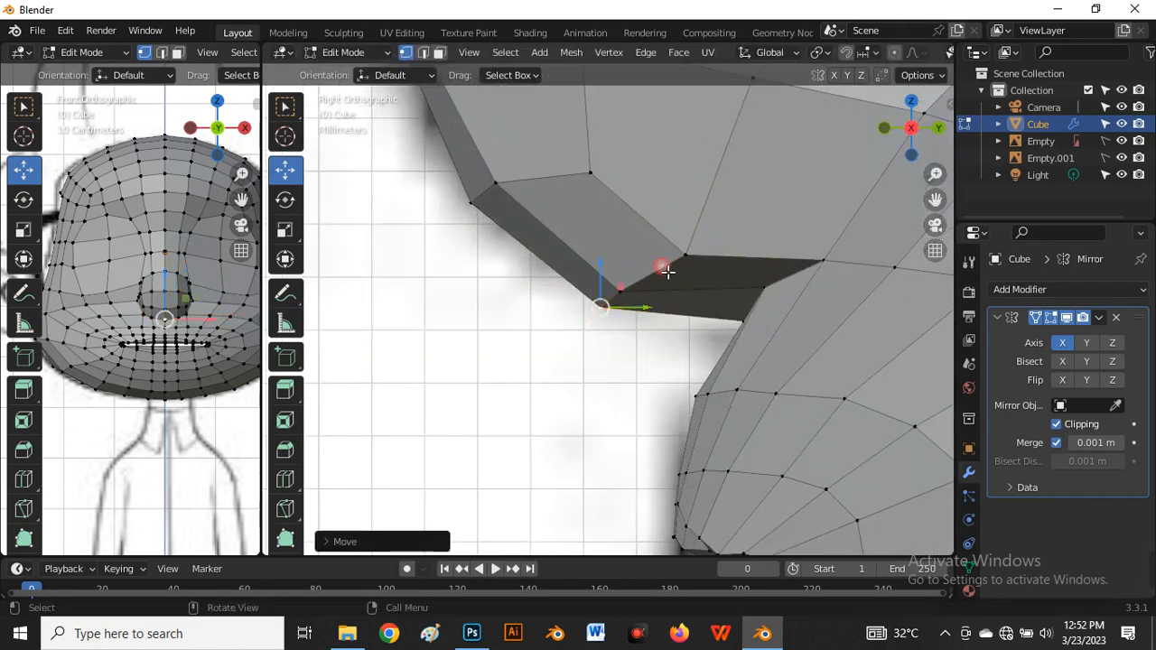
pyautogui.click(683, 262)
pyautogui.scroll(-4, 678, 286)
pyautogui.scroll(4, 707, 292)
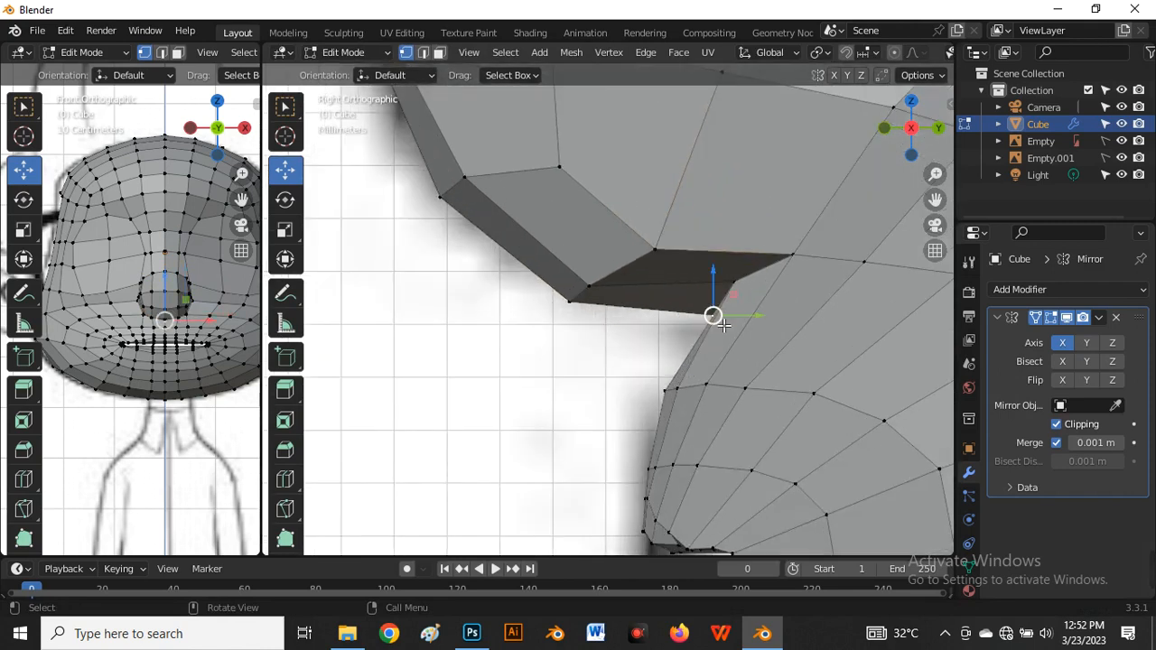
pyautogui.press('g')
pyautogui.click(698, 328)
# Move the two side vertices where the nose's underside joins the face forward to follow the side reference, then deselect everything
pyautogui.hotkey('shift', 'z')
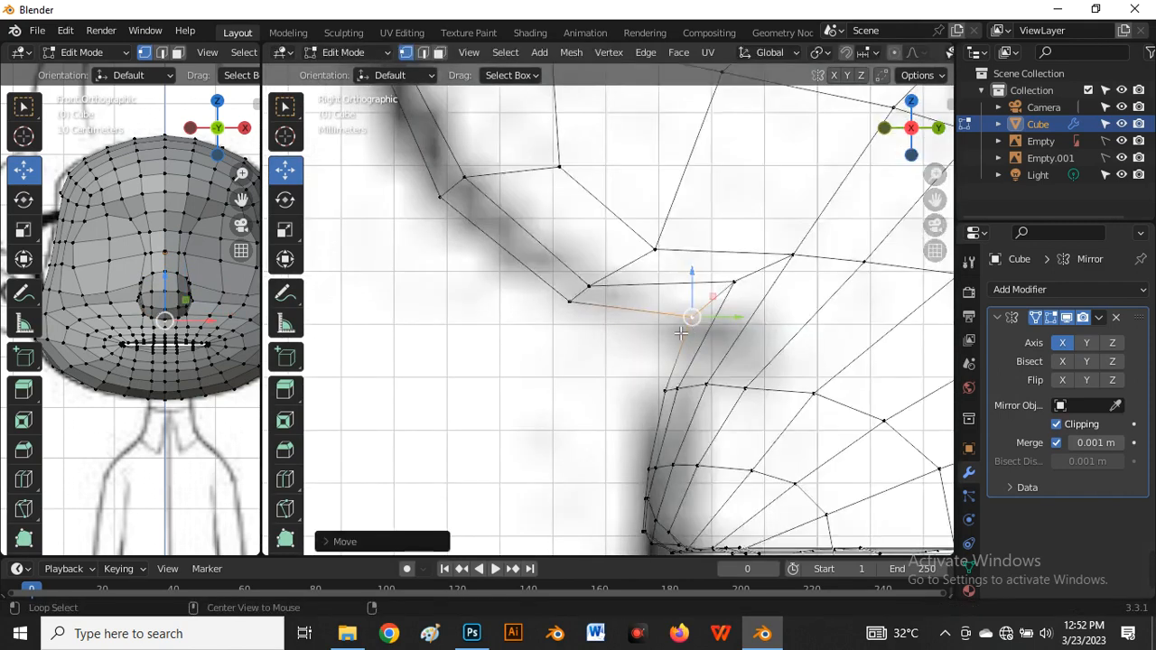
pyautogui.scroll(-2, 691, 322)
pyautogui.scroll(2, 732, 298)
pyautogui.click(729, 298)
pyautogui.press('g')
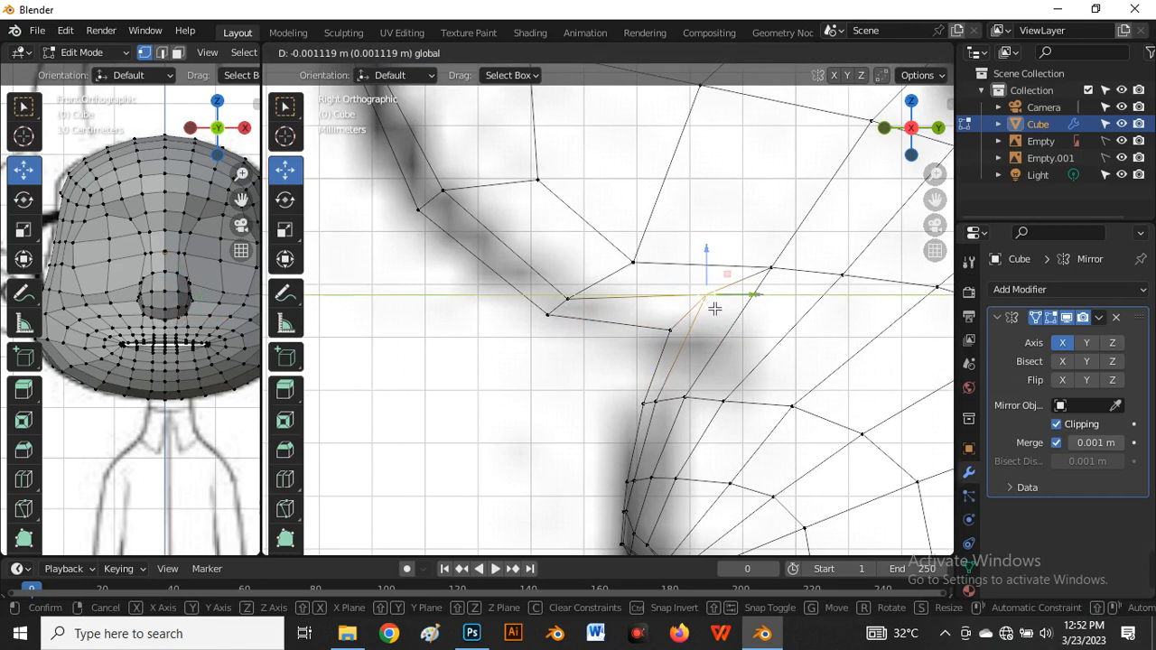
pyautogui.click(714, 307)
pyautogui.press('g')
pyautogui.click(709, 314)
pyautogui.hotkey('shift', 'z')
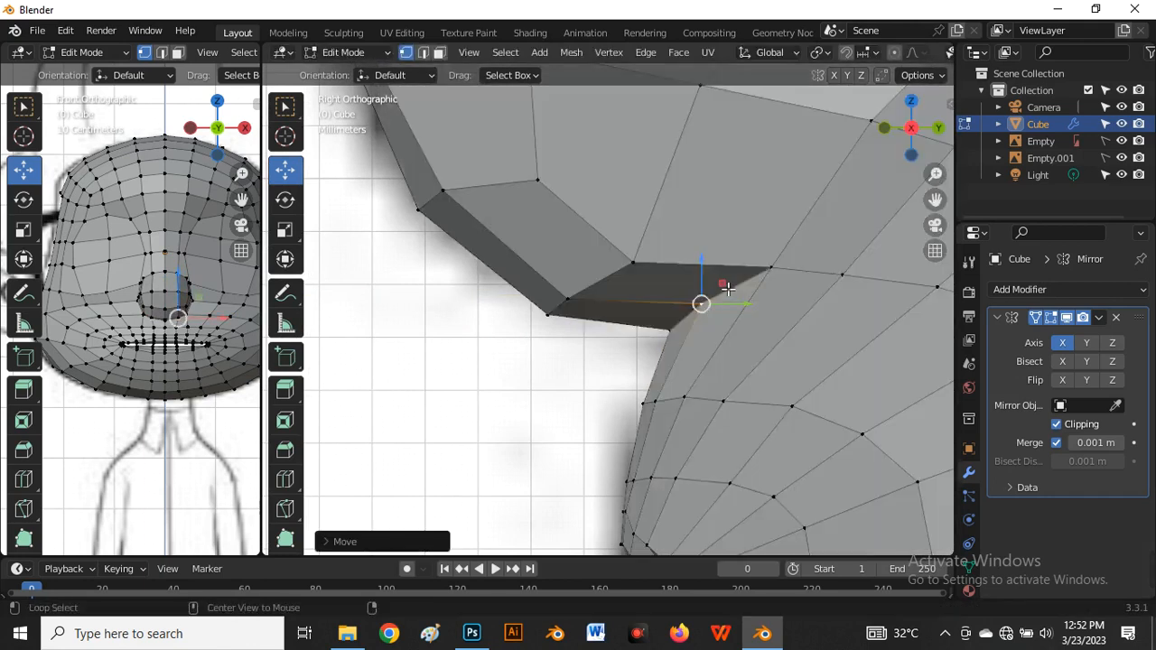
pyautogui.click(779, 279)
pyautogui.moveTo(783, 272); pyautogui.dragTo(770, 273)
pyautogui.hotkey('alt', 'a')
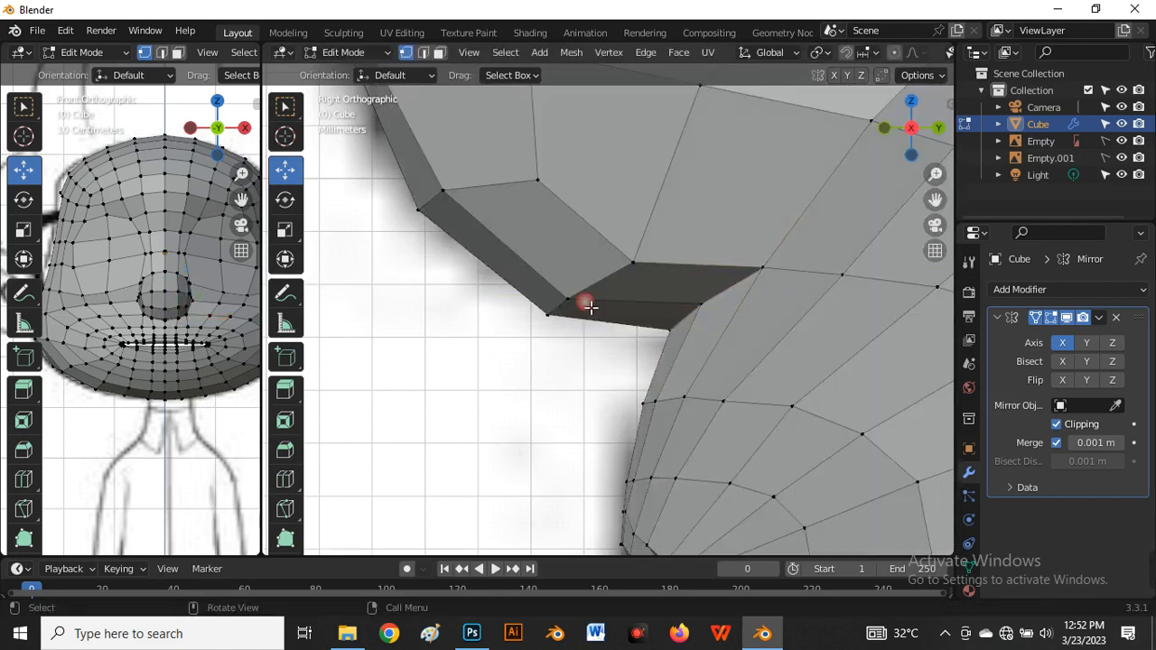
# Widen the front viewport and reveal the hidden back part of the head mesh
pyautogui.scroll(-6, 588, 307)
pyautogui.scroll(-8, 592, 312)
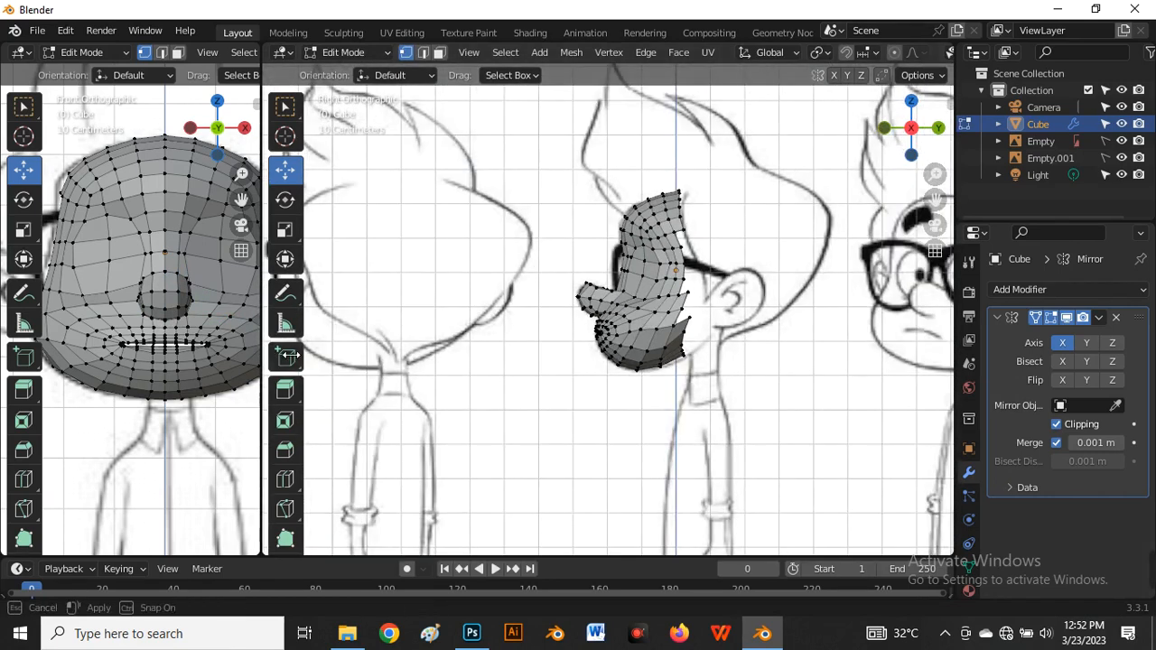
pyautogui.moveTo(263, 359); pyautogui.dragTo(594, 408)
pyautogui.scroll(4, 469, 374)
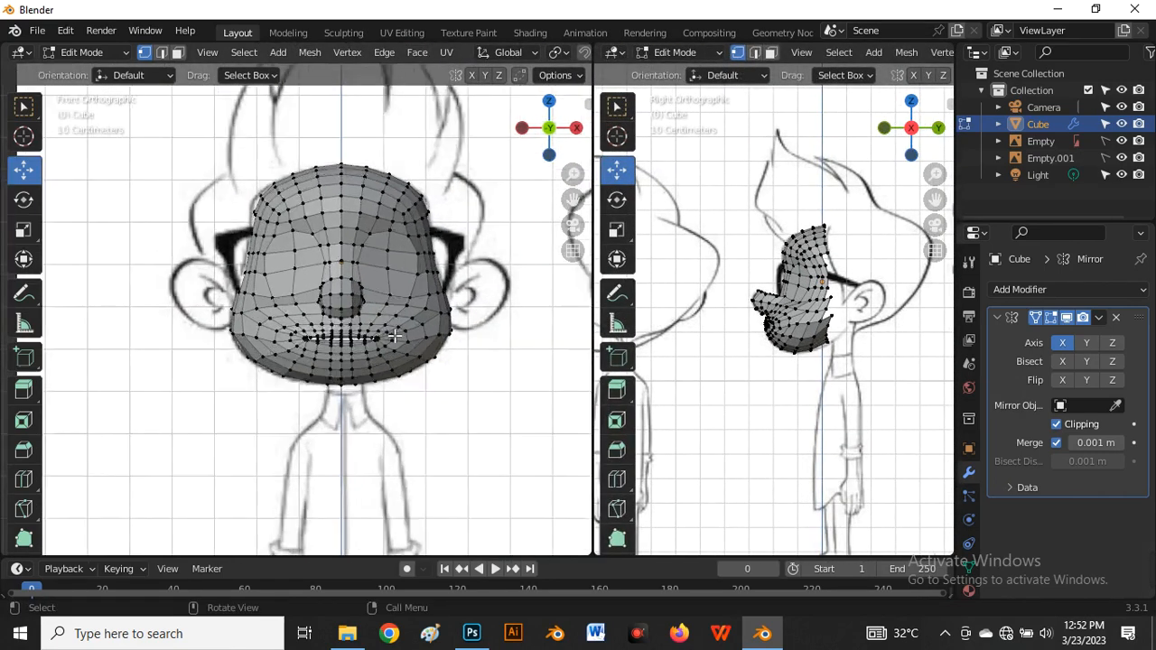
pyautogui.hotkey('alt', 'h')
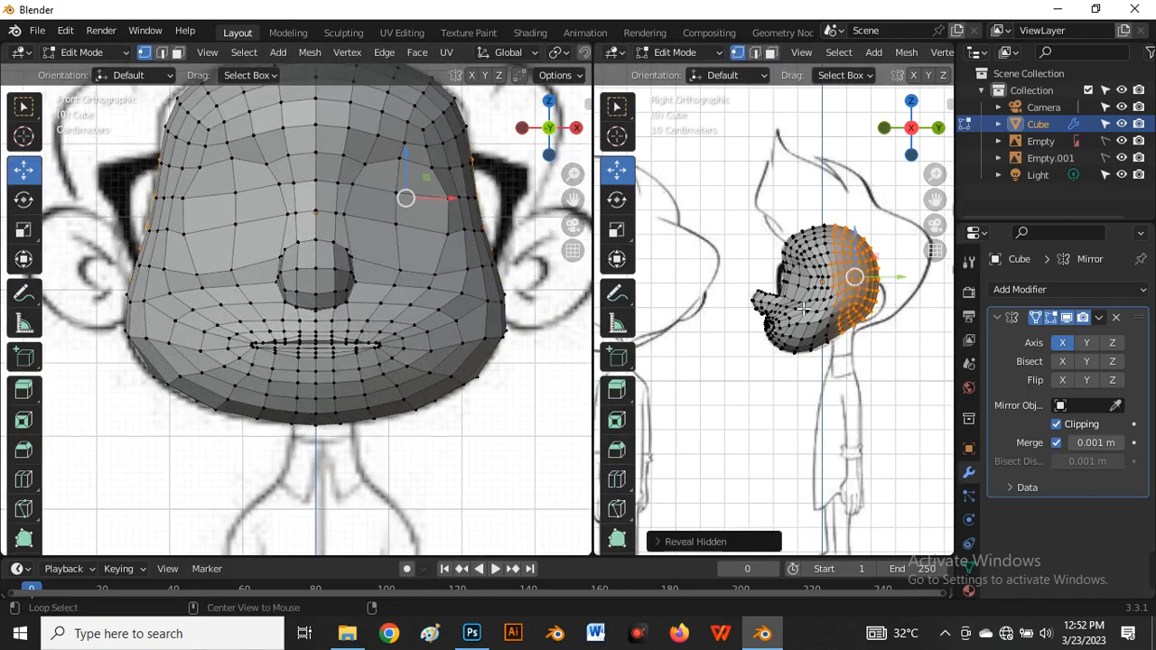
# Examine the whole head in Object Mode from the front and side, rebalance the two viewports and return to Edit Mode
pyautogui.scroll(-2, 399, 253)
pyautogui.scroll(2, 345, 271)
pyautogui.press('Tab')
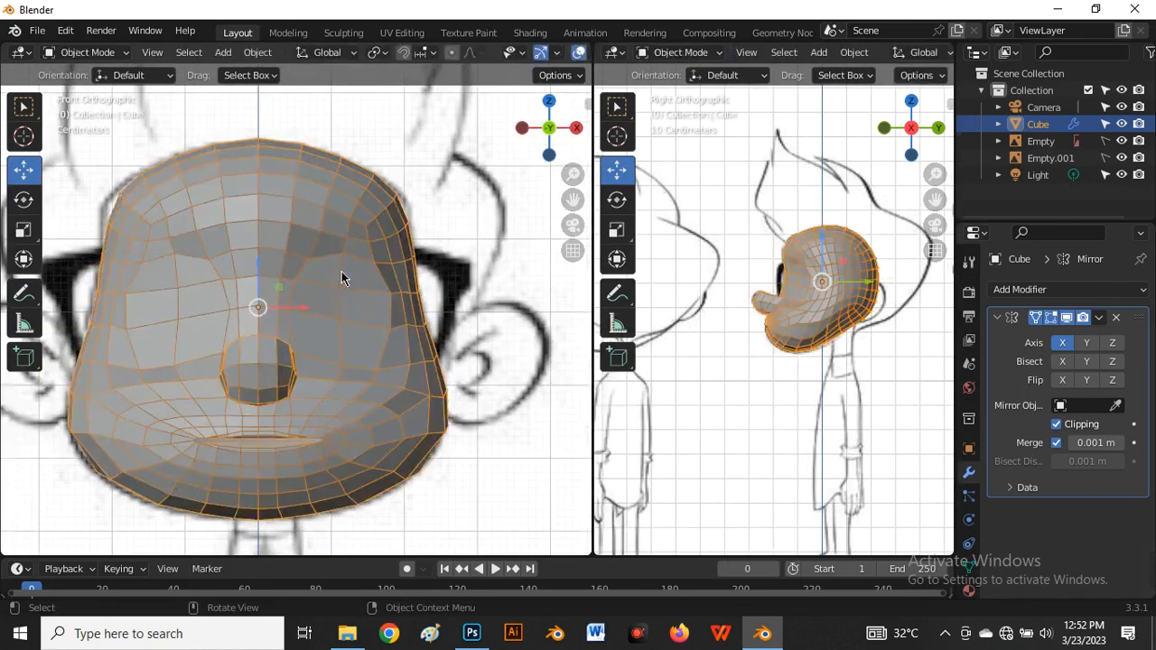
pyautogui.scroll(5, 762, 262)
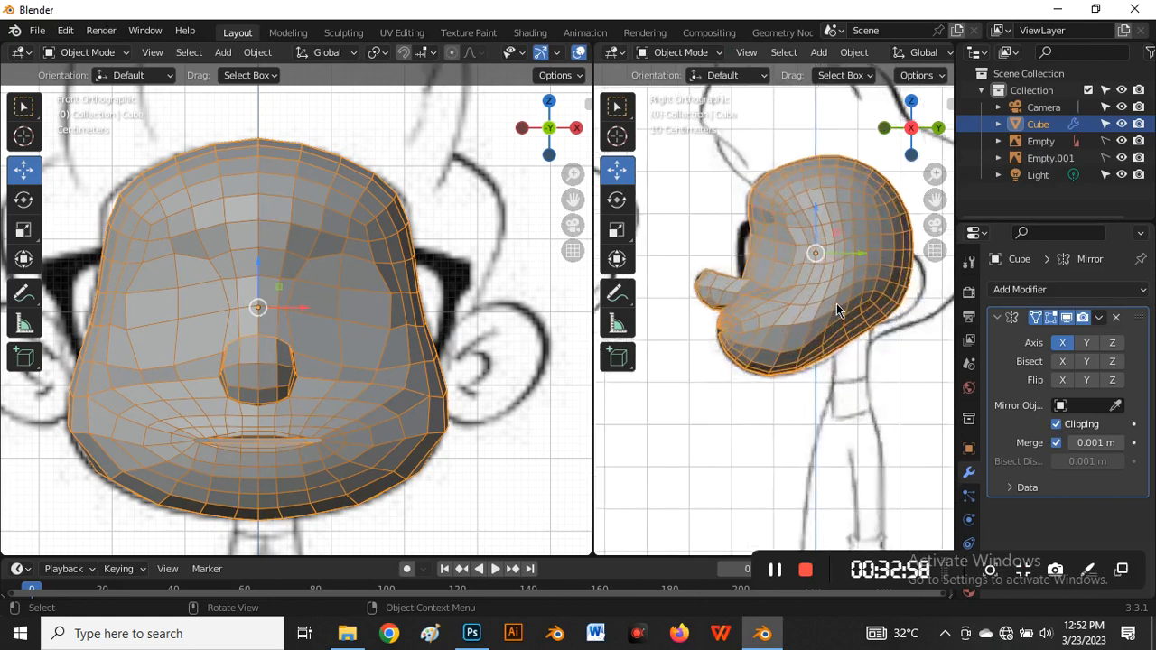
pyautogui.moveTo(603, 380); pyautogui.dragTo(534, 395)
pyautogui.scroll(-3, 705, 290)
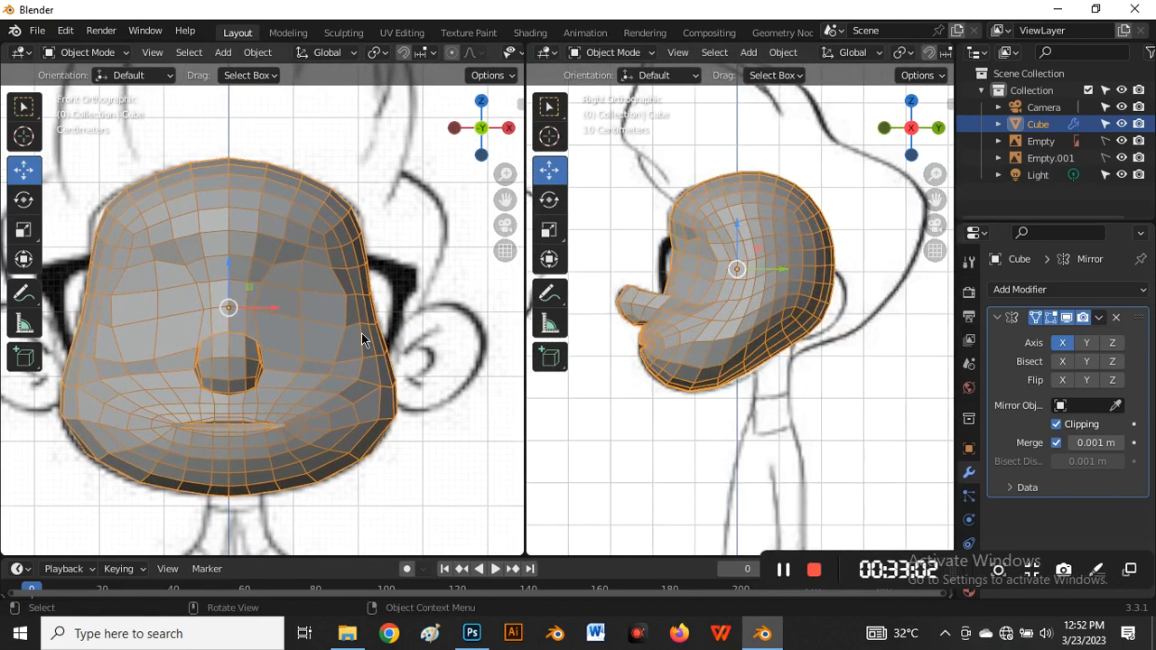
pyautogui.press('Tab')
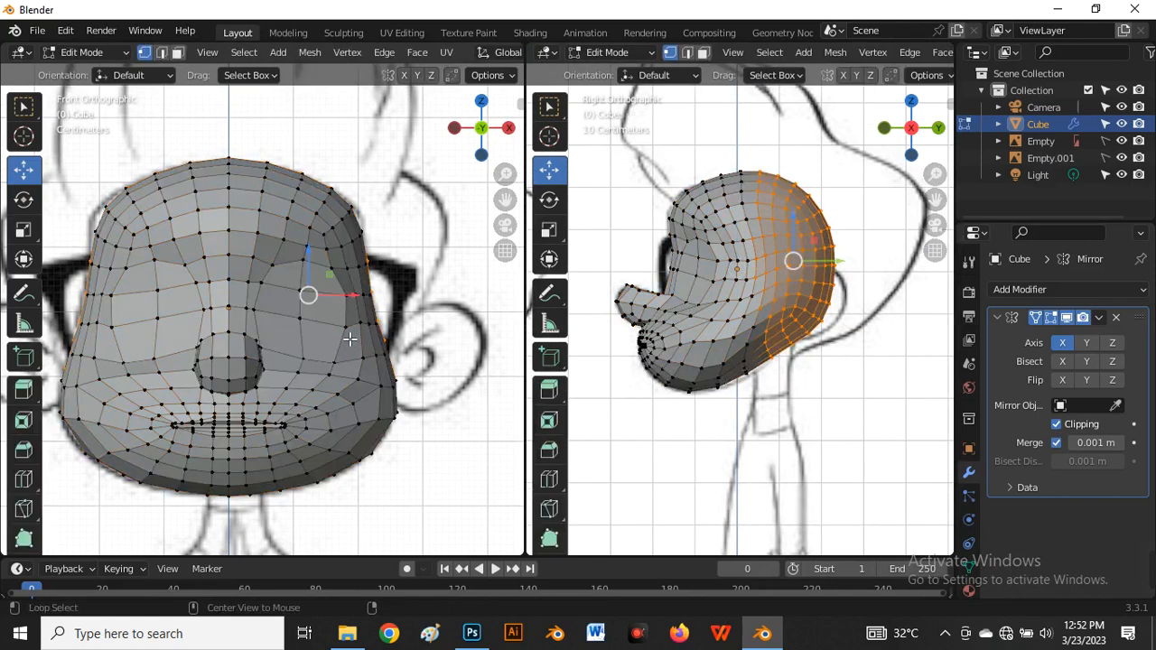
pyautogui.hotkey('alt', 'z')
pyautogui.hotkey('alt', 'z')
pyautogui.scroll(3, 271, 361)
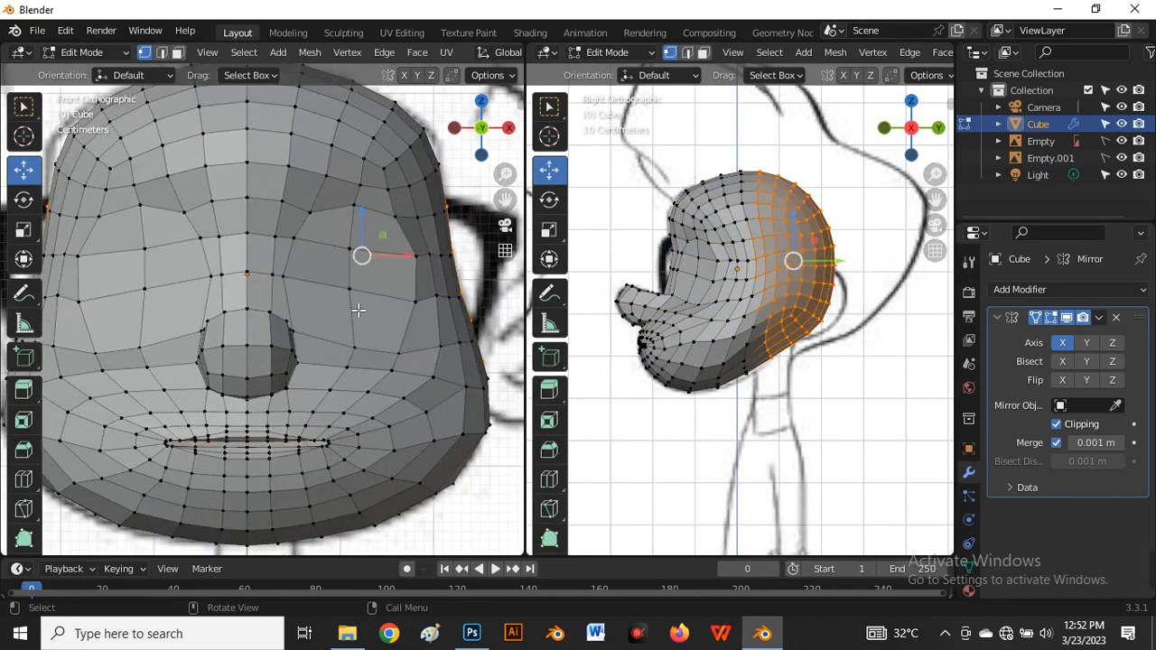
# Select the six mirrored faces covering the eye area in face mode and delete them to open the eye sockets
pyautogui.press('3')
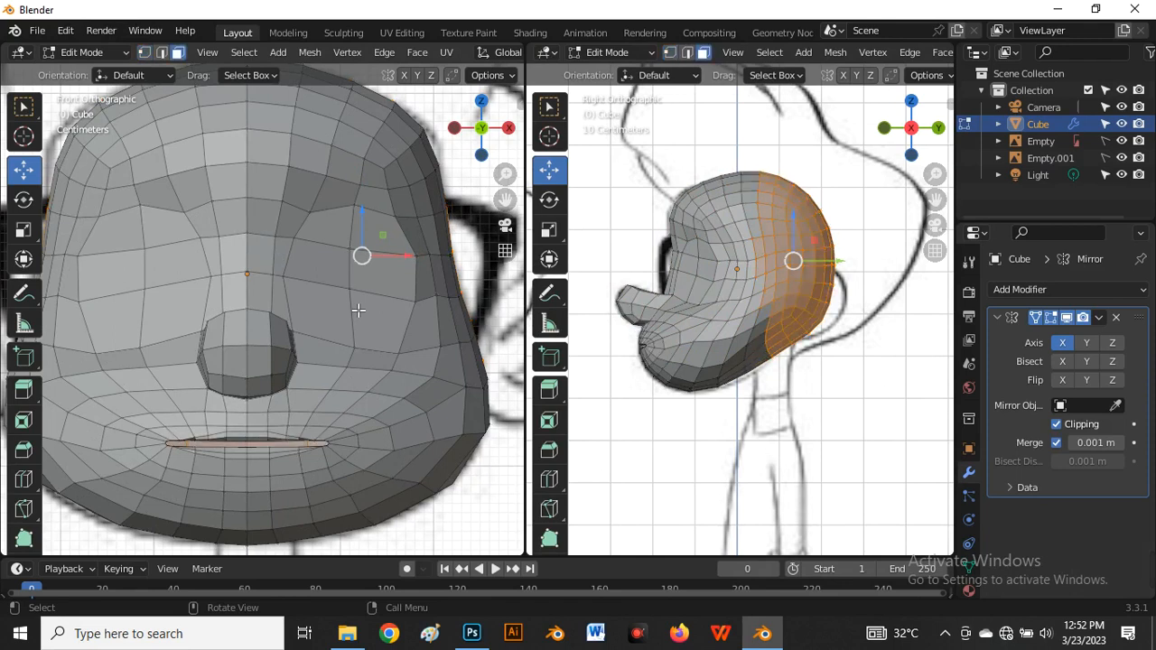
pyautogui.click(323, 244)
pyautogui.keyDown('shift'); pyautogui.click(325, 269); pyautogui.keyUp('shift')
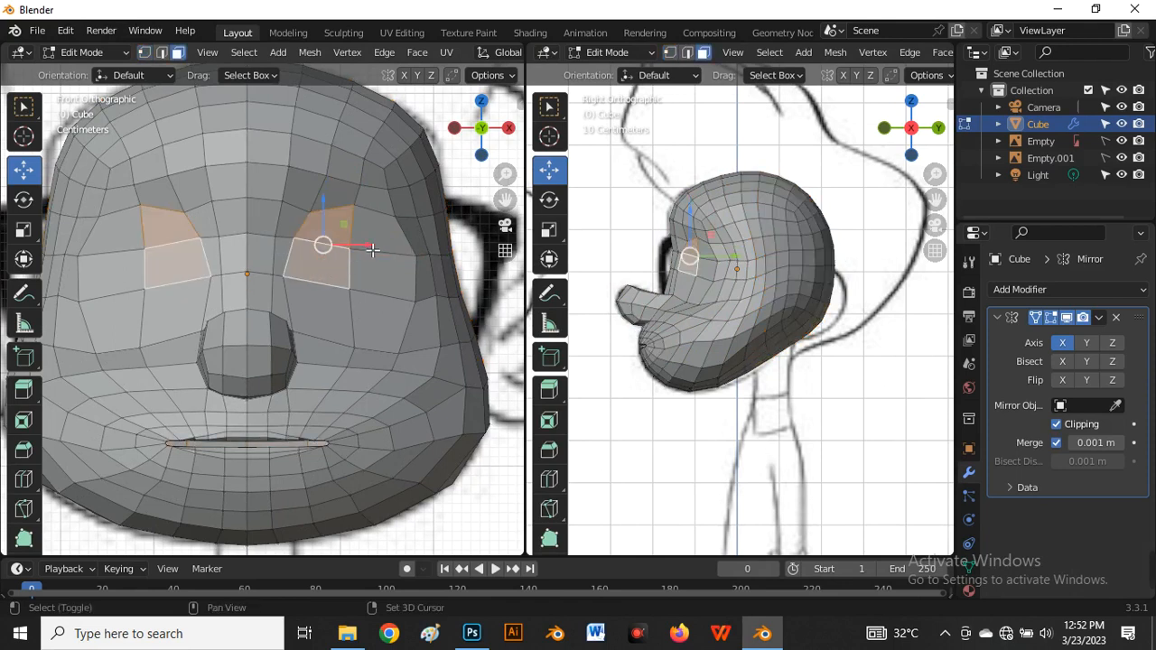
pyautogui.keyDown('shift'); pyautogui.click(372, 244); pyautogui.keyUp('shift')
pyautogui.keyDown('shift'); pyautogui.click(377, 275); pyautogui.keyUp('shift')
pyautogui.keyDown('shift'); pyautogui.click(373, 316); pyautogui.keyUp('shift')
pyautogui.keyDown('shift'); pyautogui.click(343, 323); pyautogui.keyUp('shift')
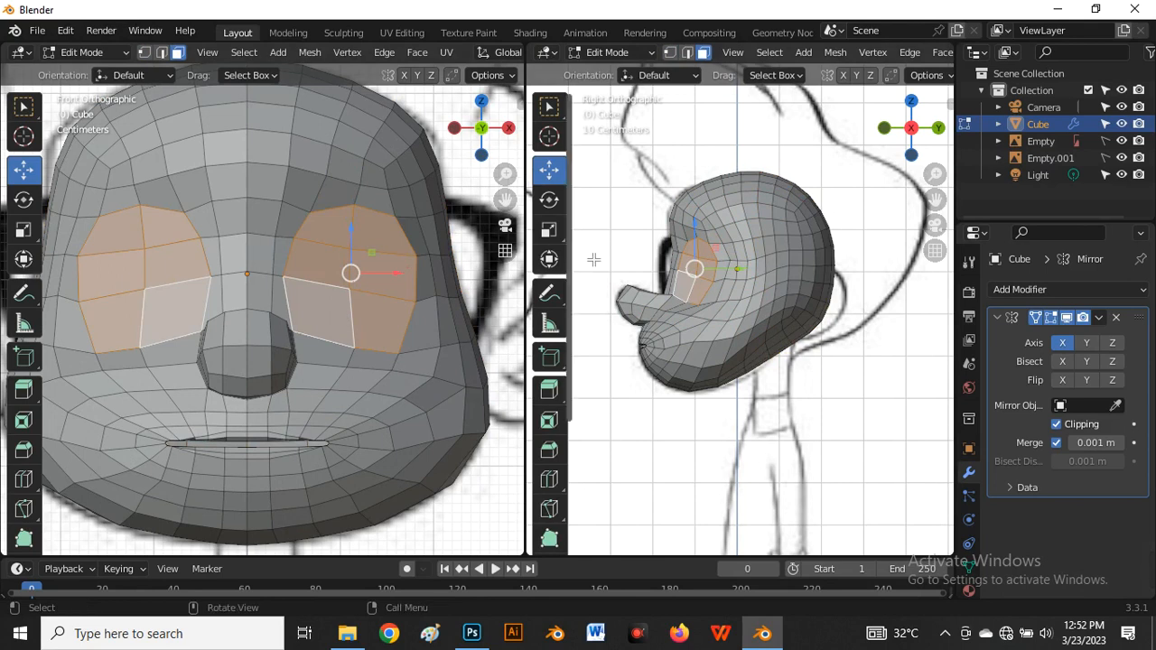
pyautogui.scroll(5, 712, 286)
pyautogui.press('x')
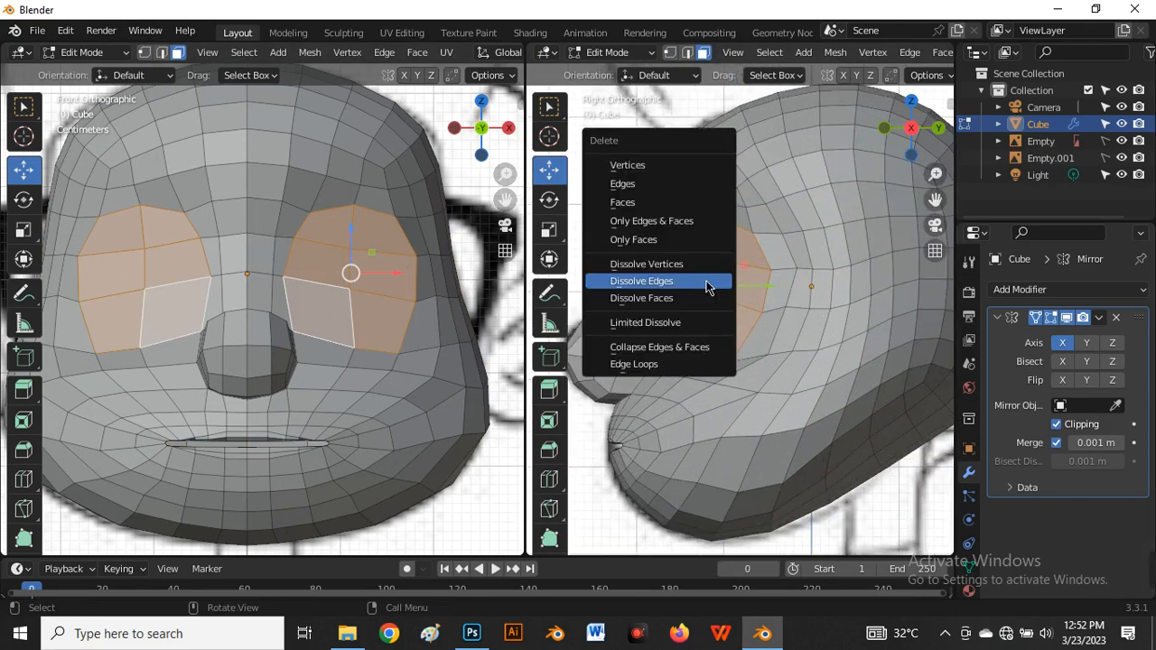
pyautogui.click(684, 203)
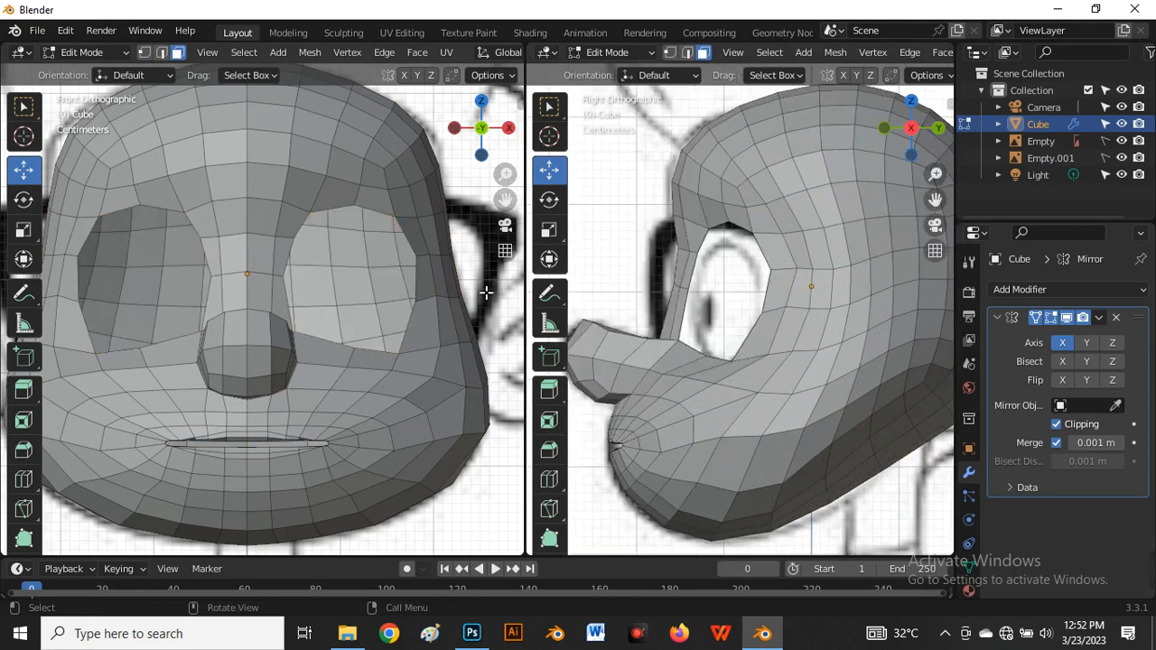
# Select the front half of the head through the mesh in the side view and hide the unselected back part
pyautogui.scroll(-5, 696, 368)
pyautogui.hotkey('alt', 'z')
pyautogui.scroll(-1, 698, 352)
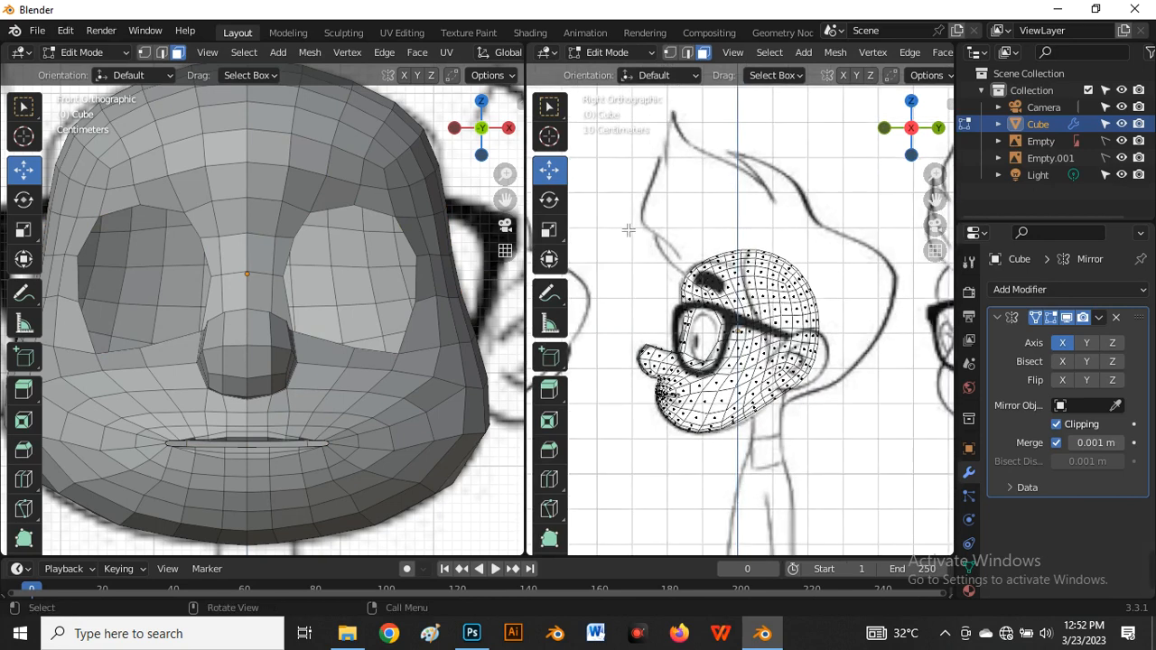
pyautogui.moveTo(627, 230); pyautogui.dragTo(737, 519)
pyautogui.moveTo(767, 578); pyautogui.dragTo(765, 578)
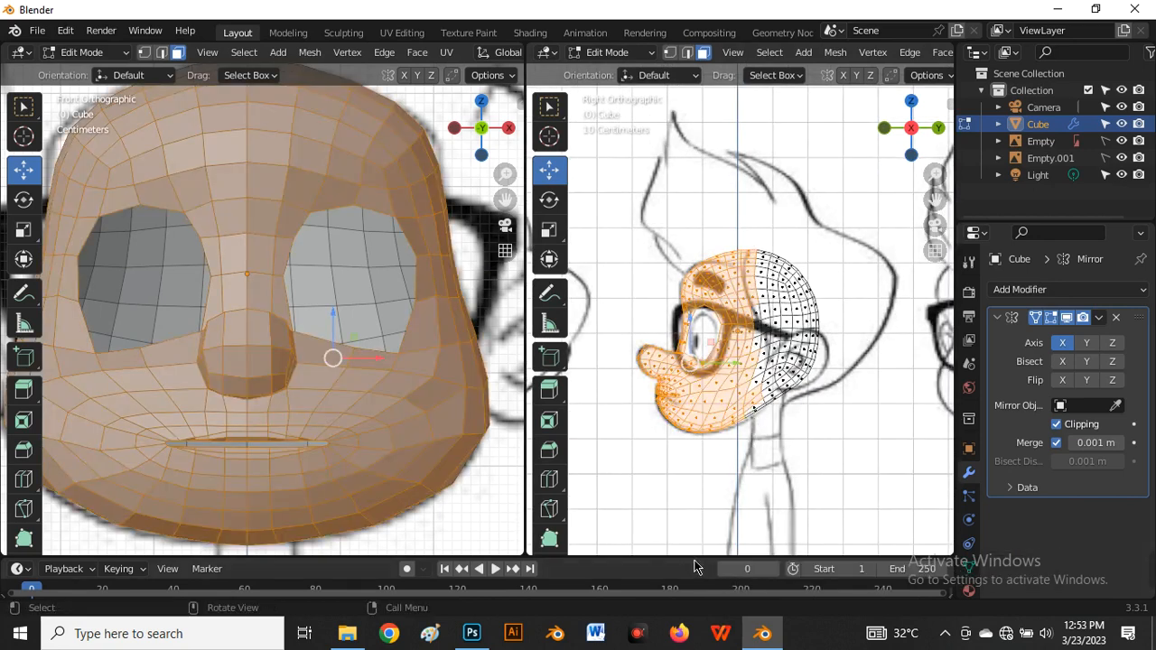
pyautogui.hotkey('shift', 'h')
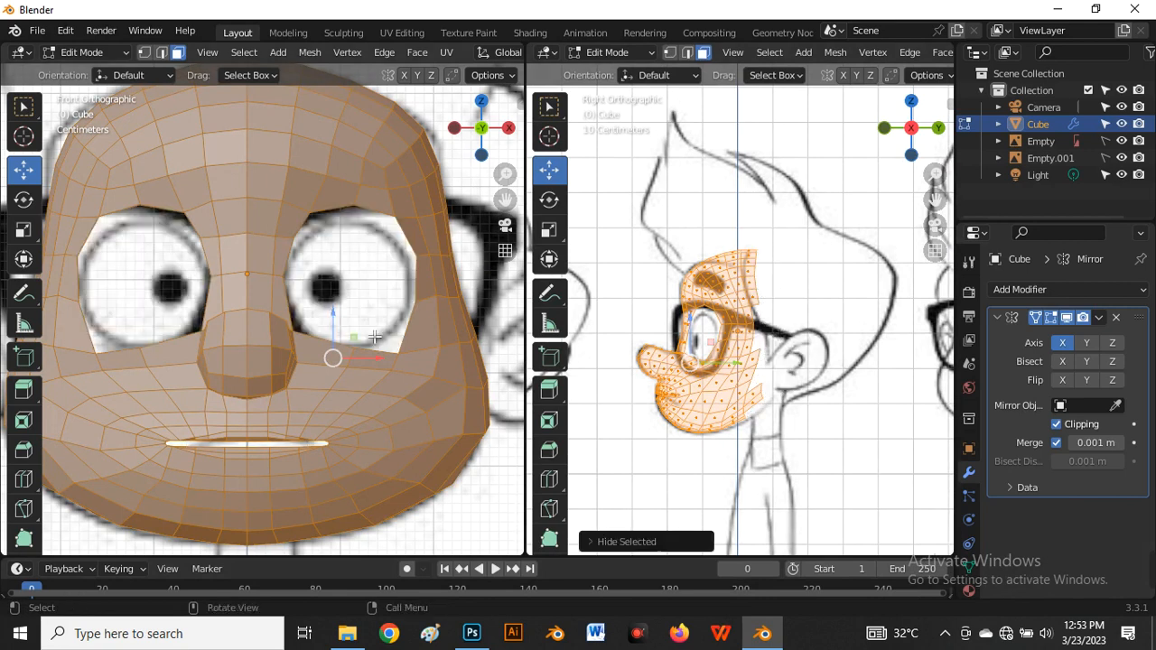
# Move the lower outer and bottom vertices of the eye opening to follow the eye outline in the front reference
pyautogui.scroll(-2, 375, 336)
pyautogui.scroll(3, 366, 271)
pyautogui.press('1')
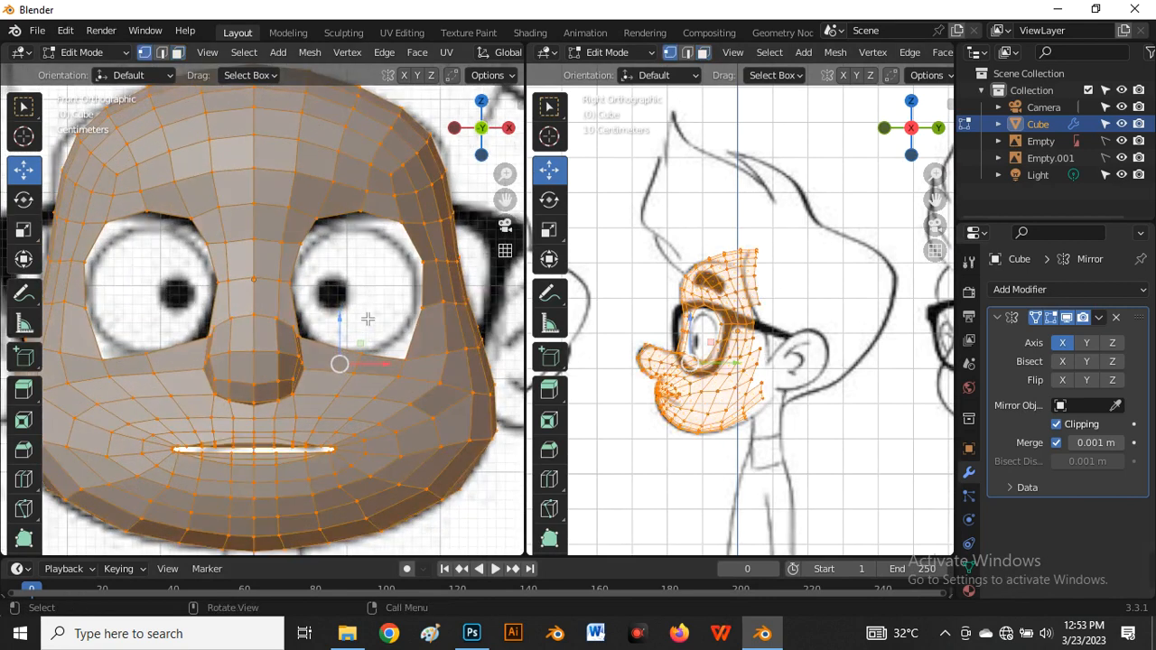
pyautogui.scroll(2, 384, 339)
pyautogui.click(408, 376)
pyautogui.hotkey('shift', 'z')
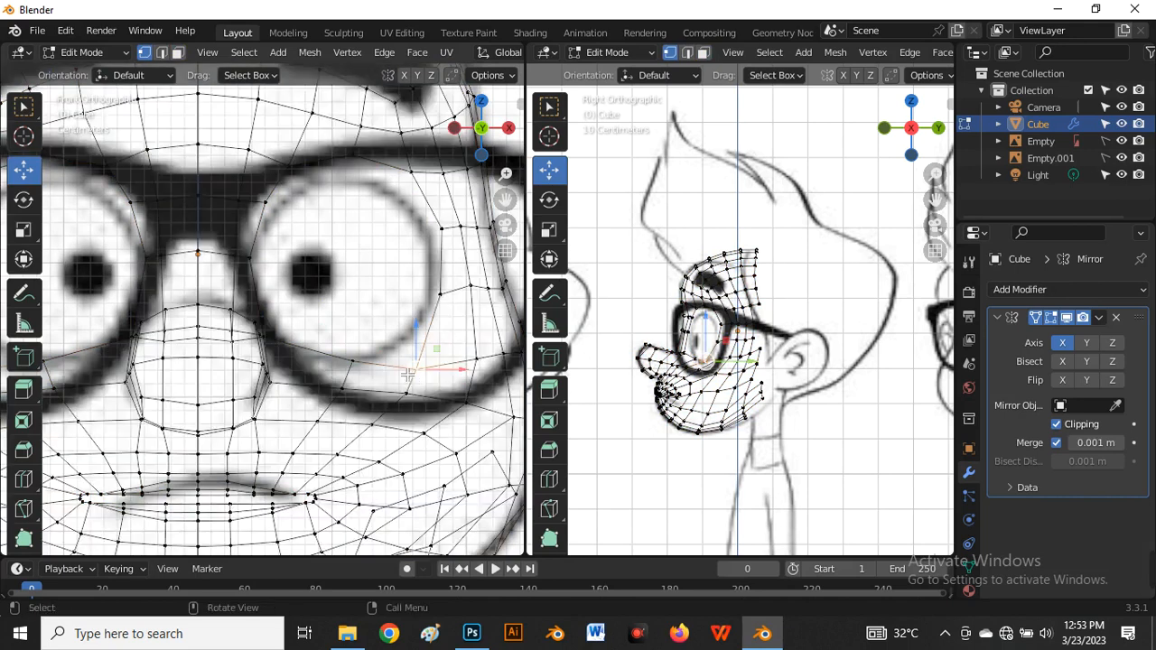
pyautogui.scroll(-1, 396, 355)
pyautogui.scroll(1, 406, 366)
pyautogui.press('g')
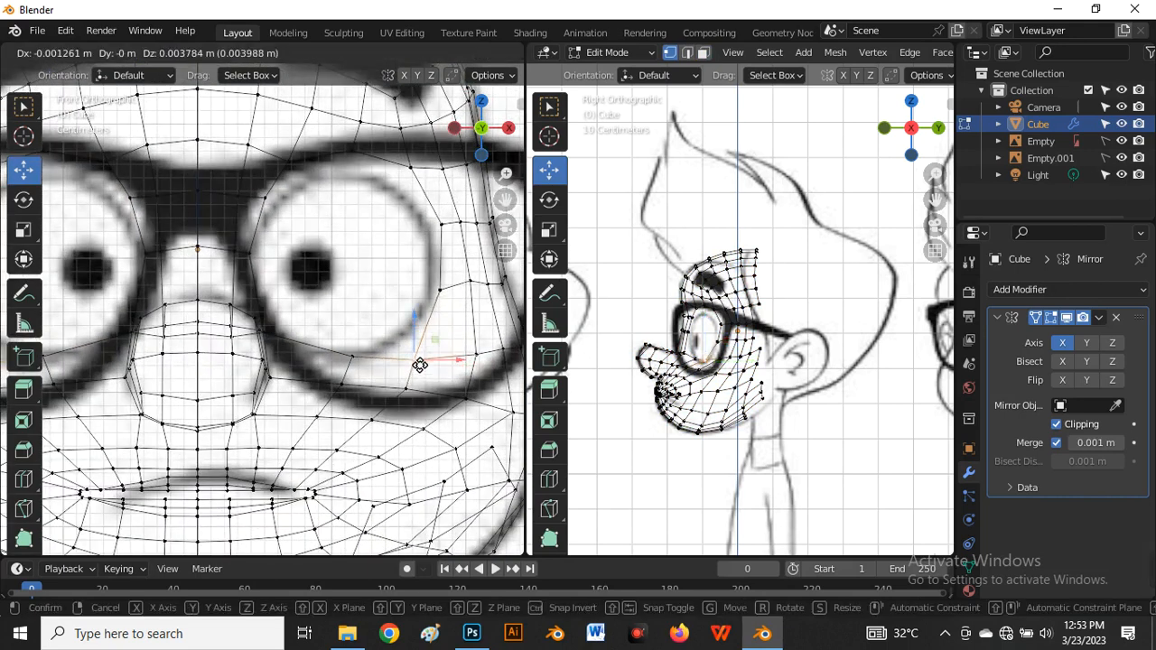
pyautogui.scroll(3, 362, 354)
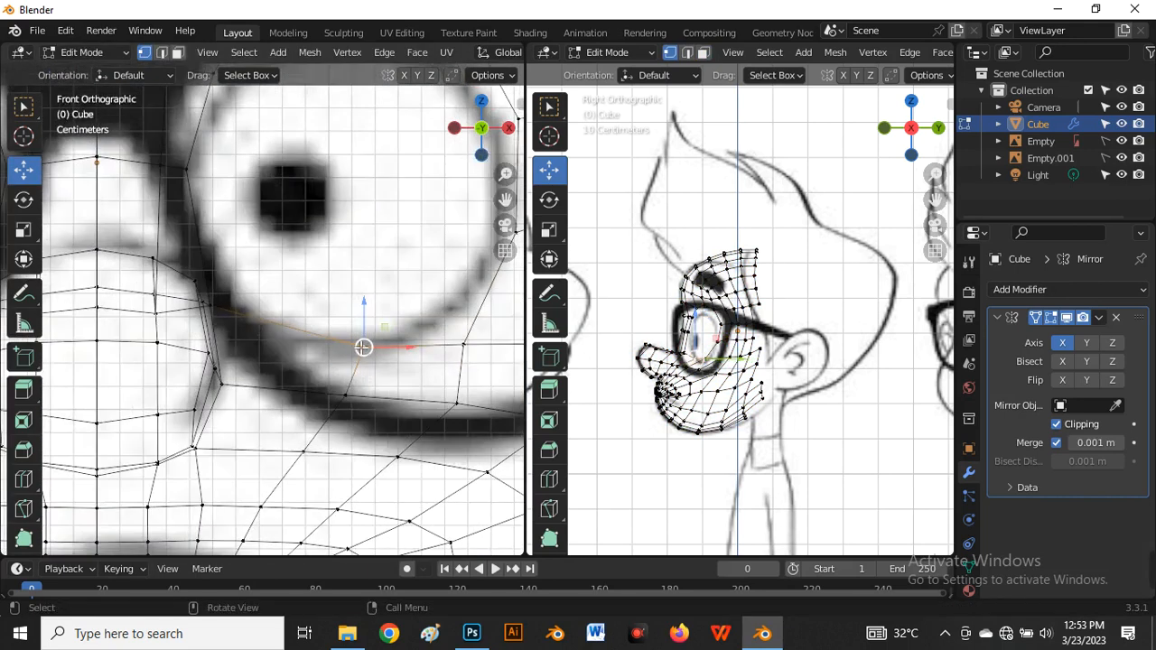
pyautogui.click(358, 361)
pyautogui.hotkey('shift', 'z')
pyautogui.scroll(-4, 343, 358)
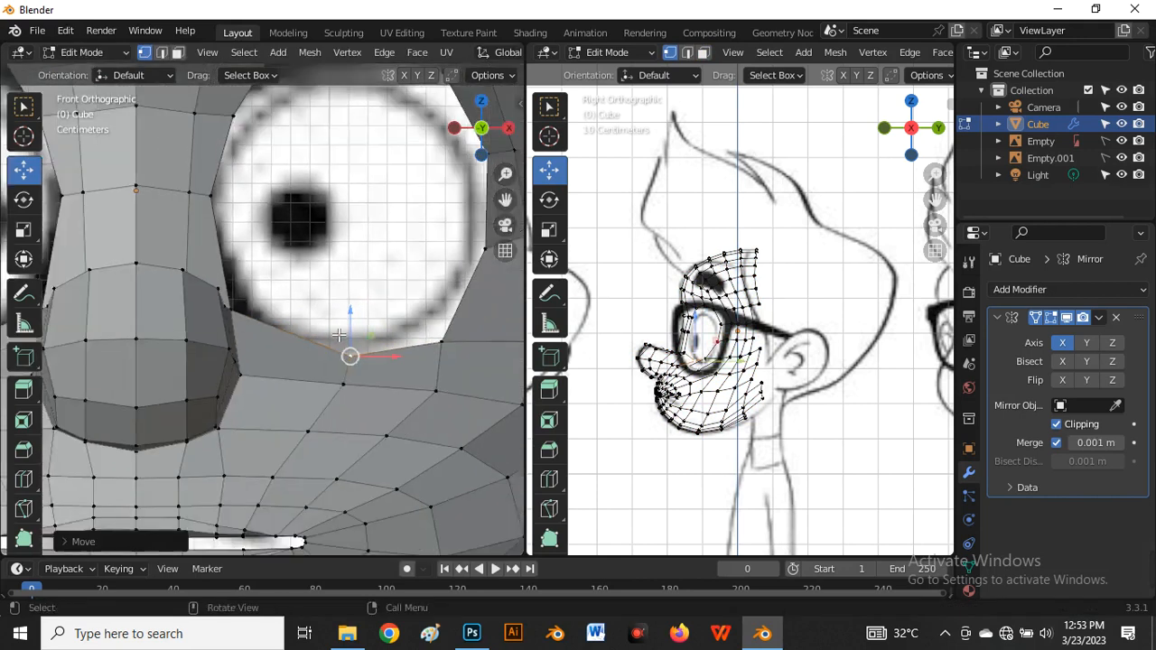
# Move the lower inner corner vertex of the eye opening along X toward the nose and adjust it along Z
pyautogui.scroll(5, 293, 330)
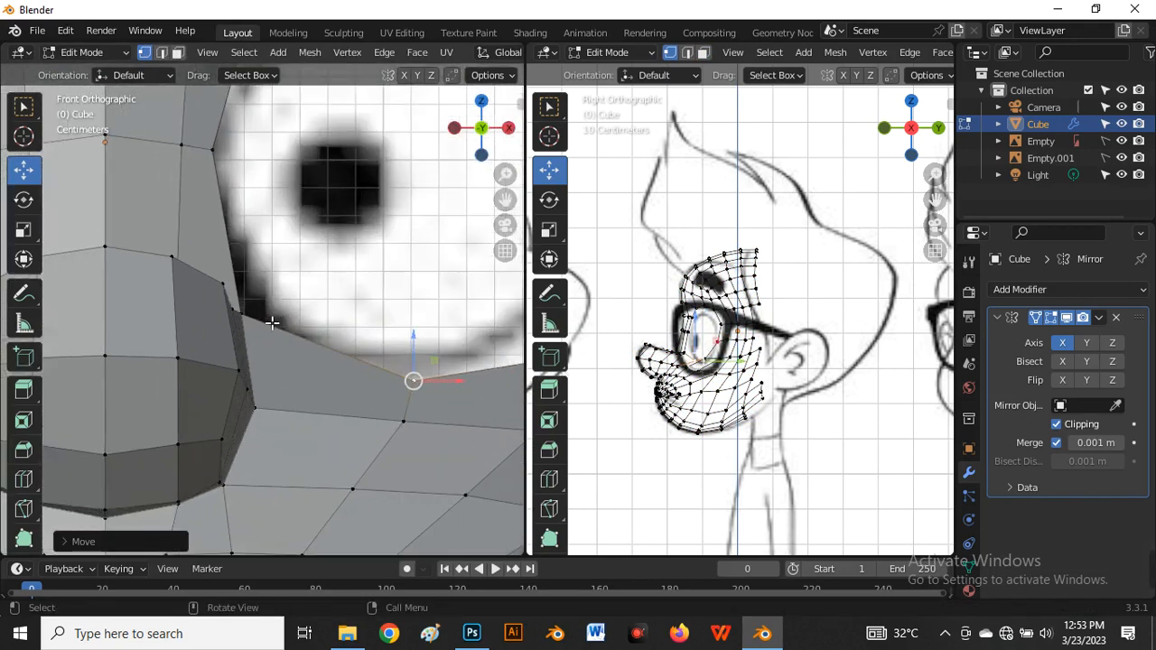
pyautogui.press('g')
pyautogui.press('x')
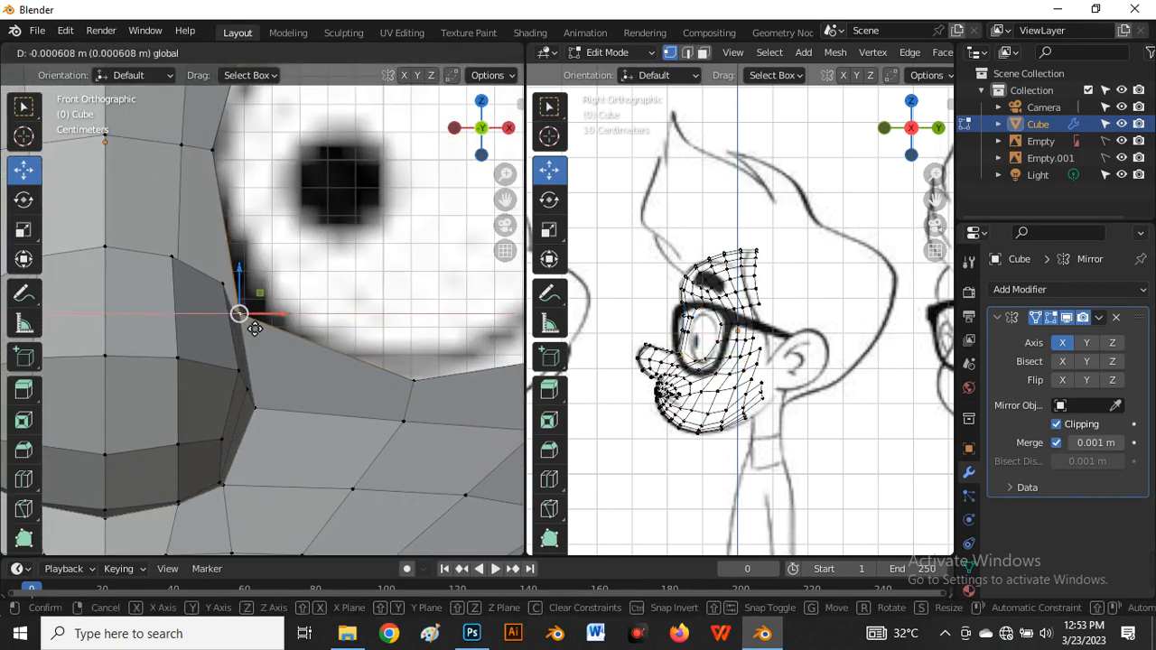
pyautogui.click(254, 327)
pyautogui.press('g')
pyautogui.press('z')
pyautogui.click(249, 318)
pyautogui.scroll(-6, 247, 317)
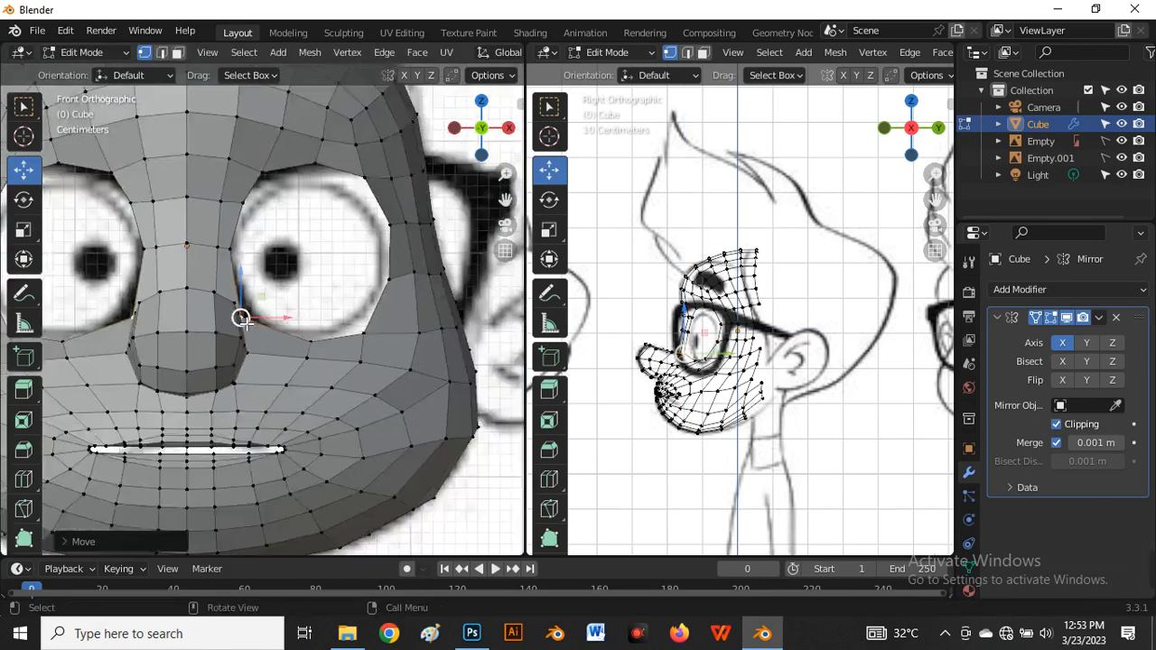
# Move the inner vertex of the eye opening level with the pupil along X toward the nose bridge
pyautogui.scroll(3, 254, 244)
pyautogui.click(237, 262)
pyautogui.press('g')
pyautogui.press('x')
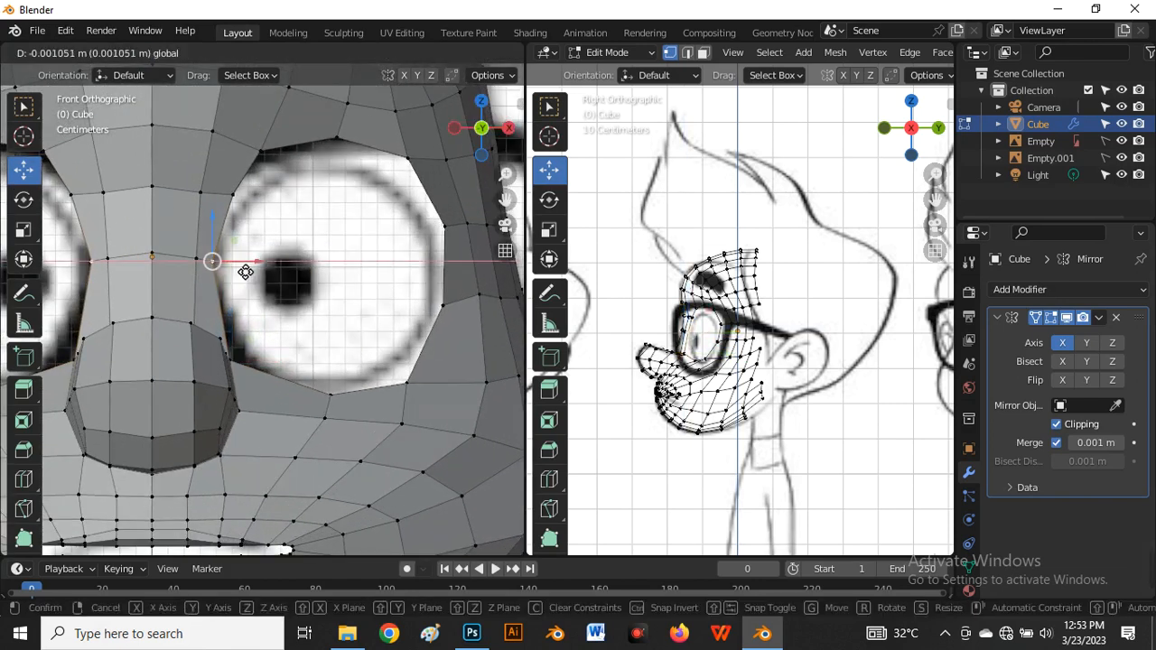
pyautogui.click(242, 267)
# Select the three-vertex path along the side of the nose bridge and edge-slide it toward the head's centreline
pyautogui.click(210, 146)
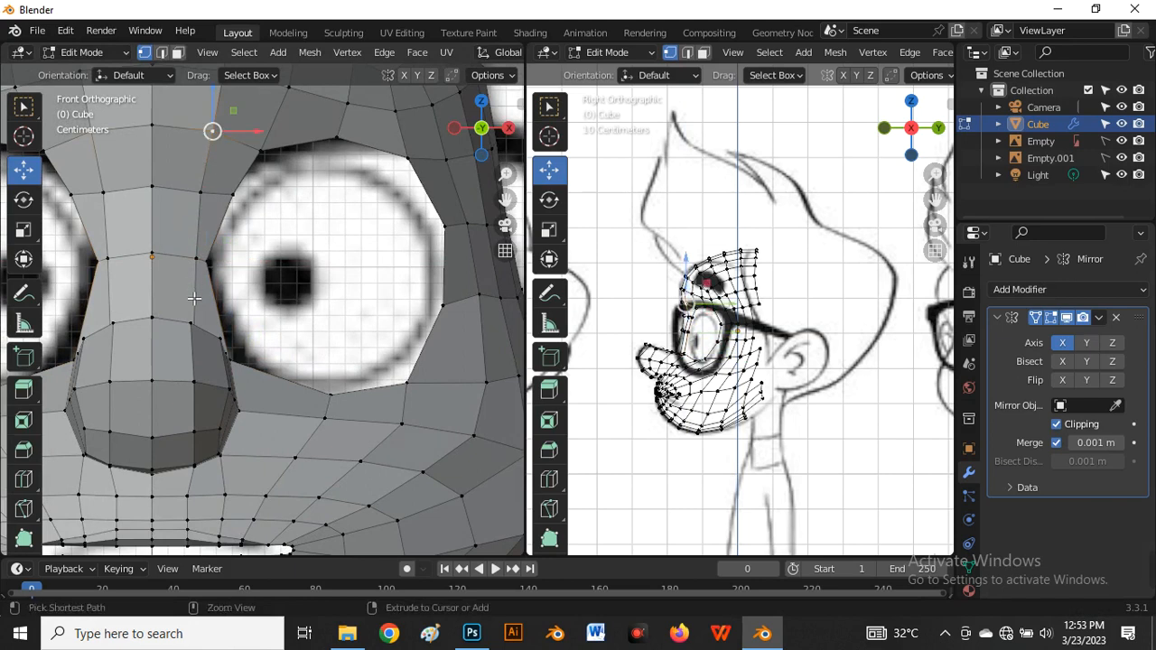
pyautogui.keyDown('ctrl'); pyautogui.click(198, 260); pyautogui.keyUp('ctrl')
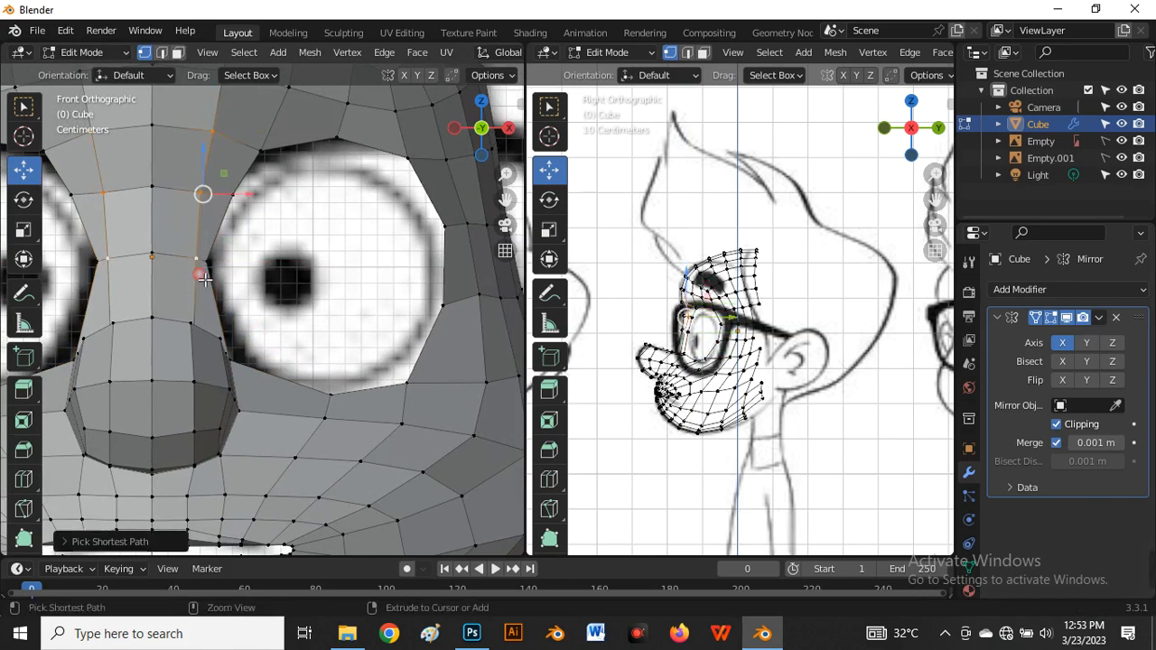
pyautogui.press('g')
pyautogui.press('g')
pyautogui.click(246, 247)
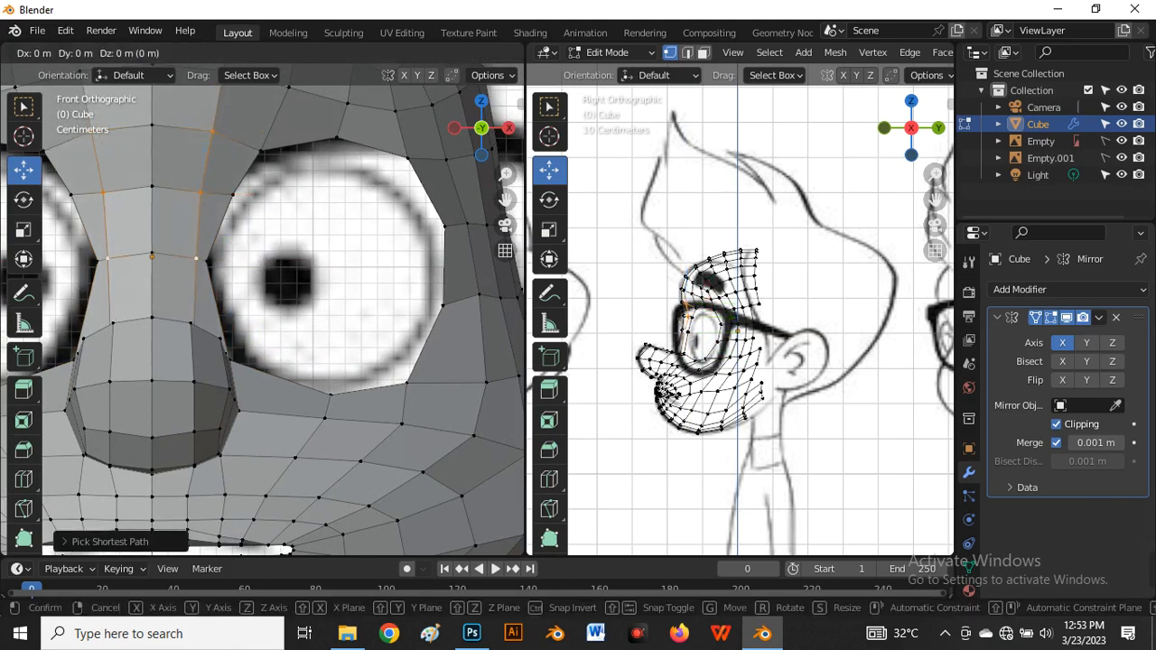
pyautogui.press('g')
pyautogui.press('g')
pyautogui.click(272, 260)
pyautogui.scroll(10, 733, 305)
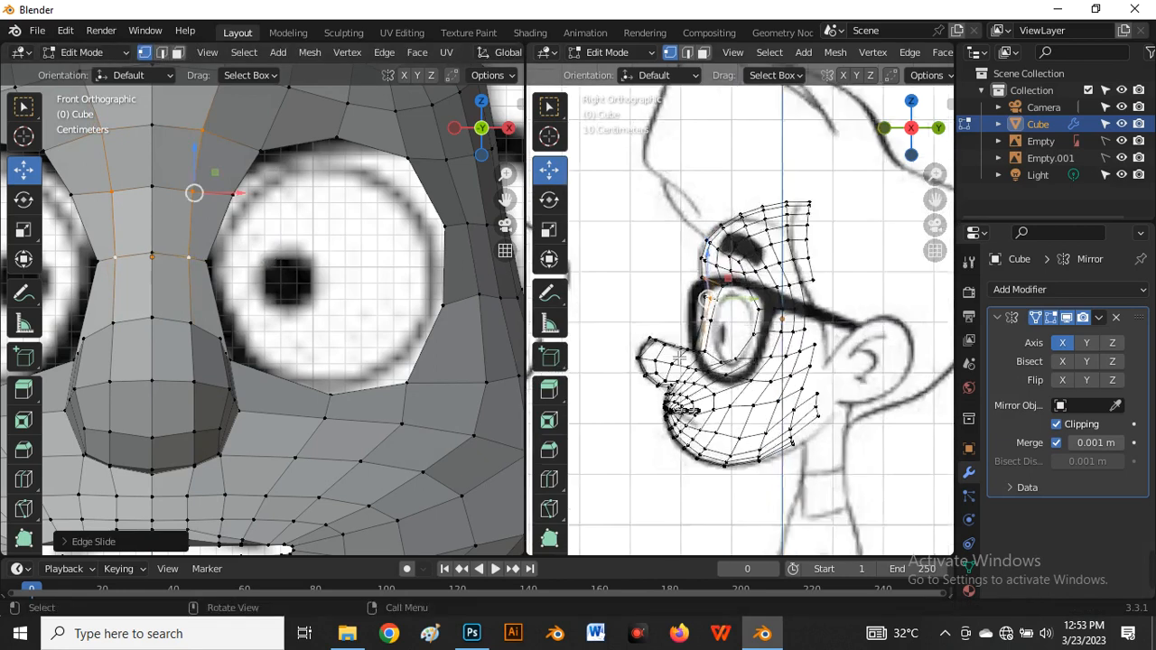
# Adjust the centreline vertices of the nose bridge and the adjacent bridge vertex in the side view to refine the bridge profile
pyautogui.hotkey('alt', 'z')
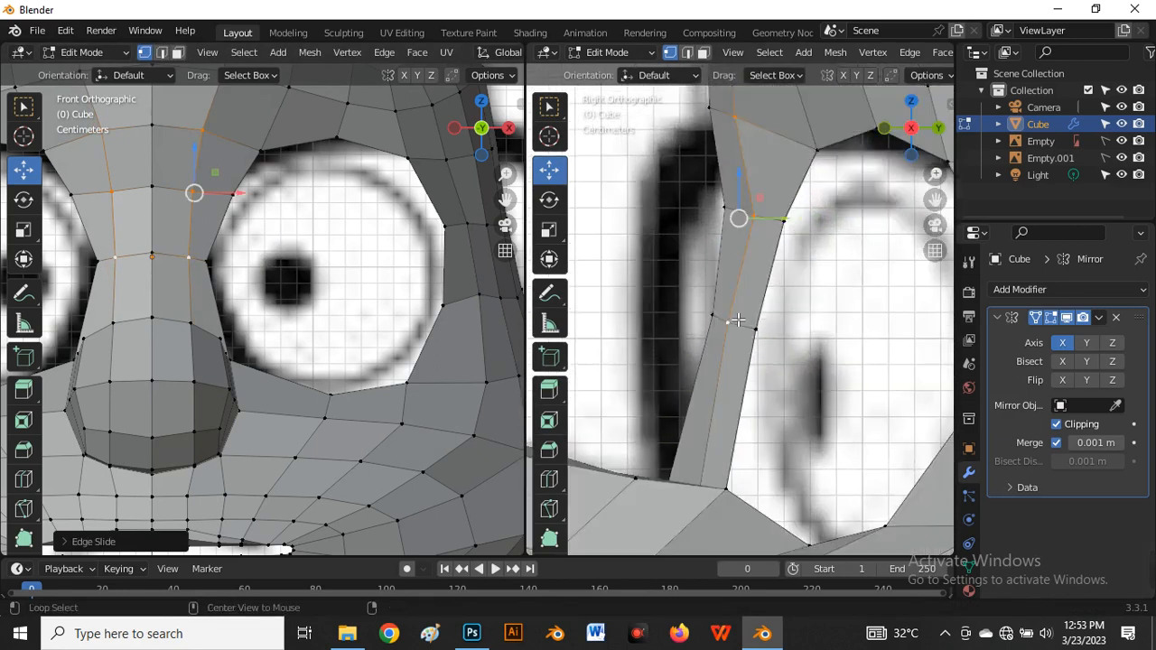
pyautogui.click(717, 320)
pyautogui.moveTo(736, 319); pyautogui.dragTo(728, 319)
pyautogui.scroll(-2, 713, 289)
pyautogui.scroll(2, 722, 225)
pyautogui.click(726, 238)
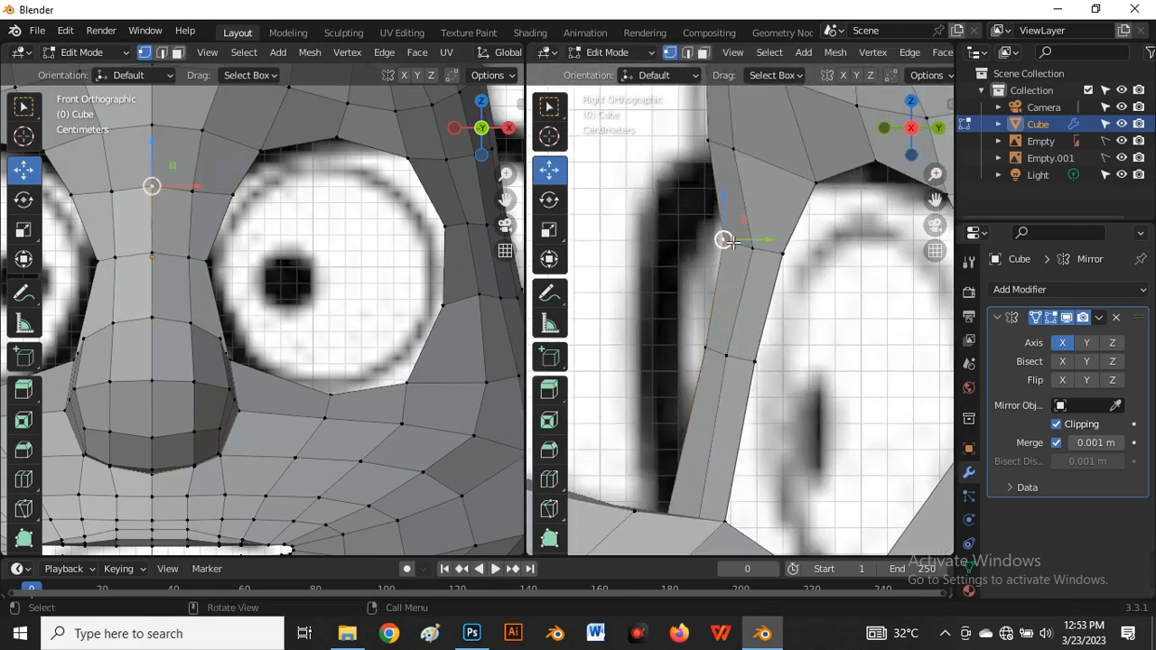
pyautogui.moveTo(733, 242); pyautogui.dragTo(755, 262)
pyautogui.click(755, 253)
pyautogui.scroll(-3, 752, 291)
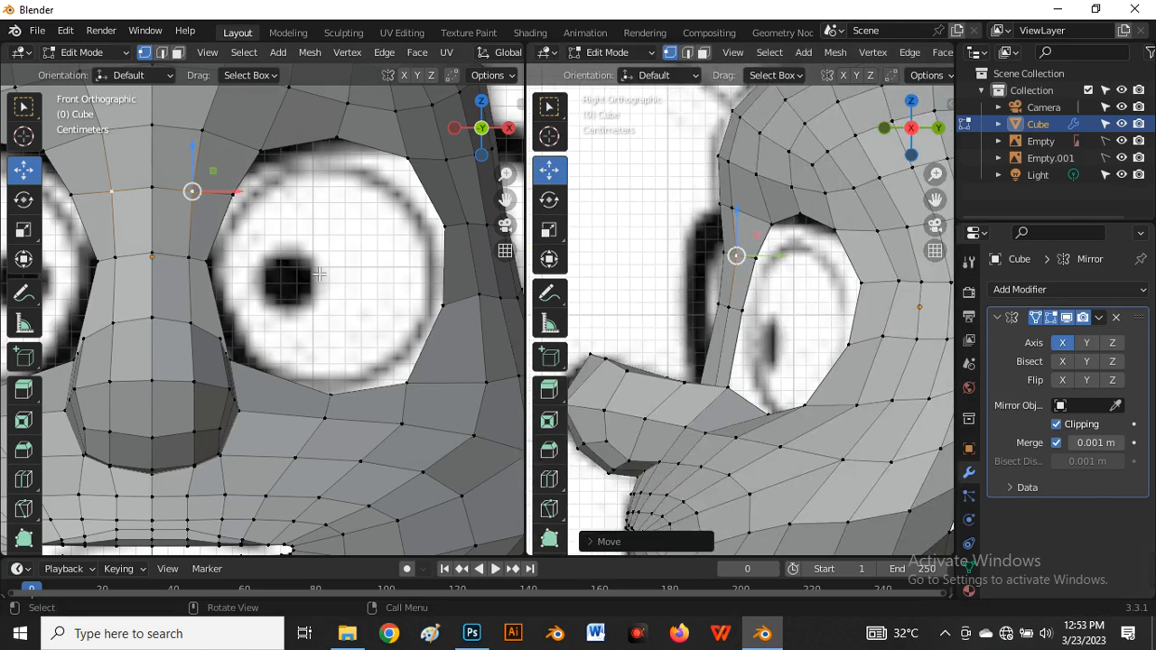
# Move the upper inner and top vertices of the eye opening to follow the eye outline in the front reference
pyautogui.scroll(-3, 320, 274)
pyautogui.scroll(5, 257, 251)
pyautogui.click(253, 250)
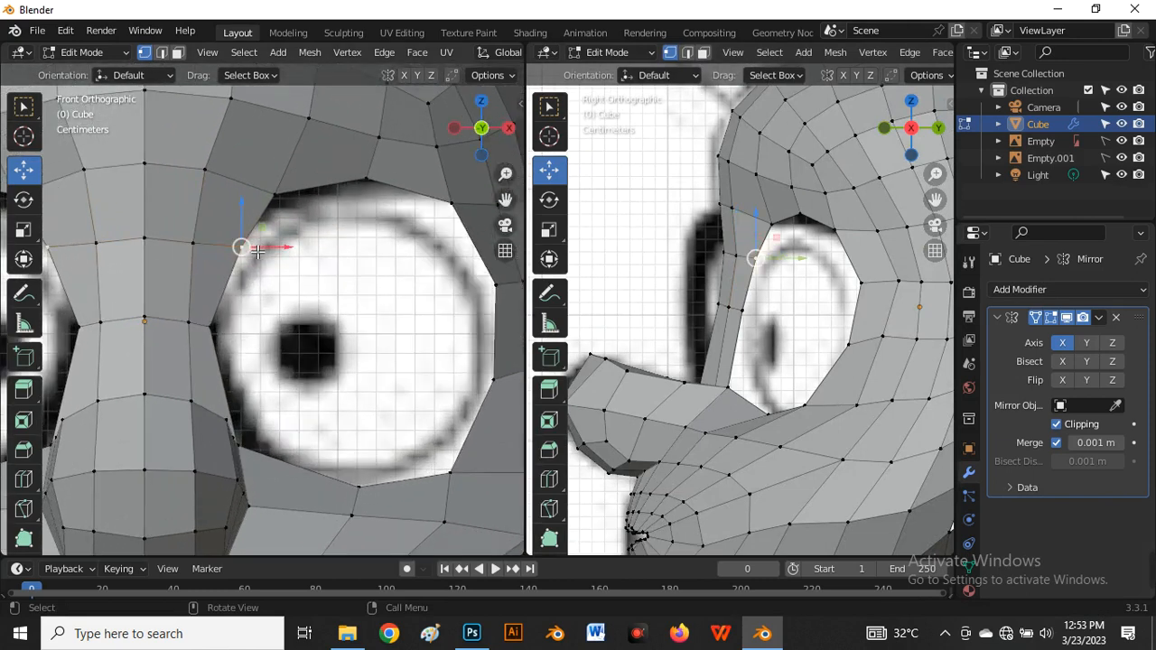
pyautogui.moveTo(258, 251); pyautogui.dragTo(303, 216)
pyautogui.scroll(-4, 244, 250)
pyautogui.scroll(4, 268, 214)
pyautogui.click(257, 230)
pyautogui.scroll(-3, 253, 231)
pyautogui.scroll(2, 301, 228)
pyautogui.click(304, 224)
# Vertex-slide the brow vertex just above the top of the eye opening to even out the surrounding faces
pyautogui.click(256, 169)
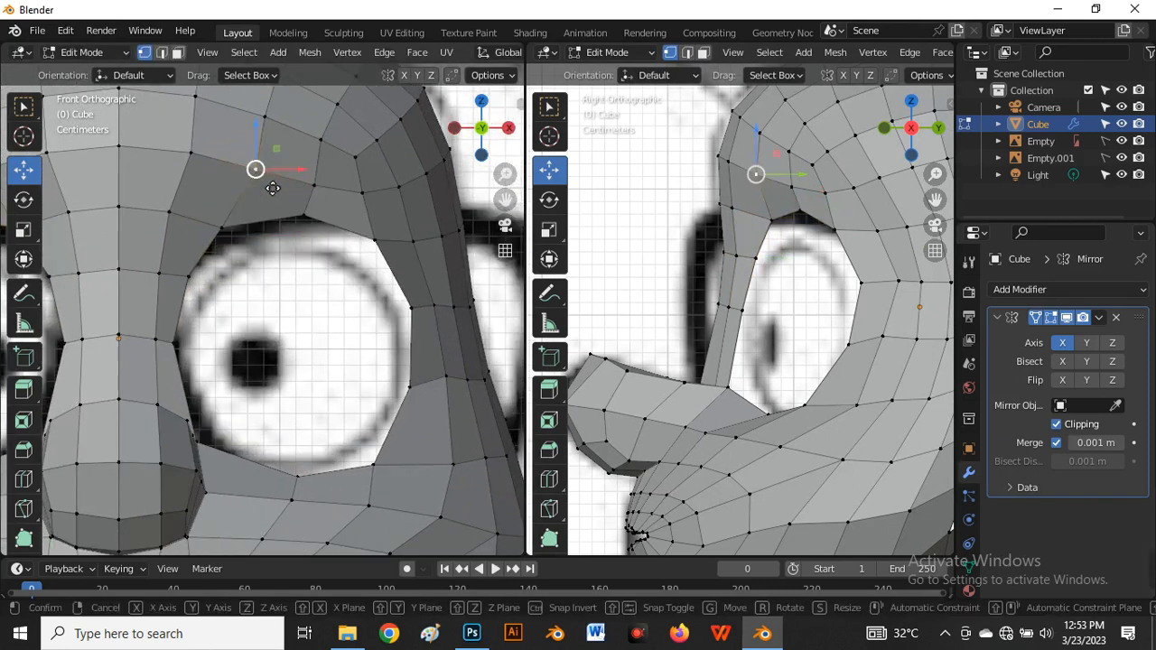
pyautogui.hotkey('shift', 'v')
pyautogui.click(263, 172)
pyautogui.scroll(-3, 263, 172)
pyautogui.scroll(3, 300, 222)
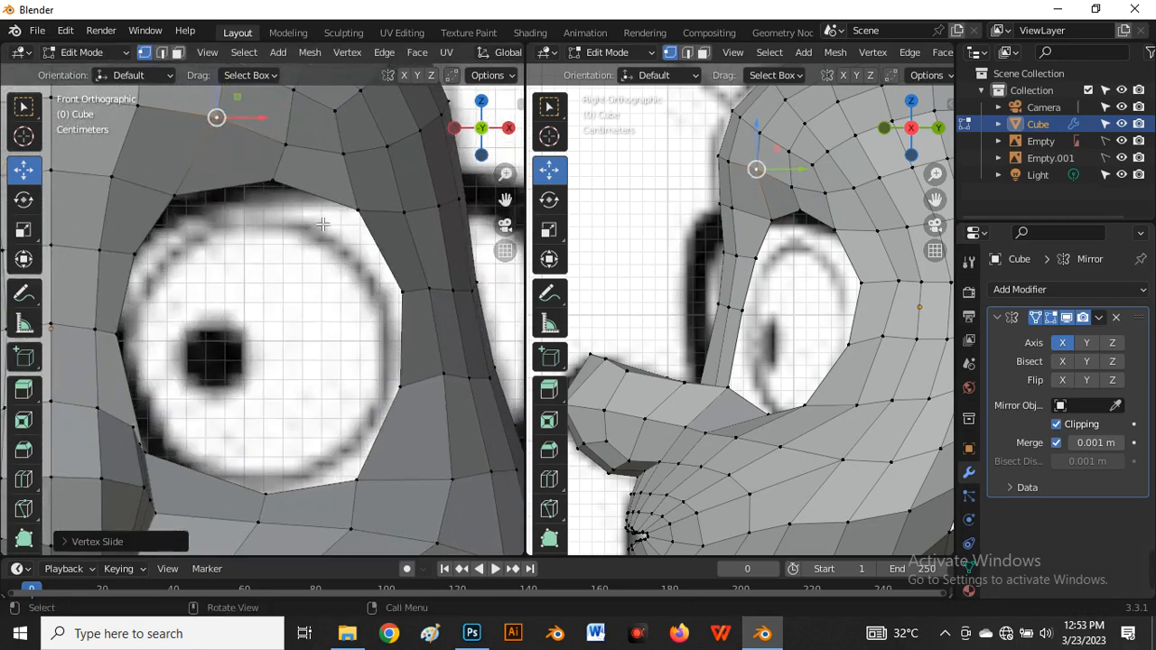
# Move the upper outer corner vertex of the eye opening to follow the curve of the eye in the front view
pyautogui.click(357, 213)
pyautogui.moveTo(357, 213); pyautogui.dragTo(356, 200)
pyautogui.scroll(-3, 356, 200)
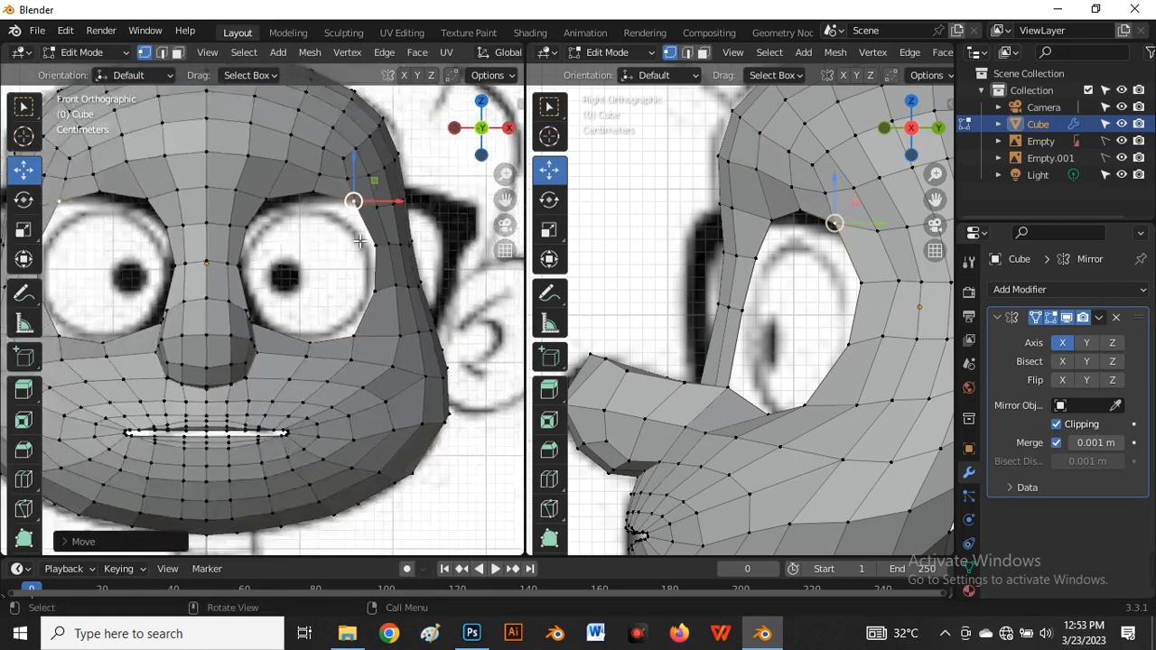
pyautogui.scroll(3, 393, 261)
pyautogui.scroll(-2, 387, 350)
pyautogui.scroll(2, 388, 351)
# Vertex-slide the lower outer-side vertex of the eye opening away from the eye and fine-tune its position in the front view
pyautogui.click(388, 336)
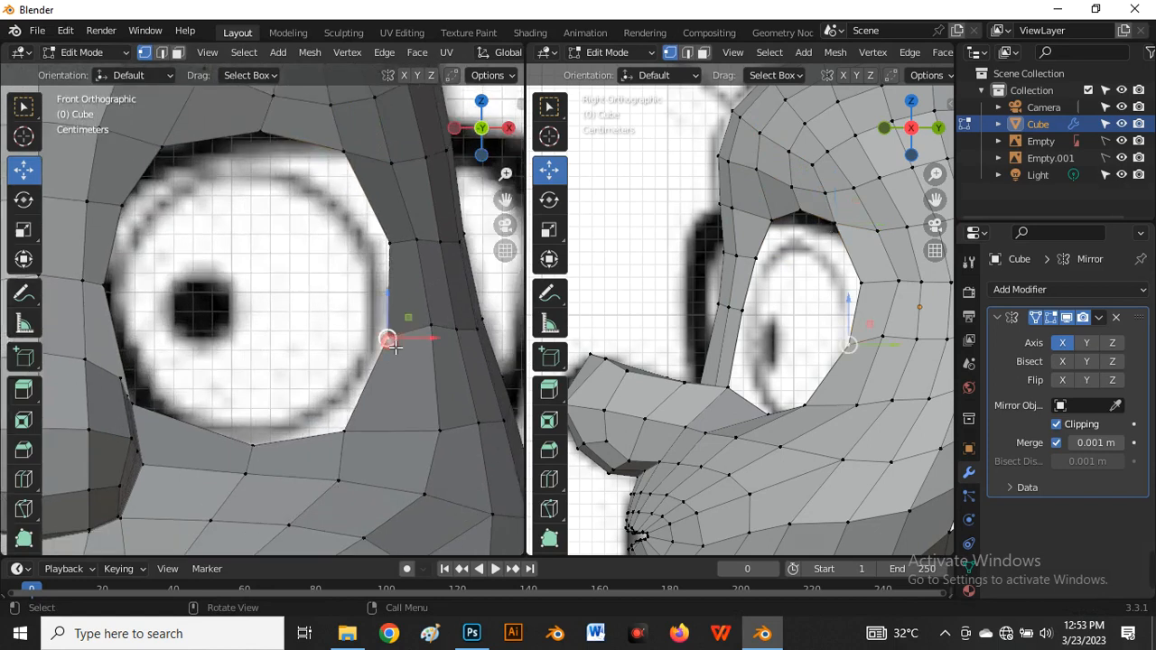
pyautogui.hotkey('shift', 'v')
pyautogui.click(402, 345)
pyautogui.moveTo(403, 338); pyautogui.dragTo(400, 331)
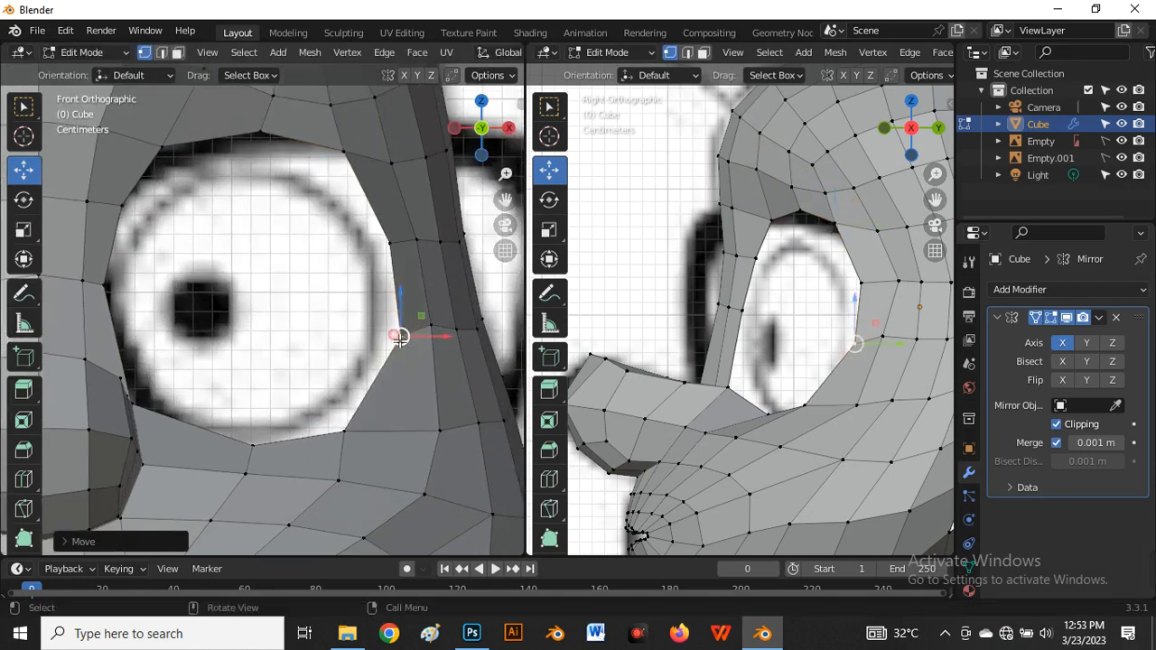
pyautogui.scroll(-2, 365, 406)
pyautogui.scroll(-3, 451, 374)
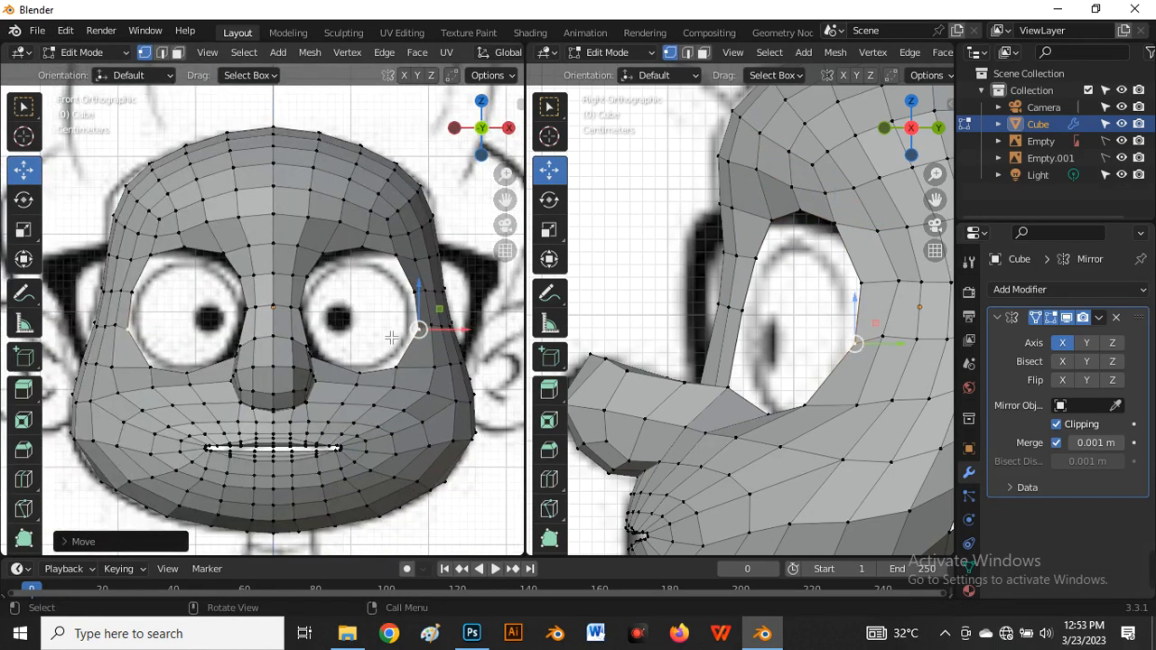
# Examine the eye opening against the eye and glasses in the side reference with X-ray turned on temporarily
pyautogui.click(388, 312)
pyautogui.scroll(-1, 408, 307)
pyautogui.scroll(-3, 694, 289)
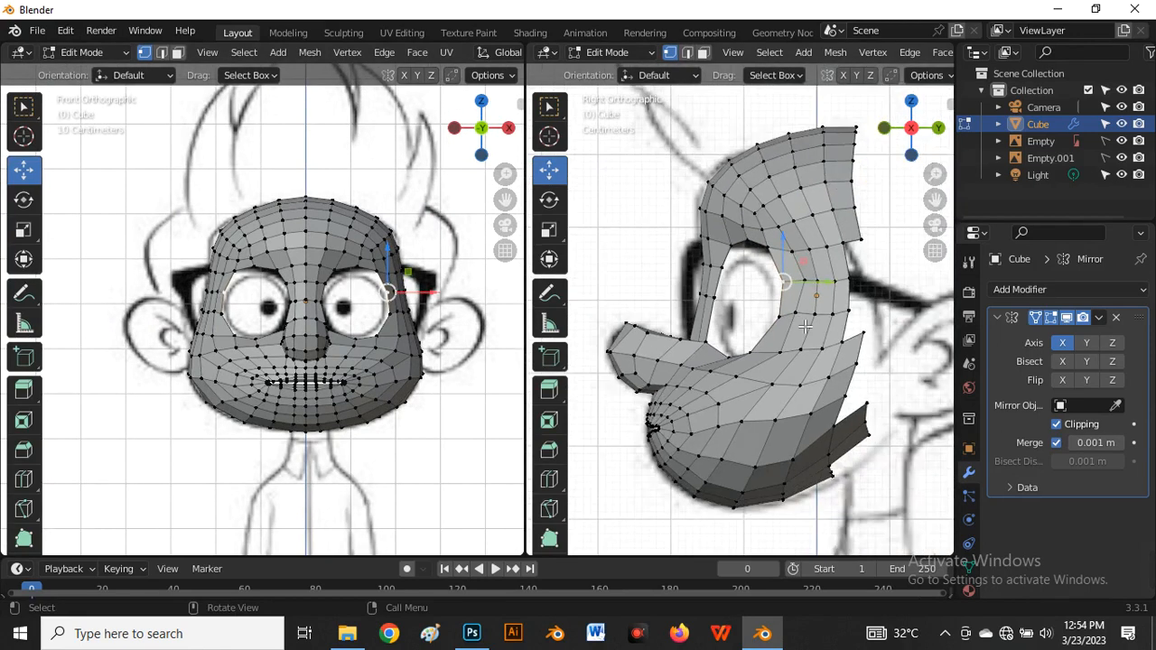
pyautogui.scroll(2, 803, 327)
pyautogui.hotkey('alt', 'z')
pyautogui.scroll(3, 745, 352)
pyautogui.scroll(-3, 739, 356)
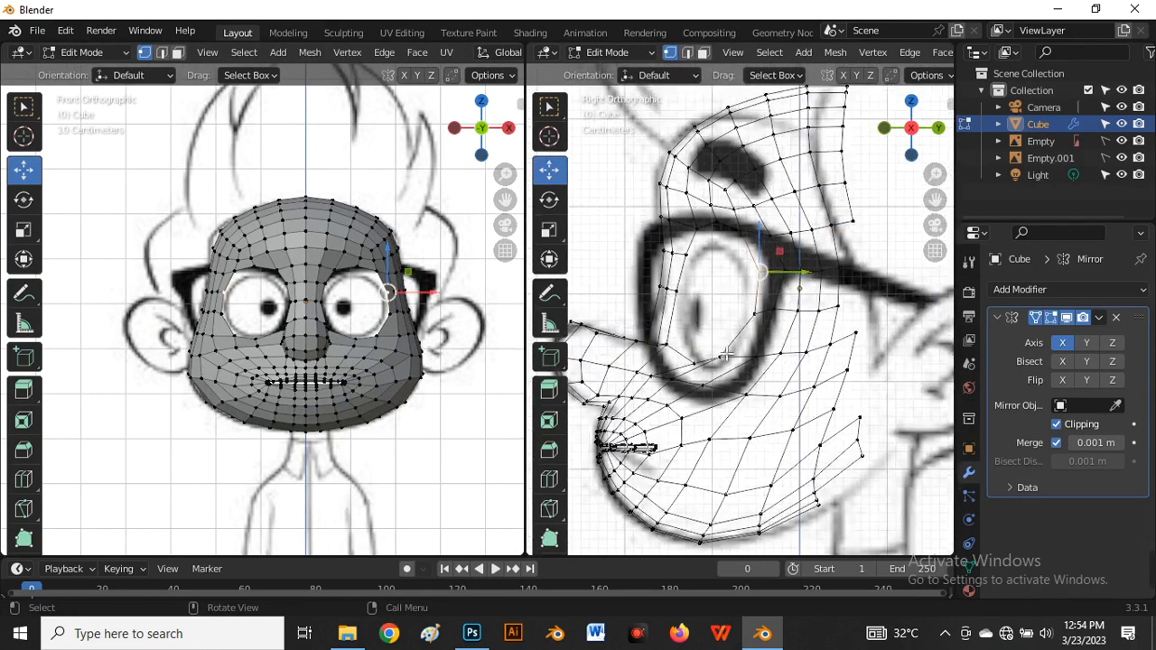
pyautogui.scroll(2, 733, 348)
pyautogui.hotkey('alt', 'z')
# Vertex-slide the lower outer corner vertex of the eye opening and move it back along Y in the side view
pyautogui.scroll(-2, 722, 331)
pyautogui.scroll(3, 732, 338)
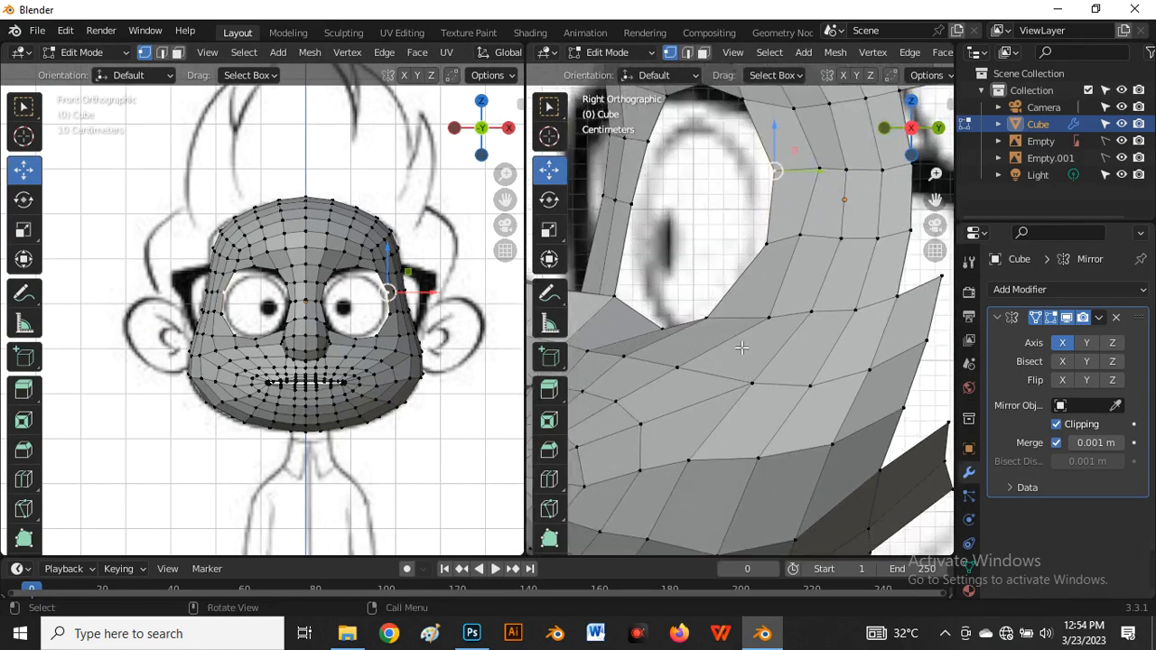
pyautogui.click(715, 316)
pyautogui.press('g')
pyautogui.press('g')
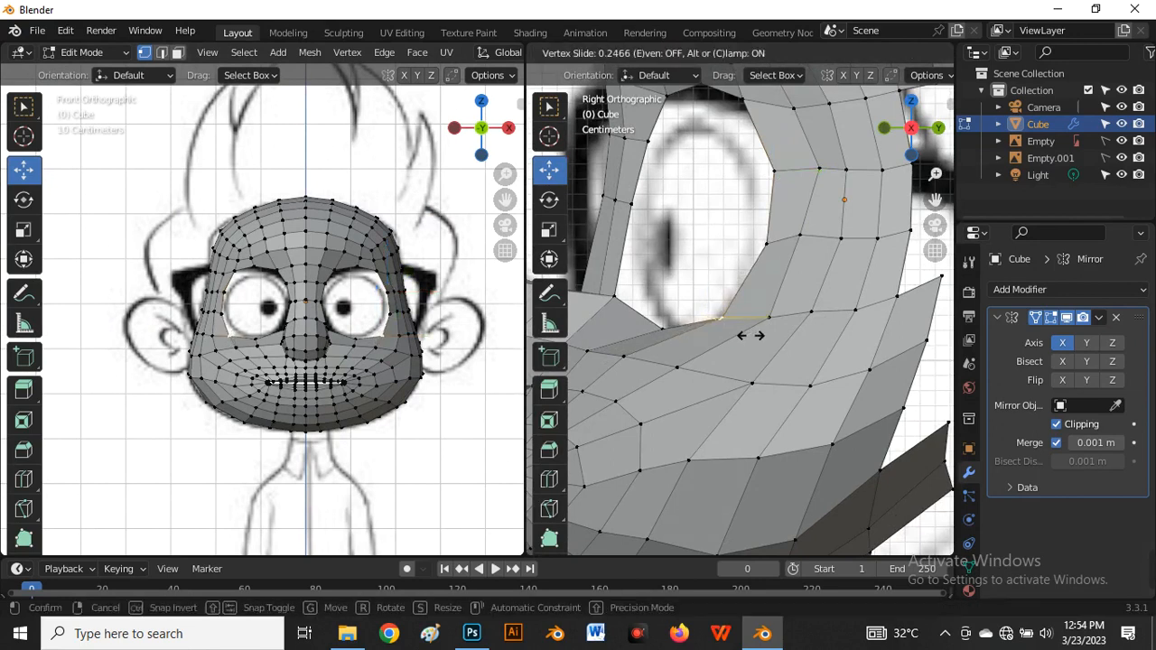
pyautogui.click(753, 335)
pyautogui.scroll(2, 752, 336)
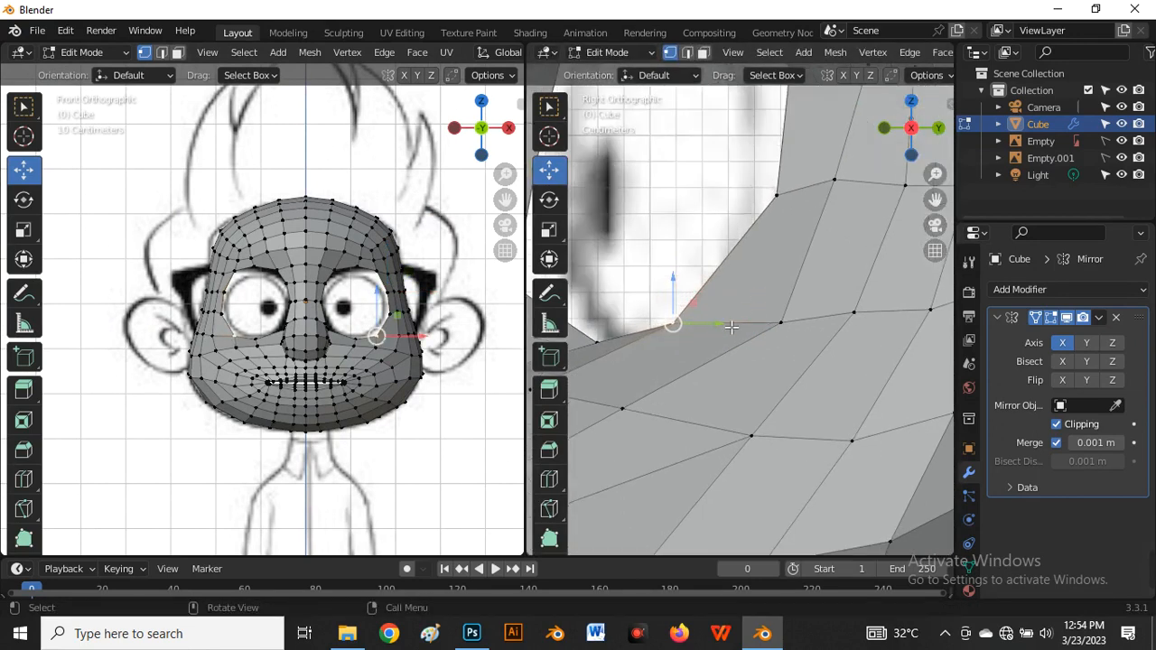
pyautogui.press('g')
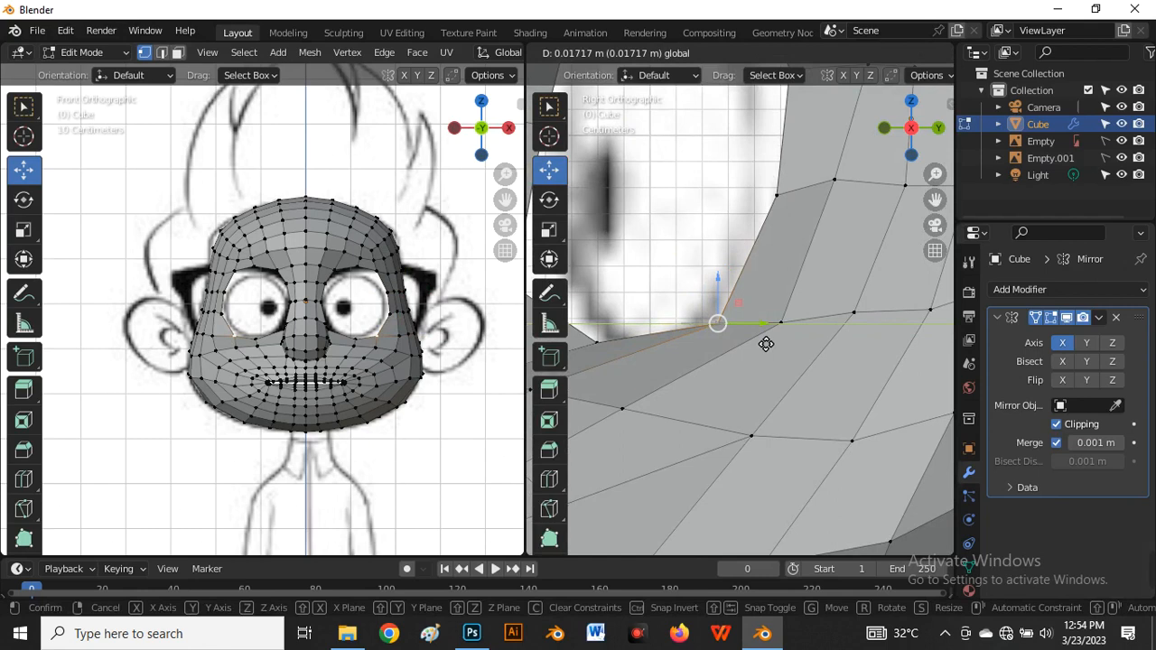
pyautogui.click(765, 344)
pyautogui.scroll(-3, 763, 342)
pyautogui.scroll(1, 763, 341)
pyautogui.scroll(-2, 760, 342)
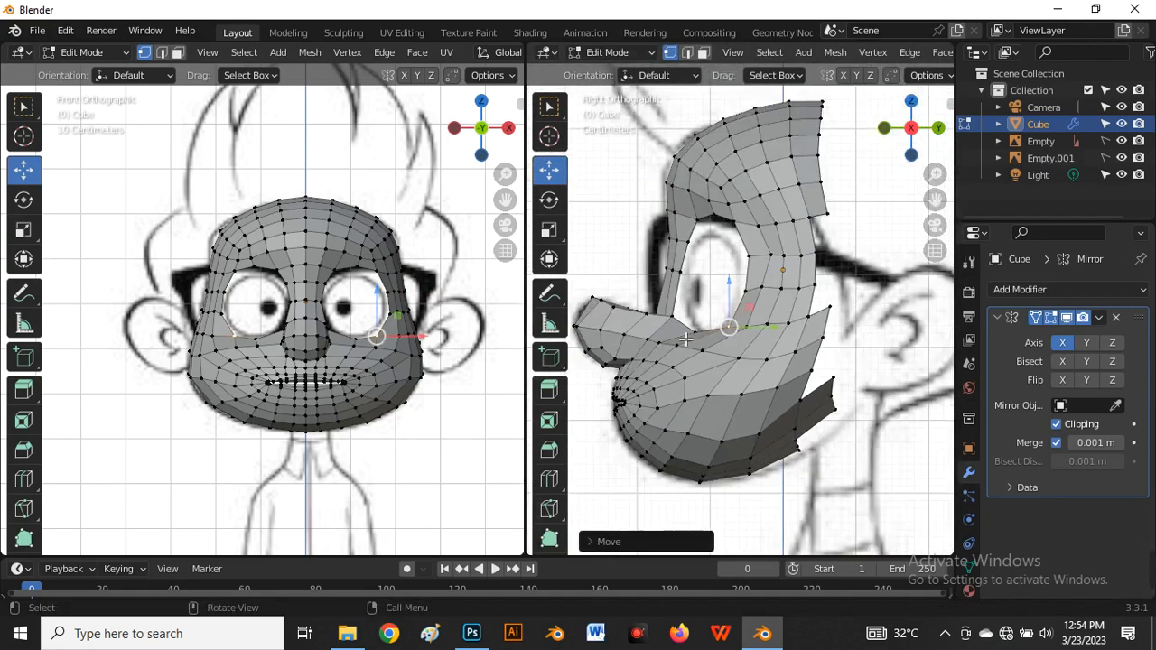
# Move the lower inner corner vertex of the eye opening along Y in the side view to line up with the nose side
pyautogui.scroll(4, 686, 339)
pyautogui.click(675, 319)
pyautogui.press('g')
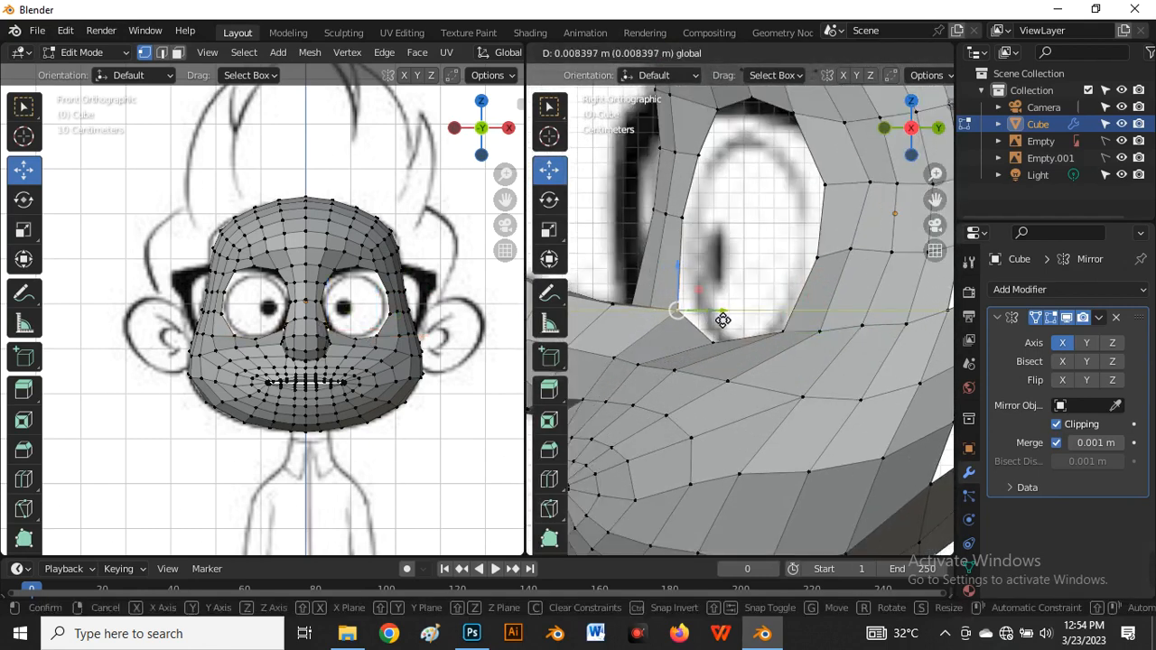
pyautogui.click(730, 319)
pyautogui.scroll(-5, 723, 307)
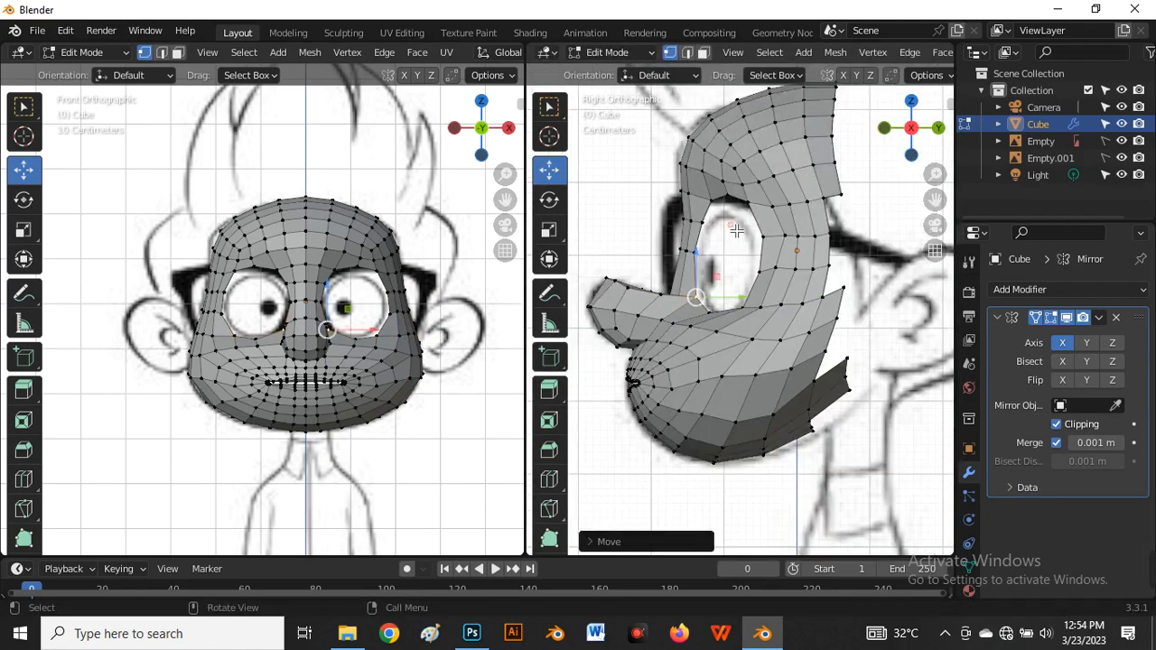
pyautogui.scroll(3, 707, 271)
pyautogui.click(712, 305)
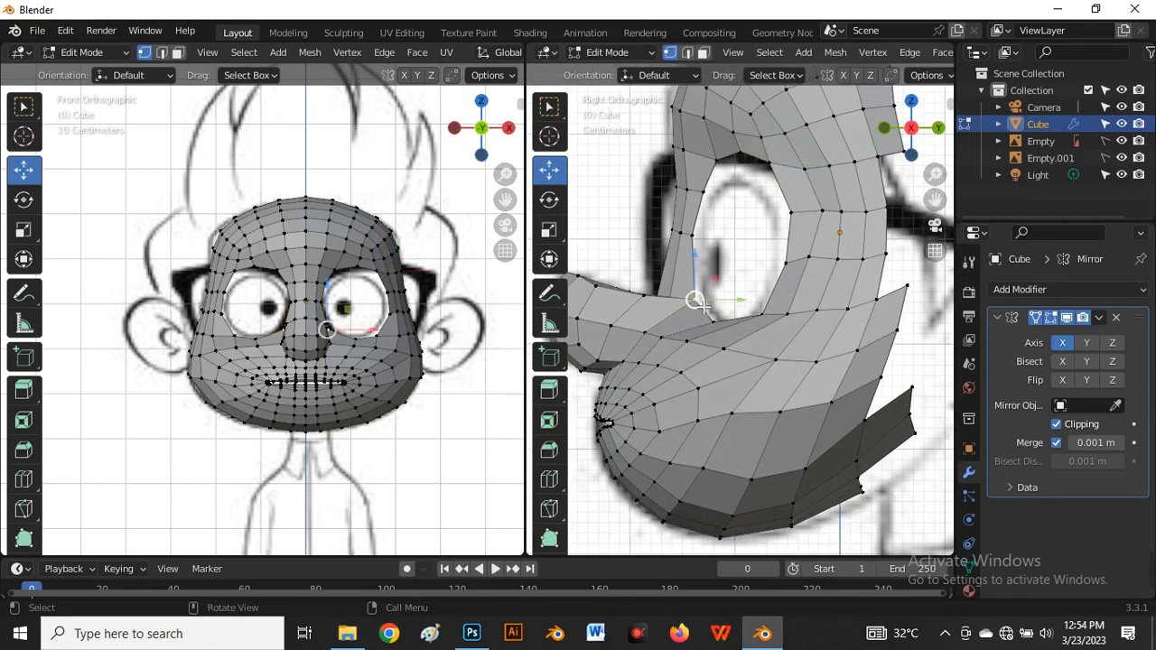
pyautogui.scroll(2, 709, 303)
pyautogui.press('g')
pyautogui.click(711, 309)
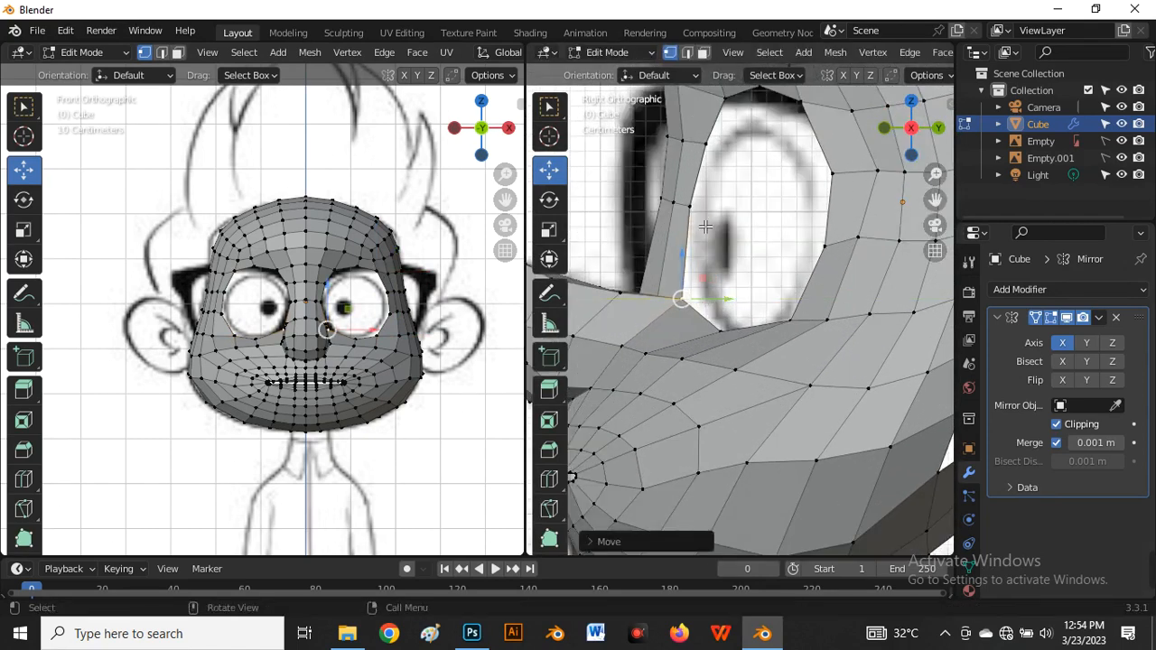
# Adjust the inner vertex of the eye opening level with the pupil in the side view
pyautogui.click(700, 209)
pyautogui.press('g')
pyautogui.click(720, 212)
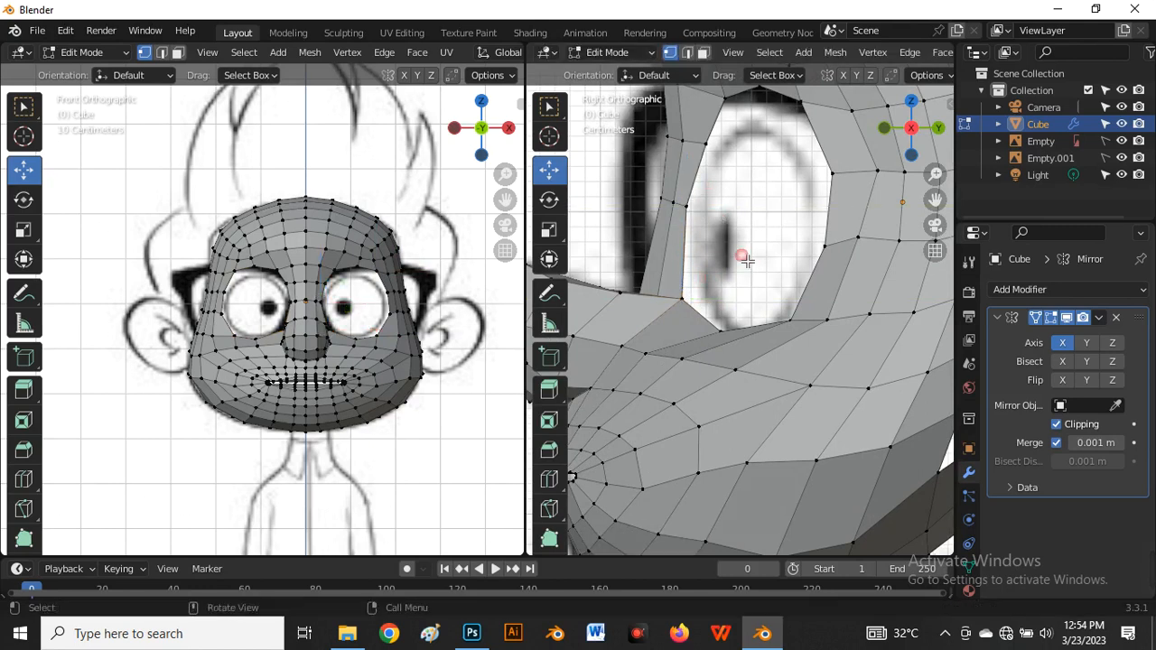
pyautogui.scroll(-5, 736, 252)
pyautogui.scroll(1, 418, 284)
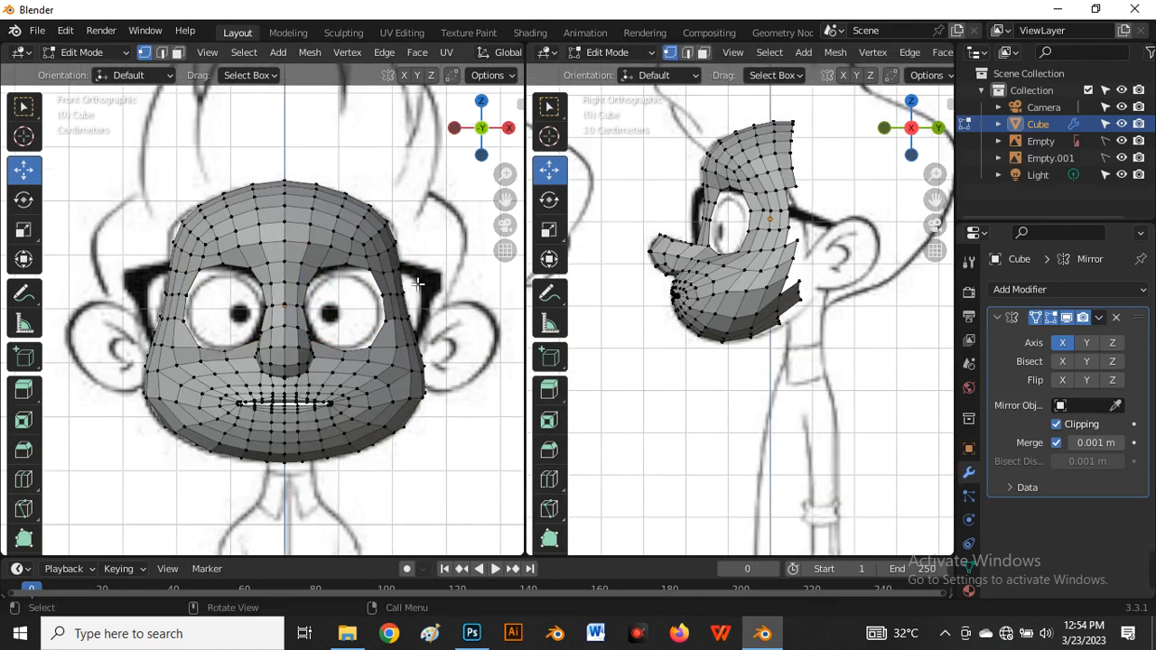
# Select the edge loop around the eye opening, extrude it in place and scale it inward to about 0.9
pyautogui.press('2')
pyautogui.scroll(4, 366, 302)
pyautogui.scroll(-2, 347, 334)
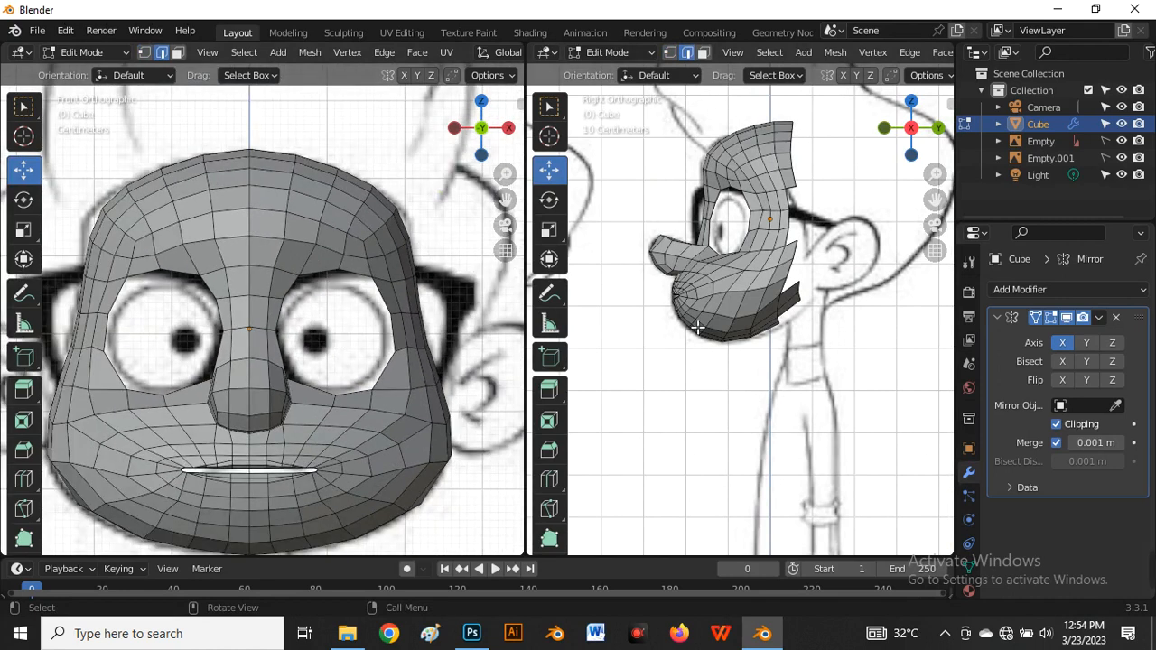
pyautogui.scroll(3, 325, 283)
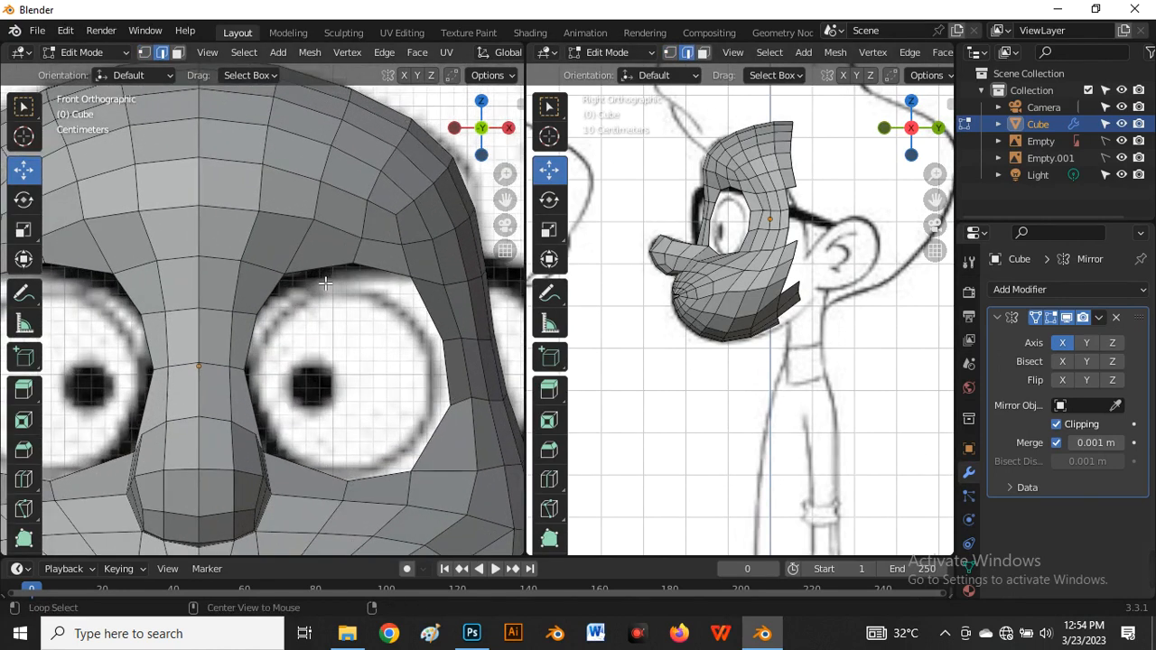
pyautogui.keyDown('alt'); pyautogui.click(324, 280); pyautogui.keyUp('alt')
pyautogui.press('e')
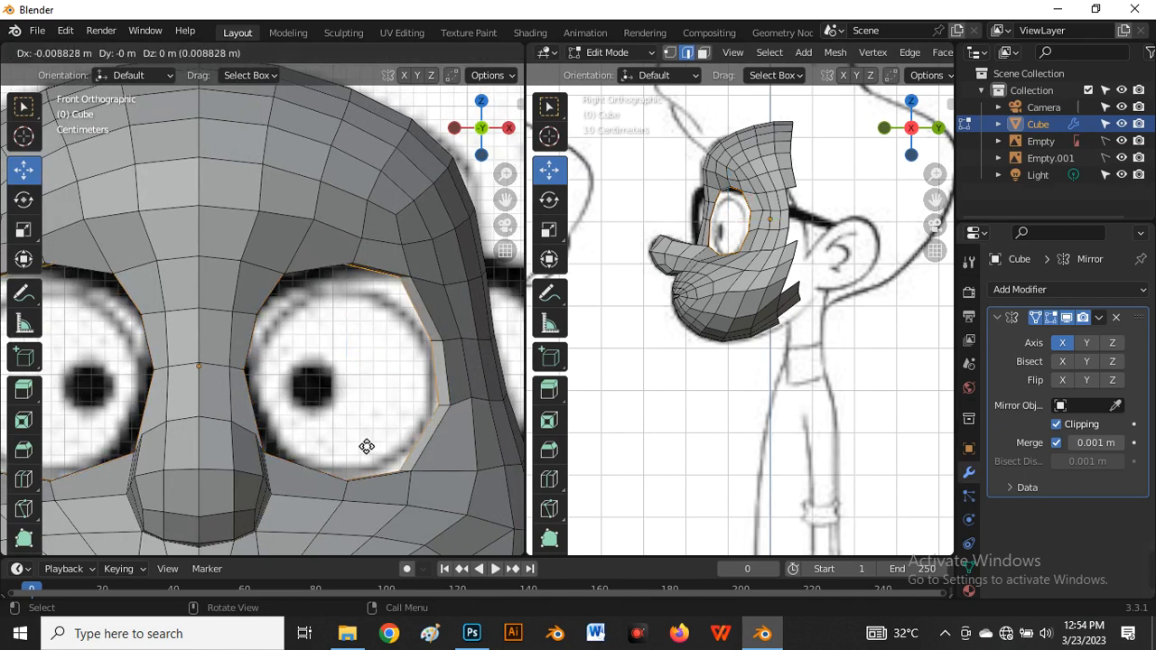
pyautogui.rightClick(369, 453)
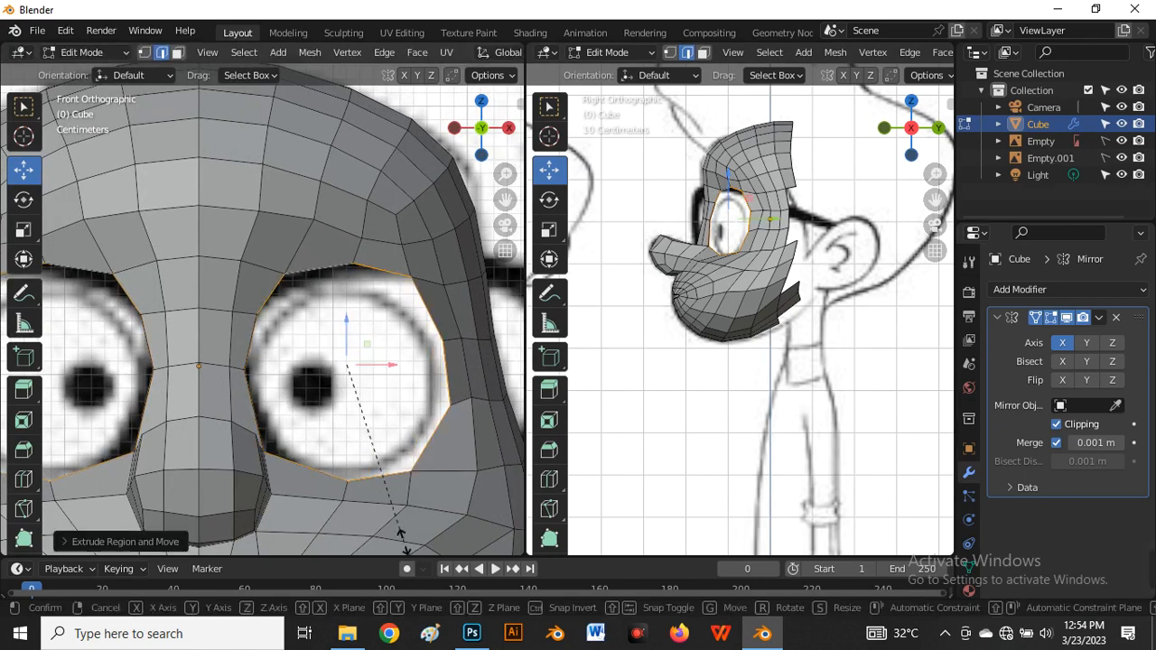
pyautogui.press('s')
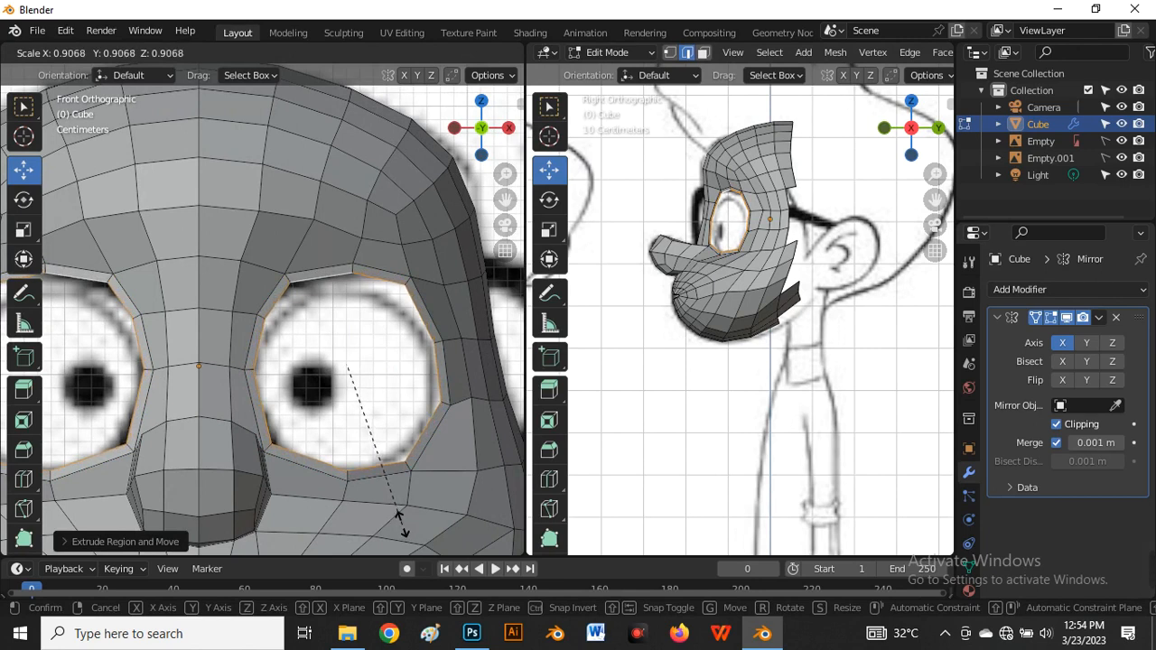
pyautogui.click(400, 529)
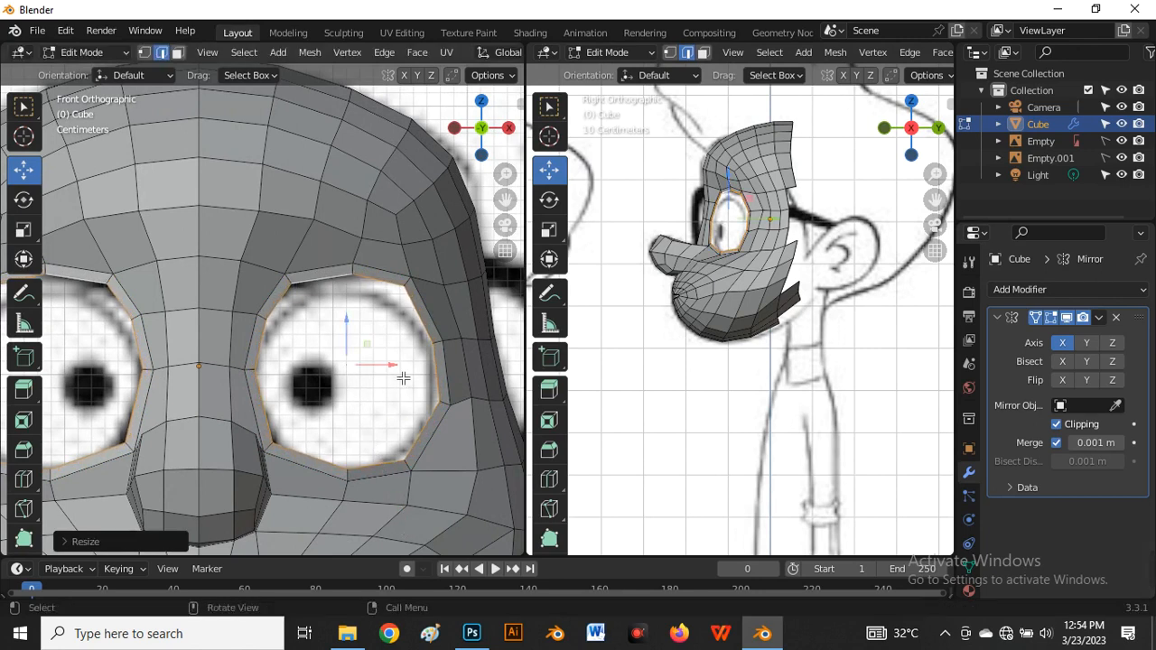
pyautogui.scroll(-4, 383, 347)
pyautogui.scroll(5, 655, 269)
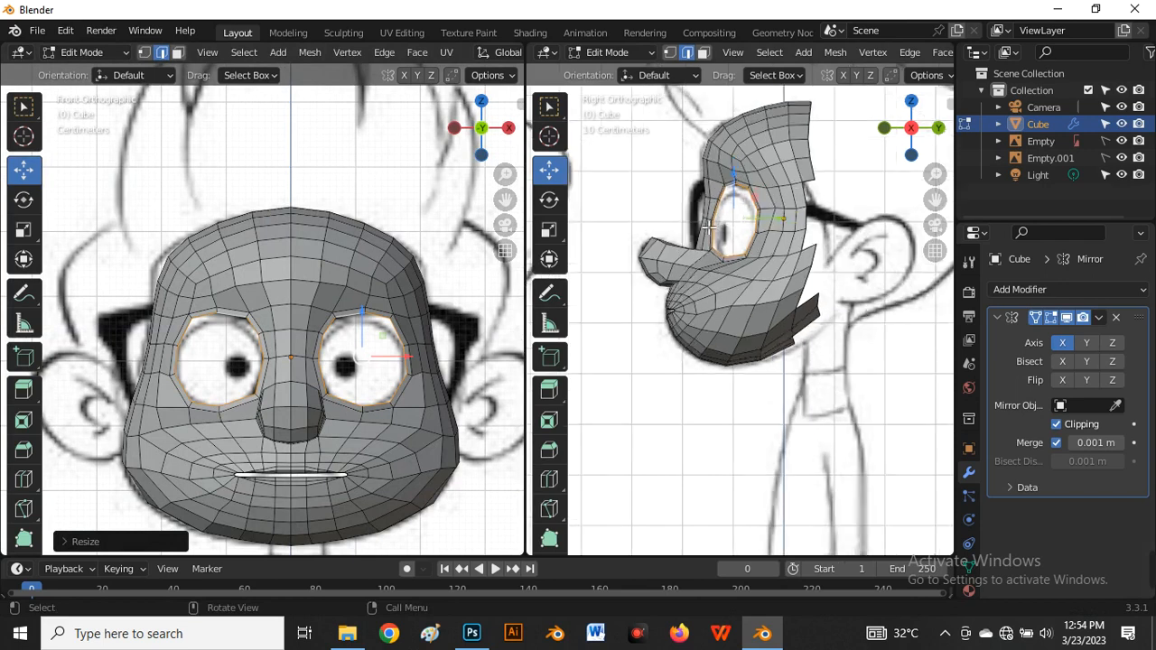
# Switch to Object Mode, add a UV sphere for the eyeball and scale it down to about 0.16
pyautogui.press('Tab')
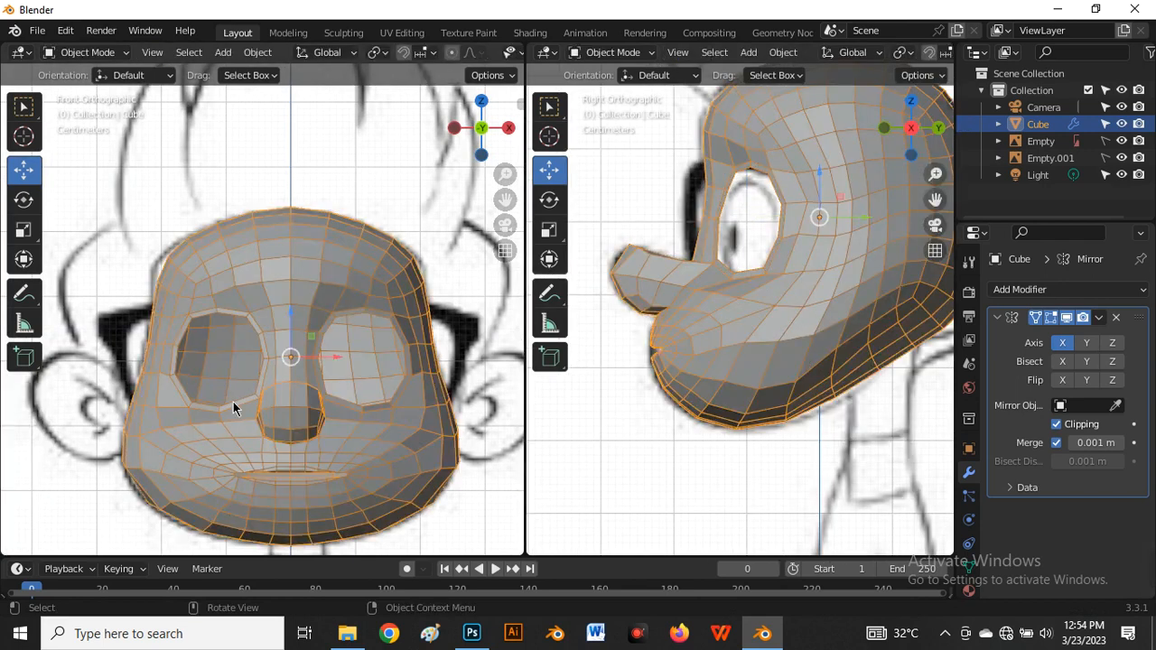
pyautogui.hotkey('shift', 'a')
pyautogui.moveTo(200, 276)
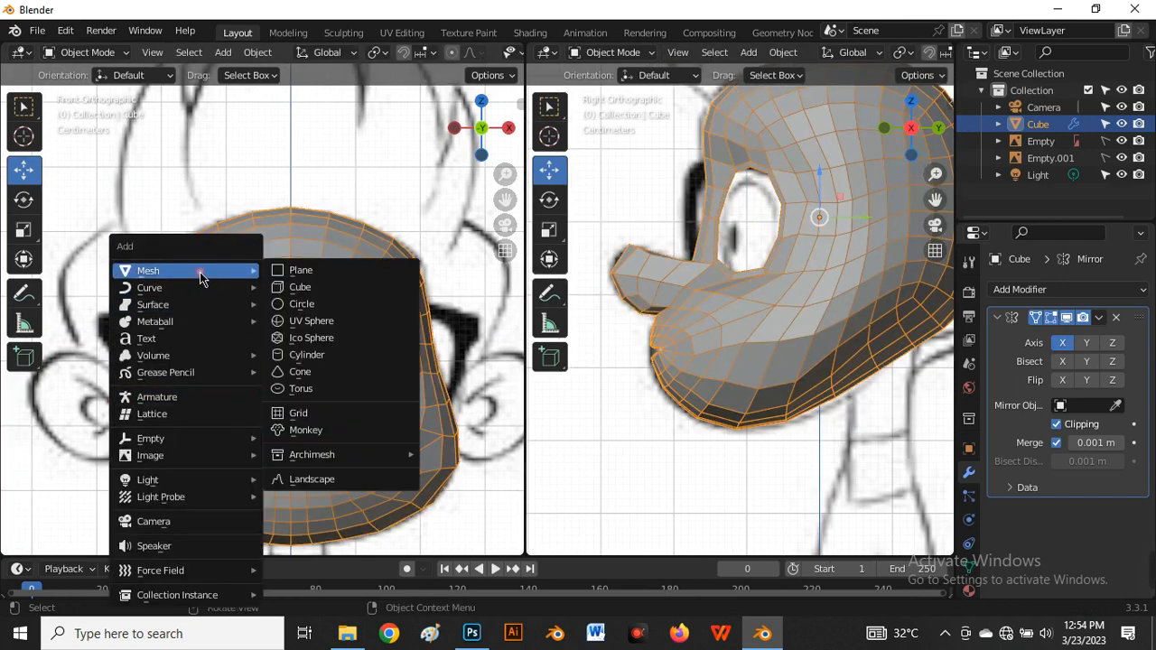
pyautogui.click(311, 321)
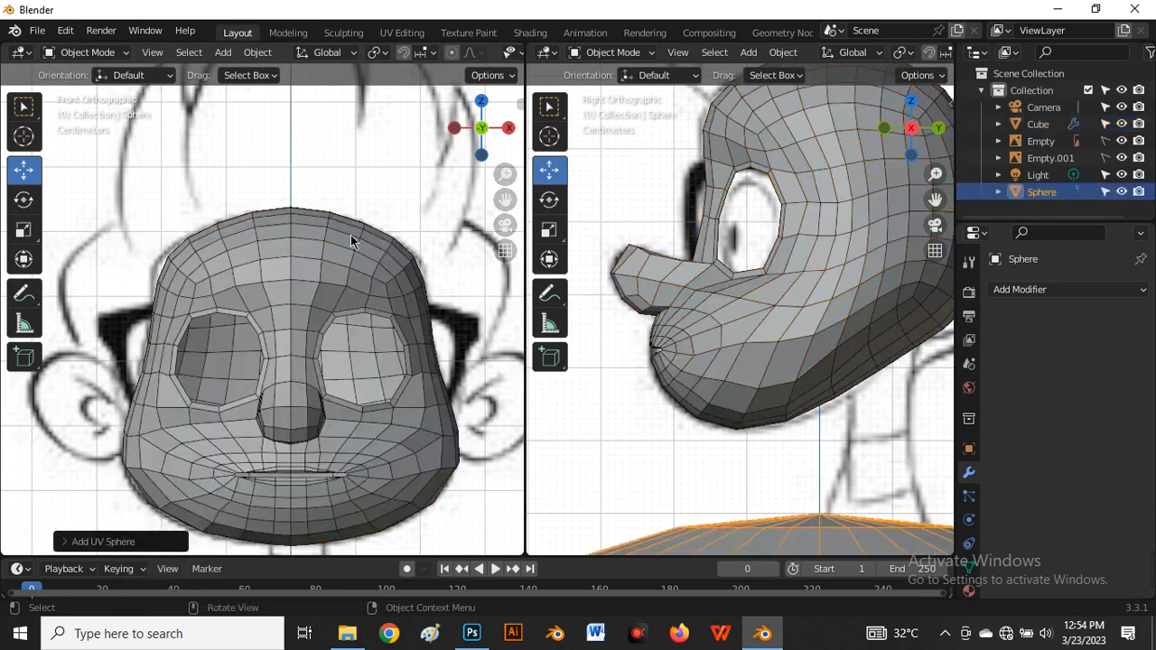
pyautogui.scroll(-6, 351, 240)
pyautogui.press('s')
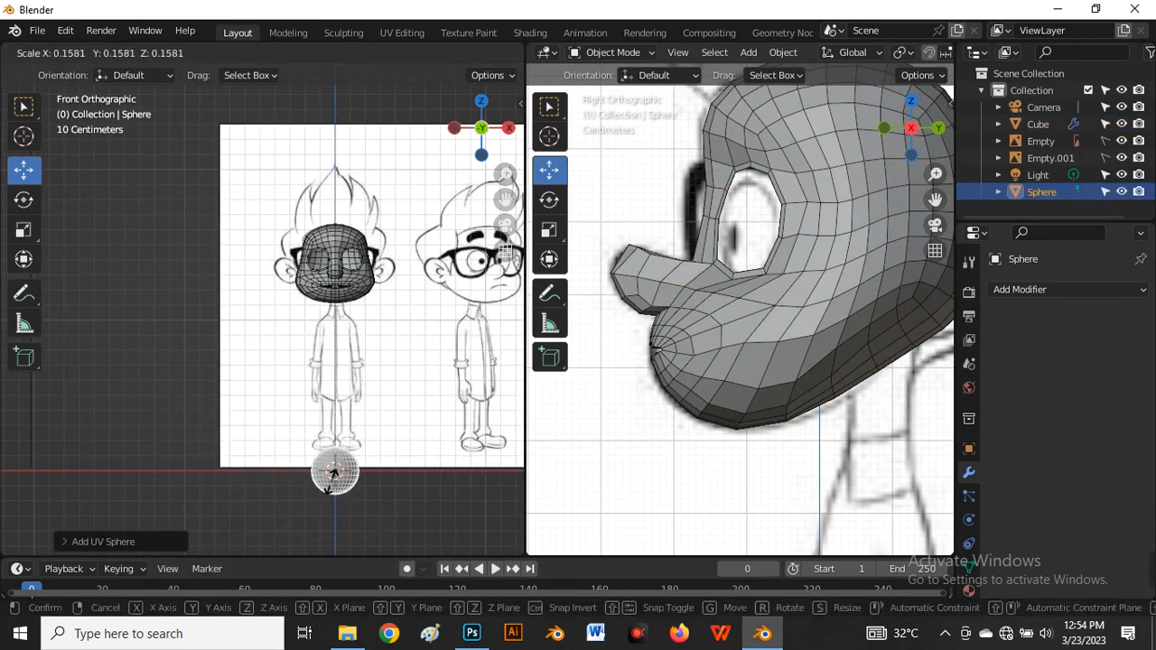
pyautogui.click(334, 471)
# Move the sphere up from the character's feet to the eye opening in the front view
pyautogui.press('g')
pyautogui.click(361, 258)
pyautogui.scroll(4, 355, 254)
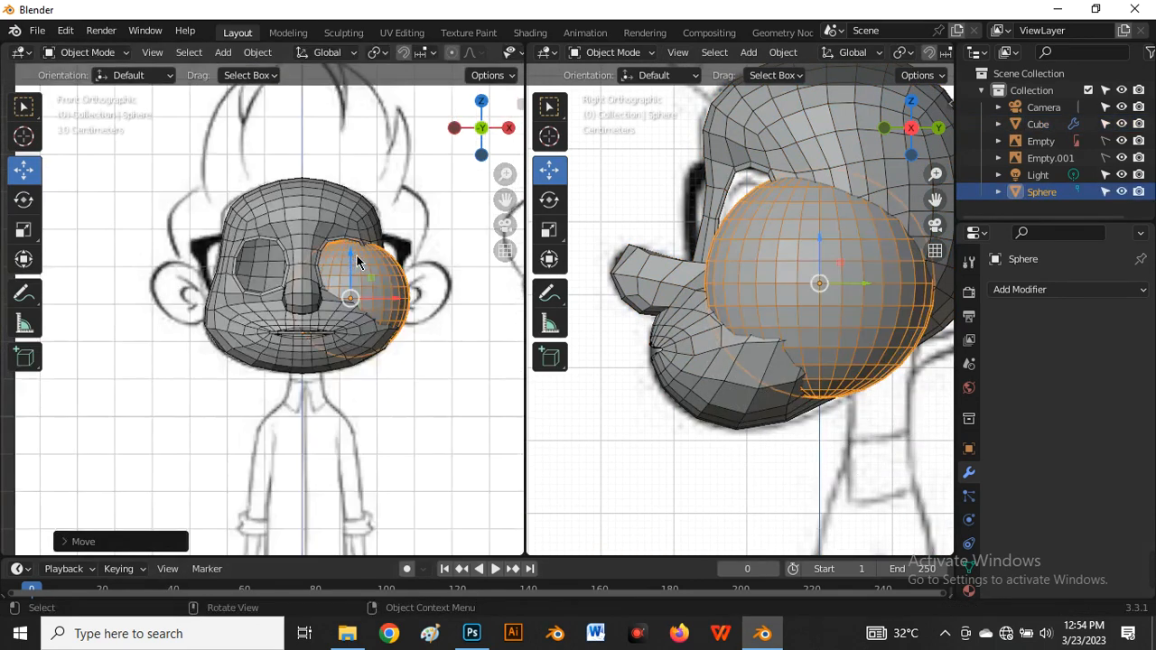
# Scale the sphere down to about 0.7 and move it up over the eye opening in the front view
pyautogui.scroll(4, 356, 254)
pyautogui.press('s')
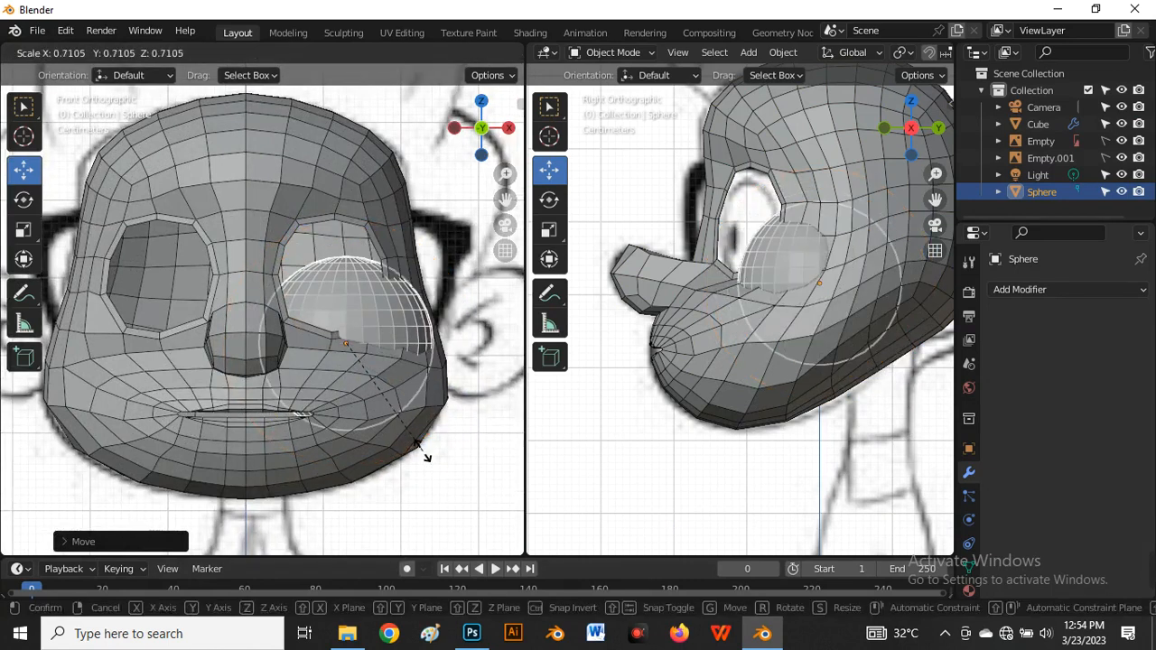
pyautogui.click(381, 381)
pyautogui.press('g')
pyautogui.click(345, 271)
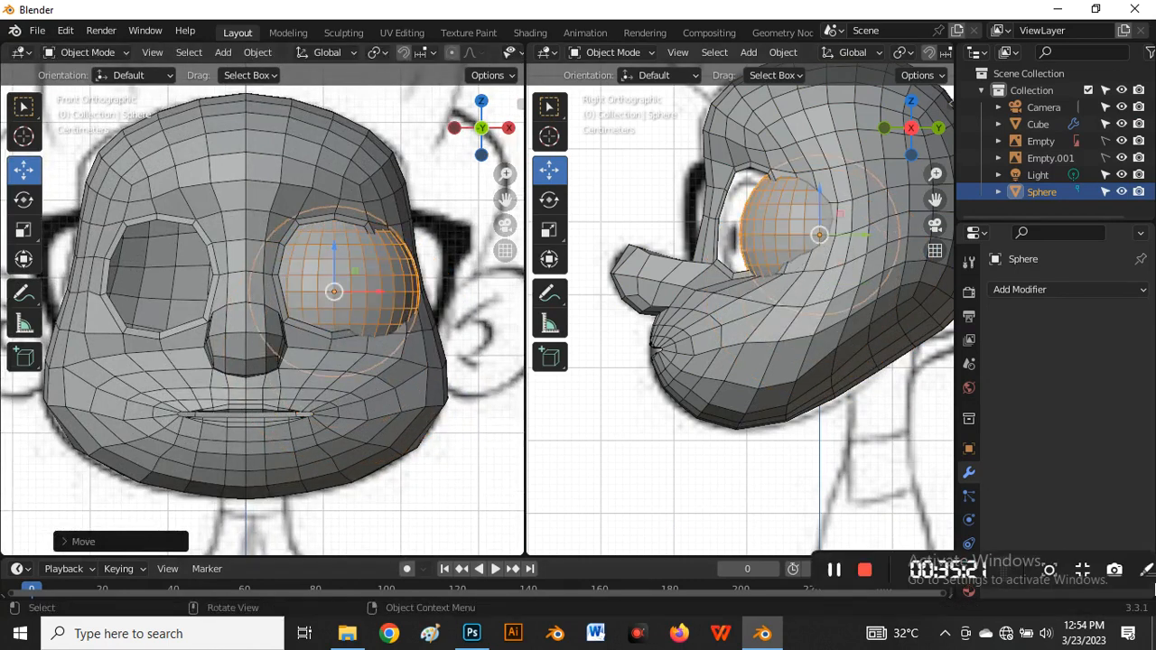
# Resize the sphere to match the eye opening, scaling it to about 0.73 and back up by about 1.32
pyautogui.scroll(3, 343, 268)
pyautogui.press('s')
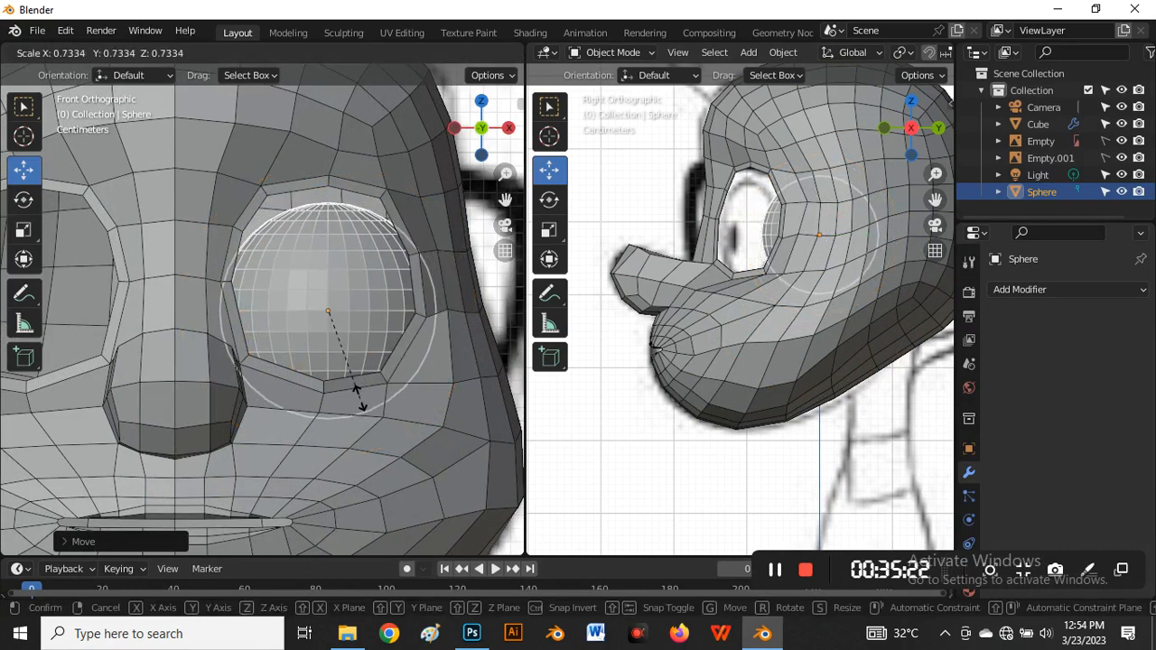
pyautogui.click(359, 394)
pyautogui.press('s')
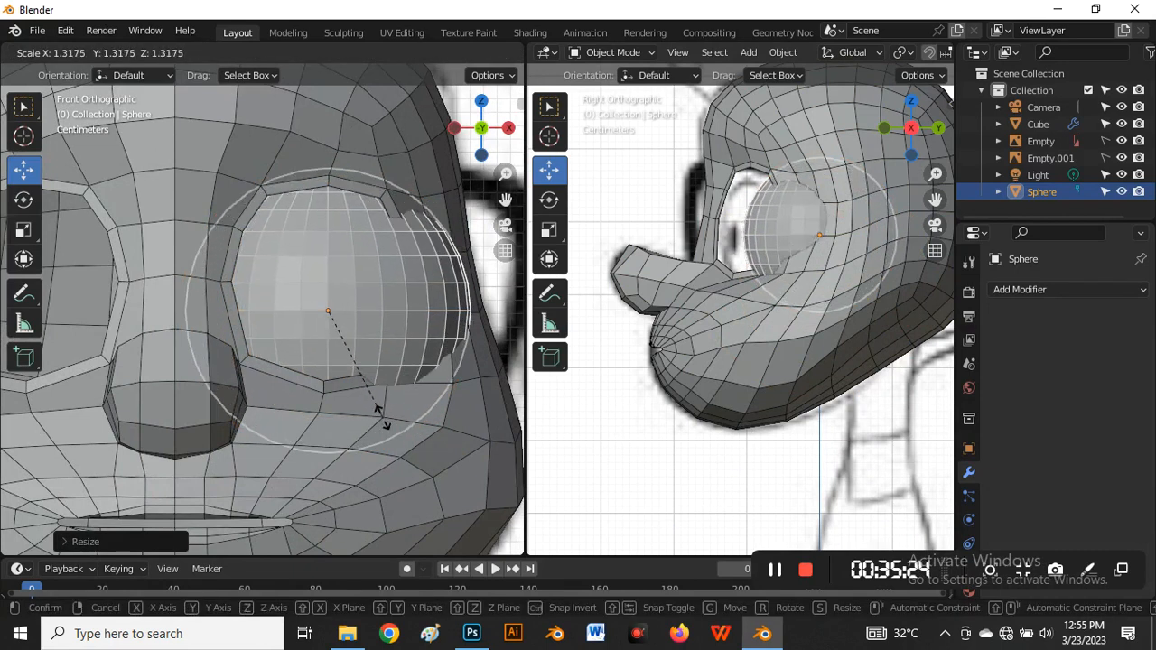
pyautogui.click(382, 407)
# Move the sphere inward along the X axis until it sits behind the rim of the eye opening
pyautogui.scroll(-4, 260, 271)
pyautogui.moveTo(610, 307); pyautogui.dragTo(810, 352, button='middle')
pyautogui.scroll(5, 730, 229)
pyautogui.scroll(-4, 799, 305)
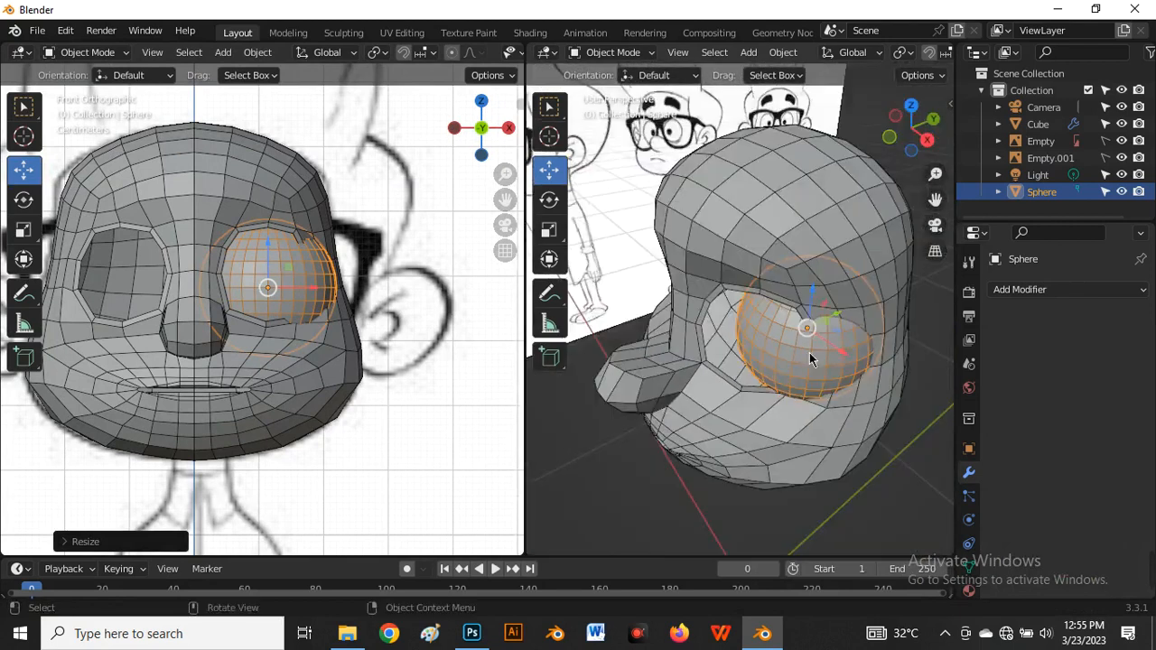
pyautogui.moveTo(835, 345); pyautogui.dragTo(814, 341)
pyautogui.moveTo(798, 350); pyautogui.dragTo(741, 339, button='middle')
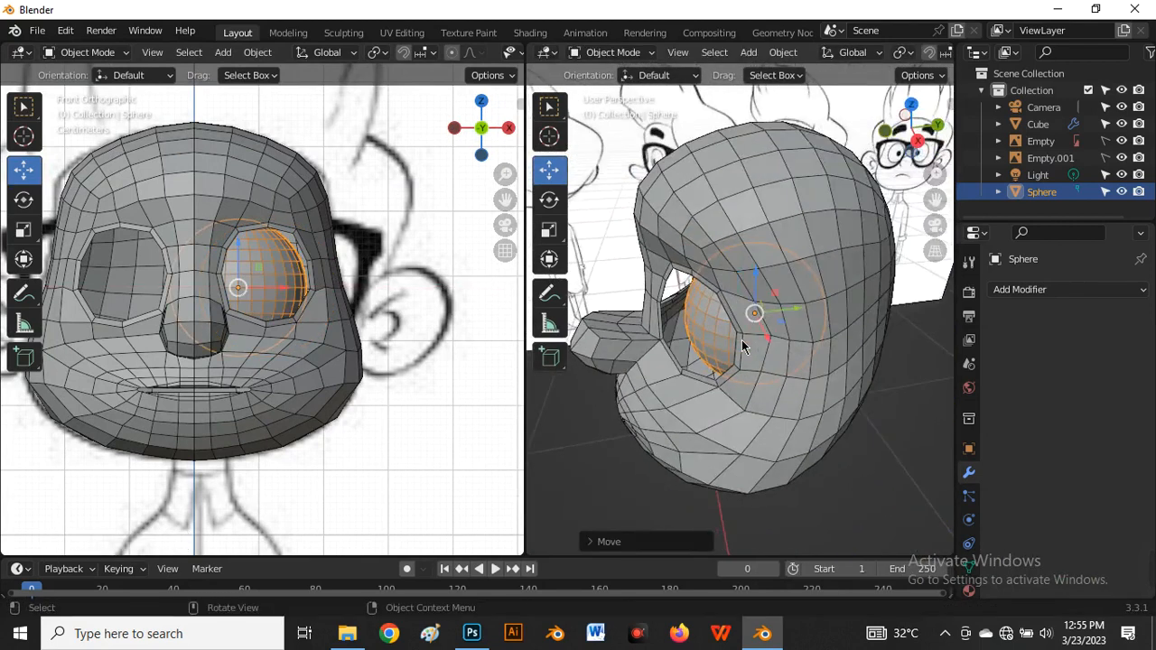
pyautogui.scroll(3, 752, 328)
pyautogui.moveTo(799, 317); pyautogui.dragTo(729, 389, button='middle')
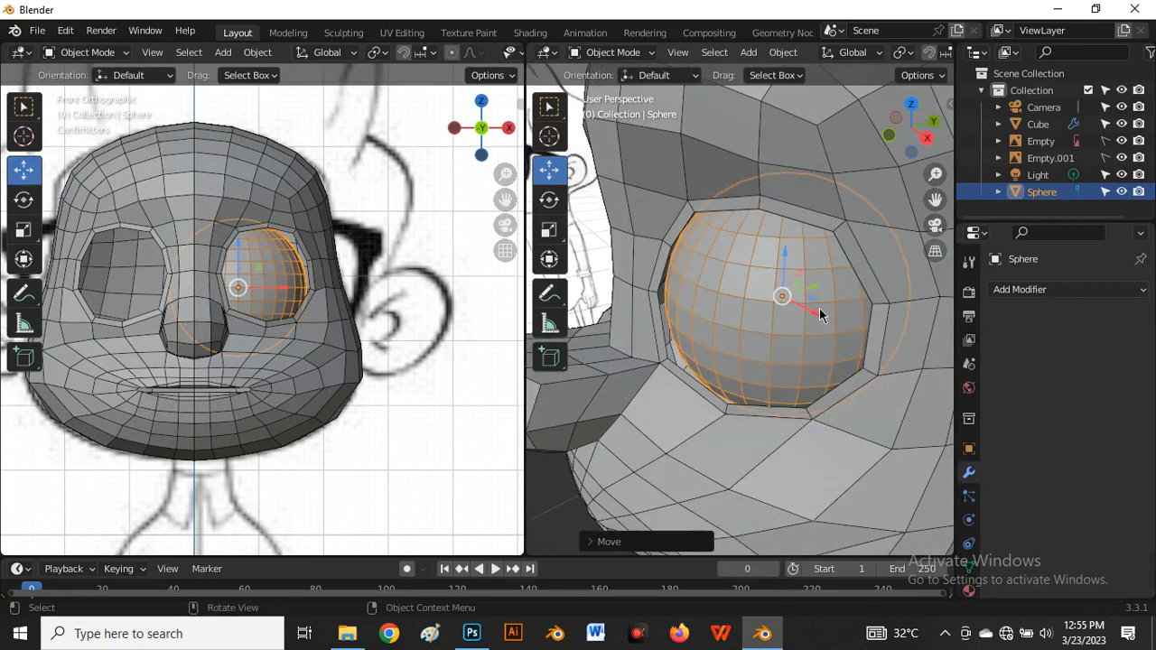
pyautogui.moveTo(821, 314); pyautogui.dragTo(819, 315)
pyautogui.moveTo(728, 399); pyautogui.dragTo(736, 421, button='middle')
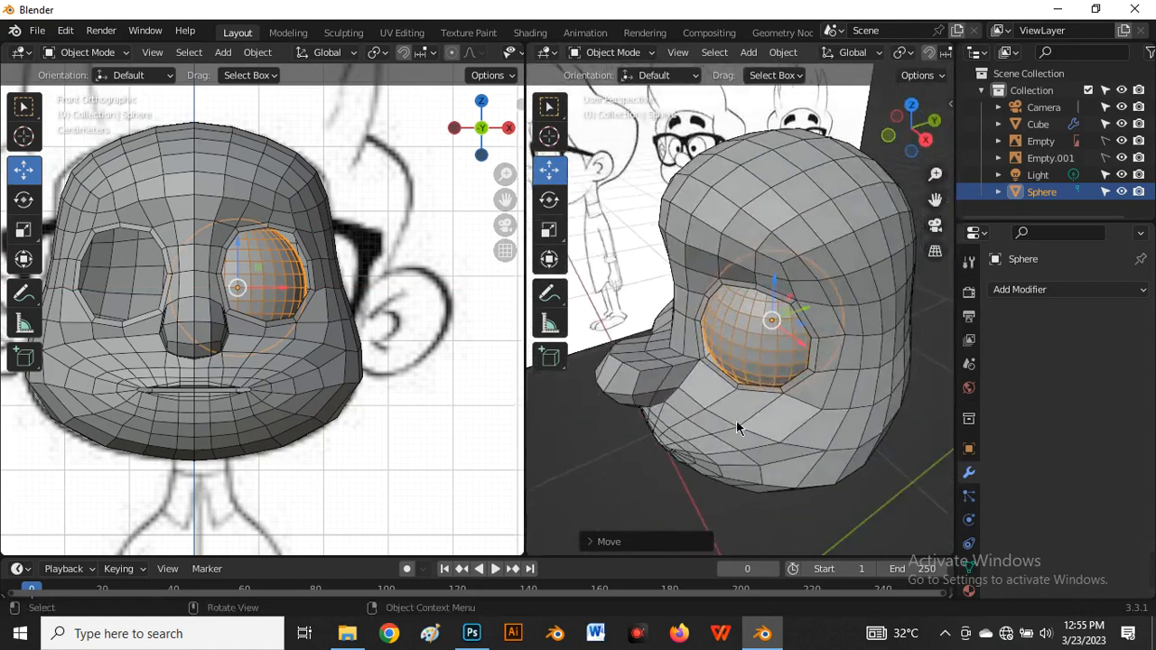
# Enlarge the eyeball by about 1.01 and nudge it along the Y axis inside the socket
pyautogui.scroll(3, 785, 364)
pyautogui.press('s')
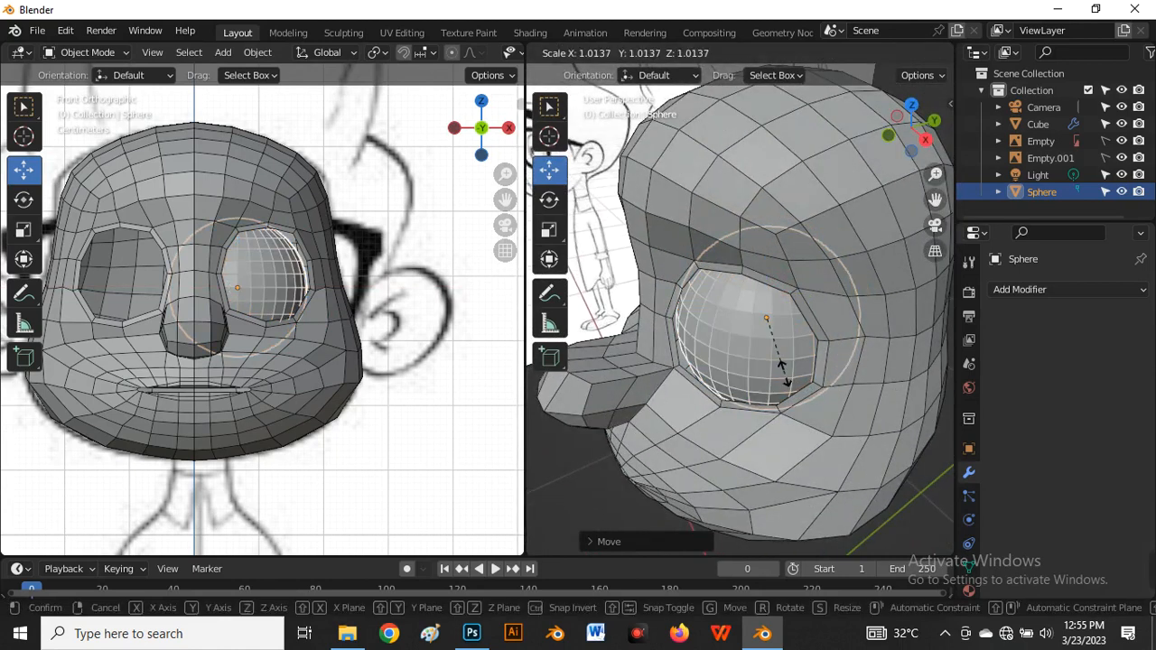
pyautogui.click(784, 376)
pyautogui.moveTo(754, 455); pyautogui.dragTo(728, 447, button='middle')
pyautogui.scroll(2, 751, 295)
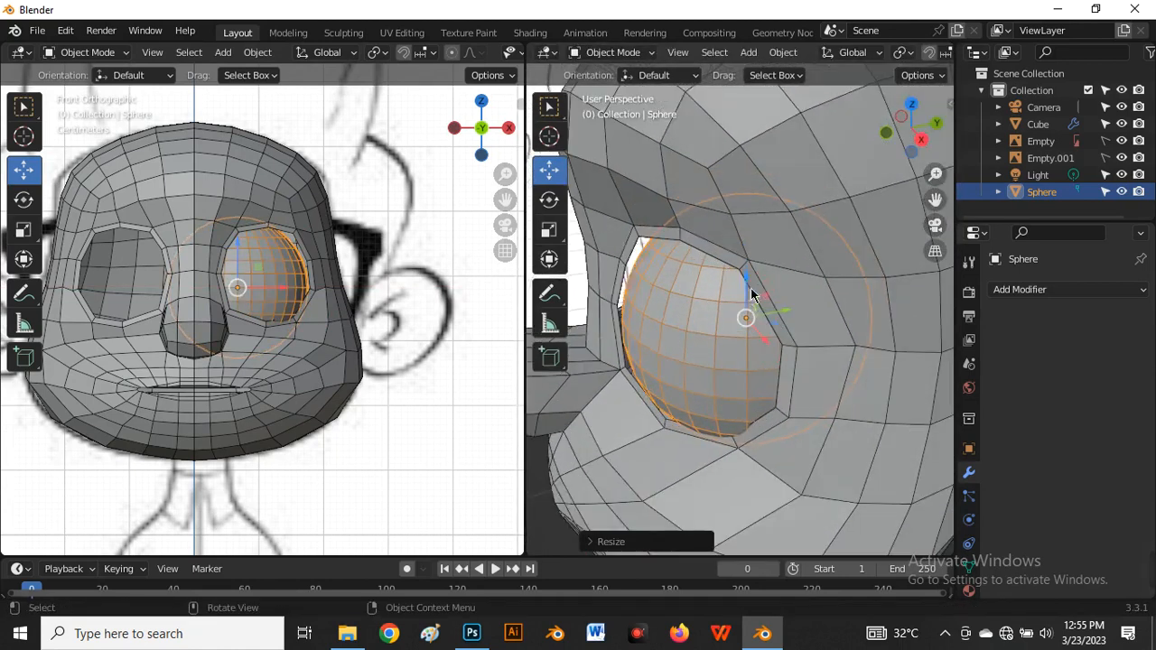
pyautogui.moveTo(794, 317); pyautogui.dragTo(797, 318)
pyautogui.moveTo(746, 356); pyautogui.dragTo(786, 289, button='middle')
pyautogui.scroll(-4, 738, 344)
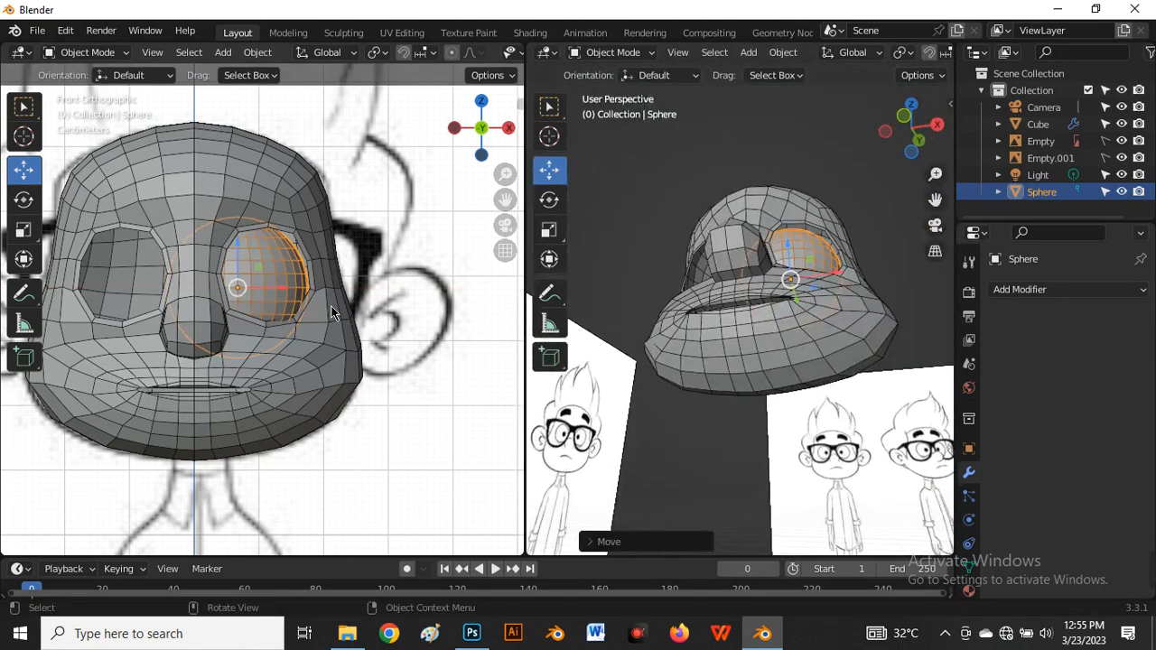
# Refine the eyeball's sideways position along the X axis so it fits inside the eyelid rim
pyautogui.scroll(4, 312, 293)
pyautogui.moveTo(307, 300); pyautogui.dragTo(328, 299)
pyautogui.moveTo(621, 288); pyautogui.dragTo(743, 318, button='middle')
pyautogui.moveTo(730, 320)
pyautogui.mouseDown()
pyautogui.moveTo(743, 320)
pyautogui.moveTo(732, 341)
pyautogui.mouseUp()
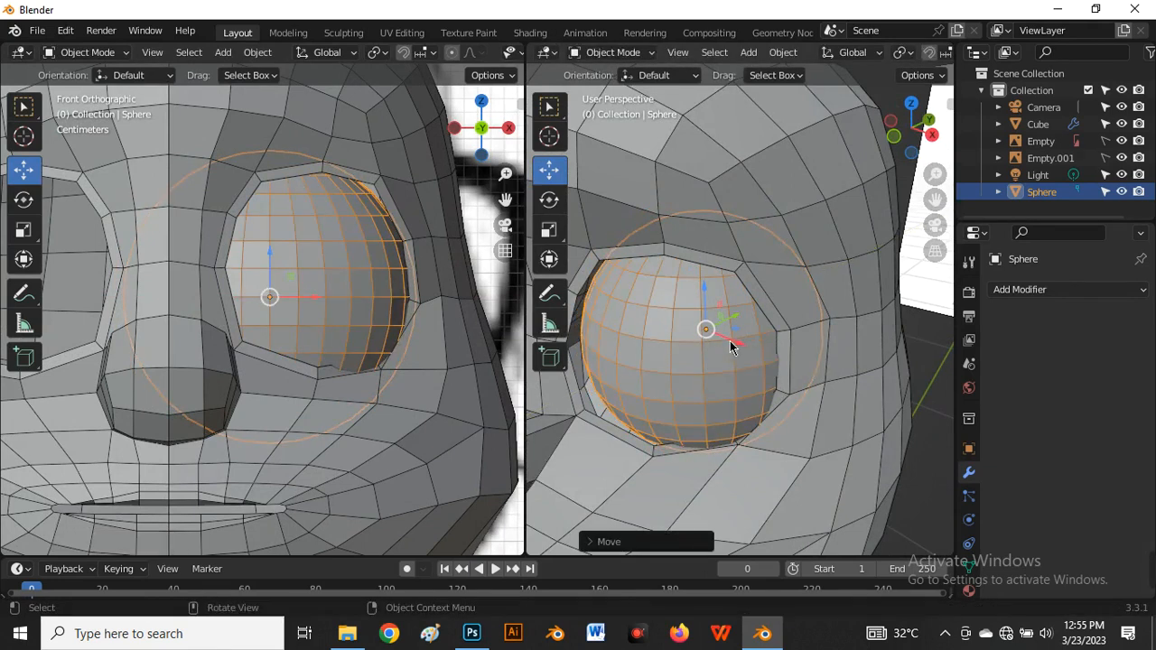
pyautogui.moveTo(732, 346); pyautogui.dragTo(728, 380)
pyautogui.moveTo(728, 380); pyautogui.dragTo(713, 405, button='middle')
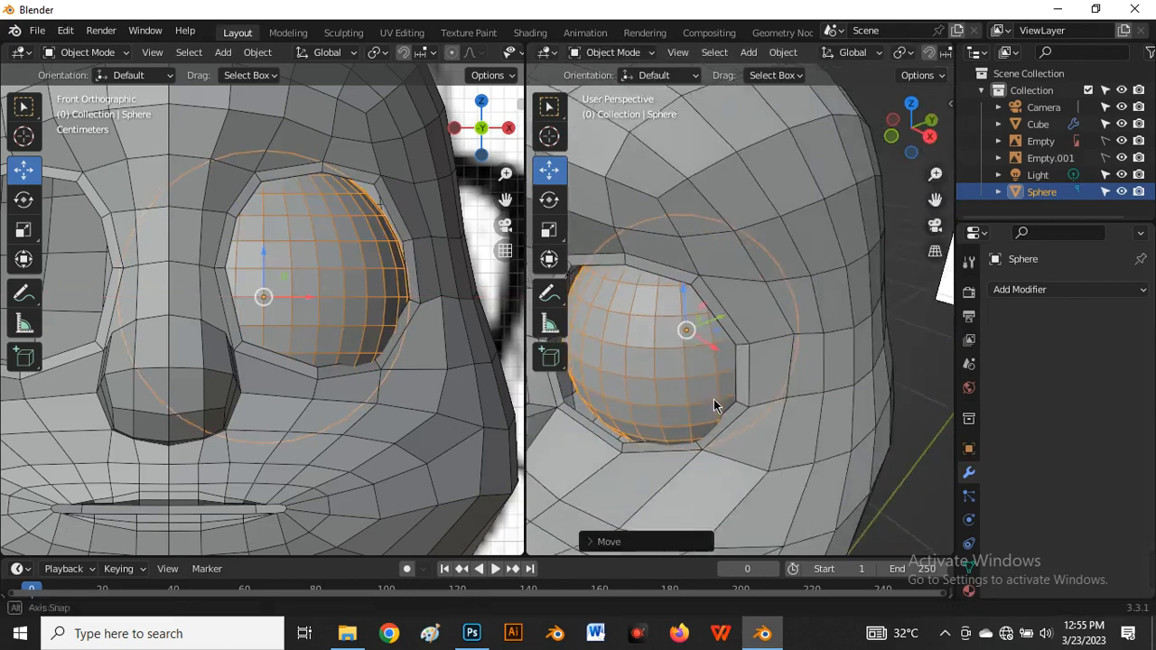
pyautogui.moveTo(722, 347); pyautogui.dragTo(695, 391)
pyautogui.scroll(-5, 737, 408)
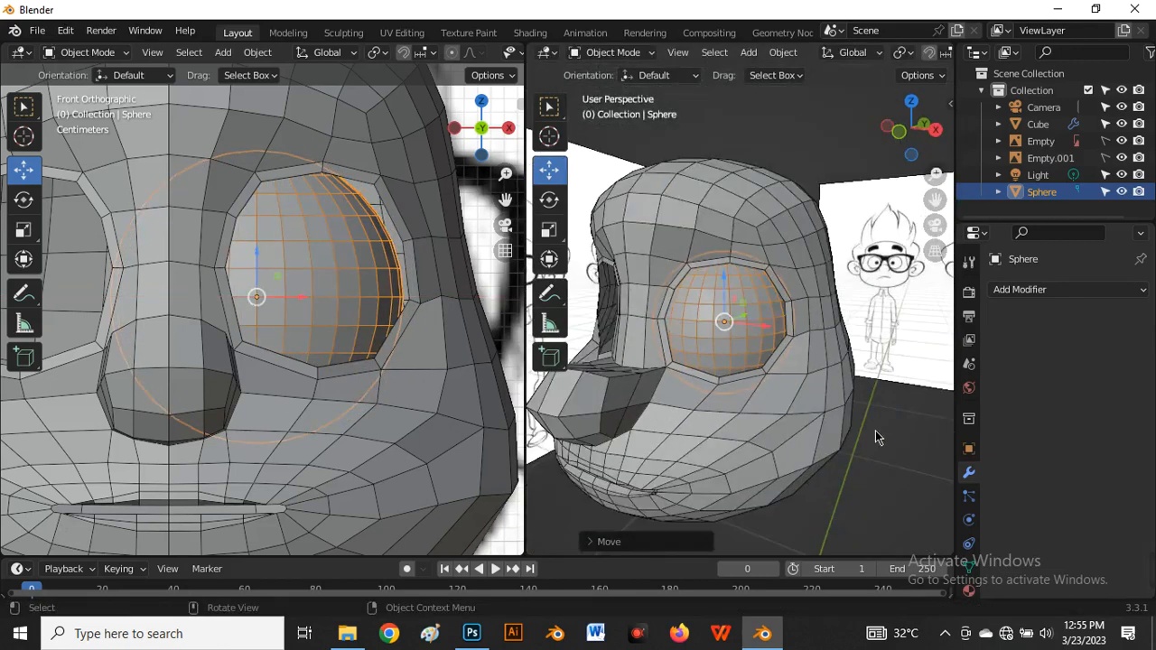
# Check the eyeball's fit from several angles and scale it up slightly by about 1.02
pyautogui.click(876, 430)
pyautogui.moveTo(875, 430); pyautogui.dragTo(671, 316, button='middle')
pyautogui.scroll(4, 682, 355)
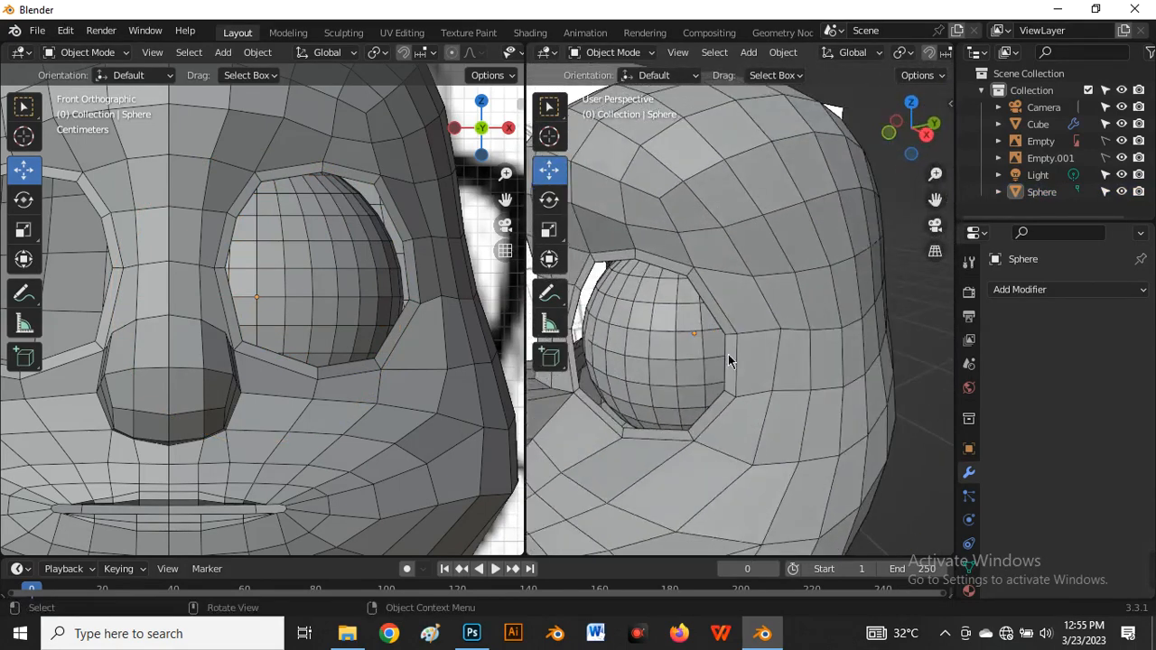
pyautogui.scroll(-5, 729, 362)
pyautogui.scroll(8, 671, 355)
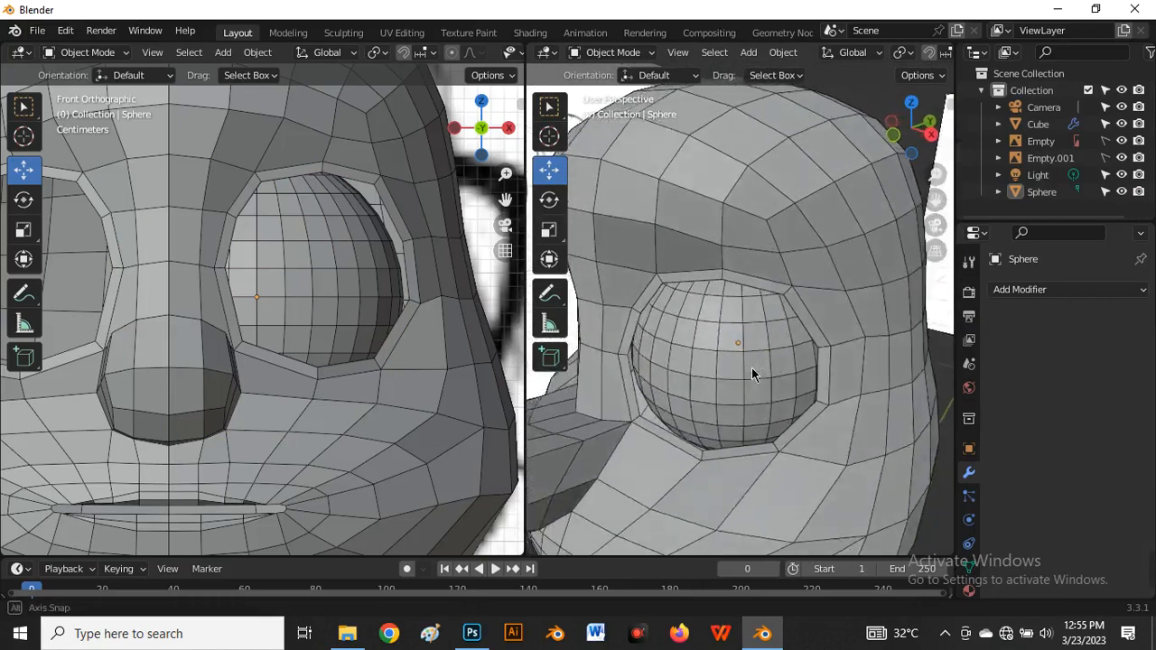
pyautogui.click(756, 407)
pyautogui.press('s')
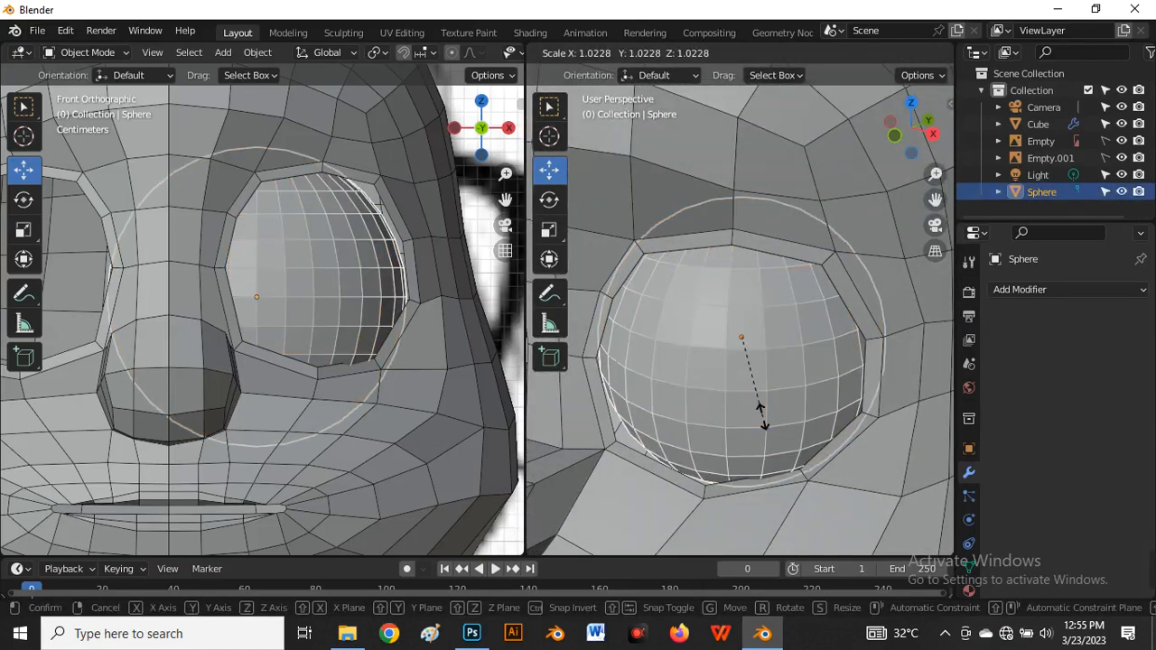
pyautogui.click(764, 419)
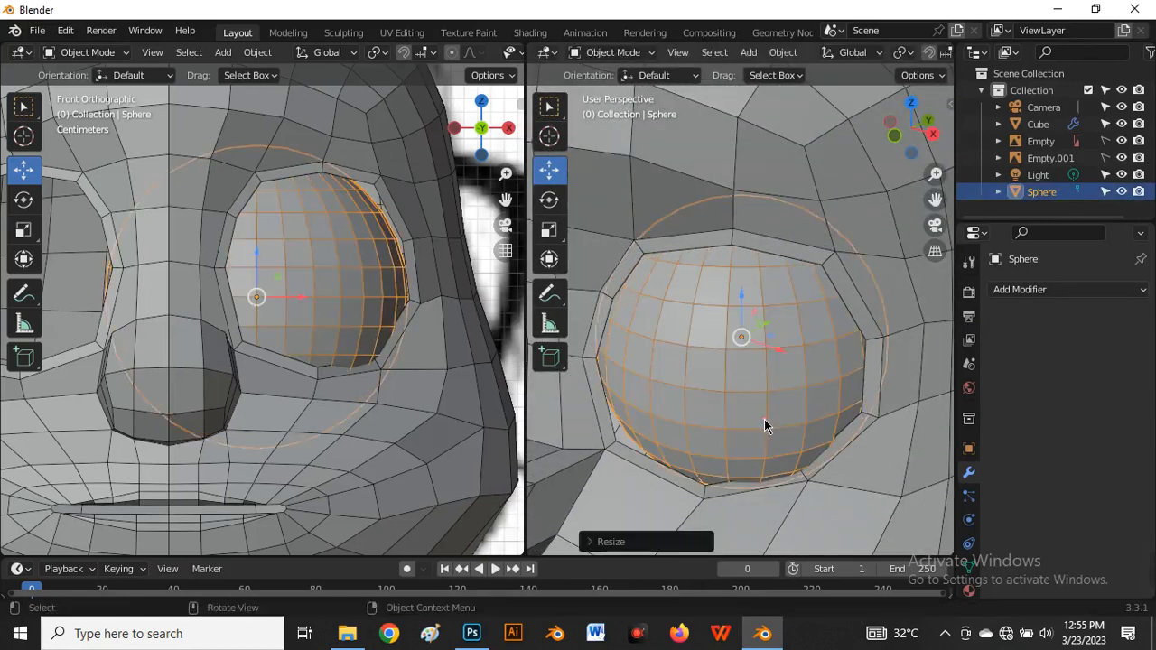
# Fine-tune the enlarged eyeball along the X axis, checking its gap to the rim from different angles
pyautogui.moveTo(764, 420); pyautogui.dragTo(757, 348, button='middle')
pyautogui.moveTo(757, 347); pyautogui.dragTo(774, 439)
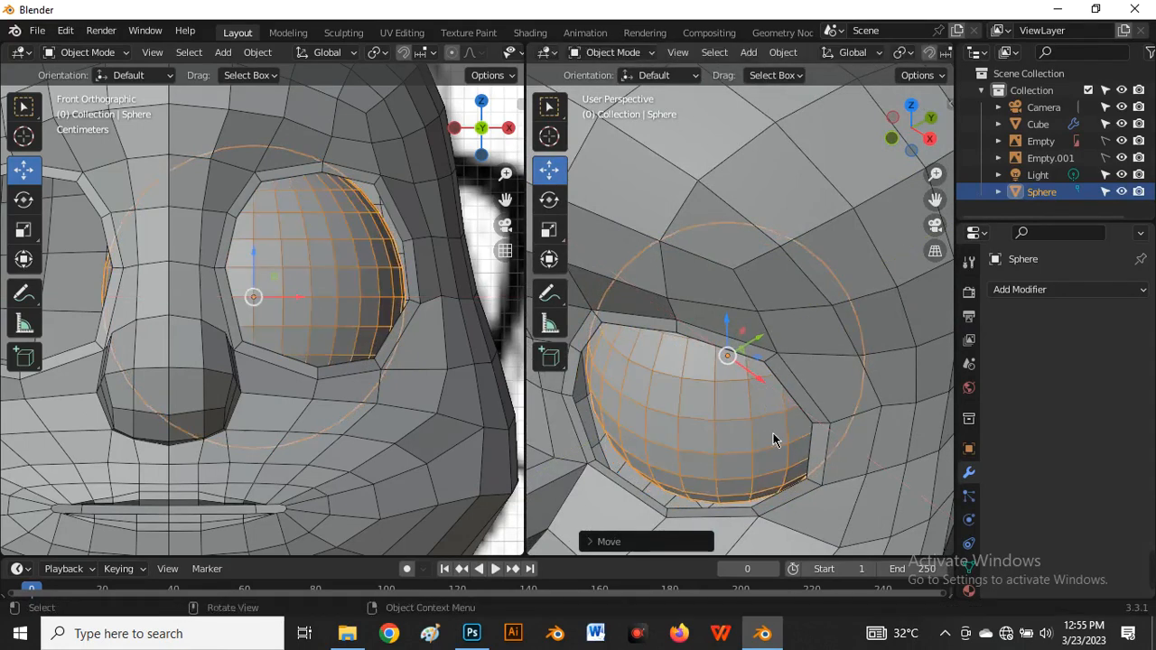
pyautogui.moveTo(774, 439); pyautogui.dragTo(817, 422, button='middle')
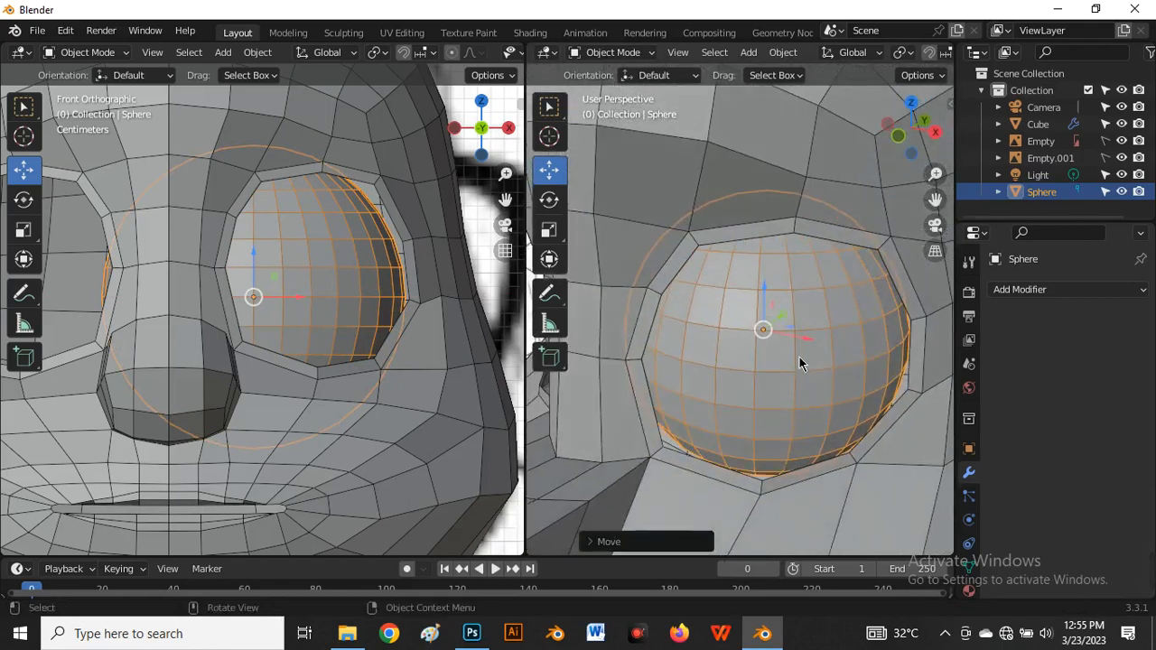
pyautogui.moveTo(800, 344); pyautogui.dragTo(813, 346)
pyautogui.moveTo(772, 468); pyautogui.dragTo(752, 426, button='middle')
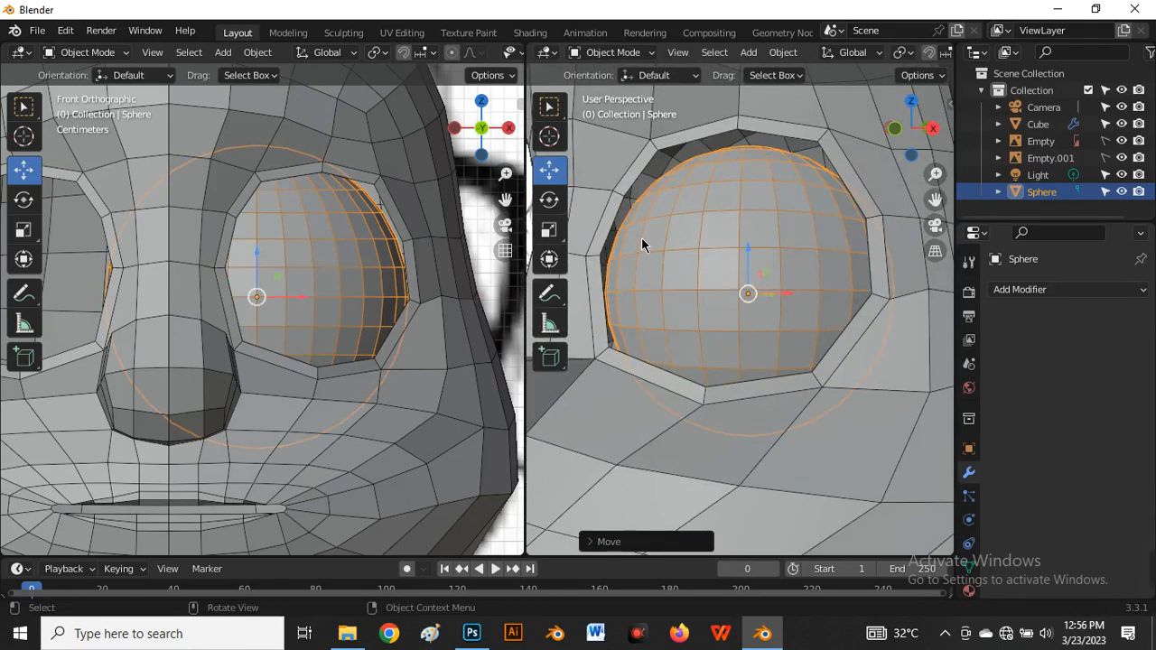
pyautogui.moveTo(681, 244); pyautogui.dragTo(687, 186, button='middle')
# Put the head mesh in Edit Mode and nudge the selected eye opening loop along the Y axis
pyautogui.click(688, 185)
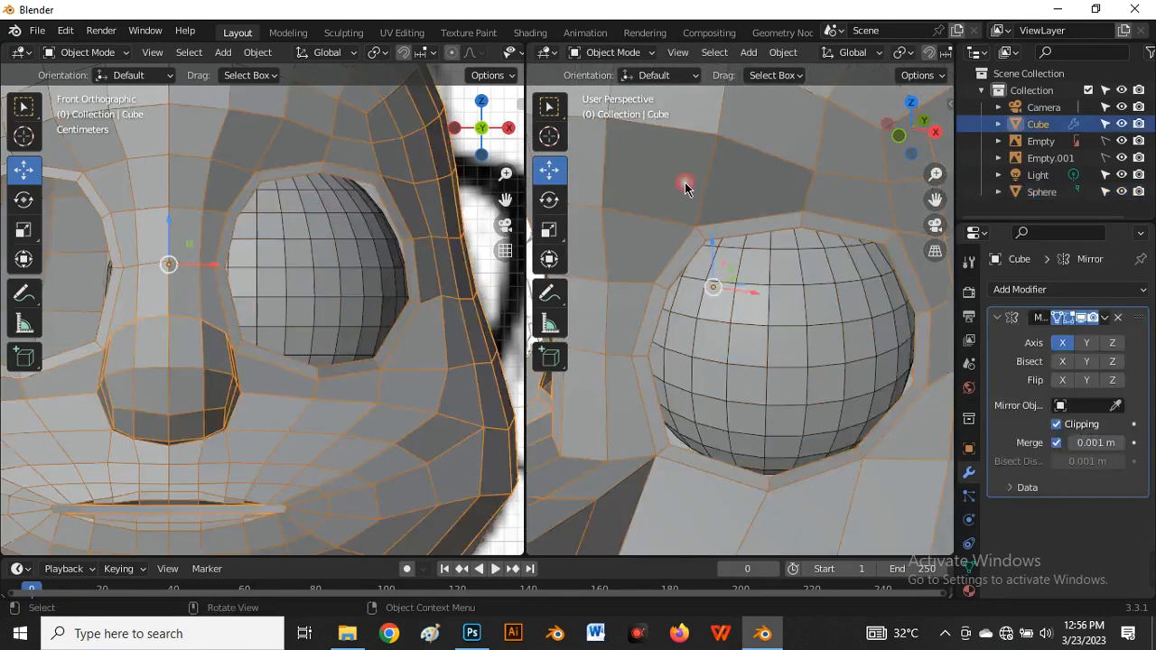
pyautogui.press('Tab')
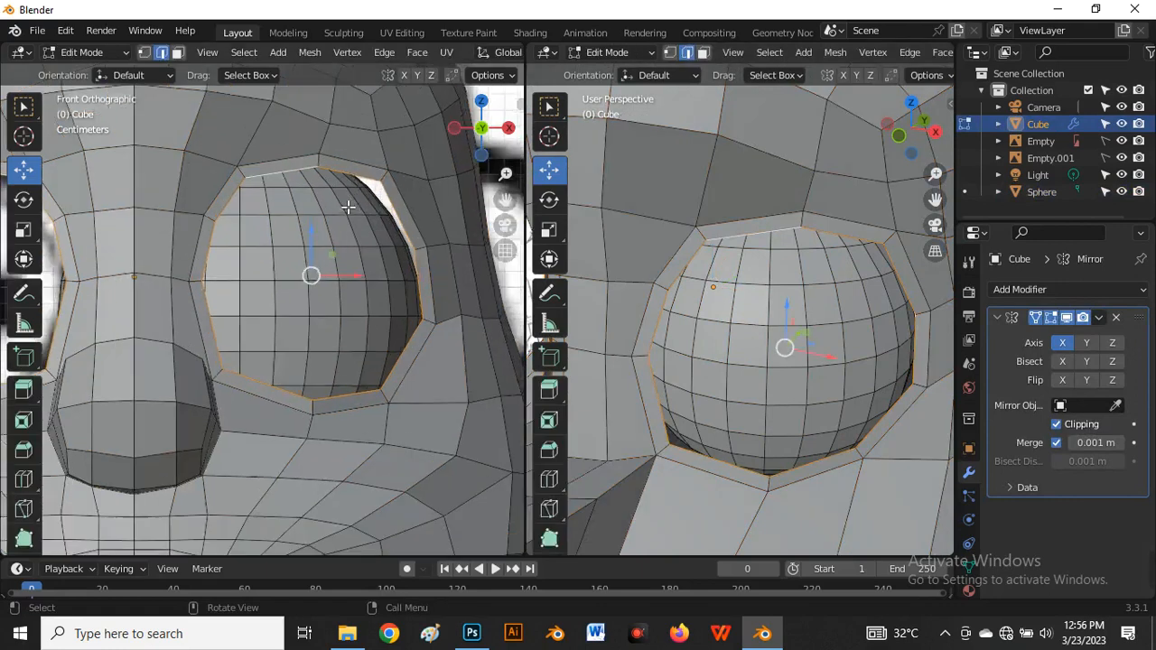
pyautogui.scroll(2, 344, 201)
pyautogui.moveTo(776, 340); pyautogui.dragTo(676, 272, button='middle')
pyautogui.scroll(-3, 744, 335)
pyautogui.scroll(3, 674, 270)
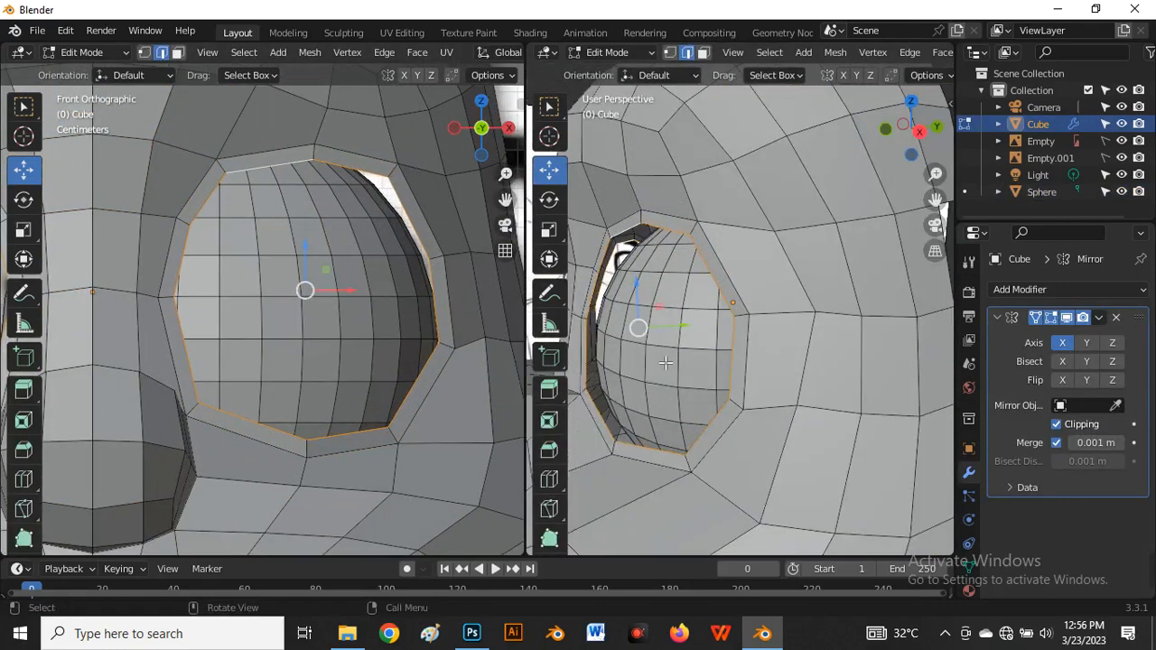
pyautogui.moveTo(684, 325); pyautogui.dragTo(685, 324)
pyautogui.moveTo(683, 329); pyautogui.dragTo(709, 335, button='middle')
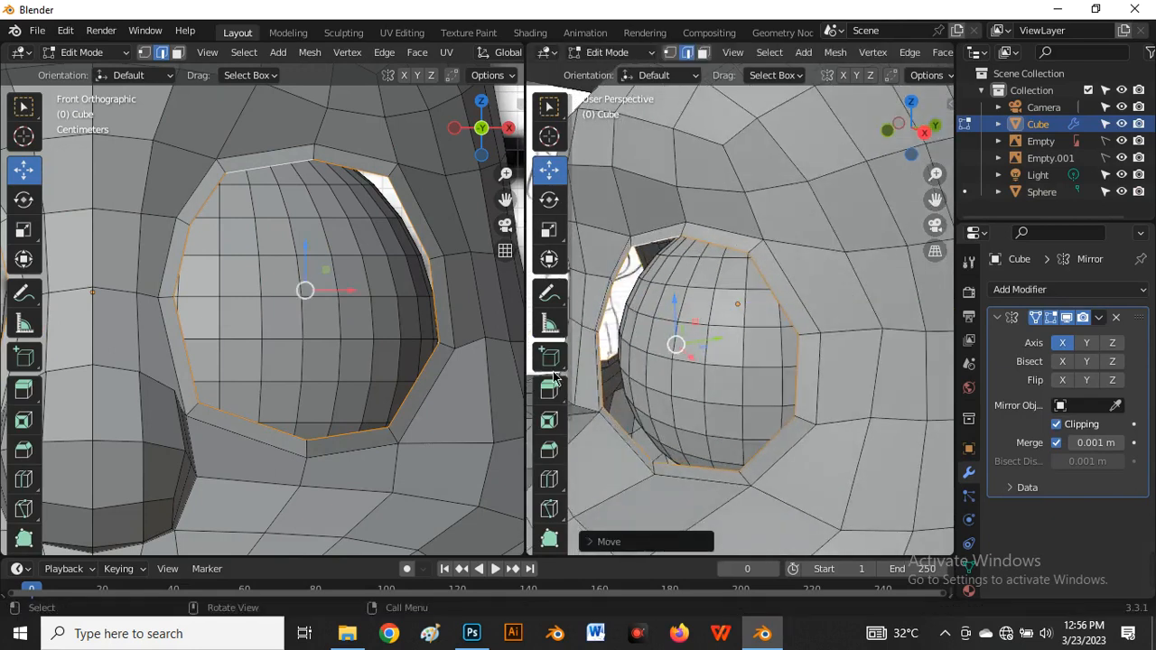
# Enlarge the perspective viewport and move the nose-side edges of the eye opening backward along the Y axis
pyautogui.moveTo(531, 370); pyautogui.dragTo(276, 370)
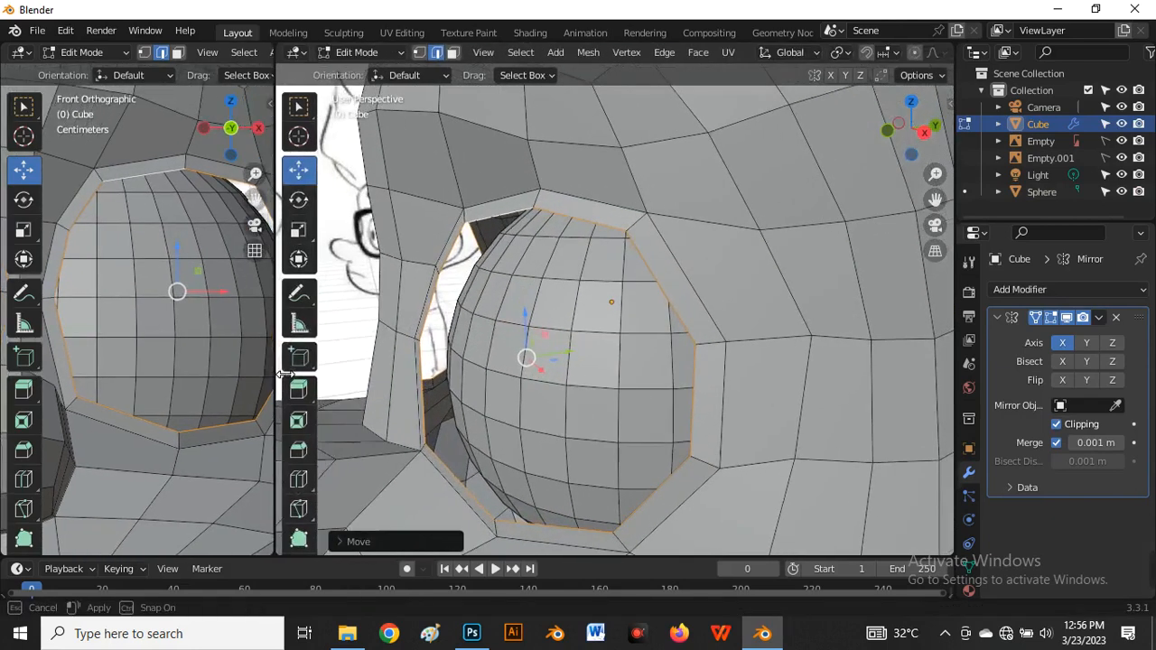
pyautogui.click(431, 385)
pyautogui.click(429, 389)
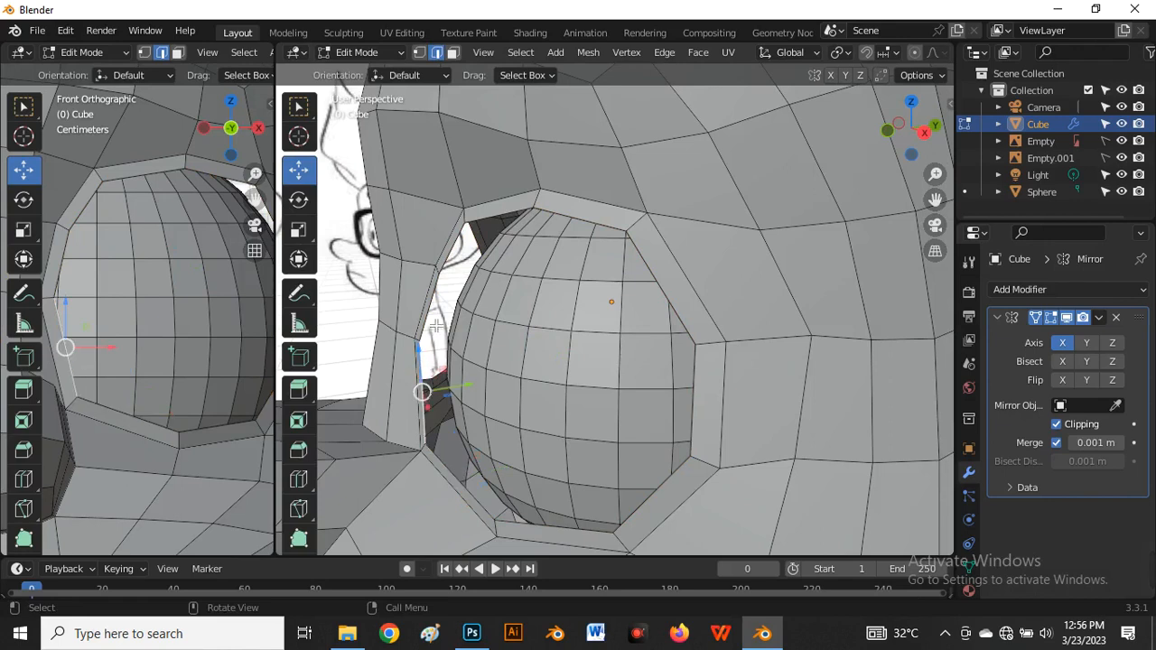
pyautogui.keyDown('shift'); pyautogui.click(437, 325); pyautogui.keyUp('shift')
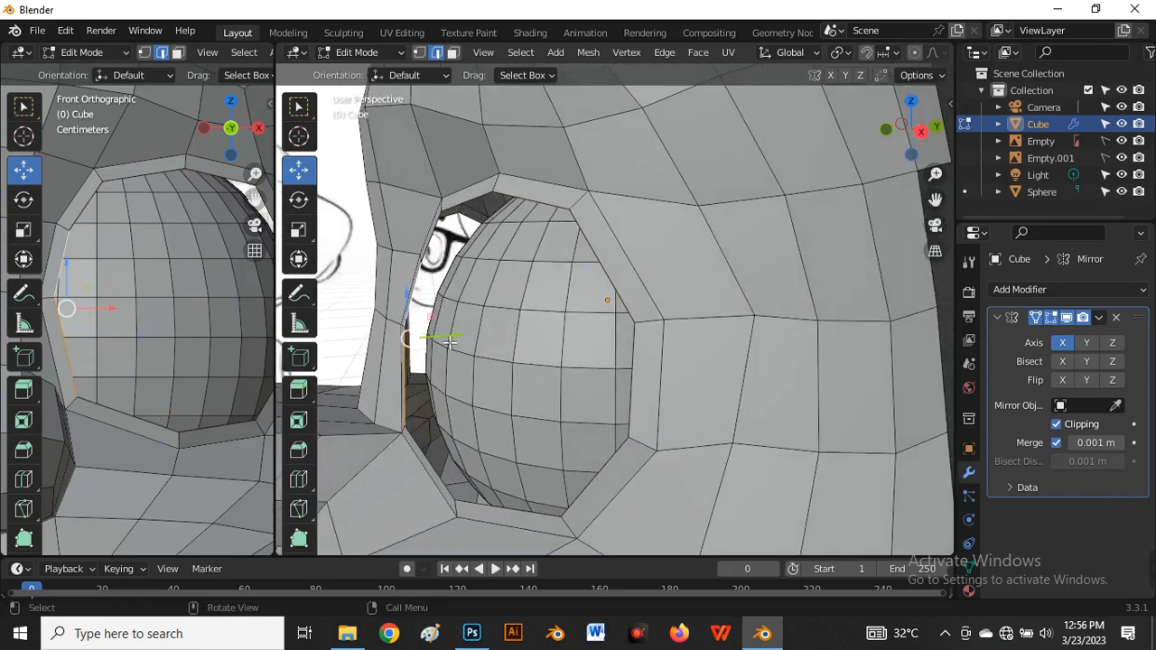
pyautogui.moveTo(449, 342); pyautogui.dragTo(470, 342)
# Select the edge loop around the eye opening, extrude it and move it back about 0.013 m along Y
pyautogui.moveTo(490, 462); pyautogui.dragTo(482, 428, button='middle')
pyautogui.scroll(-3, 552, 450)
pyautogui.keyDown('alt'); pyautogui.click(482, 439); pyautogui.keyUp('alt')
pyautogui.press('g')
pyautogui.rightClick(557, 391)
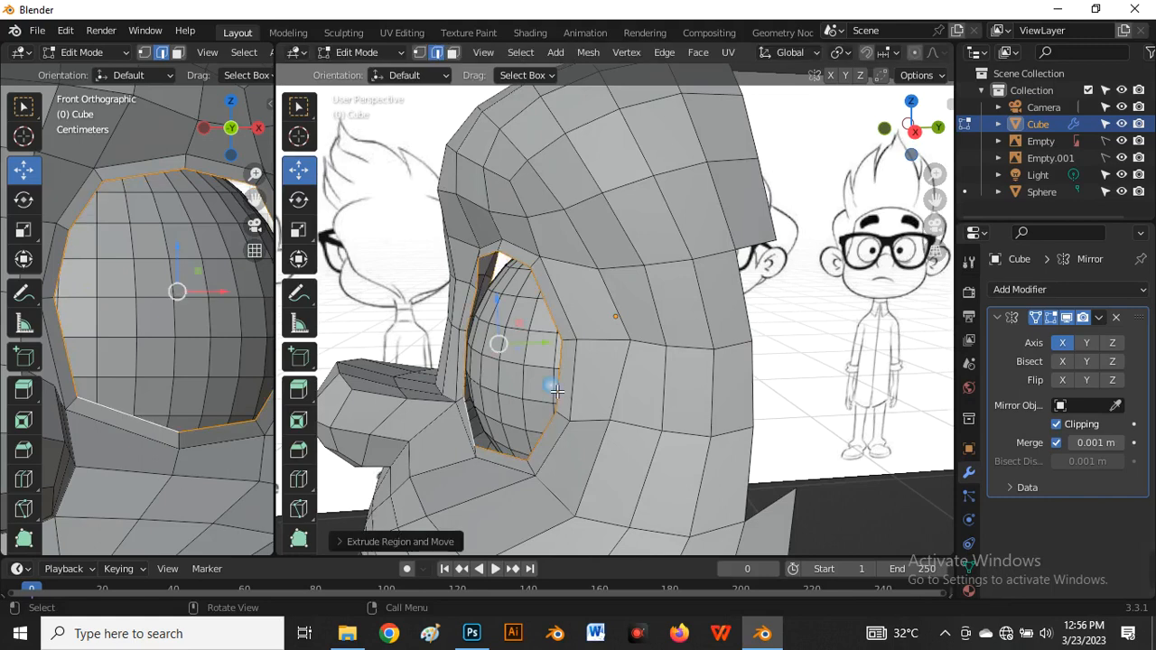
pyautogui.press('g')
pyautogui.press('y')
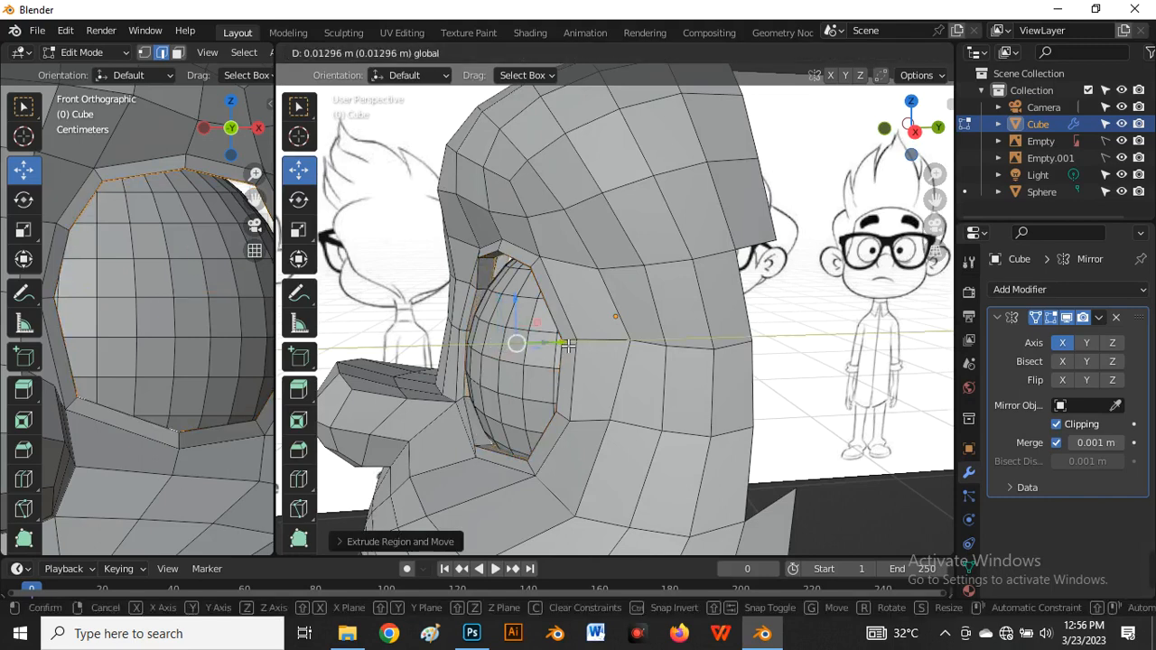
pyautogui.click(566, 344)
# Extrude the eye opening loop again and pull it deeper into the head along the Y axis
pyautogui.moveTo(567, 344); pyautogui.dragTo(449, 413, button='middle')
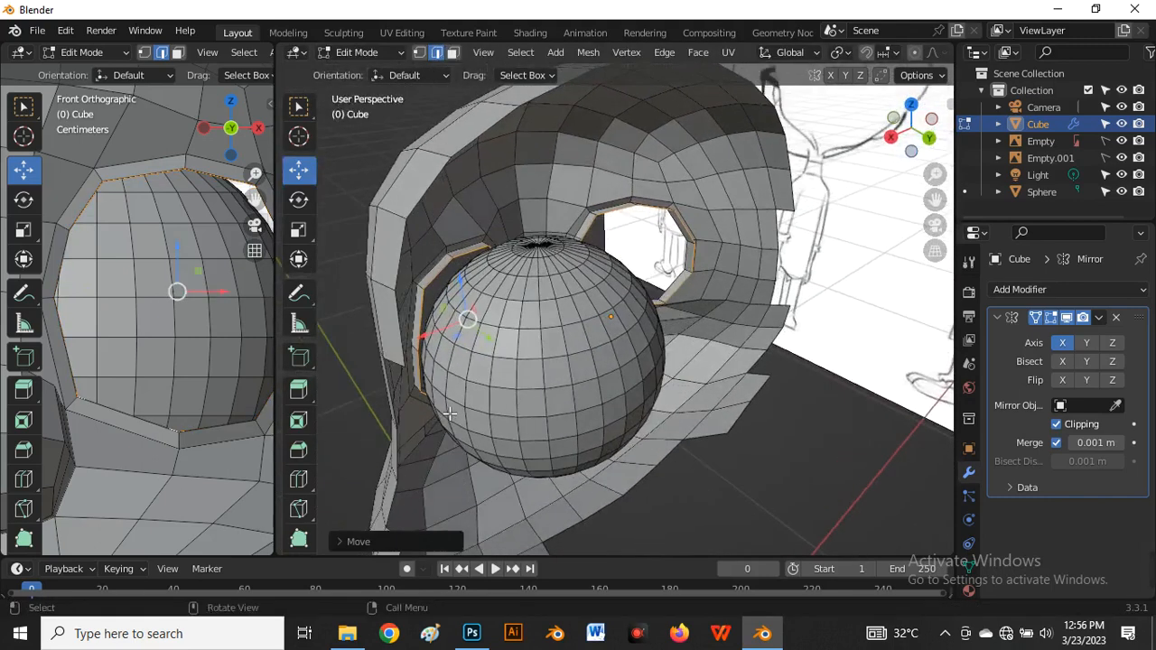
pyautogui.press('e')
pyautogui.rightClick(526, 367)
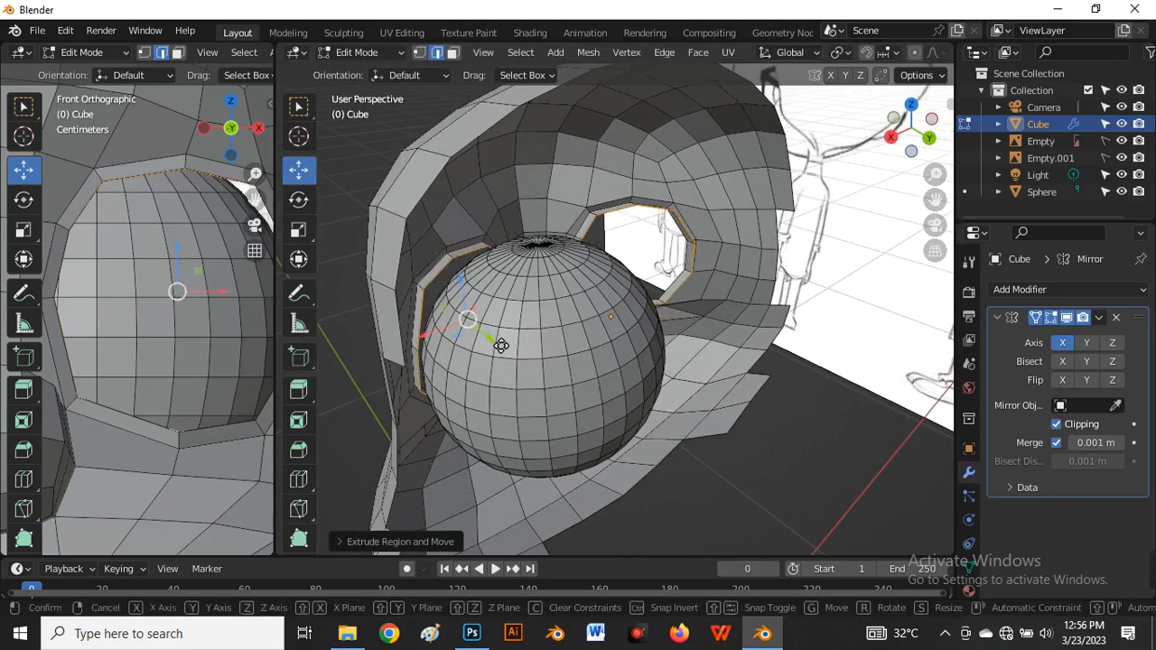
pyautogui.moveTo(501, 345); pyautogui.dragTo(533, 374)
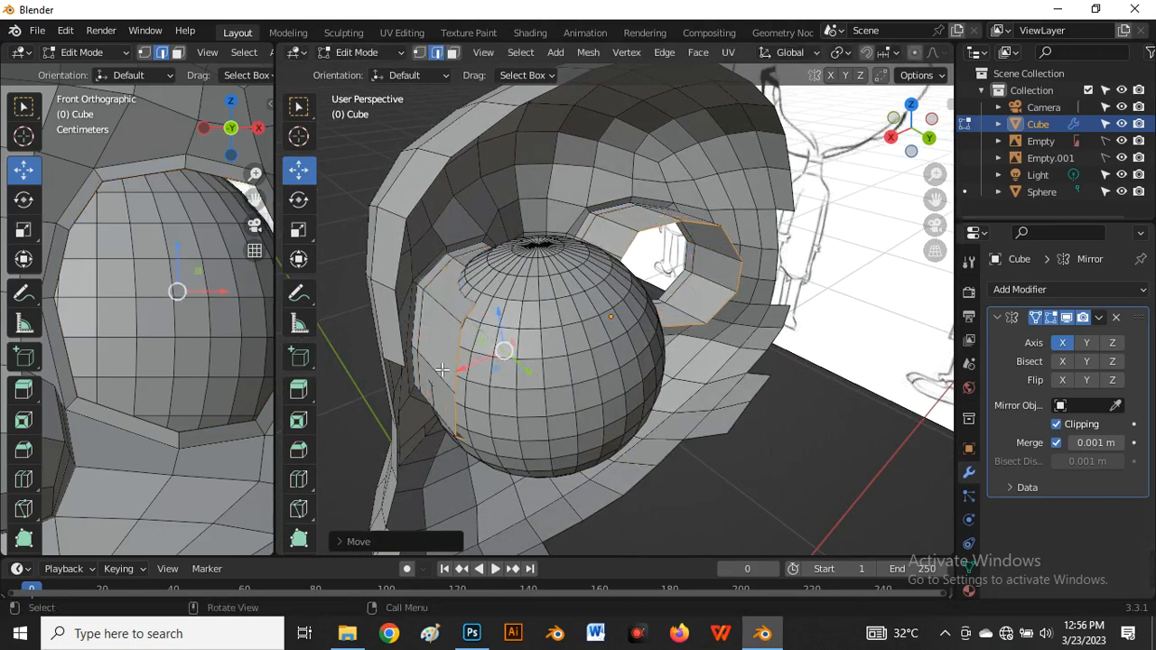
# Isolate the head mesh in Local View and show the extruded eye sockets from behind
pyautogui.moveTo(442, 370); pyautogui.dragTo(448, 345, button='middle')
pyautogui.press('KP_Divide')
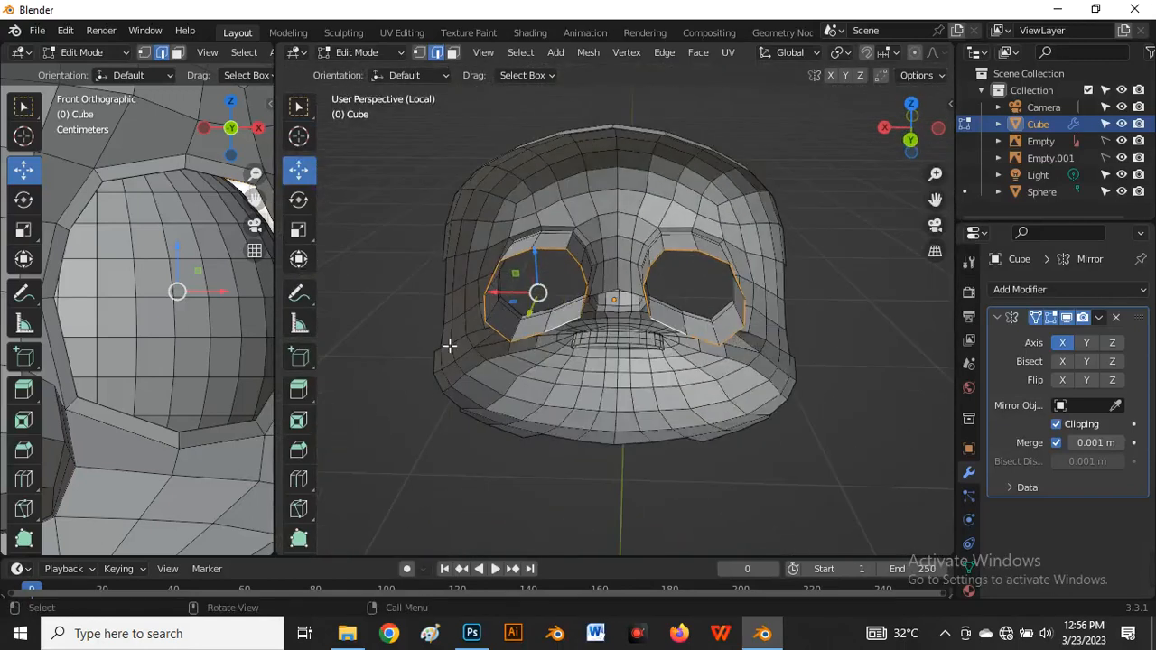
pyautogui.scroll(2, 449, 345)
pyautogui.moveTo(542, 344); pyautogui.dragTo(575, 354, button='middle')
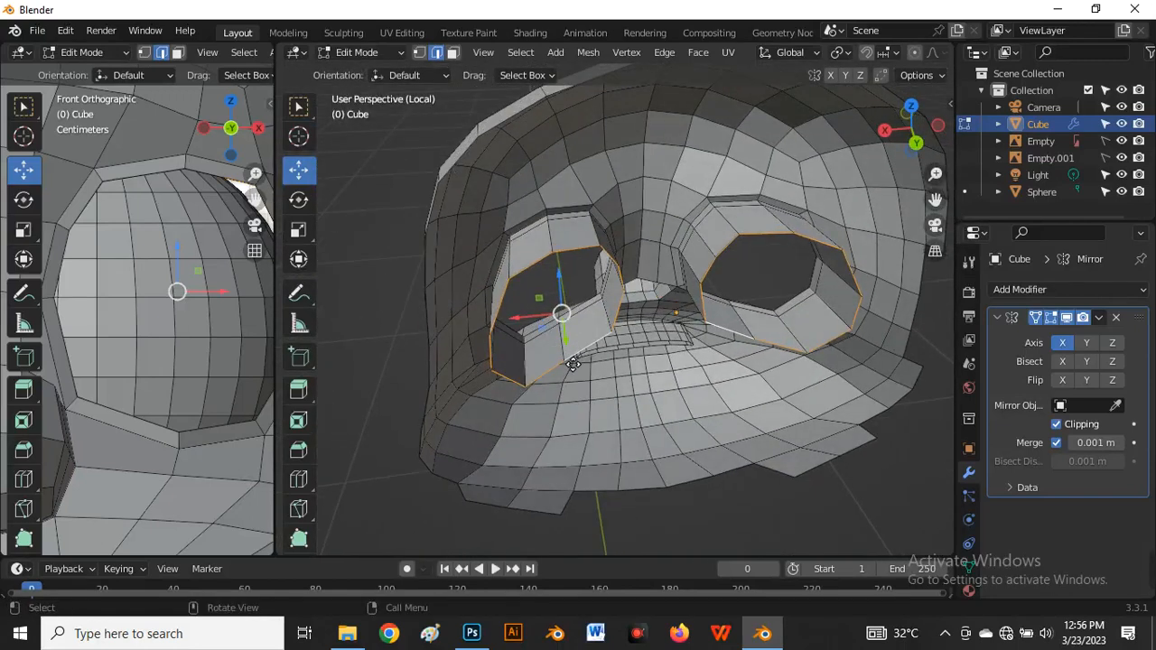
# Extrude the eye opening loops again and pull them deeper into the head along the Y axis
pyautogui.press('e')
pyautogui.rightClick(575, 369)
pyautogui.moveTo(569, 342); pyautogui.dragTo(587, 388)
pyautogui.moveTo(509, 457); pyautogui.dragTo(543, 463, button='middle')
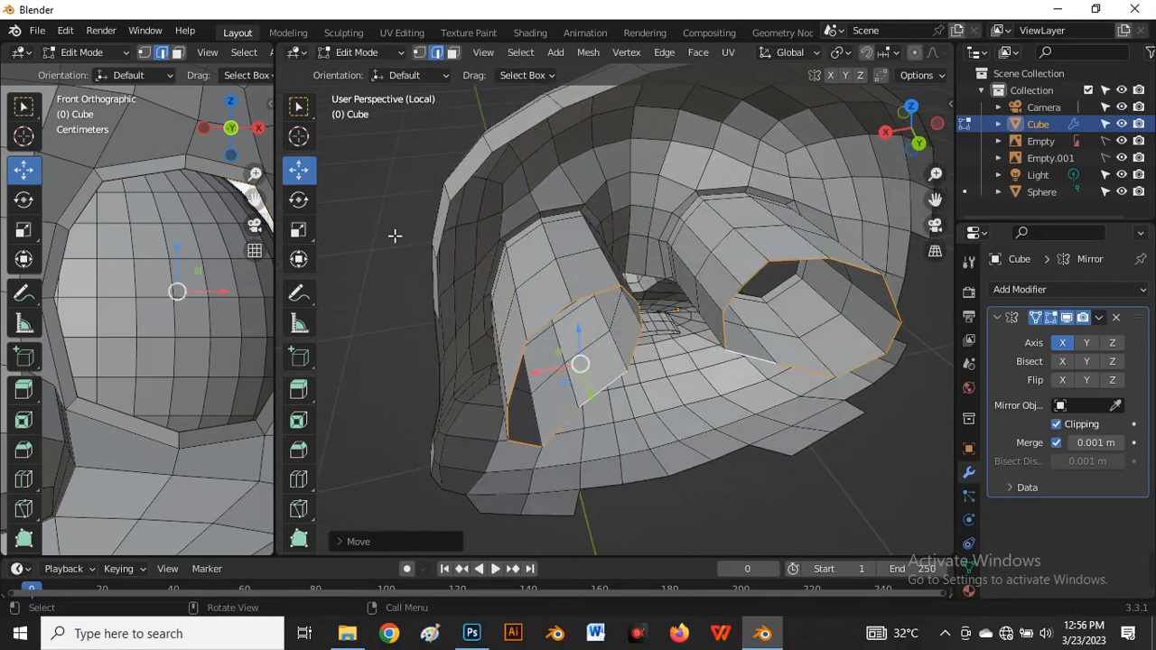
# Scale down the back opening of the eye sockets and the middle edge loop in front of it
pyautogui.click(305, 237)
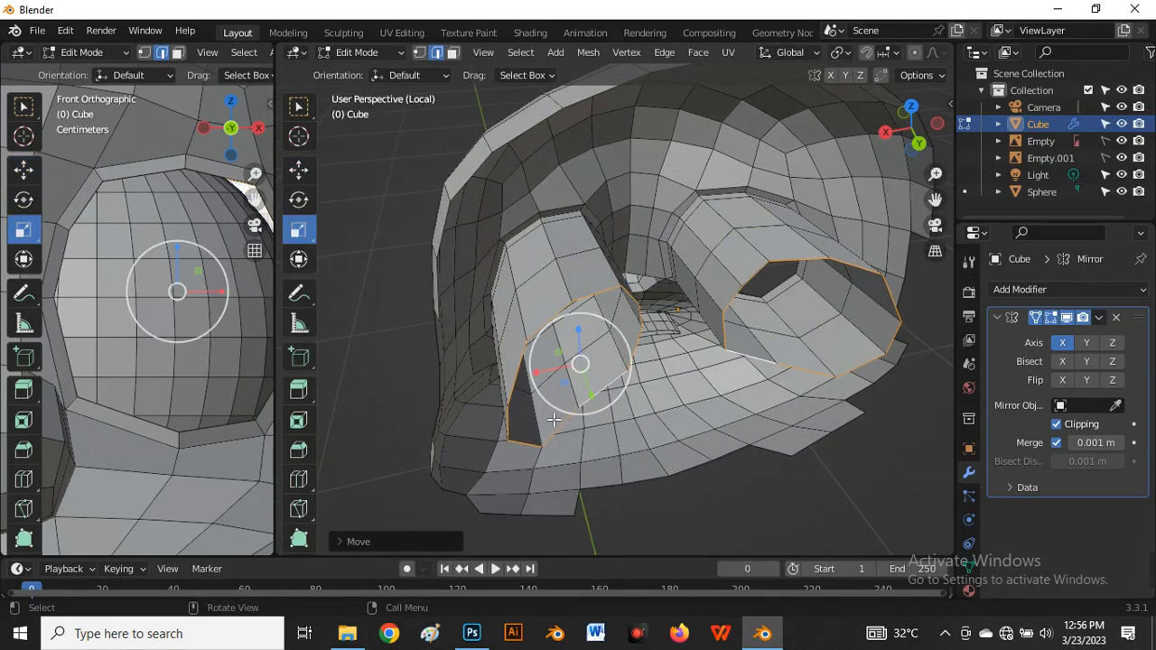
pyautogui.moveTo(597, 397); pyautogui.dragTo(571, 338)
pyautogui.keyDown('alt'); pyautogui.click(517, 310); pyautogui.keyUp('alt')
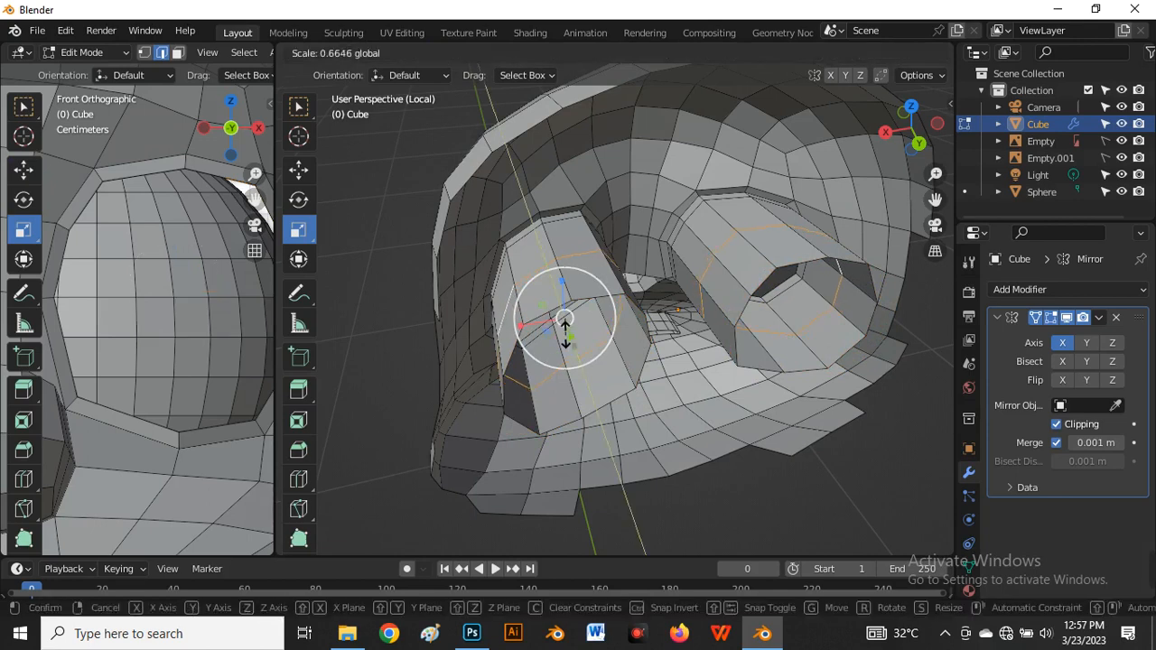
pyautogui.click(564, 318)
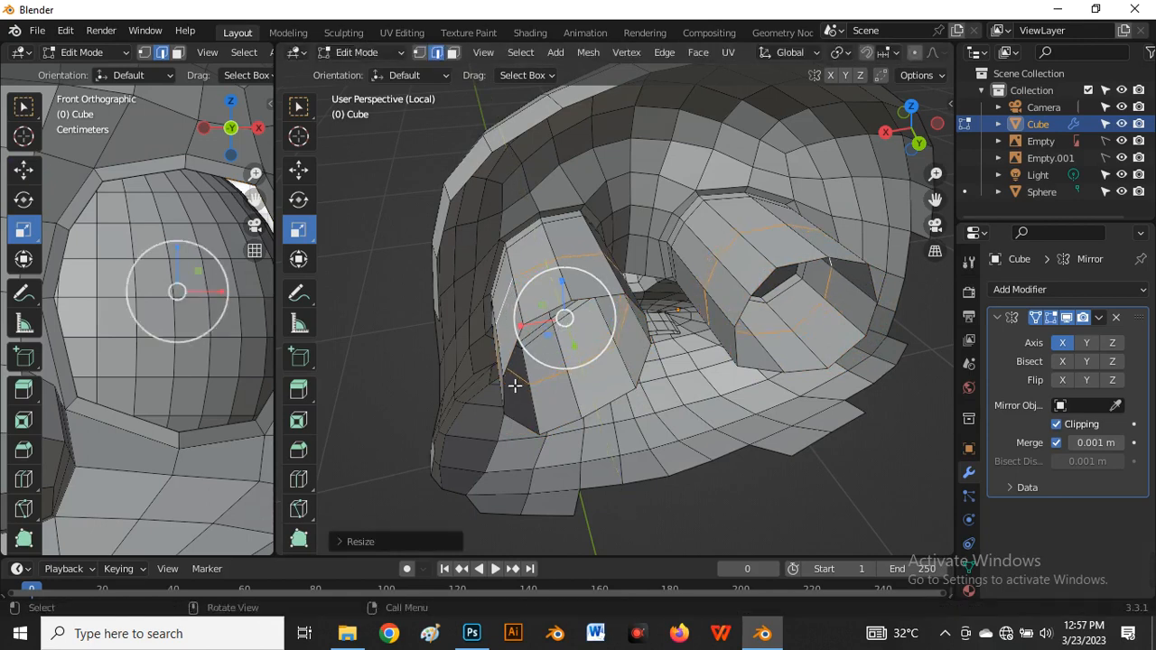
pyautogui.moveTo(514, 382); pyautogui.dragTo(701, 282, button='middle')
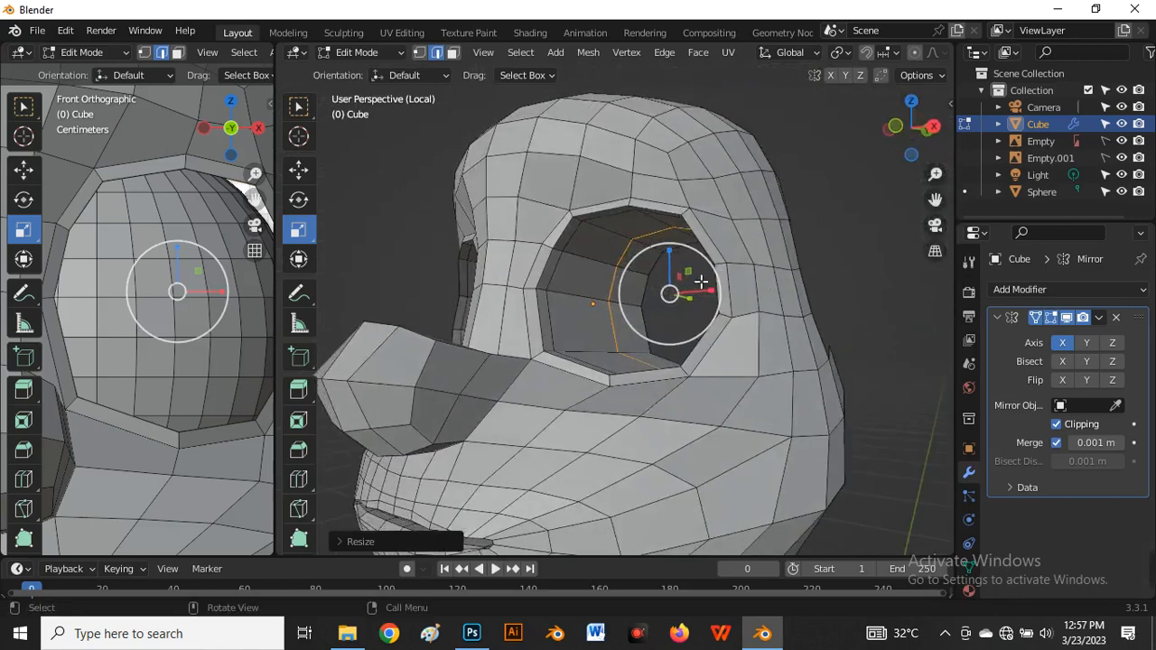
# Exit Local View and adjust the nose-side edge of the eye rim along the Y axis to follow the eyeball
pyautogui.click(298, 166)
pyautogui.scroll(-5, 430, 244)
pyautogui.moveTo(430, 245); pyautogui.dragTo(767, 273, button='middle')
pyautogui.press('KP_Divide')
pyautogui.moveTo(560, 339); pyautogui.dragTo(521, 355, button='middle')
pyautogui.scroll(1, 596, 367)
pyautogui.scroll(-1, 585, 368)
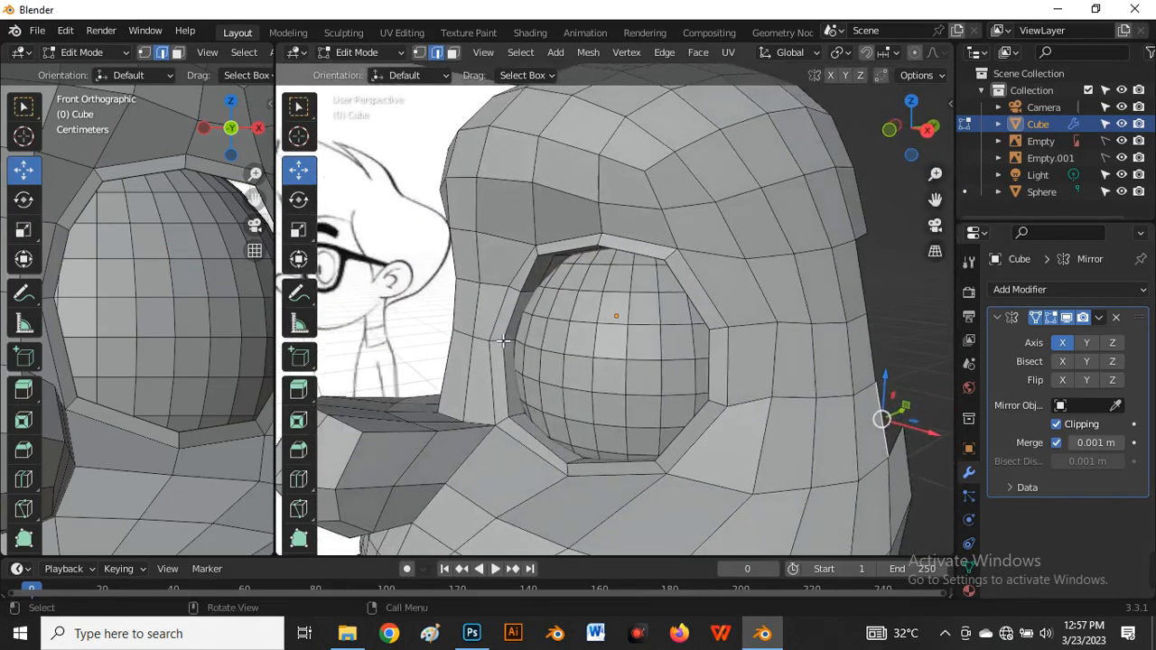
pyautogui.scroll(2, 520, 355)
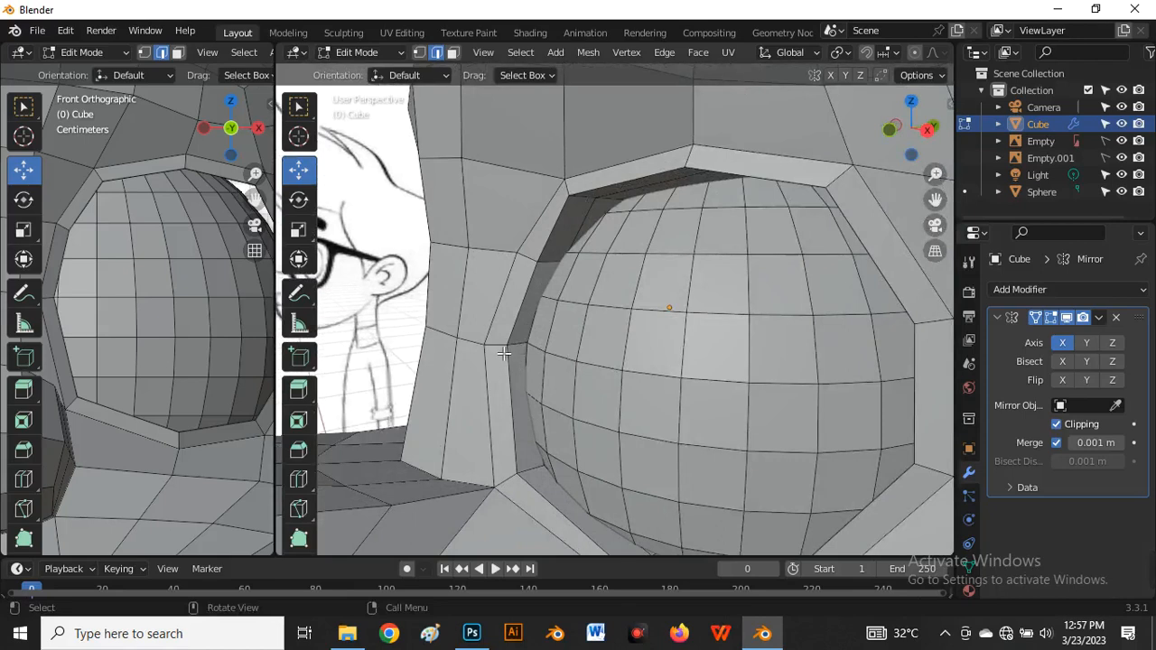
pyautogui.moveTo(515, 386); pyautogui.dragTo(513, 367, button='middle')
pyautogui.moveTo(530, 355); pyautogui.dragTo(543, 353)
pyautogui.moveTo(459, 410); pyautogui.dragTo(447, 386, button='middle')
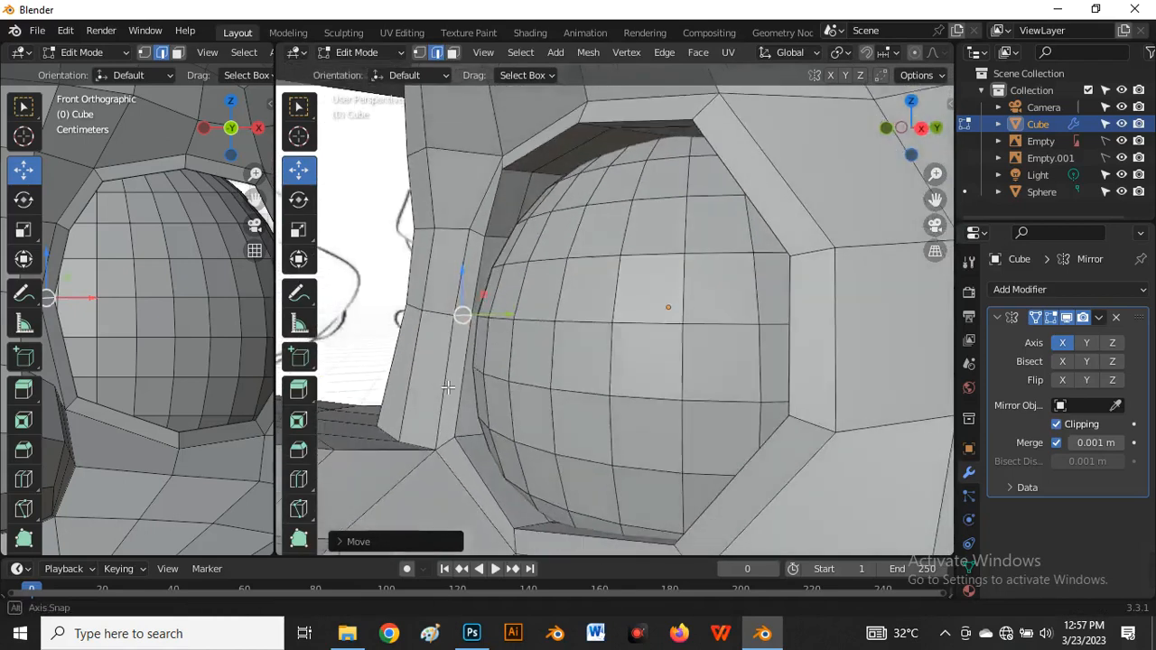
pyautogui.moveTo(518, 315); pyautogui.dragTo(508, 318)
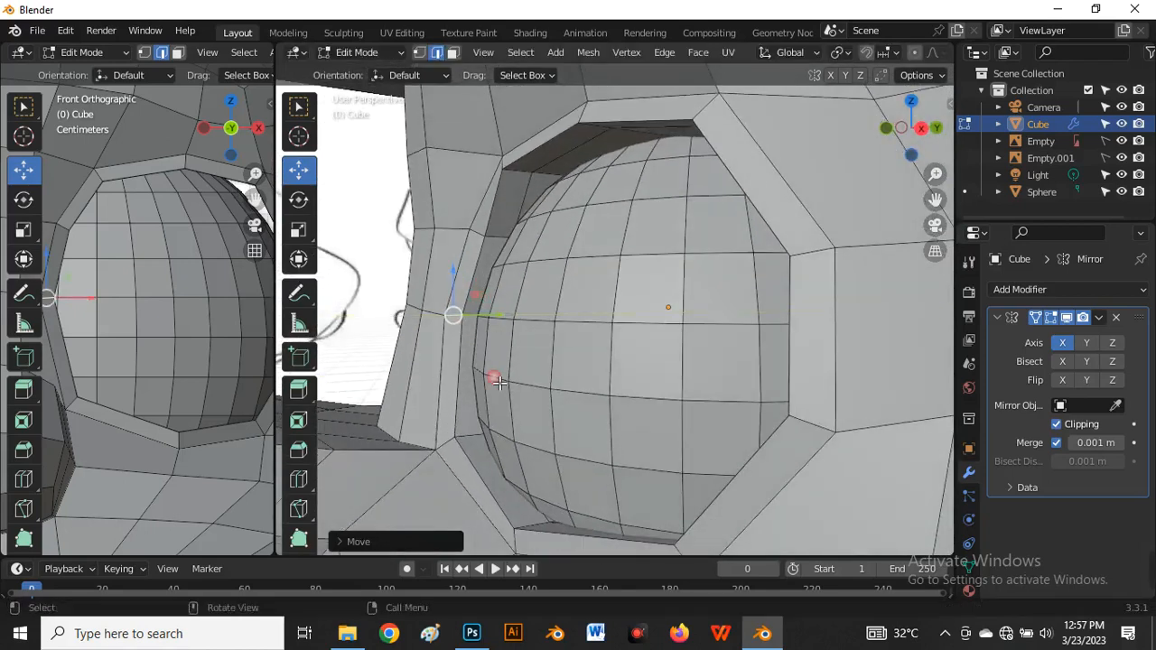
# Move the rim edge at the eye's lower nose-side corner slightly backward along the Y axis
pyautogui.scroll(-4, 470, 438)
pyautogui.scroll(4, 466, 450)
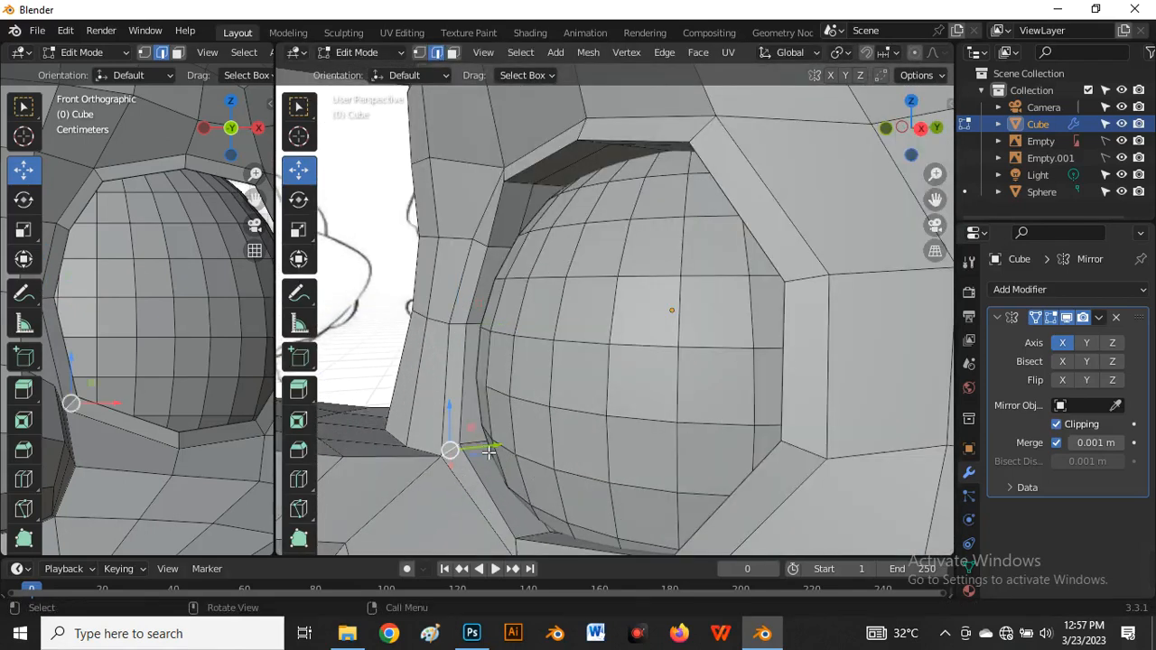
pyautogui.moveTo(489, 452); pyautogui.dragTo(502, 450)
pyautogui.scroll(-3, 502, 448)
pyautogui.moveTo(512, 479); pyautogui.dragTo(477, 490, button='middle')
pyautogui.scroll(3, 495, 483)
pyautogui.scroll(2, 477, 491)
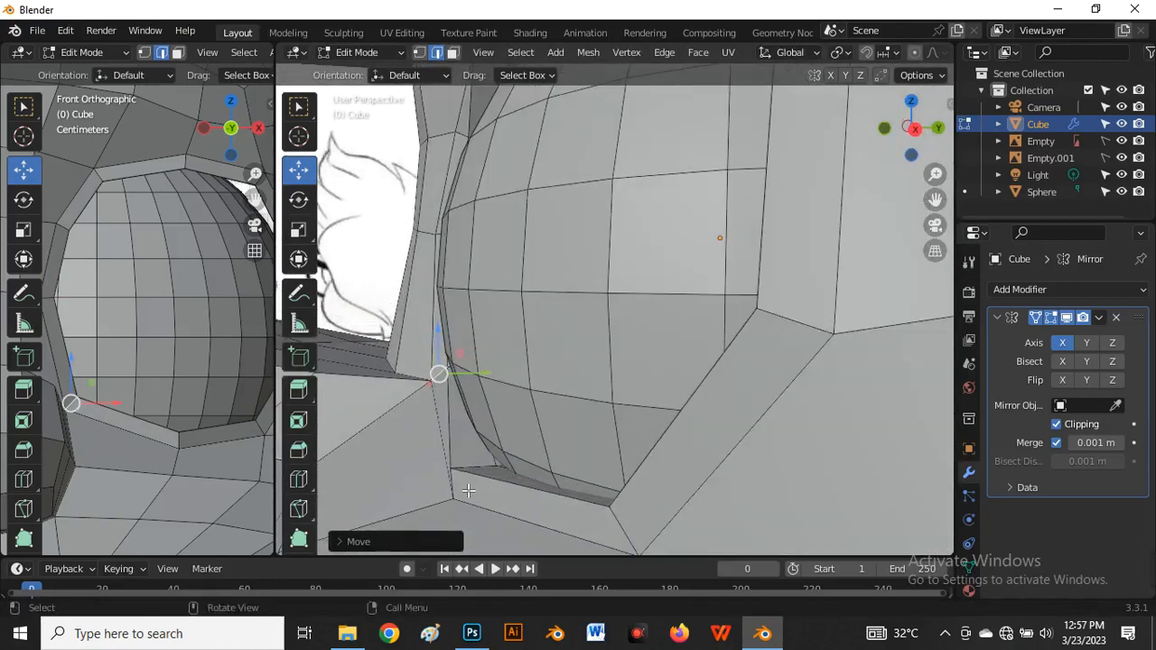
# Switch to vertex selection and reposition the inner and outer vertices at the middle of the lower eye rim
pyautogui.press('1')
pyautogui.moveTo(471, 450); pyautogui.dragTo(510, 465)
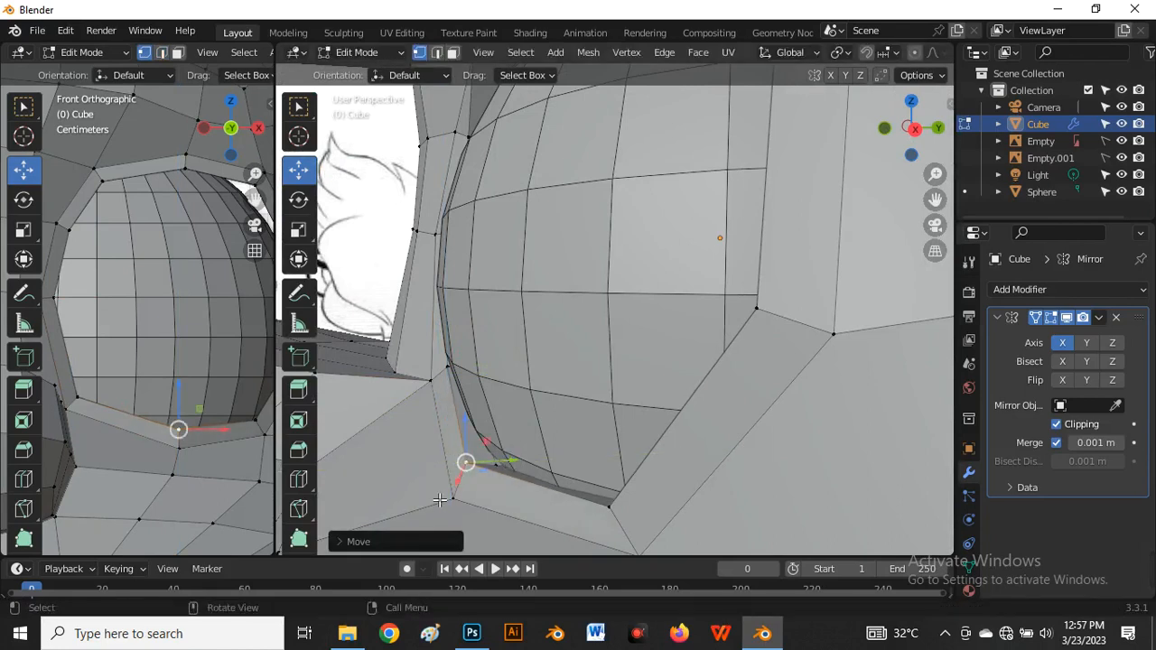
pyautogui.moveTo(450, 488); pyautogui.dragTo(464, 465, button='middle')
pyautogui.click(530, 430)
pyautogui.moveTo(577, 420); pyautogui.dragTo(565, 400)
pyautogui.scroll(-6, 568, 399)
pyautogui.moveTo(587, 401); pyautogui.dragTo(736, 479, button='middle')
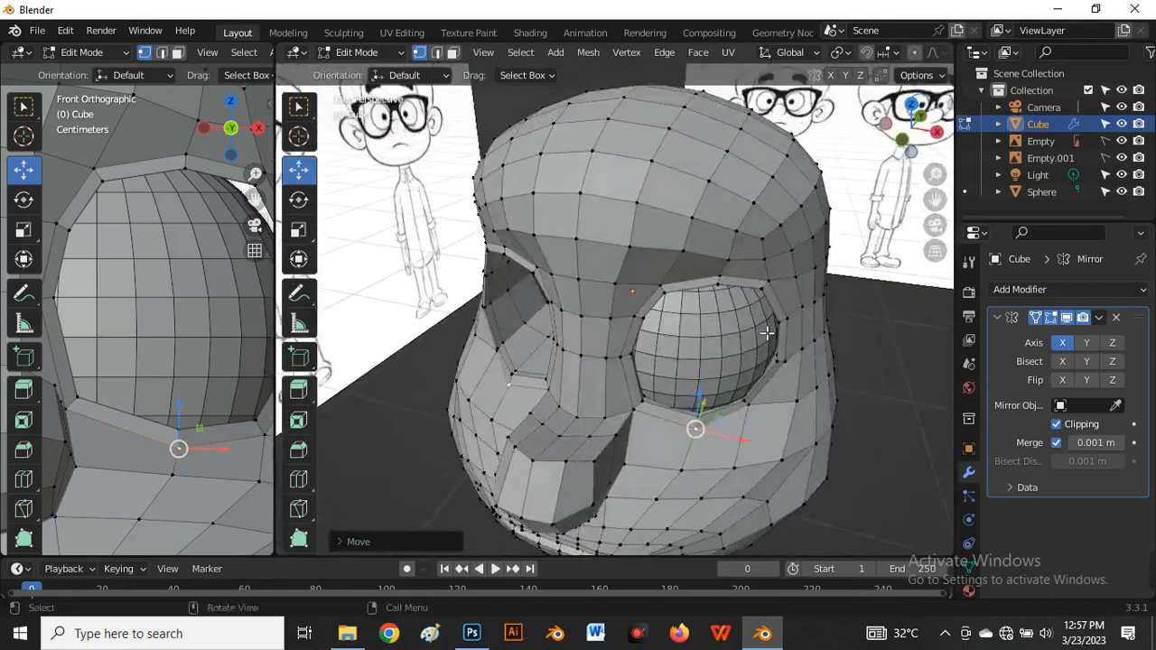
# Return to Object Mode and nudge the eyeball sphere slightly outward along the X axis within the eye opening
pyautogui.scroll(2, 766, 333)
pyautogui.moveTo(766, 333); pyautogui.dragTo(715, 326, button='middle')
pyautogui.scroll(2, 775, 226)
pyautogui.scroll(3, 775, 226)
pyautogui.press('Tab')
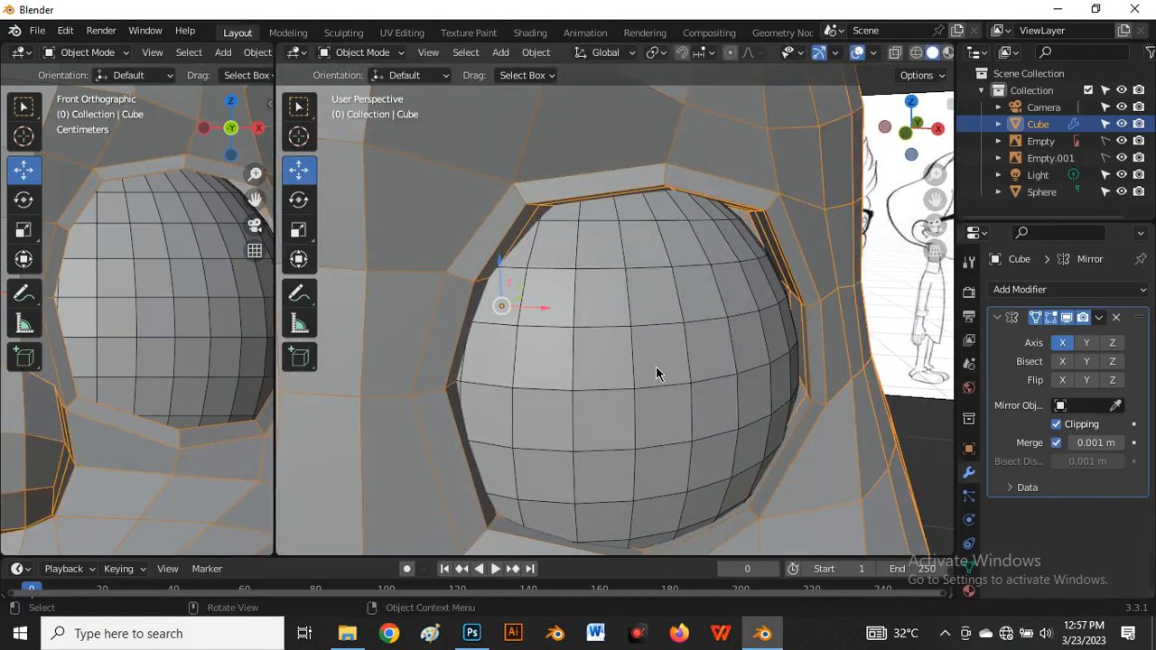
pyautogui.scroll(-3, 658, 374)
pyautogui.moveTo(640, 374); pyautogui.dragTo(669, 338, button='middle')
pyautogui.click(642, 295)
pyautogui.moveTo(648, 366); pyautogui.dragTo(664, 370)
pyautogui.moveTo(665, 370); pyautogui.dragTo(696, 350, button='middle')
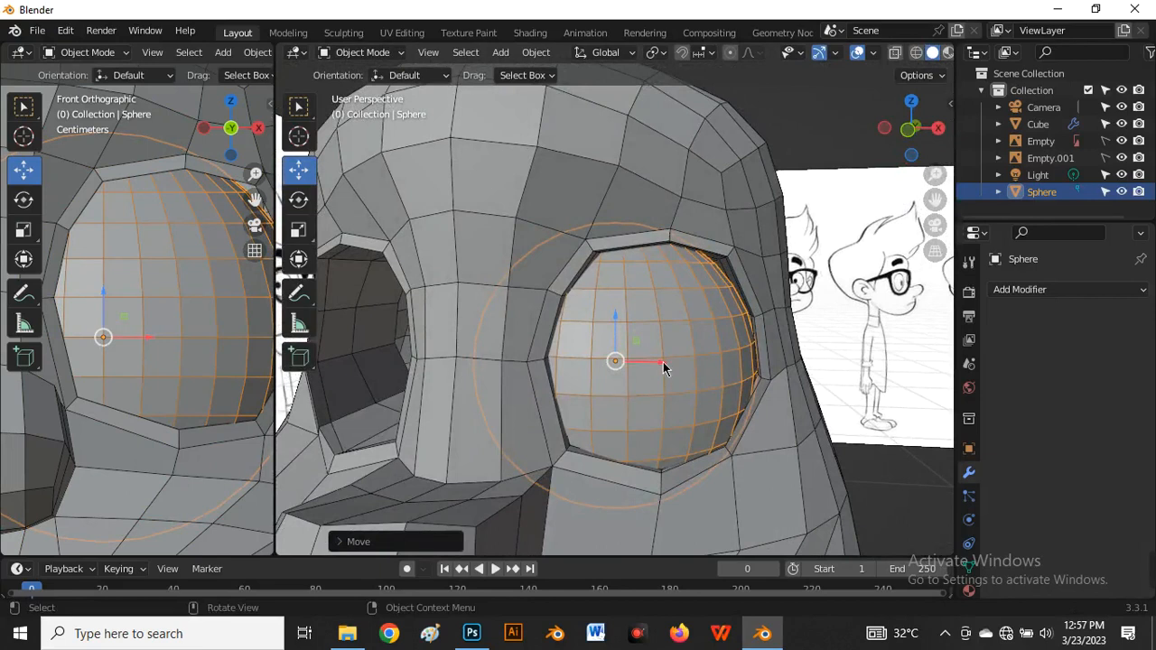
pyautogui.moveTo(671, 366); pyautogui.dragTo(677, 367)
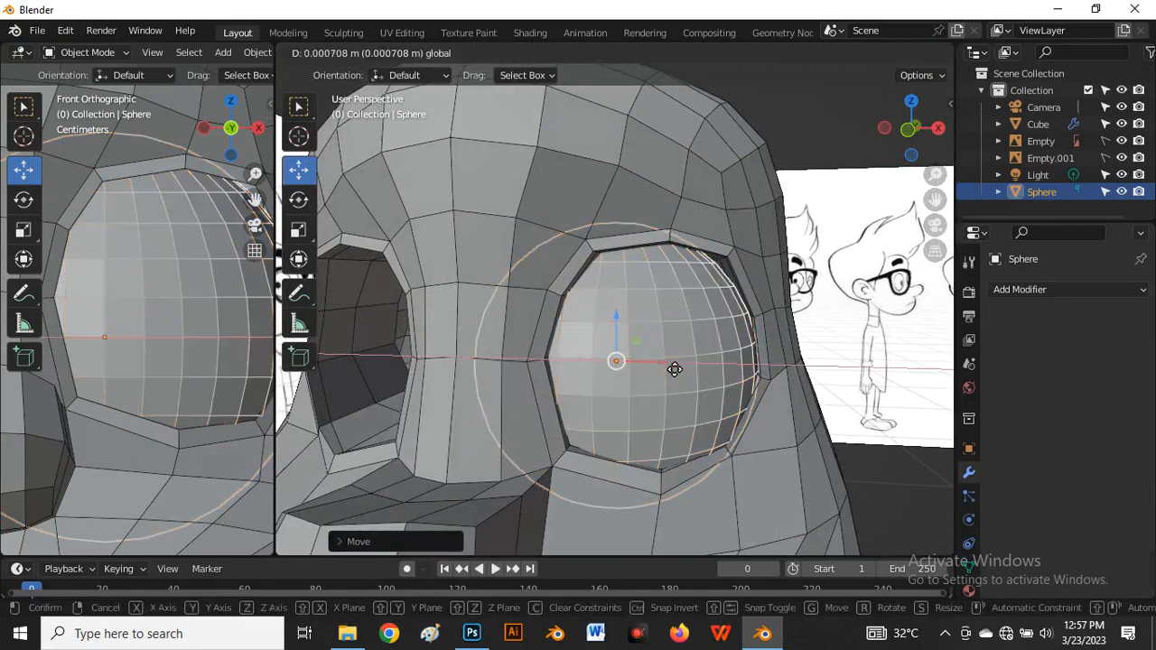
pyautogui.moveTo(645, 425); pyautogui.dragTo(542, 449, button='middle')
# Edit the head mesh and move the lower outer corner vertices of the eye rim slightly forward along the Y axis
pyautogui.click(598, 481)
pyautogui.press('Tab')
pyautogui.moveTo(598, 481); pyautogui.dragTo(513, 449, button='middle')
pyautogui.scroll(2, 544, 485)
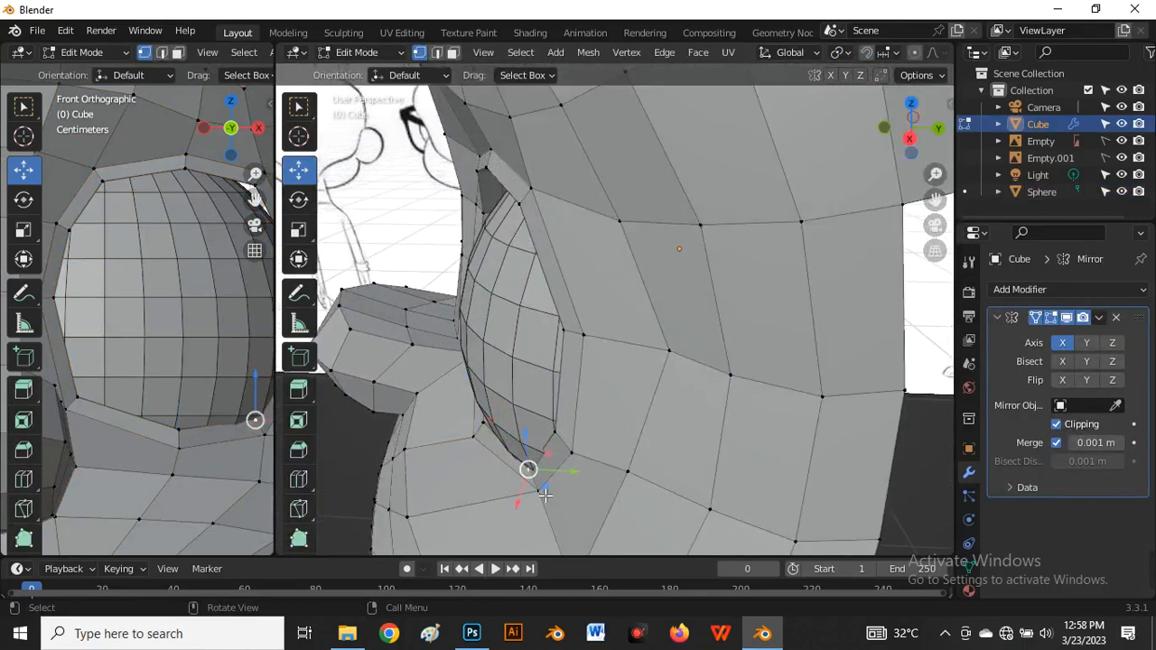
pyautogui.keyDown('ctrl'); pyautogui.click(545, 494); pyautogui.keyUp('ctrl')
pyautogui.moveTo(533, 488); pyautogui.dragTo(516, 518, button='middle')
pyautogui.moveTo(542, 478); pyautogui.dragTo(532, 478)
pyautogui.moveTo(531, 478); pyautogui.dragTo(728, 510, button='middle')
# Add a loop cut around the inside of the eye socket and scale it down slightly
pyautogui.scroll(3, 787, 338)
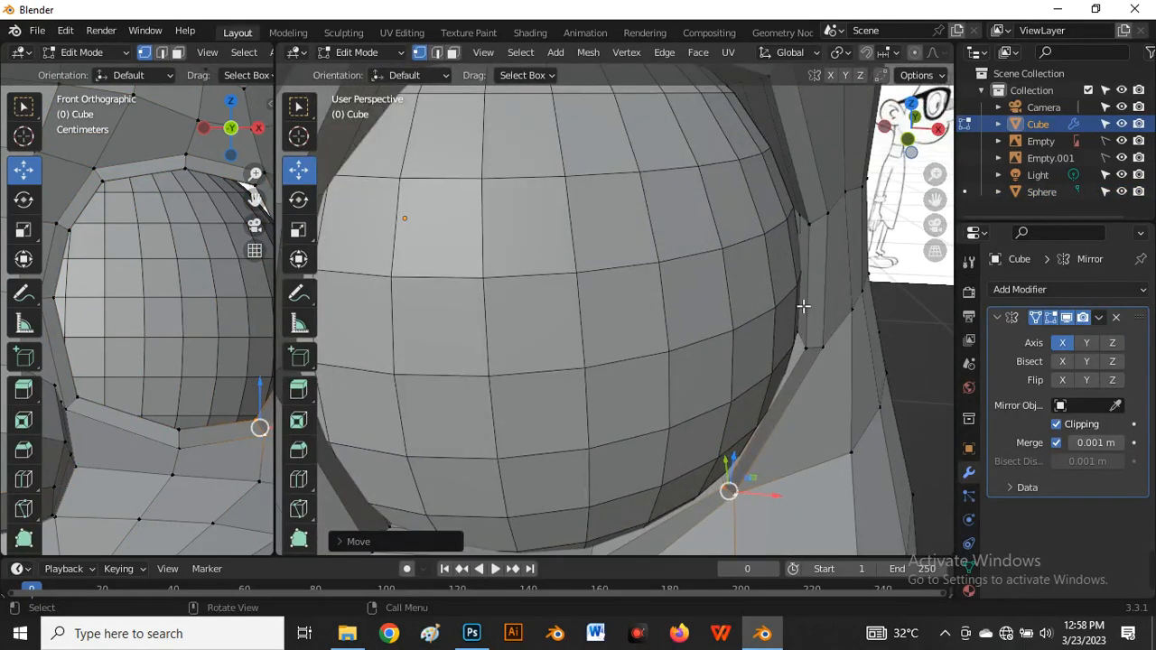
pyautogui.keyDown('alt'); pyautogui.click(798, 299); pyautogui.keyUp('alt')
pyautogui.moveTo(768, 316); pyautogui.dragTo(697, 334, button='middle')
pyautogui.scroll(-3, 731, 340)
pyautogui.moveTo(695, 373); pyautogui.dragTo(659, 364, button='middle')
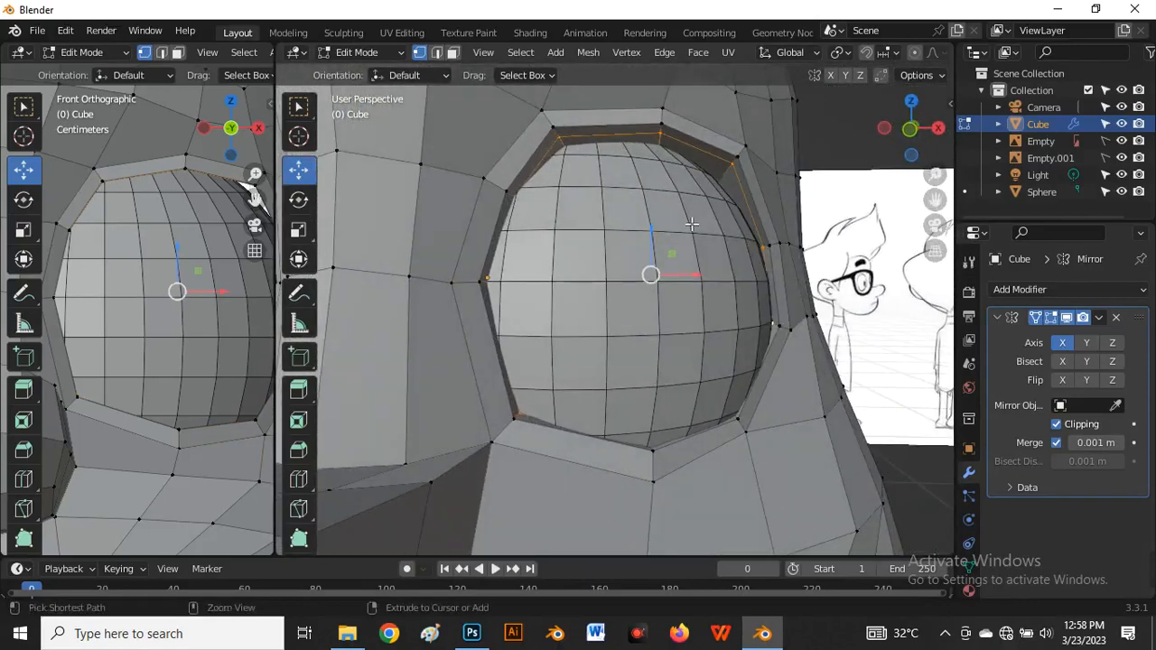
pyautogui.click(733, 179)
pyautogui.click(732, 176)
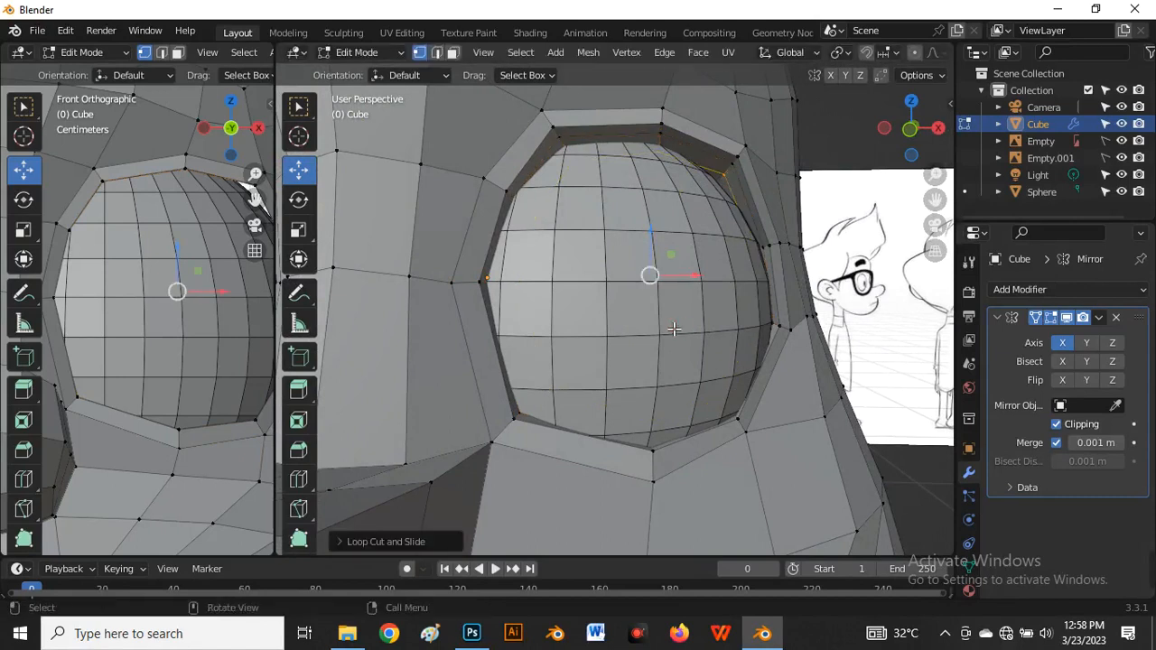
pyautogui.moveTo(675, 328); pyautogui.dragTo(716, 346, button='middle')
pyautogui.press('s')
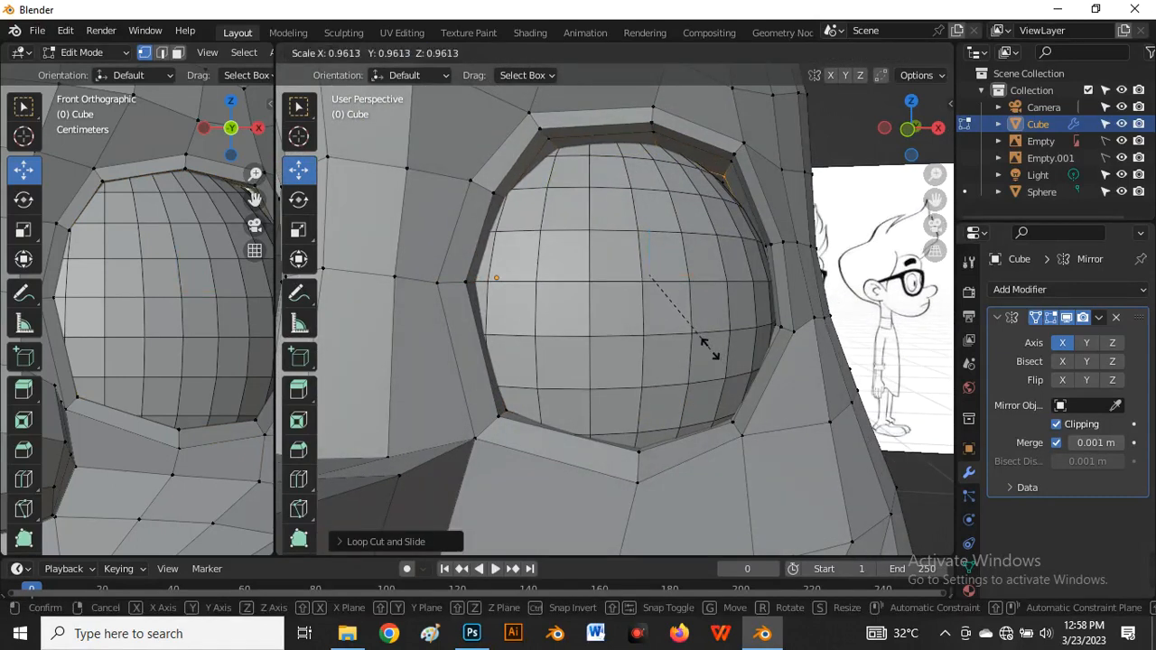
pyautogui.click(710, 355)
# Isolate the head in Local View and scale the selected socket loop down to about 0.94
pyautogui.press('KP_Divide')
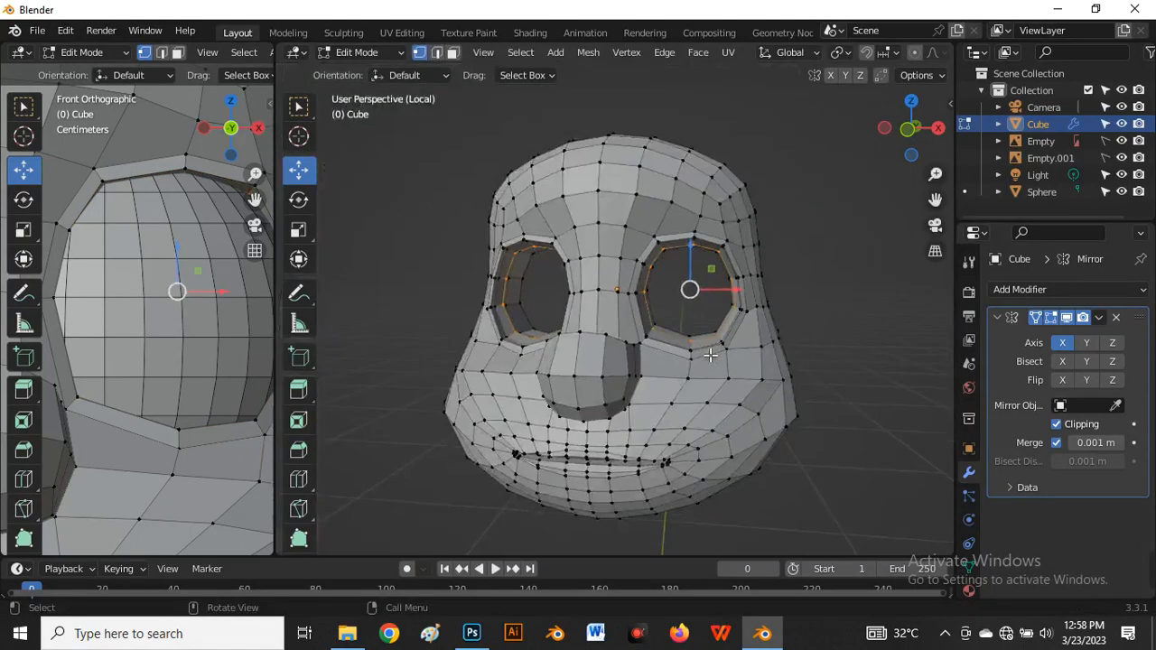
pyautogui.moveTo(712, 356); pyautogui.dragTo(732, 375, button='middle')
pyautogui.scroll(3, 656, 353)
pyautogui.scroll(3, 763, 318)
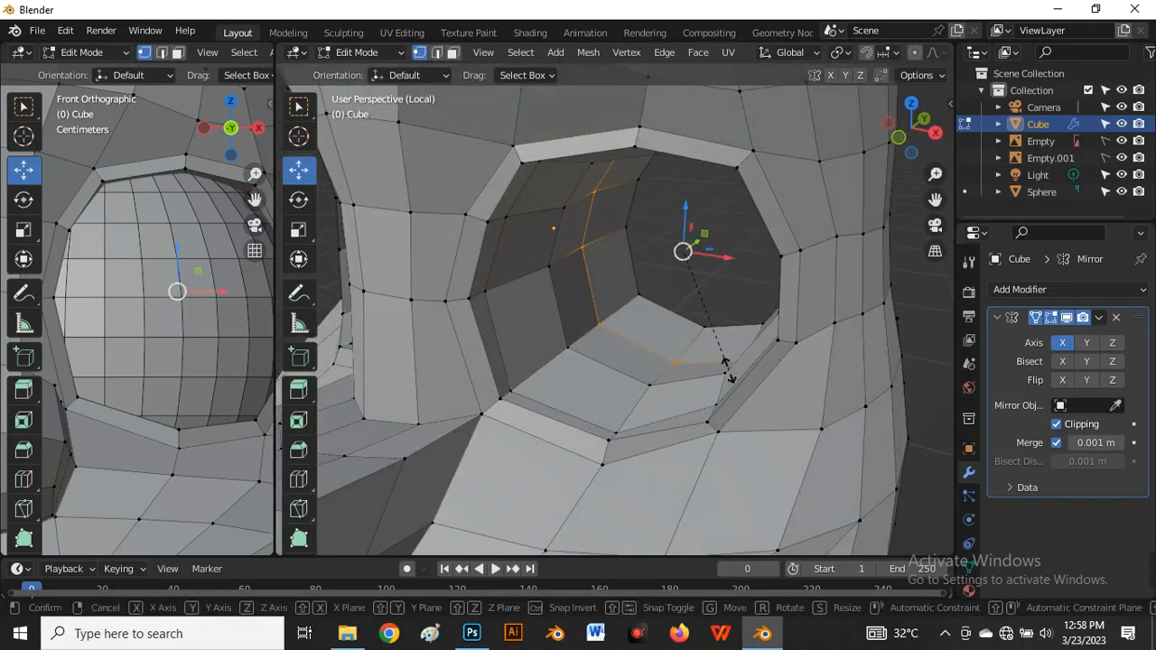
pyautogui.press('s')
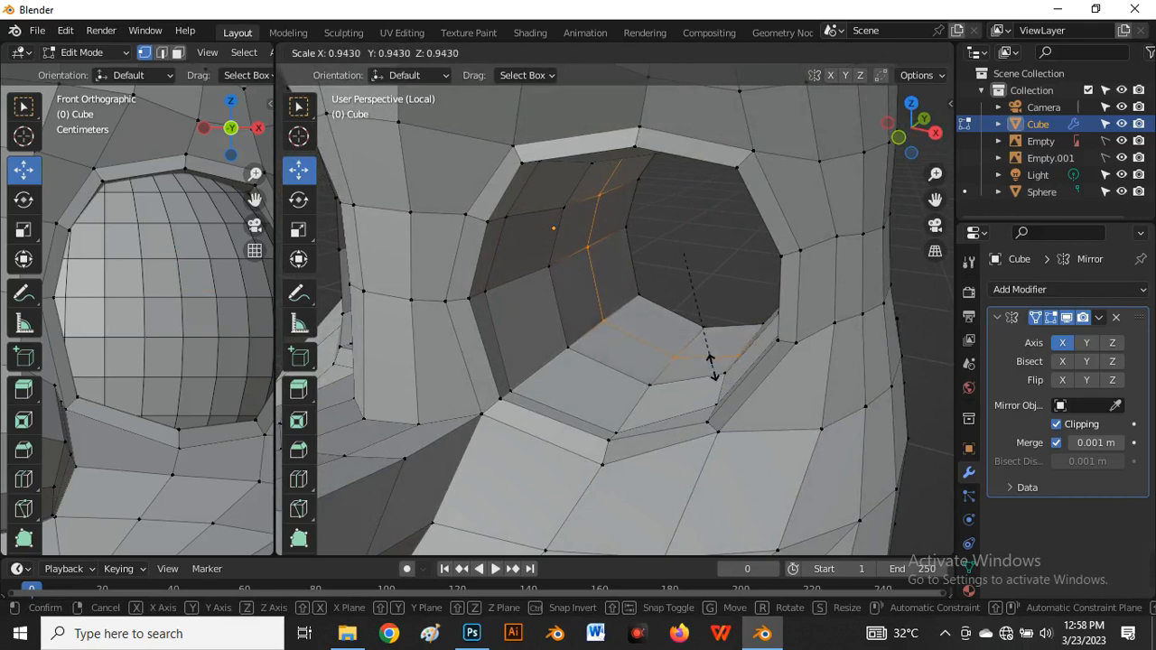
pyautogui.click(706, 361)
pyautogui.moveTo(707, 361); pyautogui.dragTo(570, 362, button='middle')
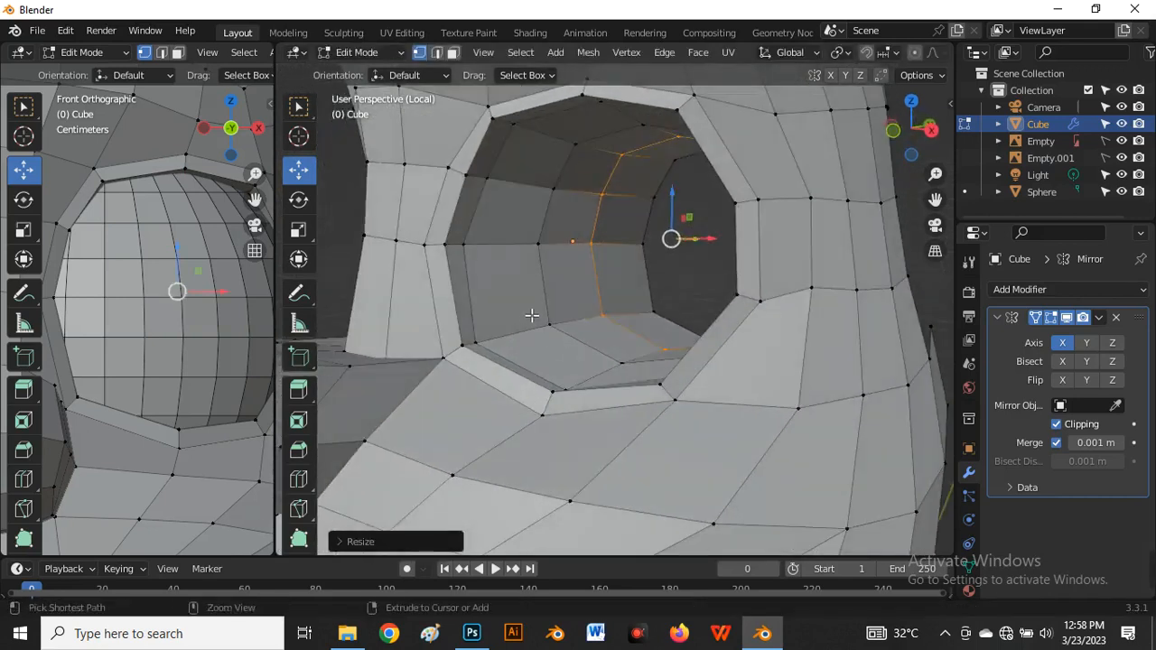
# Add another loop cut near the front of the eye socket and scale it down slightly
pyautogui.click(521, 270)
pyautogui.click(516, 261)
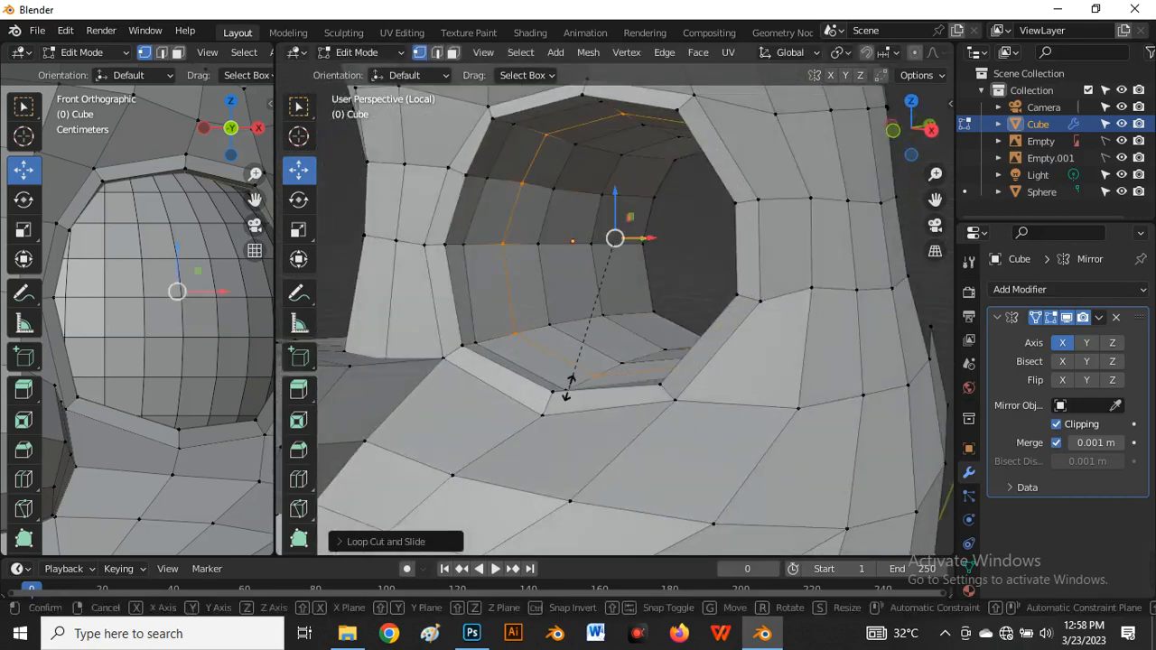
pyautogui.press('s')
pyautogui.click(572, 372)
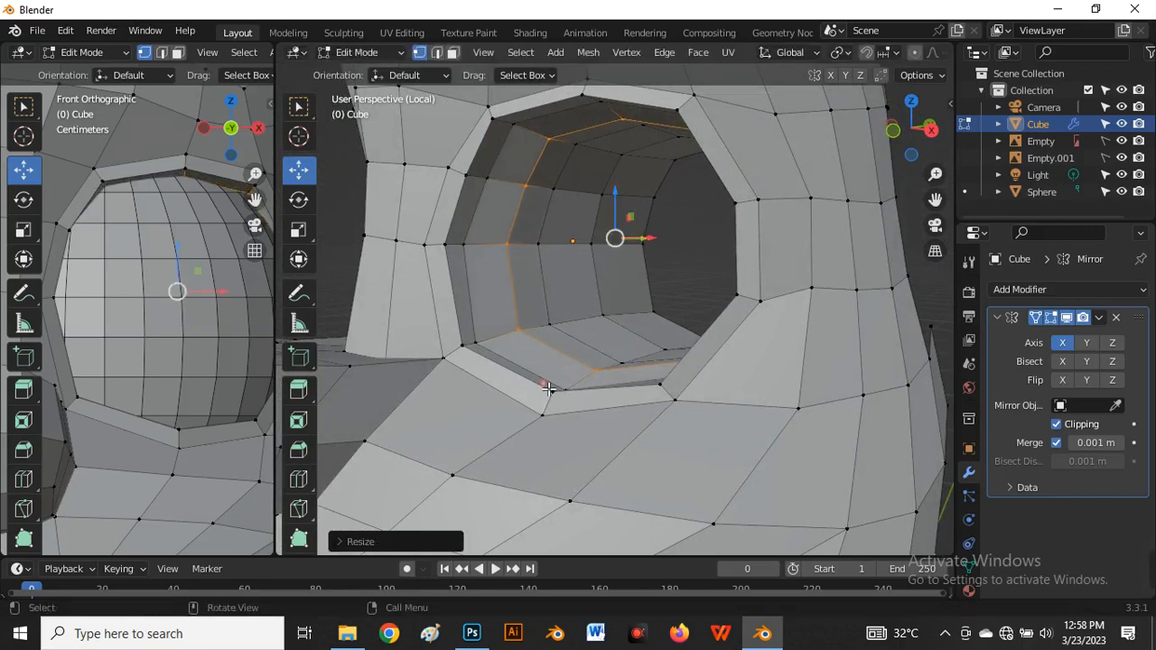
pyautogui.moveTo(572, 372)
pyautogui.mouseDown(button='middle')
pyautogui.moveTo(632, 424)
pyautogui.moveTo(545, 421)
pyautogui.moveTo(612, 424)
pyautogui.mouseUp(button='middle')
# Exit Local View and examine how the eye rim and socket fit around the eyeball from several angles
pyautogui.press('KP_Divide')
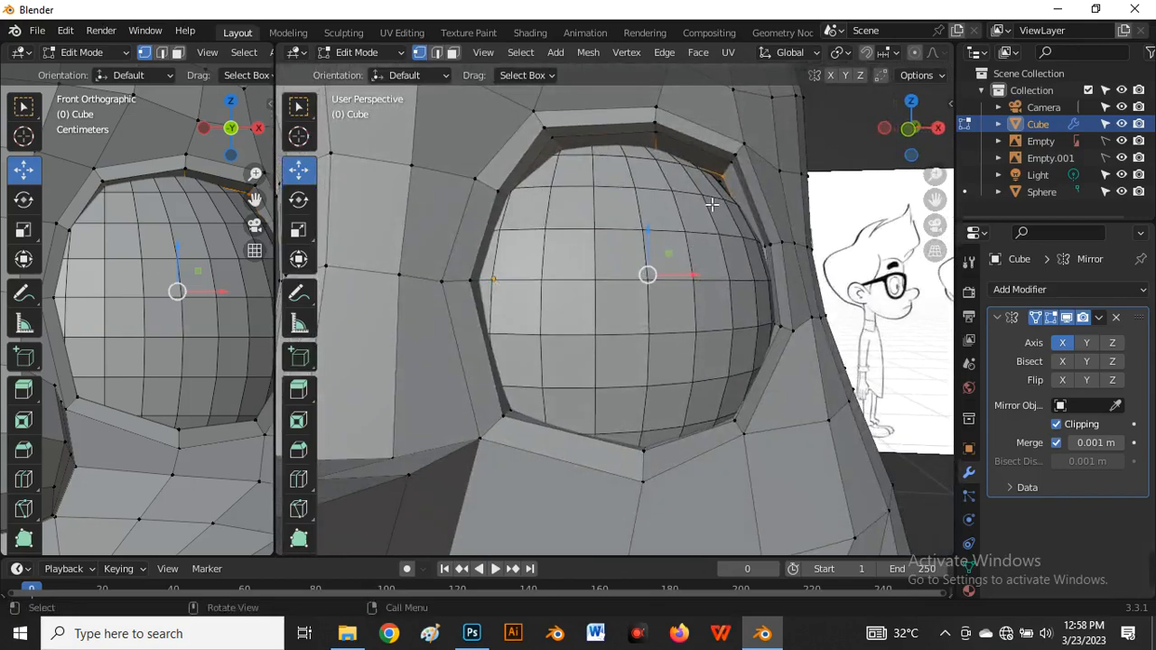
pyautogui.scroll(3, 713, 204)
pyautogui.moveTo(712, 204)
pyautogui.mouseDown(button='middle')
pyautogui.moveTo(768, 193)
pyautogui.moveTo(771, 223)
pyautogui.moveTo(597, 179)
pyautogui.moveTo(575, 192)
pyautogui.moveTo(624, 250)
pyautogui.mouseUp(button='middle')
pyautogui.scroll(-2, 573, 201)
pyautogui.scroll(-3, 526, 300)
pyautogui.moveTo(525, 299); pyautogui.dragTo(640, 287, button='middle')
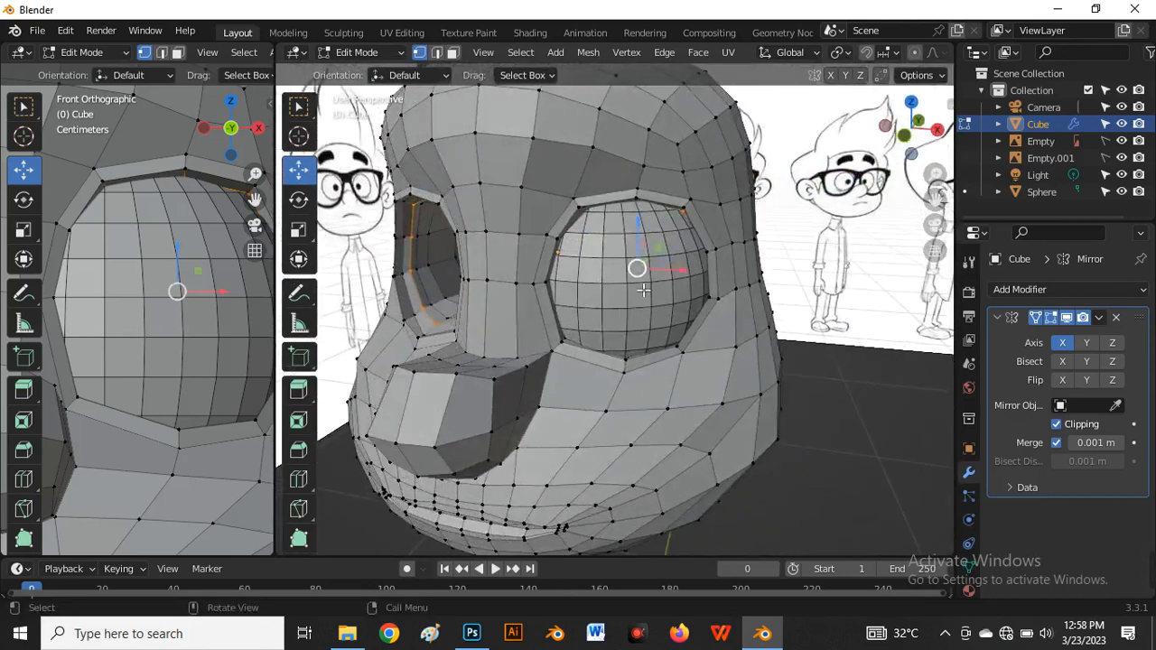
pyautogui.scroll(-2, 642, 290)
pyautogui.scroll(2, 538, 319)
pyautogui.press('Tab')
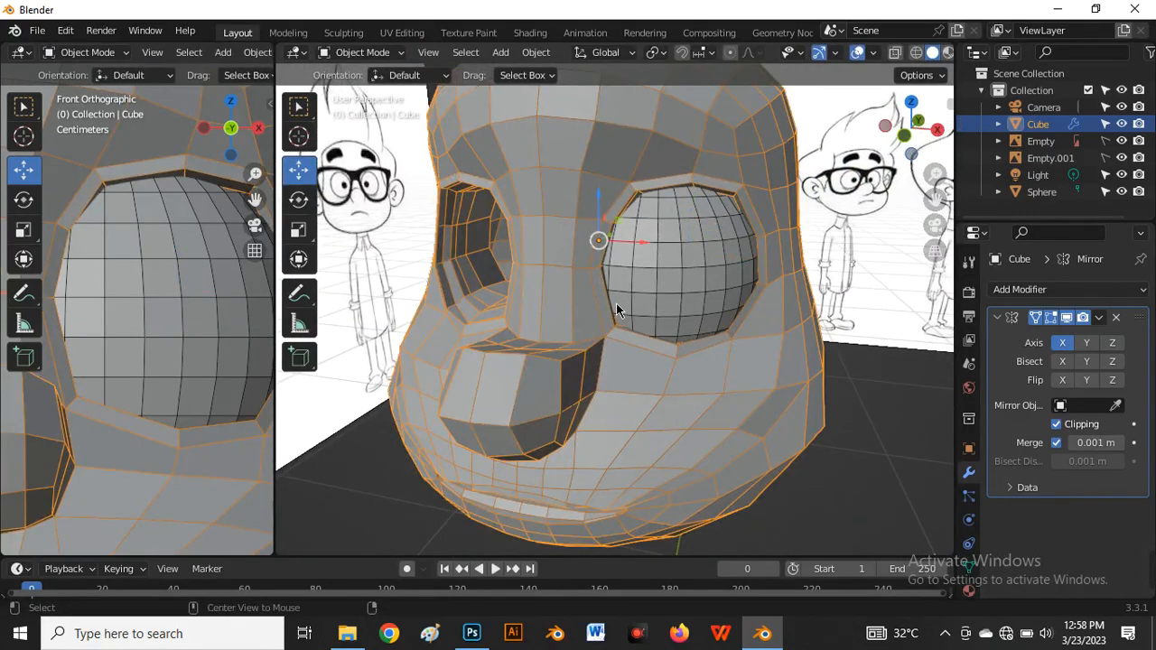
pyautogui.scroll(-3, 616, 302)
pyautogui.moveTo(616, 303); pyautogui.dragTo(570, 301, button='middle')
# Reveal the hidden part of the head mesh and view the model from the right in Object Mode
pyautogui.press('Tab')
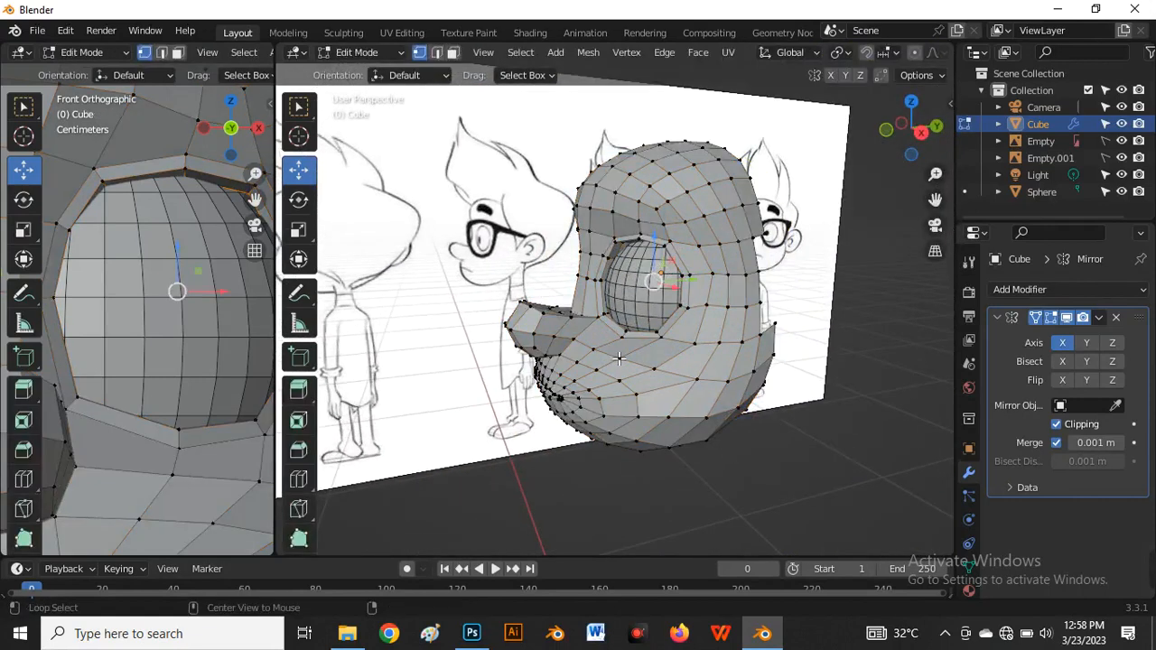
pyautogui.hotkey('alt', 'h')
pyautogui.press('`')
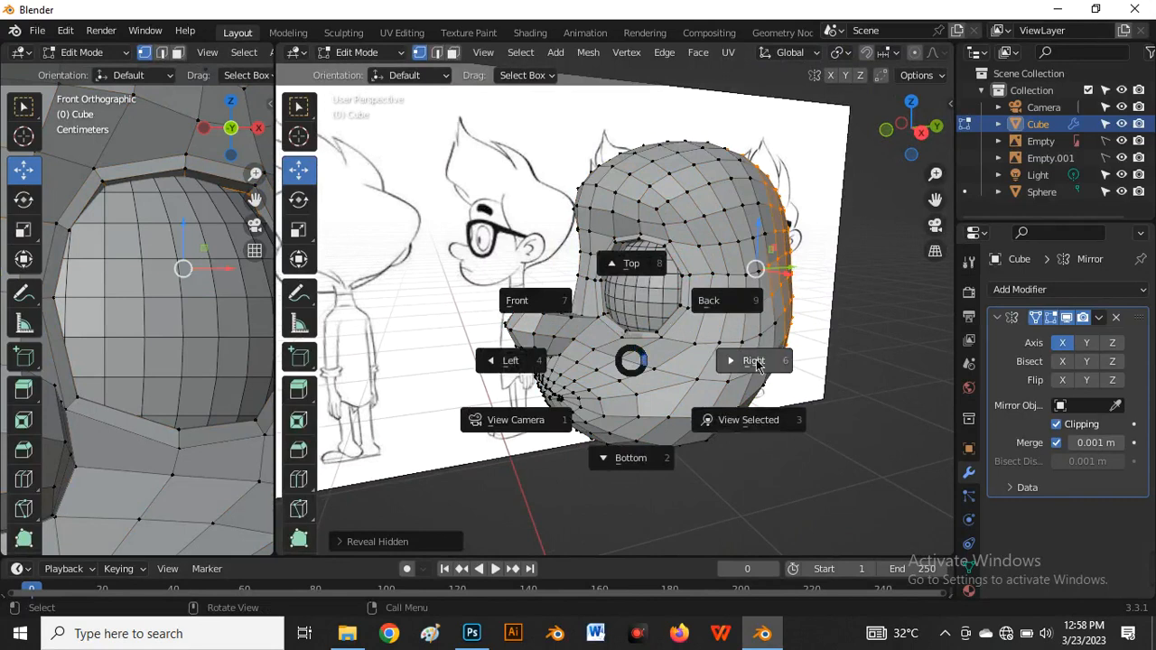
pyautogui.click(753, 359)
pyautogui.press('Tab')
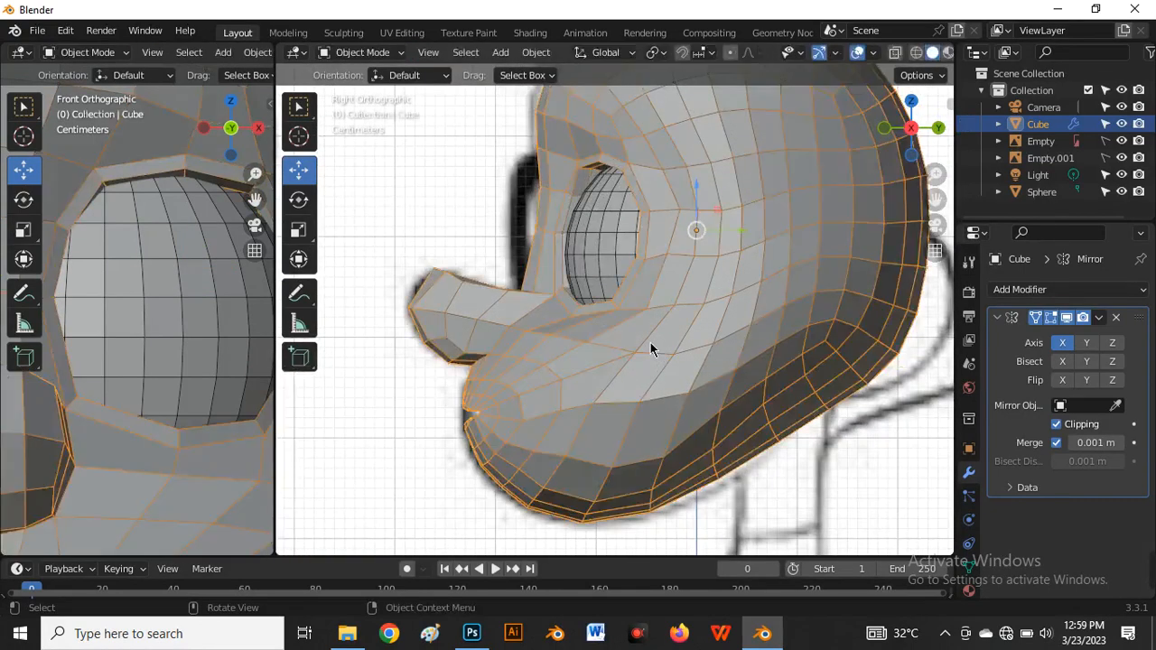
# Switch to the front view, select the eyeball sphere and frame it
pyautogui.press('`')
pyautogui.click(494, 243)
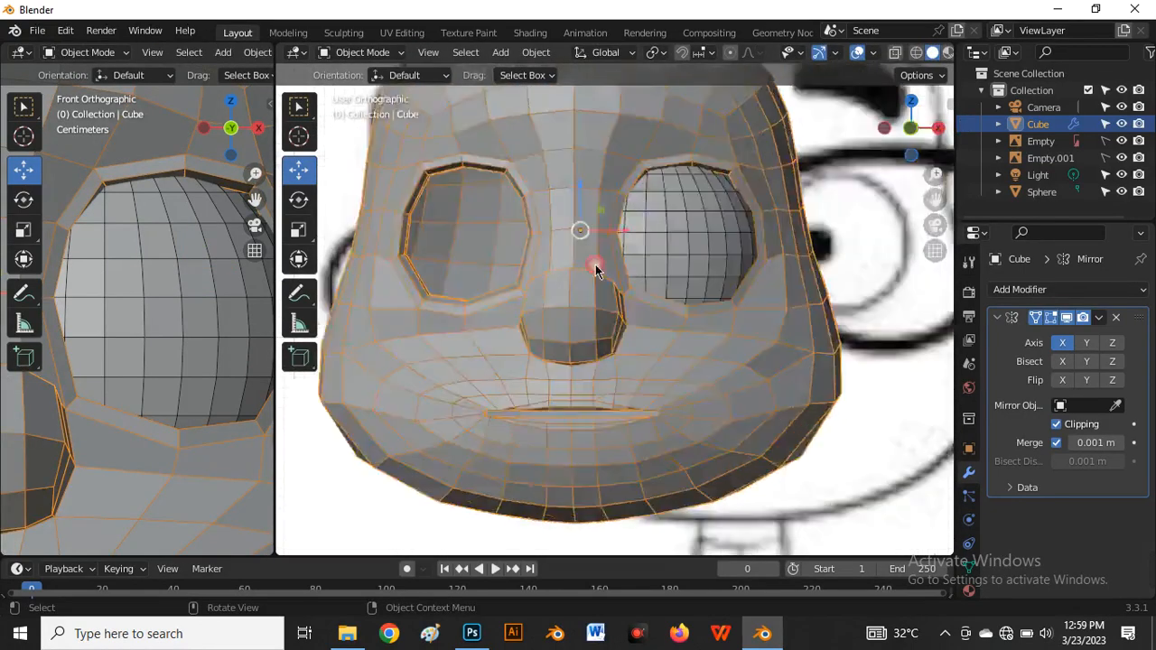
pyautogui.scroll(-4, 633, 255)
pyautogui.scroll(4, 634, 250)
pyautogui.click(704, 257)
pyautogui.press('KP_Decimal')
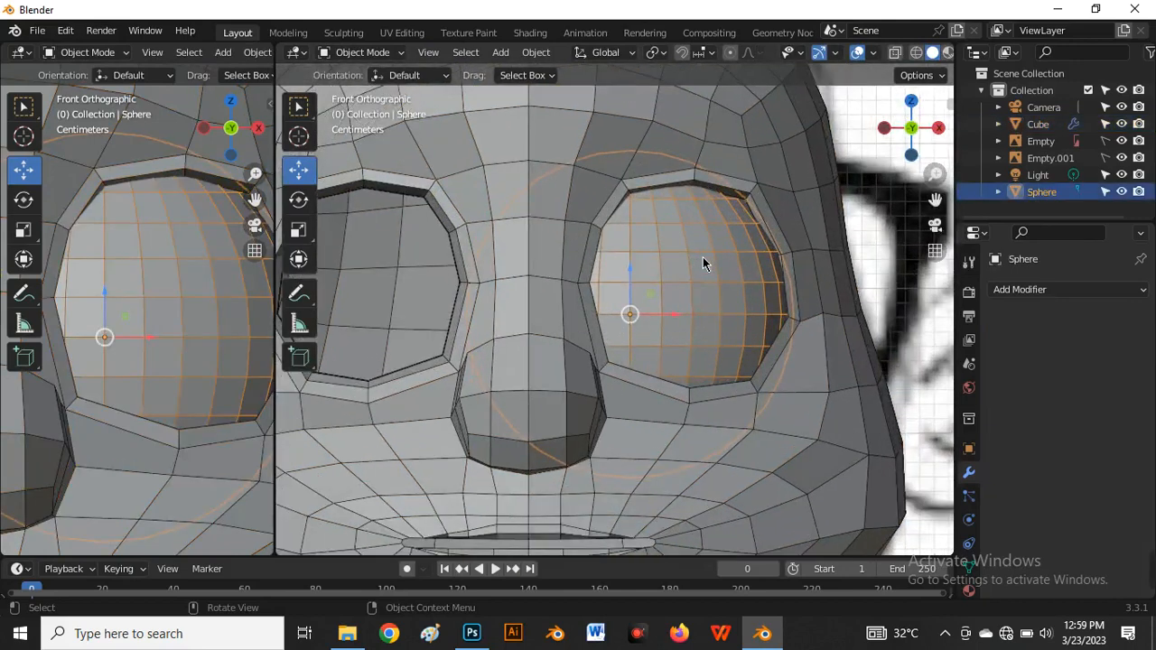
# Rotate the eyeball sphere freely with Trackball so its pole faces forward as the pupil centre
pyautogui.press('r')
pyautogui.press('r')
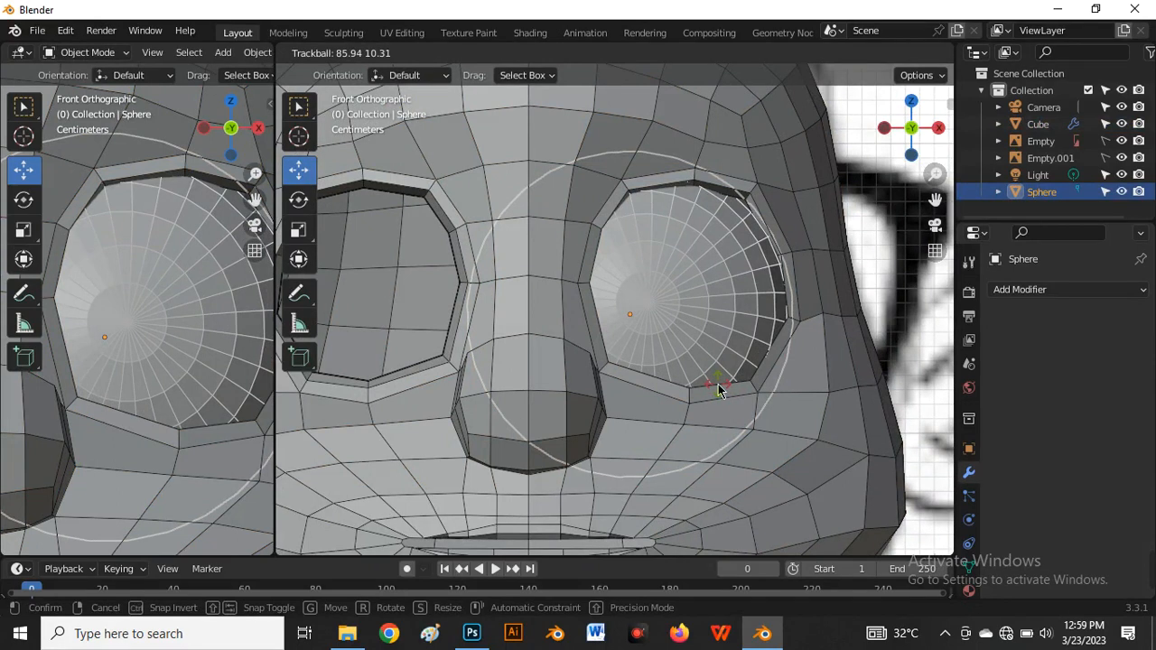
pyautogui.click(732, 339)
pyautogui.scroll(-5, 731, 335)
pyautogui.scroll(-4, 734, 331)
pyautogui.scroll(9, 727, 326)
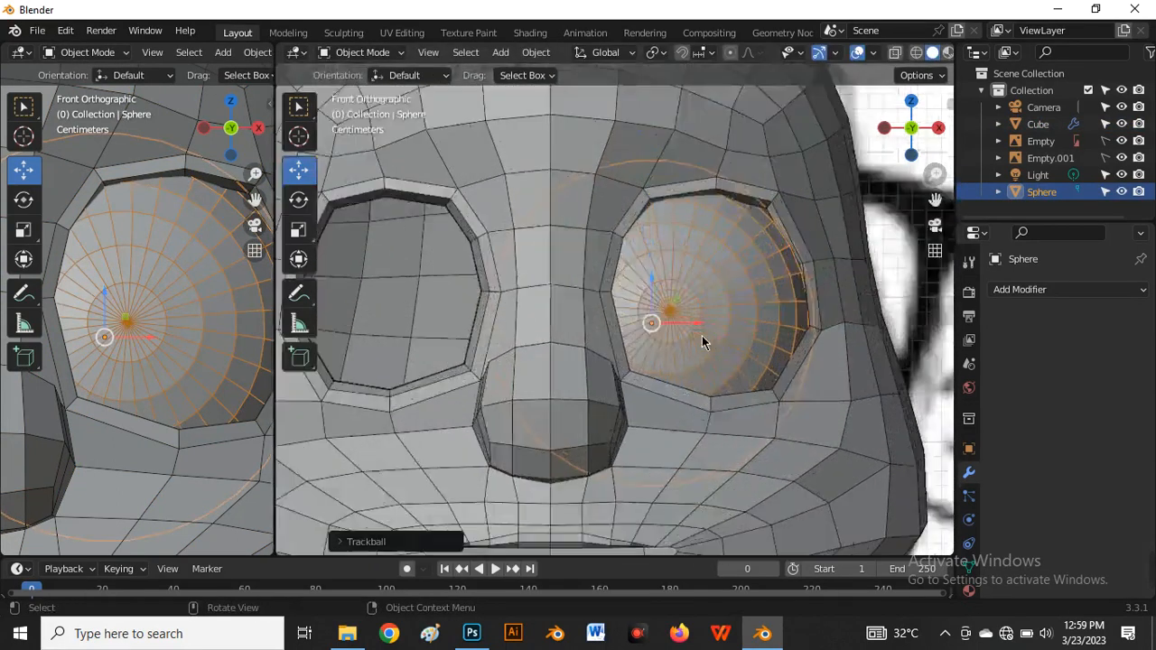
pyautogui.scroll(2, 702, 335)
pyautogui.press('r')
pyautogui.press('r')
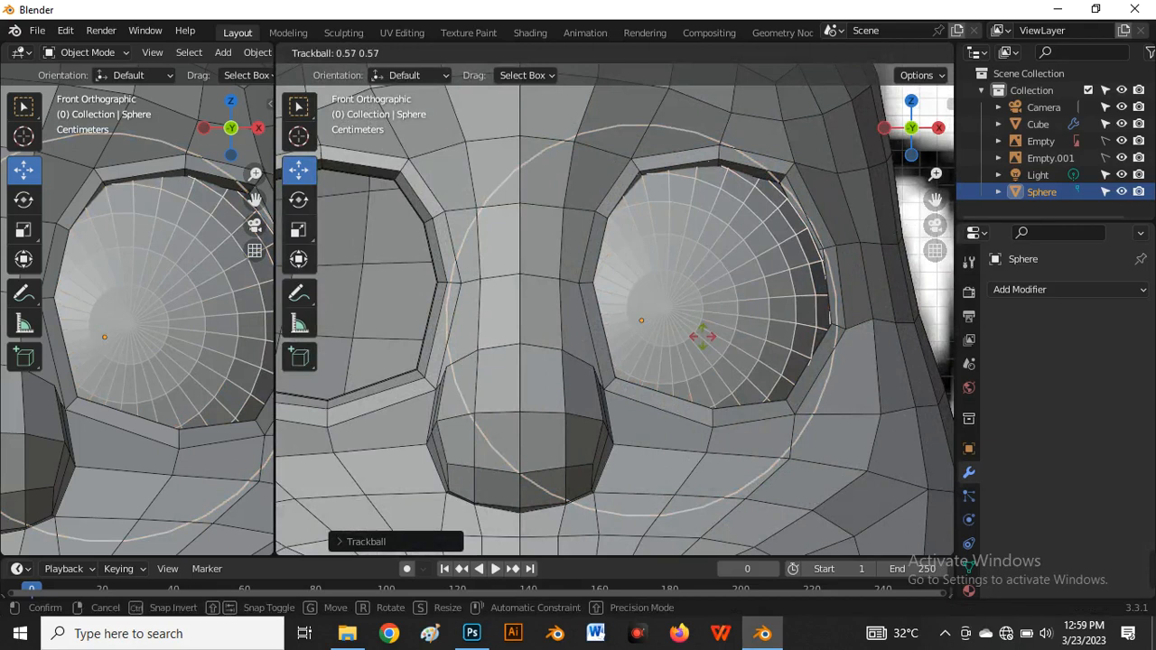
pyautogui.click(701, 336)
pyautogui.scroll(-7, 710, 323)
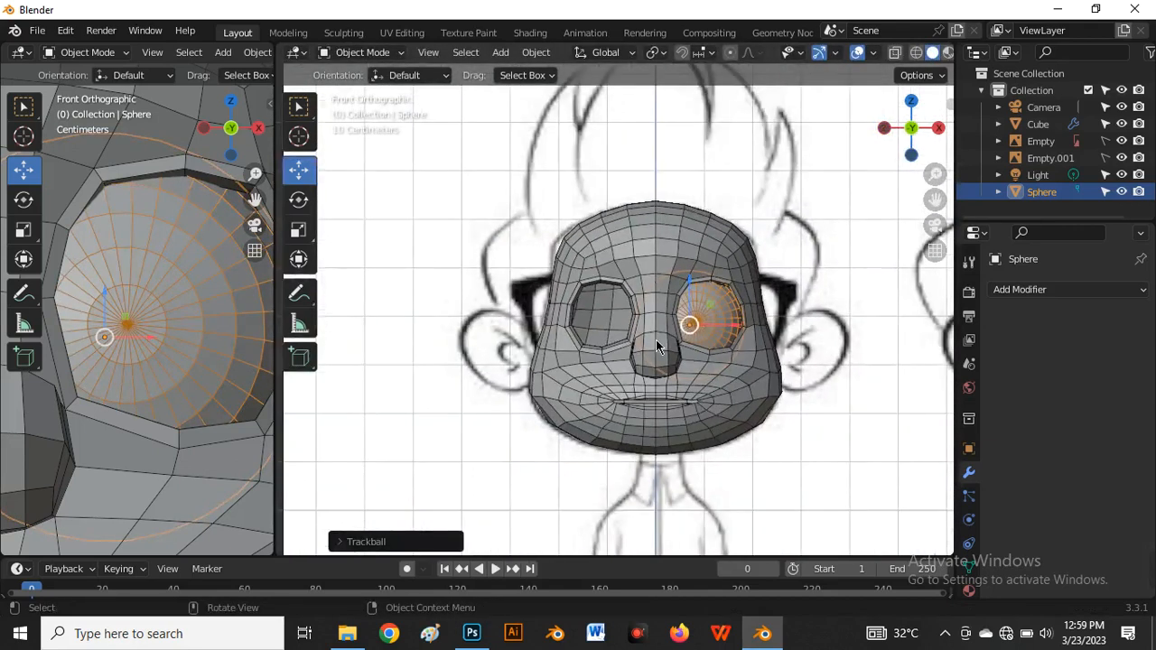
# Duplicate the eyeball and move the copy along the X axis into the empty eye socket
pyautogui.press('shift')
pyautogui.hotkey('shift', 'd')
pyautogui.rightClick(638, 322)
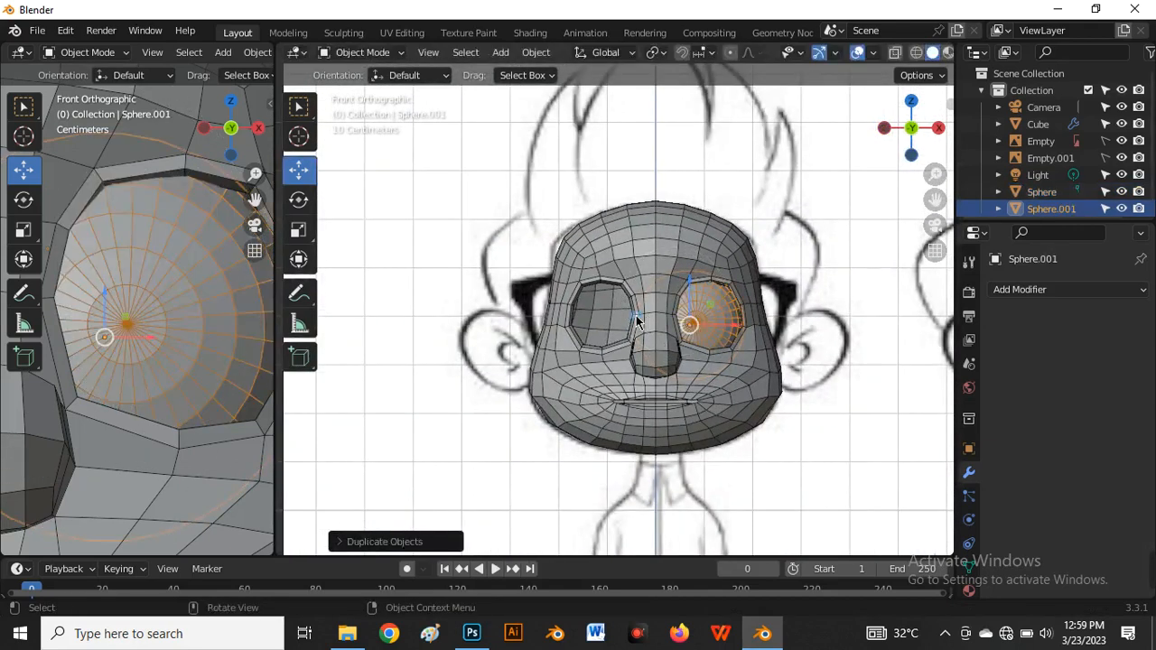
pyautogui.scroll(4, 722, 336)
pyautogui.press('g')
pyautogui.press('x')
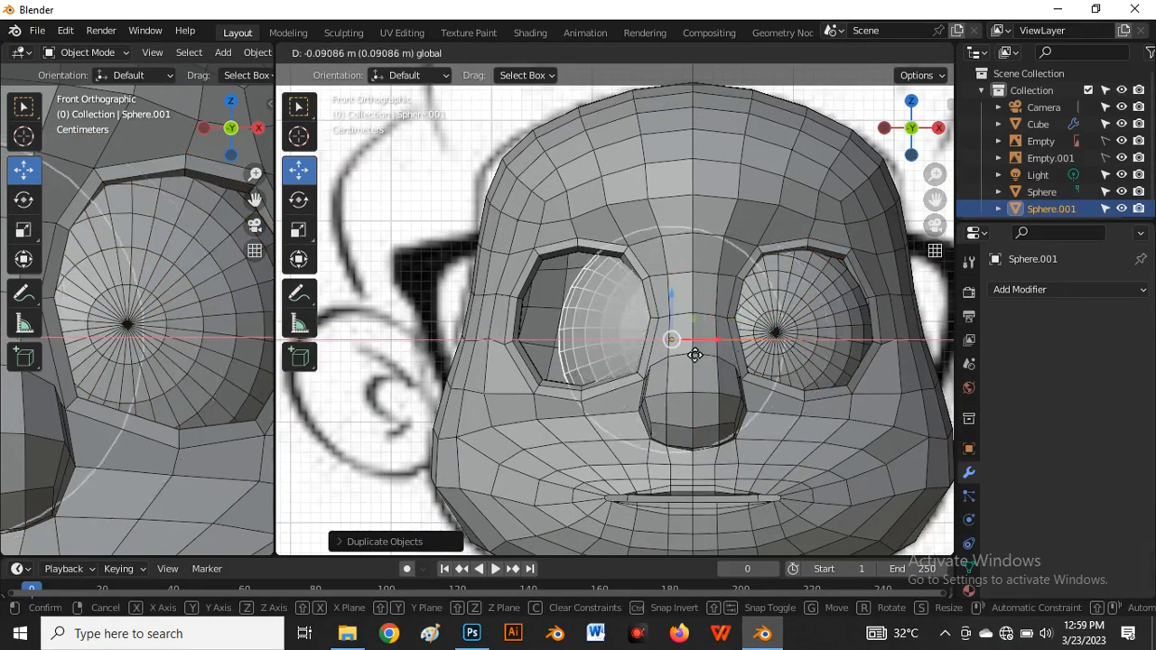
pyautogui.click(666, 359)
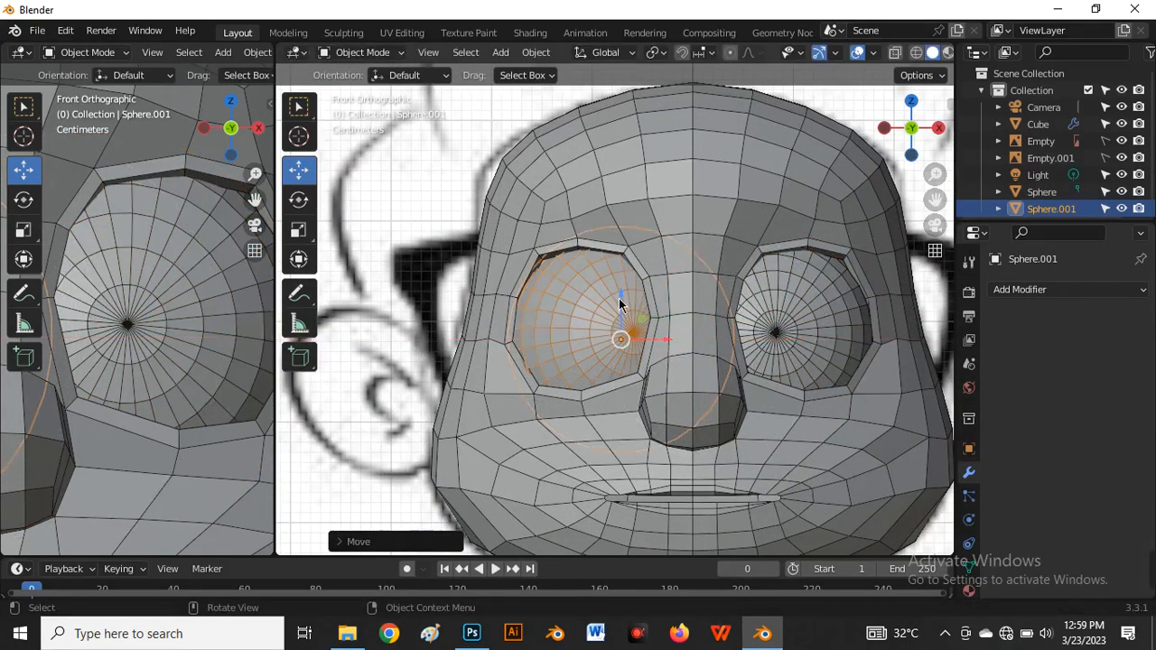
# Mirror the duplicated eyeball on X Global, nudge it slightly along X to fit its socket, and deselect it
pyautogui.scroll(3, 606, 310)
pyautogui.rightClick(593, 307)
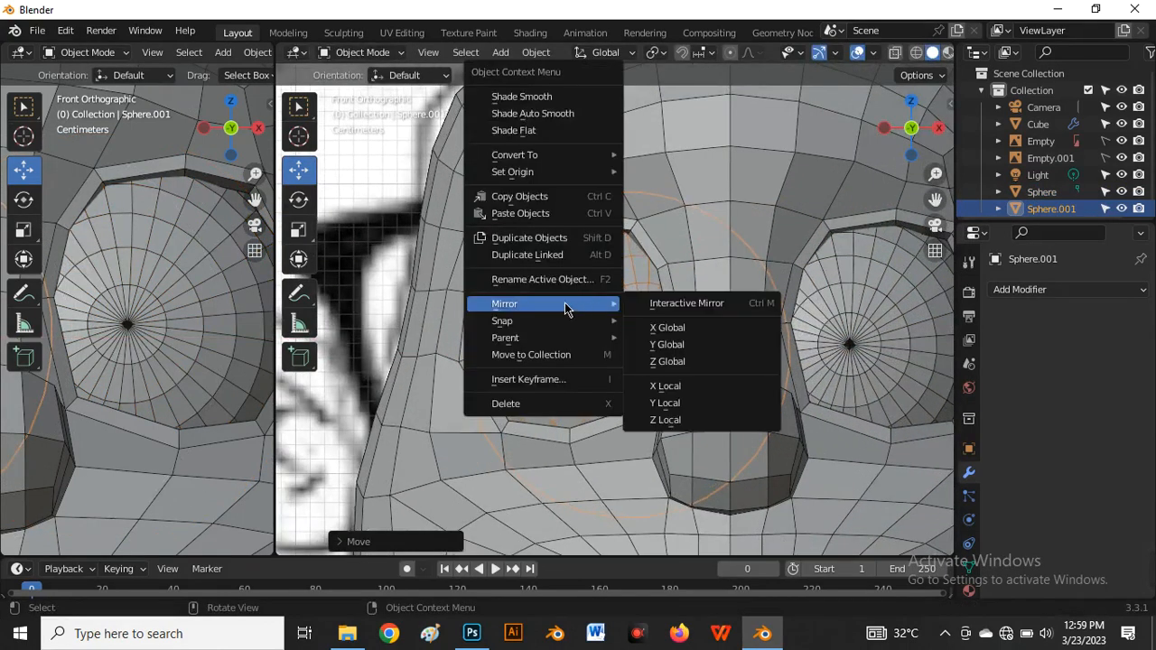
pyautogui.click(696, 330)
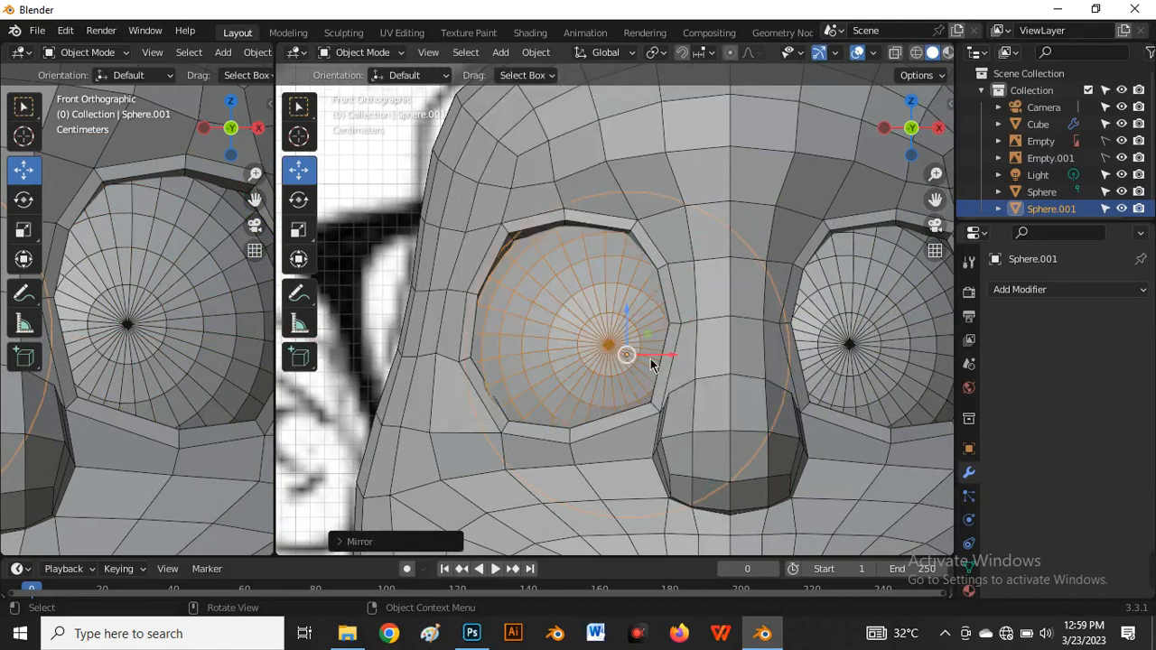
pyautogui.press('g')
pyautogui.press('x')
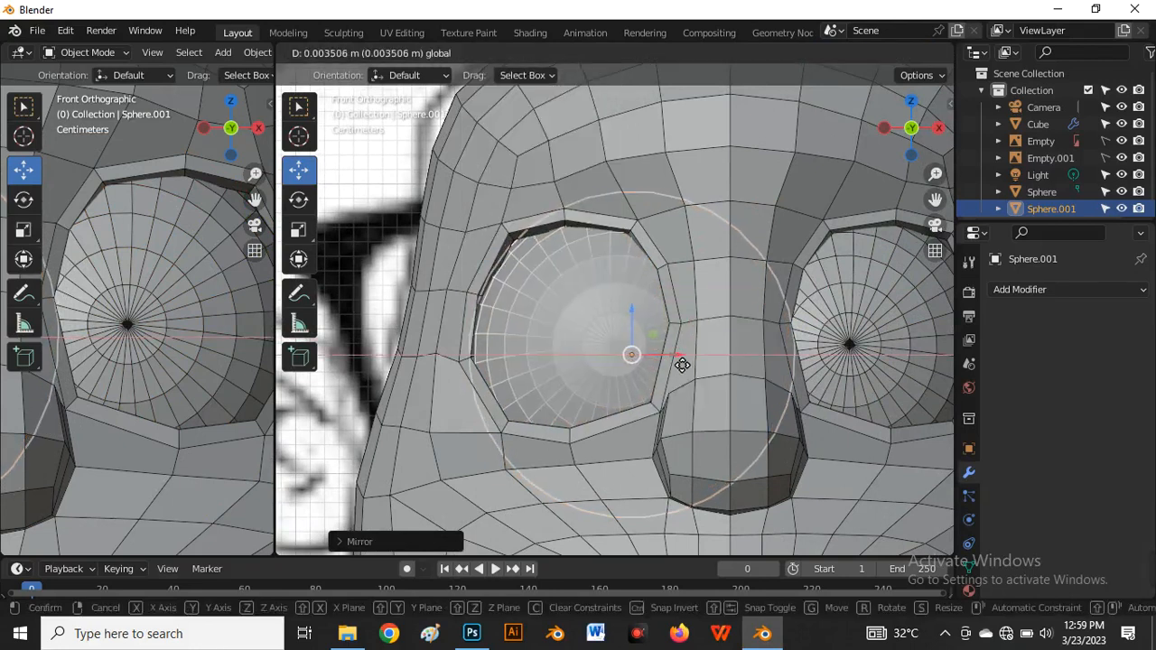
pyautogui.click(682, 364)
pyautogui.click(408, 212)
pyautogui.scroll(-7, 537, 241)
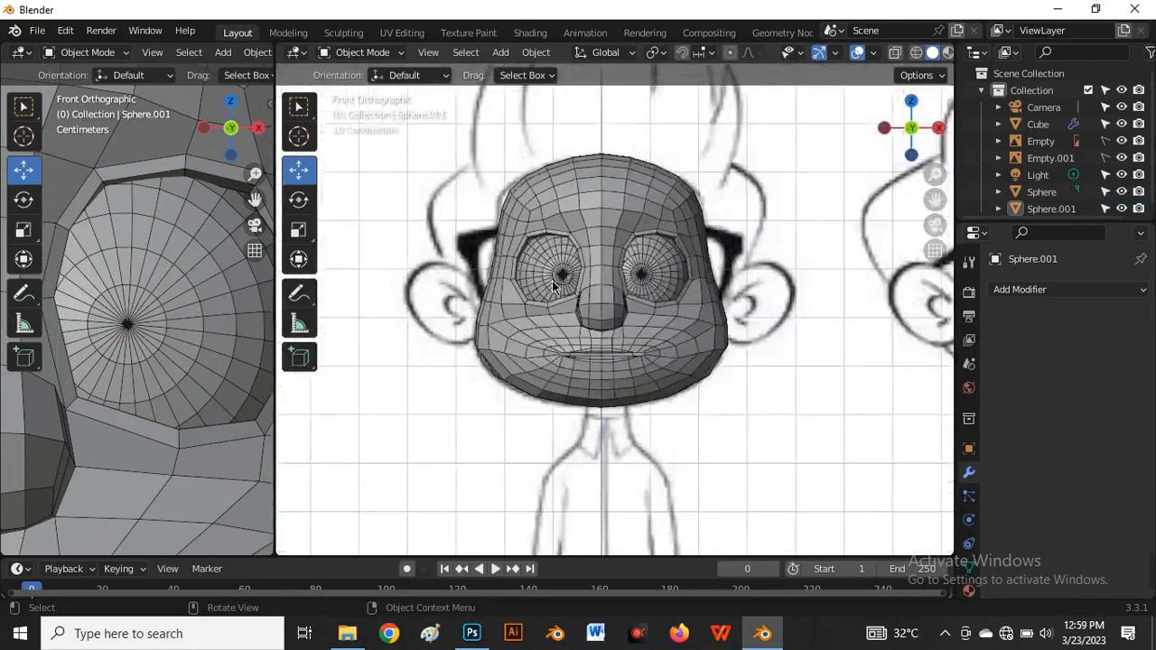
# Resize the two viewports to similar widths and set the second one to the right side view
pyautogui.scroll(5, 593, 303)
pyautogui.scroll(-6, 593, 325)
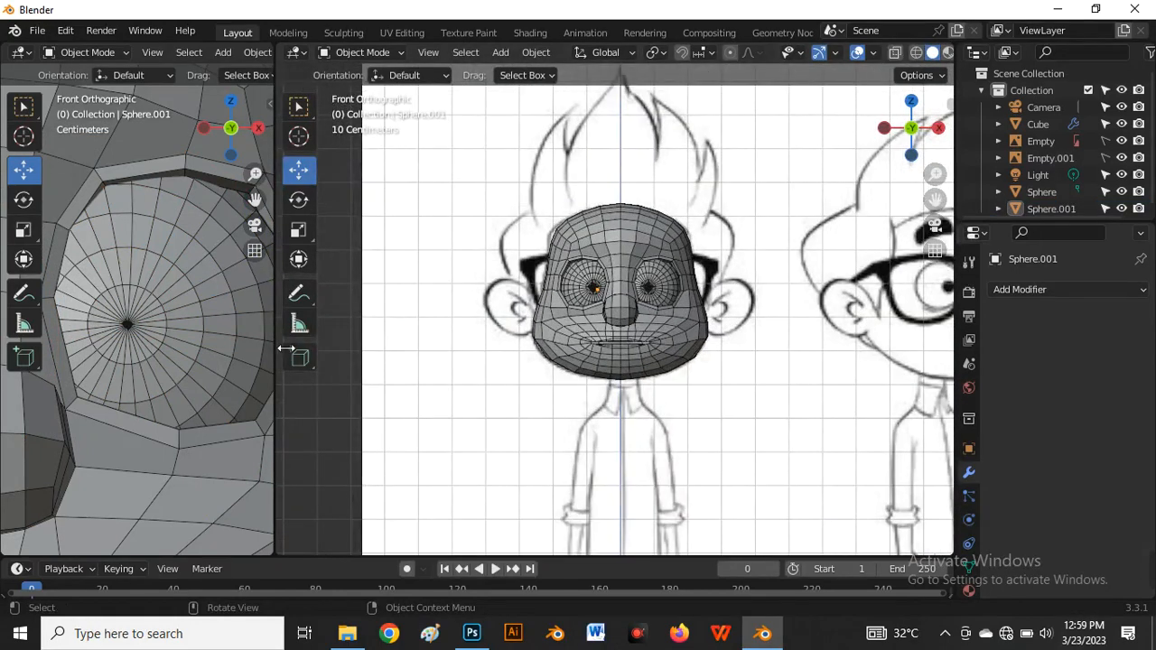
pyautogui.moveTo(327, 341); pyautogui.dragTo(600, 325)
pyautogui.scroll(-8, 486, 304)
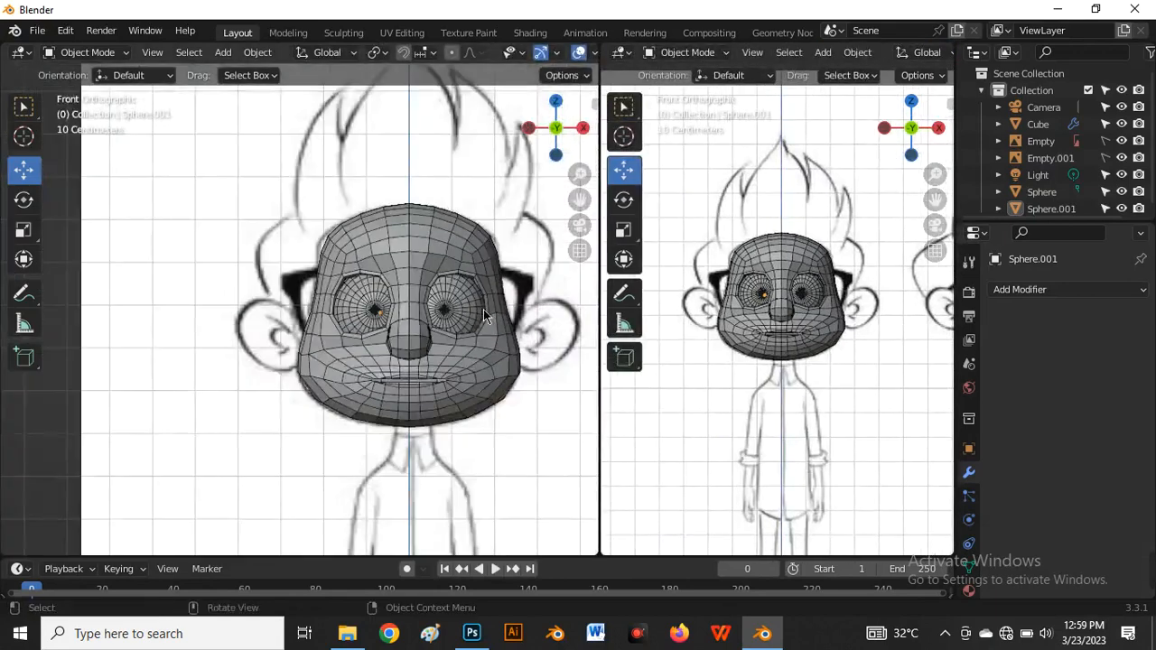
pyautogui.press('`')
pyautogui.click(916, 307)
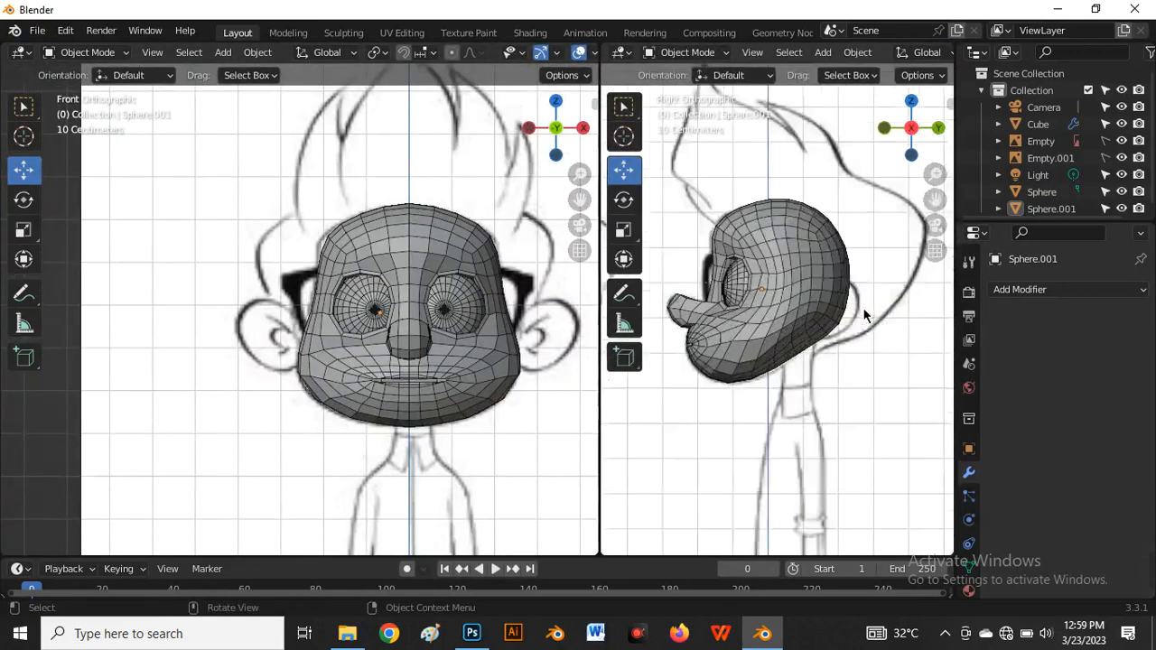
pyautogui.scroll(-3, 761, 324)
pyautogui.scroll(4, 691, 338)
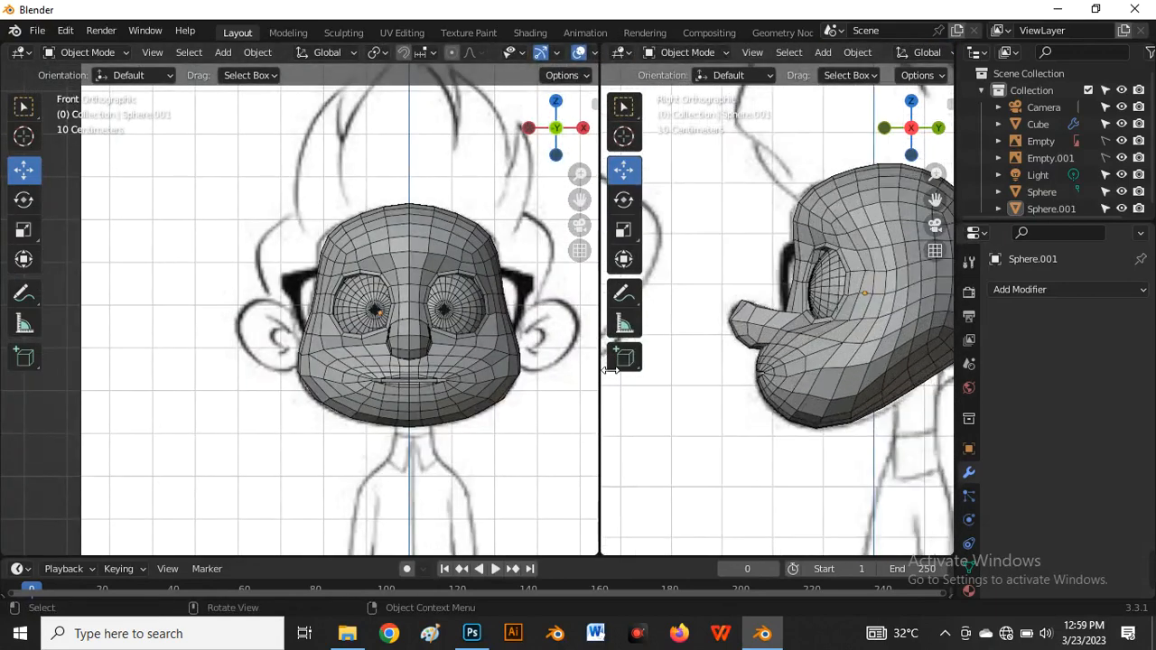
pyautogui.moveTo(600, 372); pyautogui.dragTo(479, 385)
# Widen the head's nose slightly by moving its side vertices outward along X, and return to Object Mode
pyautogui.scroll(3, 334, 341)
pyautogui.click(334, 336)
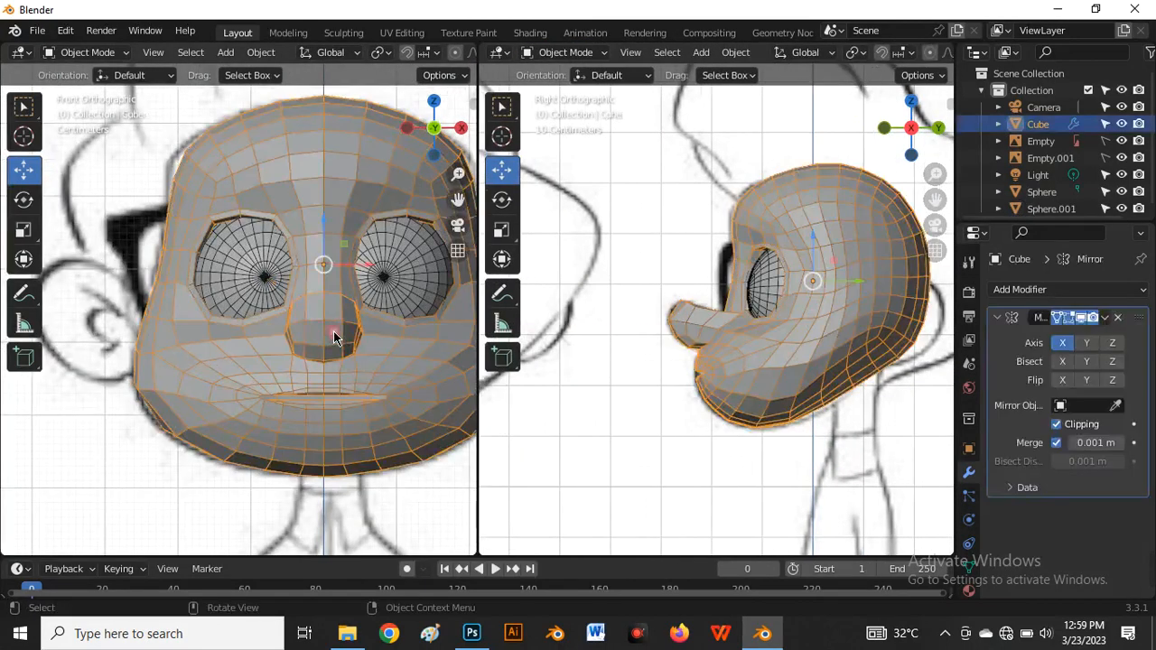
pyautogui.hotkey('shift', 'z')
pyautogui.hotkey('shift', 'z')
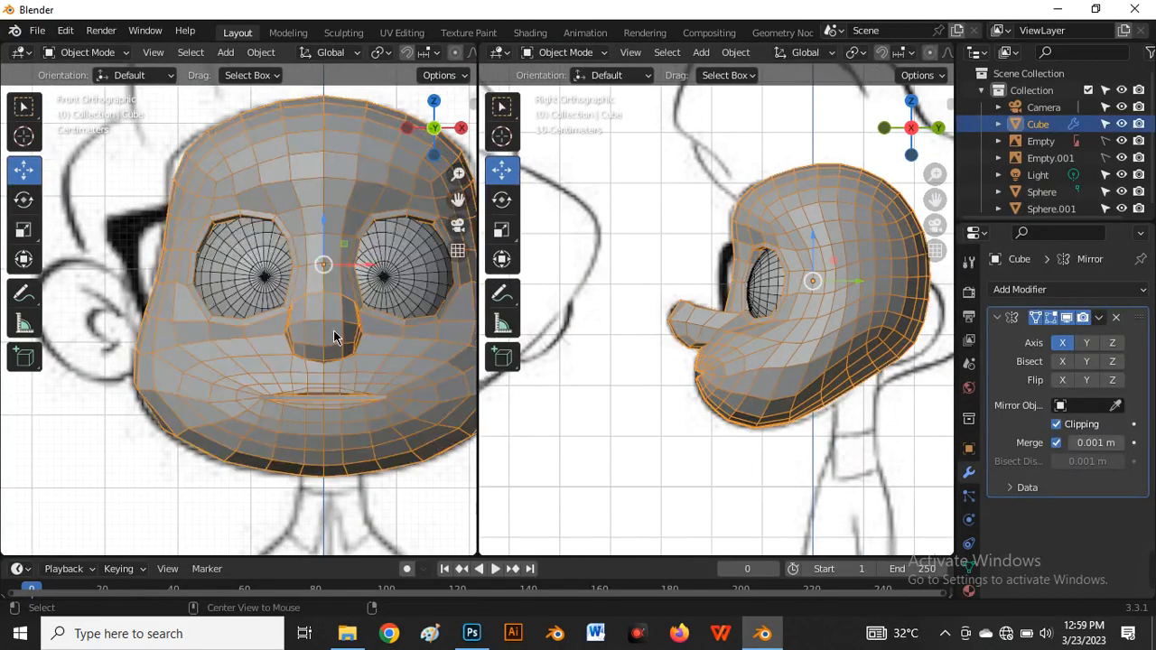
pyautogui.scroll(-2, 335, 336)
pyautogui.scroll(5, 354, 334)
pyautogui.press('Tab')
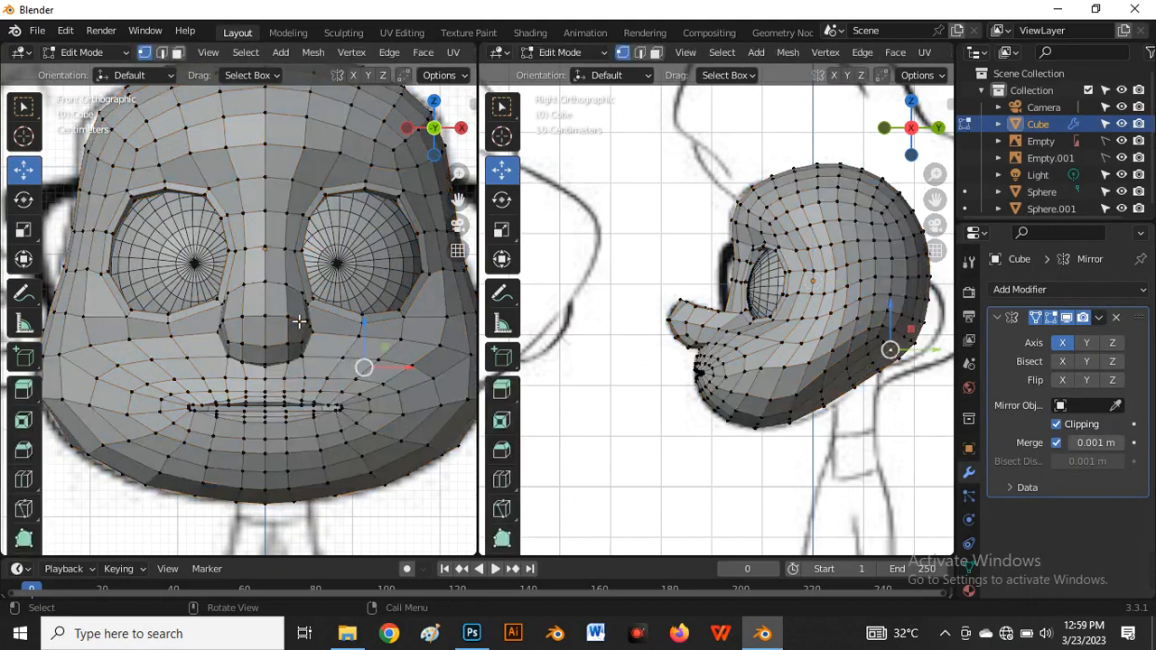
pyautogui.scroll(3, 307, 328)
pyautogui.click(307, 318)
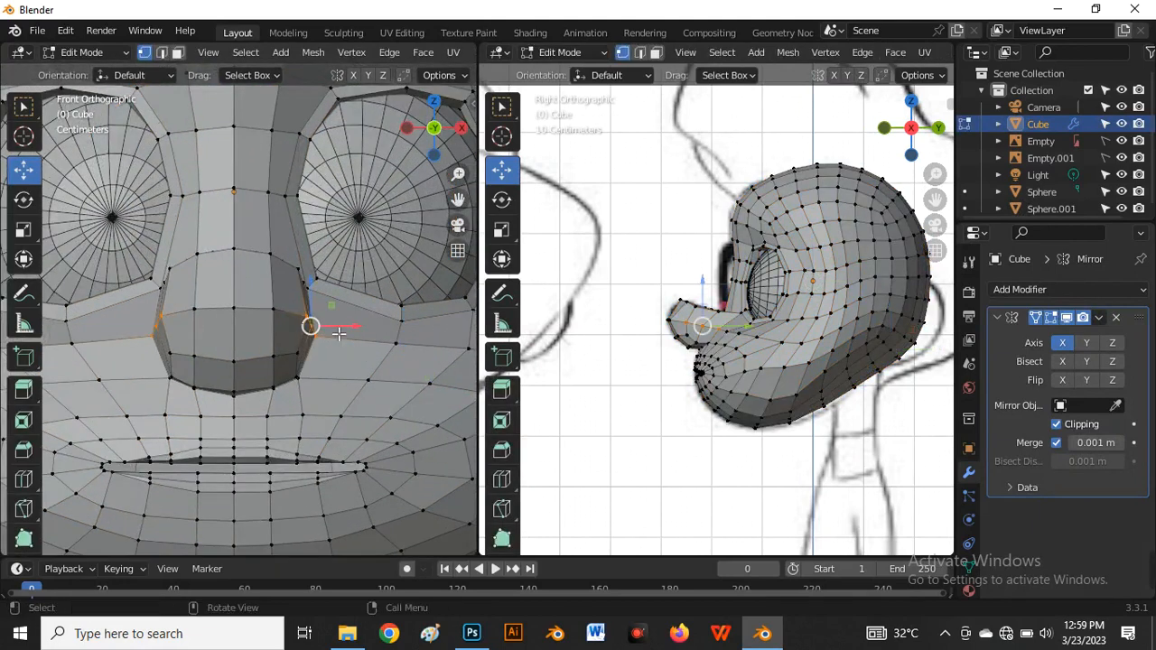
pyautogui.press('g')
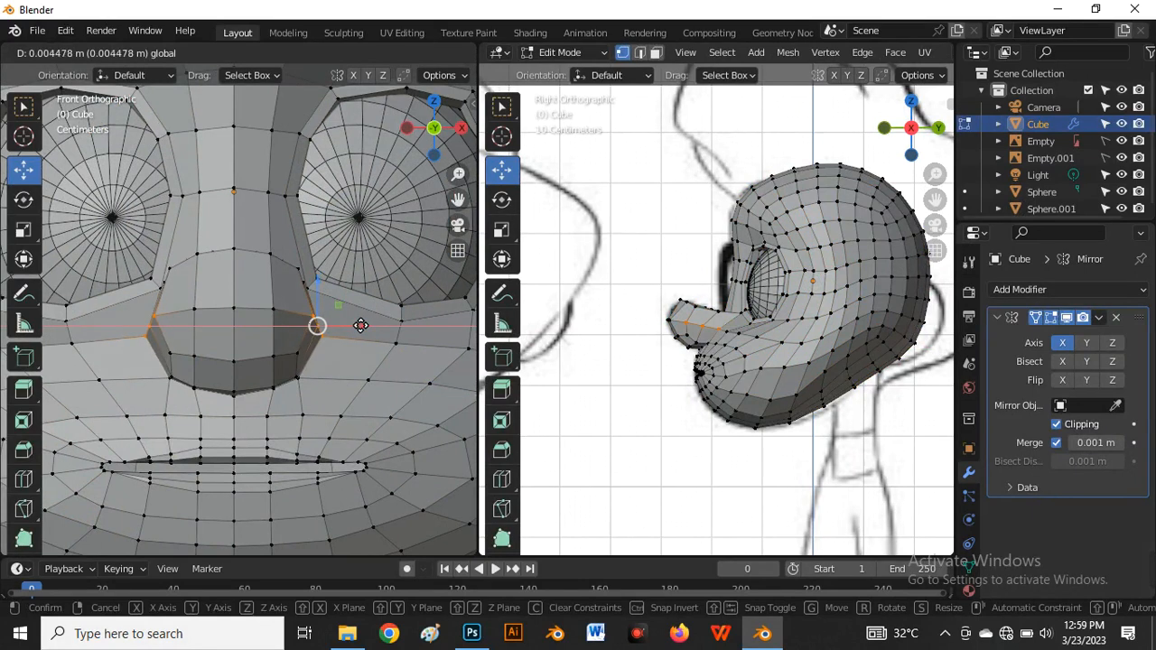
pyautogui.click(361, 325)
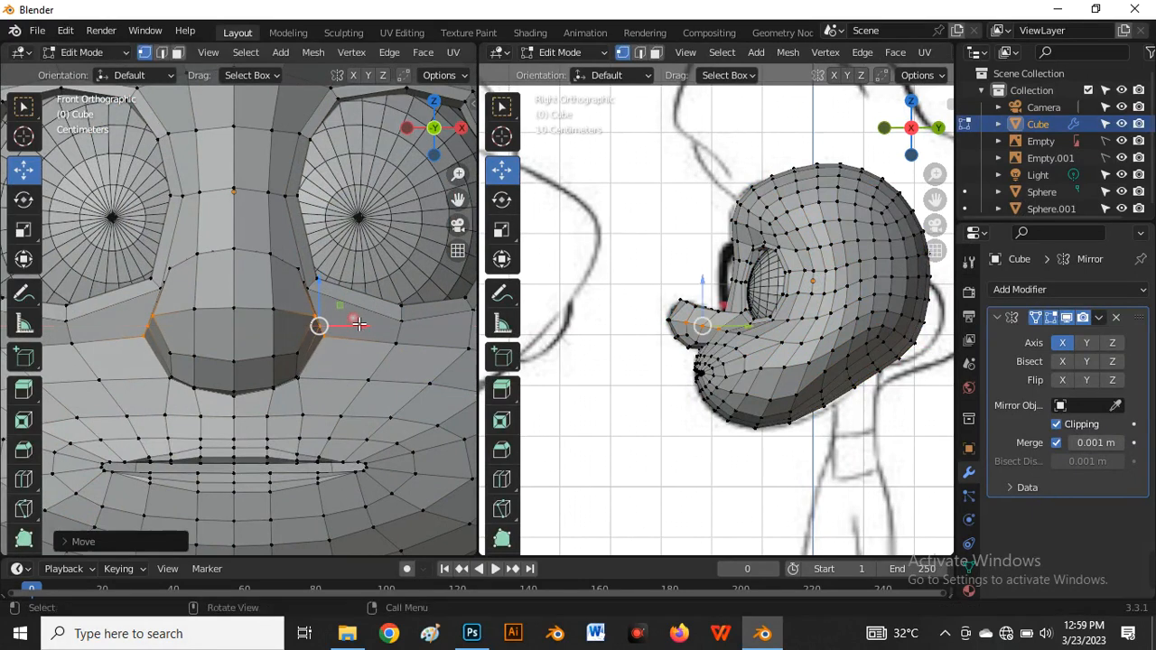
pyautogui.scroll(-5, 361, 325)
pyautogui.press('Tab')
pyautogui.scroll(-2, 350, 350)
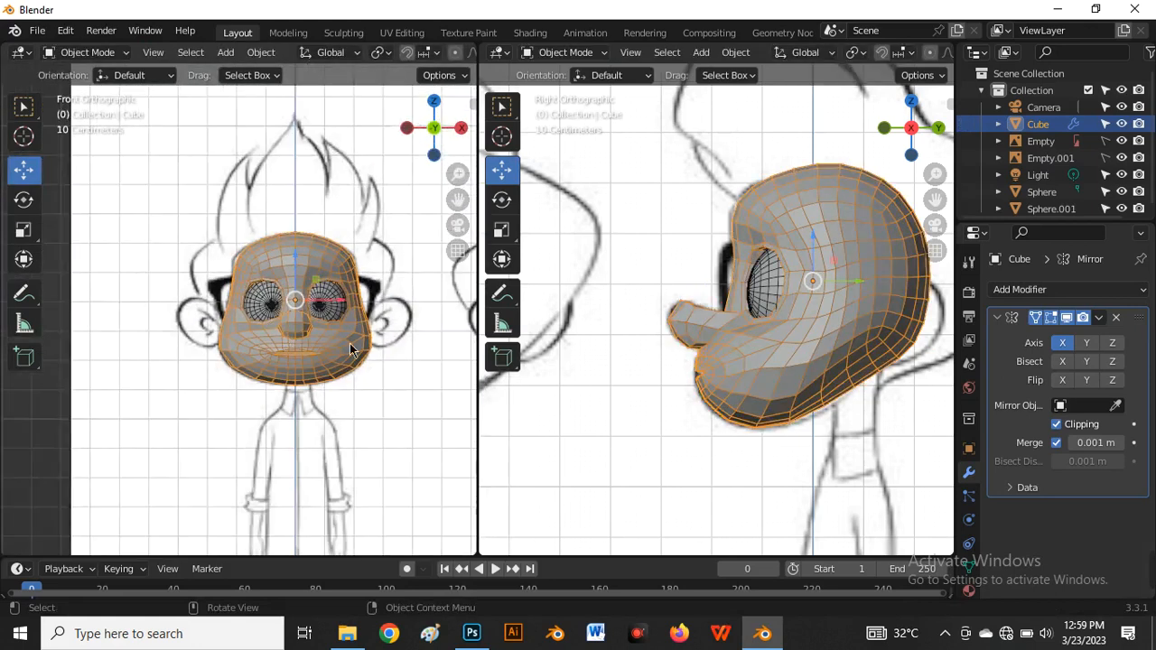
# Compare the head with the front reference, and its side mesh with the drawn ear using X-ray in Edit Mode
pyautogui.scroll(5, 307, 336)
pyautogui.scroll(-5, 311, 336)
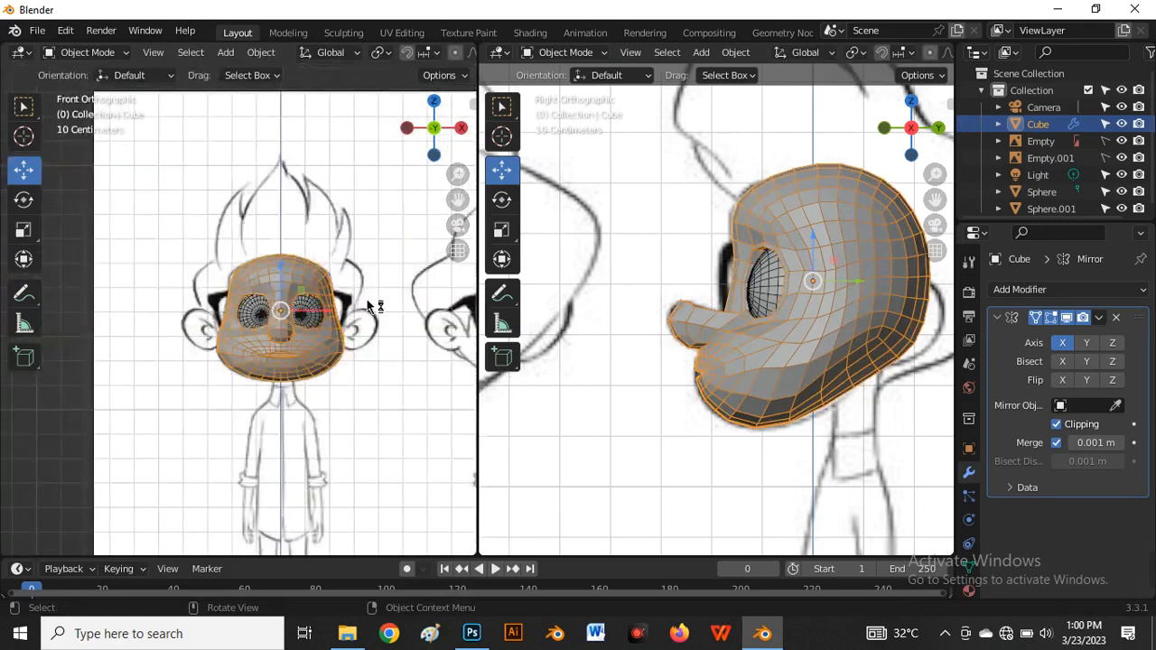
pyautogui.scroll(5, 270, 397)
pyautogui.scroll(1, 240, 383)
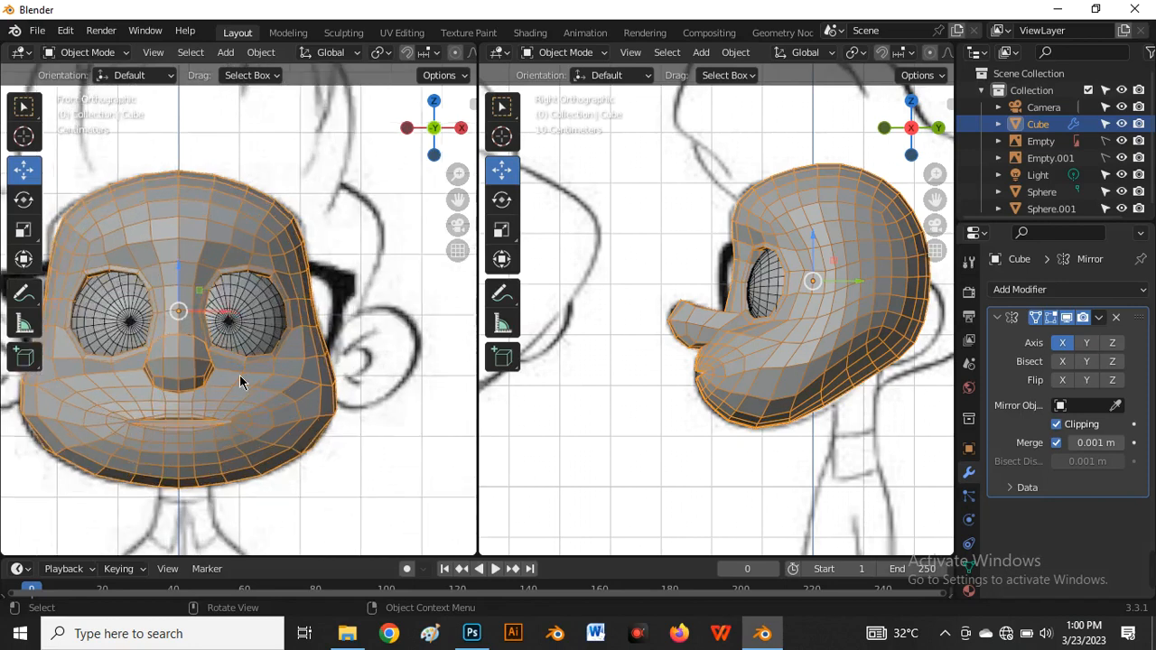
pyautogui.scroll(-3, 332, 371)
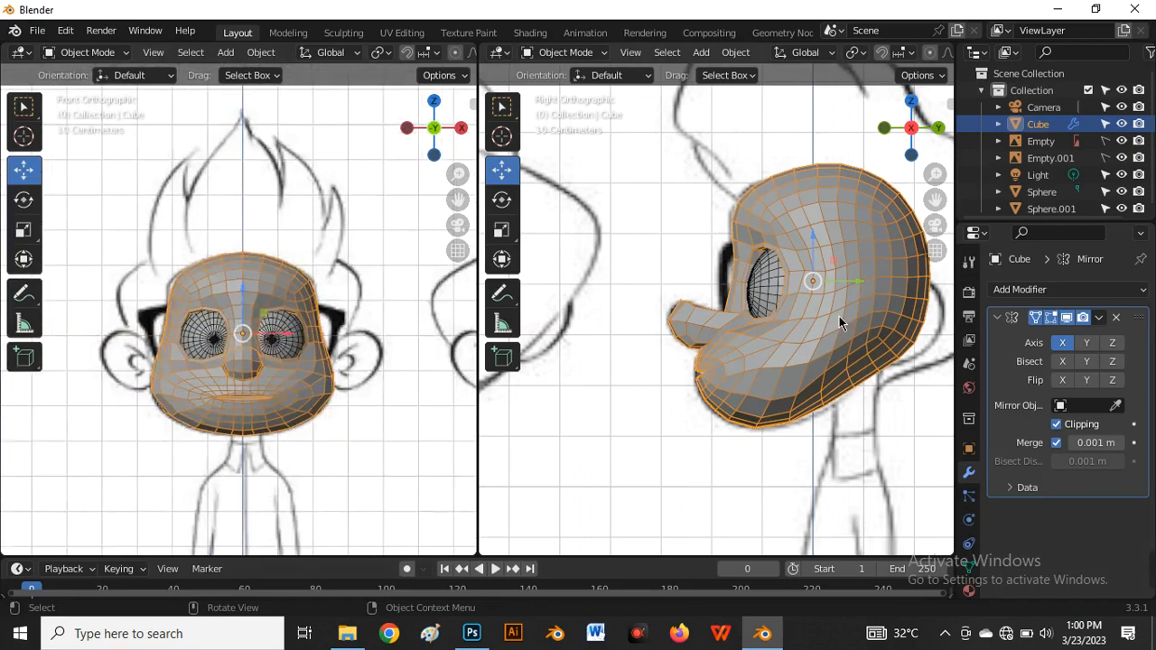
pyautogui.press('Tab')
pyautogui.scroll(4, 839, 316)
pyautogui.hotkey('alt', 'z')
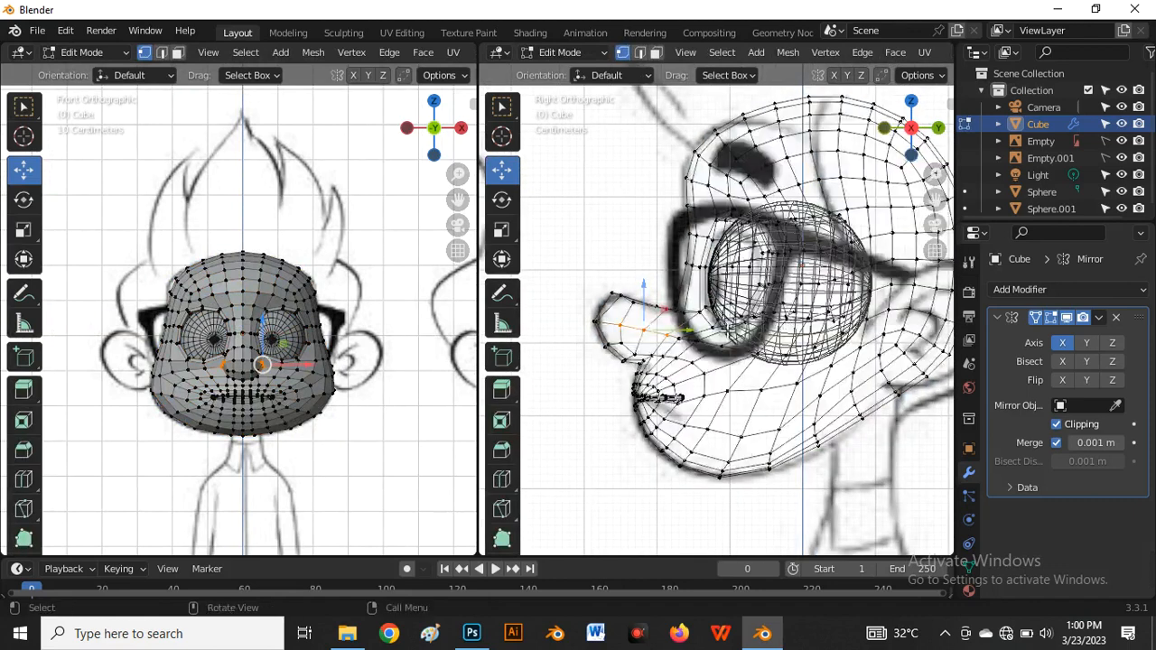
pyautogui.scroll(-3, 688, 346)
pyautogui.scroll(4, 821, 335)
pyautogui.scroll(-1, 745, 340)
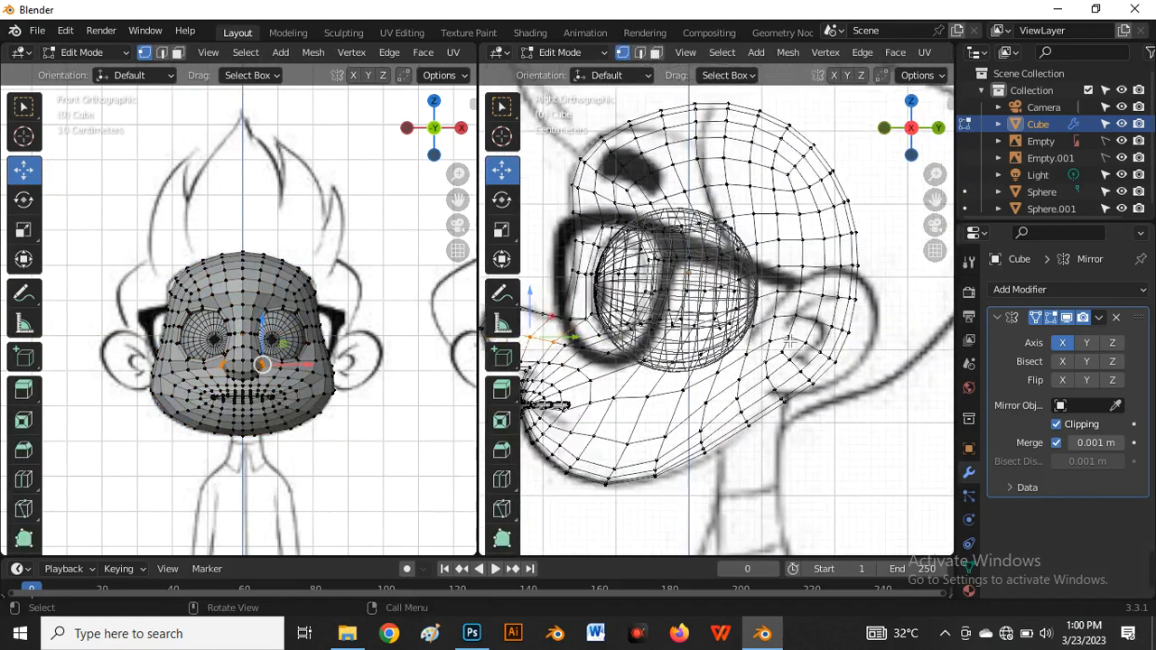
pyautogui.hotkey('alt', 'z')
pyautogui.scroll(3, 789, 339)
pyautogui.scroll(1, 736, 320)
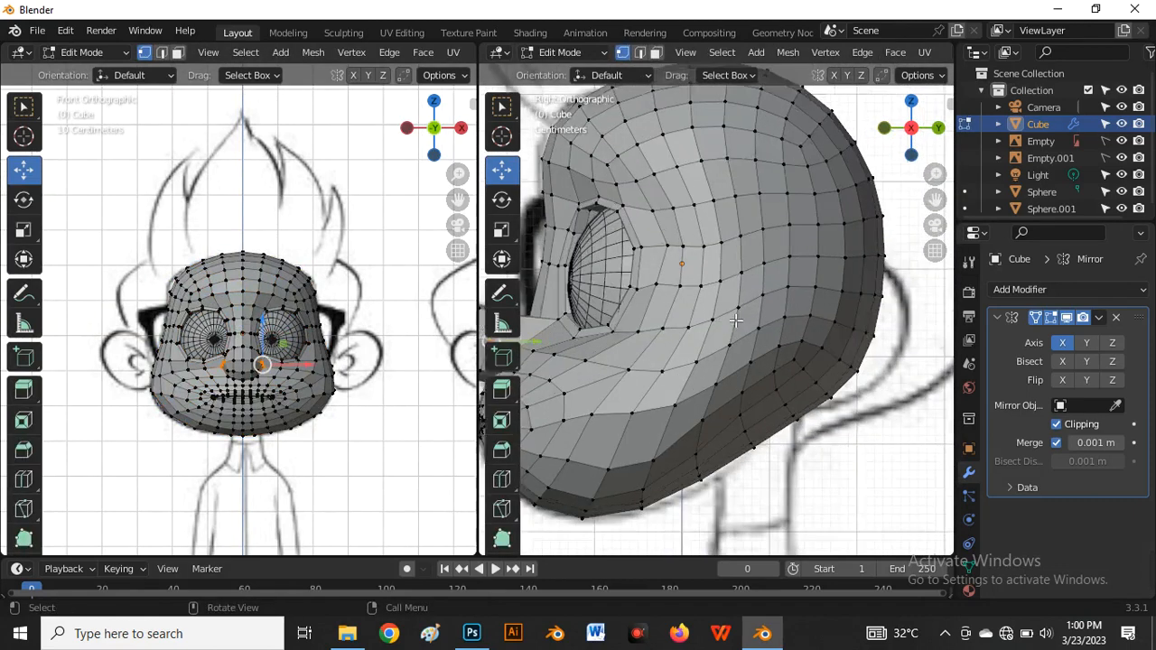
pyautogui.hotkey('alt', 'z')
pyautogui.scroll(-2, 788, 305)
pyautogui.hotkey('alt', 'z')
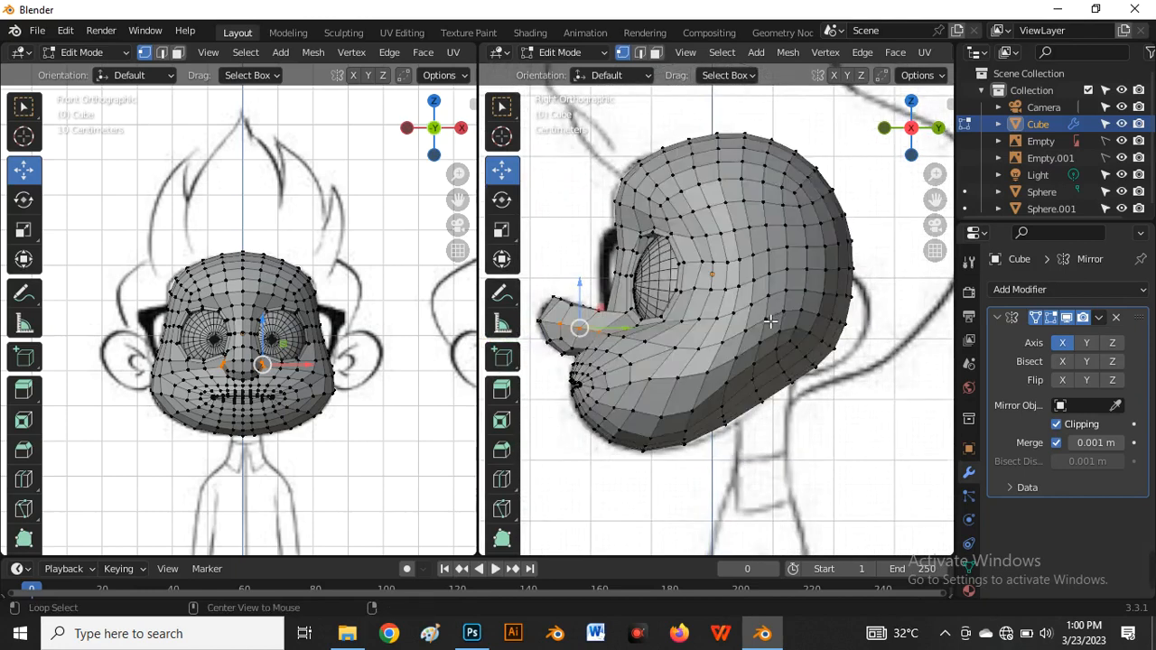
pyautogui.scroll(2, 790, 320)
pyautogui.scroll(-2, 826, 311)
pyautogui.hotkey('alt', 'z')
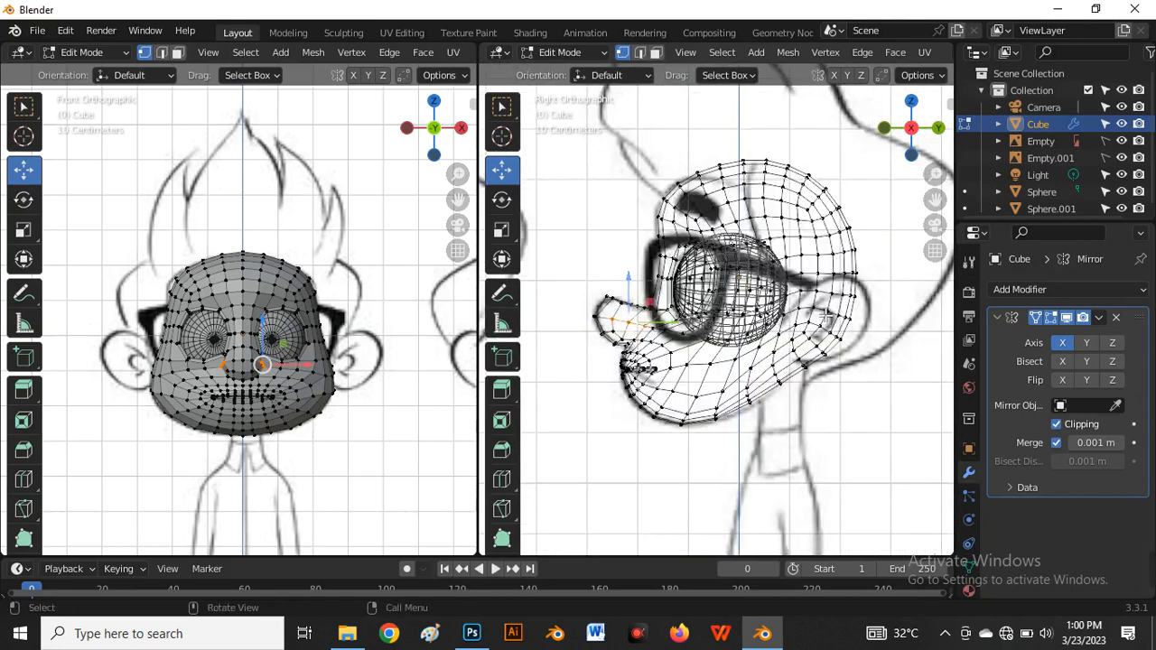
pyautogui.scroll(2, 826, 315)
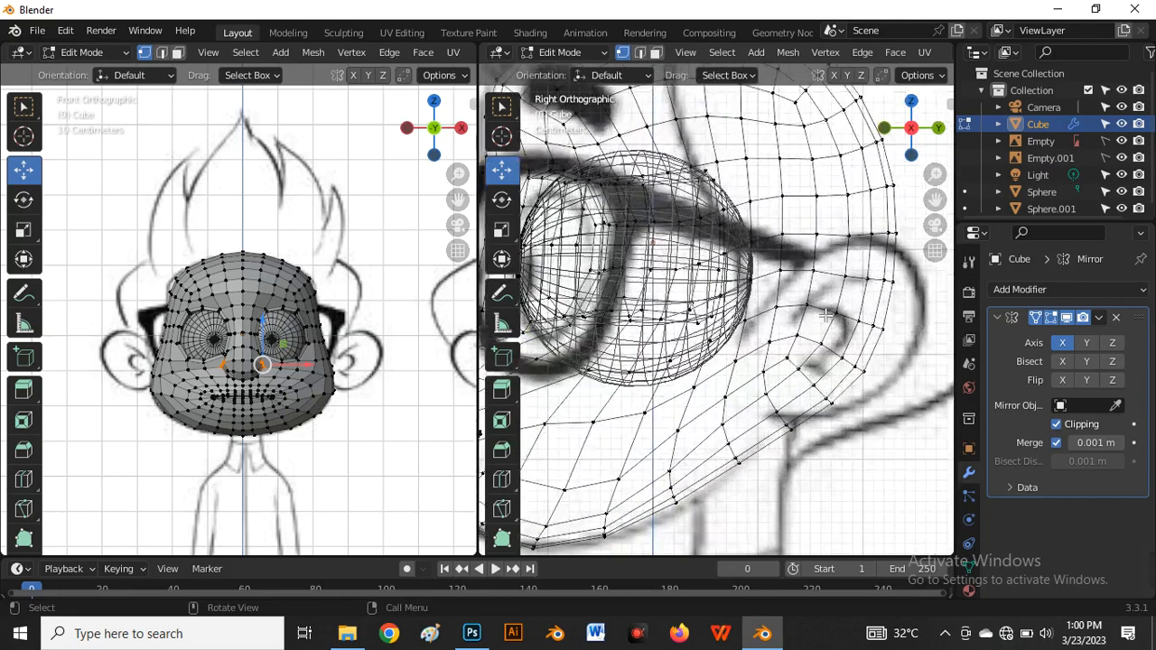
# In face selection mode, select the head's side face at the front edge of the drawn ear and check it against the reference
pyautogui.press('3')
pyautogui.click(773, 300)
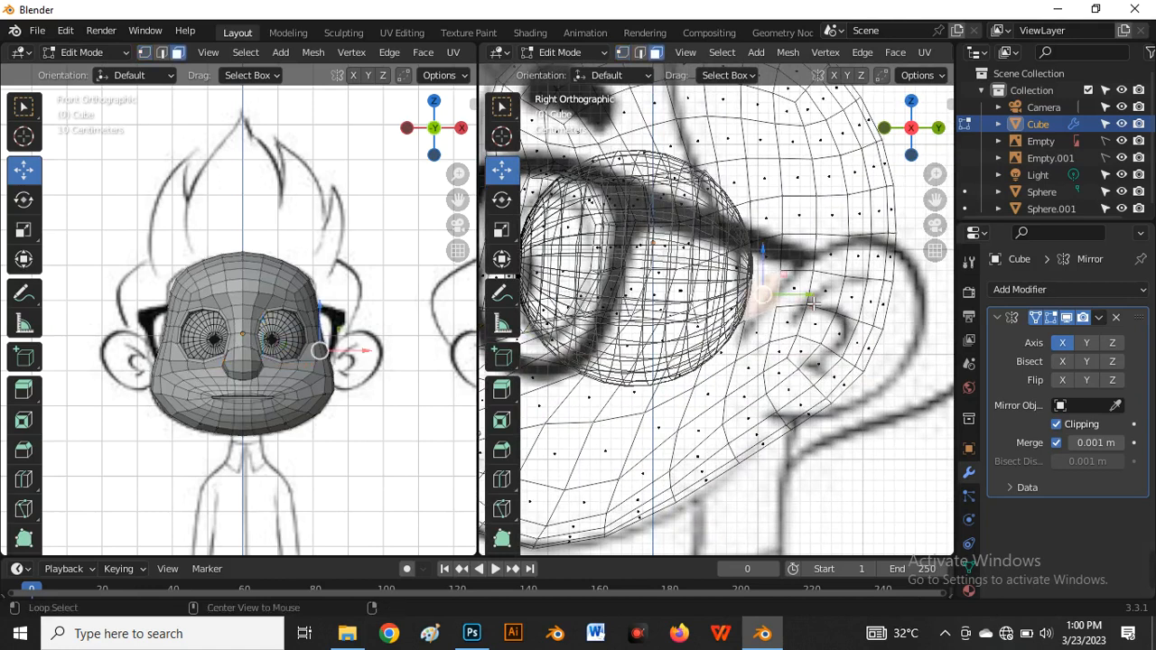
pyautogui.hotkey('alt', 'z')
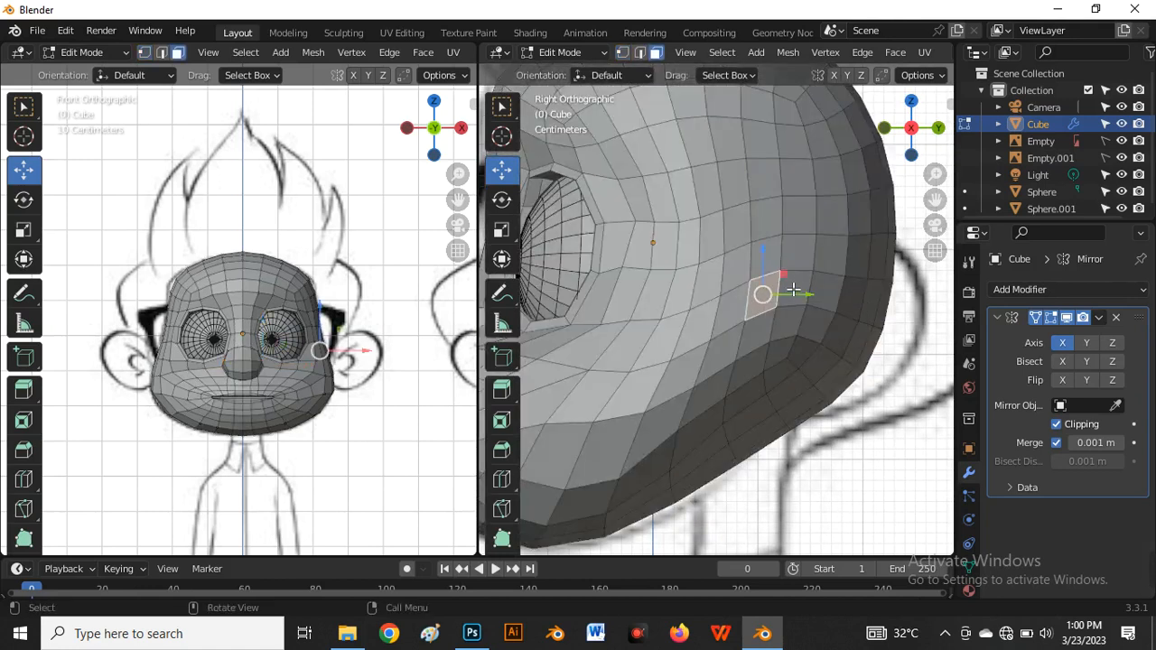
pyautogui.scroll(-3, 821, 292)
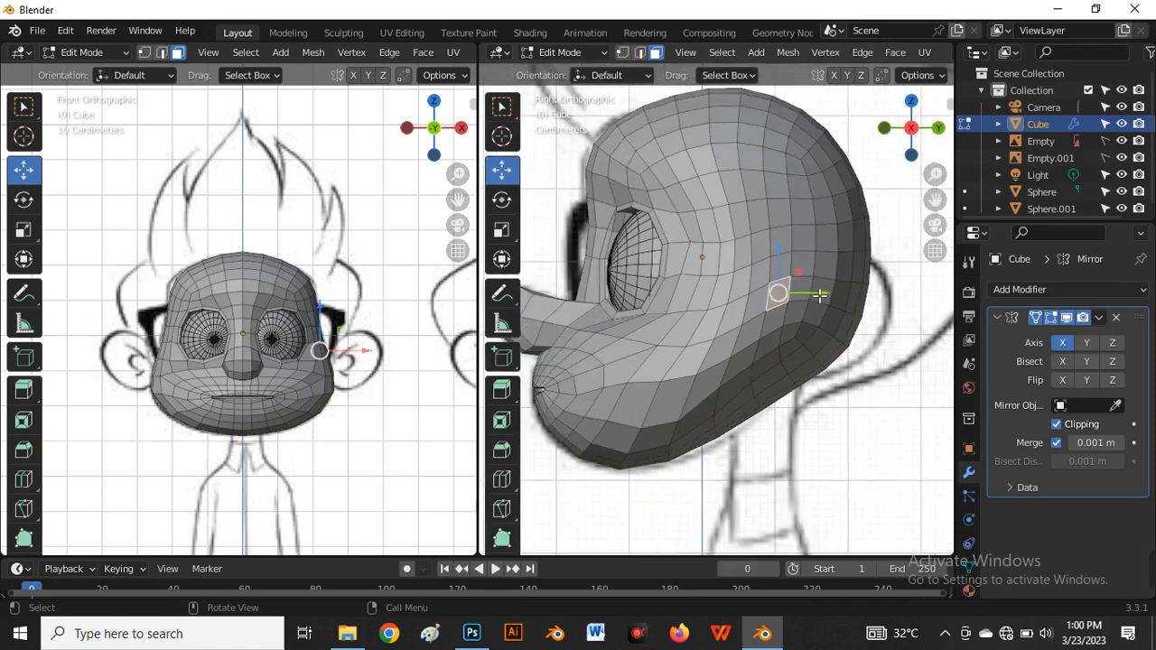
pyautogui.scroll(2, 818, 294)
pyautogui.hotkey('shift', 'z')
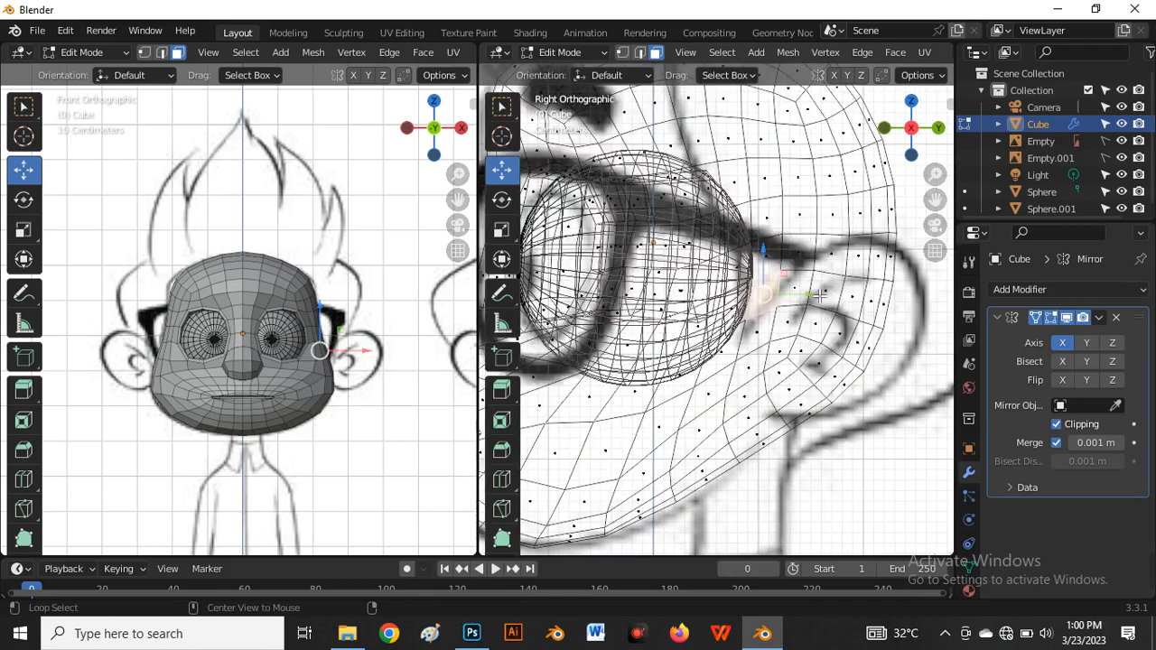
# Check the ear area in X-ray, restore solid shading and select a block of head side faces around the drawn ear's front
pyautogui.hotkey('alt', 'z')
pyautogui.hotkey('alt', 'z')
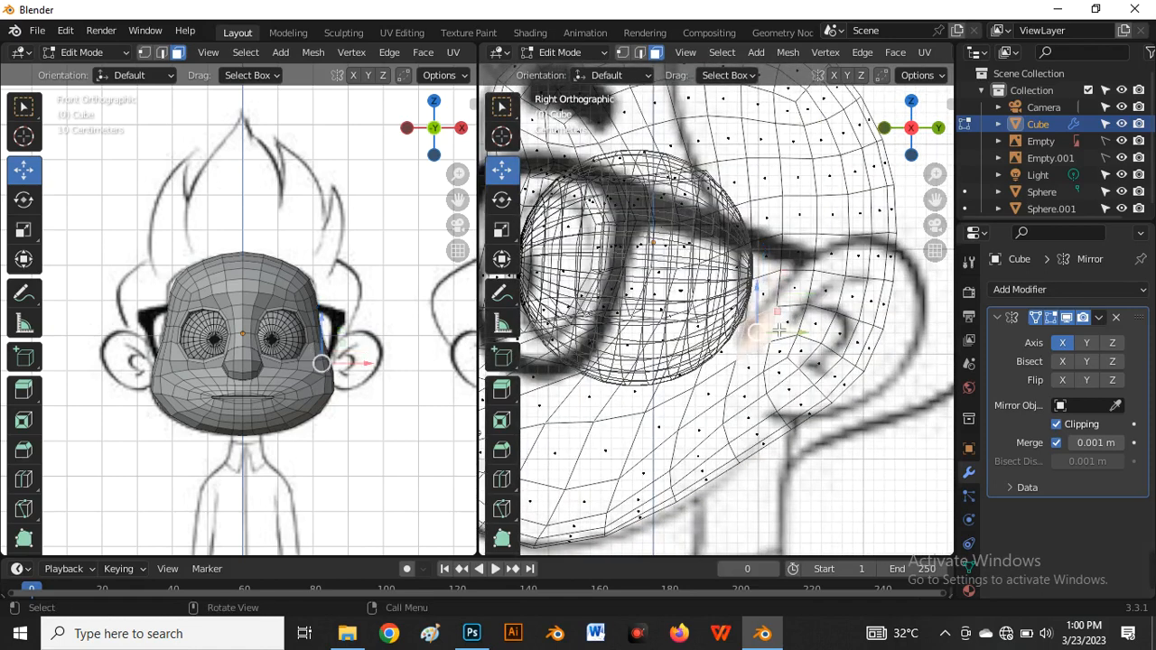
pyautogui.hotkey('shift', 'z')
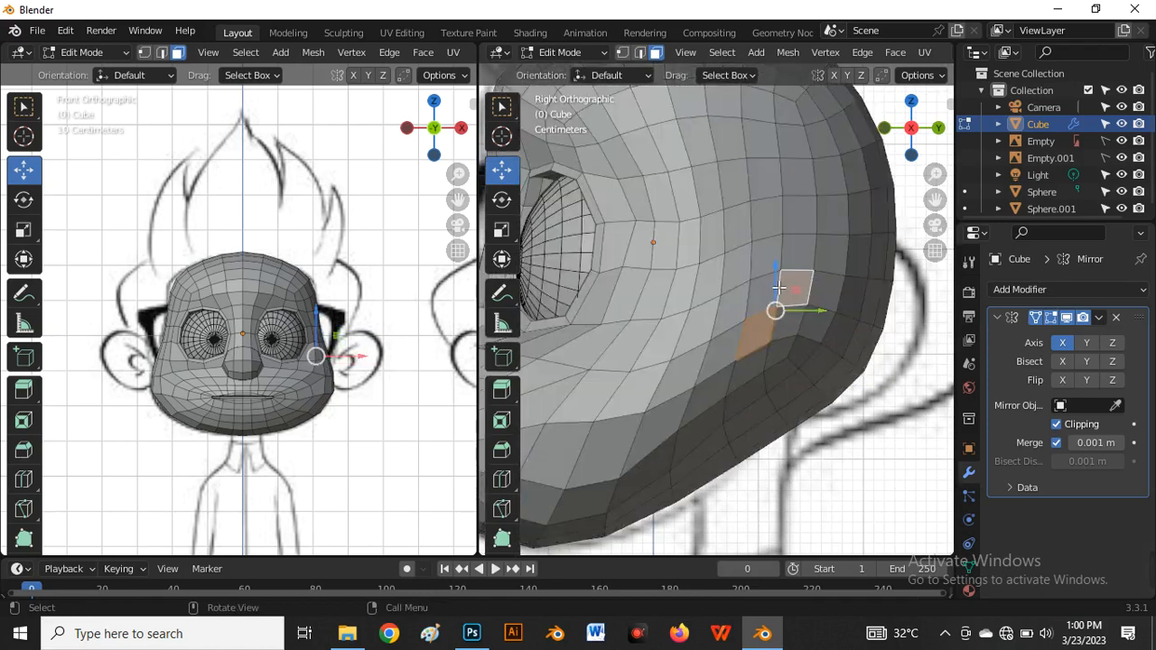
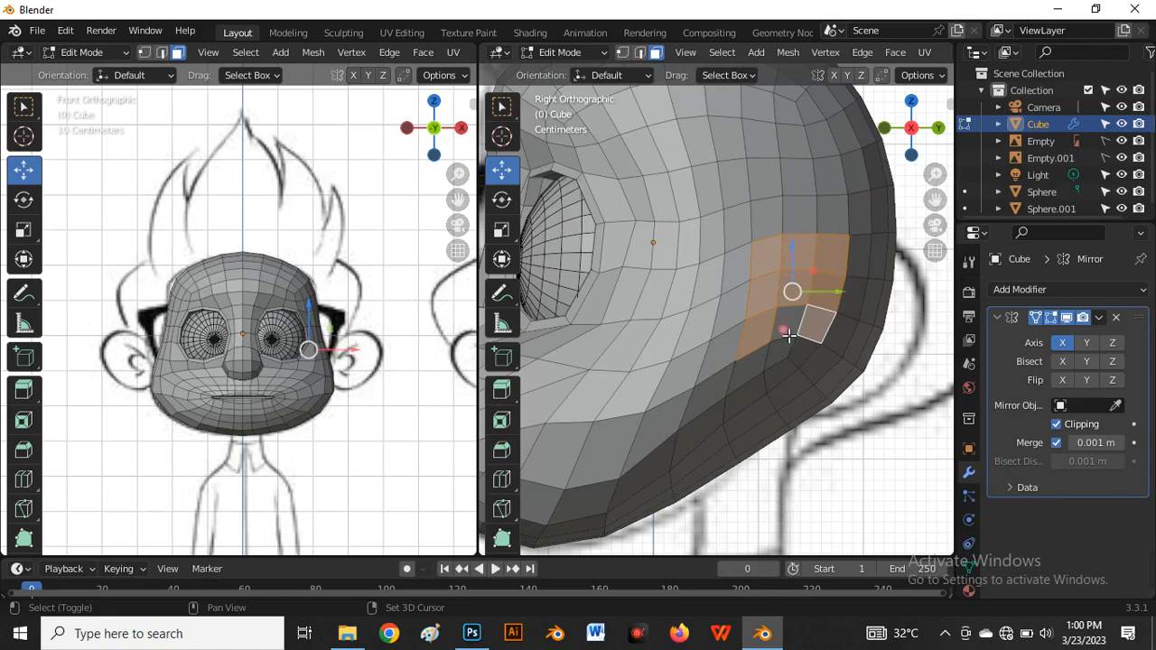
# Enlarge the side viewport and examine the ear placement across the turnaround drawings in the right view
pyautogui.moveTo(778, 319); pyautogui.dragTo(755, 349, button='middle')
pyautogui.moveTo(475, 394); pyautogui.dragTo(312, 398)
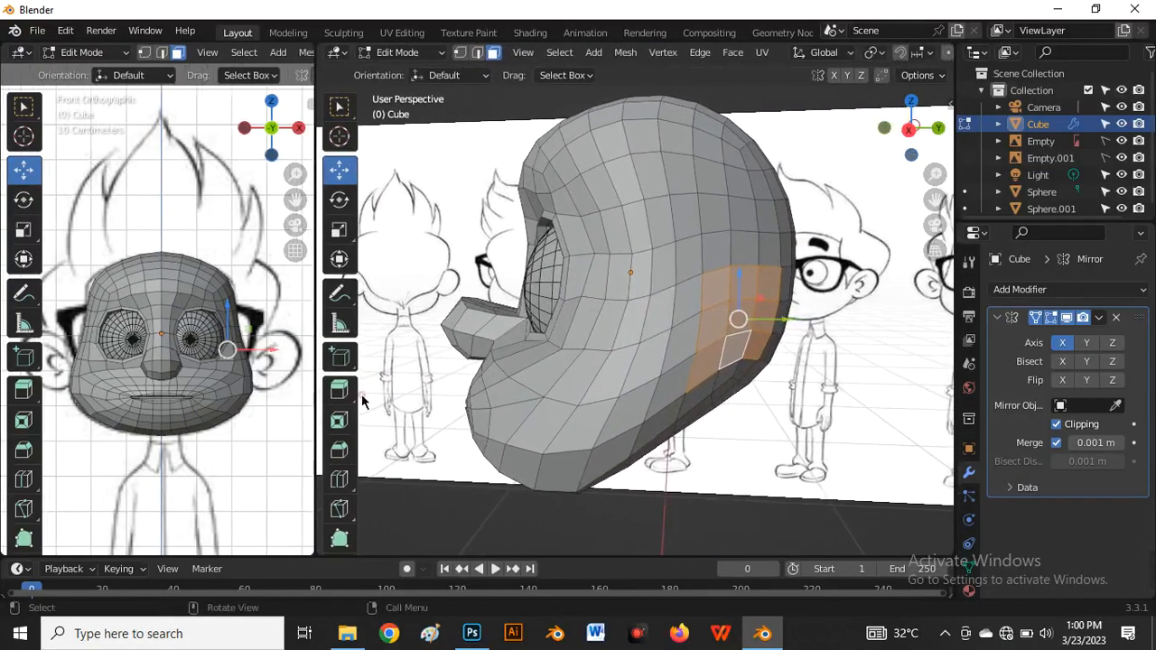
pyautogui.scroll(-3, 675, 368)
pyautogui.moveTo(675, 369); pyautogui.dragTo(700, 384, button='middle')
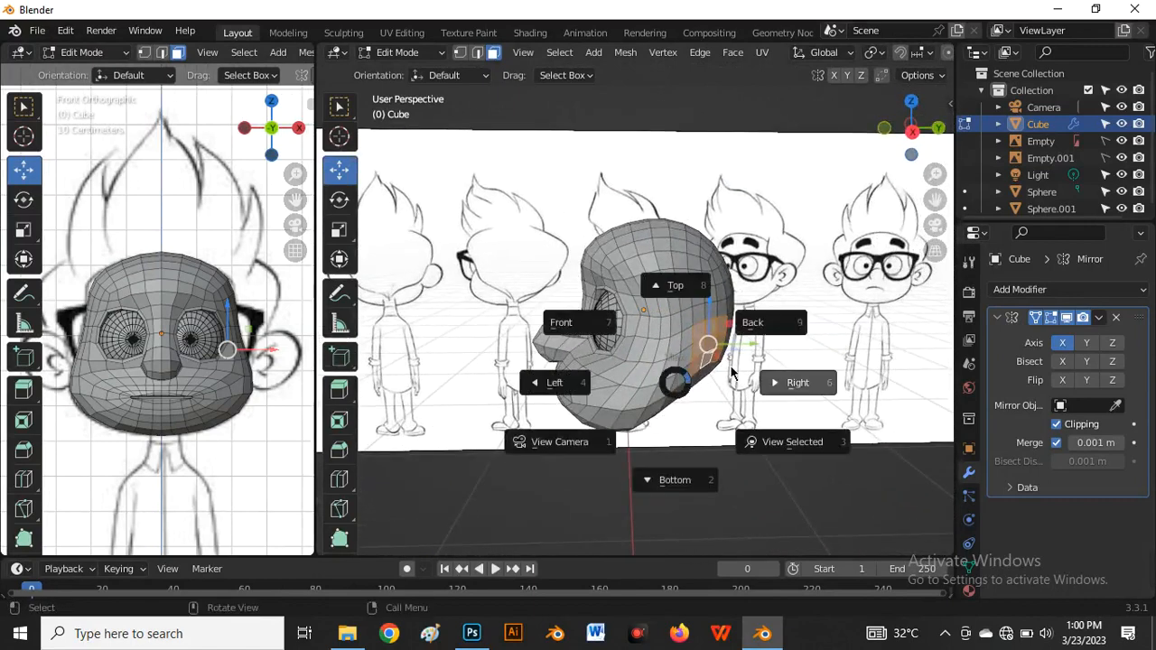
pyautogui.click(778, 385)
pyautogui.press('KP_3')
pyautogui.scroll(-5, 752, 383)
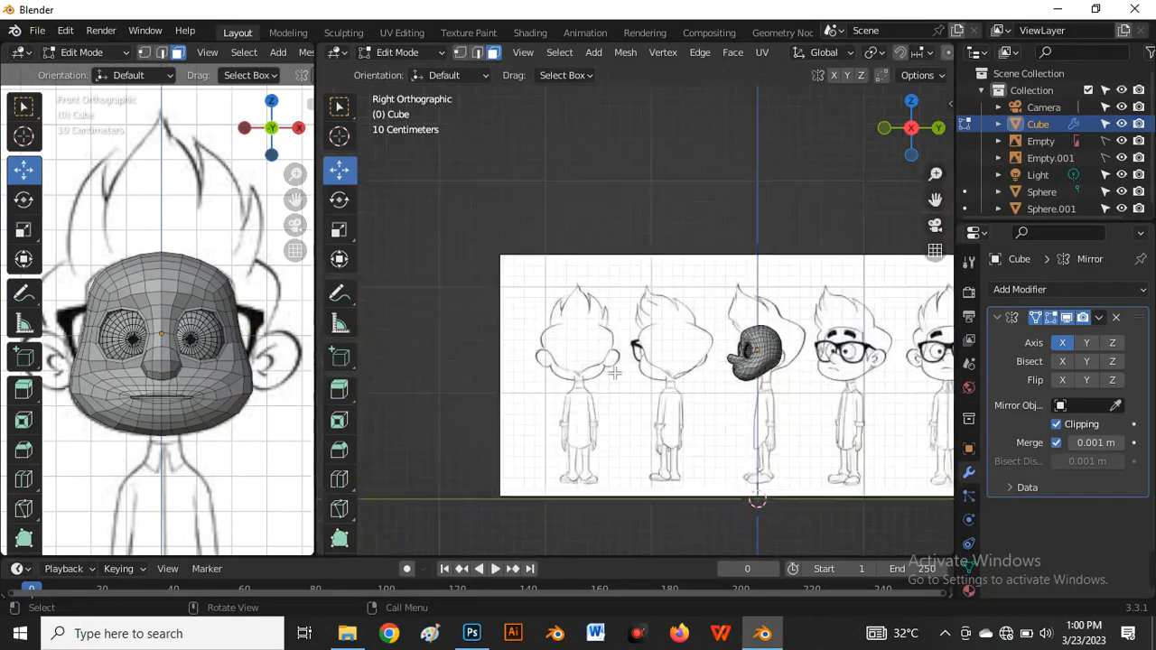
pyautogui.scroll(5, 622, 372)
pyautogui.scroll(-4, 623, 372)
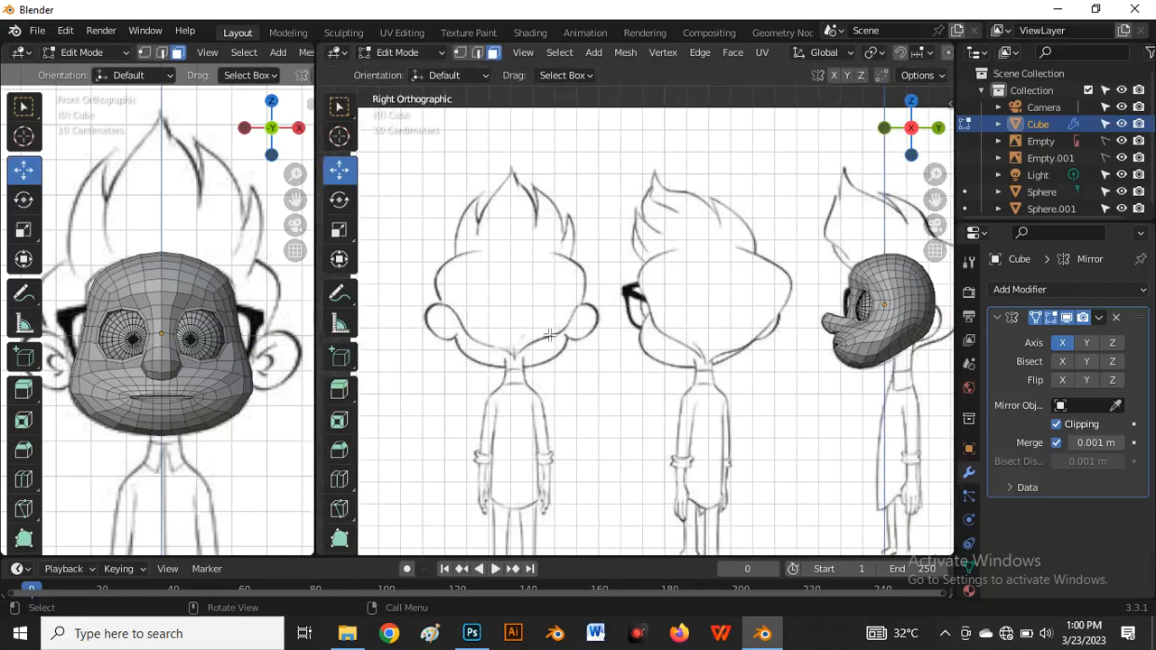
pyautogui.scroll(-1, 526, 345)
pyautogui.scroll(3, 527, 346)
pyautogui.scroll(-4, 643, 346)
pyautogui.scroll(4, 815, 343)
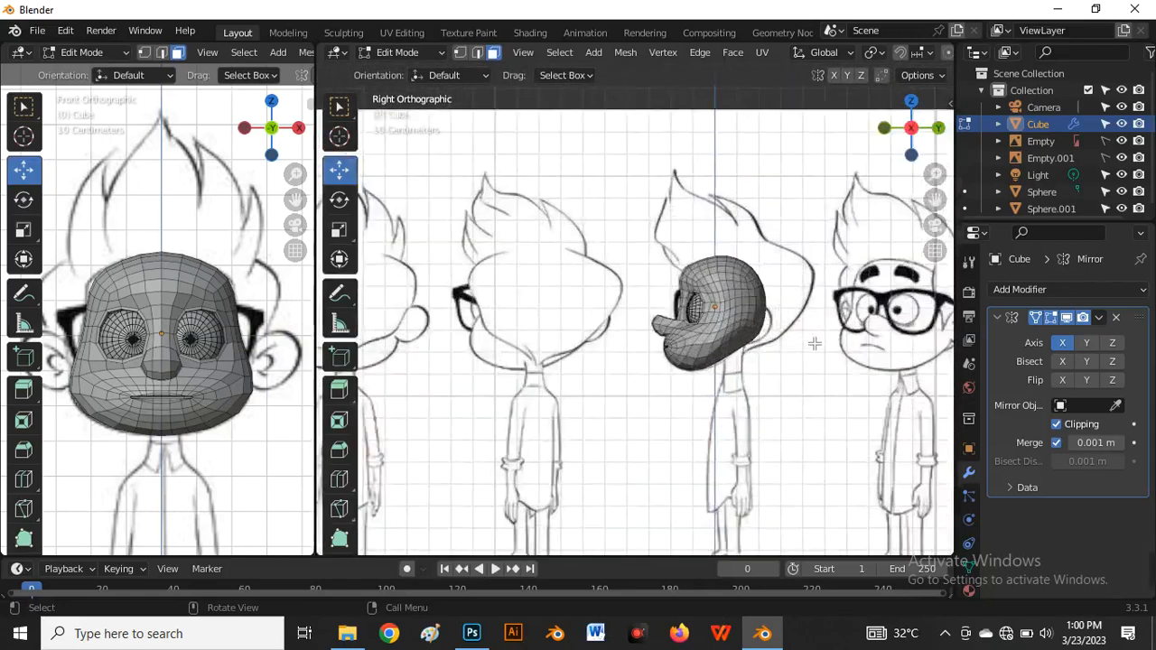
# In vertex selection mode, move the two middle vertices on the ear patch's upper edge slightly upward to round it
pyautogui.click(739, 324)
pyautogui.scroll(5, 739, 325)
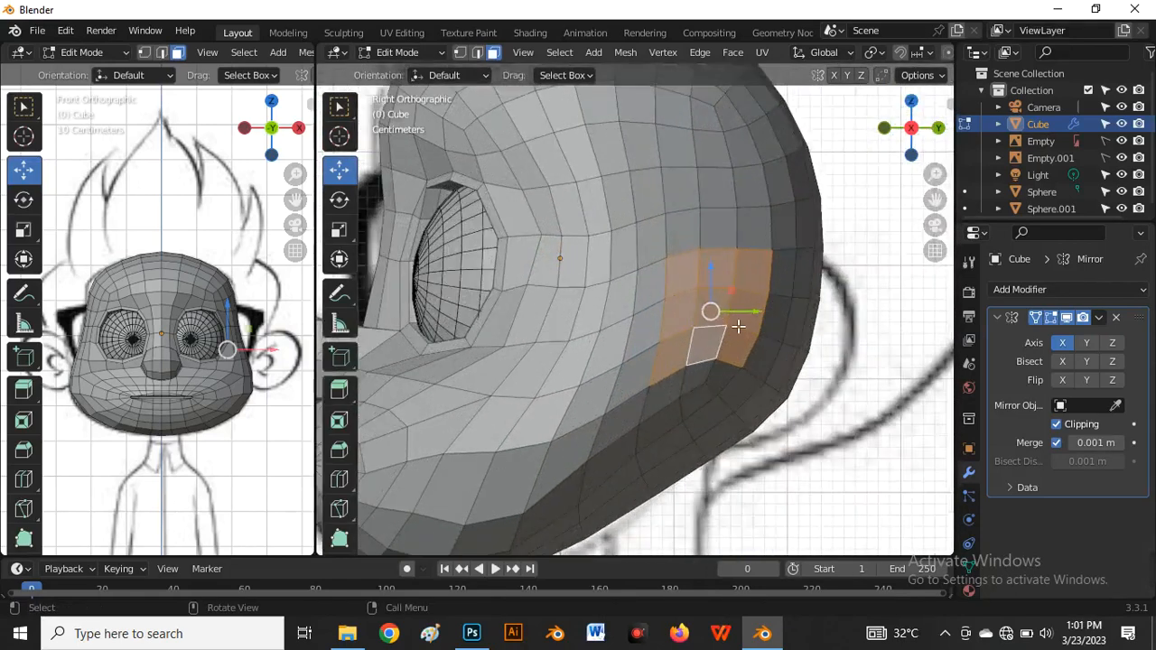
pyautogui.press('1')
pyautogui.scroll(2, 711, 313)
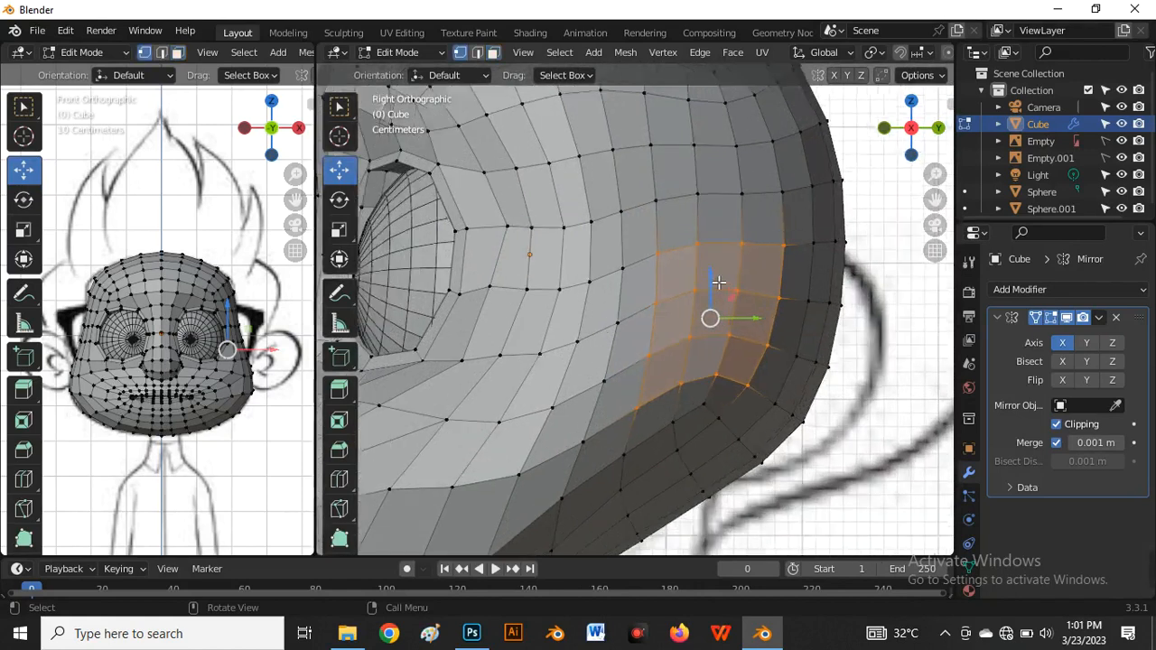
pyautogui.click(695, 236)
pyautogui.press('g')
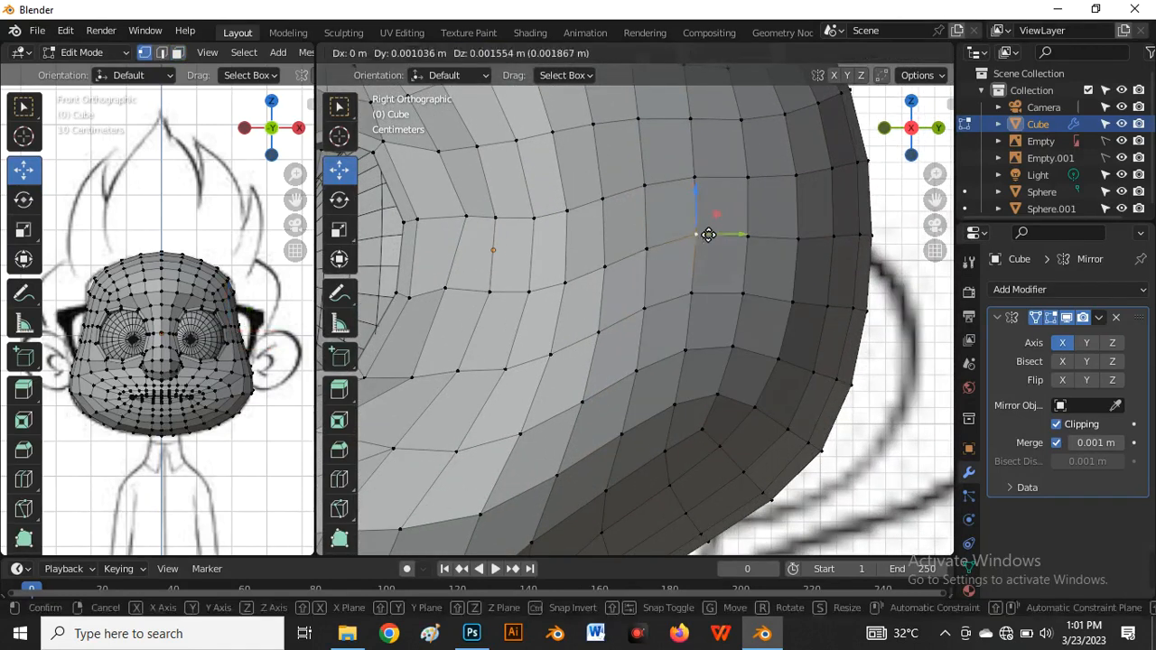
pyautogui.click(708, 231)
pyautogui.click(749, 233)
pyautogui.press('g')
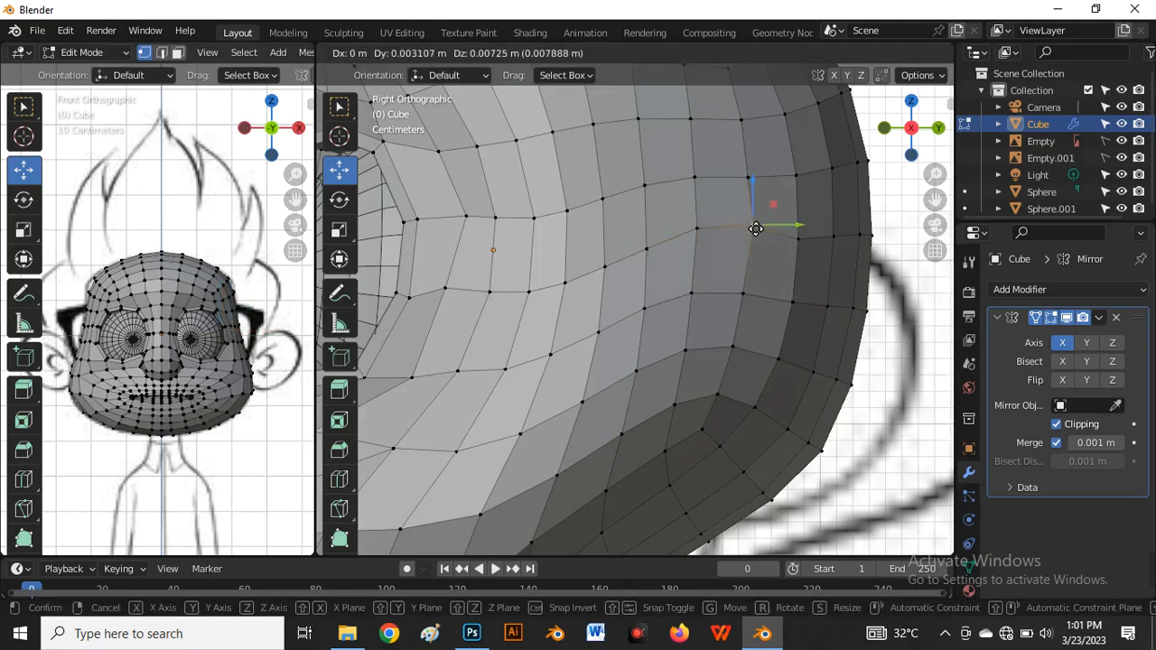
pyautogui.click(787, 240)
# Nudge the ear patch's lower-edge vertex down and slide its upper front corner vertex down along the edge
pyautogui.click(717, 395)
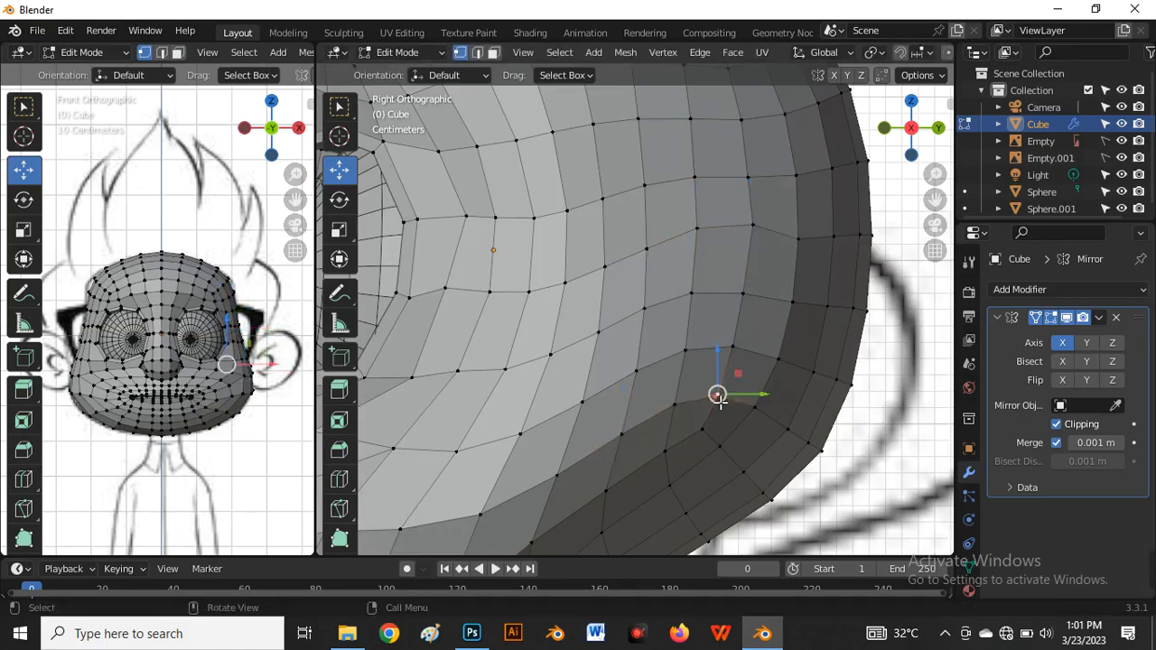
pyautogui.press('g')
pyautogui.click(713, 386)
pyautogui.click(665, 263)
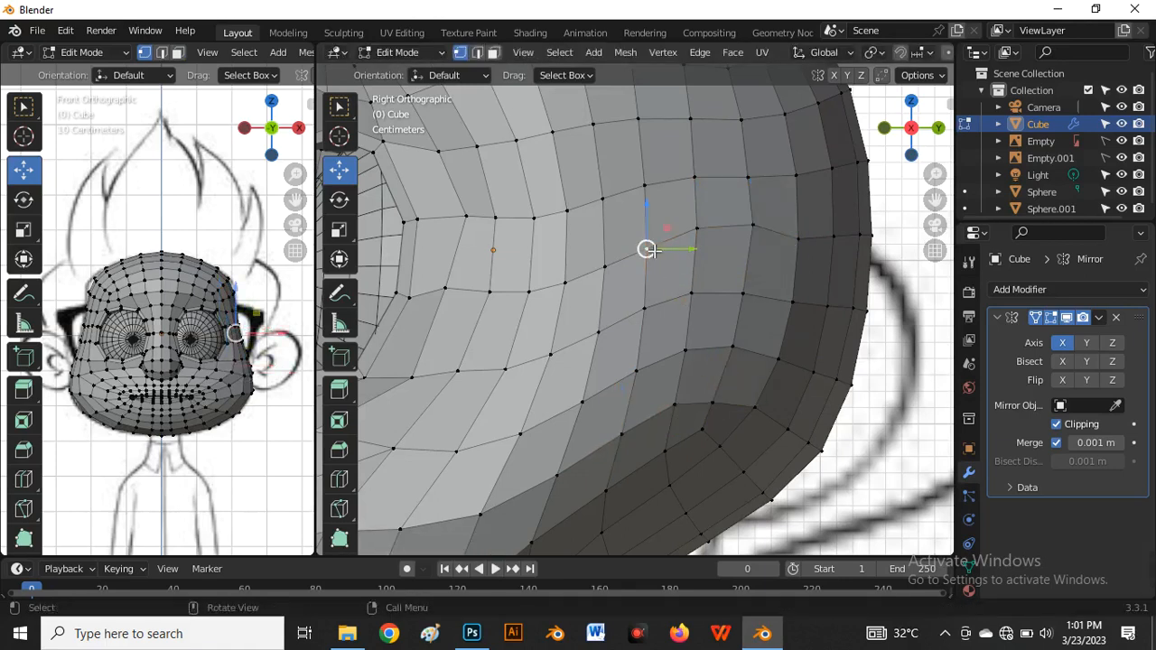
pyautogui.press('g')
pyautogui.click(668, 262)
pyautogui.hotkey('ctrl', 'z')
pyautogui.hotkey('shift', 'v')
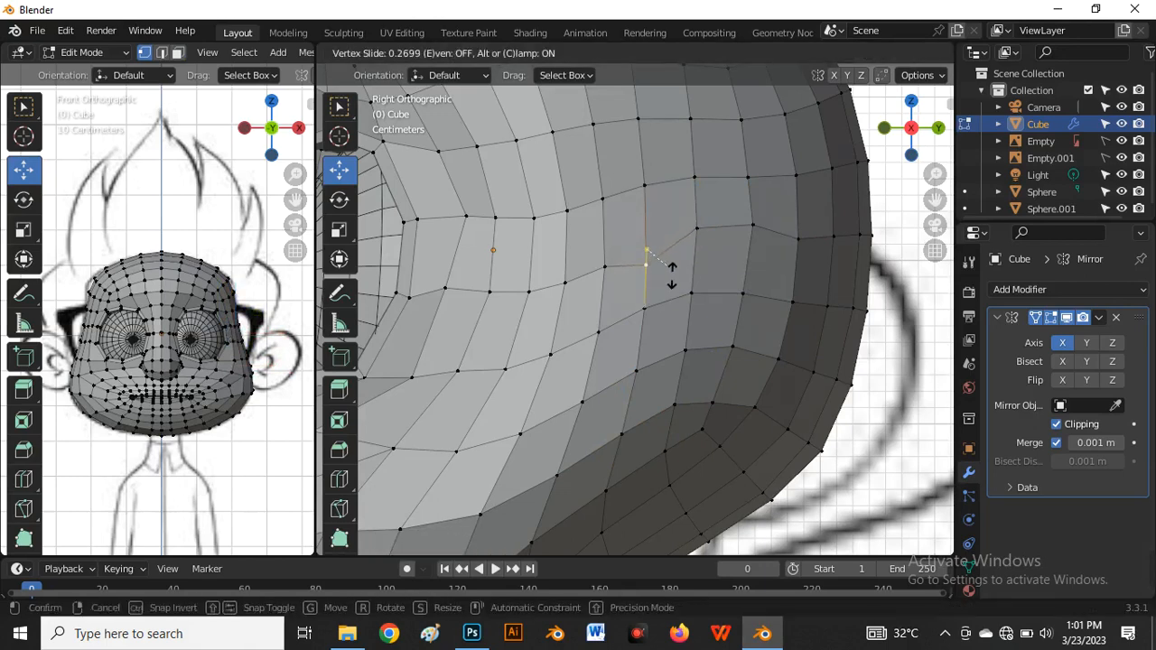
pyautogui.click(672, 282)
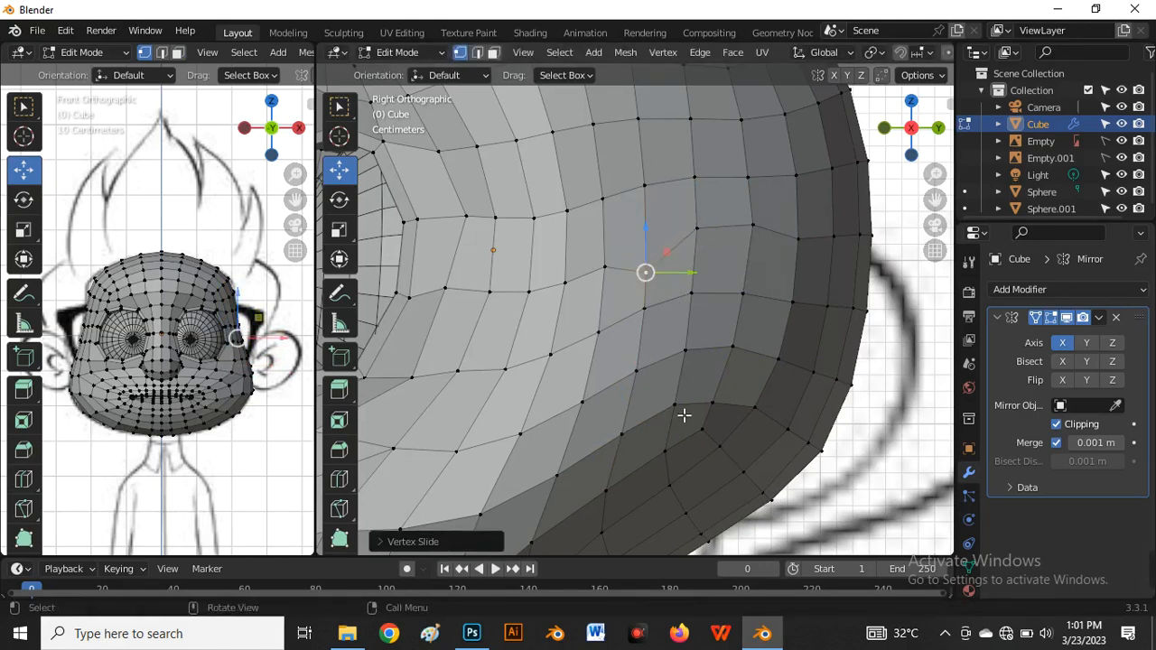
# In face selection mode, select the rounded patch of faces on the head's side where the ear attaches
pyautogui.press('3')
pyautogui.click(686, 282)
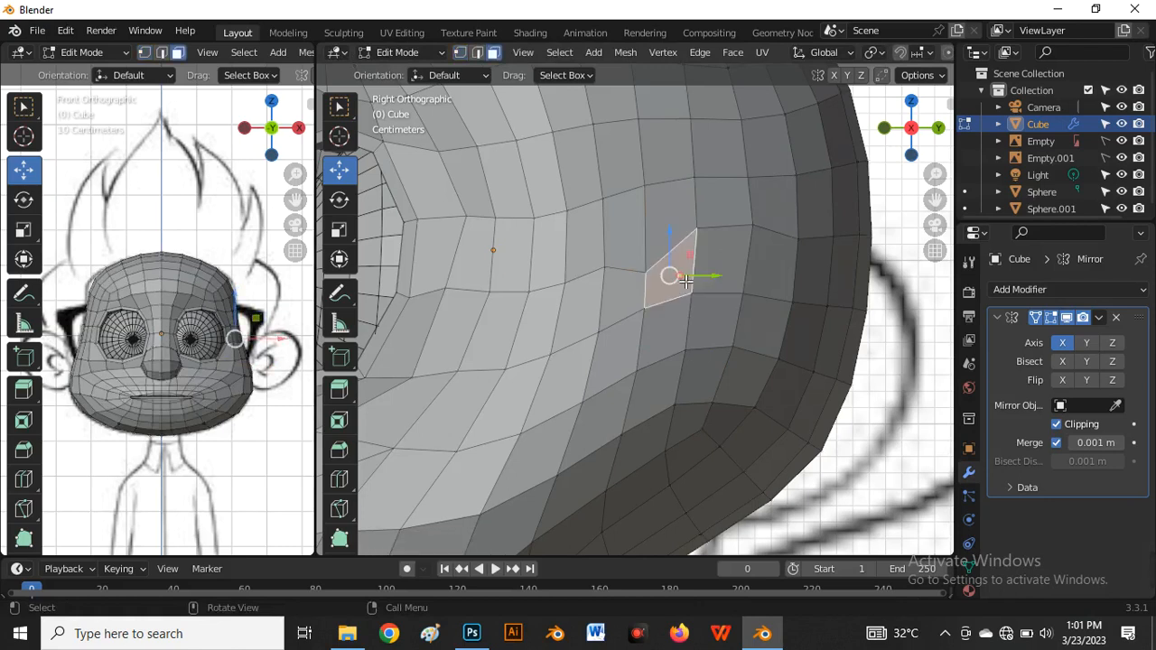
pyautogui.keyDown('shift'); pyautogui.click(749, 262); pyautogui.keyUp('shift')
pyautogui.keyDown('shift'); pyautogui.click(777, 258); pyautogui.keyUp('shift')
pyautogui.keyDown('shift'); pyautogui.click(754, 318); pyautogui.keyUp('shift')
pyautogui.keyDown('shift'); pyautogui.click(709, 333); pyautogui.keyUp('shift')
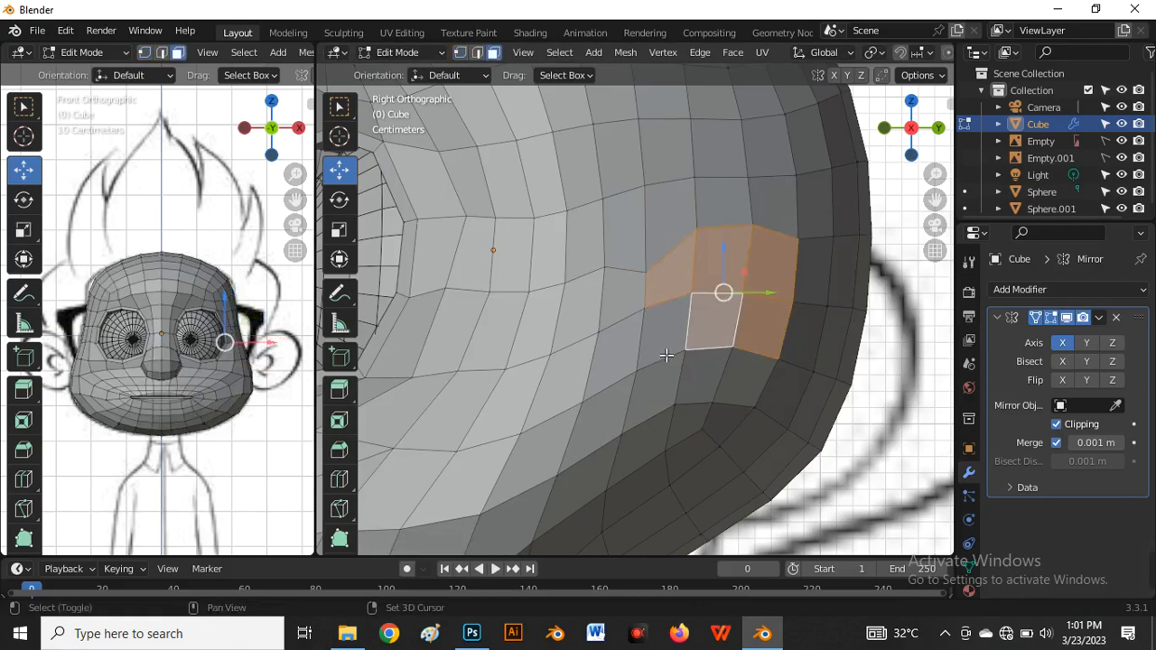
pyautogui.keyDown('shift'); pyautogui.click(666, 345); pyautogui.keyUp('shift')
pyautogui.scroll(-3, 671, 348)
pyautogui.scroll(3, 666, 335)
pyautogui.keyDown('shift'); pyautogui.click(665, 335); pyautogui.keyUp('shift')
pyautogui.keyDown('shift'); pyautogui.click(700, 312); pyautogui.keyUp('shift')
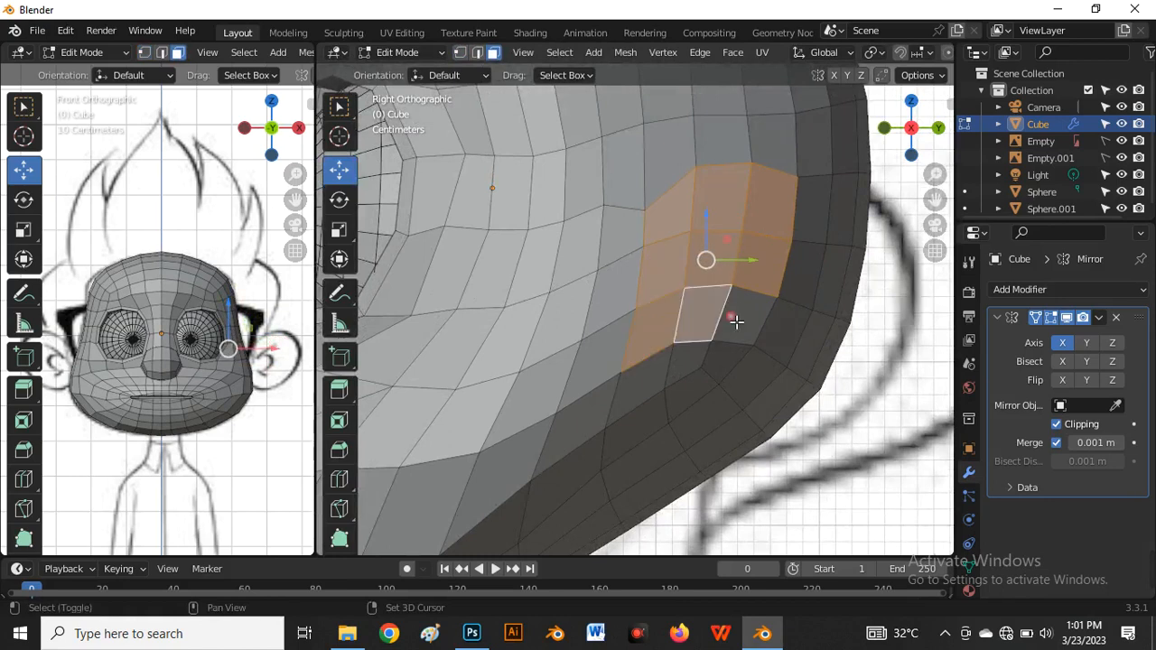
pyautogui.keyDown('shift'); pyautogui.click(730, 335); pyautogui.keyUp('shift')
pyautogui.scroll(-2, 731, 335)
pyautogui.moveTo(730, 335); pyautogui.dragTo(706, 363, button='middle')
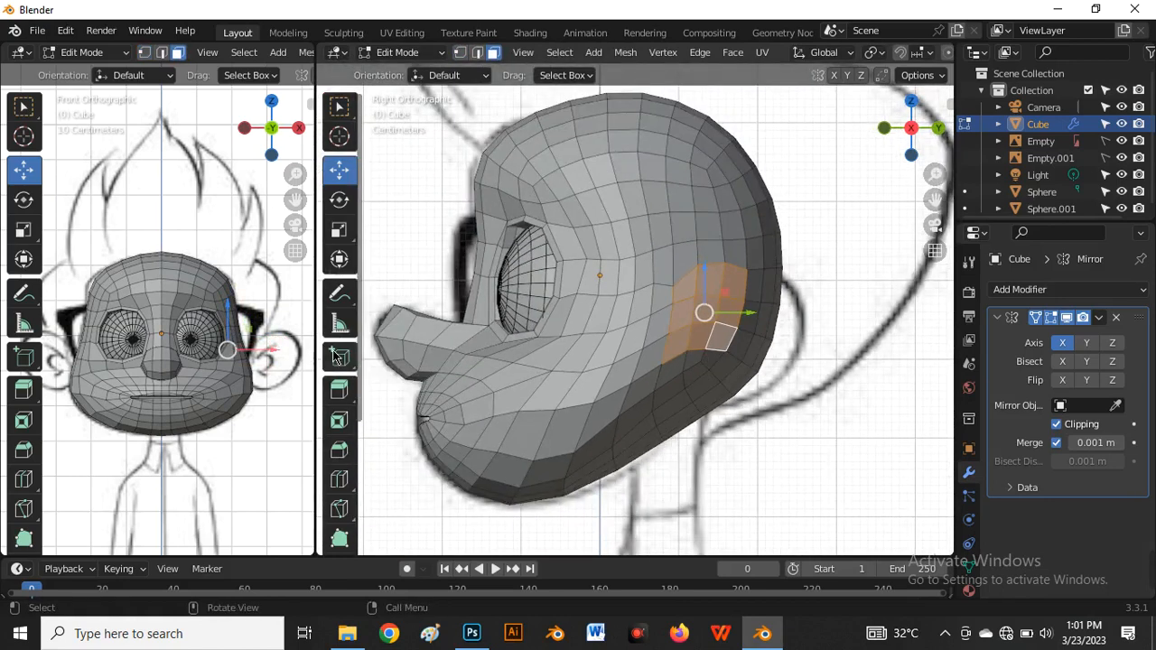
# Balance the two viewport widths, enlarge the front view of the ear and try extruding the selected faces outward
pyautogui.moveTo(324, 396); pyautogui.dragTo(485, 402)
pyautogui.scroll(3, 398, 404)
pyautogui.scroll(1, 398, 404)
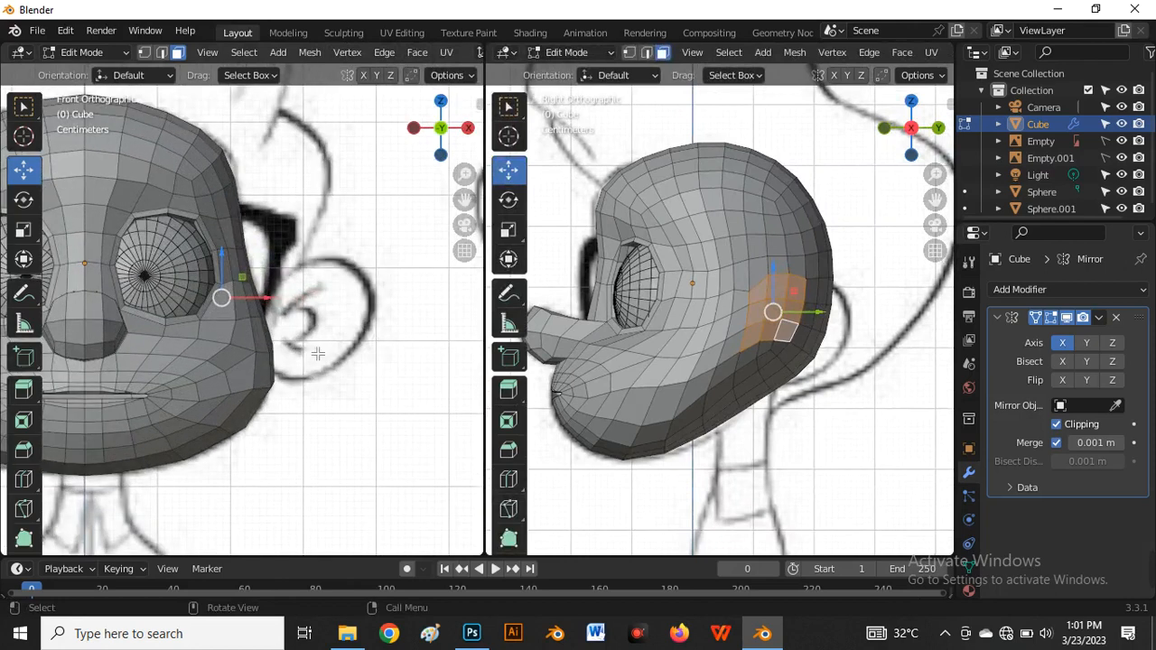
pyautogui.press('e')
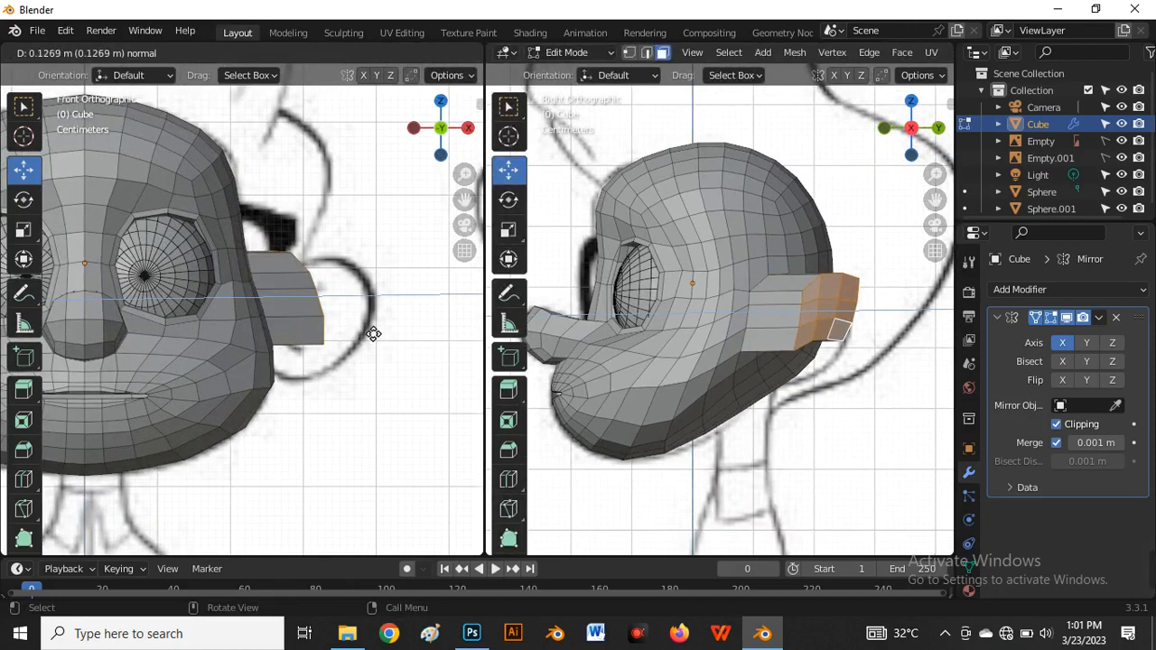
pyautogui.rightClick(373, 335)
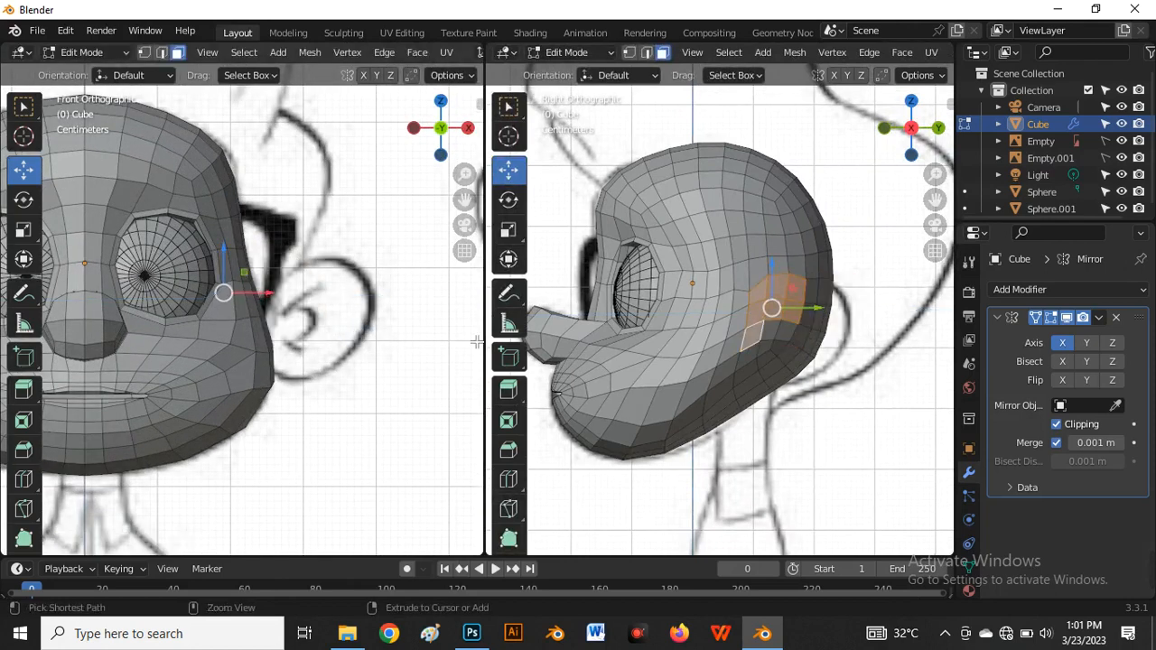
# Extend the ear patch selection downward with the faces below it, leaving out the lower rear face
pyautogui.scroll(4, 775, 369)
pyautogui.keyDown('shift'); pyautogui.click(737, 347); pyautogui.keyUp('shift')
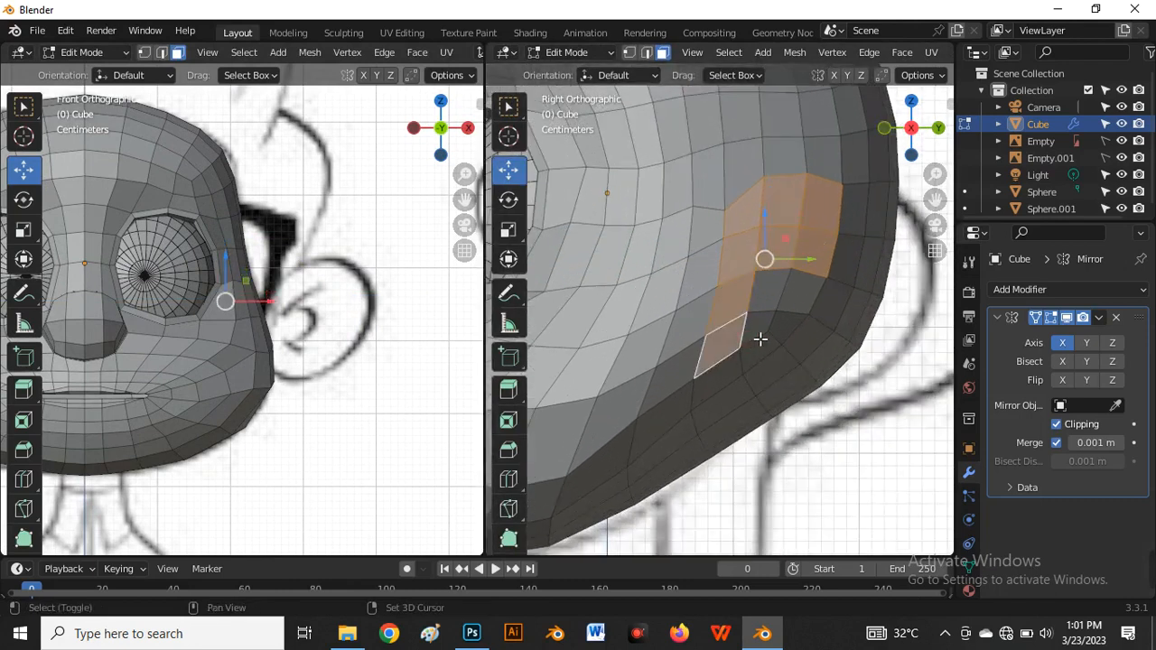
pyautogui.keyDown('shift'); pyautogui.click(763, 334); pyautogui.keyUp('shift')
pyautogui.keyDown('shift'); pyautogui.click(793, 322); pyautogui.keyUp('shift')
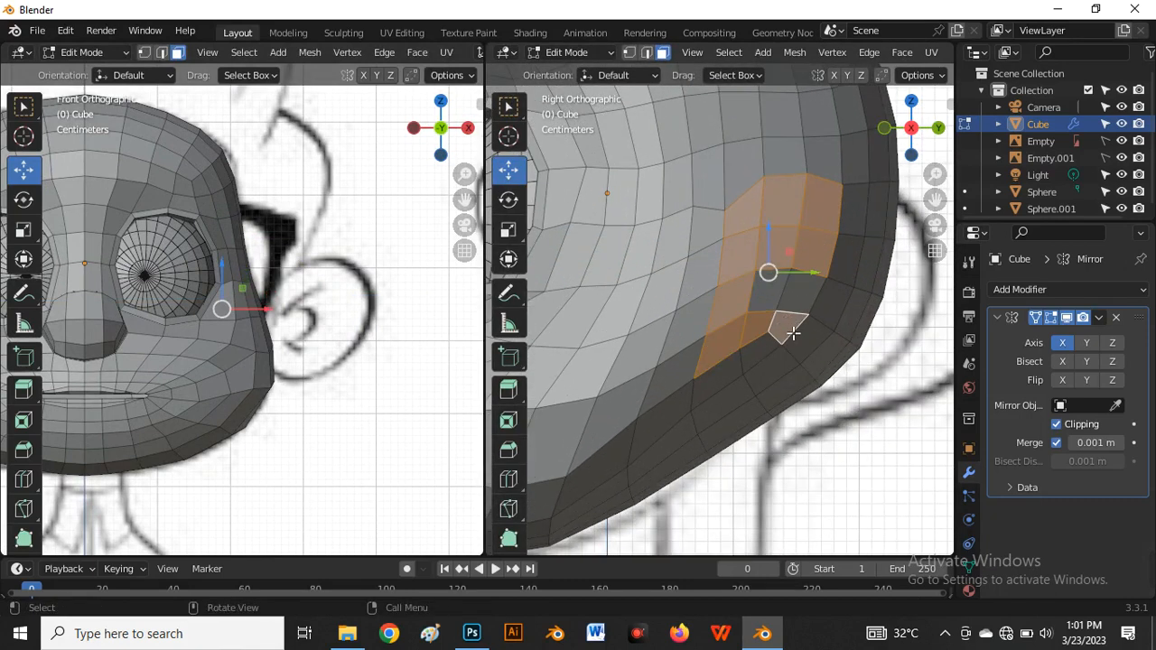
pyautogui.keyDown('shift'); pyautogui.click(795, 323); pyautogui.keyUp('shift')
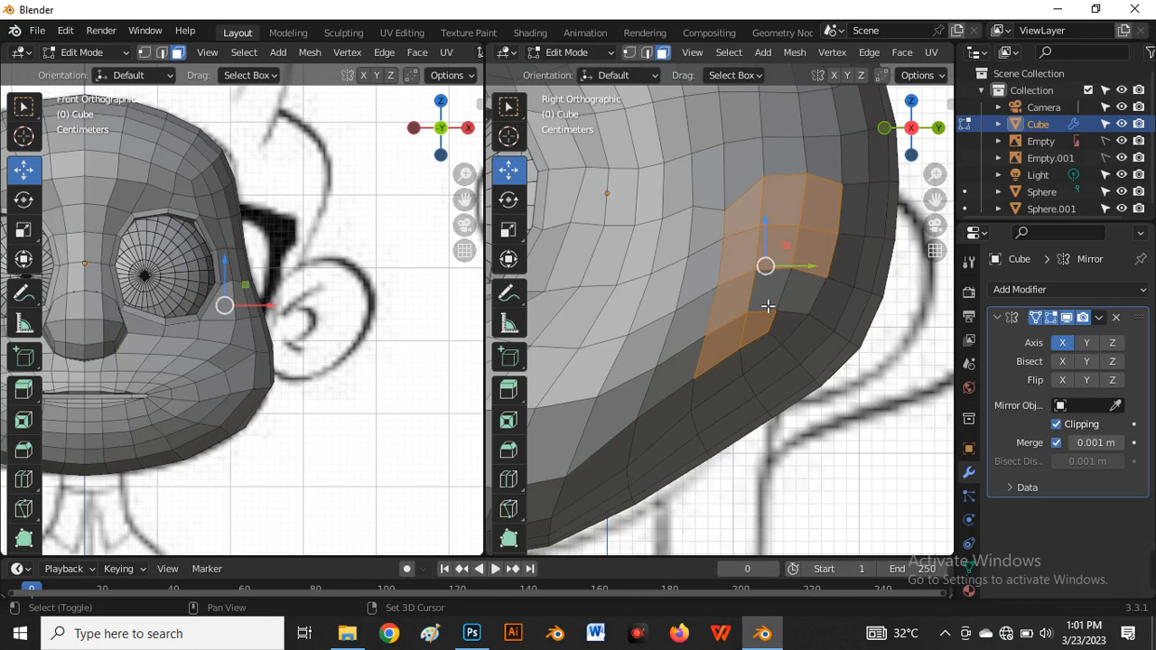
pyautogui.keyDown('shift'); pyautogui.click(768, 307); pyautogui.keyUp('shift')
pyautogui.scroll(-4, 688, 357)
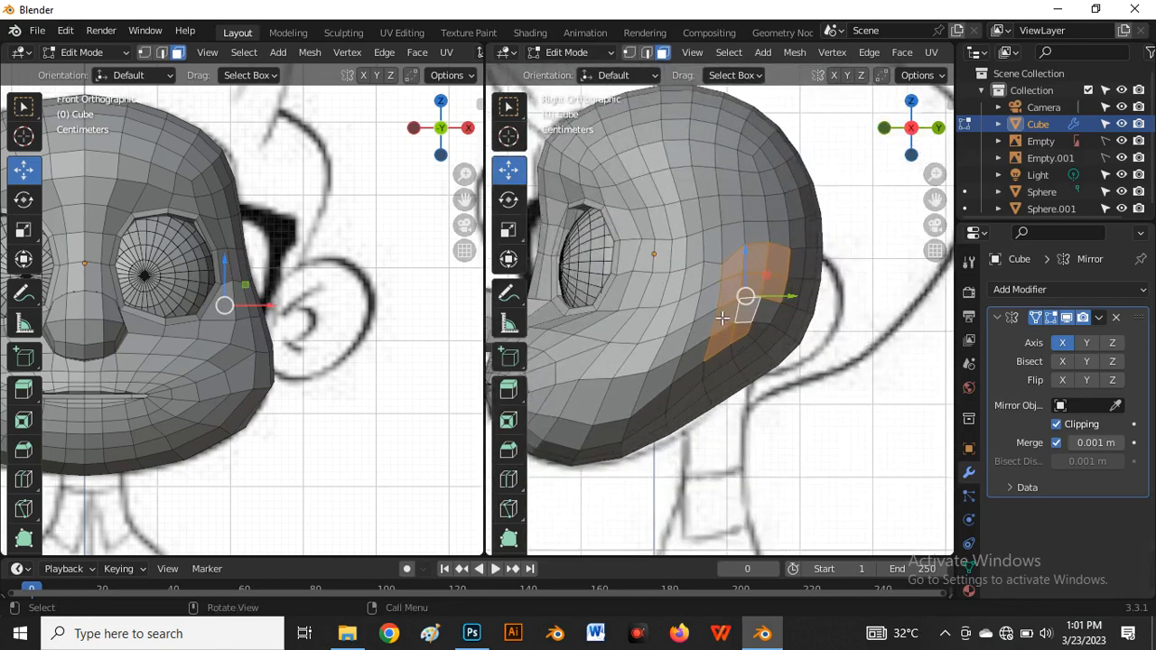
# Try adding the column of faces in front of the ear patch to the selection and compare it with the drawn ear
pyautogui.keyDown('shift'); pyautogui.click(714, 287); pyautogui.keyUp('shift')
pyautogui.keyDown('shift'); pyautogui.click(696, 323); pyautogui.keyUp('shift')
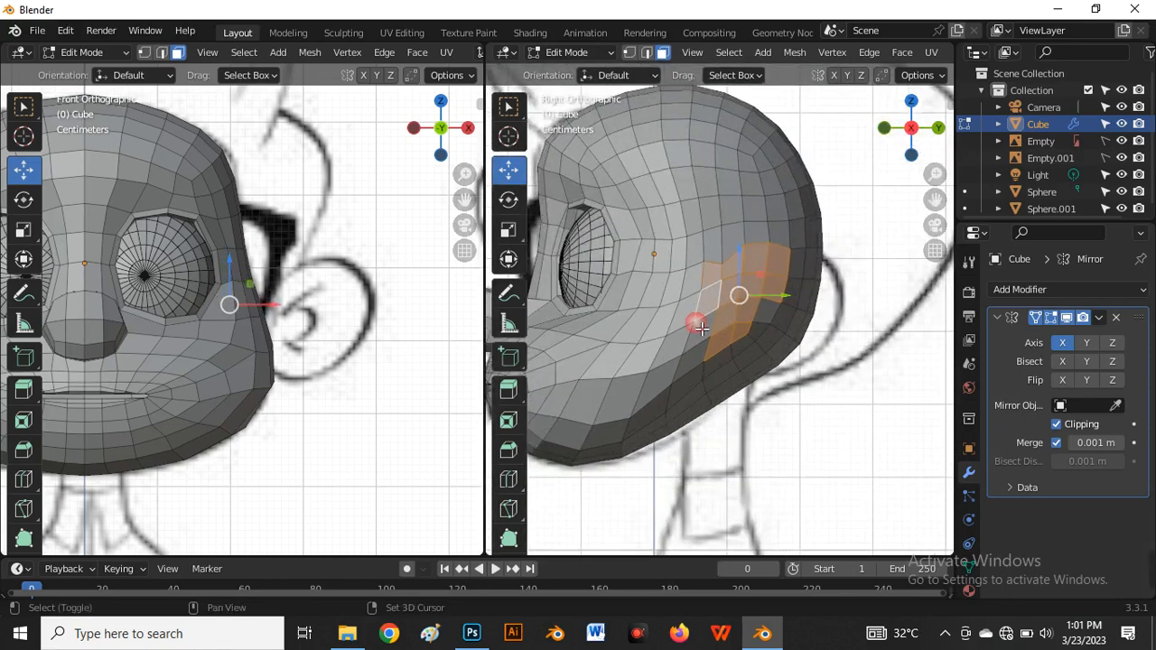
pyautogui.keyDown('shift'); pyautogui.click(707, 352); pyautogui.keyUp('shift')
pyautogui.keyDown('shift'); pyautogui.click(704, 364); pyautogui.keyUp('shift')
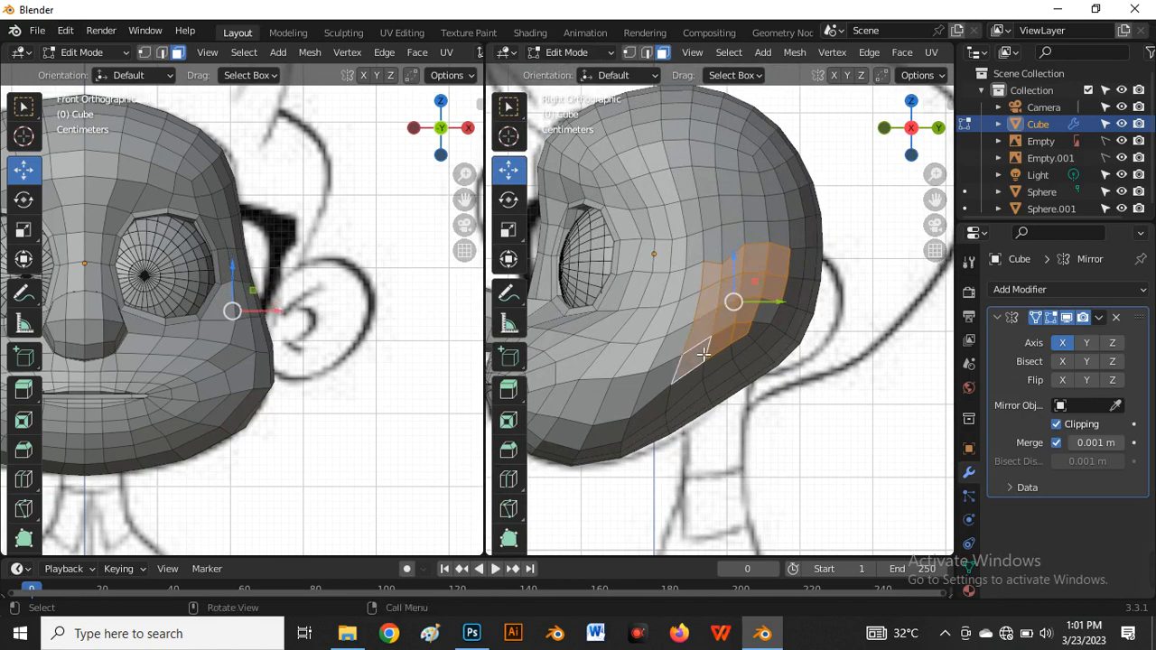
pyautogui.scroll(1, 702, 367)
pyautogui.keyDown('shift'); pyautogui.click(698, 363); pyautogui.keyUp('shift')
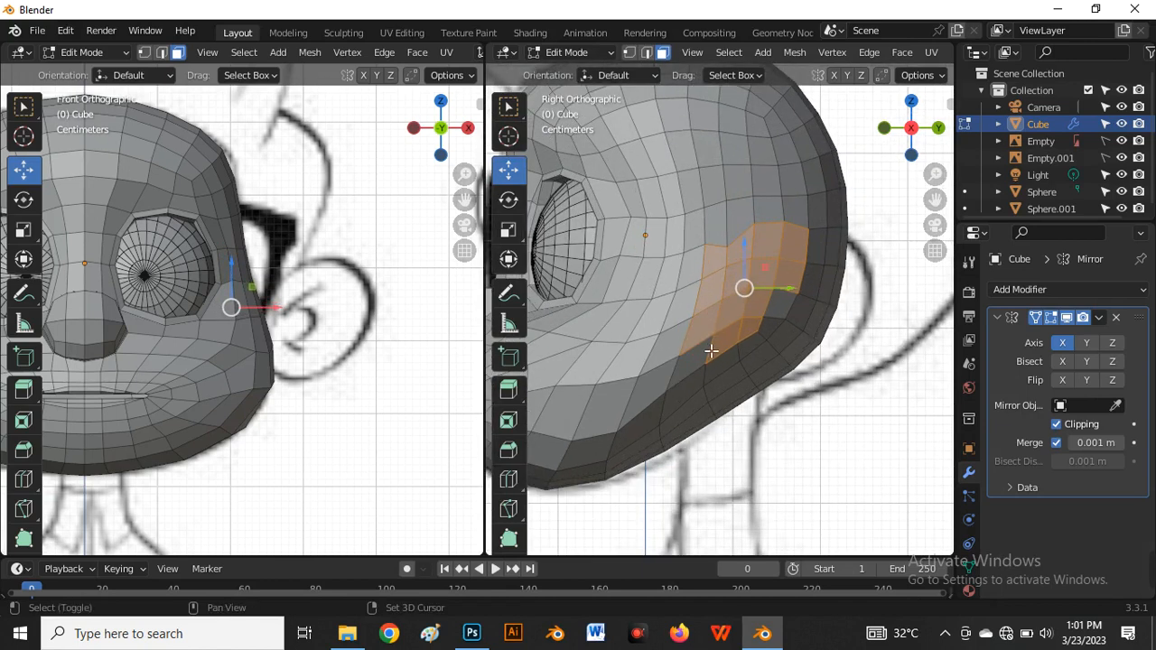
pyautogui.keyDown('shift'); pyautogui.click(704, 359); pyautogui.keyUp('shift')
pyautogui.hotkey('alt', 'z')
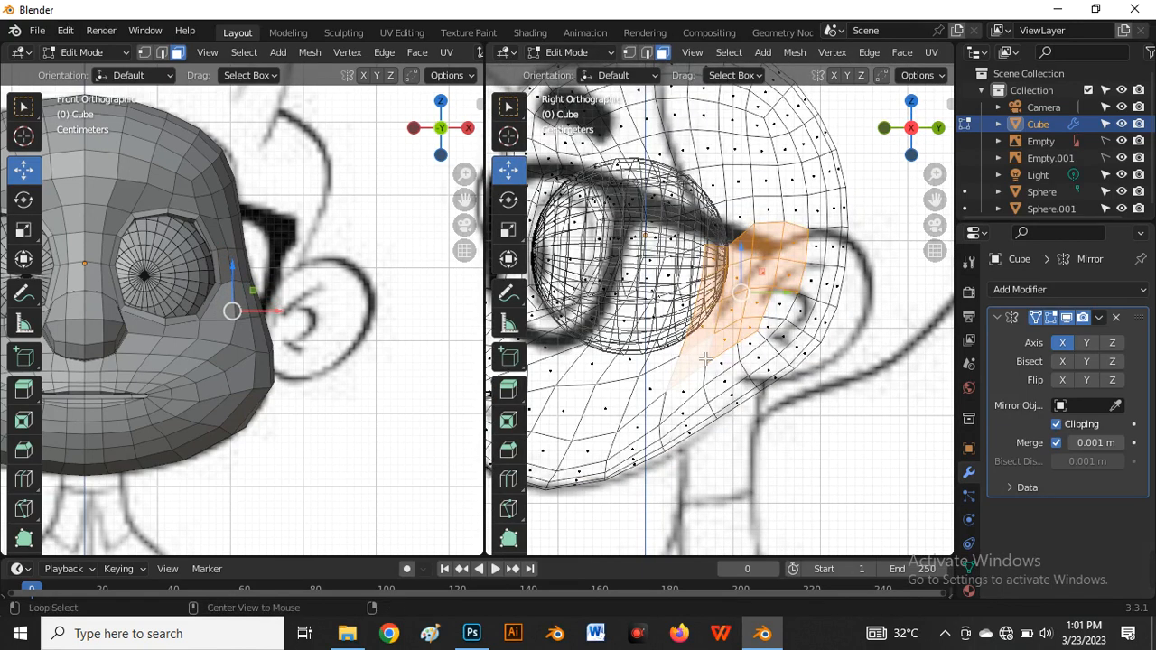
pyautogui.hotkey('alt', 'z')
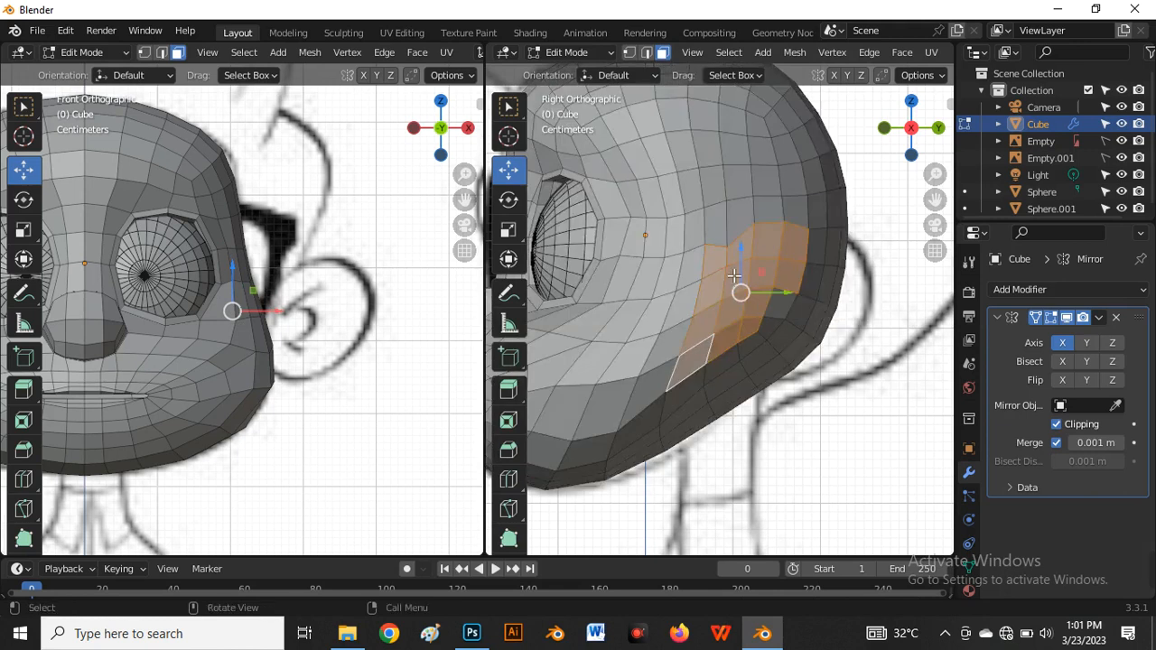
# Undo the selection of the face column in front of the ear patch
pyautogui.scroll(-4, 277, 289)
pyautogui.moveTo(685, 327); pyautogui.dragTo(677, 371, button='middle')
pyautogui.scroll(1, 677, 341)
pyautogui.hotkey('ctrl', 'z')
pyautogui.hotkey('ctrl', 'z')
pyautogui.hotkey('ctrl', 'z')
pyautogui.hotkey('ctrl', 'z')
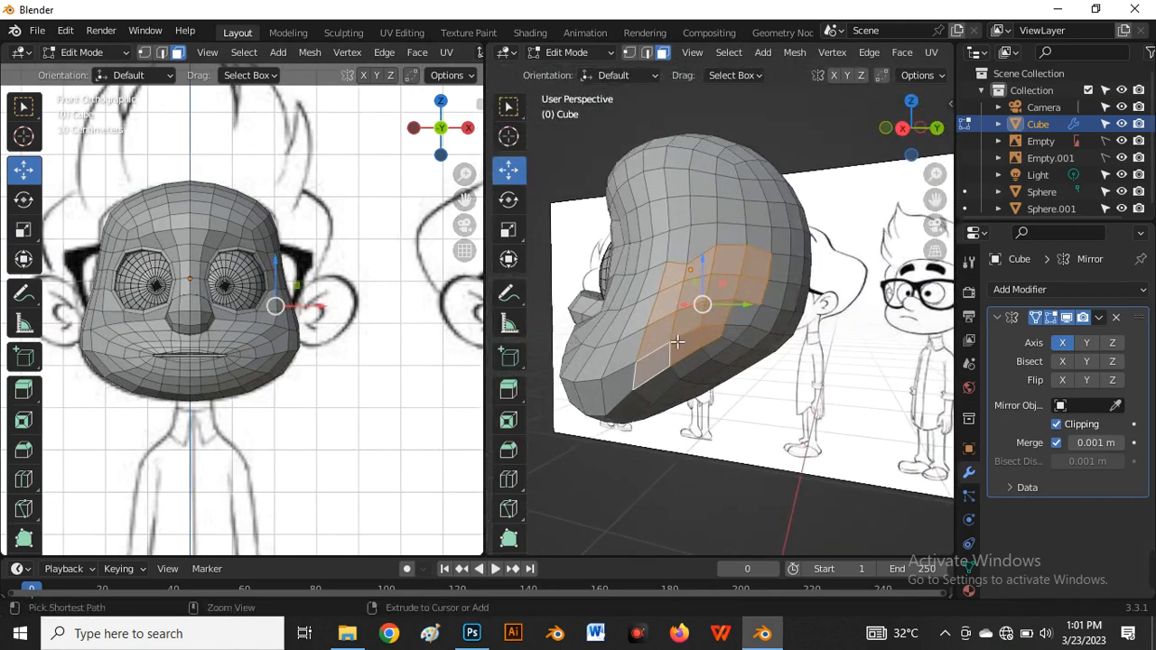
pyautogui.hotkey('ctrl', 'z')
pyautogui.hotkey('ctrl', 'z')
# Add the lower rear faces of the ear patch and the face below its front corner to the selection
pyautogui.moveTo(677, 341); pyautogui.dragTo(694, 354, button='middle')
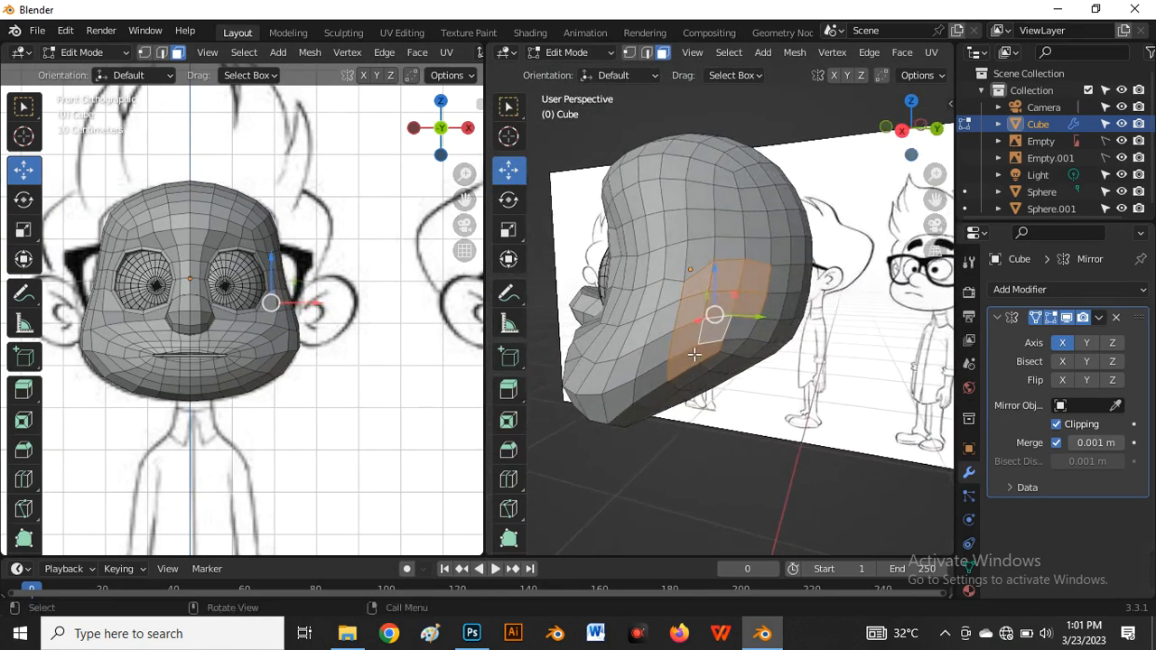
pyautogui.keyDown('shift'); pyautogui.click(752, 334); pyautogui.keyUp('shift')
pyautogui.scroll(4, 719, 361)
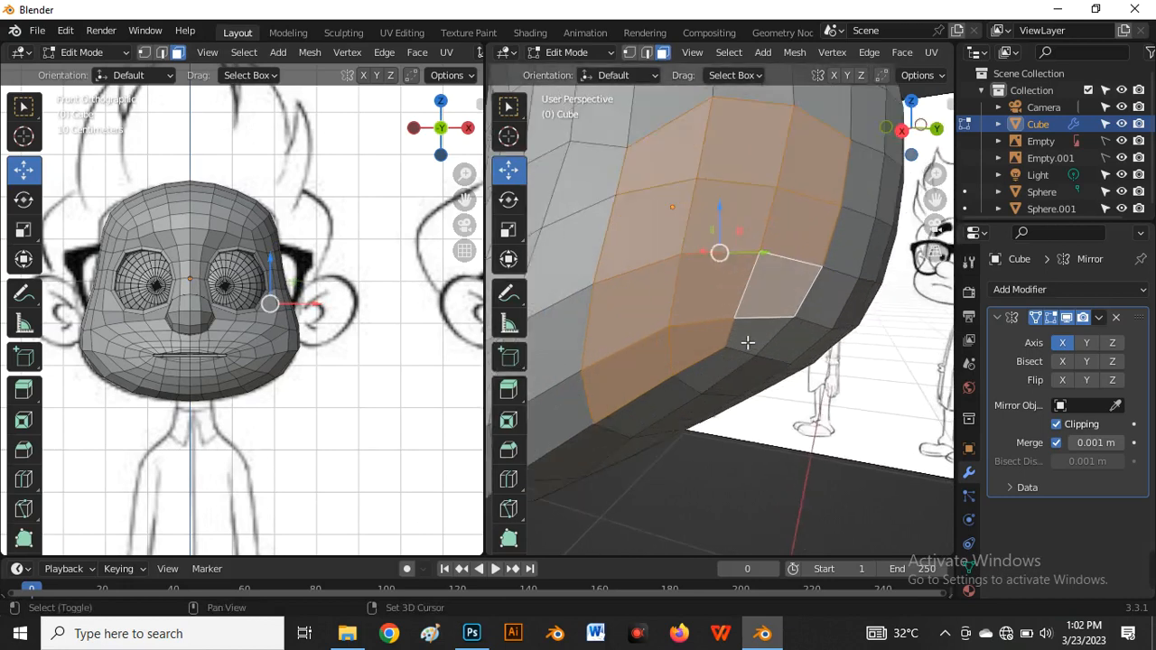
pyautogui.keyDown('shift'); pyautogui.click(737, 346); pyautogui.keyUp('shift')
pyautogui.keyDown('shift'); pyautogui.click(721, 359); pyautogui.keyUp('shift')
pyautogui.keyDown('shift'); pyautogui.click(665, 401); pyautogui.keyUp('shift')
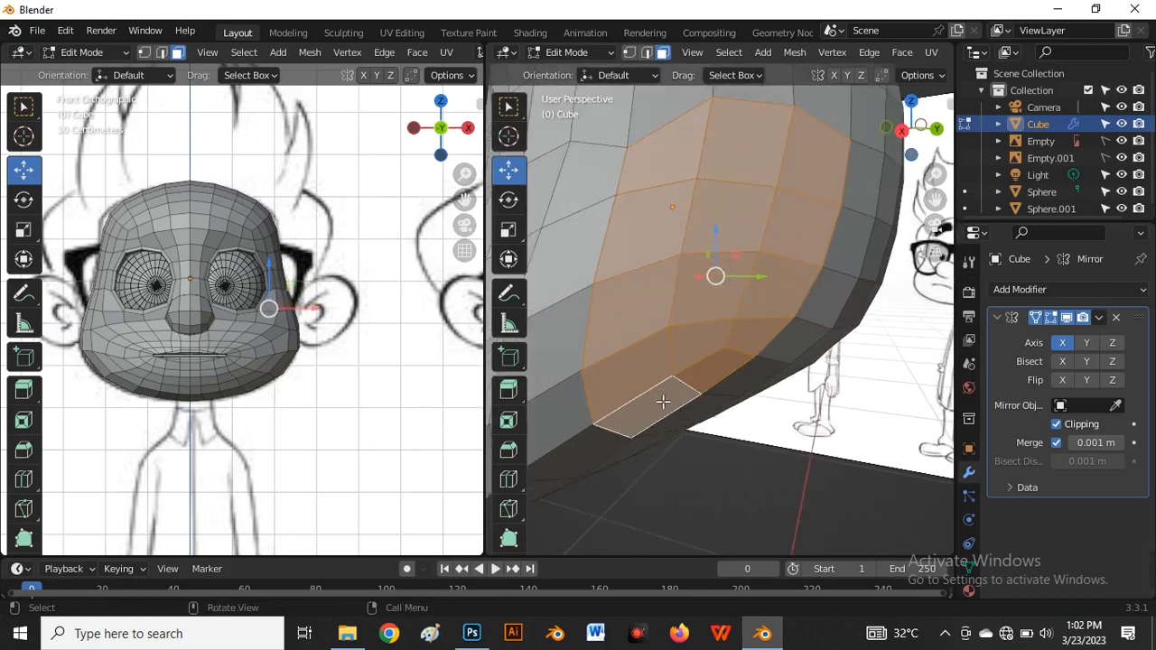
# Extrude the selected ear patch, leaving the new faces in place on the side of the head
pyautogui.scroll(-5, 664, 402)
pyautogui.moveTo(664, 402); pyautogui.dragTo(658, 358, button='middle')
pyautogui.press('`')
pyautogui.click(769, 358)
pyautogui.scroll(2, 735, 336)
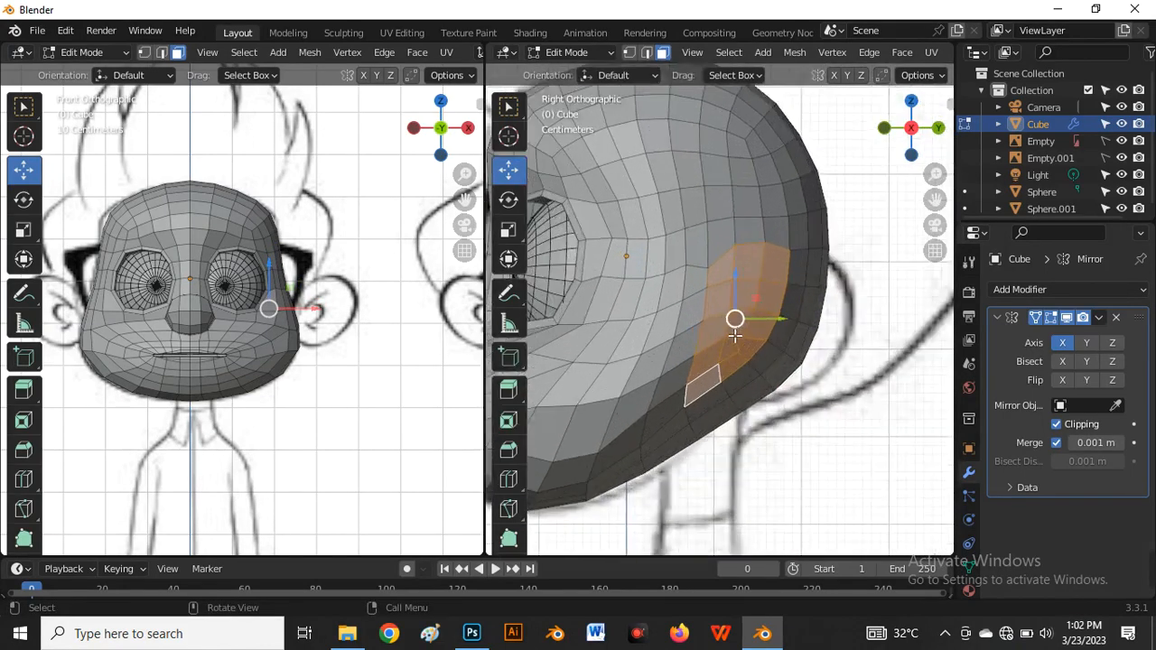
pyautogui.scroll(1, 714, 327)
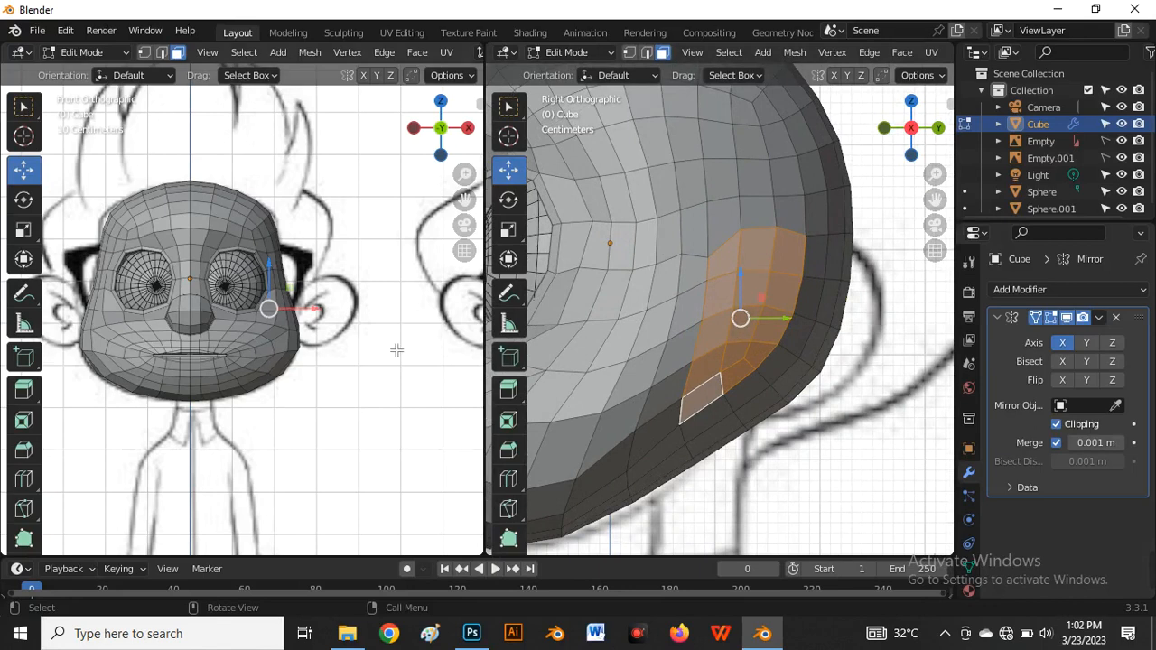
pyautogui.scroll(-1, 298, 313)
pyautogui.press('e')
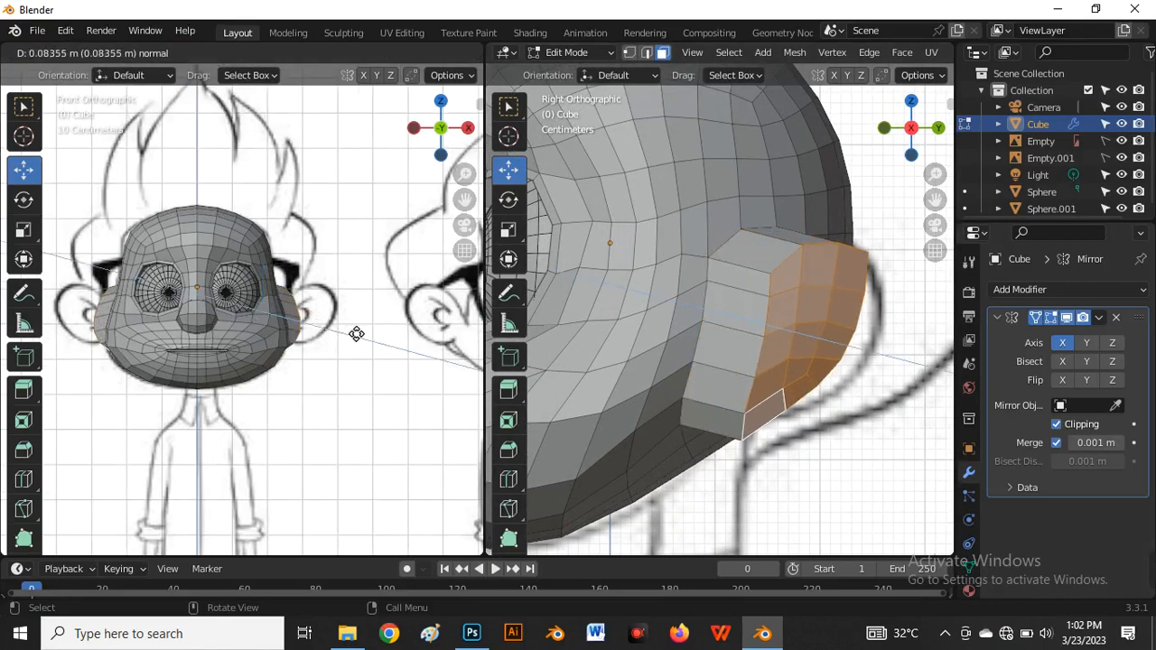
pyautogui.rightClick(352, 330)
pyautogui.scroll(2, 306, 321)
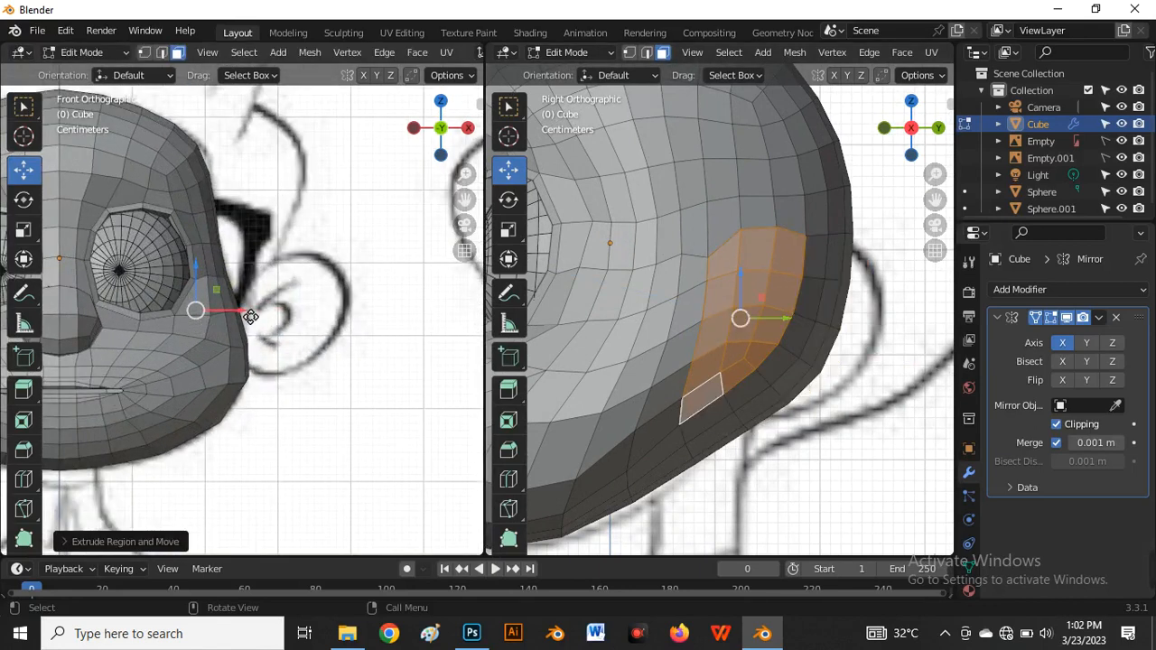
# Try moving the extruded ear faces outward along X and rotating them about the Z axis to face forward
pyautogui.moveTo(250, 316); pyautogui.dragTo(332, 314)
pyautogui.moveTo(692, 353)
pyautogui.mouseDown(button='middle')
pyautogui.moveTo(758, 362)
pyautogui.moveTo(704, 490)
pyautogui.moveTo(662, 484)
pyautogui.moveTo(727, 483)
pyautogui.mouseUp(button='middle')
pyautogui.press('r')
pyautogui.press('z')
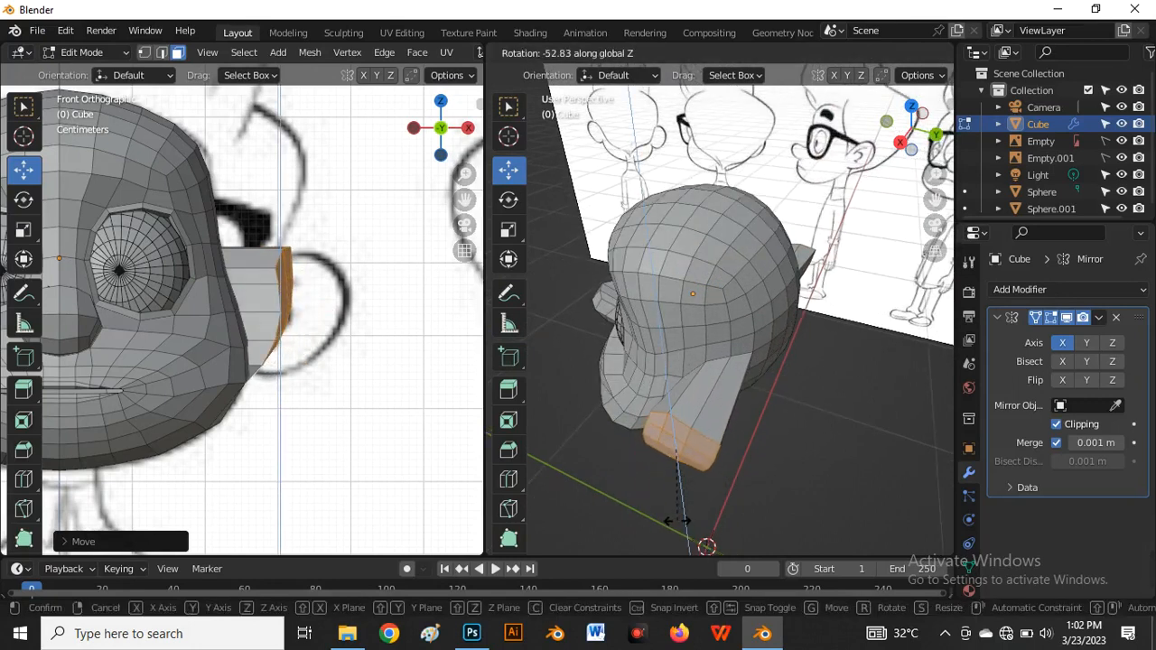
pyautogui.click(633, 542)
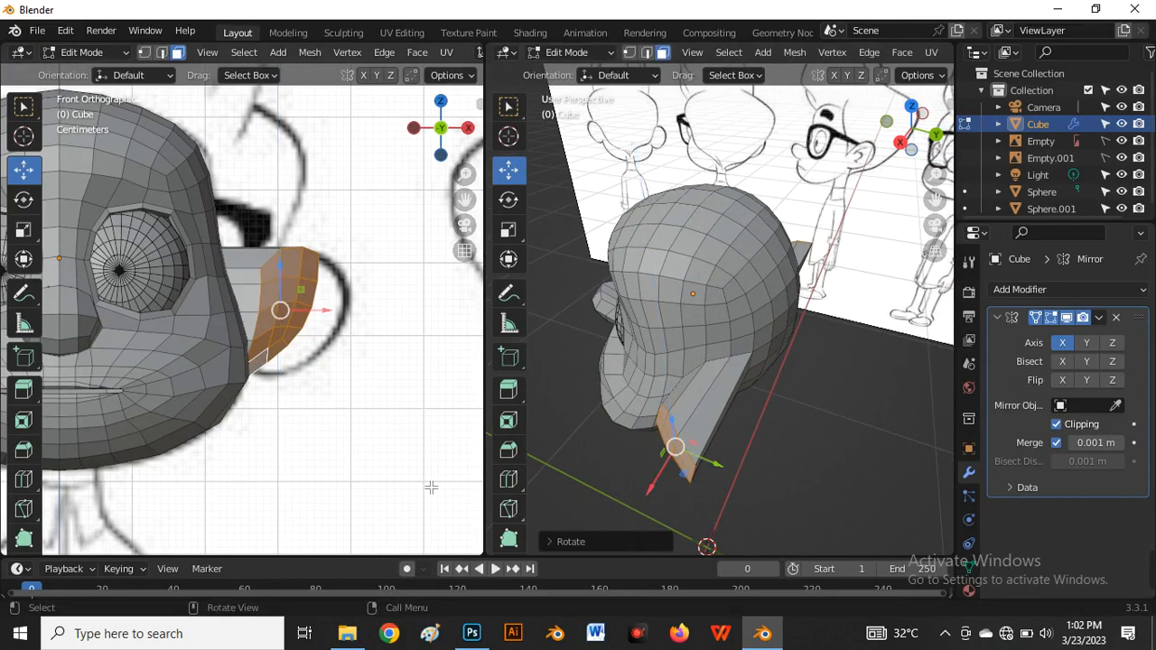
# Try shifting the rotated faces back toward the head and extruding them again about 0.093 m along X
pyautogui.scroll(3, 330, 334)
pyautogui.press('g')
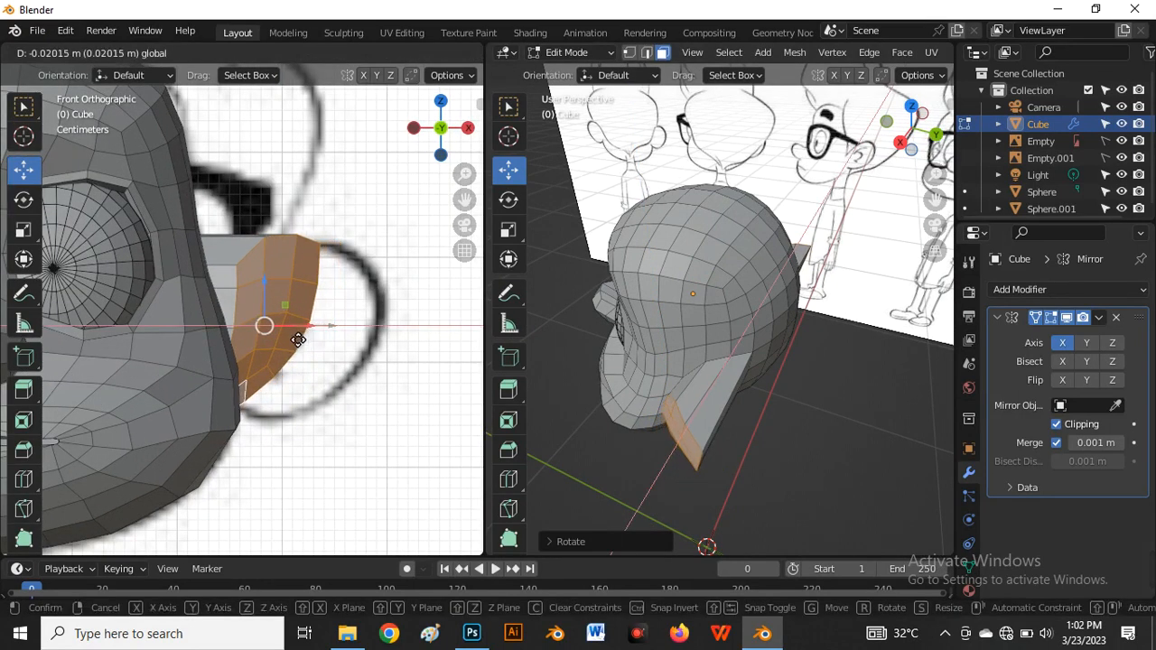
pyautogui.click(275, 343)
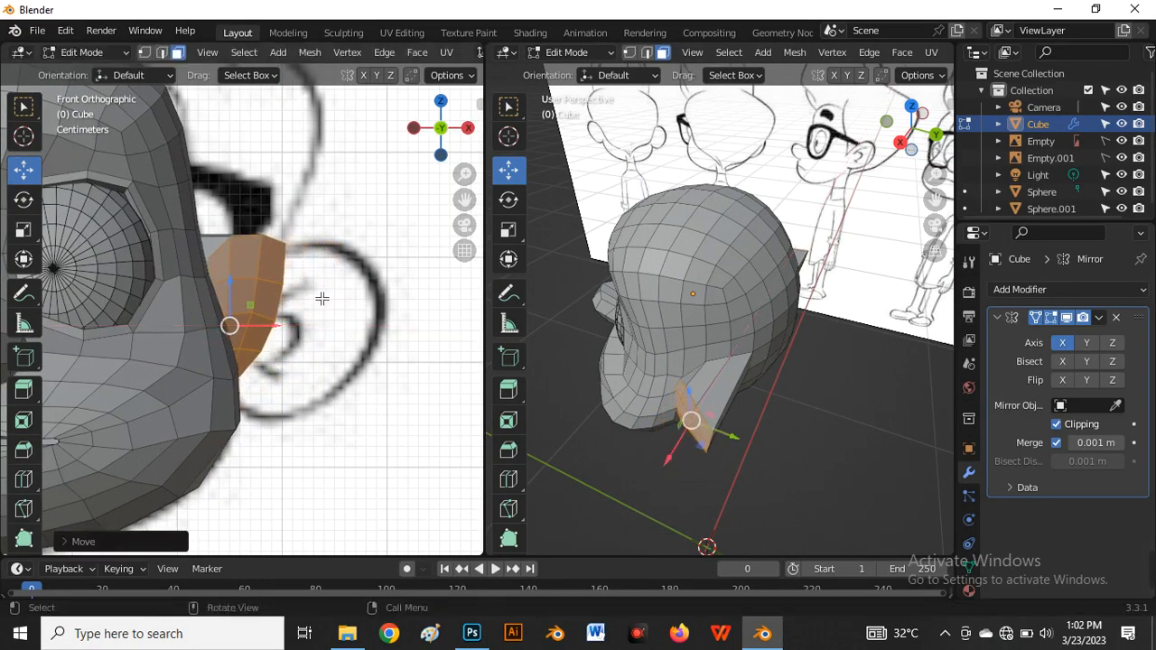
pyautogui.scroll(-3, 323, 298)
pyautogui.moveTo(695, 420); pyautogui.dragTo(695, 362, button='middle')
pyautogui.scroll(2, 334, 323)
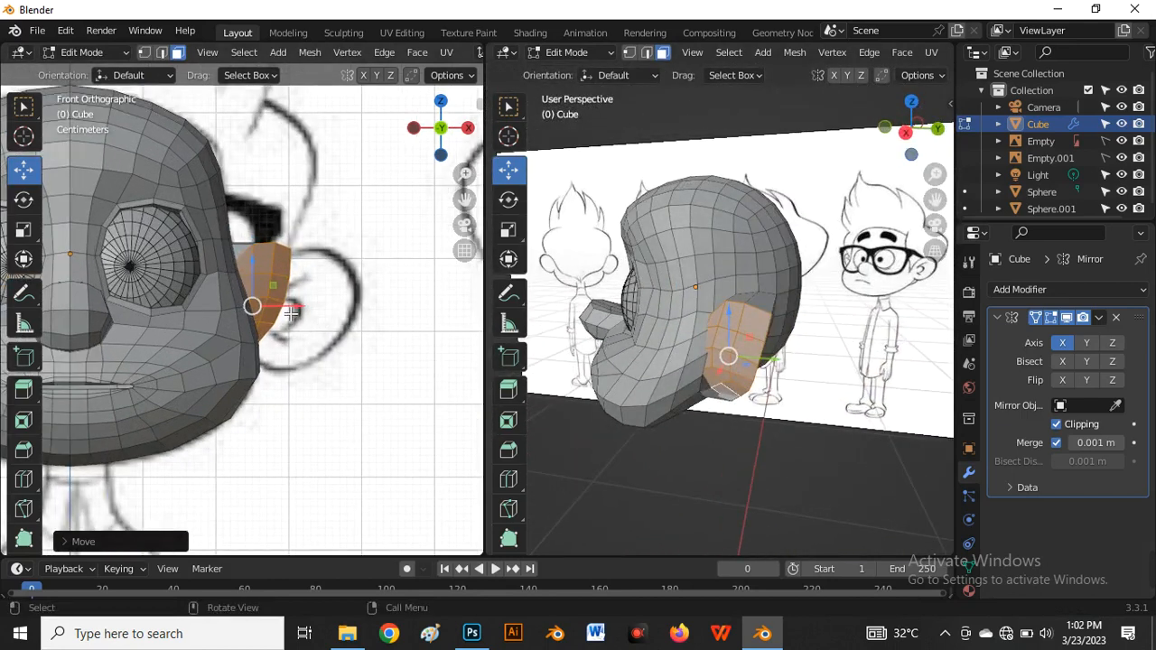
pyautogui.press('e')
pyautogui.press('x')
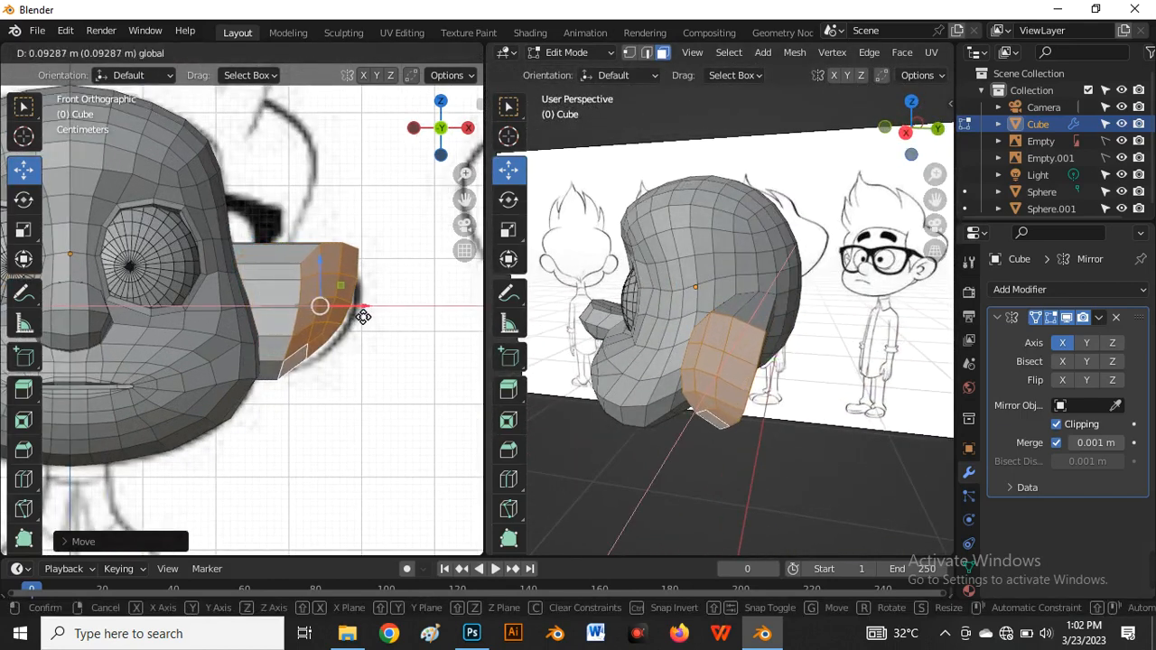
pyautogui.click(364, 316)
# Inspect the extruded ear from behind and from the side against the reference drawings
pyautogui.moveTo(637, 369)
pyautogui.mouseDown(button='middle')
pyautogui.moveTo(671, 358)
pyautogui.moveTo(652, 359)
pyautogui.mouseUp(button='middle')
pyautogui.press('`')
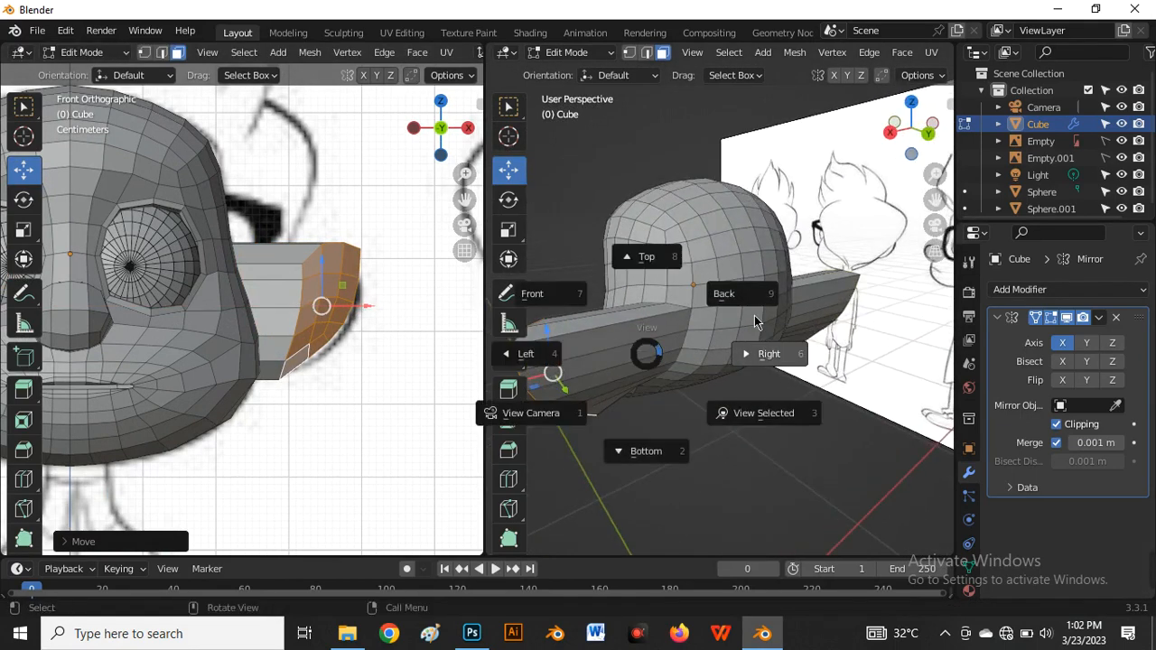
pyautogui.click(755, 322)
pyautogui.hotkey('alt', 'z')
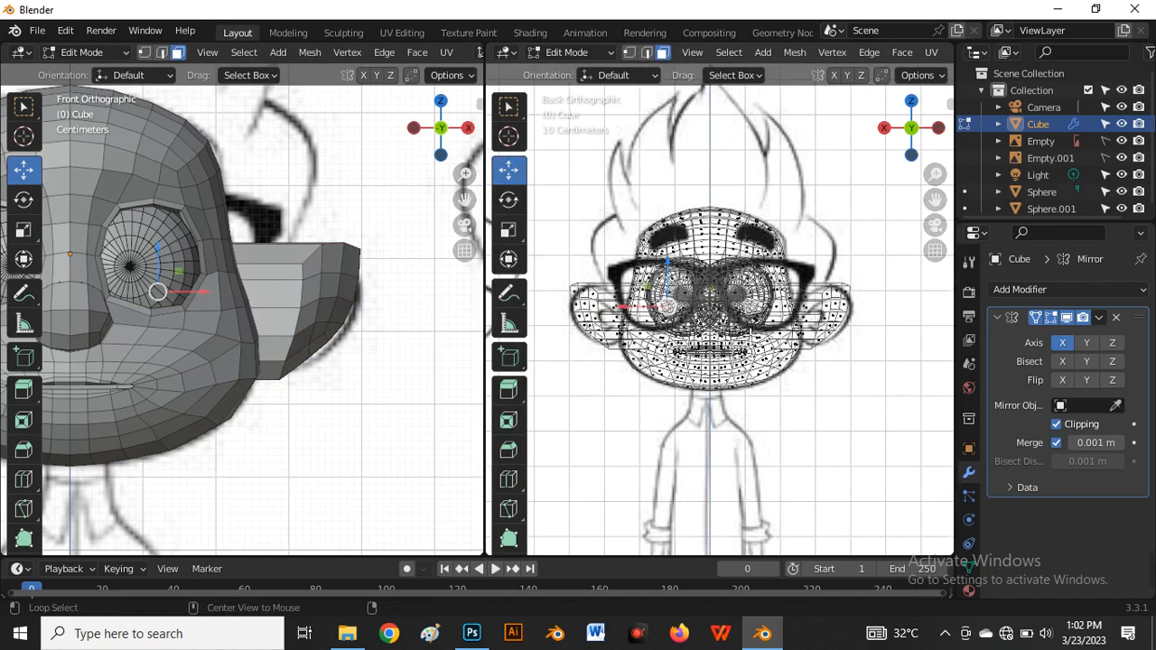
pyautogui.moveTo(755, 367); pyautogui.dragTo(713, 354, button='middle')
pyautogui.hotkey('alt', 'z')
pyautogui.scroll(-4, 762, 361)
pyautogui.scroll(5, 712, 359)
pyautogui.press('`')
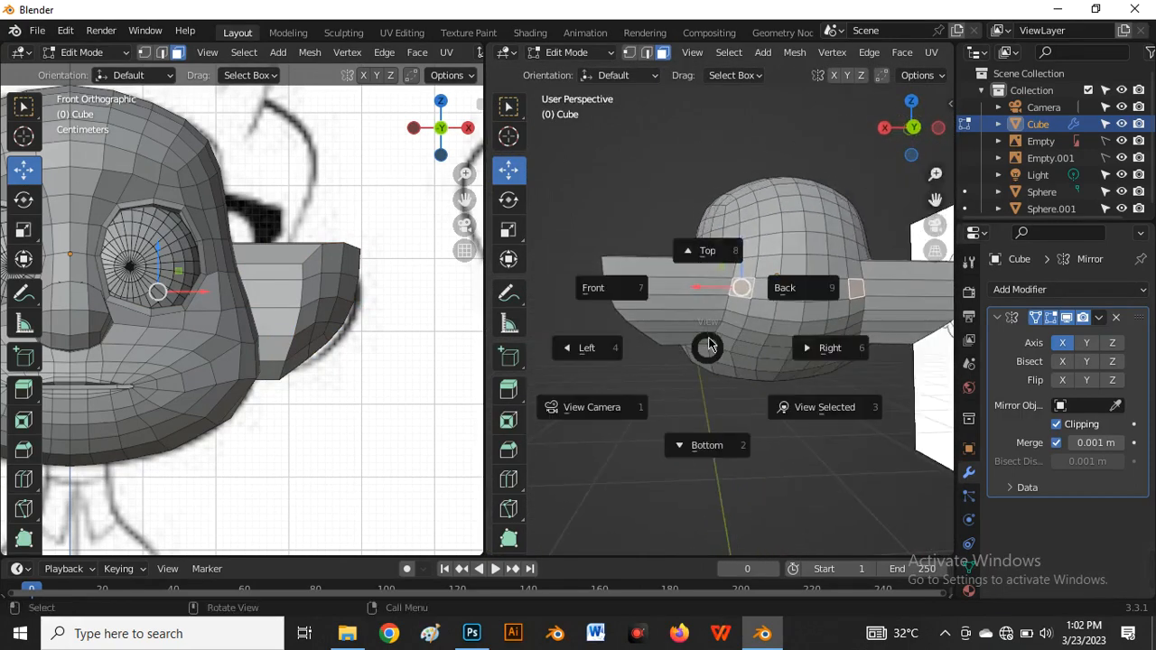
pyautogui.click(828, 346)
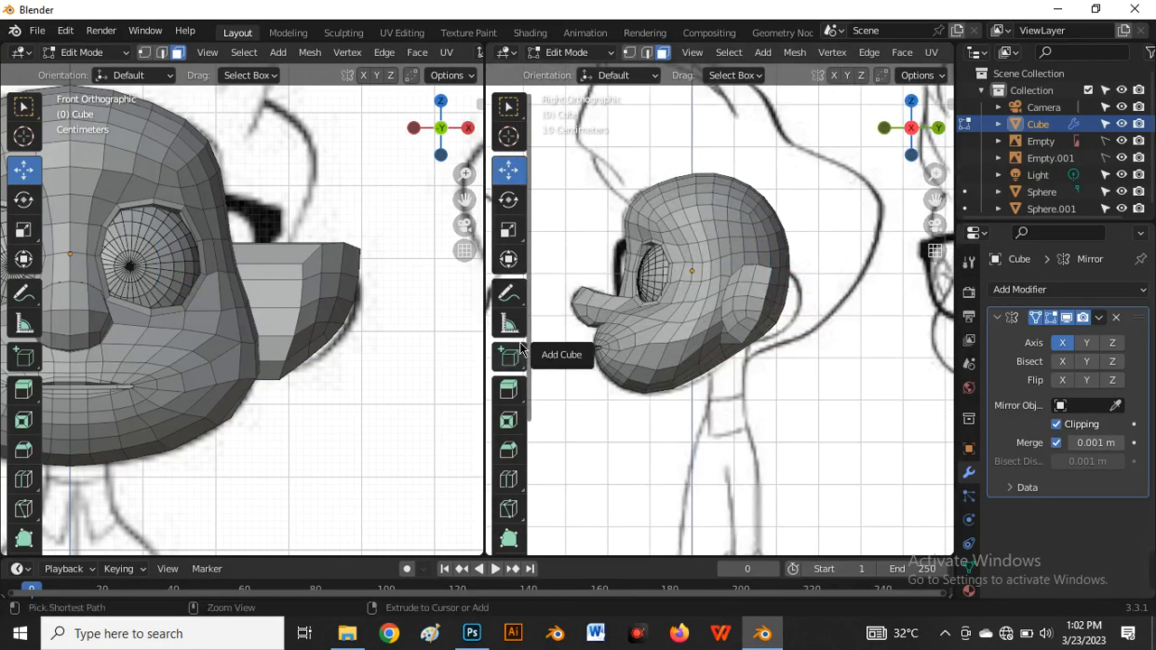
# Undo the second ear extrusion and the earlier moves and rotation, back to the flush ear patch
pyautogui.hotkey('ctrl', 'z')
pyautogui.hotkey('ctrl', 'z')
pyautogui.hotkey('ctrl', 'z')
pyautogui.hotkey('ctrl', 'z')
pyautogui.hotkey('ctrl', 'z')
pyautogui.hotkey('ctrl', 'z')
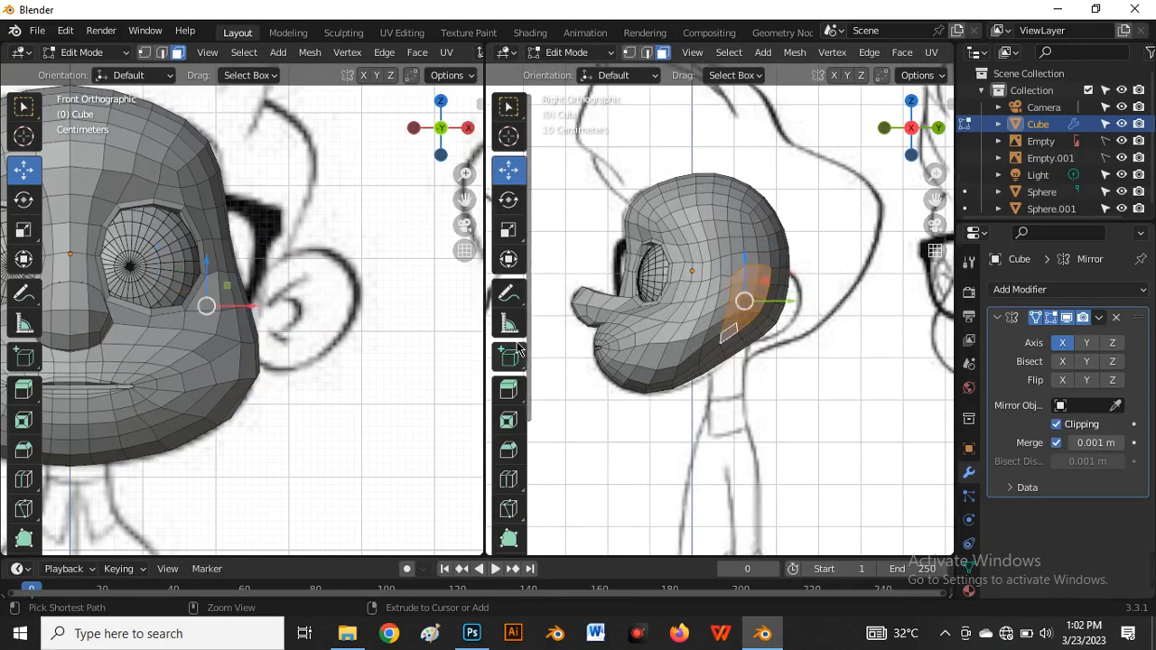
# Pull the extruded ear faces outward from the side of the head along X
pyautogui.scroll(4, 686, 334)
pyautogui.scroll(-2, 774, 344)
pyautogui.moveTo(773, 344); pyautogui.dragTo(791, 361, button='middle')
pyautogui.moveTo(795, 342); pyautogui.dragTo(803, 370)
pyautogui.moveTo(804, 371); pyautogui.dragTo(739, 402, button='middle')
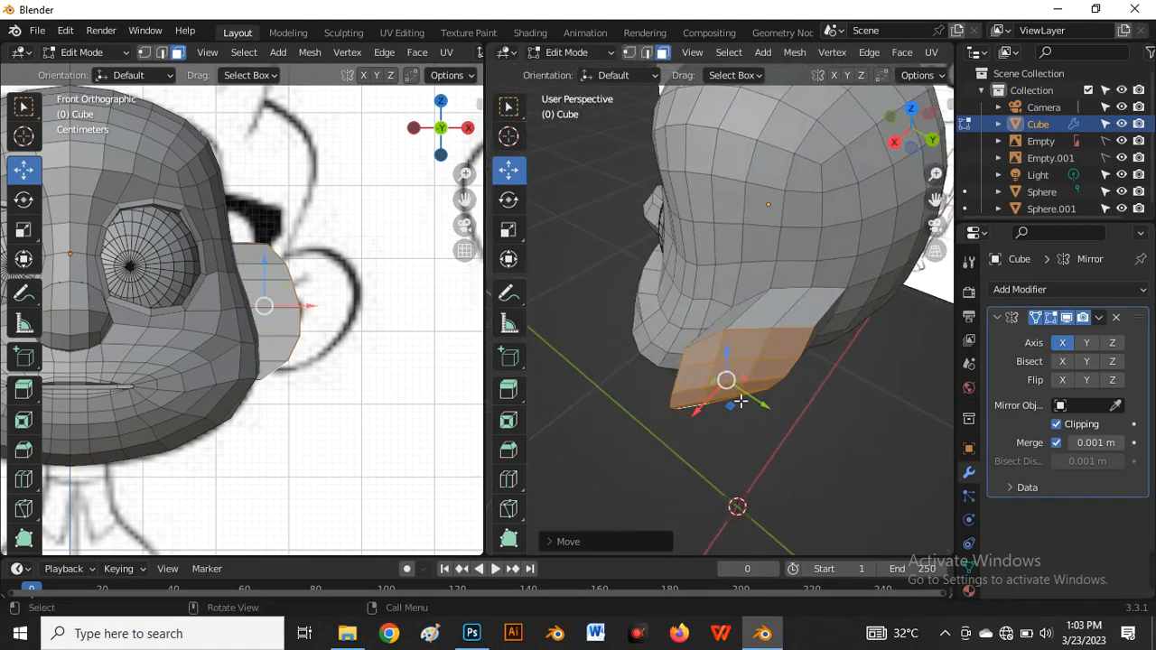
# Flatten the ear faces with LoopTools and rotate them about the Z axis to face forward
pyautogui.rightClick(733, 359)
pyautogui.moveTo(686, 242)
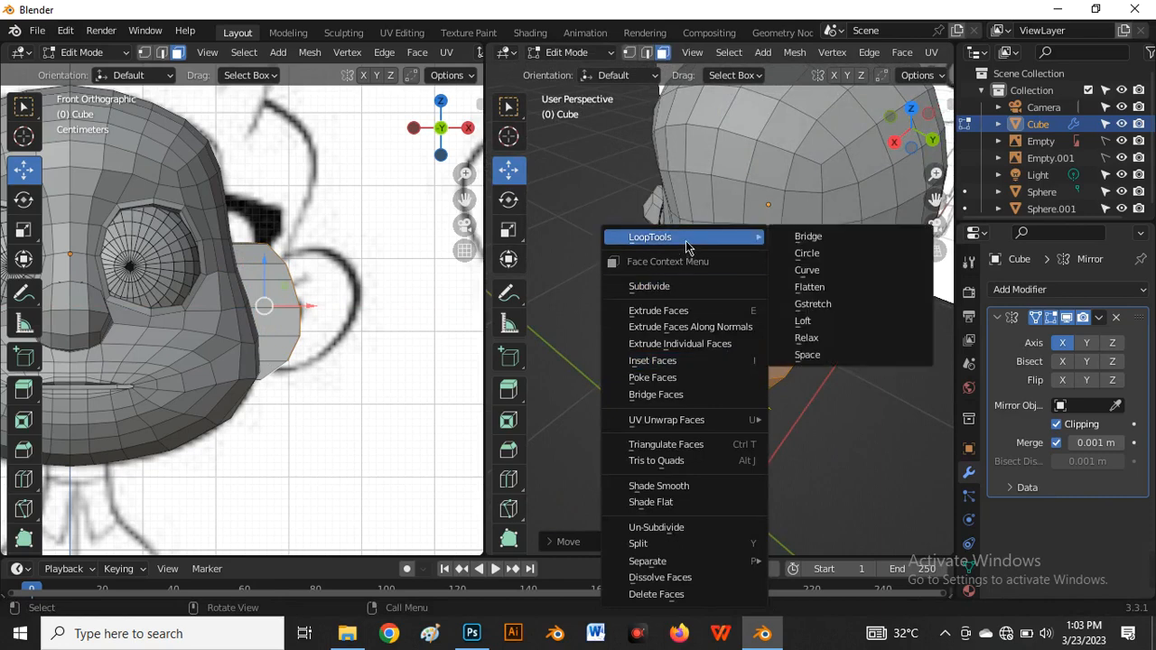
pyautogui.click(829, 287)
pyautogui.moveTo(829, 291); pyautogui.dragTo(782, 346, button='middle')
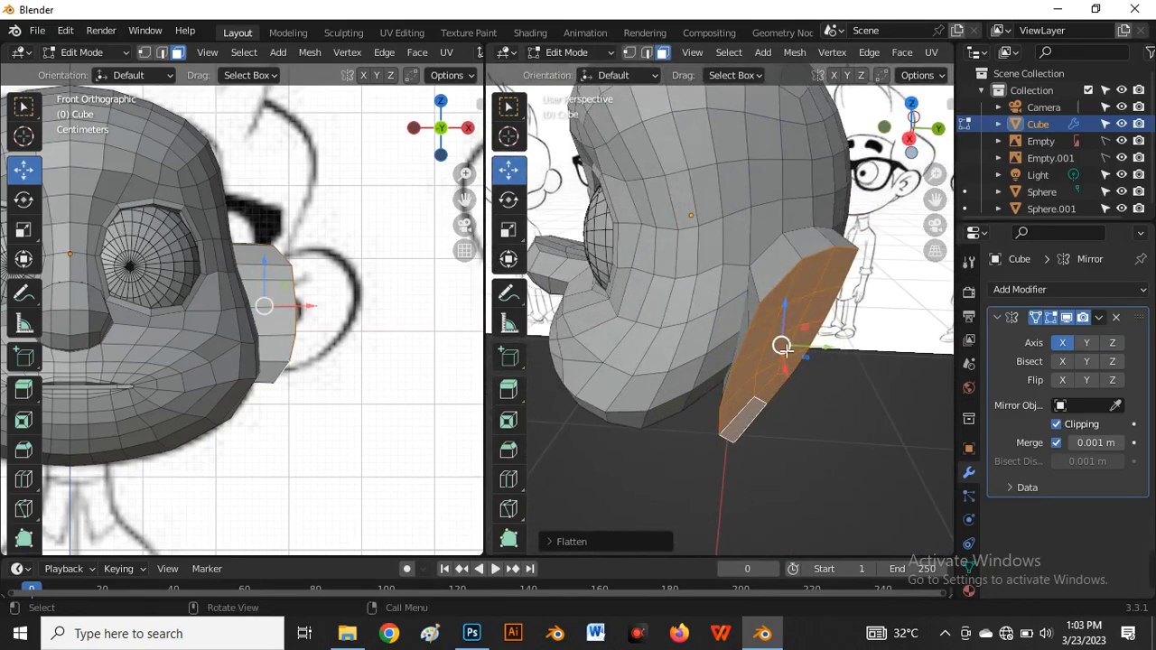
pyautogui.press('r')
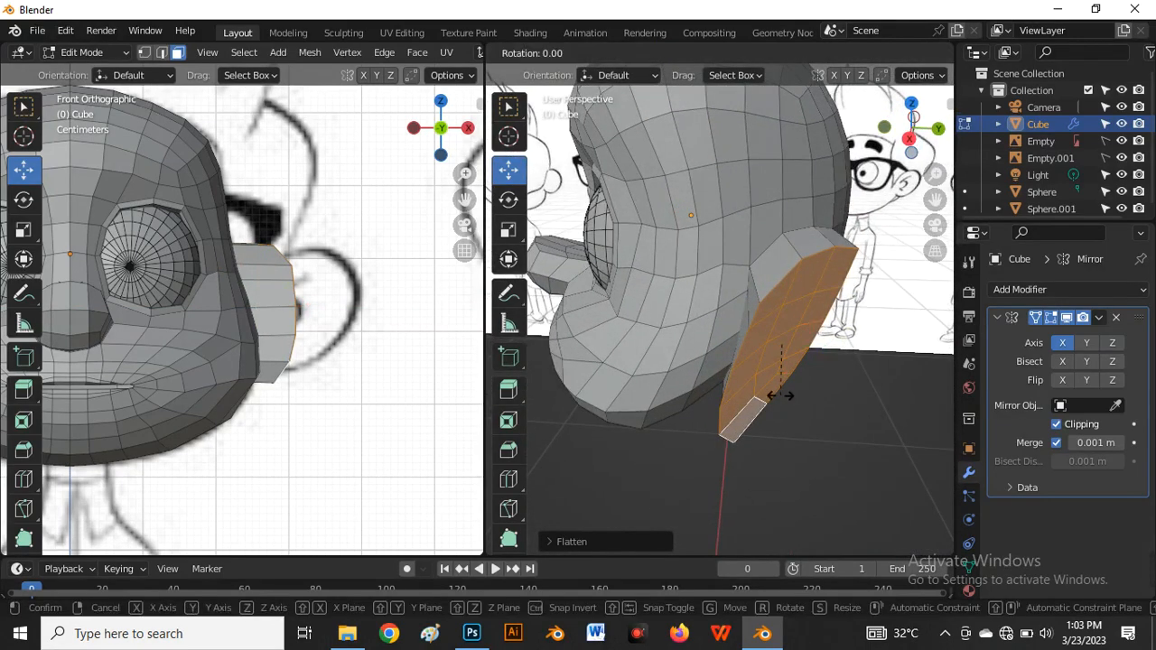
pyautogui.press('z')
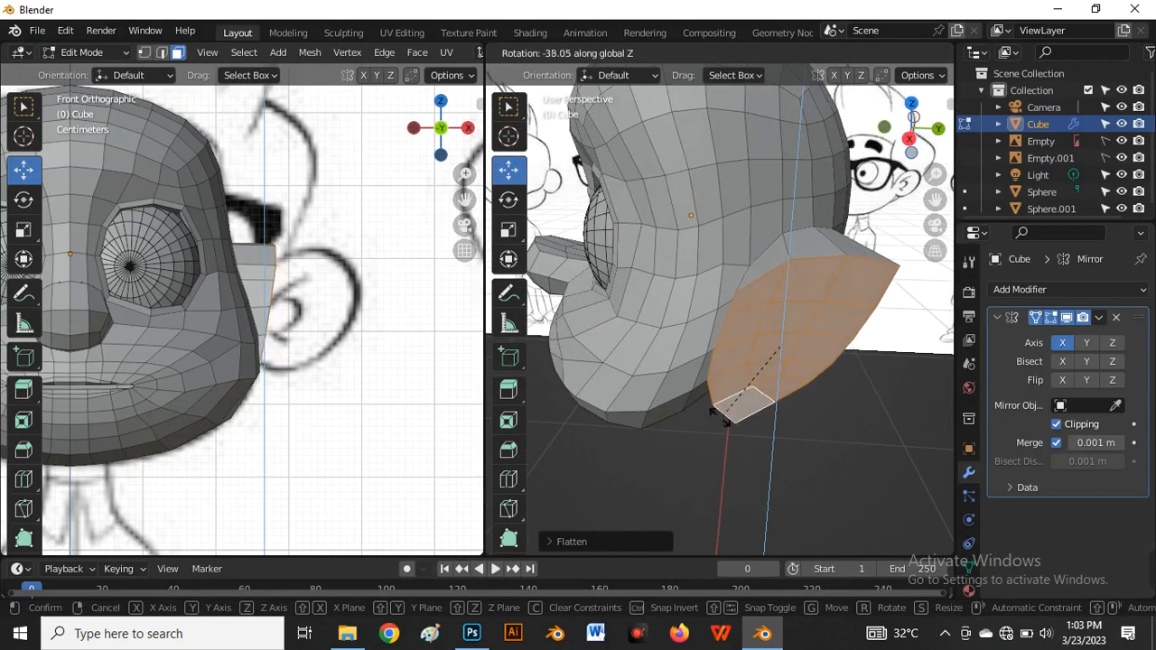
pyautogui.click(607, 384)
# Shift the flattened ear faces slightly outward along X and about 0.03 m toward the back of the head along Y
pyautogui.moveTo(607, 383); pyautogui.dragTo(697, 399, button='middle')
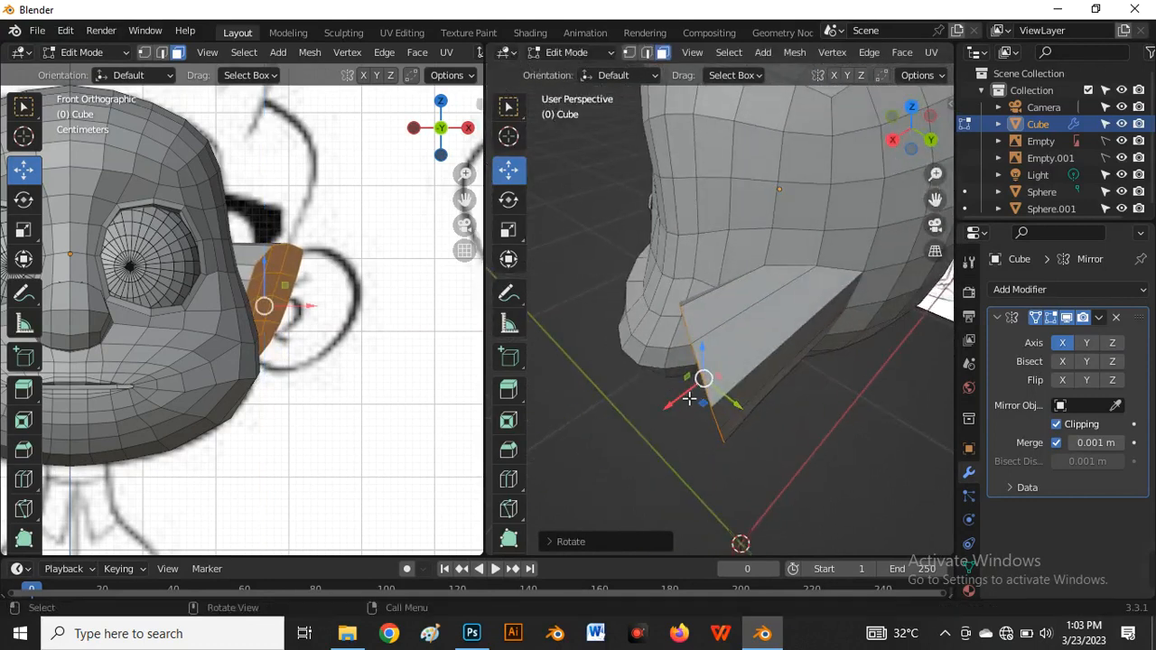
pyautogui.press('g')
pyautogui.click(699, 389)
pyautogui.press('g')
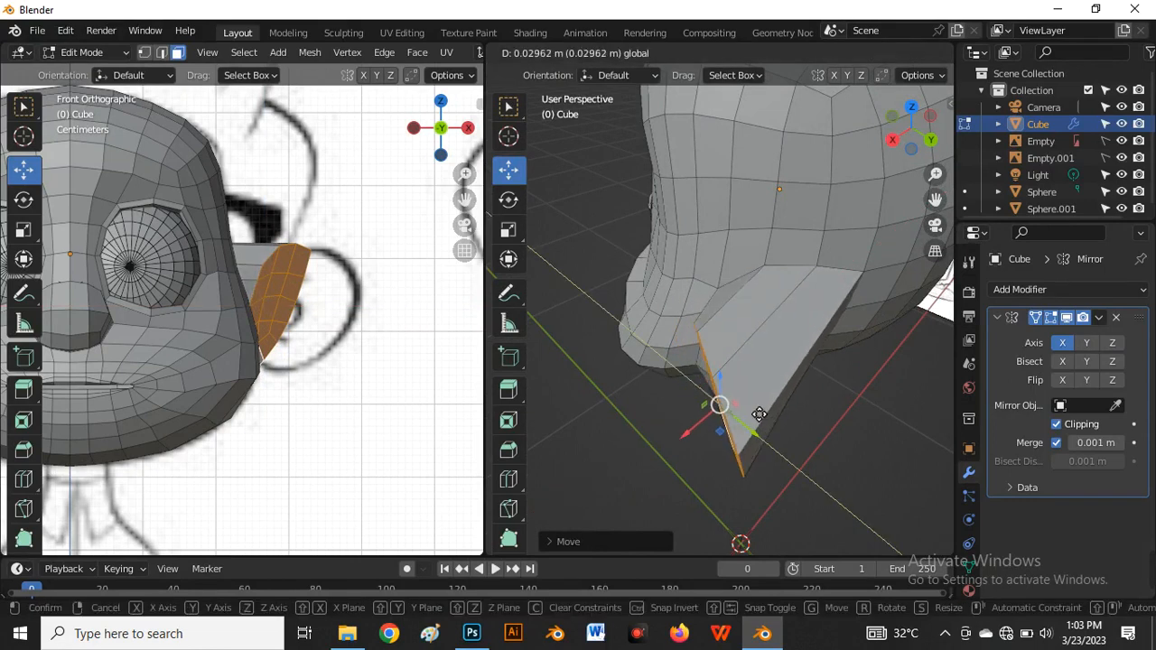
pyautogui.click(765, 414)
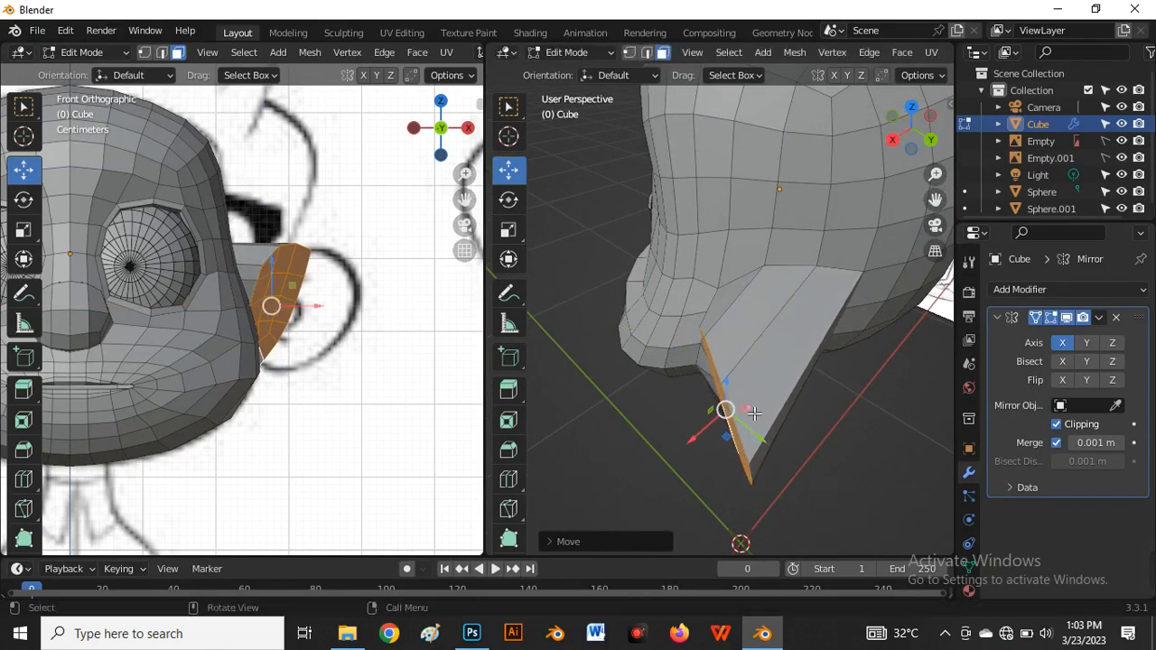
# Rotate the flattened ear faces by about -7 degrees around the global Z axis
pyautogui.moveTo(754, 413); pyautogui.dragTo(810, 337, button='middle')
pyautogui.press('g')
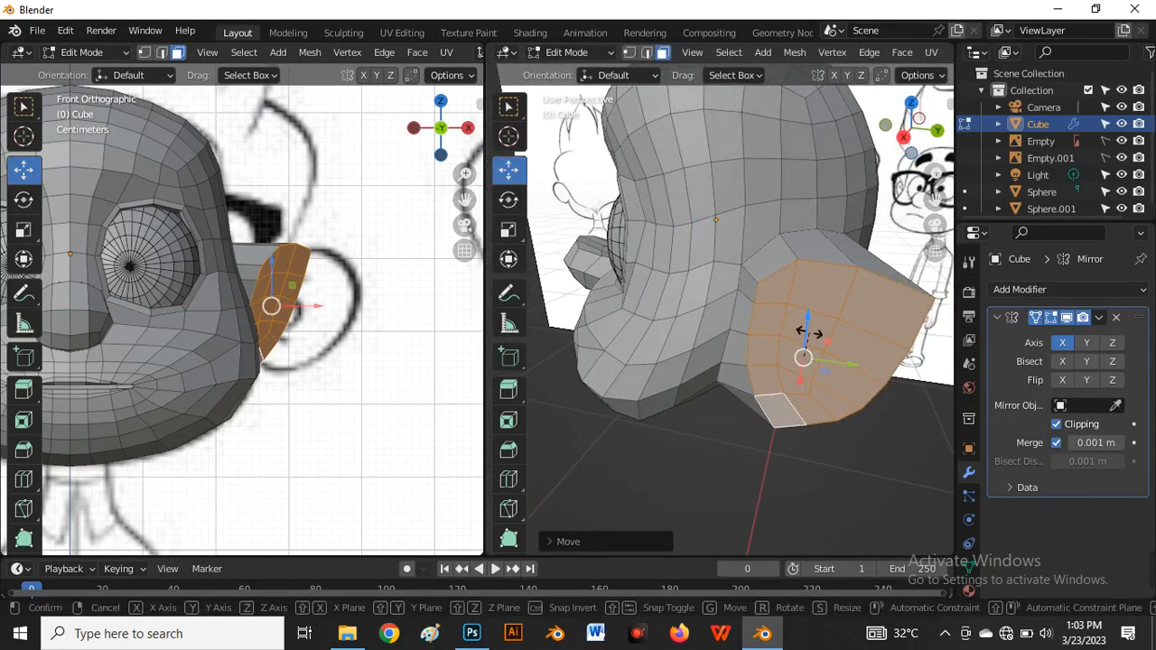
pyautogui.press('z')
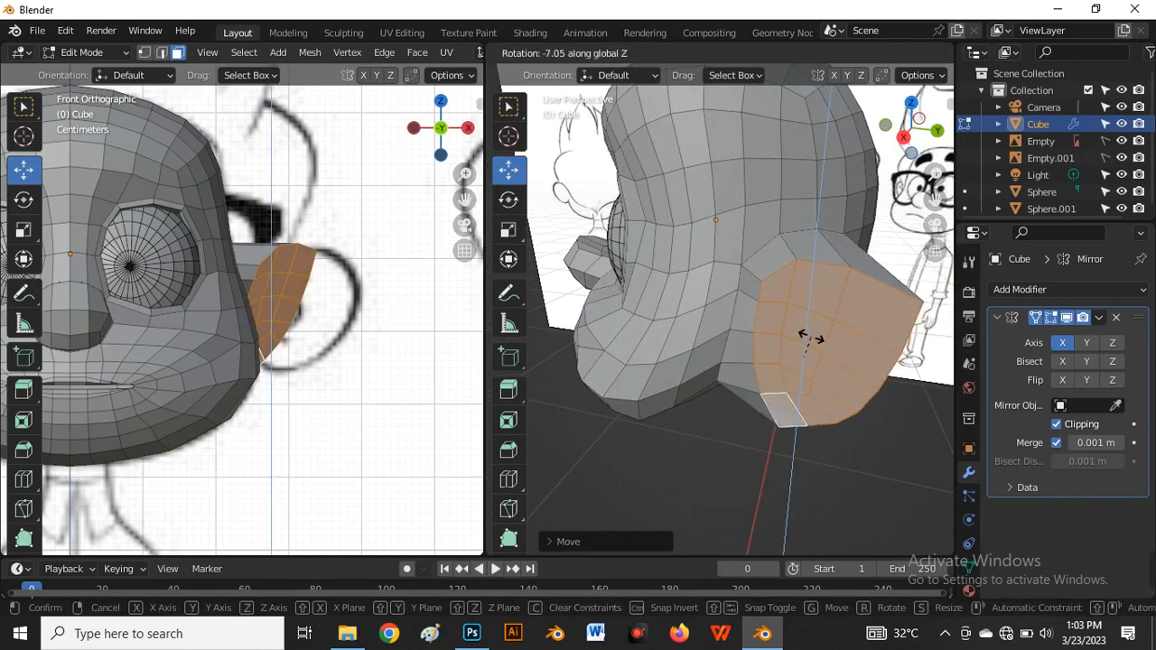
pyautogui.click(815, 341)
# Adjust the vertex at the lower front edge of the ear along X
pyautogui.moveTo(816, 341); pyautogui.dragTo(761, 432, button='middle')
pyautogui.click(804, 403)
pyautogui.scroll(2, 789, 376)
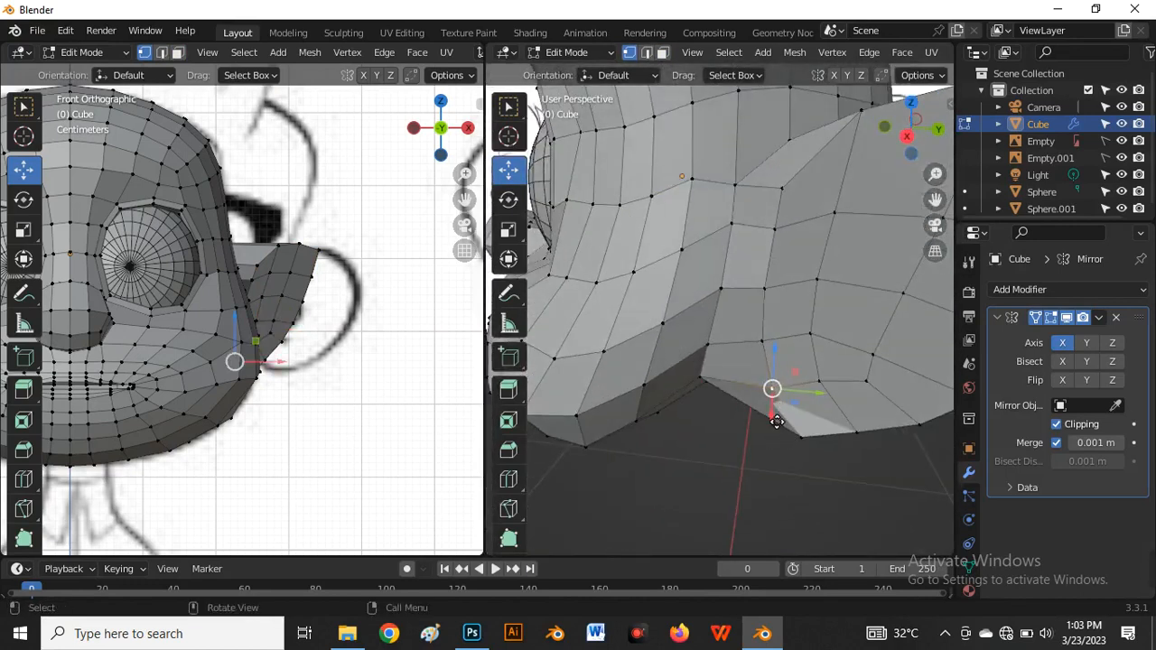
pyautogui.moveTo(777, 422); pyautogui.dragTo(770, 398)
# Move the two vertices at the lower end of the ear forward in the right side view
pyautogui.moveTo(770, 398); pyautogui.dragTo(803, 366, button='middle')
pyautogui.press('`')
pyautogui.click(921, 338)
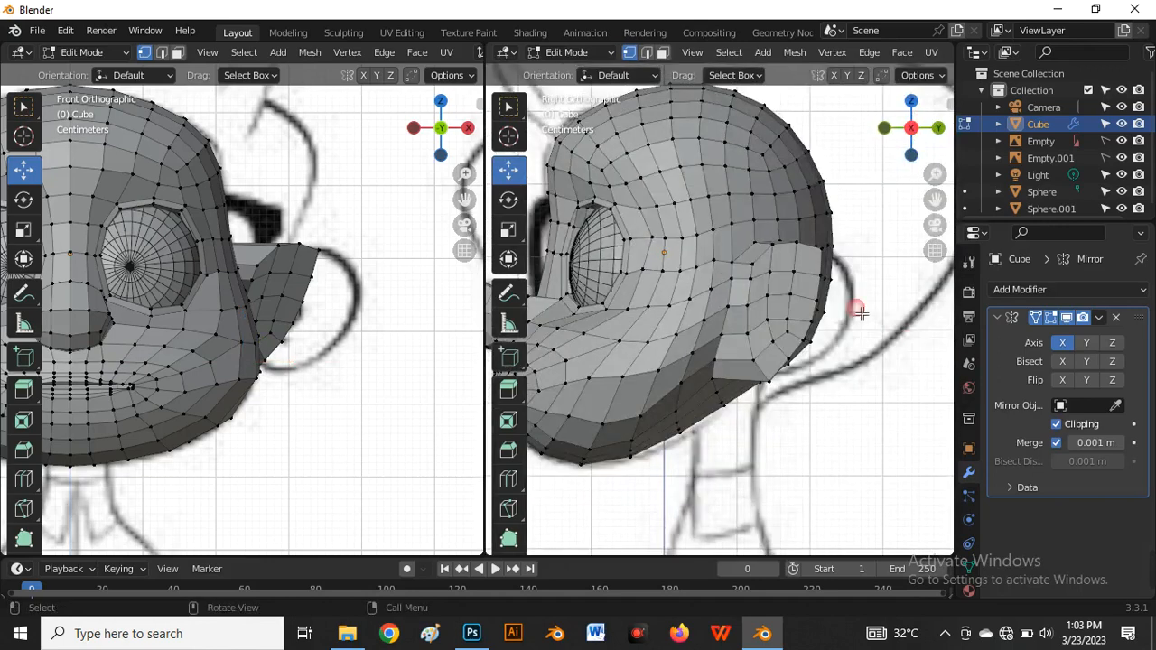
pyautogui.scroll(5, 757, 372)
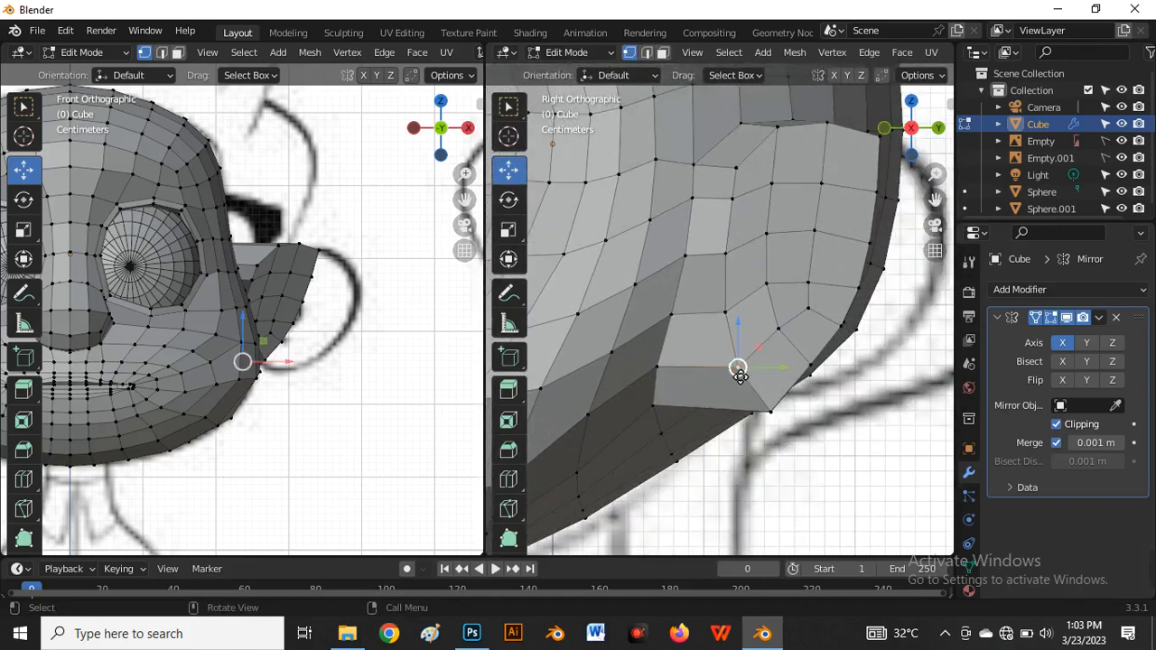
pyautogui.moveTo(739, 372); pyautogui.dragTo(723, 363)
pyautogui.moveTo(781, 421); pyautogui.dragTo(741, 411)
# Nudge the vertices at the upper front corner of the ear to smooth its transition into the head
pyautogui.scroll(-3, 737, 406)
pyautogui.scroll(3, 741, 268)
pyautogui.click(722, 294)
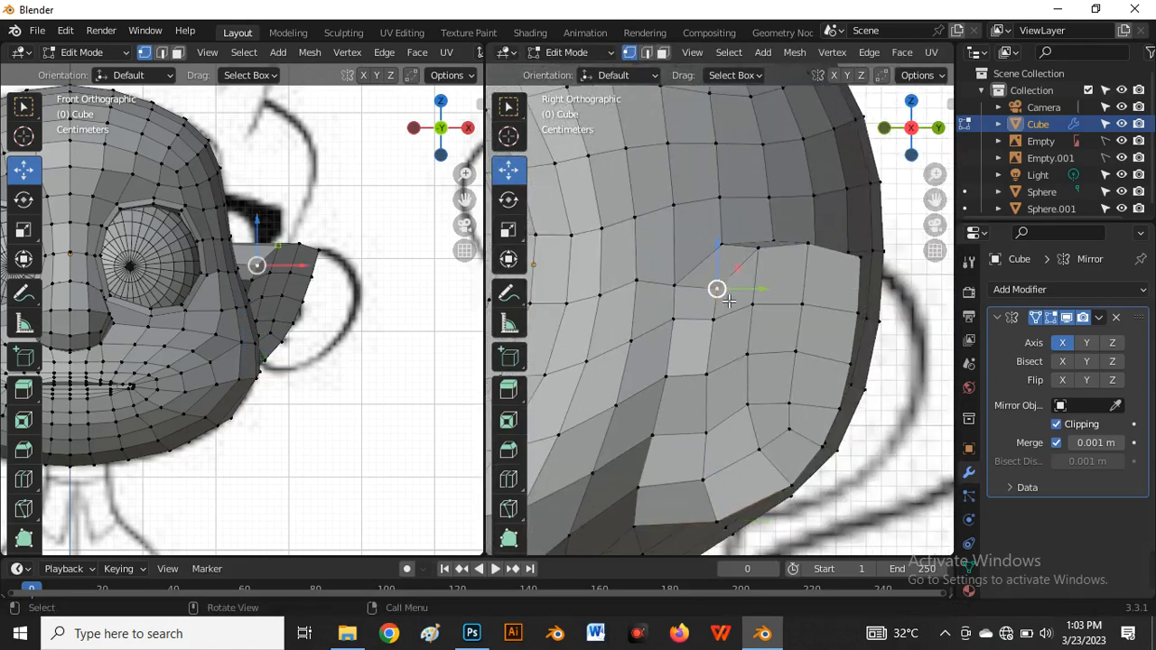
pyautogui.moveTo(727, 303); pyautogui.dragTo(718, 296)
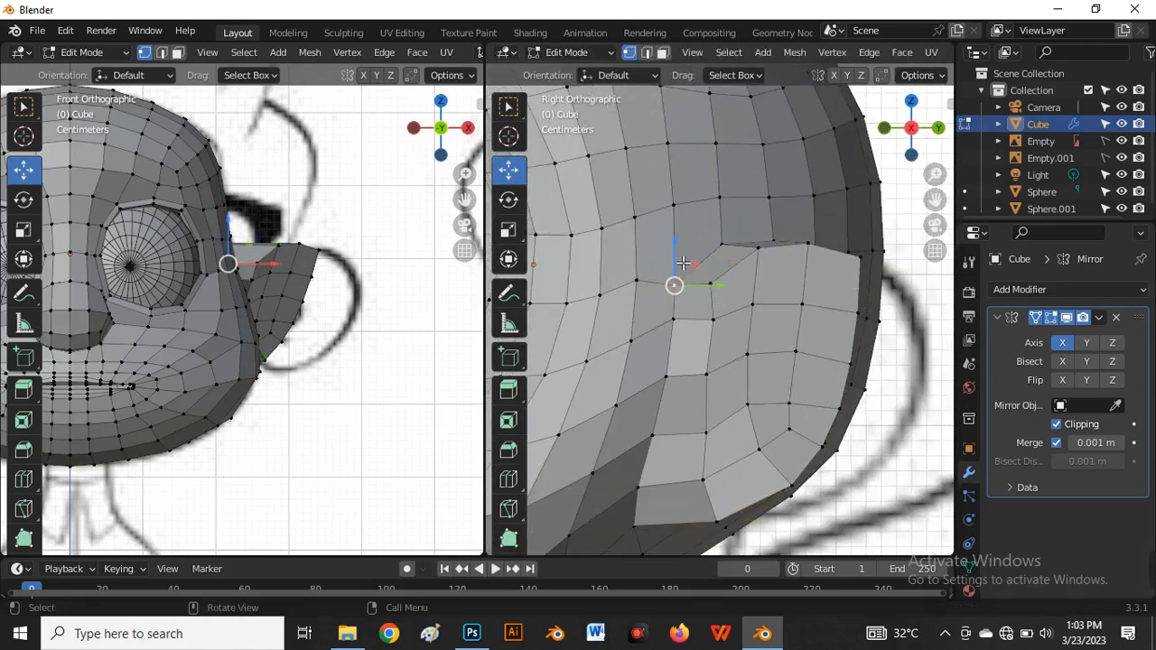
pyautogui.moveTo(682, 262); pyautogui.dragTo(685, 252)
# Nudge two vertices on the inner front faces of the ear to smooth where it joins the head
pyautogui.moveTo(720, 222); pyautogui.dragTo(813, 294, button='middle')
pyautogui.scroll(3, 784, 290)
pyautogui.click(780, 289)
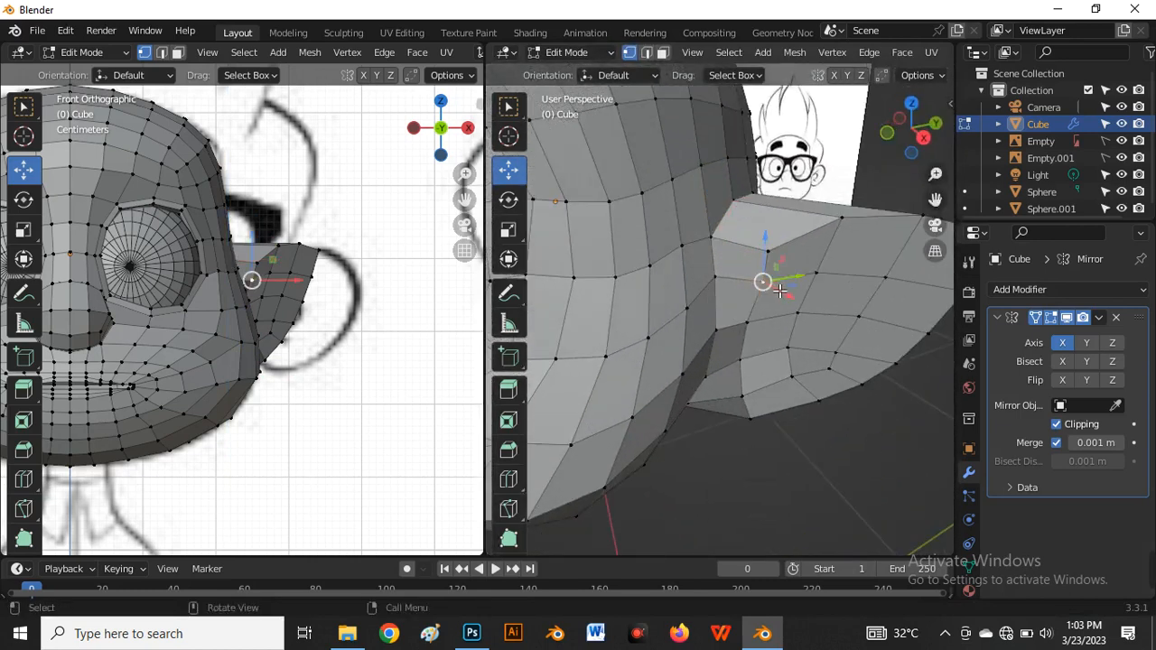
pyautogui.moveTo(780, 289); pyautogui.dragTo(771, 291)
pyautogui.click(751, 325)
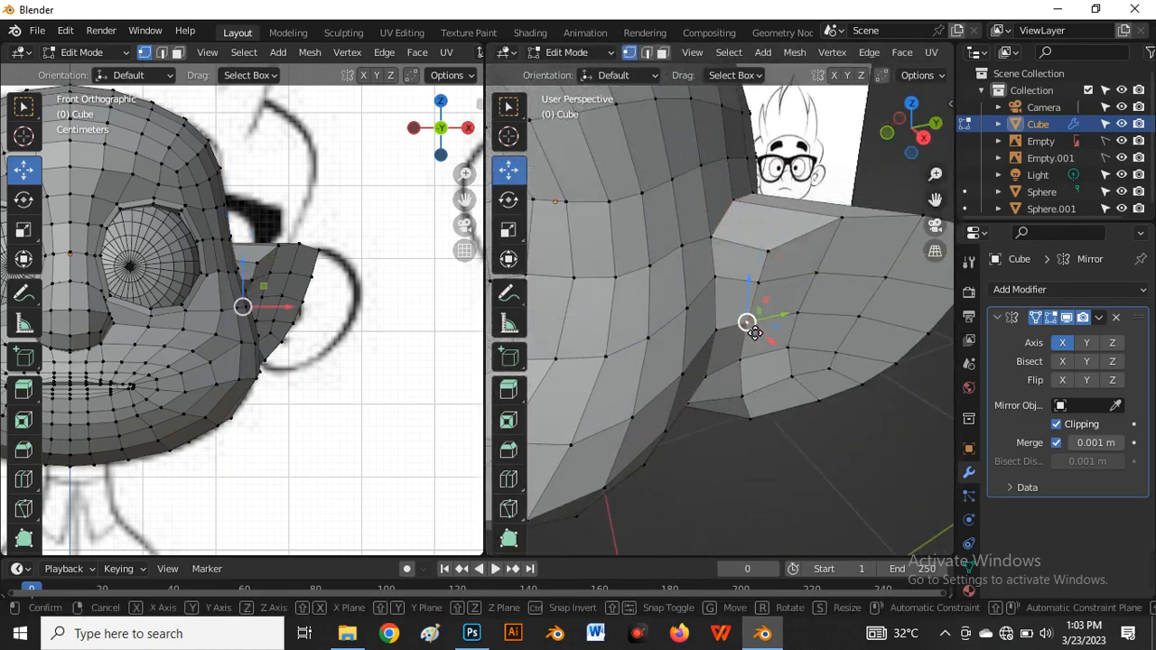
pyautogui.moveTo(758, 329); pyautogui.dragTo(754, 328)
# Move two vertices on the outer edge of the ear slightly outward in the front view
pyautogui.scroll(-3, 725, 325)
pyautogui.moveTo(724, 325); pyautogui.dragTo(679, 312, button='middle')
pyautogui.moveTo(761, 295); pyautogui.dragTo(718, 362, button='middle')
pyautogui.scroll(4, 768, 337)
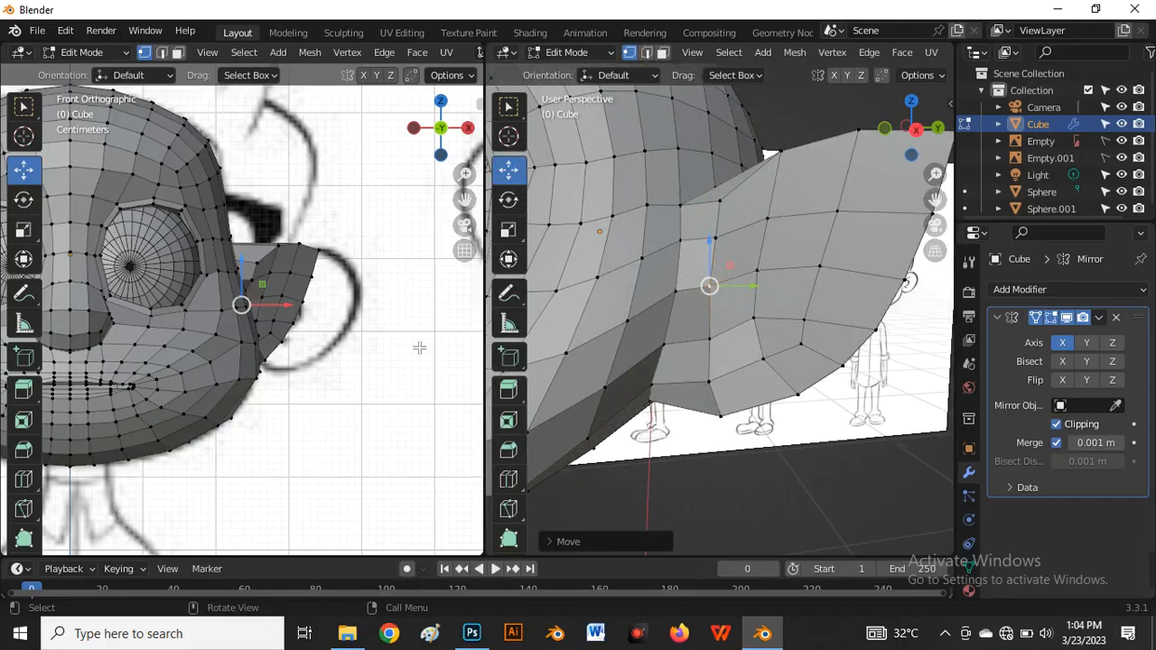
pyautogui.scroll(-4, 307, 287)
pyautogui.scroll(6, 304, 286)
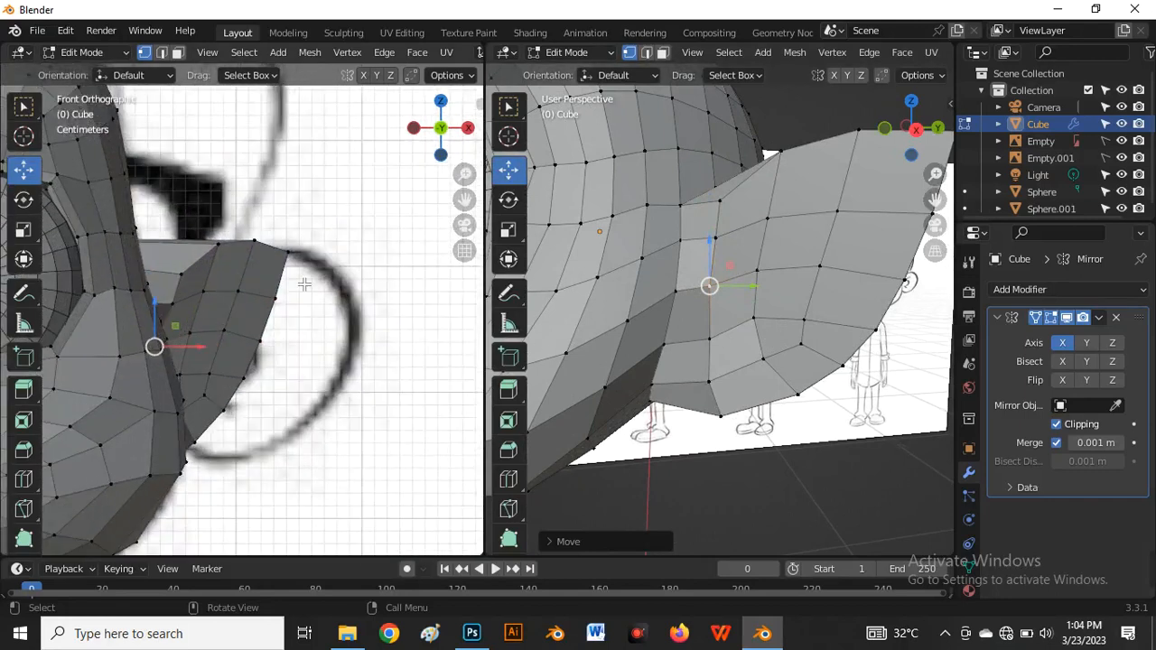
pyautogui.scroll(3, 304, 285)
pyautogui.click(268, 343)
pyautogui.press('g')
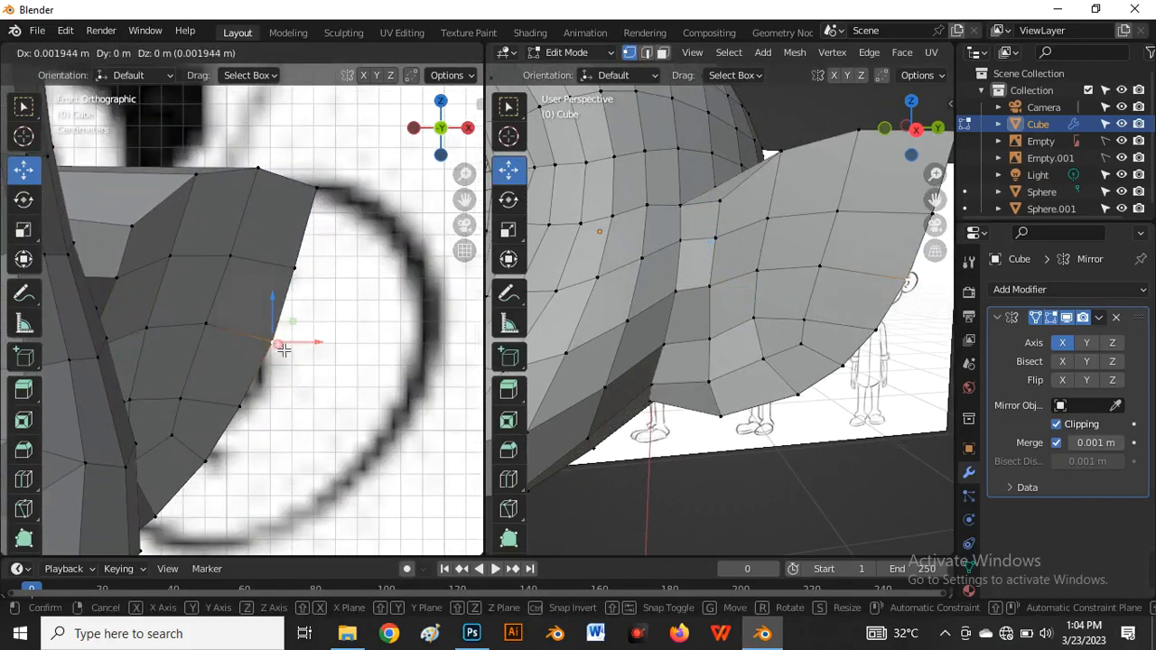
pyautogui.click(282, 349)
pyautogui.click(241, 404)
pyautogui.press('g')
pyautogui.click(252, 411)
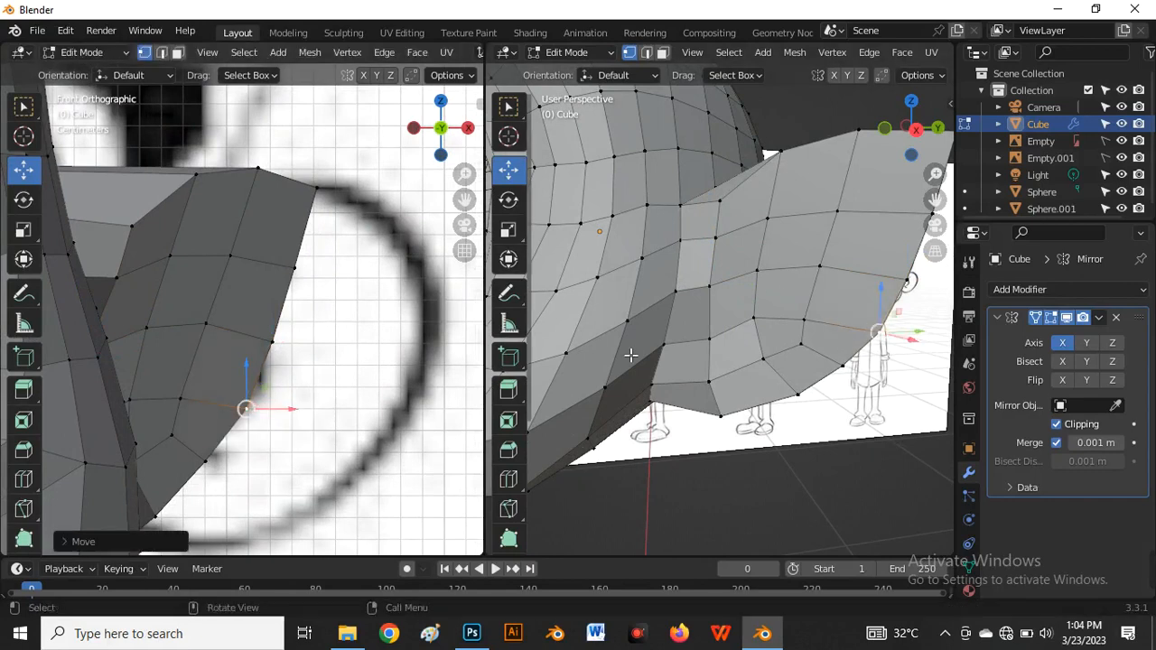
# Move the two inner vertices at the front base of the ear closer to the head in the front view
pyautogui.scroll(-5, 705, 316)
pyautogui.moveTo(745, 321); pyautogui.dragTo(791, 405, button='middle')
pyautogui.scroll(-4, 300, 291)
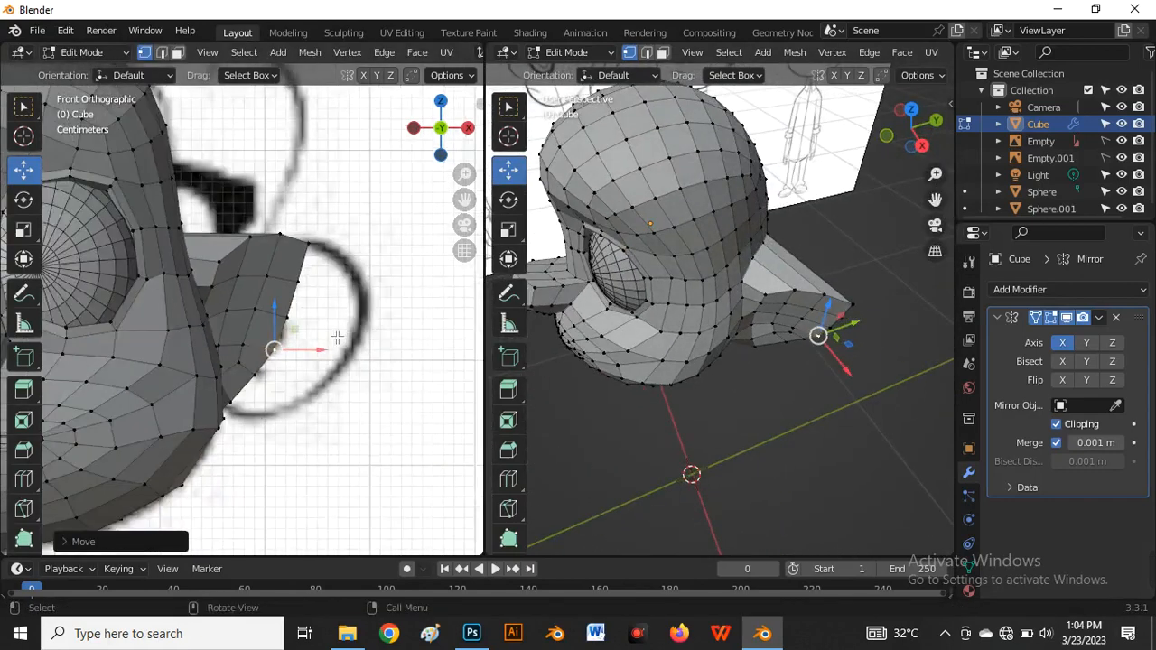
pyautogui.scroll(-7, 337, 337)
pyautogui.scroll(8, 296, 392)
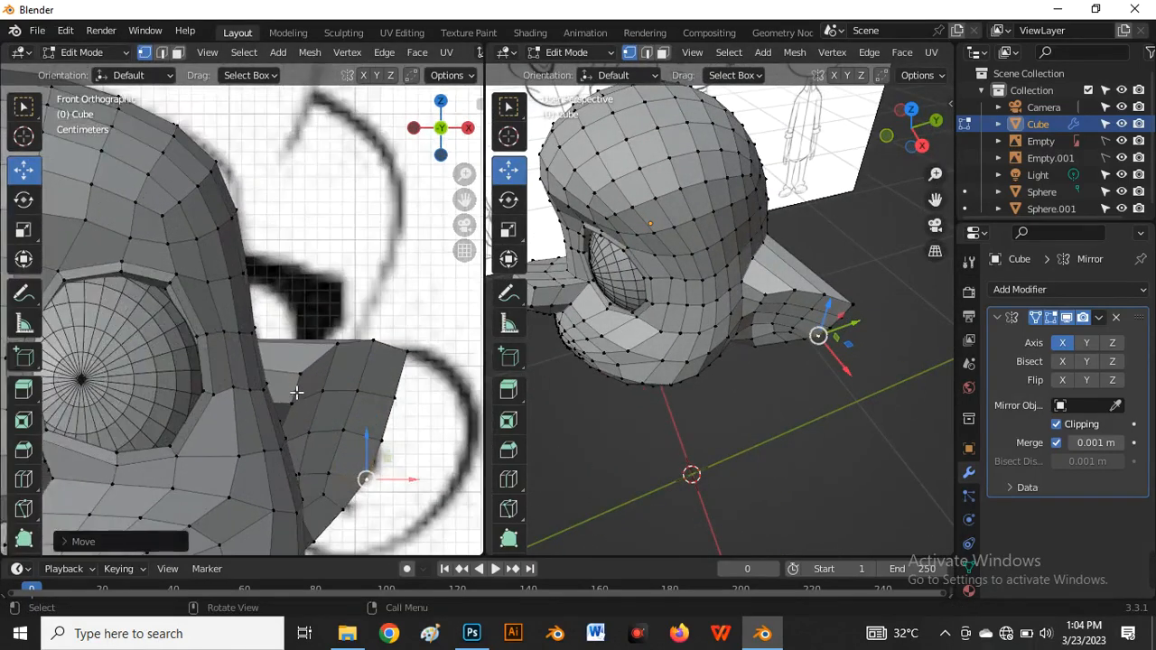
pyautogui.scroll(3, 298, 398)
pyautogui.click(298, 408)
pyautogui.press('g')
pyautogui.click(289, 421)
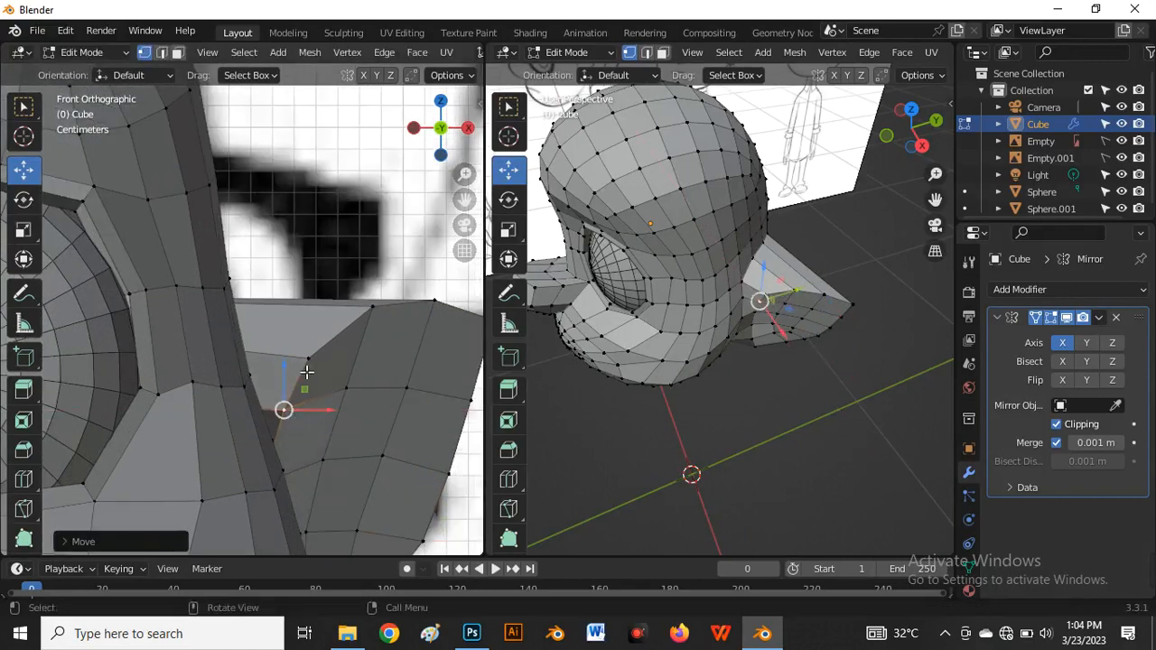
pyautogui.click(308, 361)
pyautogui.press('g')
pyautogui.click(292, 349)
# Reposition the ear's upper front vertices in the front view to even out the spacing of its faces
pyautogui.click(382, 309)
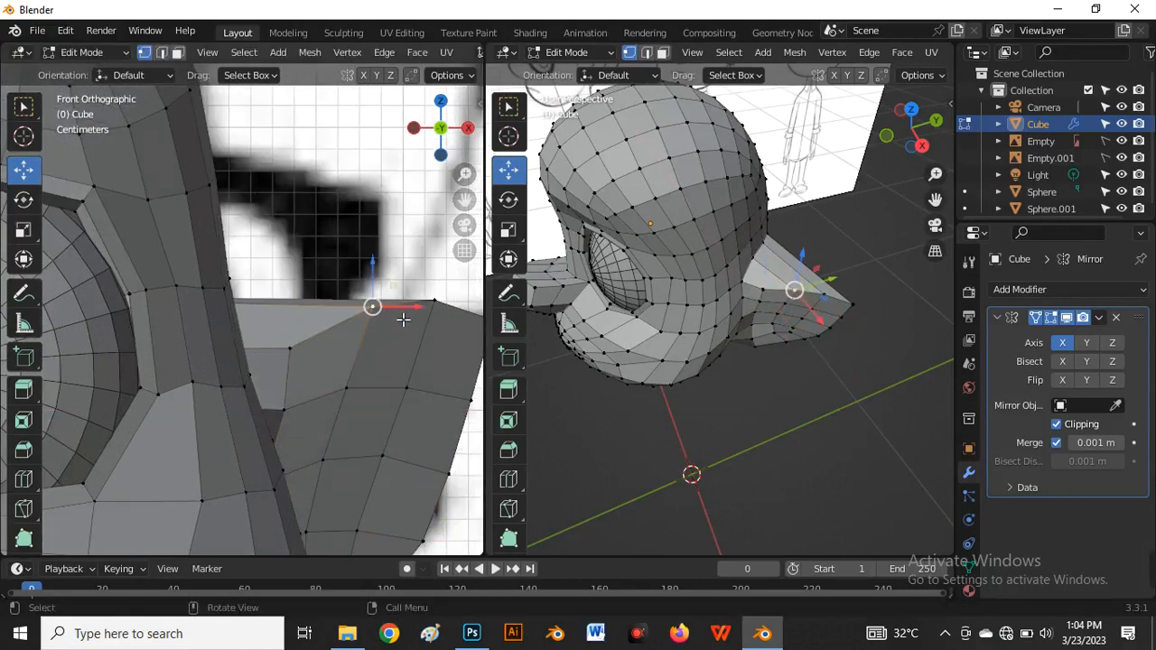
pyautogui.moveTo(401, 318); pyautogui.dragTo(383, 318)
pyautogui.scroll(-3, 357, 325)
pyautogui.scroll(4, 331, 378)
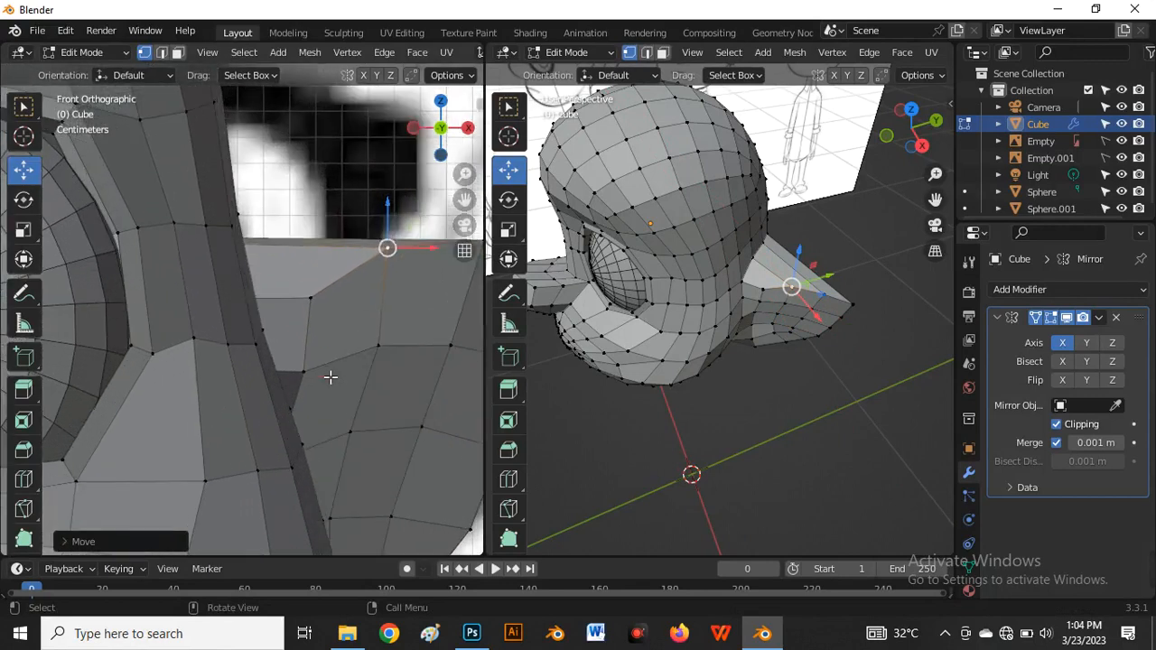
pyautogui.click(304, 370)
pyautogui.press('g')
pyautogui.click(292, 373)
pyautogui.scroll(-4, 413, 297)
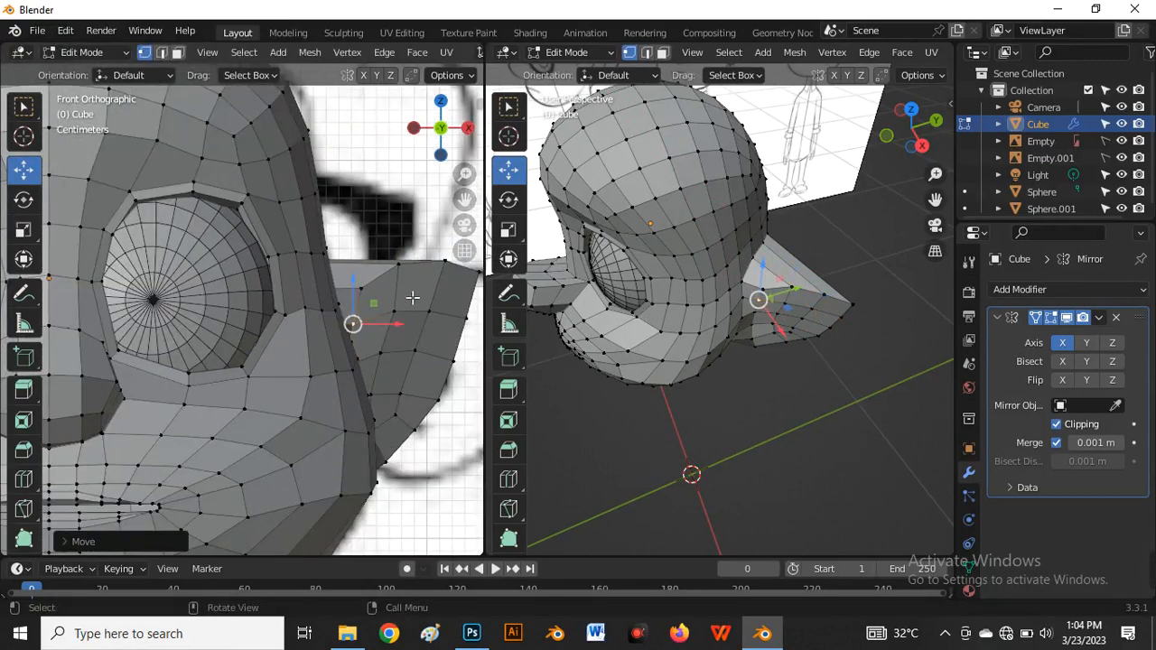
pyautogui.click(395, 313)
pyautogui.moveTo(419, 324); pyautogui.dragTo(454, 322)
pyautogui.click(429, 315)
# Set the perspective viewport to the right side view and widen the front viewport
pyautogui.press('`')
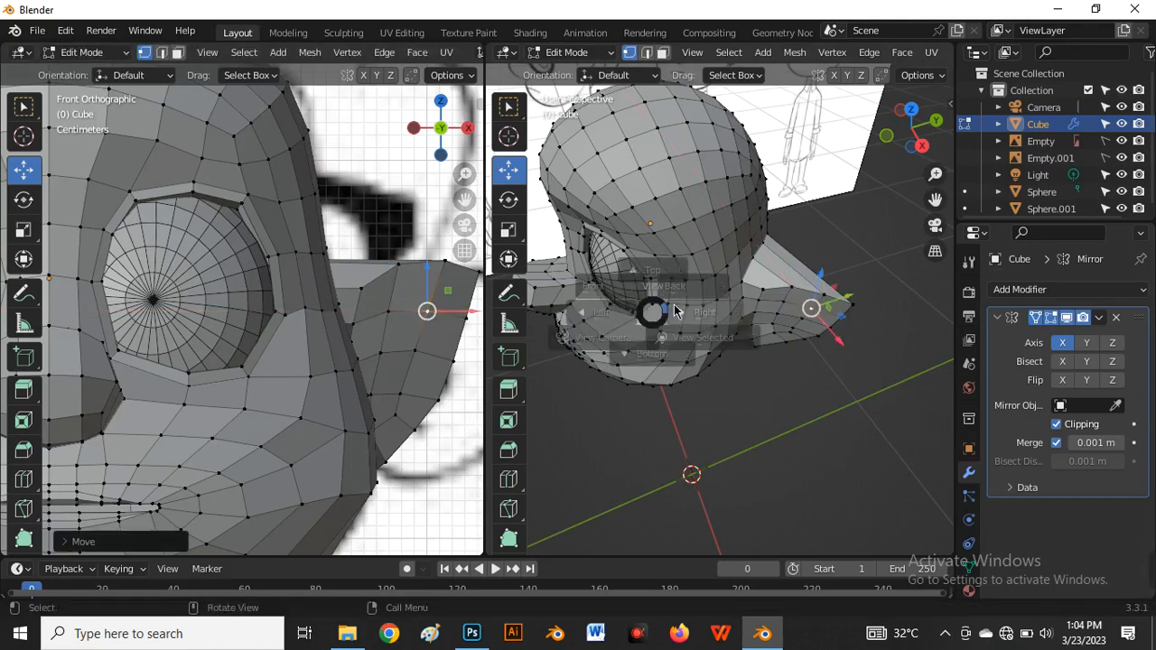
pyautogui.click(787, 322)
pyautogui.scroll(-3, 816, 308)
pyautogui.scroll(-5, 424, 303)
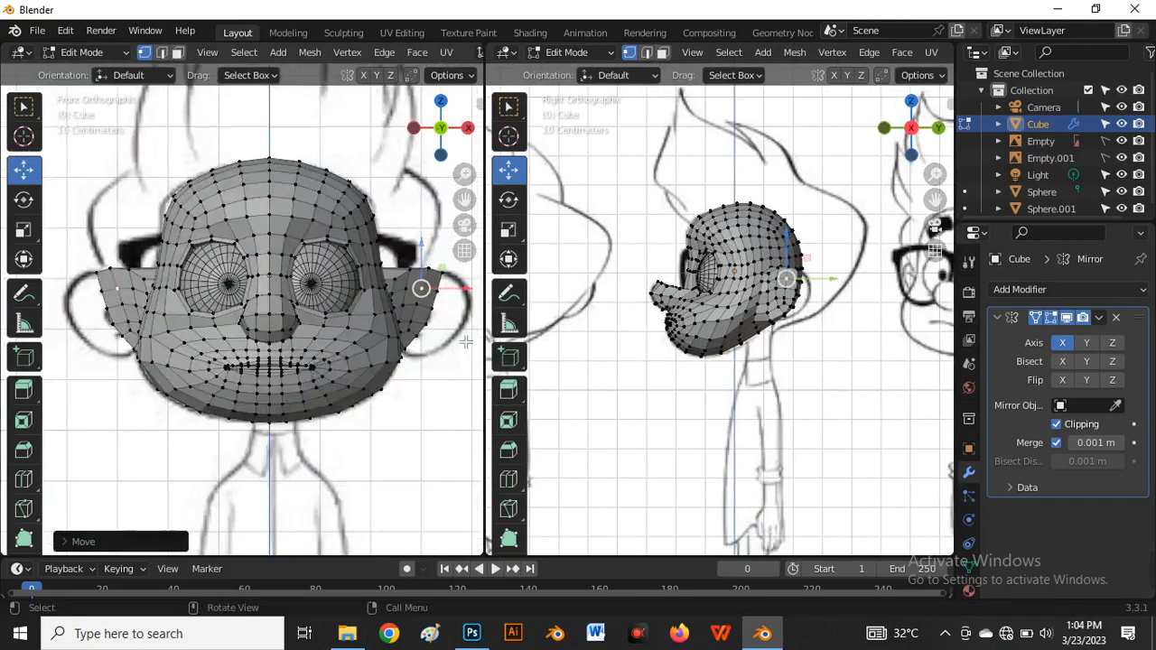
pyautogui.moveTo(494, 371); pyautogui.dragTo(596, 375)
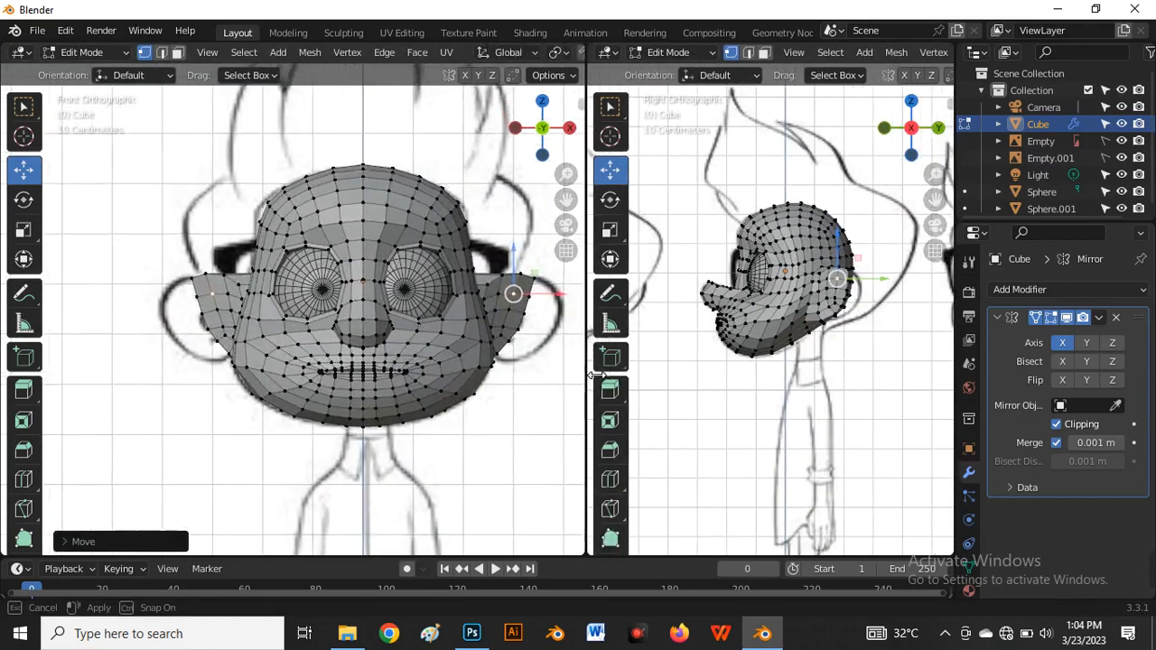
# Move the two vertices on the upper outer edge of the ear out toward the reference ear outline
pyautogui.scroll(4, 262, 341)
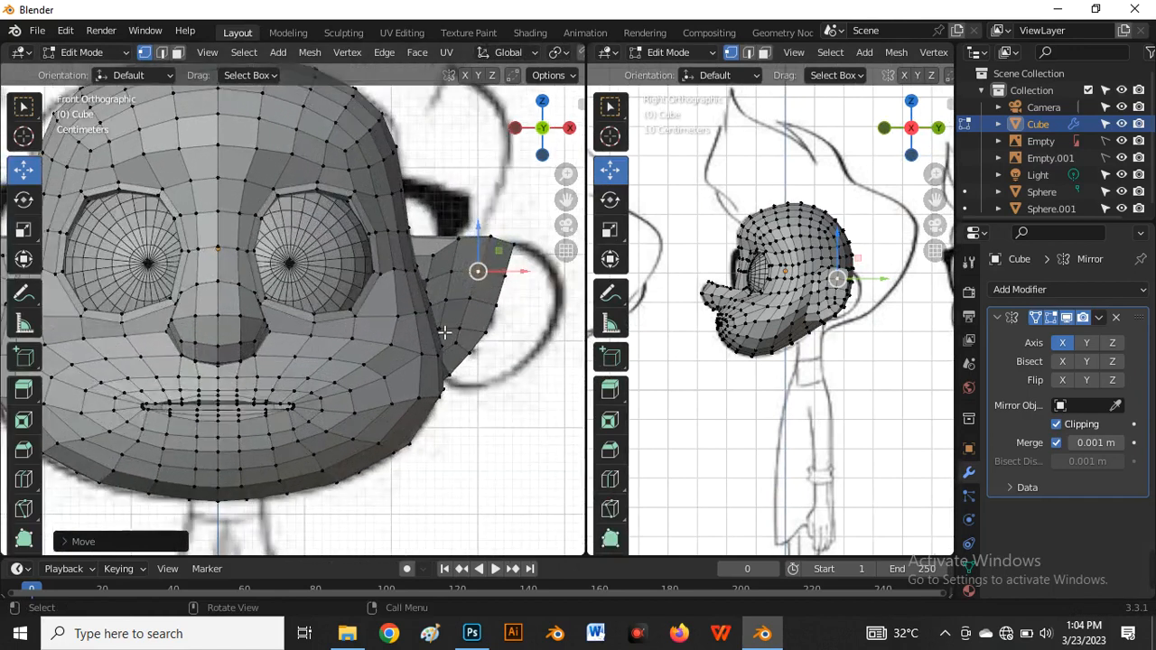
pyautogui.scroll(-3, 517, 307)
pyautogui.scroll(5, 467, 291)
pyautogui.scroll(1, 471, 307)
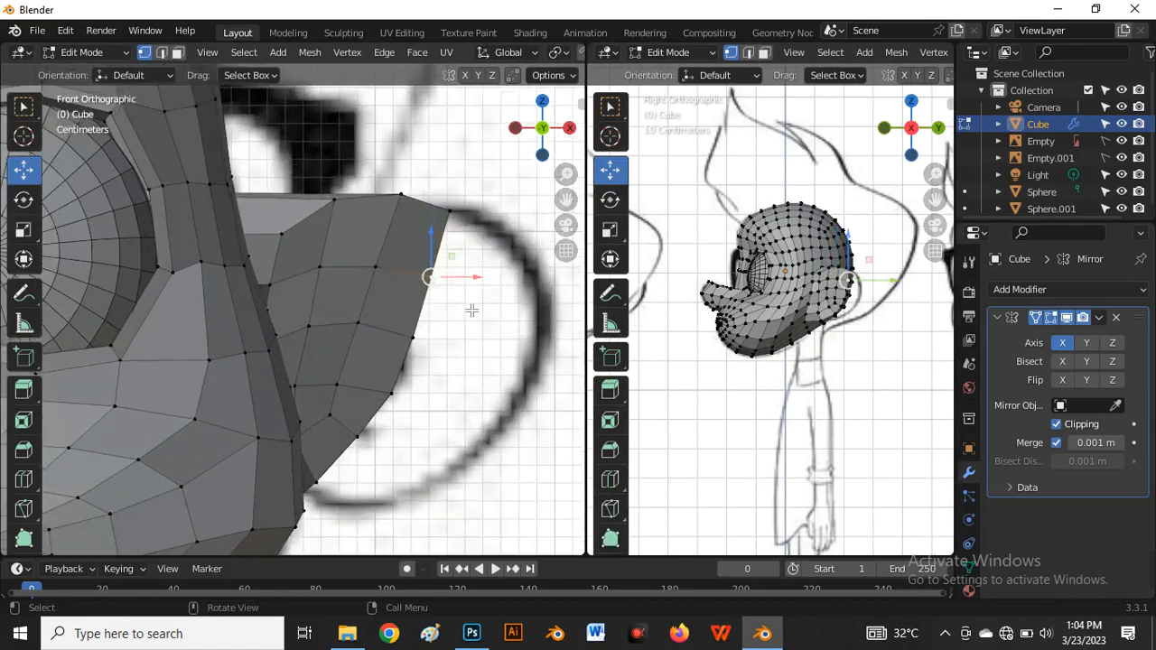
pyautogui.press('g')
pyautogui.click(523, 296)
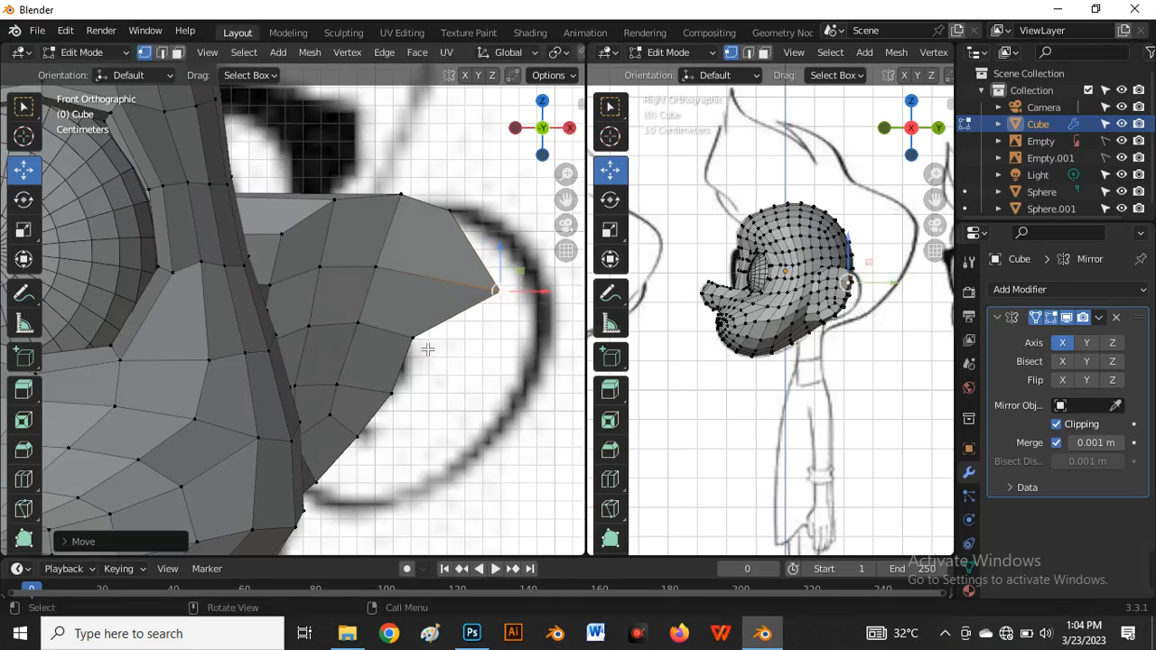
pyautogui.click(423, 348)
pyautogui.press('g')
pyautogui.click(513, 349)
# Move the three lower outer-edge vertices of the ear outward and down to follow the rounded reference outline
pyautogui.click(393, 402)
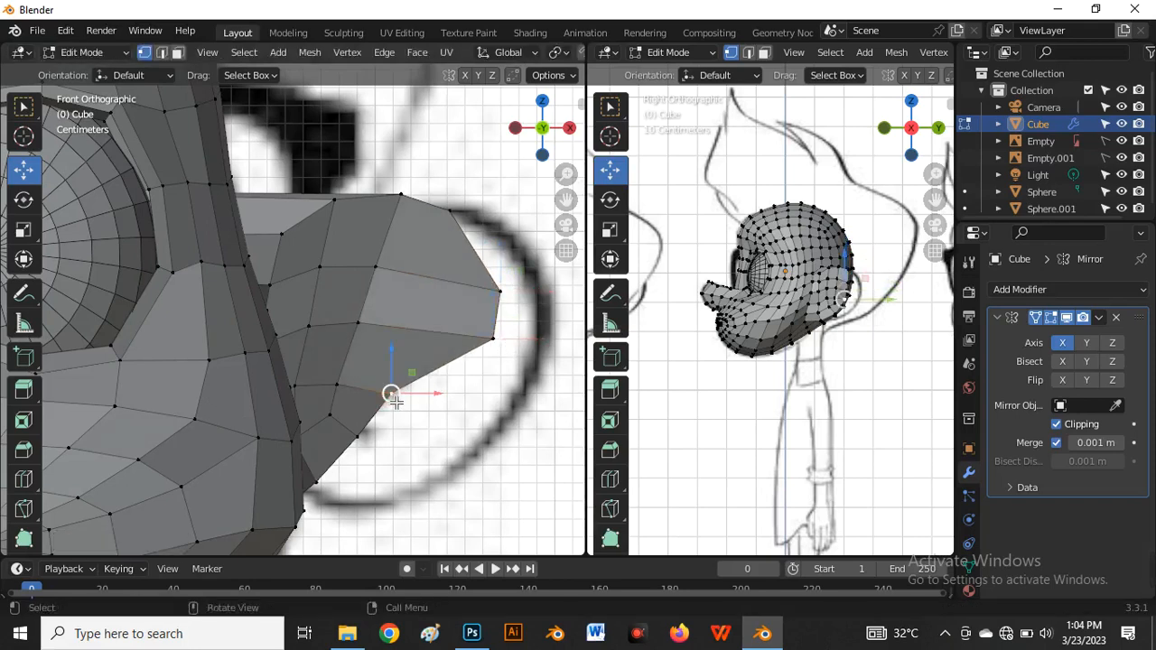
pyautogui.press('g')
pyautogui.click(466, 405)
pyautogui.click(355, 442)
pyautogui.press('g')
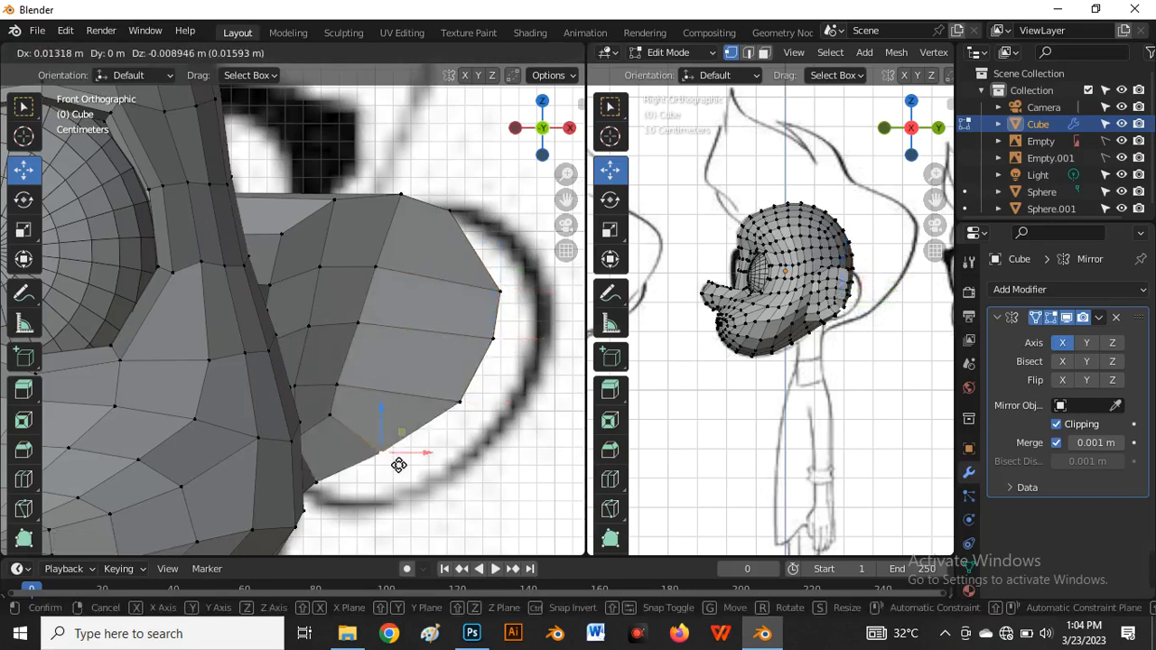
pyautogui.click(413, 472)
pyautogui.scroll(3, 316, 499)
pyautogui.click(322, 481)
pyautogui.press('g')
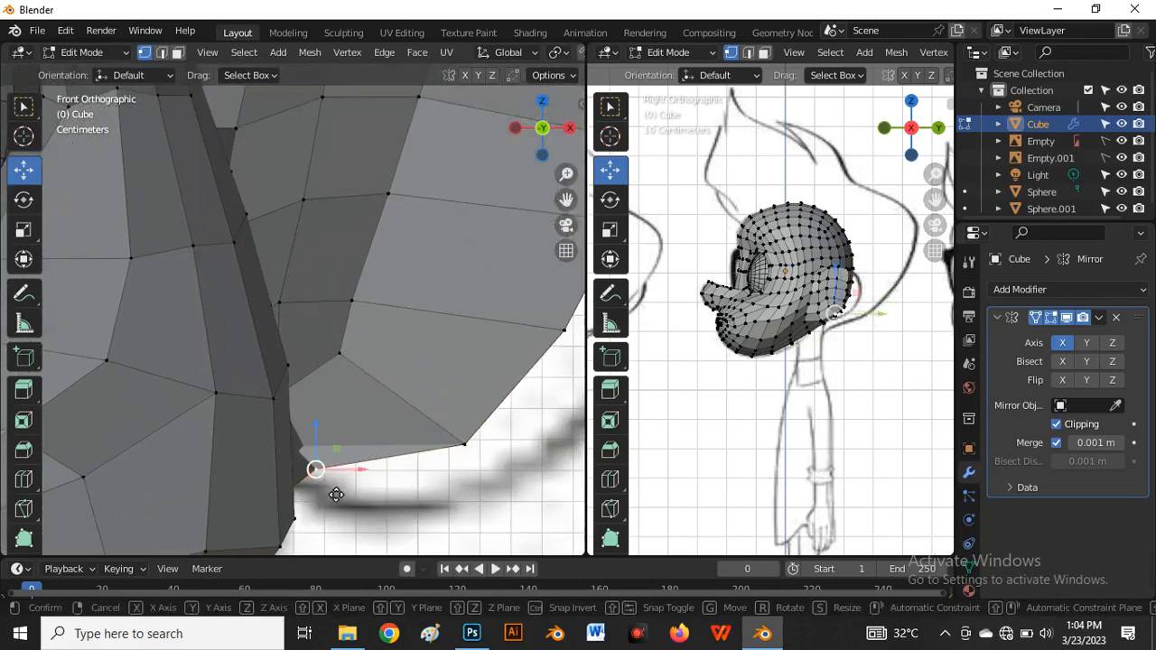
pyautogui.click(340, 520)
# Select the vertical edge path through the middle of the ear and edge-slide it toward the outer rim
pyautogui.scroll(-4, 406, 380)
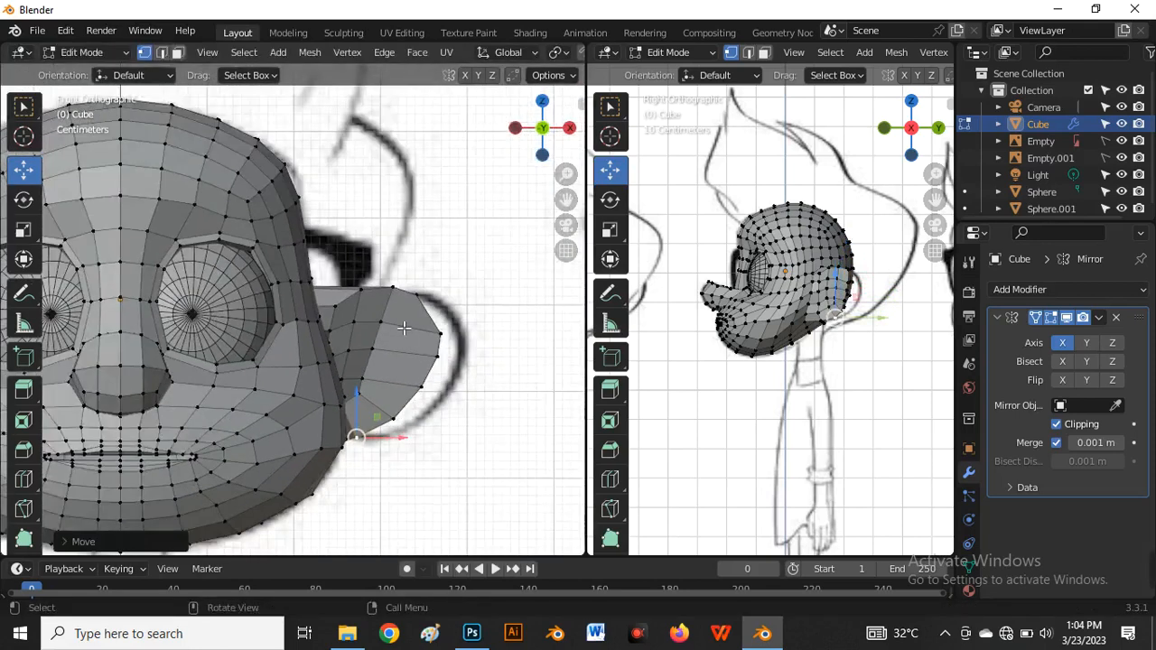
pyautogui.scroll(2, 388, 329)
pyautogui.click(374, 323)
pyautogui.keyDown('ctrl'); pyautogui.click(364, 442); pyautogui.keyUp('ctrl')
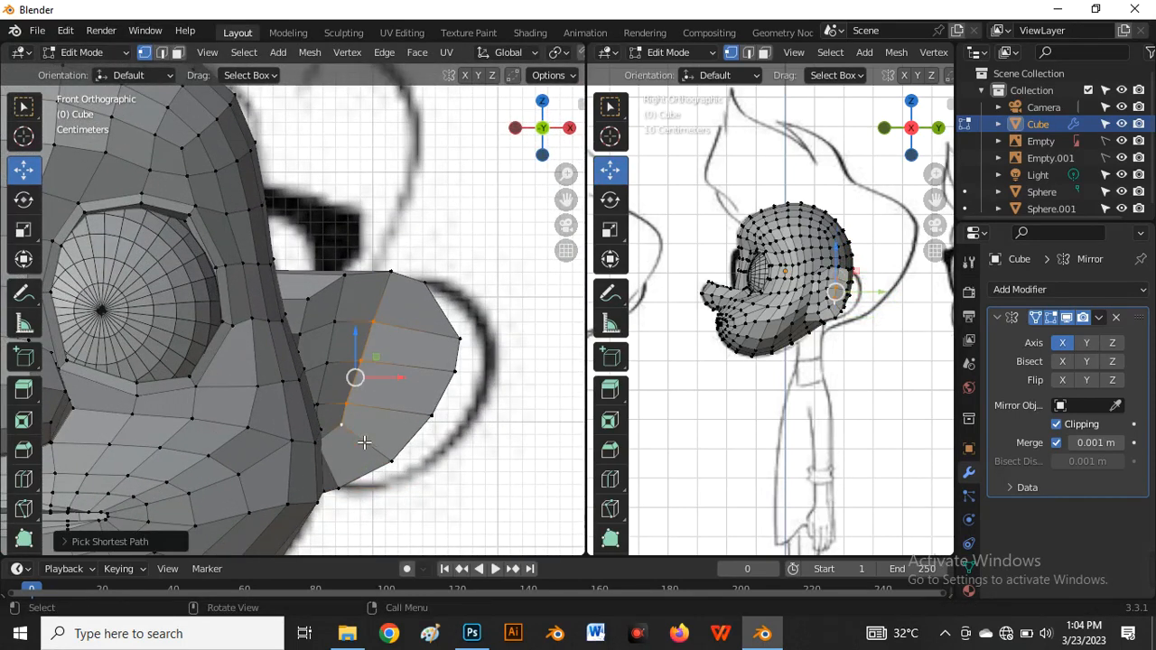
pyautogui.press('g')
pyautogui.press('g')
pyautogui.click(366, 442)
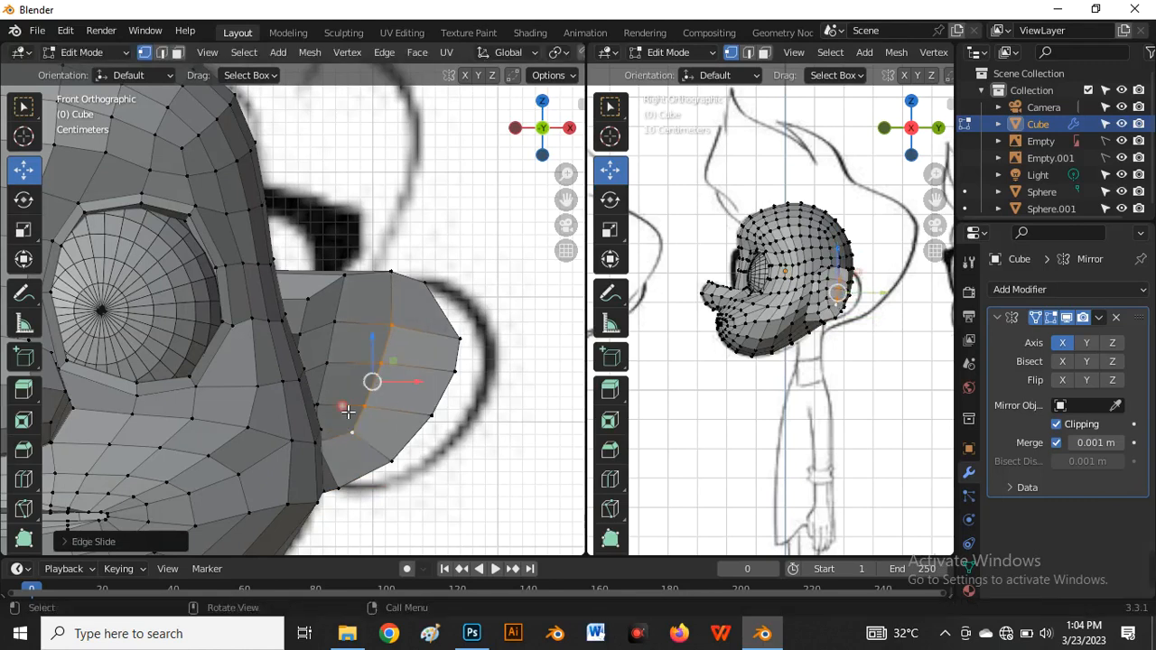
# Edge-slide the ear's next inner vertical edge path outward to even out the face widths
pyautogui.click(334, 323)
pyautogui.keyDown('ctrl'); pyautogui.click(321, 405); pyautogui.keyUp('ctrl')
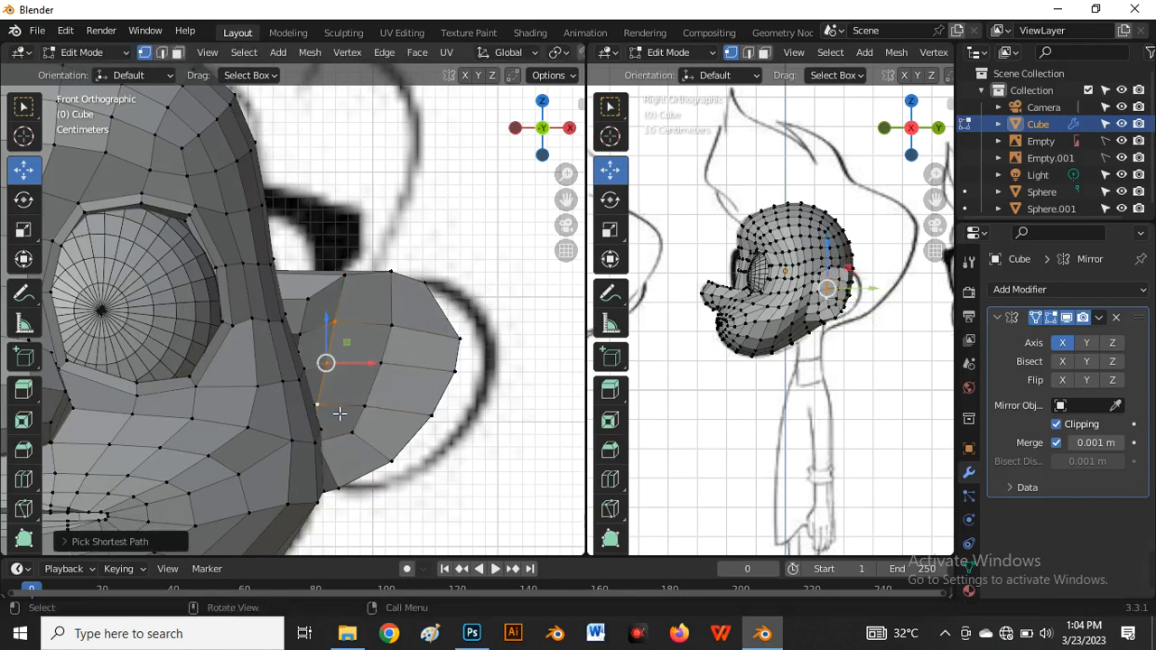
pyautogui.press('g')
pyautogui.press('g')
pyautogui.click(343, 410)
# Move the ear's upper outer corner vertex outward onto the reference outline
pyautogui.scroll(-2, 424, 316)
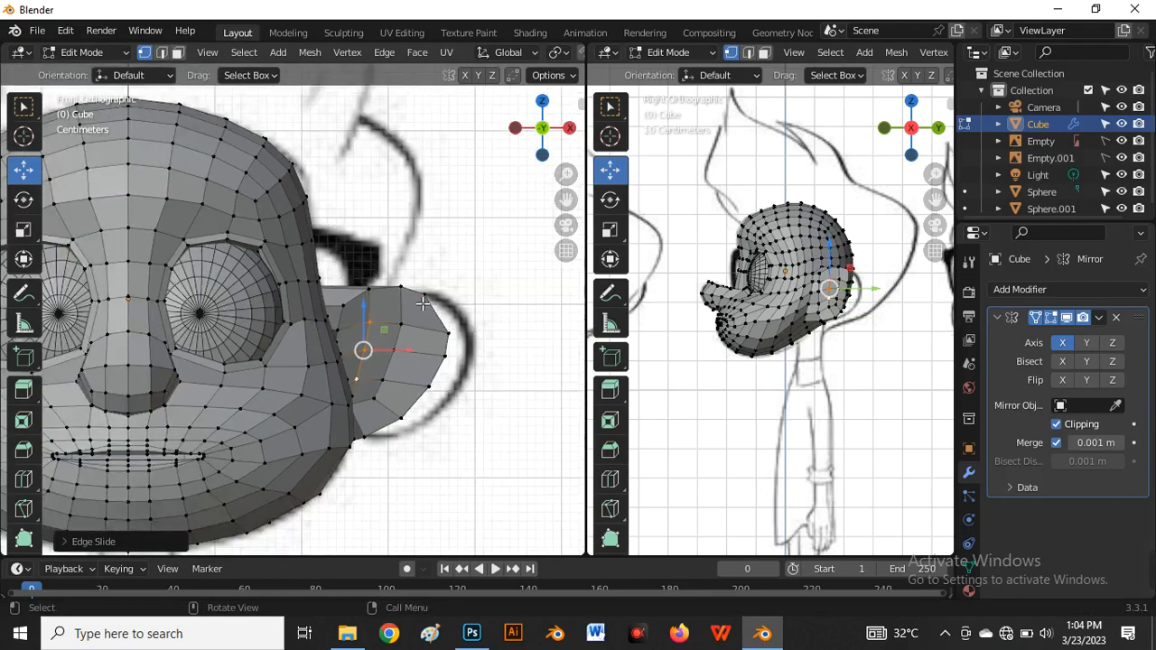
pyautogui.click(425, 298)
pyautogui.press('g')
pyautogui.click(442, 300)
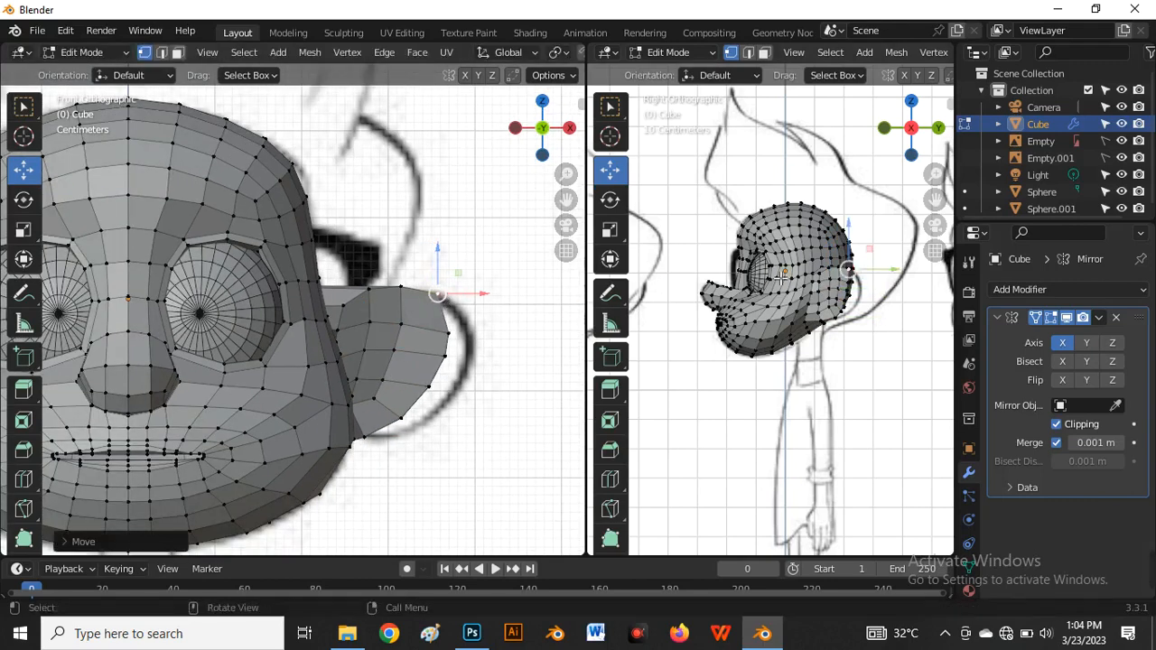
# Shift the vertex where the top of the ear meets the back of the head toward the ear
pyautogui.moveTo(776, 298); pyautogui.dragTo(695, 327, button='middle')
pyautogui.scroll(6, 695, 327)
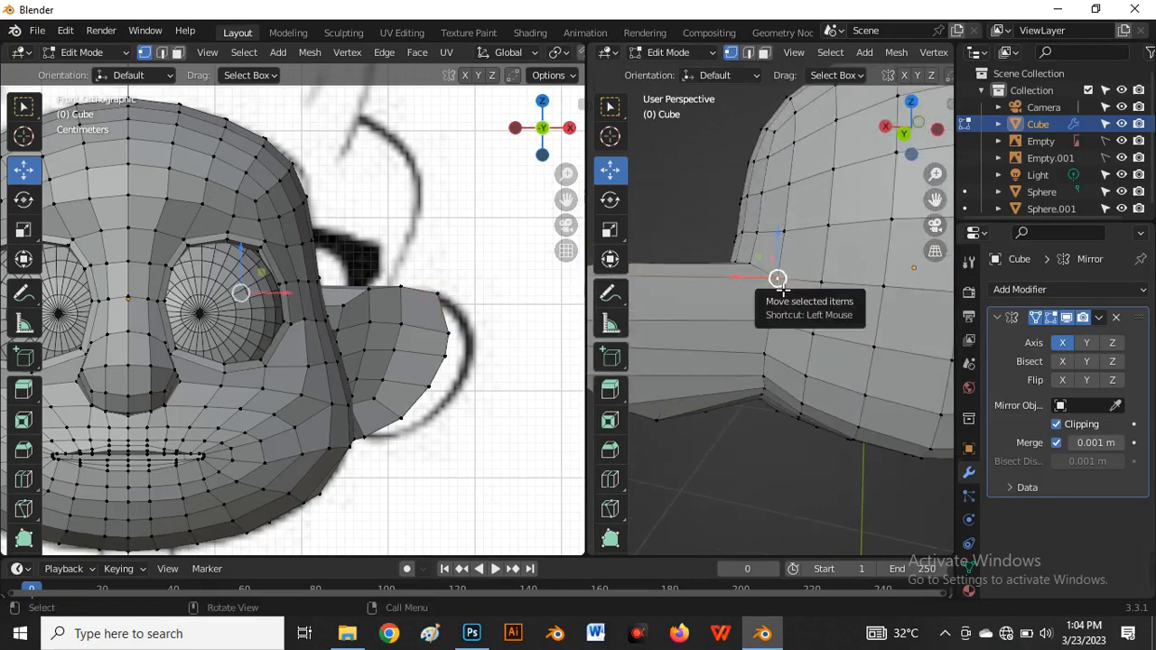
pyautogui.moveTo(783, 289); pyautogui.dragTo(767, 290)
pyautogui.scroll(-3, 767, 294)
pyautogui.moveTo(757, 333); pyautogui.dragTo(797, 322, button='middle')
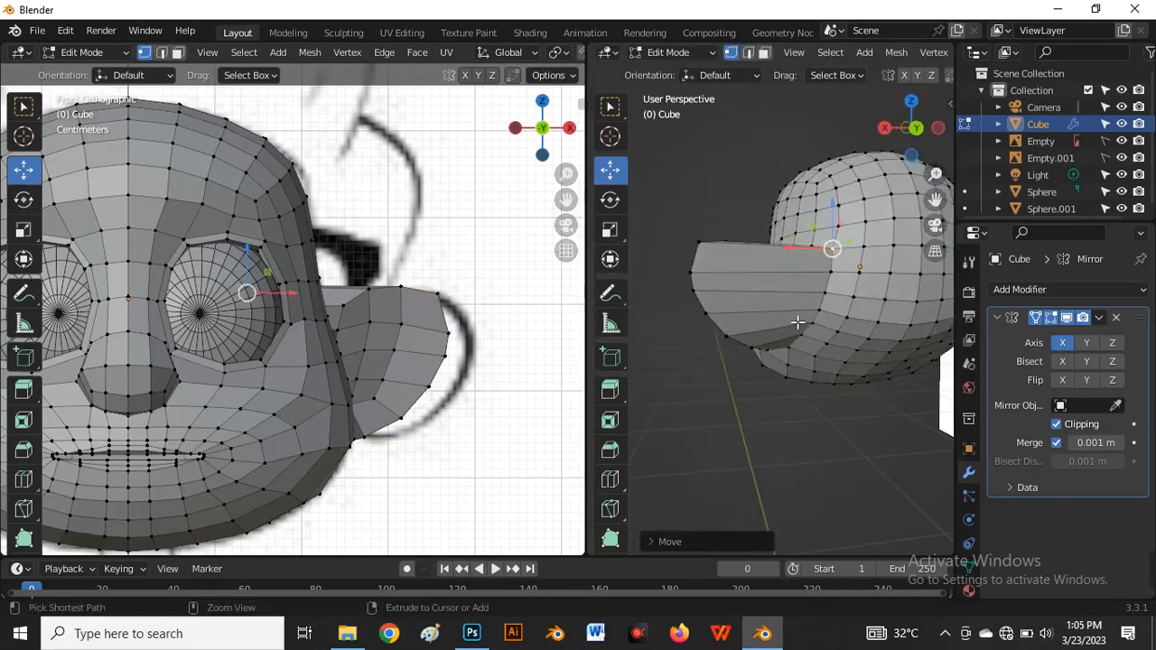
# Cut an edge loop around the ear's base, scaling and positioning it to narrow the joint with the head
pyautogui.hotkey('ctrl', 'r')
pyautogui.click(777, 290)
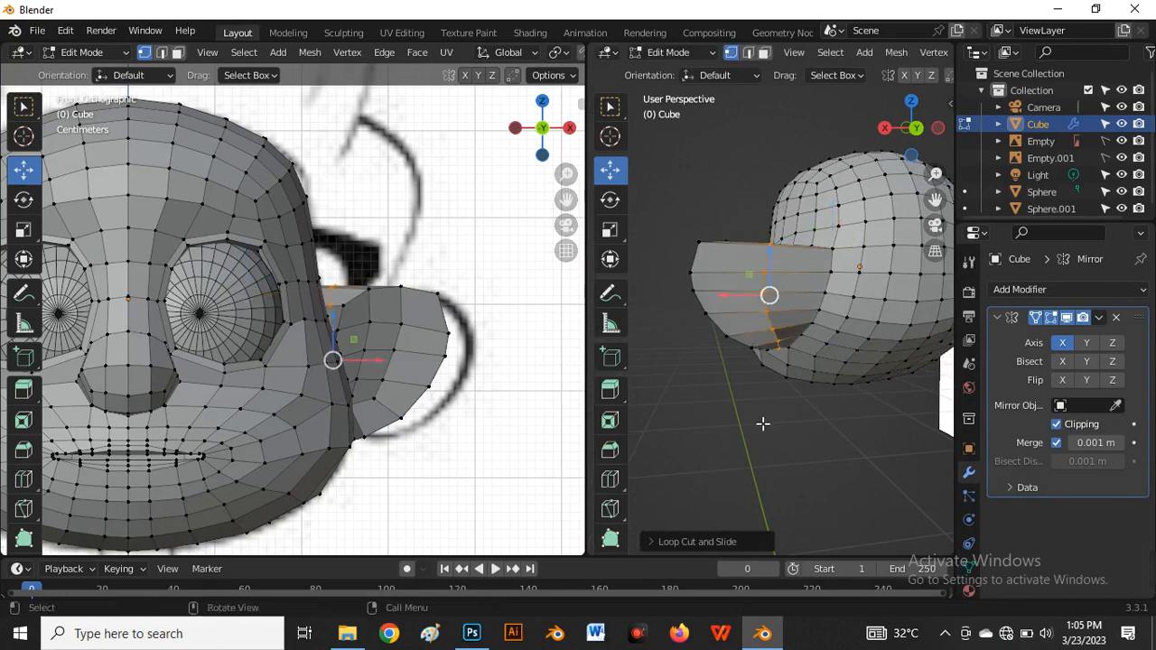
pyautogui.press('s')
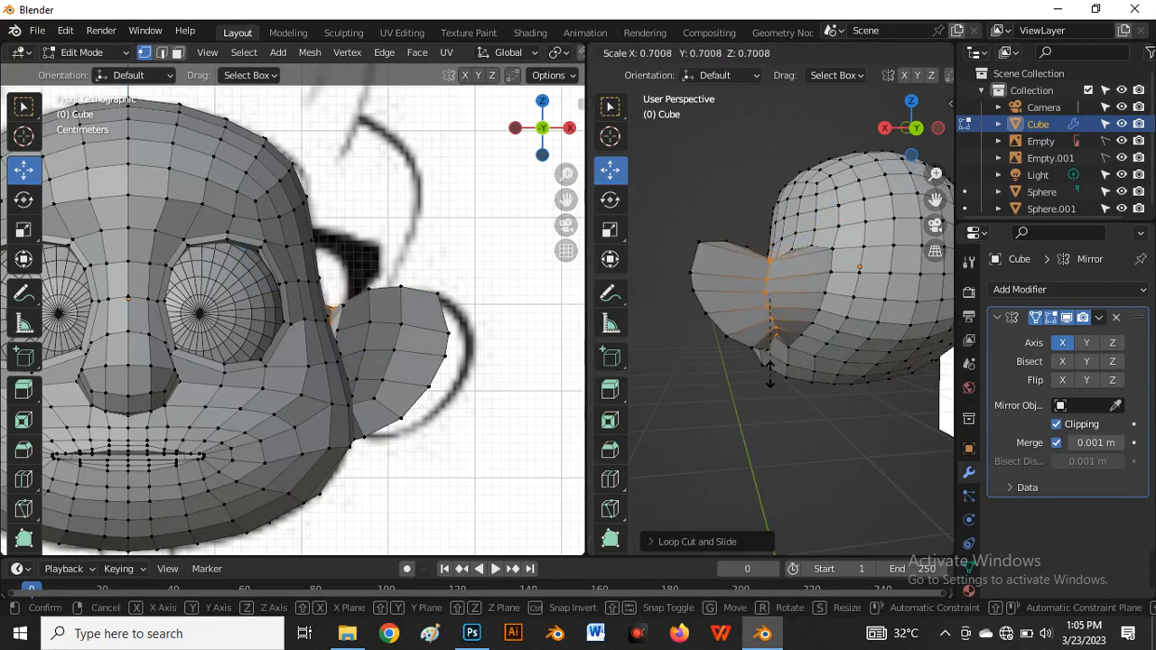
pyautogui.click(773, 361)
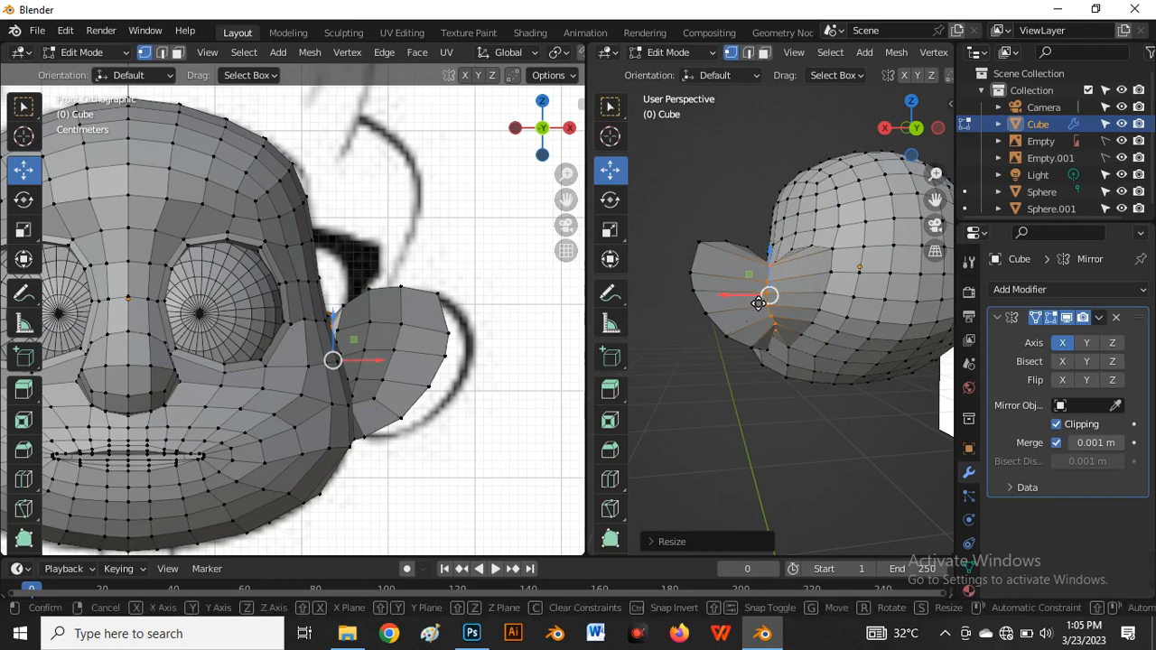
pyautogui.click(767, 304)
# Edge-slide the vertical edge path behind the ear's base slightly toward the head
pyautogui.moveTo(741, 343); pyautogui.dragTo(772, 350, button='middle')
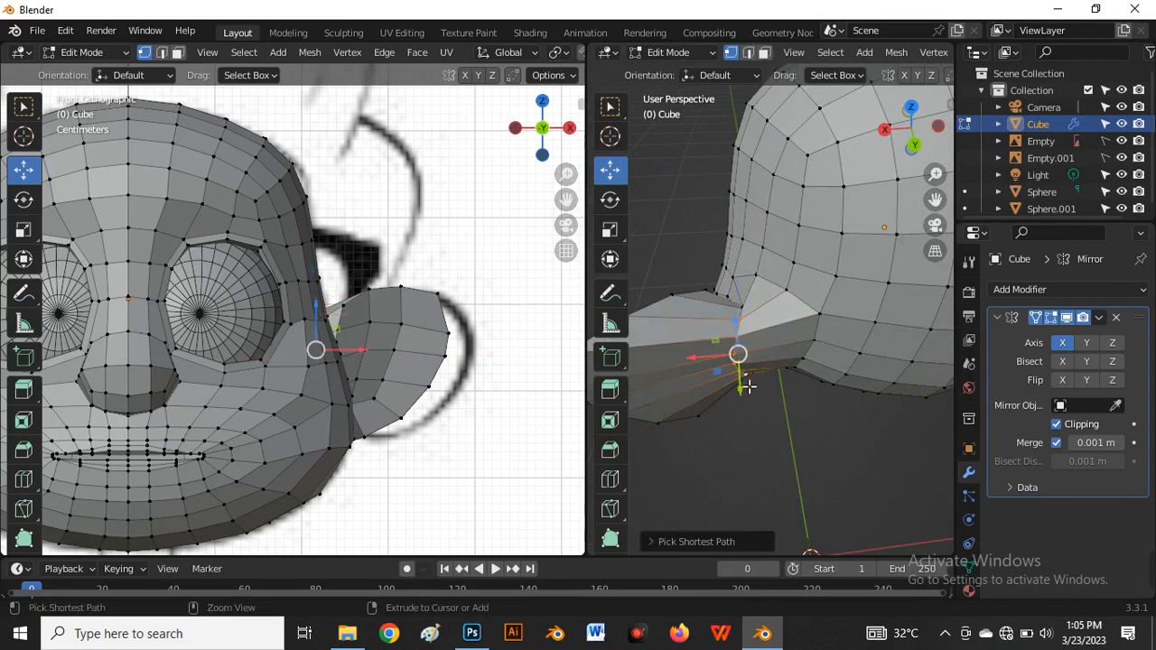
pyautogui.press('g')
pyautogui.press('g')
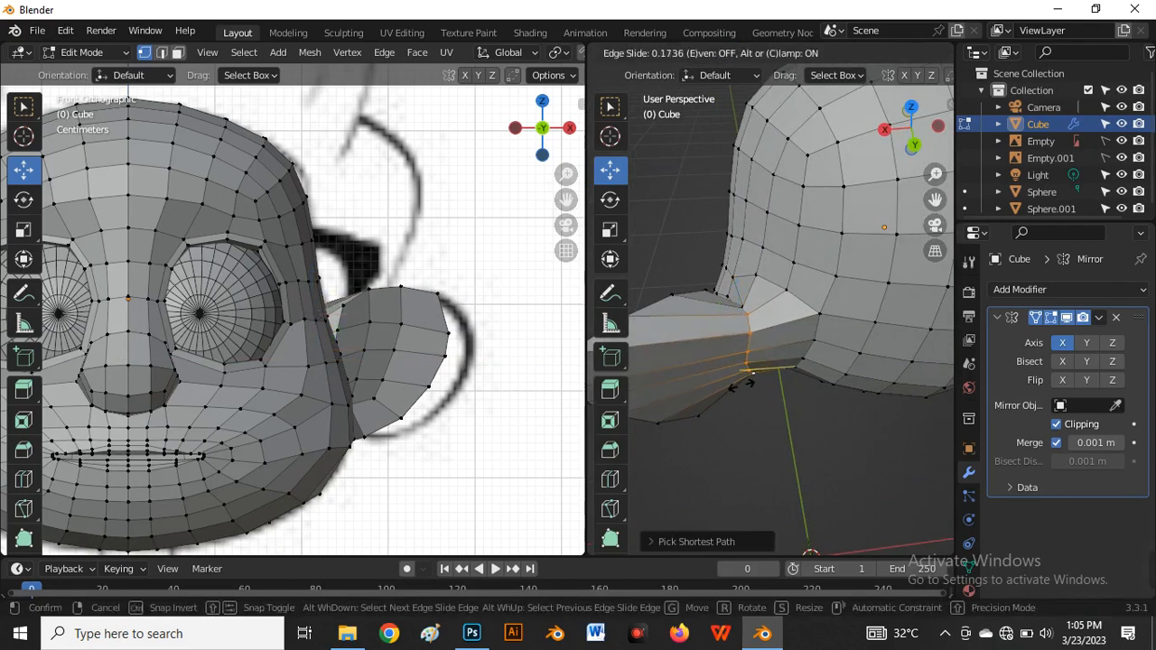
pyautogui.click(748, 382)
# Move the vertex at the upper front of the ear's base to smooth its transition into the head
pyautogui.moveTo(749, 380); pyautogui.dragTo(782, 285, button='middle')
pyautogui.scroll(2, 861, 276)
pyautogui.click(834, 241)
pyautogui.press('g')
pyautogui.click(851, 275)
pyautogui.moveTo(855, 261); pyautogui.dragTo(859, 317, button='middle')
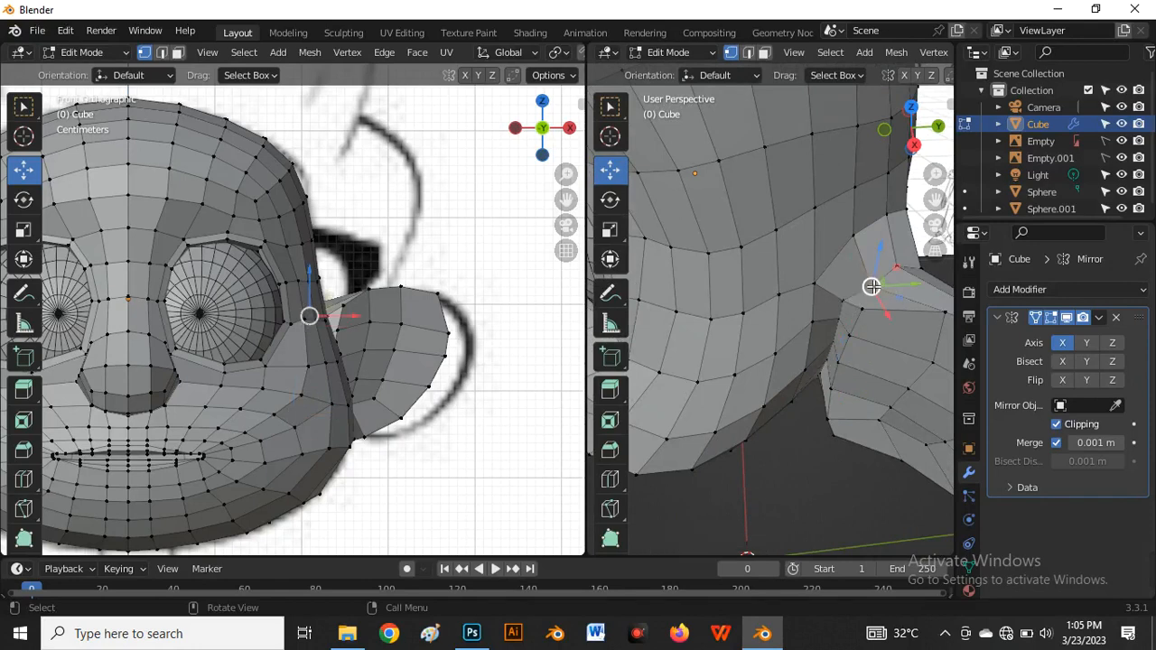
# Reposition the vertex at the upper front of the ear's base, adjusting its height along the Z axis
pyautogui.press('g')
pyautogui.click(874, 269)
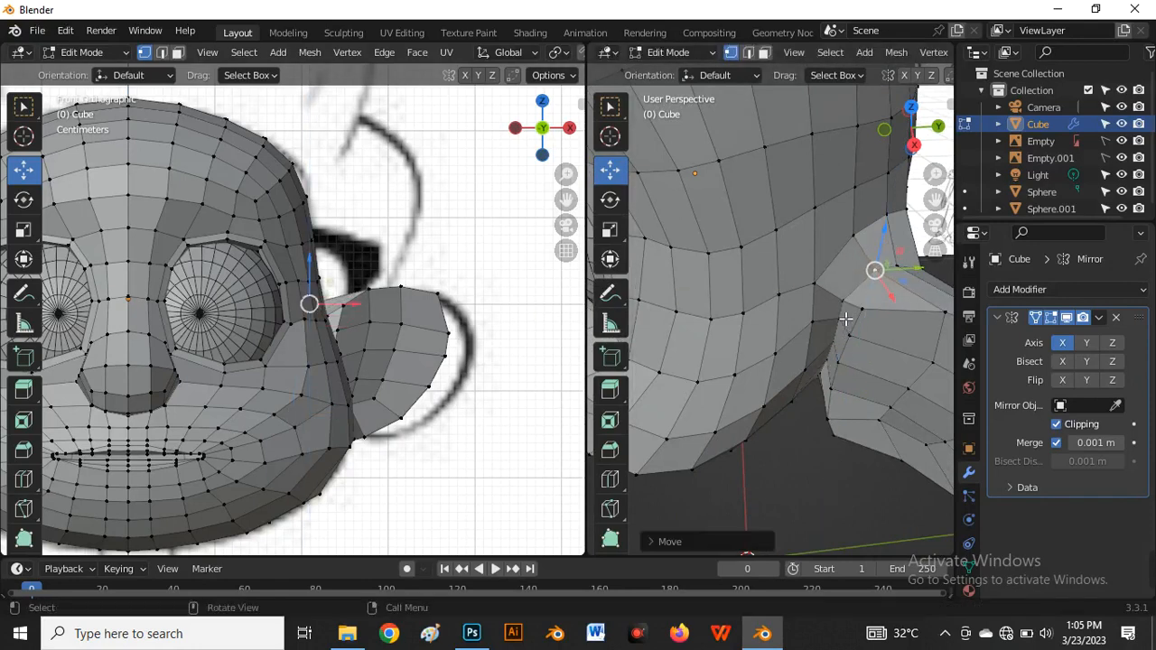
pyautogui.moveTo(845, 318); pyautogui.dragTo(847, 294, button='middle')
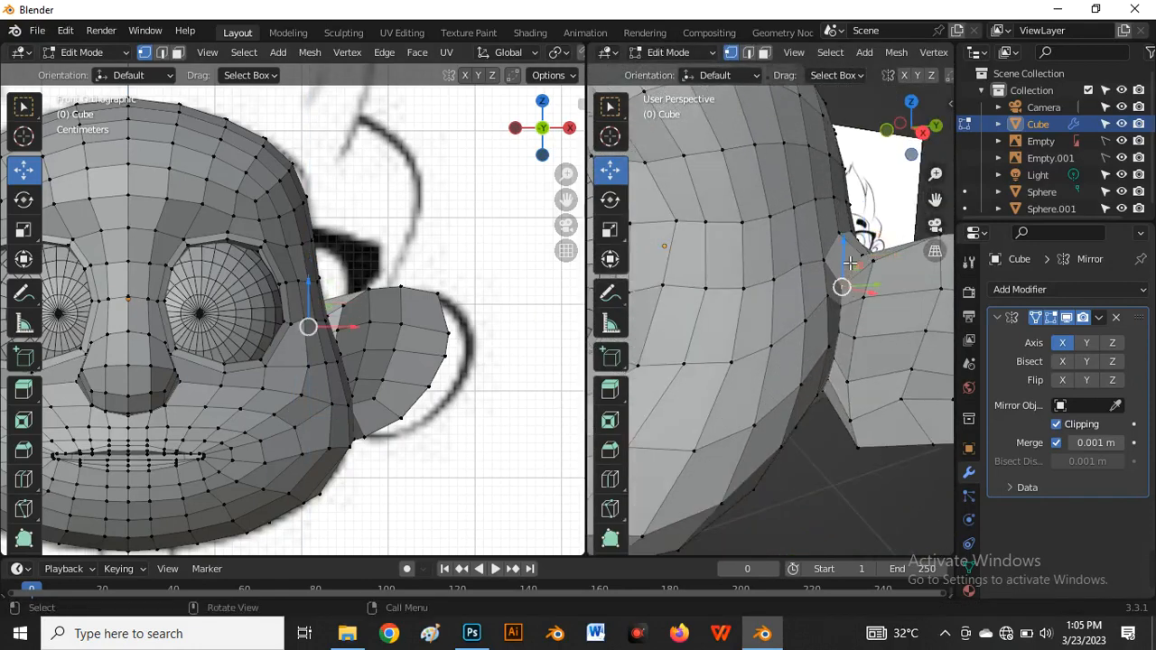
pyautogui.press('g')
pyautogui.click(850, 314)
pyautogui.press('g')
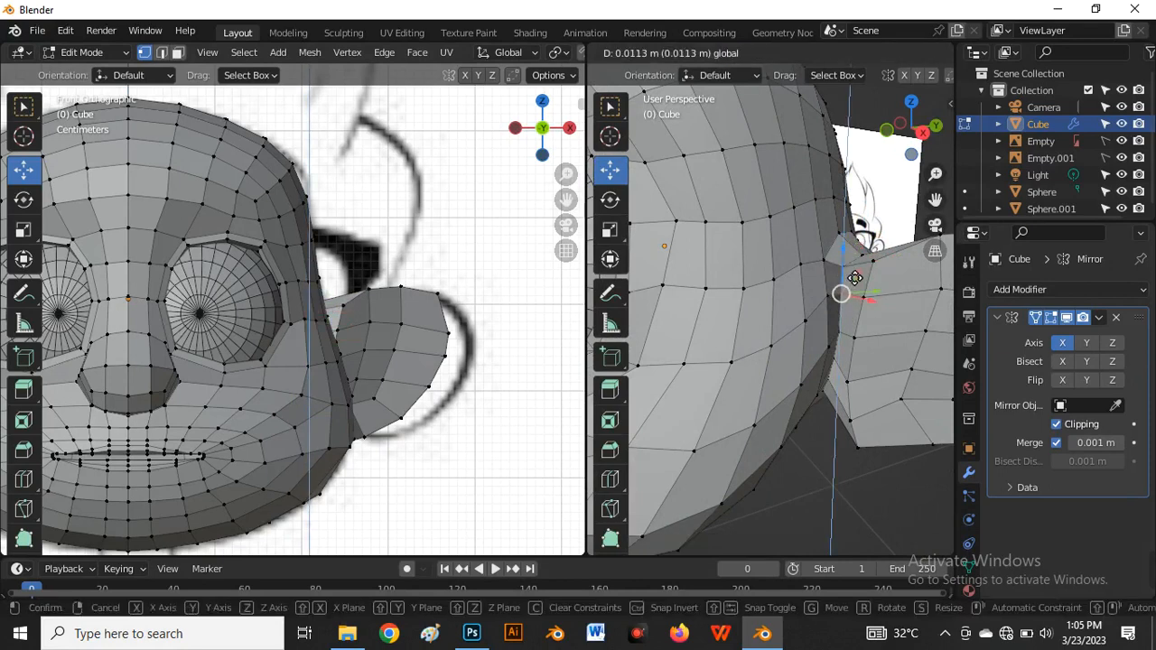
pyautogui.click(852, 282)
# Shift the lower vertices along the front of the ear's base to even out the joint with the head
pyautogui.moveTo(849, 315); pyautogui.dragTo(848, 317)
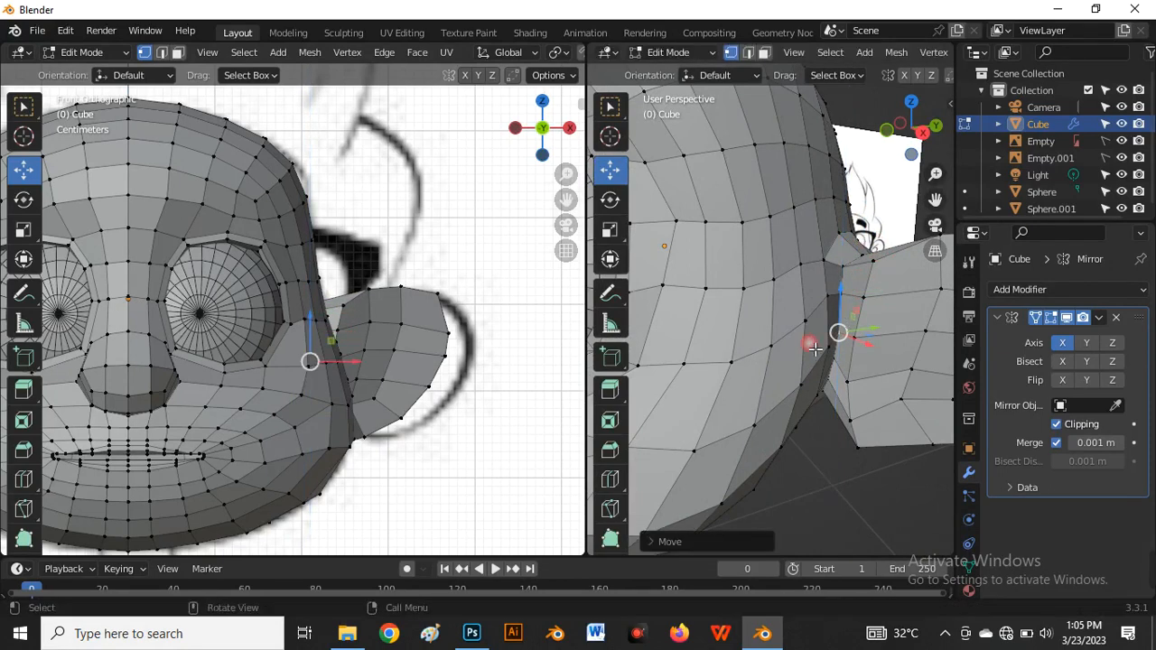
pyautogui.moveTo(808, 341); pyautogui.dragTo(847, 359, button='middle')
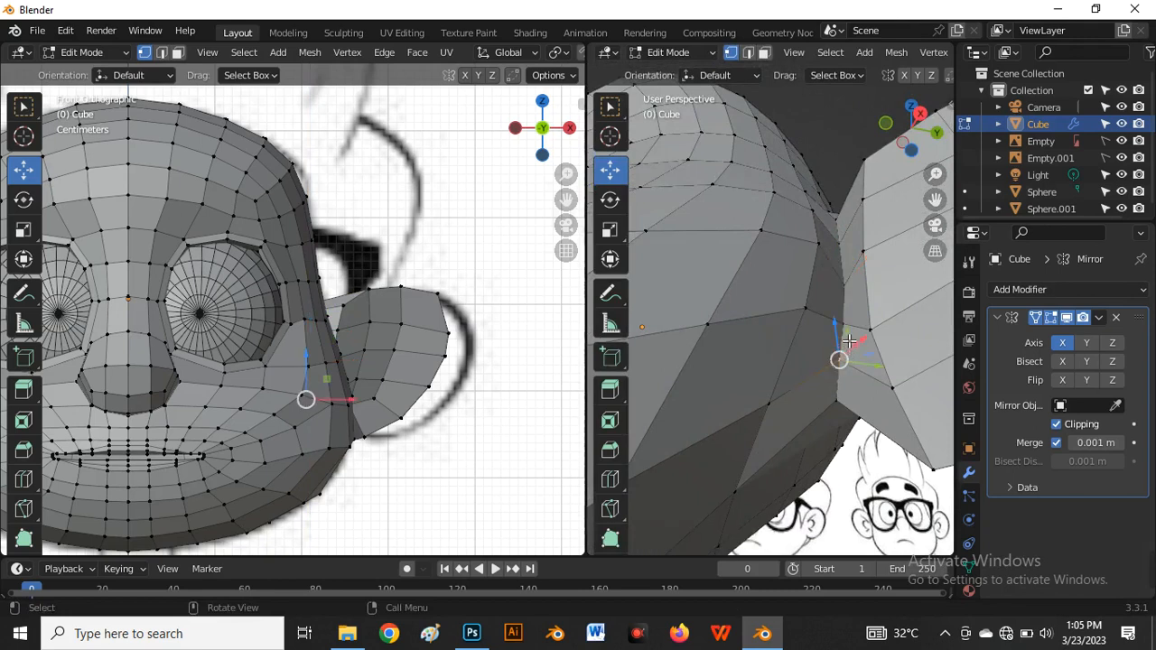
pyautogui.moveTo(847, 330); pyautogui.dragTo(848, 339)
pyautogui.moveTo(849, 339); pyautogui.dragTo(838, 380, button='middle')
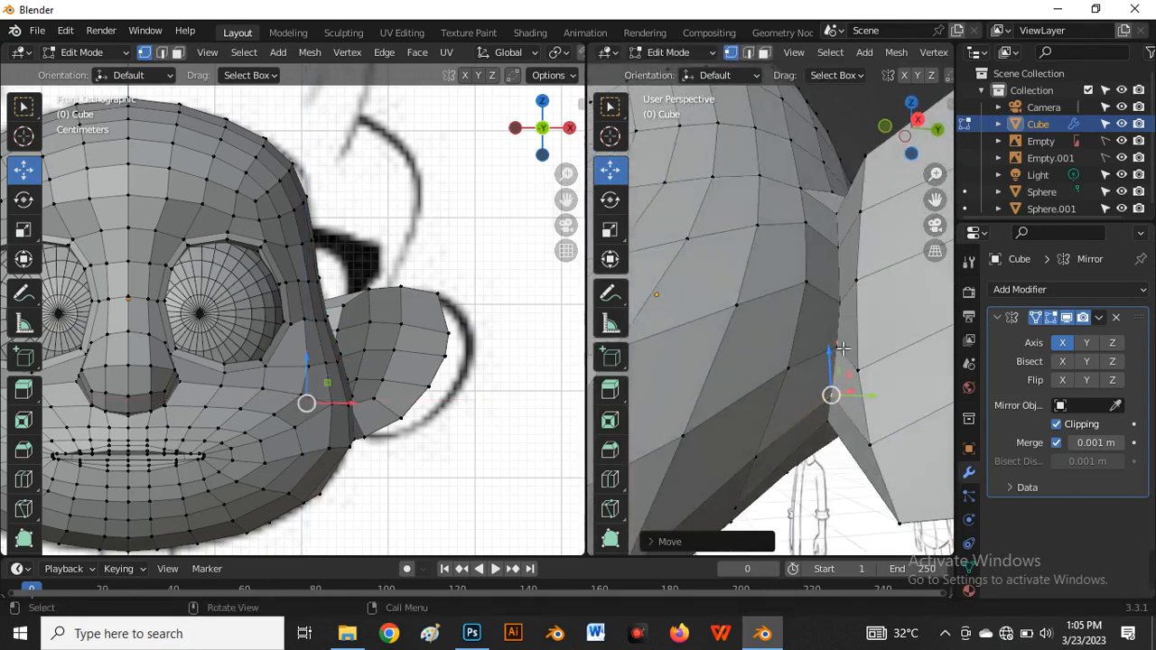
pyautogui.moveTo(843, 327); pyautogui.dragTo(839, 321)
# Return to Object Mode and add a Subdivision Surface modifier to the head
pyautogui.press('`')
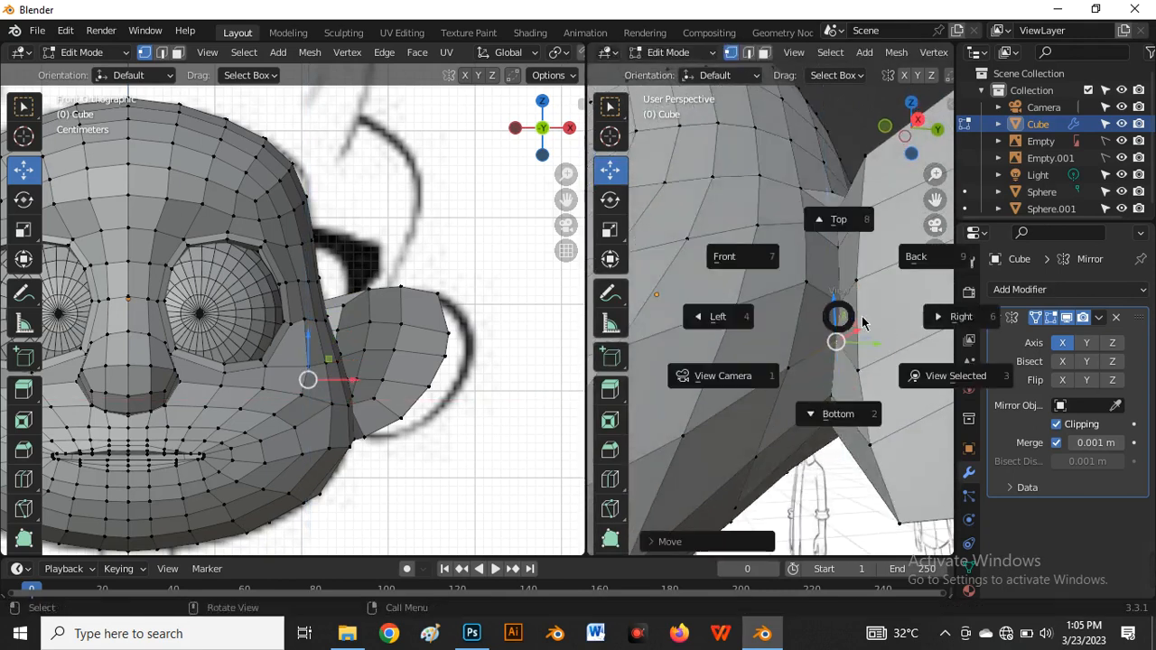
pyautogui.click(958, 328)
pyautogui.scroll(-3, 730, 312)
pyautogui.scroll(3, 731, 311)
pyautogui.scroll(-2, 731, 312)
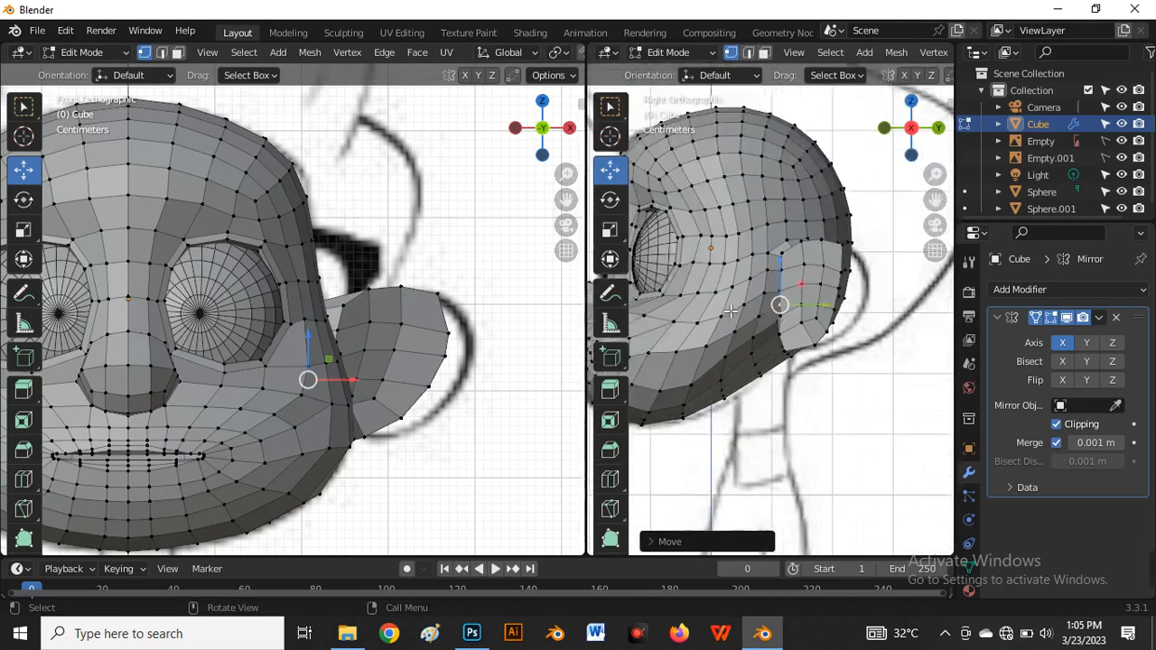
pyautogui.moveTo(731, 312); pyautogui.dragTo(704, 391, button='middle')
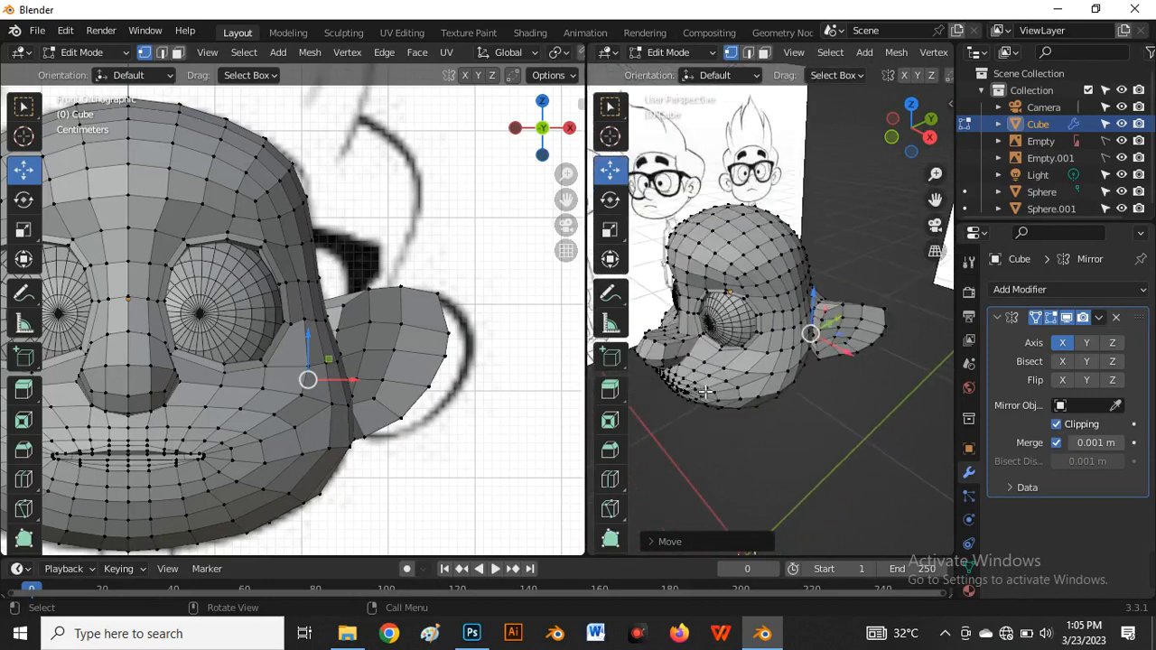
pyautogui.scroll(-3, 437, 320)
pyautogui.press('Tab')
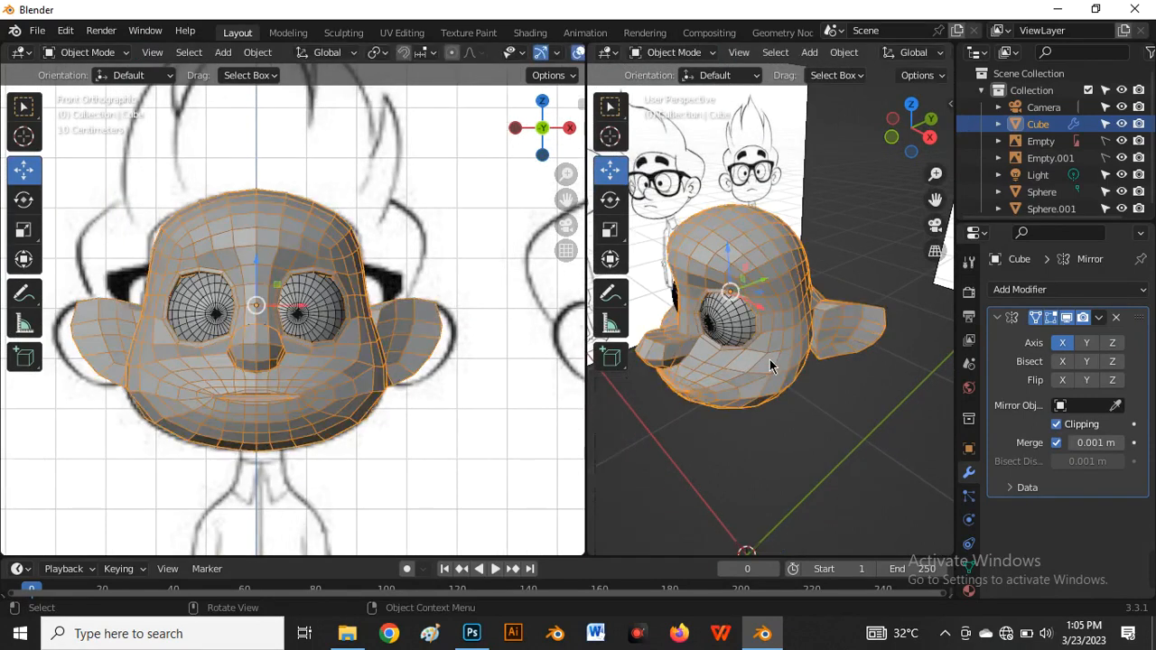
pyautogui.moveTo(769, 360); pyautogui.dragTo(823, 366, button='middle')
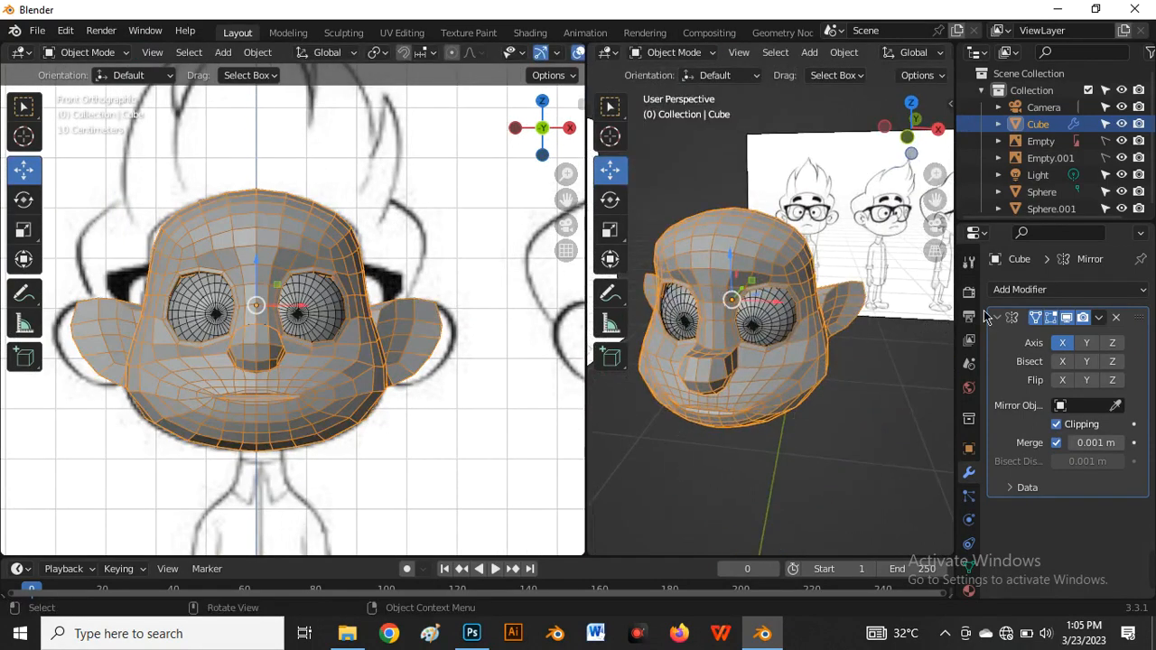
pyautogui.click(1073, 290)
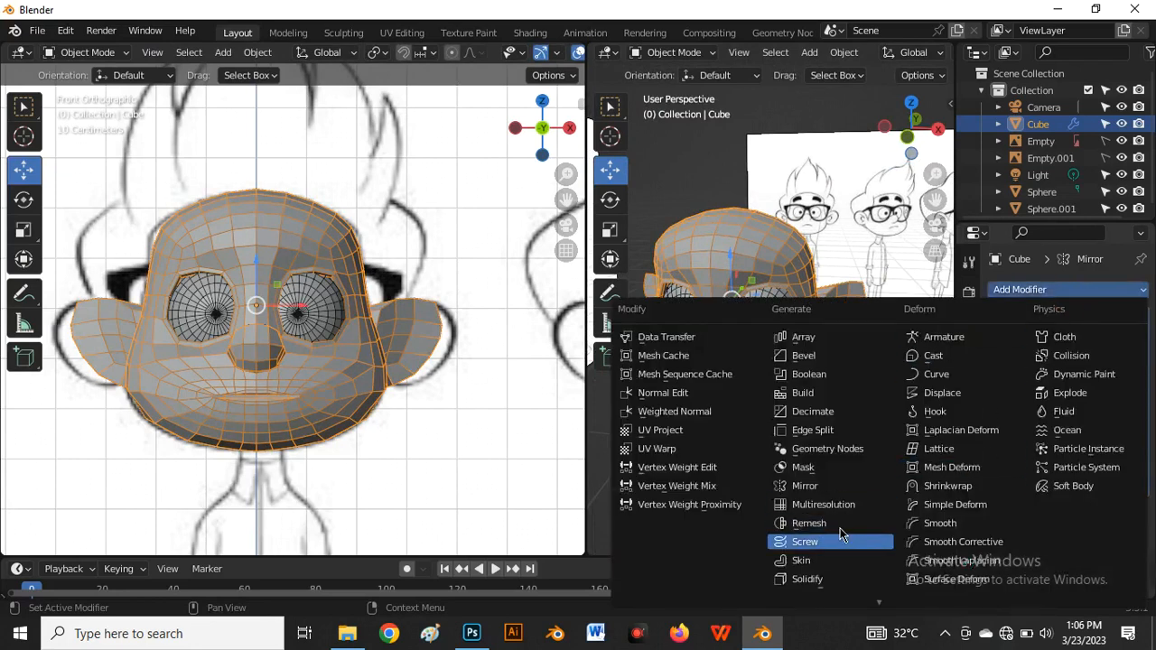
pyautogui.scroll(-1, 835, 555)
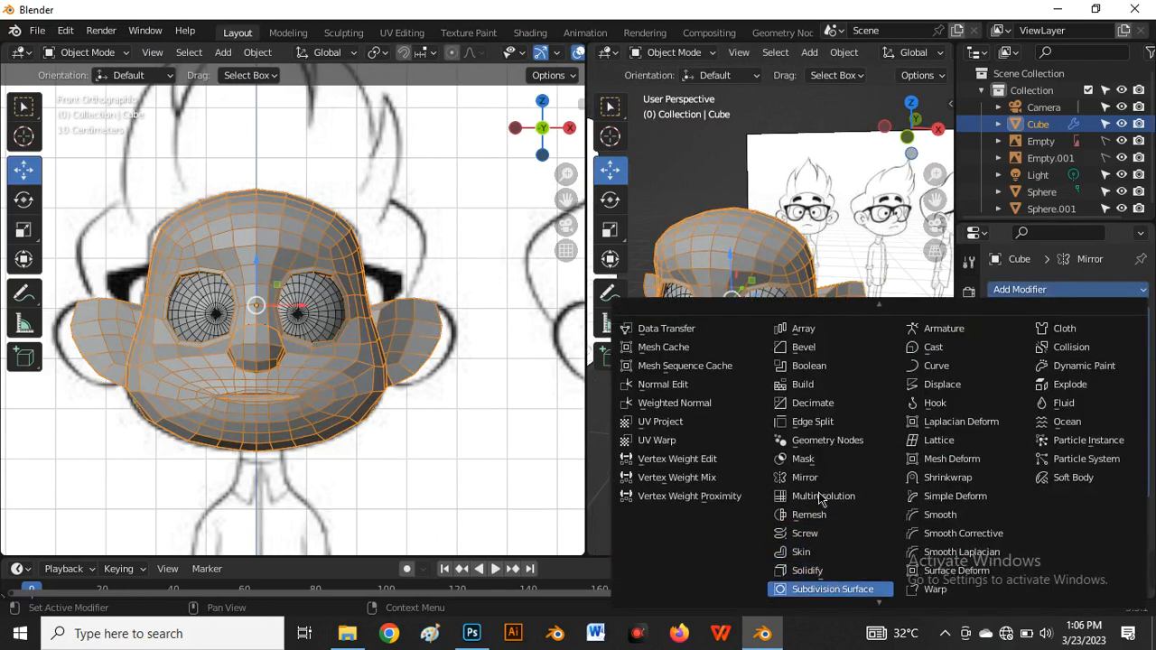
pyautogui.click(832, 589)
pyautogui.moveTo(805, 392); pyautogui.dragTo(838, 222, button='middle')
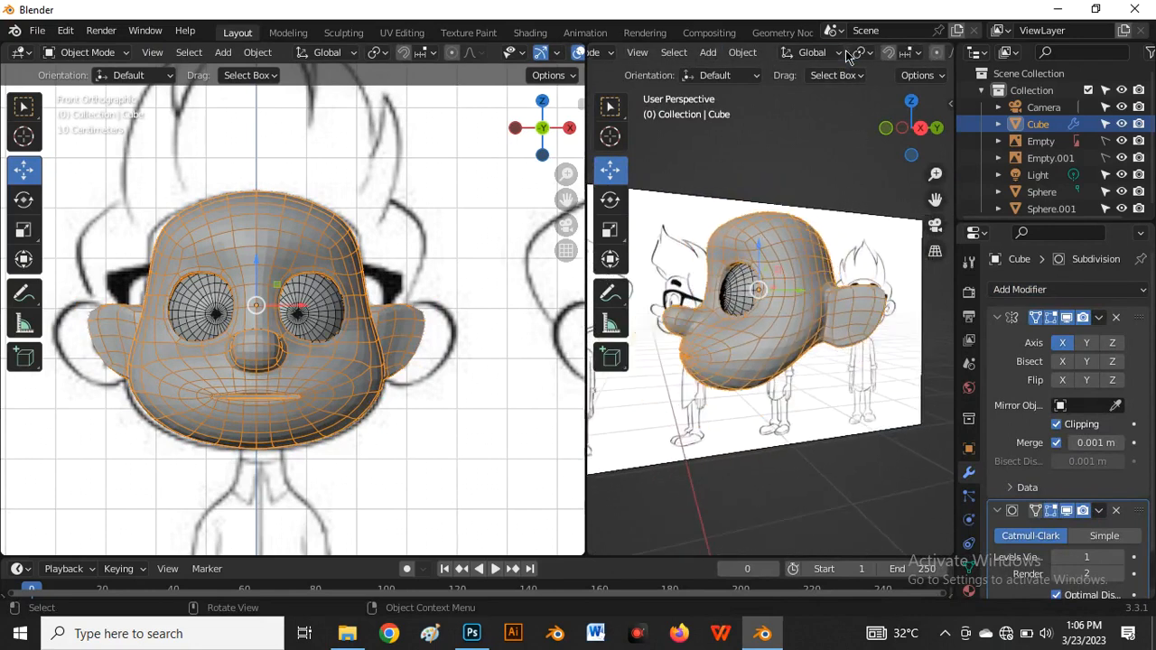
# Turn off the wireframe overlay in the perspective viewport and deselect the head
pyautogui.click(878, 54)
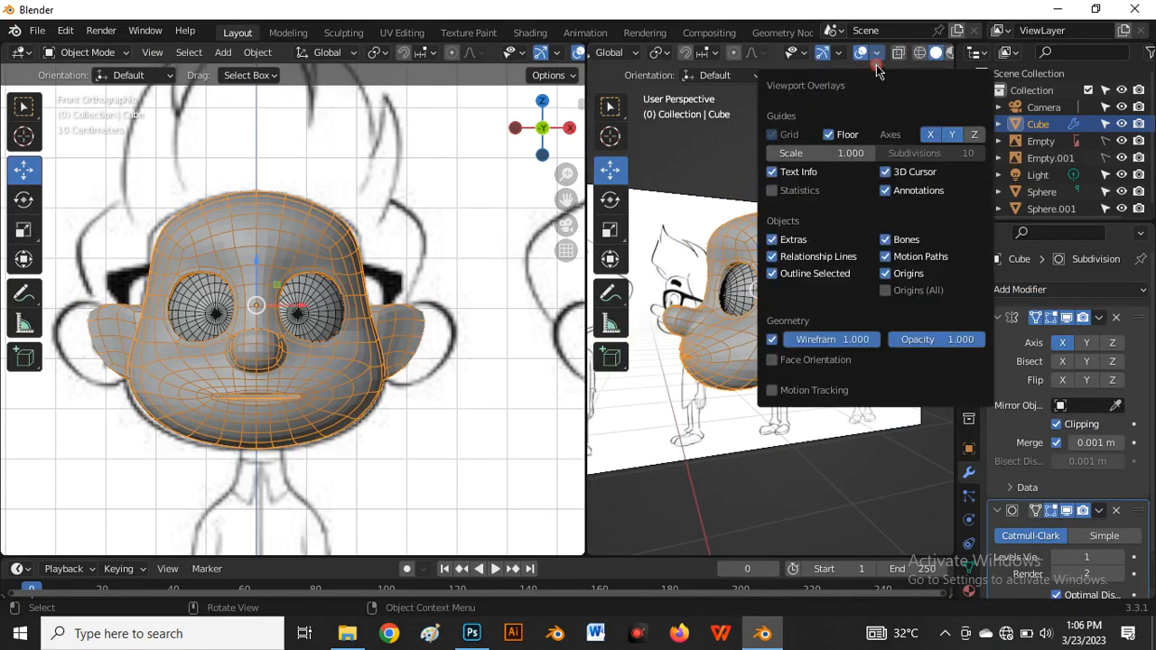
pyautogui.click(774, 343)
pyautogui.click(795, 481)
pyautogui.moveTo(780, 368); pyautogui.dragTo(825, 406, button='middle')
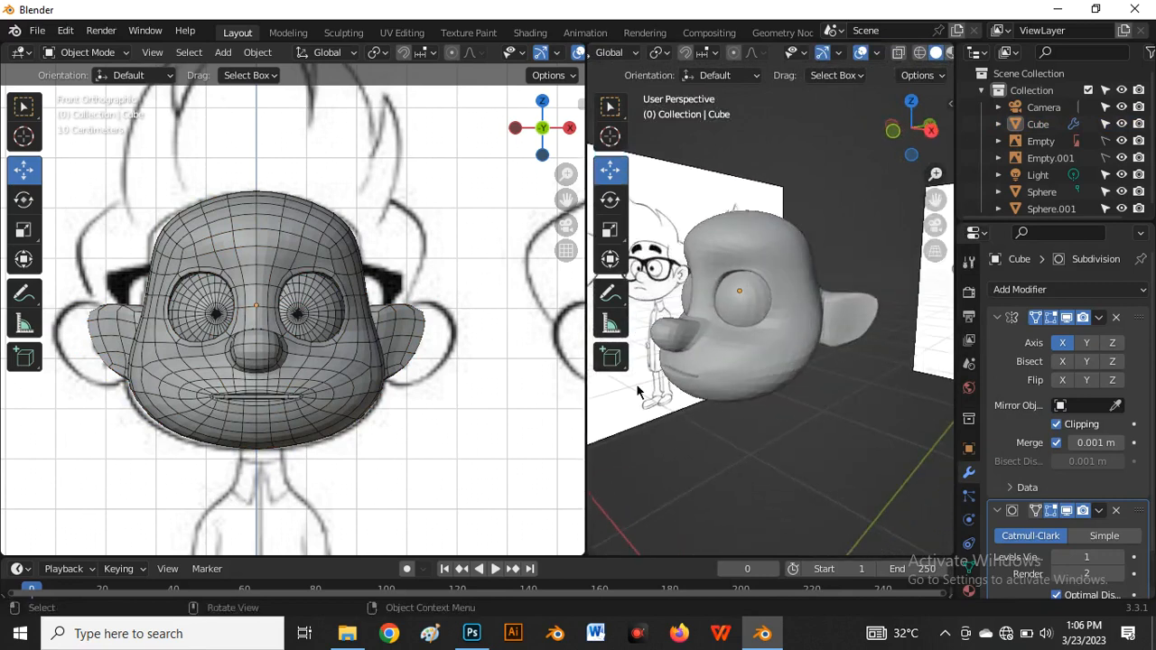
# Examine the smoothed head and ears against the front and side references and from behind
pyautogui.scroll(-3, 421, 333)
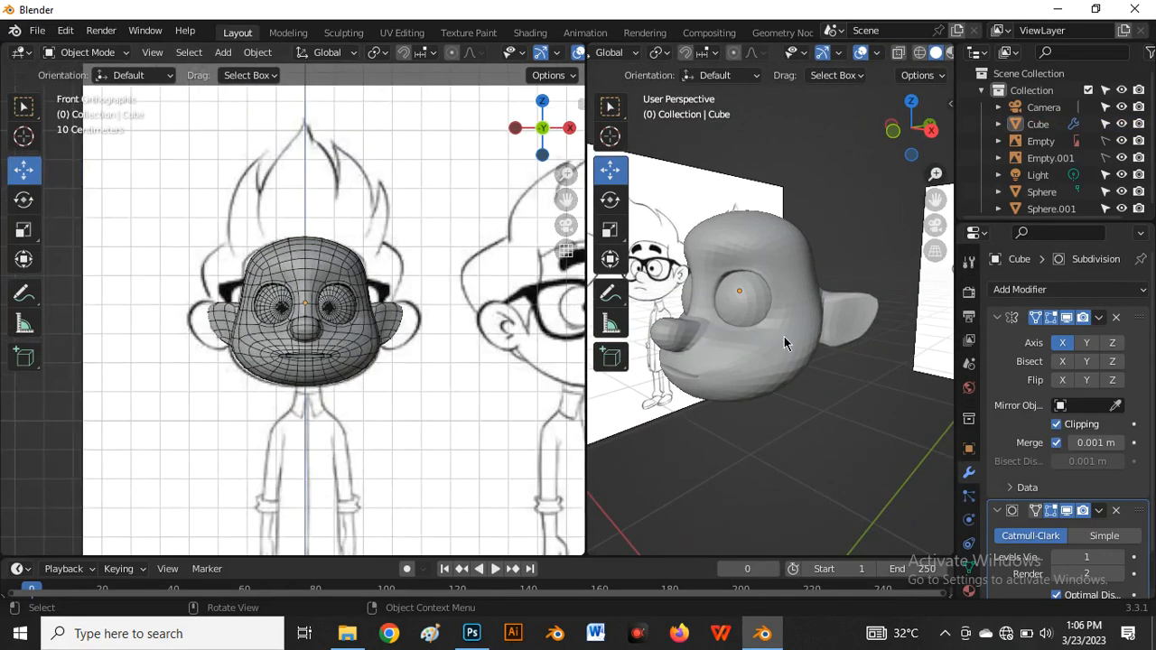
pyautogui.press('`')
pyautogui.click(903, 338)
pyautogui.scroll(3, 406, 321)
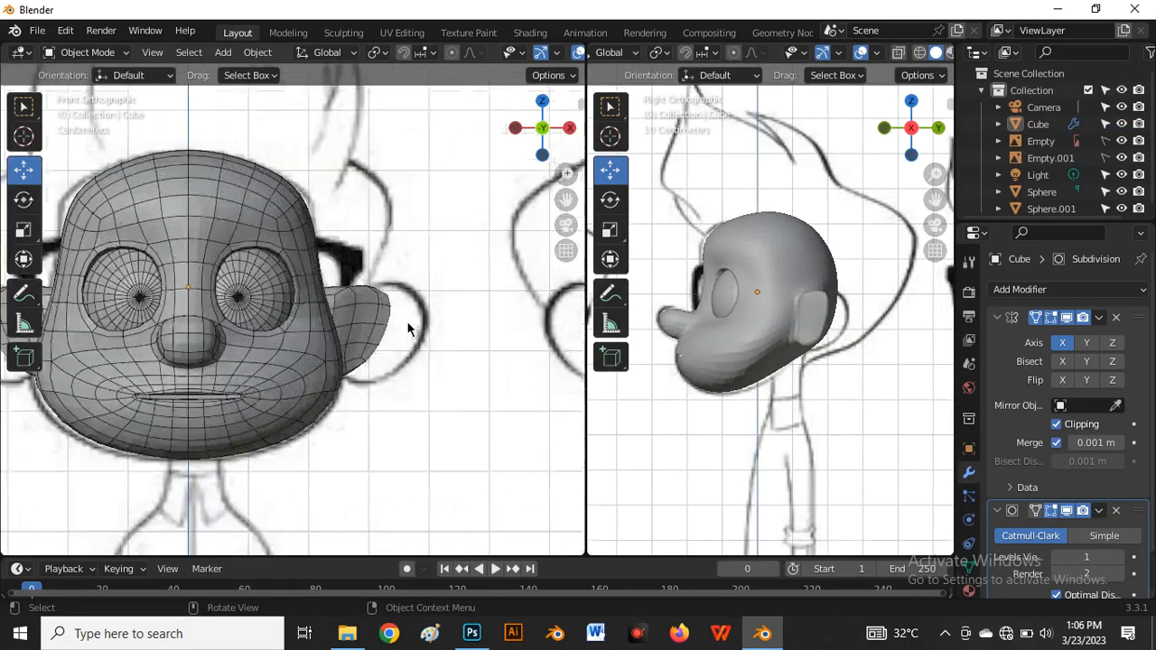
pyautogui.scroll(-3, 432, 360)
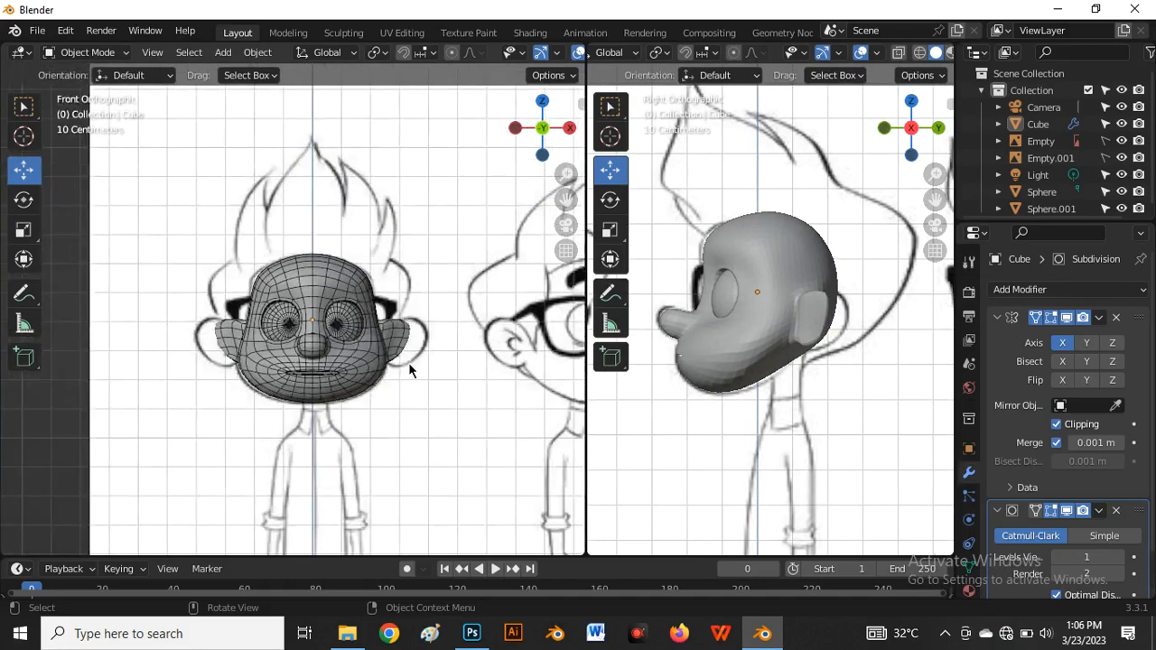
pyautogui.scroll(3, 408, 369)
pyautogui.moveTo(795, 361); pyautogui.dragTo(753, 344, button='middle')
pyautogui.moveTo(721, 377); pyautogui.dragTo(769, 413, button='middle')
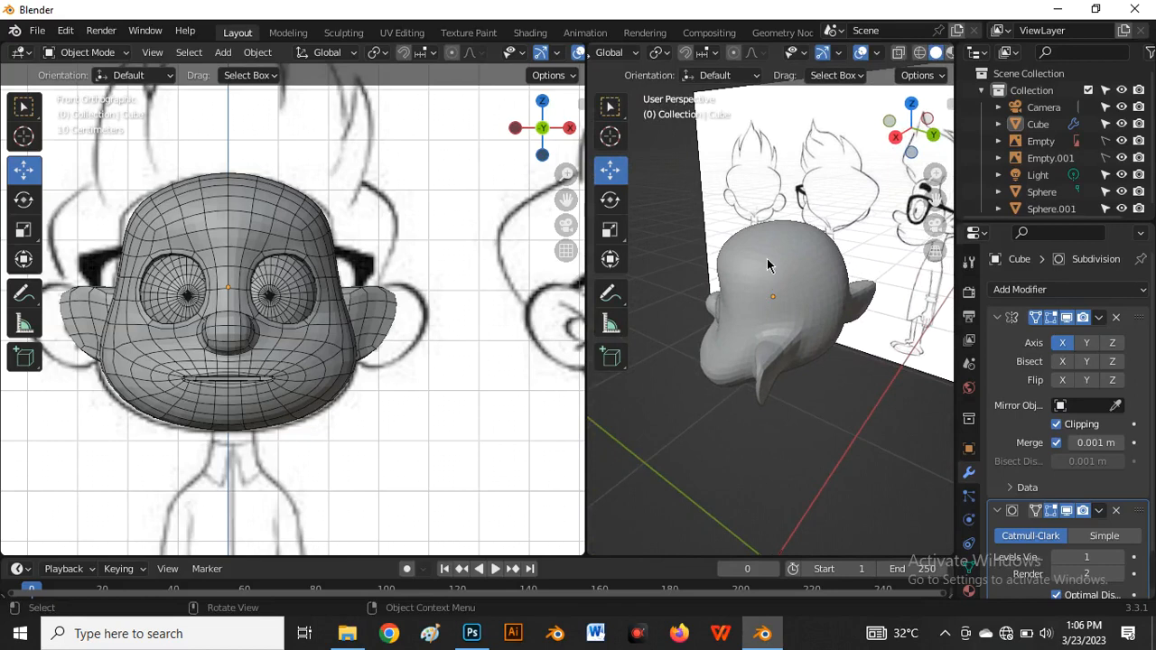
pyautogui.moveTo(808, 360); pyautogui.dragTo(724, 352, button='middle')
# Hide the head's Subdivision Surface modifier in the viewport and return to Edit Mode on the head mesh
pyautogui.click(724, 352)
pyautogui.press('ctrl+KP_7')
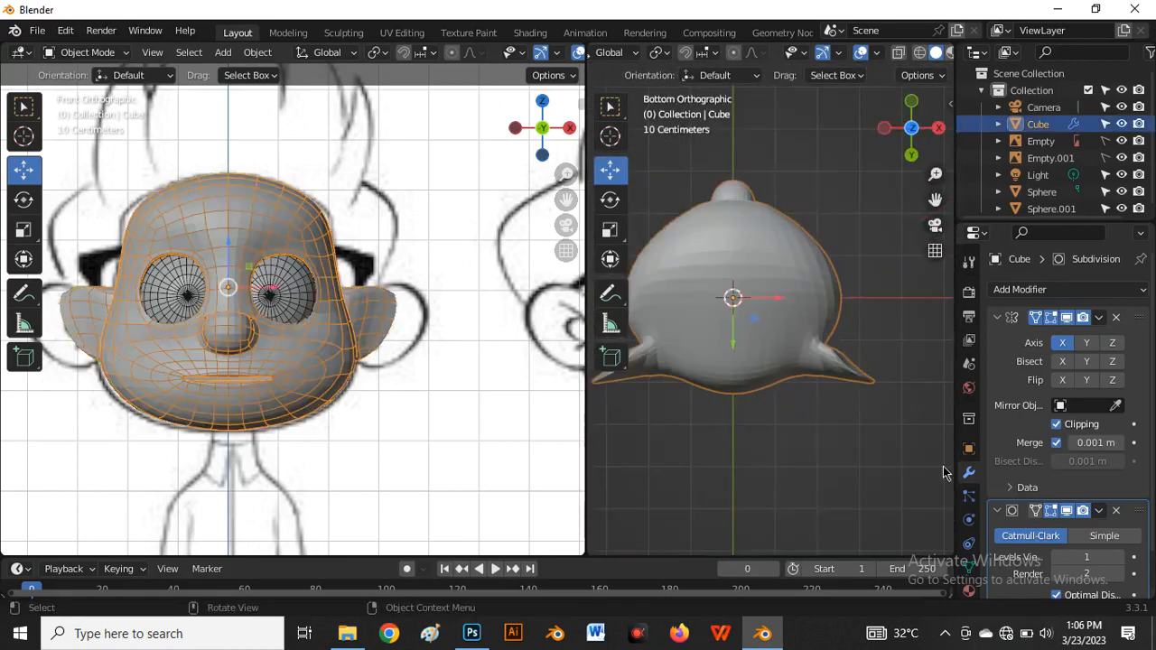
pyautogui.click(1066, 511)
pyautogui.moveTo(771, 328); pyautogui.dragTo(765, 375, button='middle')
pyautogui.press('`')
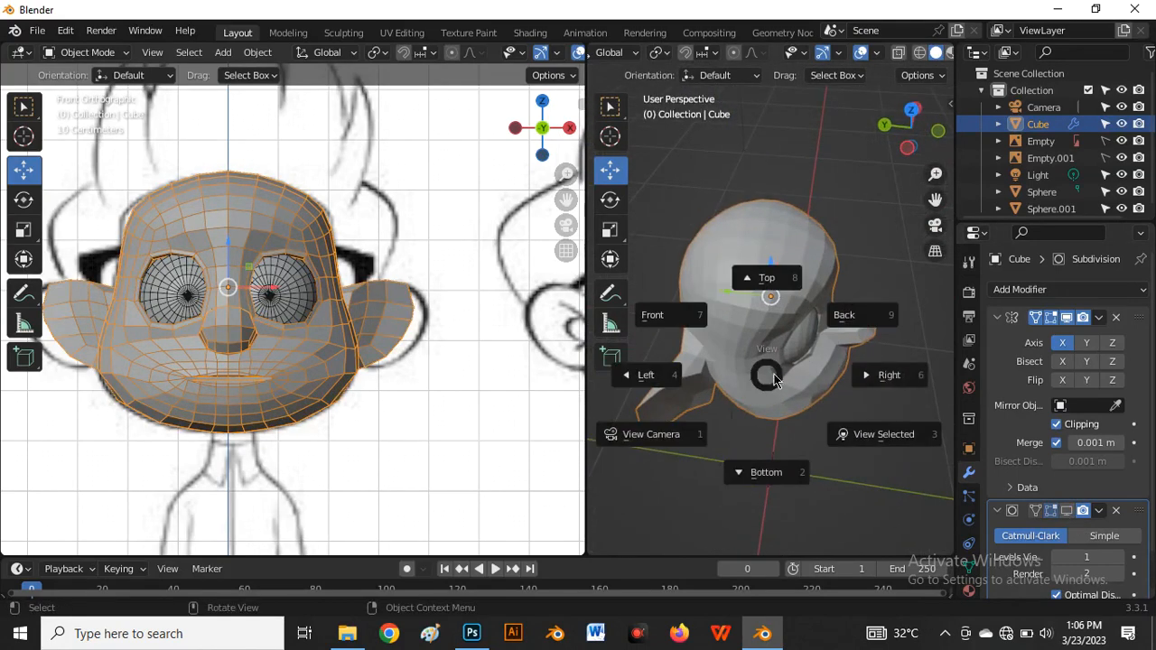
pyautogui.click(875, 377)
pyautogui.moveTo(877, 336); pyautogui.dragTo(670, 348, button='middle')
pyautogui.press('Tab')
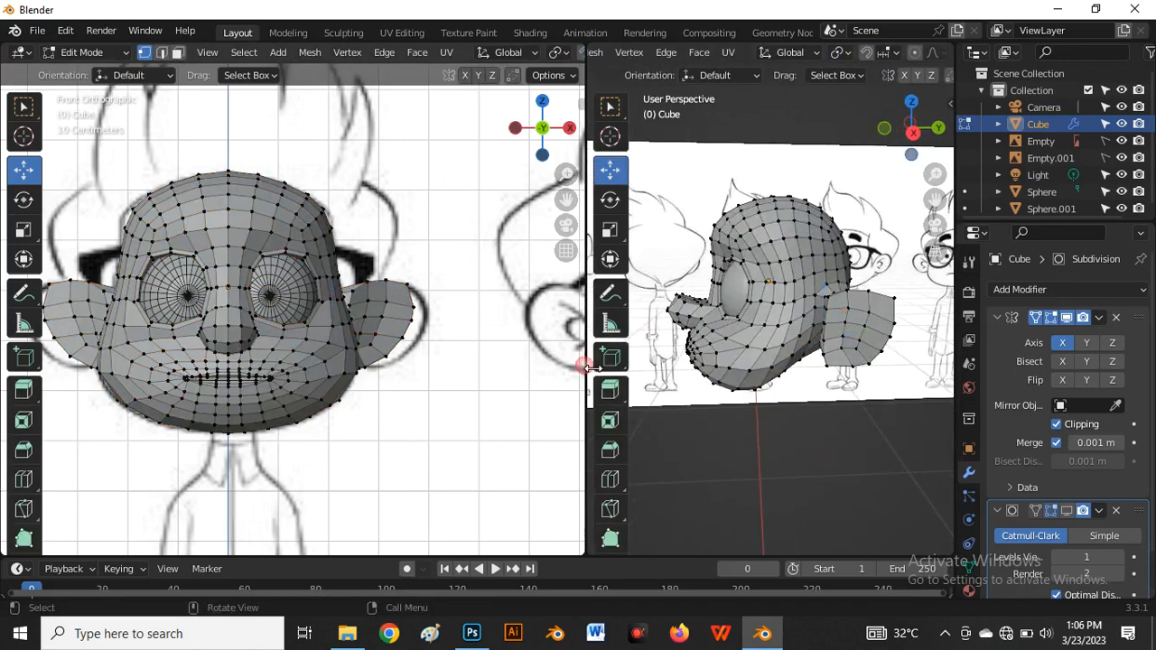
# Enlarge the perspective viewport to examine the mesh around the ear's base
pyautogui.moveTo(537, 373); pyautogui.dragTo(296, 360)
pyautogui.moveTo(577, 307); pyautogui.dragTo(616, 315, button='middle')
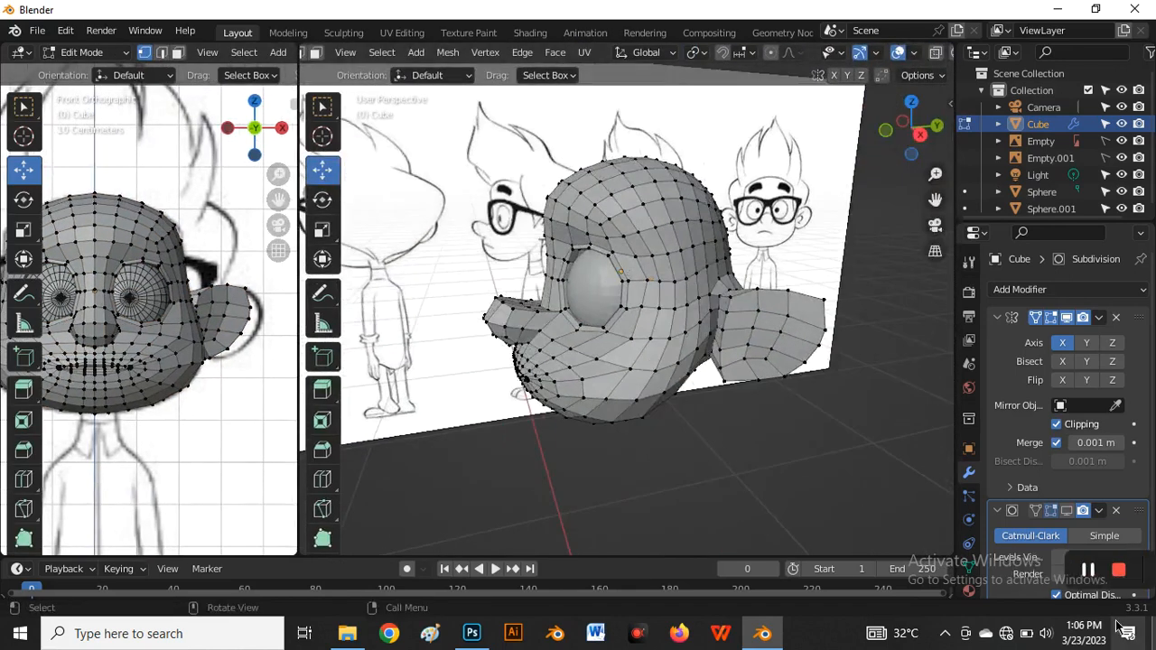
pyautogui.moveTo(1151, 571)
pyautogui.moveTo(800, 391); pyautogui.dragTo(705, 378, button='middle')
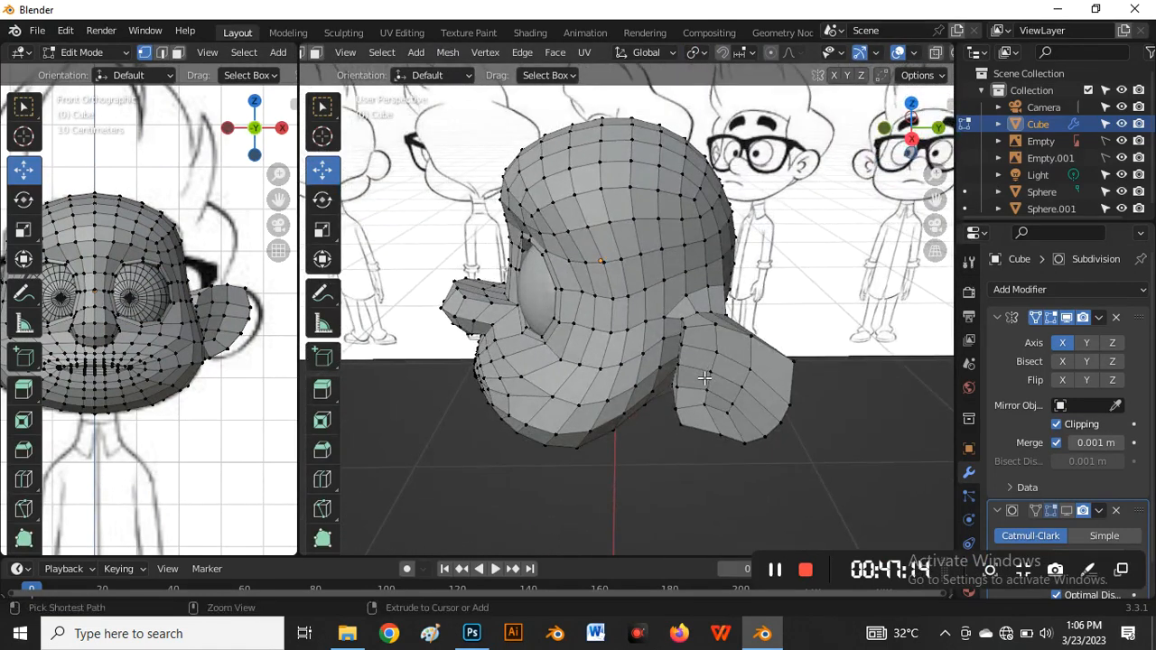
# Undo the Subdivision Surface modifier and the recent reshaping of the ear's base, back to before its added edge loop
pyautogui.hotkey('ctrl', 'z')
pyautogui.hotkey('ctrl', 'z')
pyautogui.hotkey('ctrl', 'z')
pyautogui.hotkey('ctrl', 'z')
pyautogui.hotkey('ctrl', 'z')
pyautogui.hotkey('ctrl', 'z')
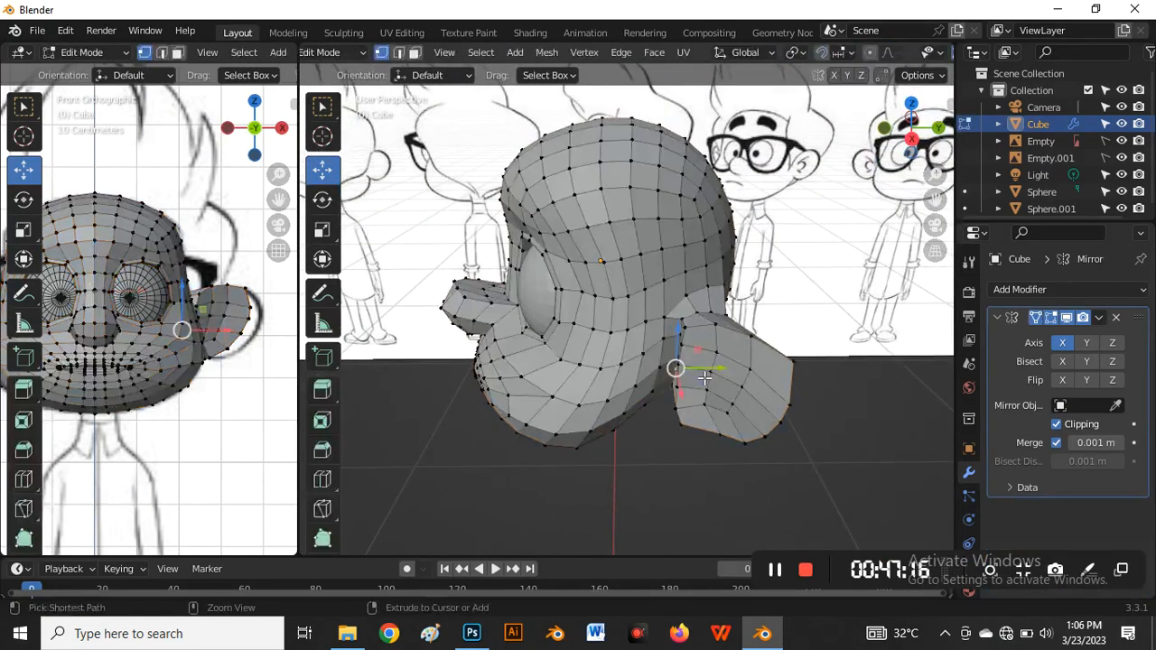
pyautogui.hotkey('ctrl', 'z')
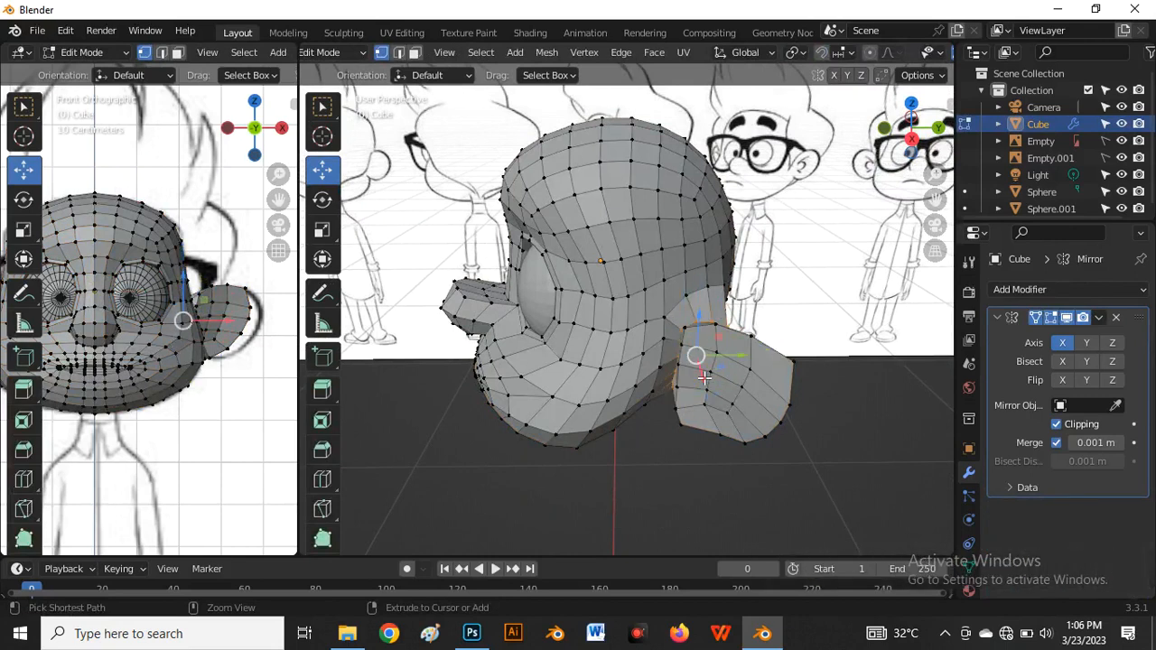
pyautogui.hotkey('ctrl', 'z')
pyautogui.hotkey('ctrl', 'z')
# Restore the wider front viewport and pull the ear's lower and outer rim vertices out toward the reference outline
pyautogui.moveTo(696, 364)
pyautogui.mouseDown(button='middle')
pyautogui.moveTo(591, 362)
pyautogui.moveTo(697, 368)
pyautogui.mouseUp(button='middle')
pyautogui.scroll(3, 260, 314)
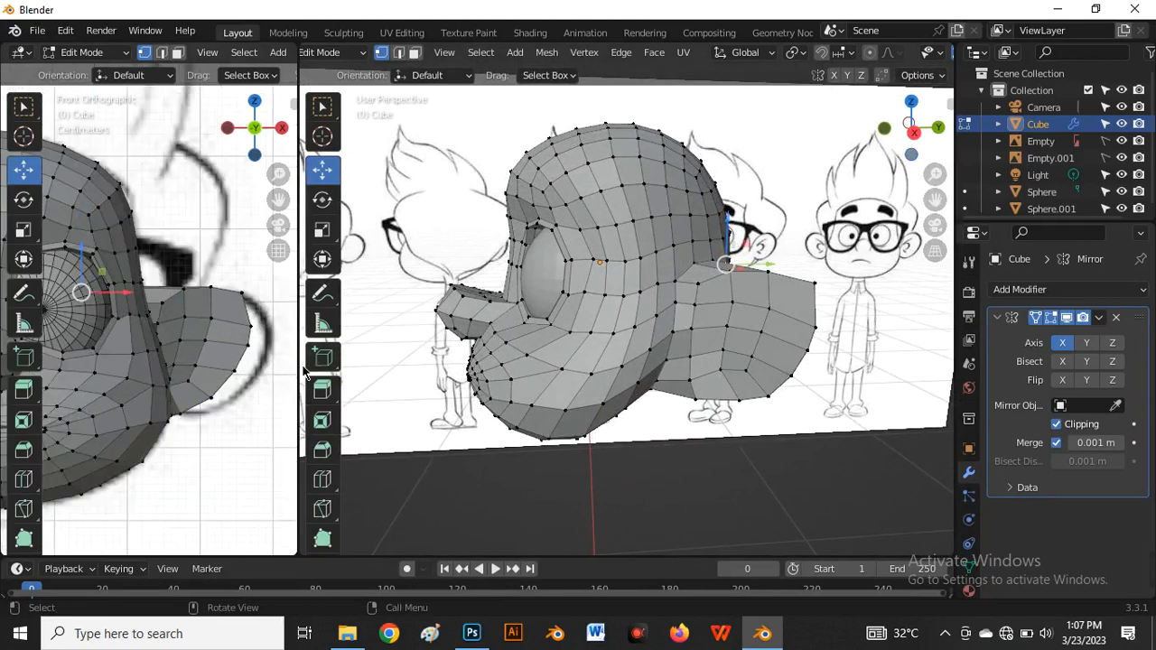
pyautogui.moveTo(307, 368); pyautogui.dragTo(587, 369)
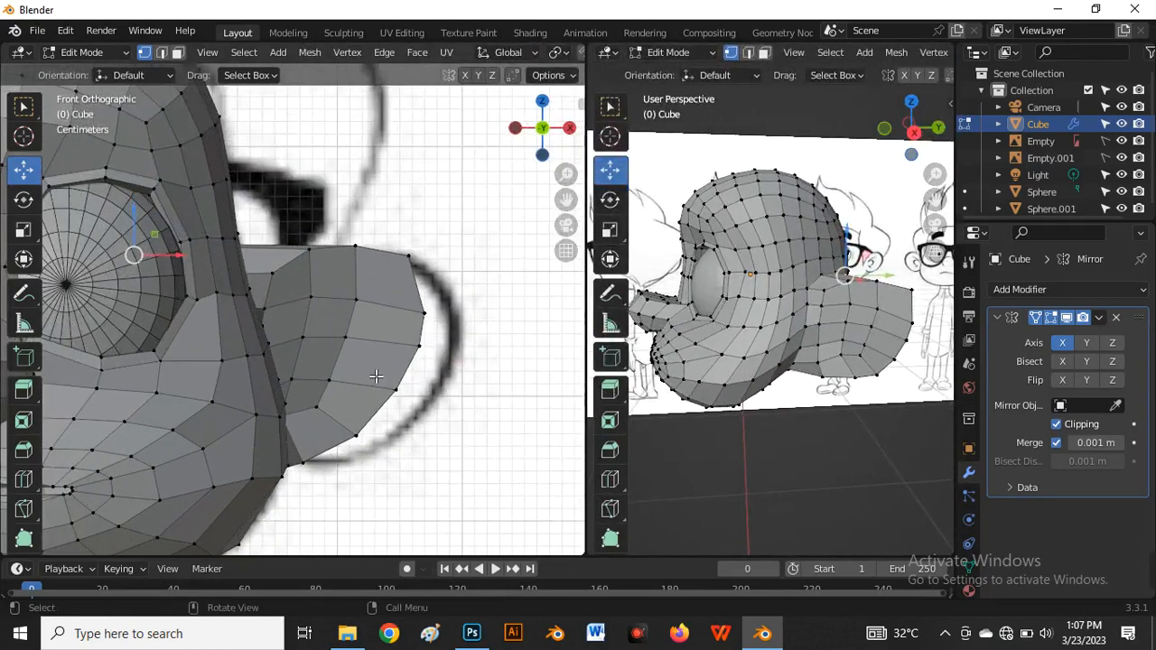
pyautogui.moveTo(401, 412); pyautogui.dragTo(434, 409)
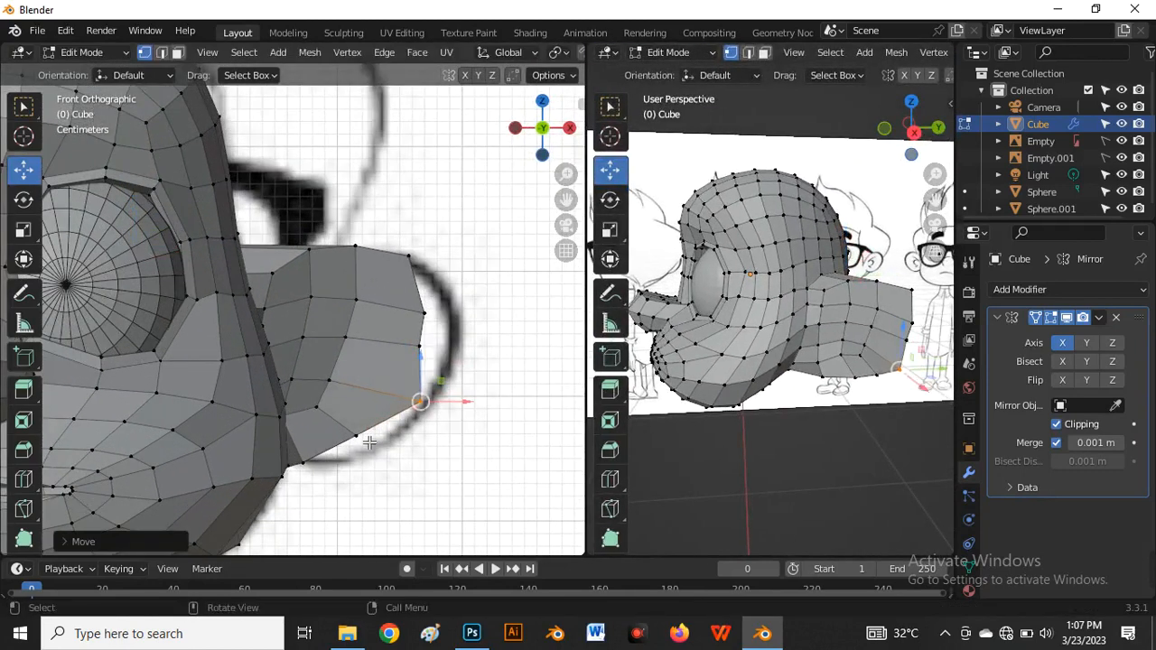
pyautogui.click(358, 439)
pyautogui.moveTo(363, 444); pyautogui.dragTo(375, 464)
pyautogui.click(422, 350)
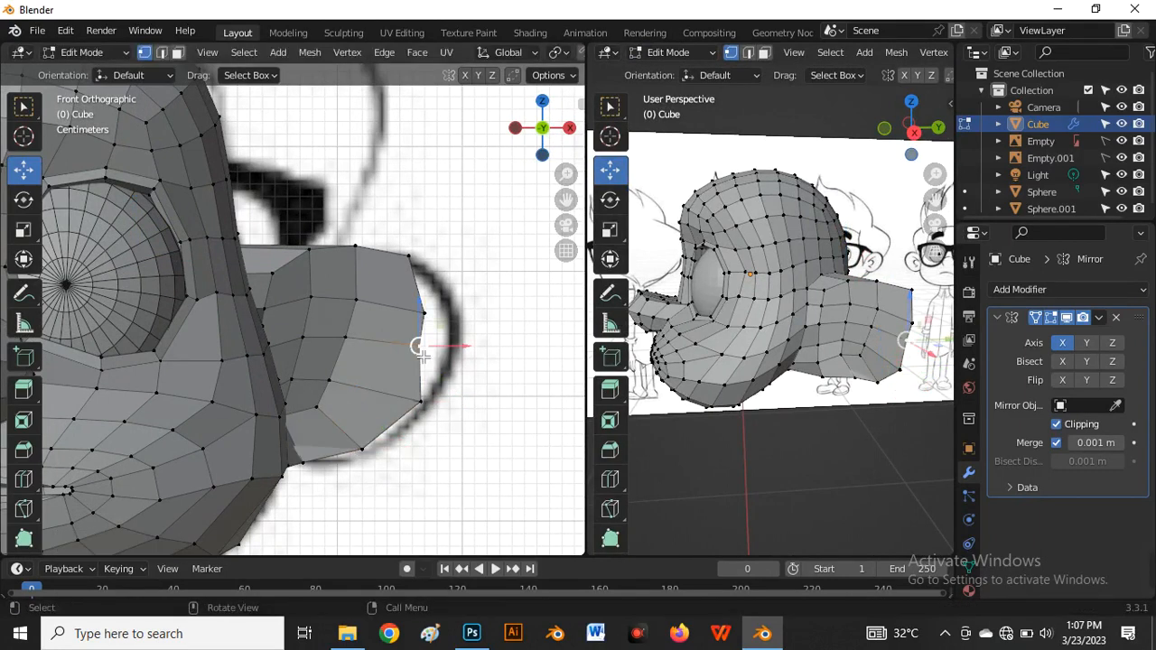
pyautogui.moveTo(428, 350); pyautogui.dragTo(451, 351)
pyautogui.click(308, 469)
pyautogui.moveTo(305, 466); pyautogui.dragTo(321, 488)
# Move the ear's upper outer rim vertex onto the reference outline and spread the ear's inner vertices outward
pyautogui.click(425, 315)
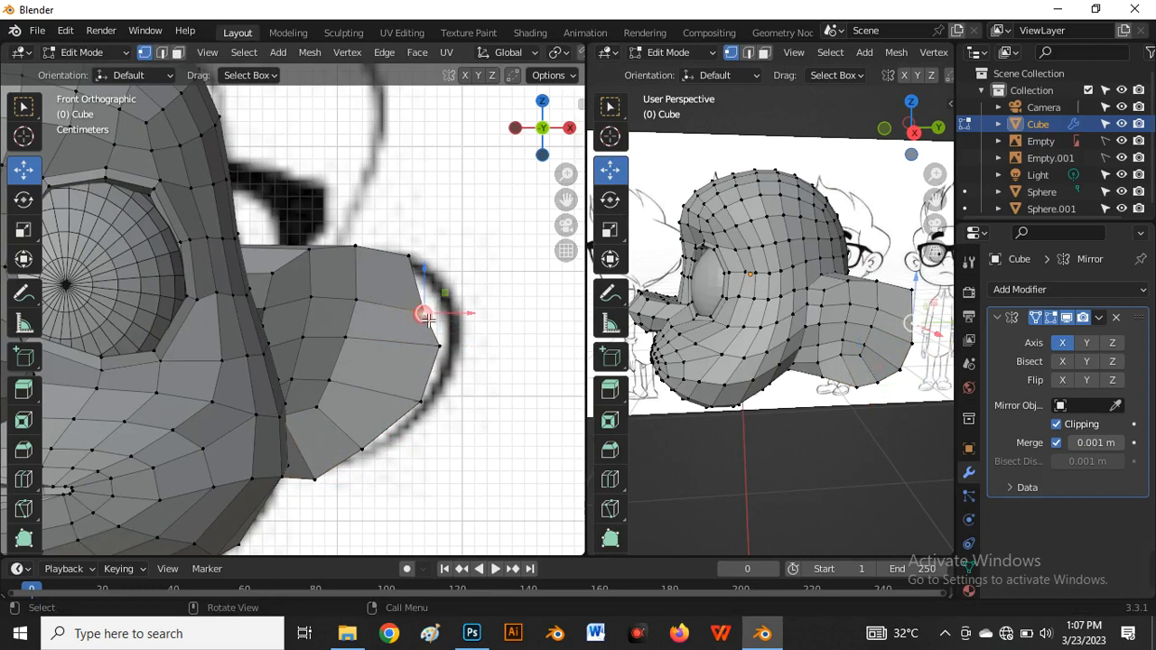
pyautogui.moveTo(427, 316); pyautogui.dragTo(454, 317)
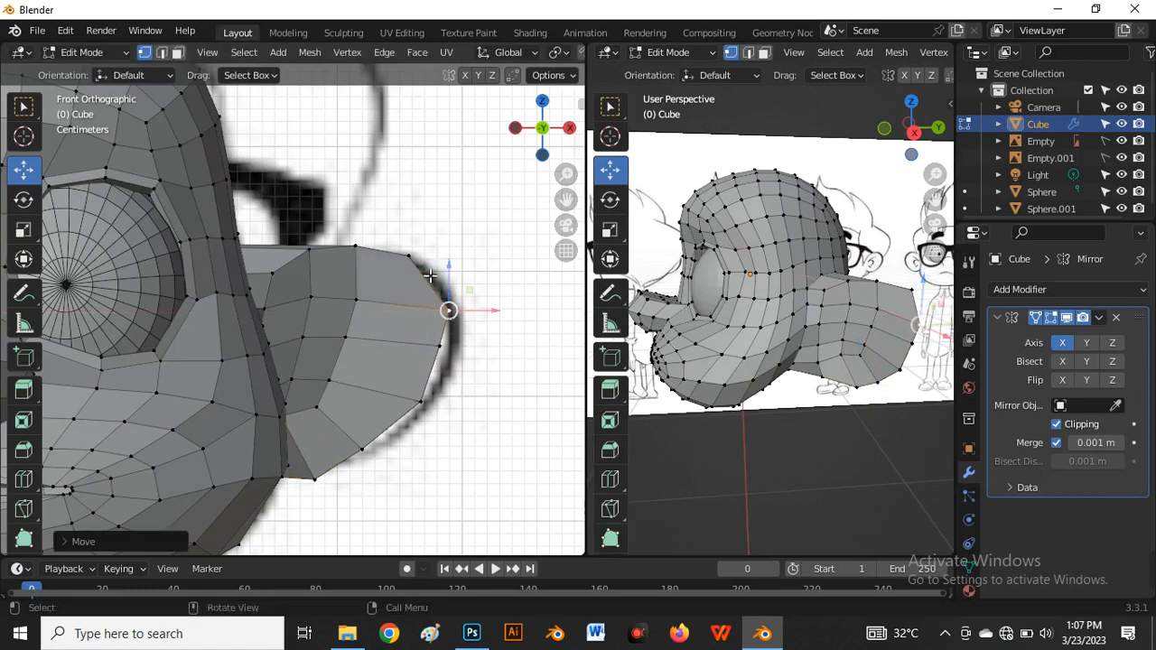
pyautogui.click(411, 258)
pyautogui.moveTo(385, 352); pyautogui.dragTo(386, 352)
pyautogui.moveTo(382, 321); pyautogui.dragTo(402, 322)
pyautogui.click(322, 412)
pyautogui.moveTo(327, 416); pyautogui.dragTo(432, 377)
# Move the ear's lower inner vertex and its lower and outer rim vertices so the rim follows the front reference outline
pyautogui.click(332, 388)
pyautogui.click(367, 391)
pyautogui.scroll(-3, 398, 387)
pyautogui.scroll(3, 432, 384)
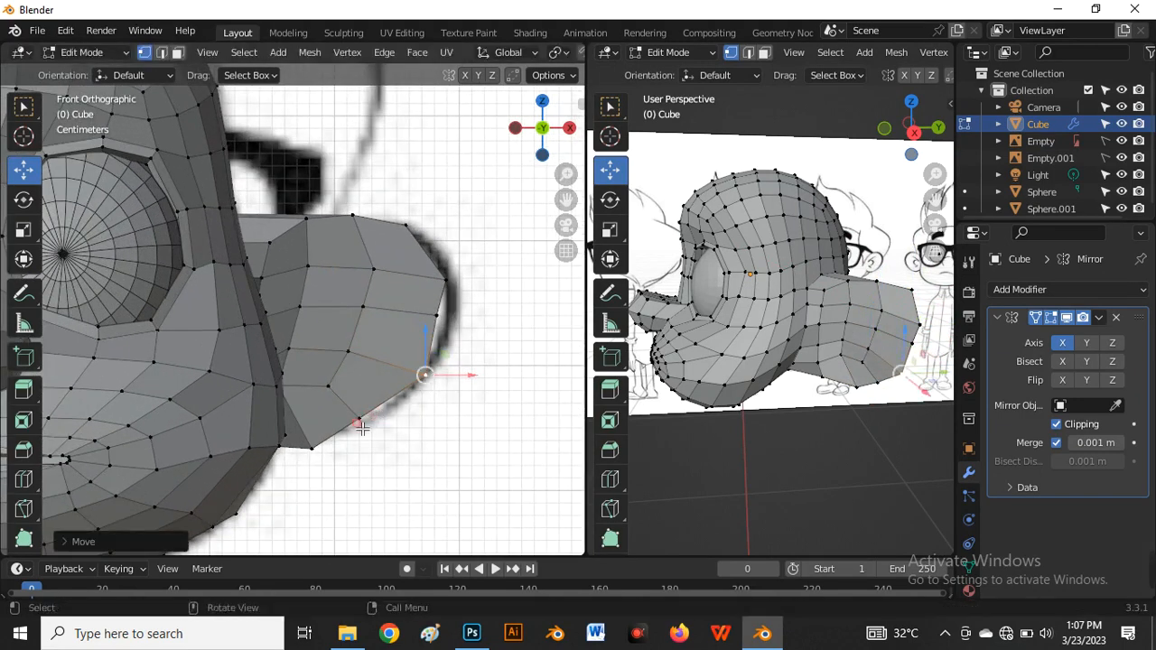
pyautogui.click(365, 422)
pyautogui.moveTo(367, 424); pyautogui.dragTo(370, 429)
pyautogui.click(439, 315)
pyautogui.moveTo(440, 316); pyautogui.dragTo(457, 323)
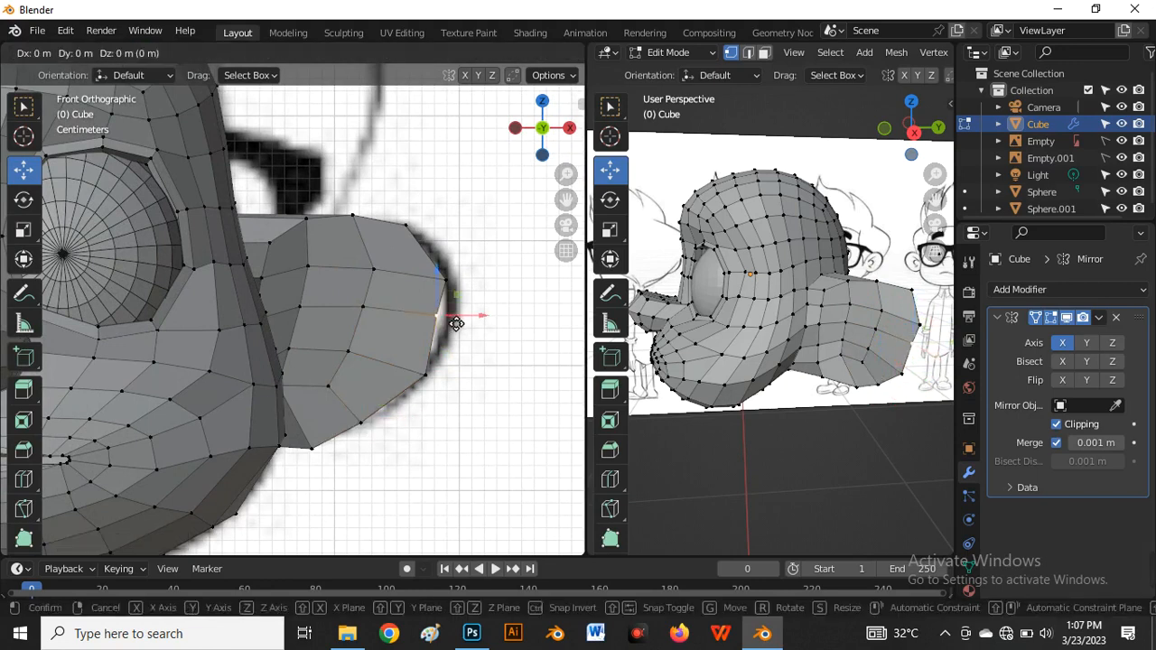
pyautogui.click(464, 323)
pyautogui.scroll(-5, 448, 379)
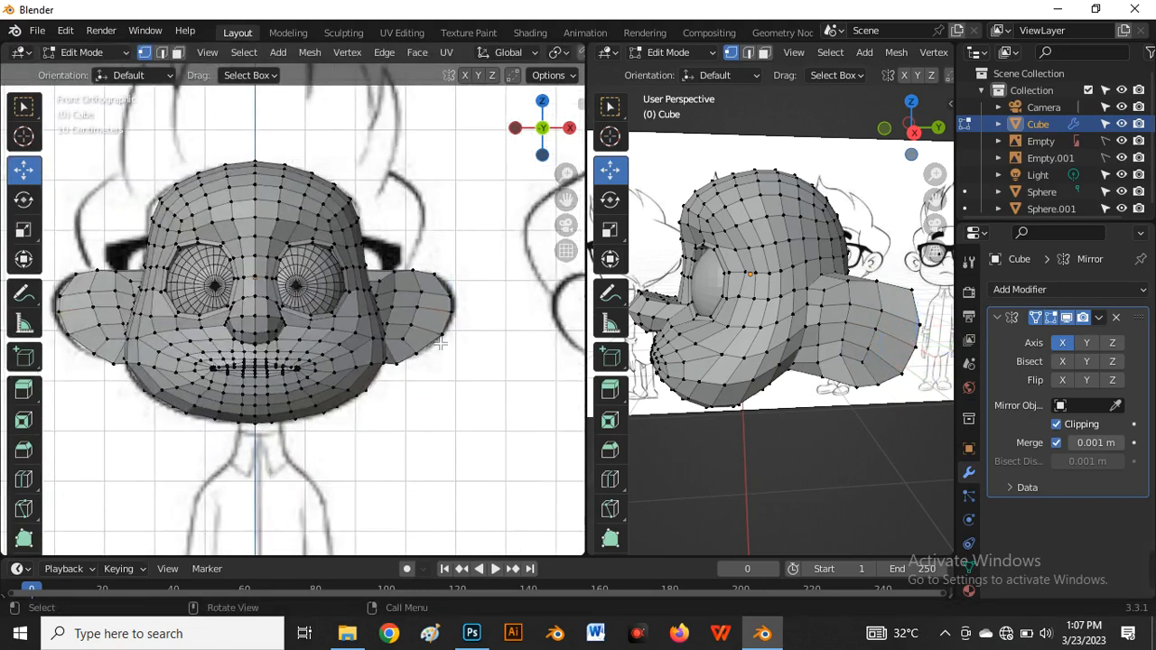
# Slide the ear's lower inner vertex along its edge to even out the faces near the lobe
pyautogui.scroll(-2, 443, 406)
pyautogui.scroll(4, 858, 294)
pyautogui.moveTo(867, 298); pyautogui.dragTo(804, 398, button='middle')
pyautogui.scroll(-4, 830, 410)
pyautogui.scroll(5, 803, 397)
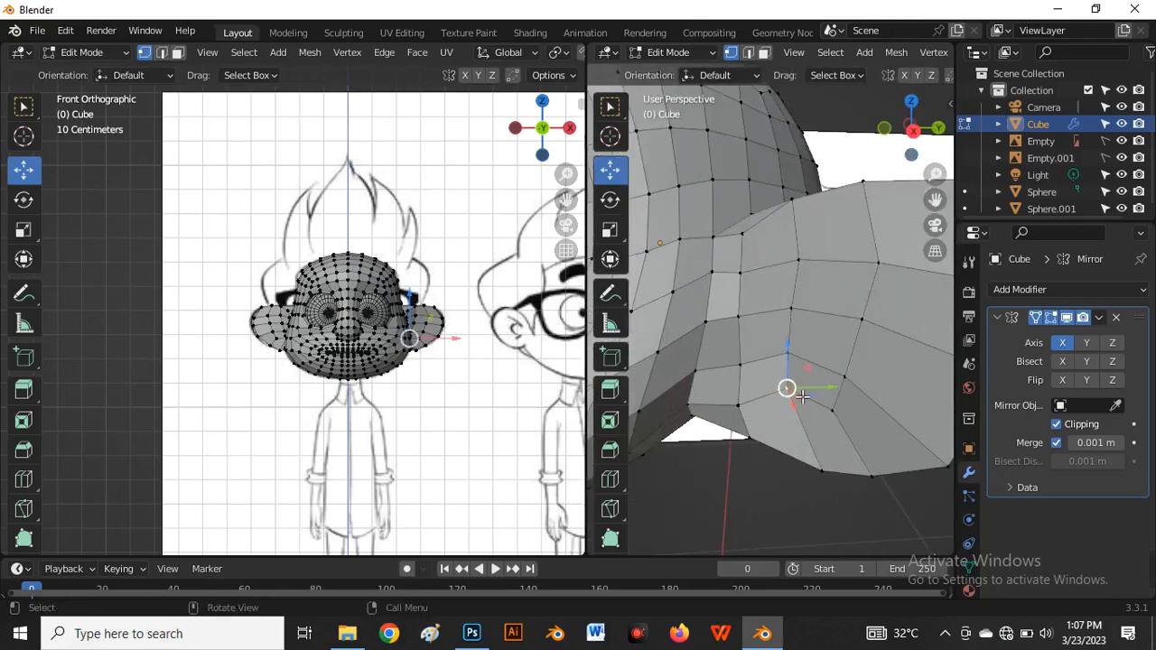
pyautogui.hotkey('shift', 'v')
pyautogui.click(802, 419)
pyautogui.scroll(-5, 808, 388)
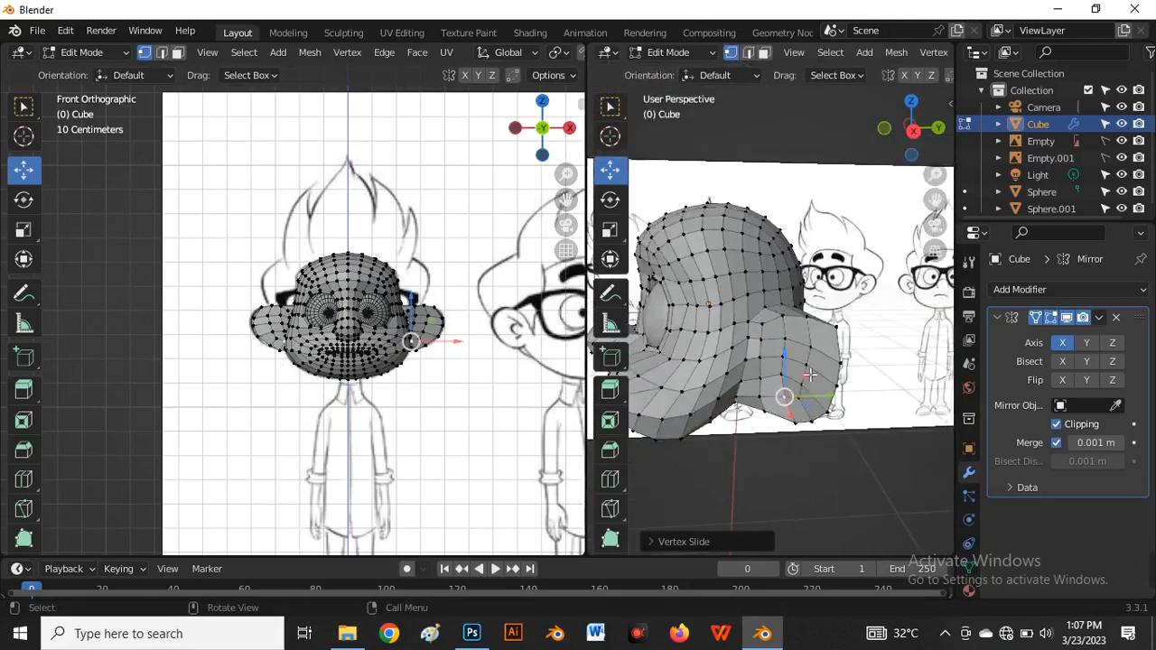
# Edge-slide the column of inner vertices on the ear's front face outward toward the rim
pyautogui.moveTo(747, 451); pyautogui.dragTo(746, 461)
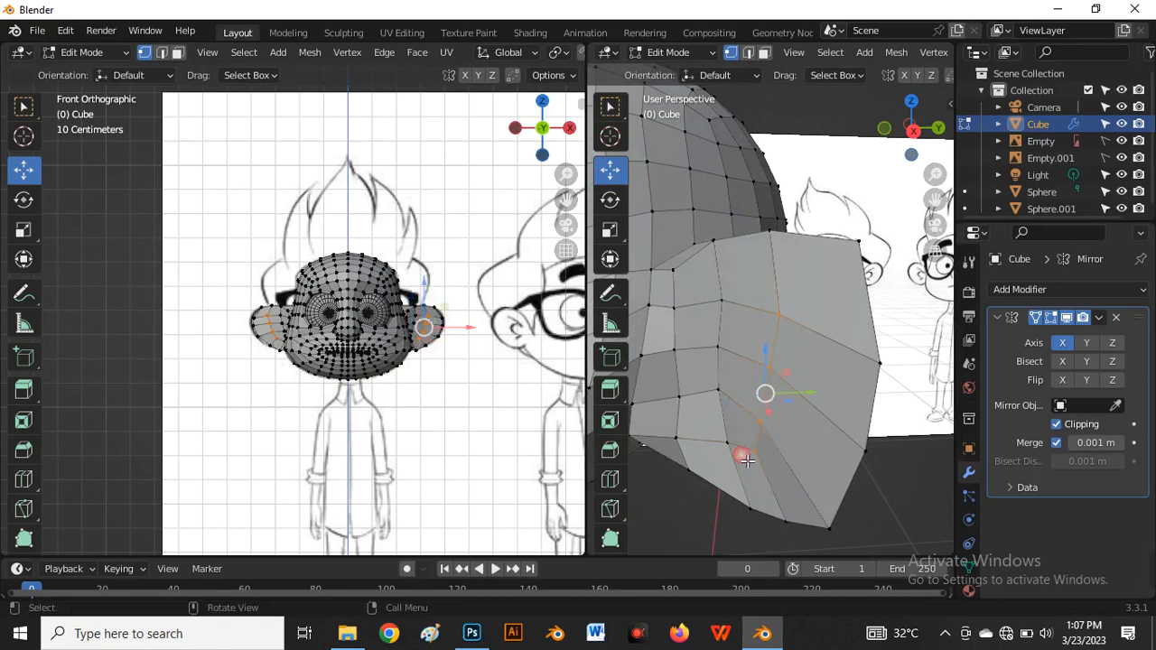
pyautogui.press('g')
pyautogui.press('g')
pyautogui.click(793, 485)
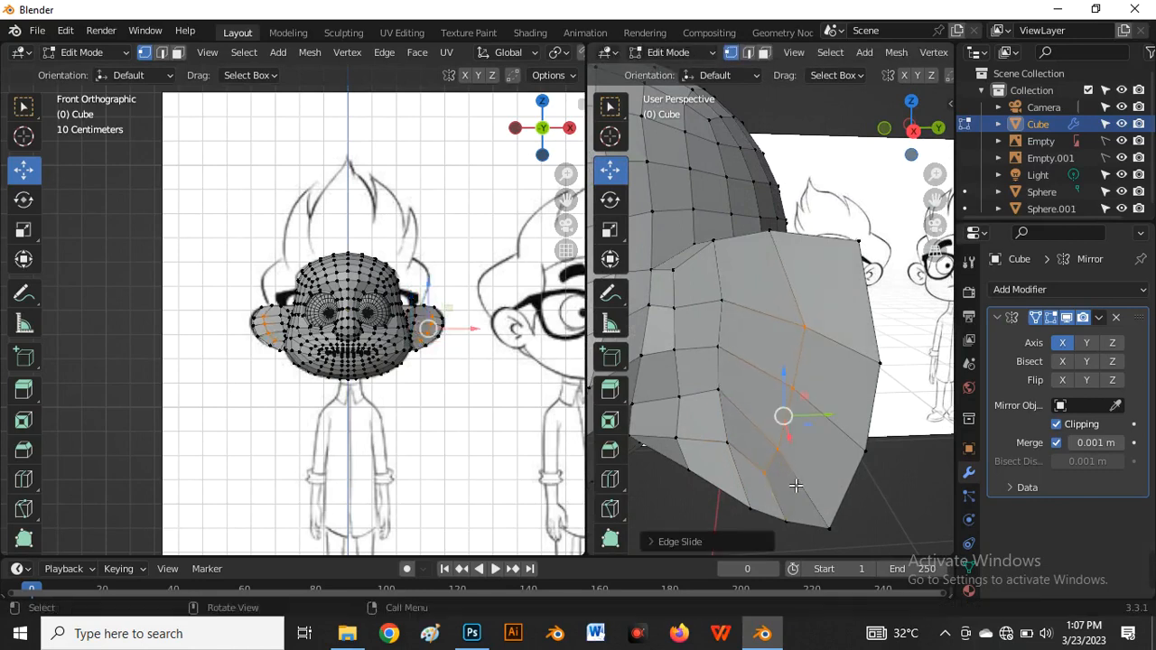
pyautogui.scroll(-4, 781, 479)
# In the right side view, select the path of vertices along the ear's outer rim and pull them backward along Y
pyautogui.moveTo(781, 479); pyautogui.dragTo(767, 460, button='middle')
pyautogui.press('`')
pyautogui.click(875, 452)
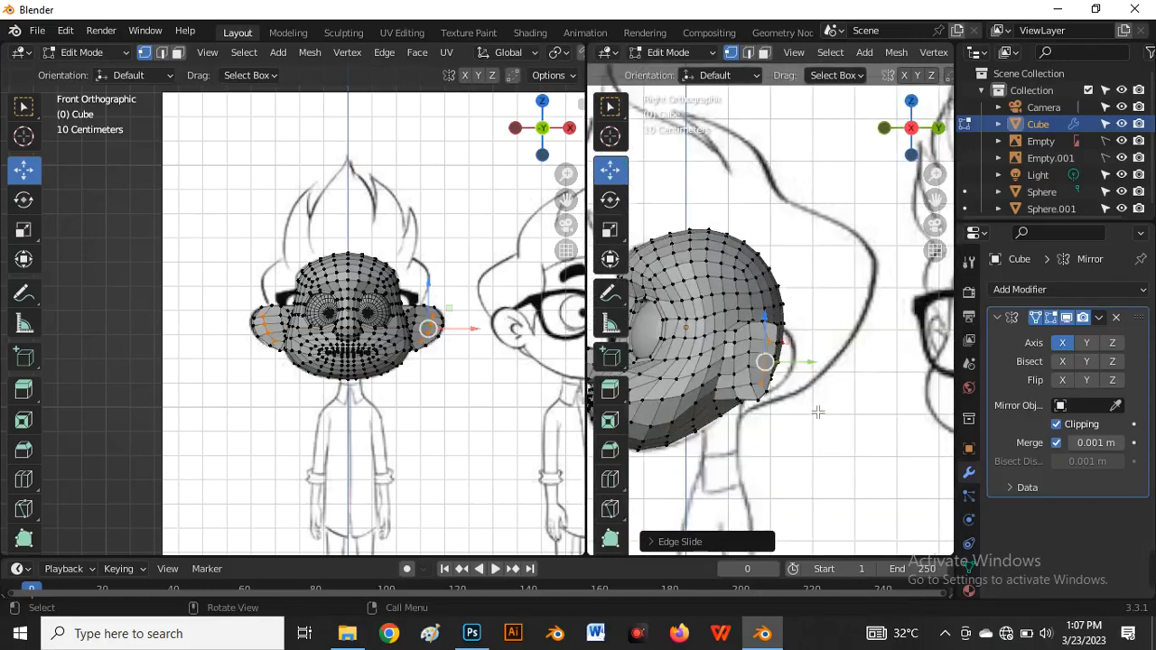
pyautogui.scroll(2, 776, 305)
pyautogui.click(754, 266)
pyautogui.scroll(2, 757, 320)
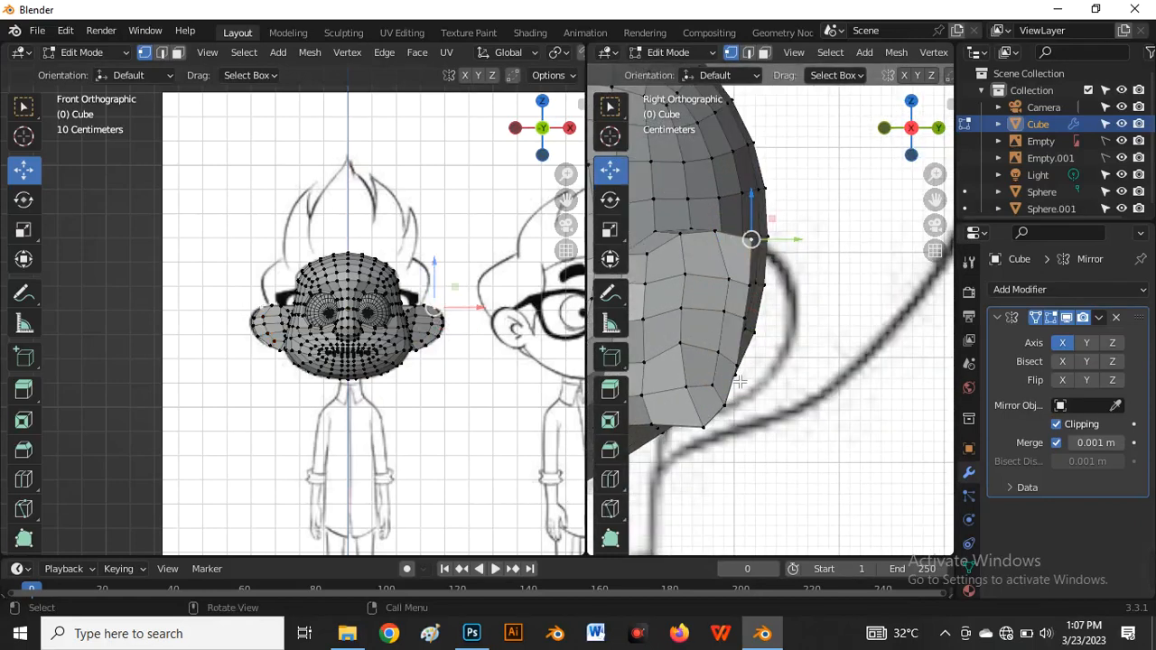
pyautogui.keyDown('ctrl'); pyautogui.click(729, 407); pyautogui.keyUp('ctrl')
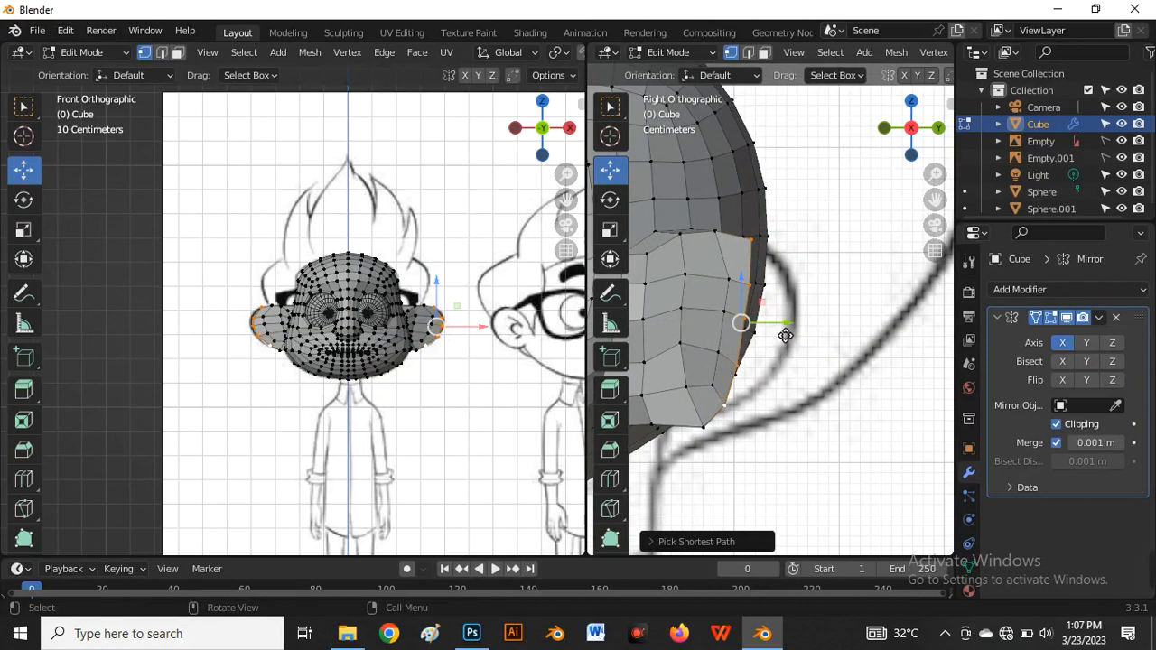
pyautogui.moveTo(785, 335); pyautogui.dragTo(848, 340)
# Edge-slide the ear's inner vertex column backward toward the extended rim in the side view
pyautogui.scroll(-3, 846, 325)
pyautogui.scroll(2, 804, 352)
pyautogui.click(757, 365)
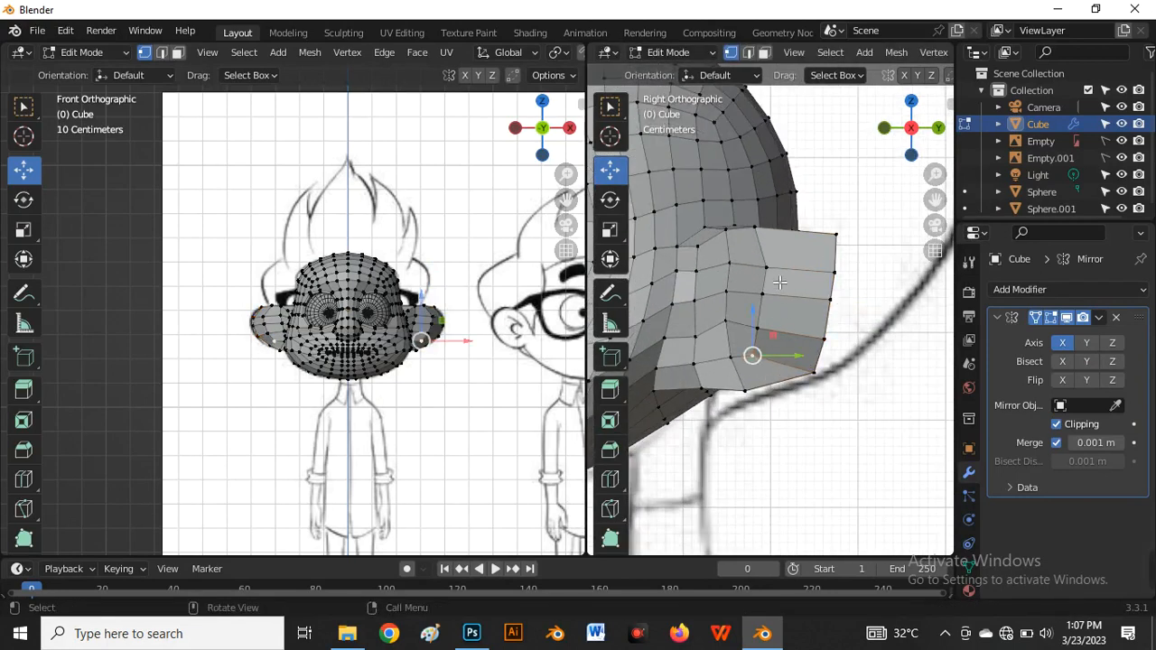
pyautogui.press('g')
pyautogui.press('g')
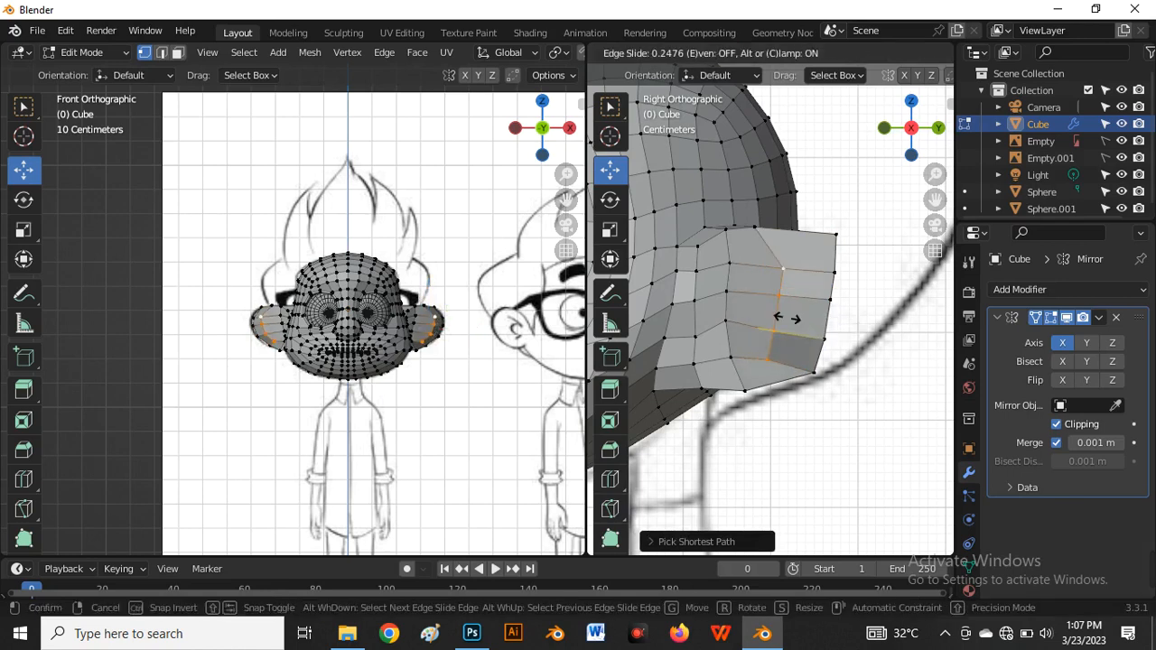
pyautogui.click(752, 346)
# Slide the two lower vertices of the ear's next inner column downward along their edges
pyautogui.scroll(2, 739, 364)
pyautogui.click(732, 359)
pyautogui.press('g')
pyautogui.press('g')
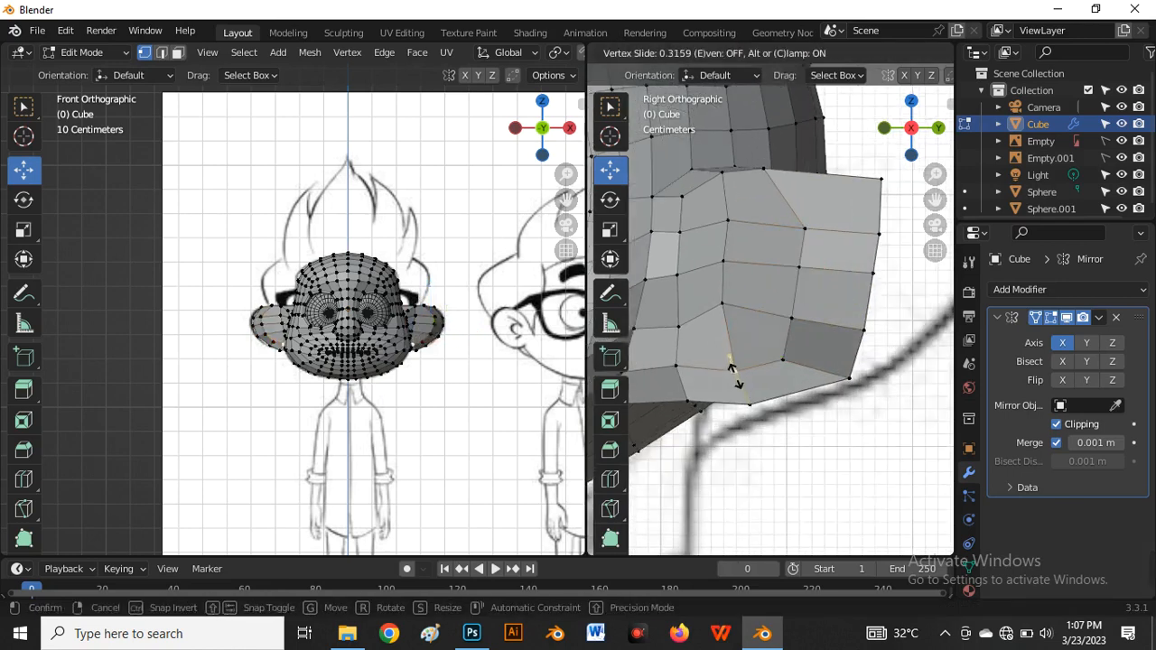
pyautogui.click(735, 373)
pyautogui.click(724, 305)
pyautogui.press('g')
pyautogui.press('g')
pyautogui.click(728, 328)
pyautogui.scroll(-4, 733, 363)
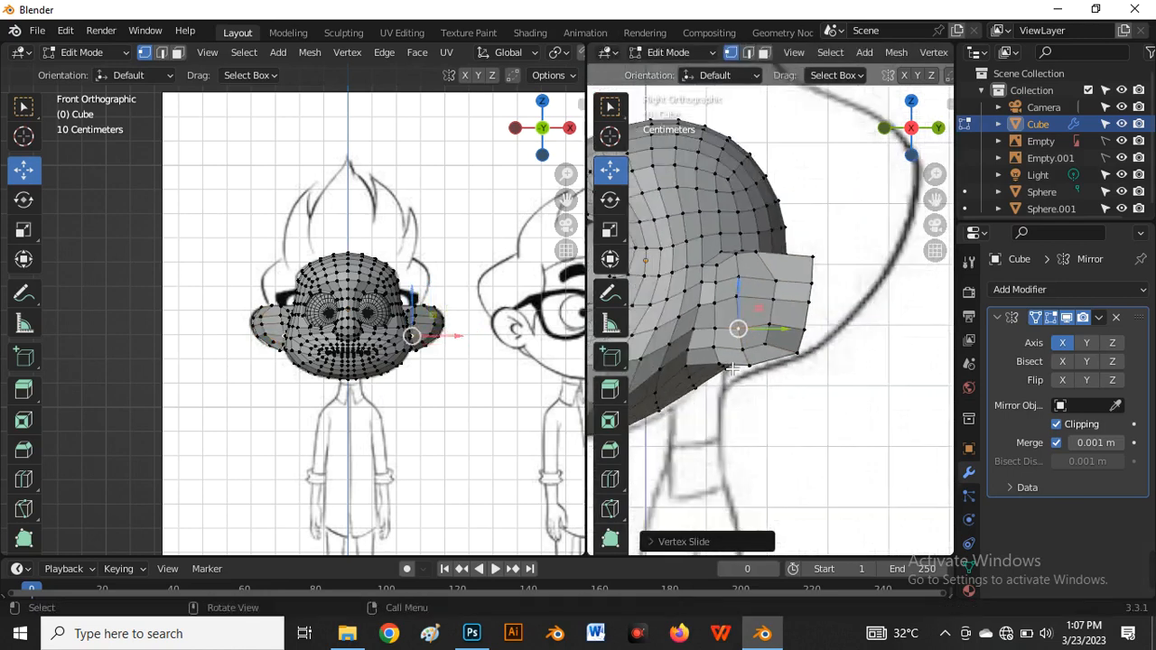
# Reposition the ear's bottom base vertex and the lower inner vertex above it to even out the lobe faces
pyautogui.scroll(3, 727, 365)
pyautogui.moveTo(724, 353); pyautogui.dragTo(722, 366)
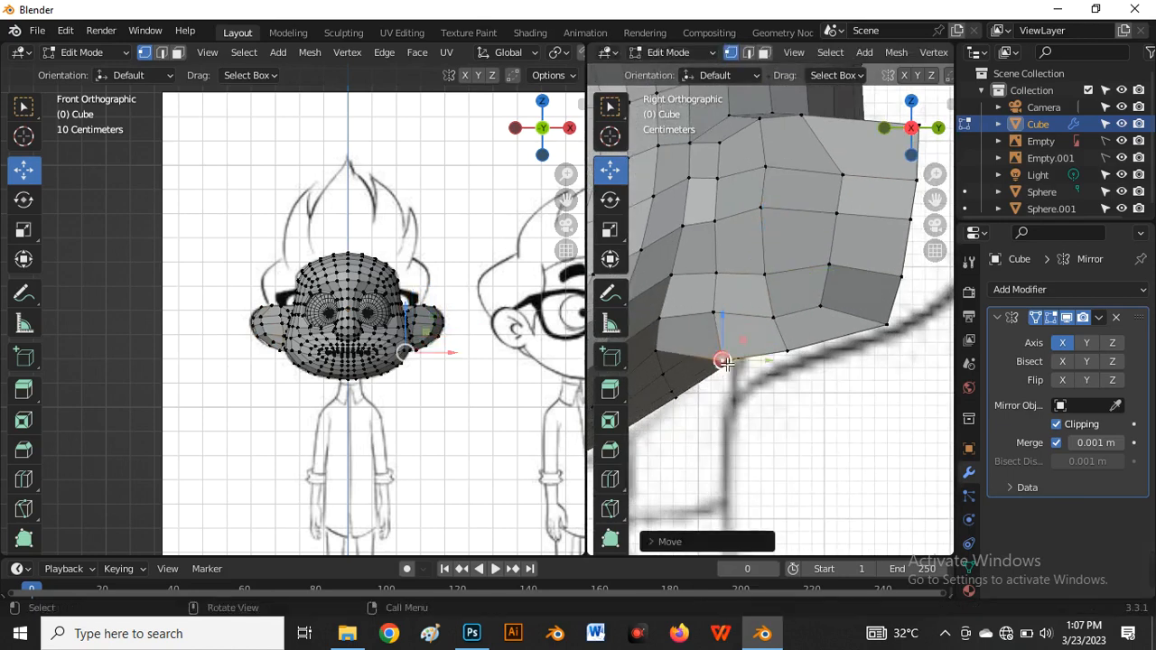
pyautogui.scroll(-4, 768, 349)
pyautogui.scroll(4, 770, 337)
pyautogui.press('g')
pyautogui.click(771, 334)
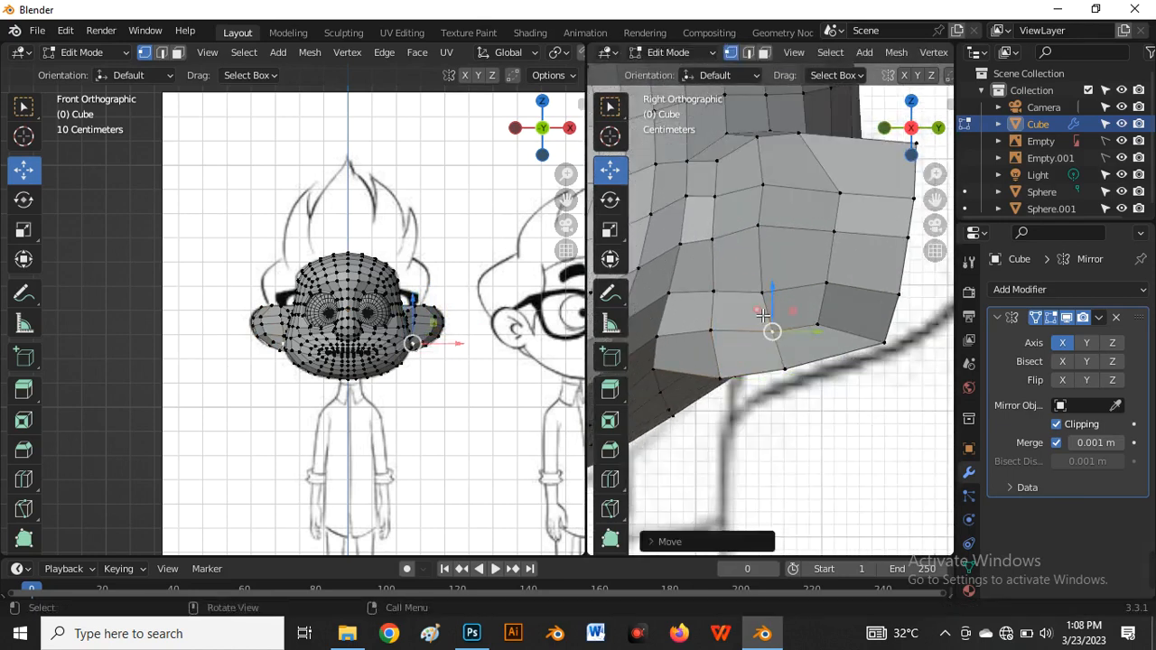
# Move the lower inner vertex near the ear's outer edge to smooth the surface in perspective view
pyautogui.moveTo(770, 334)
pyautogui.mouseDown(button='middle')
pyautogui.moveTo(774, 284)
pyautogui.moveTo(795, 316)
pyautogui.moveTo(799, 363)
pyautogui.moveTo(819, 341)
pyautogui.moveTo(844, 242)
pyautogui.moveTo(864, 354)
pyautogui.moveTo(779, 334)
pyautogui.mouseUp(button='middle')
pyautogui.hotkey('shift', 'v')
pyautogui.rightClick(853, 231)
pyautogui.scroll(1, 865, 354)
pyautogui.press('g')
pyautogui.click(868, 352)
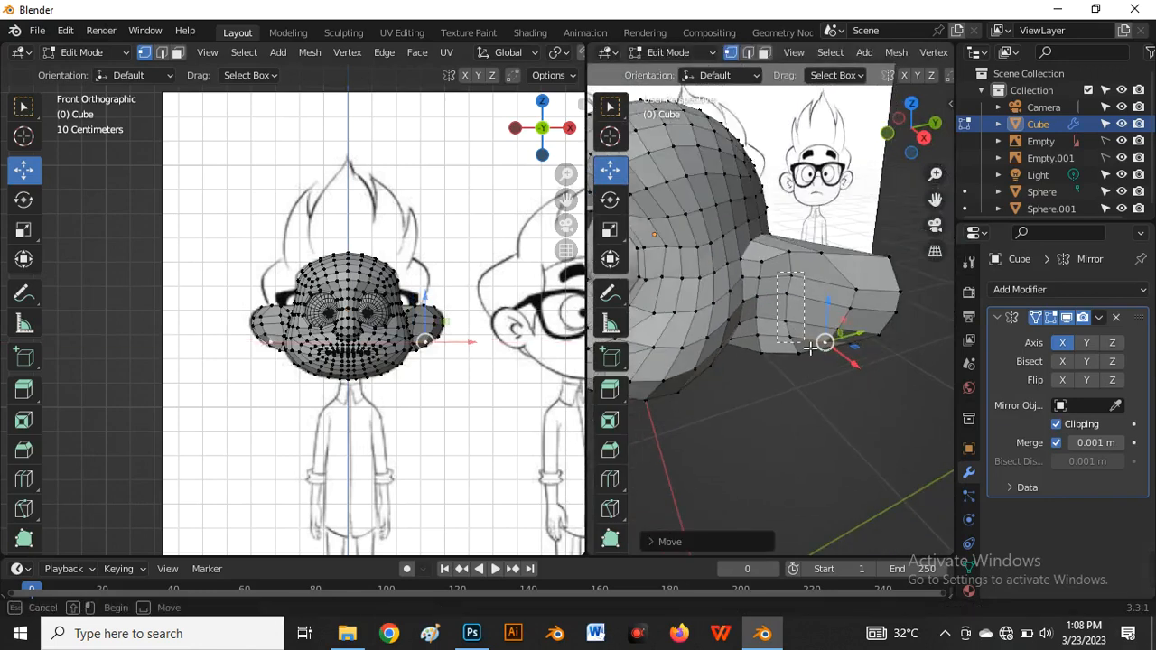
# Select the vertex column near the ear's base and move it inward along X toward the head
pyautogui.moveTo(810, 348); pyautogui.dragTo(811, 350)
pyautogui.moveTo(811, 350); pyautogui.dragTo(778, 403, button='middle')
pyautogui.scroll(2, 777, 403)
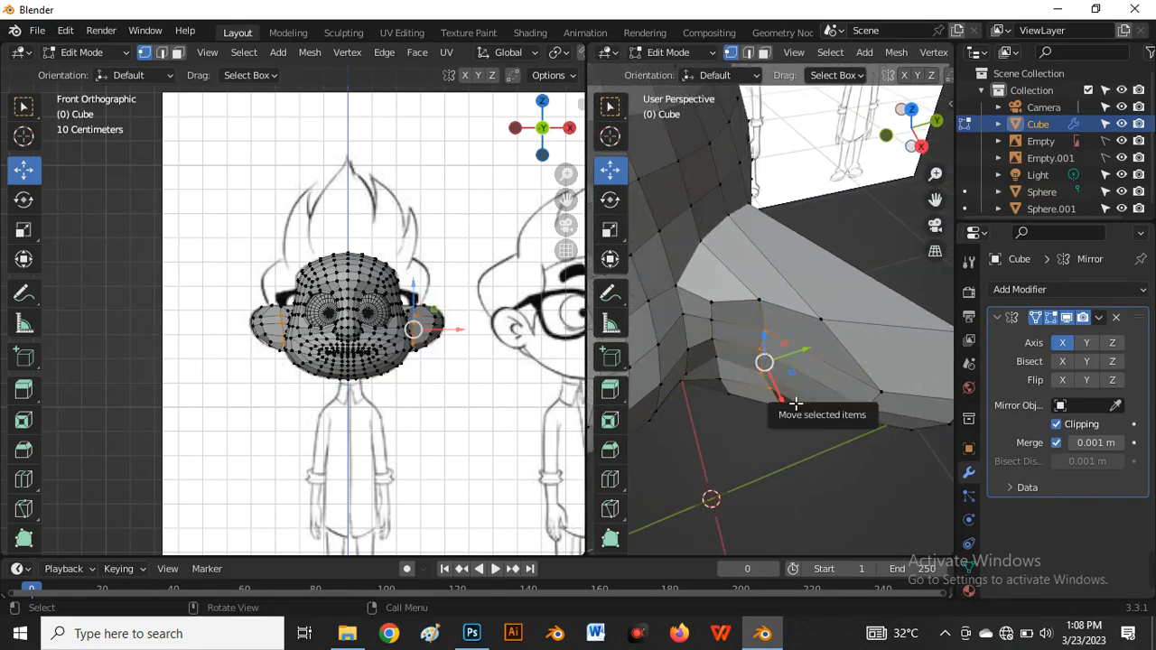
pyautogui.moveTo(784, 403); pyautogui.dragTo(738, 394)
pyautogui.moveTo(766, 410); pyautogui.dragTo(777, 330, button='middle')
pyautogui.scroll(6, 502, 342)
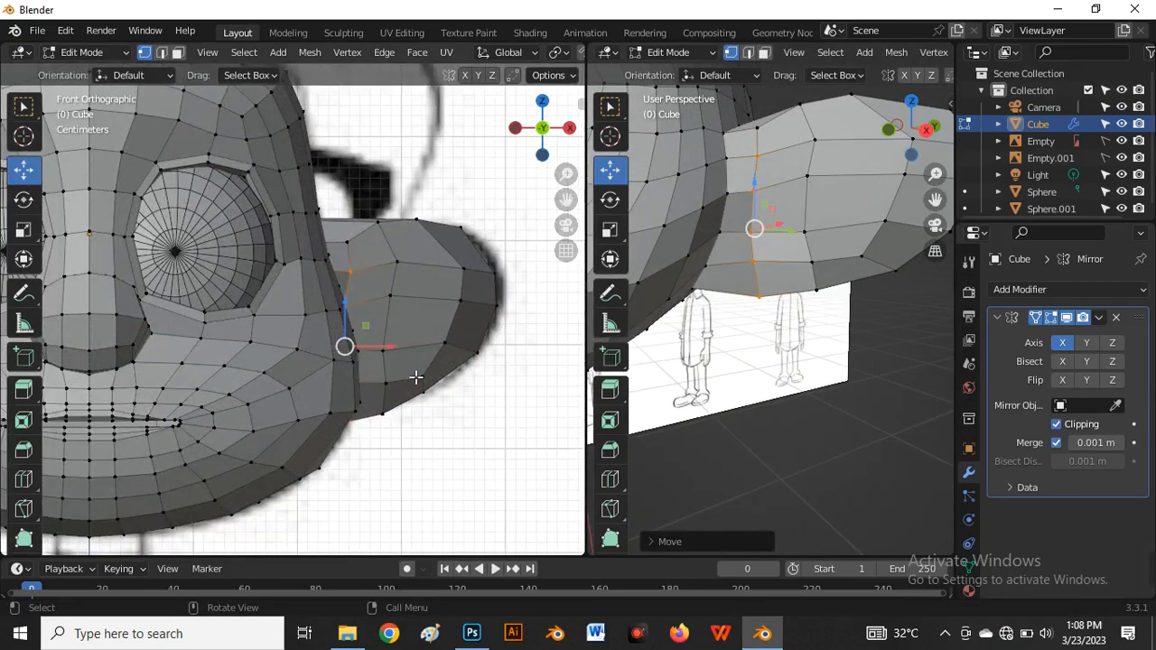
# Move the ear's middle inner vertices outward and adjust its lower outer vertices in the front view
pyautogui.scroll(-1, 340, 355)
pyautogui.scroll(2, 379, 326)
pyautogui.click(384, 302)
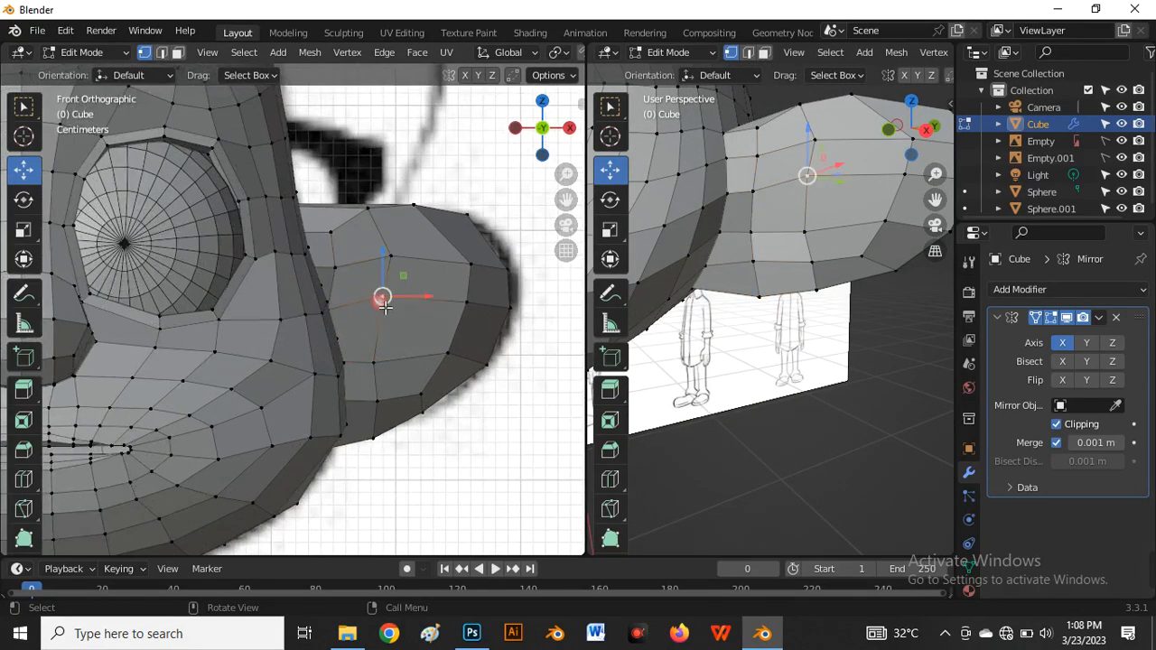
pyautogui.moveTo(386, 305); pyautogui.dragTo(400, 305)
pyautogui.click(376, 362)
pyautogui.moveTo(377, 362); pyautogui.dragTo(395, 365)
pyautogui.moveTo(432, 401); pyautogui.dragTo(455, 373)
pyautogui.scroll(-4, 441, 368)
pyautogui.scroll(4, 447, 363)
pyautogui.click(449, 371)
pyautogui.scroll(-4, 434, 353)
pyautogui.scroll(4, 407, 326)
# Fine-tune the ear's central inner vertex and lower outer vertex in the front view to even out the face spacing
pyautogui.click(353, 273)
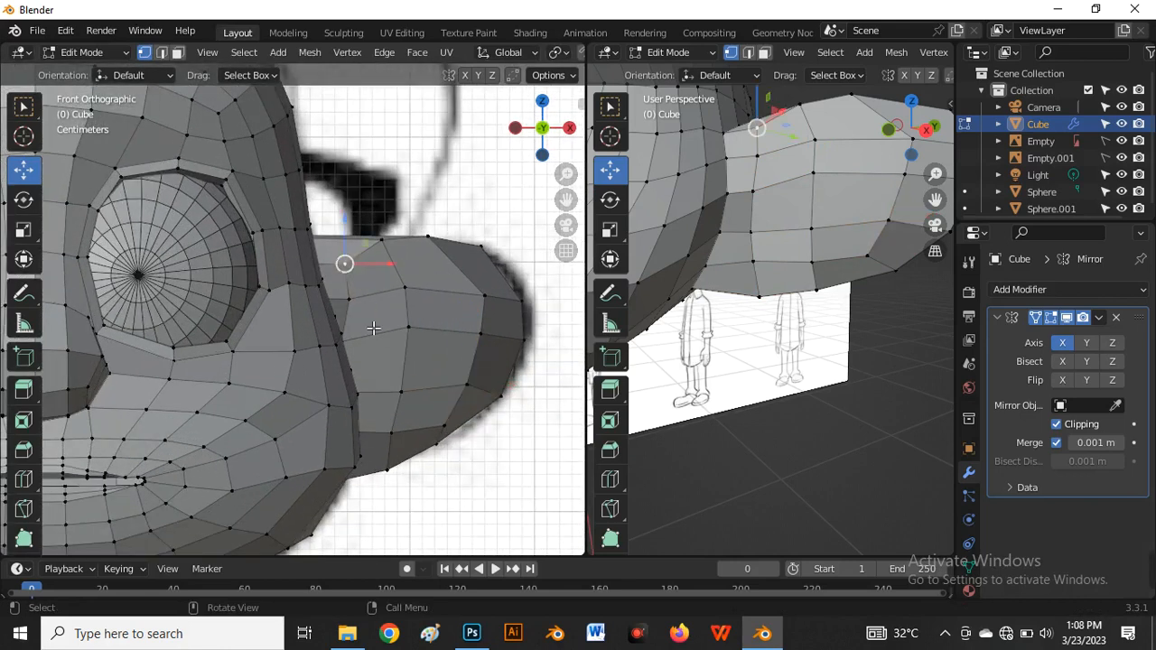
pyautogui.moveTo(419, 300); pyautogui.dragTo(418, 341)
pyautogui.click(416, 335)
pyautogui.scroll(-5, 448, 348)
pyautogui.scroll(5, 460, 361)
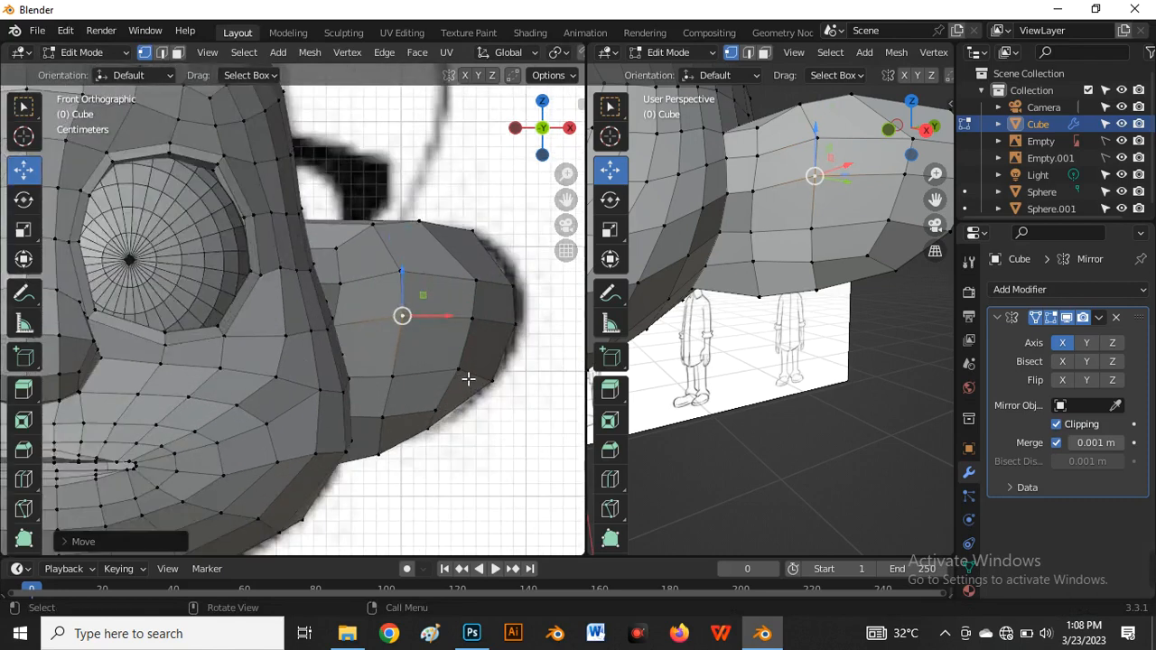
pyautogui.click(468, 379)
pyautogui.moveTo(472, 384); pyautogui.dragTo(465, 383)
pyautogui.scroll(-4, 469, 390)
# Orbit above the ear and shift its upper rim vertex to smooth the top edge
pyautogui.scroll(-5, 778, 316)
pyautogui.moveTo(778, 317); pyautogui.dragTo(738, 326, button='middle')
pyautogui.scroll(2, 736, 325)
pyautogui.click(731, 323)
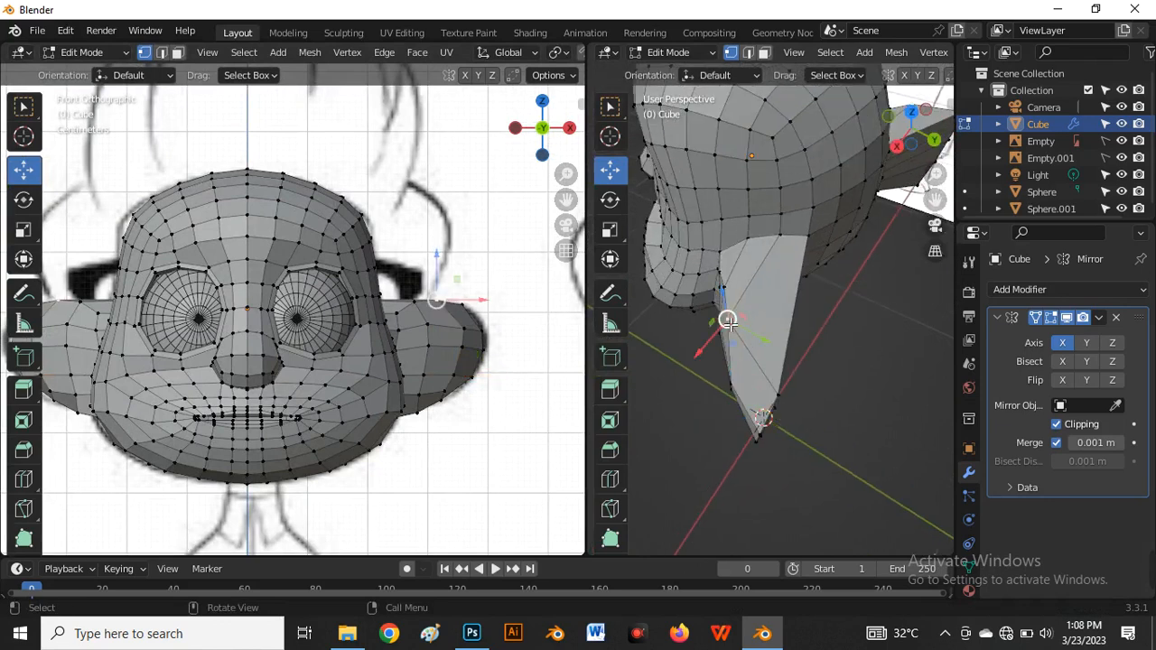
pyautogui.moveTo(732, 326); pyautogui.dragTo(744, 328)
pyautogui.scroll(-3, 748, 332)
pyautogui.moveTo(722, 316); pyautogui.dragTo(747, 210, button='middle')
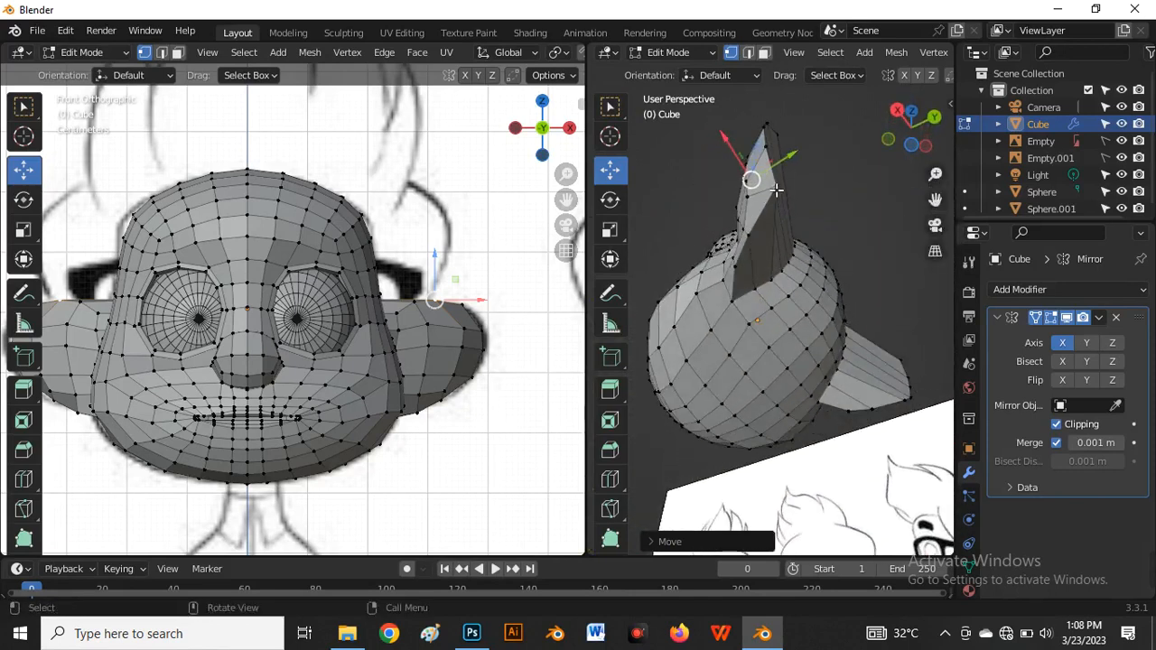
# Adjust the upper and lower vertices along the ear's back edge to straighten its profile
pyautogui.scroll(1, 772, 196)
pyautogui.moveTo(732, 207); pyautogui.dragTo(752, 213)
pyautogui.click(783, 193)
pyautogui.moveTo(802, 177); pyautogui.dragTo(792, 185)
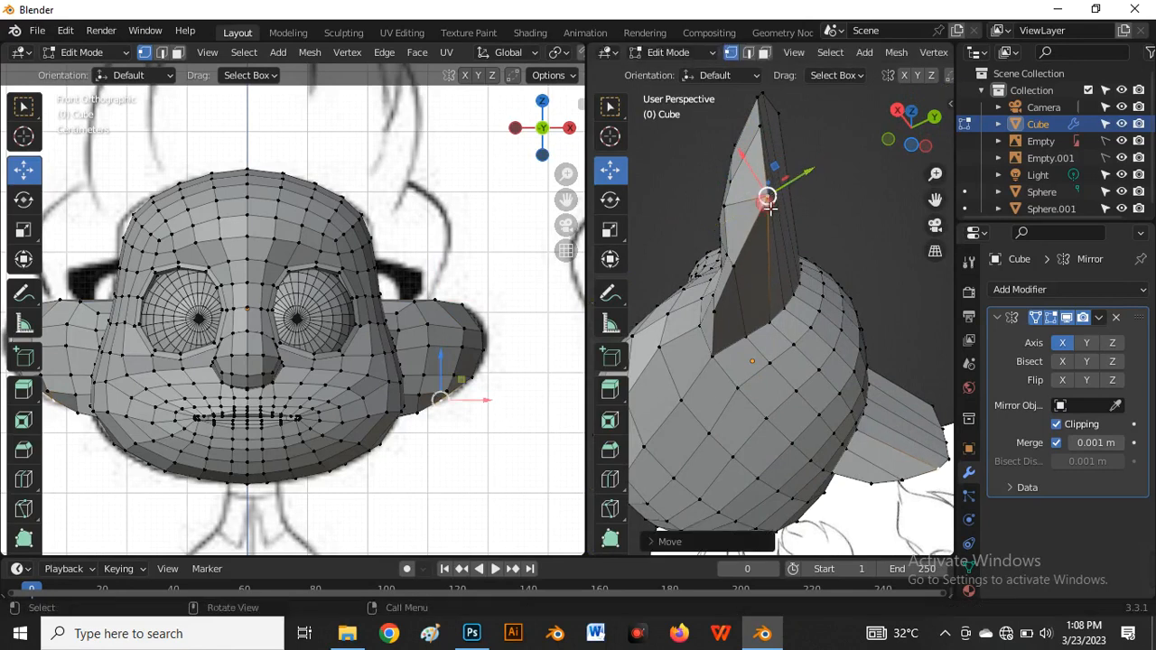
# Add an edge loop around the ear's base with Loop Cut and show the head in the right side view
pyautogui.moveTo(768, 206); pyautogui.dragTo(820, 348, button='middle')
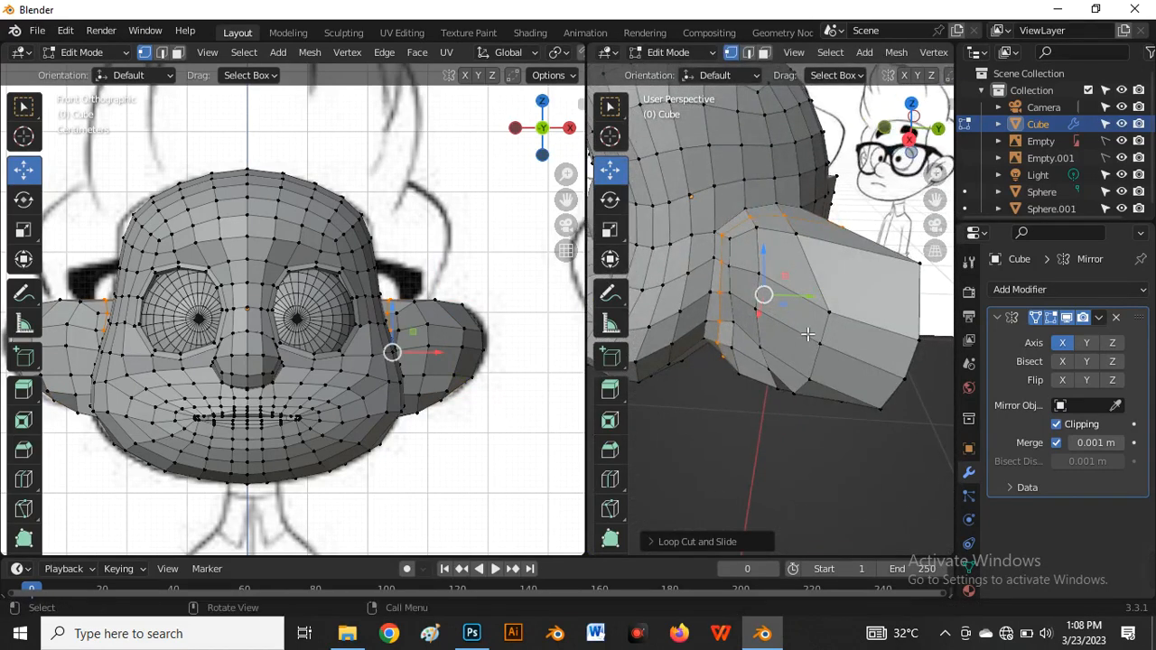
pyautogui.press('`')
pyautogui.click(831, 311)
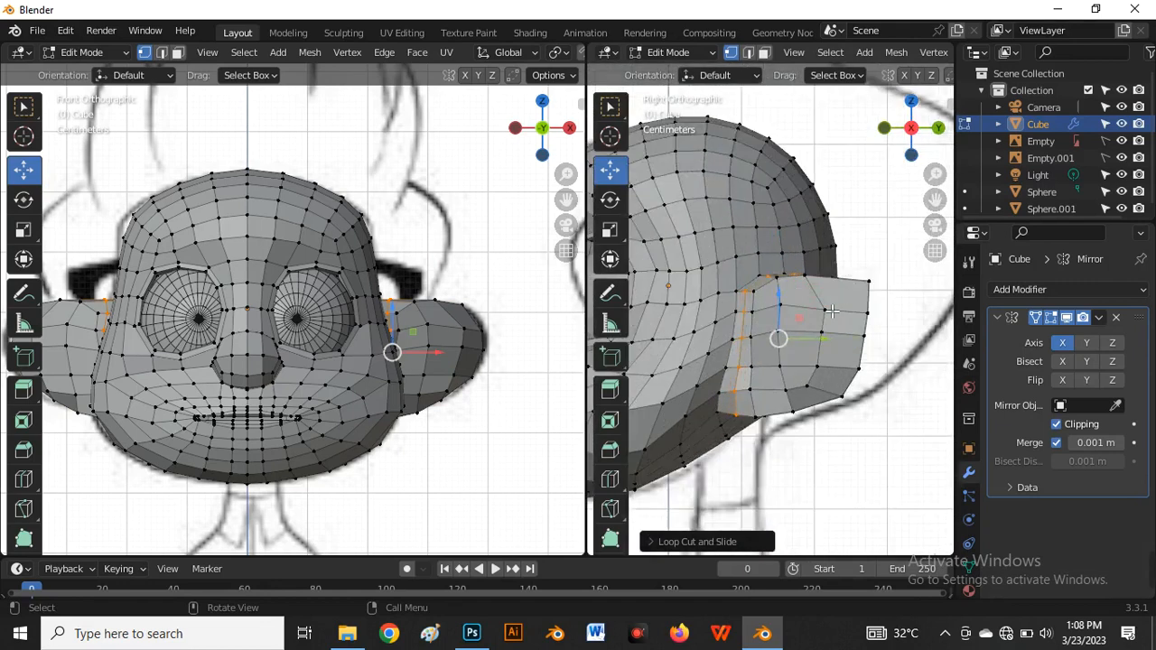
# Move the ear's upper inner vertex in the side view and compare the ear with the reference in X-ray
pyautogui.scroll(3, 825, 309)
pyautogui.click(825, 311)
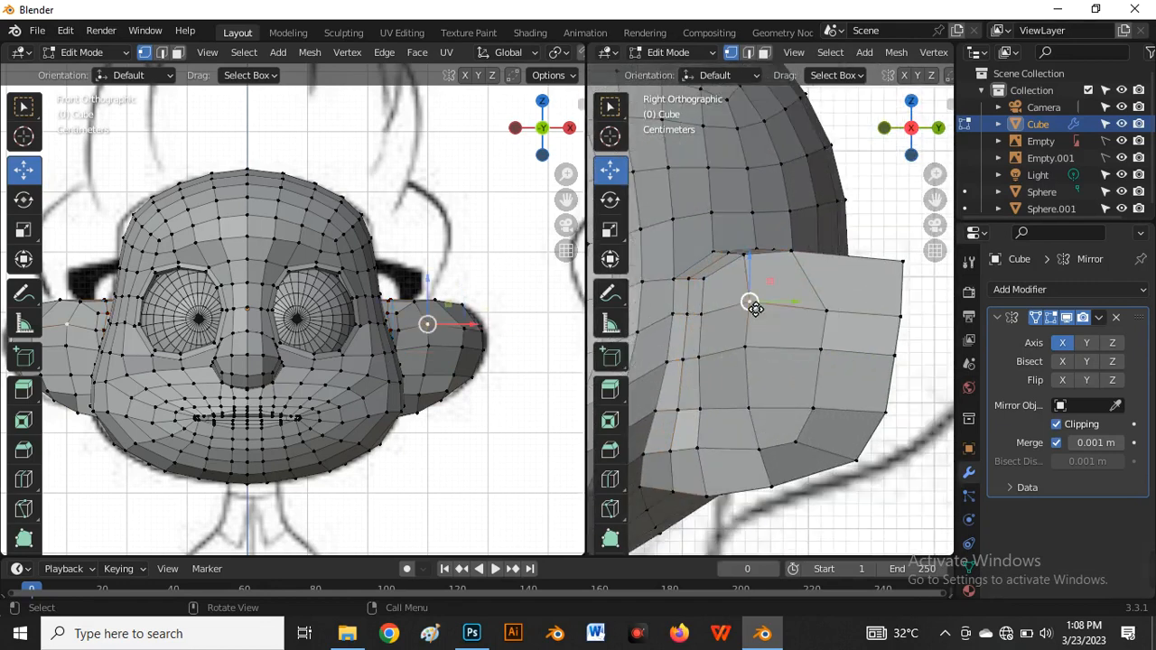
pyautogui.press('g')
pyautogui.click(744, 307)
pyautogui.hotkey('alt', 'z')
pyautogui.scroll(-3, 770, 281)
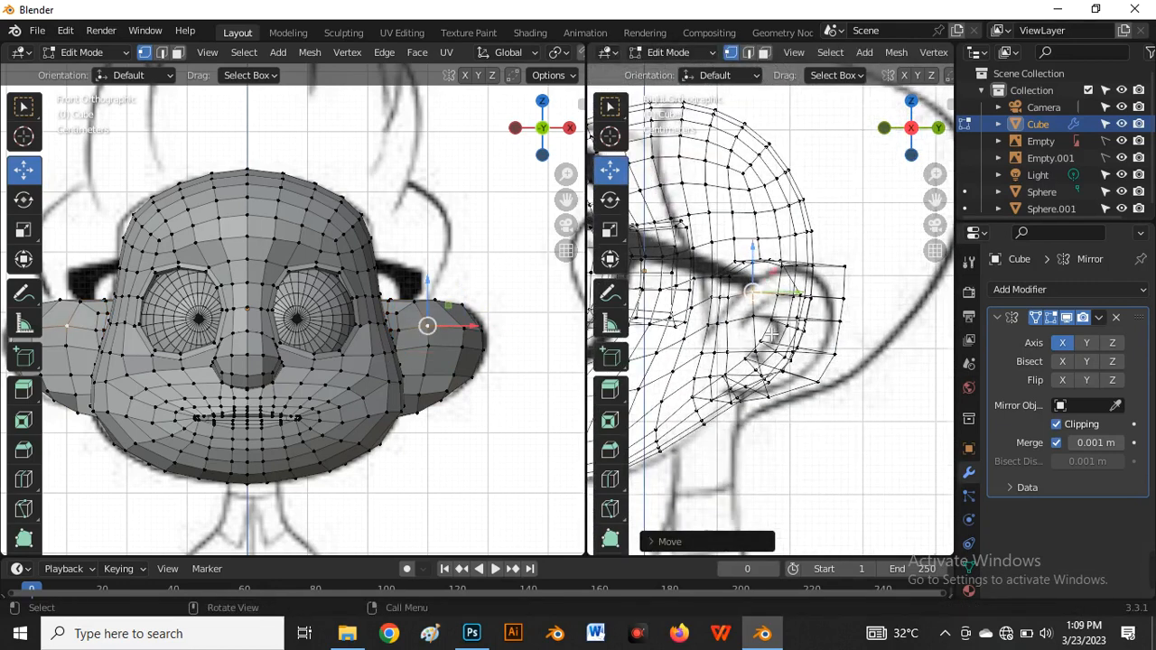
pyautogui.scroll(2, 773, 289)
pyautogui.hotkey('alt', 'z')
pyautogui.scroll(-3, 782, 311)
pyautogui.scroll(4, 791, 298)
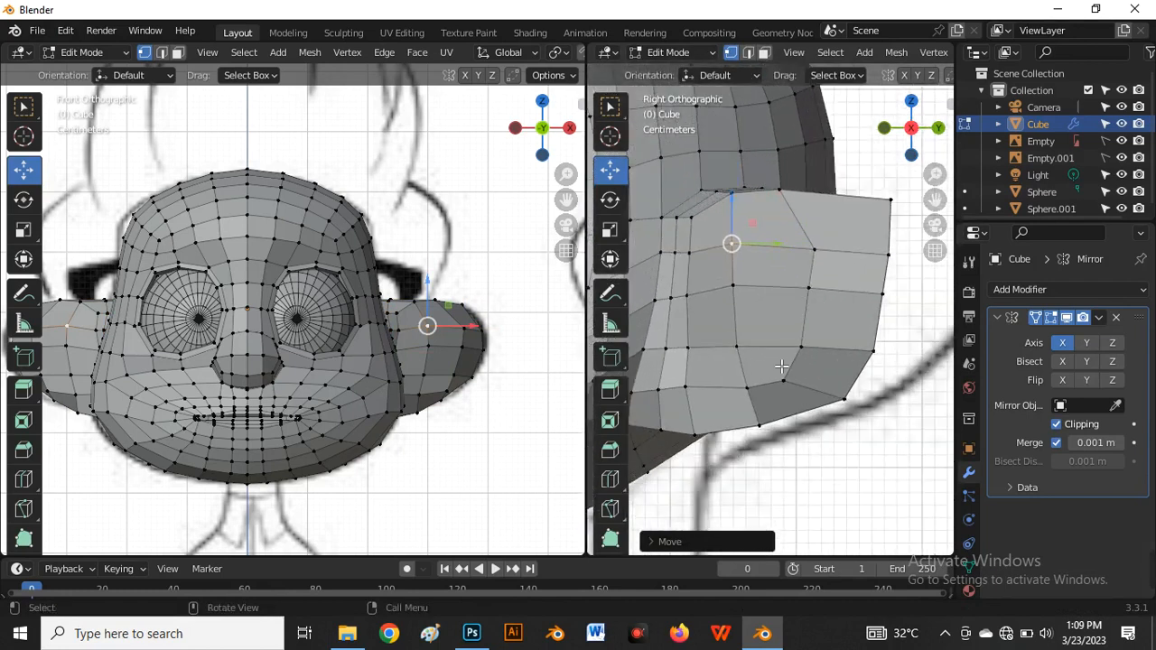
# Move the ear's lower inner vertex slightly forward to align it with the column above
pyautogui.click(747, 388)
pyautogui.press('g')
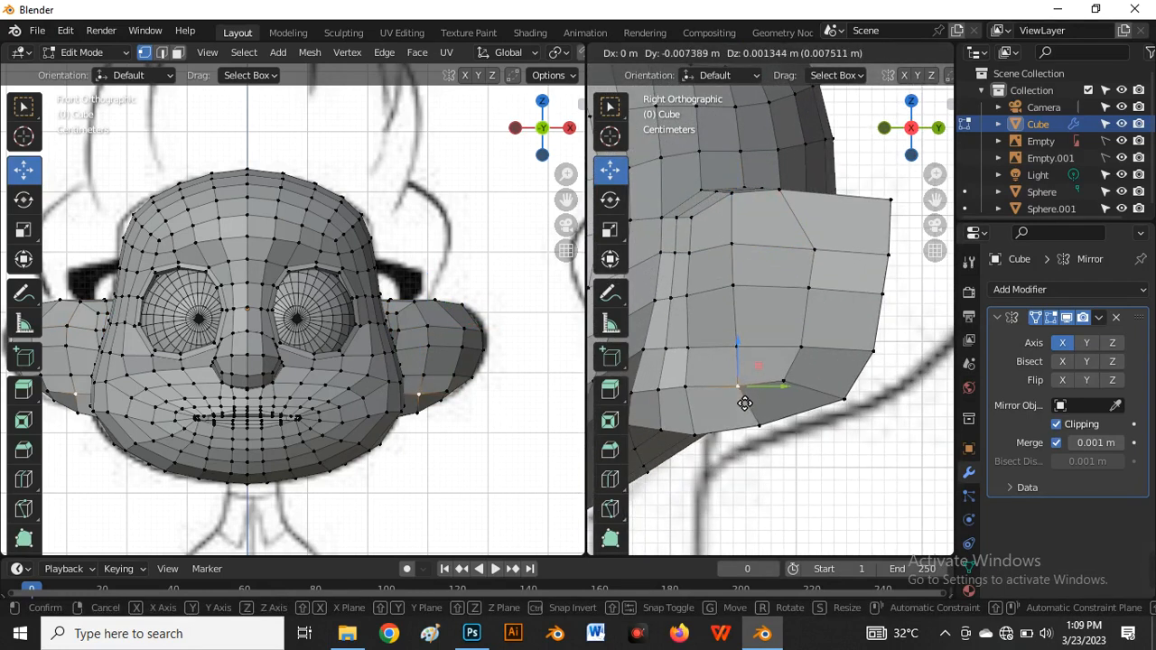
pyautogui.click(745, 403)
pyautogui.scroll(-3, 735, 387)
pyautogui.scroll(1, 735, 387)
# Move the upper and lower vertices of the new base edge loop backward to space the loop evenly
pyautogui.click(701, 229)
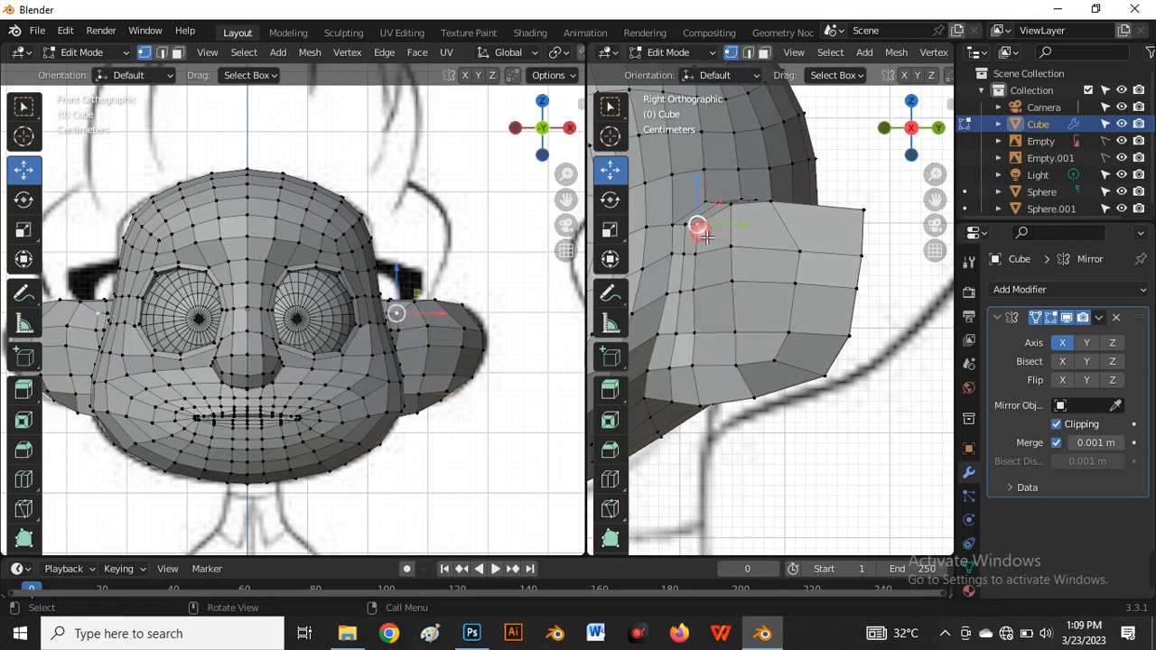
pyautogui.press('g')
pyautogui.click(714, 227)
pyautogui.scroll(-3, 714, 226)
pyautogui.scroll(4, 715, 321)
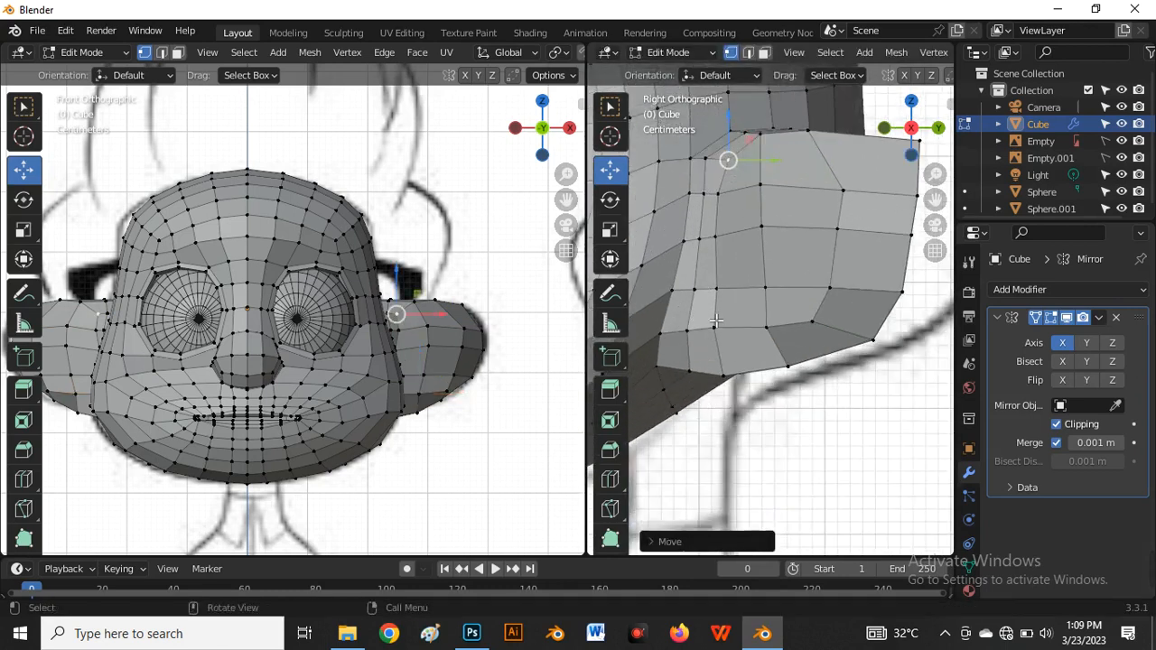
pyautogui.click(715, 325)
pyautogui.press('g')
pyautogui.click(732, 347)
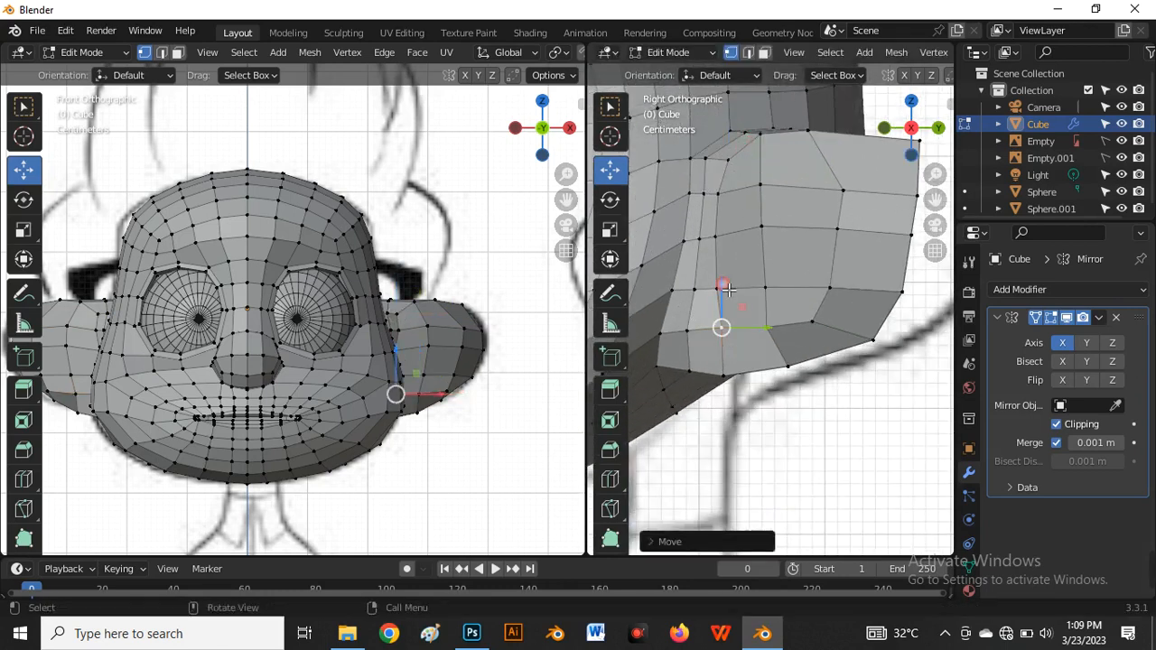
# Move the middle inner vertex of the ear to even out the surrounding faces
pyautogui.click(770, 223)
pyautogui.press('g')
pyautogui.click(823, 282)
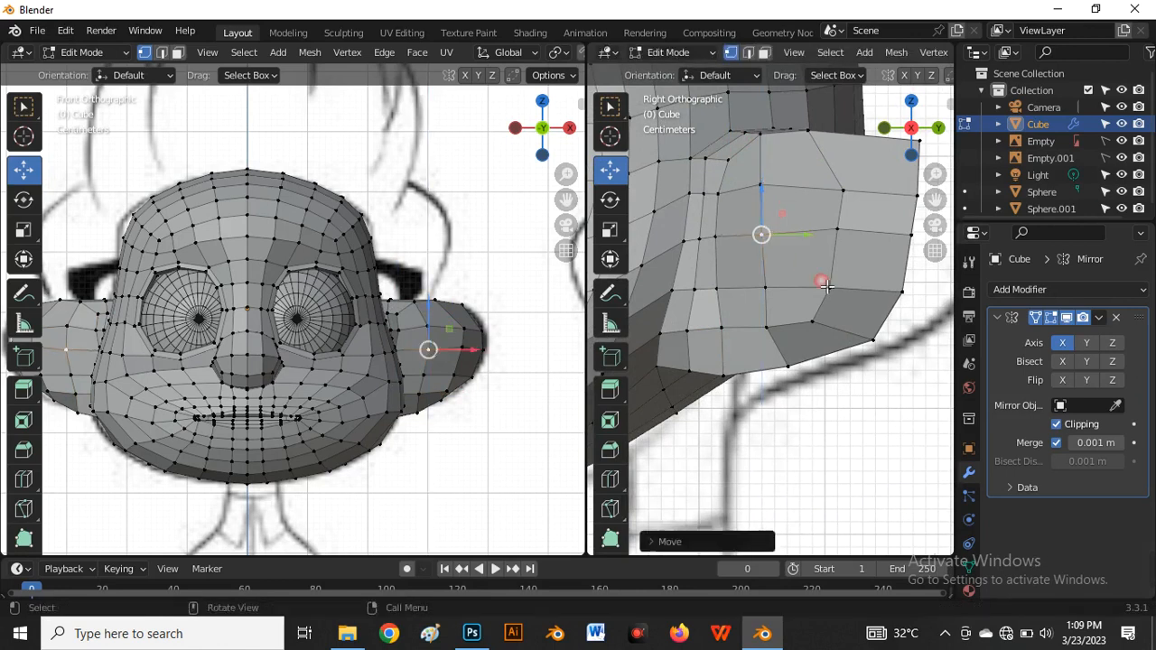
pyautogui.moveTo(1144, 579)
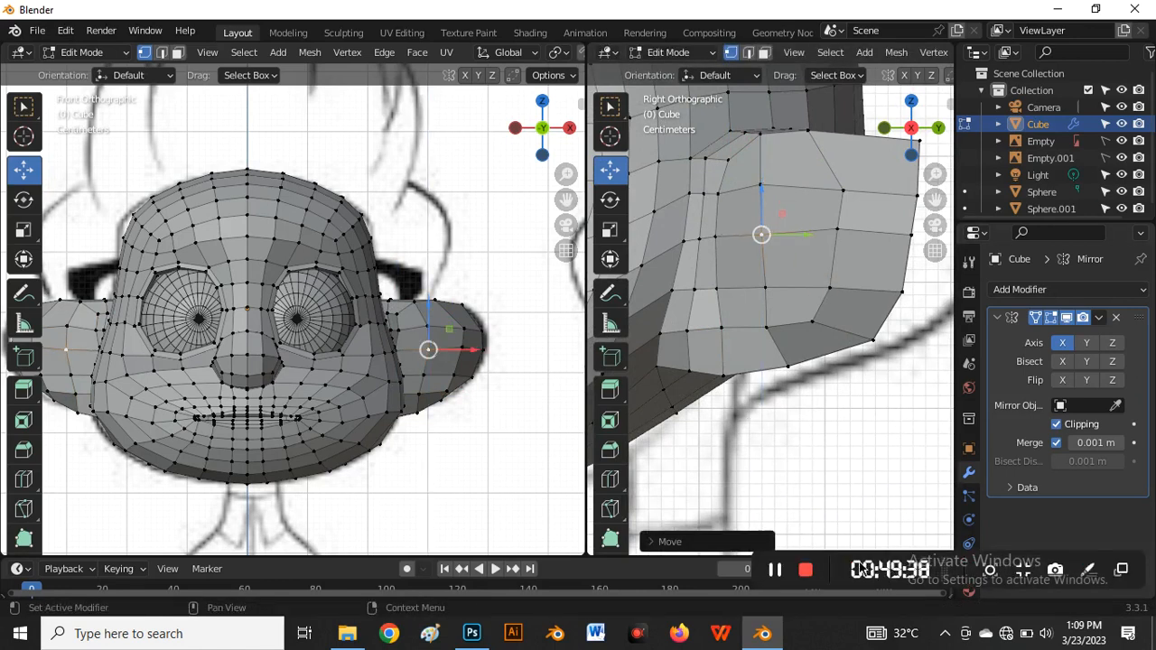